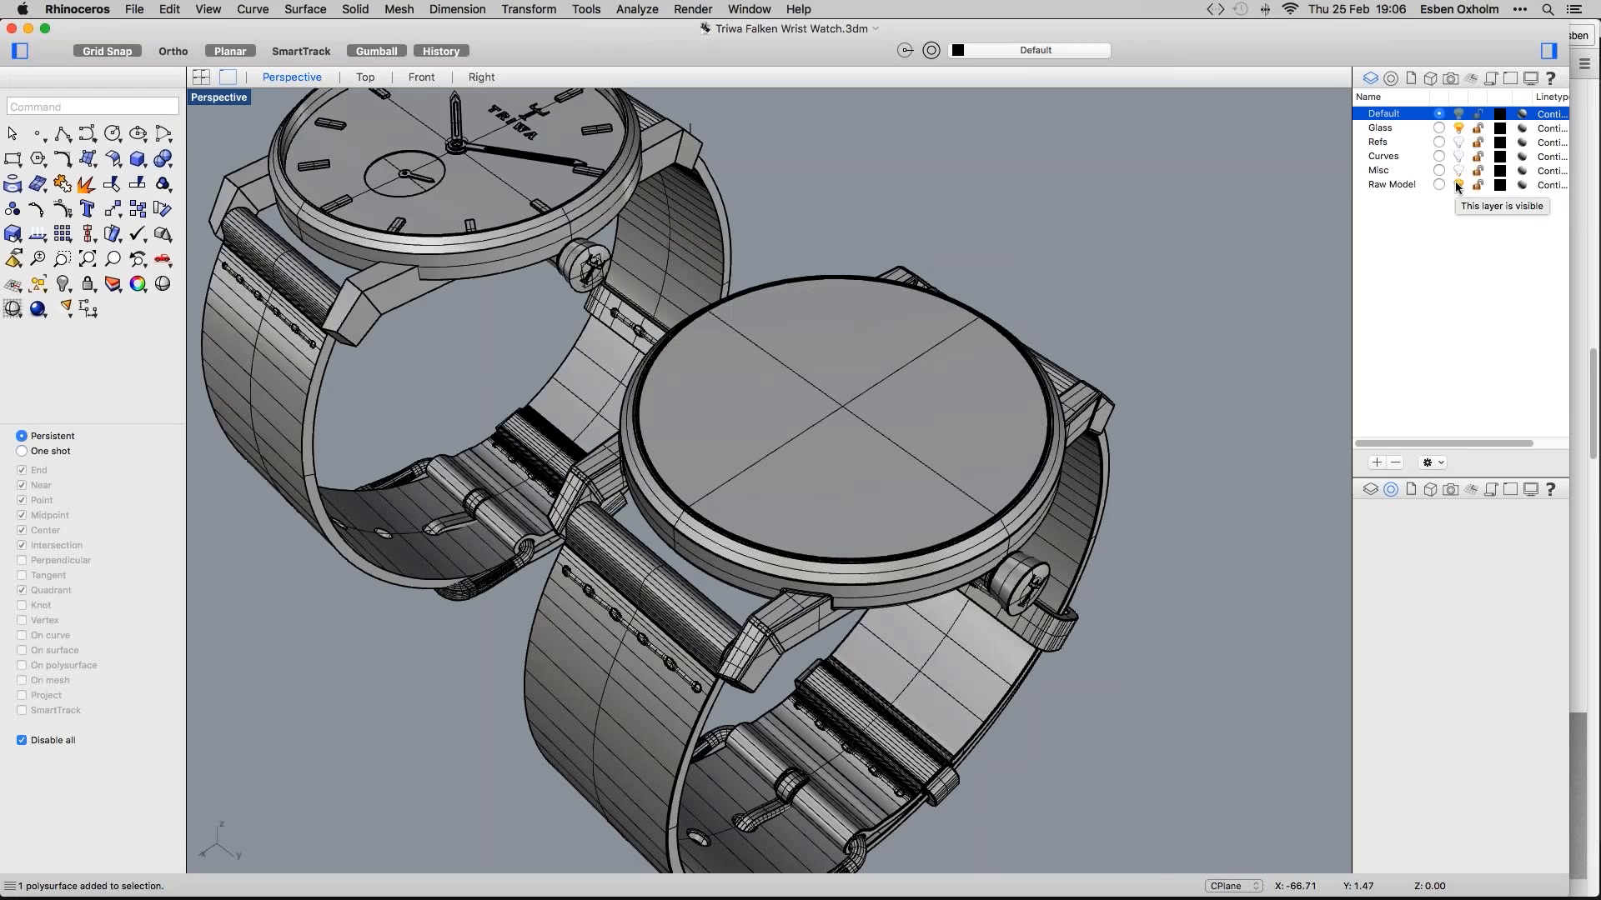
Hide the Glass layer to expose the dials of both watches
scroll(1124, 266, "down", 3)
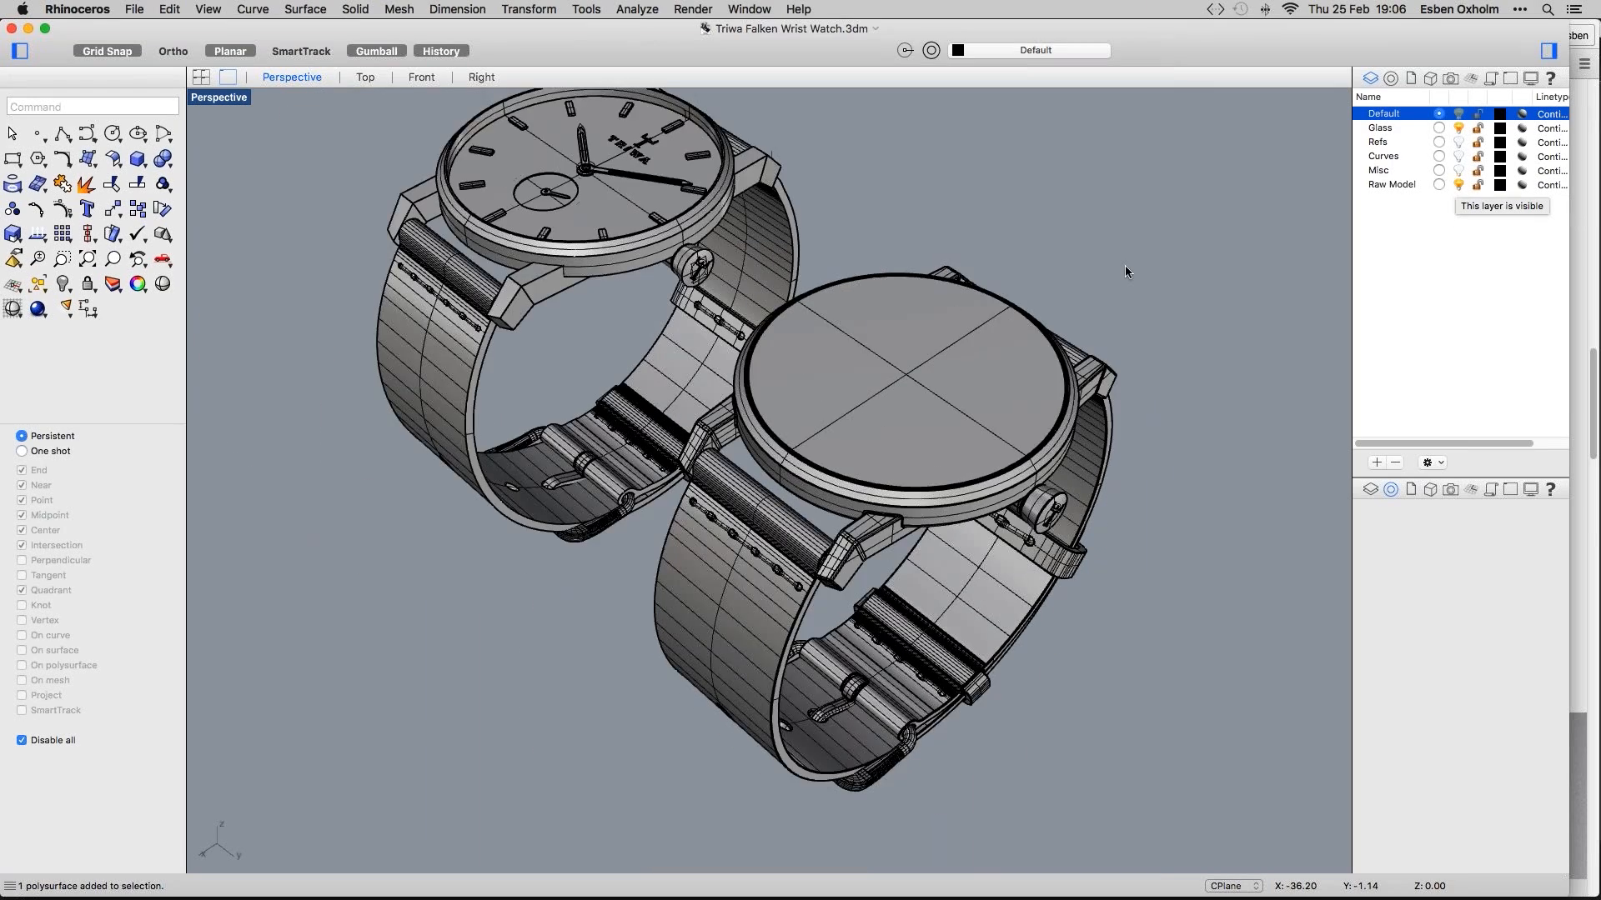
scroll(867, 238, "down", 3)
scroll(866, 238, "up", 5)
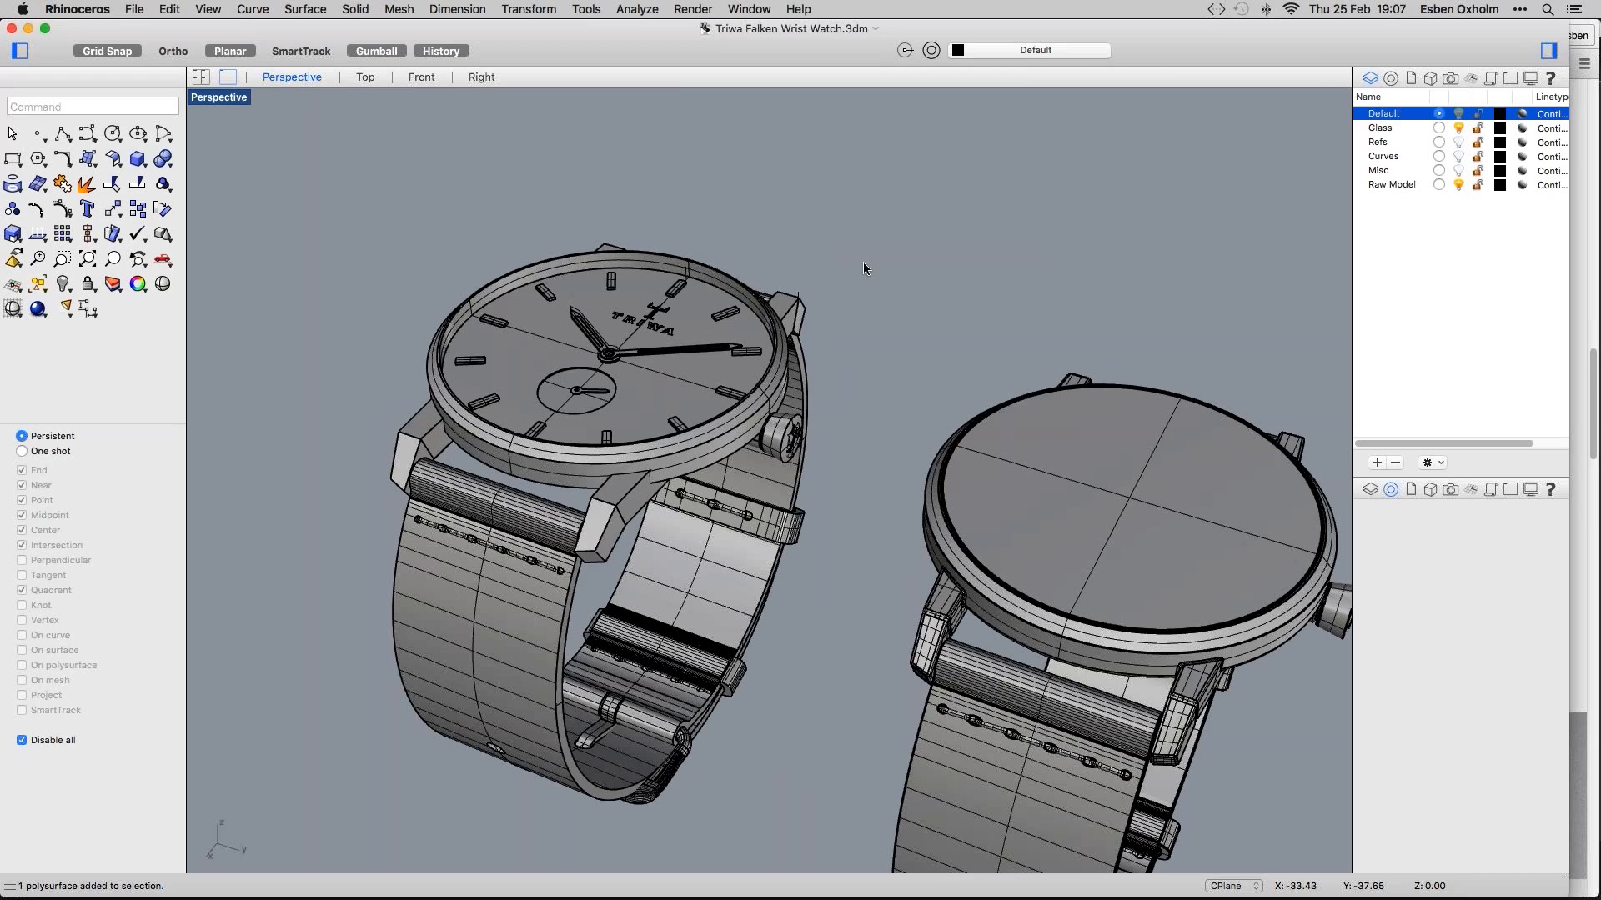
scroll(855, 327, "down", 2)
scroll(855, 326, "up", 2)
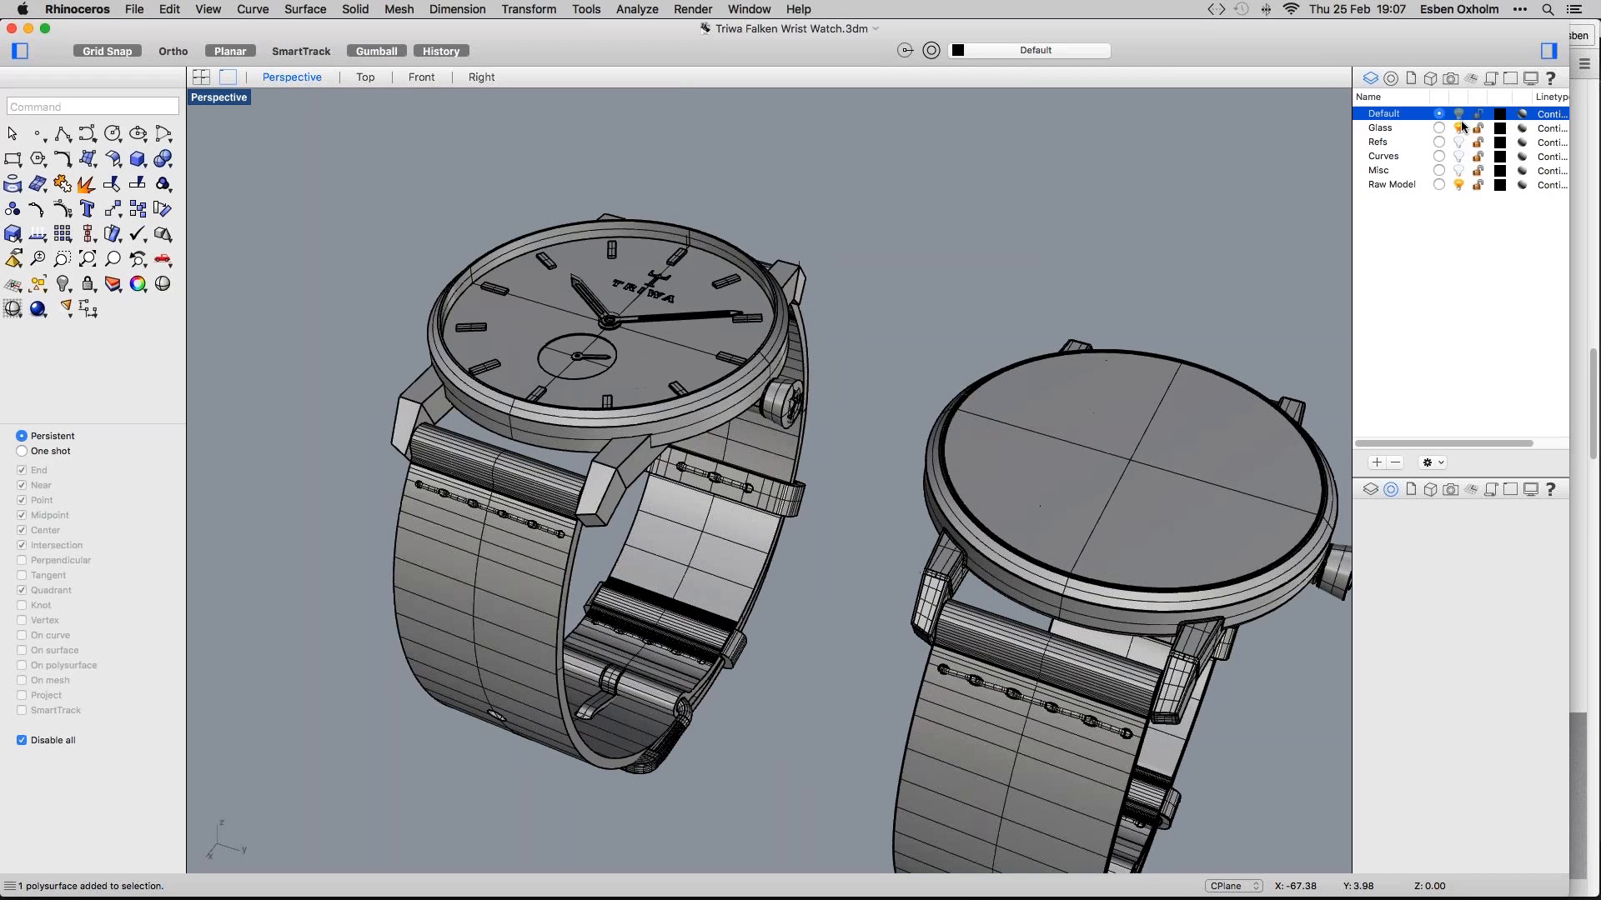
left_click(1459, 128)
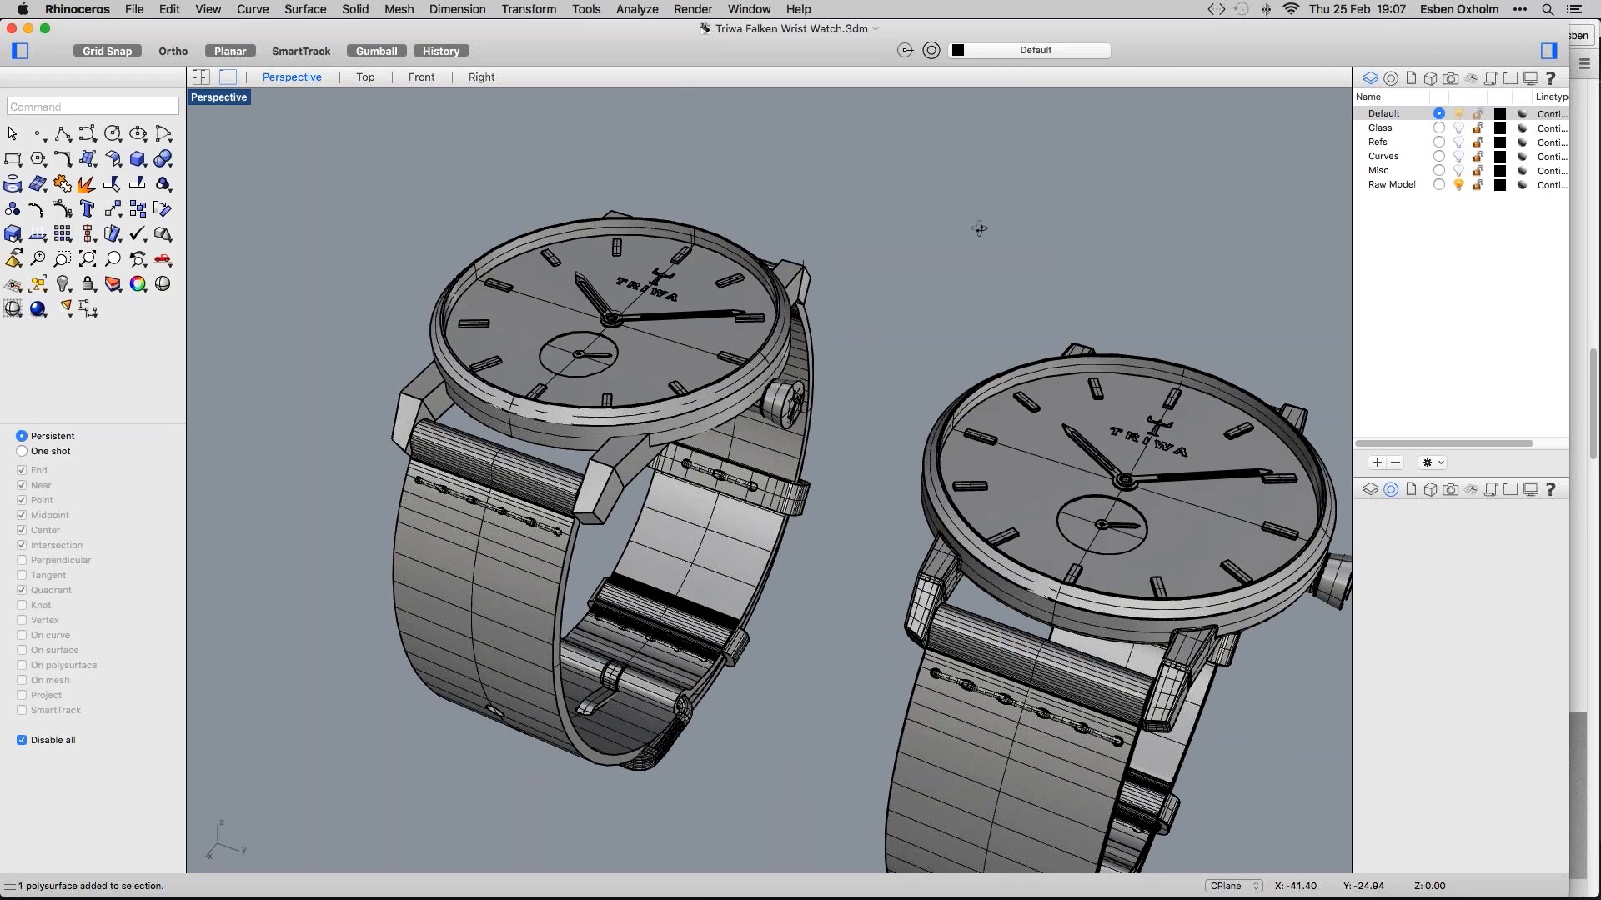
Examine the edges of the raw watch model's case, crown, lug and hand hub up close
scroll(692, 367, "up", 5)
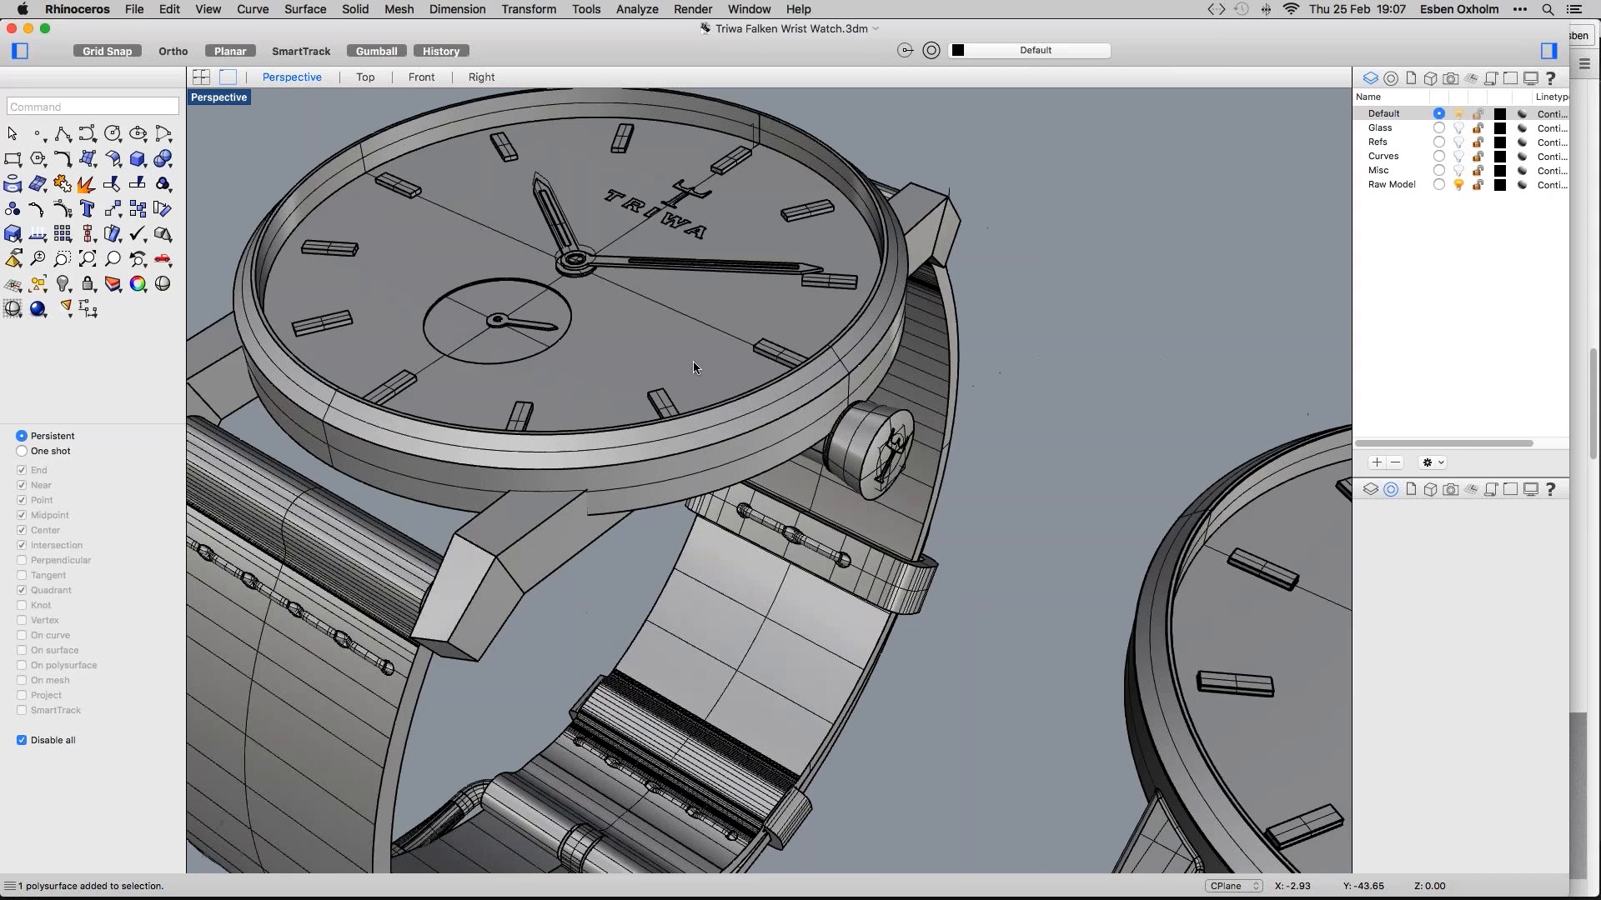
right_click_drag(693, 362, 784, 386)
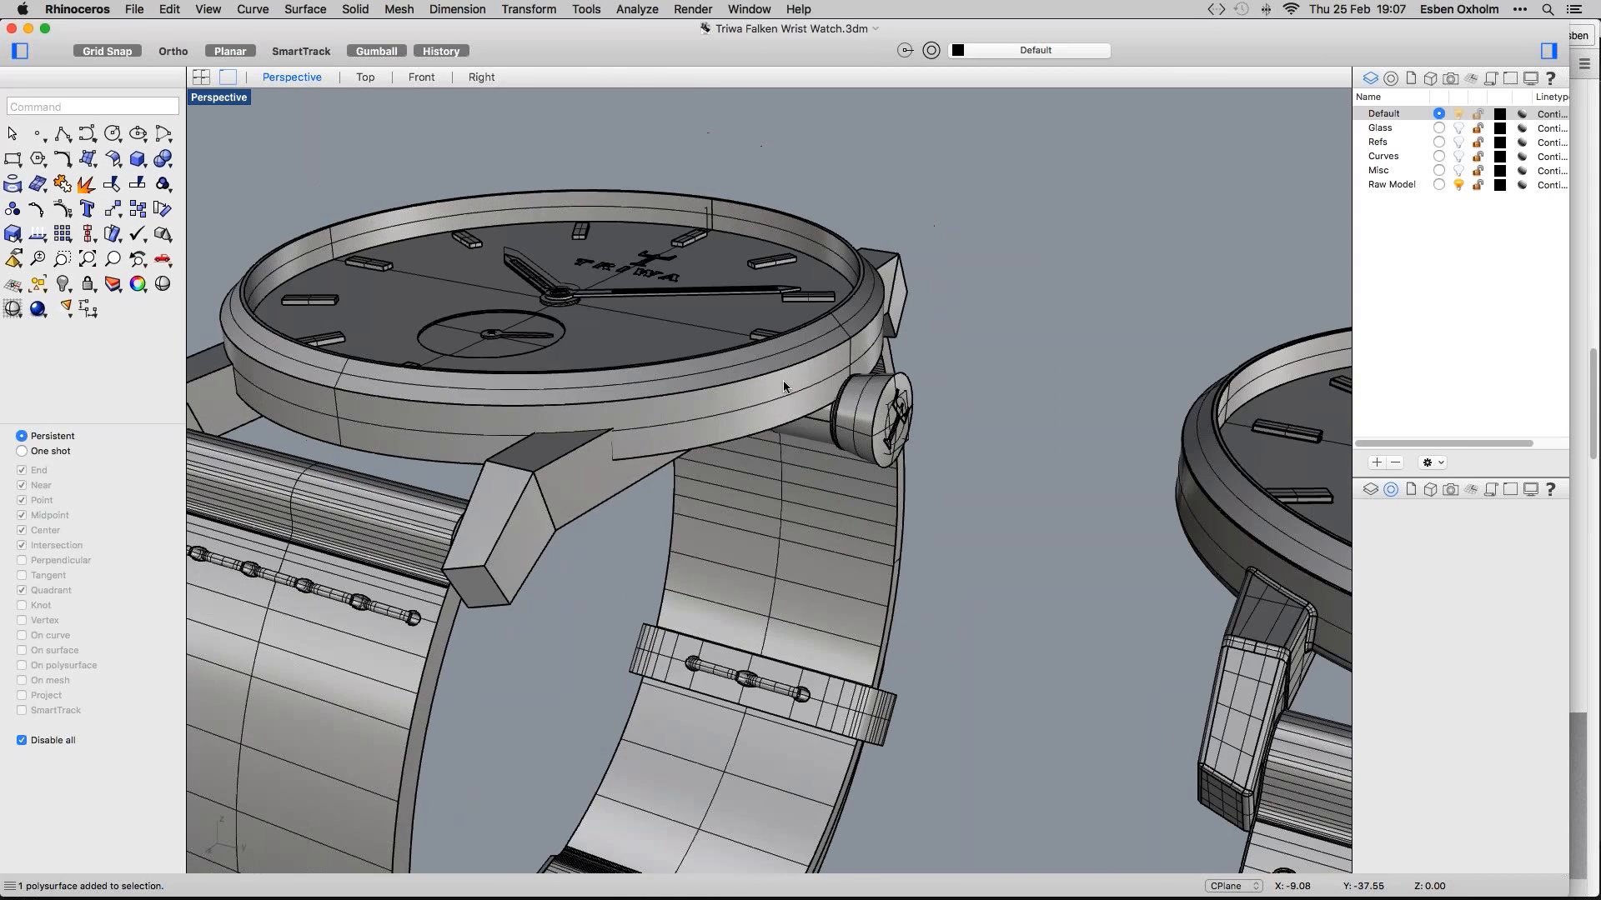
scroll(851, 337, "up", 2)
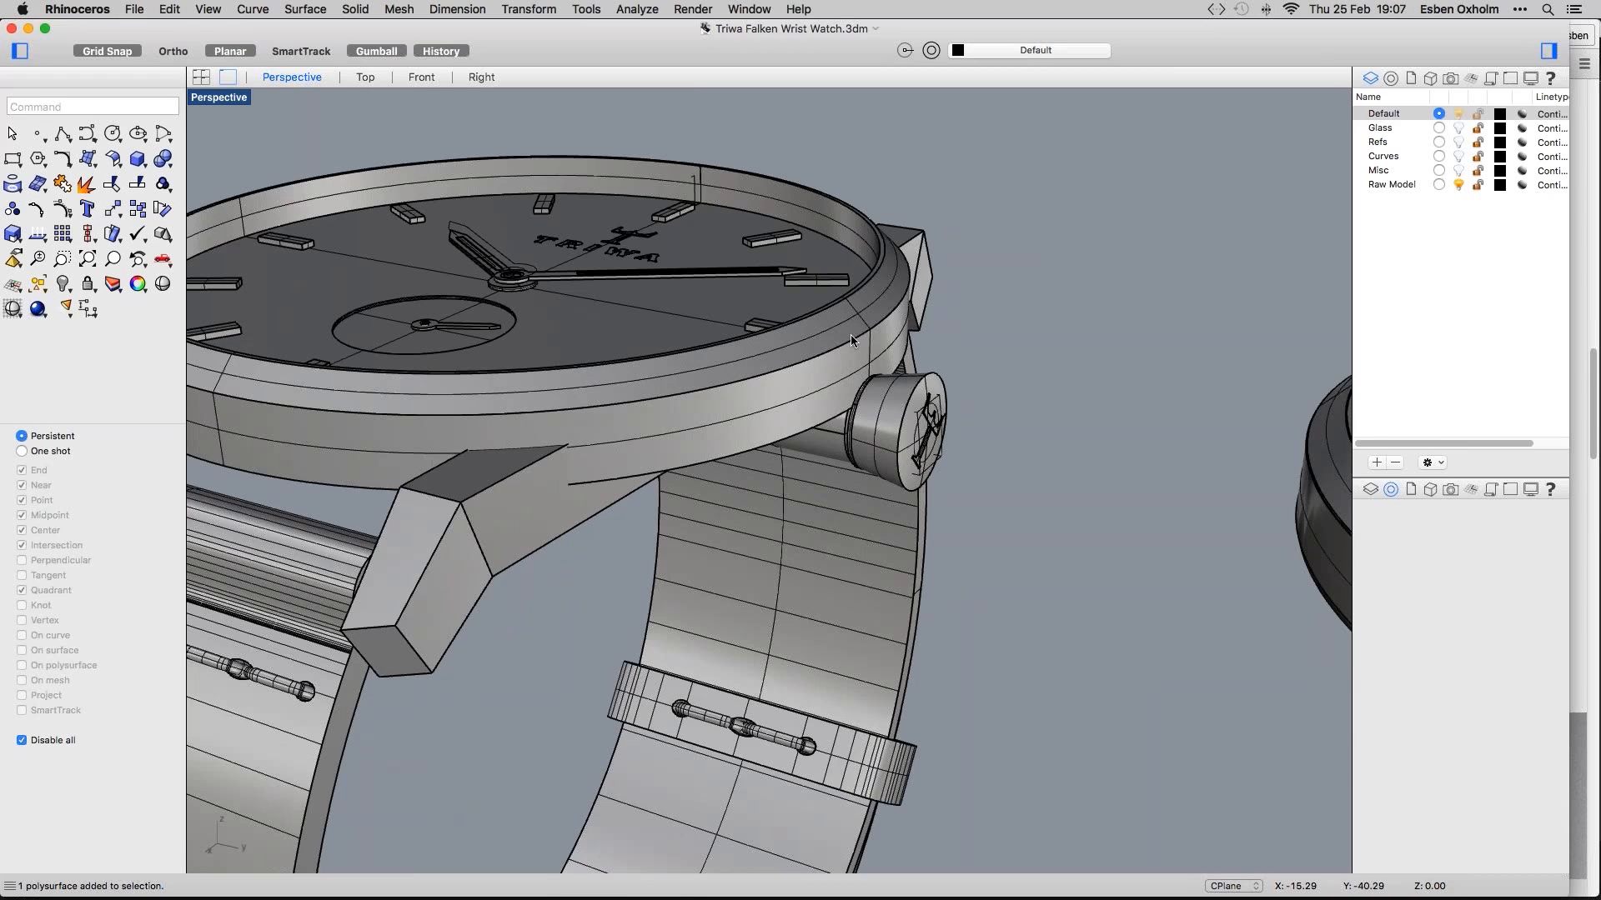
scroll(773, 367, "down", 2)
scroll(1117, 487, "up", 3)
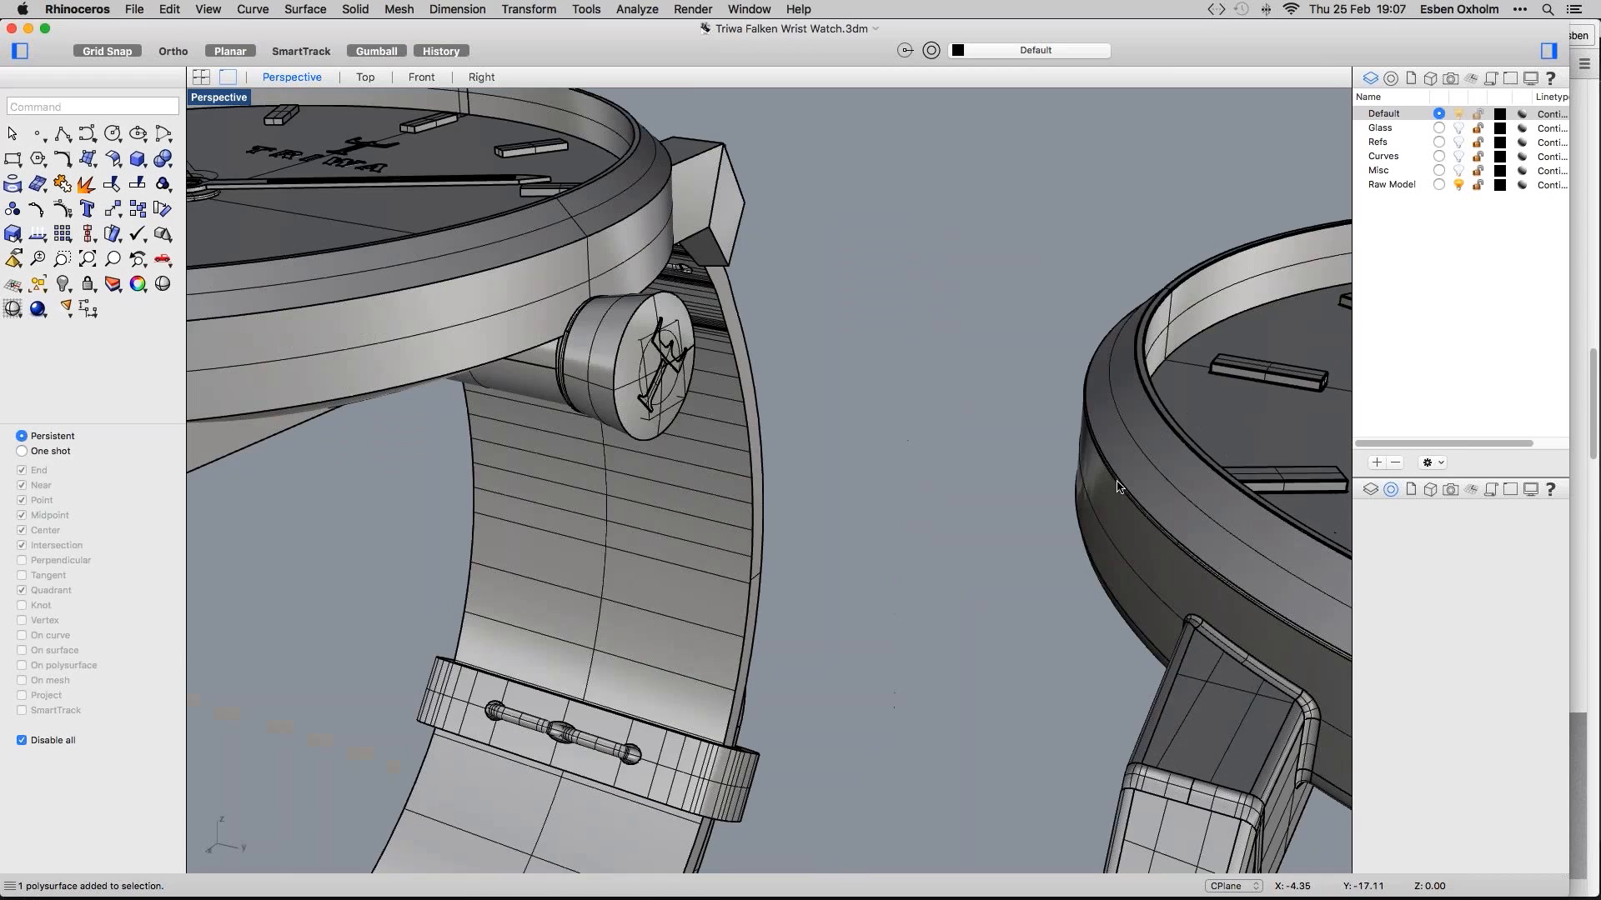
right_click_drag(1117, 486, 641, 296)
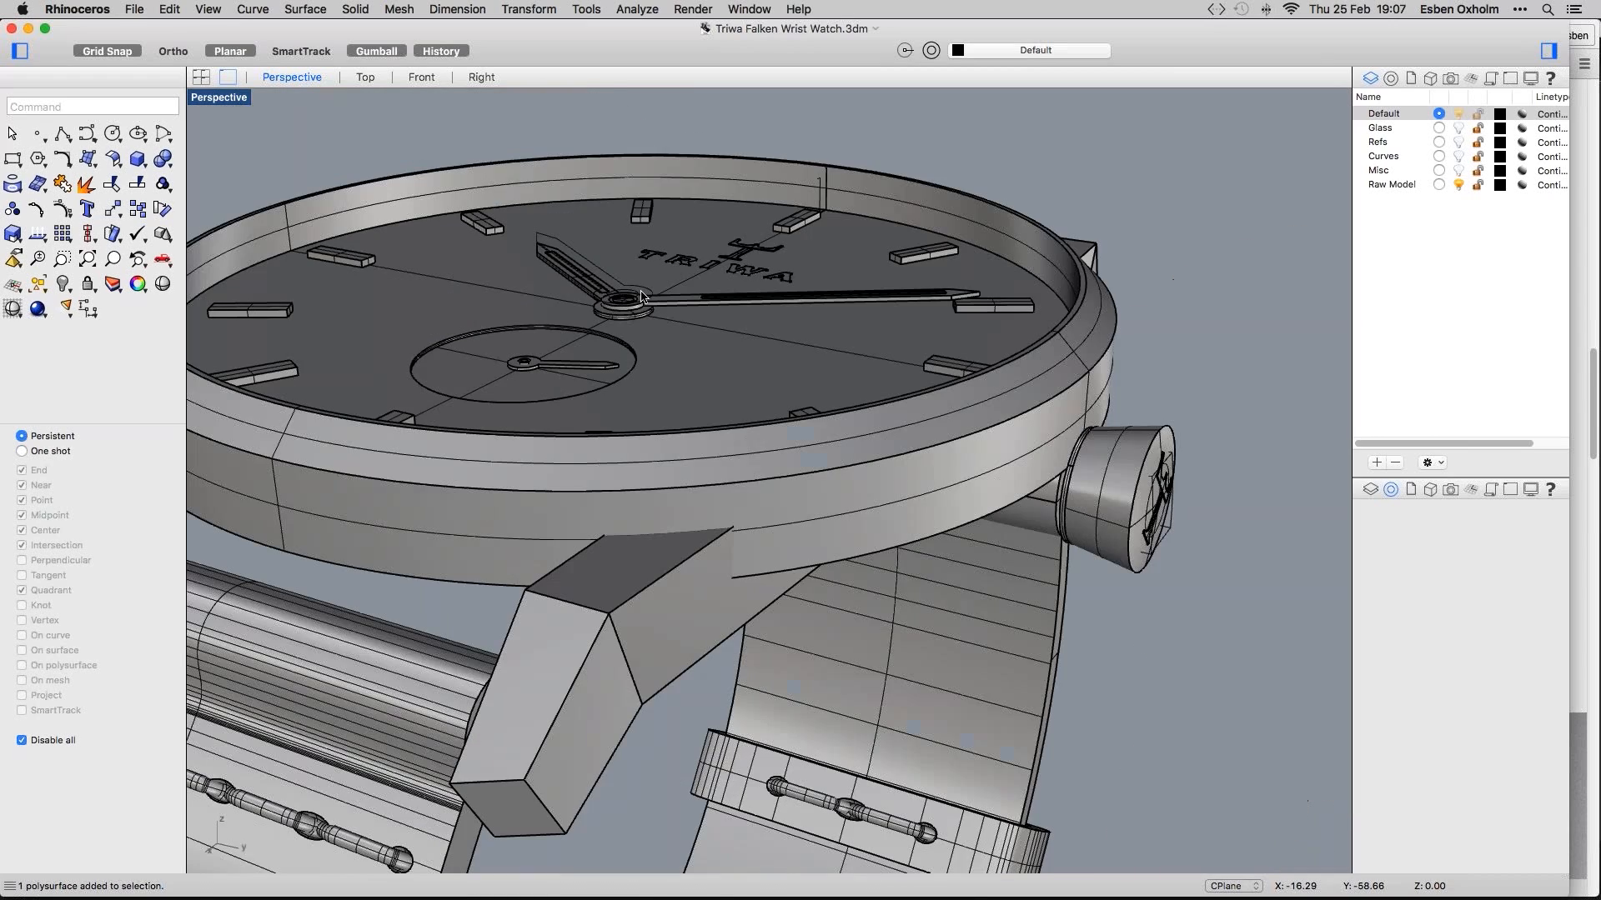
scroll(642, 296, "up", 4)
scroll(651, 301, "up", 2)
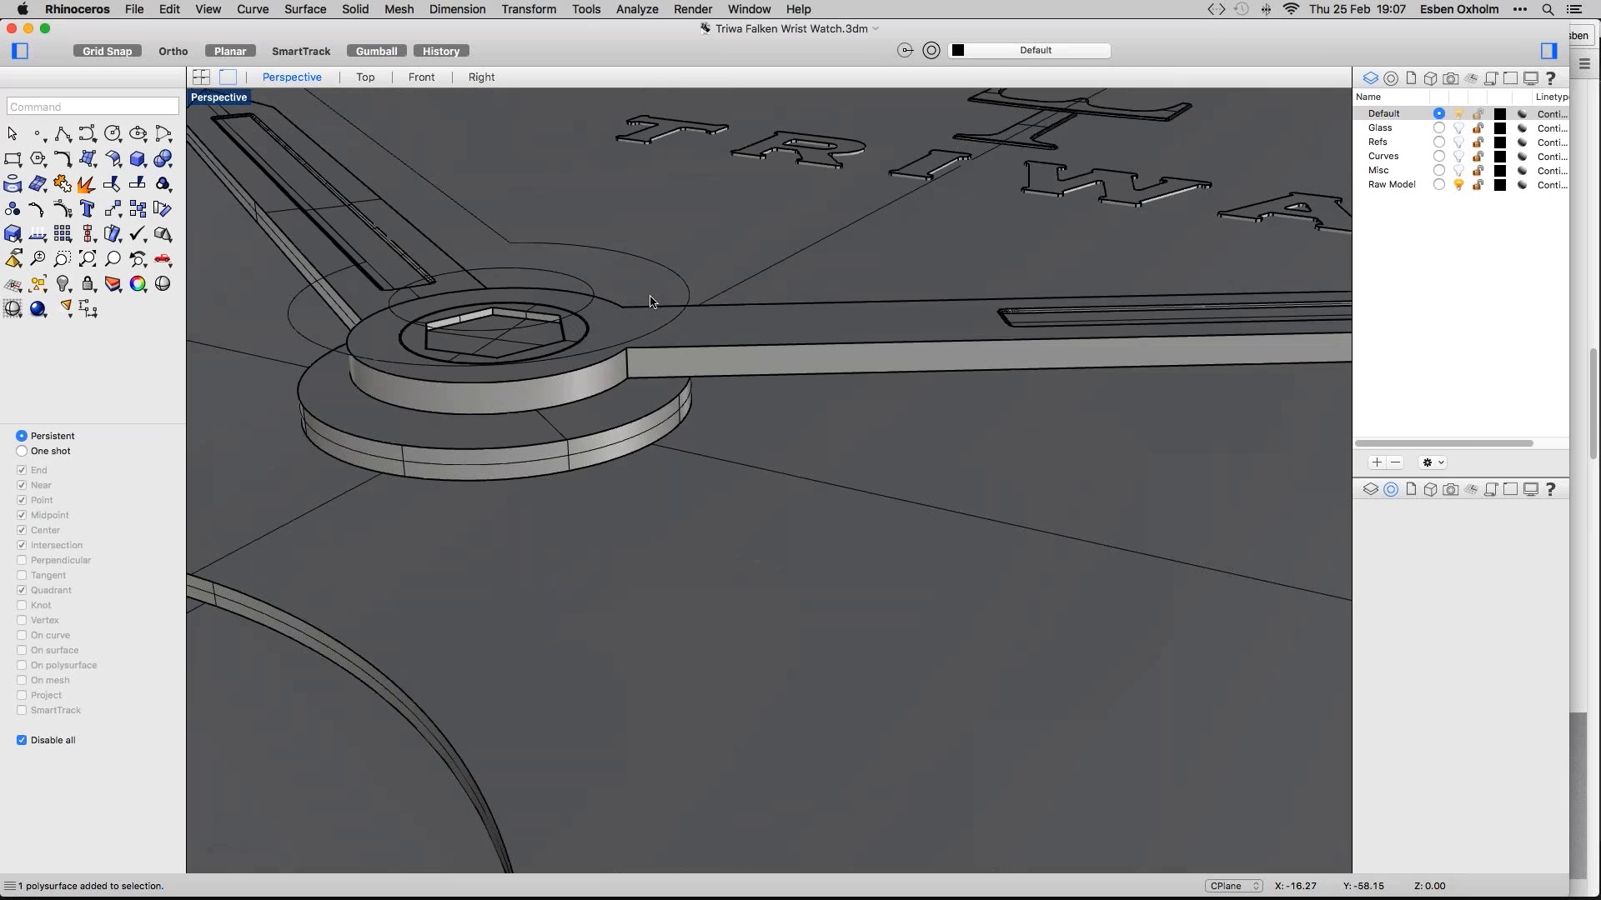
right_click_drag(651, 301, 617, 333)
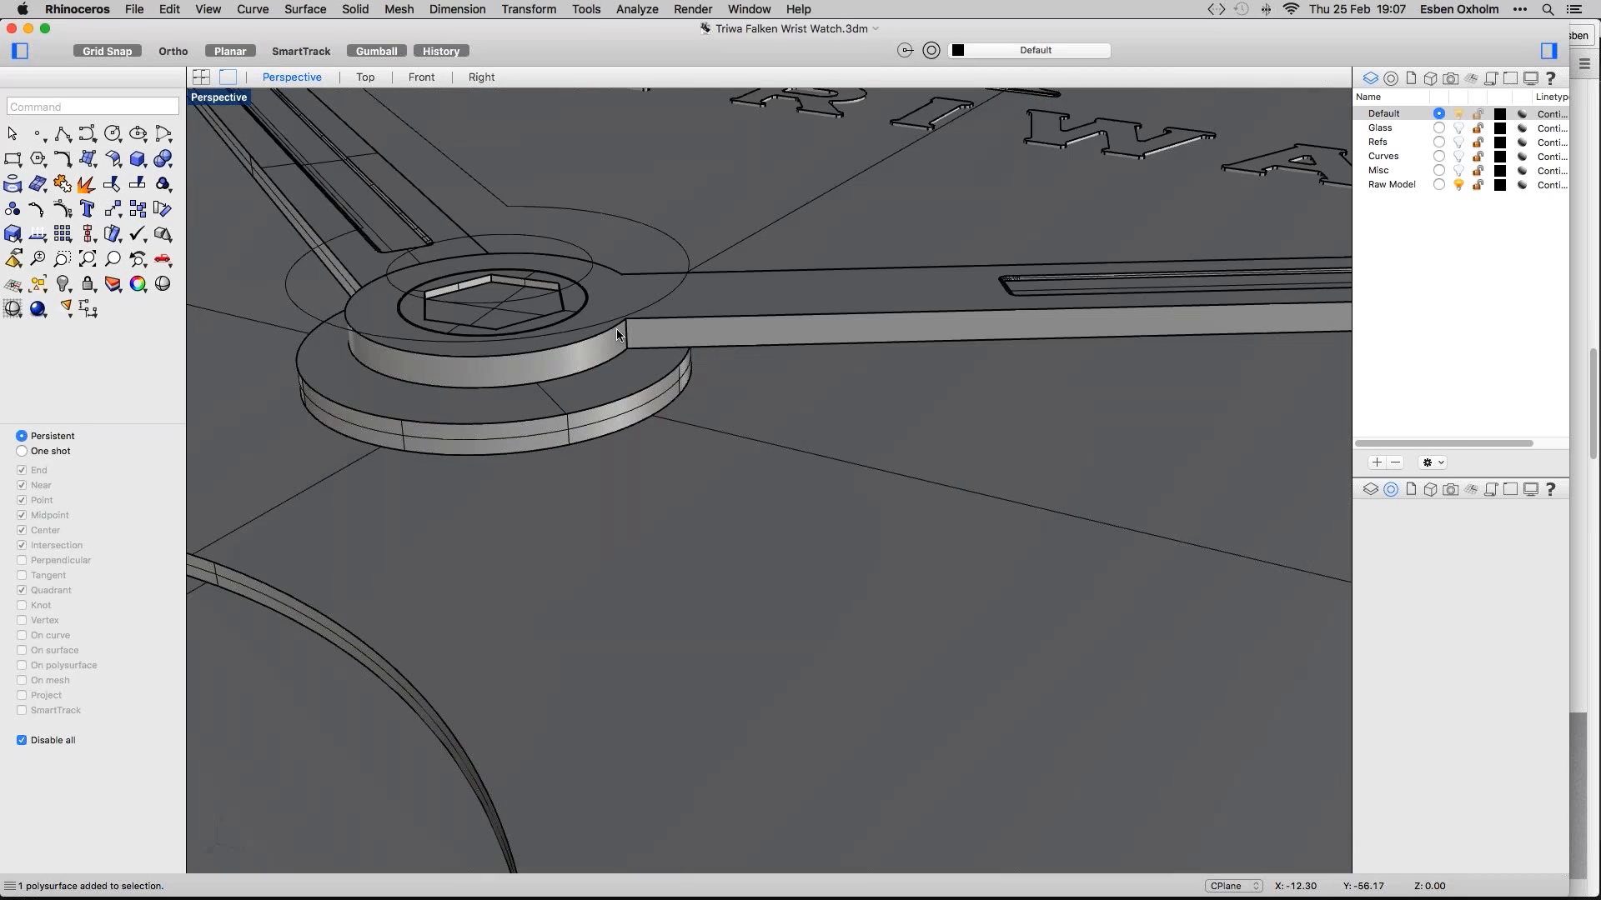
scroll(616, 333, "down", 1)
scroll(613, 328, "down", 10)
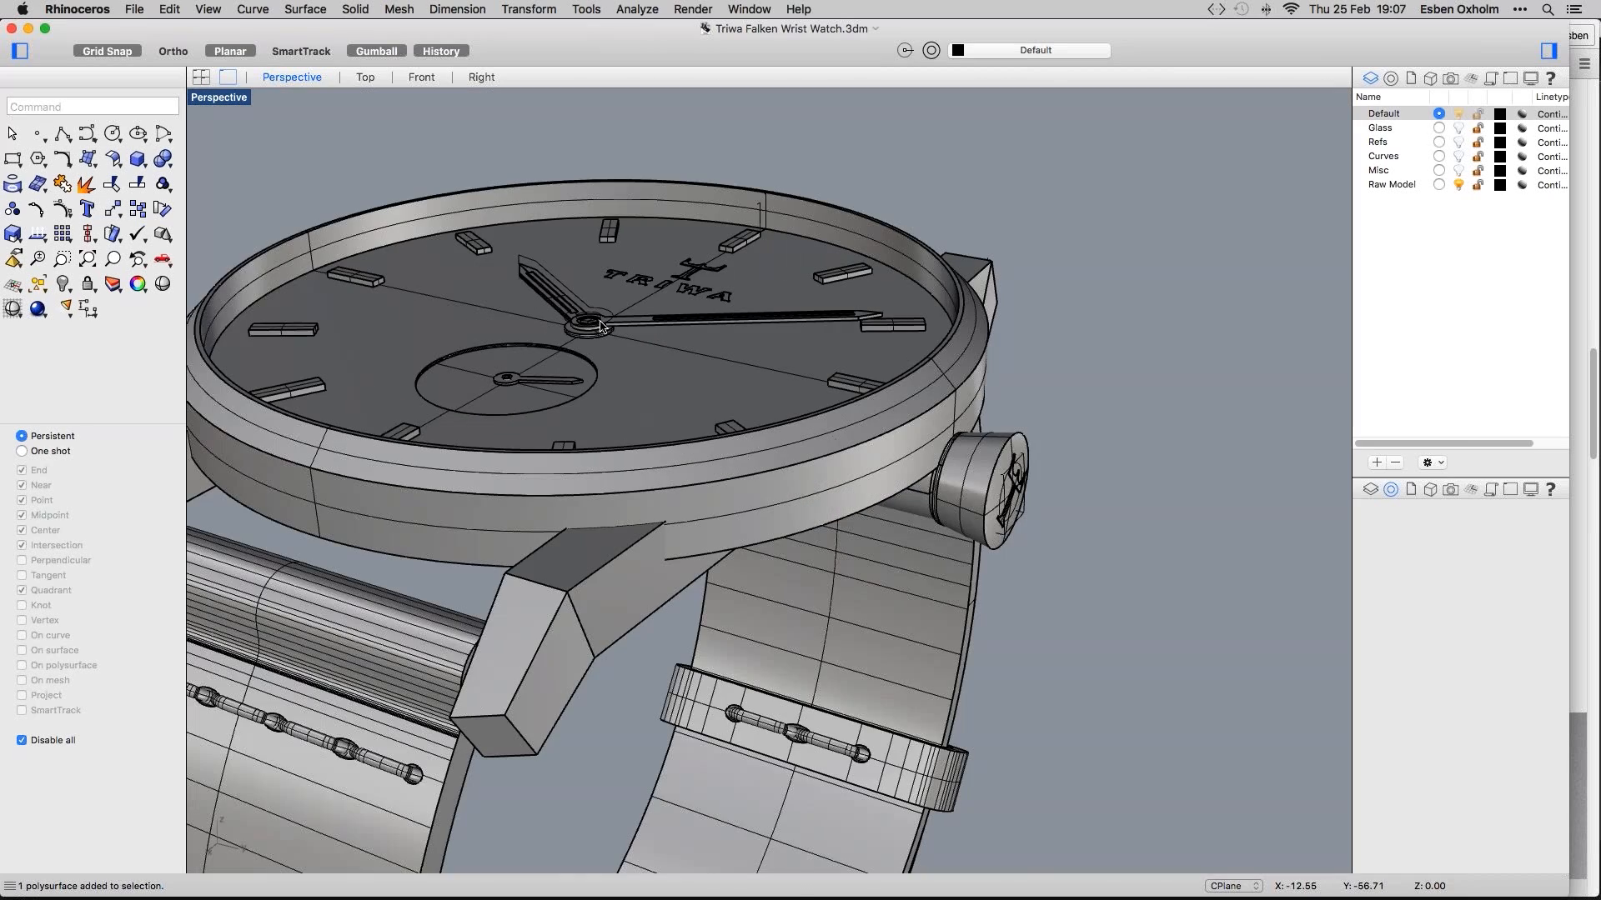
Examine the edges of the second watch's dial, hands and hexagonal hub up close for comparison
scroll(600, 325, "up", 5)
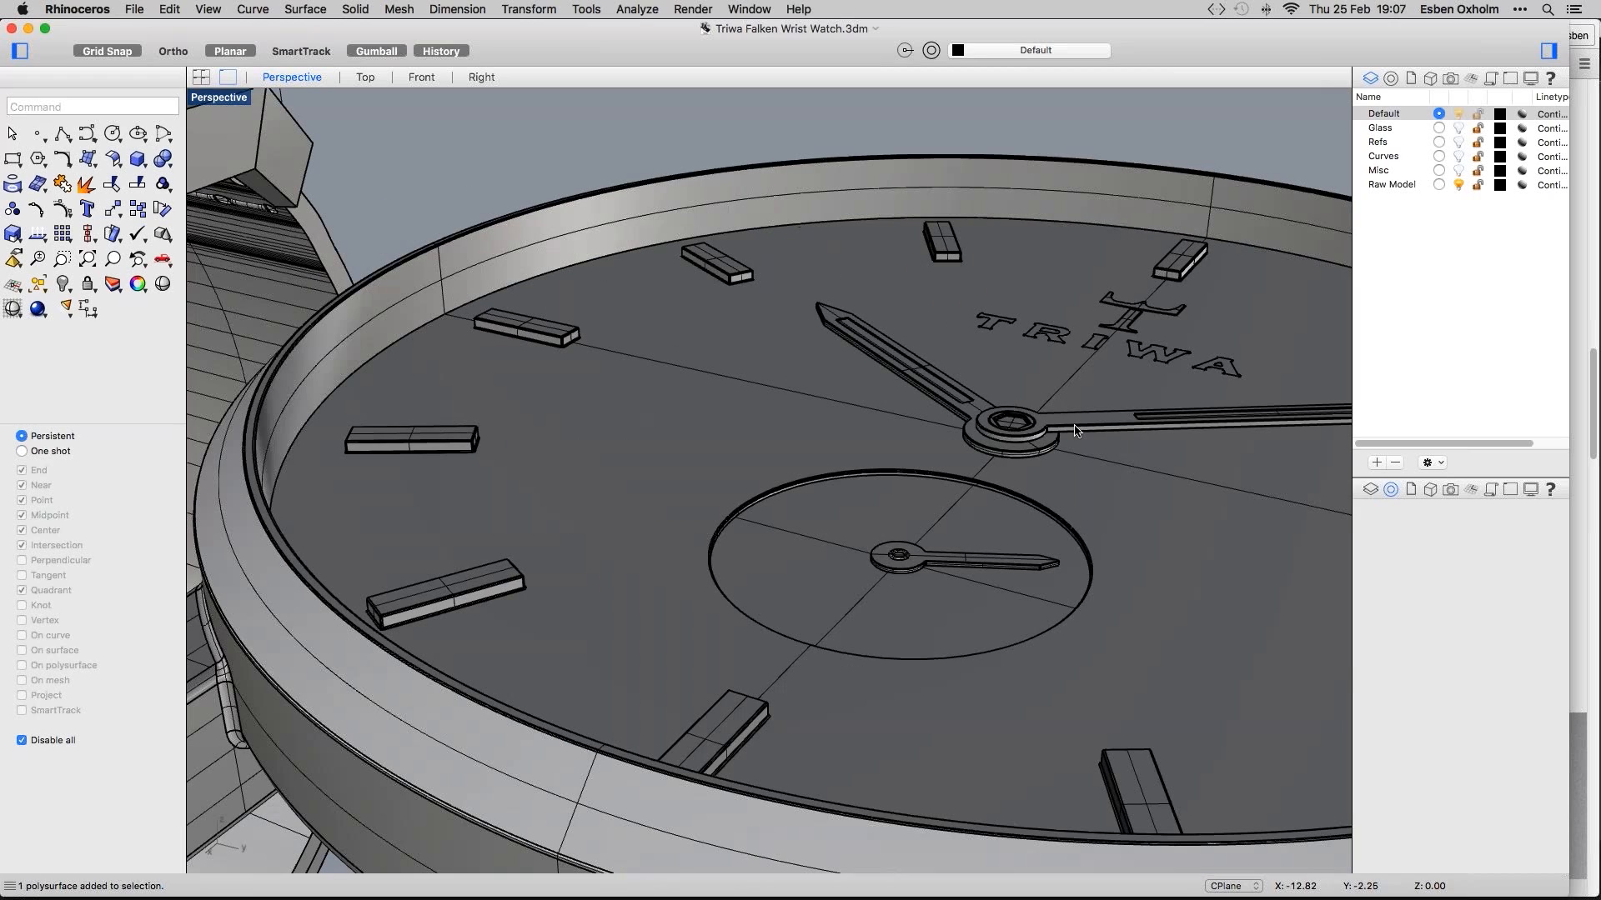
scroll(1075, 431, "up", 5)
right_click_drag(1069, 463, 945, 452, "shift")
scroll(1024, 450, "down", 5)
scroll(864, 463, "up", 3)
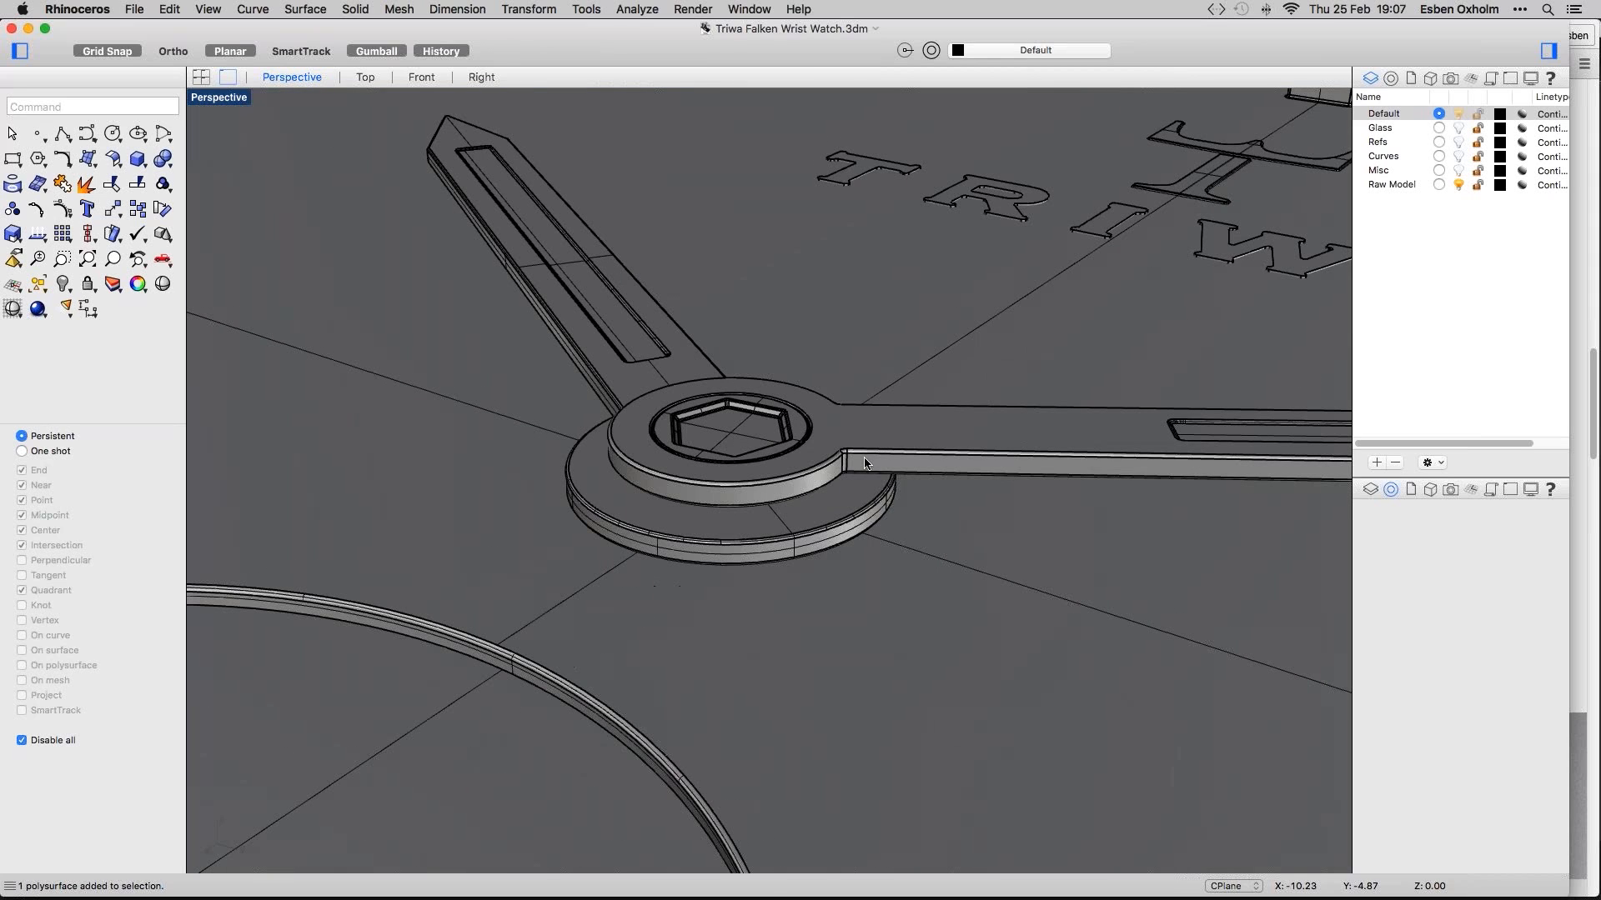
scroll(864, 463, "up", 3)
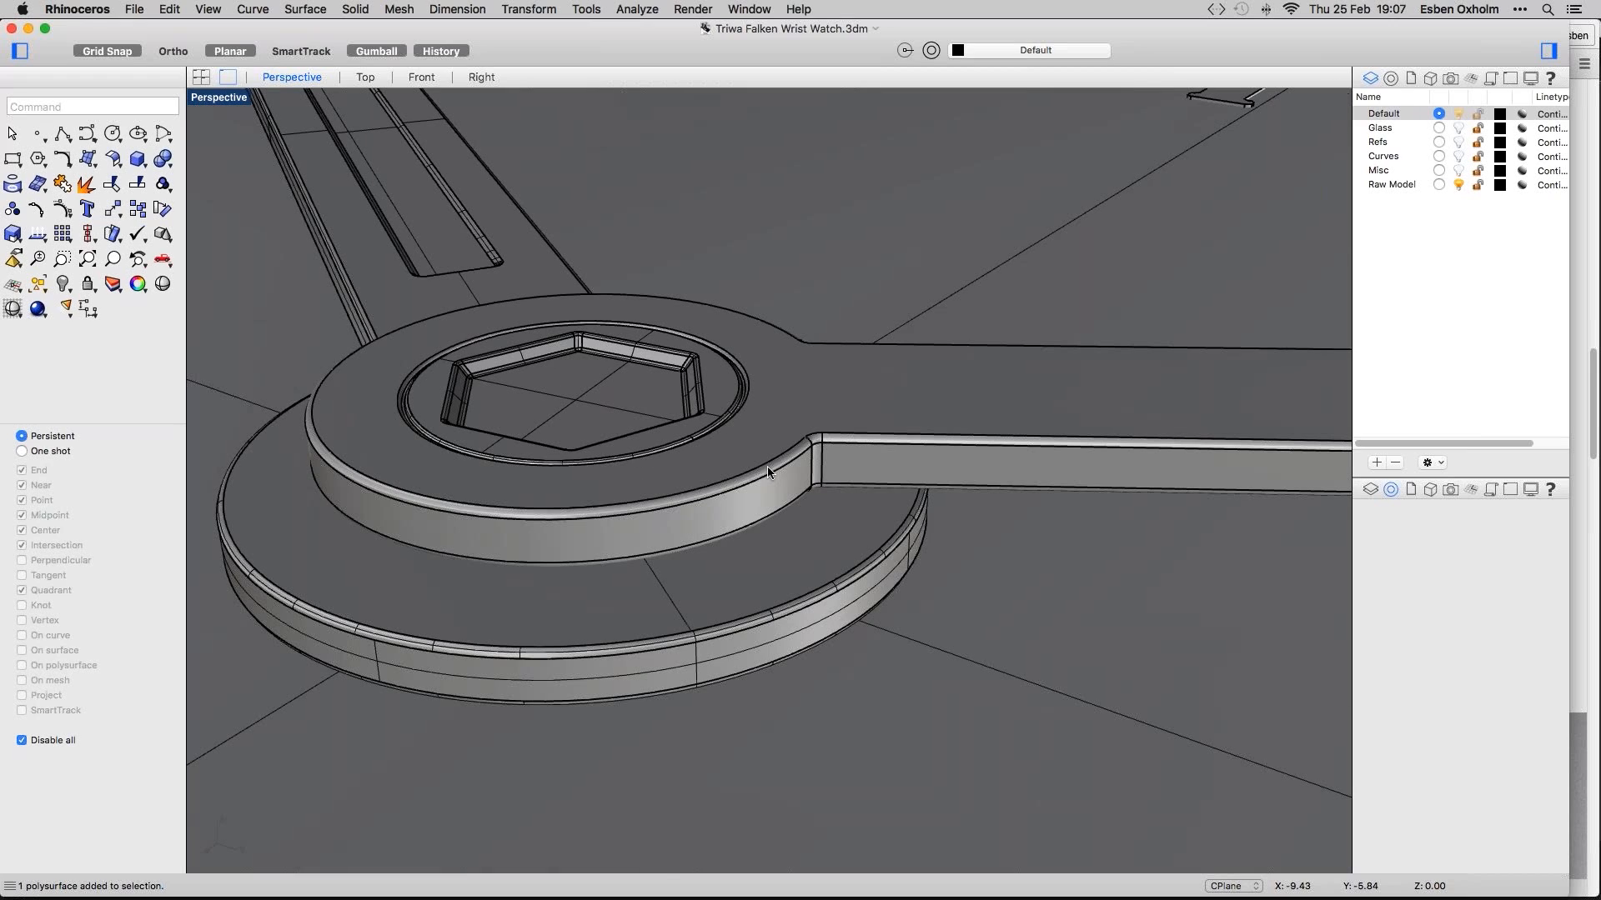
scroll(768, 471, "down", 3)
Switch to Chrome and show the Triwa-Falken-Details.png image
key("super+Tab")
key("super+Tab")
key("super+Tab")
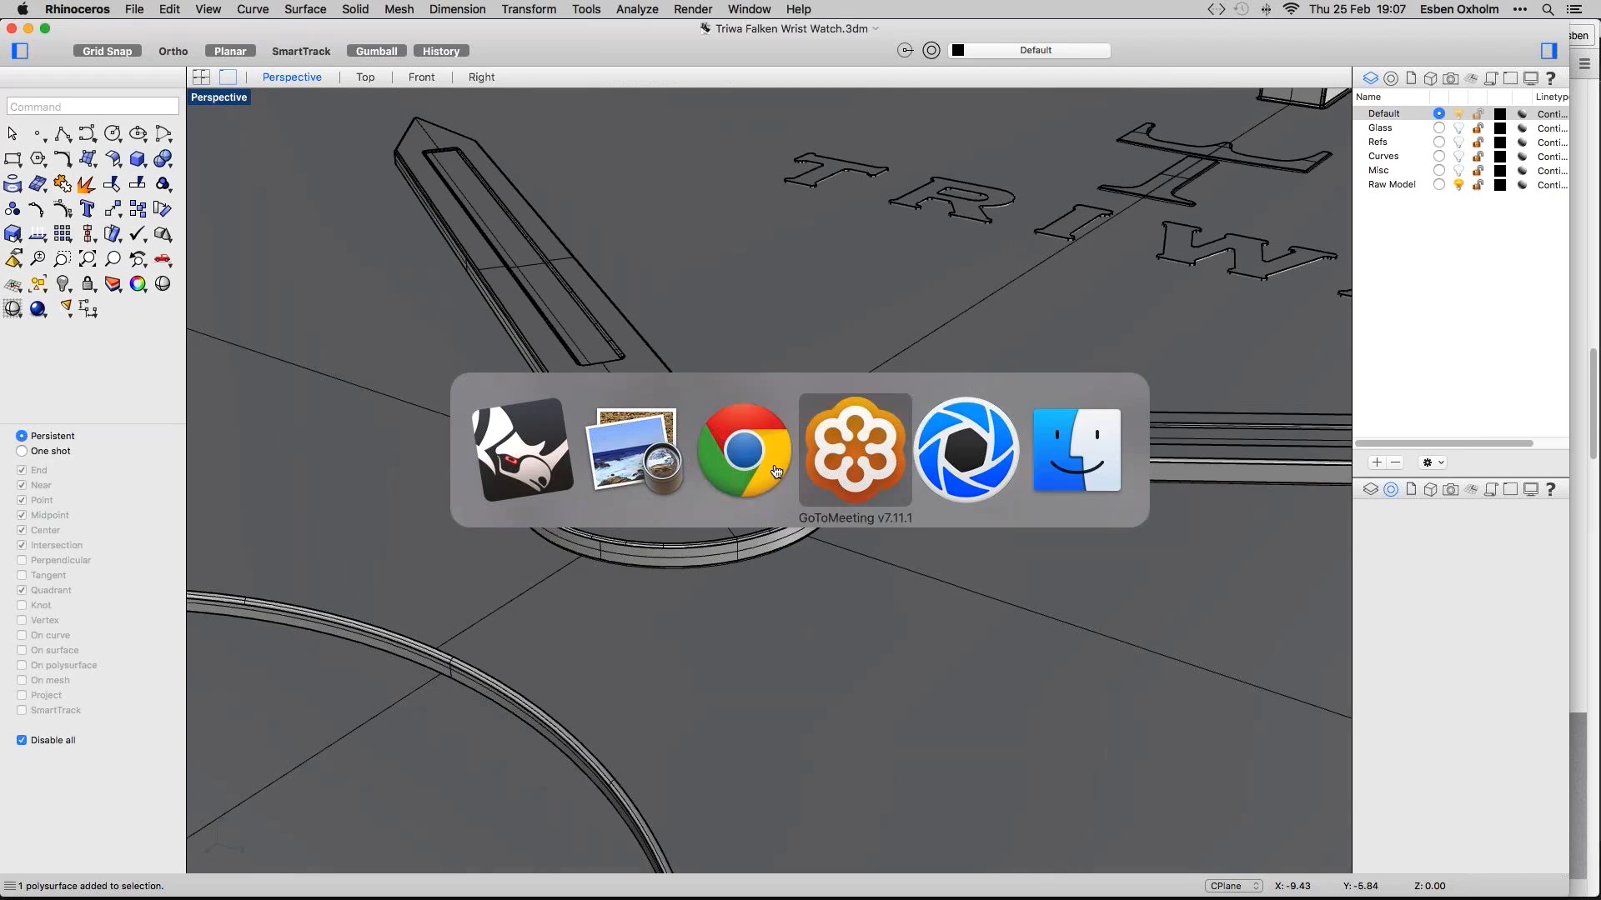
left_click(765, 471)
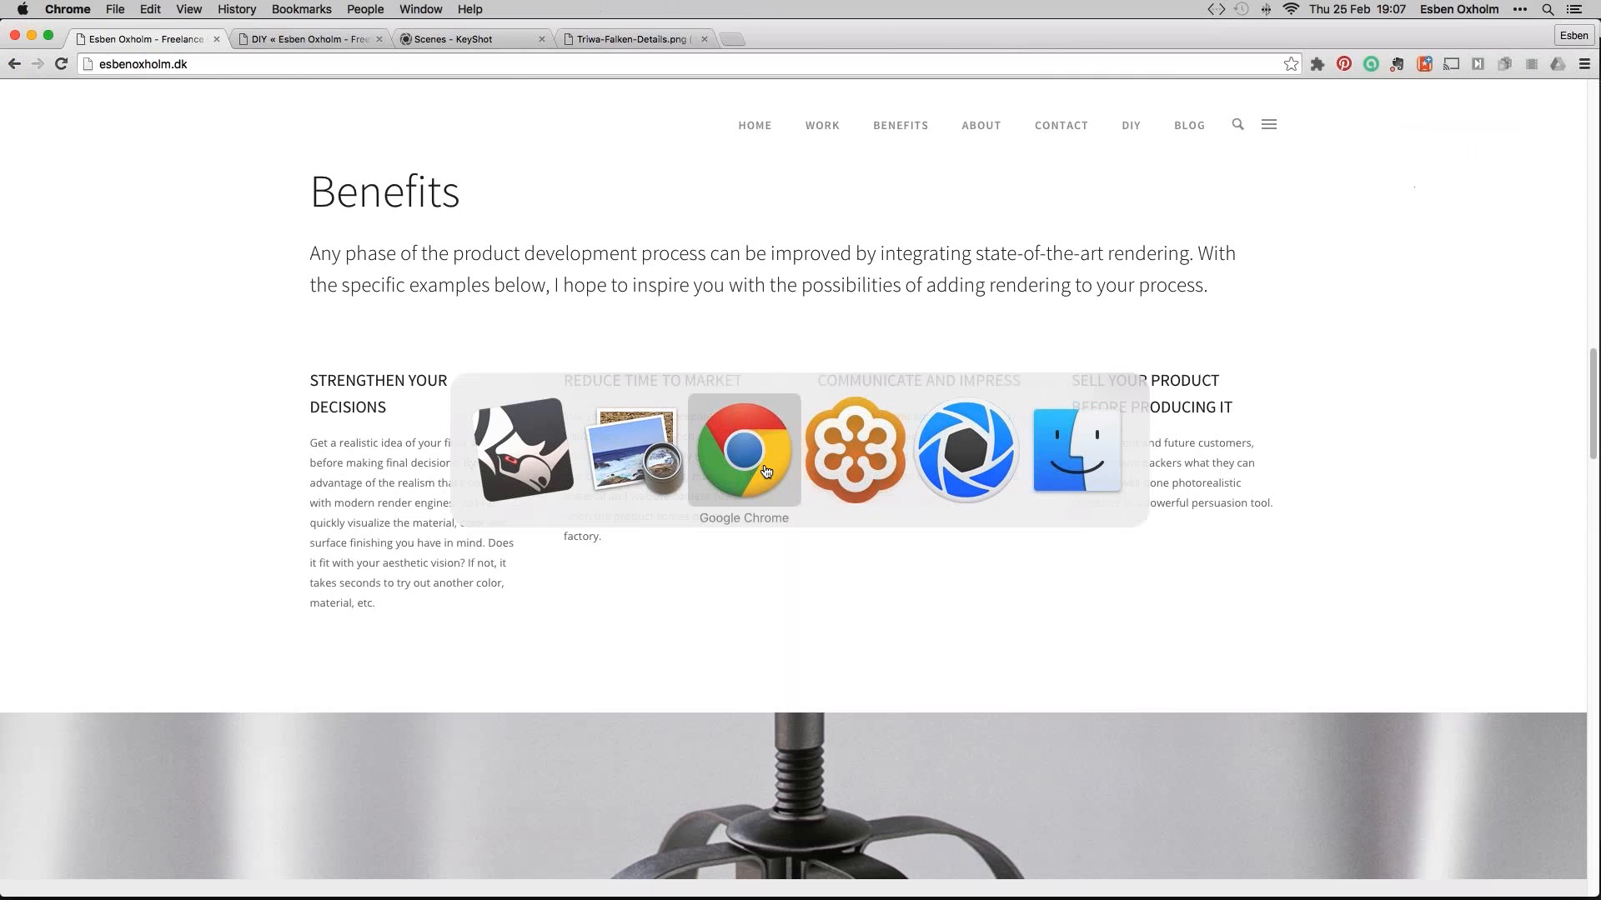
left_click(640, 42)
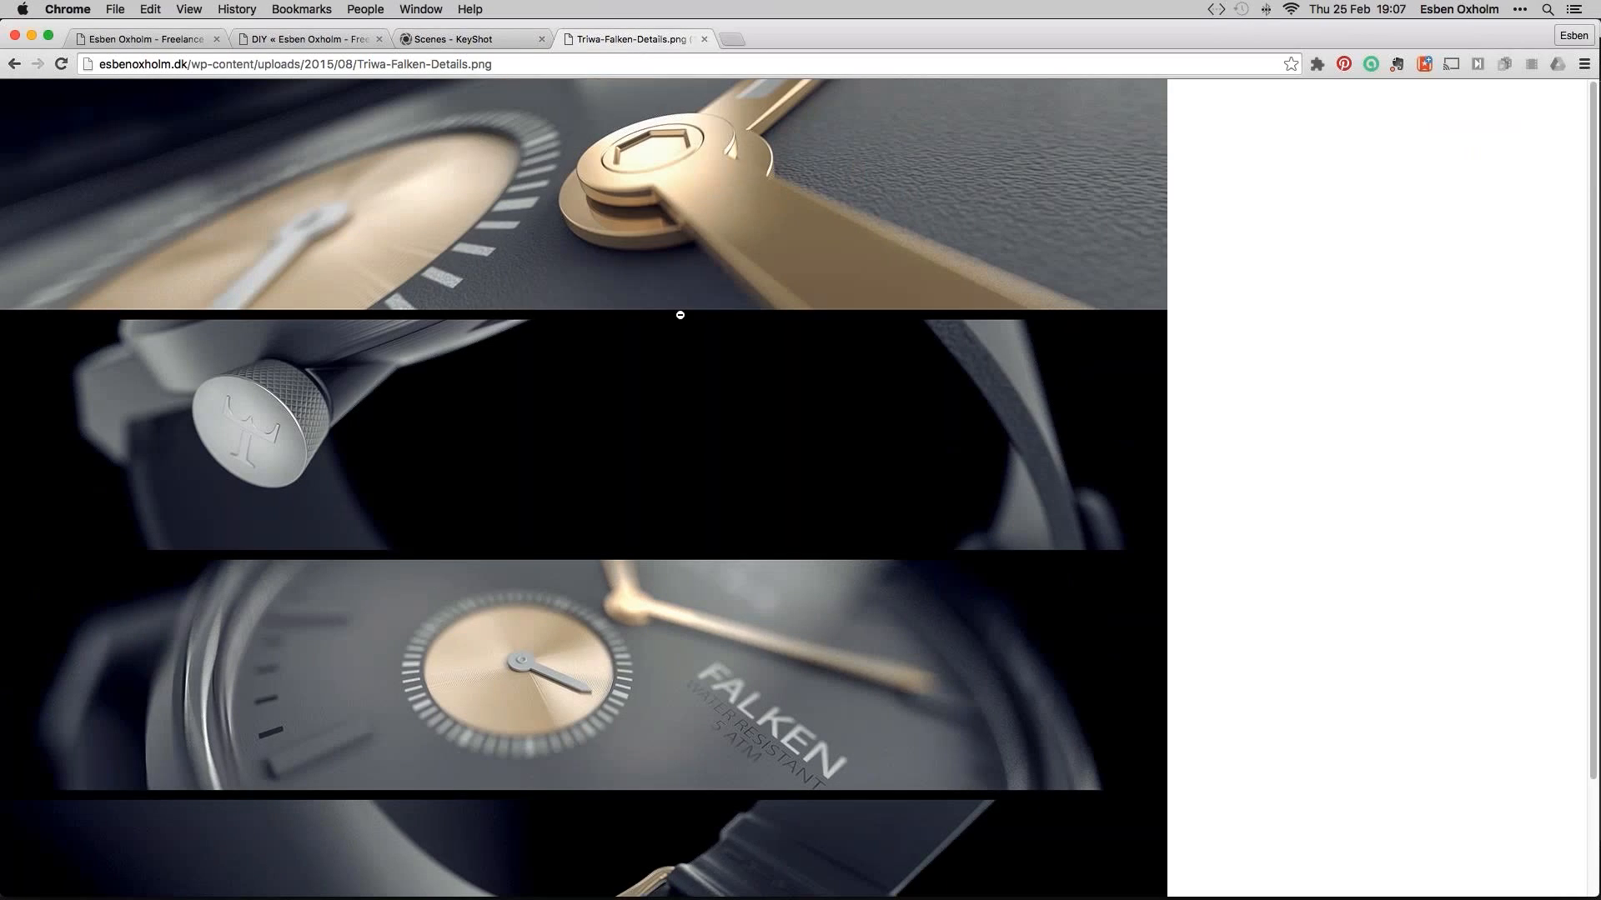
Examine the close-up renders of the watch's hands, crown, small dial and strap buckle
left_click(678, 314)
left_click(762, 177)
scroll(406, 441, "down", 1)
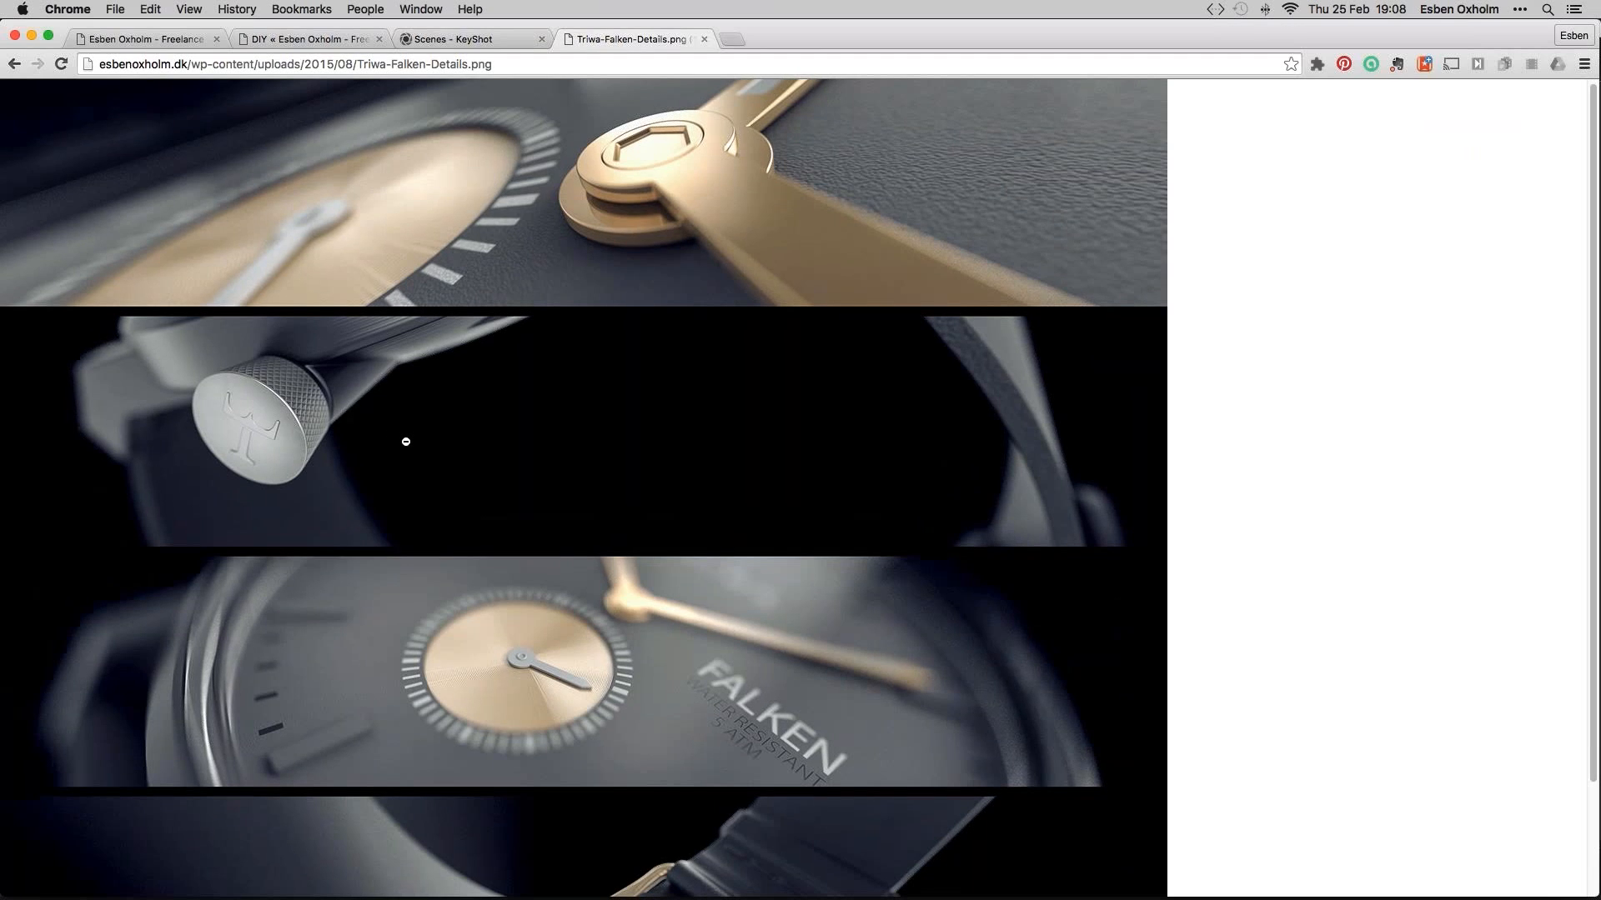
scroll(406, 441, "down", 1)
scroll(406, 441, "down", 5)
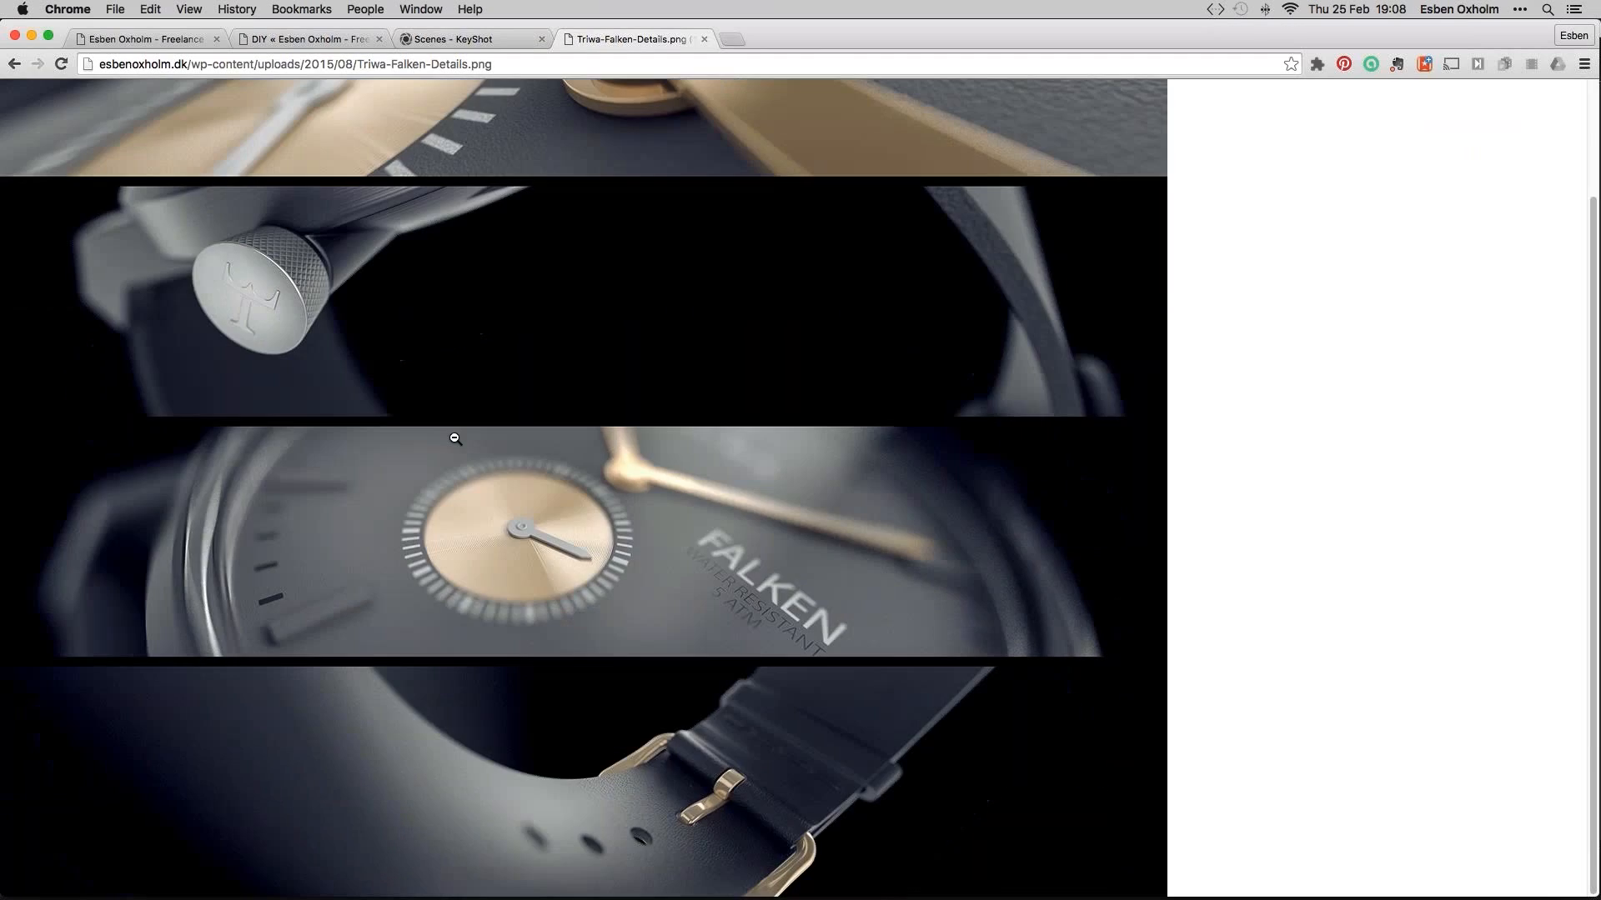
scroll(474, 441, "up", 4)
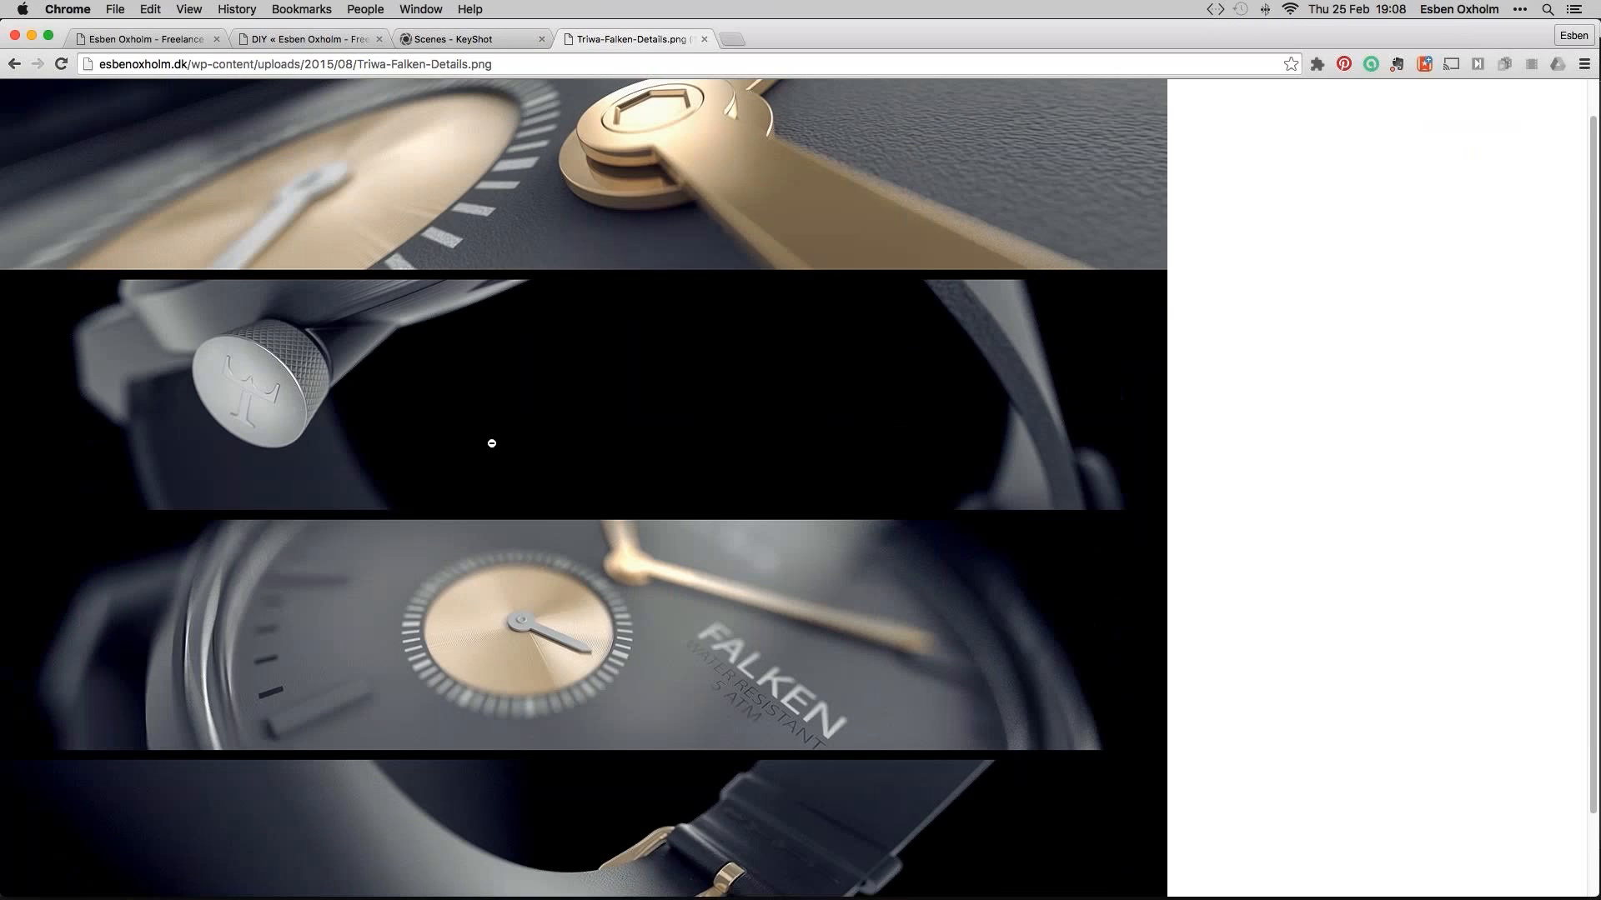
scroll(492, 443, "up", 1)
Switch back to Rhinoceros and view both complete watch models side by side
key("super+Tab")
key("super+Tab")
key("super+Tab")
key("super+Tab")
key("super+Tab")
key("super+Tab")
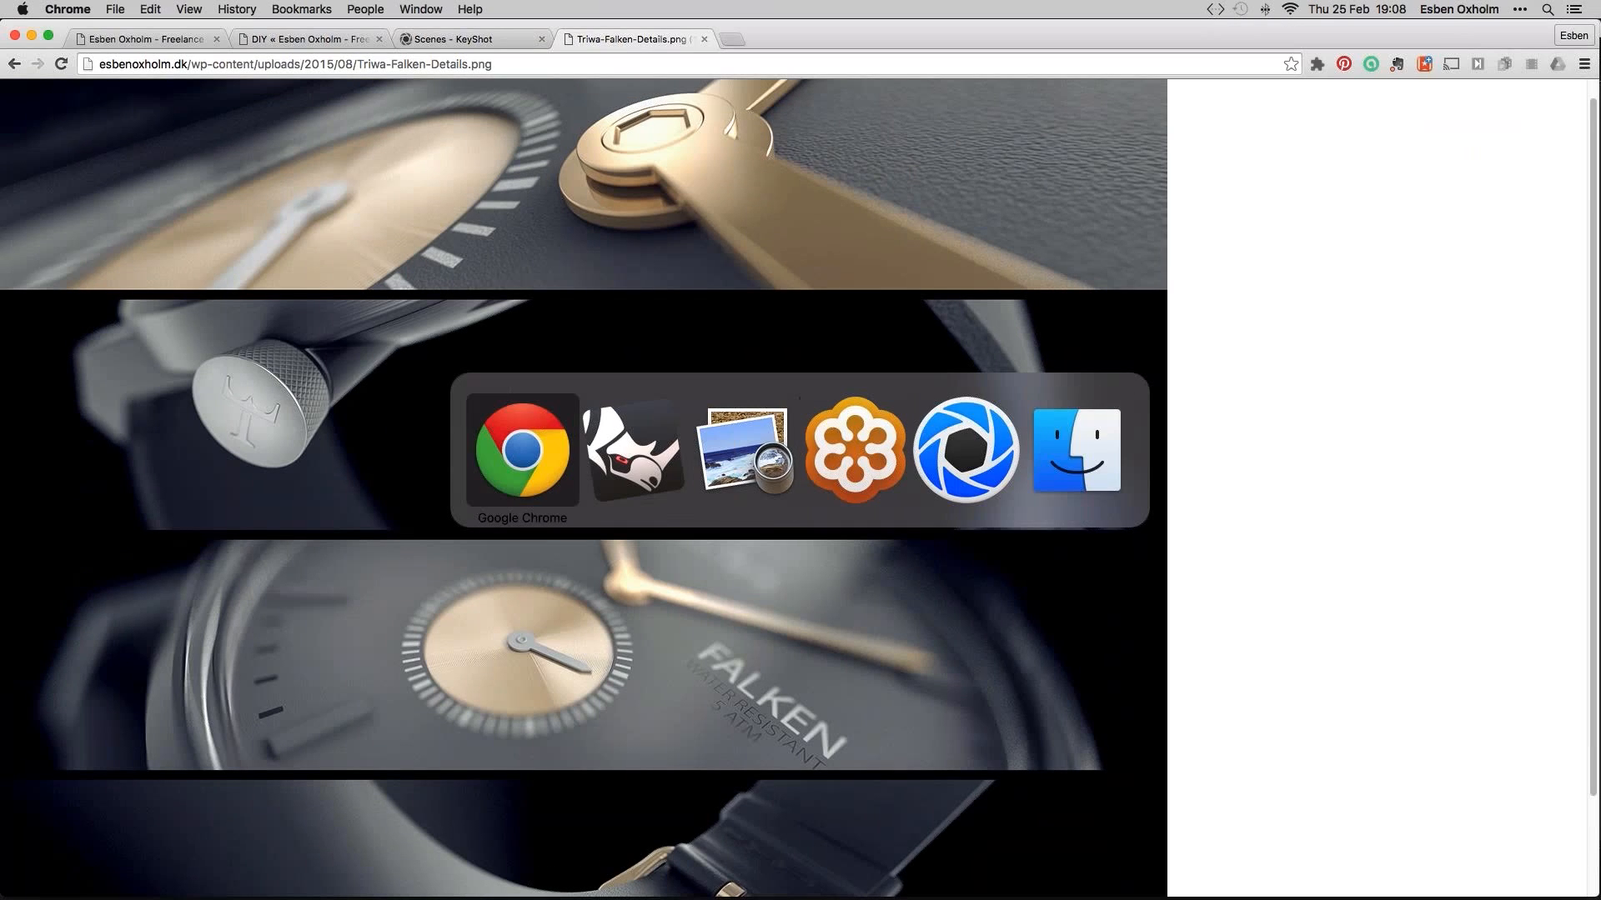
key("super+Tab")
scroll(563, 377, "up", 5)
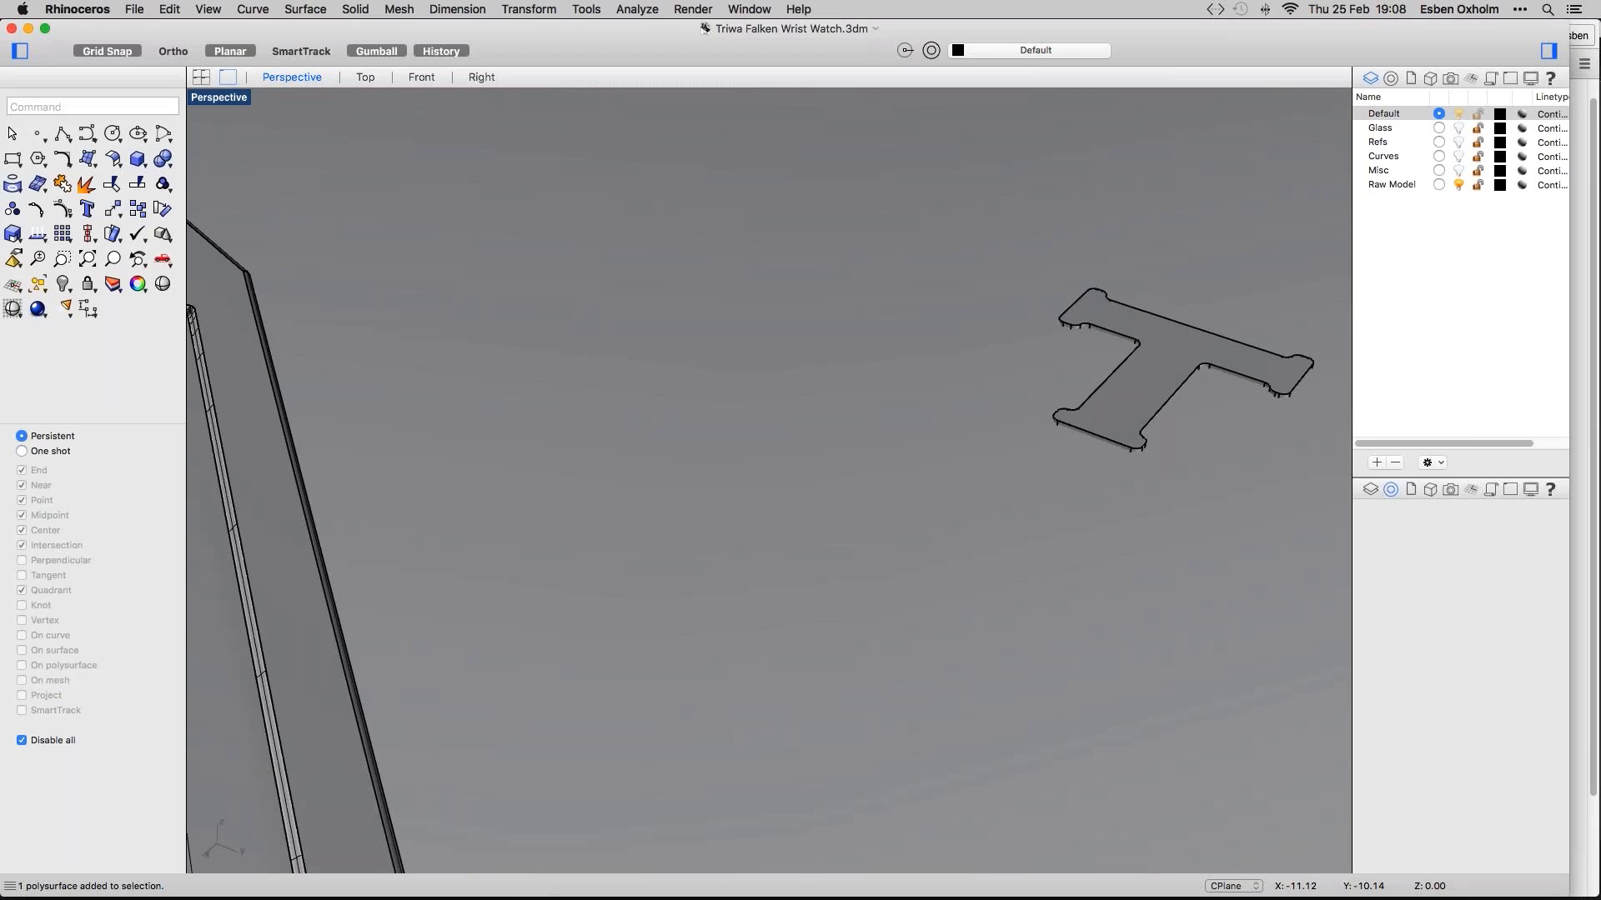
scroll(599, 379, "down", 2)
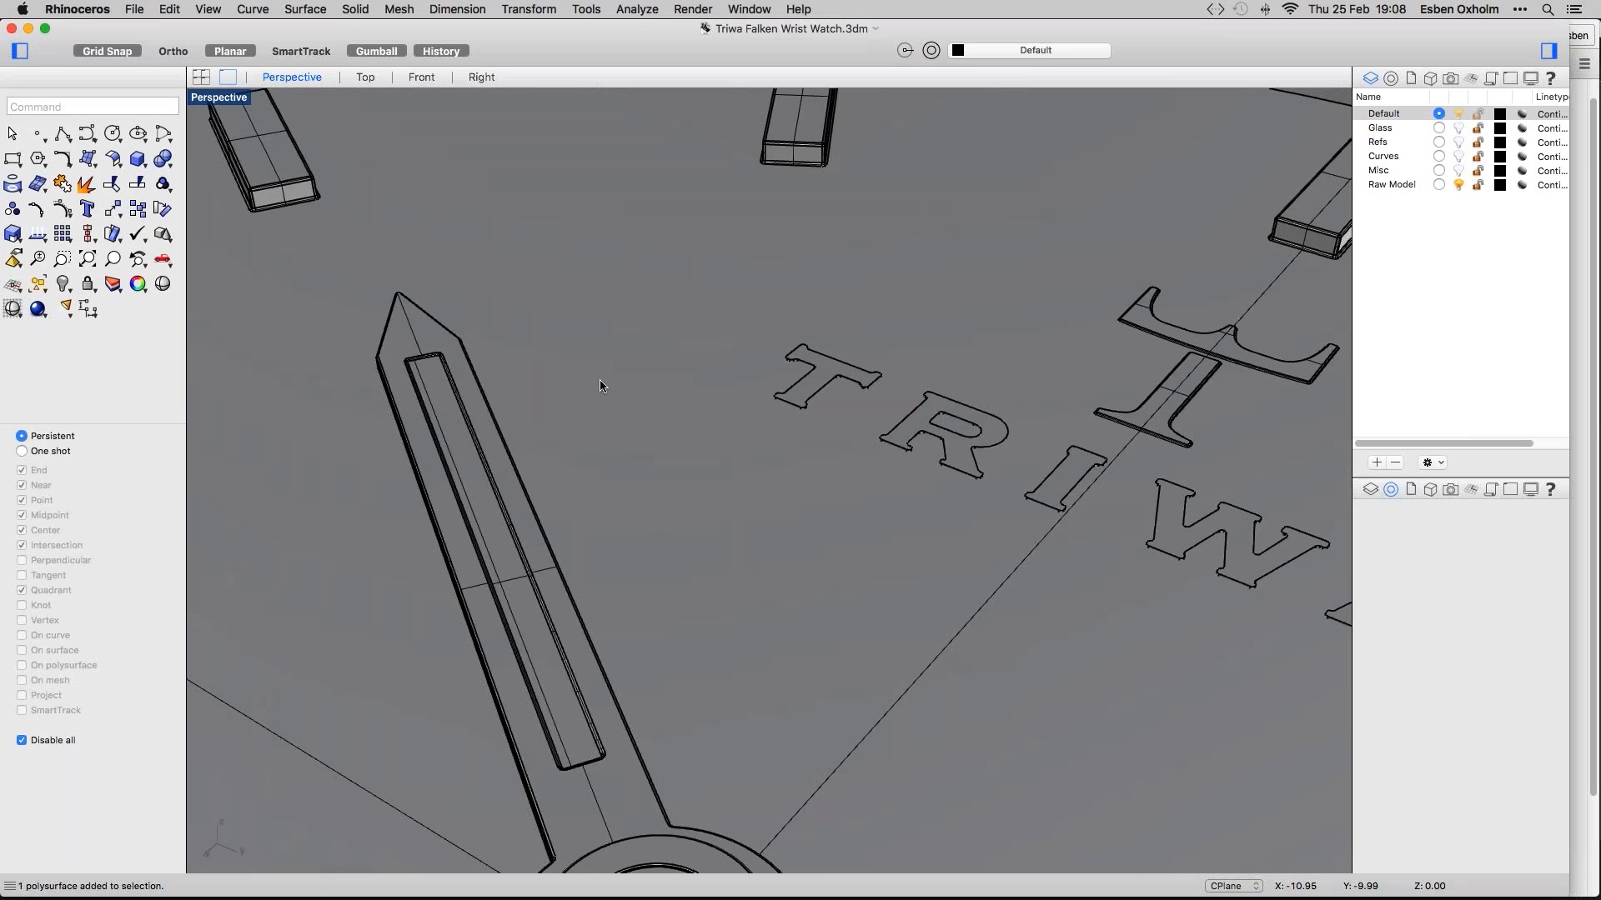
scroll(599, 378, "down", 3)
scroll(819, 354, "down", 2)
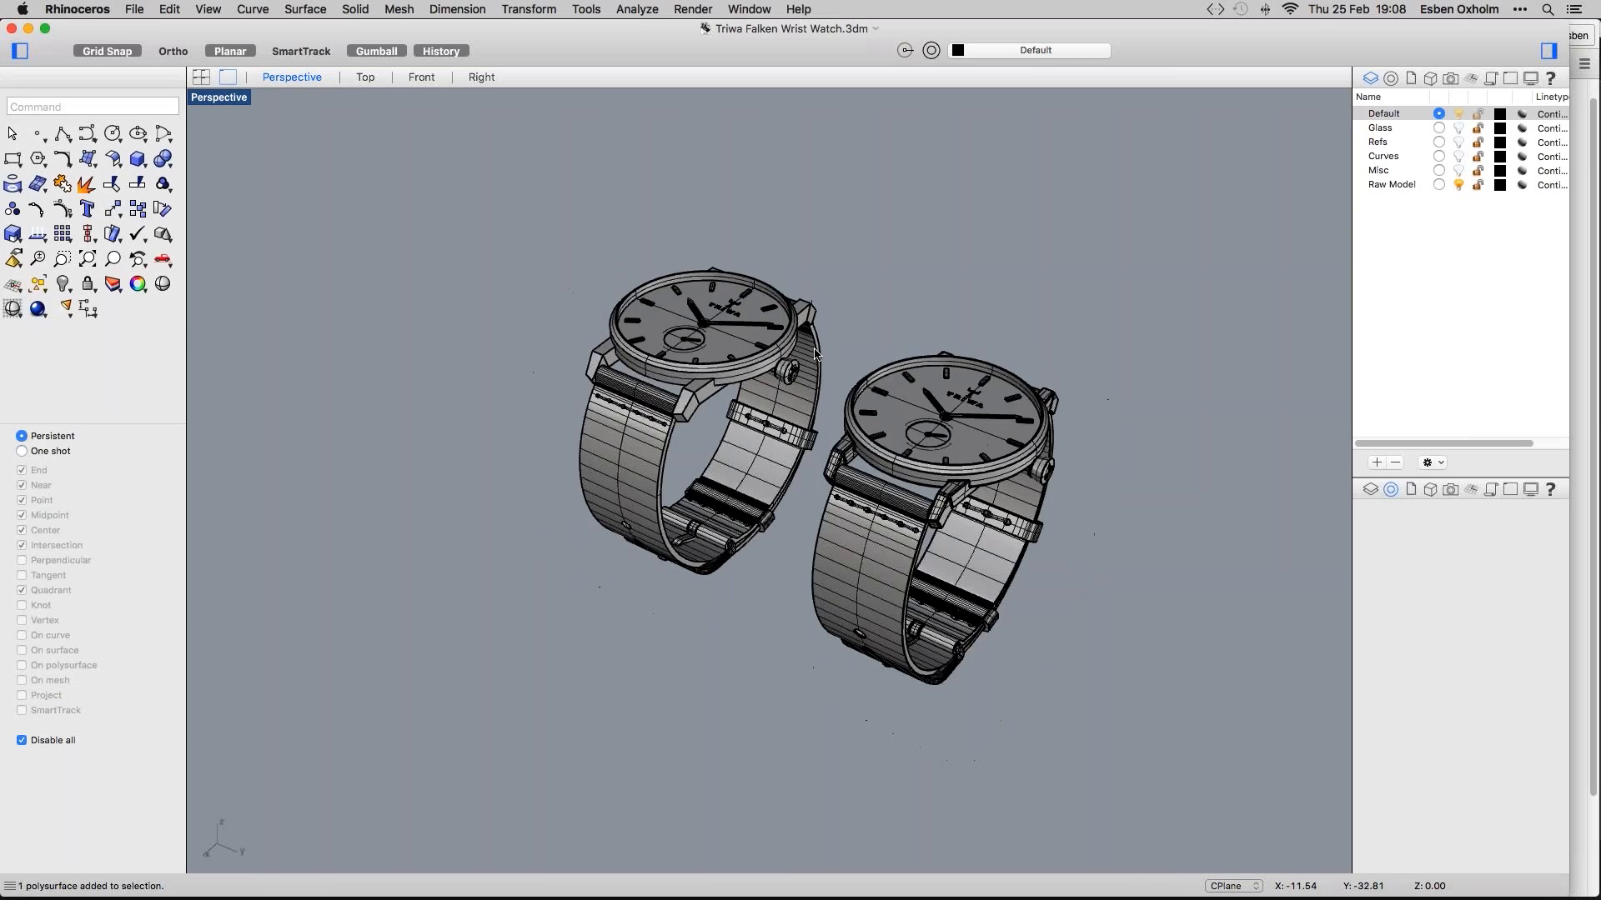
Switch to KeyShot and narrow its window to expose the files on the desktop
key("super+Tab")
key("super+Tab")
key("super+Tab")
key("super+Tab")
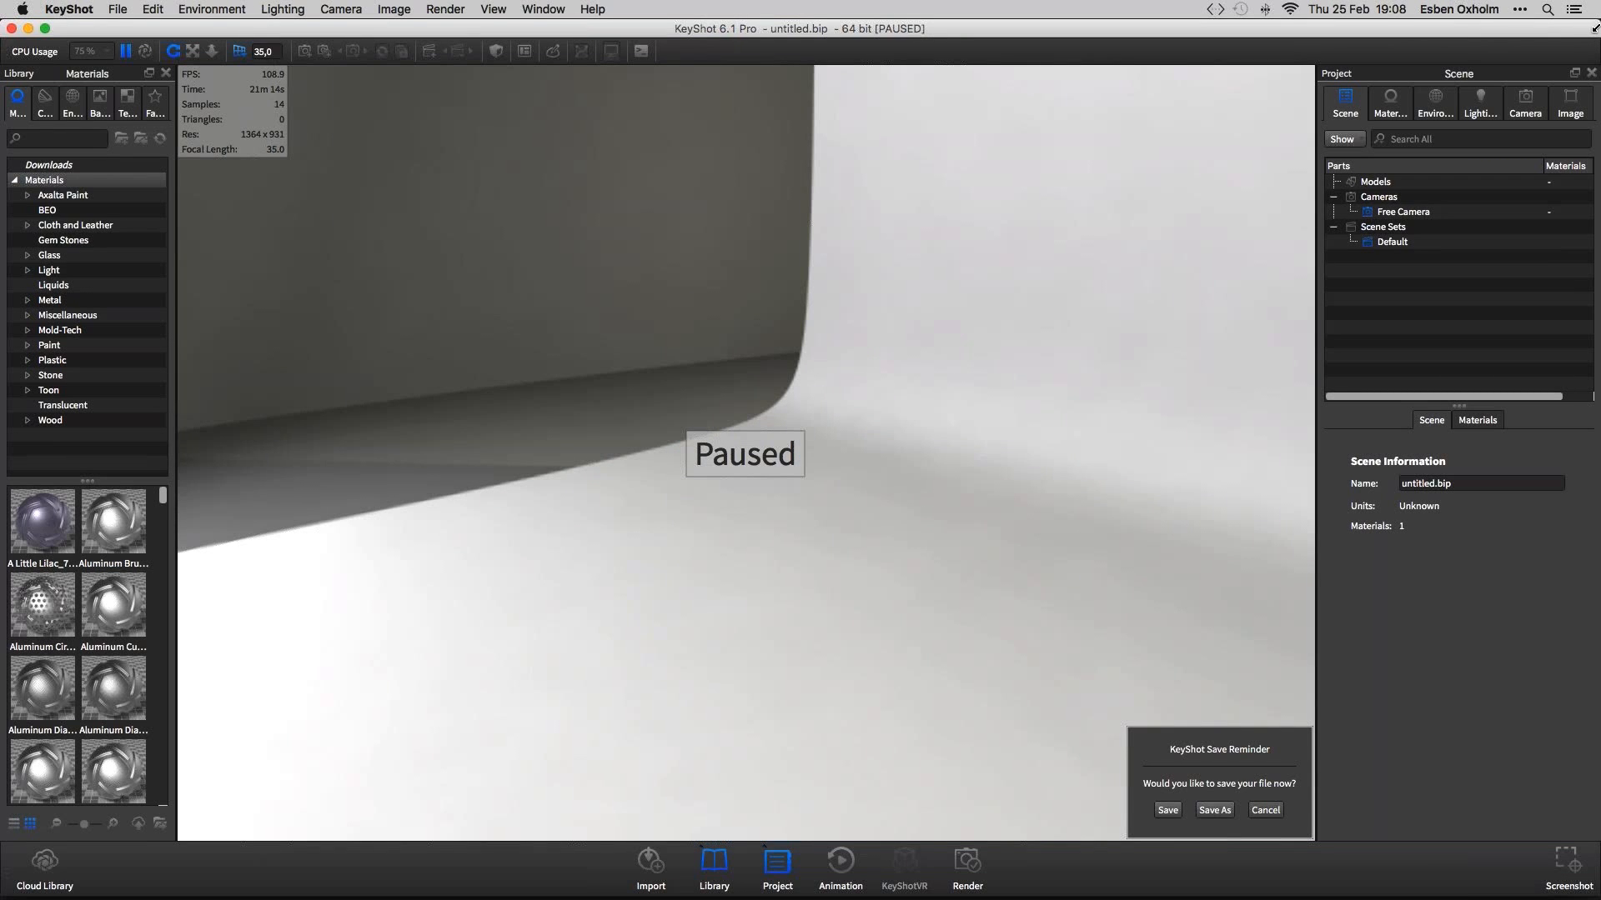
left_click_drag(1589, 27, 1470, 9)
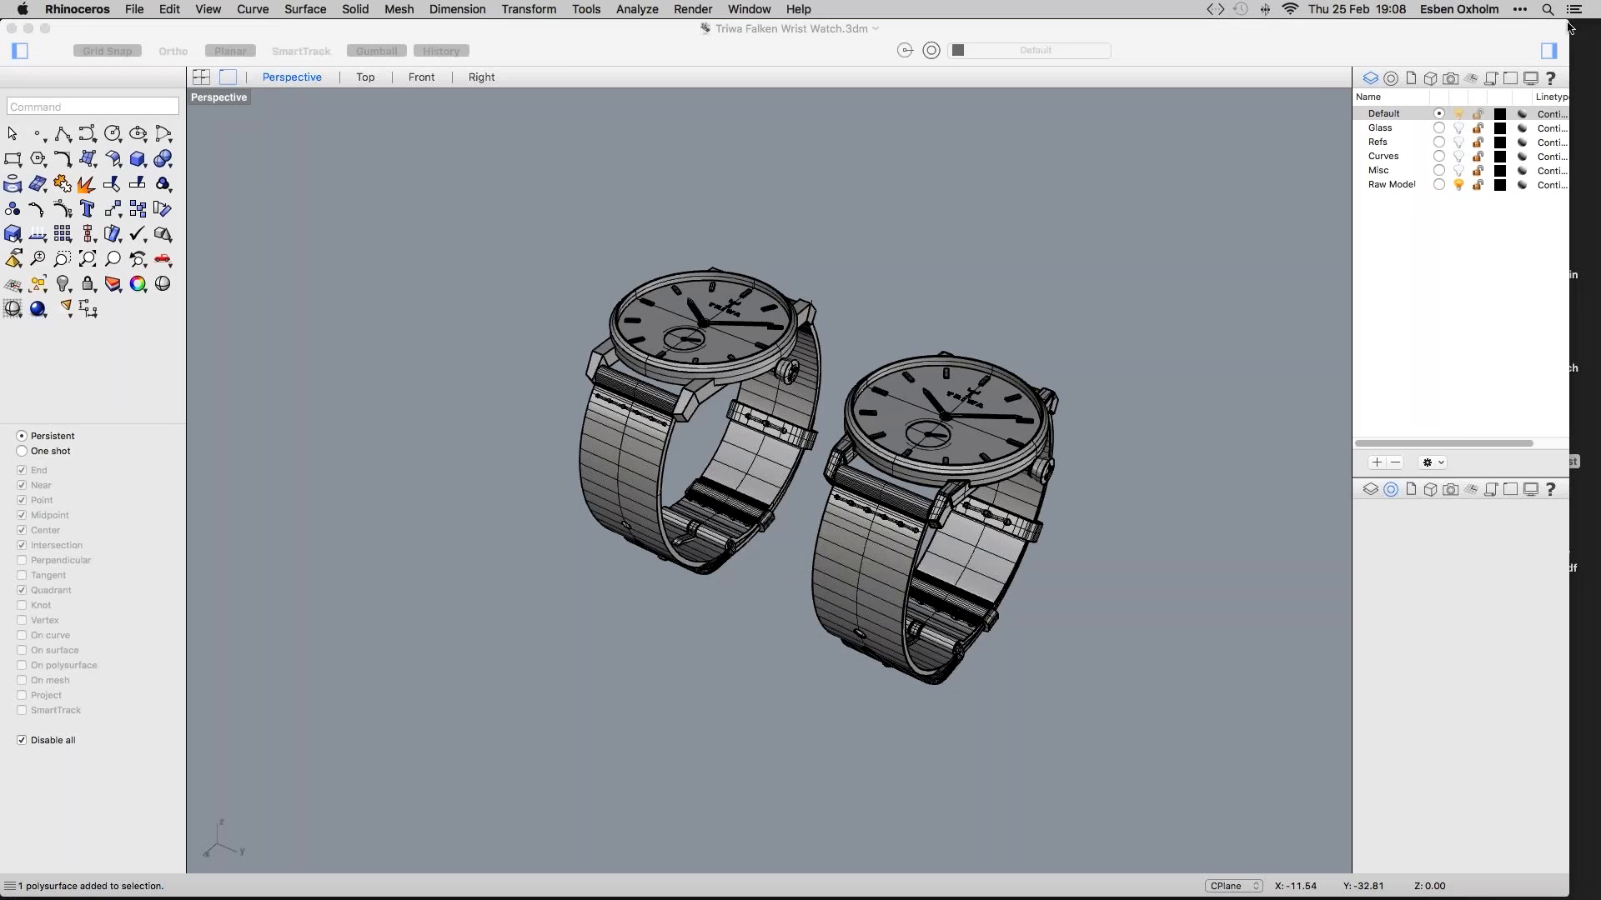
left_click_drag(1568, 26, 1361, 18)
left_click(1461, 36)
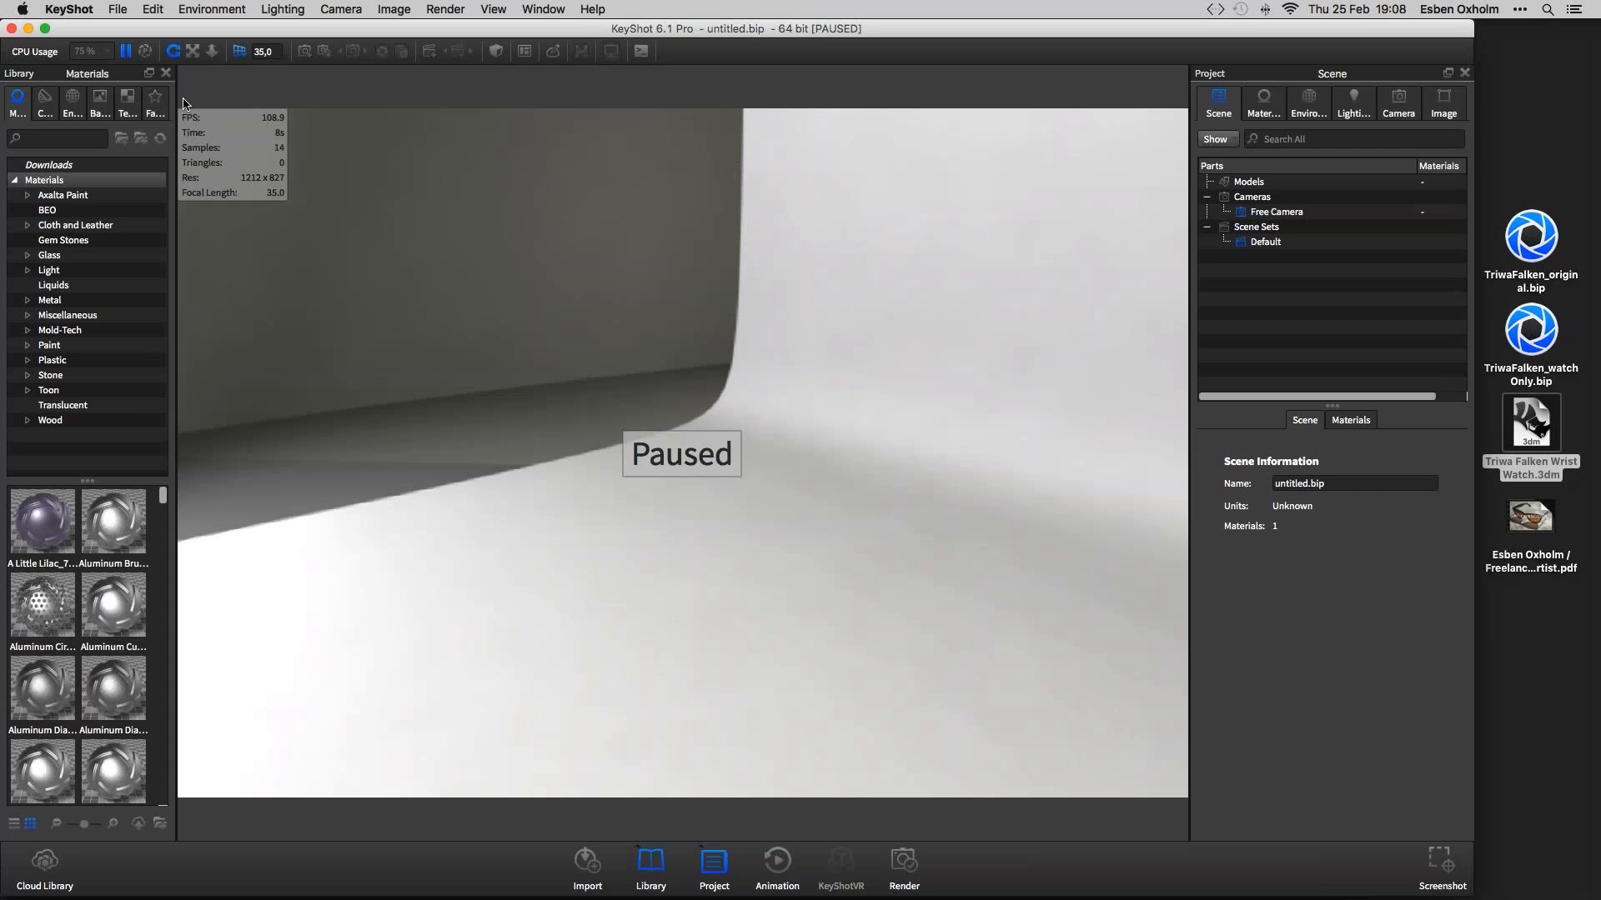
Resume real-time rendering and import Triwa Falken Wrist Watch.3dm from the desktop with the camera adjusted to look at the geometry
left_click(125, 51)
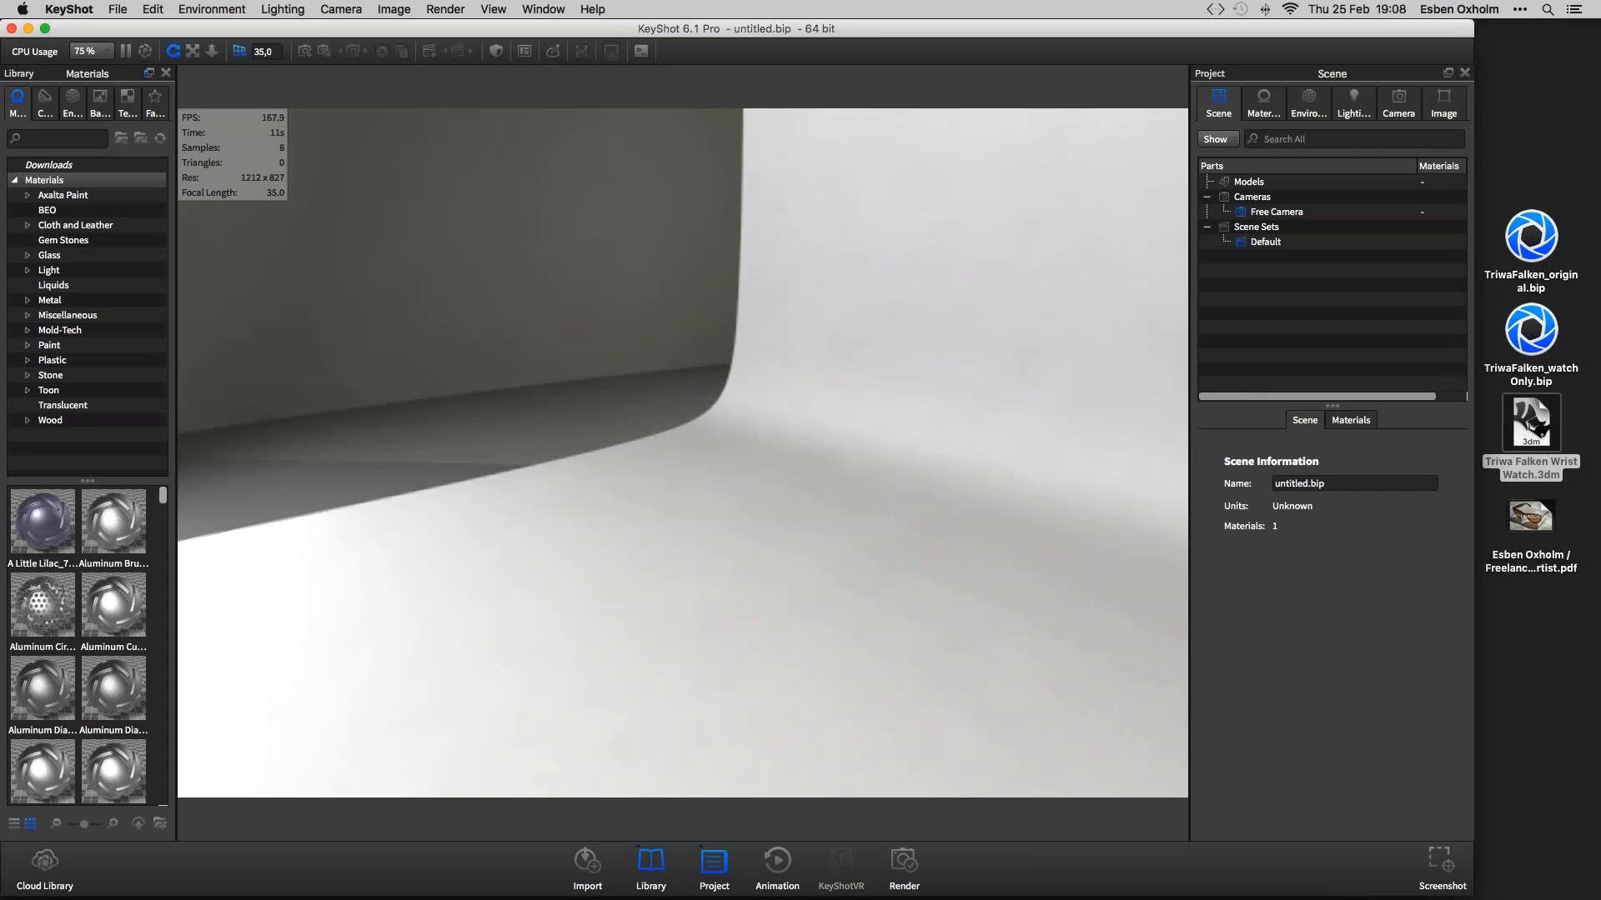
left_click(1556, 617)
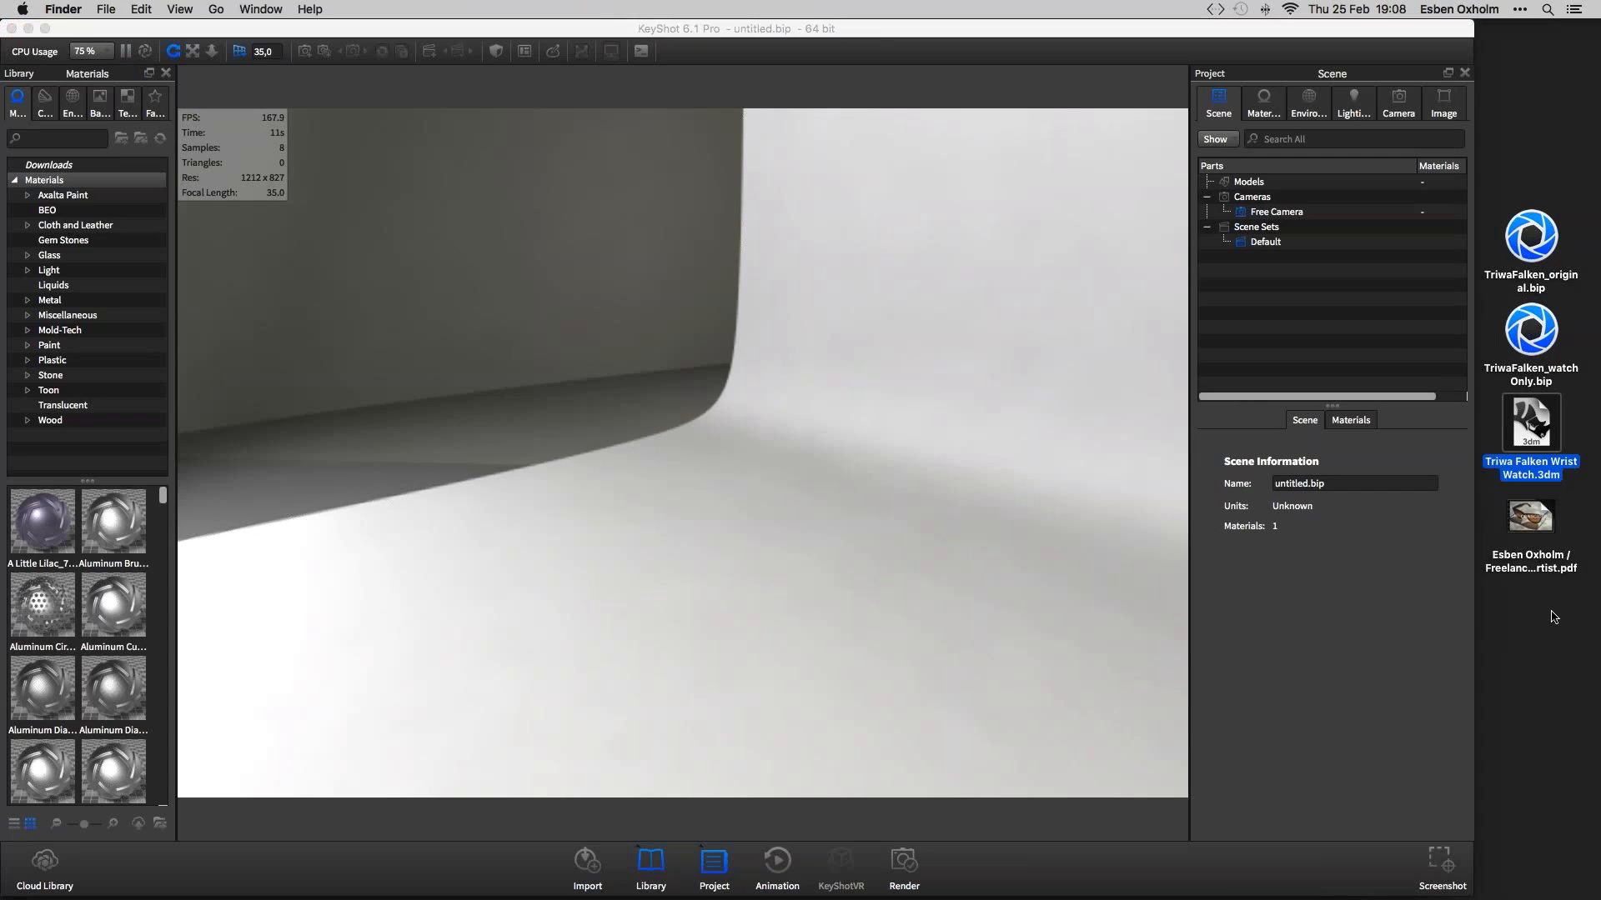
left_click(1538, 426)
left_click_drag(1544, 481, 773, 488)
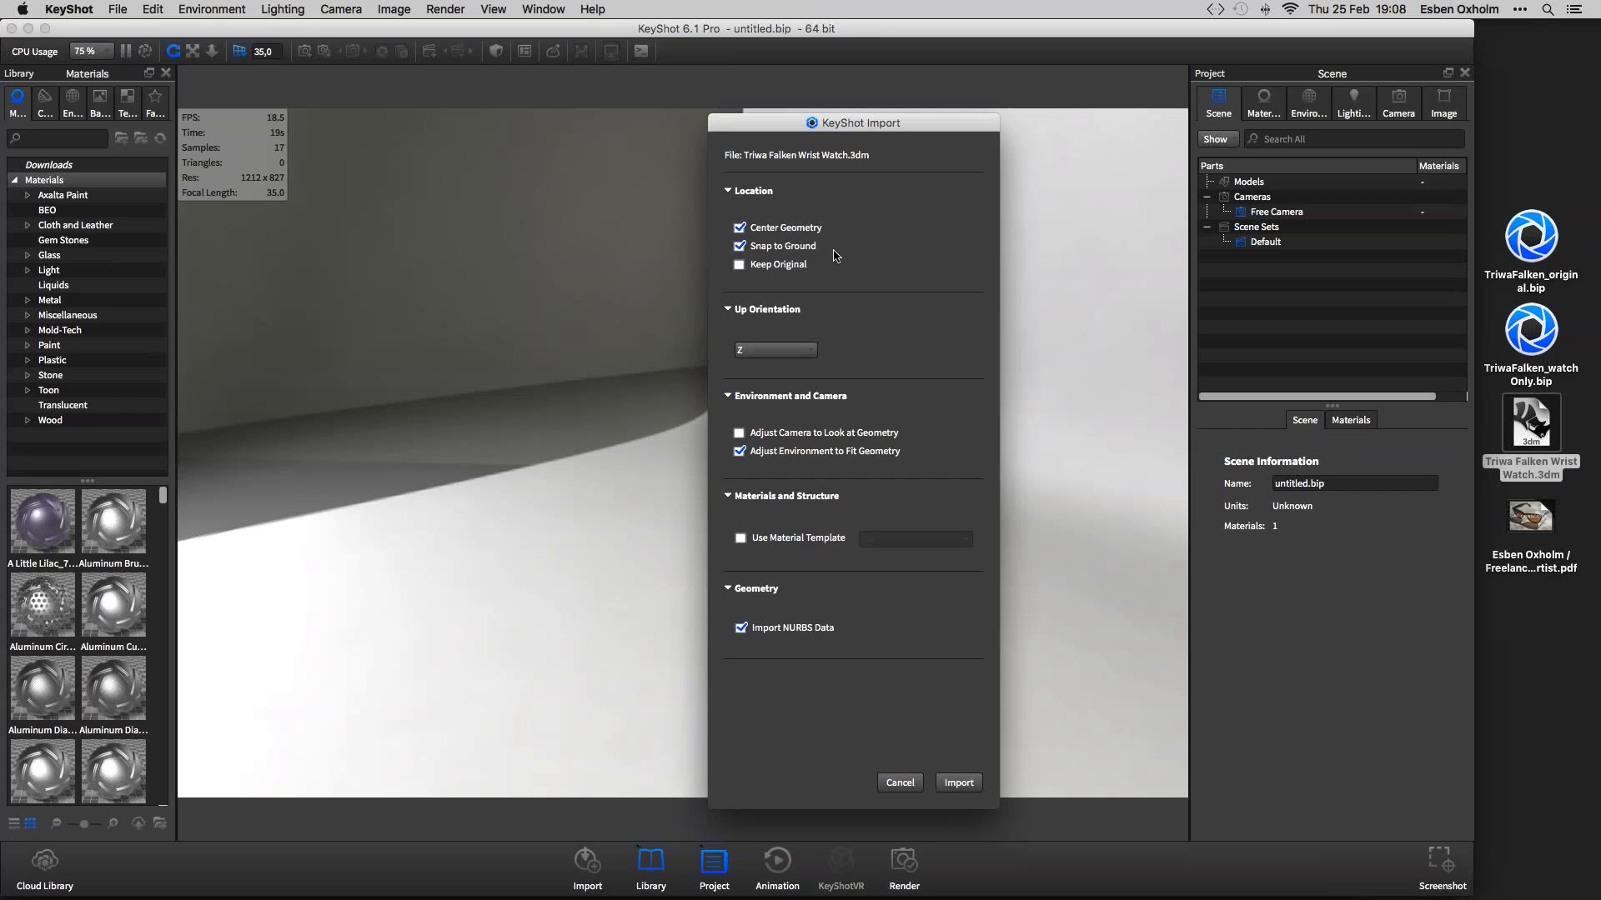
left_click(777, 432)
left_click(960, 783)
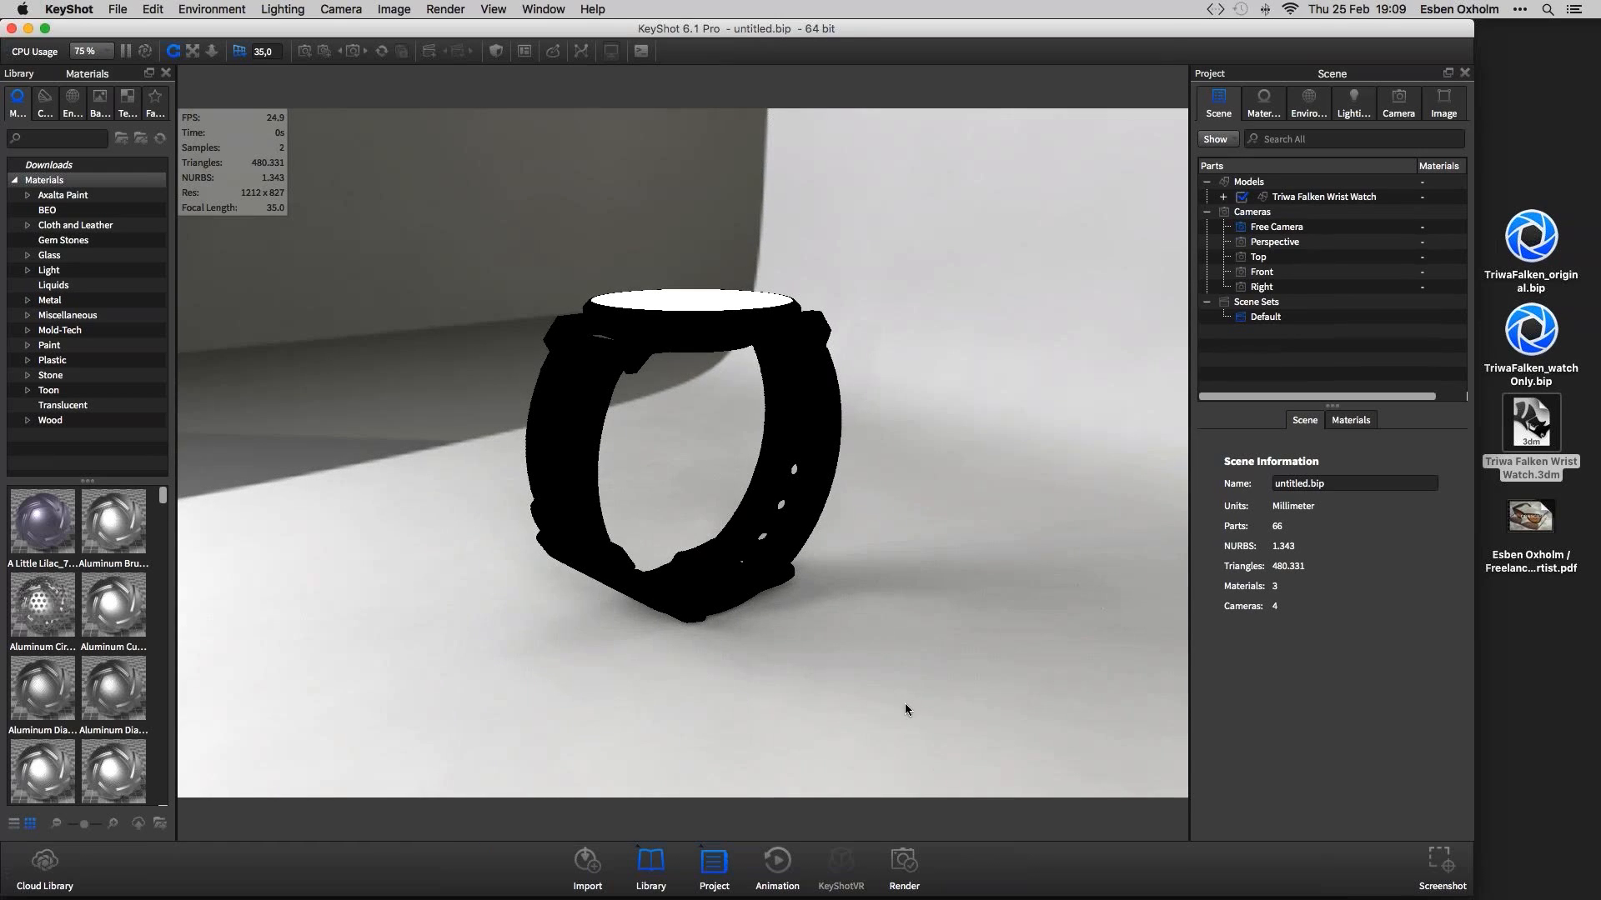
Widen the KeyShot window to the full screen width and orbit around the imported watch
left_click_drag(904, 703, 986, 693)
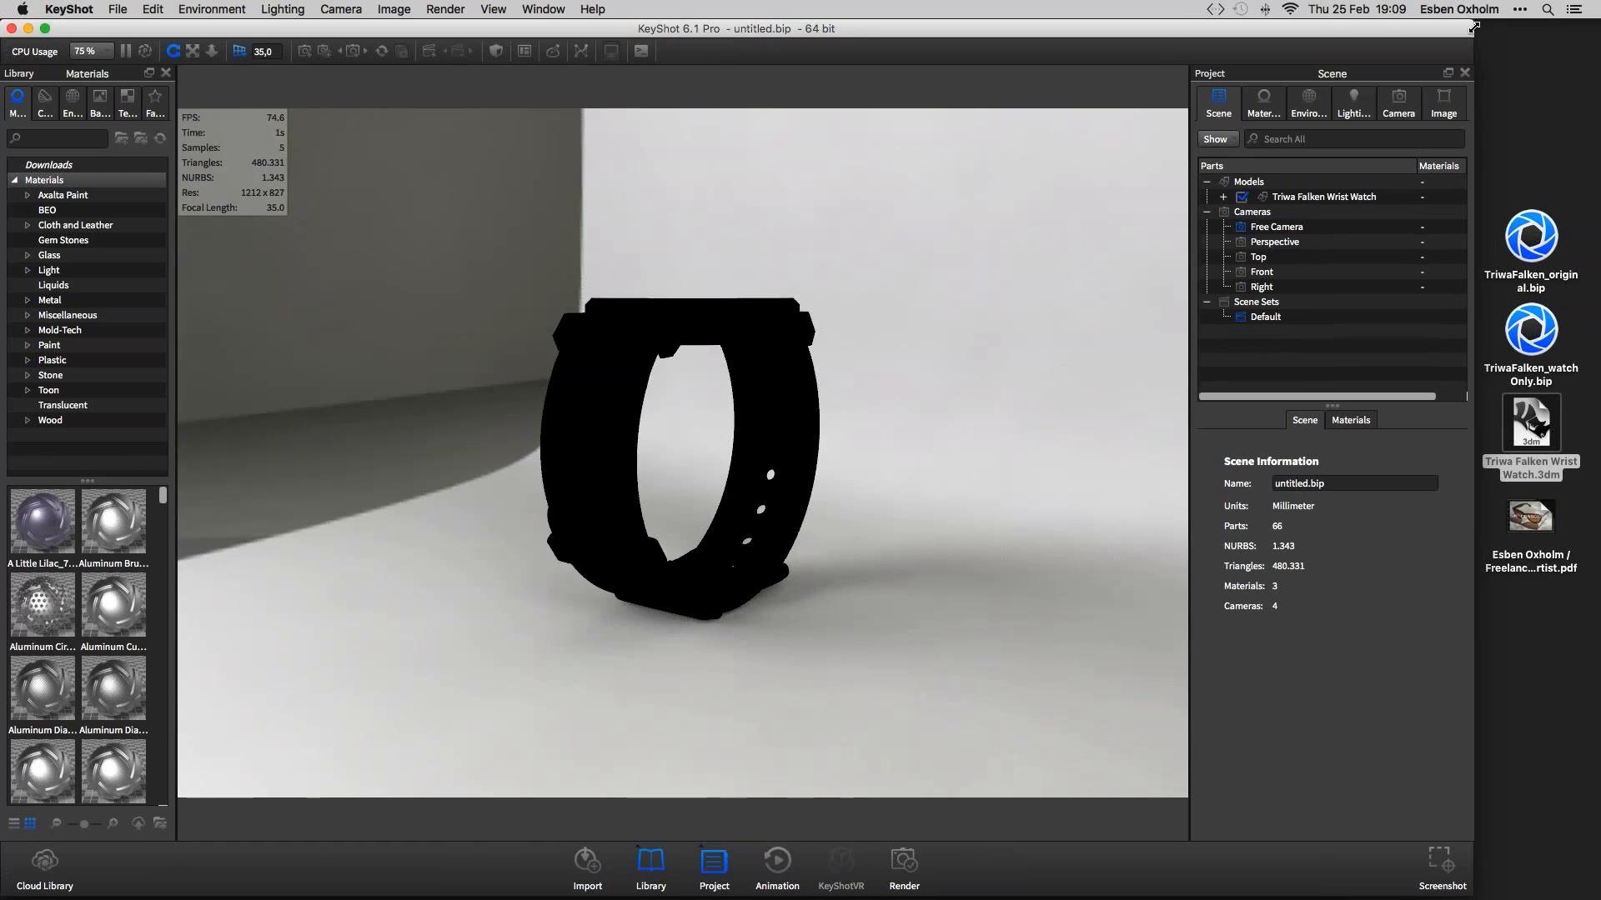
left_click_drag(1473, 27, 1596, 25)
left_click_drag(1000, 312, 1029, 504)
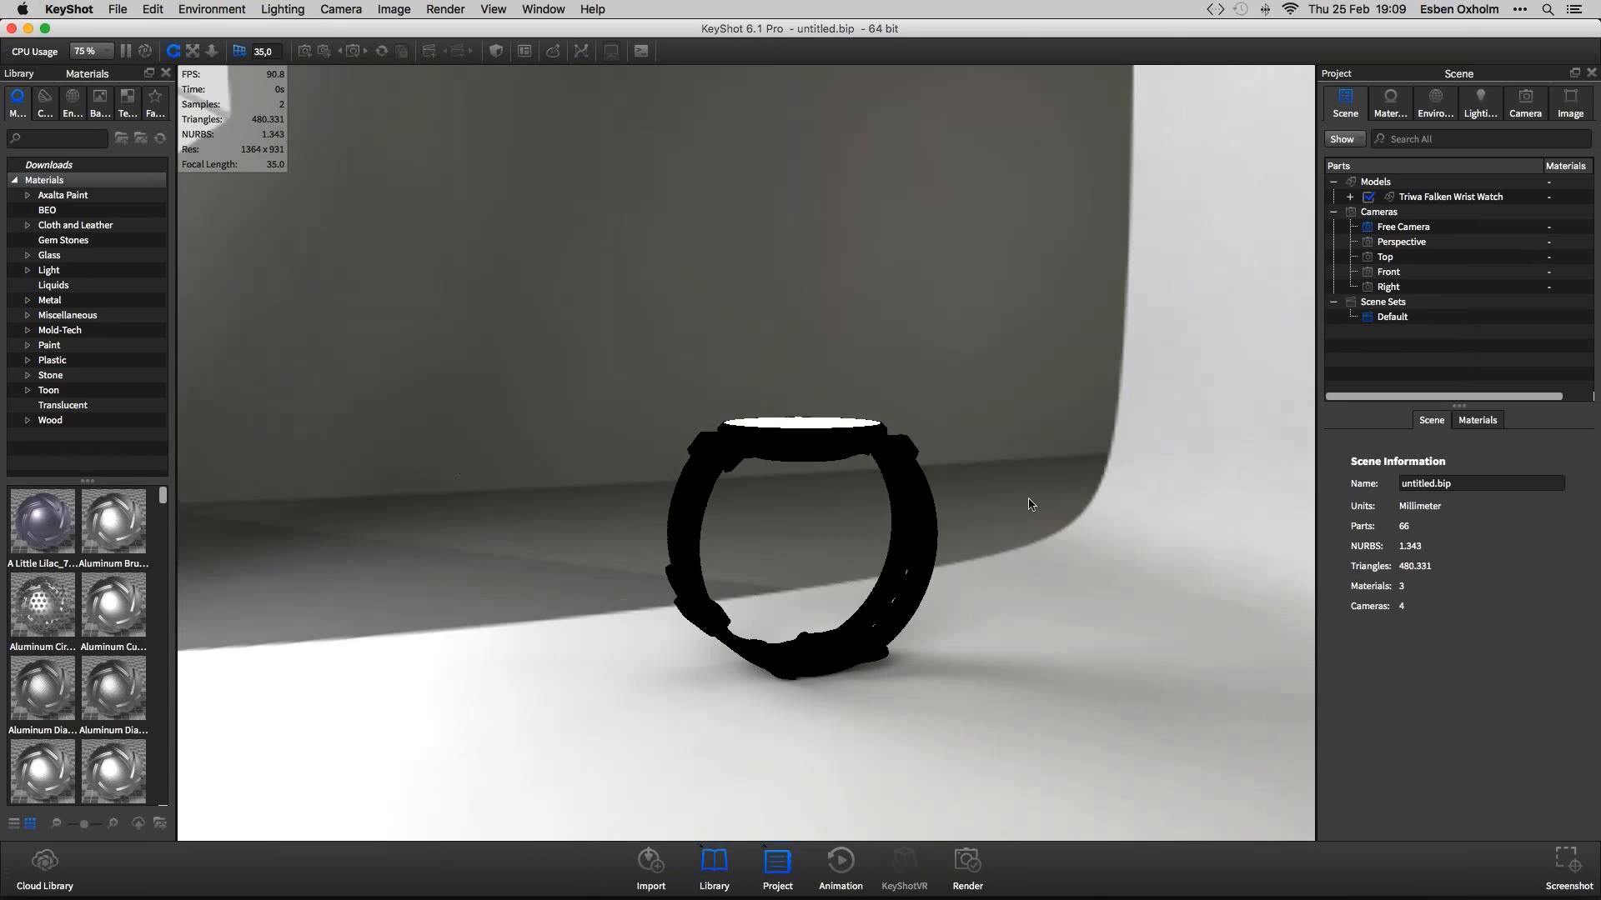
Review the default startup environment path in the preferences and save the preferences
left_click(121, 10)
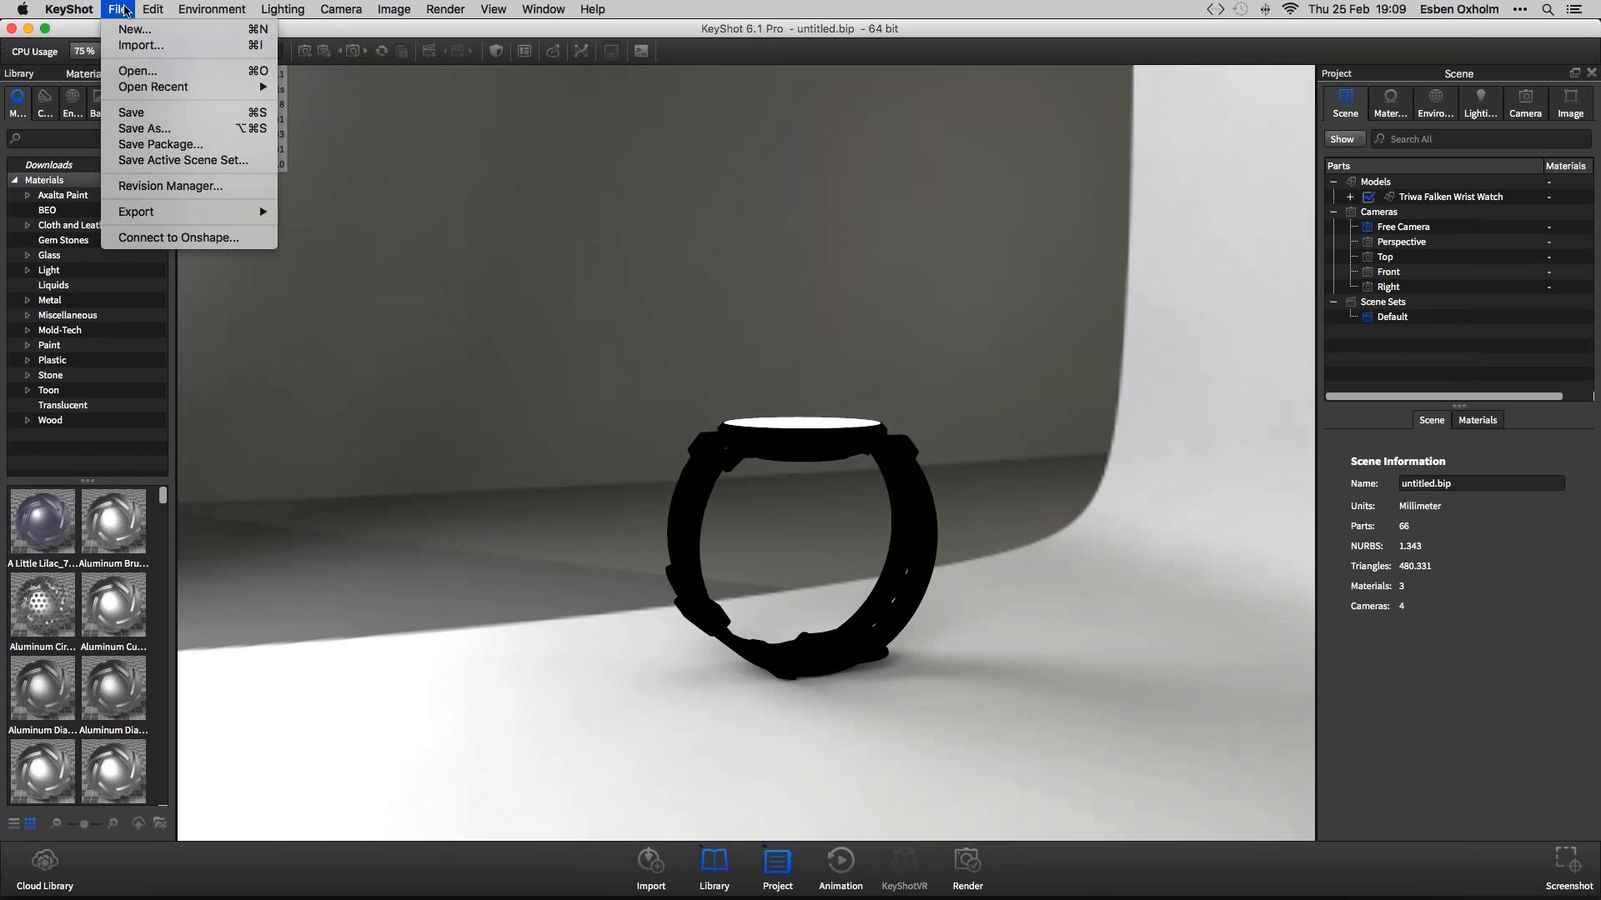
mouse_move(90, 12)
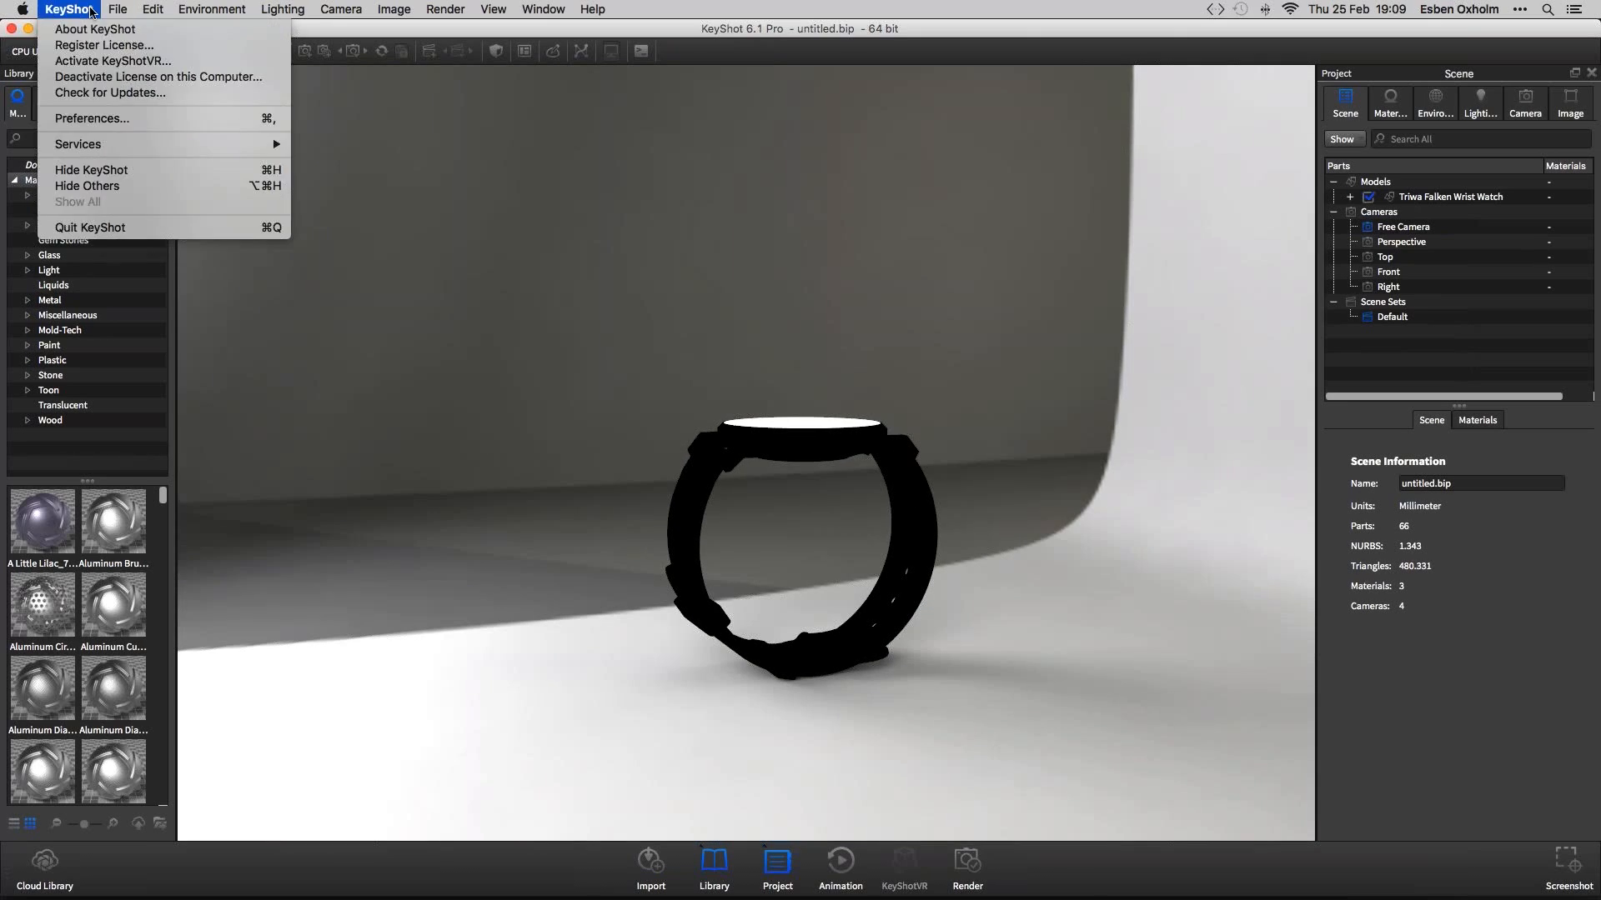
left_click(99, 118)
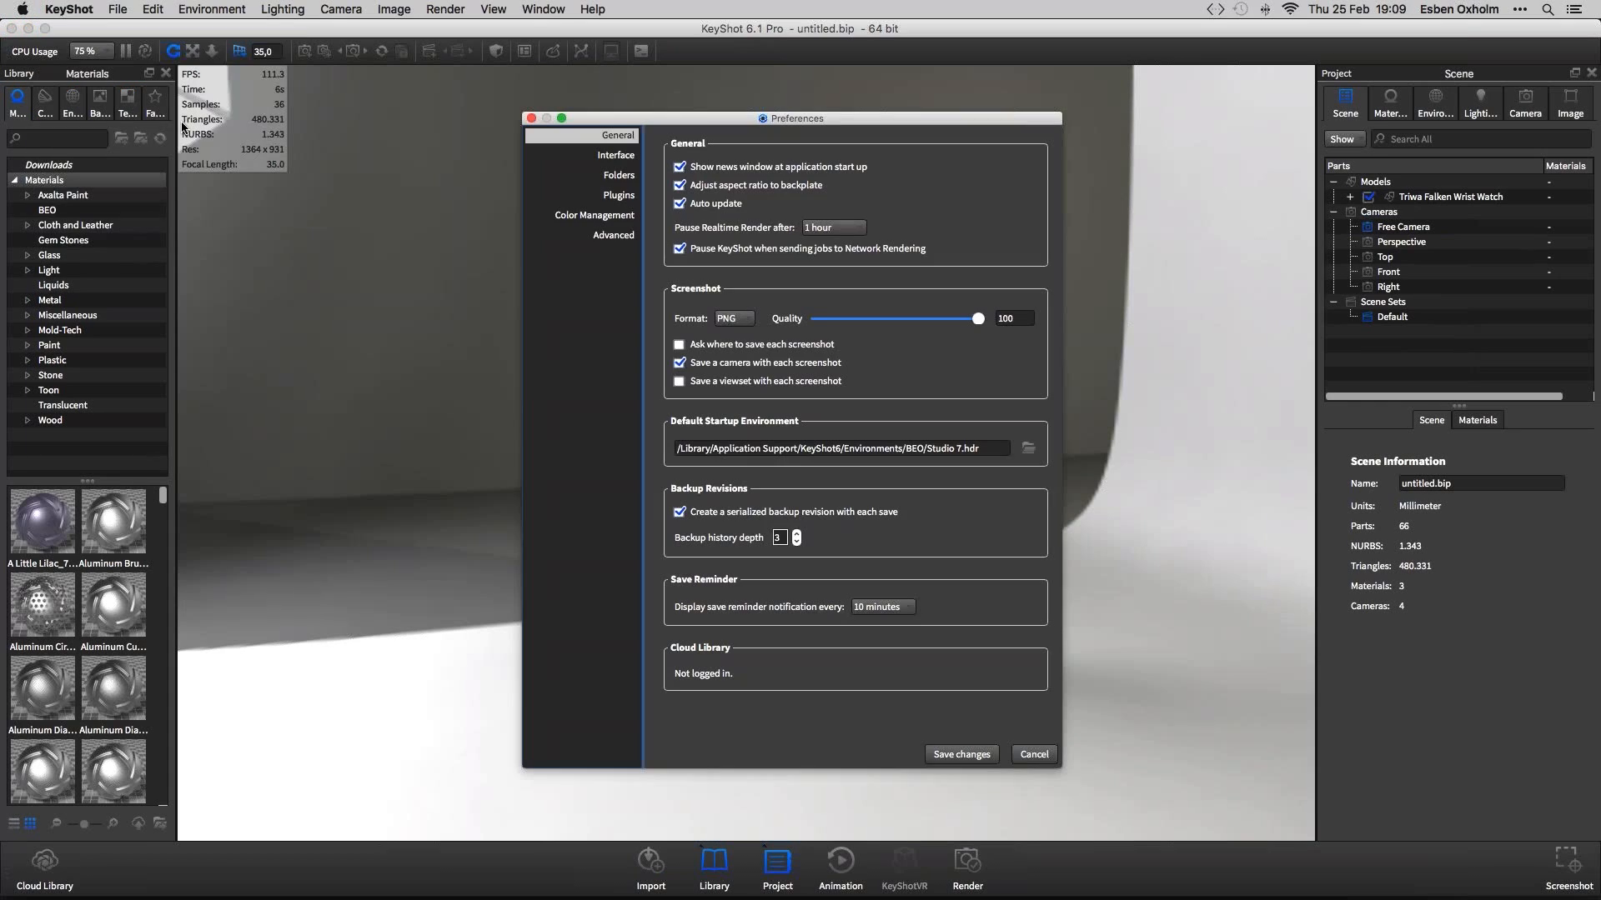
left_click(759, 448)
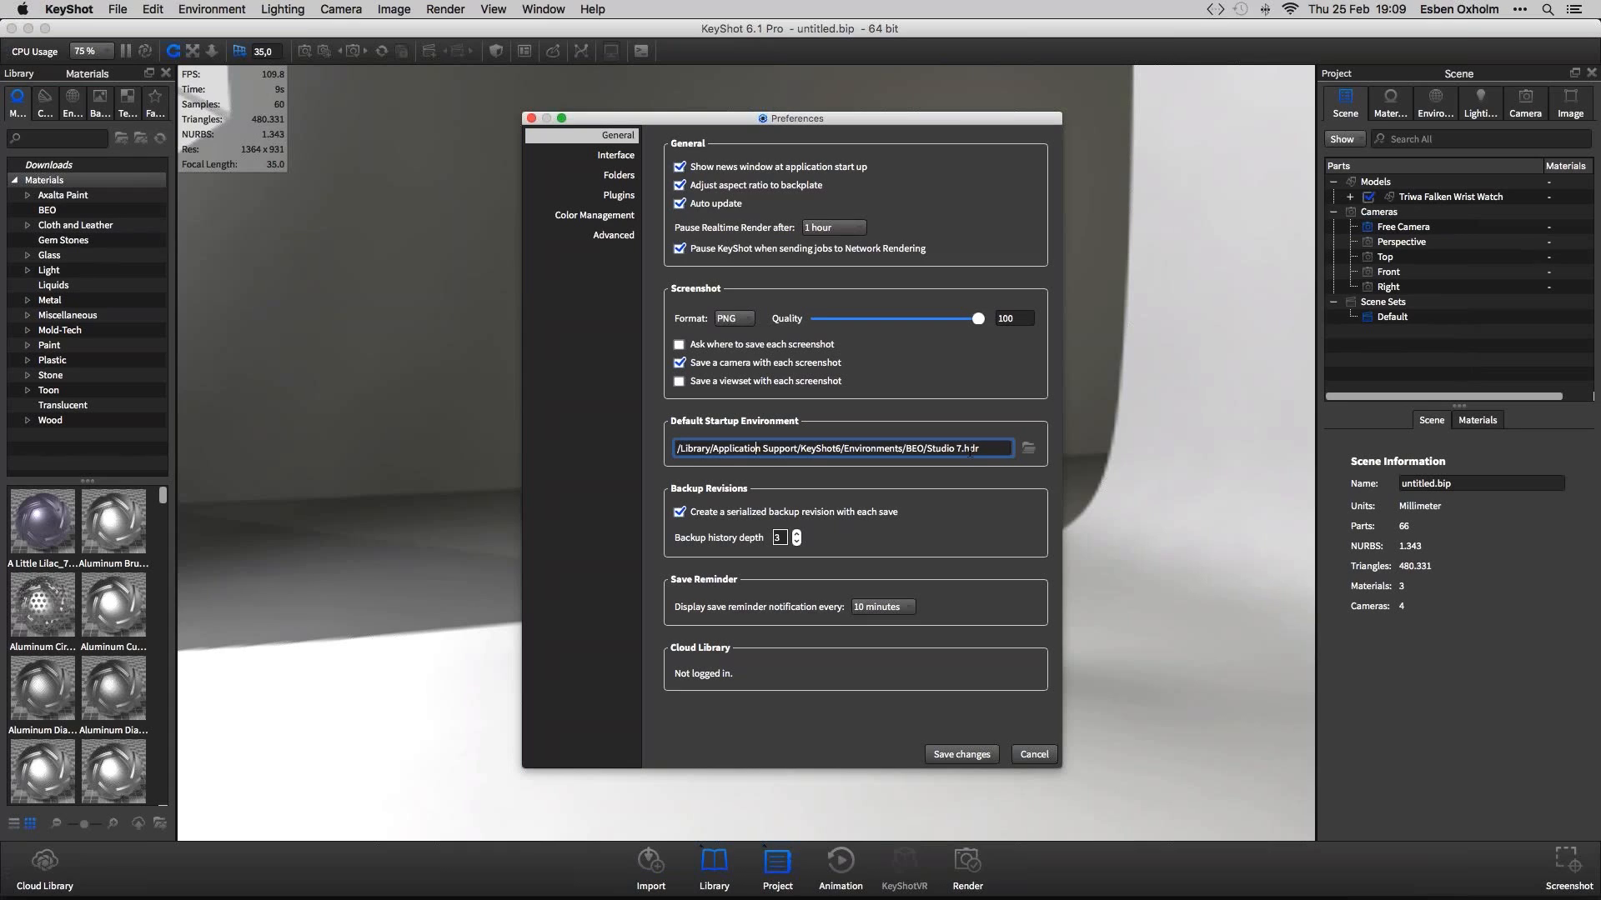
key("super+a")
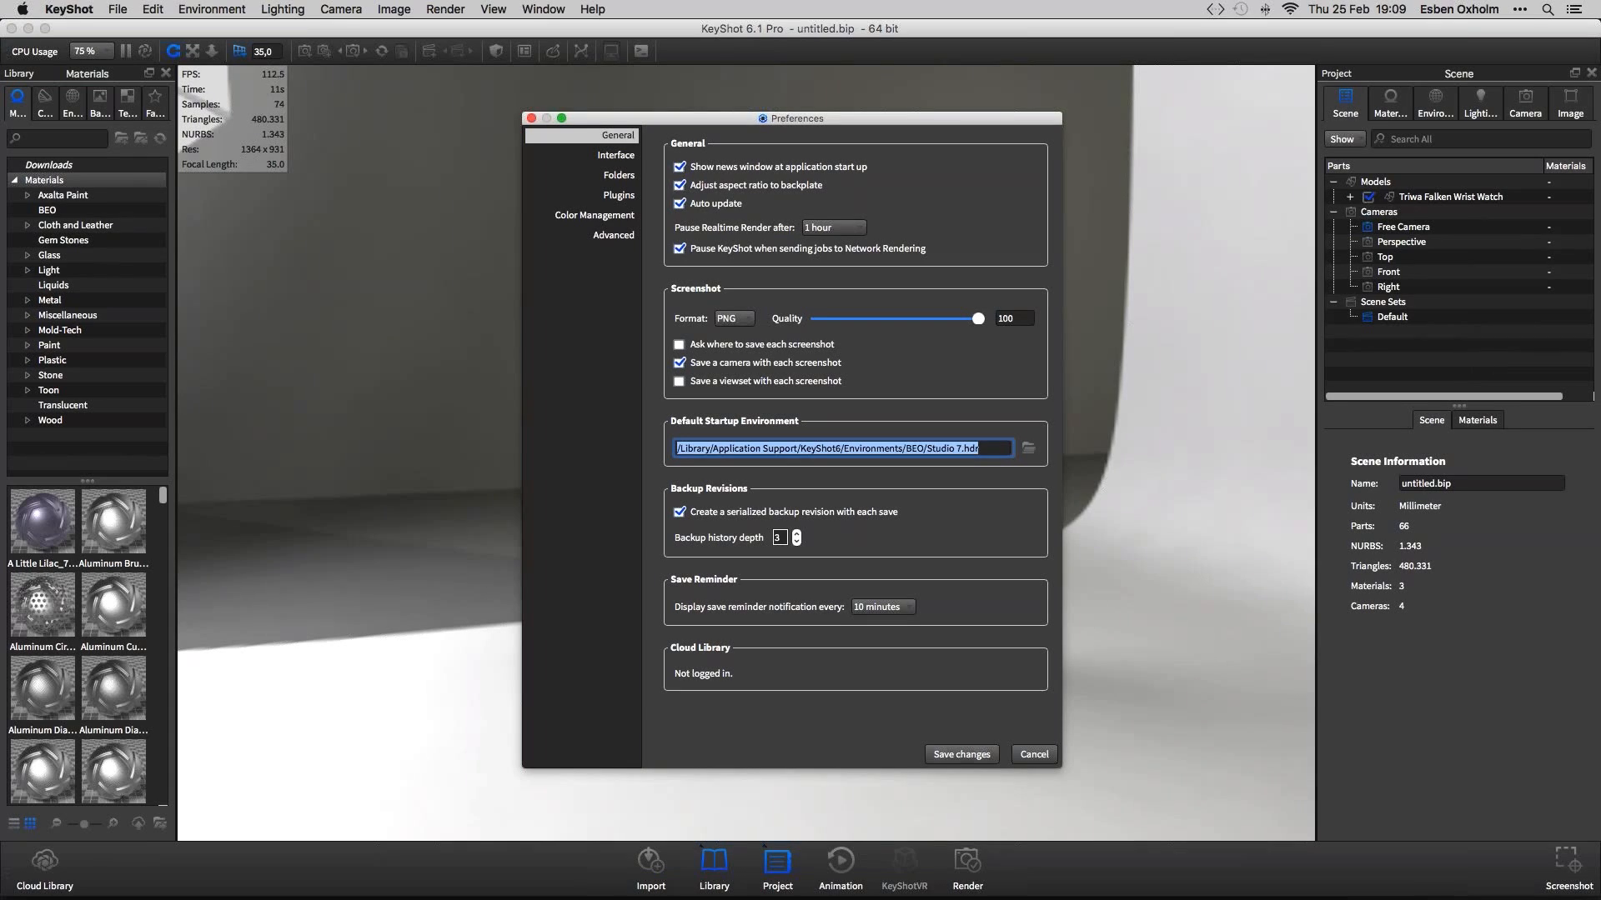
left_click(971, 757)
Switch the environment background from the lighting environment to a solid dark grey colour, RGB 80, 80, 80
left_click_drag(678, 664, 867, 705)
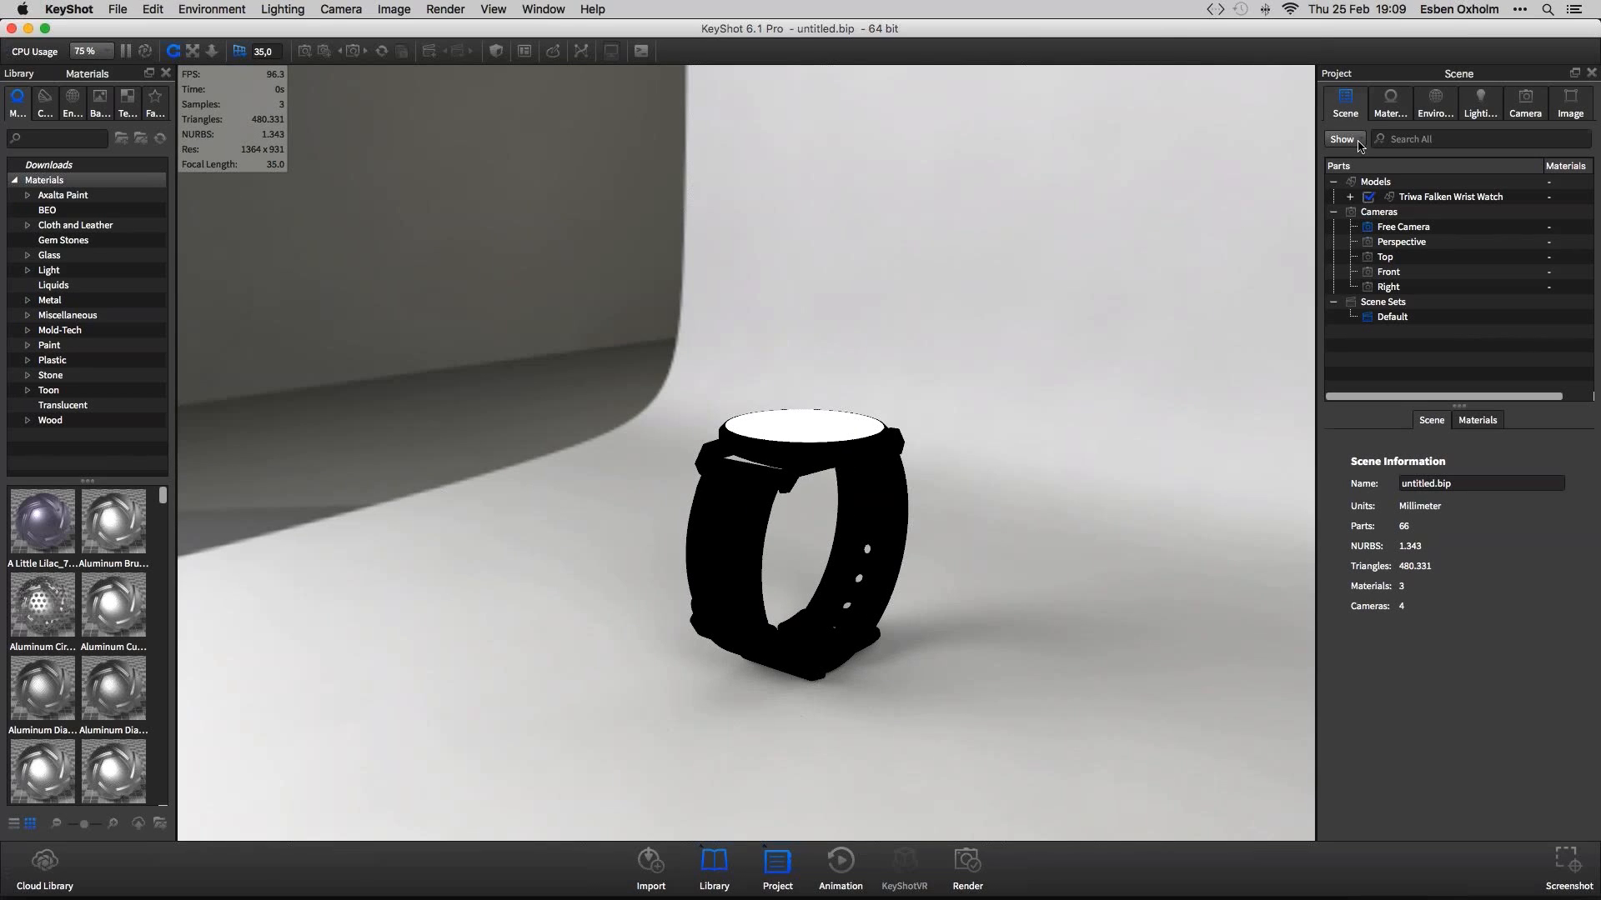
left_click(1389, 104)
left_click(1434, 105)
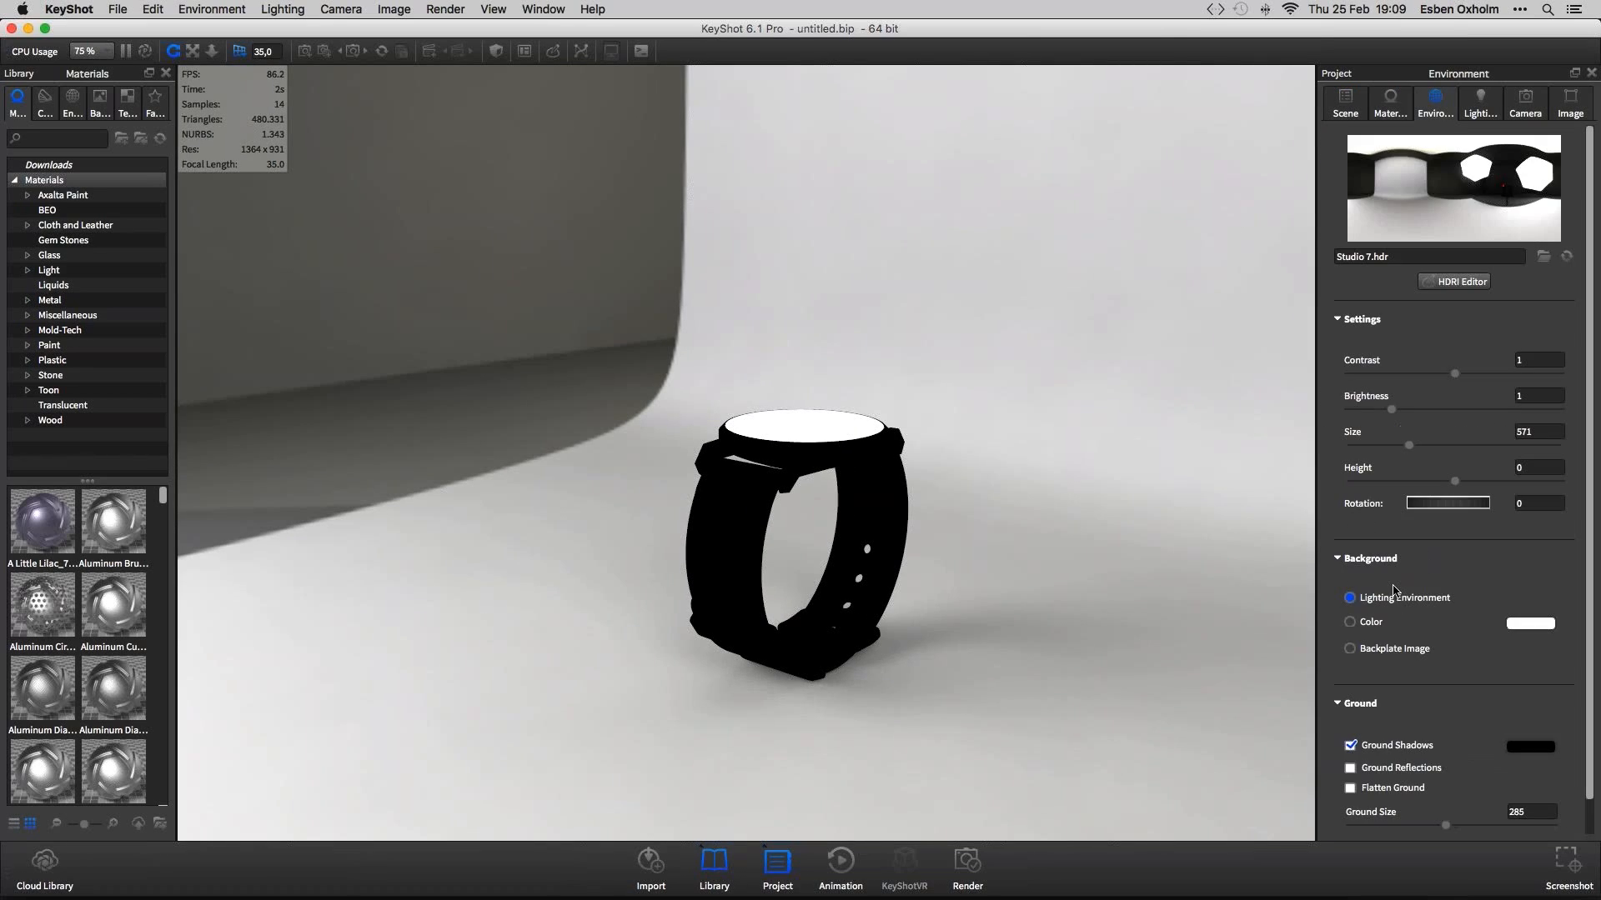
left_click(1363, 623)
left_click_drag(1305, 512, 1201, 560)
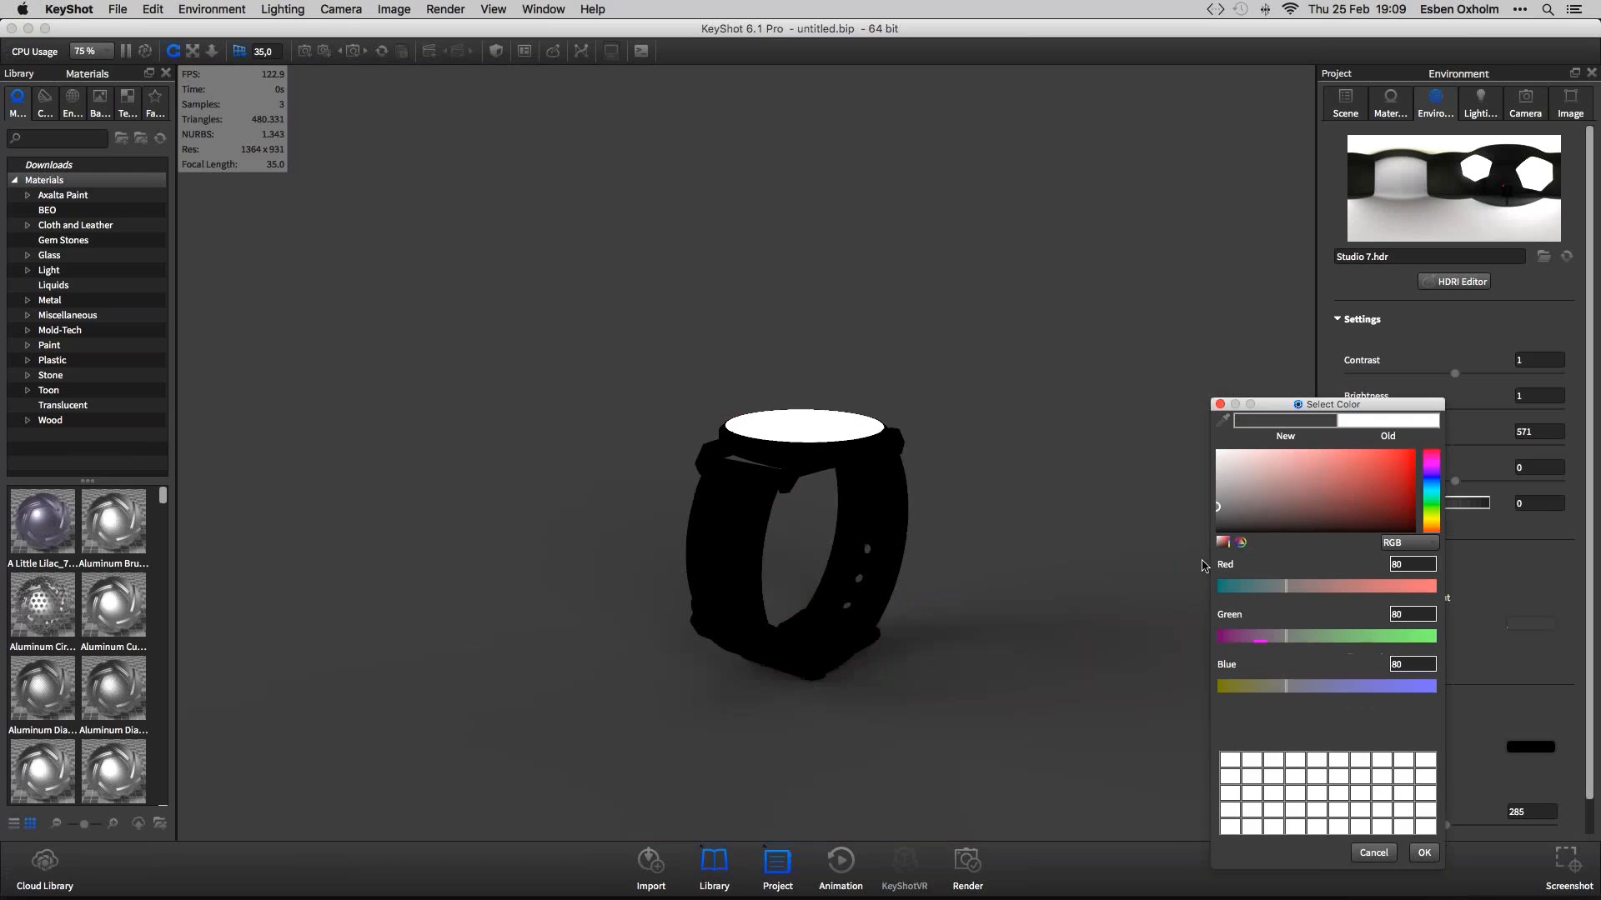
left_click(1424, 852)
Change the black diffuse material of the watch to light grey, RGB 183, 183, 183
left_click_drag(1069, 591, 792, 525)
scroll(807, 521, "up", 3)
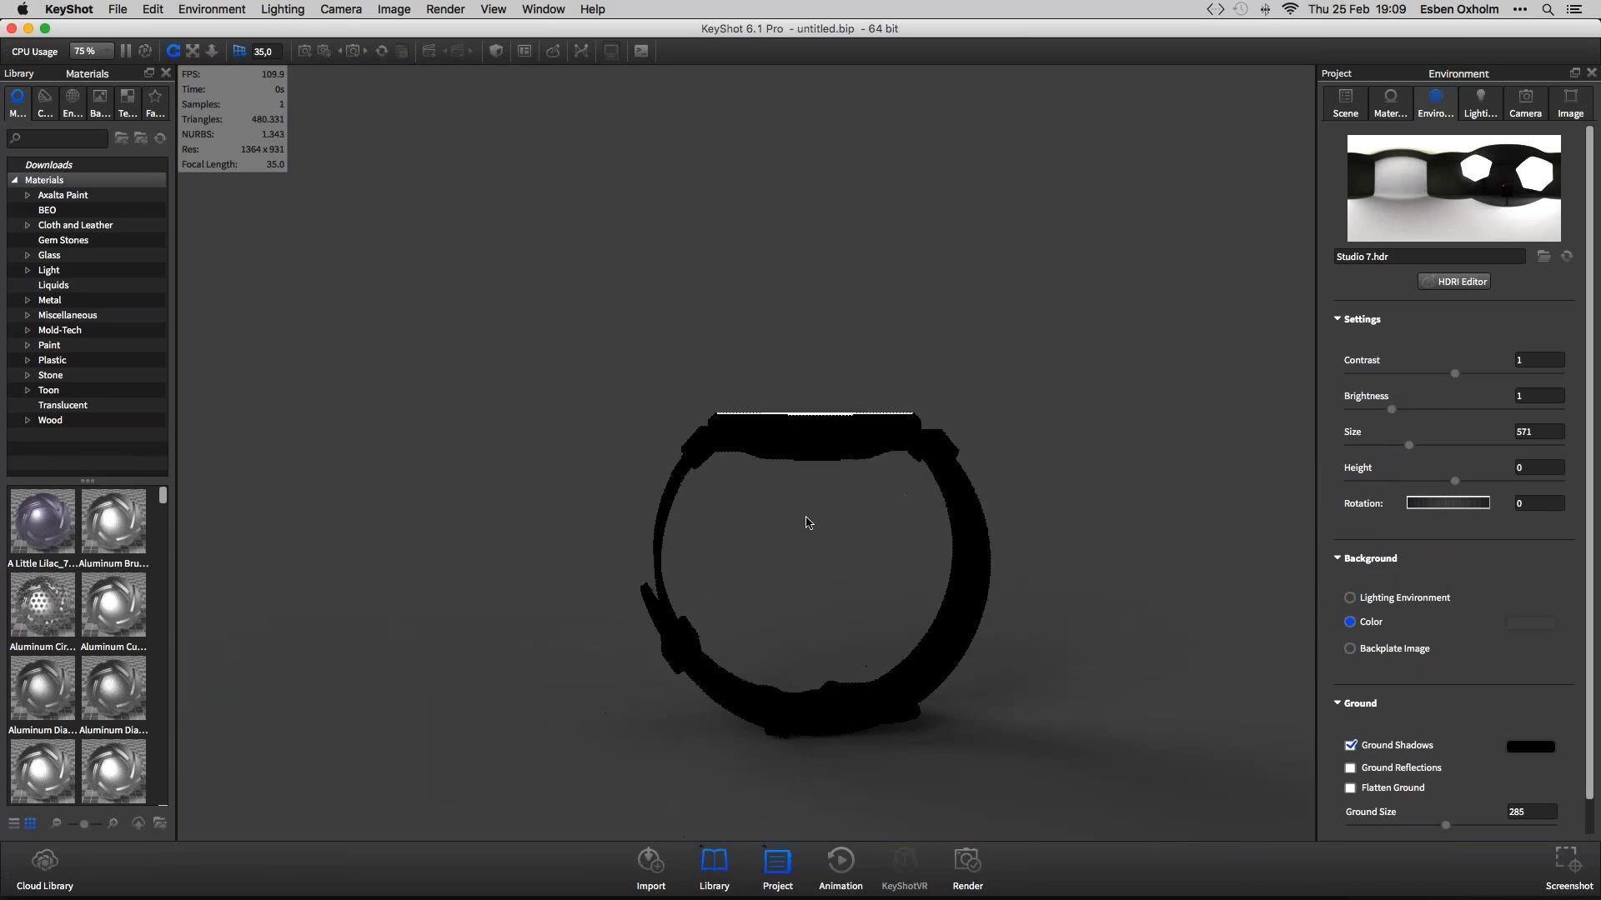
middle_click_drag(807, 522, 781, 482)
left_click_drag(822, 672, 794, 508)
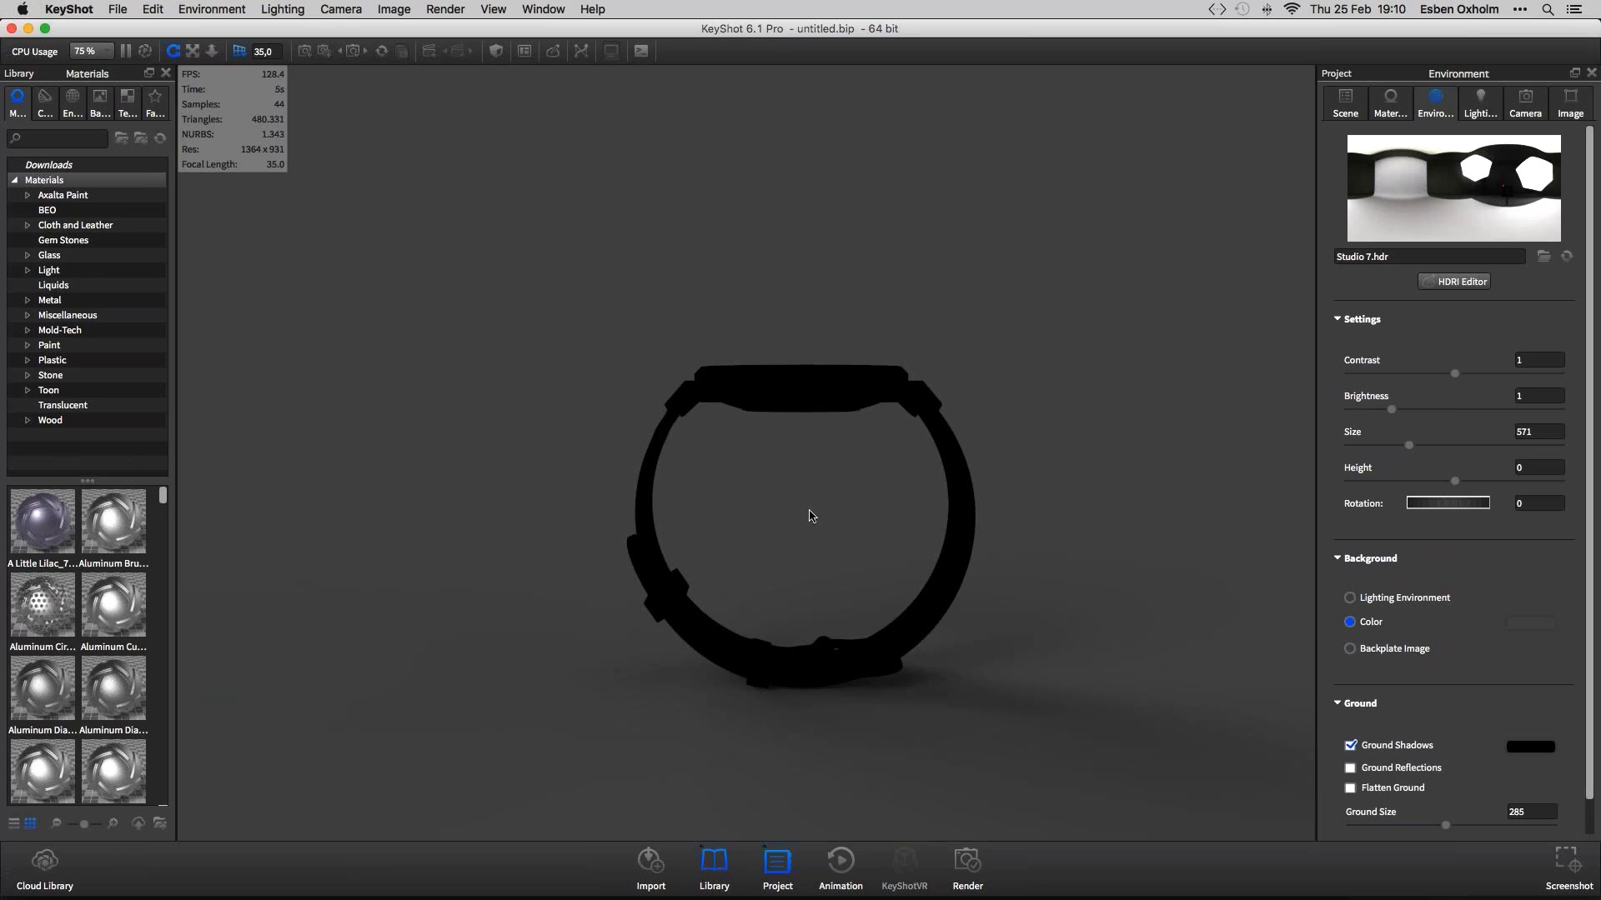
left_click_drag(807, 497, 920, 511)
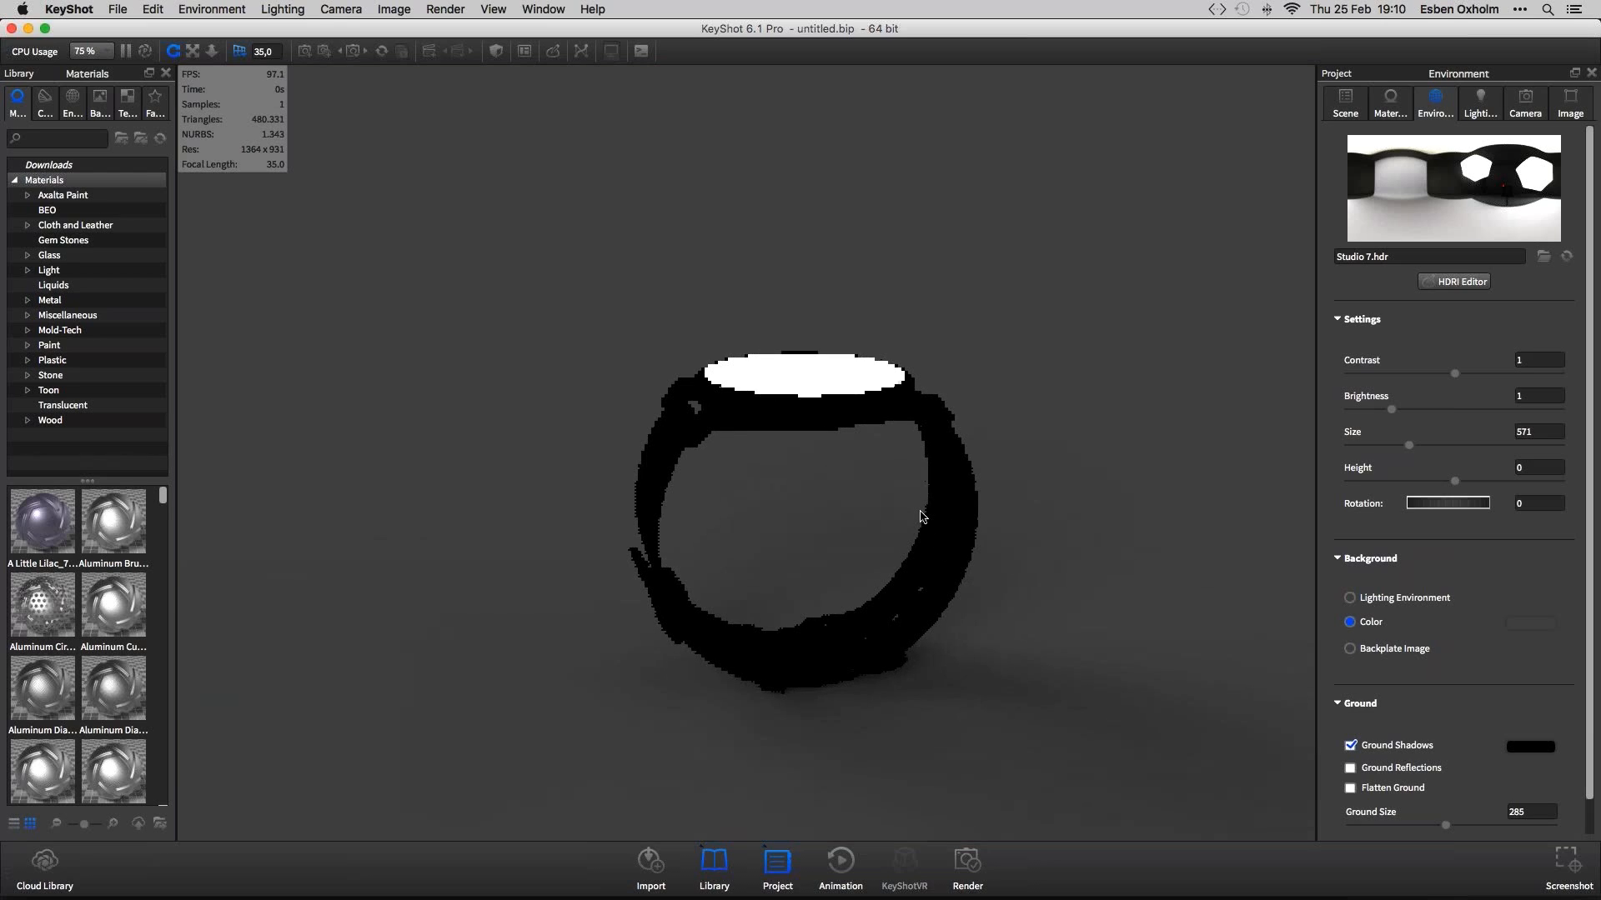
mouse_move(801, 522)
left_mouse_down()
mouse_move(847, 511)
mouse_move(770, 512)
left_mouse_up()
left_click_drag(766, 515, 825, 535)
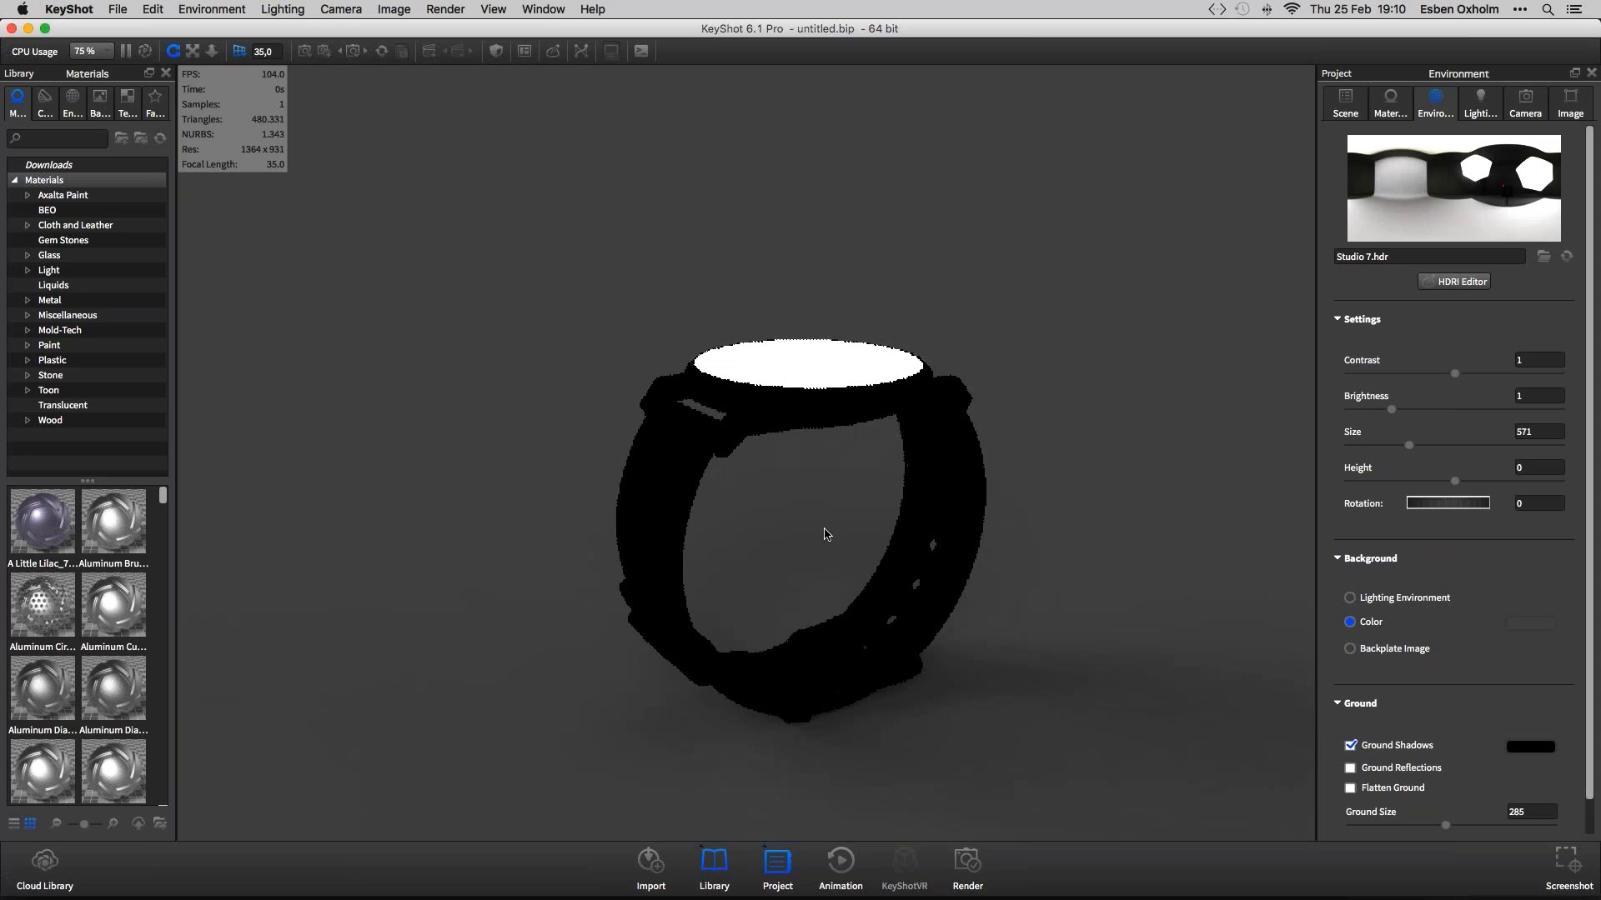
double_click(885, 403)
left_click(1528, 289)
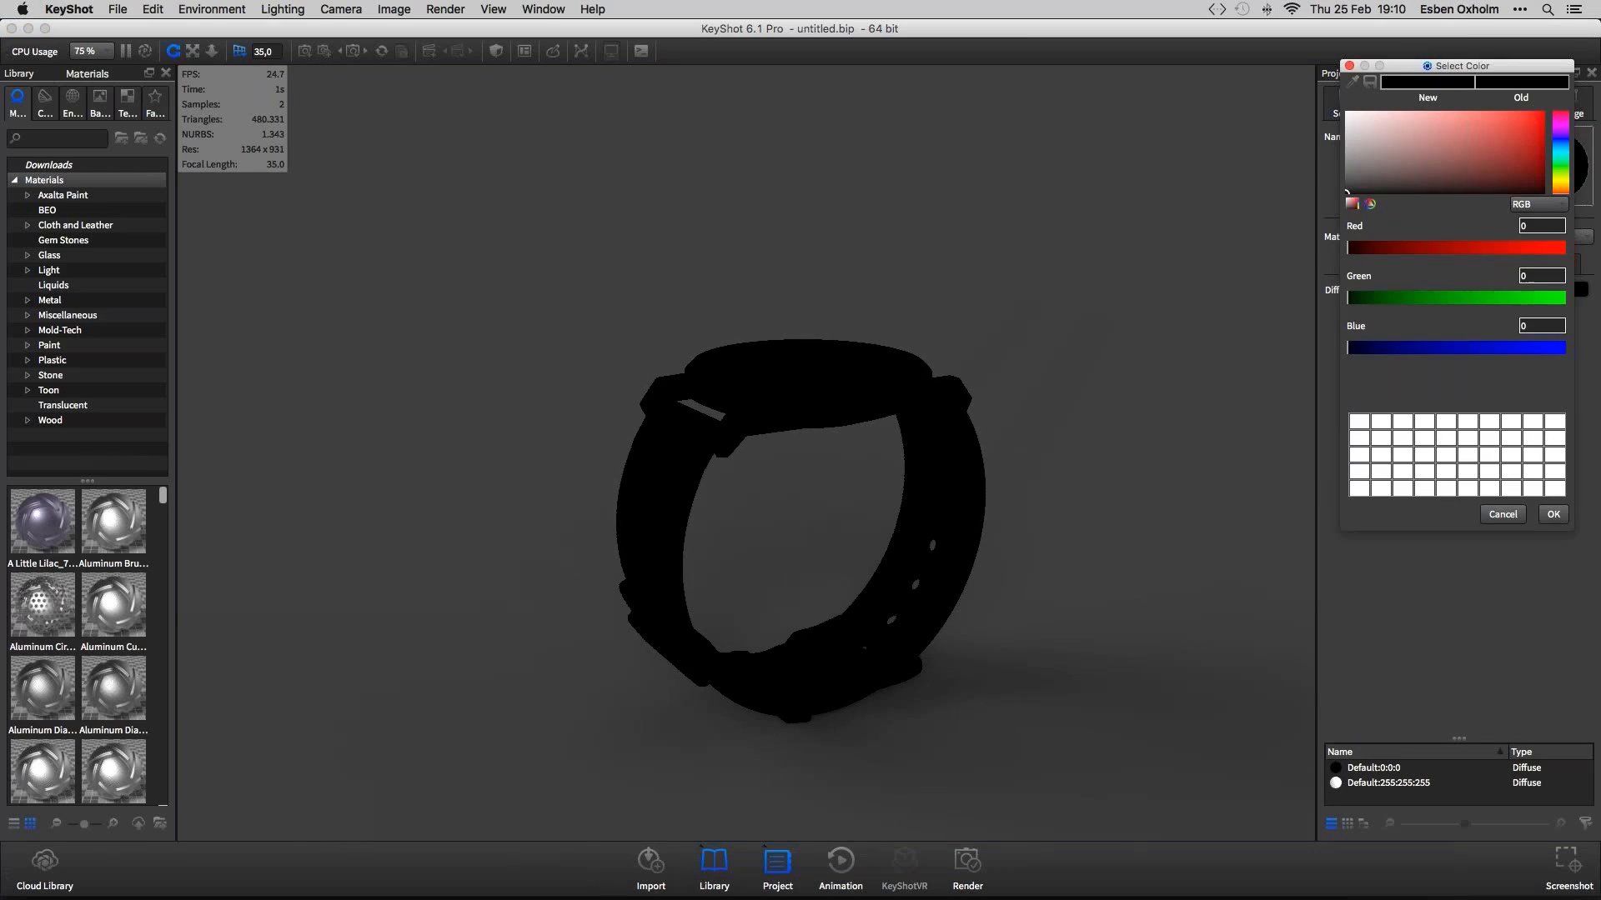
left_click(1346, 135)
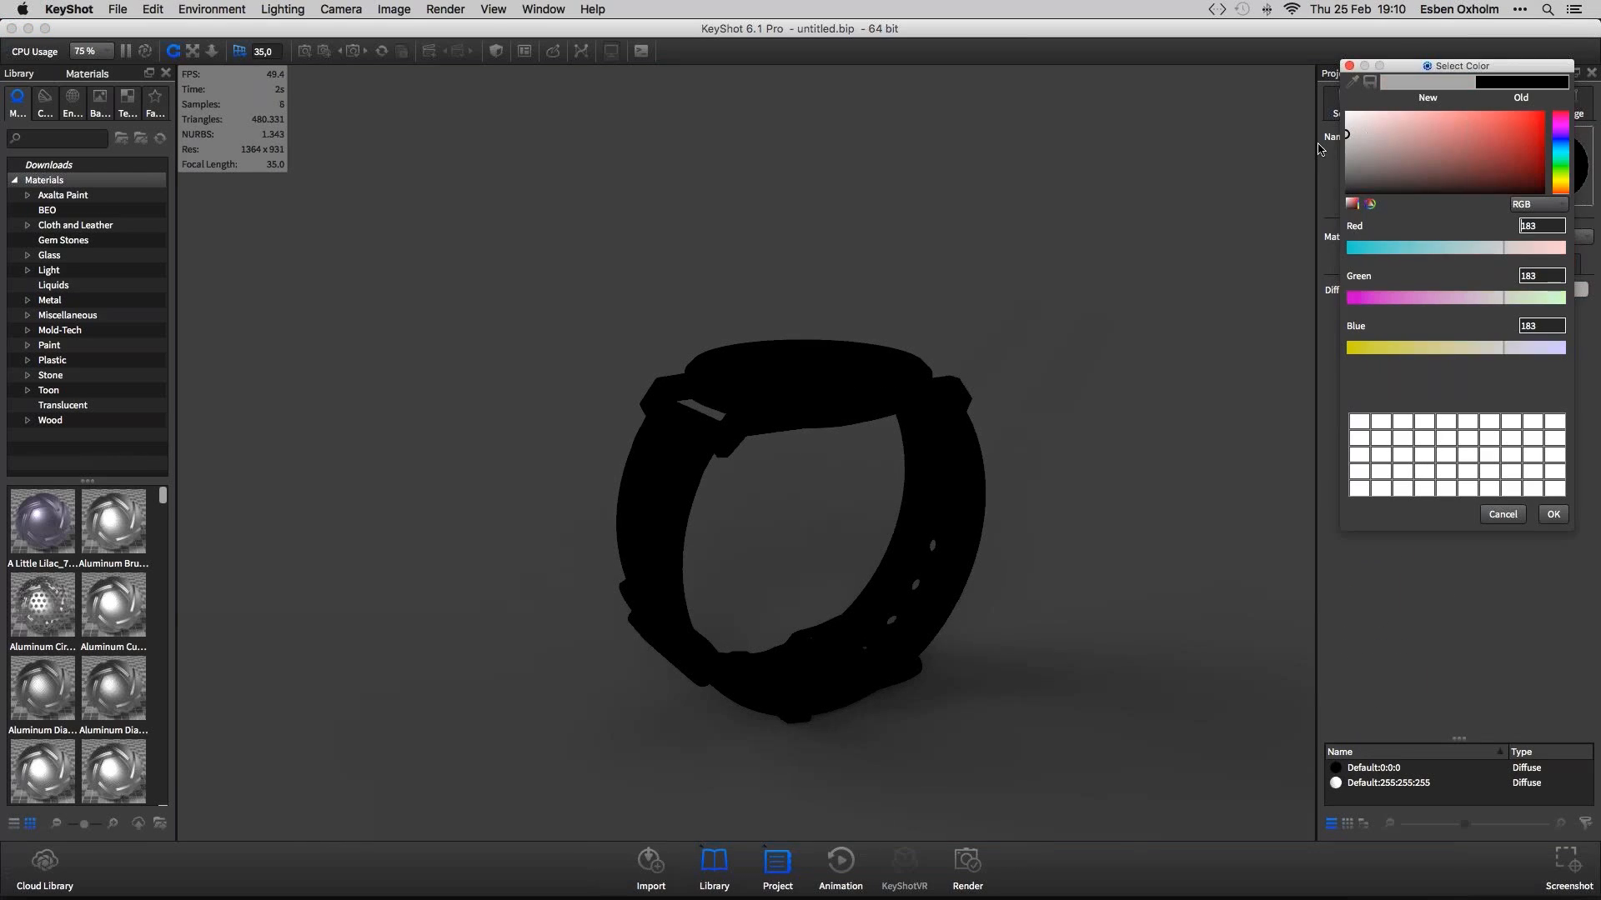
left_click(1552, 514)
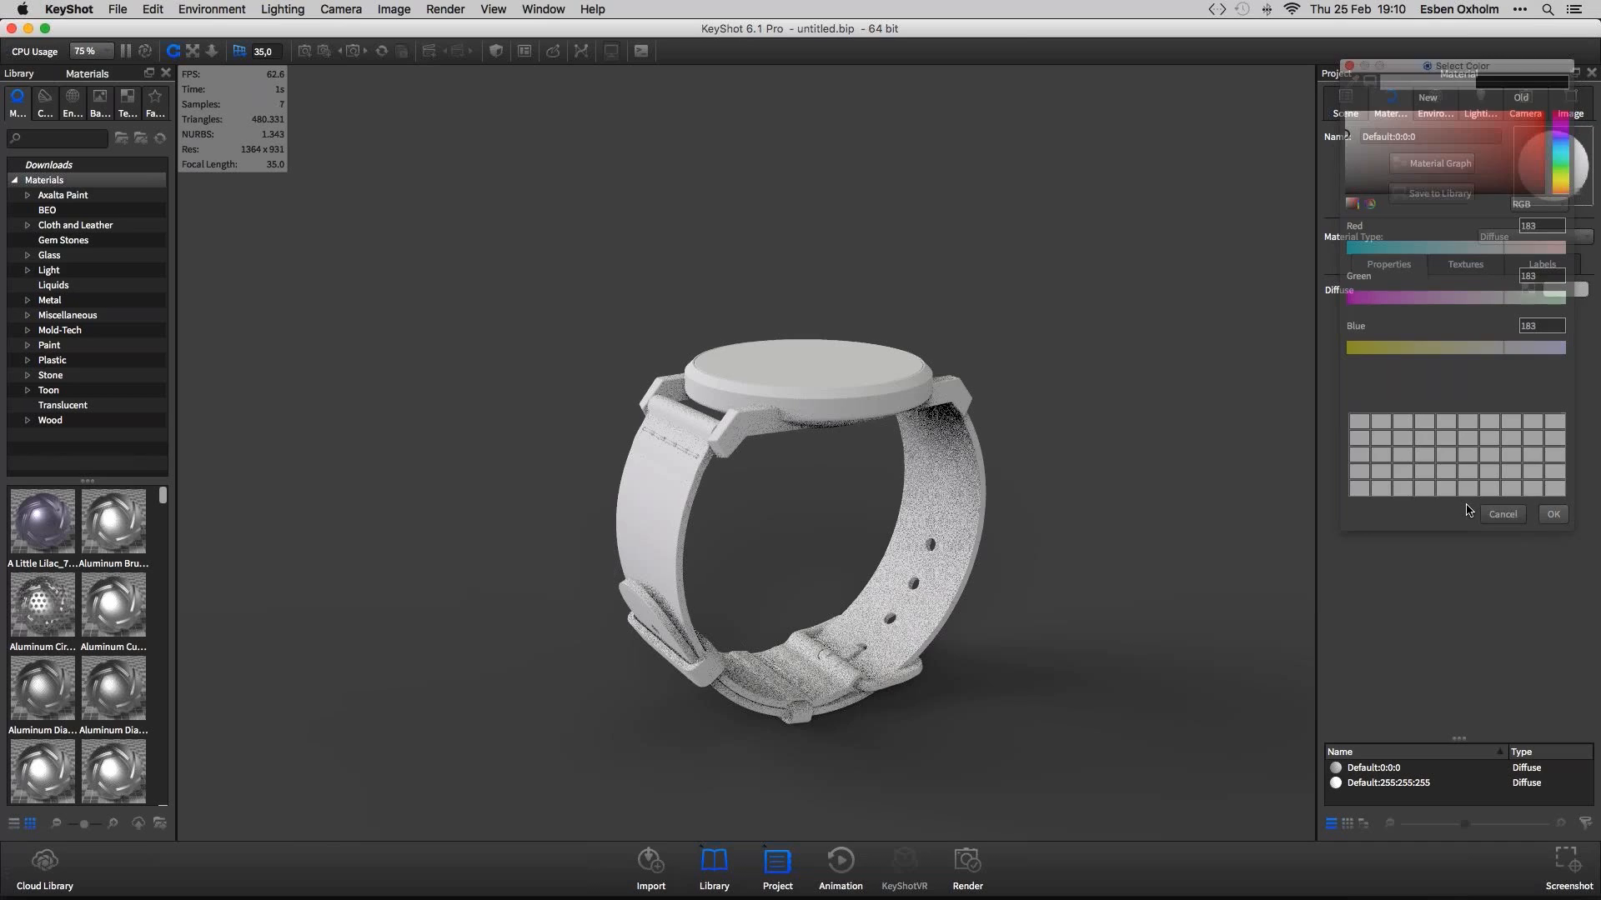
Start moving the whole watch model and rotate it onto its side with the crown pointing up
left_click_drag(653, 512, 817, 468)
left_click_drag(719, 469, 932, 403)
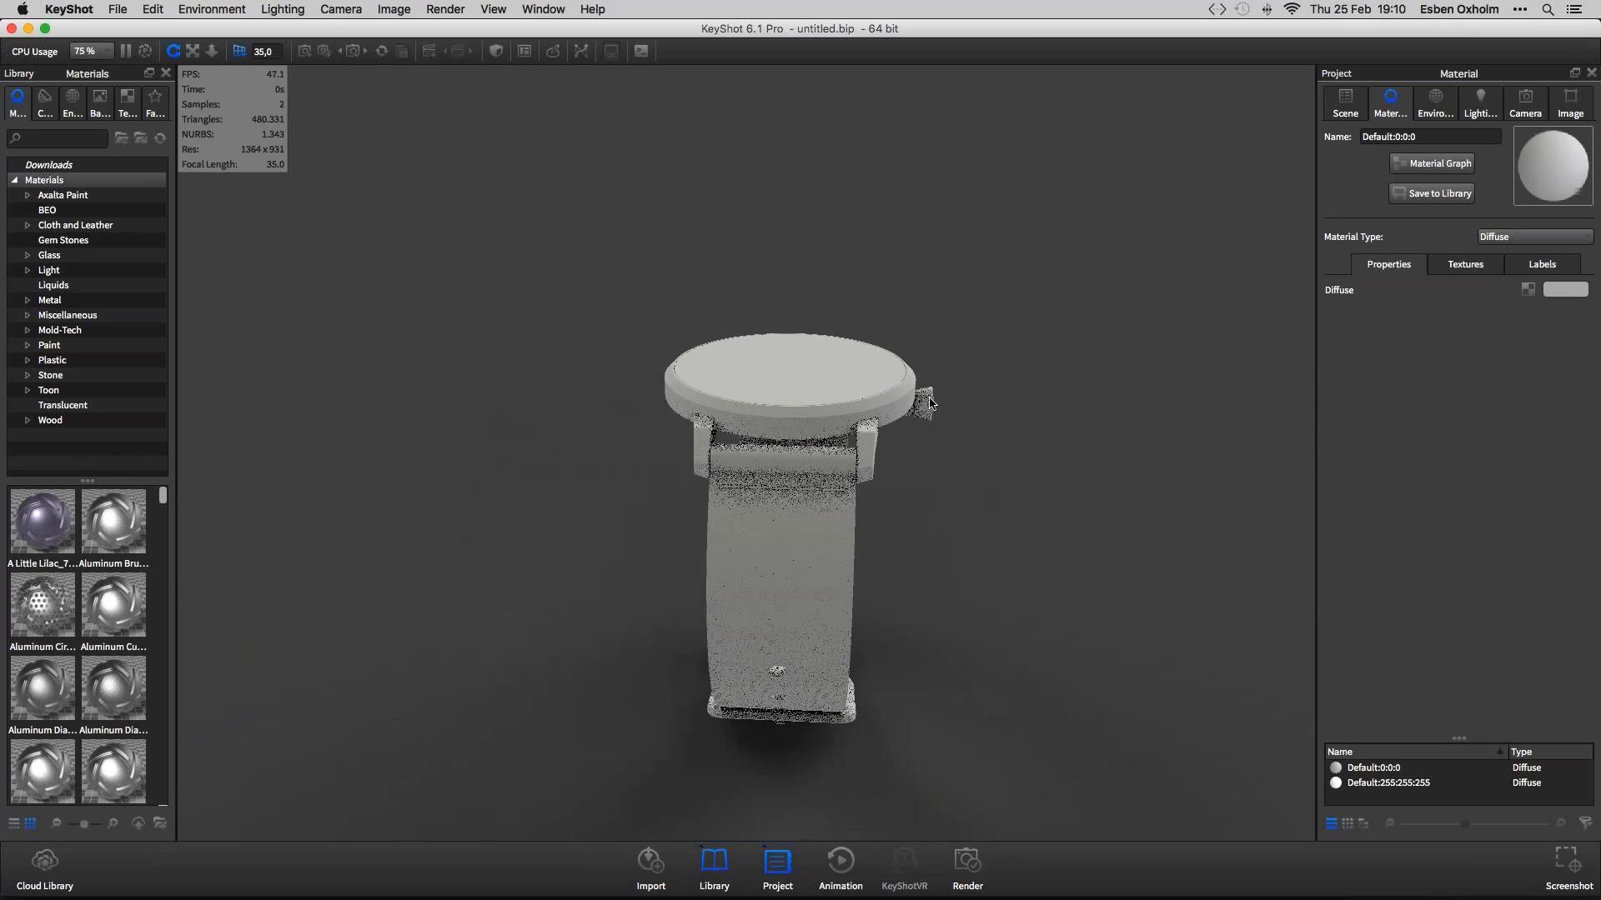
left_click_drag(934, 406, 1056, 381)
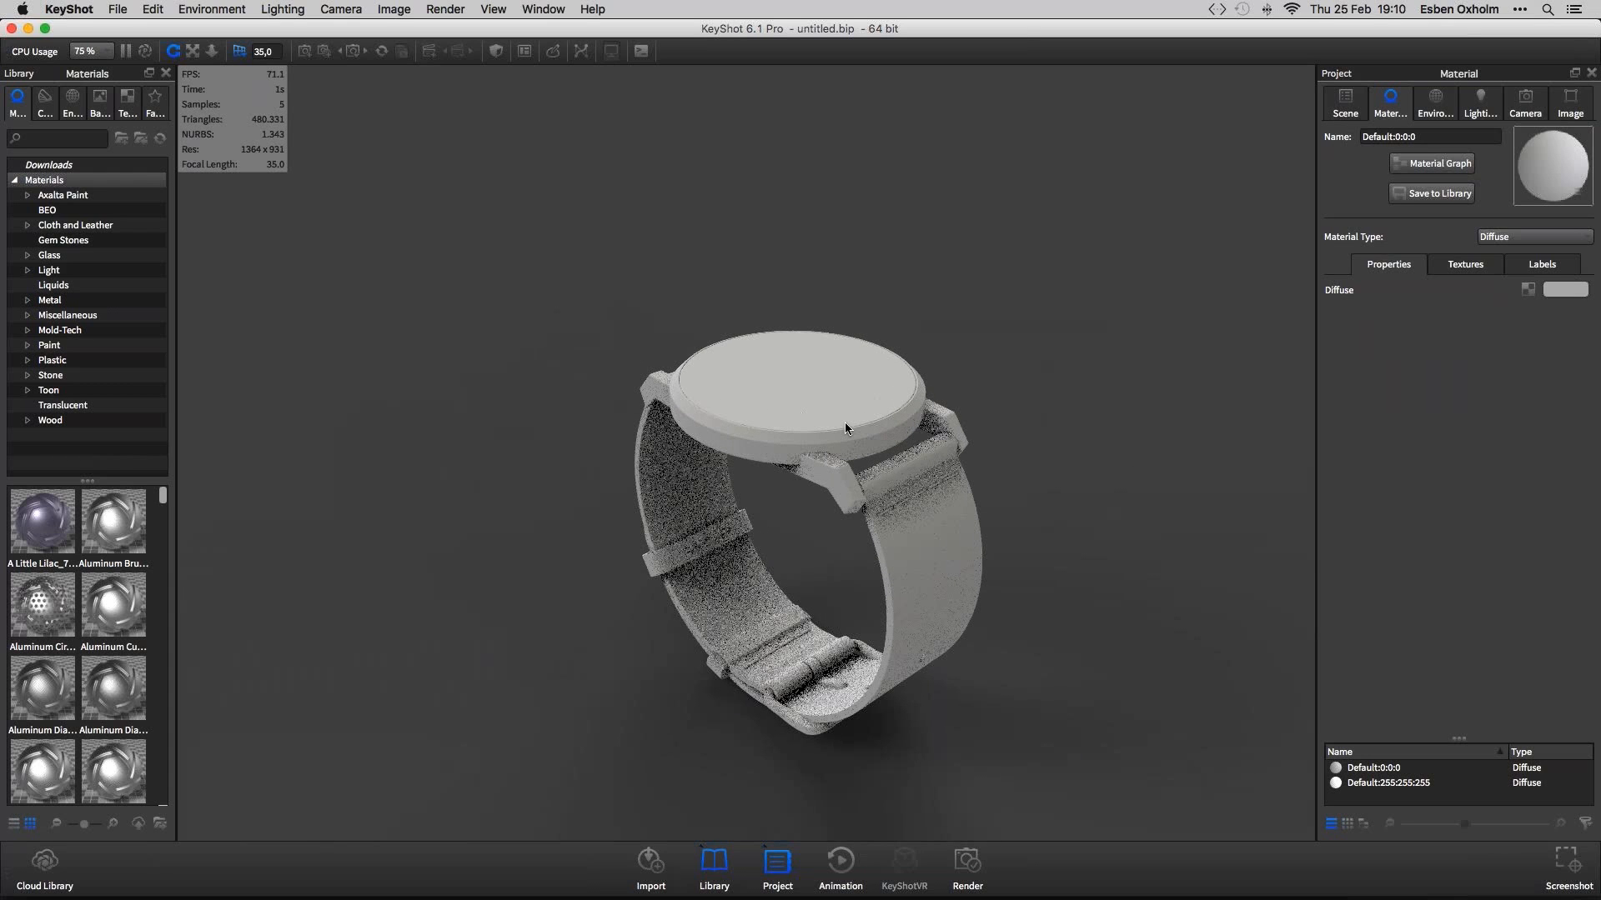
left_click_drag(1024, 432, 853, 323)
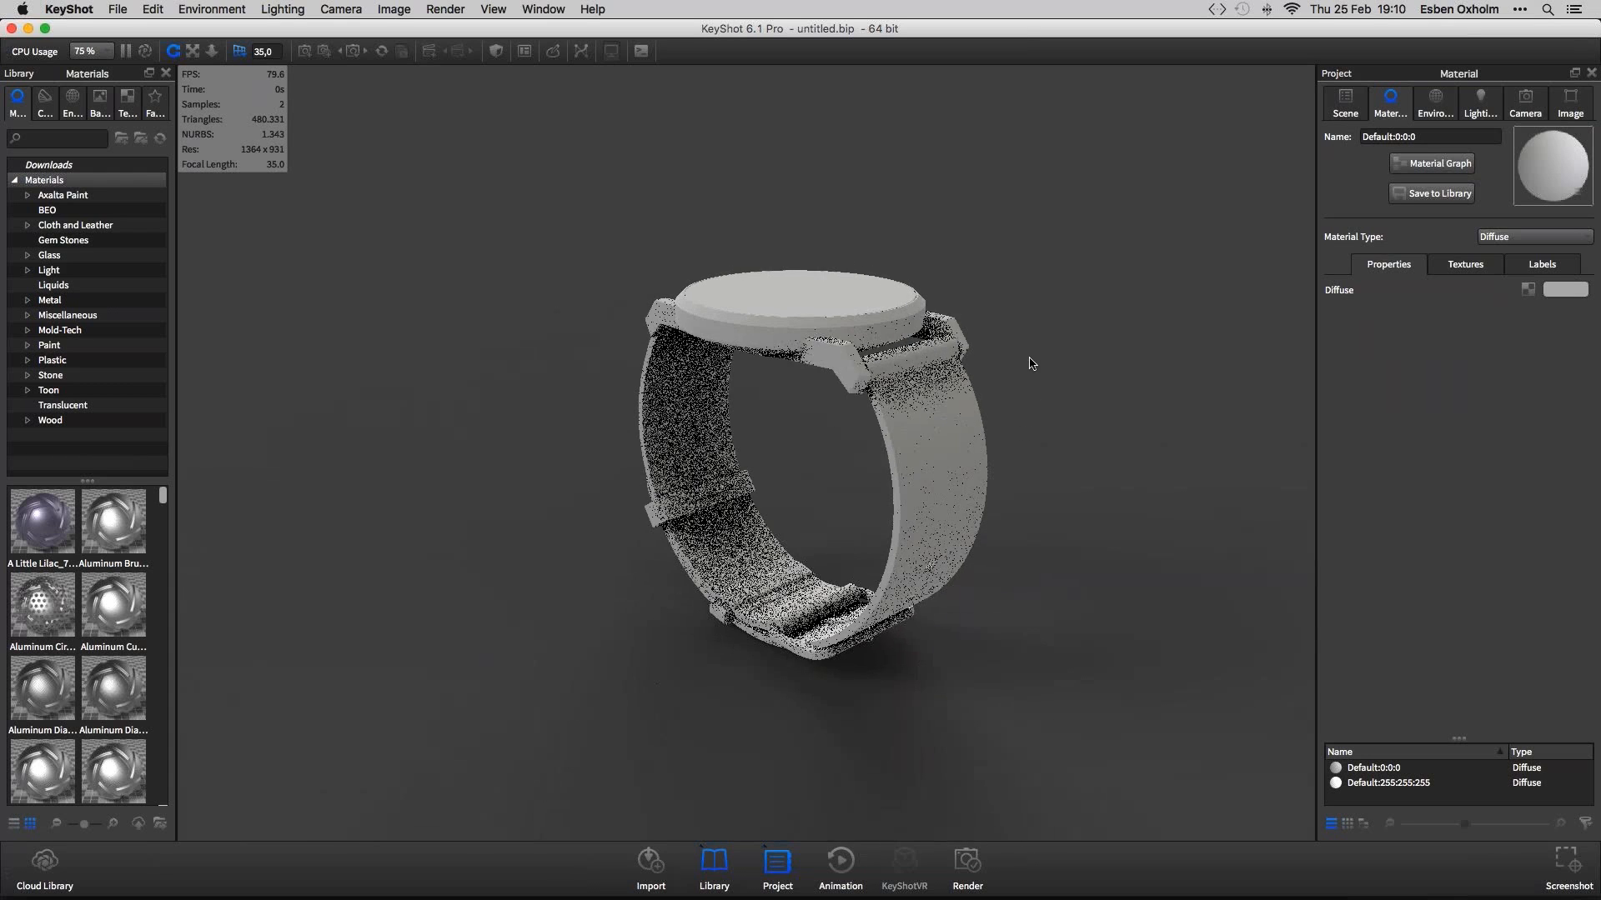
right_click(854, 323)
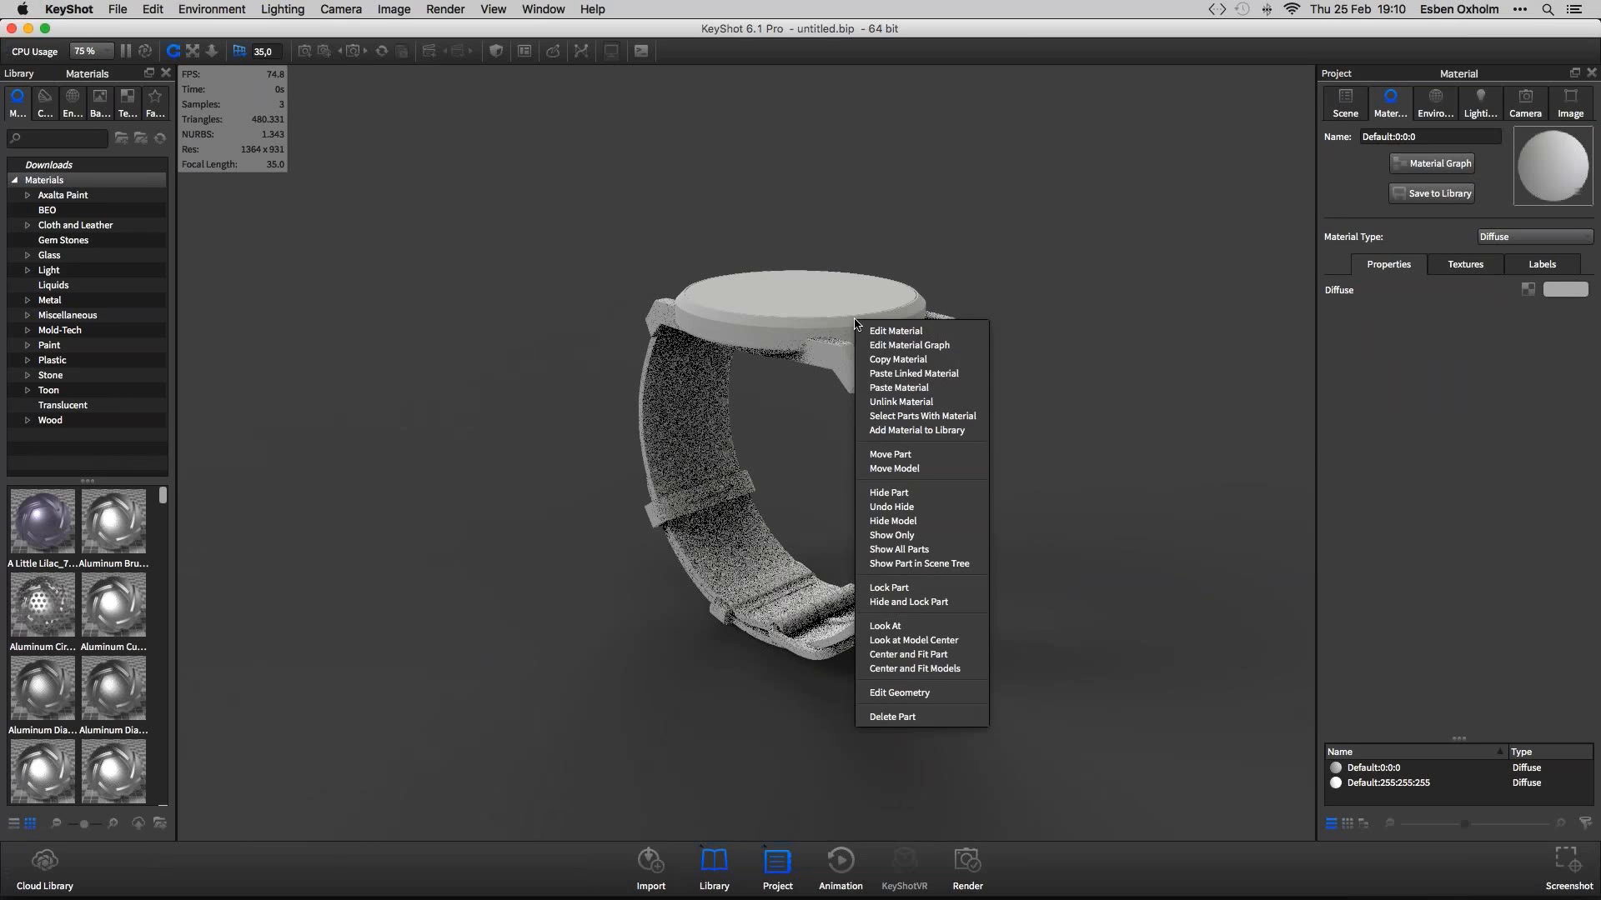
left_click(896, 469)
left_click_drag(907, 467, 1075, 445)
left_click_drag(775, 265, 777, 352)
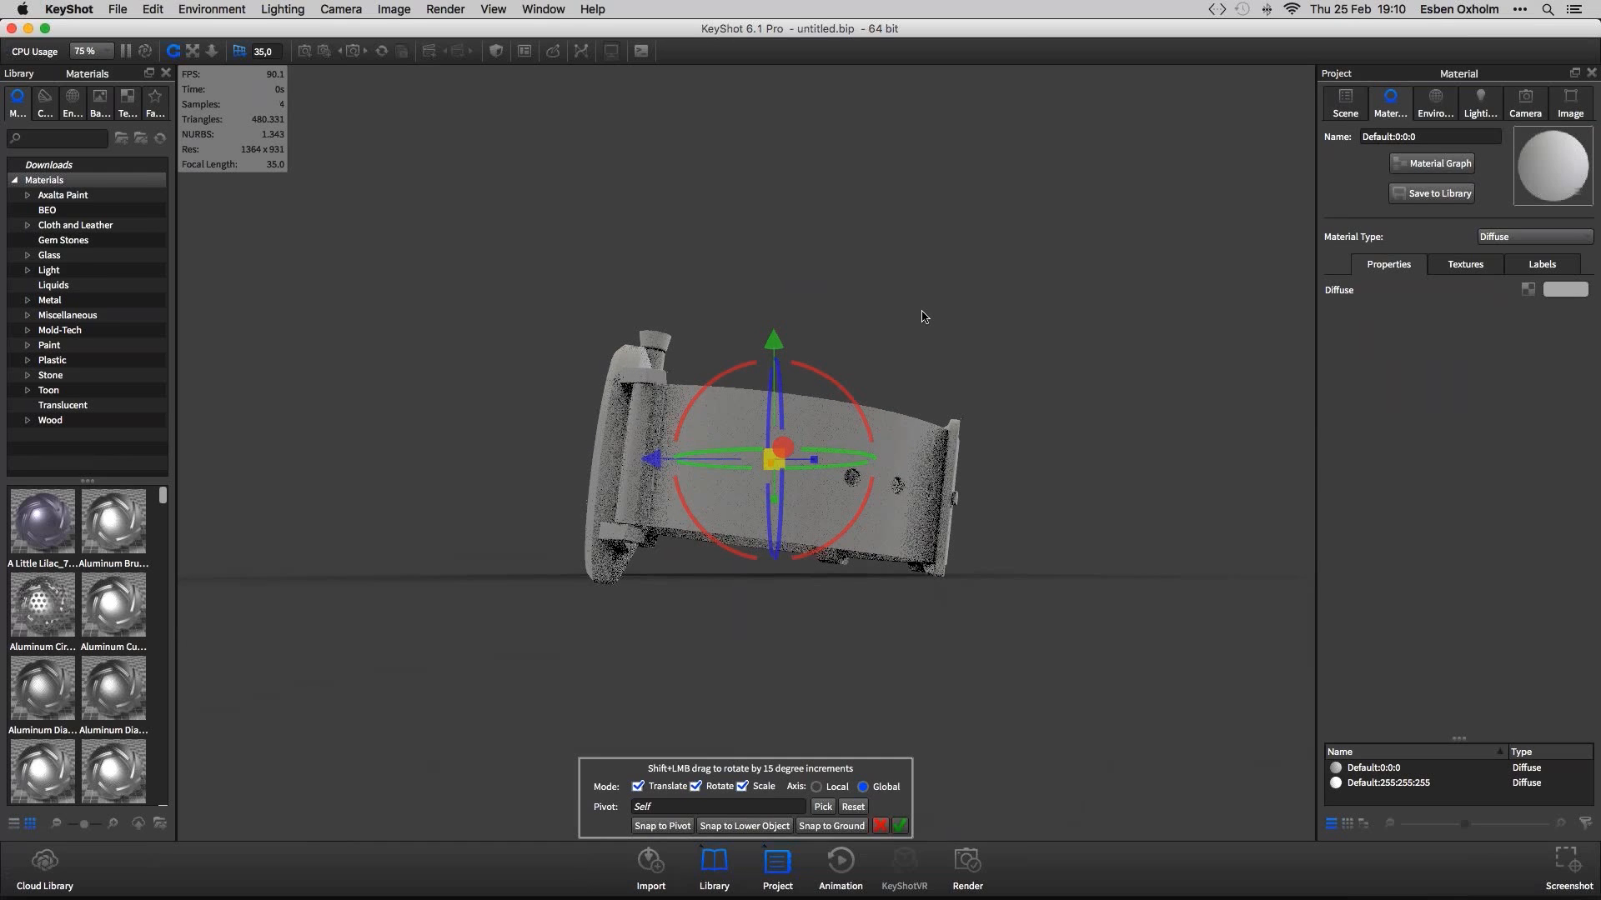
left_click_drag(922, 312, 925, 321)
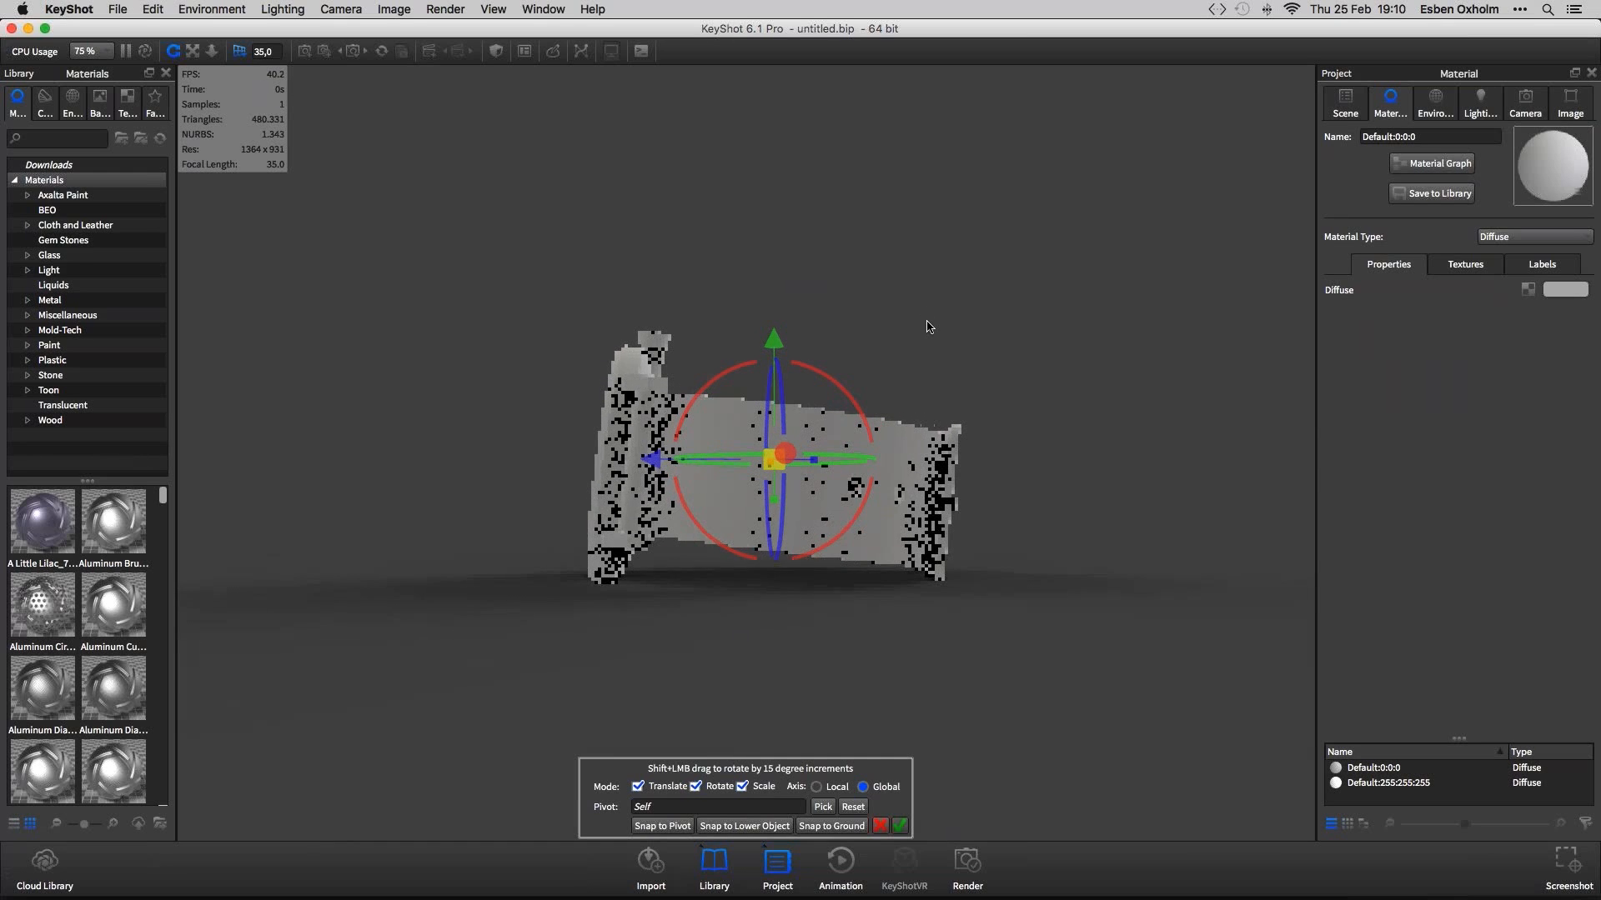
Set the camera to an orthographic lens with the Left standard view and show the ground grid
left_click(1515, 117)
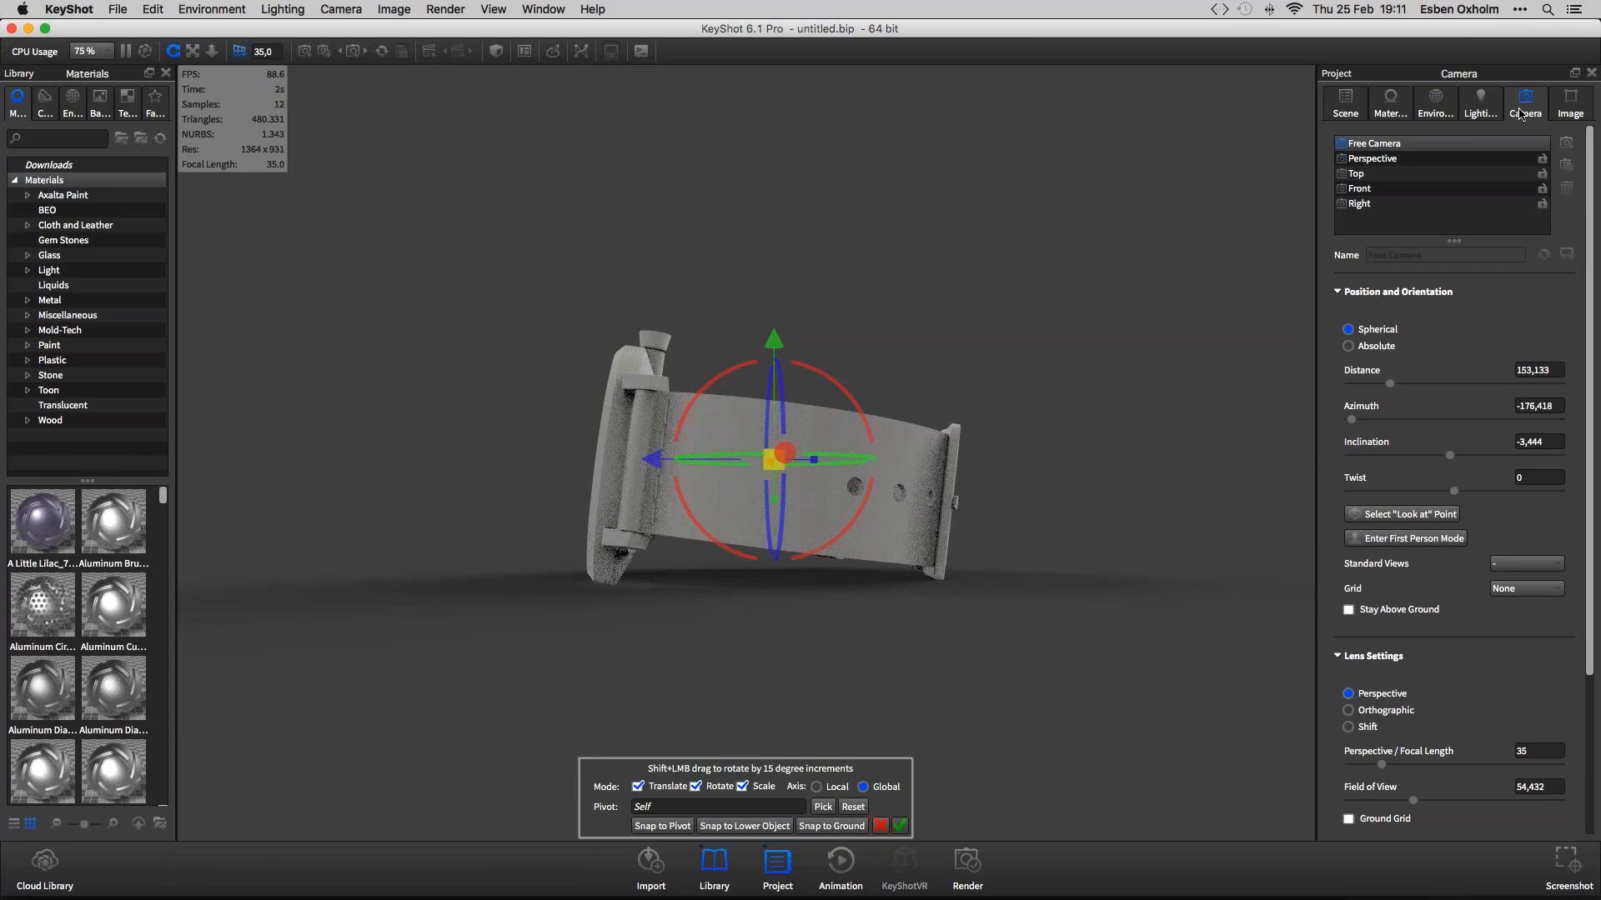
left_click(1384, 712)
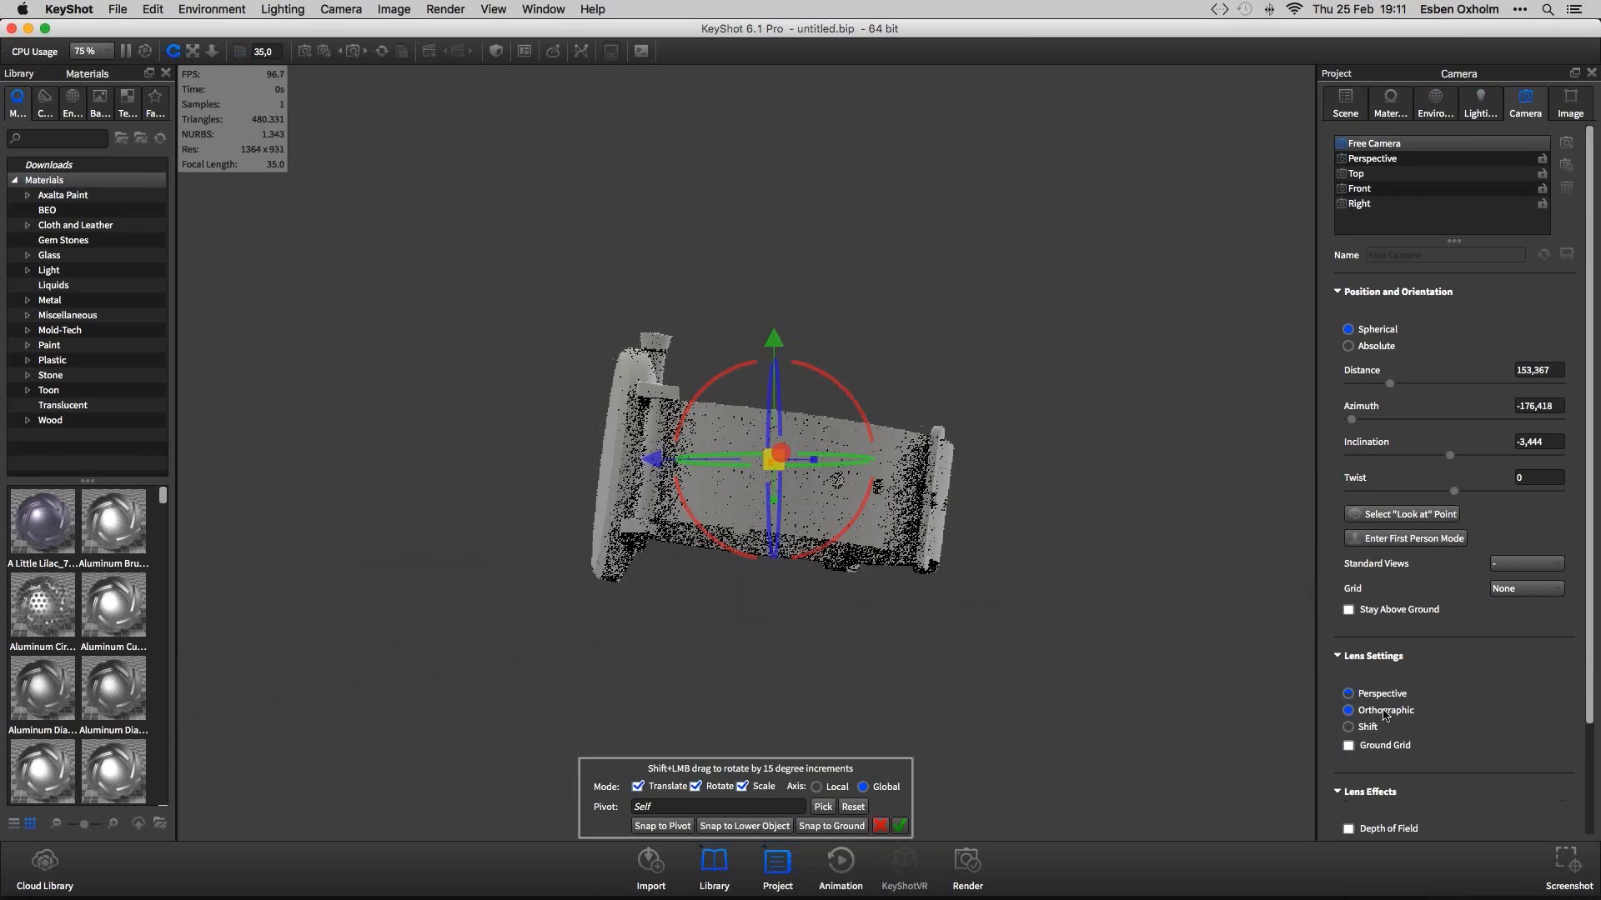
left_click(1507, 590)
left_click(1507, 593)
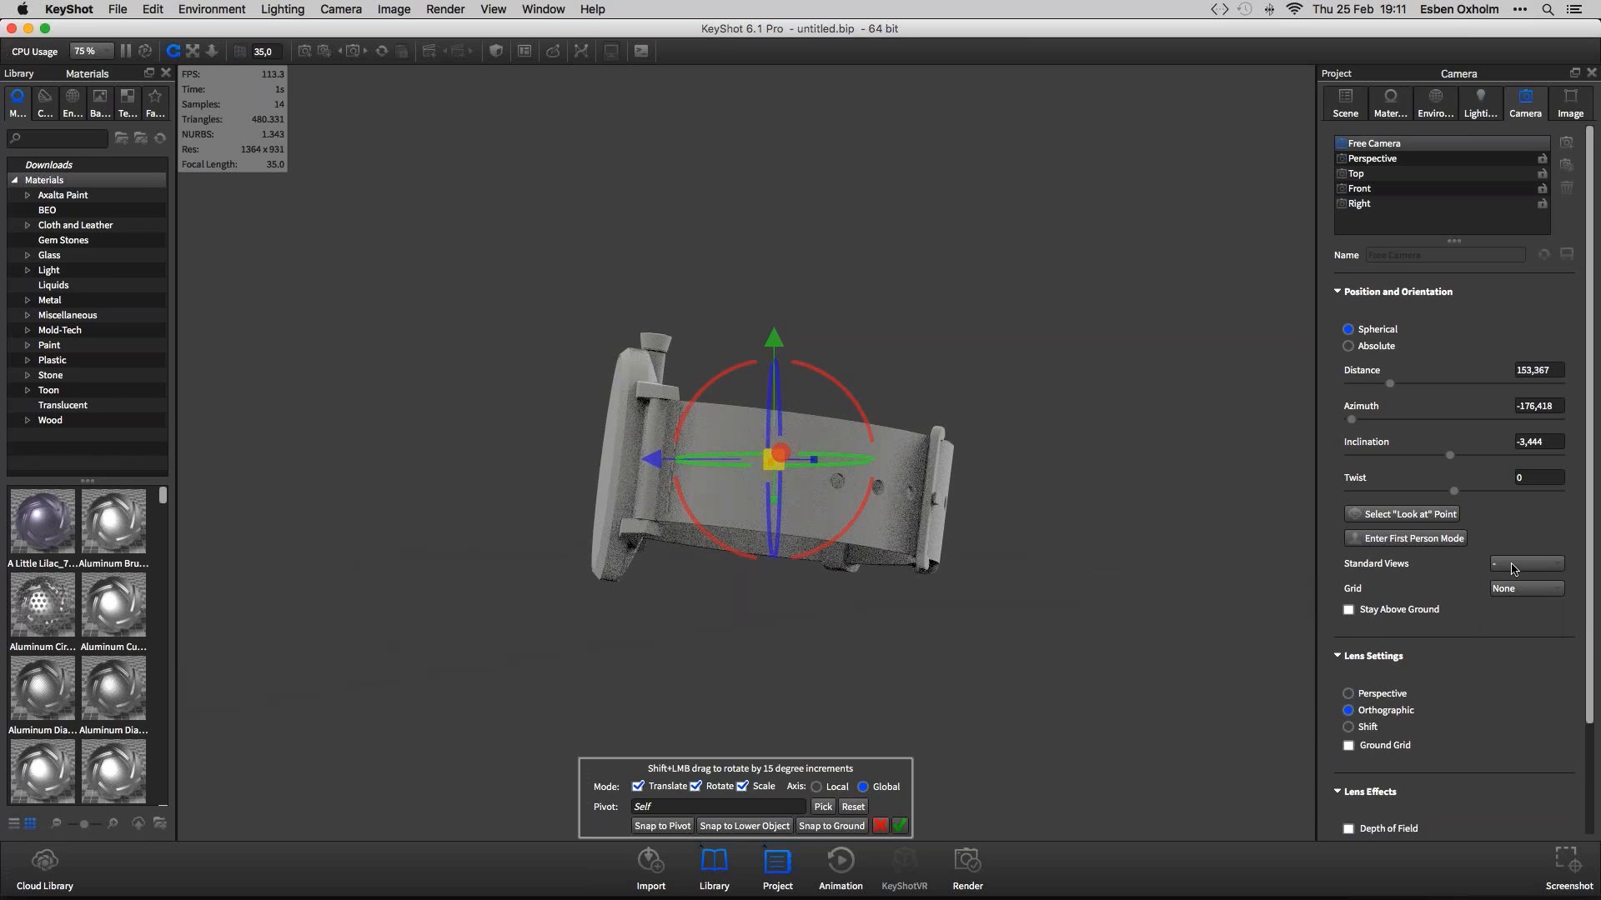
left_click(1516, 570)
left_click(1512, 597)
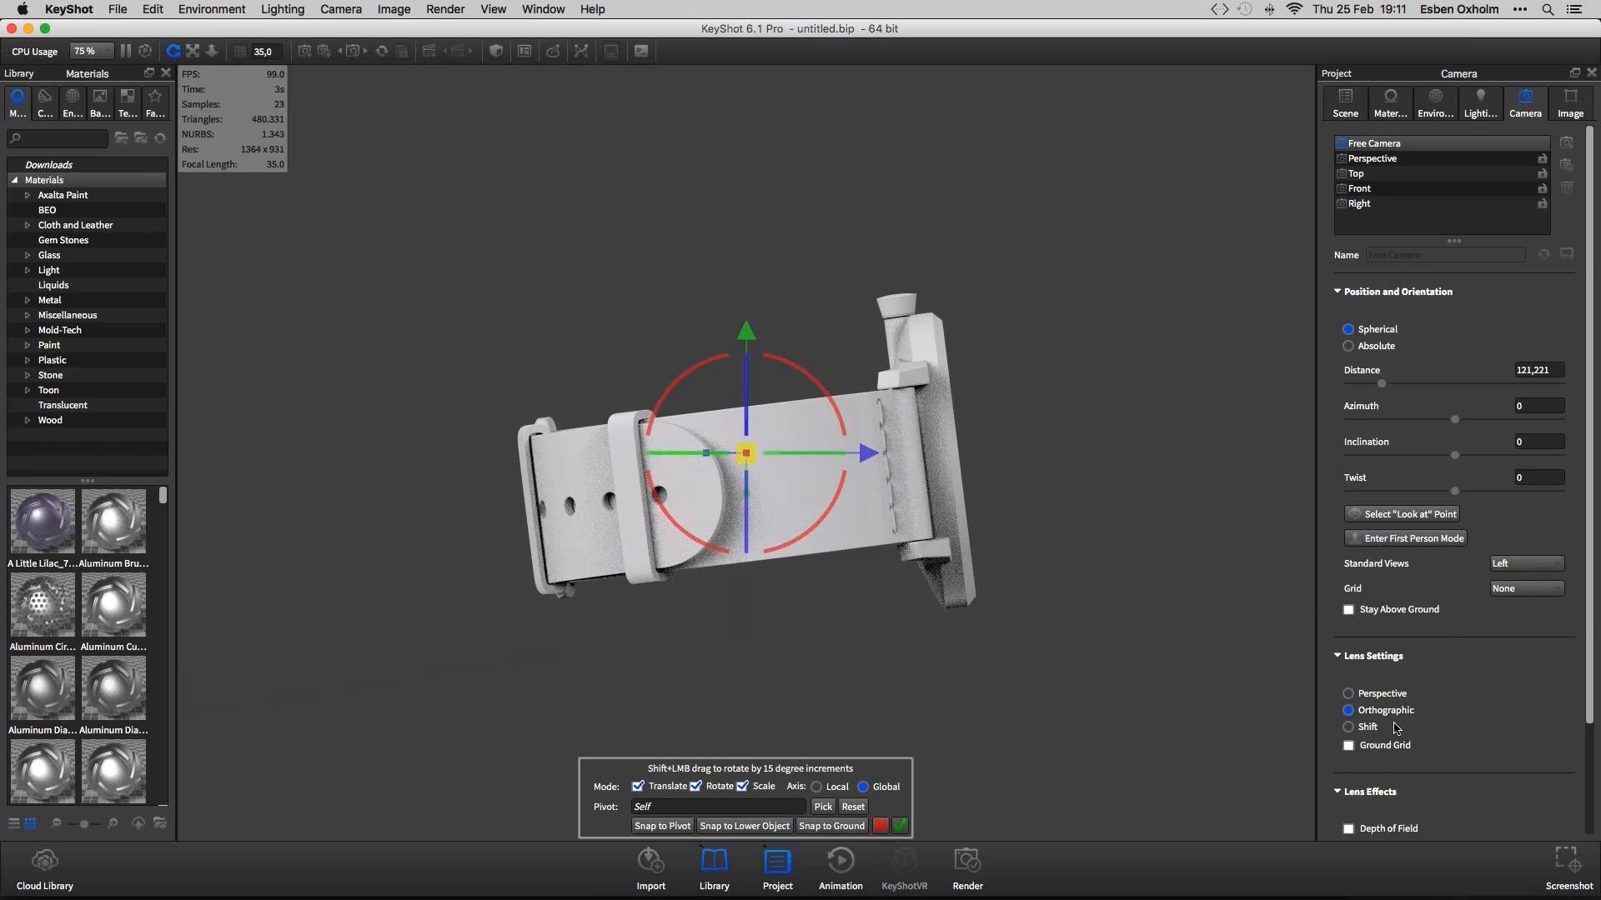
left_click(1375, 748)
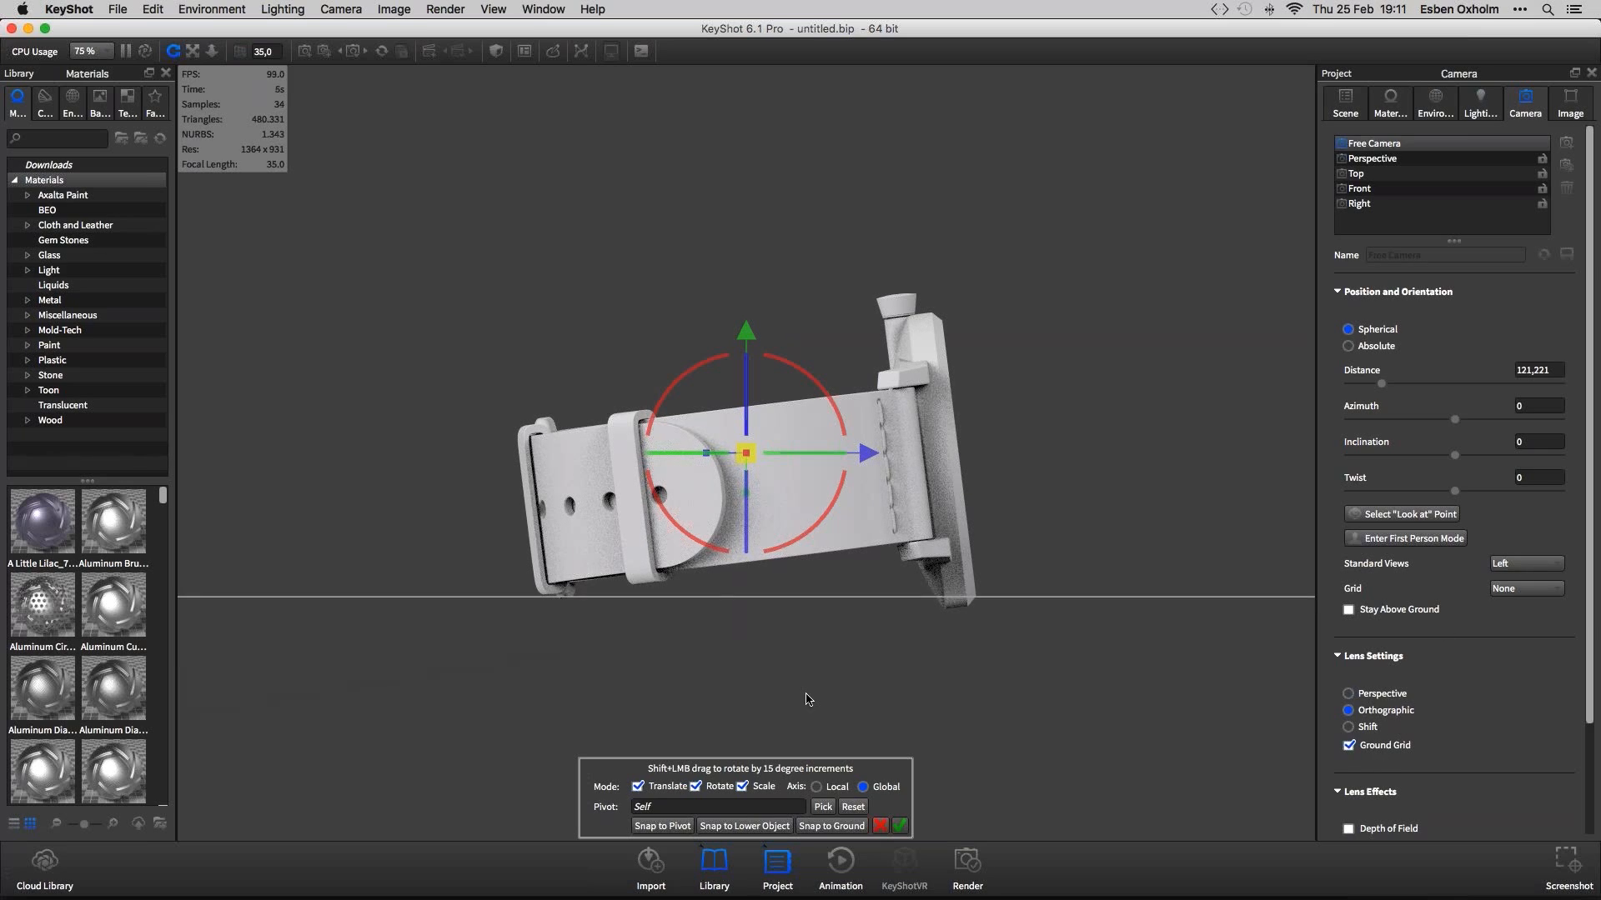
Raise the watch model slightly until its lowest edges rest on the ground line, and apply the move
scroll(807, 699, "up", 5)
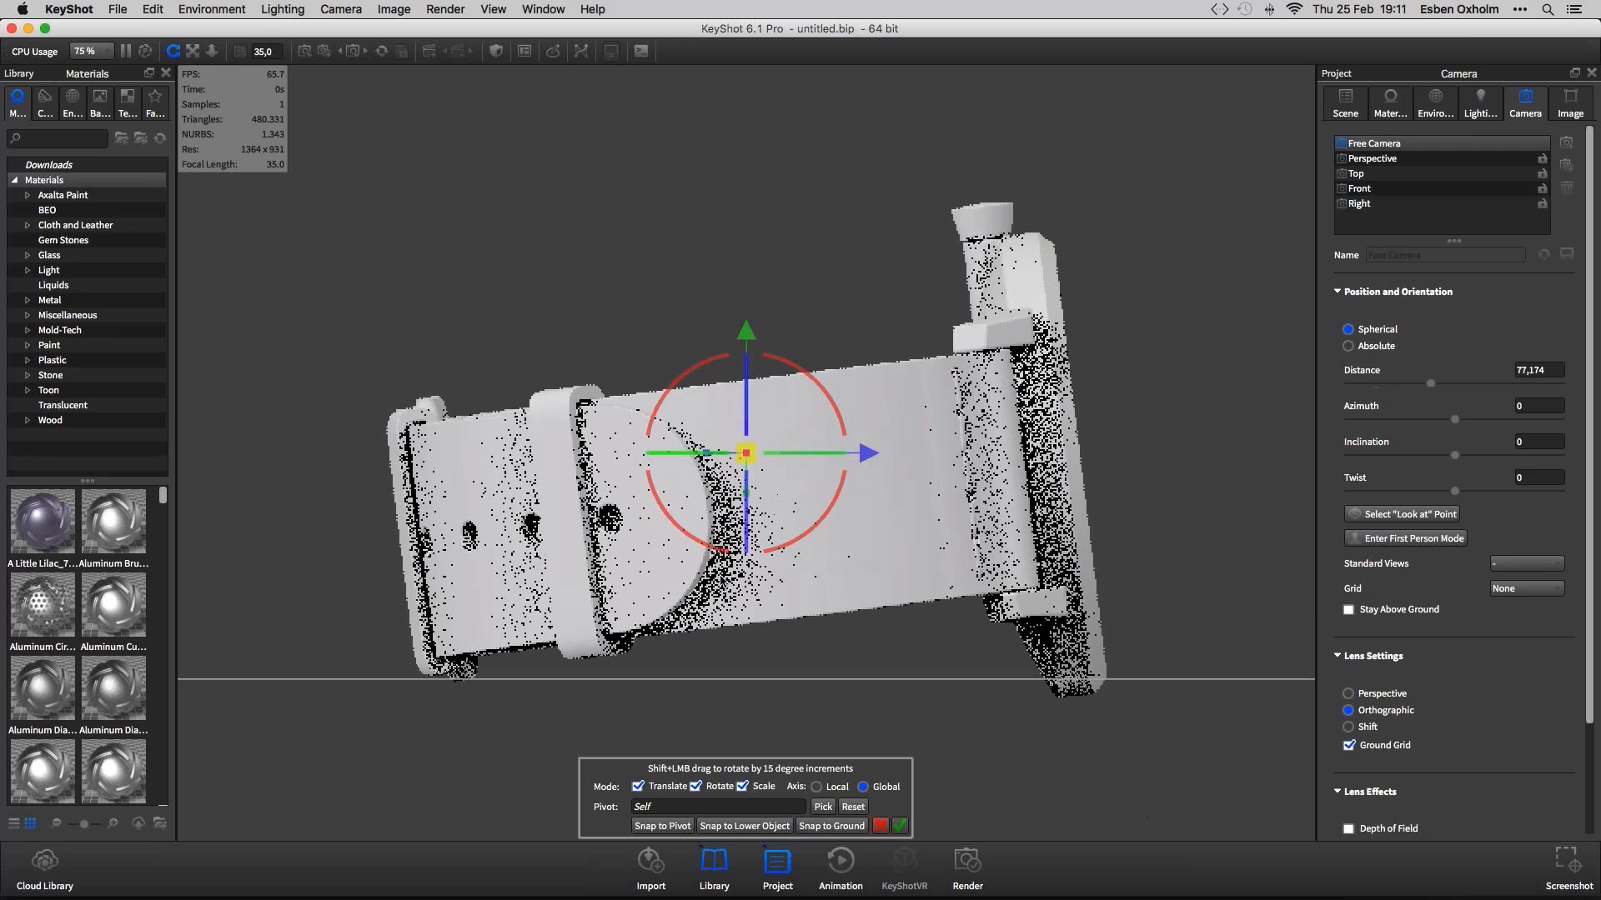
left_click_drag(832, 516, 828, 504)
left_click_drag(750, 324, 752, 320)
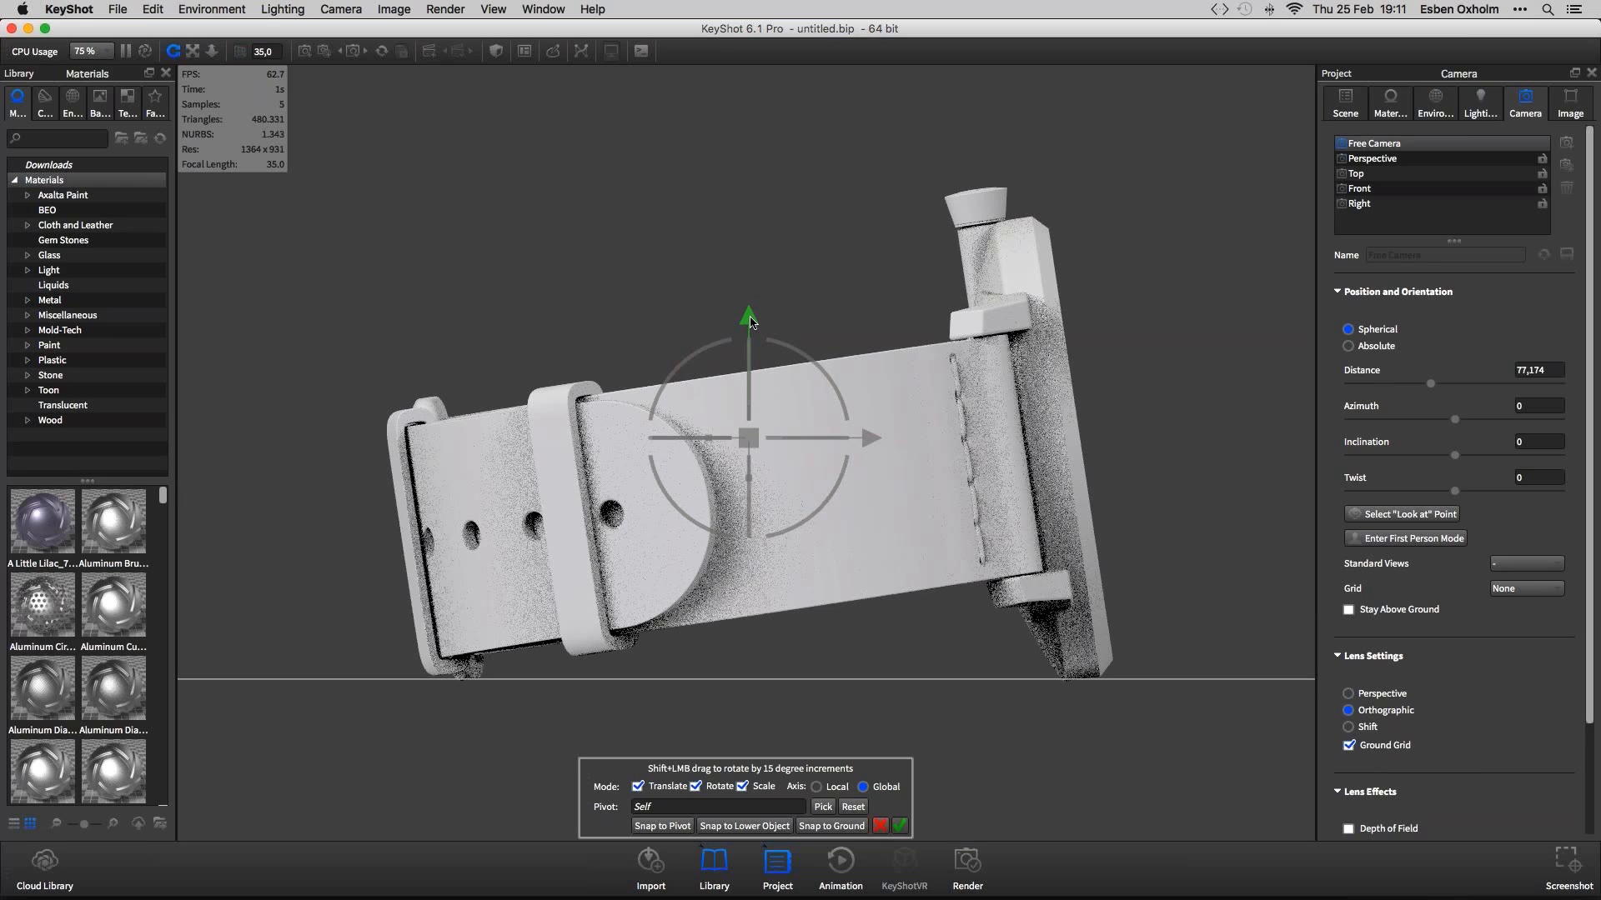
left_click_drag(751, 322, 751, 321)
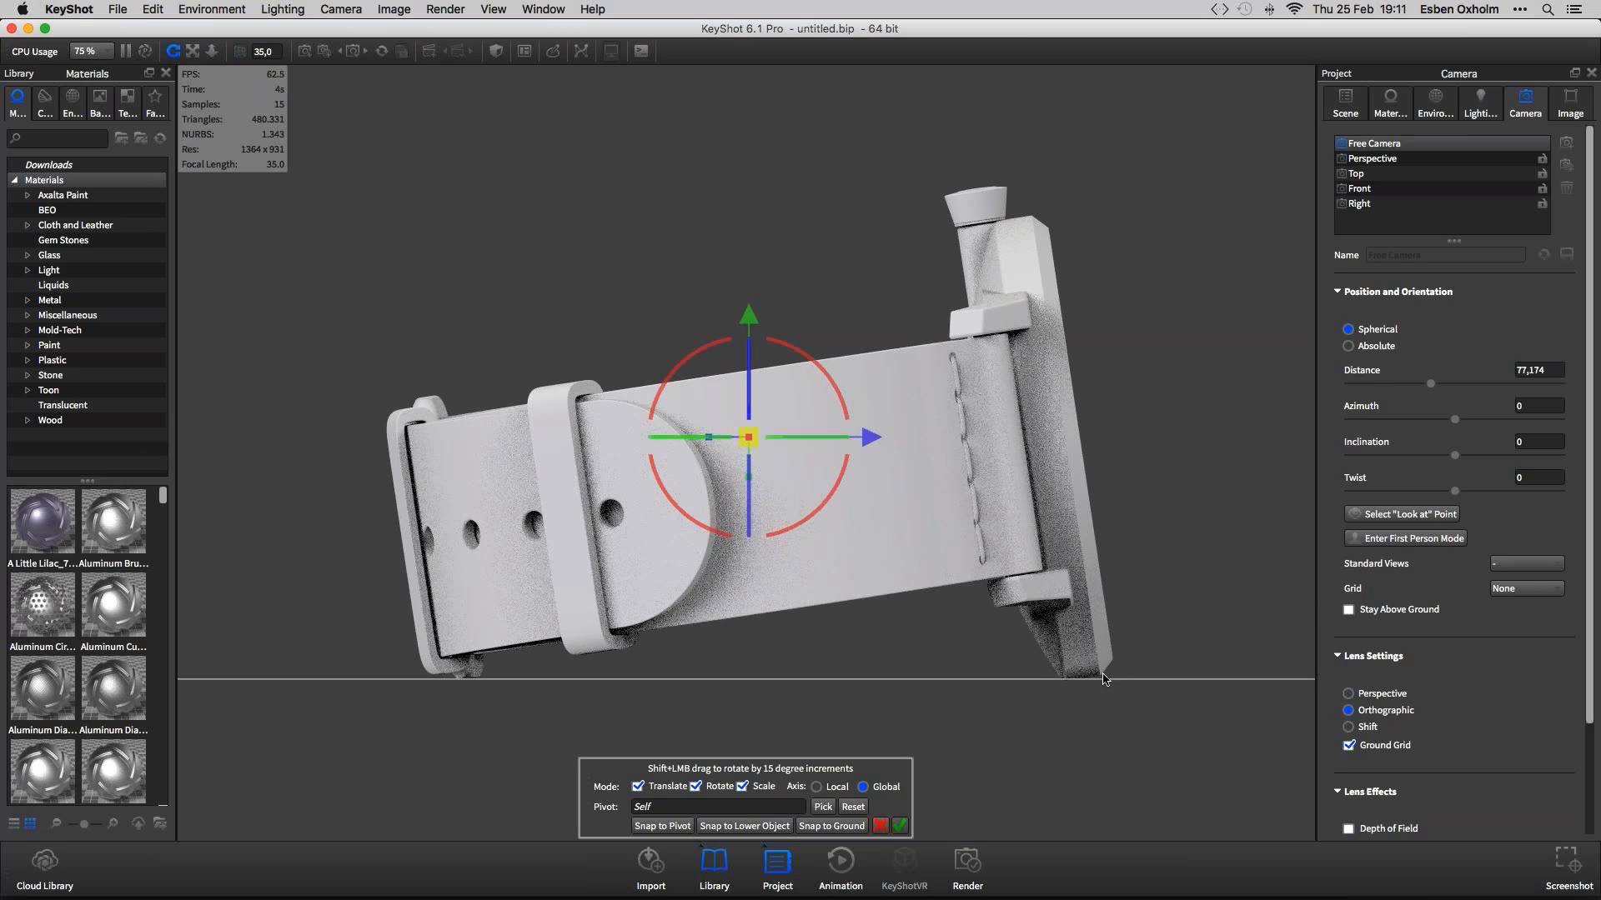
left_click(900, 826)
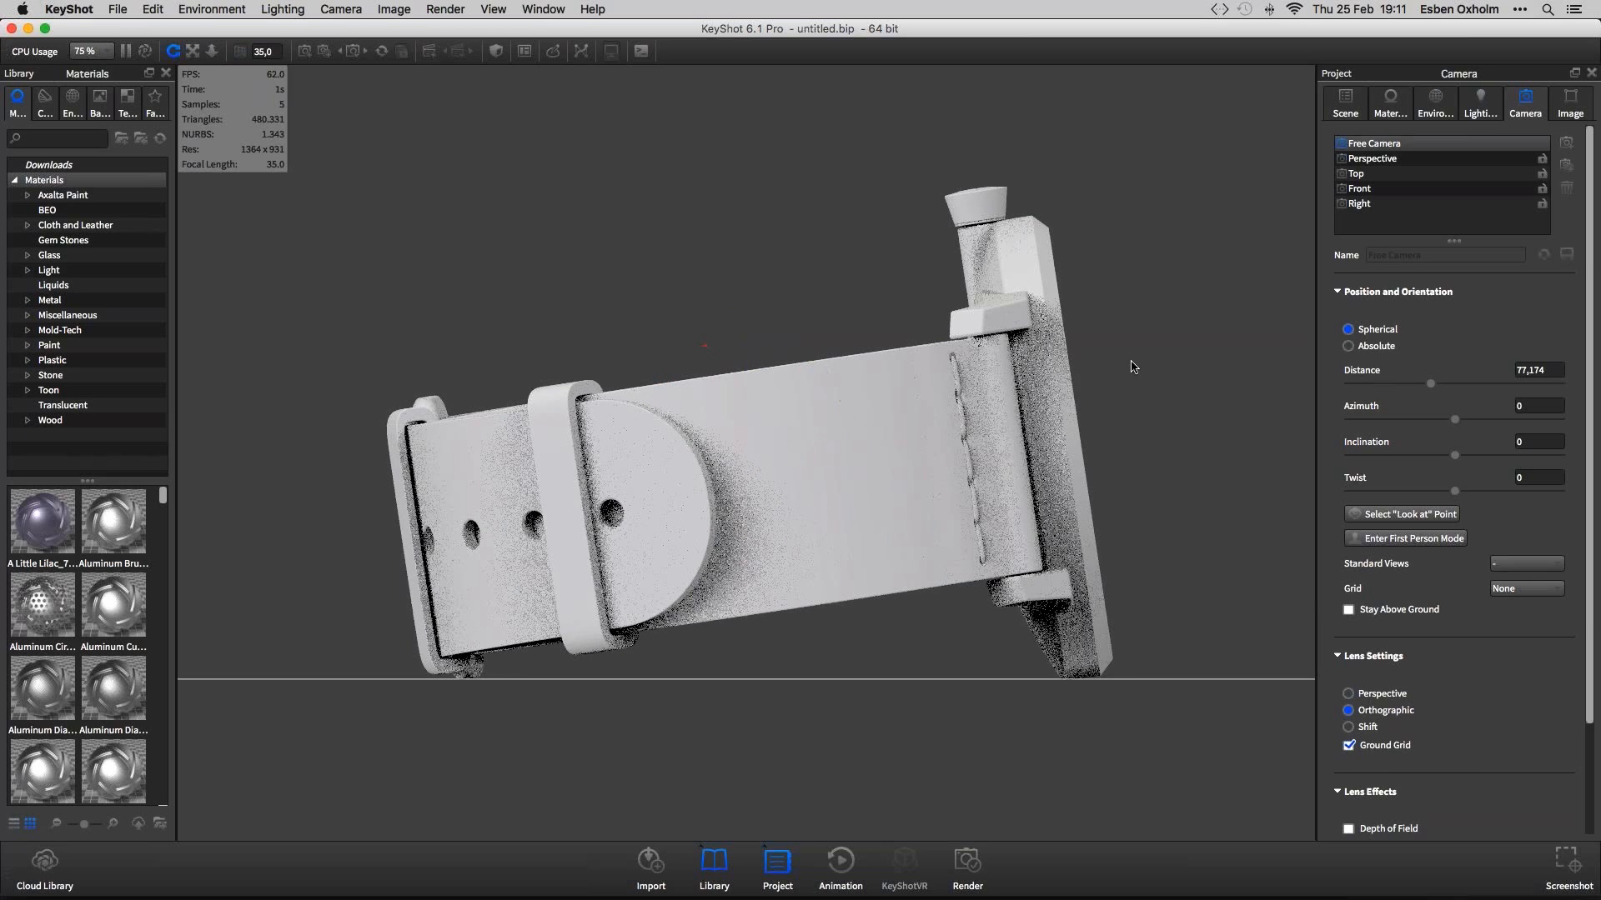
Hide the ground grid and return the camera to the perspective lens, framing the watch at an angle
left_click_drag(1181, 364, 997, 384)
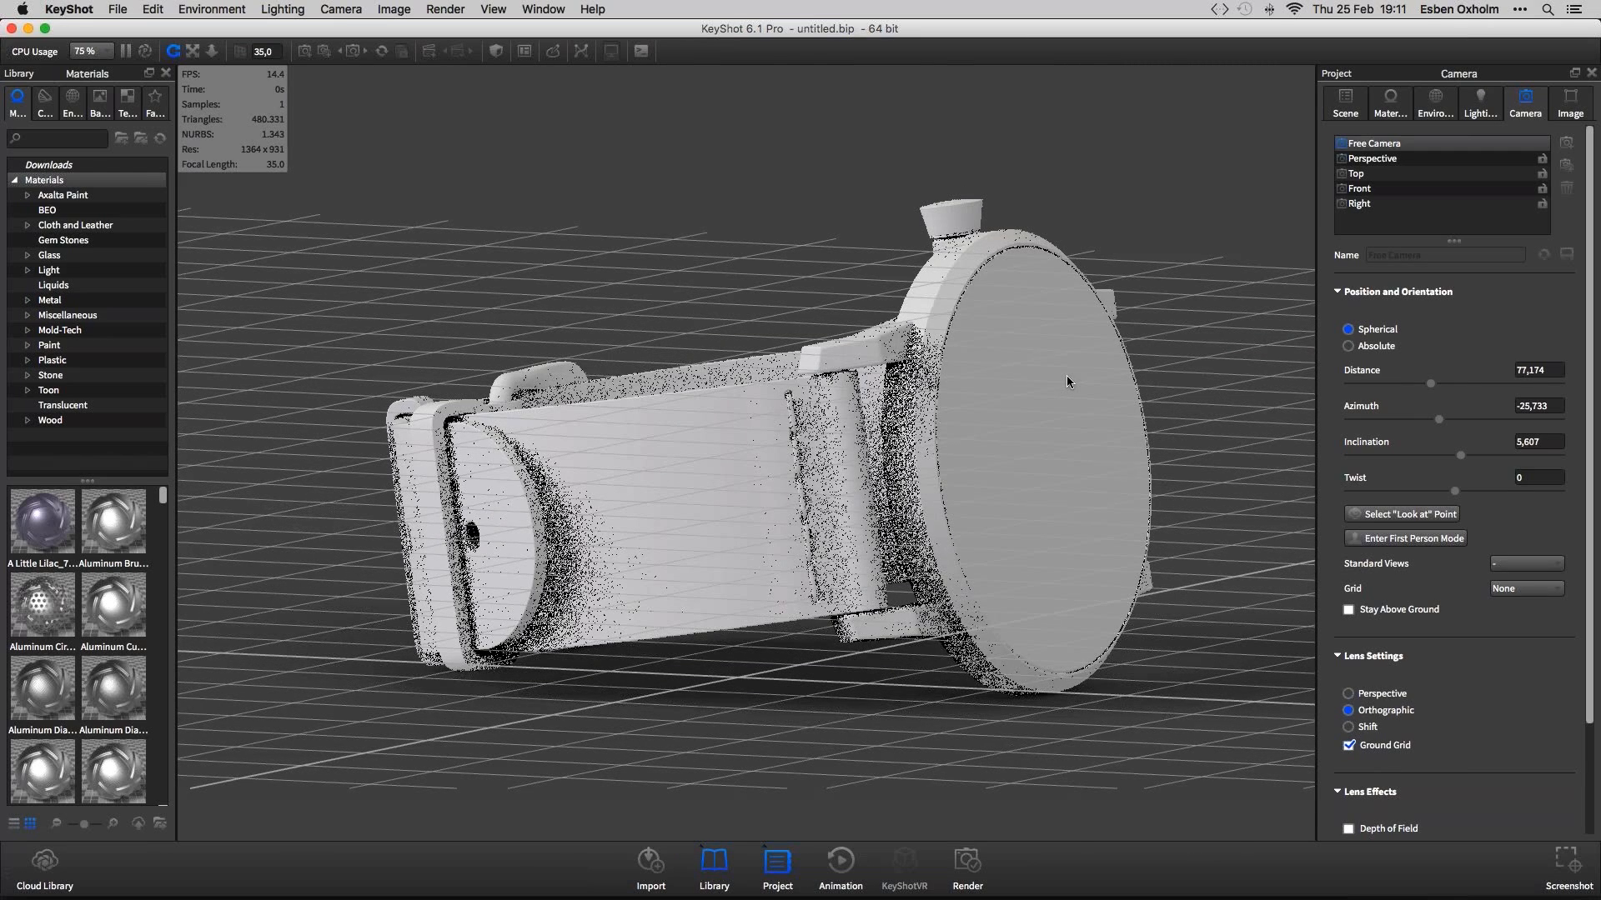
left_click_drag(1067, 381, 1069, 415)
left_click(1349, 745)
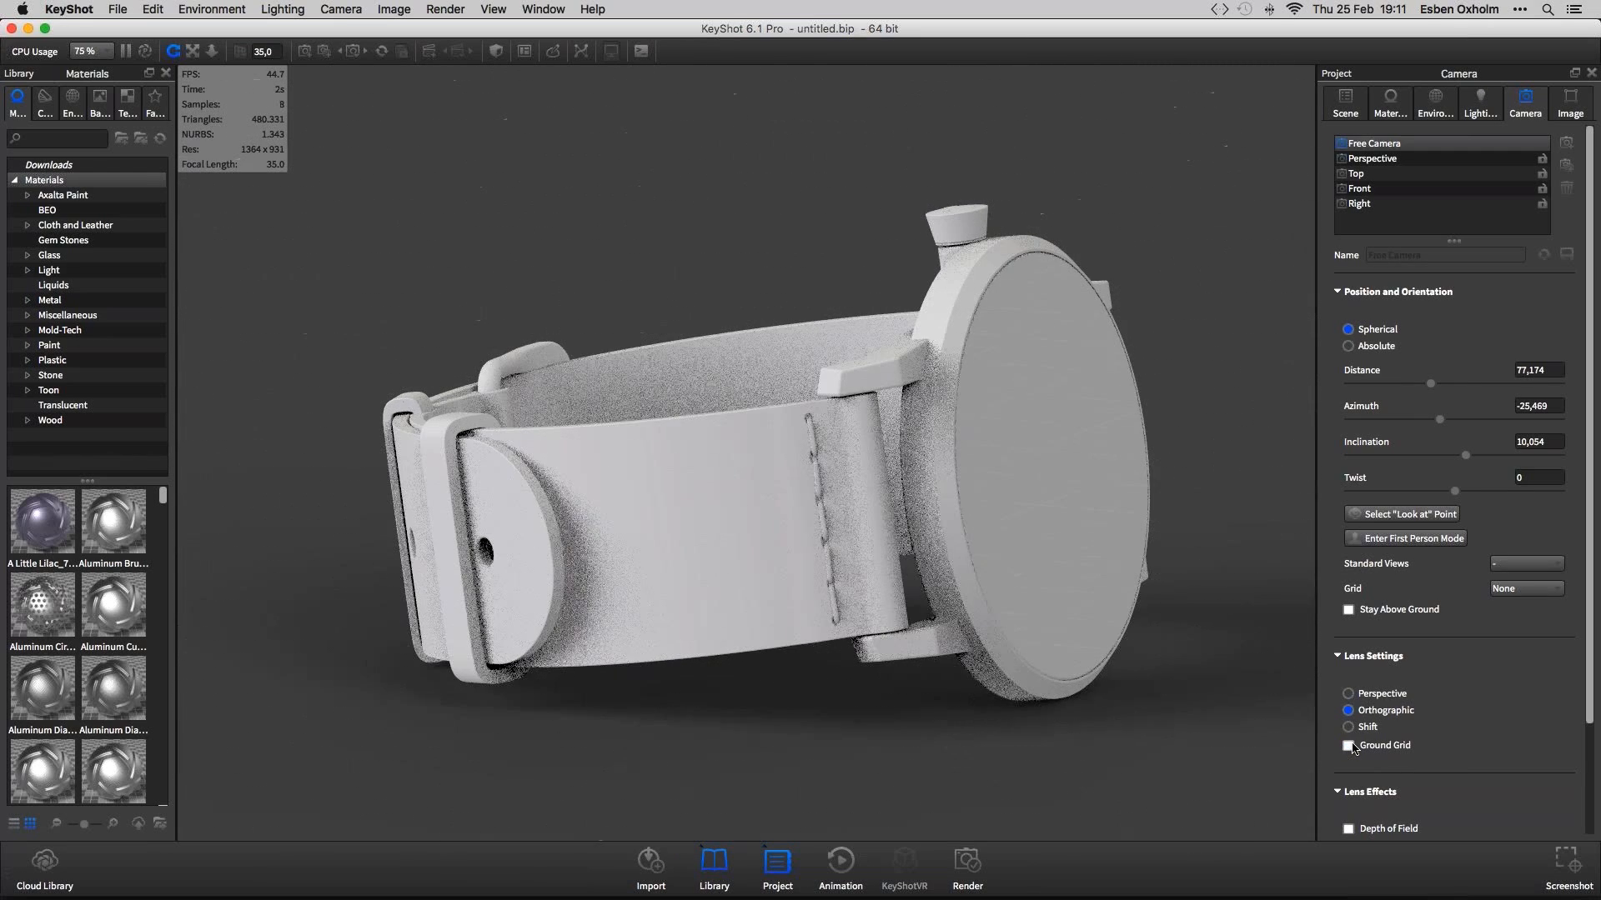
left_click(1348, 693)
scroll(1079, 589, "down", 5)
left_click_drag(1079, 589, 867, 592)
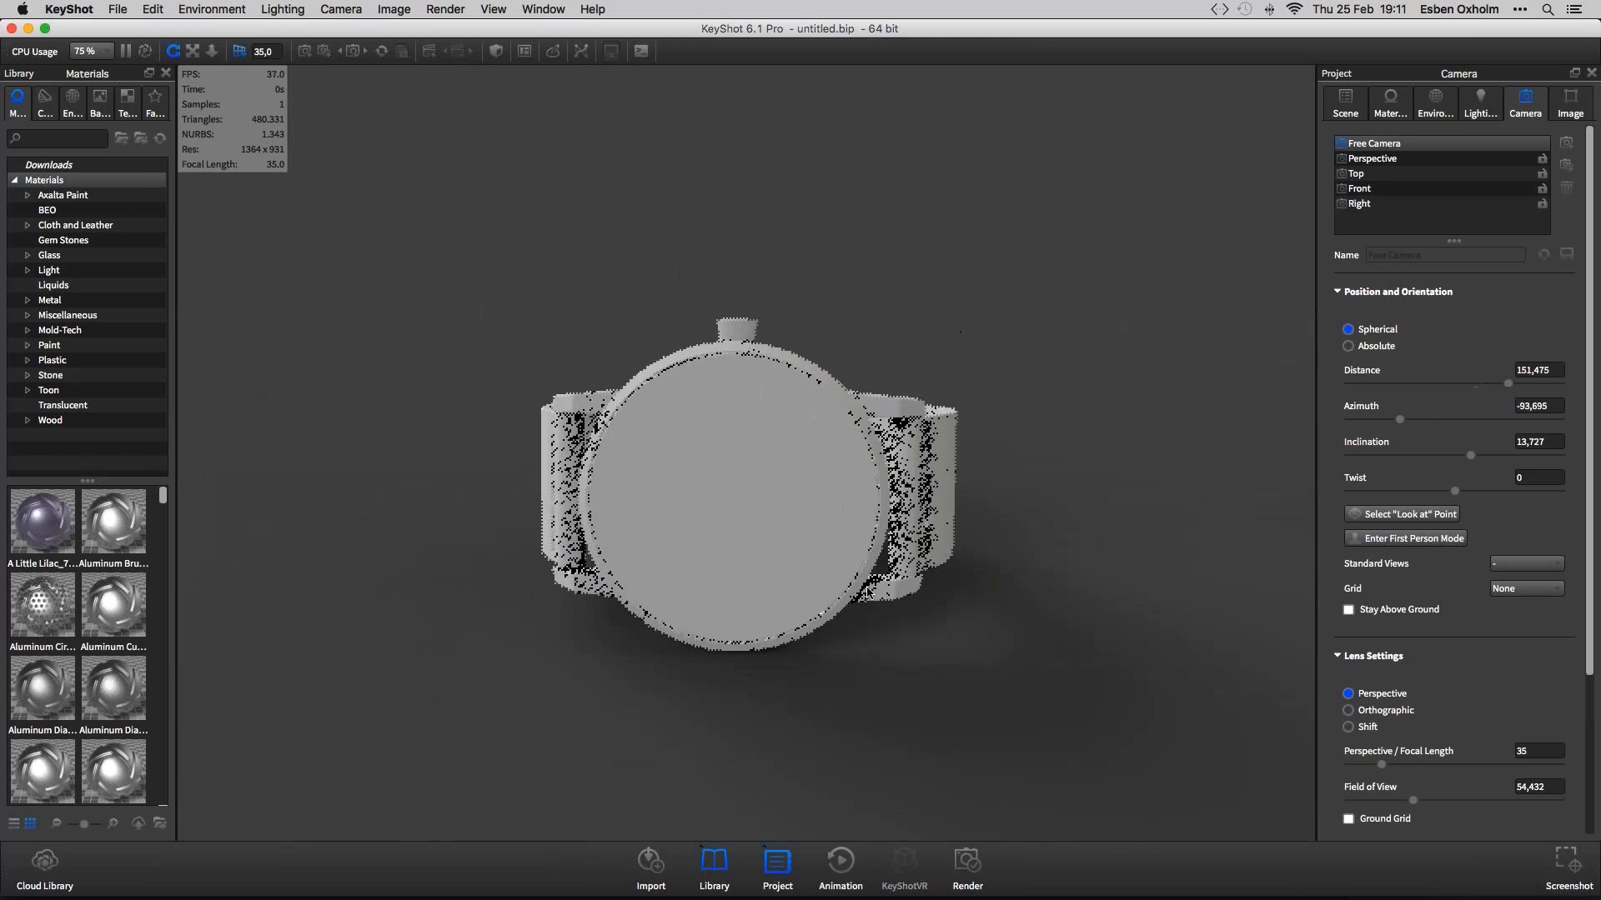
left_click_drag(1125, 600, 879, 623)
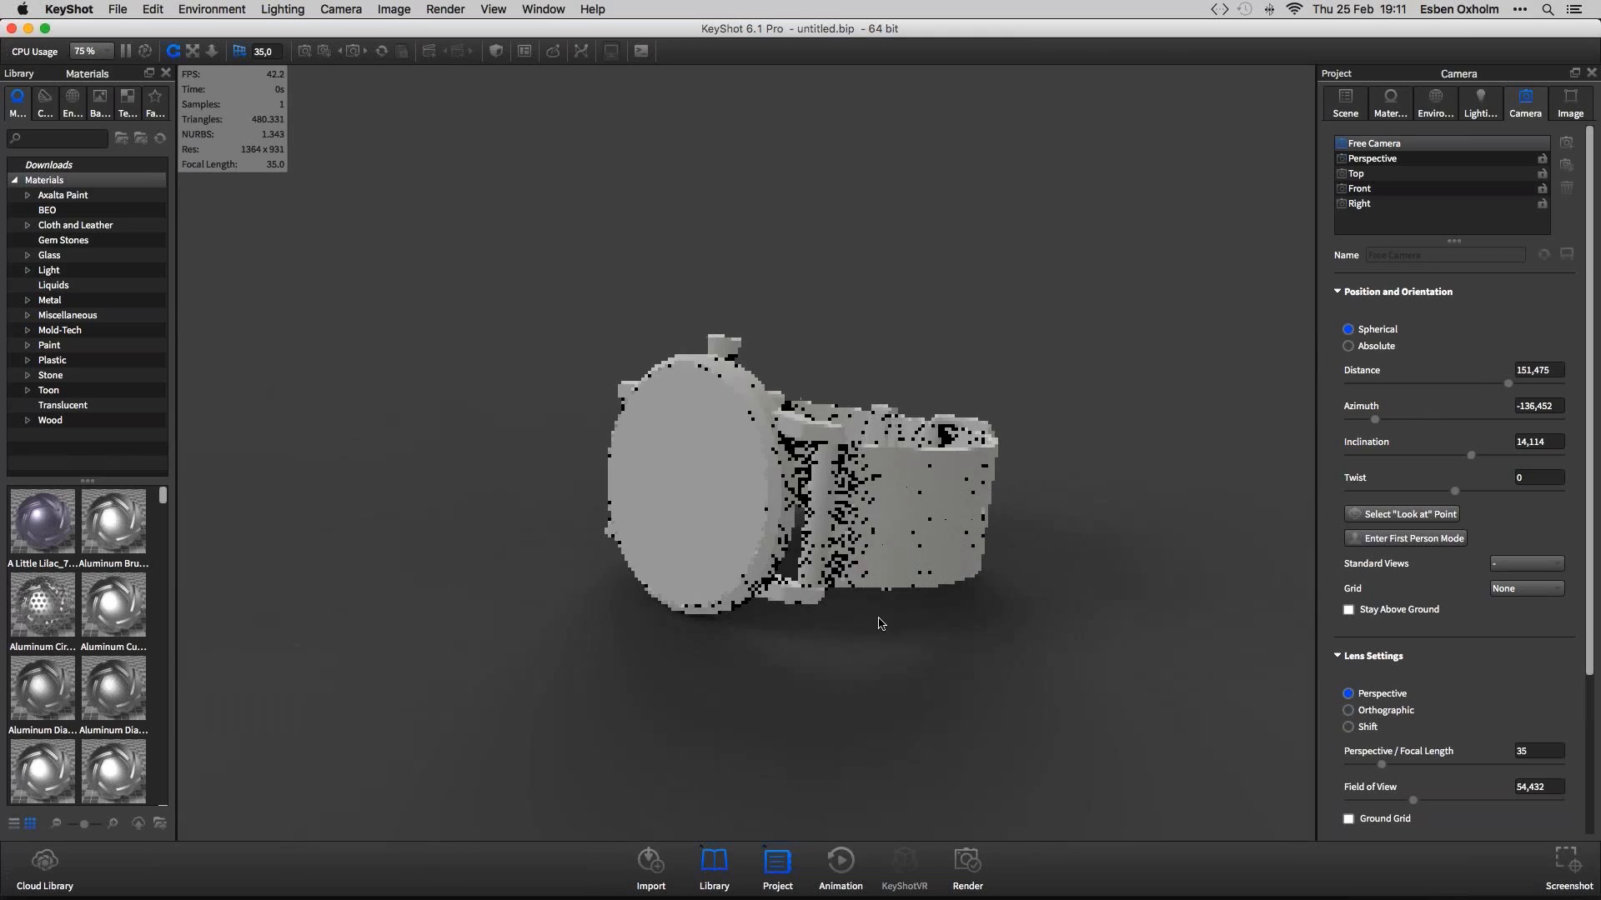
left_click_drag(1048, 639, 1026, 639)
scroll(1034, 640, "up", 3)
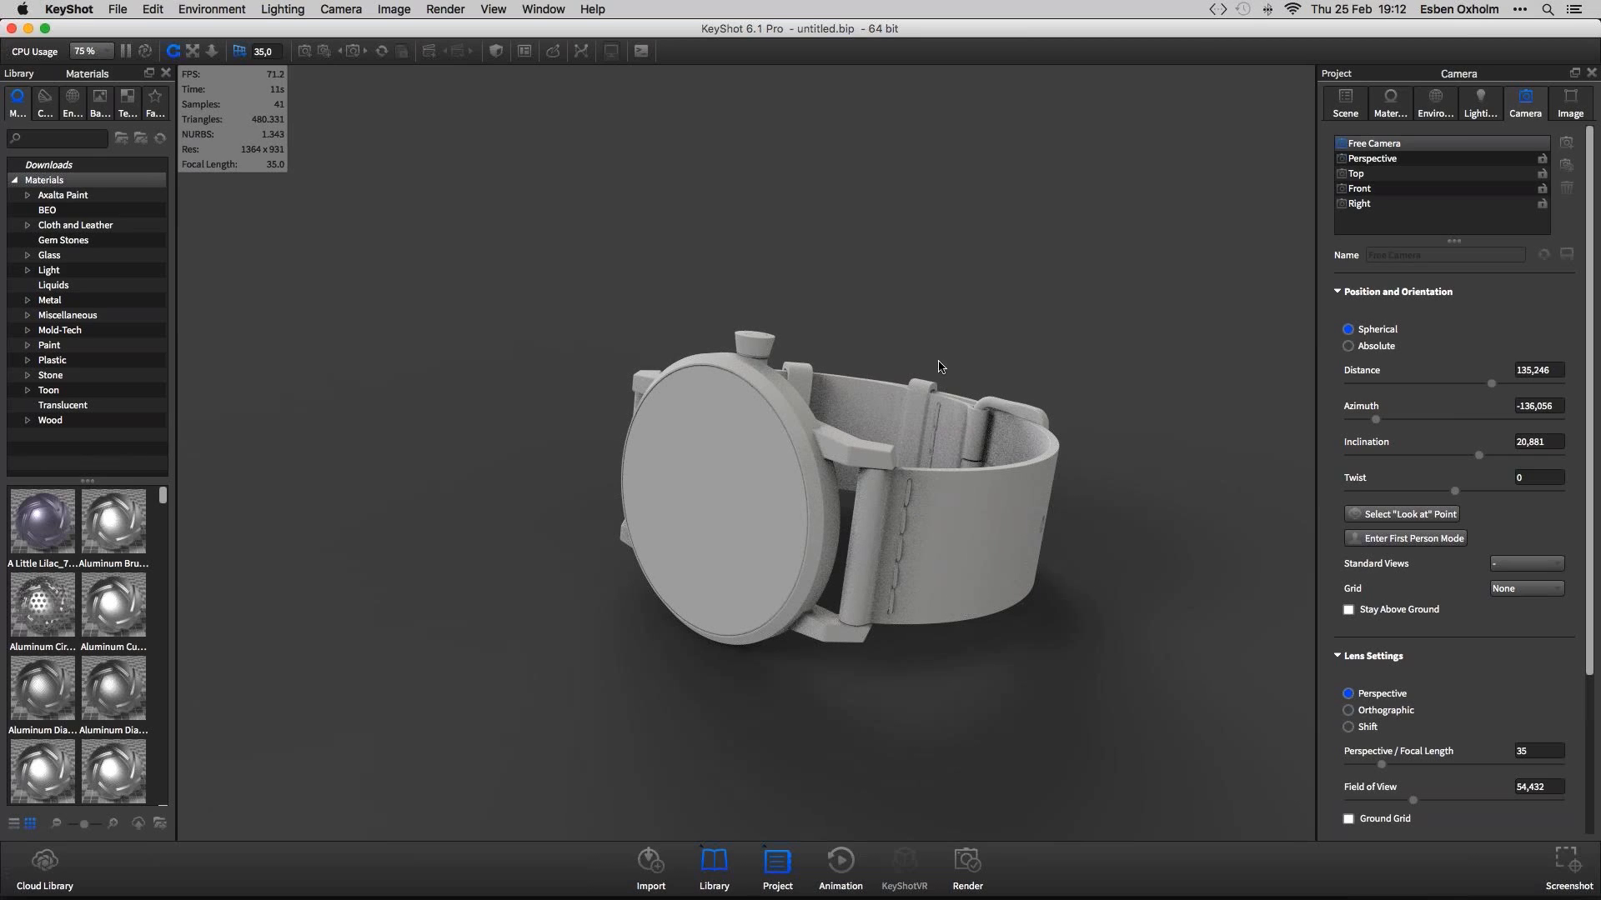
Lower the camera's viewing angle and zoom in so the angled watch fills more of the frame
left_click_drag(939, 329, 1035, 324)
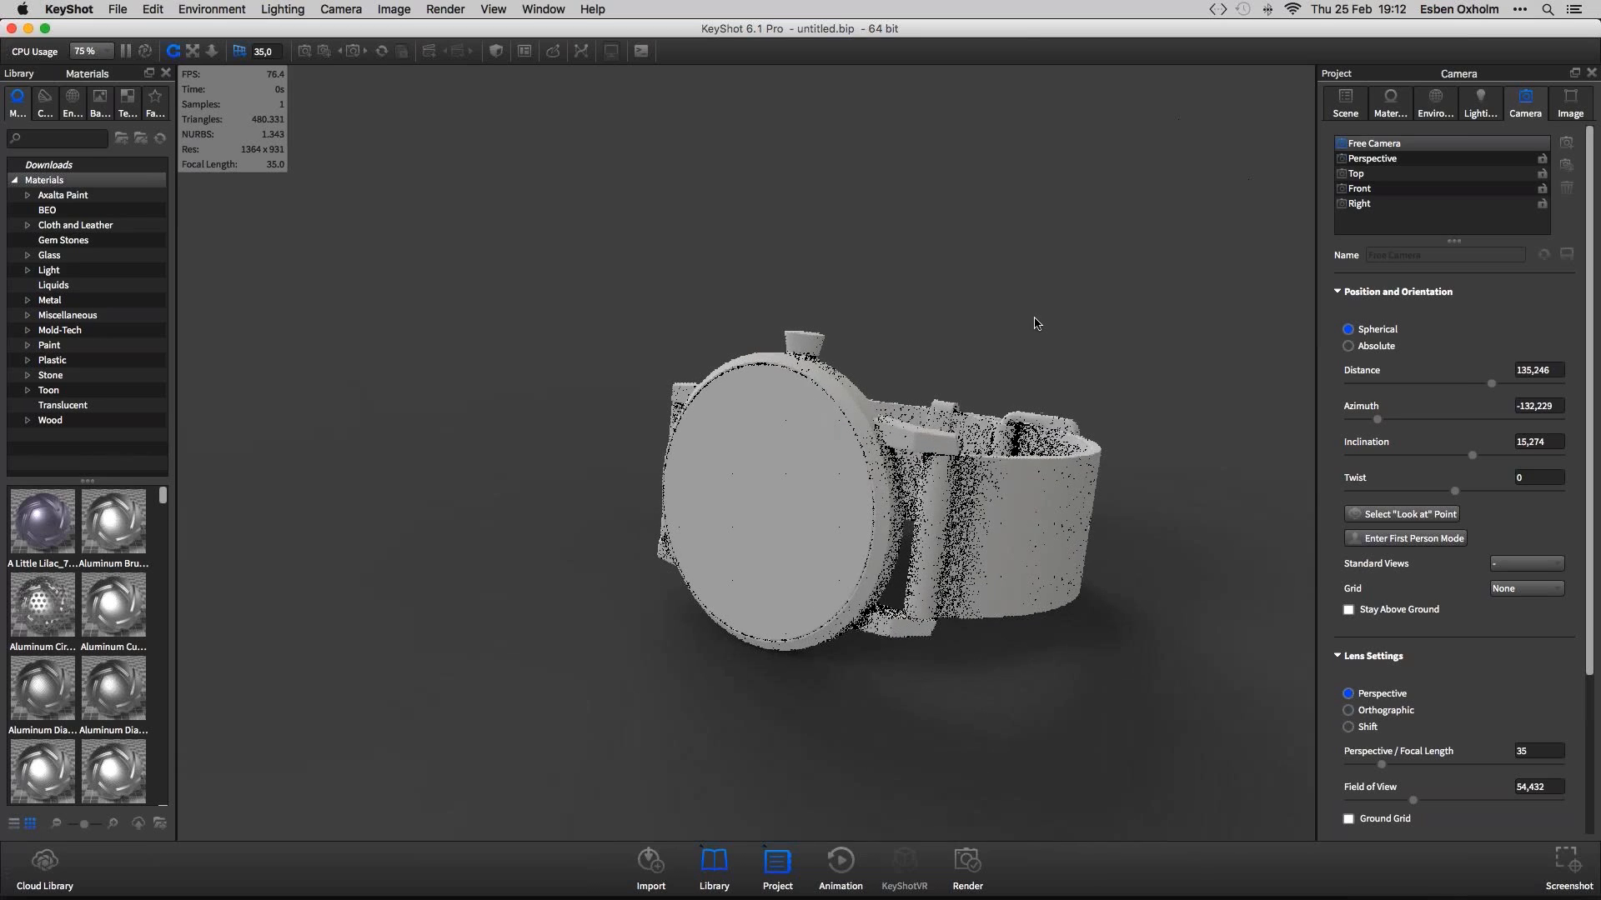
scroll(1034, 323, "up", 3)
left_click_drag(1032, 322, 1003, 300)
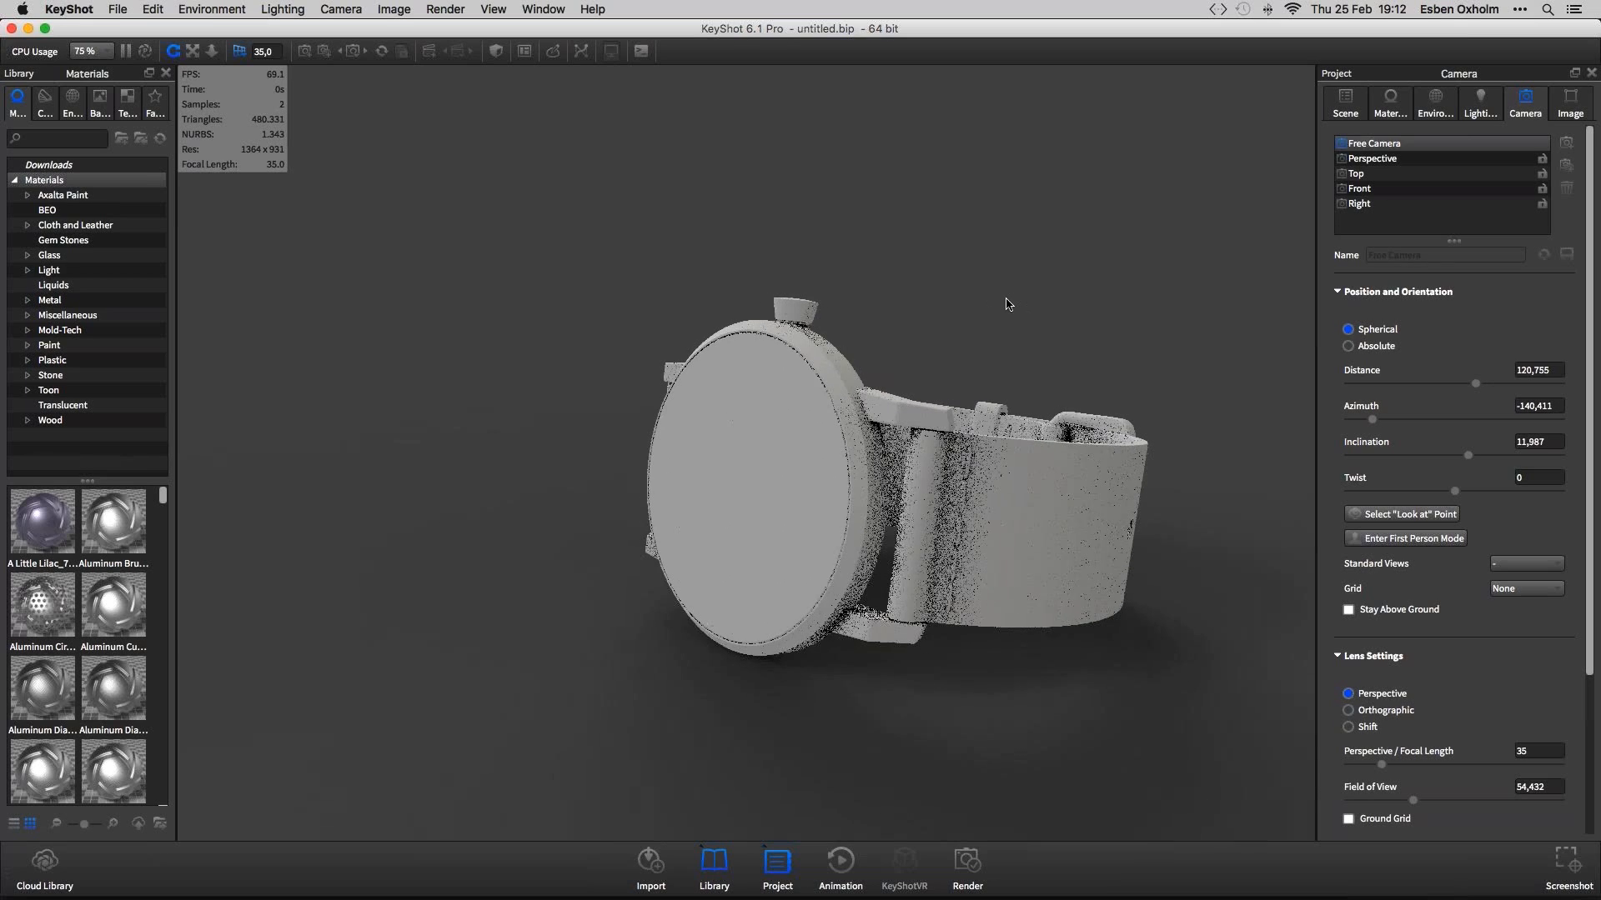
Inspect the watch case and strap as individual parts of the scene, clear the selection and view the watch from slightly different angles
left_click(1345, 106)
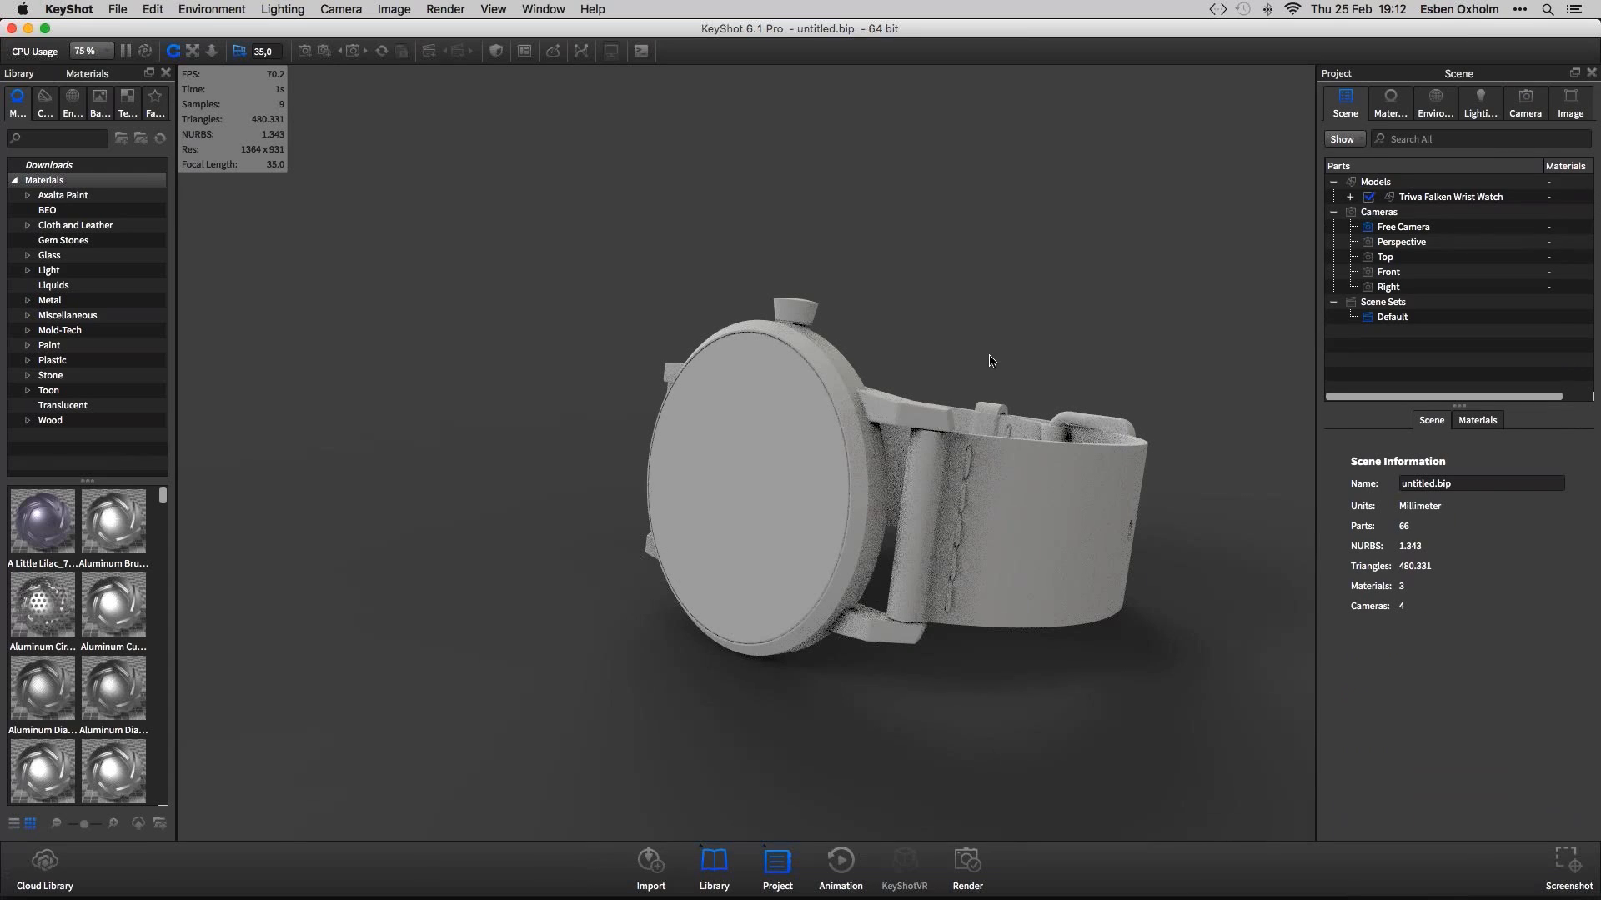
left_click(946, 421)
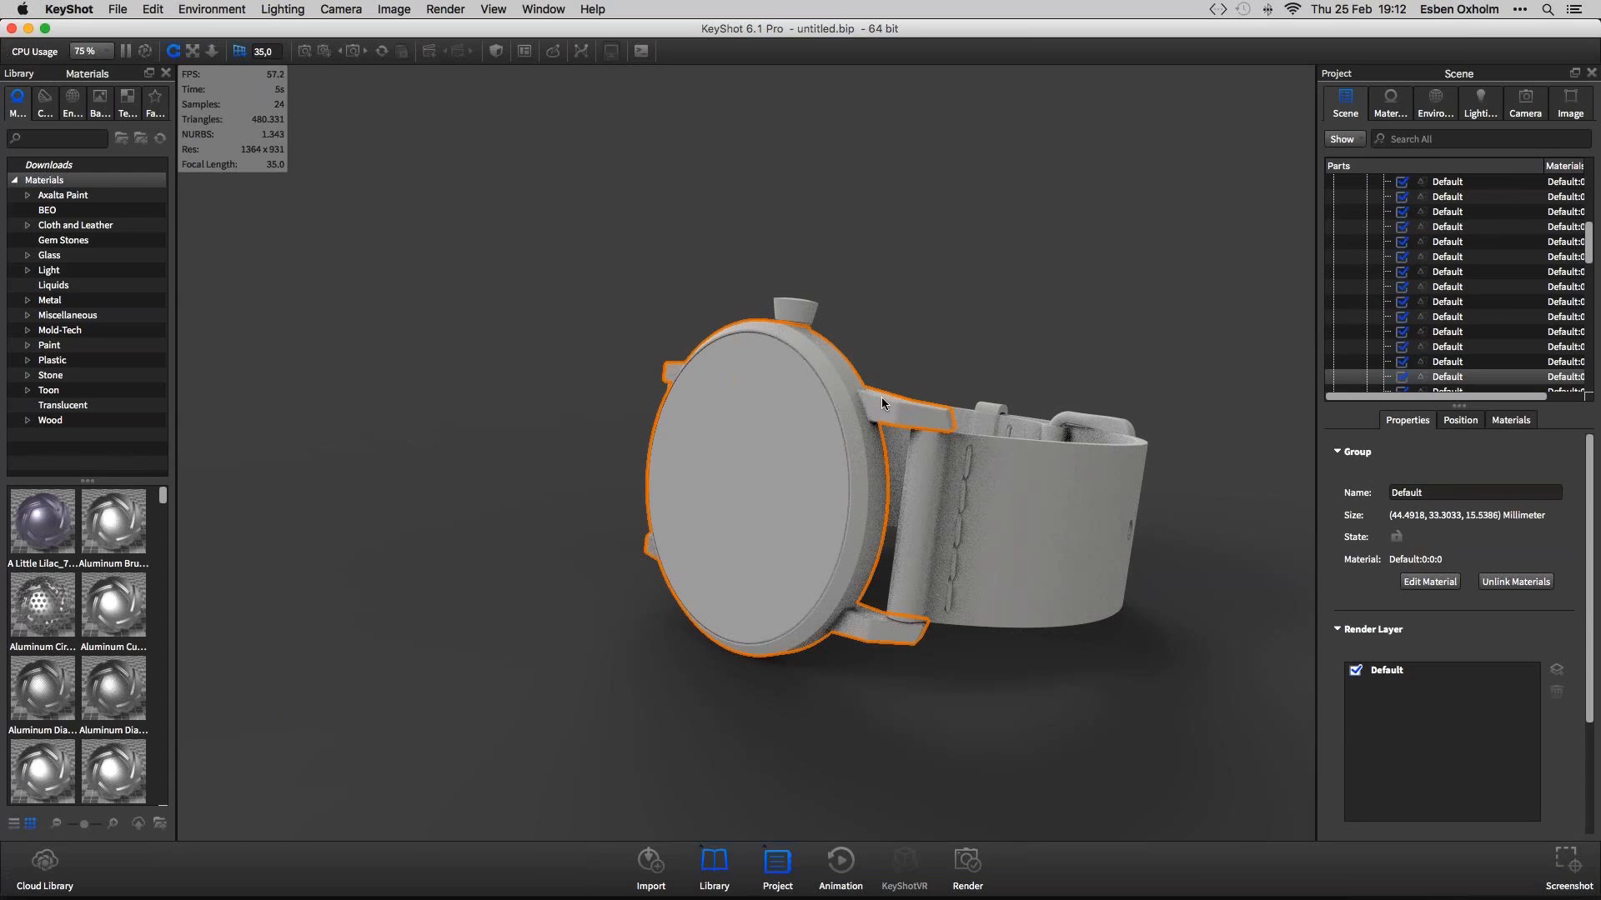
left_click(959, 413)
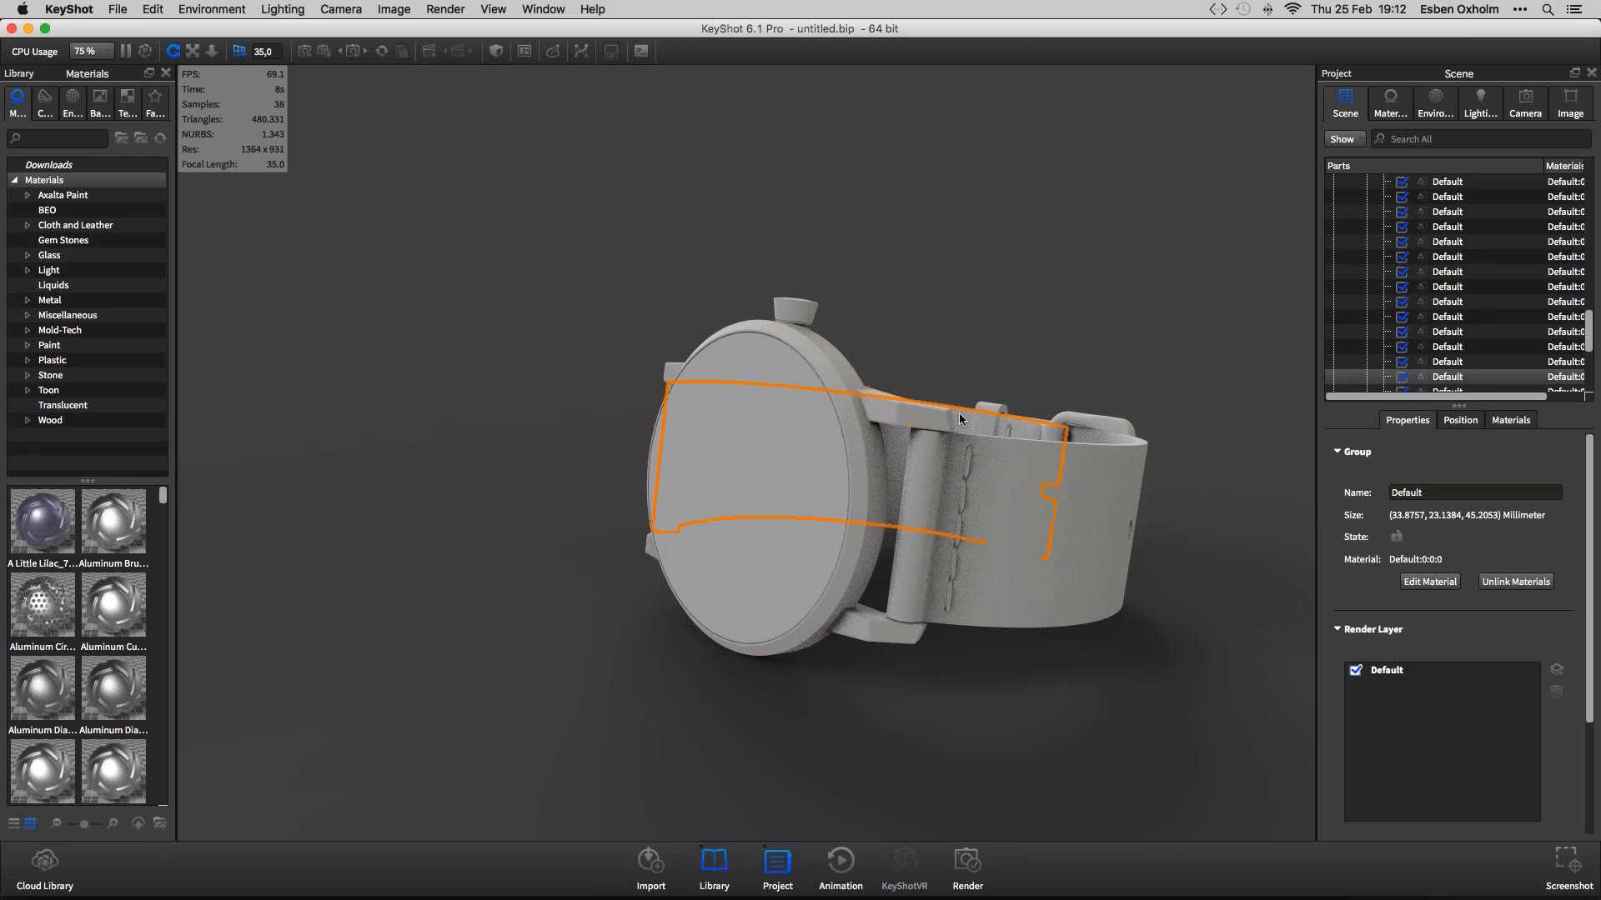
left_click(953, 363)
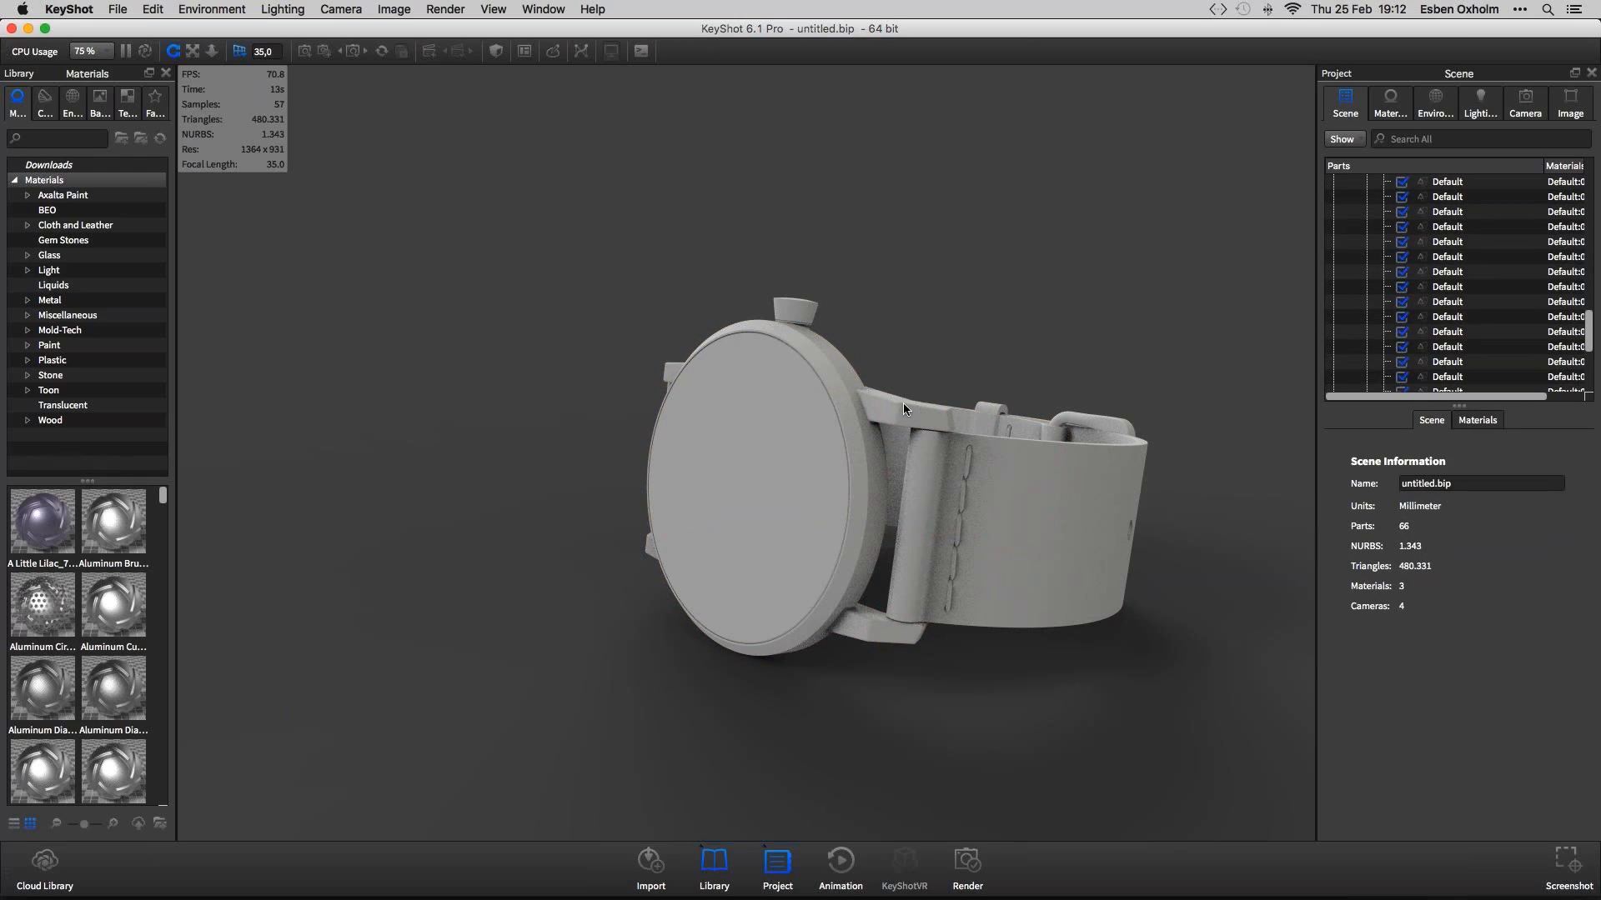
left_click_drag(931, 317, 987, 366)
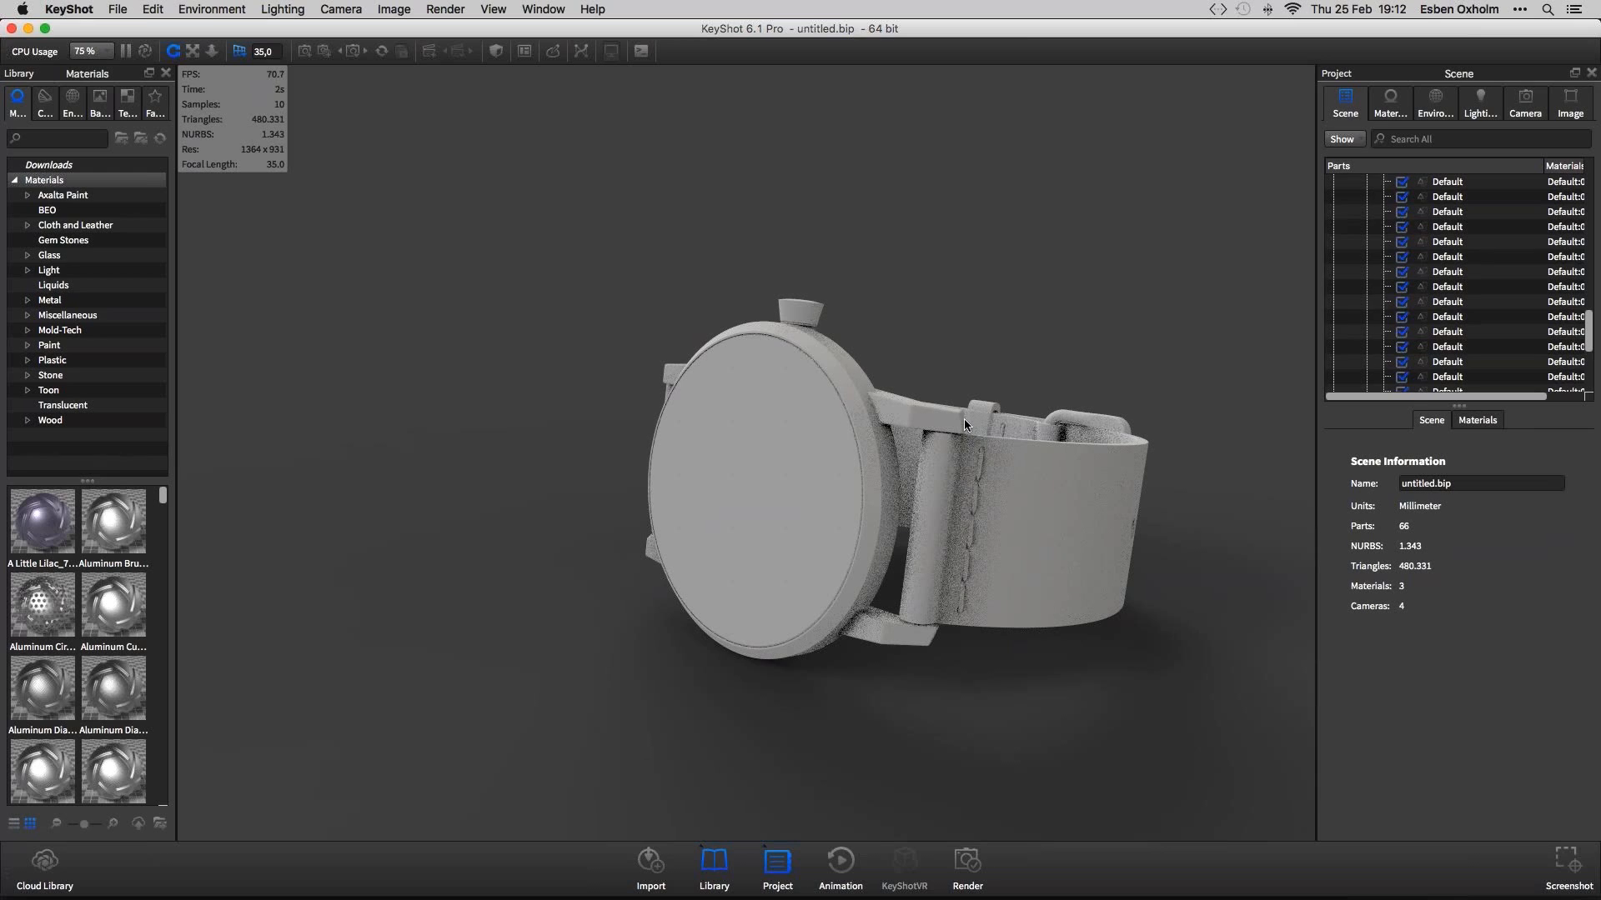
mouse_move(966, 379)
left_mouse_down()
mouse_move(979, 379)
mouse_move(931, 359)
mouse_move(943, 386)
left_mouse_up()
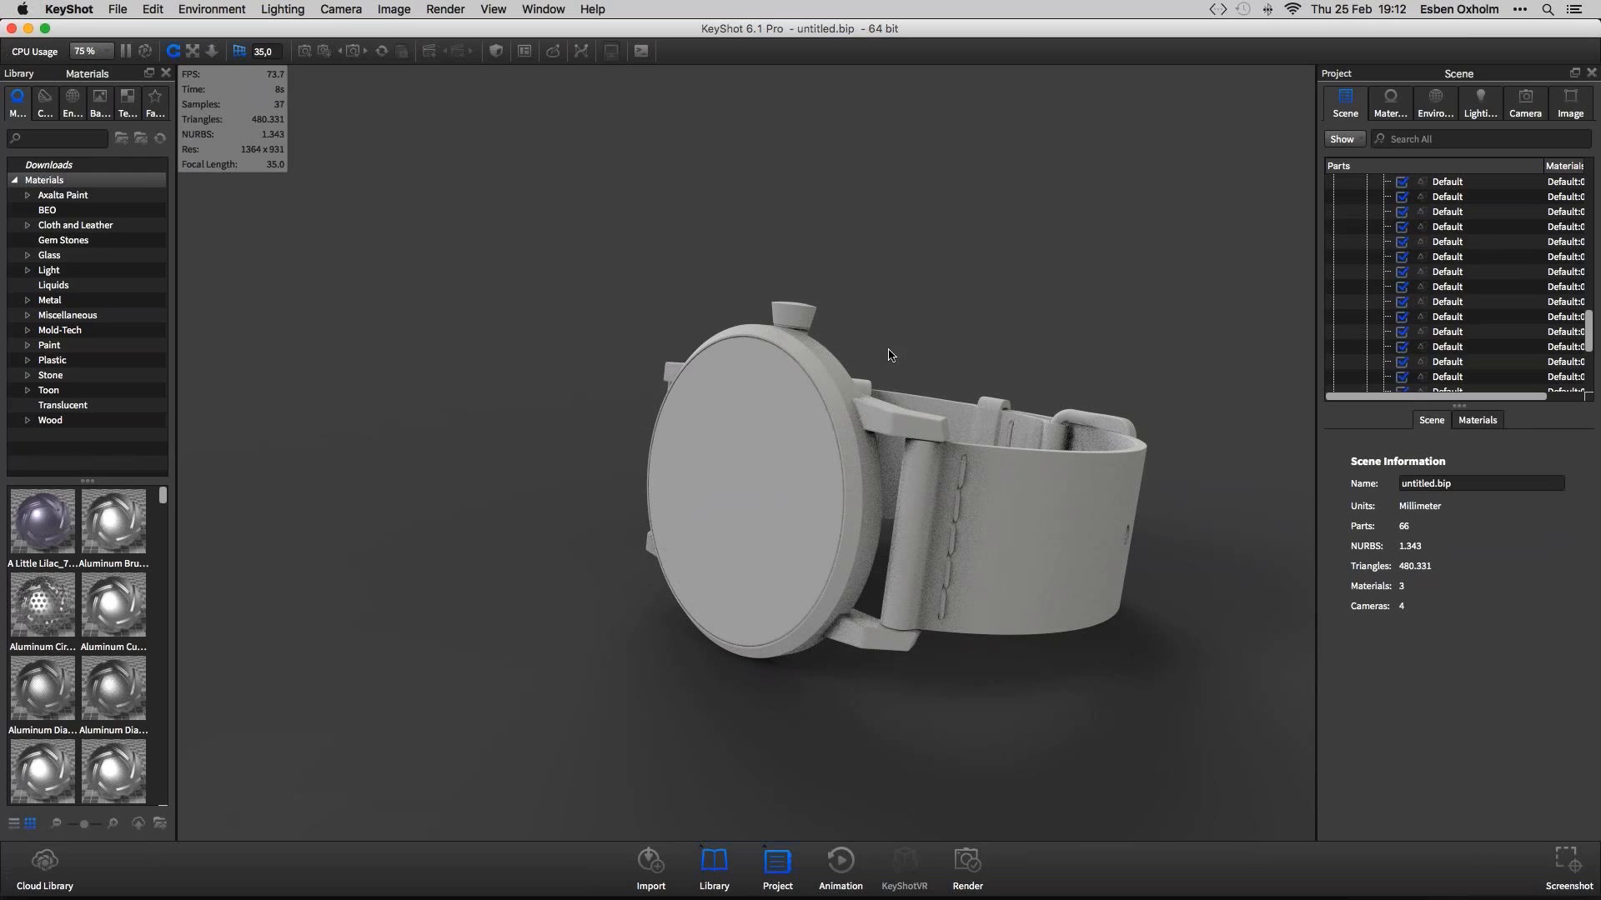
Try camera perspective focal lengths of 120, 58, 26 and 17, and view the watch from slightly above at 17
left_click(239, 51)
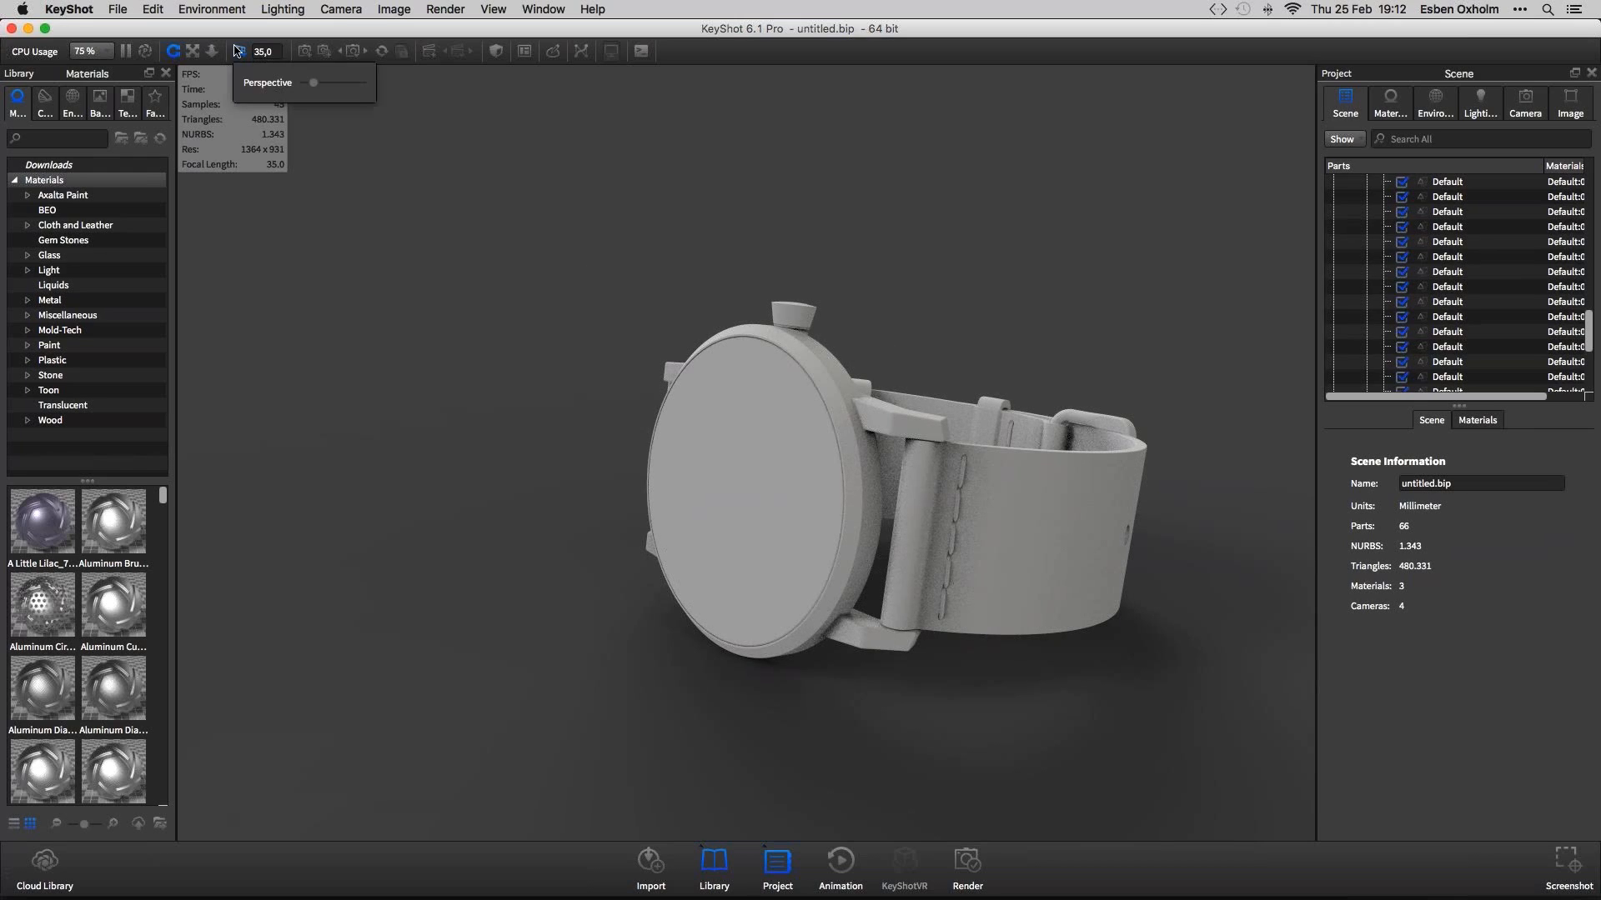
left_click(338, 84)
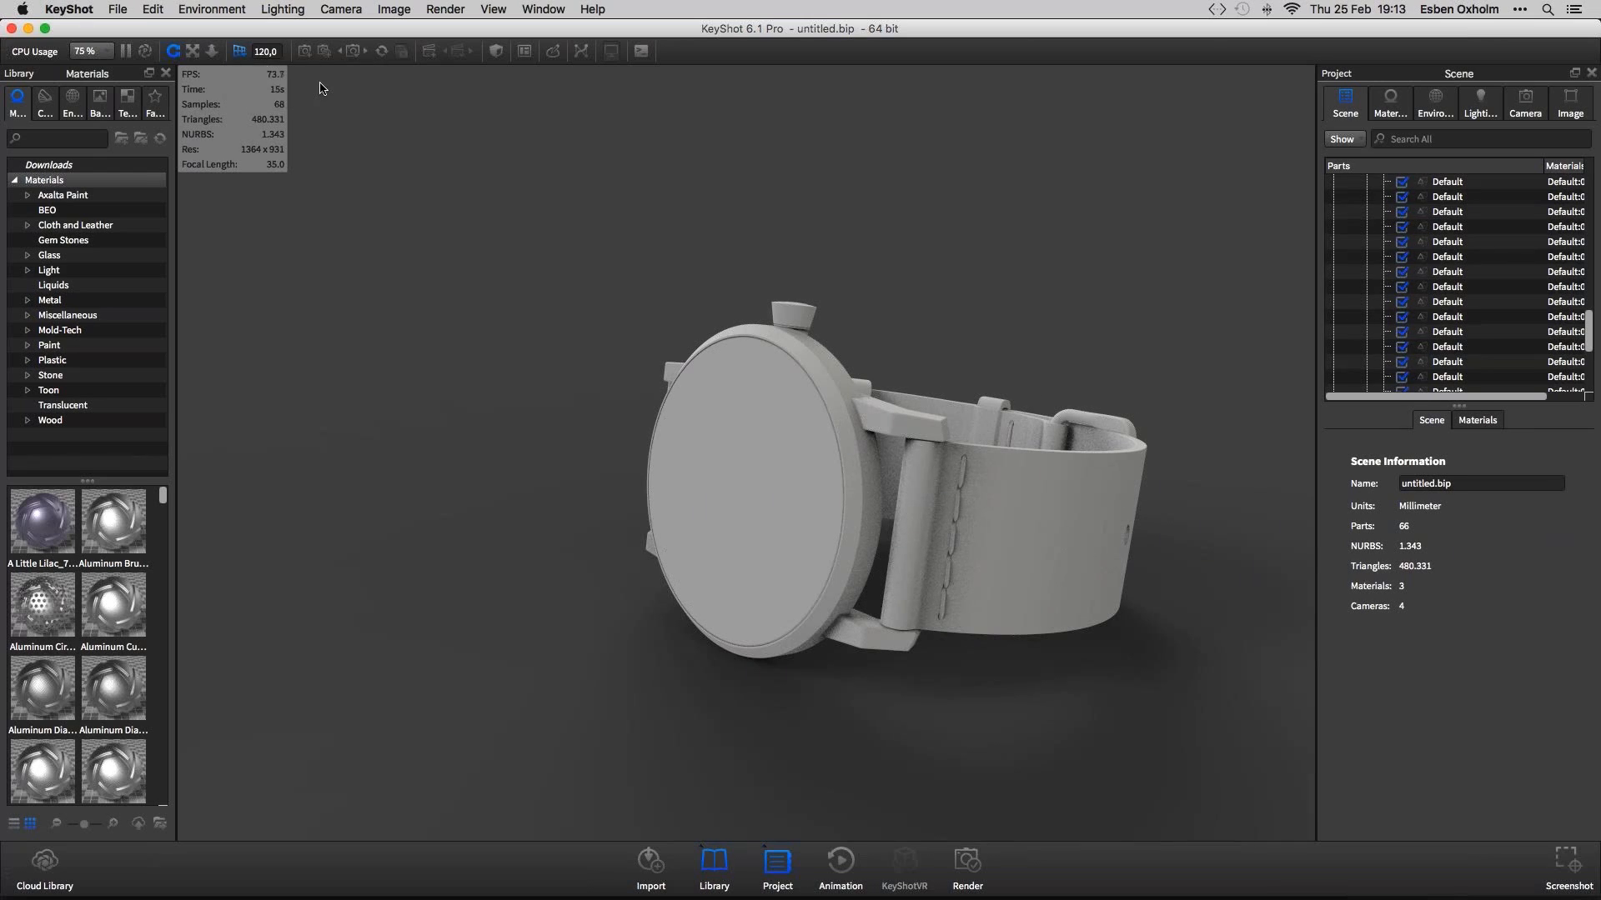
left_click(265, 52)
left_click_drag(334, 85, 320, 86)
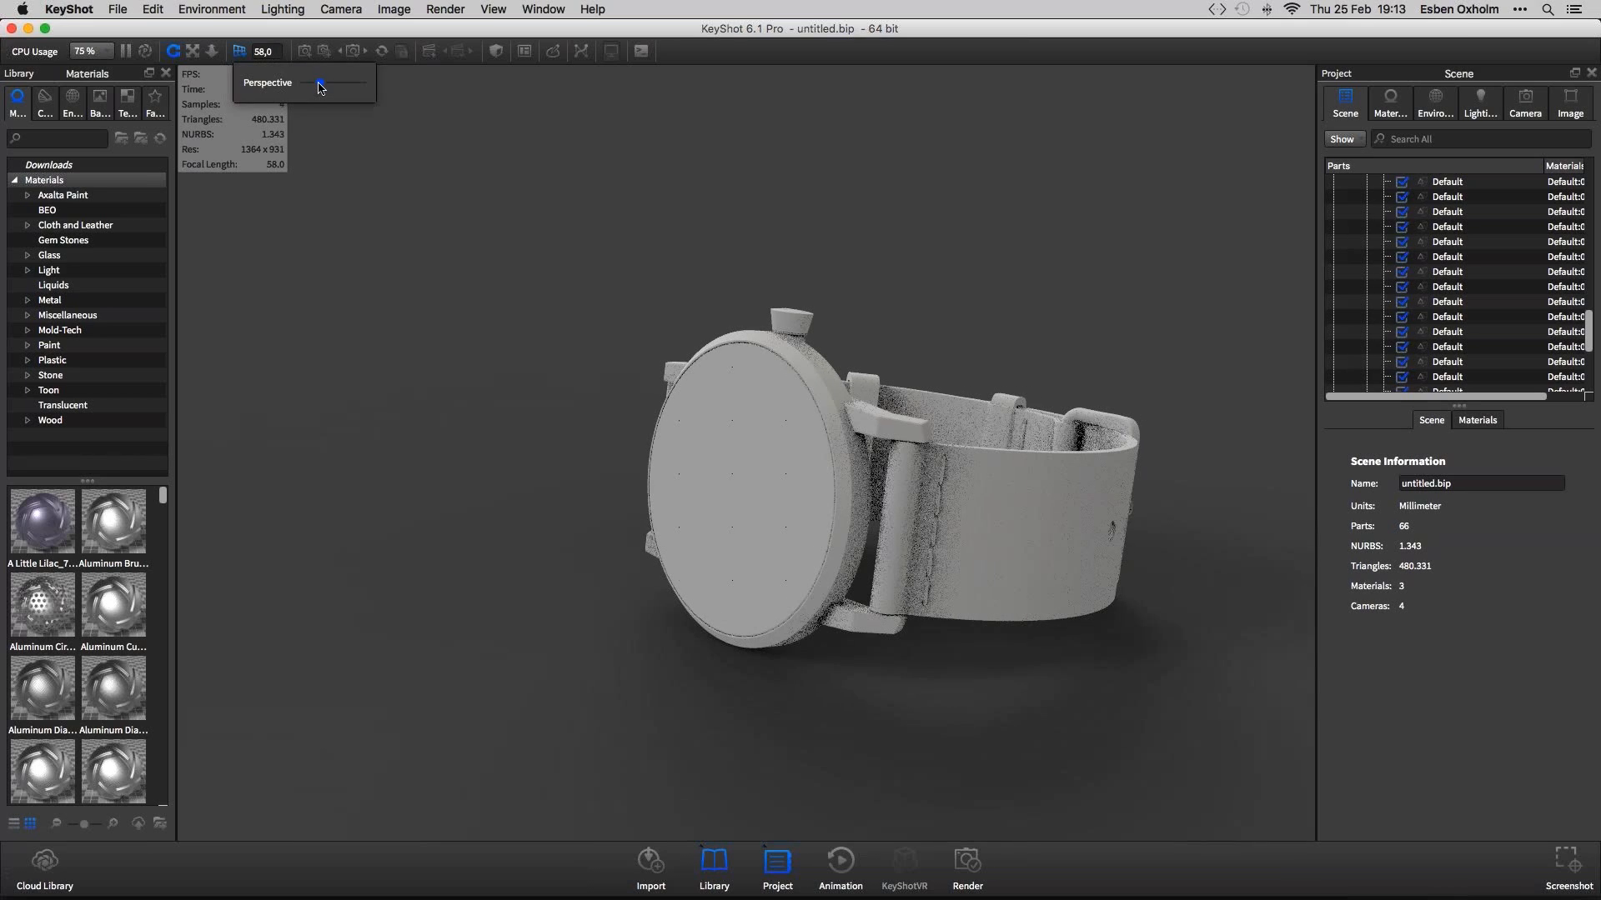
left_click_drag(320, 86, 310, 86)
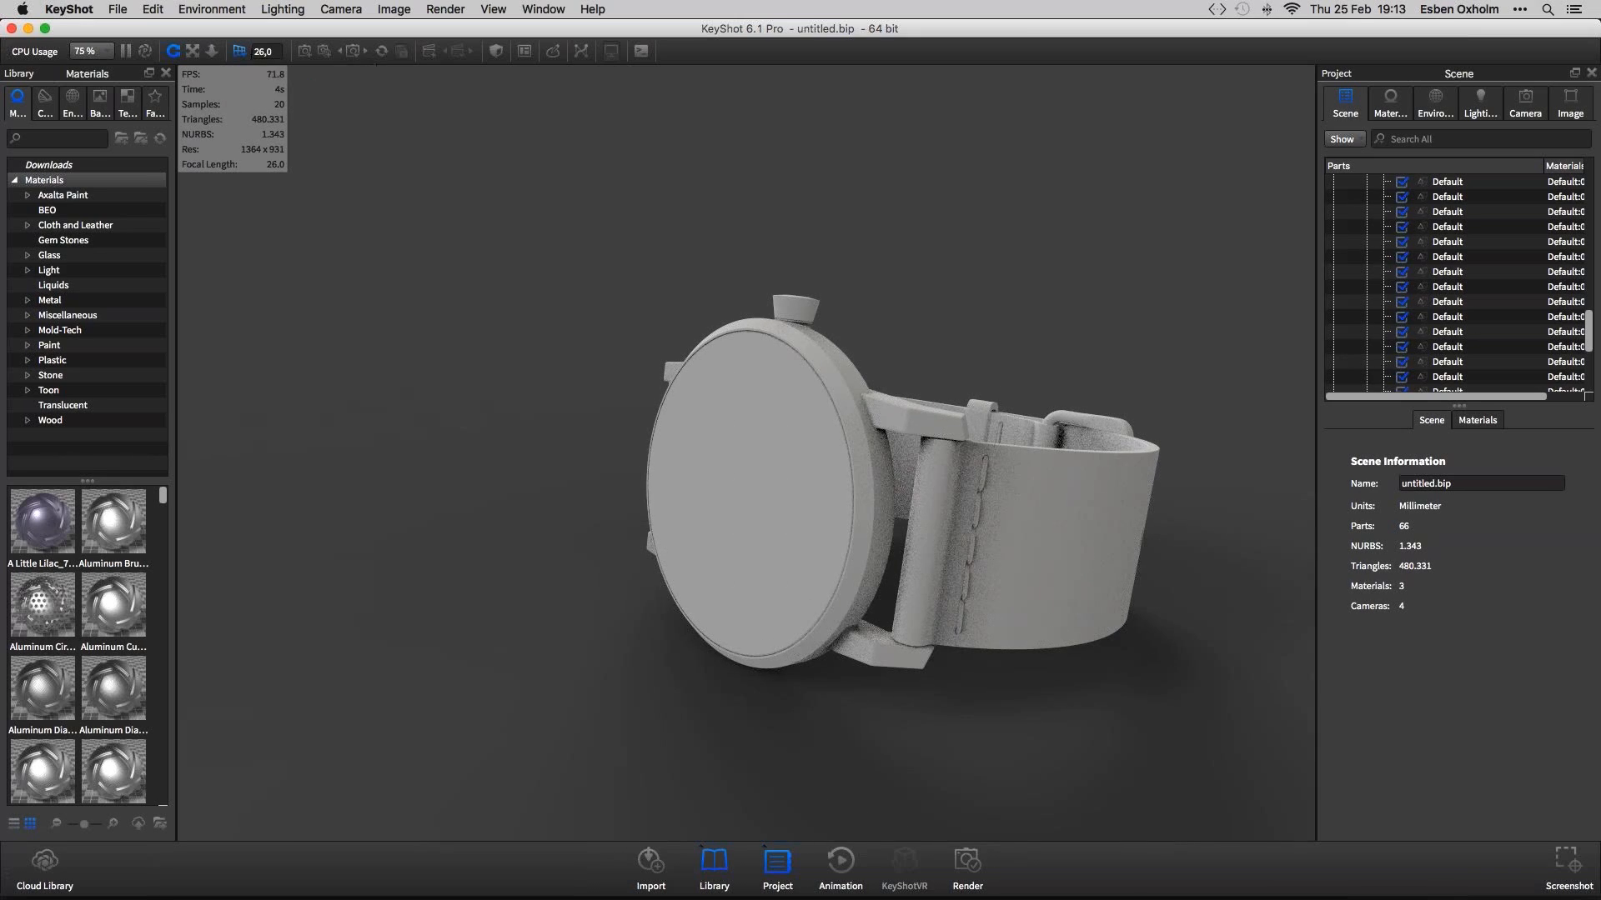
mouse_move(310, 87)
left_click_drag(310, 86, 307, 86)
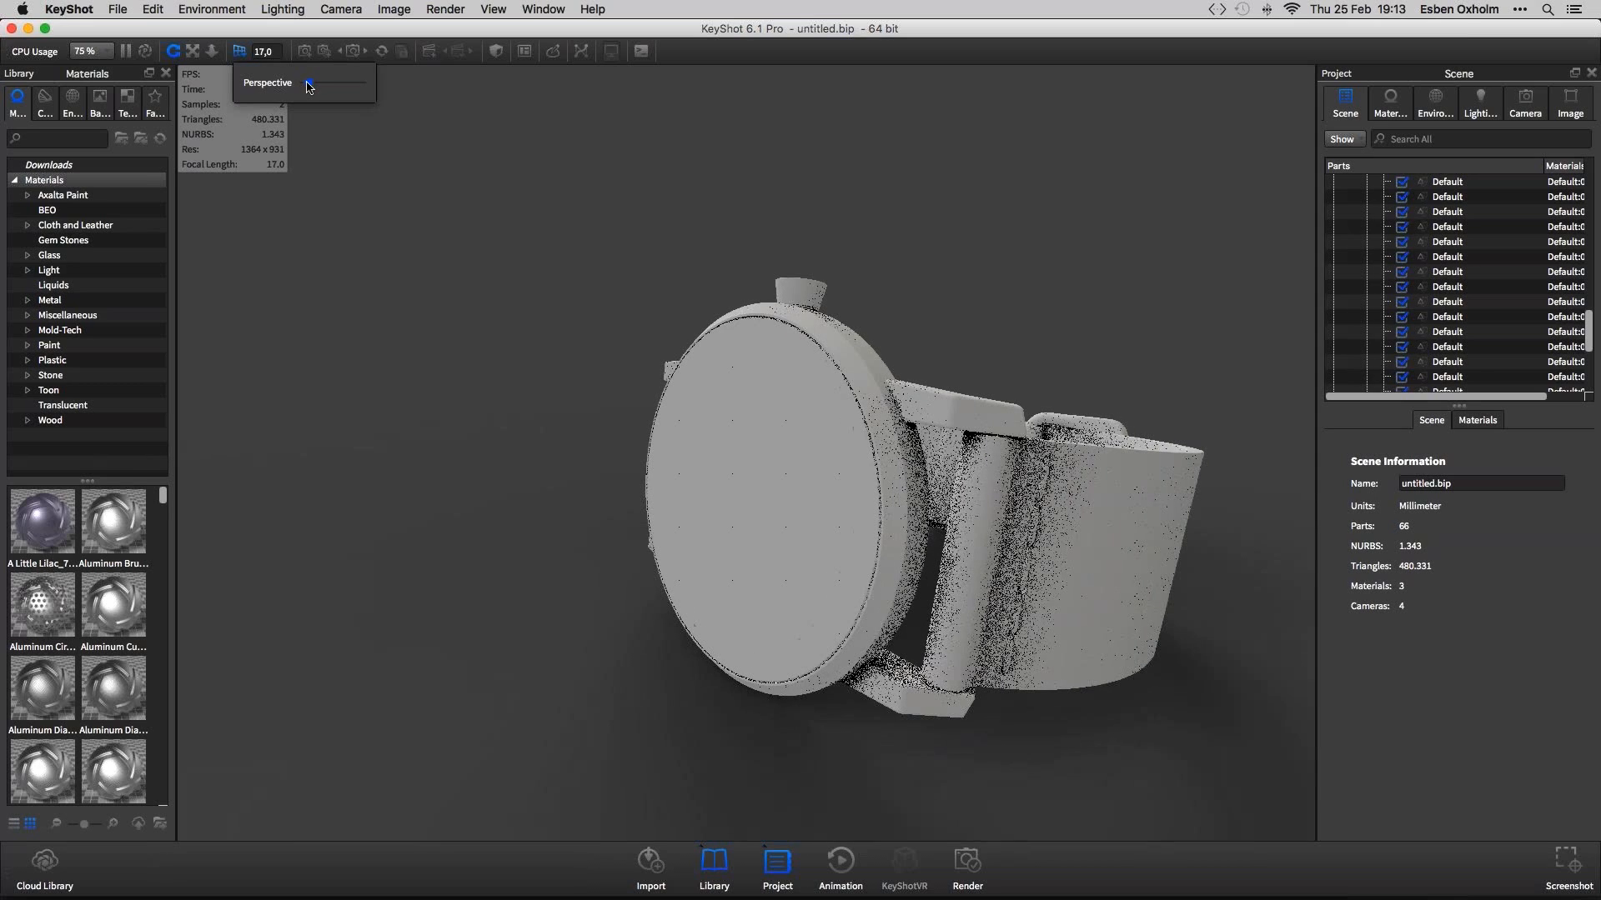
left_click(241, 55)
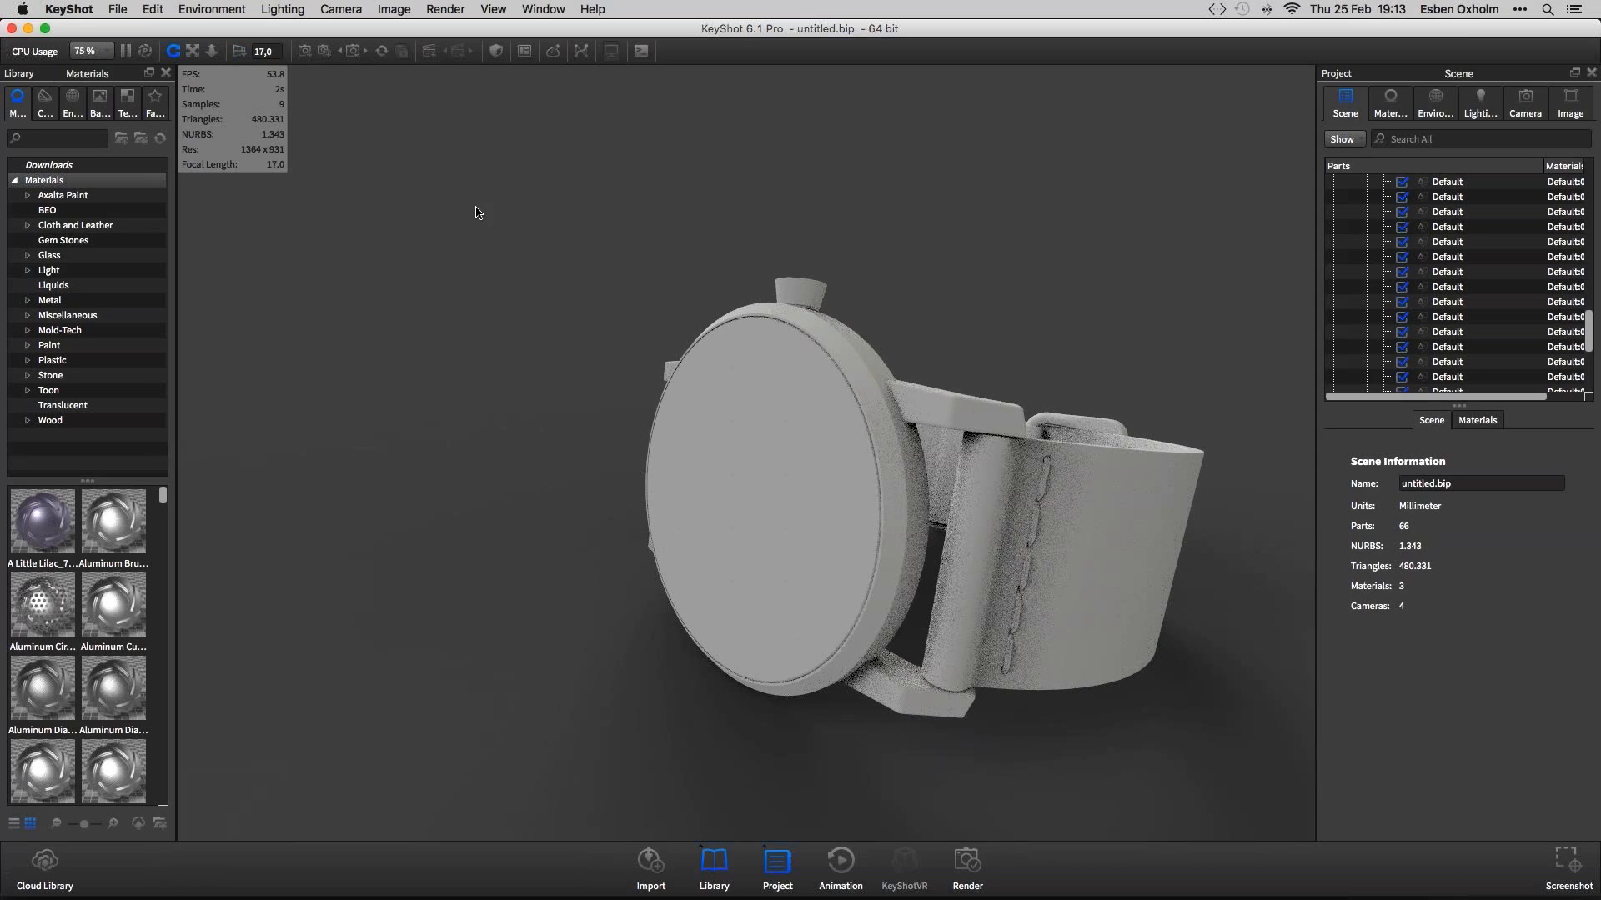
left_click_drag(476, 206, 561, 239)
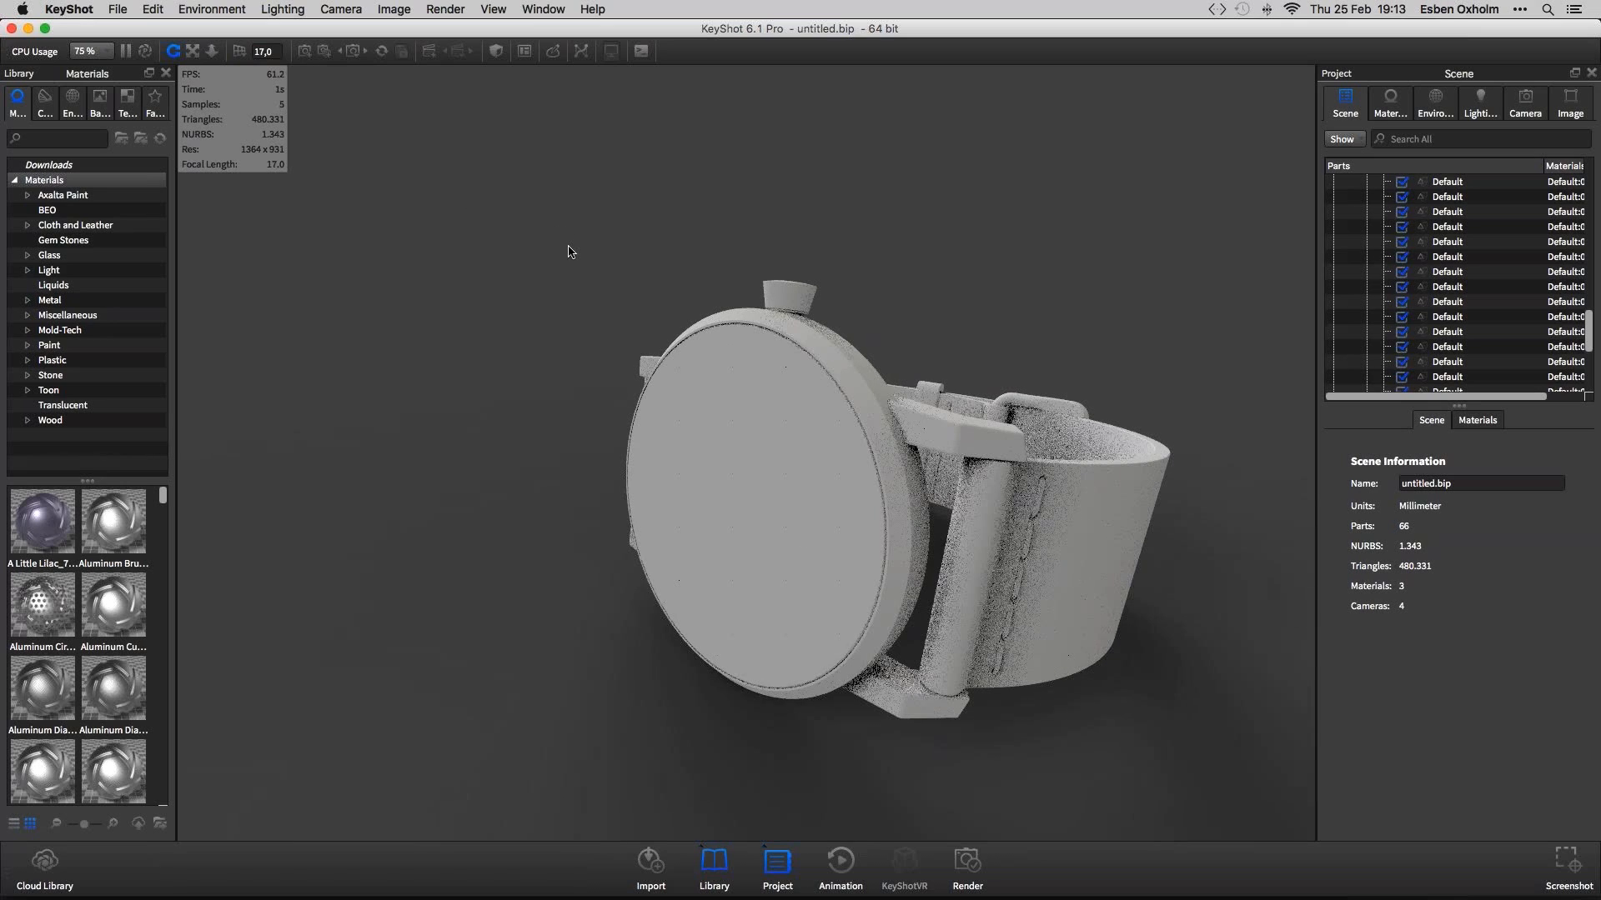
left_click_drag(570, 248, 573, 252)
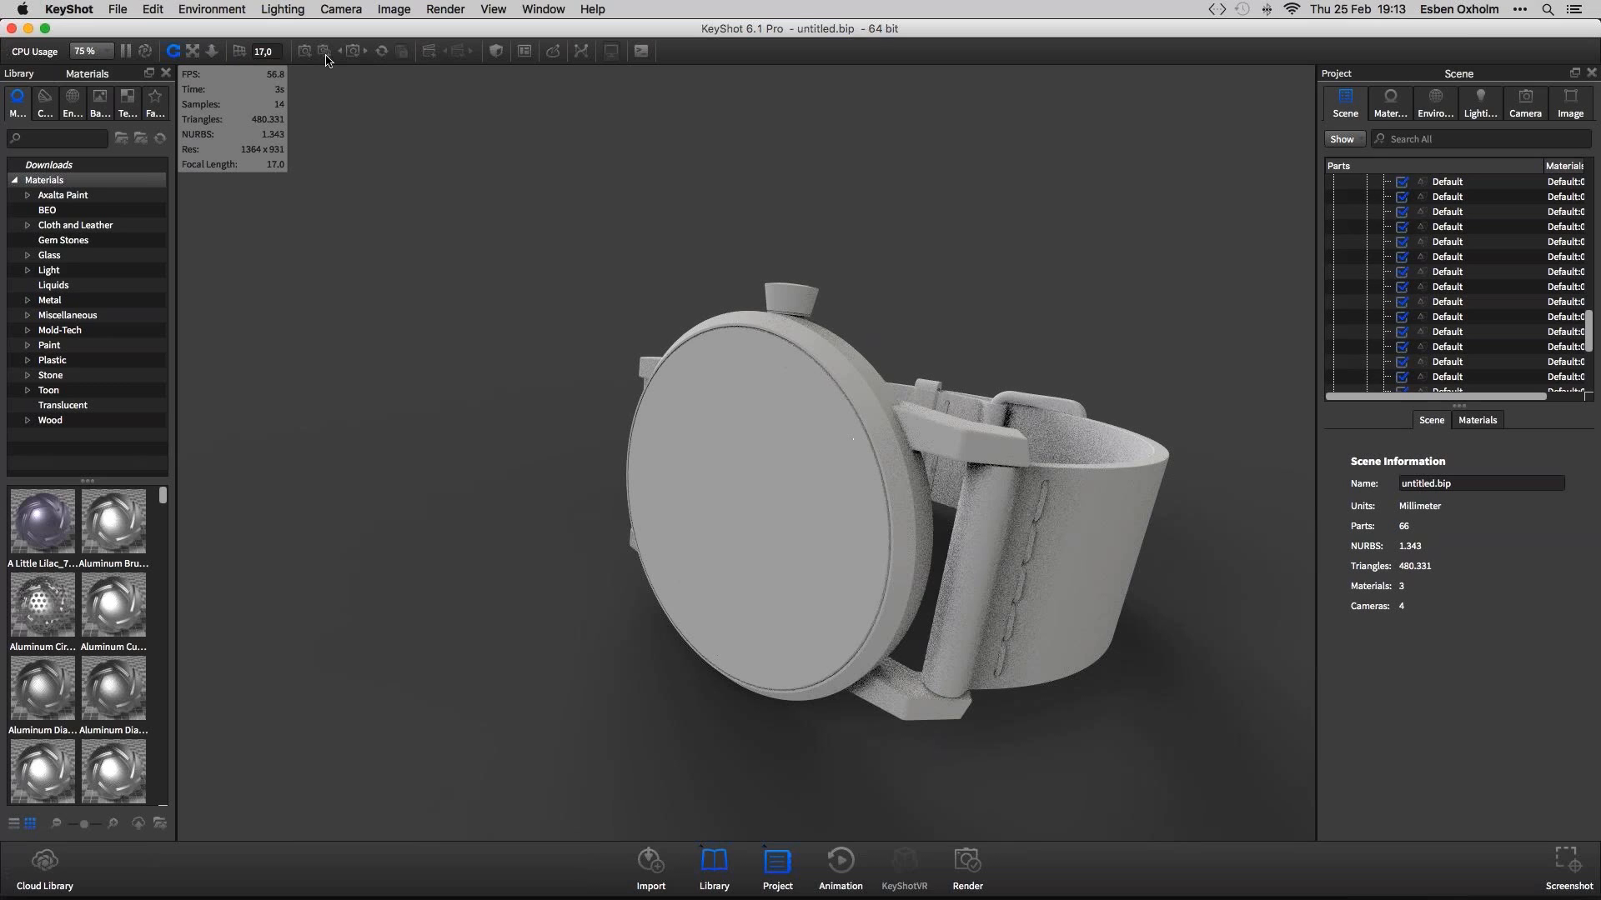
mouse_move(590, 267)
left_mouse_down()
mouse_move(434, 313)
mouse_move(329, 250)
mouse_move(589, 272)
left_mouse_up()
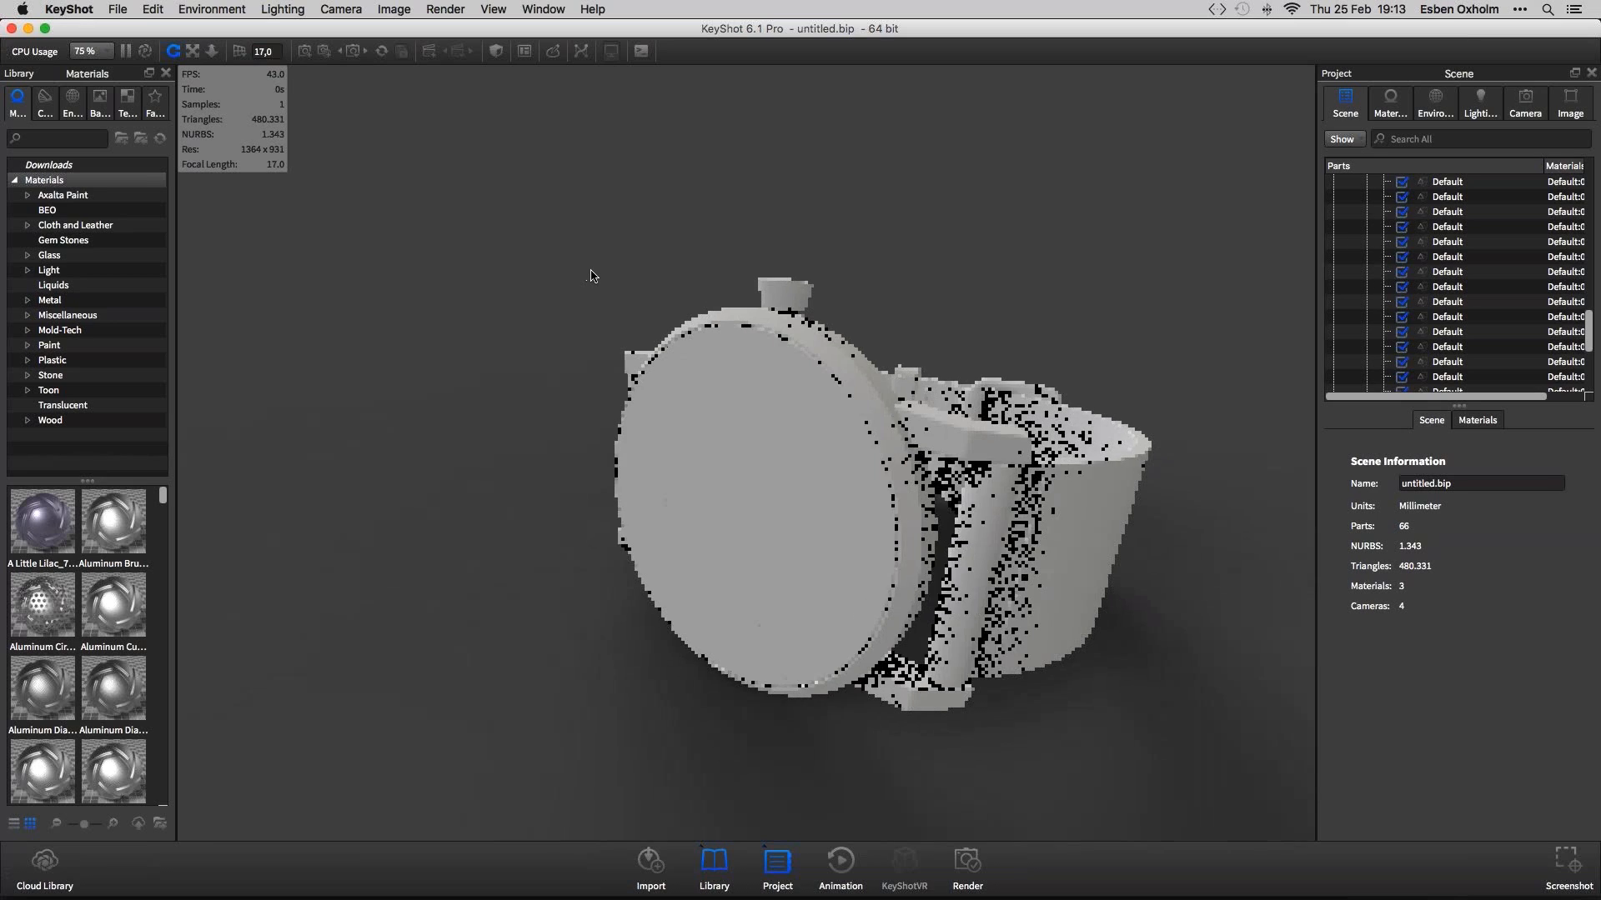
Try a focal length of 144, settle on 85 for the camera and frame the watch more closely from a lower angle
left_click(240, 51)
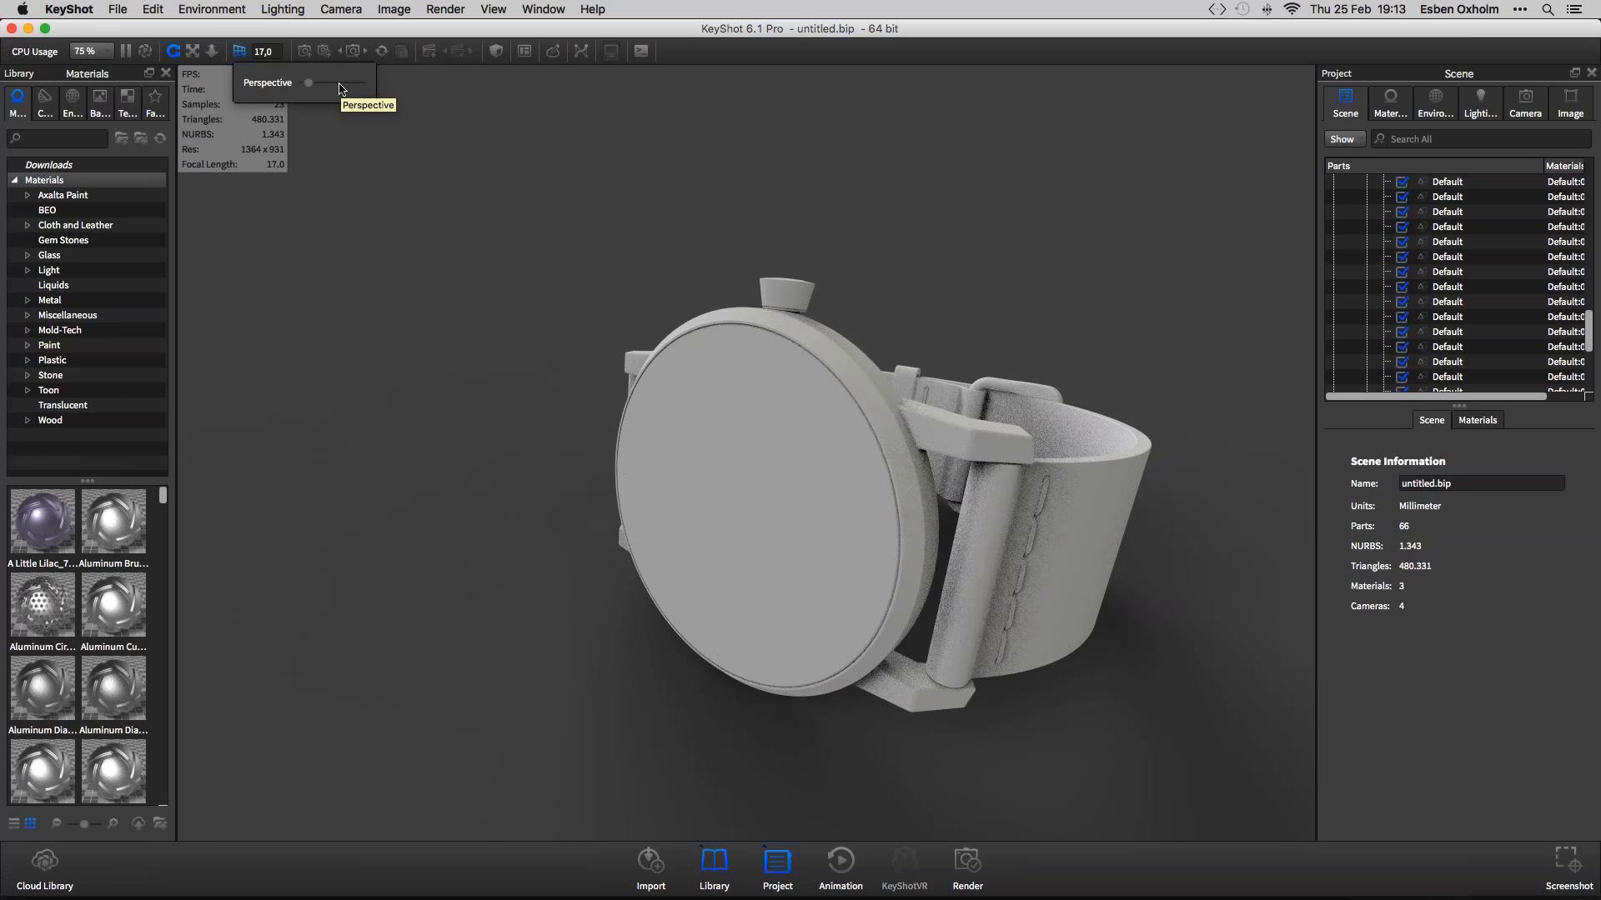
left_click(344, 84)
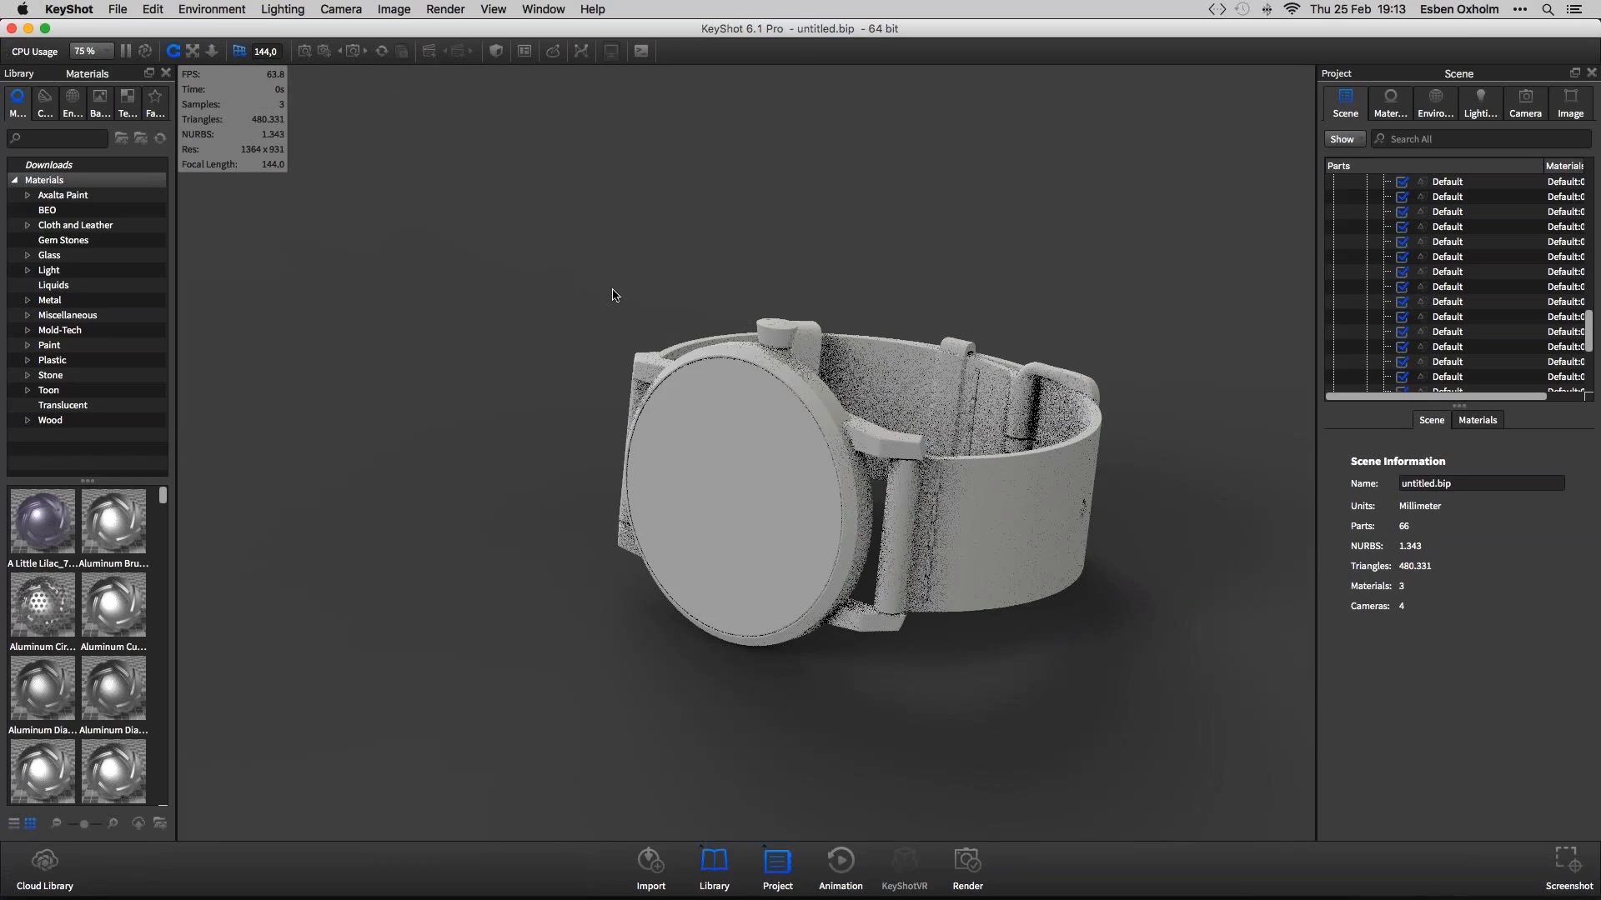
left_click(288, 51)
left_click_drag(341, 85, 326, 90)
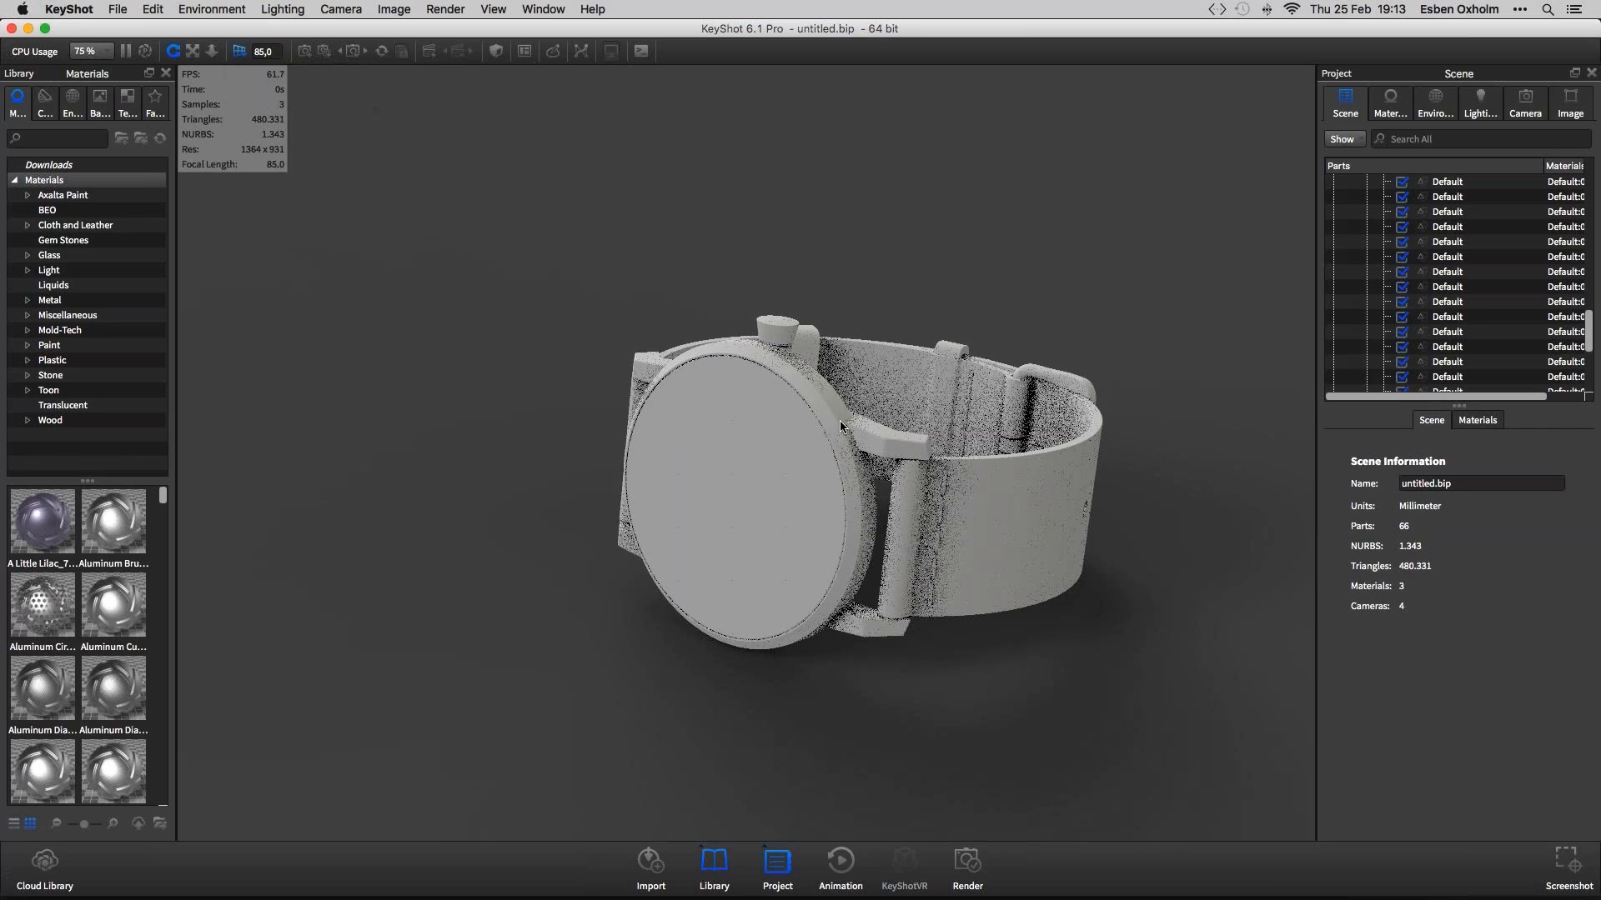
left_click_drag(964, 273, 937, 257)
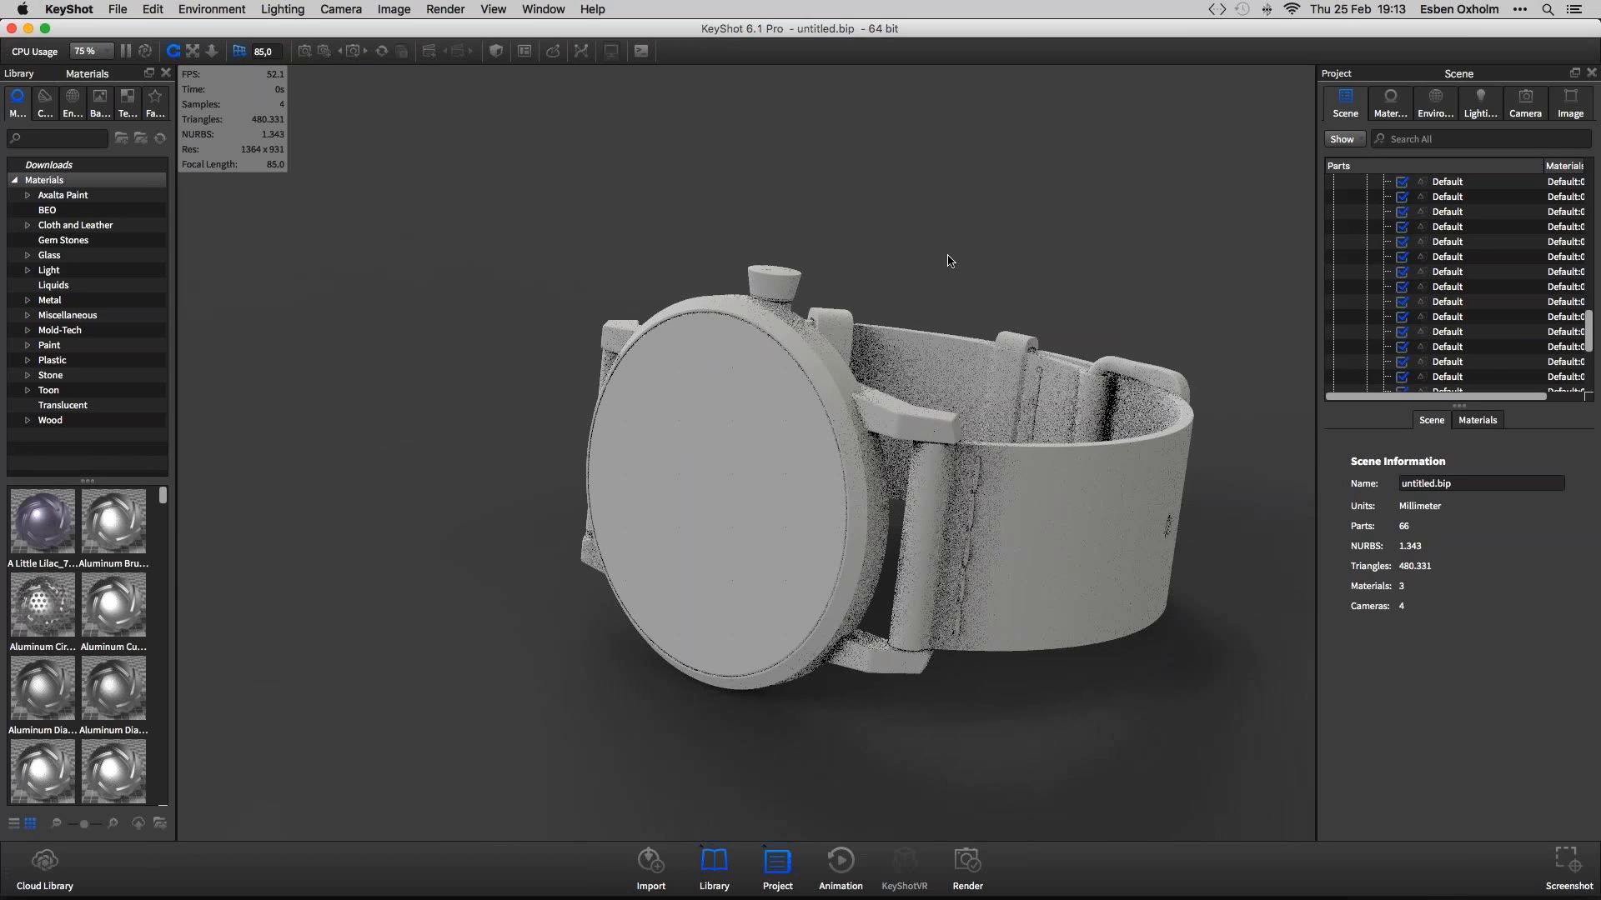
Compare a focal length of 188 and return the camera to 85, turning the view slightly around the watch
left_click(239, 50)
left_click_drag(327, 90, 358, 89)
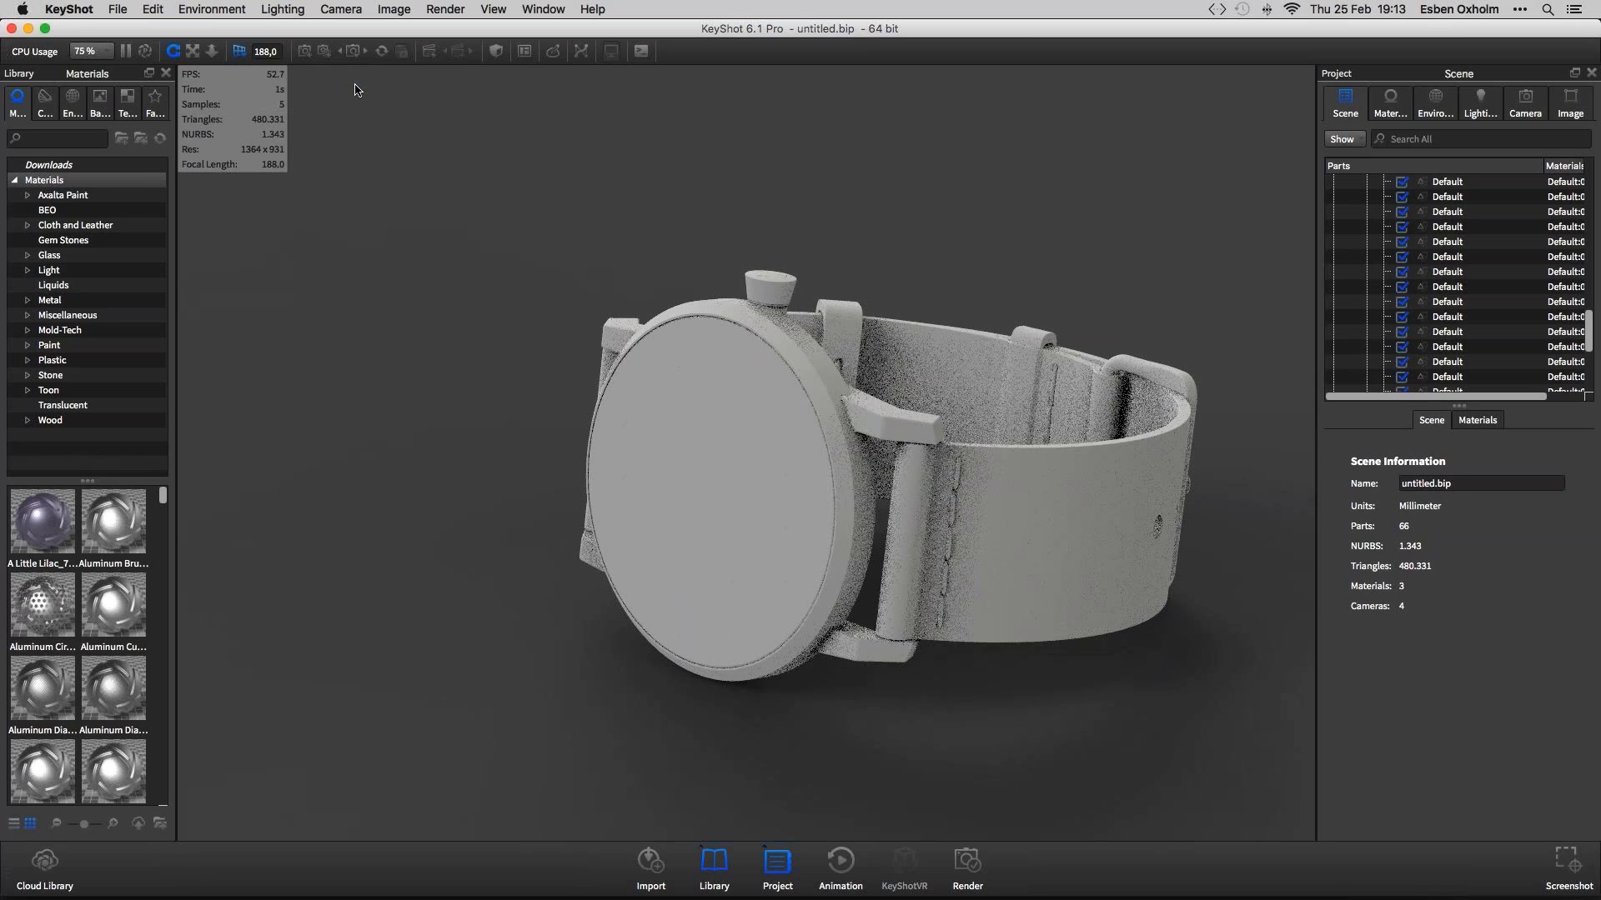
left_click(241, 51)
left_click_drag(357, 83, 330, 91)
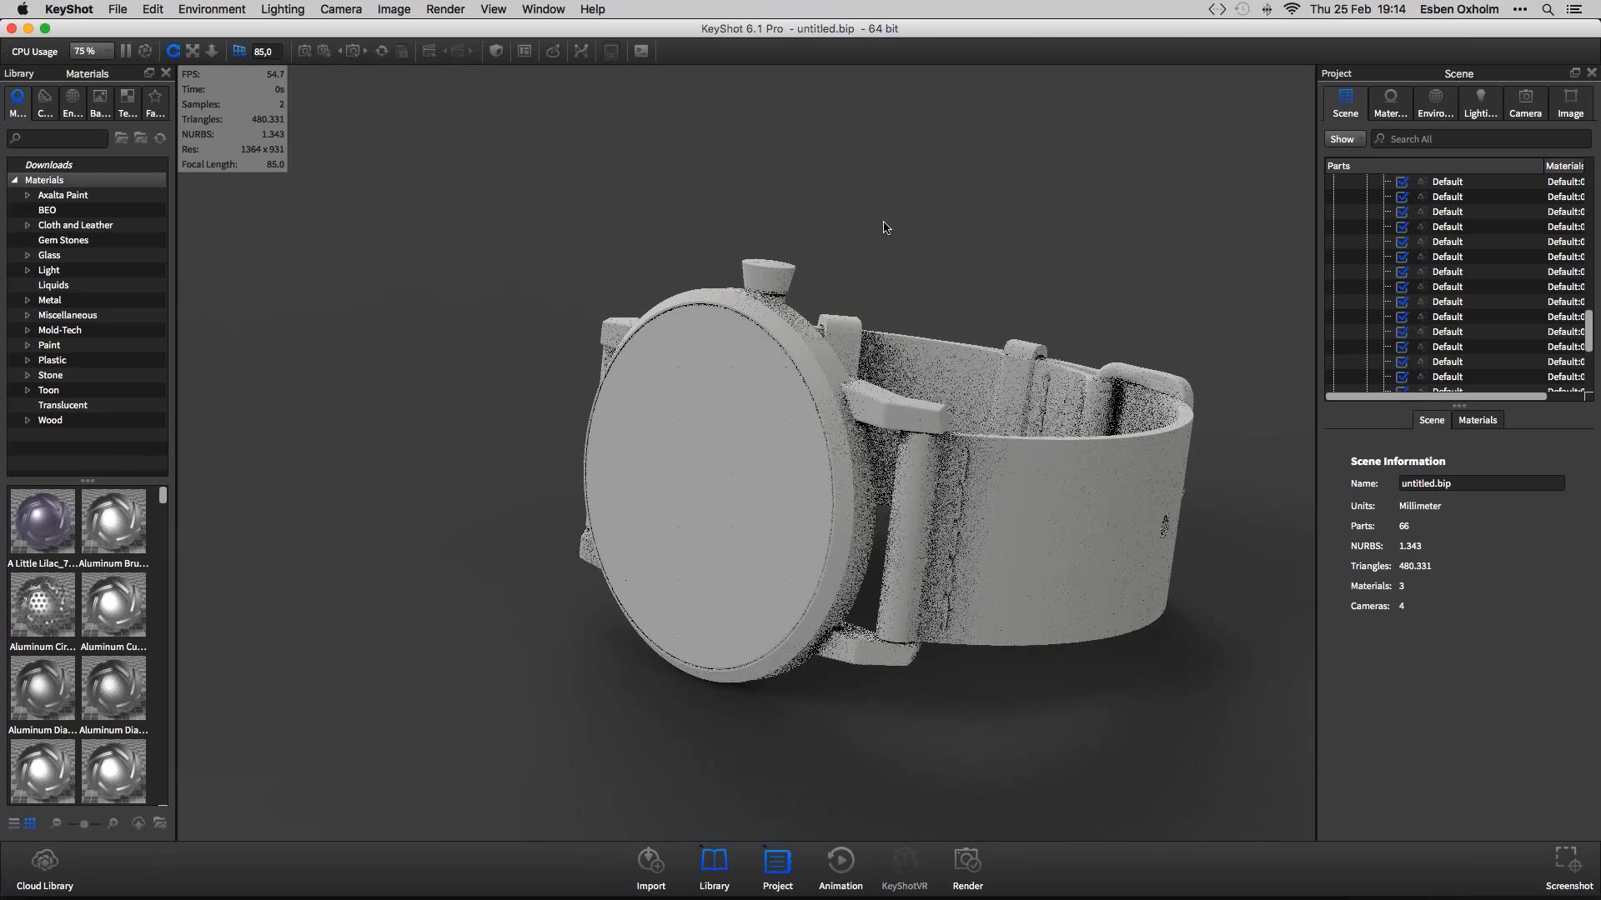
mouse_move(885, 226)
left_mouse_down()
mouse_move(861, 225)
mouse_move(906, 225)
left_mouse_up()
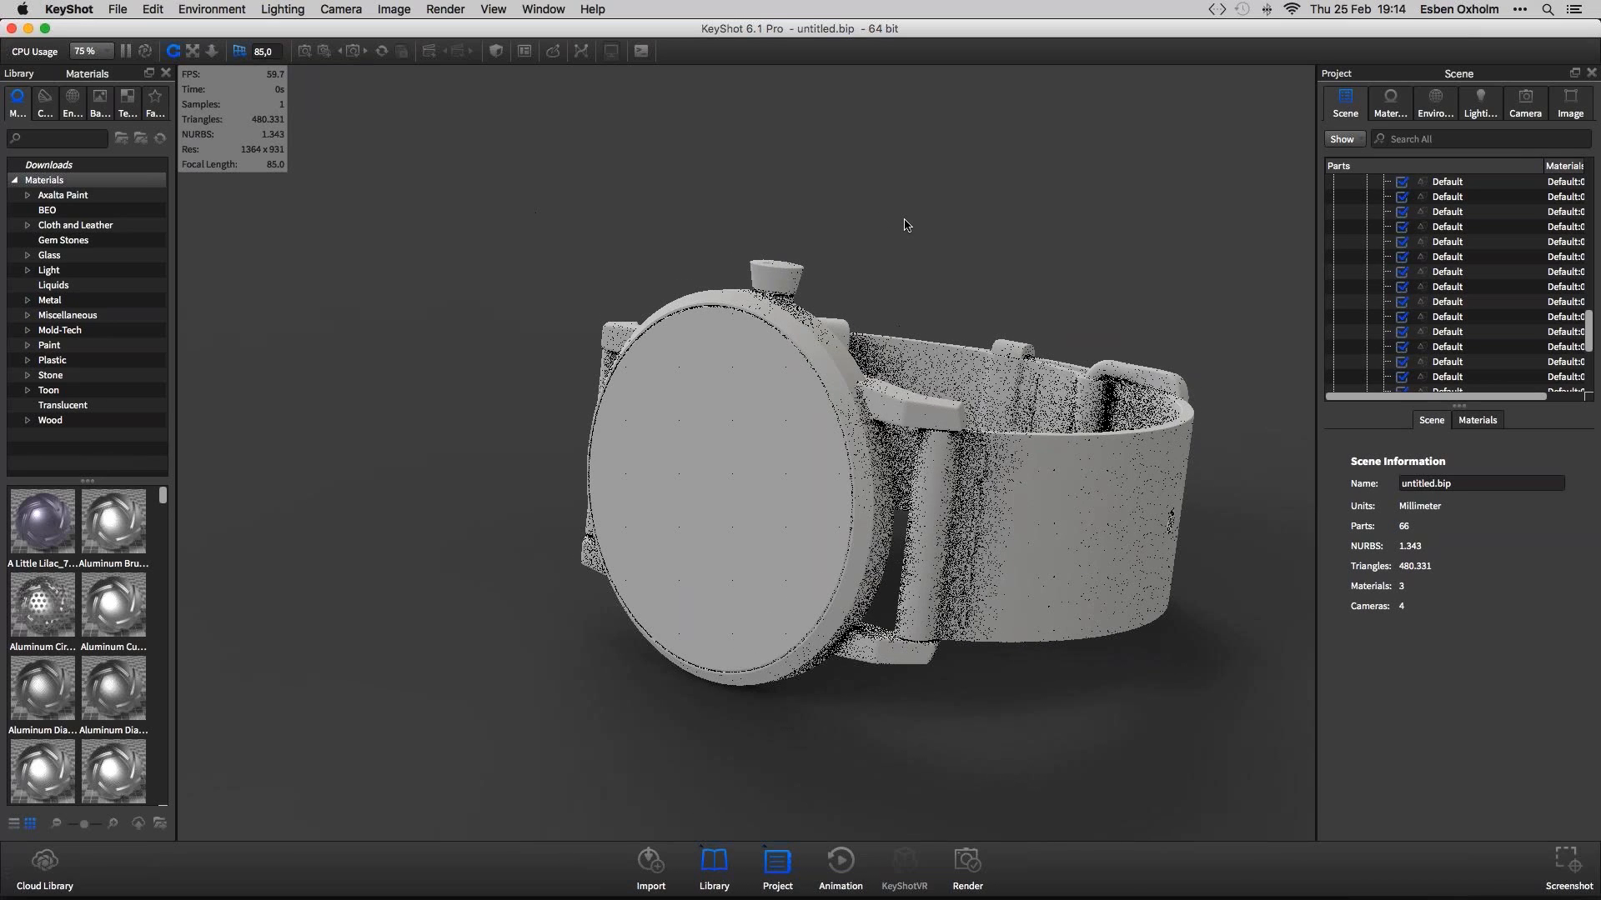
Set the diffuse colour of the watch's shared Default:0:0:0 material to black (RGB 0, 0, 0)
double_click(992, 384)
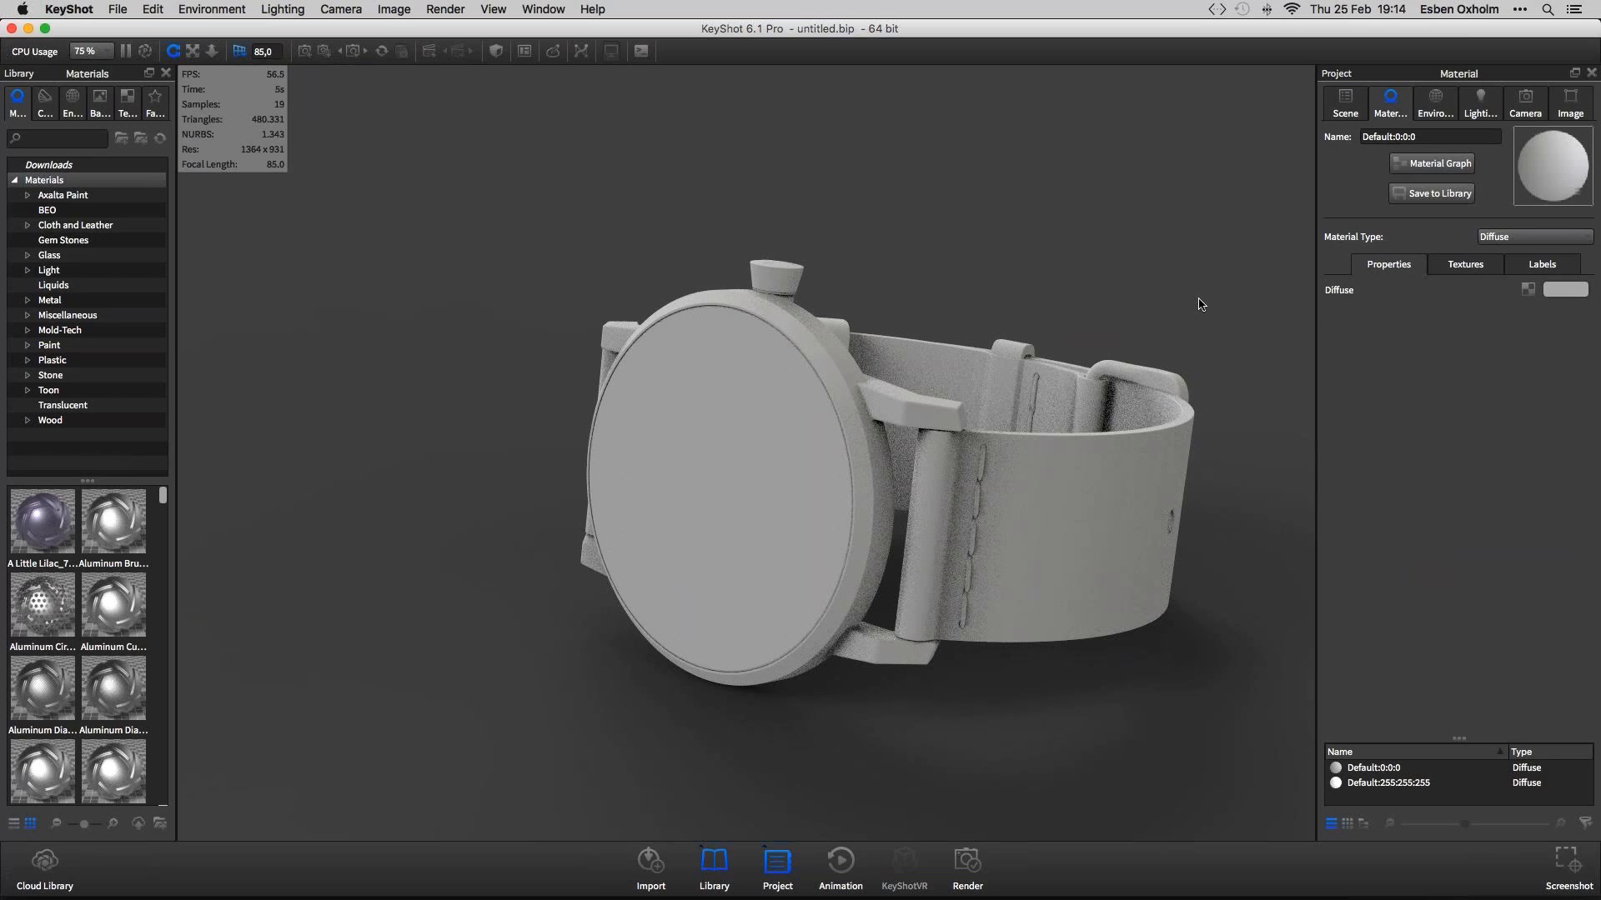
left_click(1573, 291)
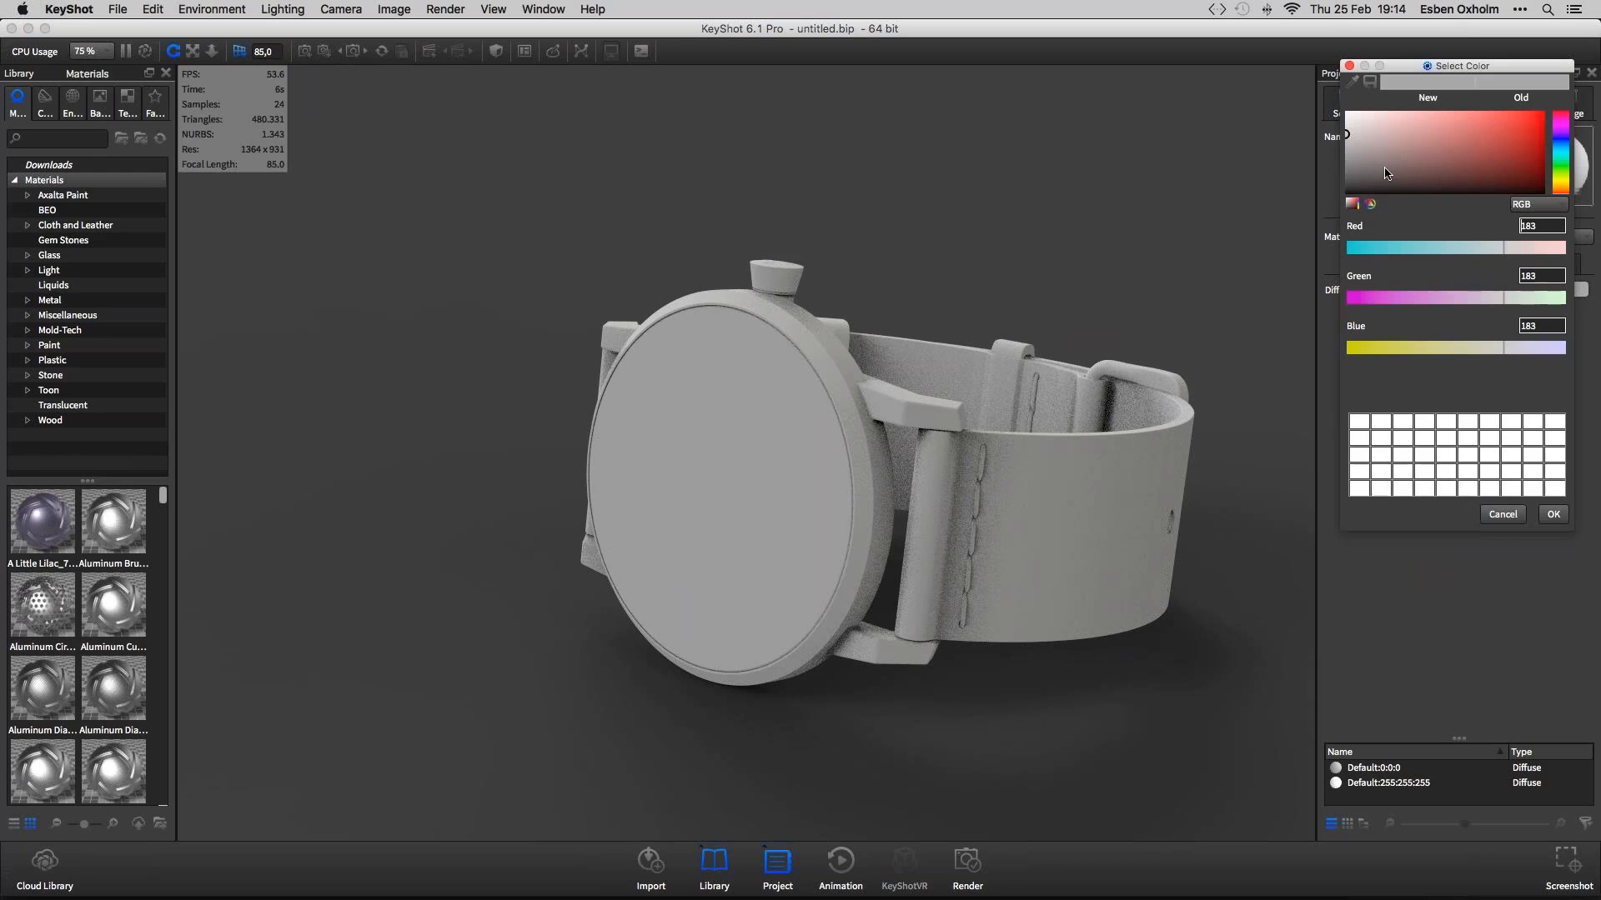
left_click_drag(1388, 173, 1342, 196)
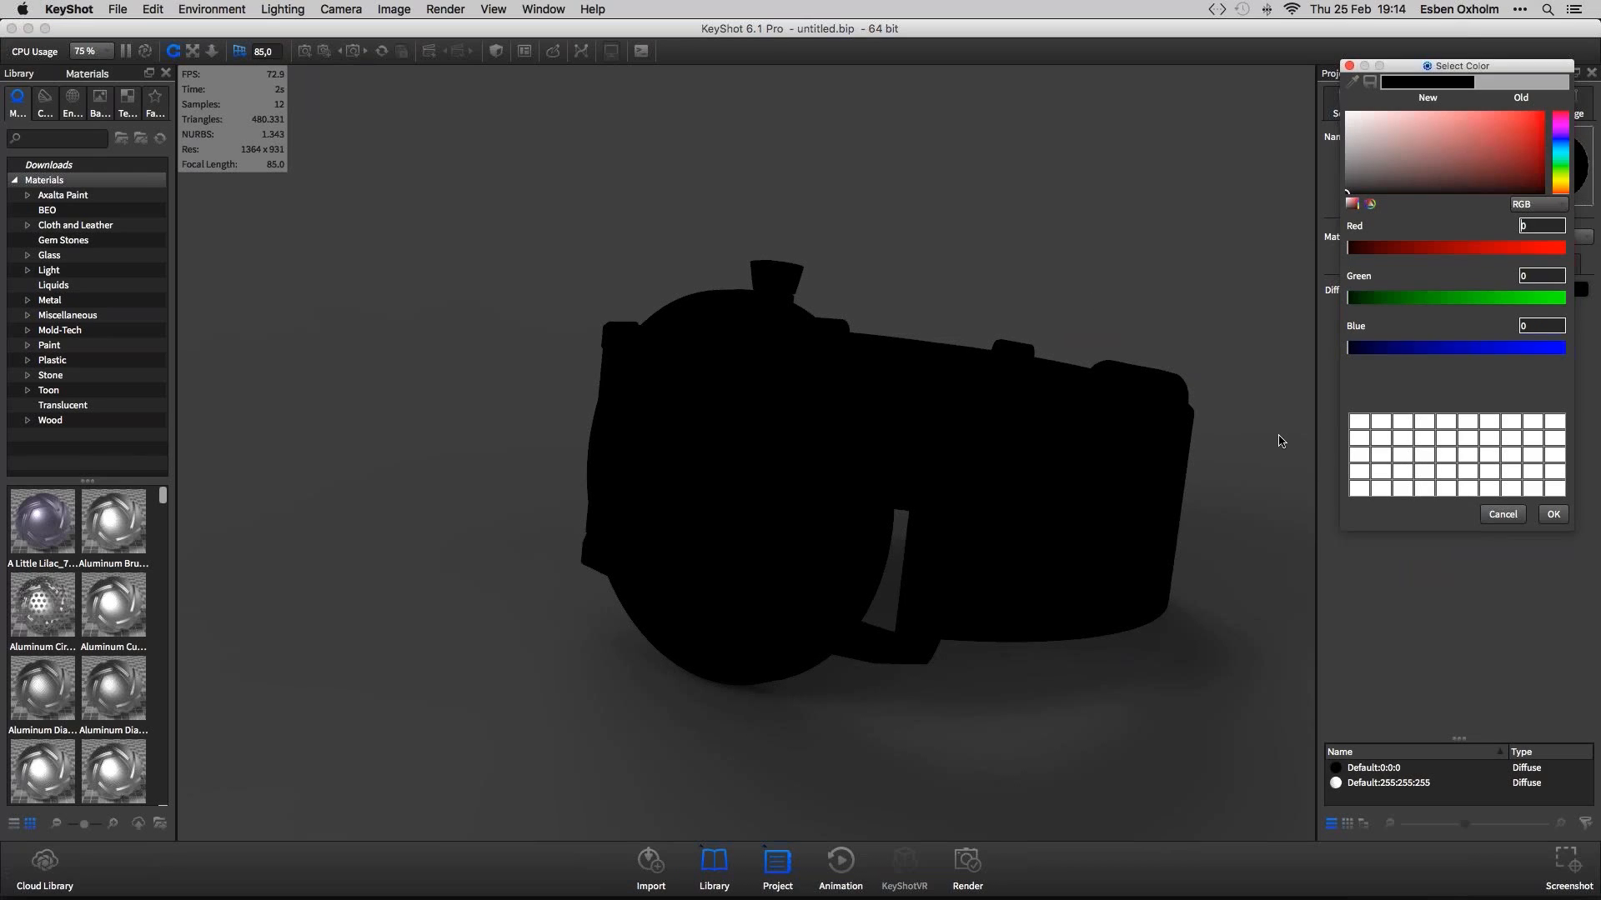
left_click(1553, 514)
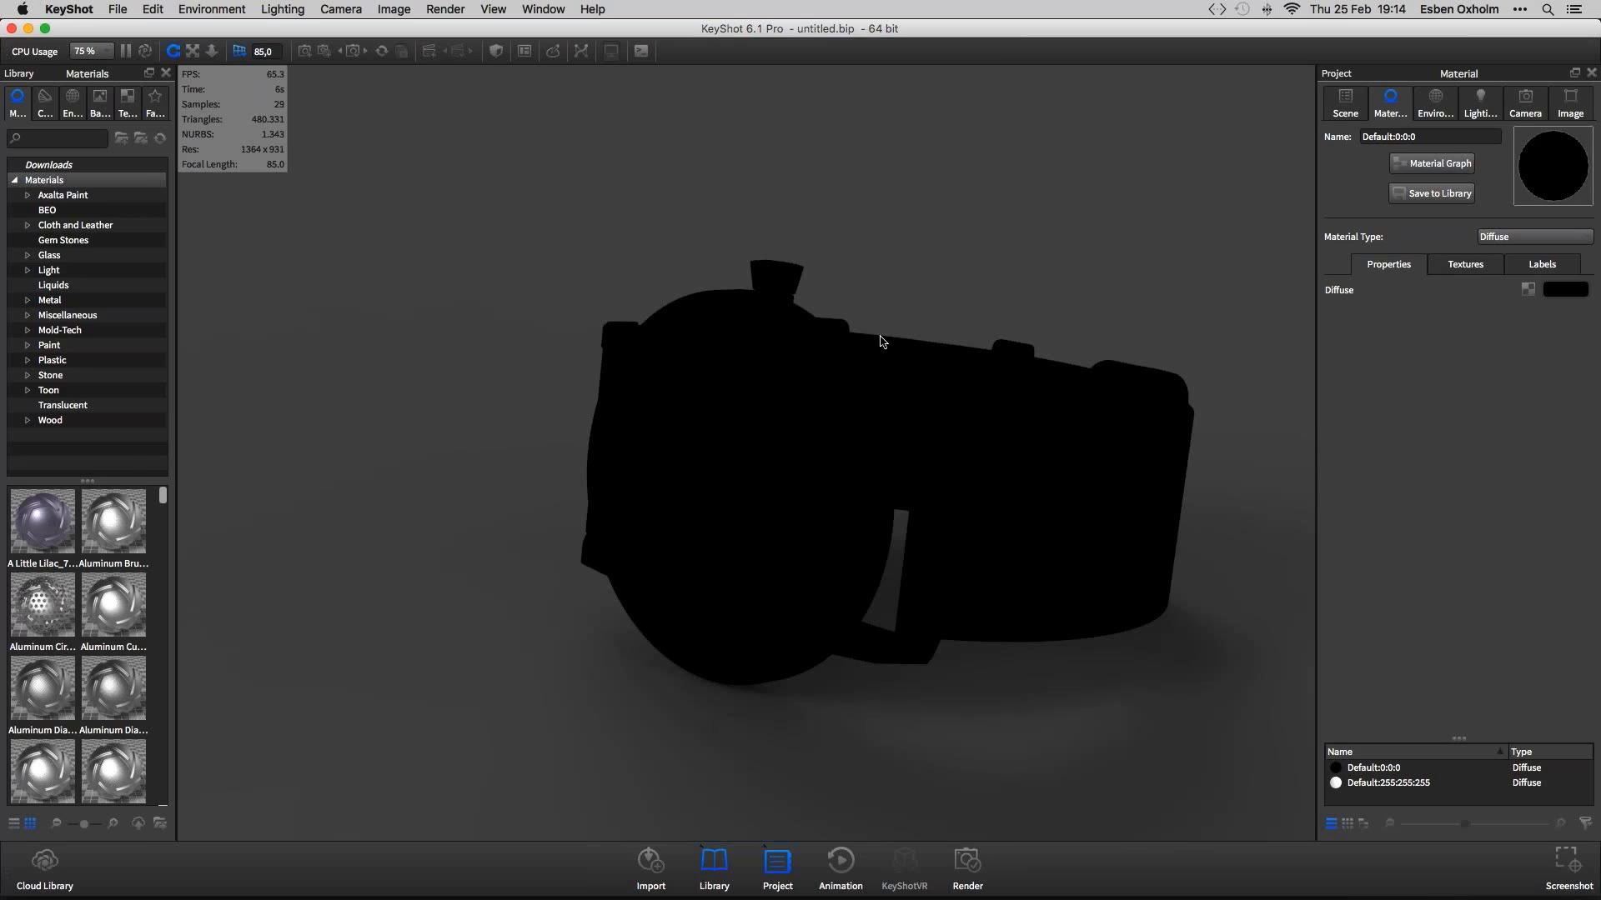
Select the whole Triwa Falken Wrist Watch model in the scene to check its outline, and clear the selection
left_click(1346, 104)
scroll(1359, 191, "up", 5)
left_click(1349, 198)
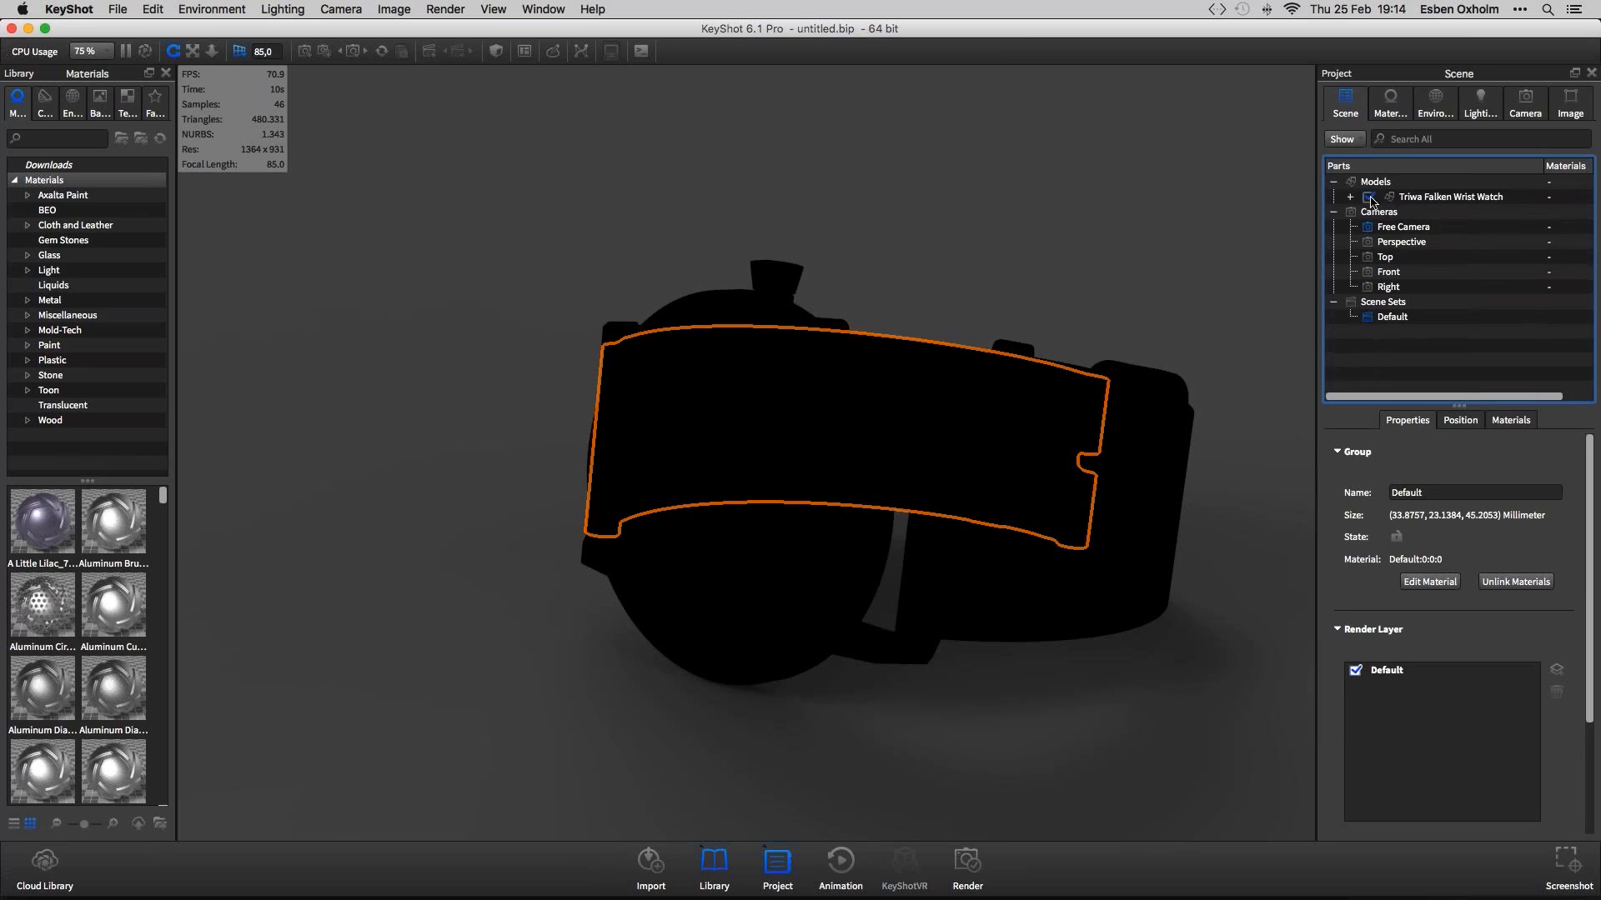
left_click(1434, 197)
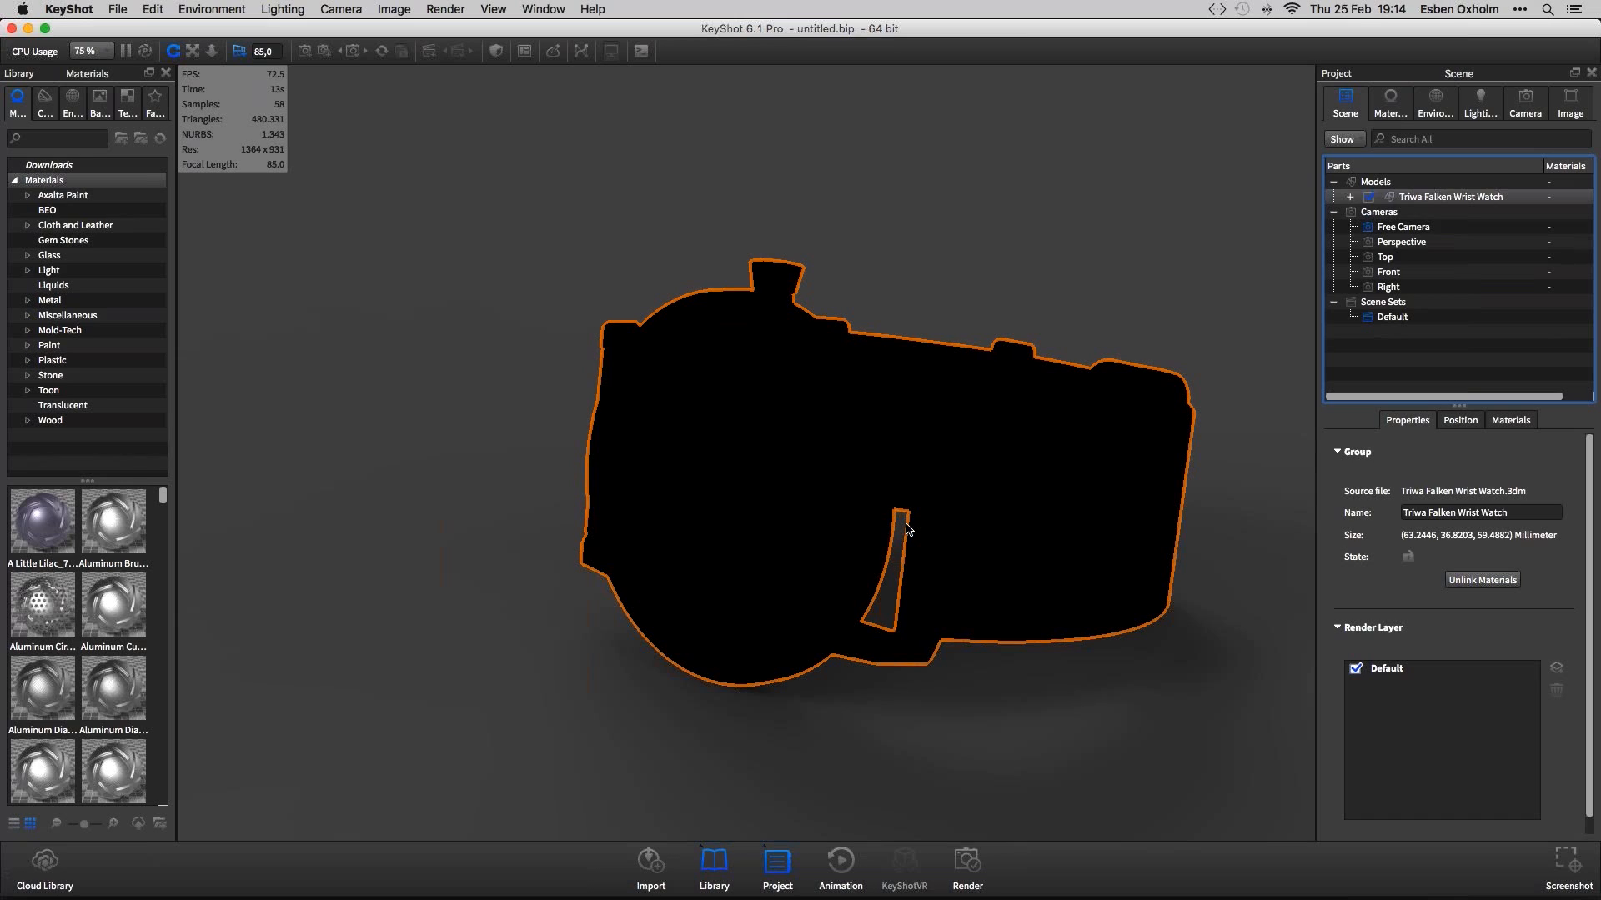
left_click(1034, 758)
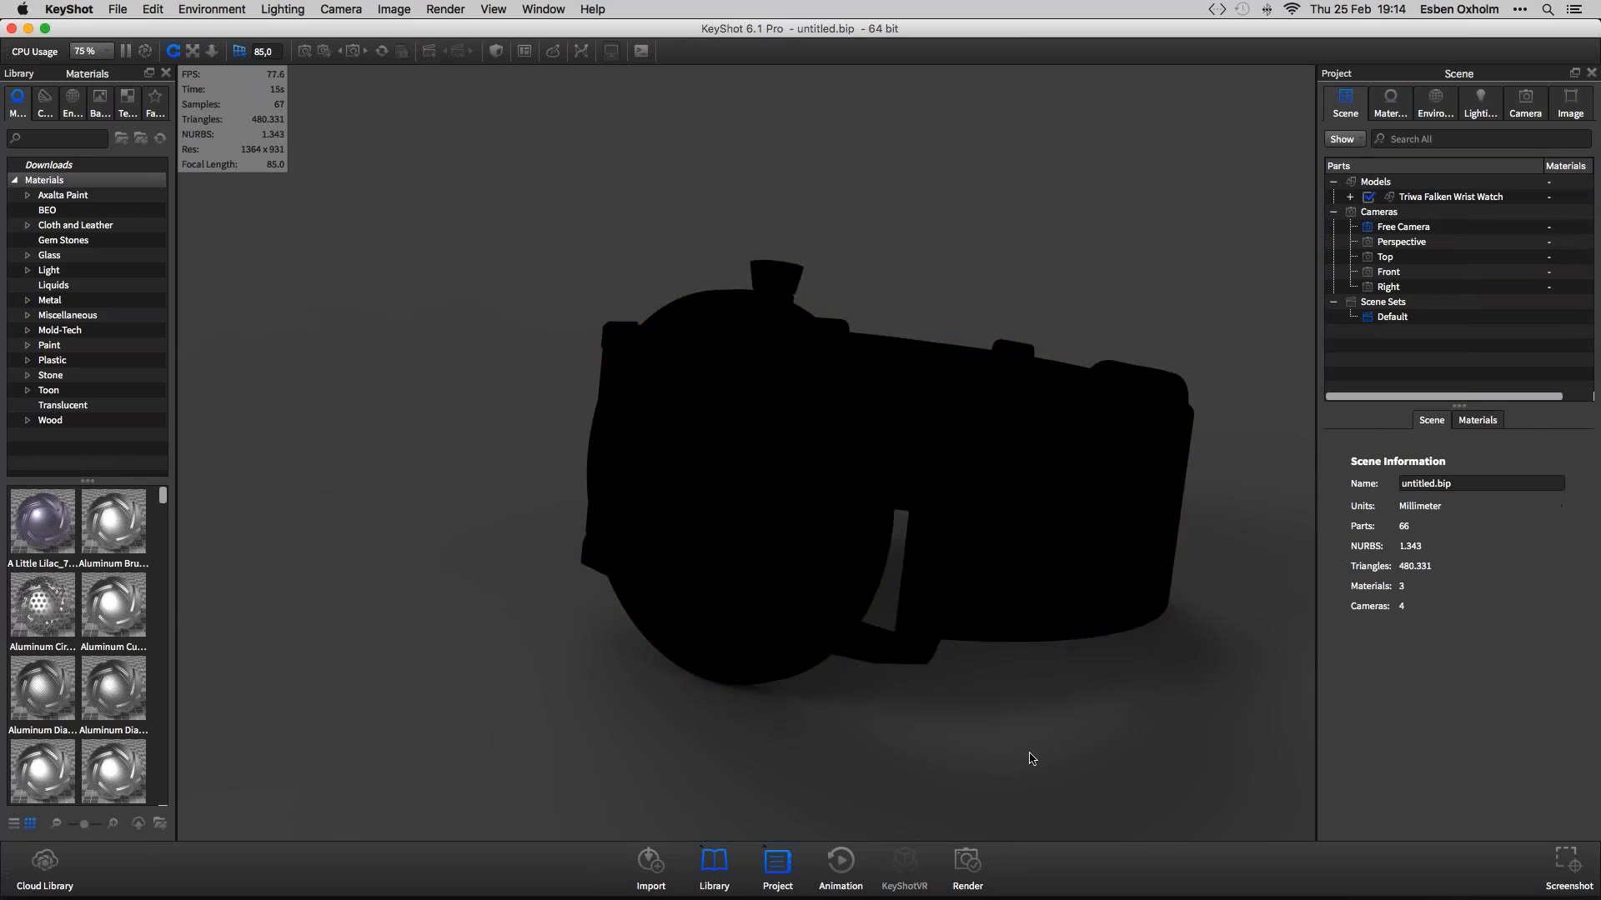
Examine the black watch's silhouette from the front, return to the angled view and select the strap part
mouse_move(1008, 750)
left_mouse_down()
mouse_move(1047, 737)
mouse_move(972, 747)
mouse_move(1001, 742)
mouse_move(986, 739)
left_mouse_up()
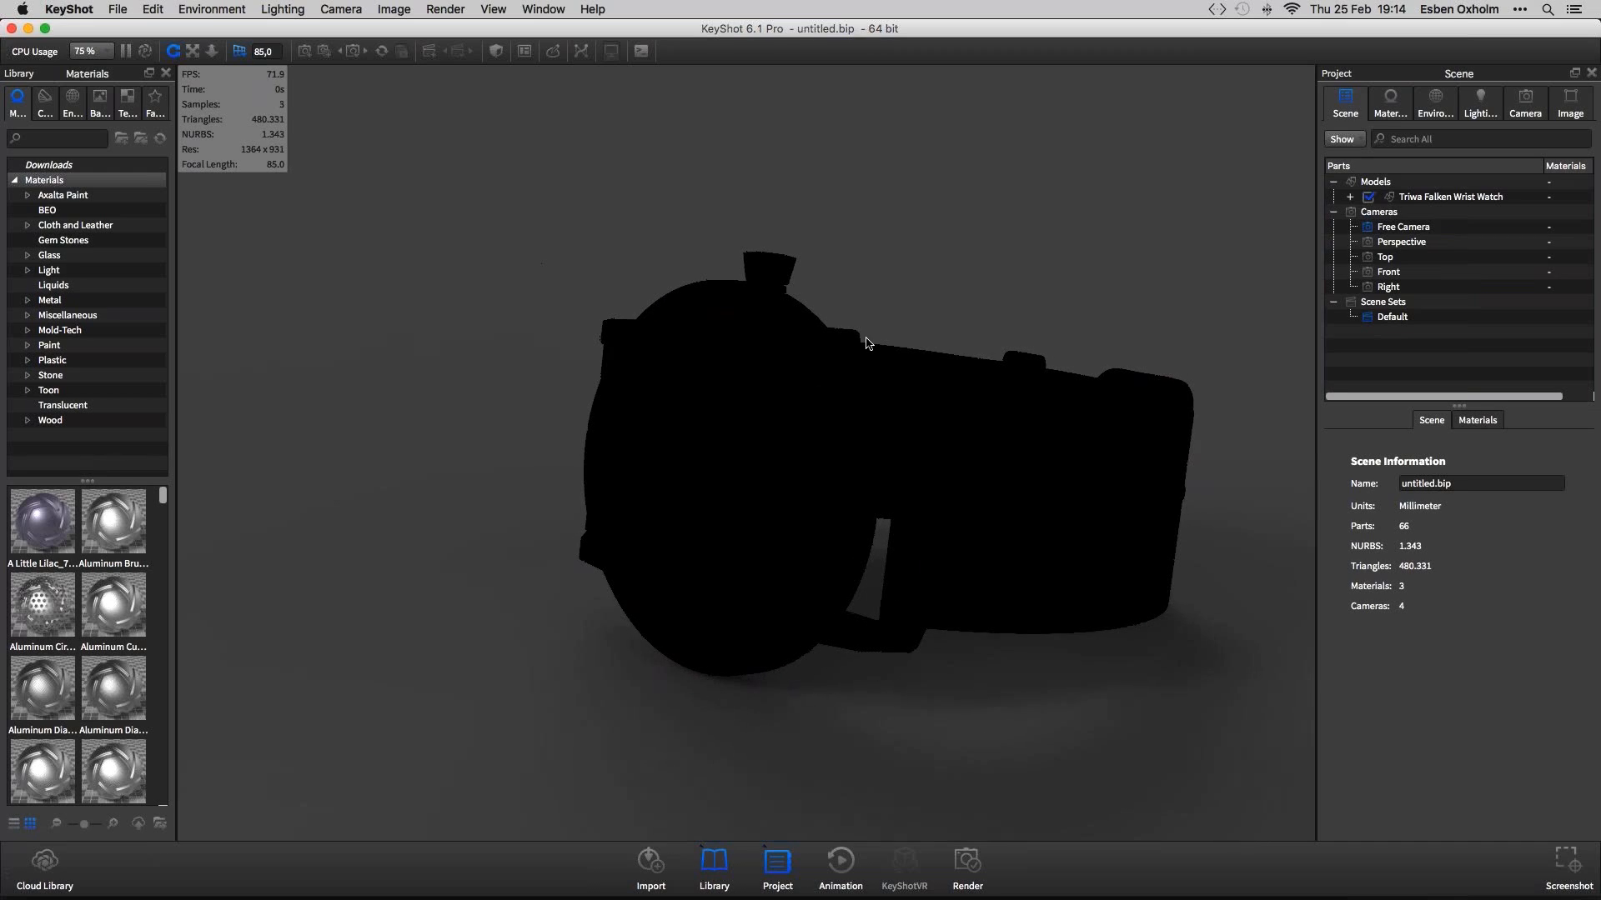
left_click_drag(881, 774, 1043, 742)
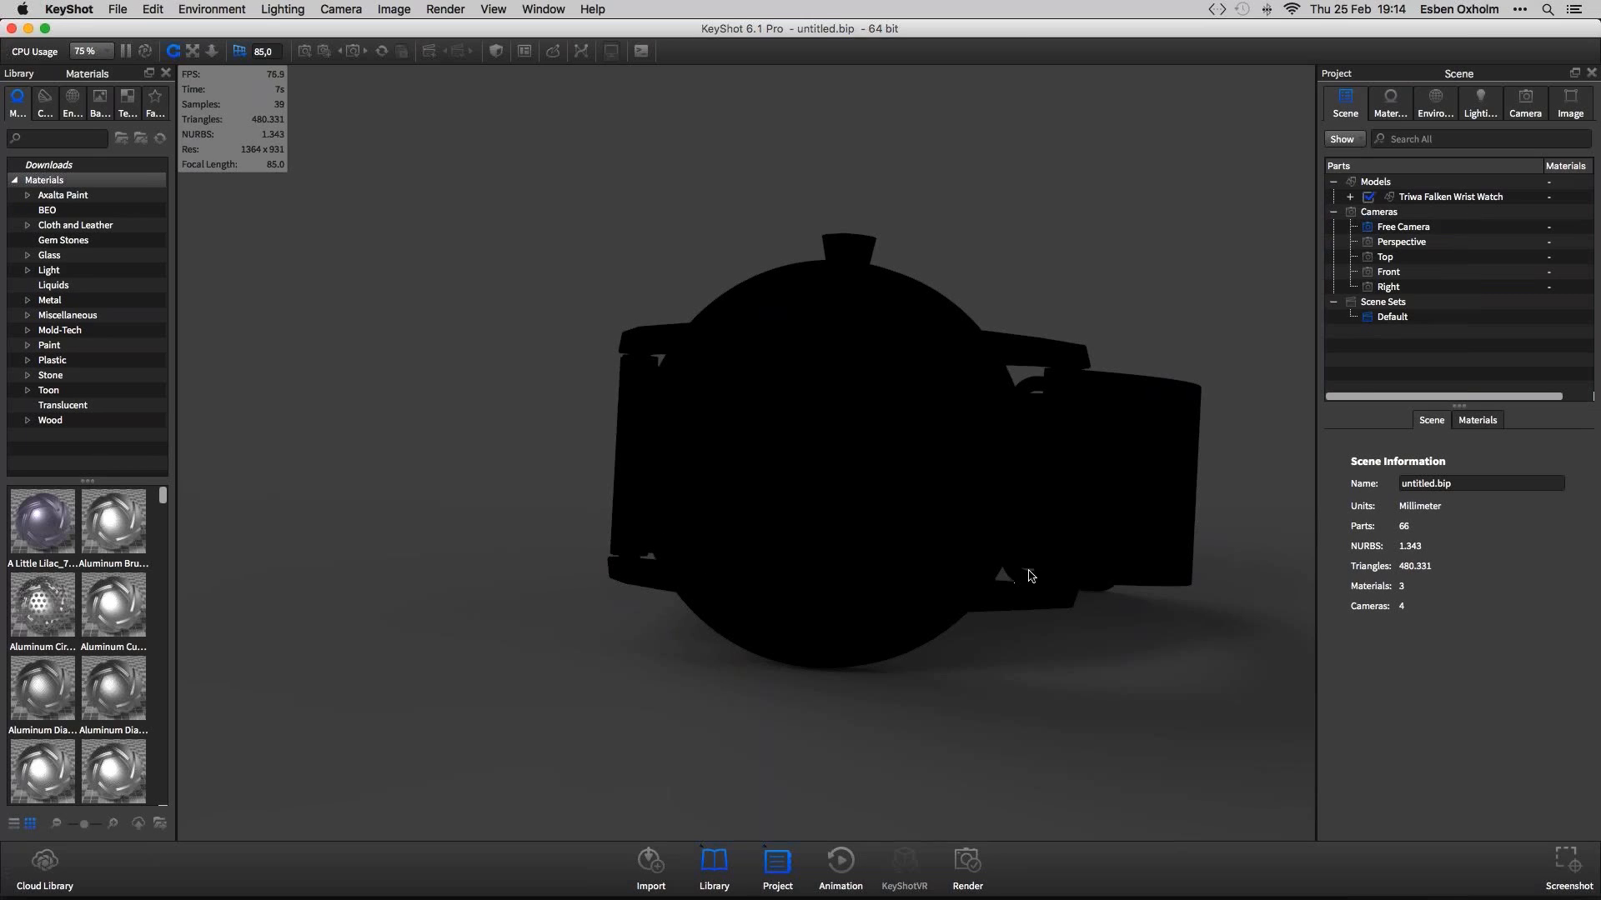
left_click_drag(1184, 319, 943, 368)
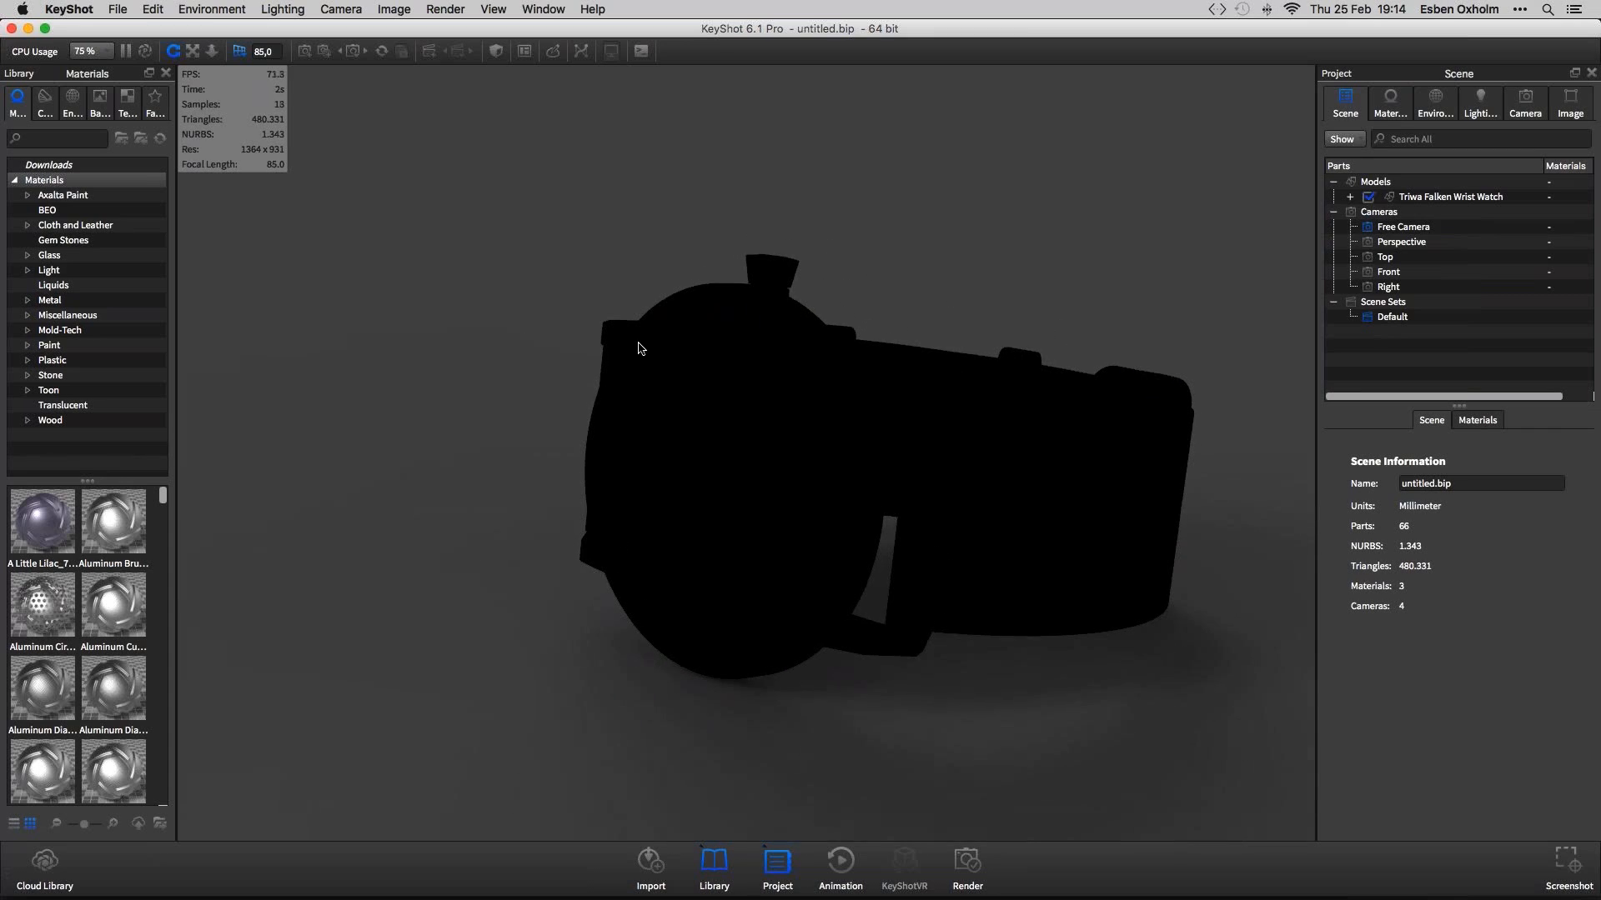
left_click(1072, 505)
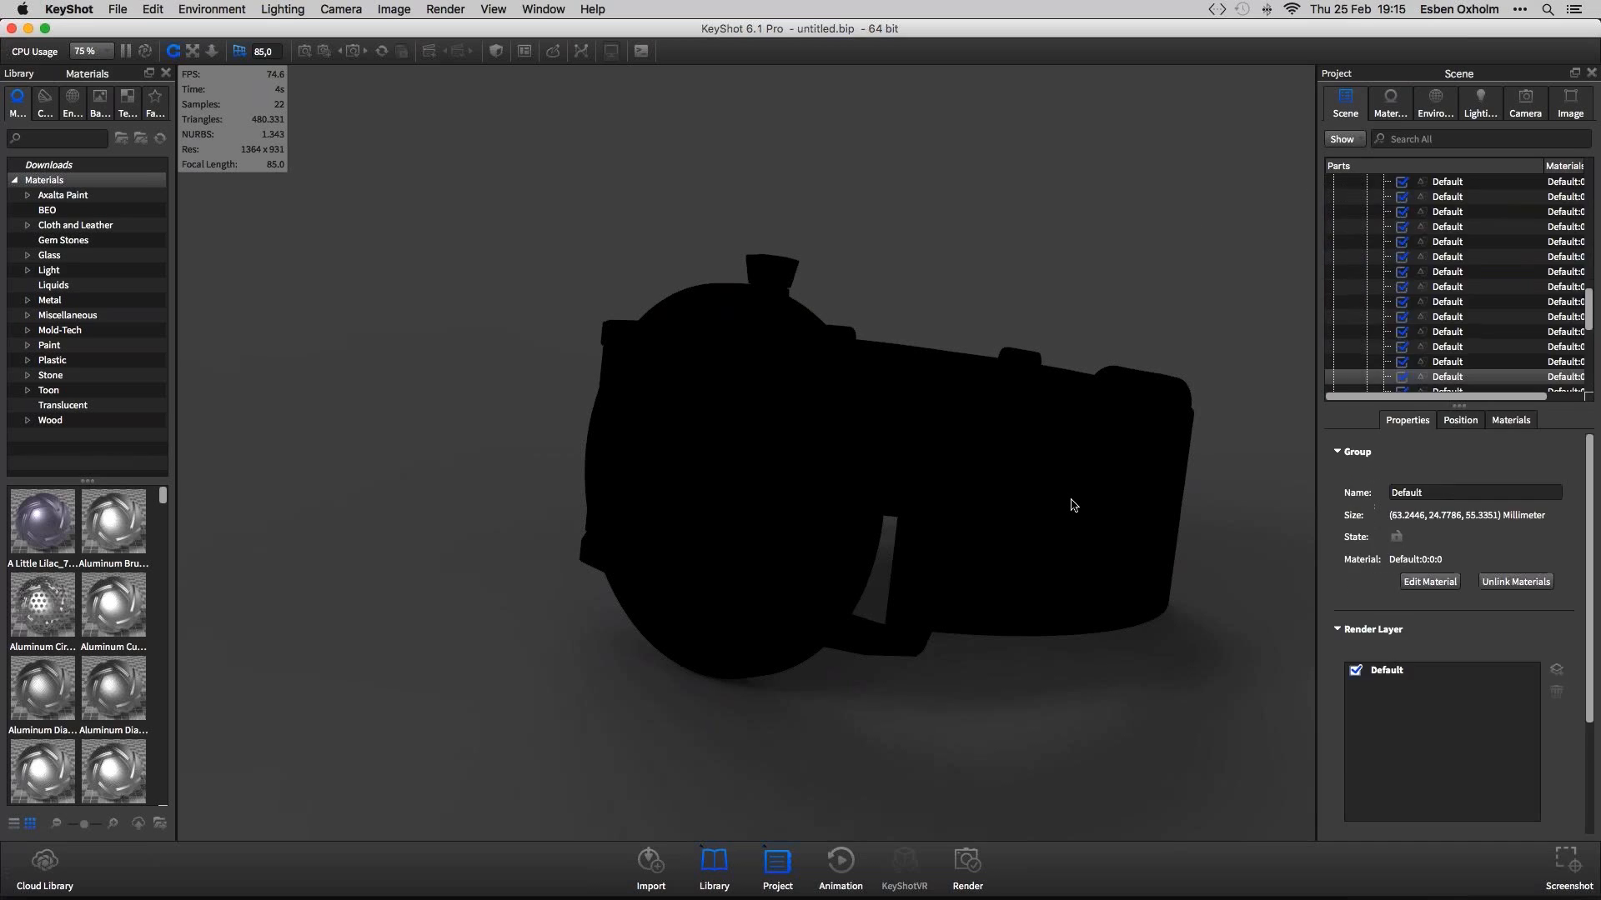
Set the diffuse colour of the watch's shared Default:0:0:0 material to light grey (RGB 211, 211, 211)
double_click(1072, 505)
left_click(1558, 293)
left_click_drag(1358, 146, 1346, 136)
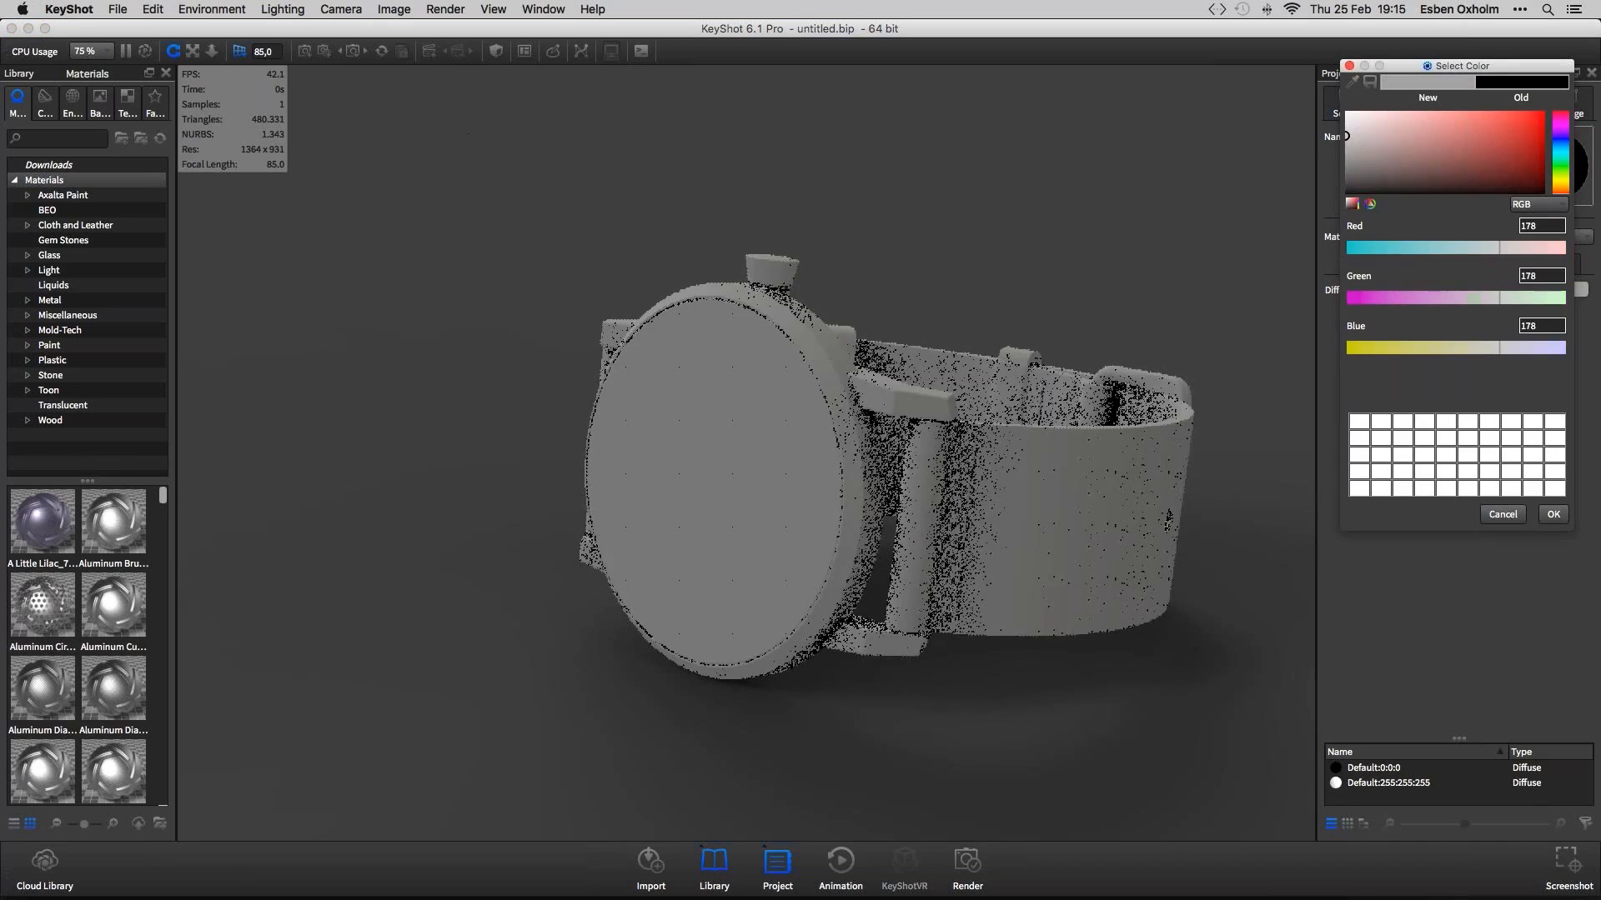
left_click(1350, 125)
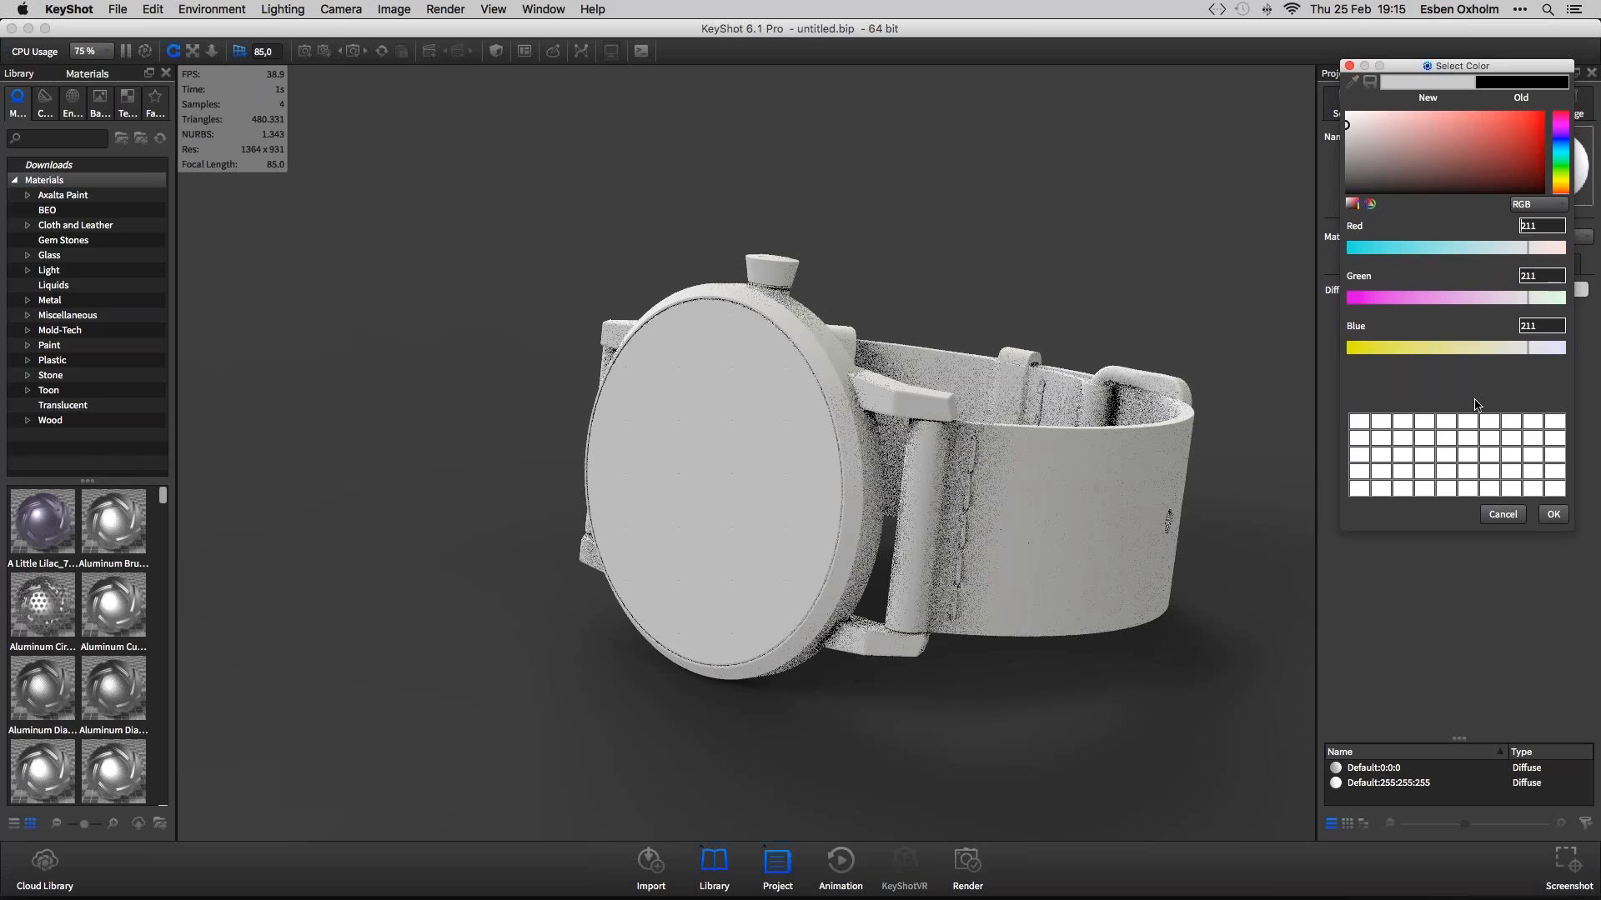
key("Return")
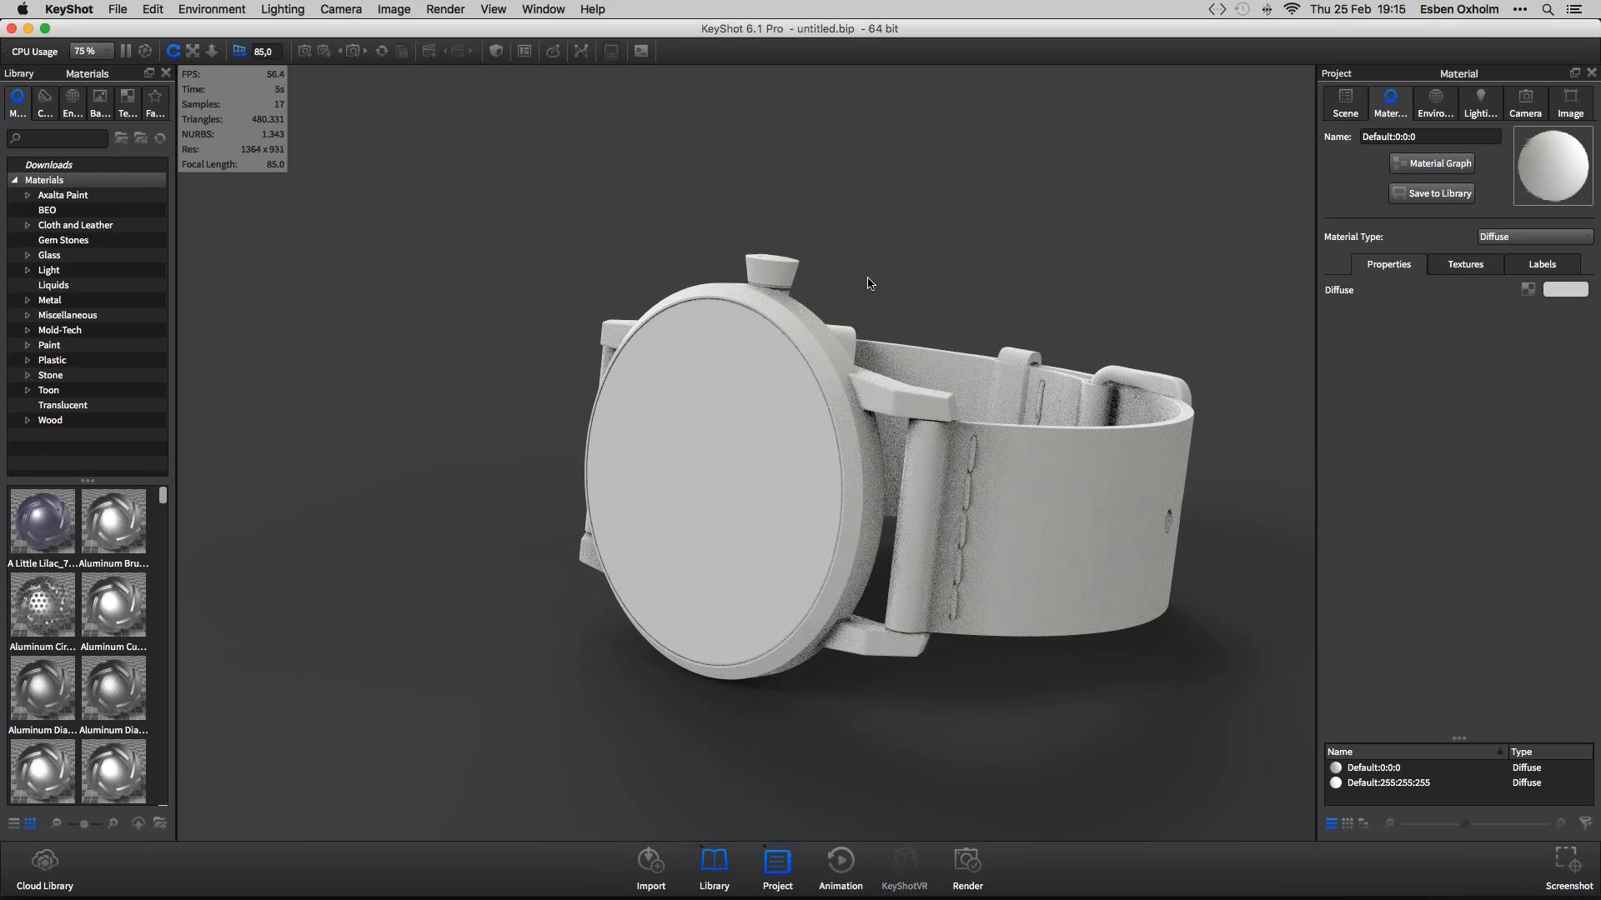
Apply the 1280 x 720 landscape resolution preset to the image and enlarge the application window to fill the screen
left_click(1577, 112)
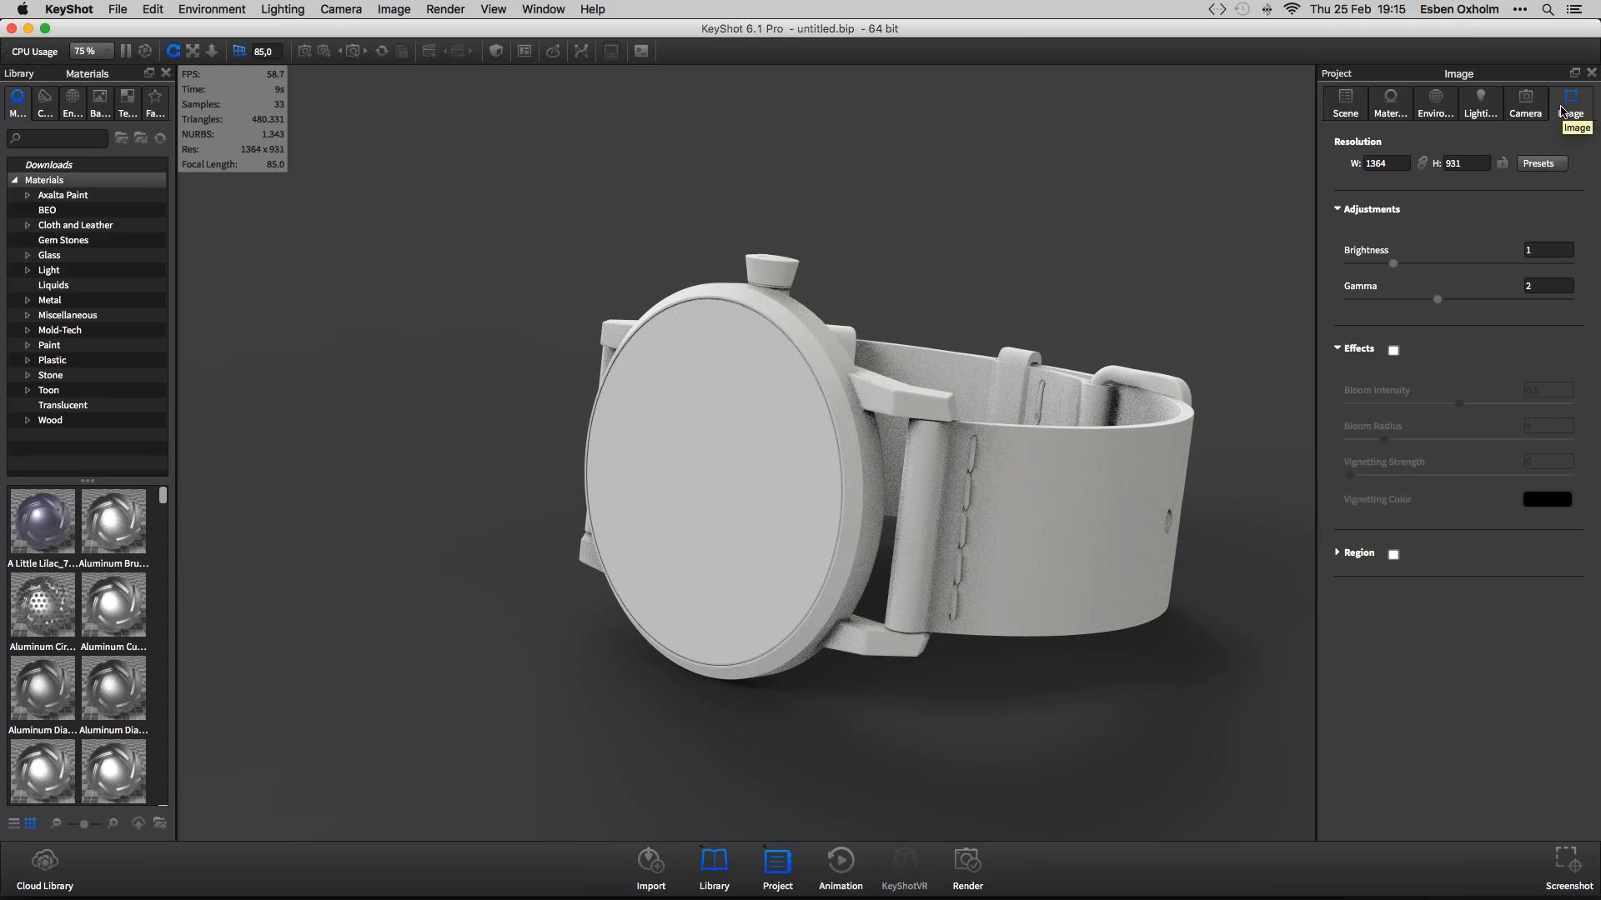
left_click(1546, 164)
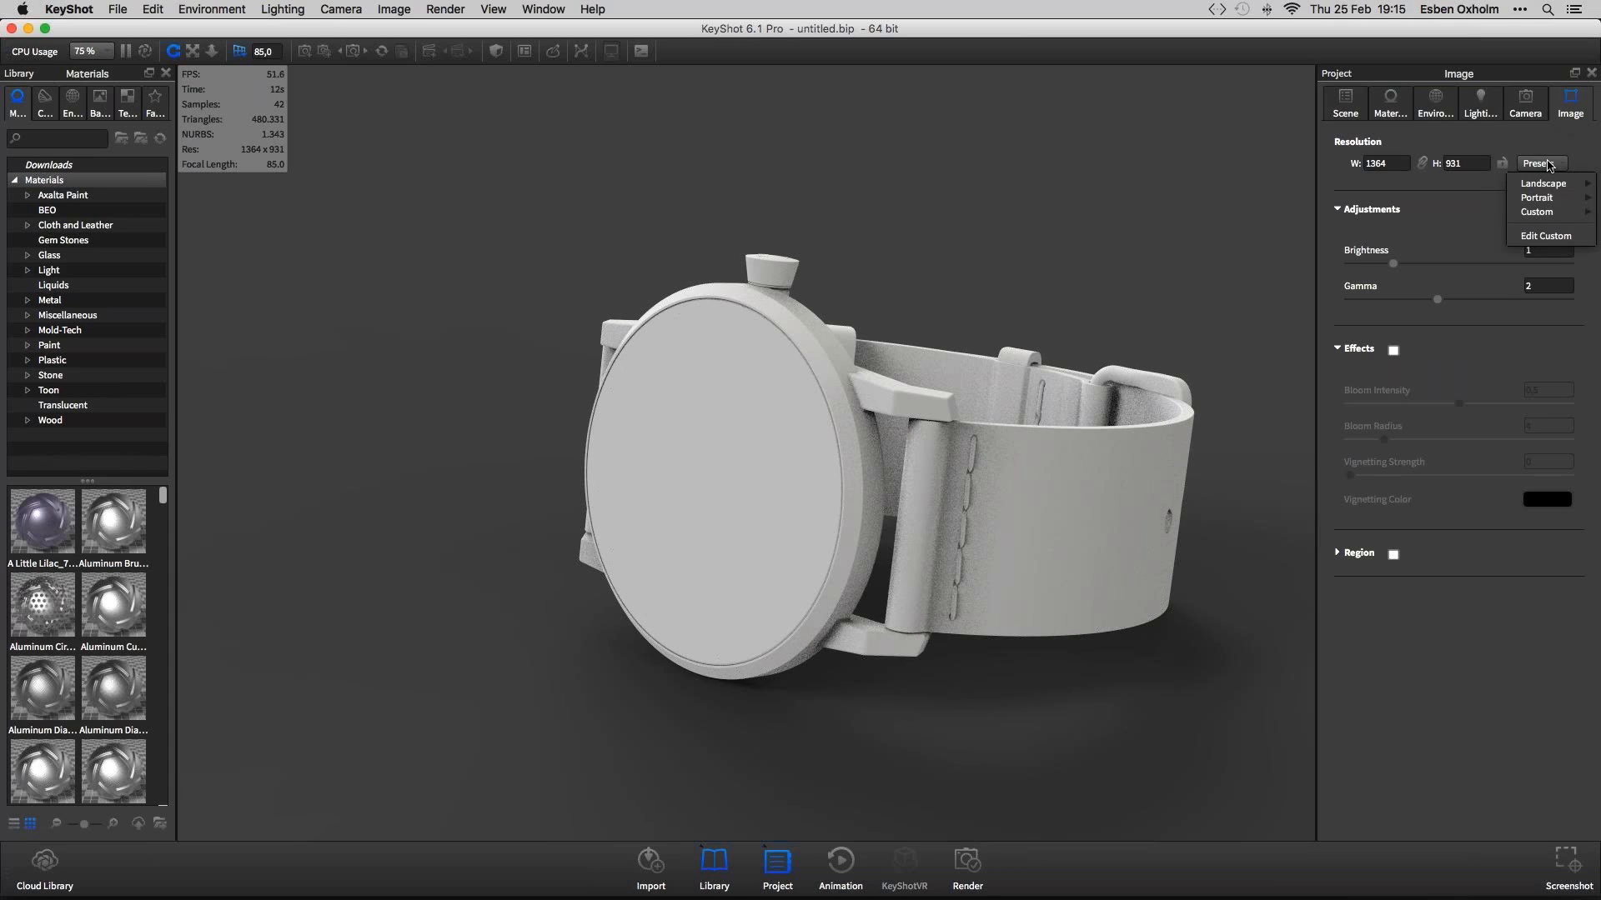
mouse_move(1548, 185)
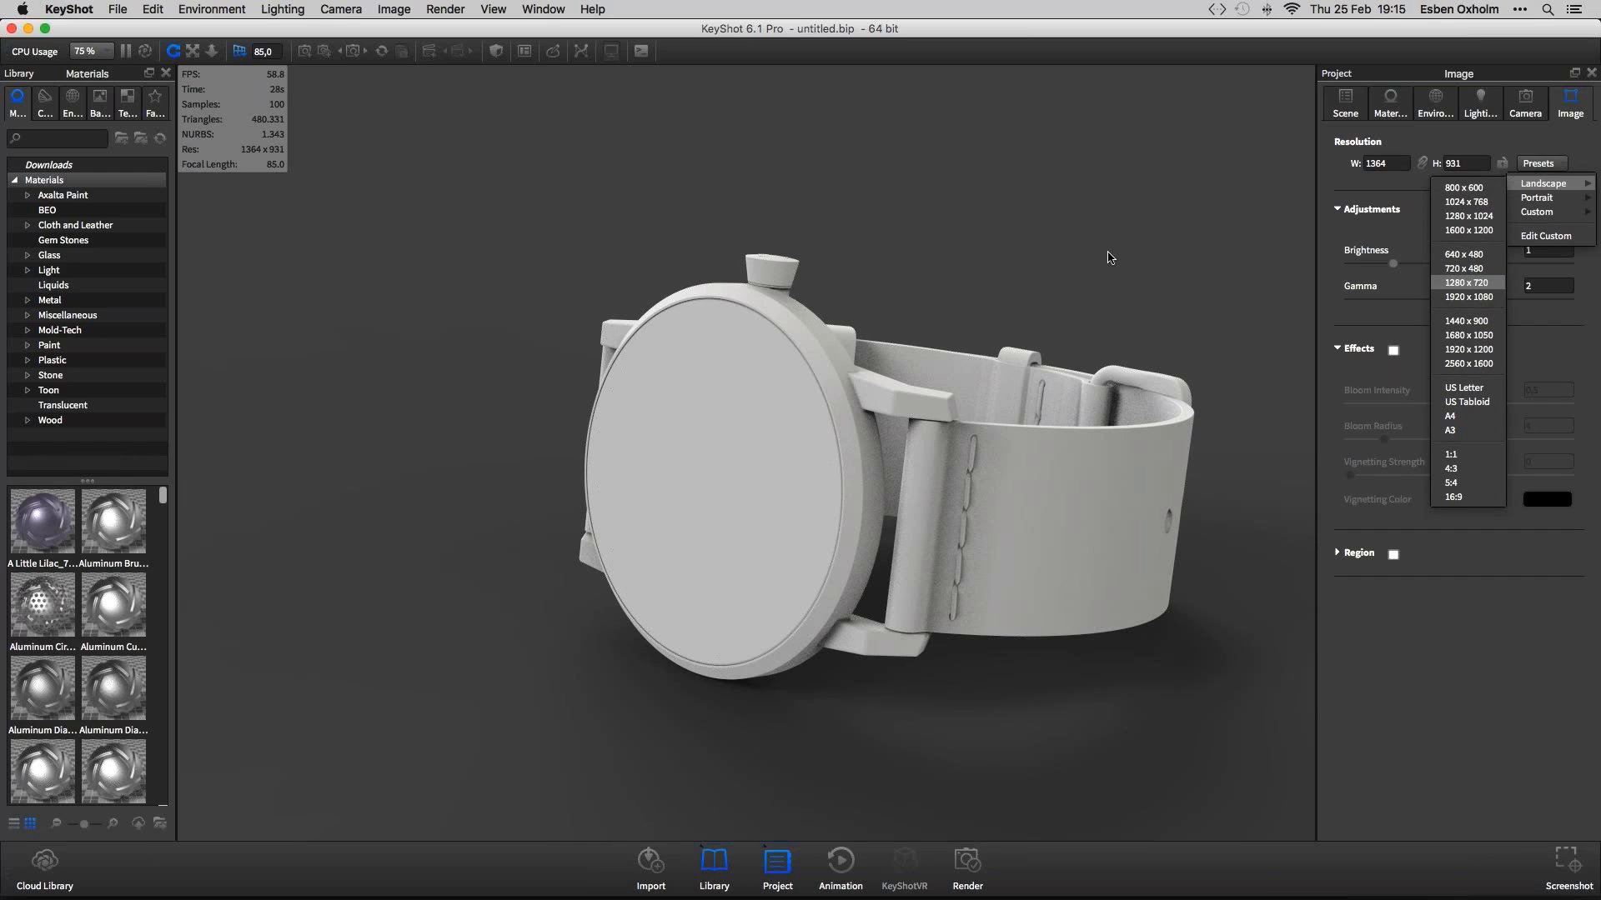
left_click(1466, 283)
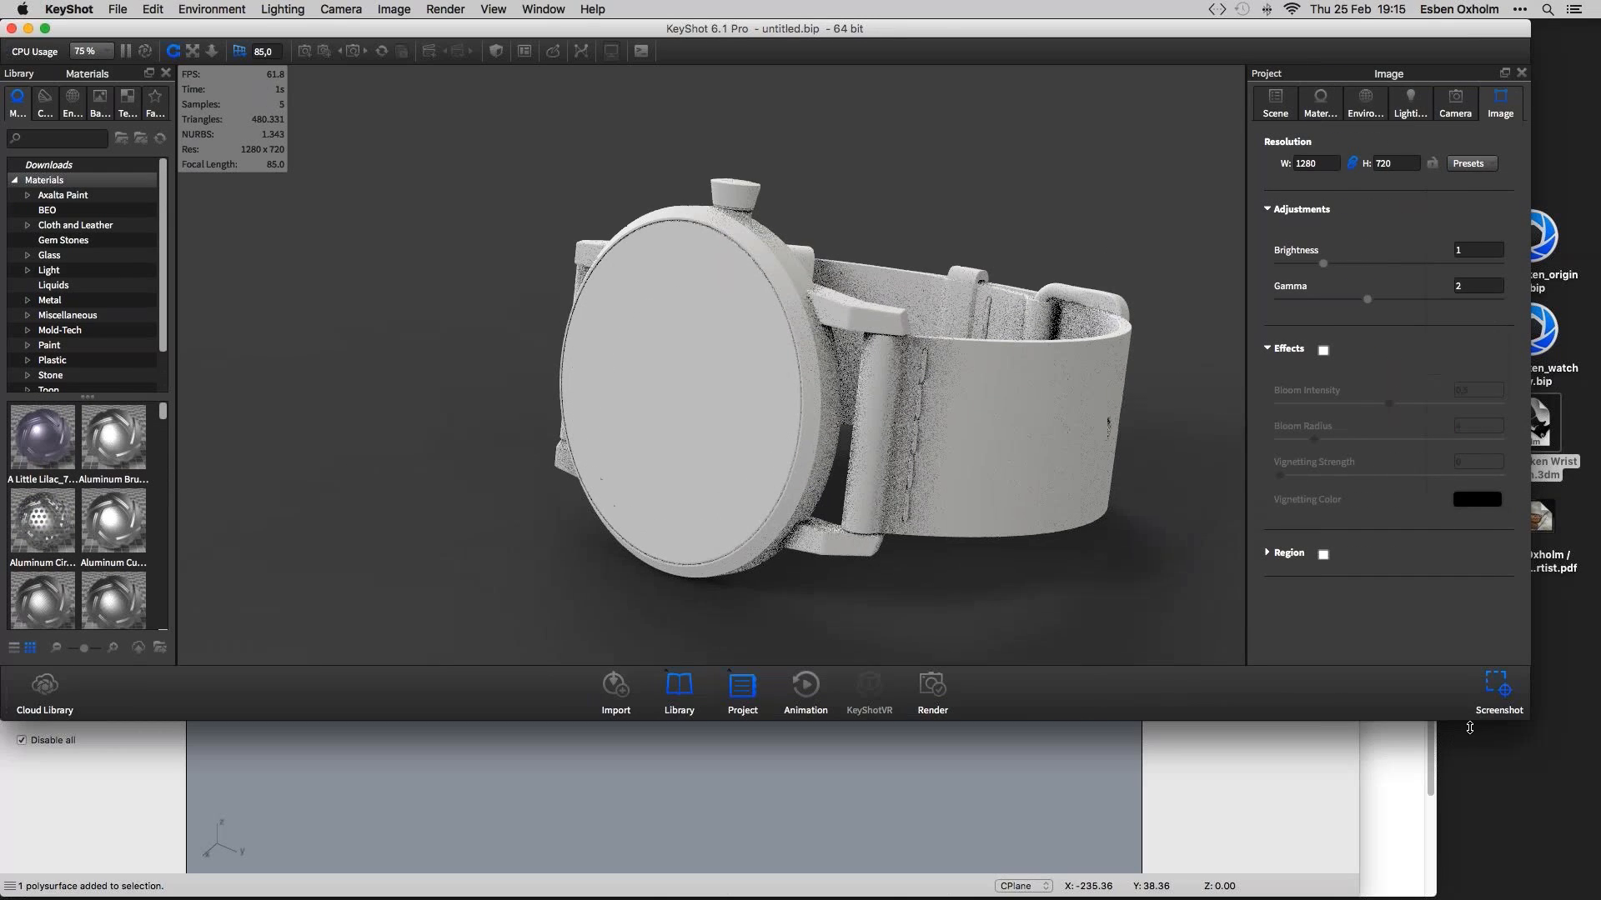
left_click_drag(1469, 728, 1492, 876)
left_click_drag(1525, 775, 1599, 773)
left_click_drag(1466, 878, 1466, 899)
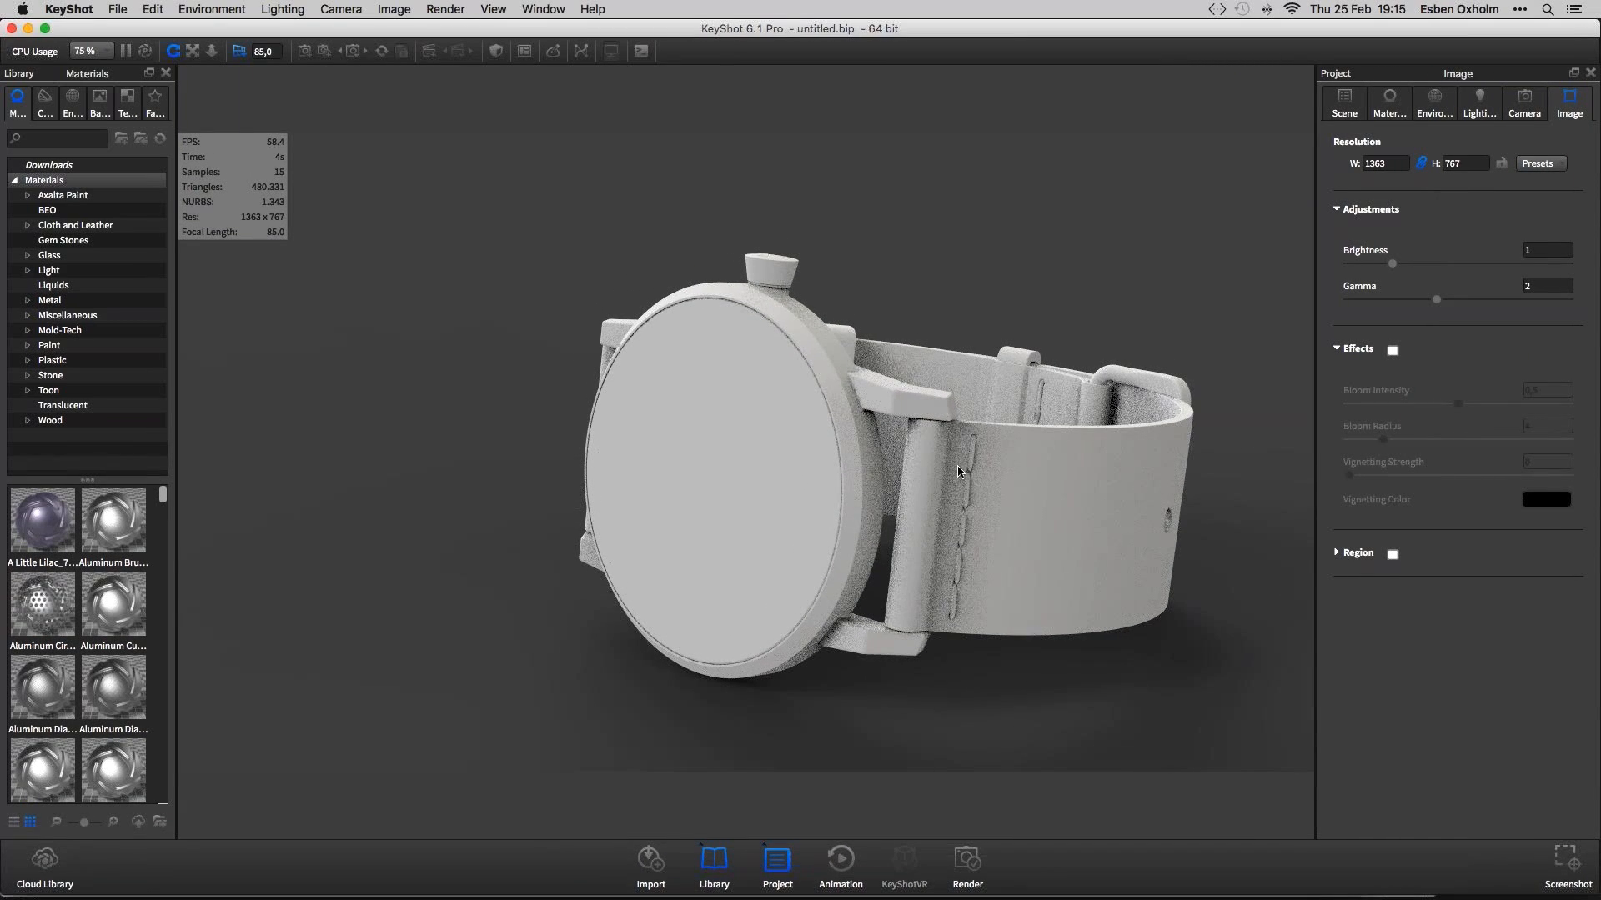
Try different placements of the watch in the frame, finishing with it in the left half of the image
left_click_drag(957, 469, 994, 469)
middle_click_drag(935, 475, 901, 489)
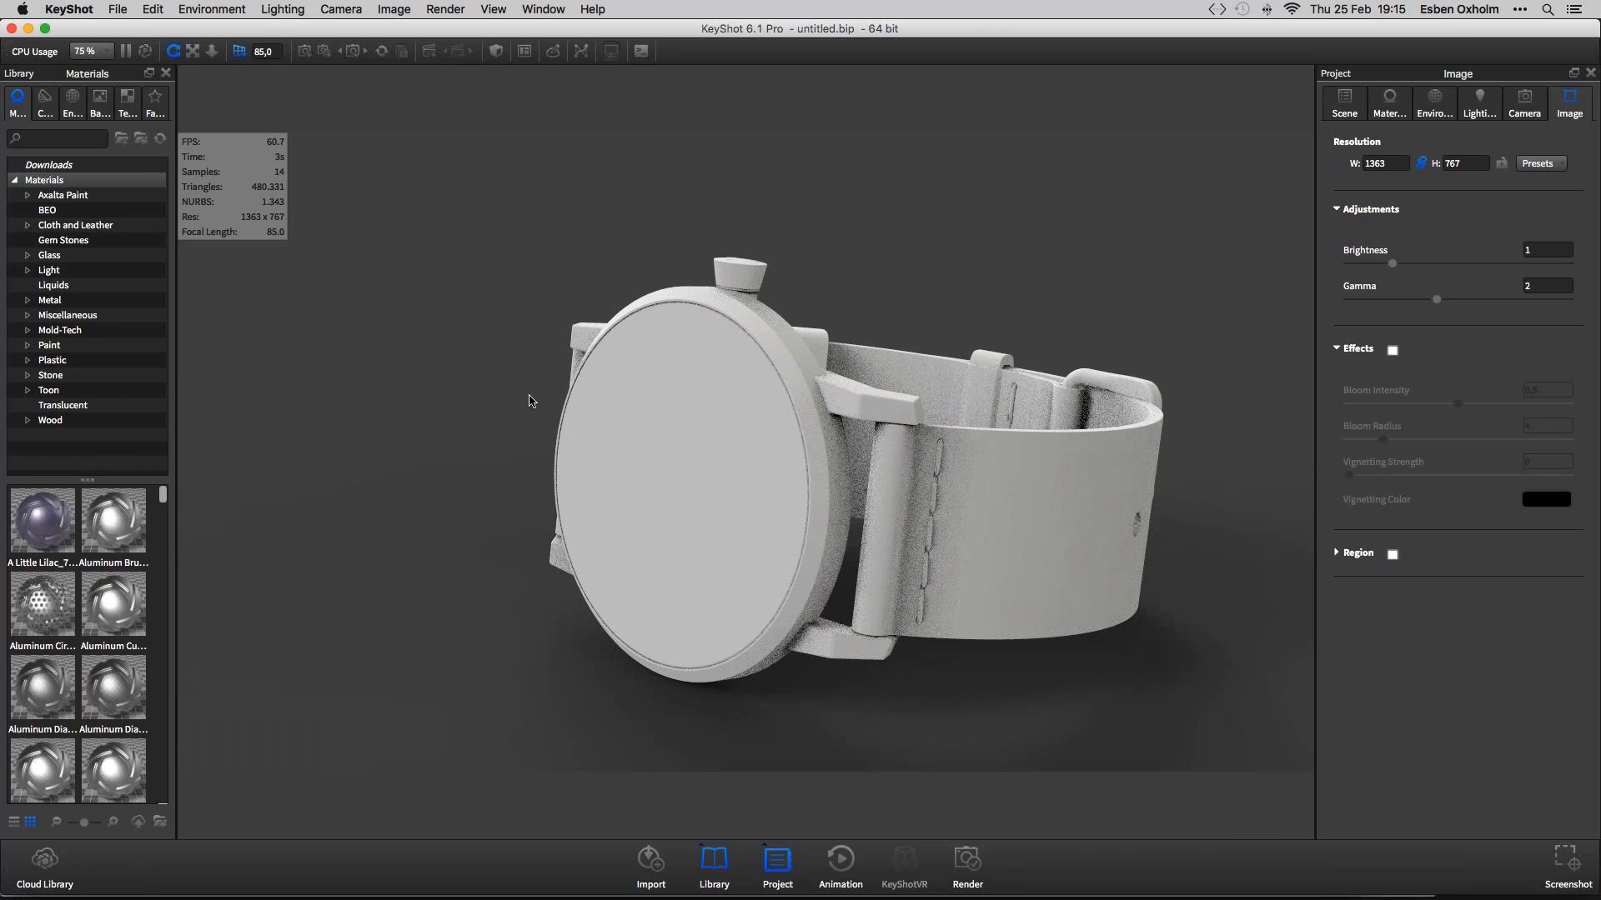
middle_click_drag(519, 396, 542, 389)
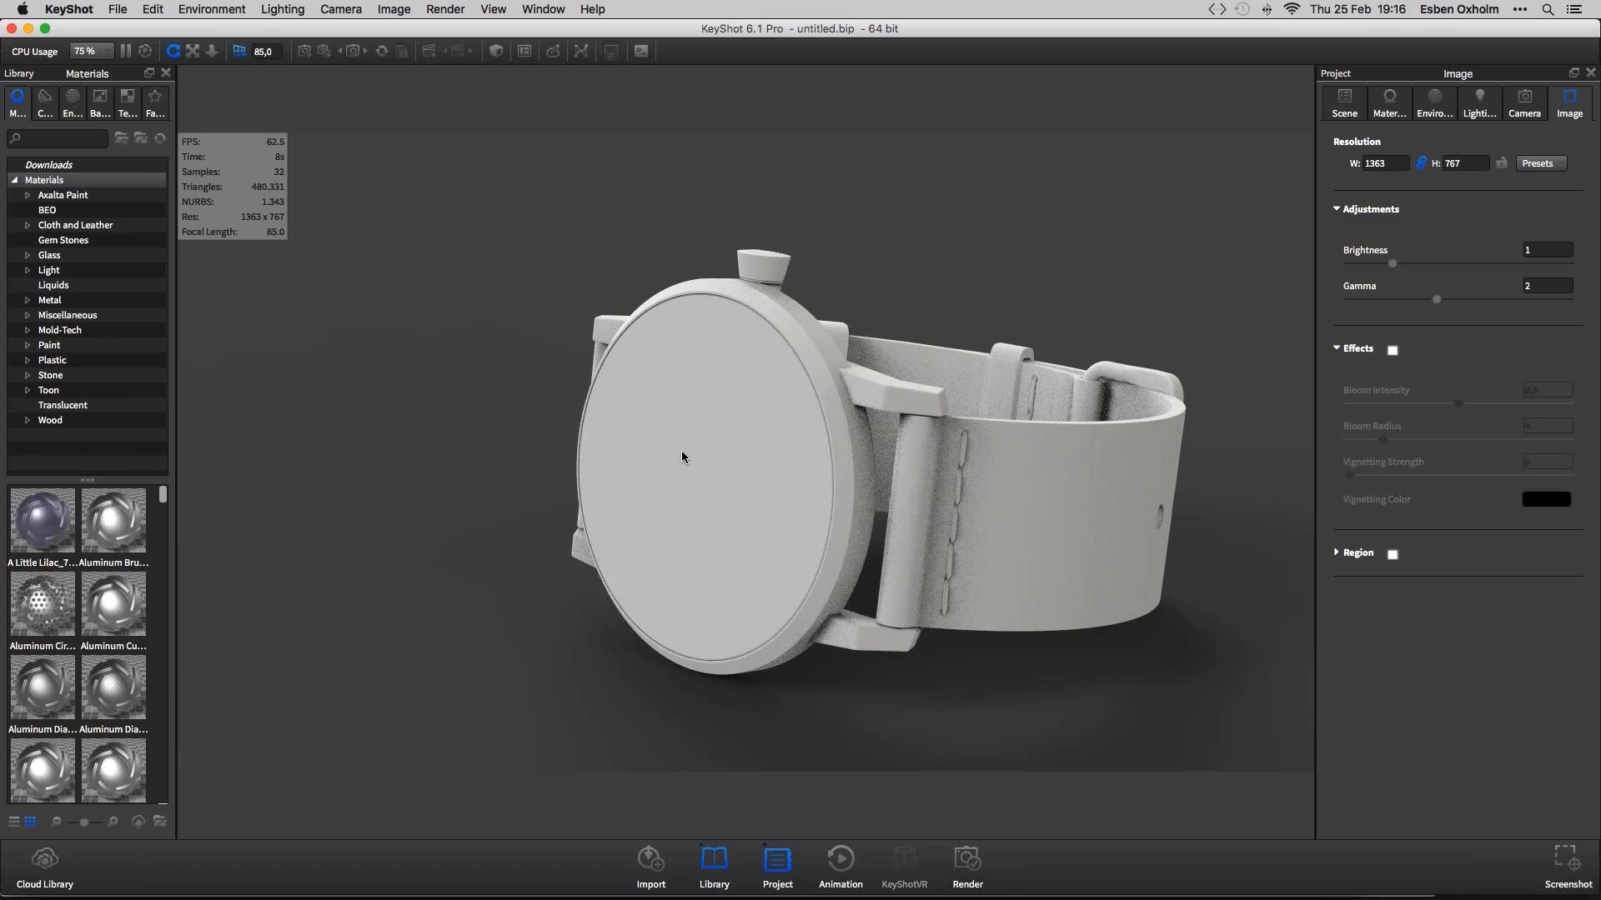
left_click_drag(453, 363, 464, 371)
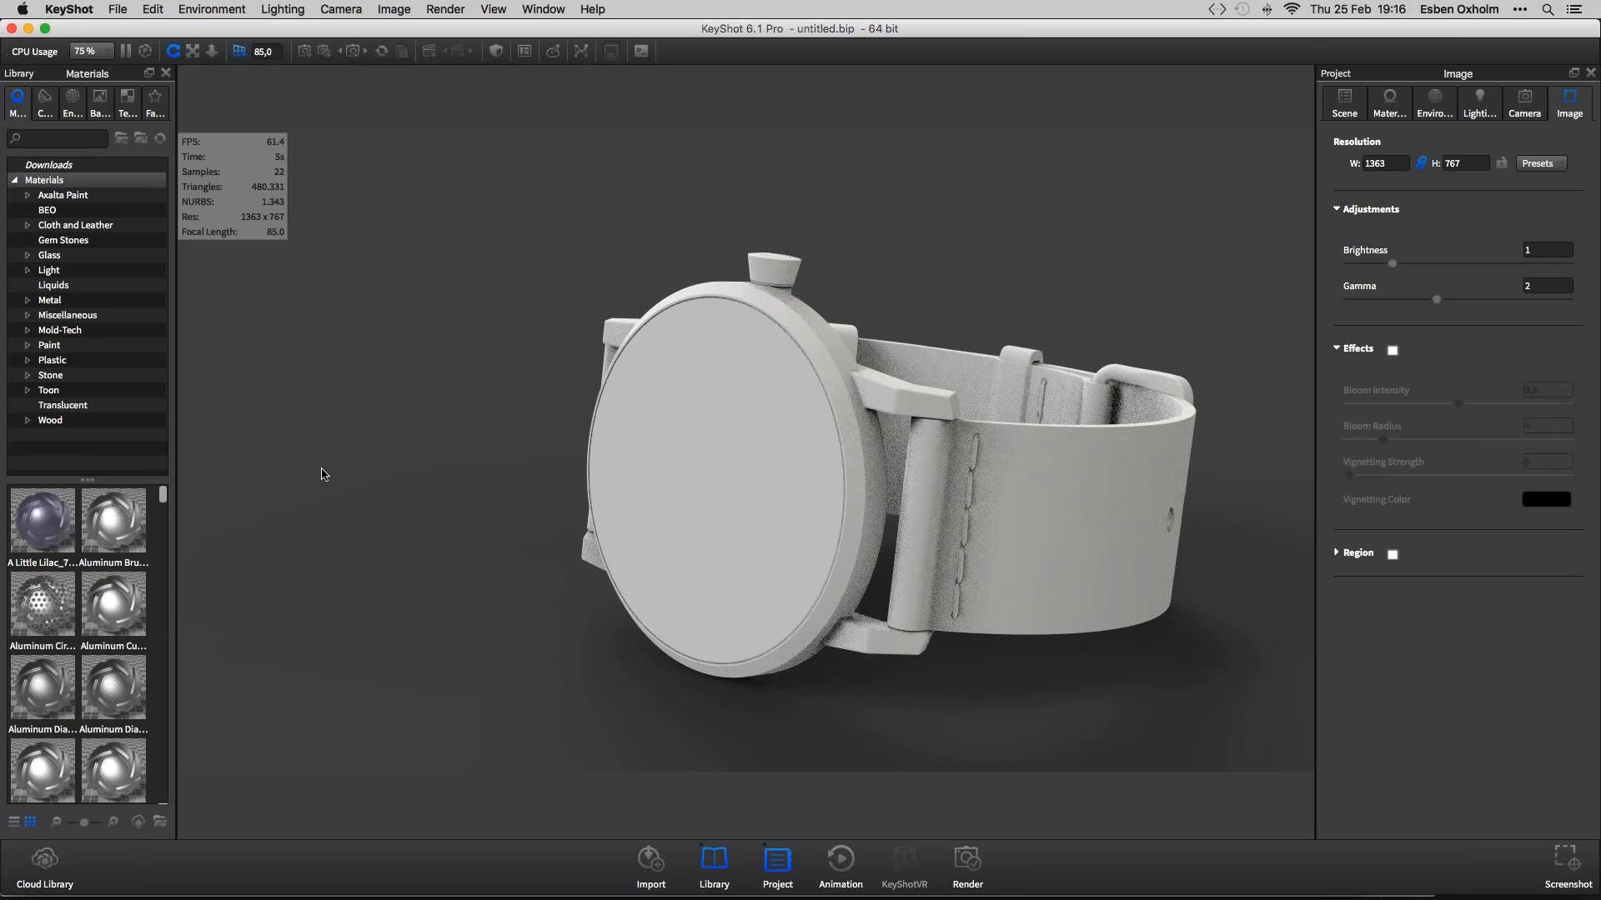
left_click_drag(1071, 301, 962, 285)
middle_click_drag(961, 286, 619, 255)
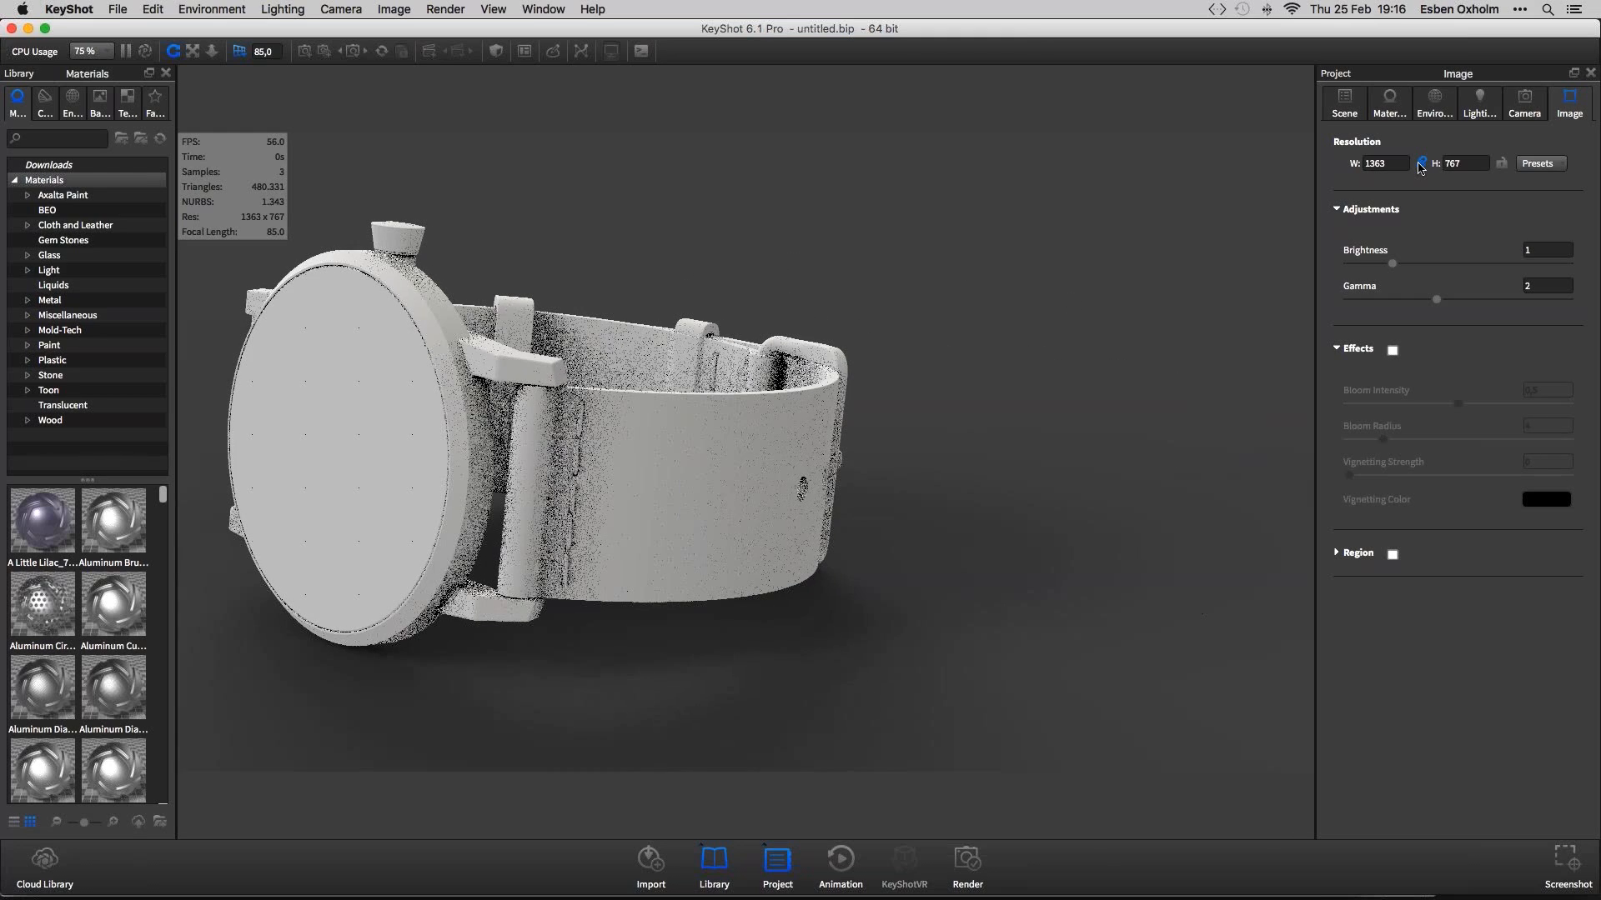
Set the environment's background colour to mid grey (RGB 142, 142, 142)
left_click(1414, 108)
left_click(1432, 107)
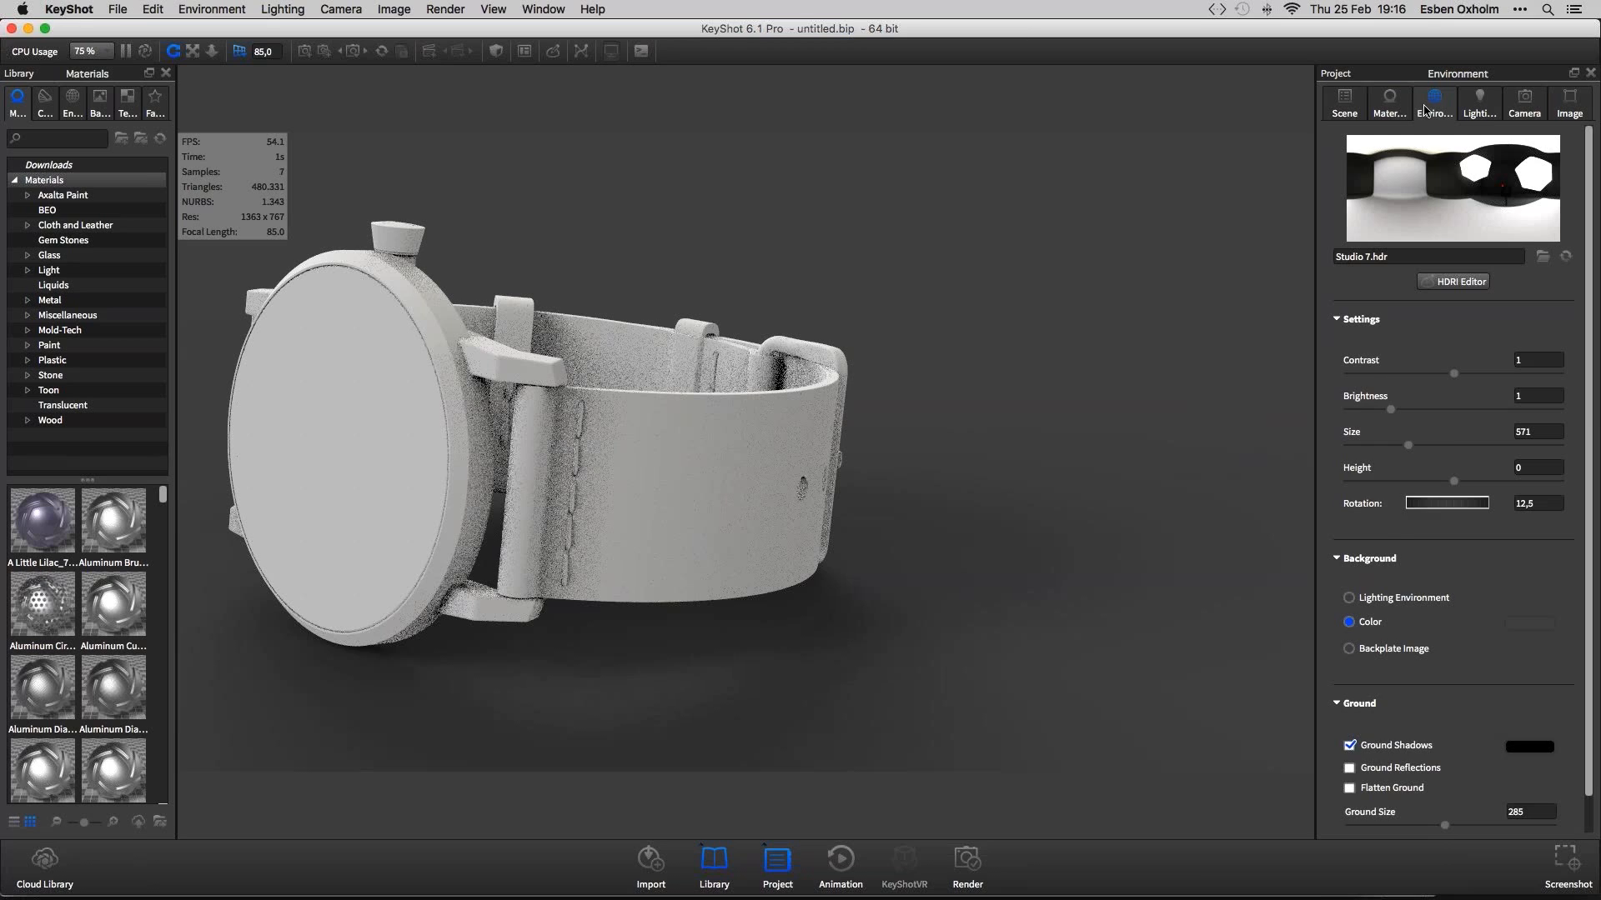
left_click(1529, 623)
left_click(1215, 490)
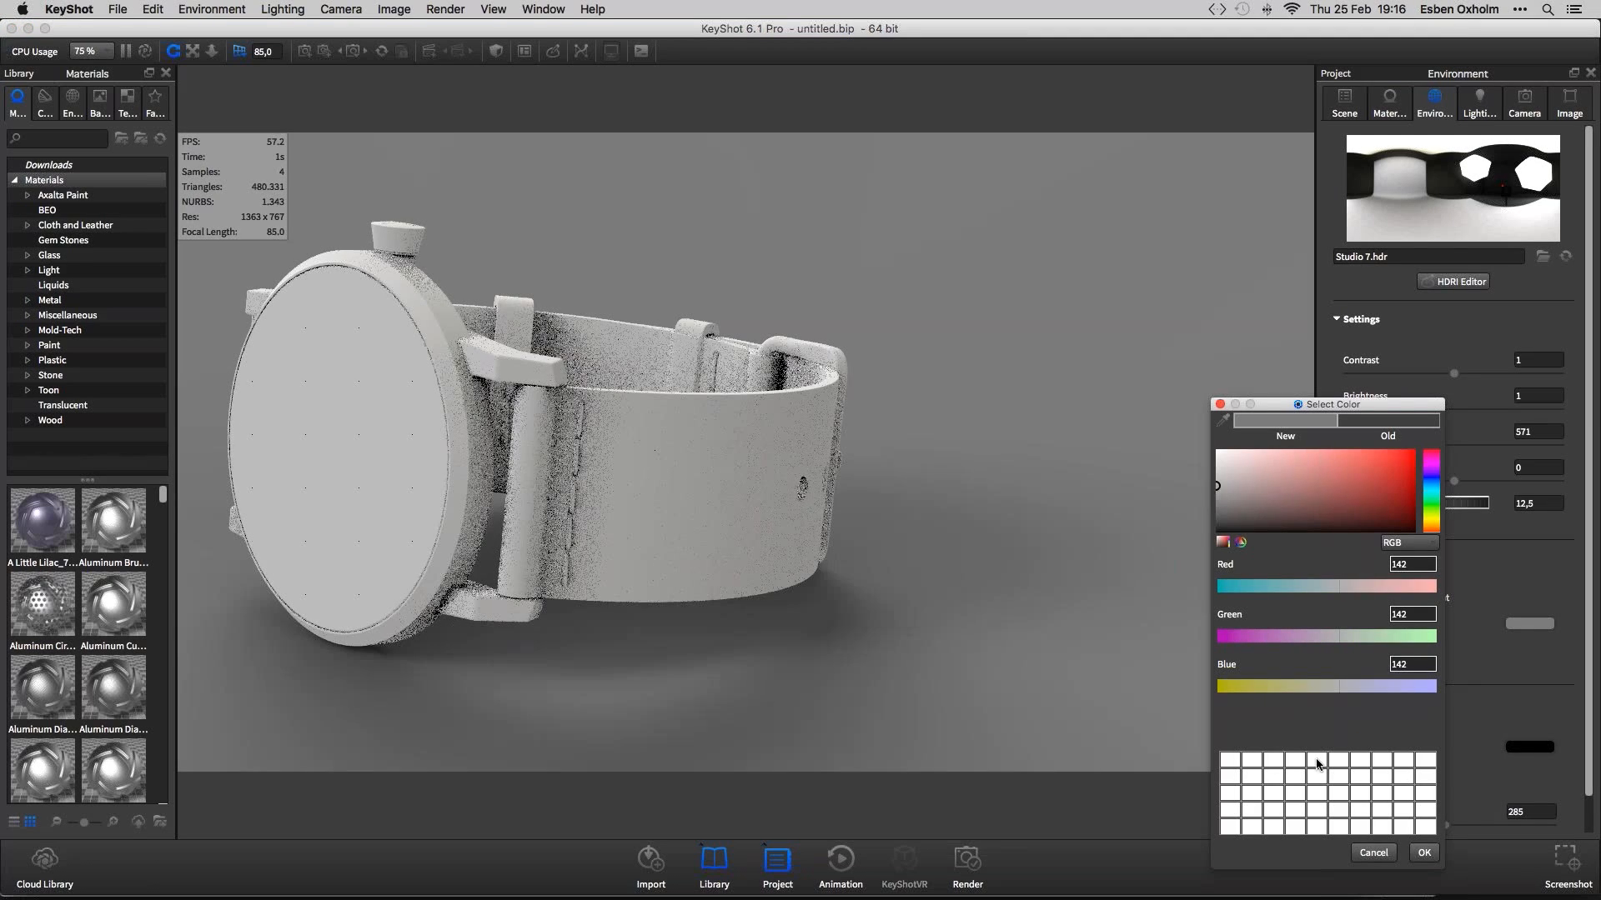
left_click(1419, 855)
Compare watch positions across the image and place the watch slightly right of centre
middle_click_drag(840, 536, 953, 550)
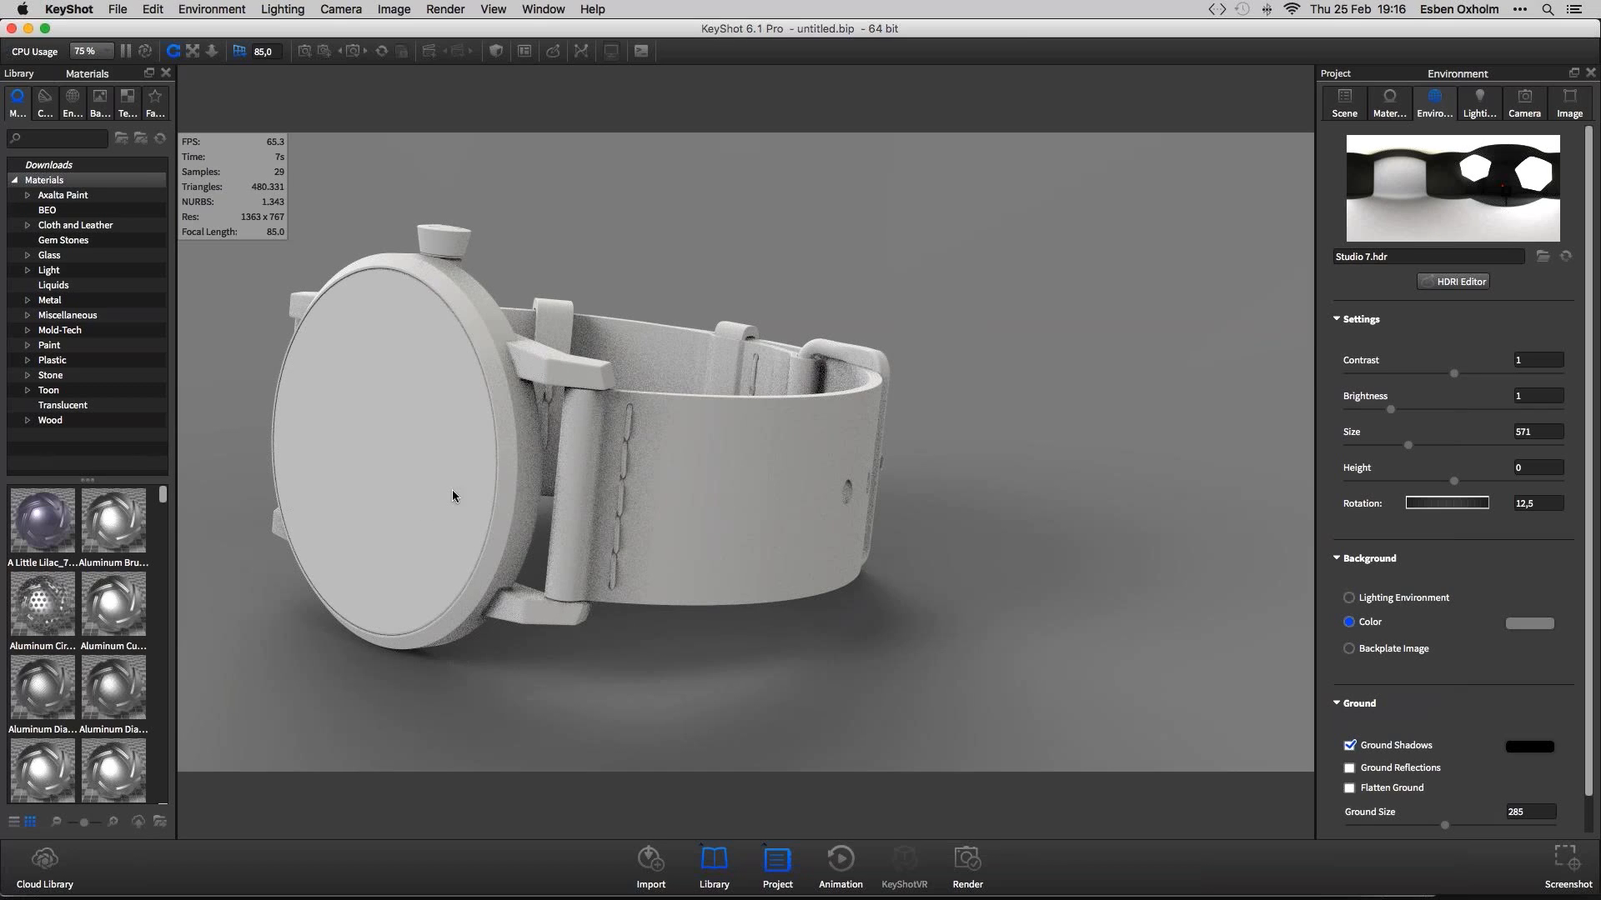
left_click_drag(655, 220, 1173, 227)
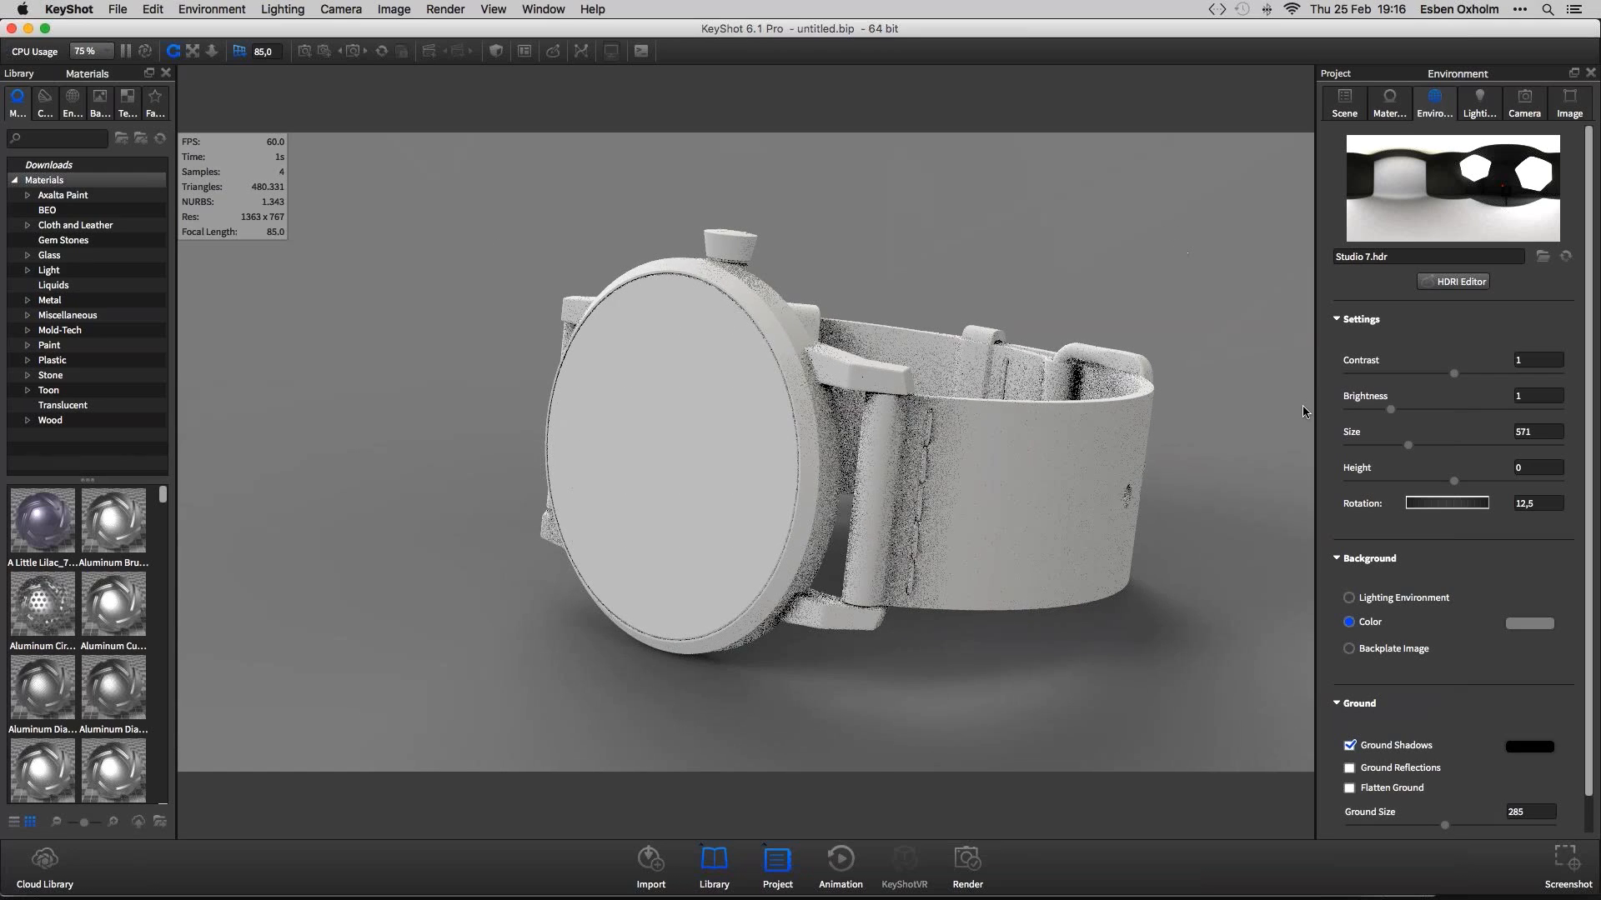
left_click_drag(1220, 357, 1506, 371)
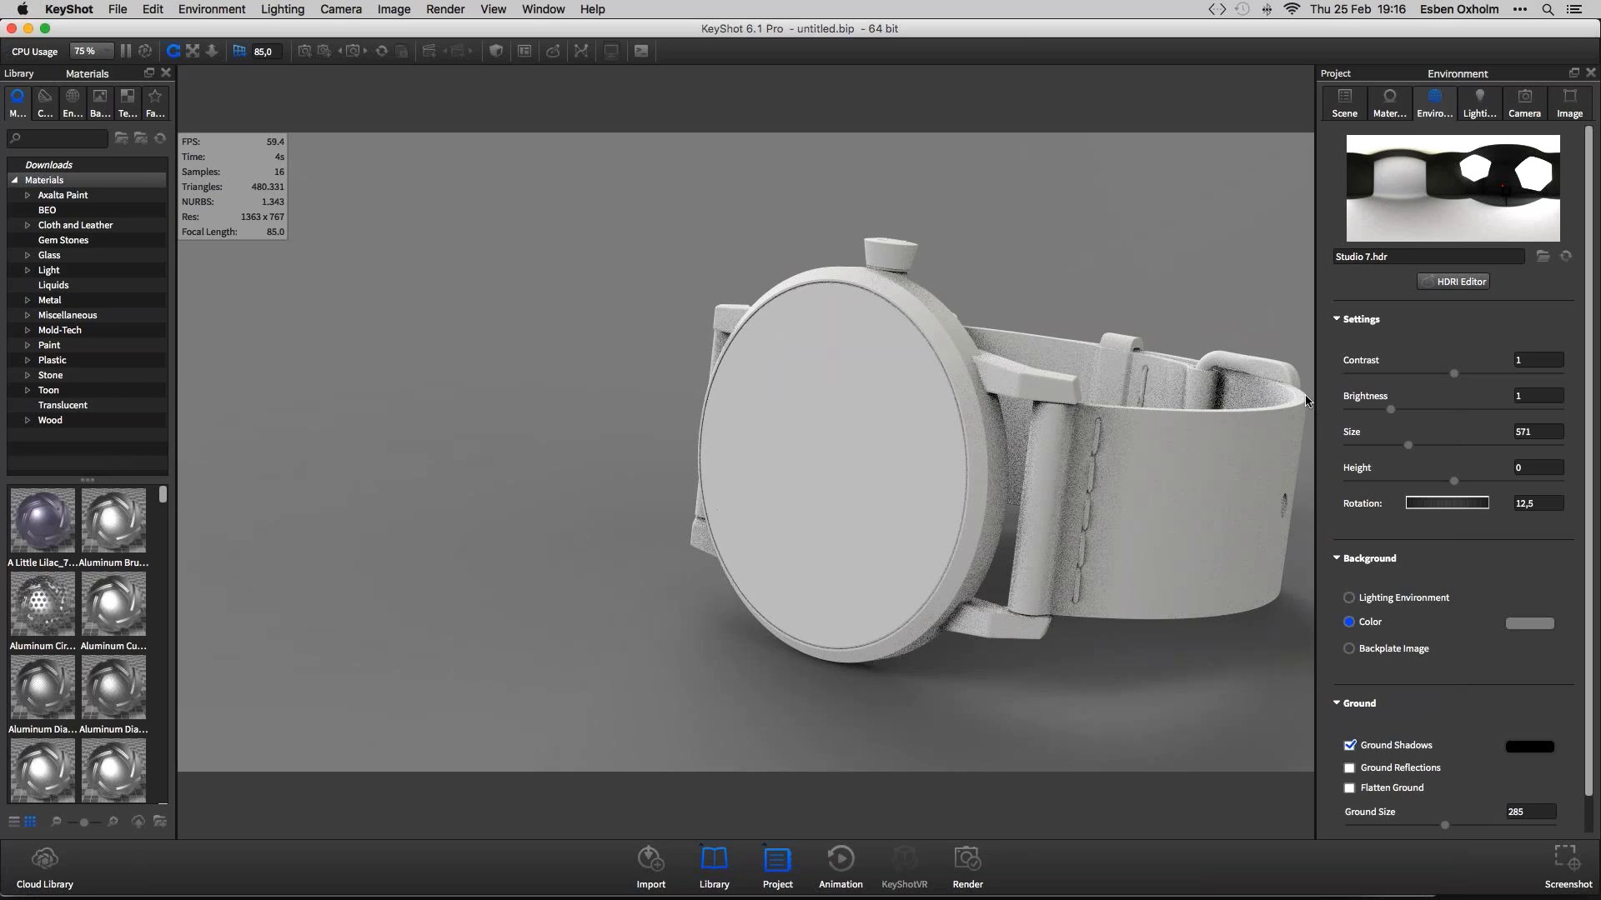
left_click_drag(1157, 272, 1032, 271)
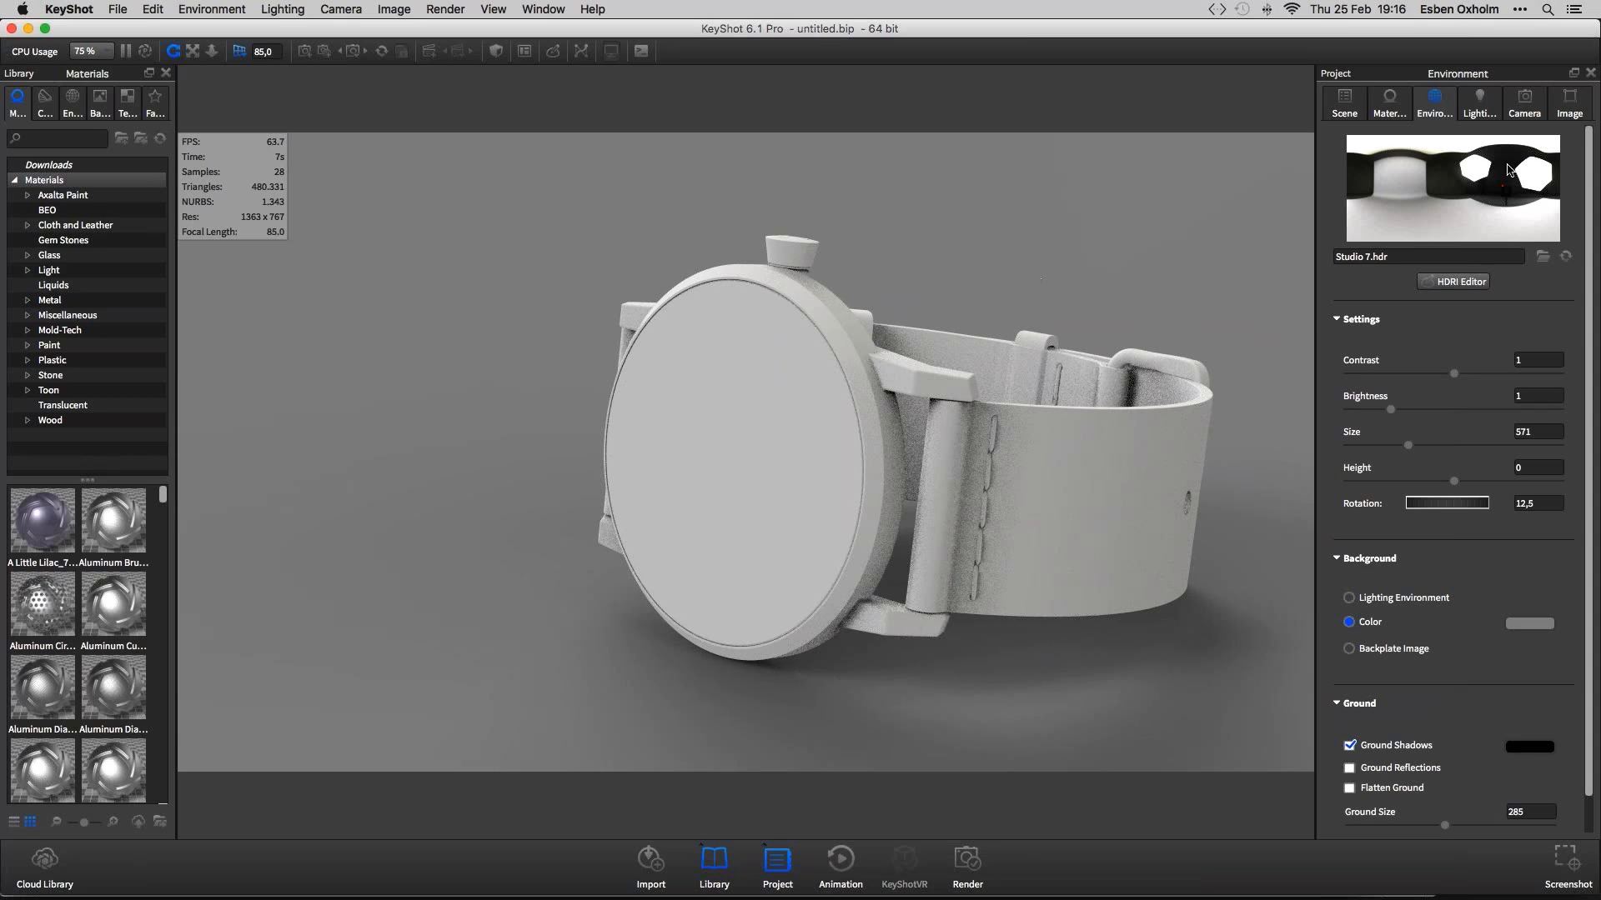
Frame the watch near the image centre using the camera's Halves and Thirds grids, and set the grid to None
left_click(1571, 107)
left_click(1532, 109)
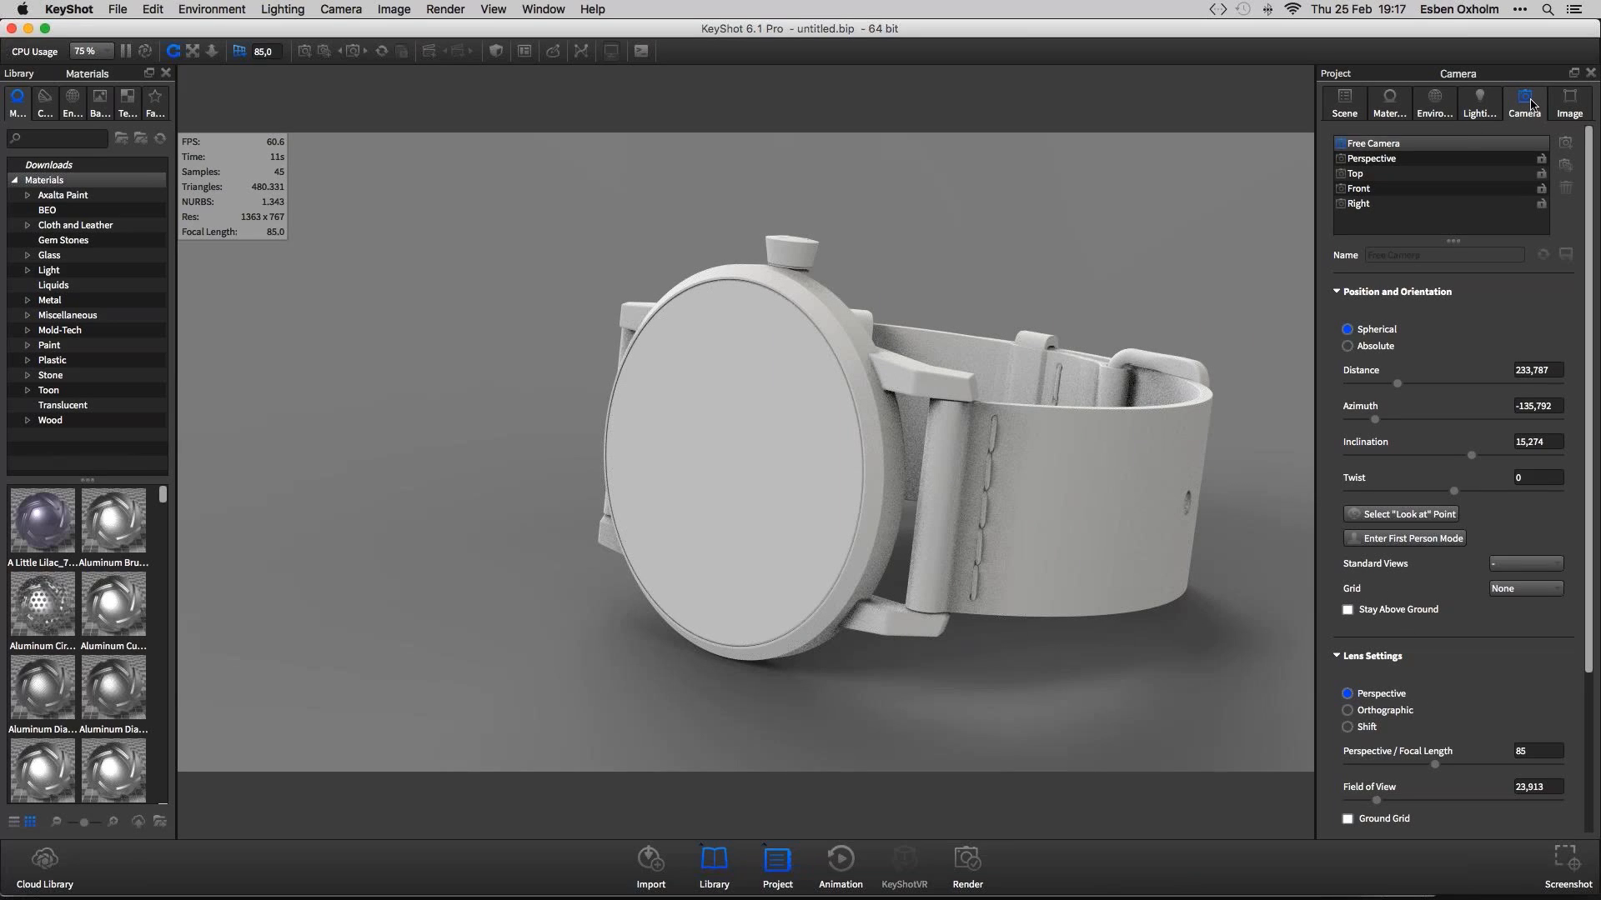
left_click(1500, 589)
left_click(1503, 601)
left_click(1508, 590)
left_click(1504, 615)
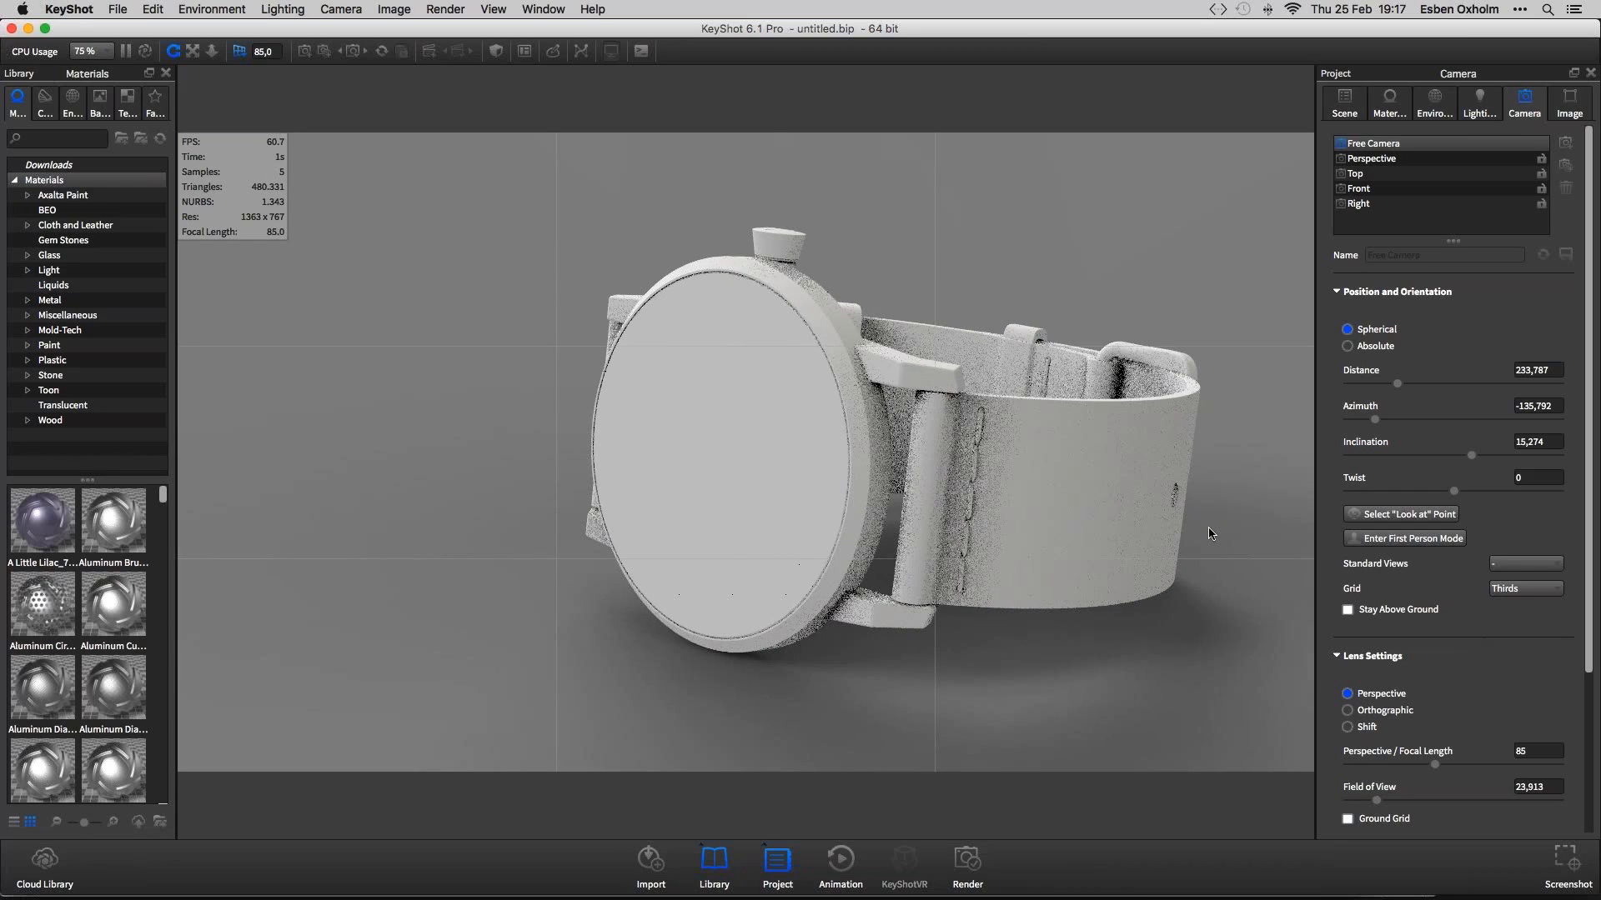
left_click_drag(1211, 533, 1183, 535)
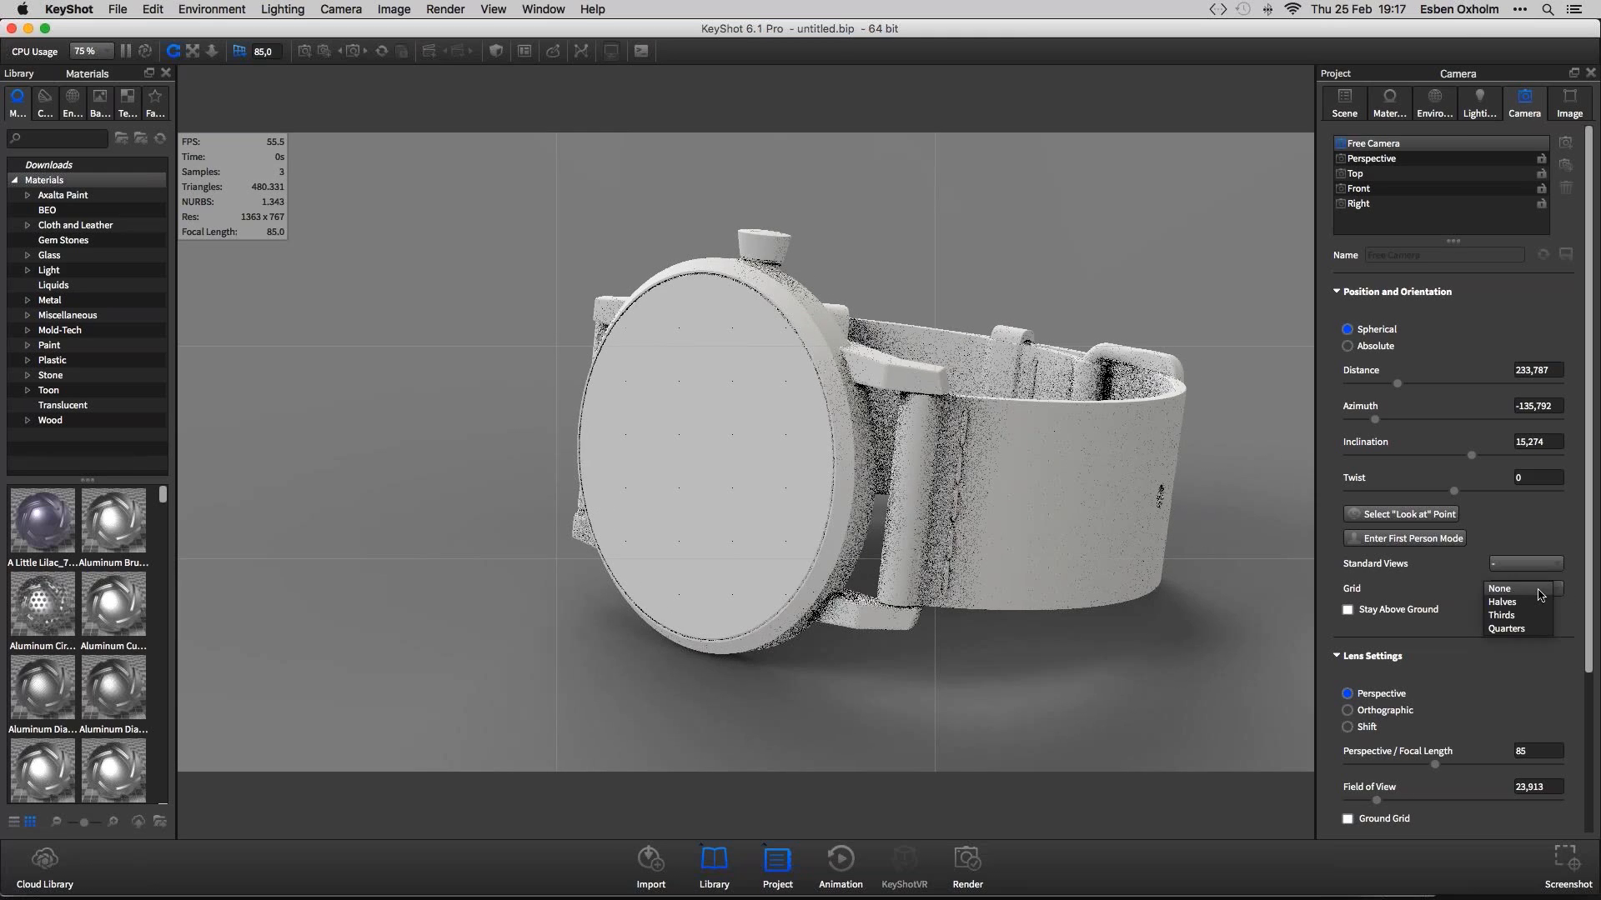
left_click_drag(1184, 524, 1140, 527)
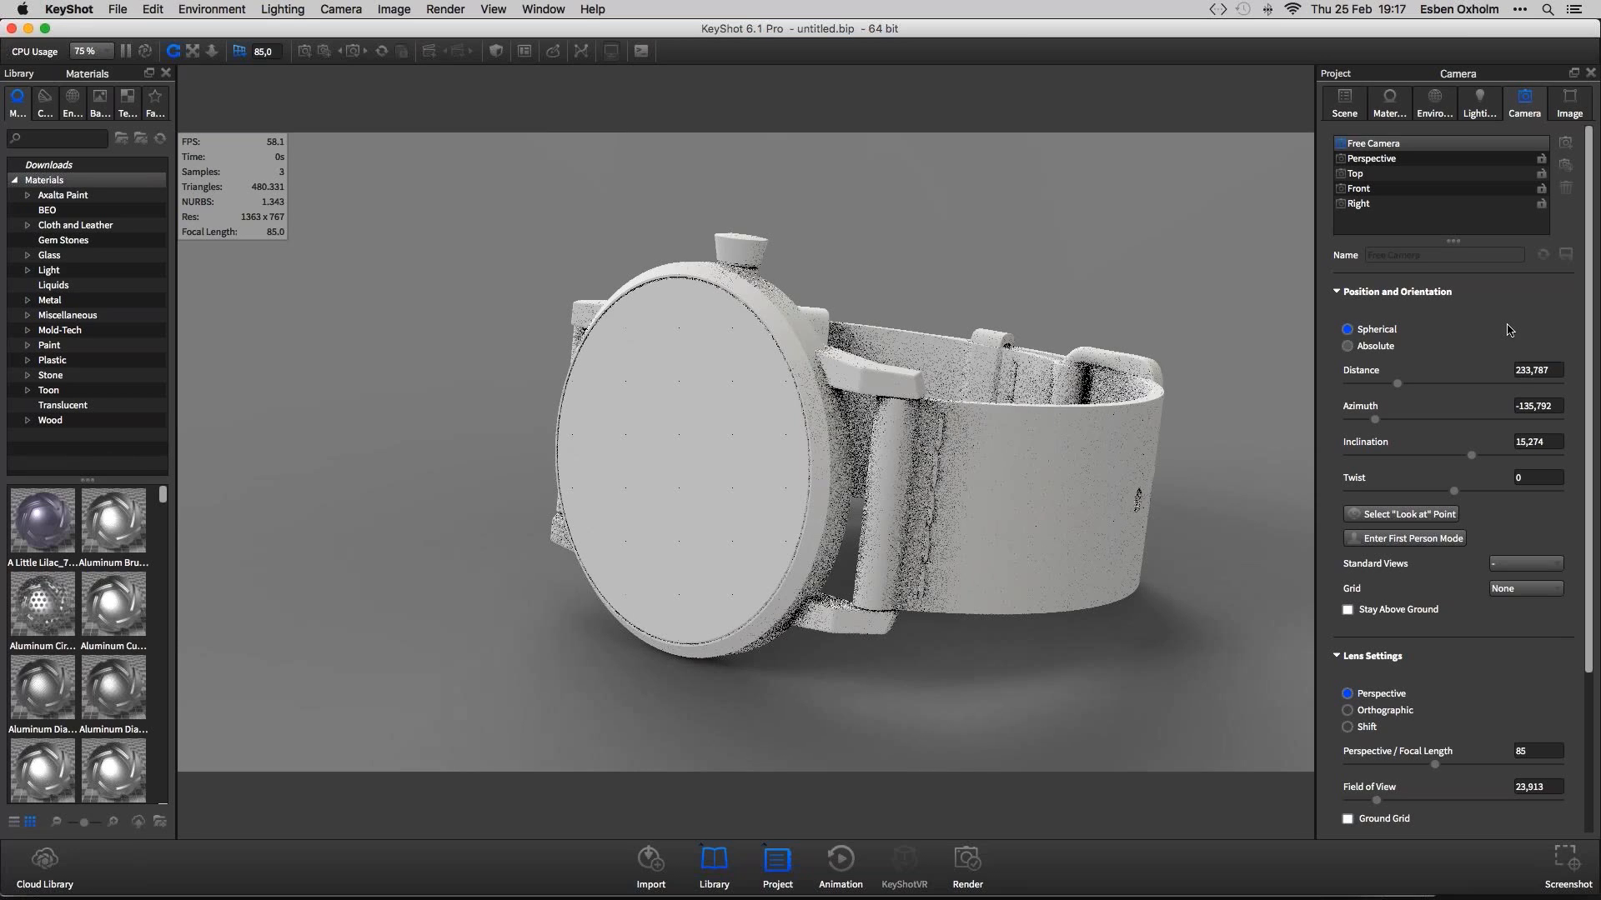
Save the current view as a new camera named Final and lock it
left_click(1564, 144)
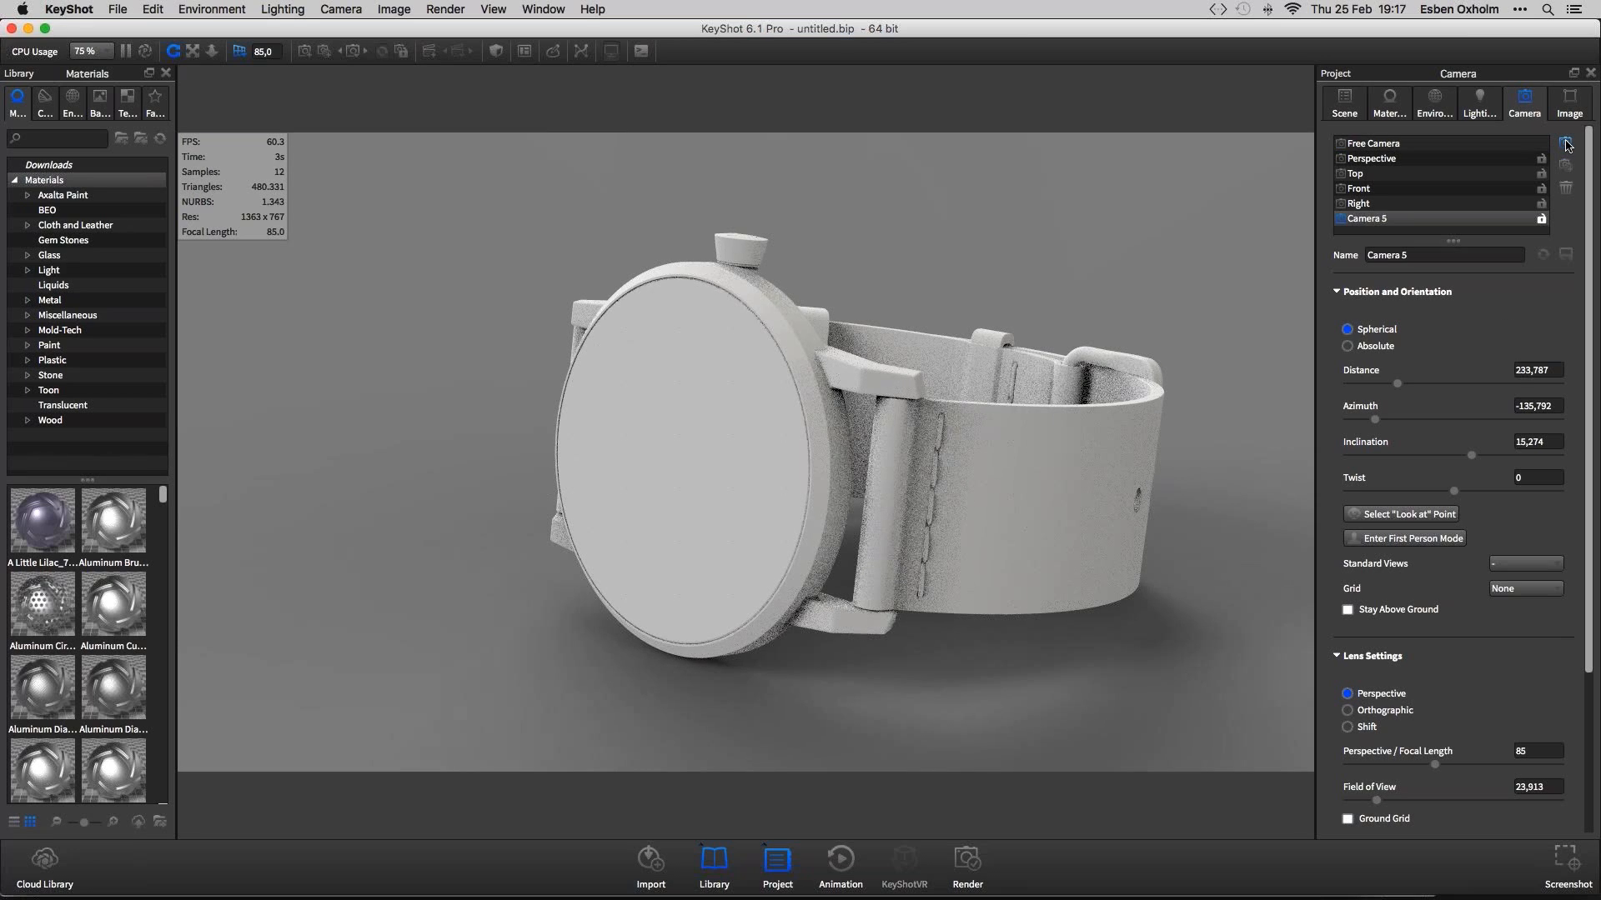
left_click(1444, 254)
type("Final")
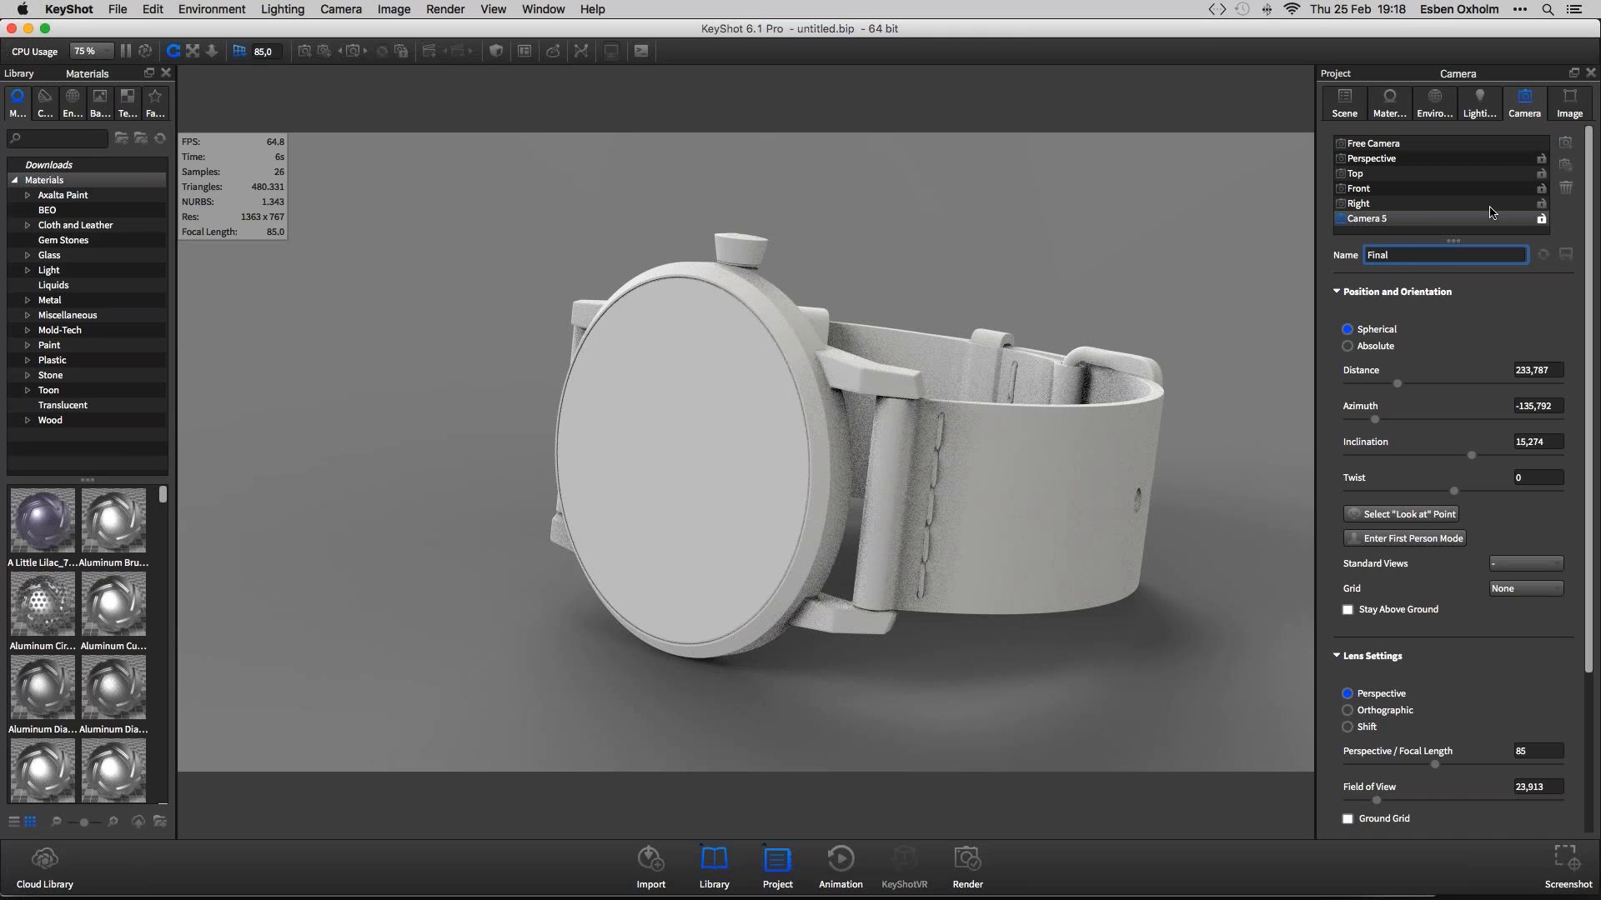
left_click(1541, 218)
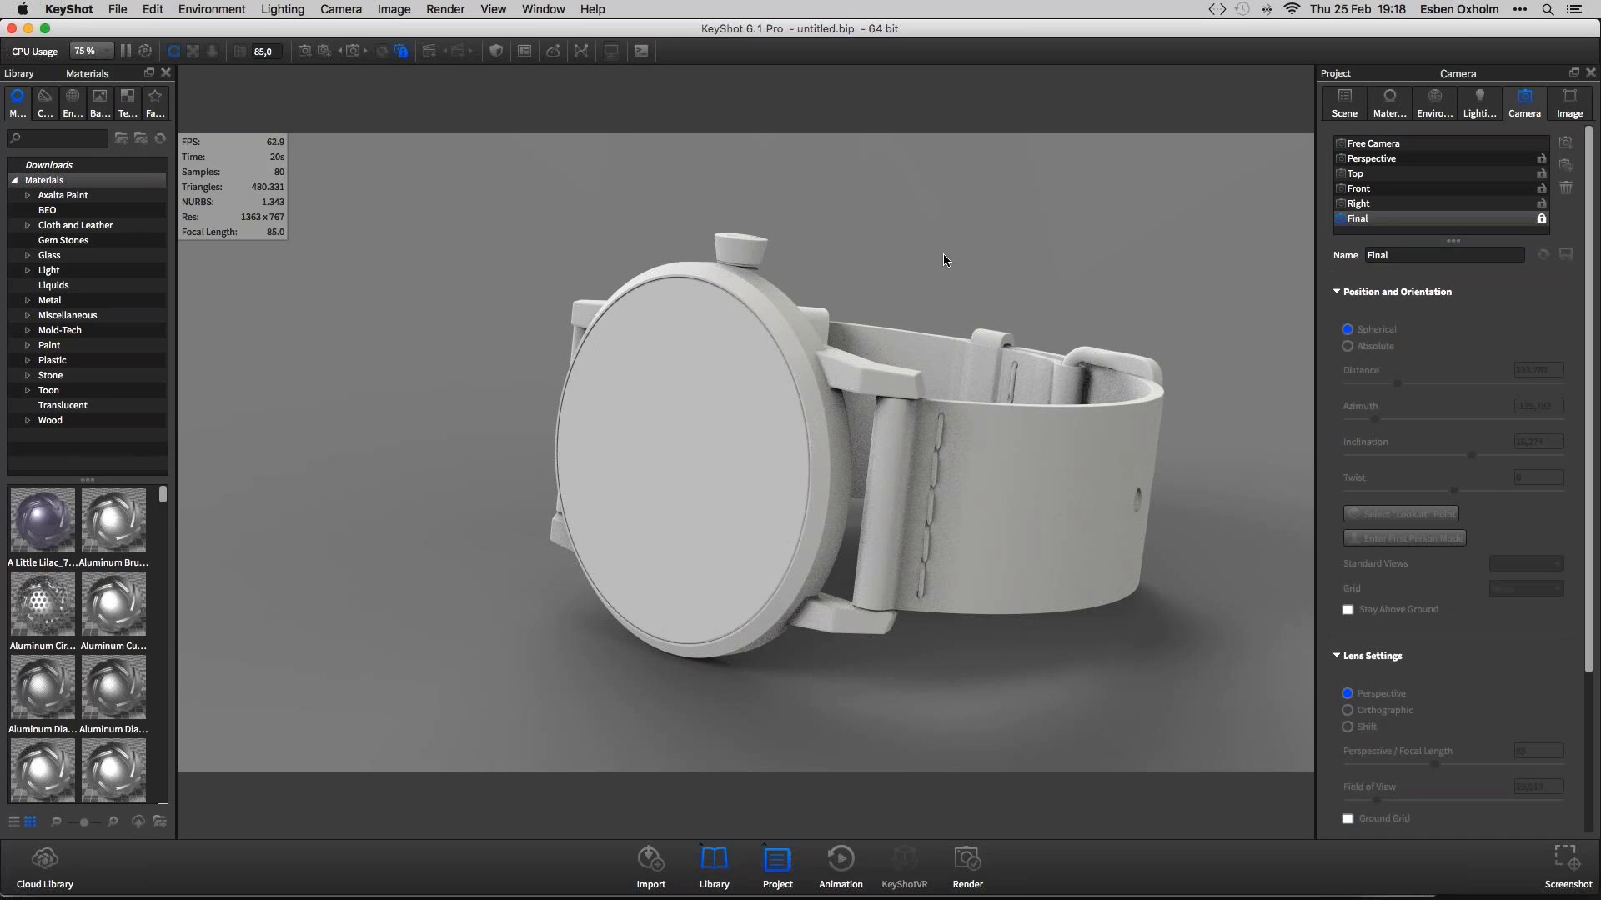
Review the types of geometry that can be added and the available scene units, without changing anything
left_click(159, 12)
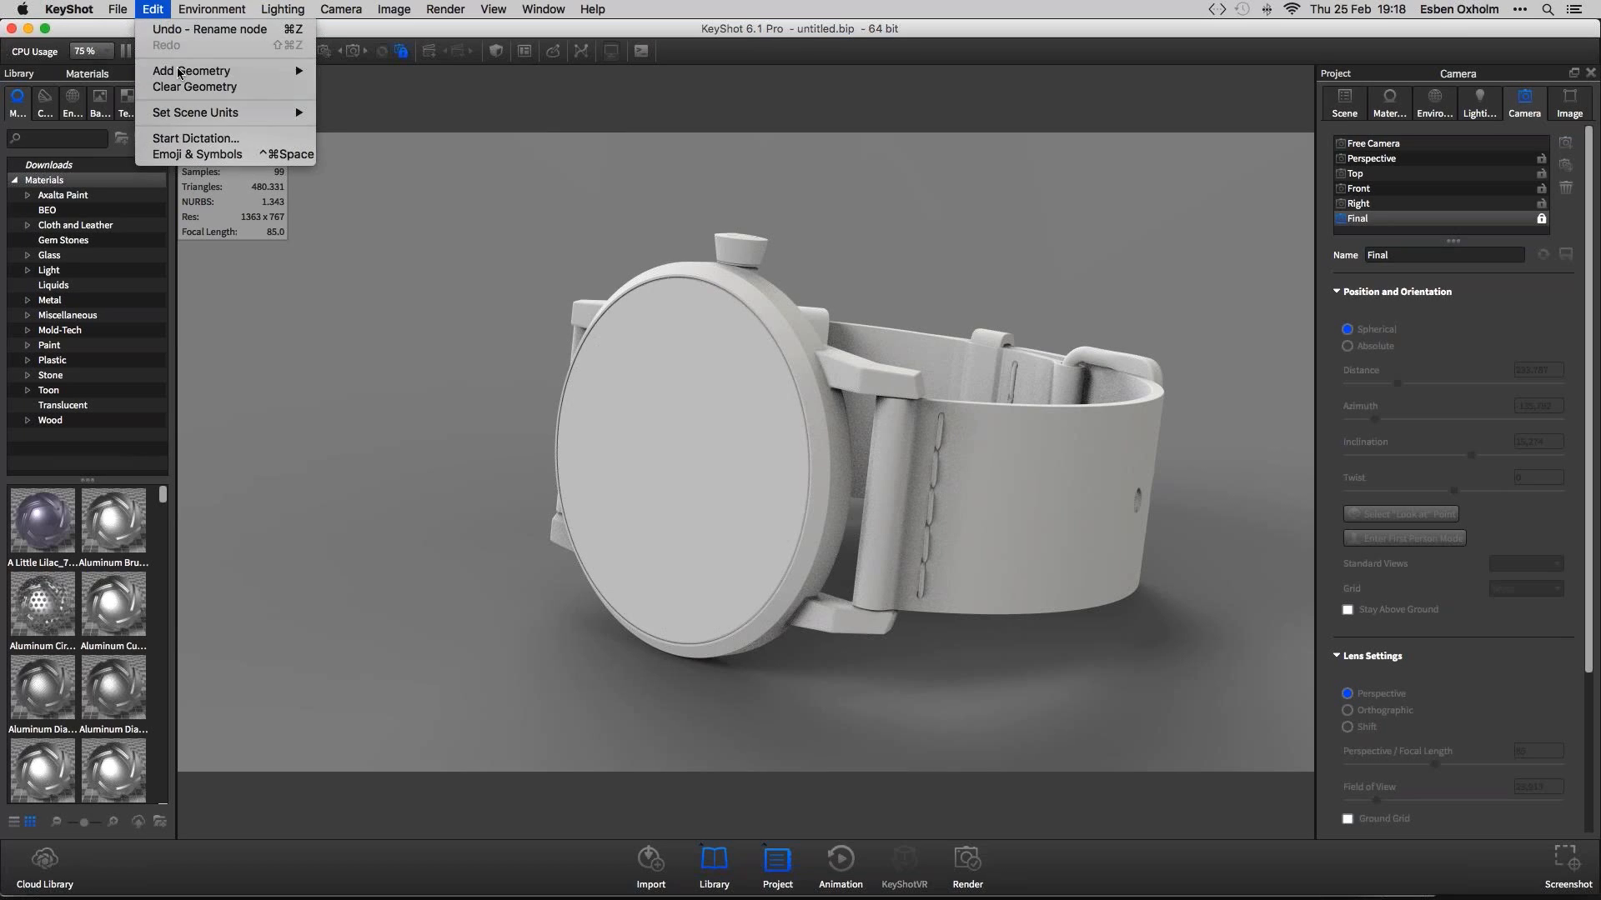
mouse_move(181, 74)
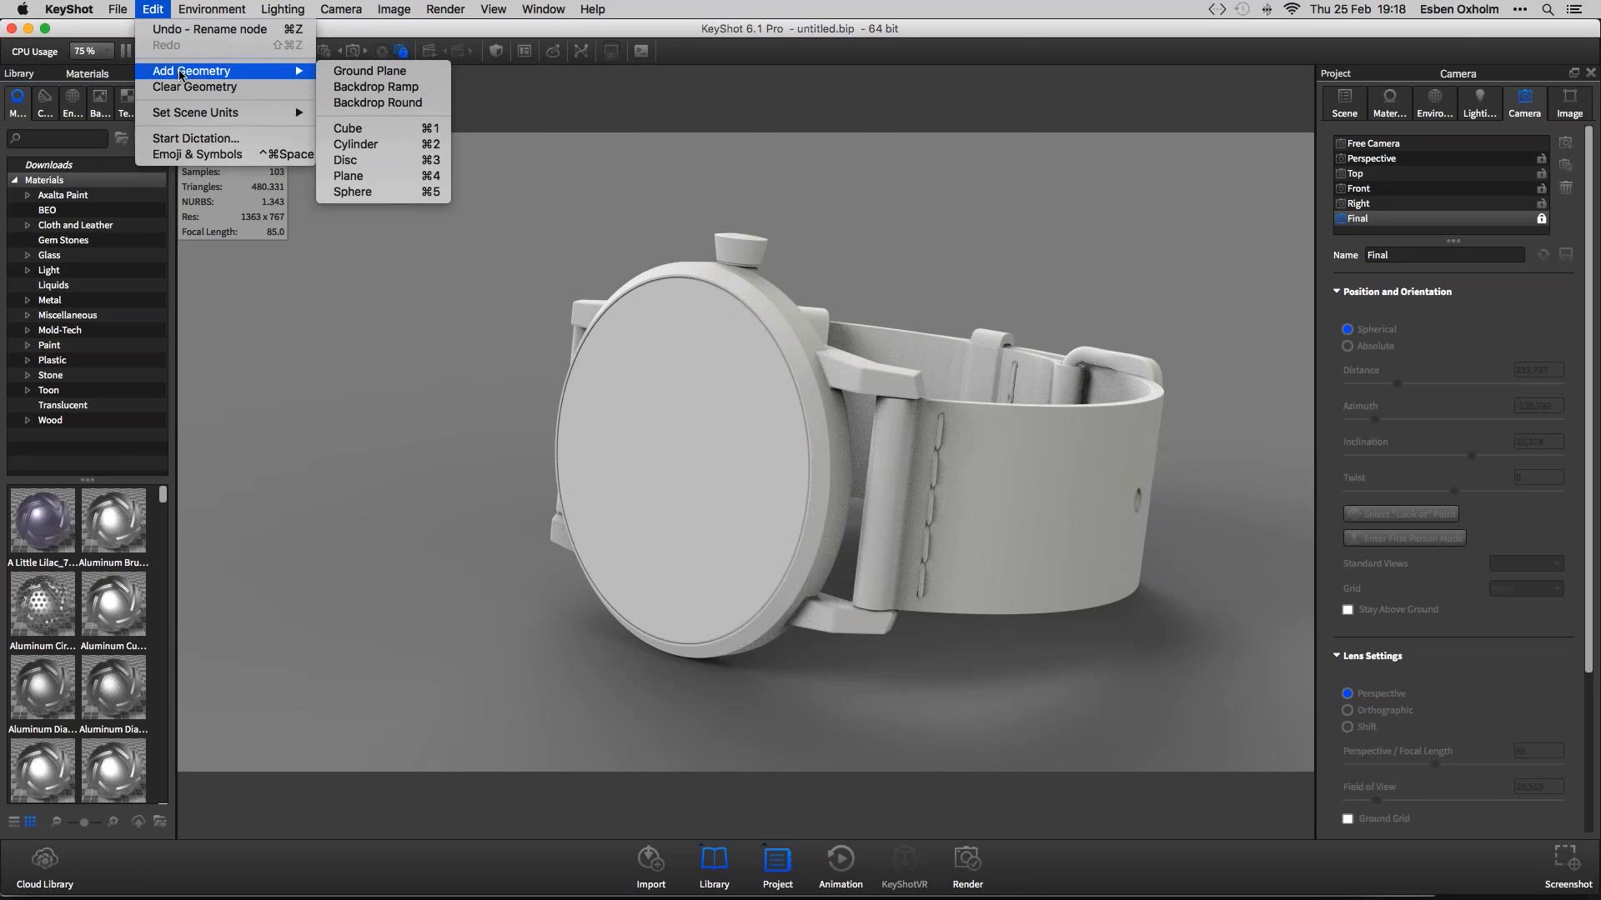
left_click(706, 231)
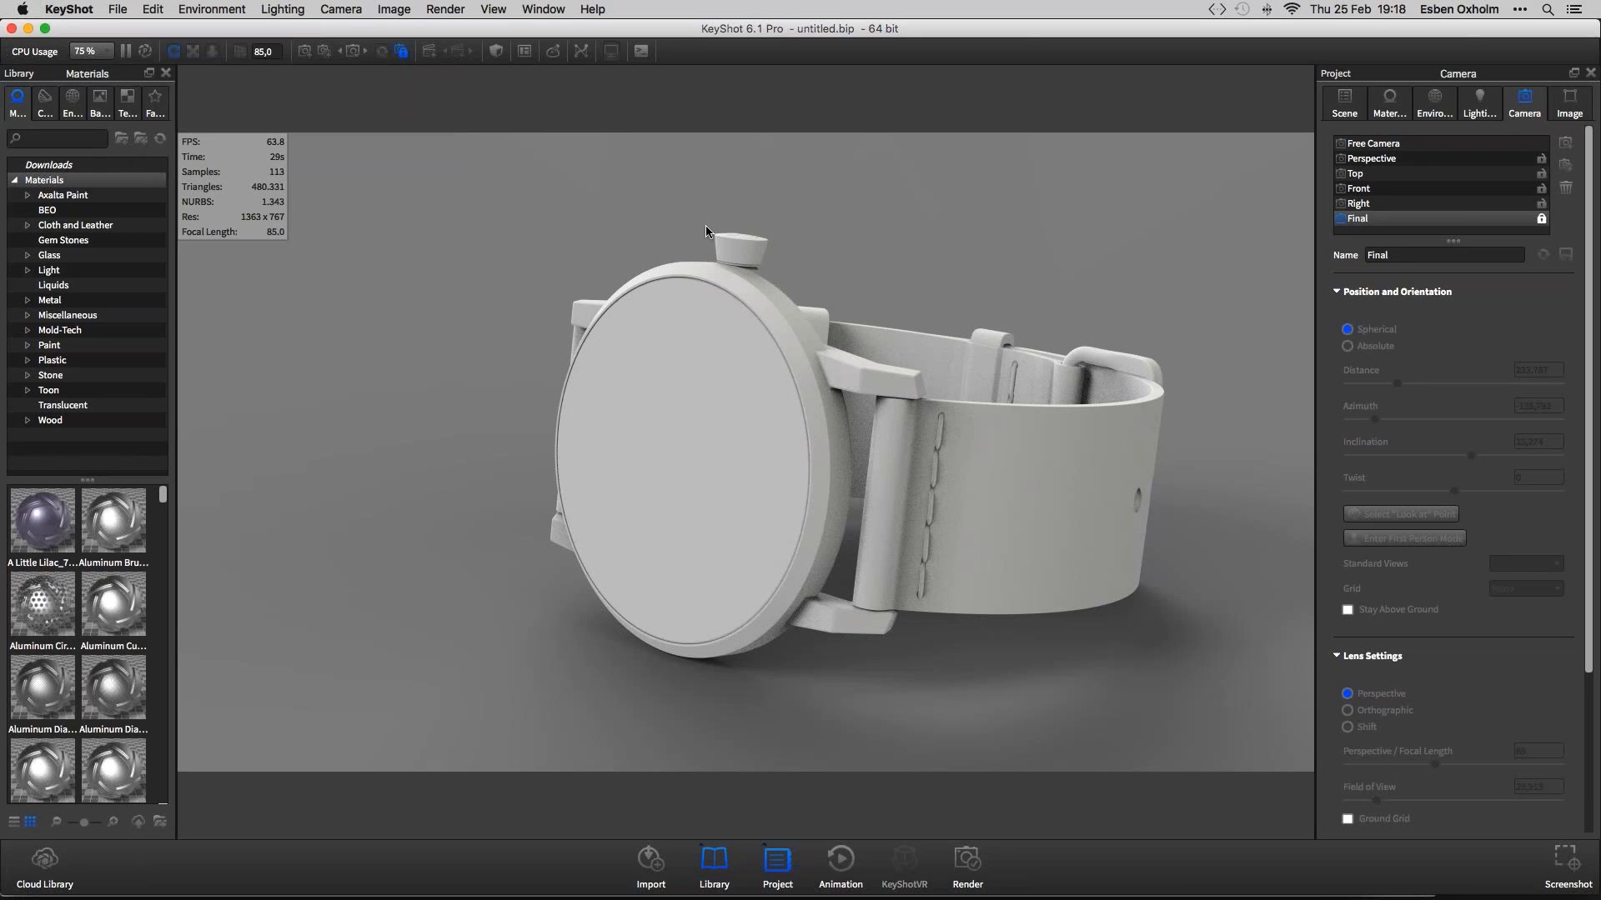
left_click(159, 10)
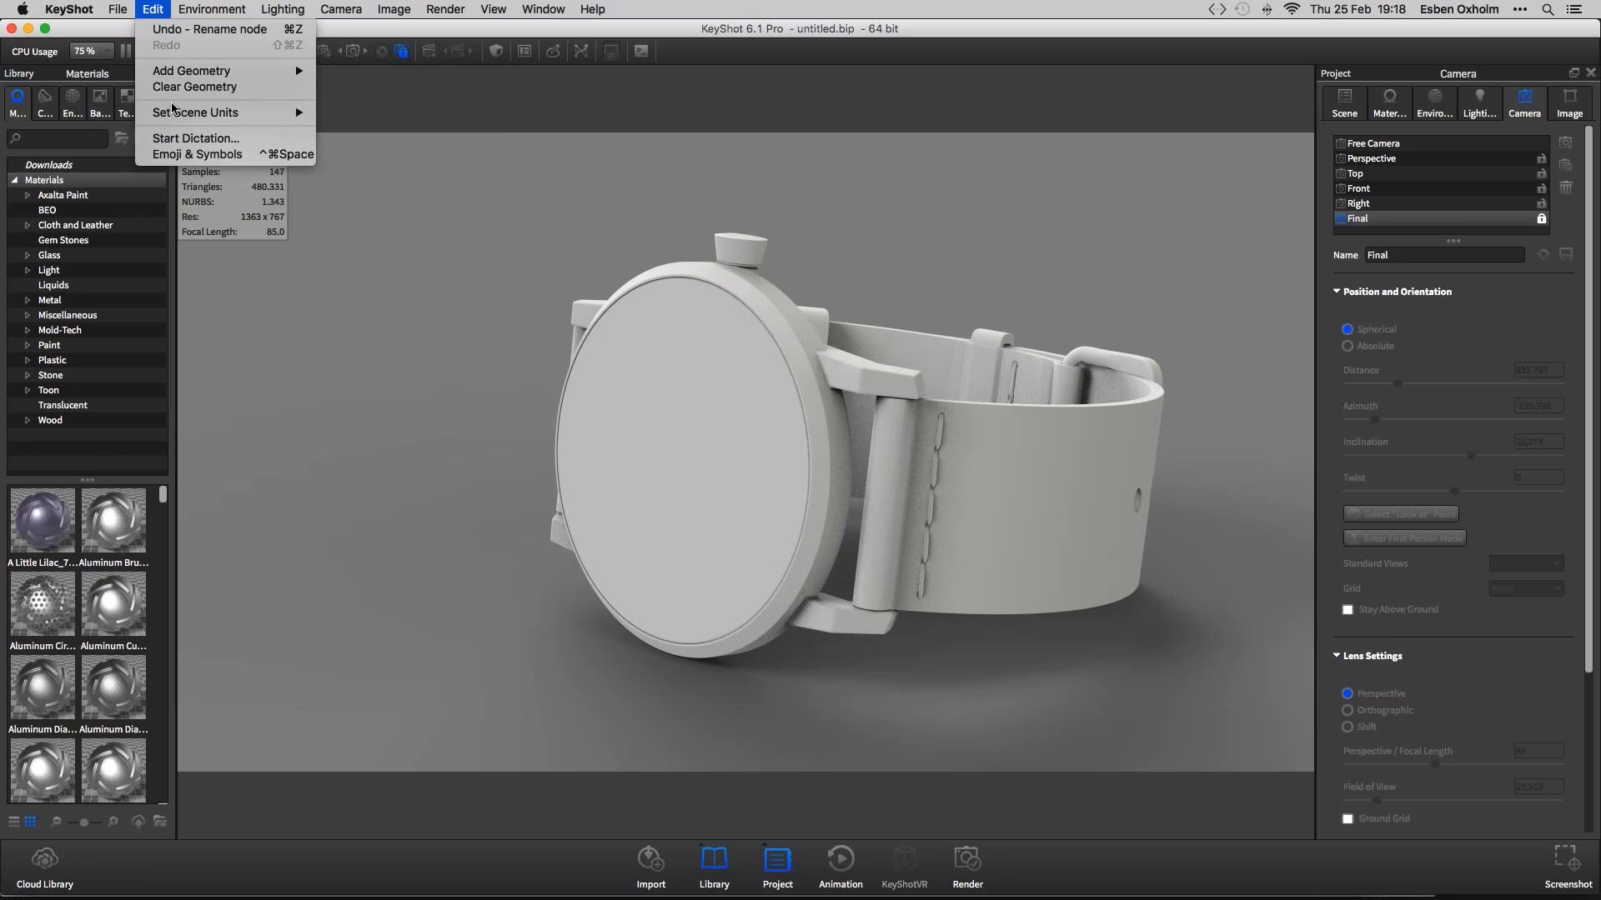
mouse_move(202, 118)
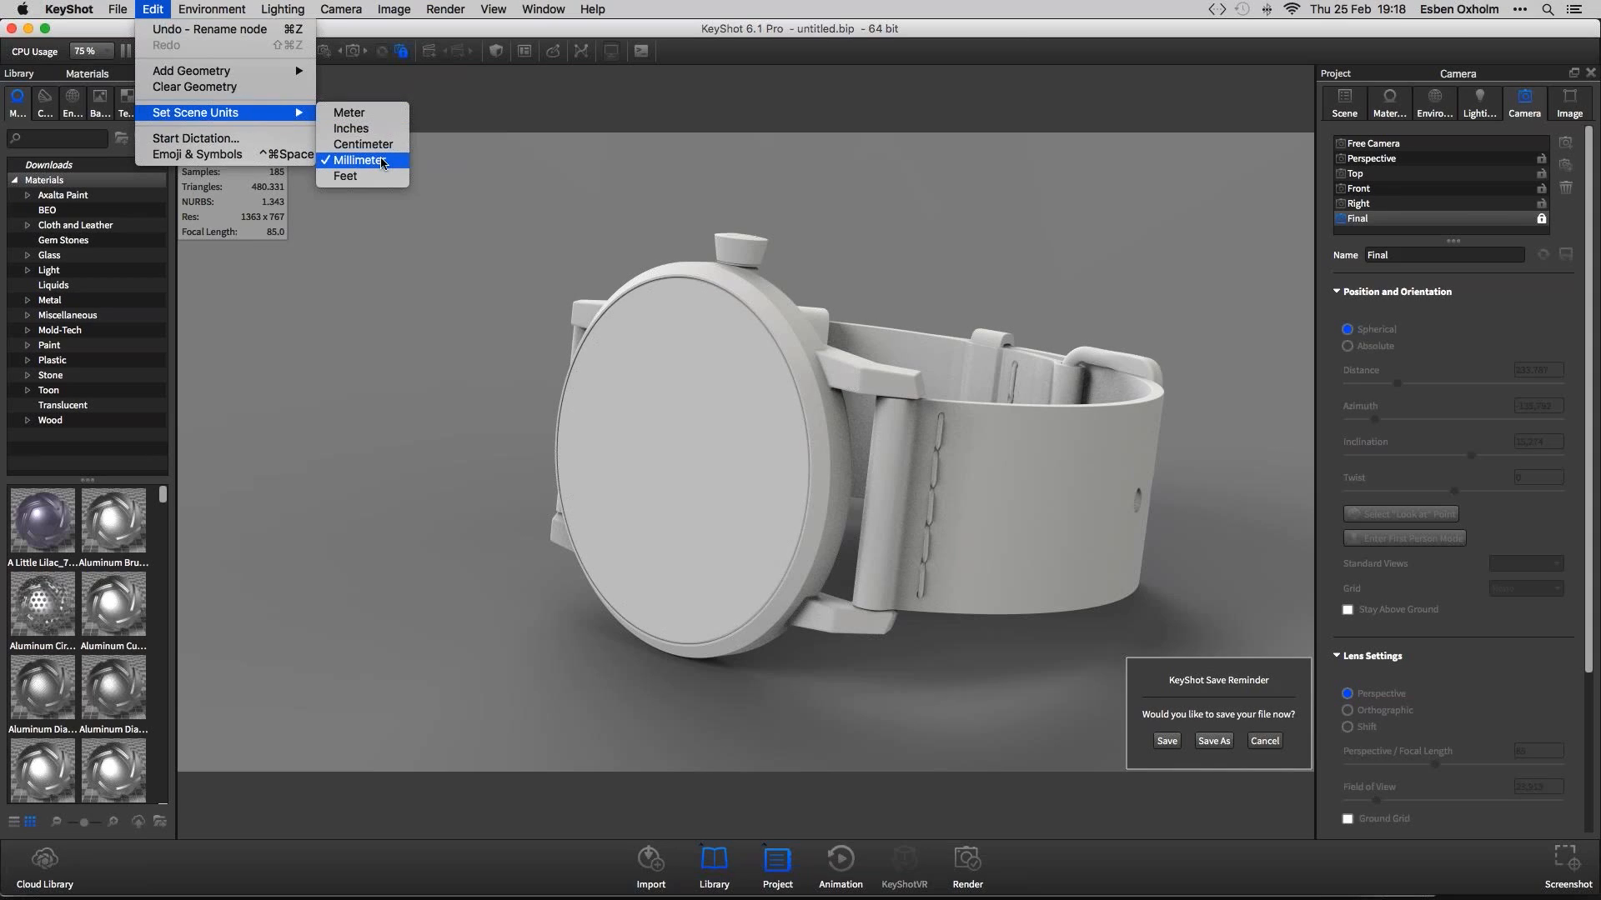
left_click(459, 229)
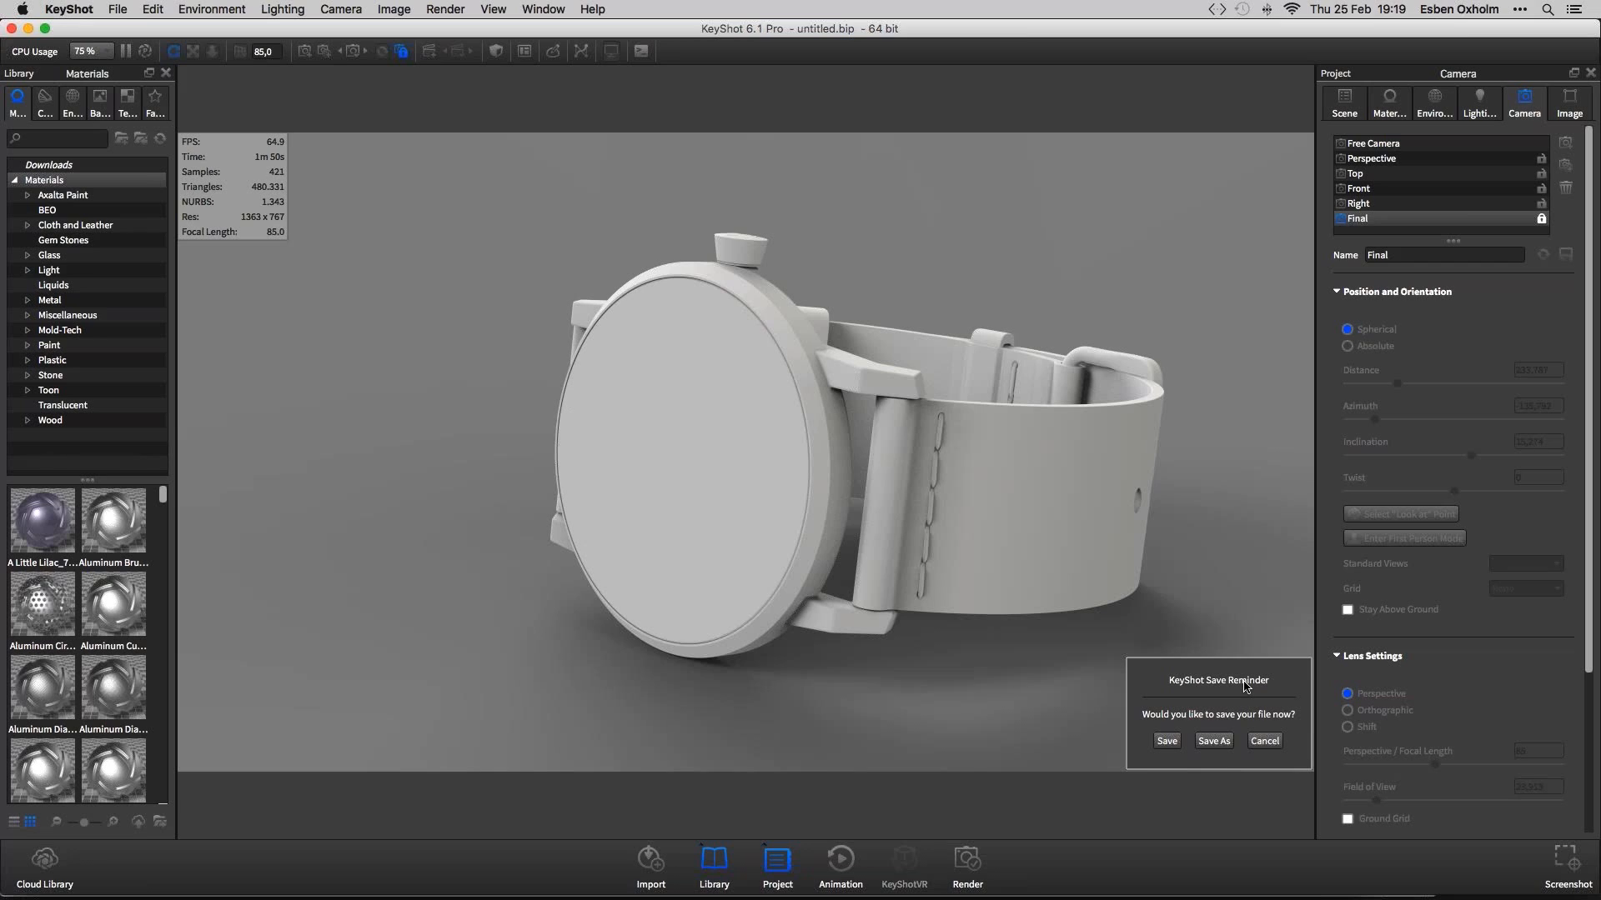
Dismiss the save reminder and review its 10 minutes interval option in the preferences, closing them without saving changes
left_click(1275, 749)
left_click(62, 9)
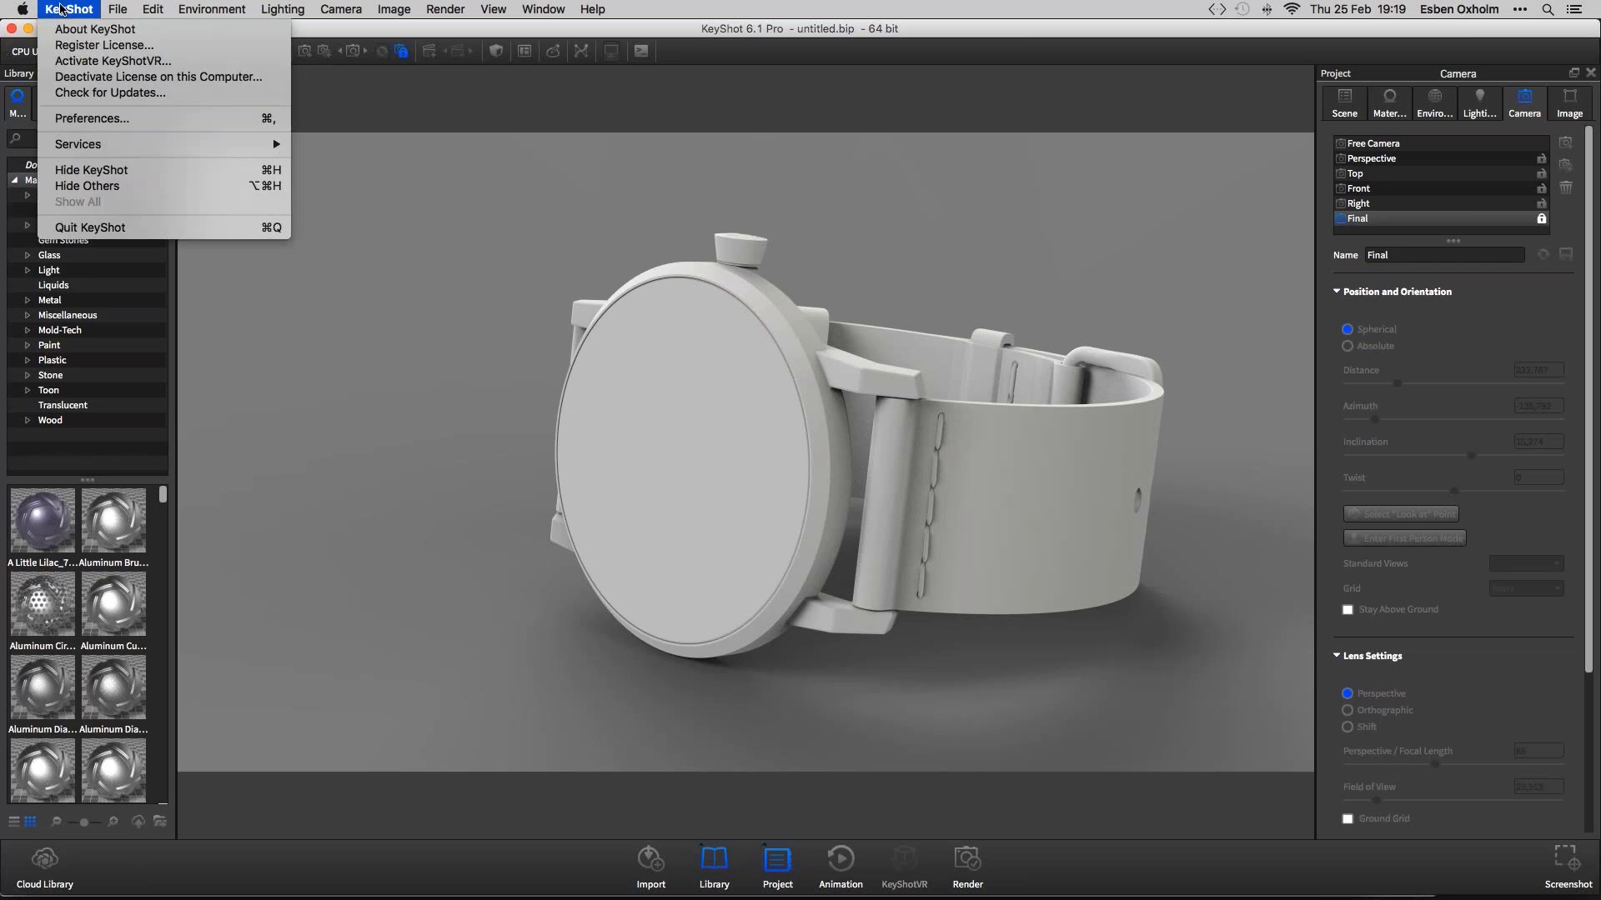
left_click(92, 119)
left_click(880, 609)
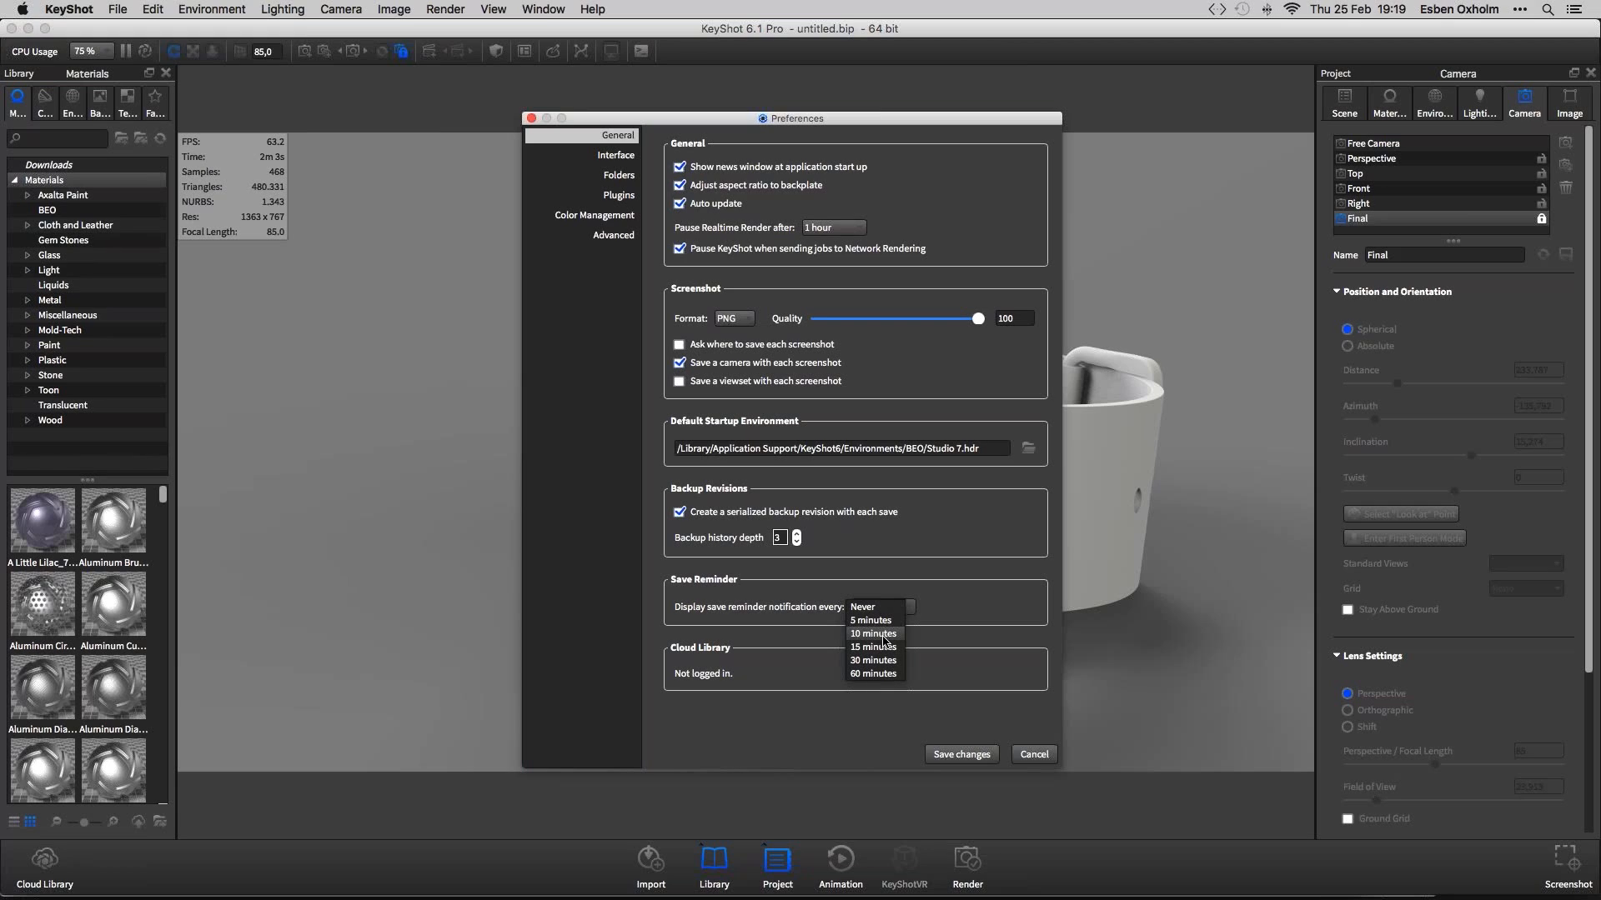
left_click(880, 634)
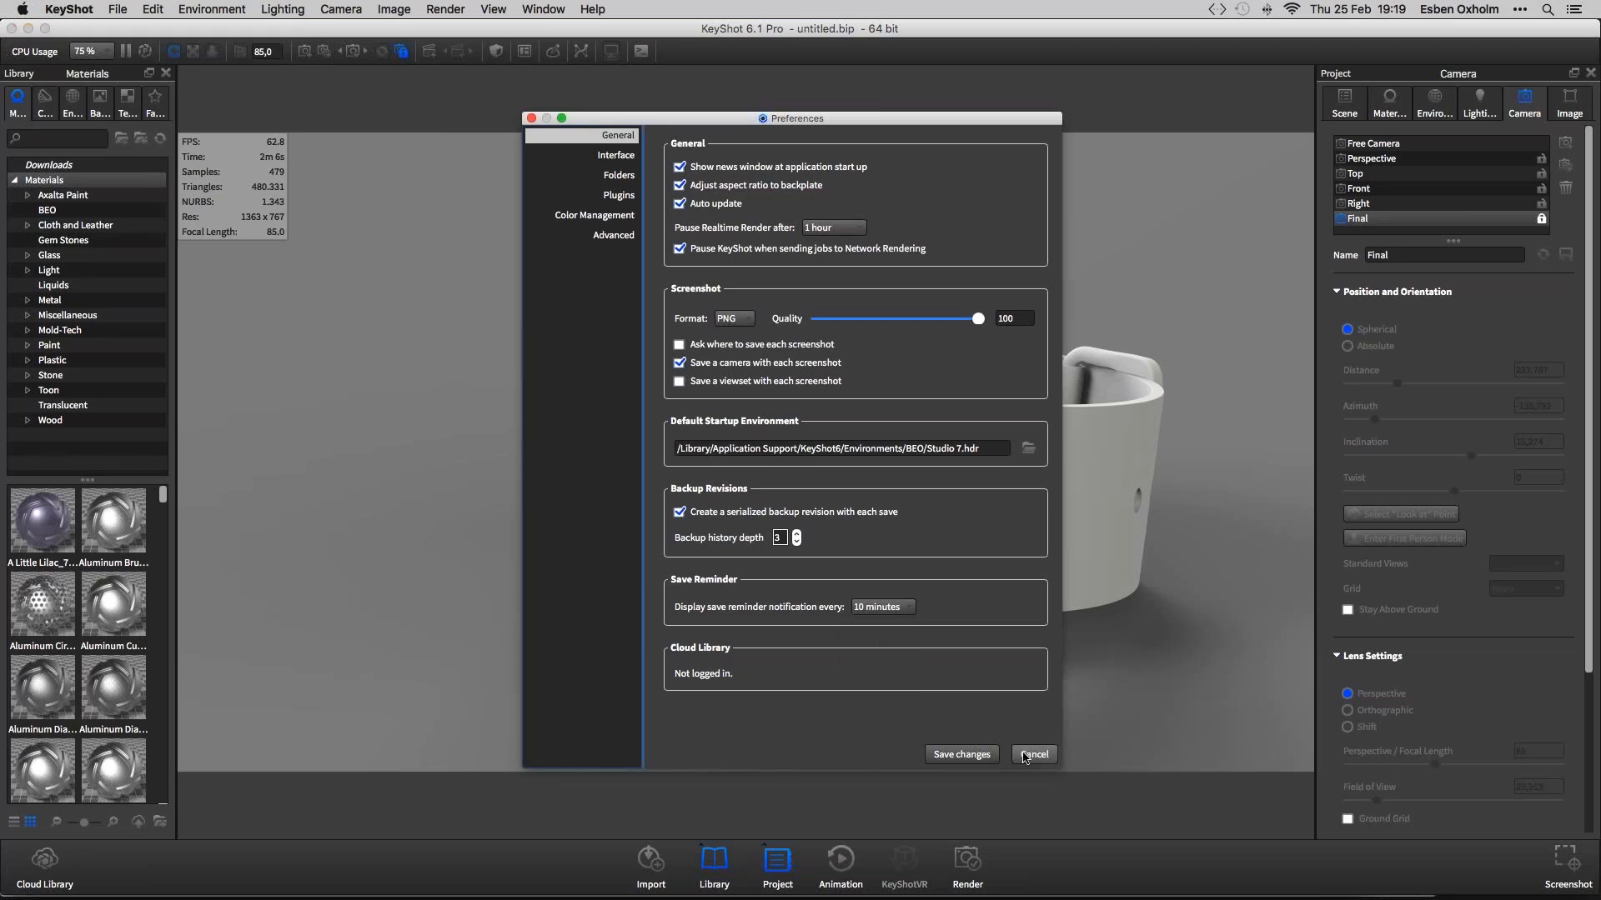
left_click(1025, 755)
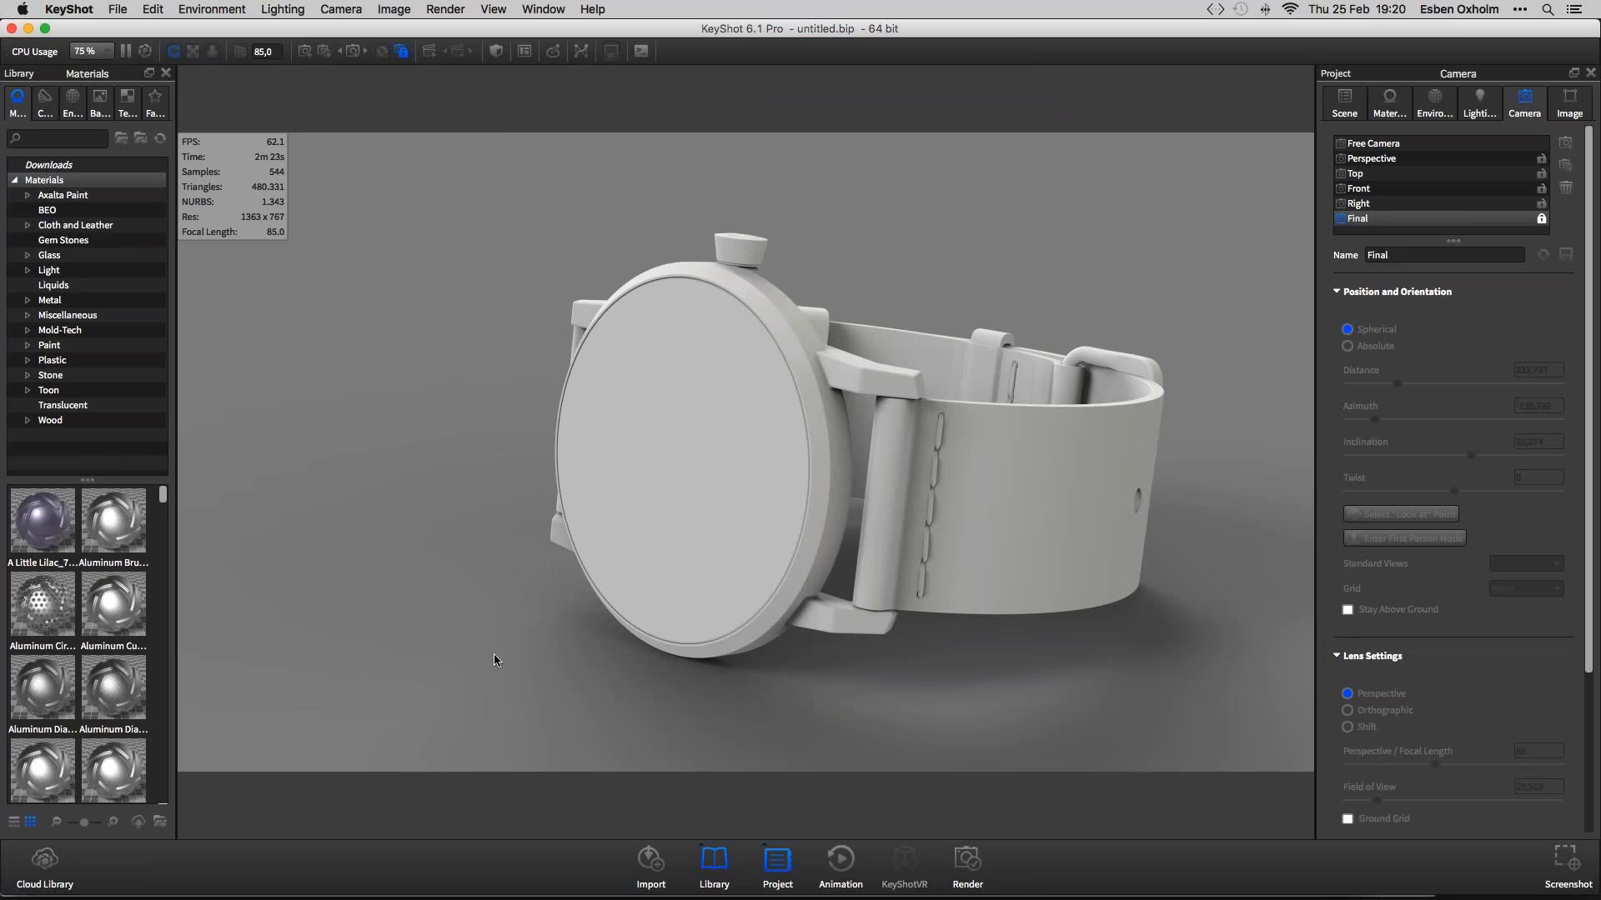
Try Performance Mode lighting on the scene and switch it back off
left_click(200, 10)
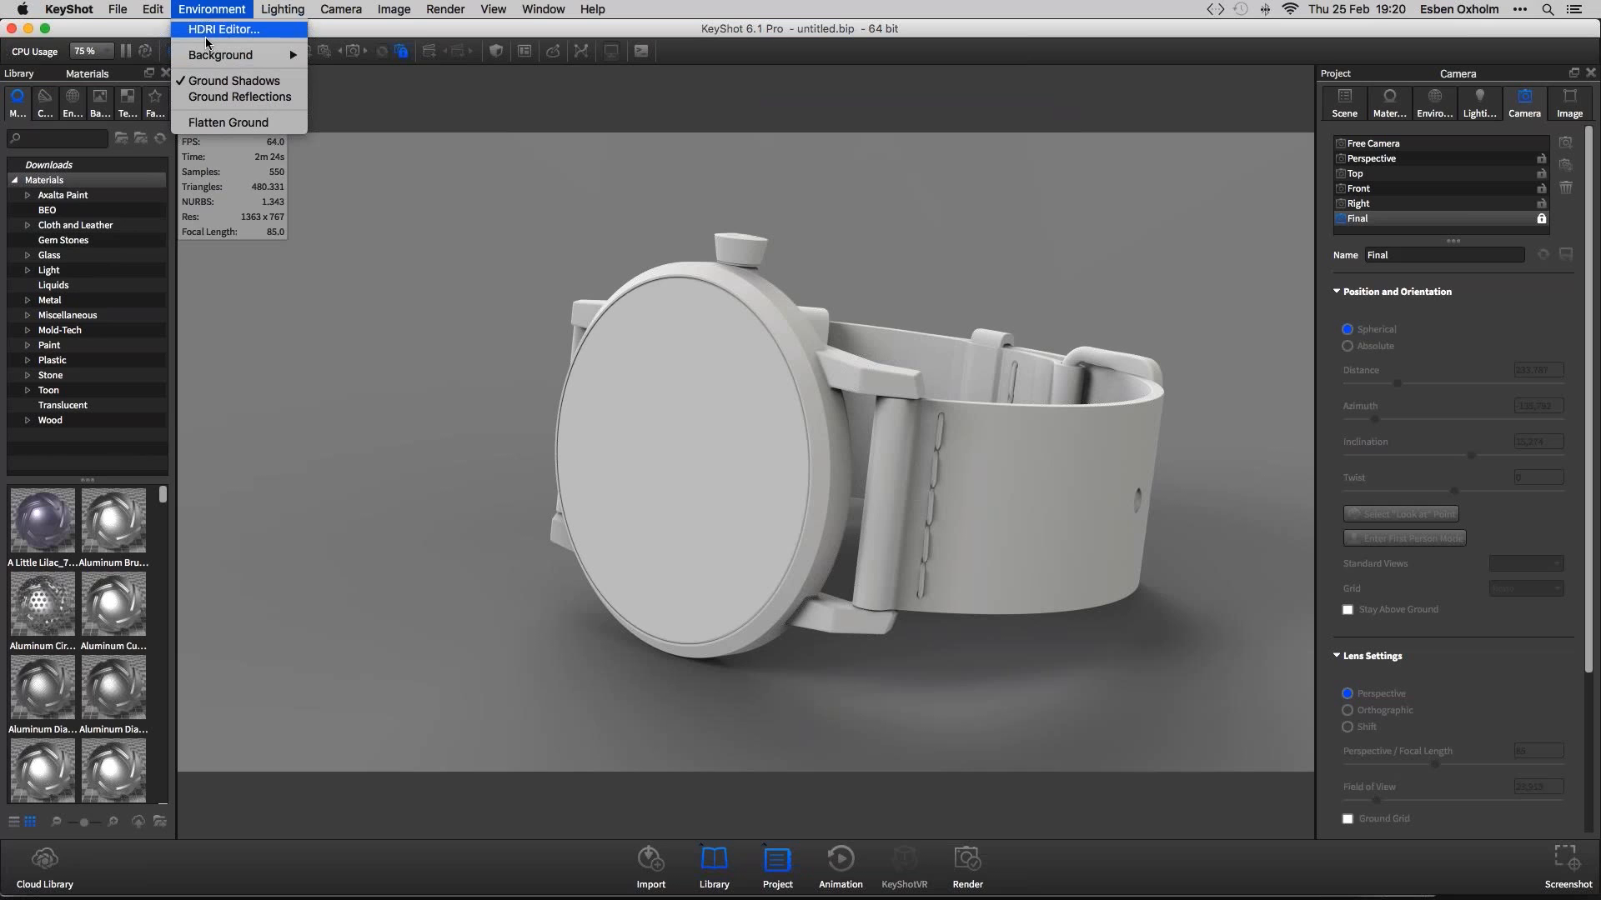
mouse_move(282, 9)
left_click(346, 30)
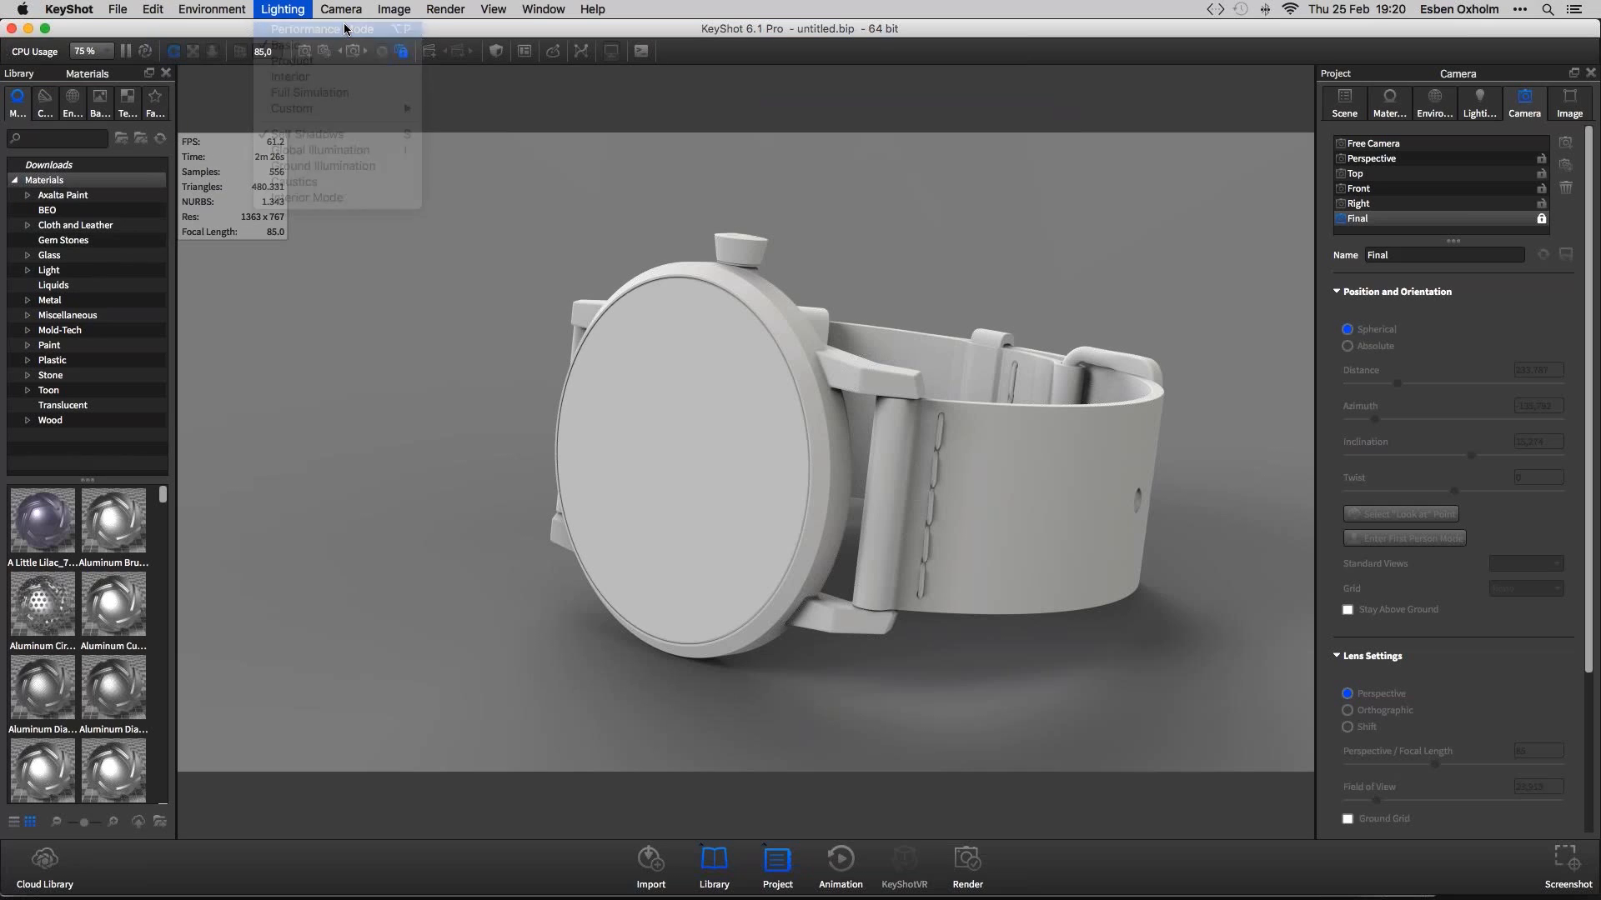
left_click(145, 53)
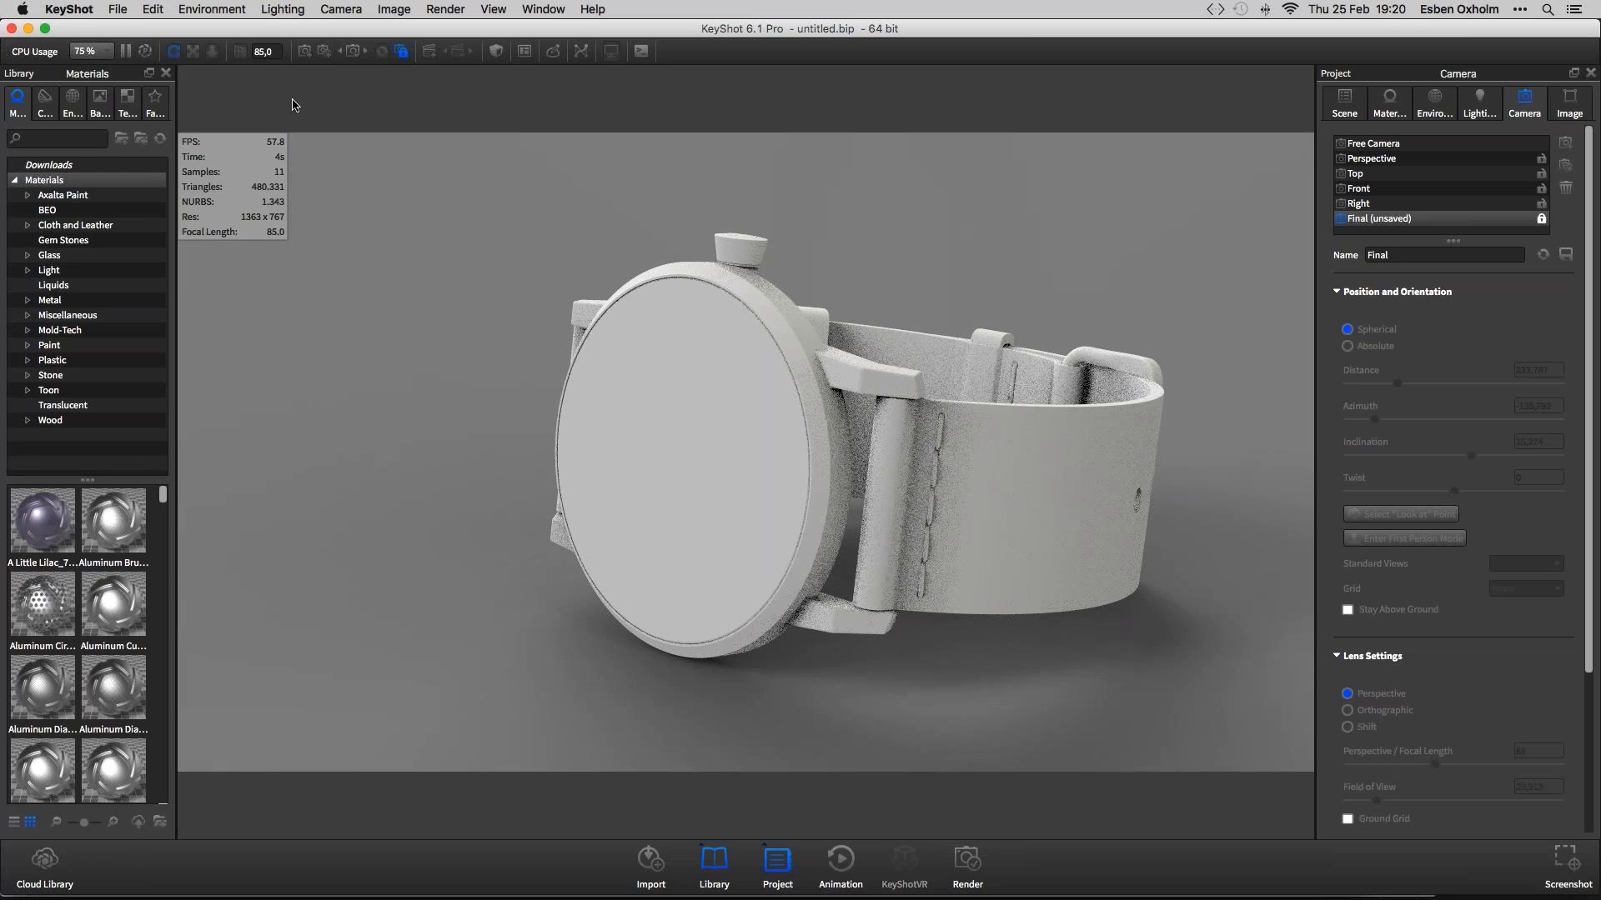
Add a ground plane to the scene
left_click(158, 13)
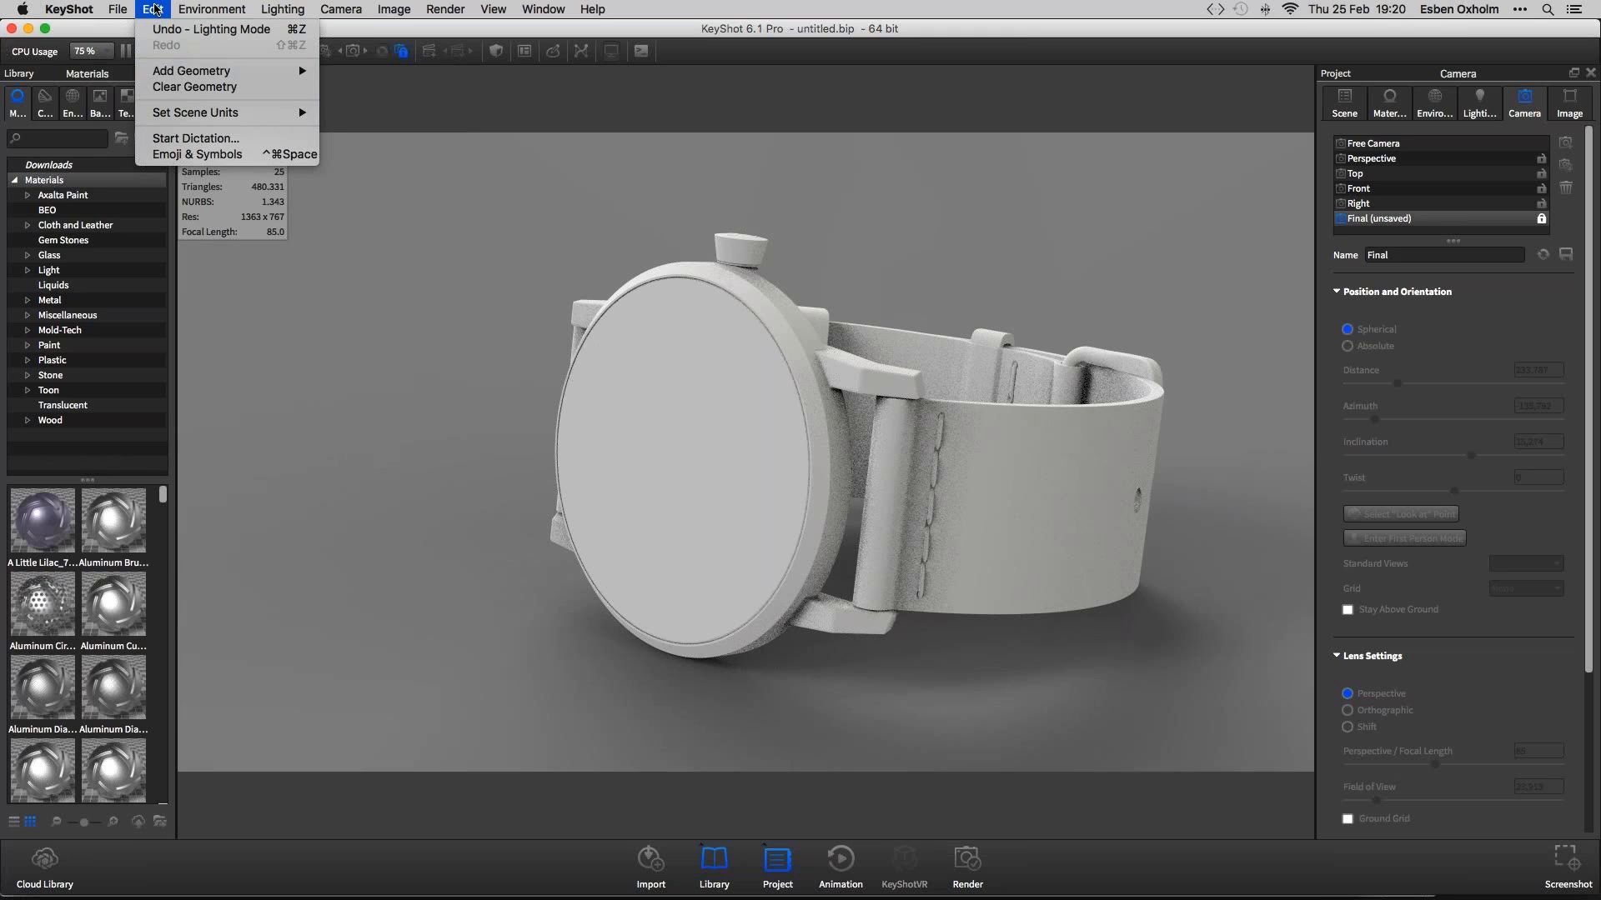
mouse_move(284, 71)
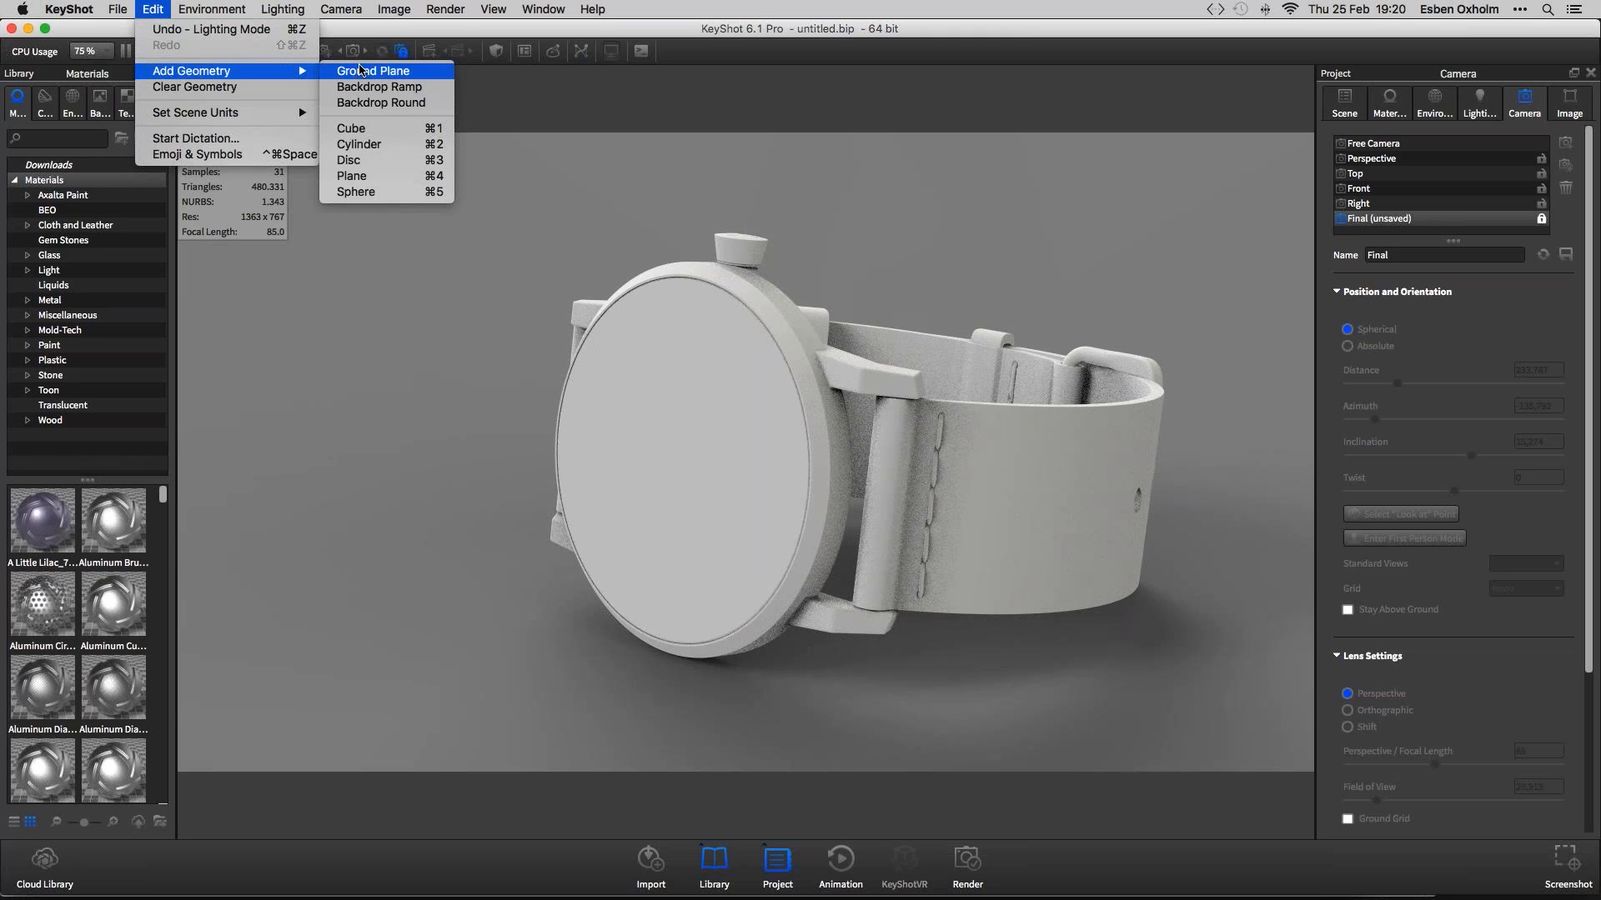
left_click(360, 70)
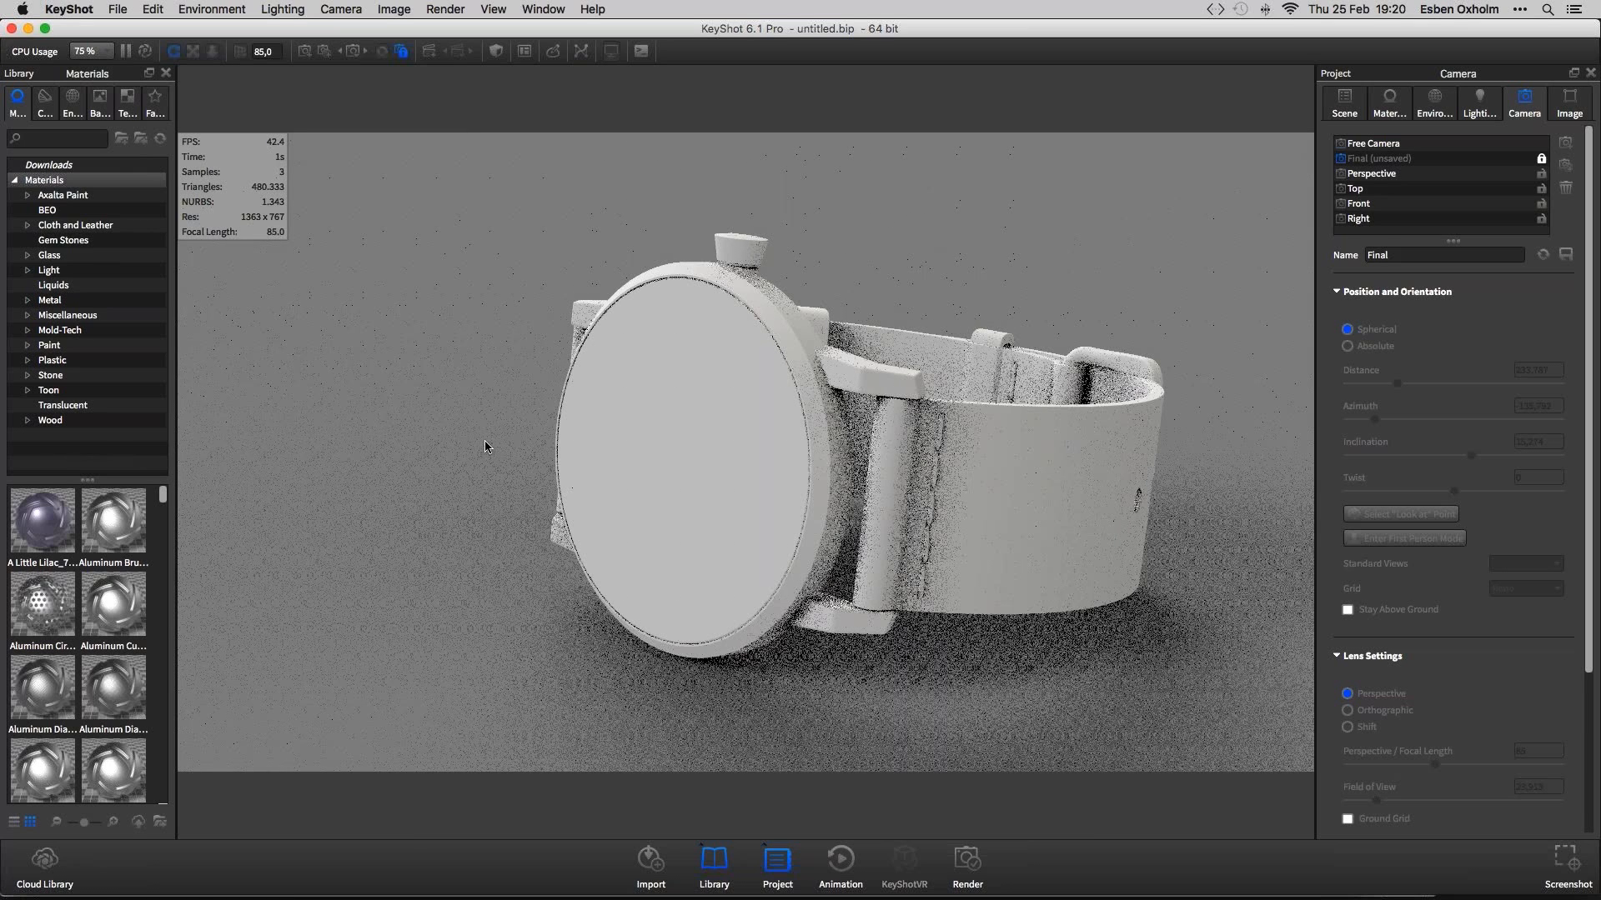
Change the ground plane's material type to Metallic Paint
double_click(465, 559)
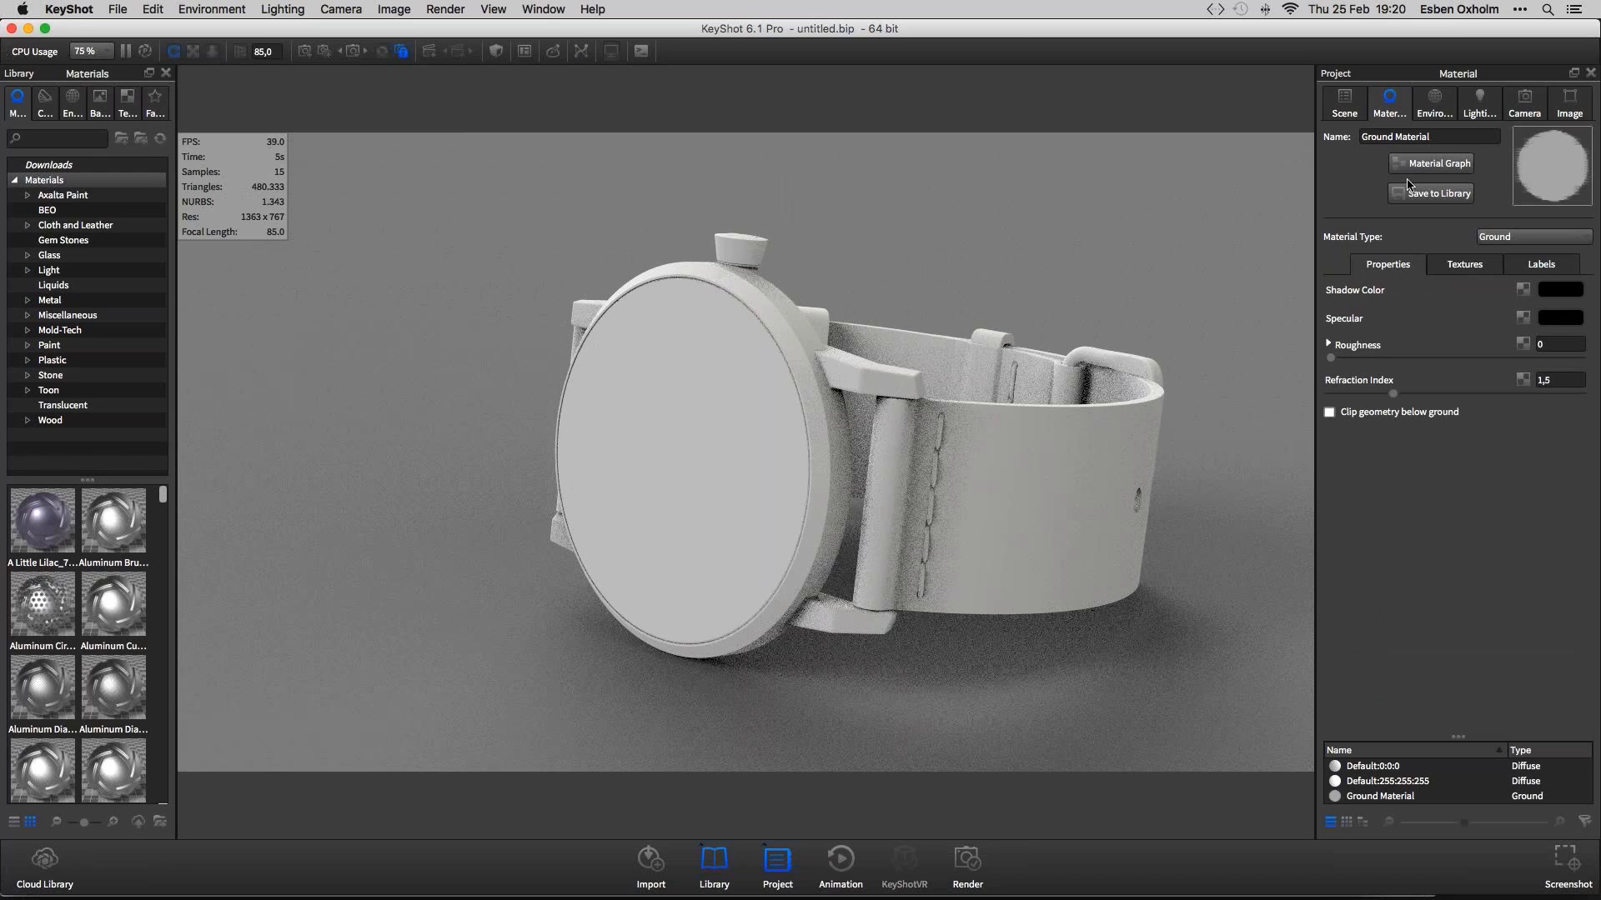
left_click(1492, 237)
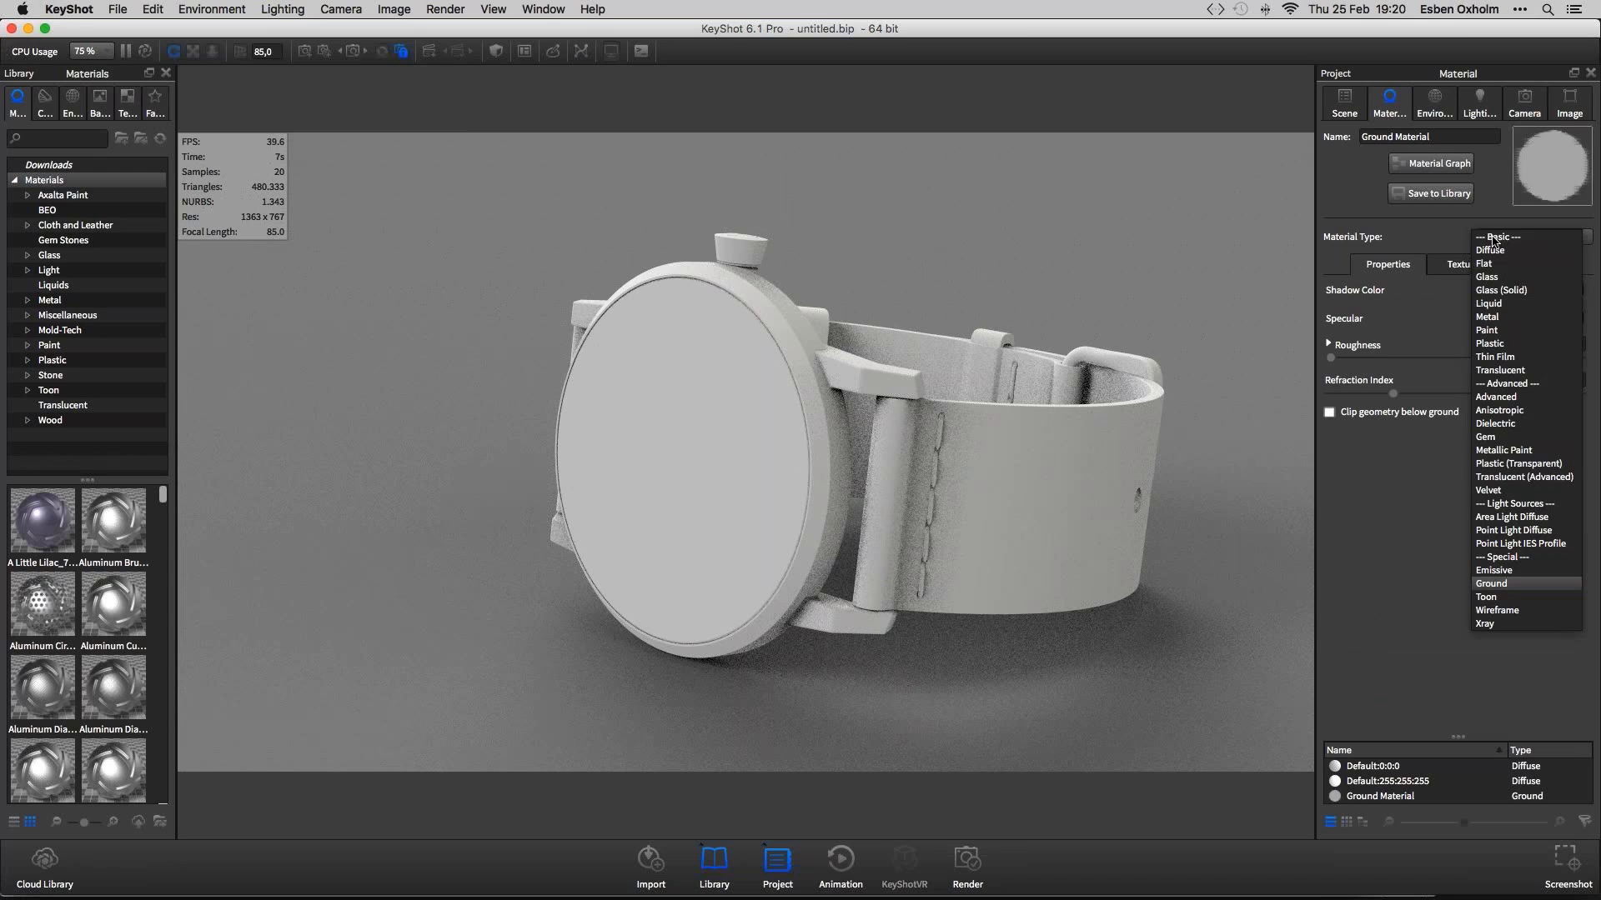
left_click(1532, 452)
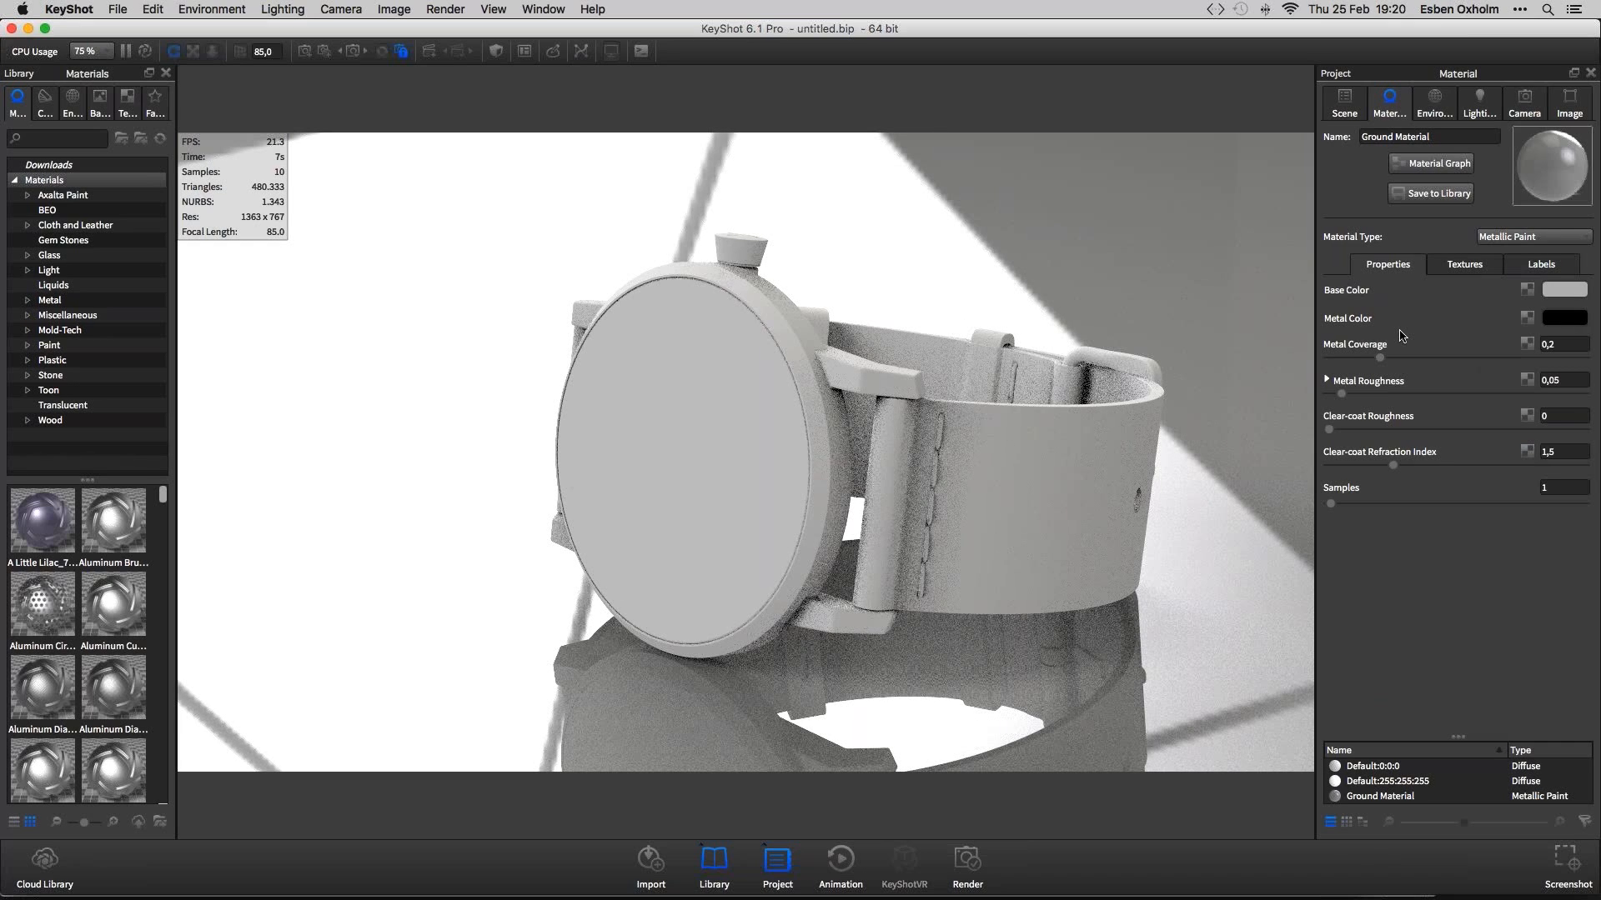
left_click(1379, 358)
Open the ground material's Material Graph and shrink the main KeyShot window so both sit side by side
left_click(1423, 164)
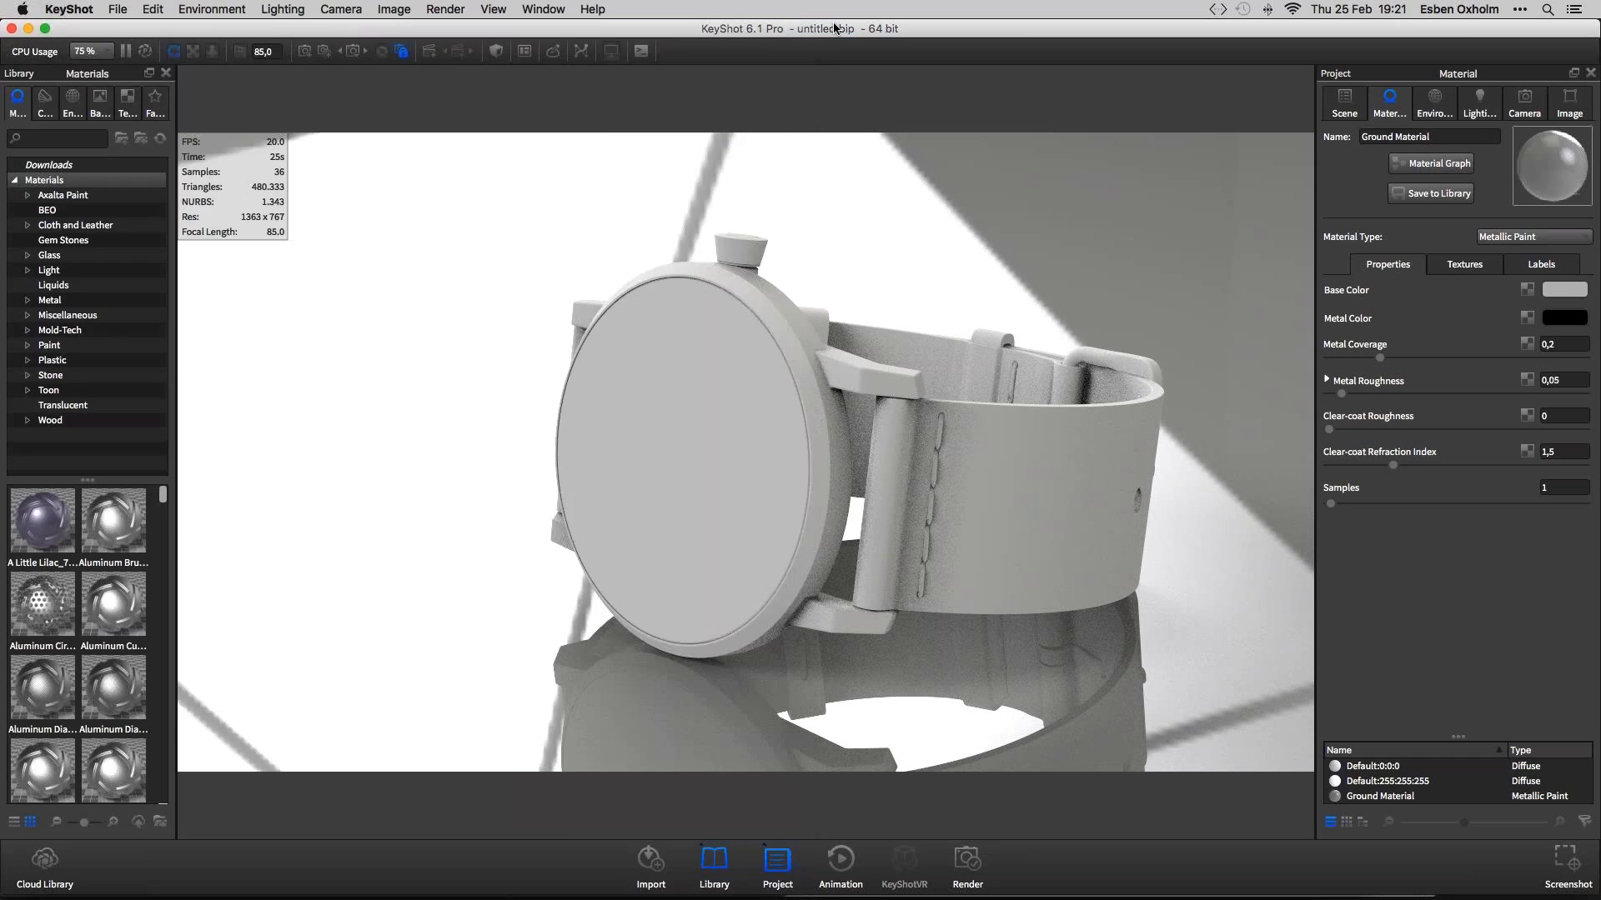
left_click(10, 26)
left_click_drag(1, 33, 802, 25)
Set the image resolution to the landscape 1280 x 720 preset
left_click(1569, 104)
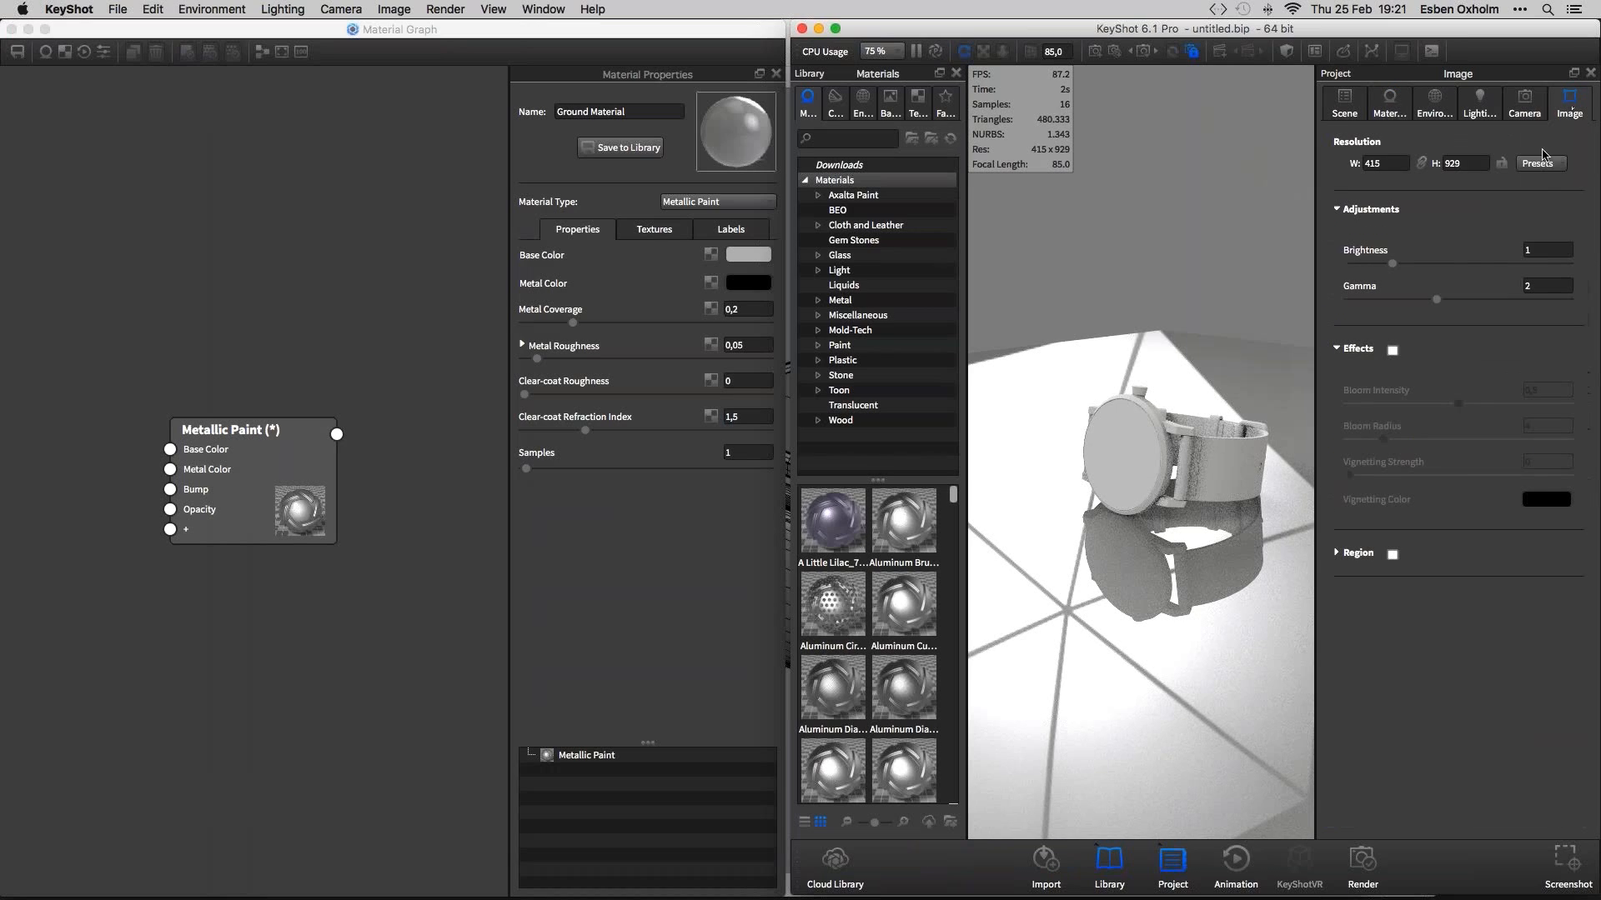
left_click(1539, 163)
mouse_move(1544, 185)
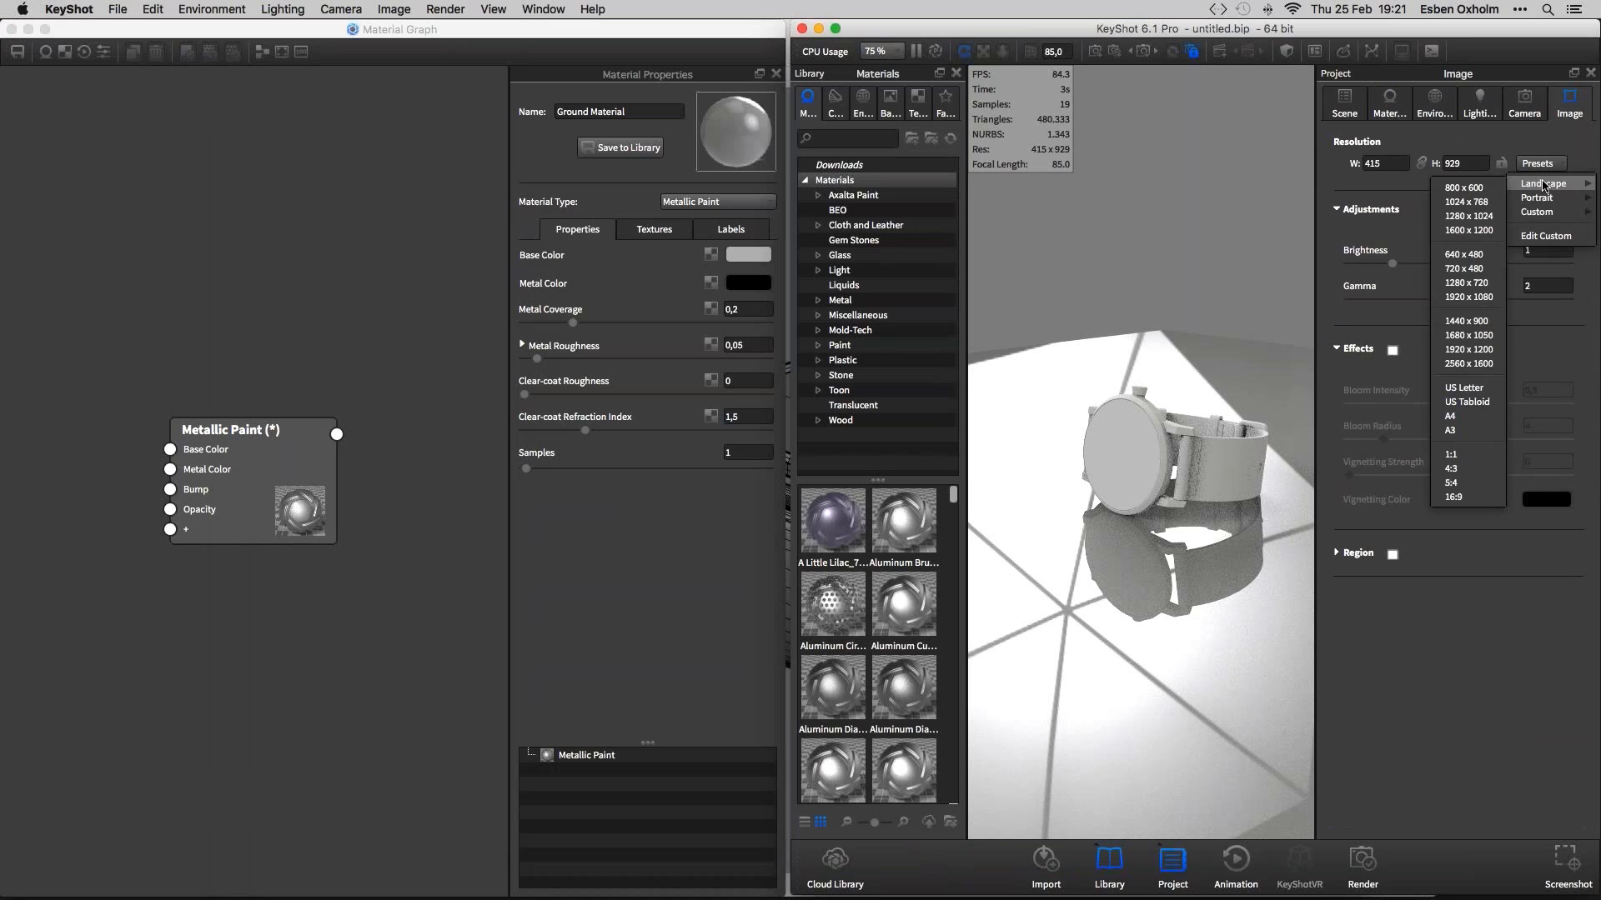
left_click(1465, 283)
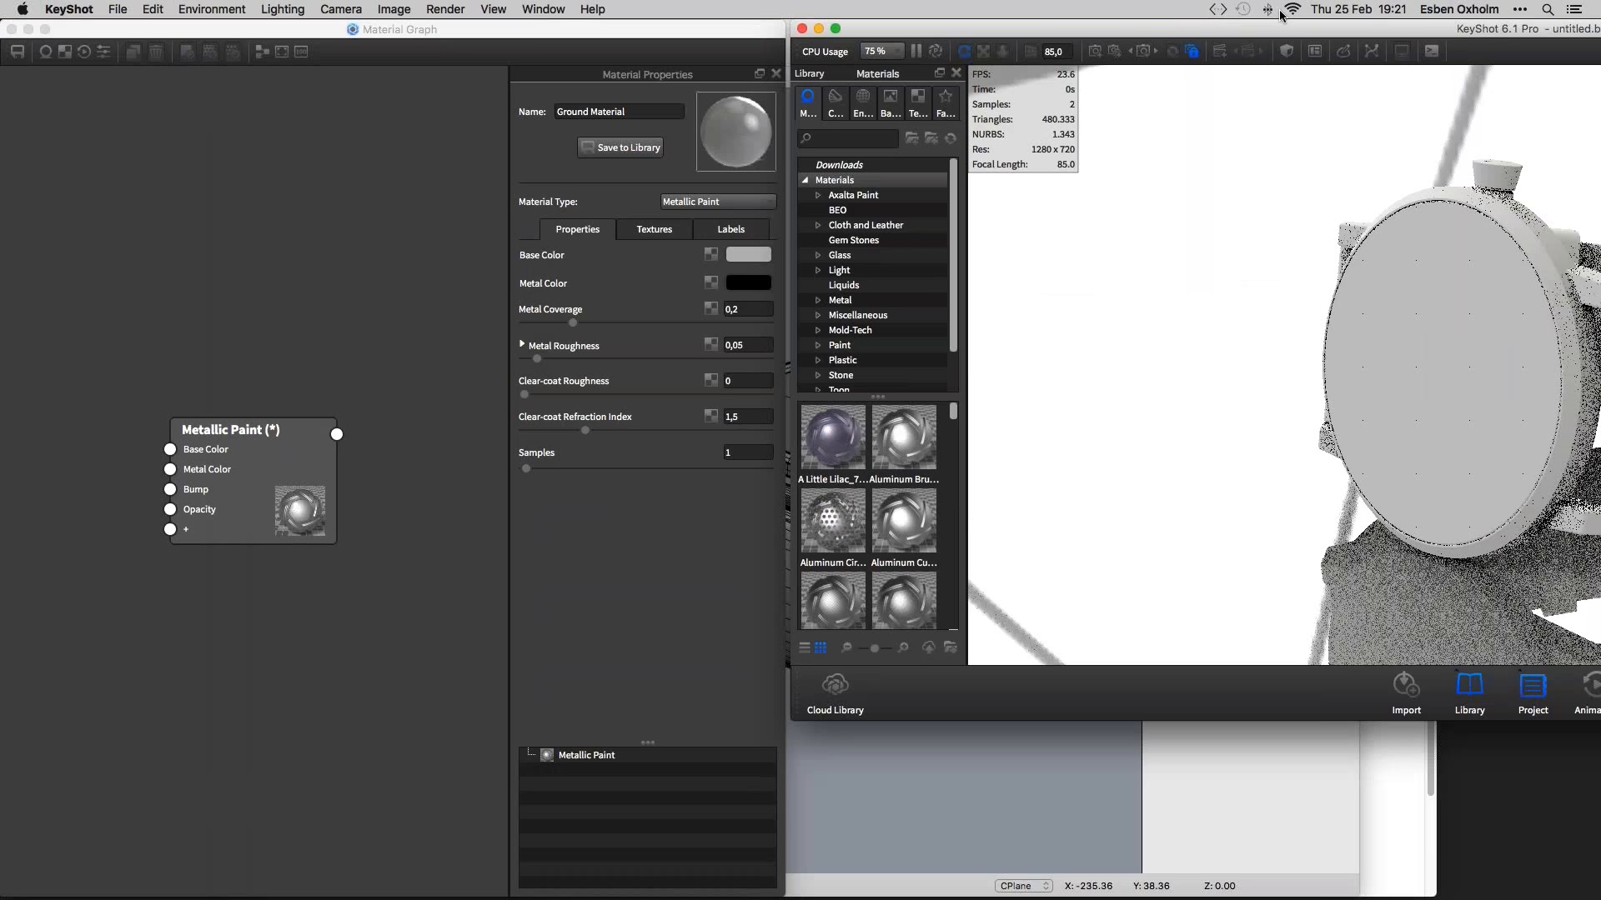
Fit the main window at full height beside the Material Graph and hide the Project panel
left_click_drag(1280, 14, 864, 37)
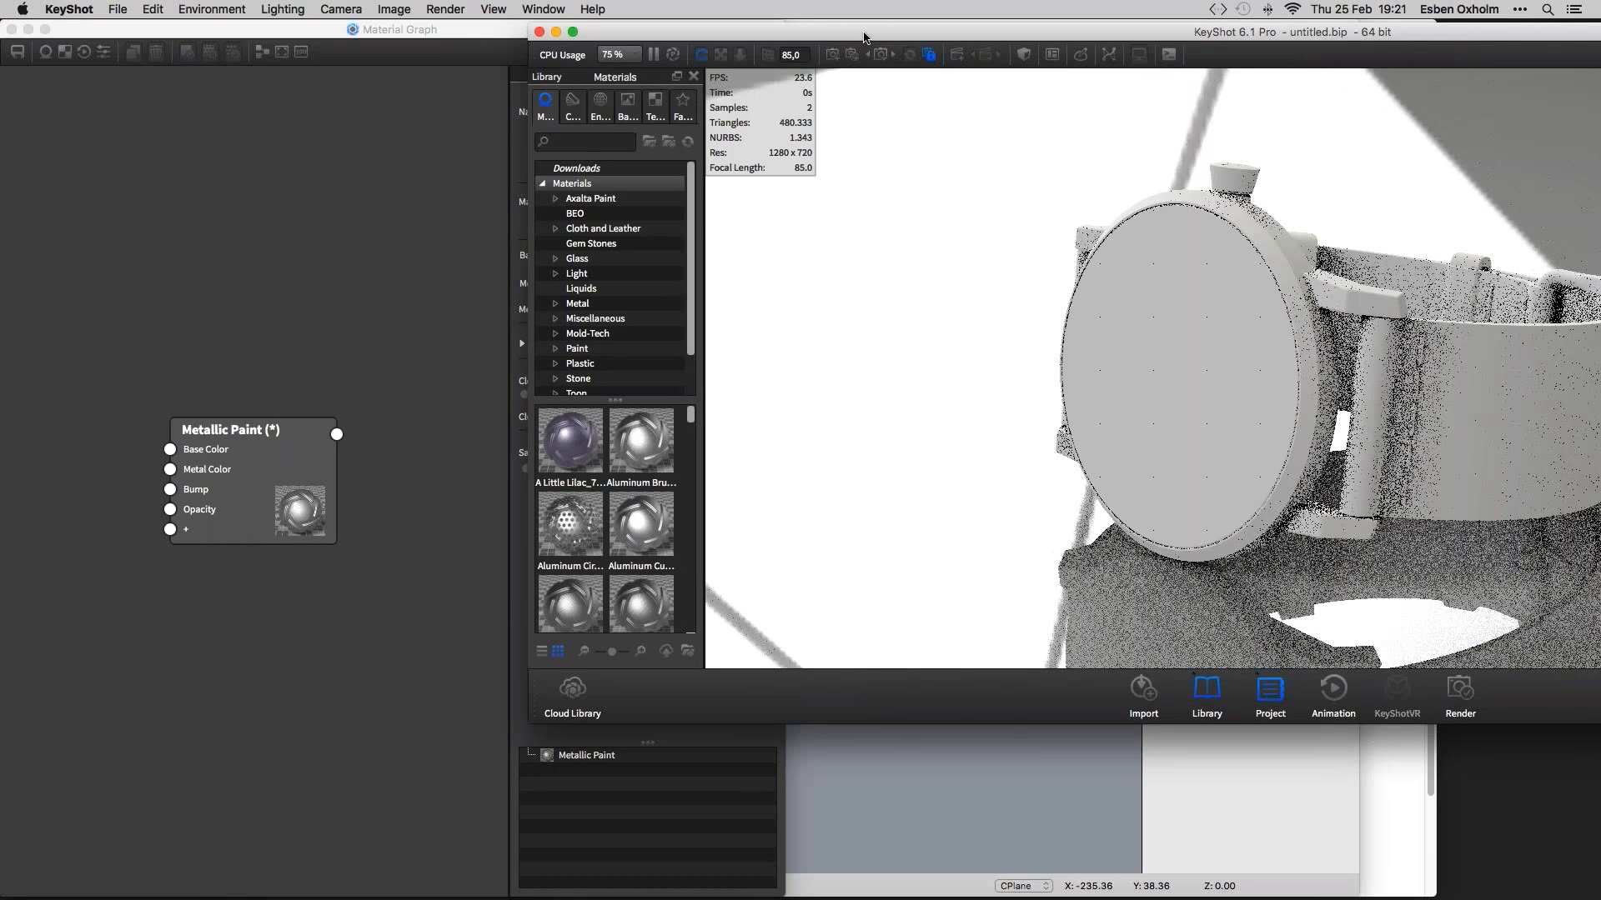
double_click(864, 38)
double_click(858, 30)
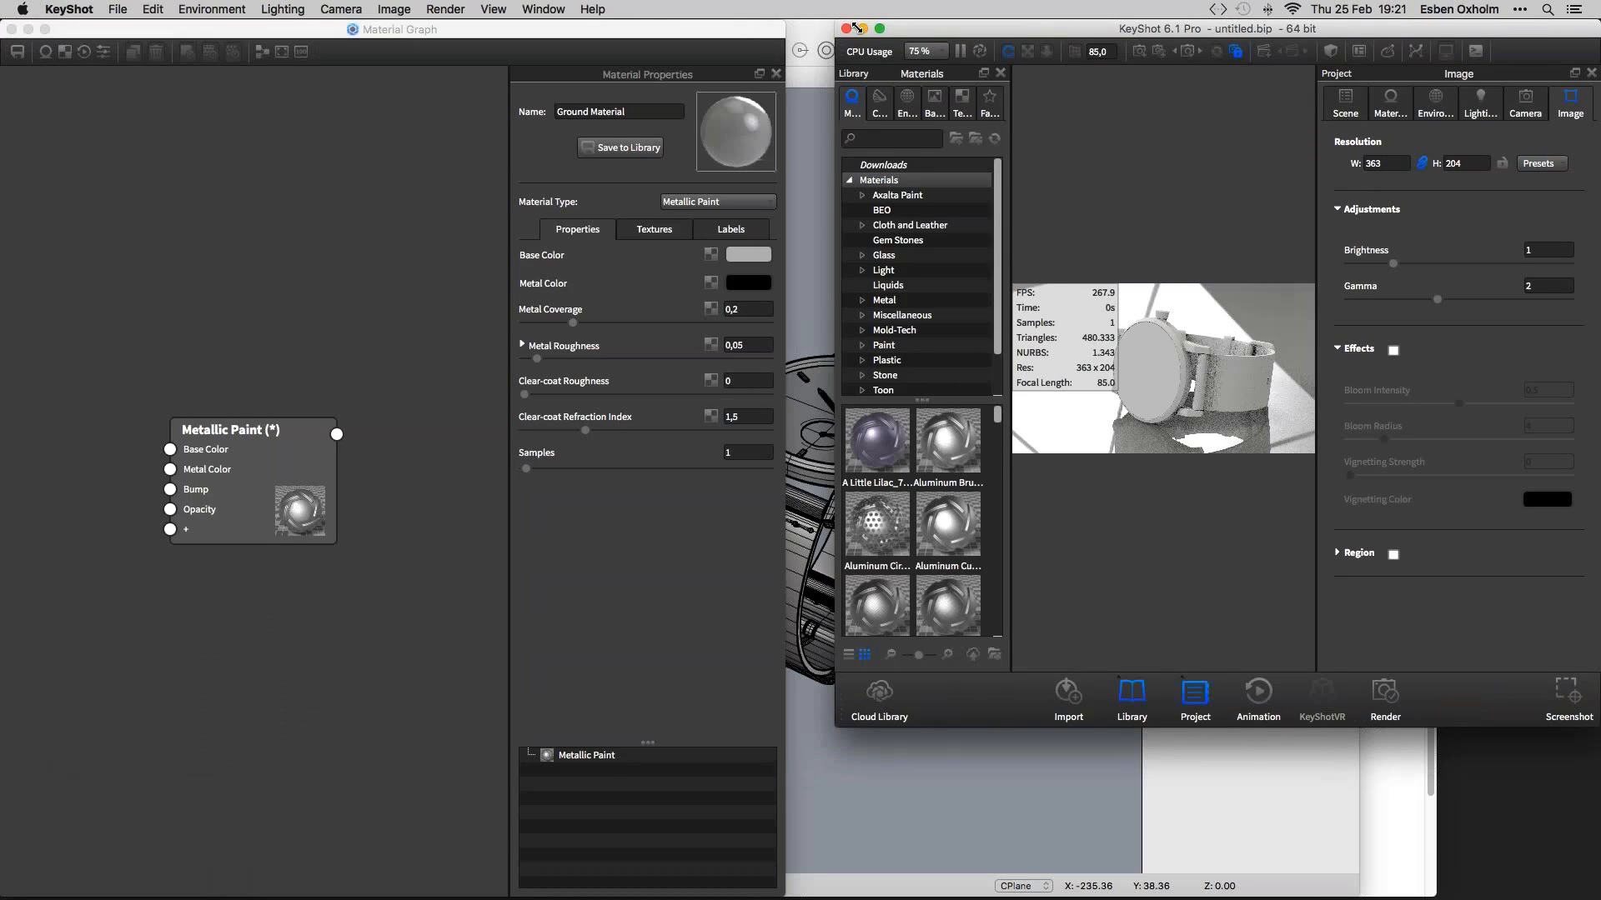
left_click_drag(1218, 727, 1207, 896)
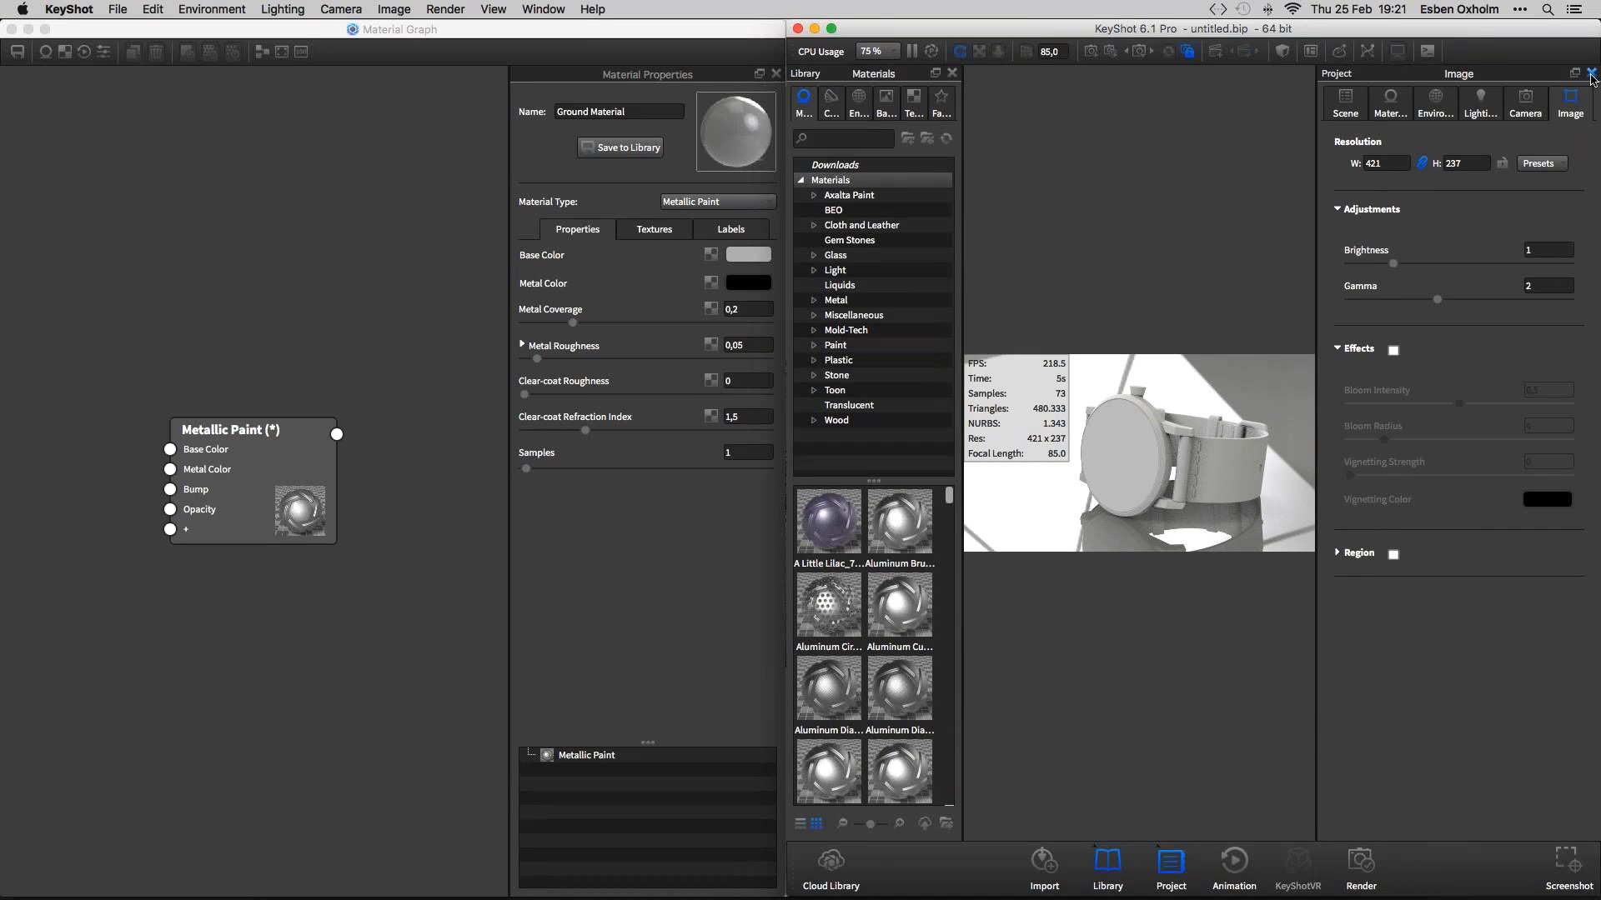
left_click(1171, 867)
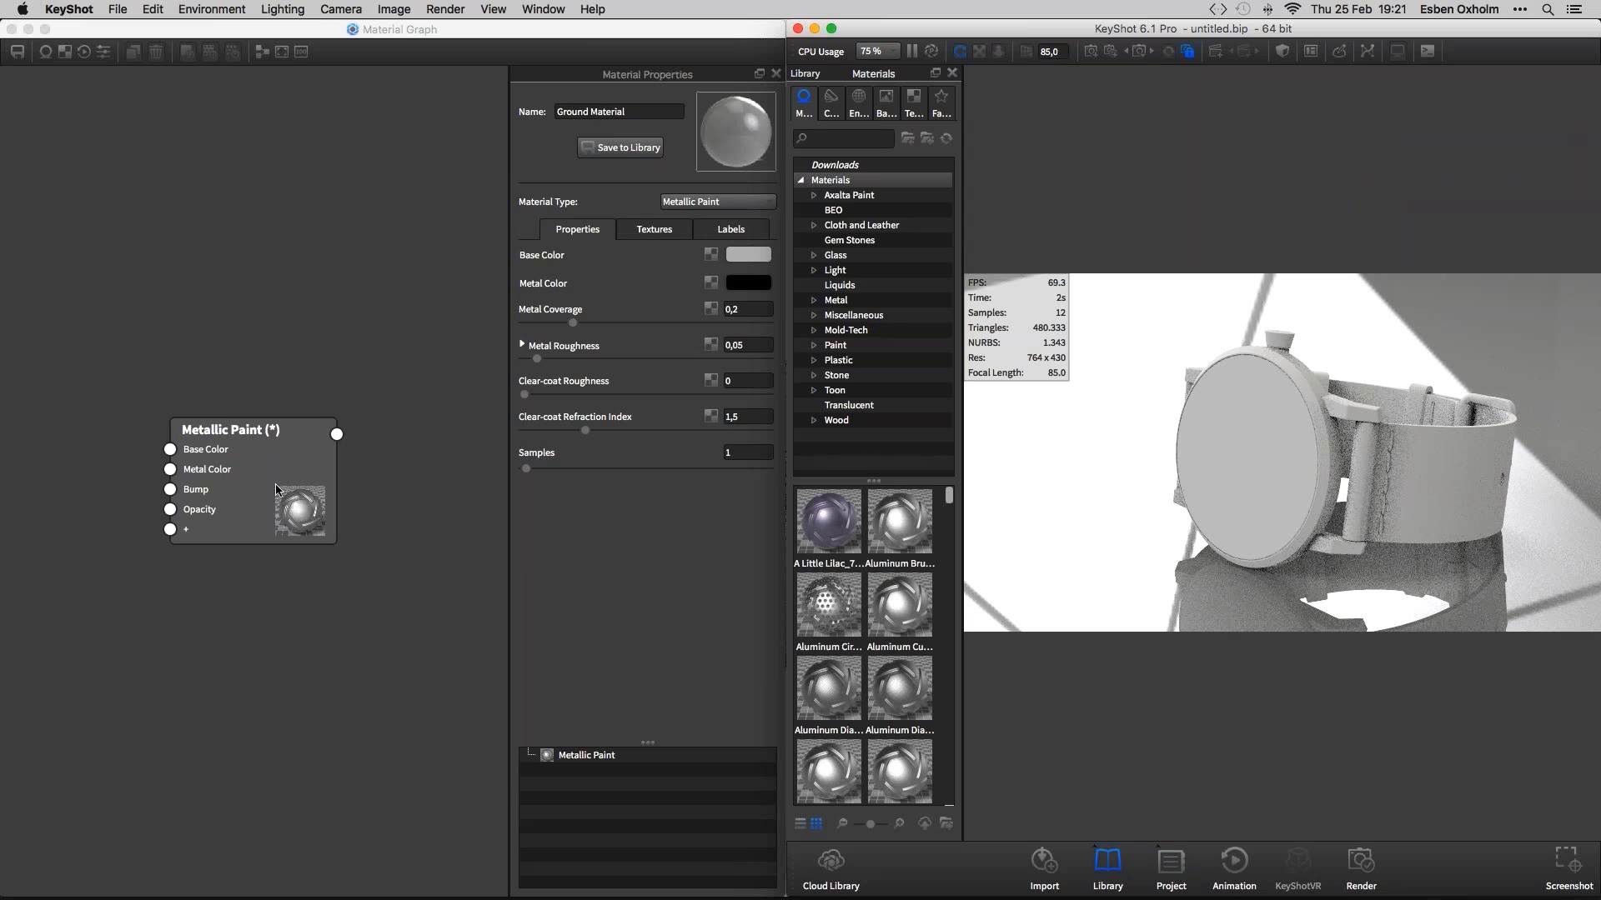
Move the Metallic Paint node nearer the graph's properties and browse the Color Maps textures to ScratchedMetalSurface
mouse_move(276, 488)
left_mouse_down()
mouse_move(393, 472)
mouse_move(396, 433)
left_mouse_up()
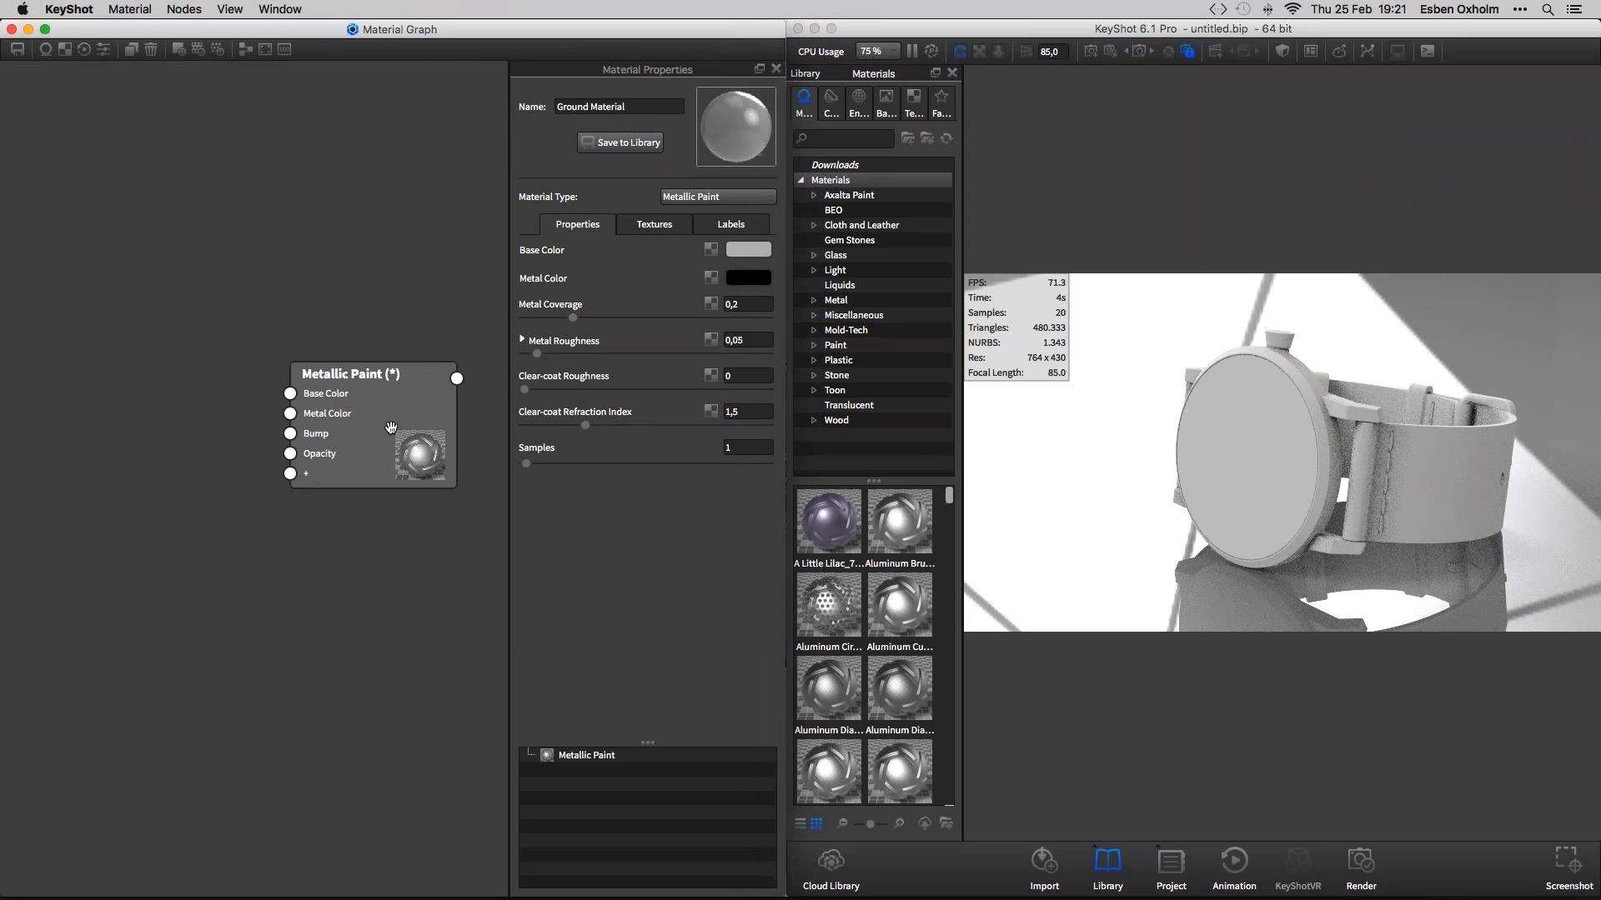
left_click(807, 22)
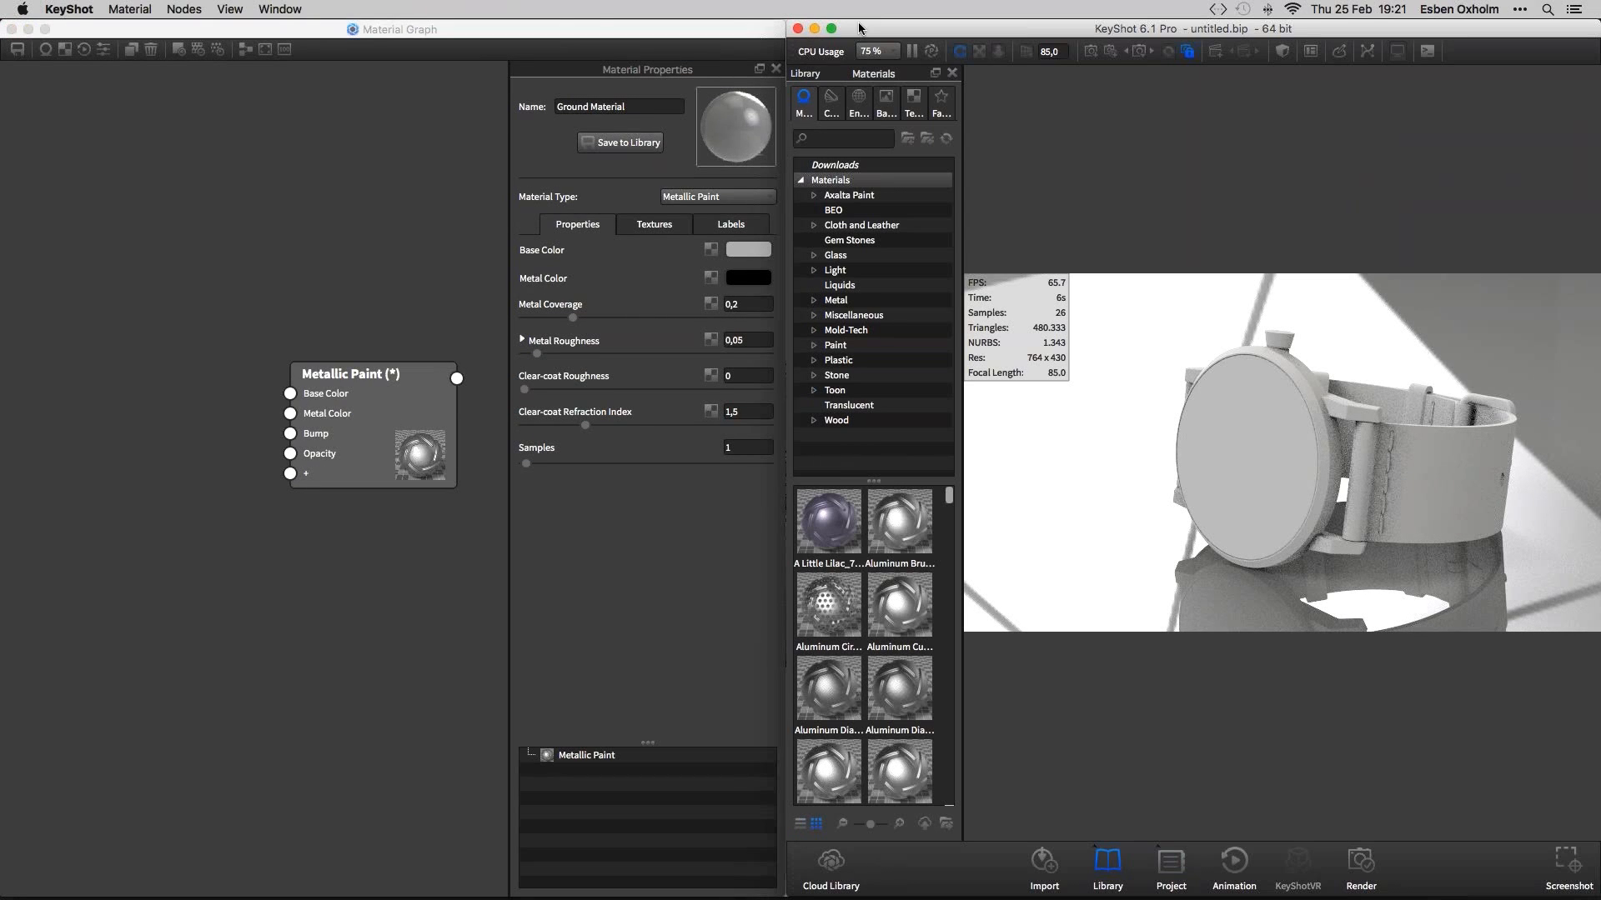
left_click(858, 100)
left_click(913, 100)
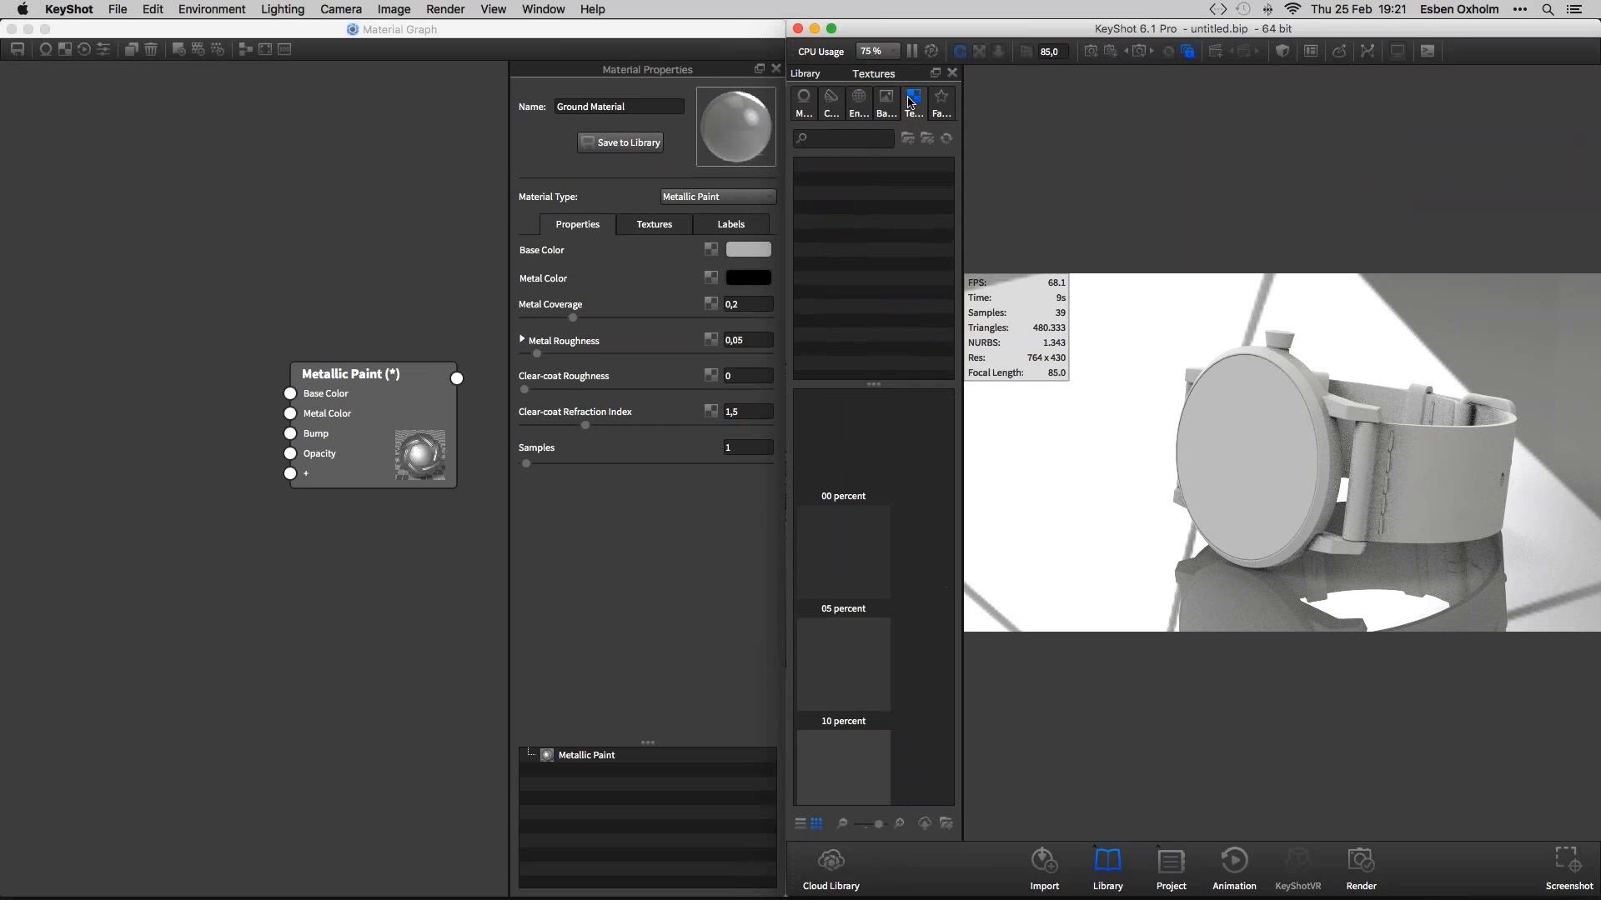
left_click_drag(950, 422, 946, 705)
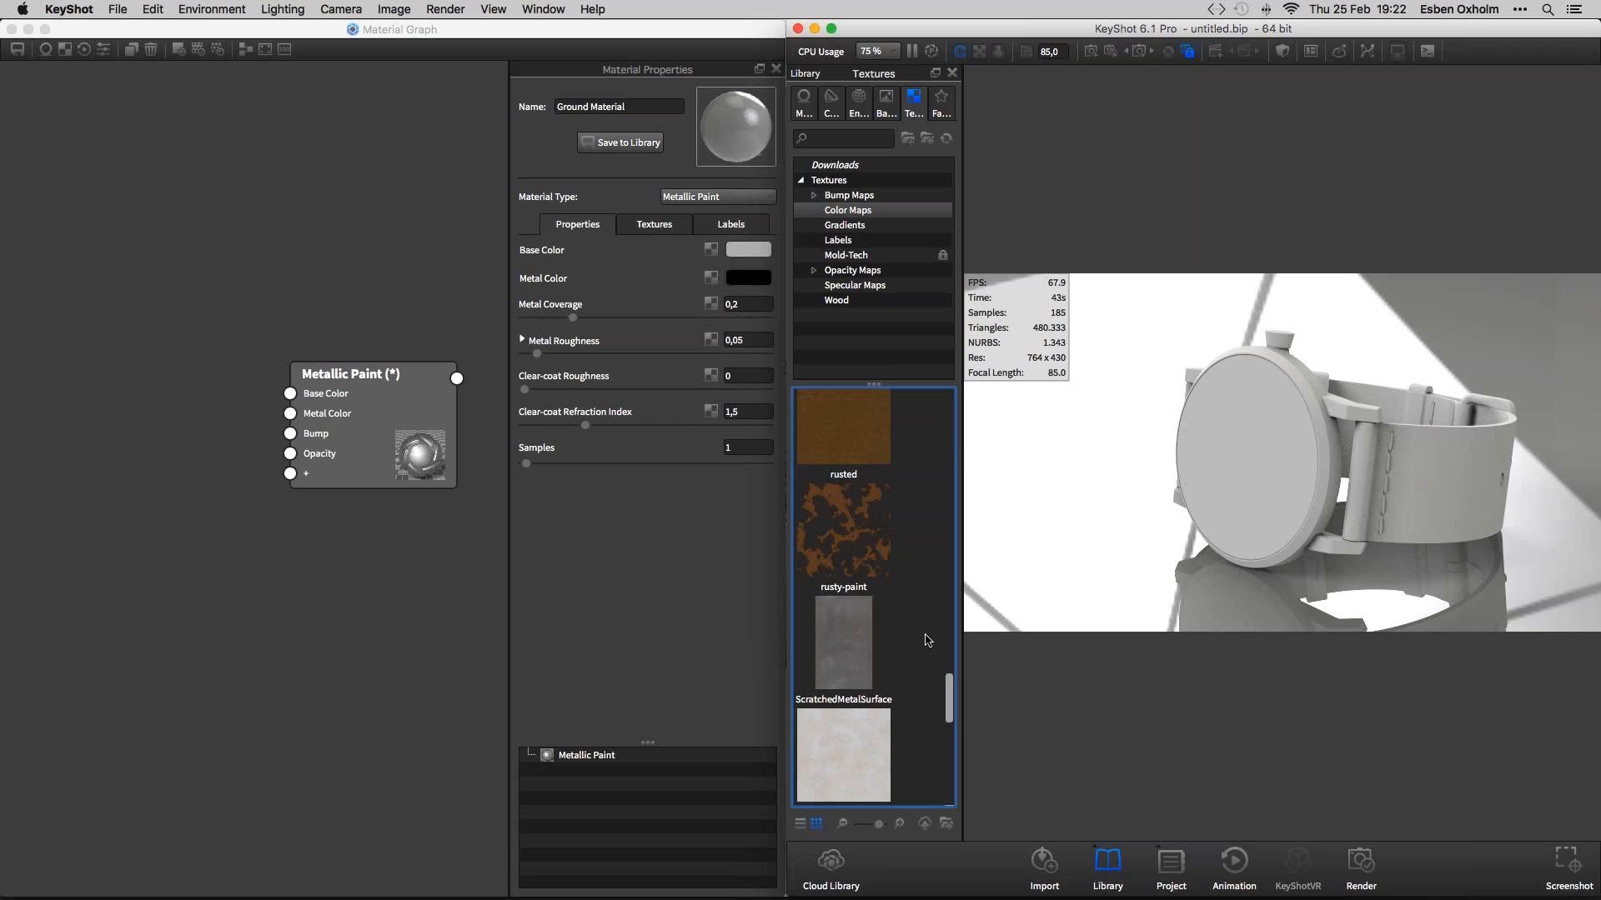
left_click(719, 617)
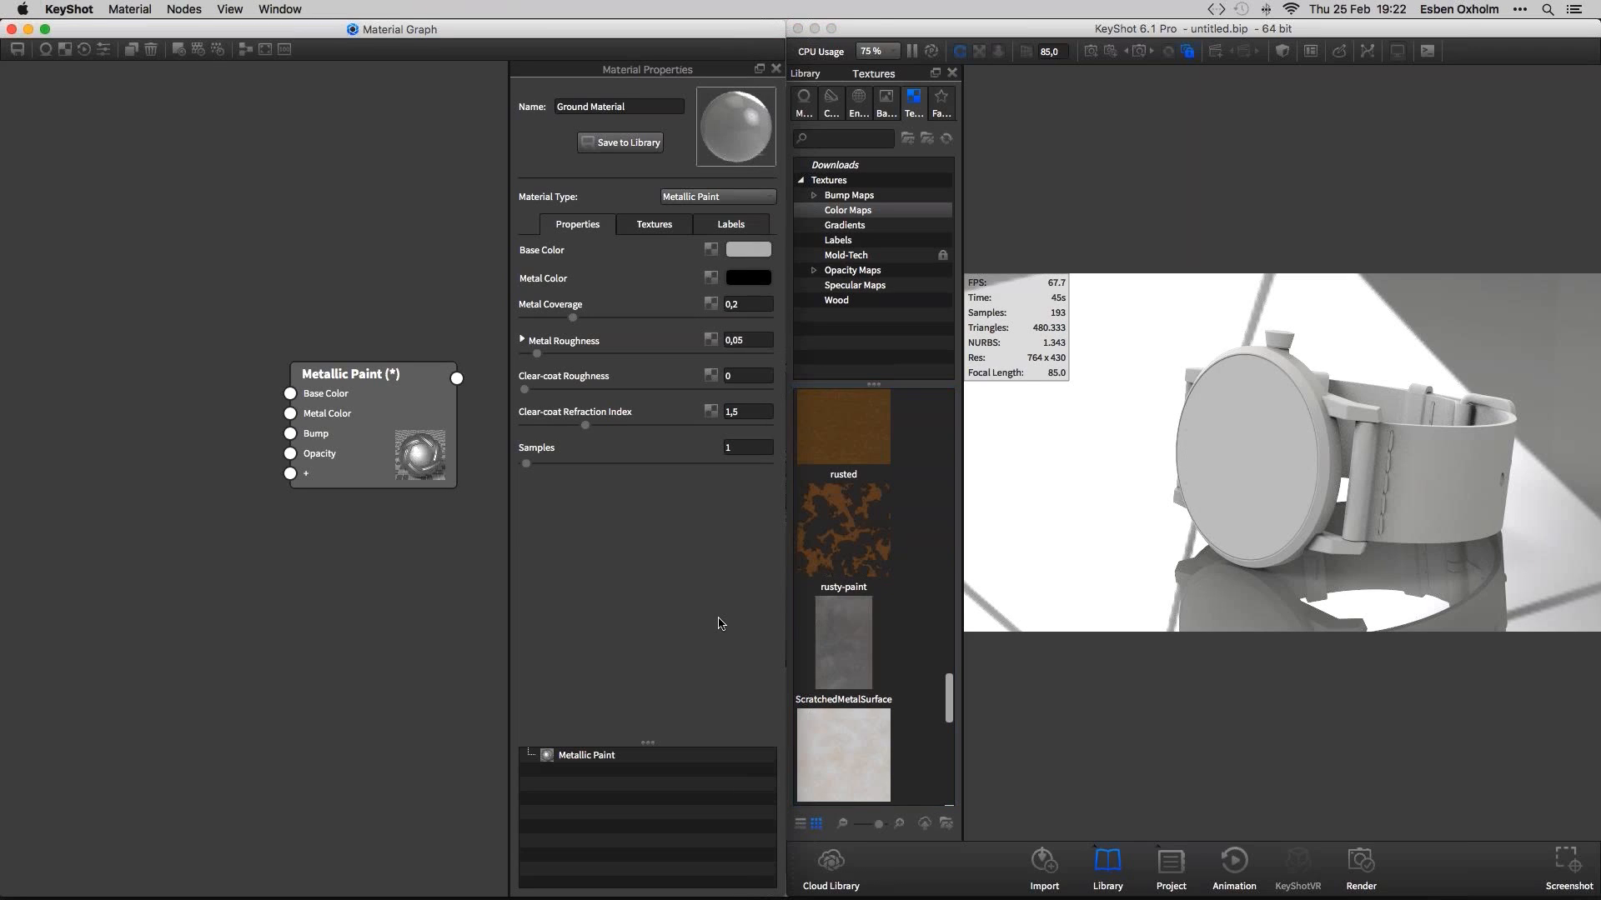
Switch to Chrome and review the watch scene downloads on the DIY page and the KeyShot Scenes page
key("super+Tab")
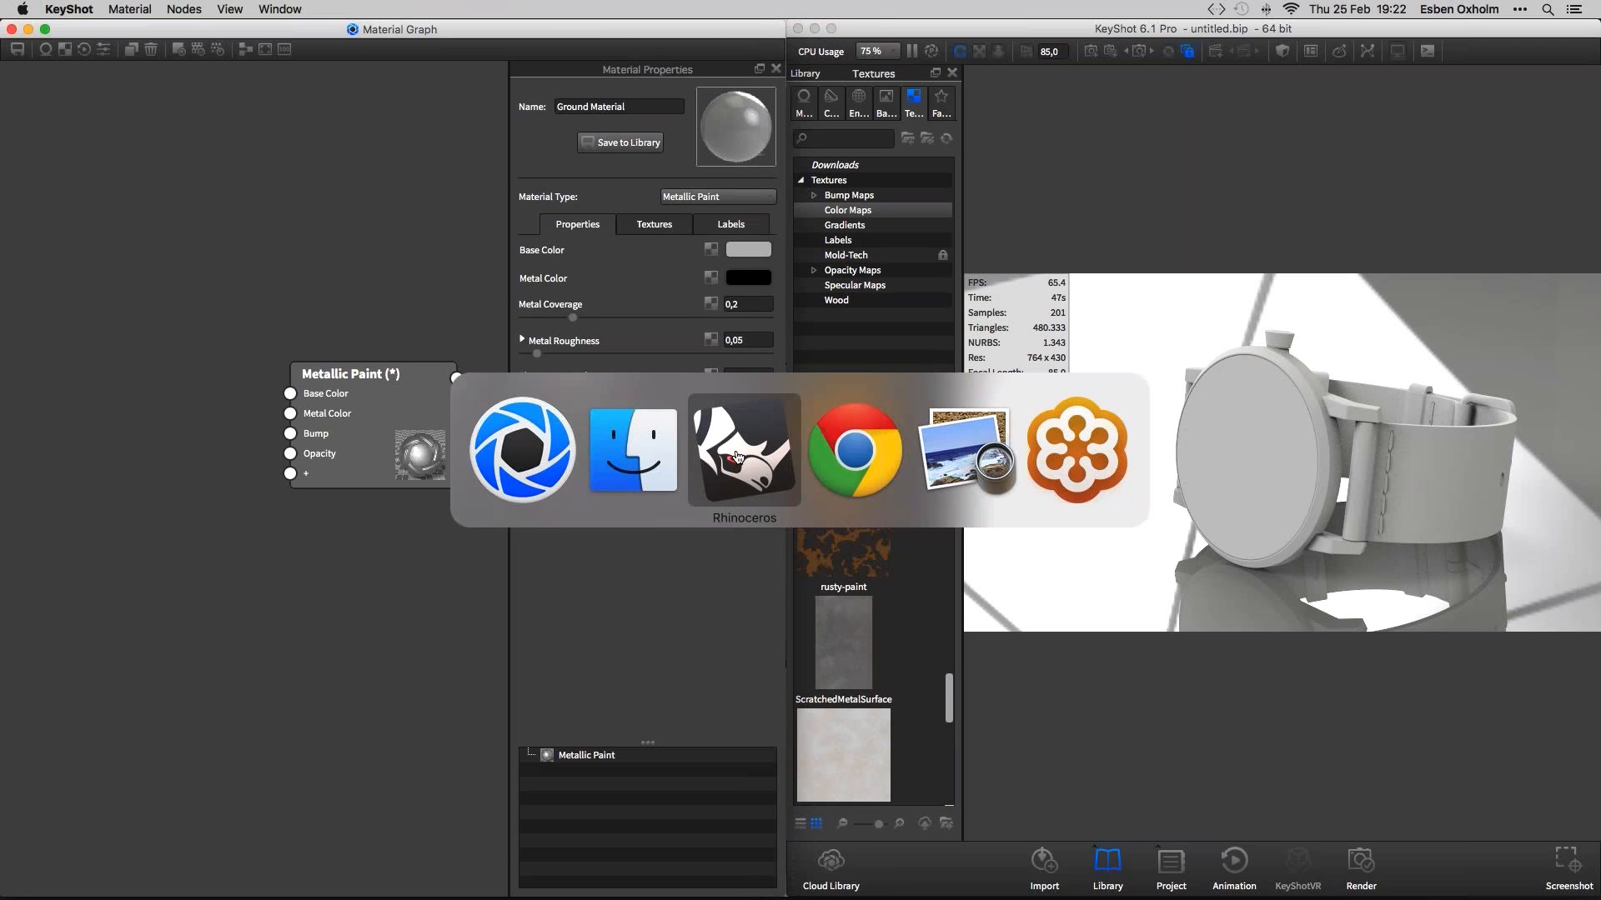
left_click(834, 452)
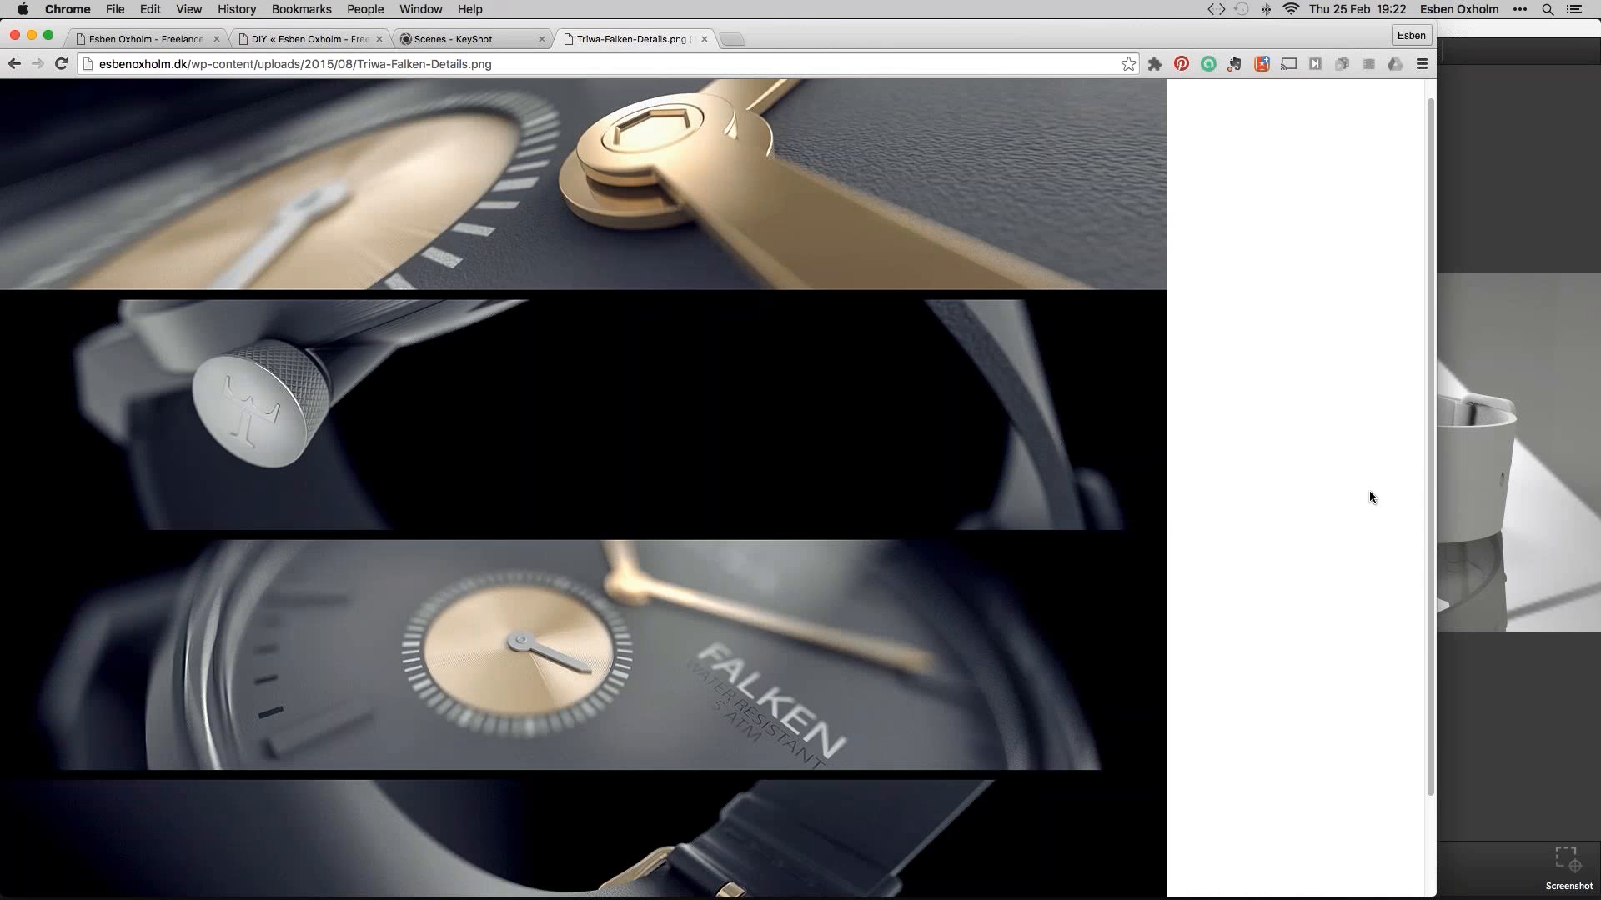
left_click(275, 39)
left_click_drag(212, 65, 97, 64)
left_click(100, 64)
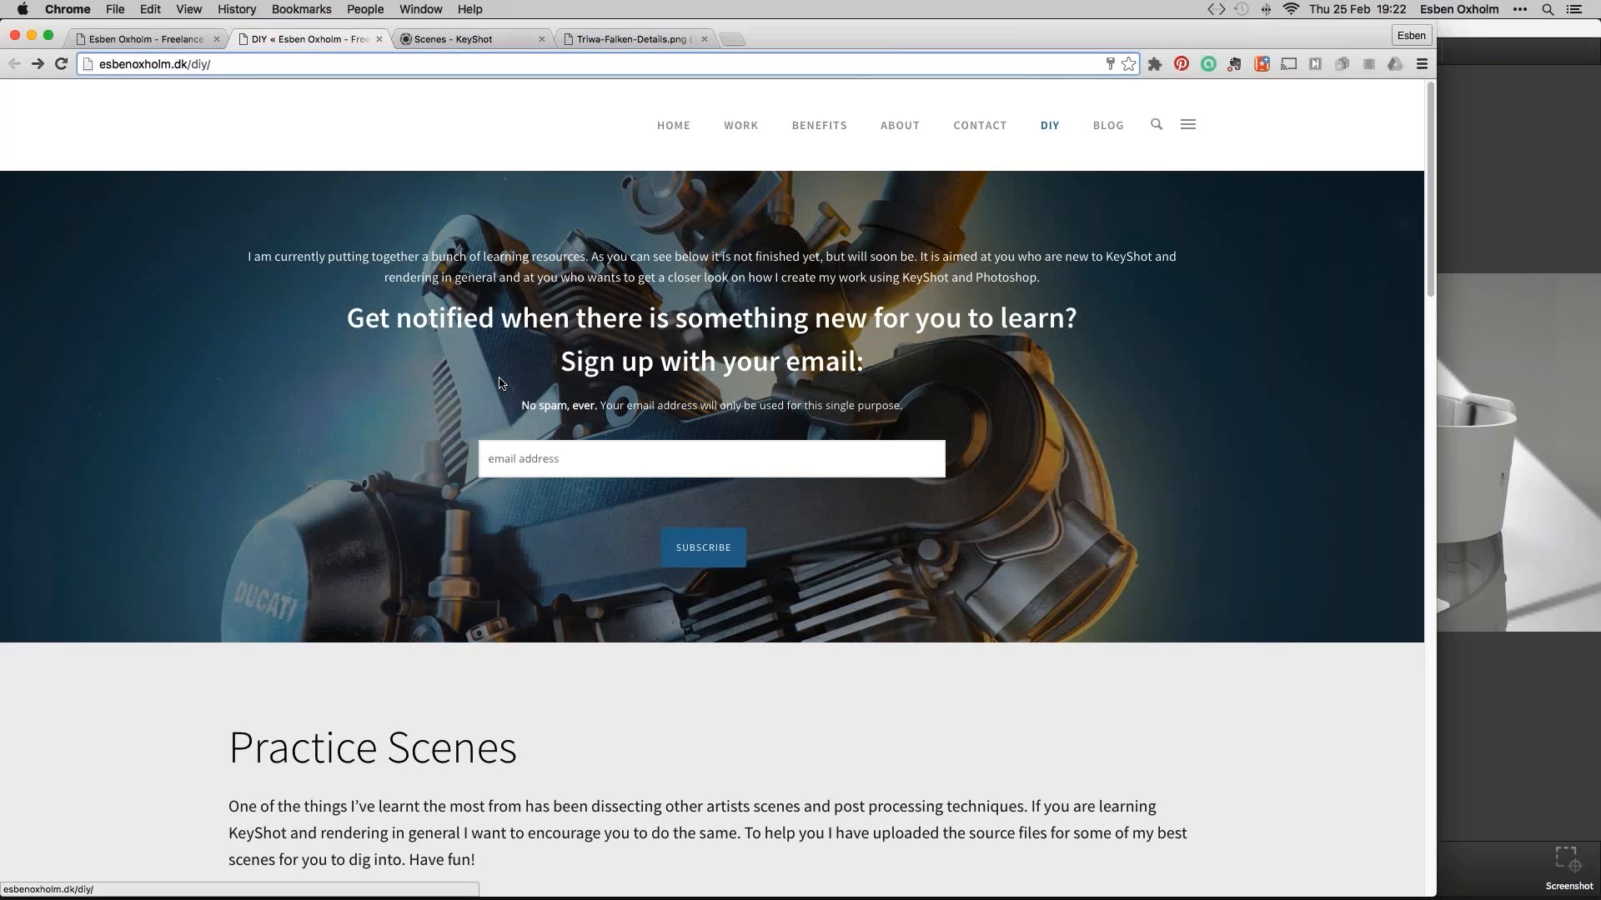
scroll(502, 381, "down", 1)
scroll(506, 380, "down", 2)
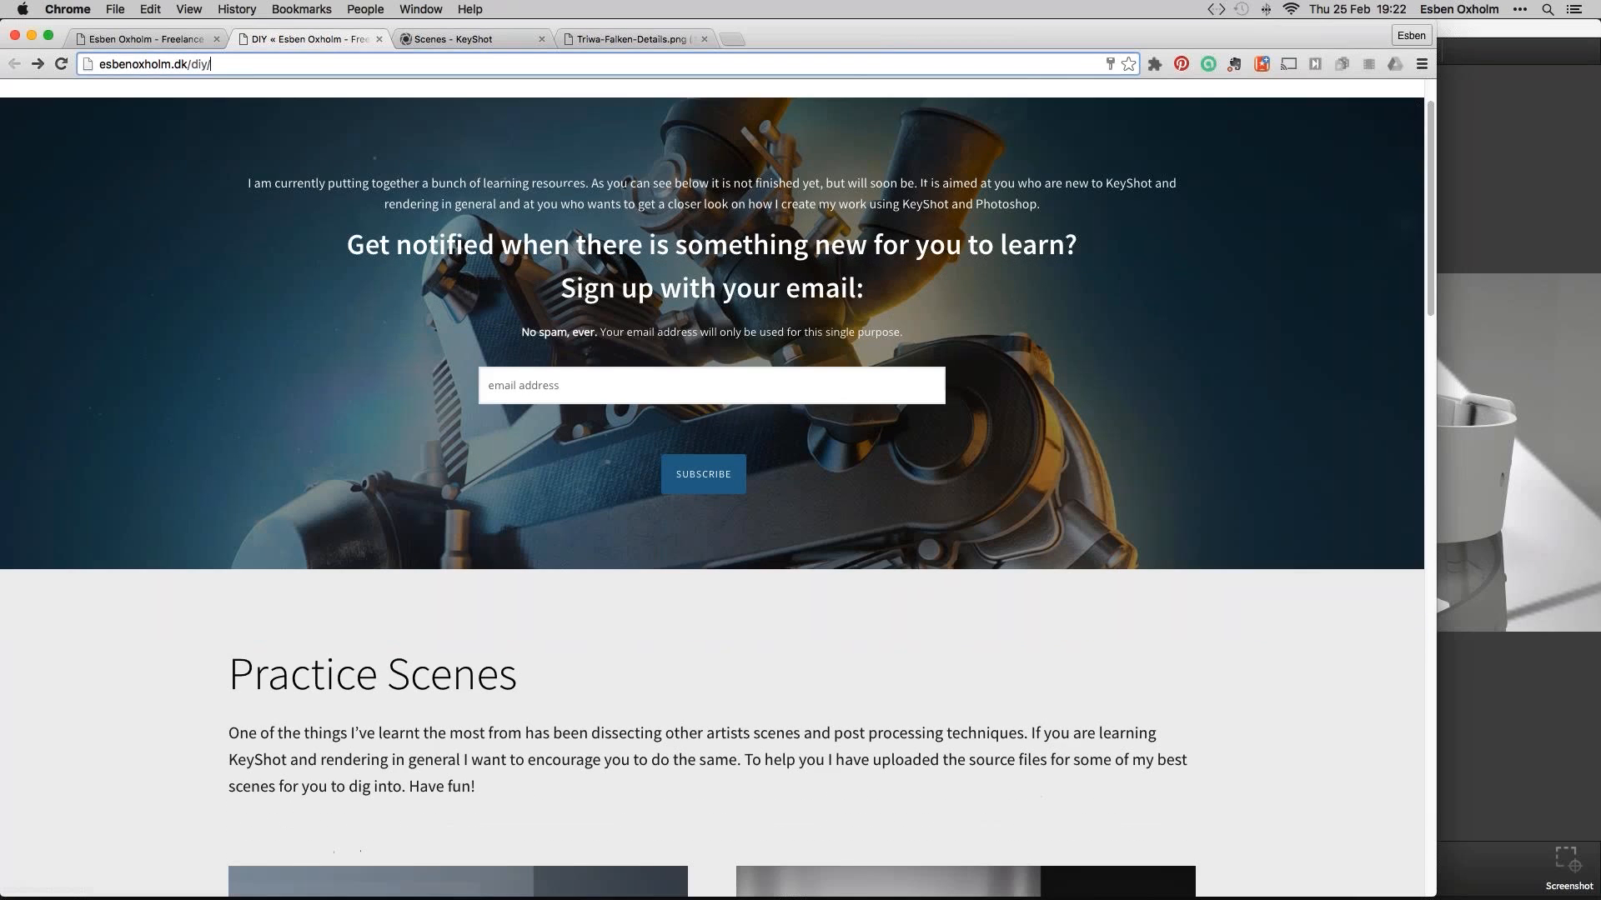
scroll(506, 380, "down", 10)
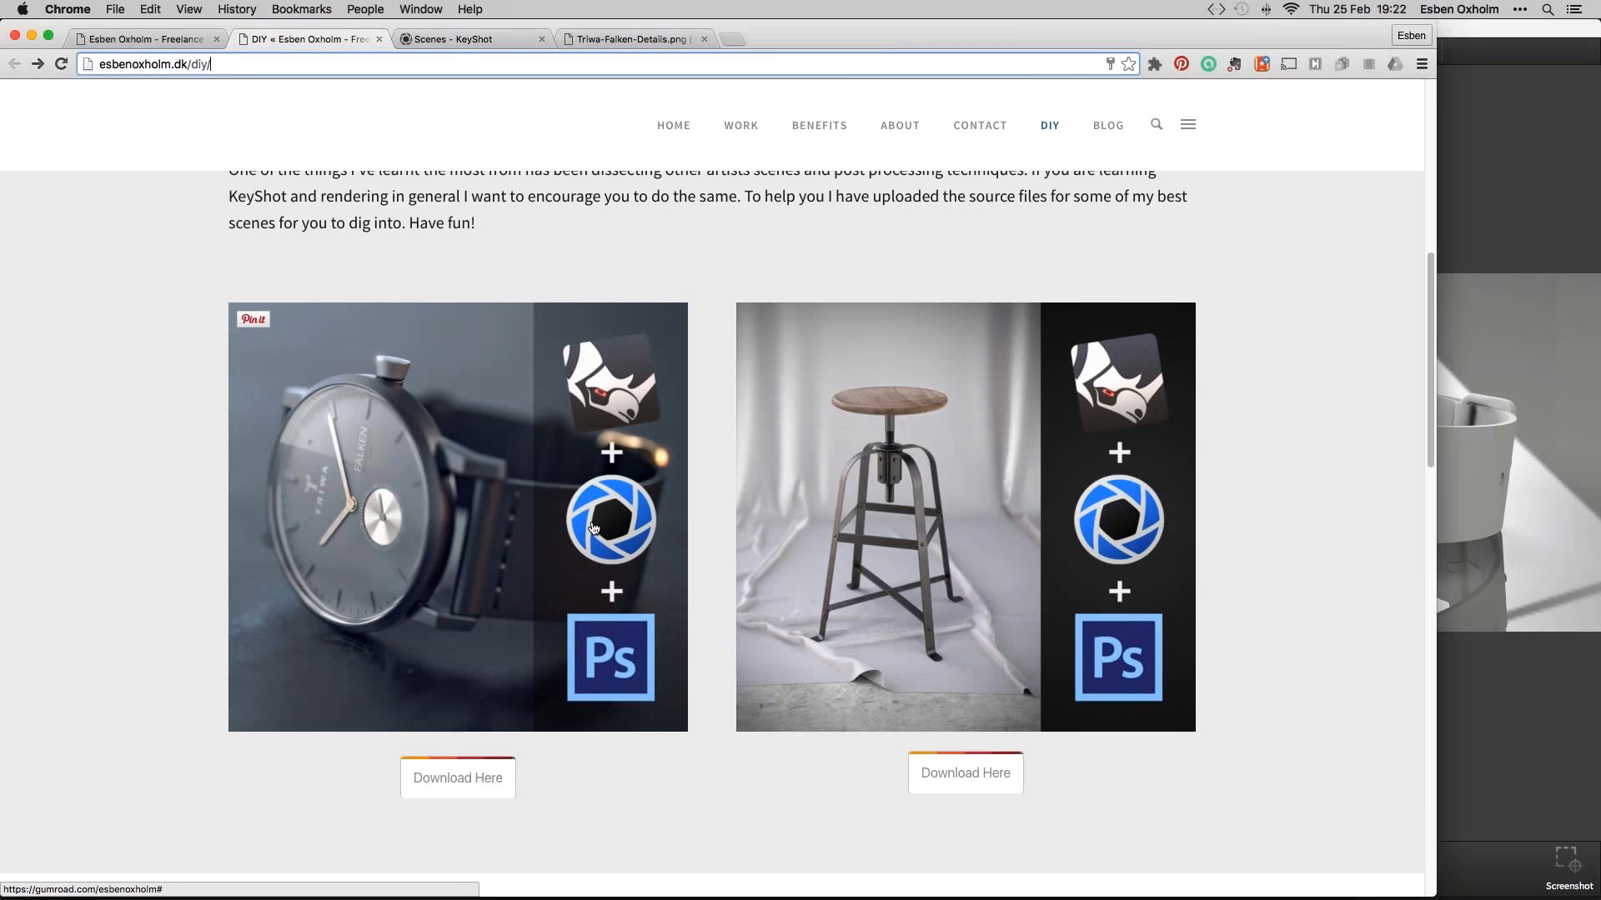
left_click(471, 39)
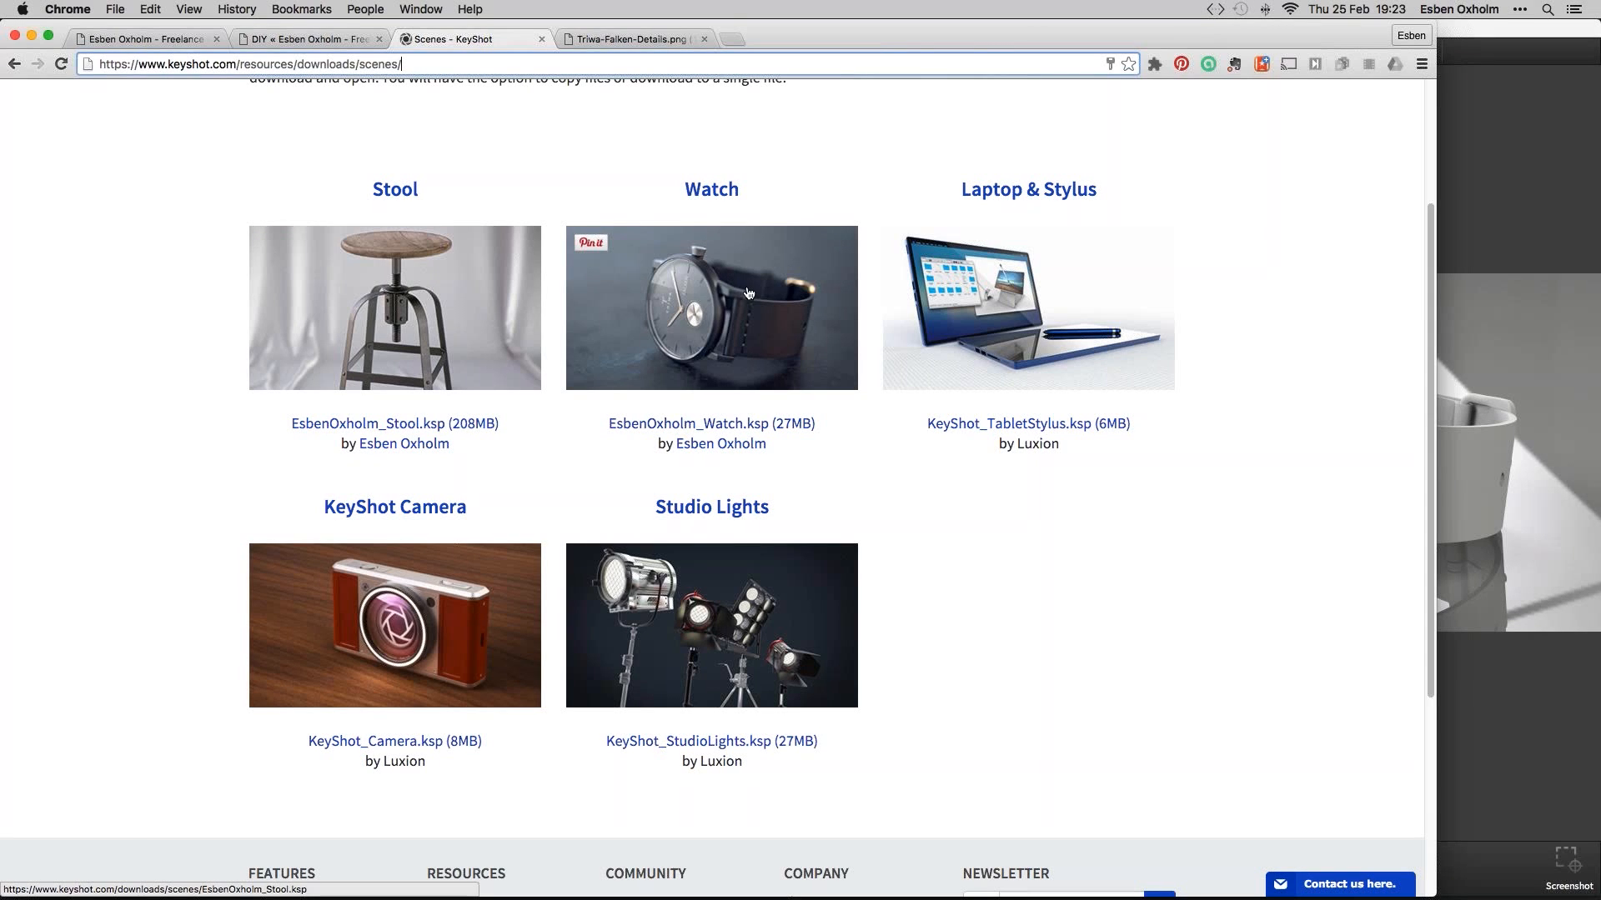
Switch back to KeyShot and bring the Material Graph window to the front beside the main window
left_click(1547, 141)
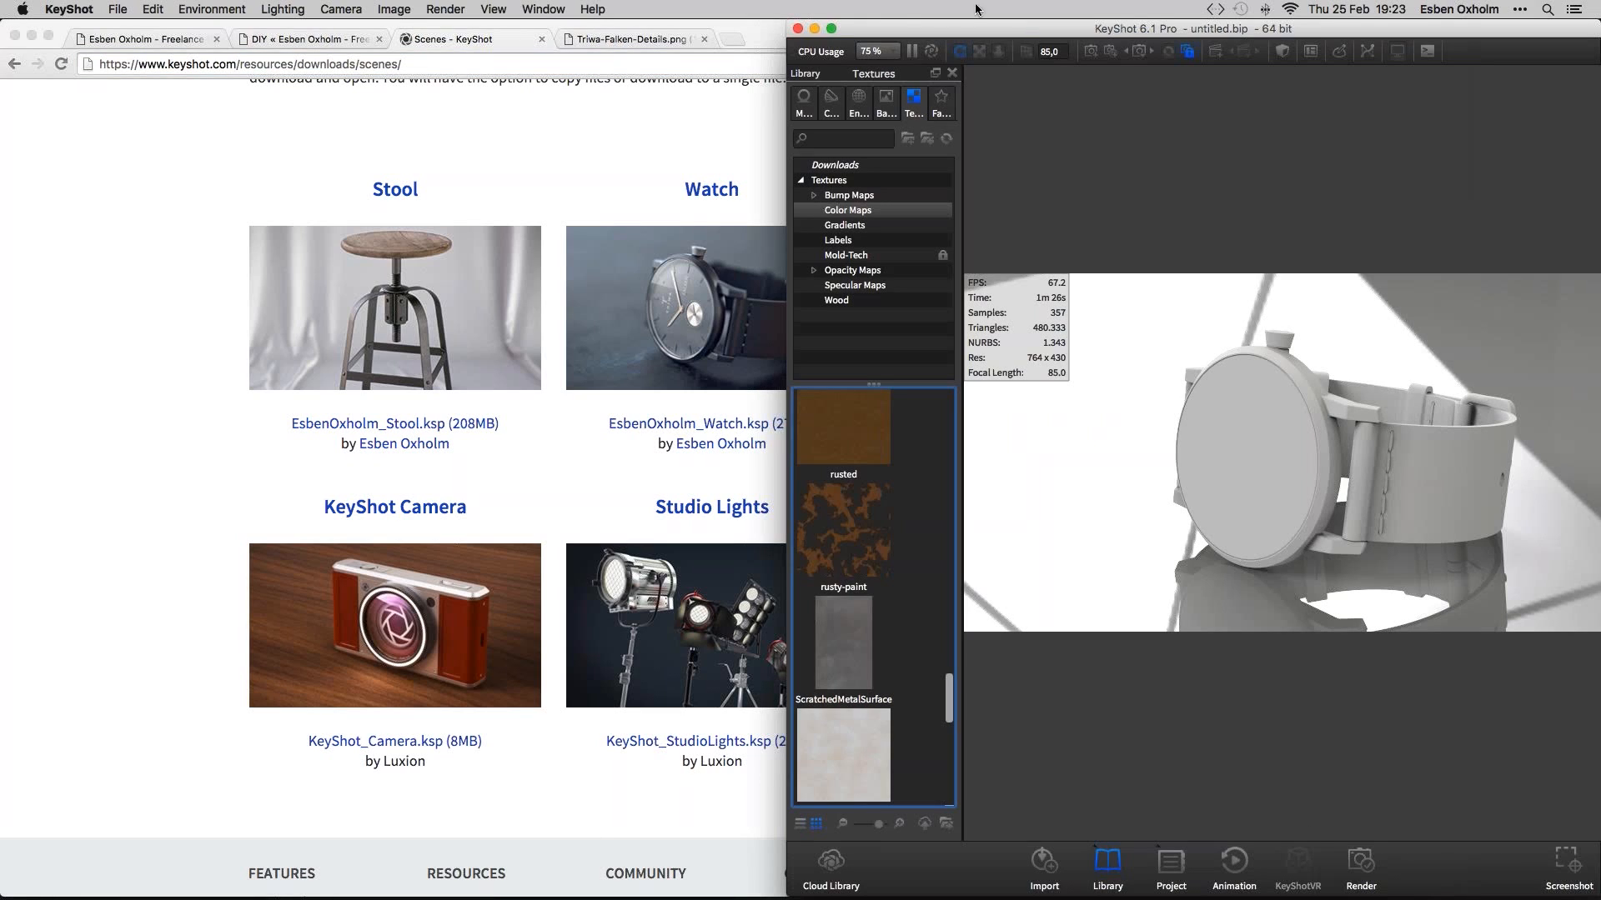
key("super+Tab")
key("super+Tab")
key("super+Tab")
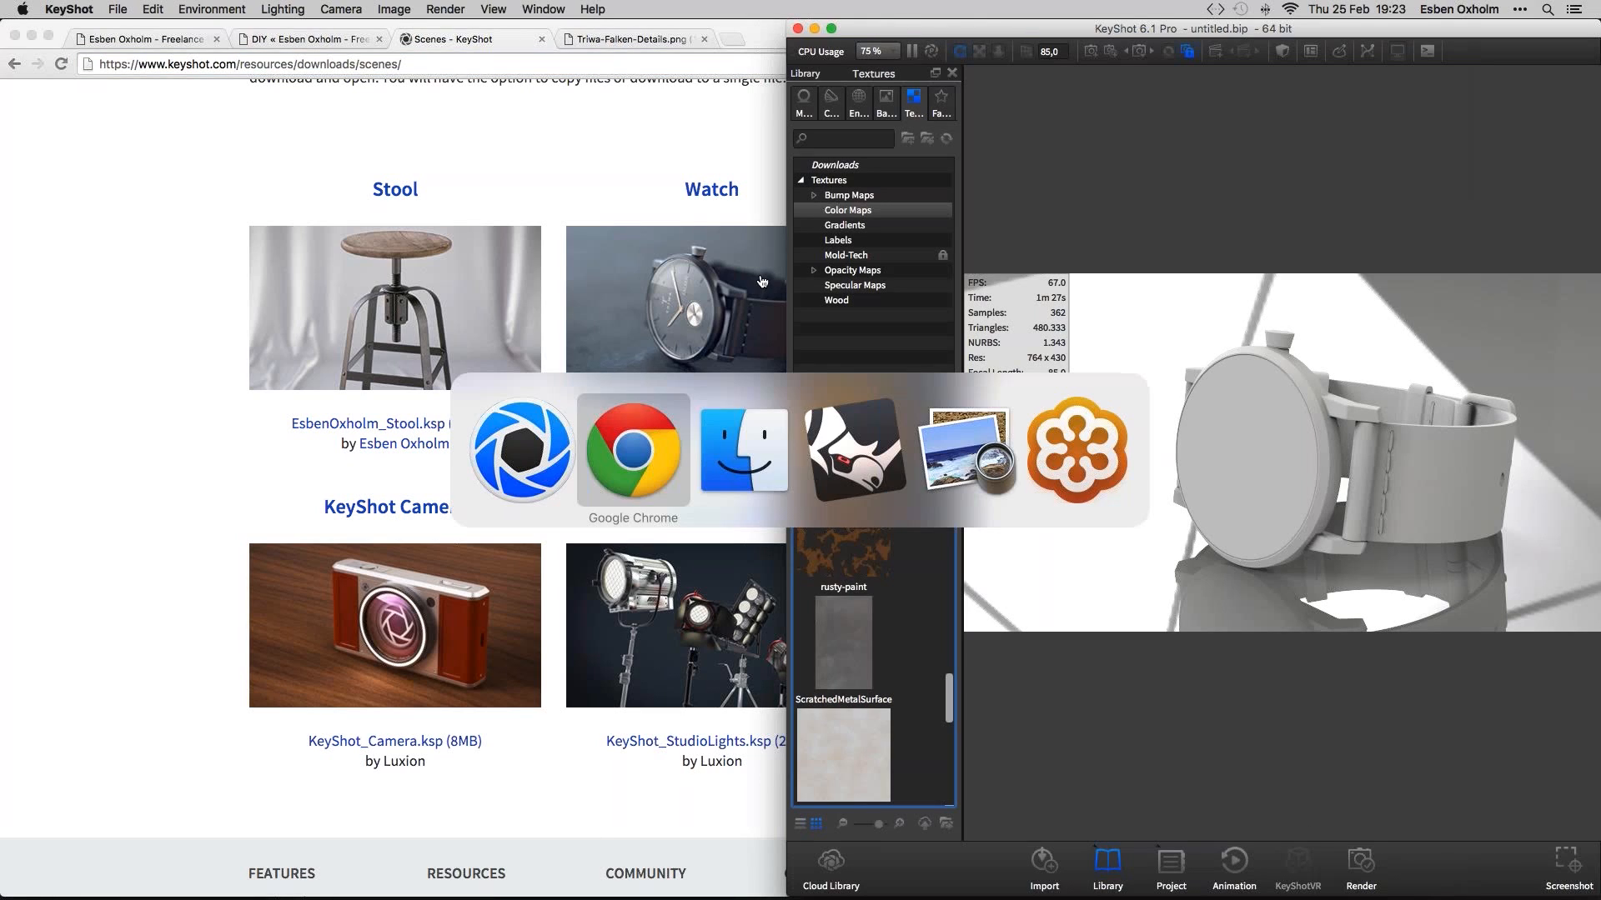
key("super+Tab")
key("super+Tab")
key("super+Tab")
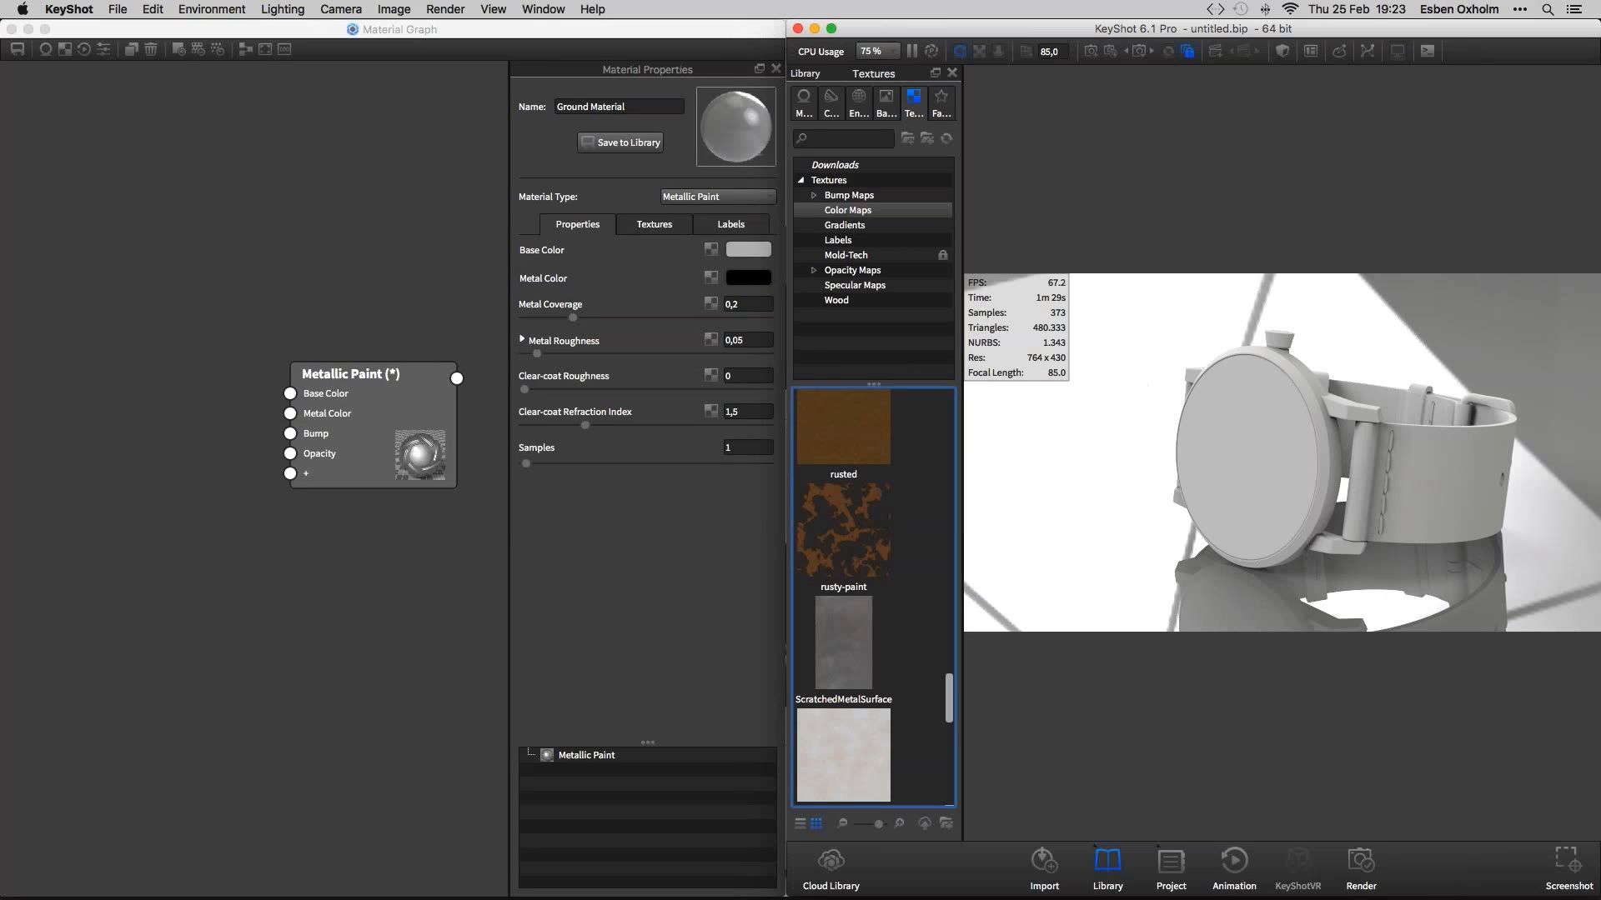
left_click(413, 304)
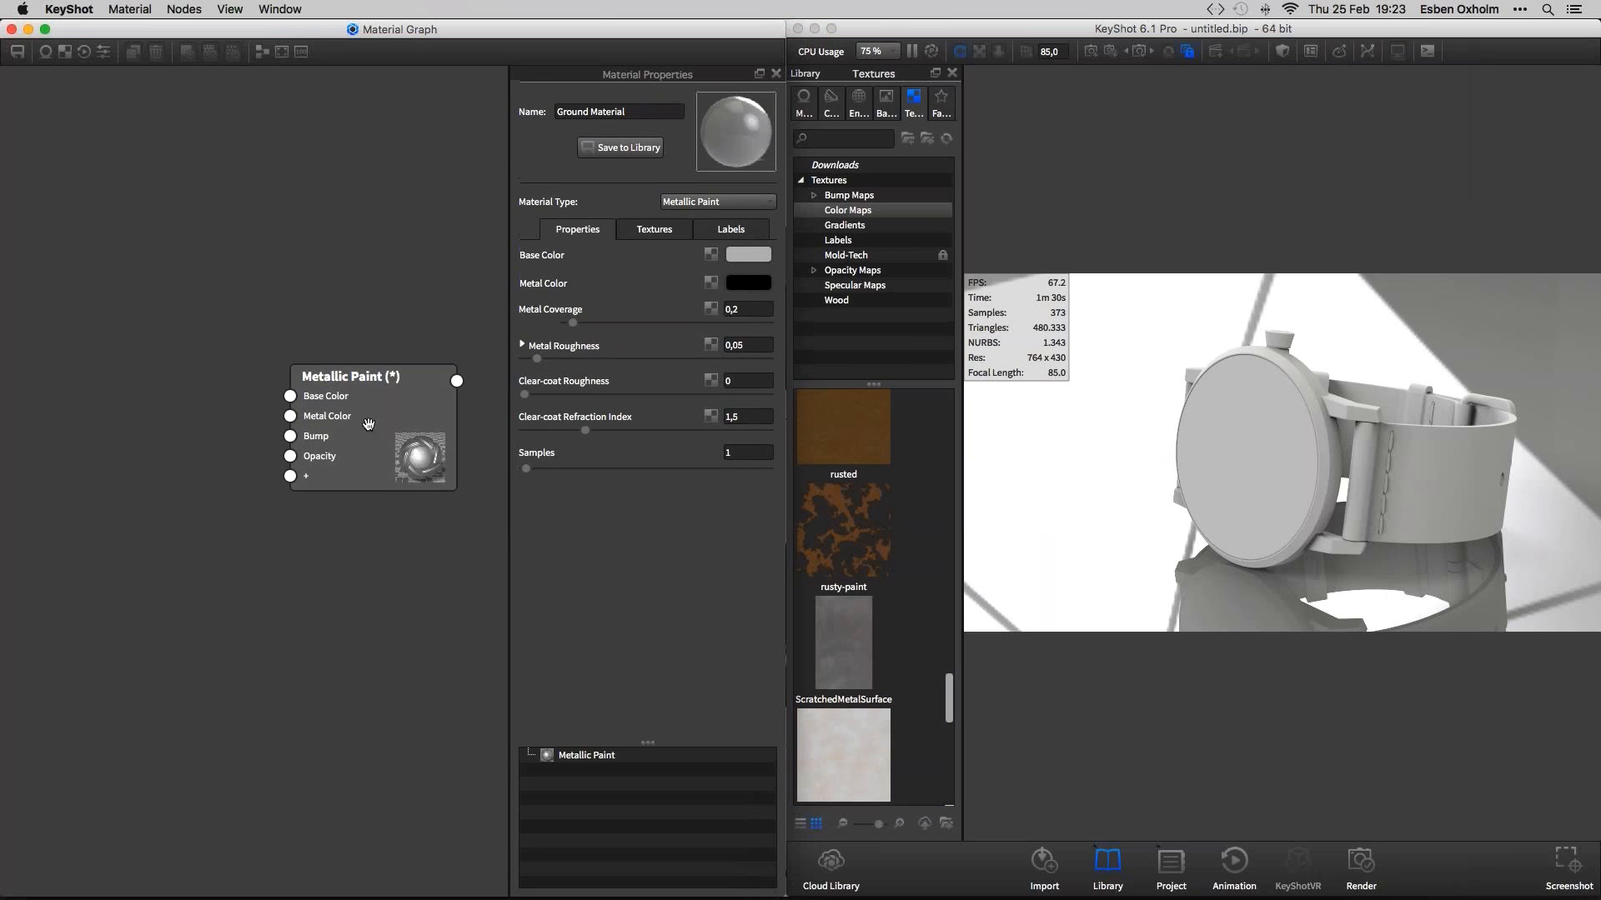
Add the ScratchedMetalSurface color map to the graph as a texture node below the Metallic Paint node, and close the Library
left_click_drag(369, 424, 379, 425)
left_click(857, 653)
left_click_drag(946, 698, 947, 702)
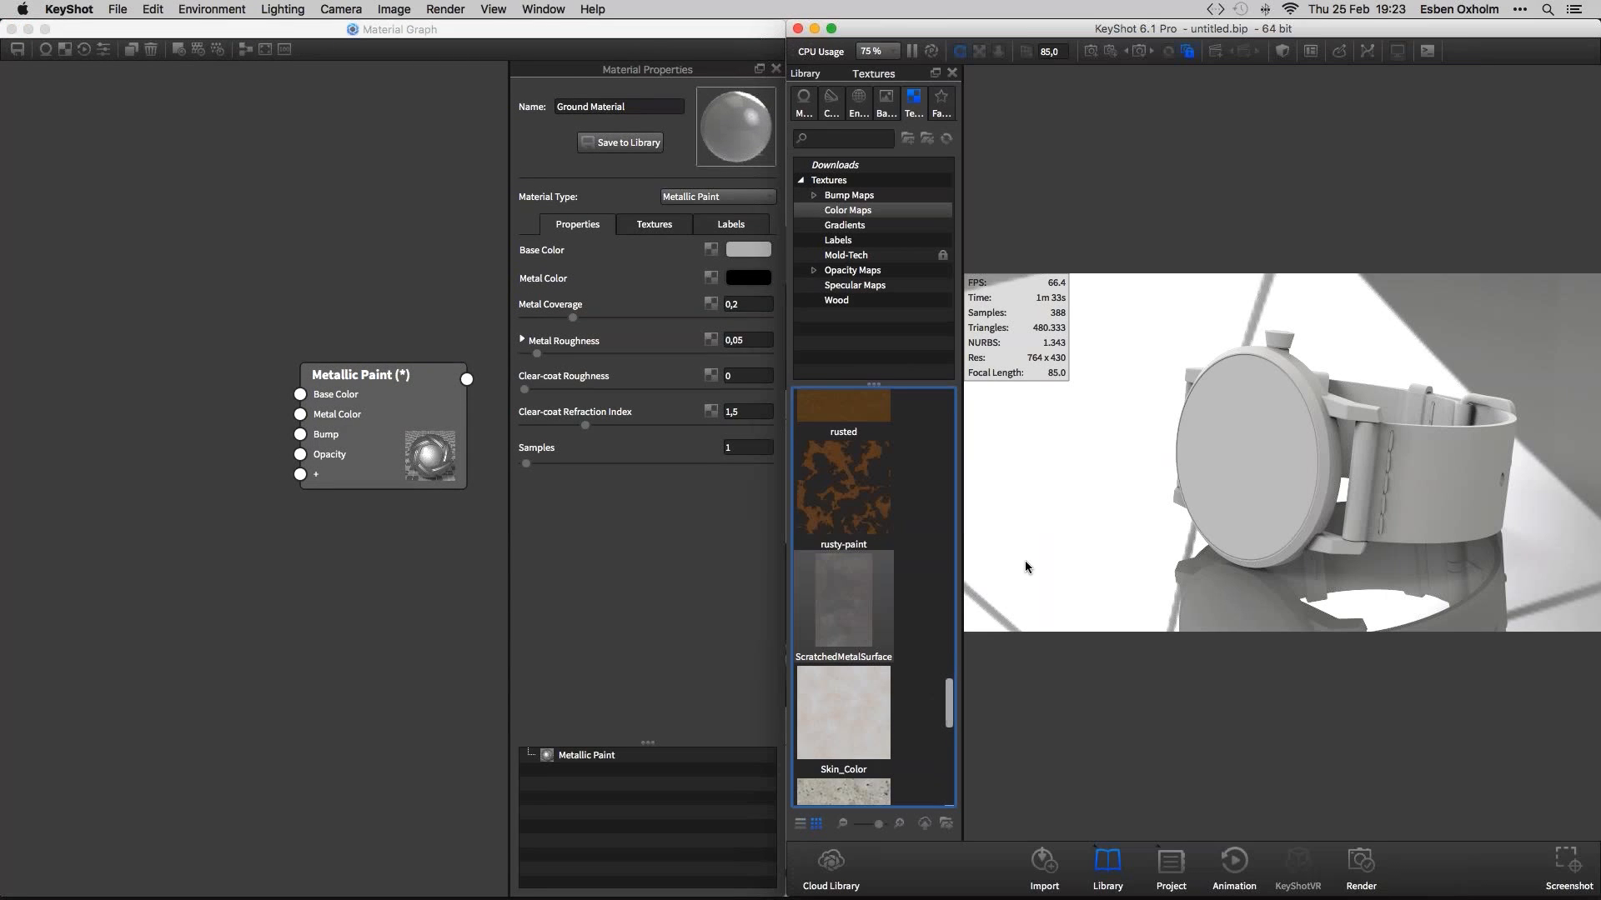
mouse_move(860, 598)
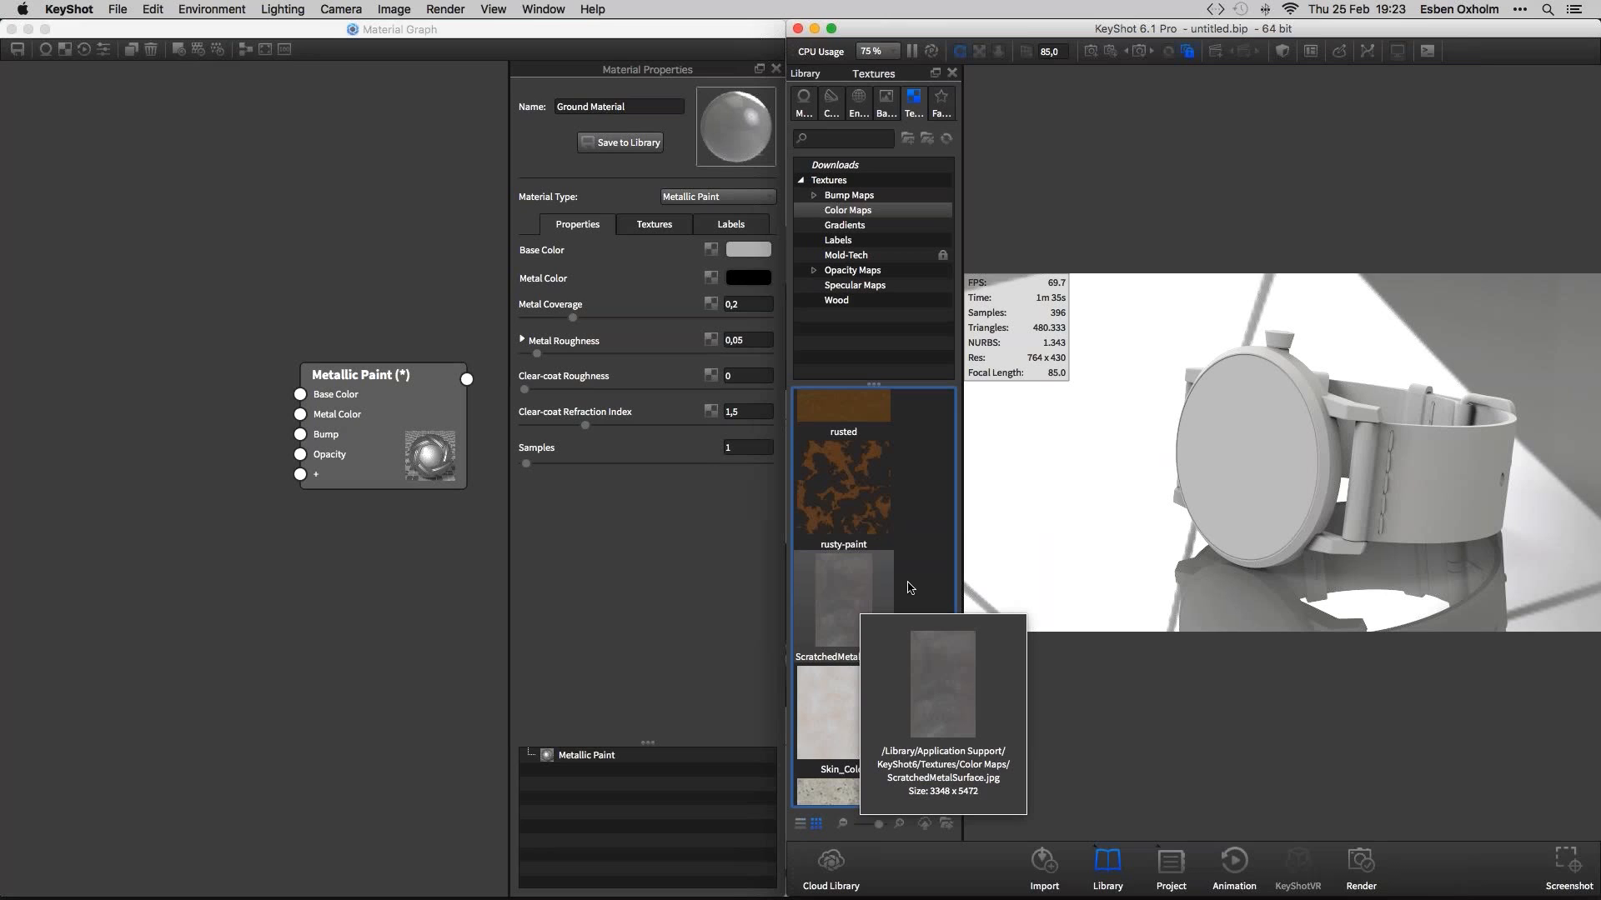
left_click_drag(862, 597, 161, 547)
left_click_drag(233, 596, 143, 589)
left_click(953, 76)
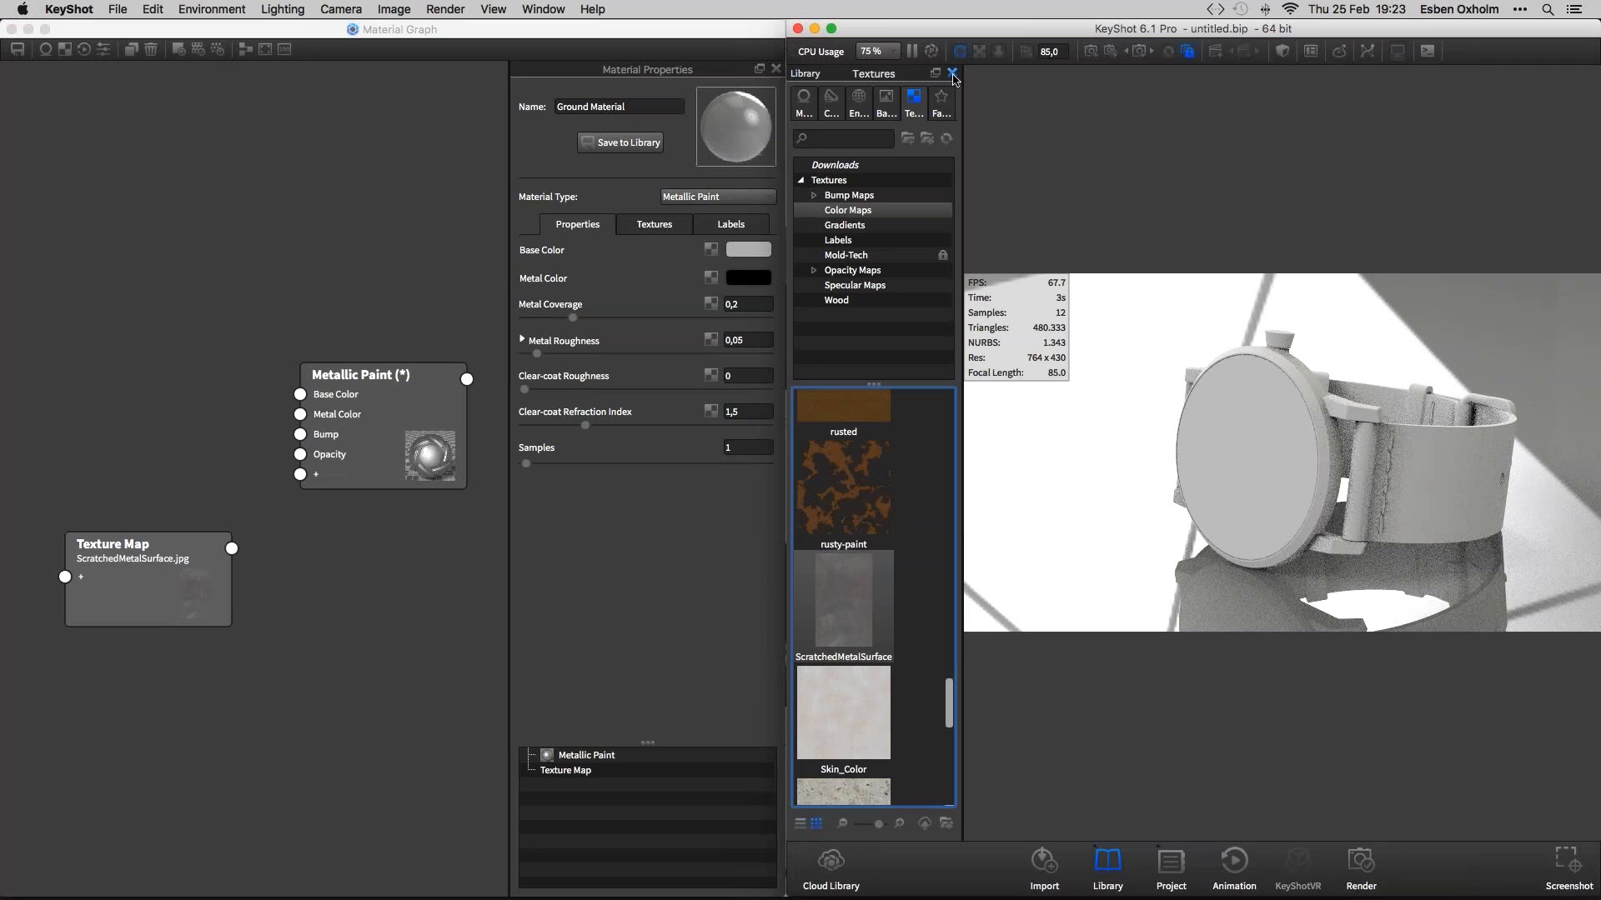
Close the Library and connect the ScratchedMetalSurface texture node to the Metallic Paint's Base Color, placing it level with the paint node
left_click(952, 74)
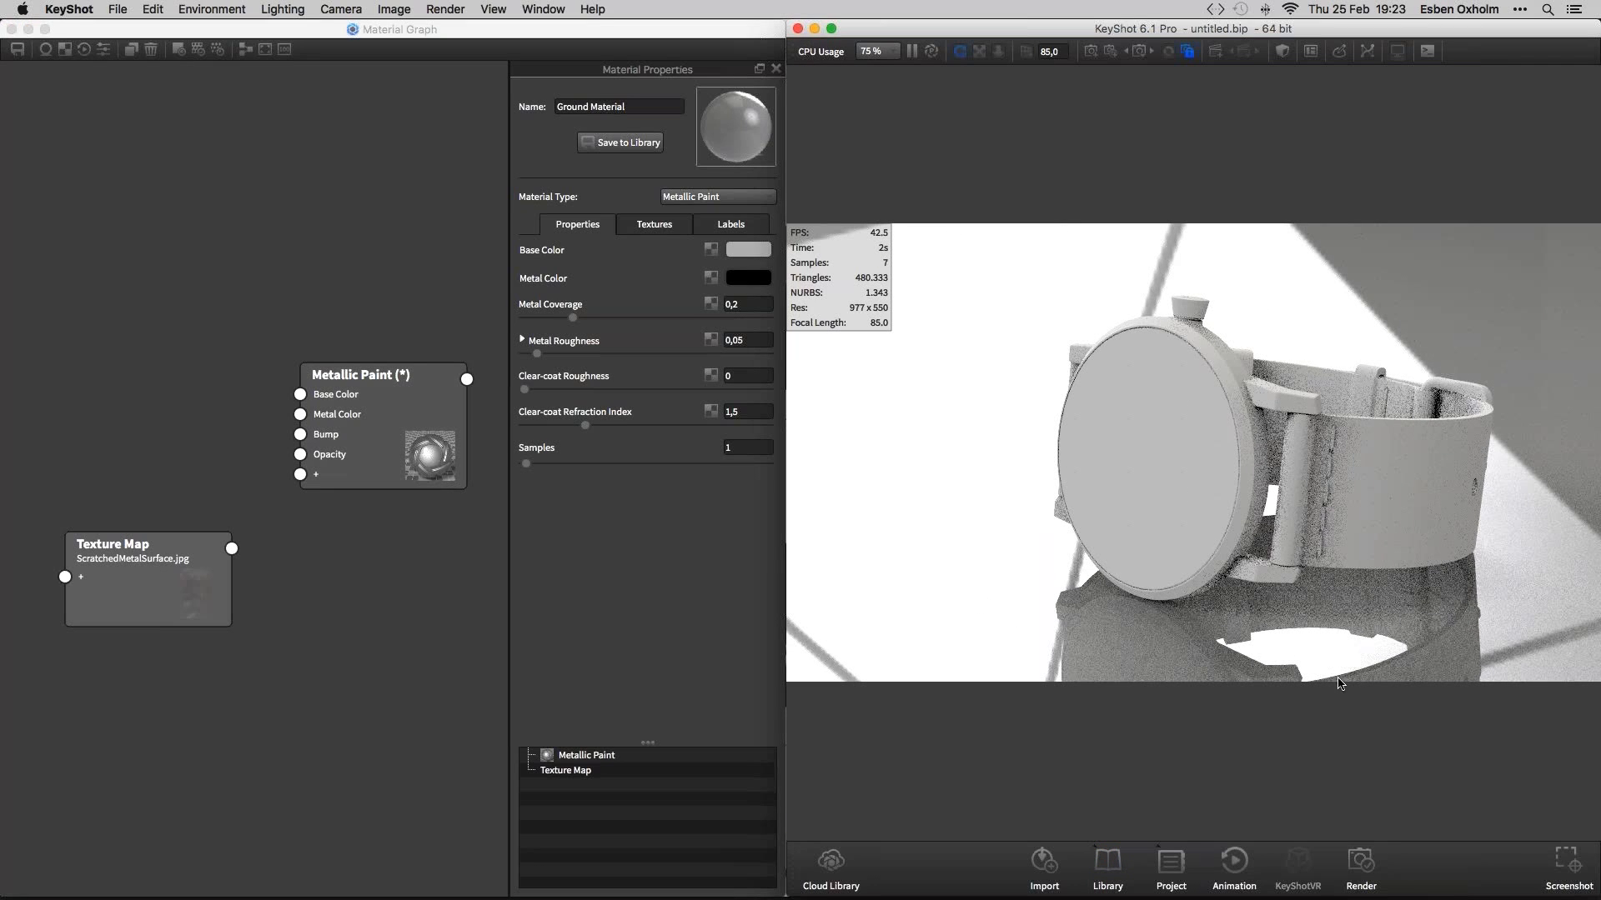
left_click(379, 474)
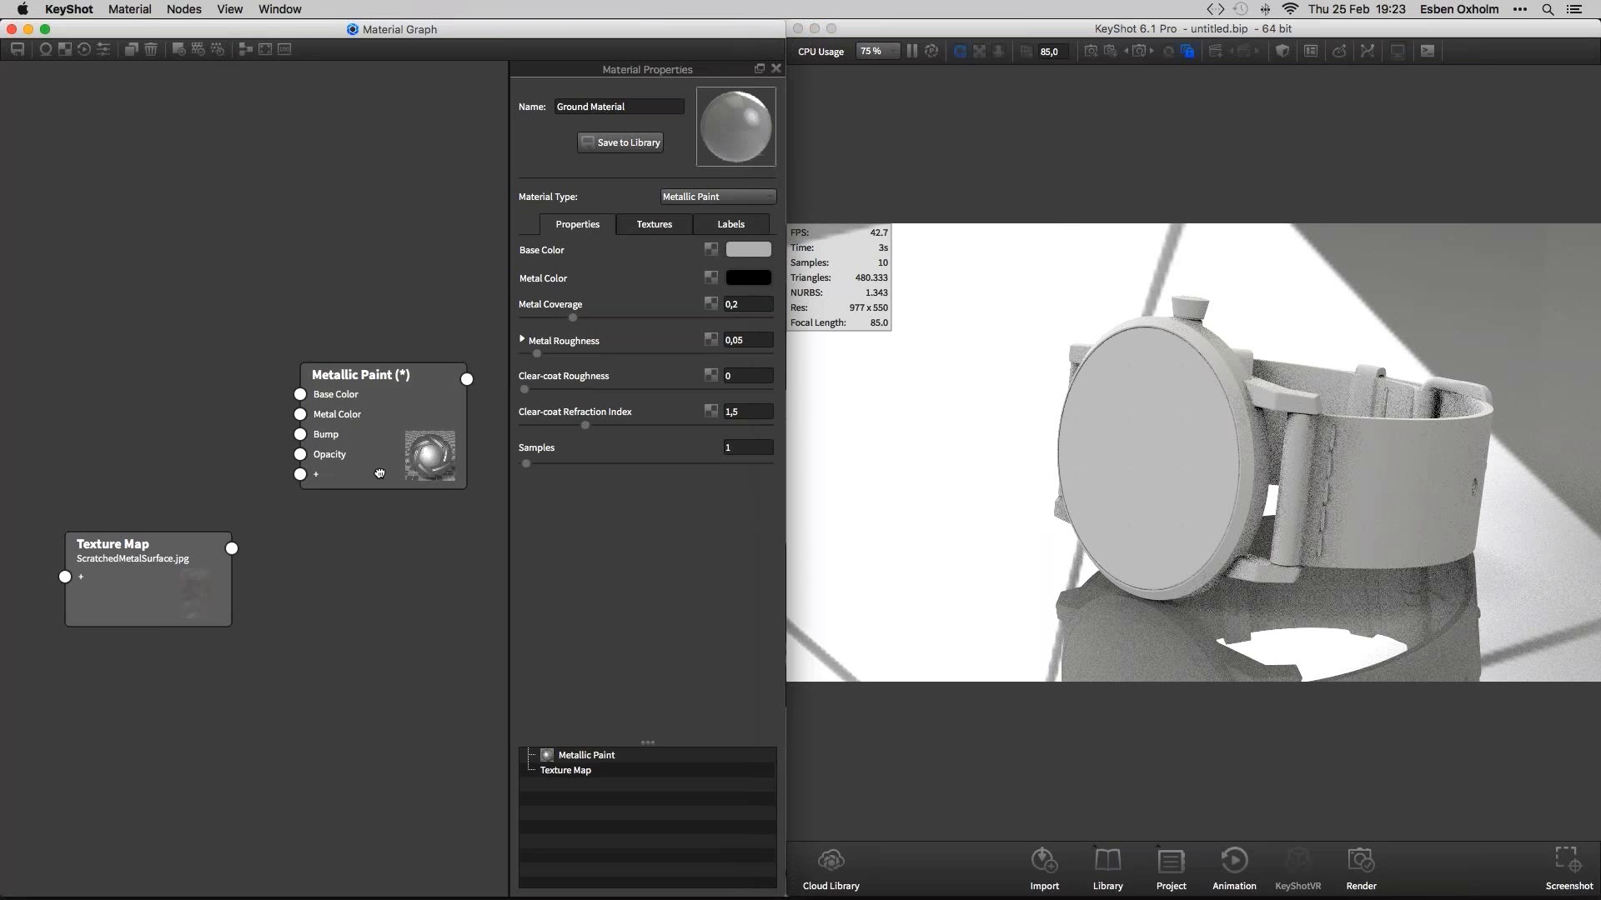
left_click_drag(379, 474, 388, 519)
mouse_move(205, 581)
left_mouse_down()
mouse_move(146, 494)
mouse_move(153, 474)
mouse_move(310, 440)
left_mouse_up()
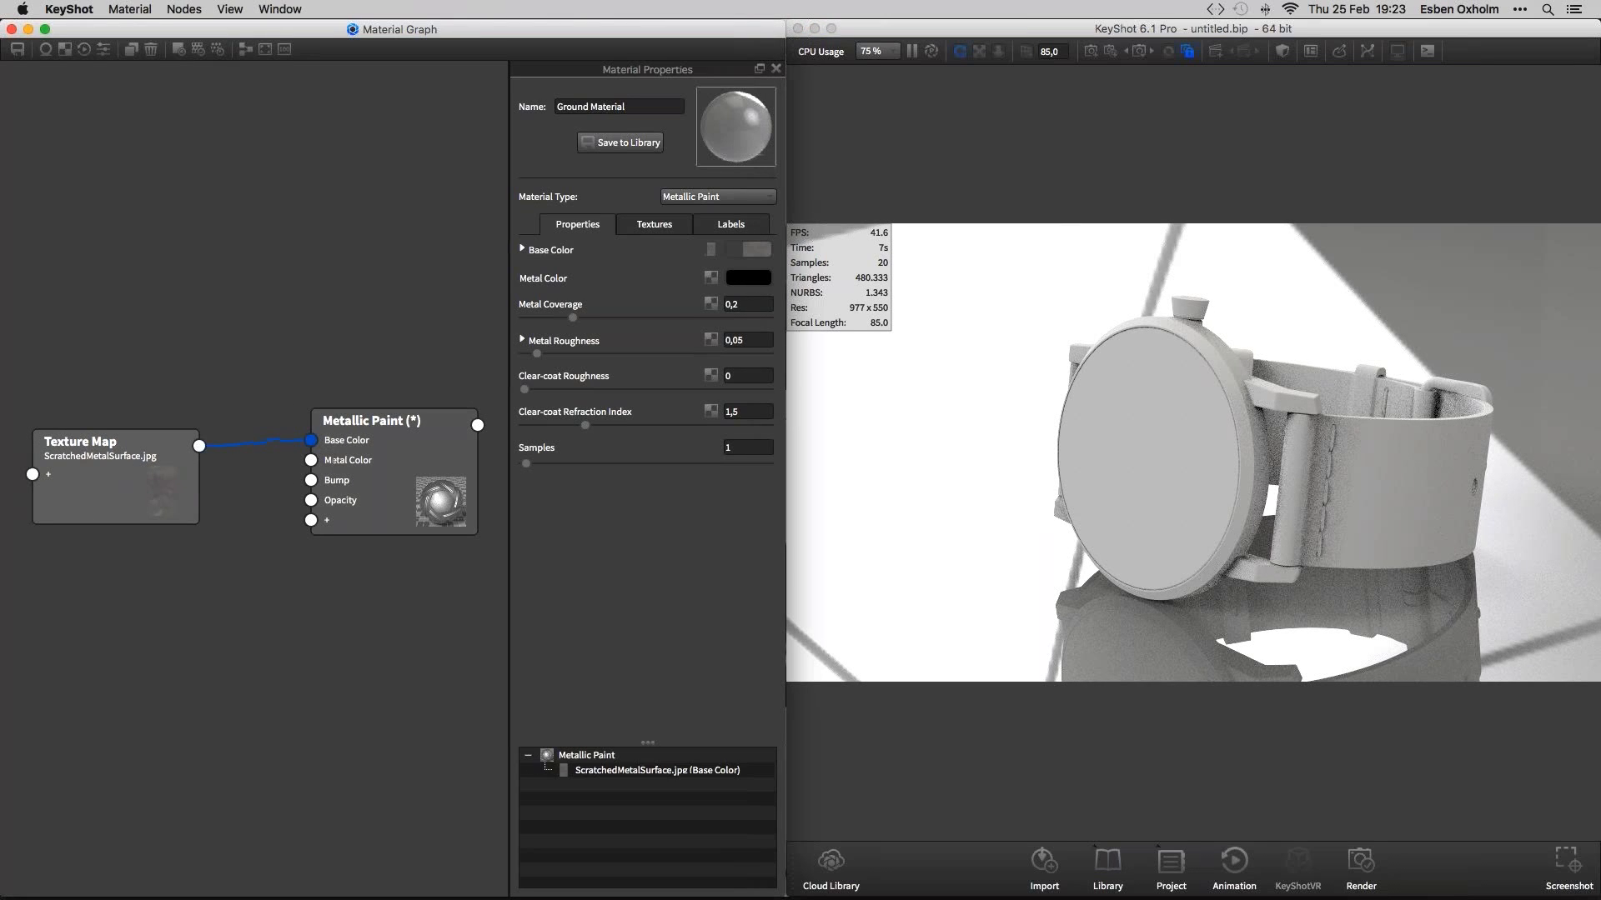
left_click_drag(138, 471, 159, 449)
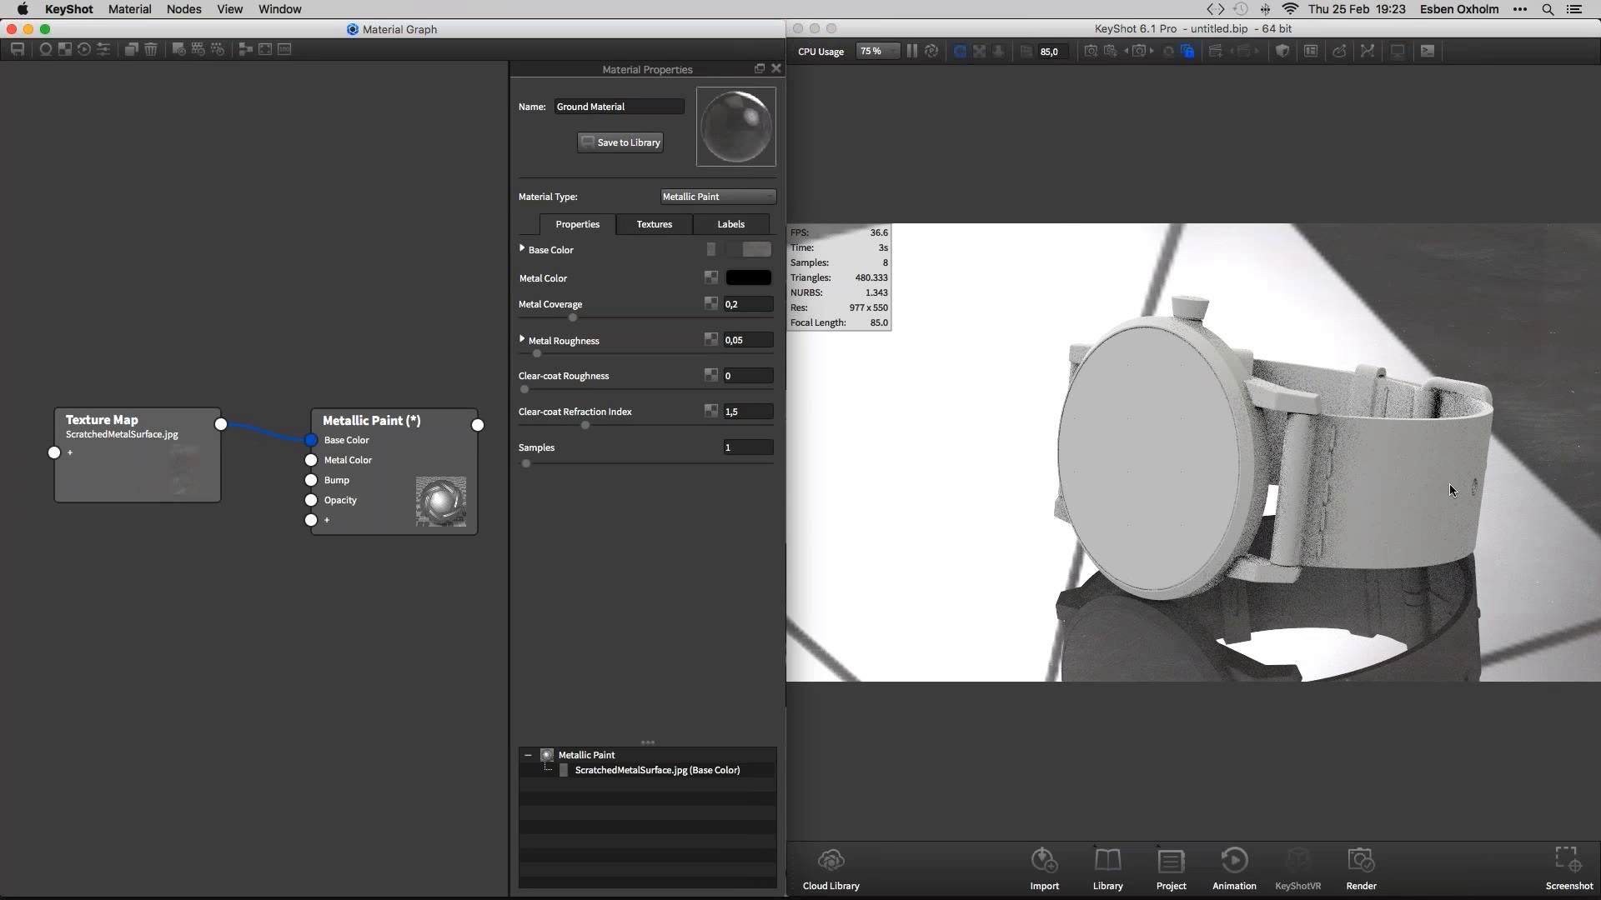
left_click_drag(213, 461, 227, 455)
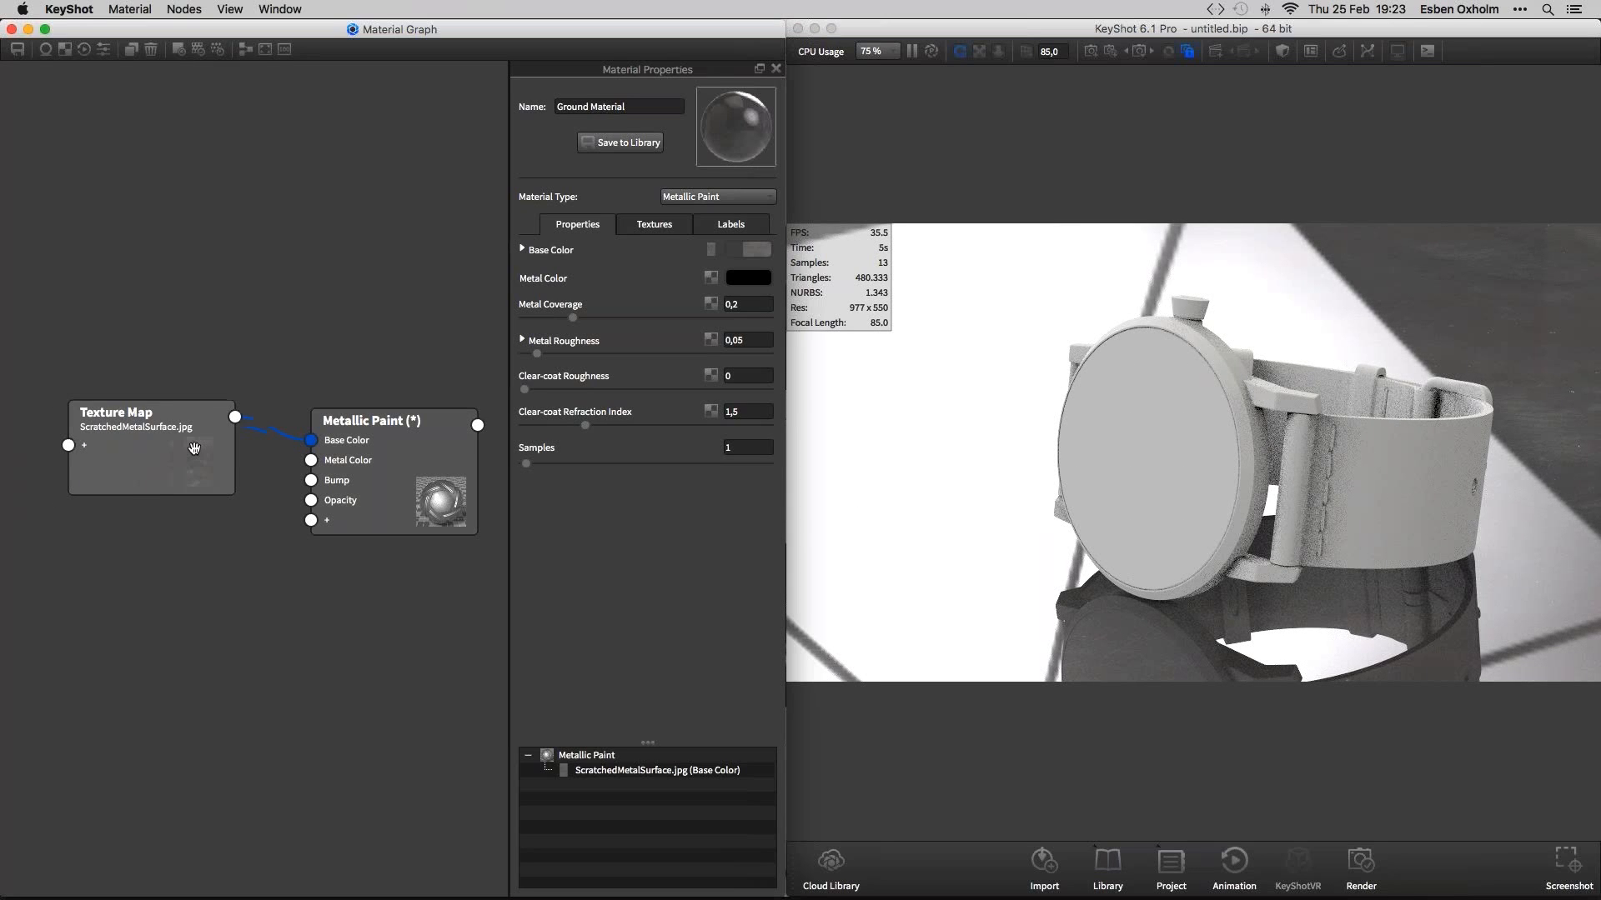
Preview the base color texture on the ground and set its mapping scale to 0,73
key("c")
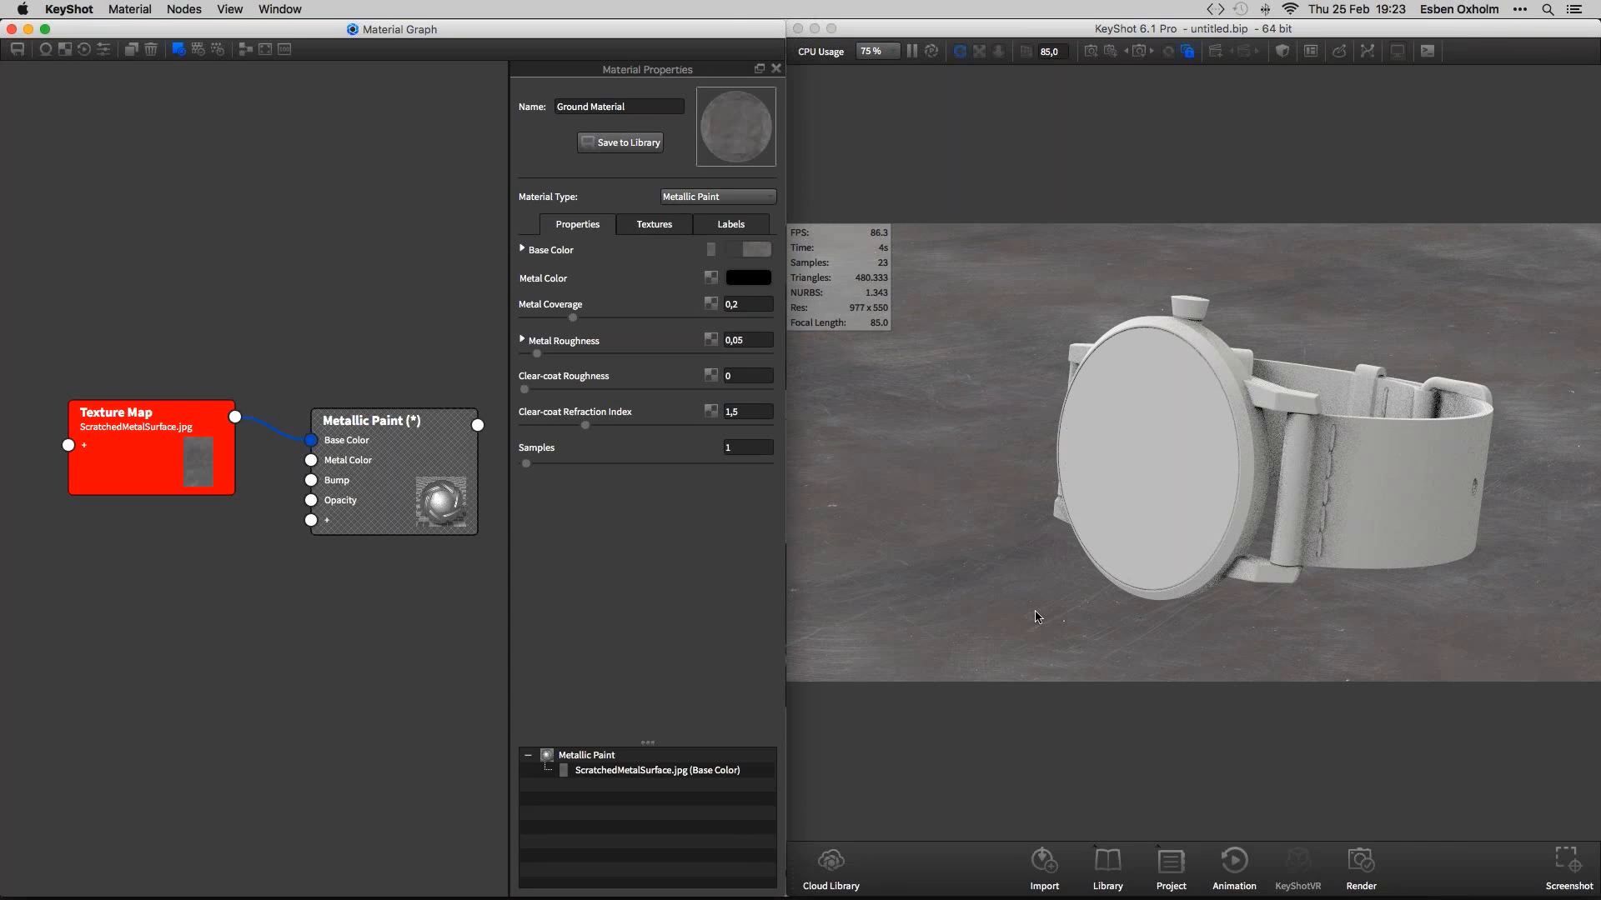
left_click(178, 50)
left_click(178, 50)
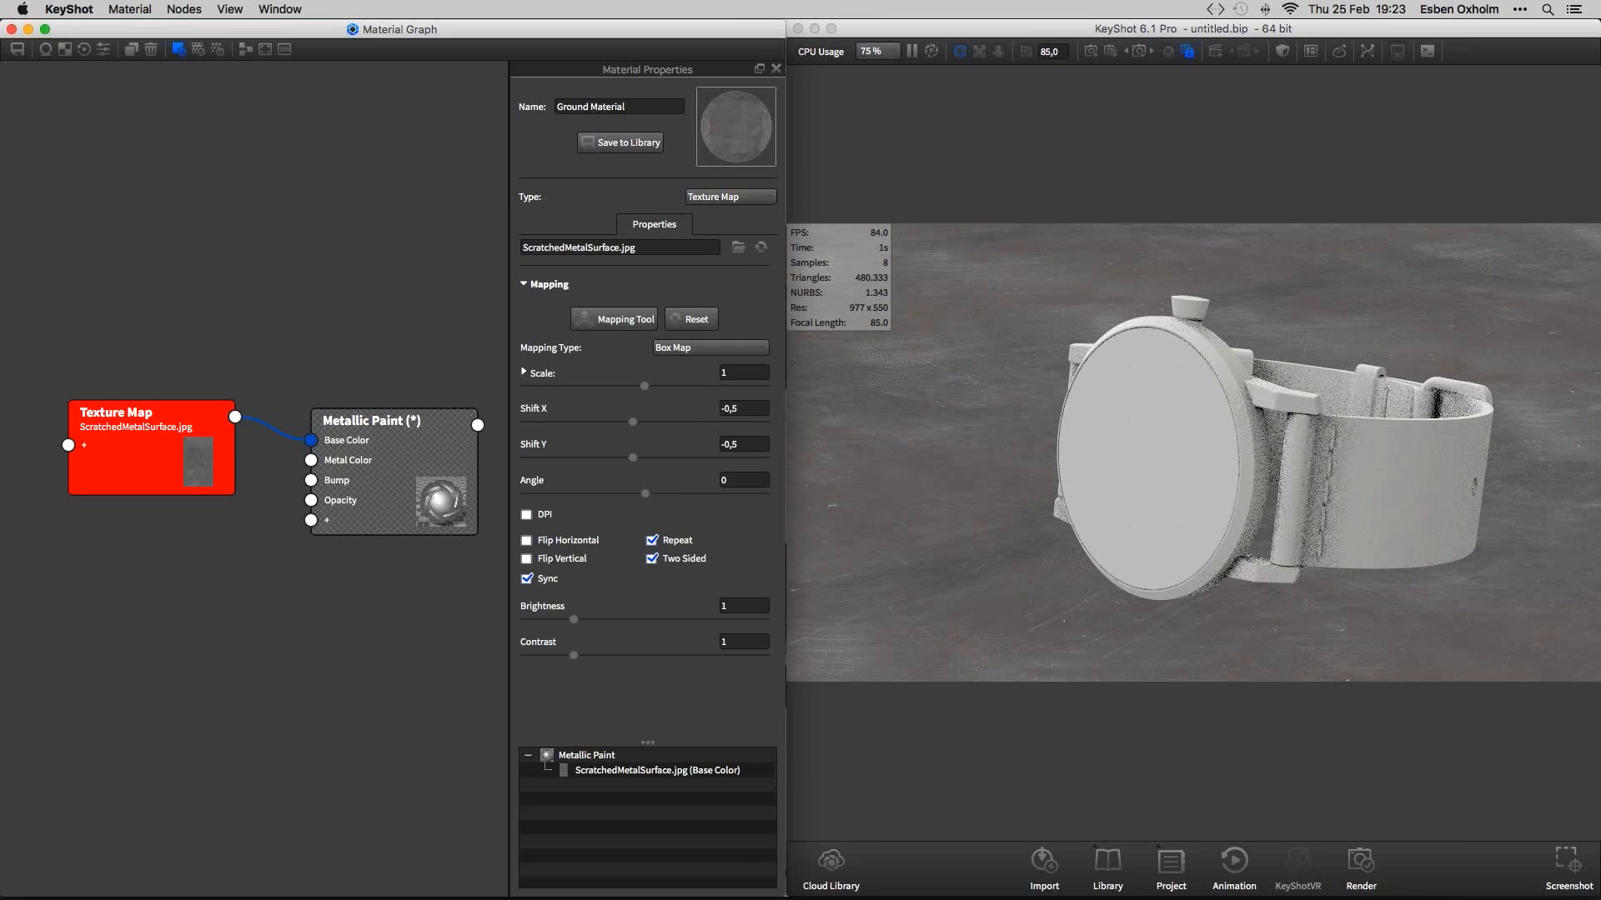
left_click_drag(581, 389, 611, 389)
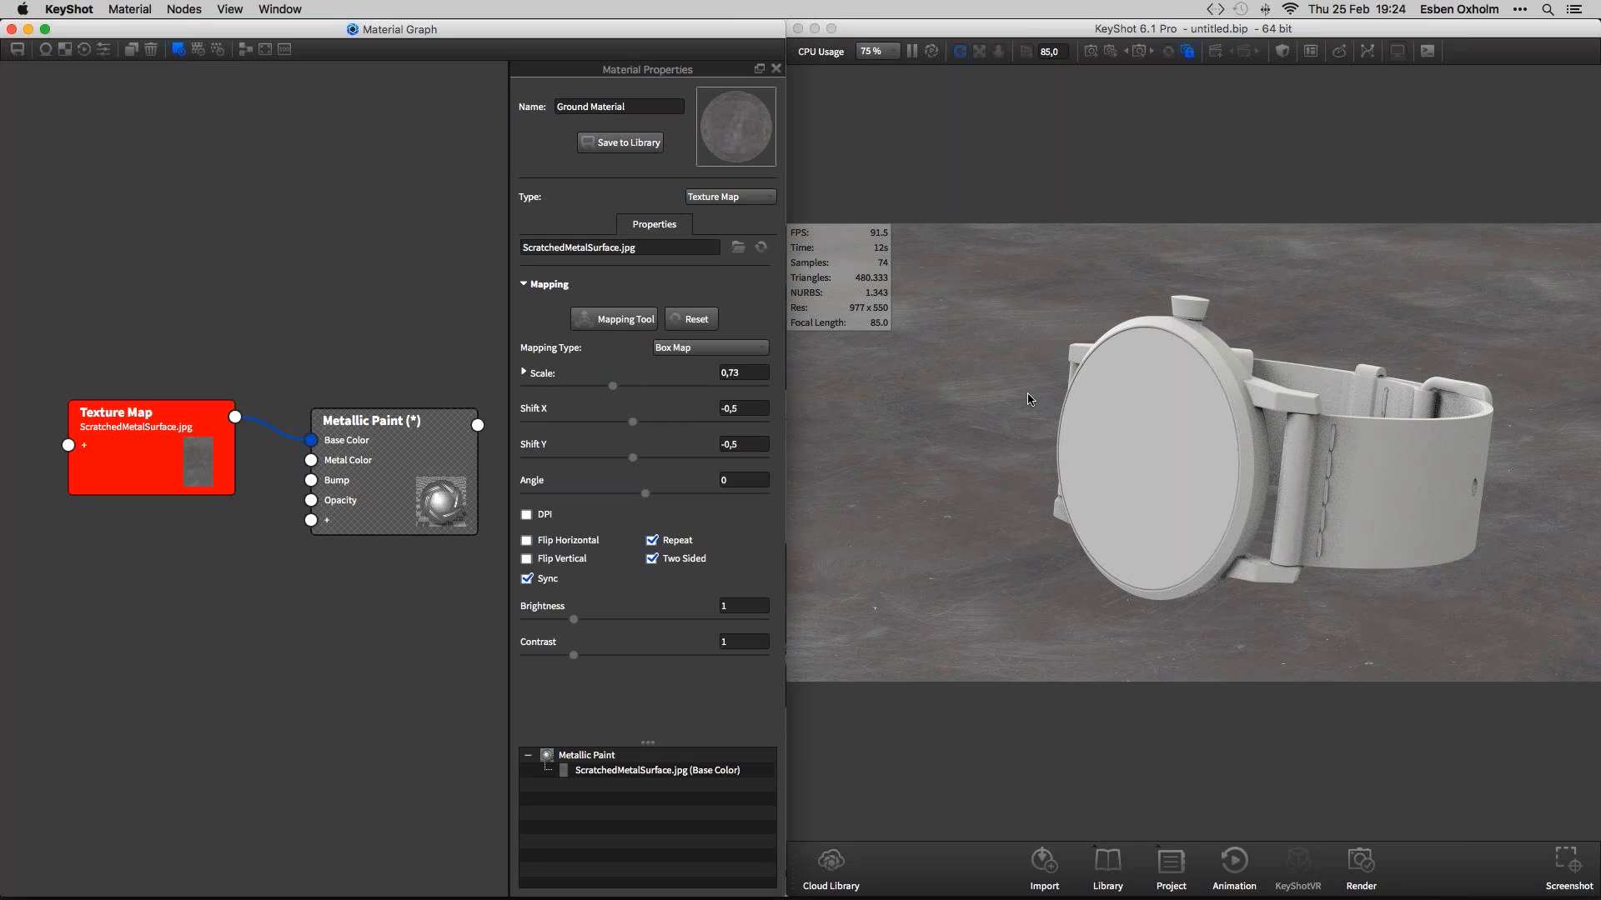
left_click_drag(169, 444, 168, 436)
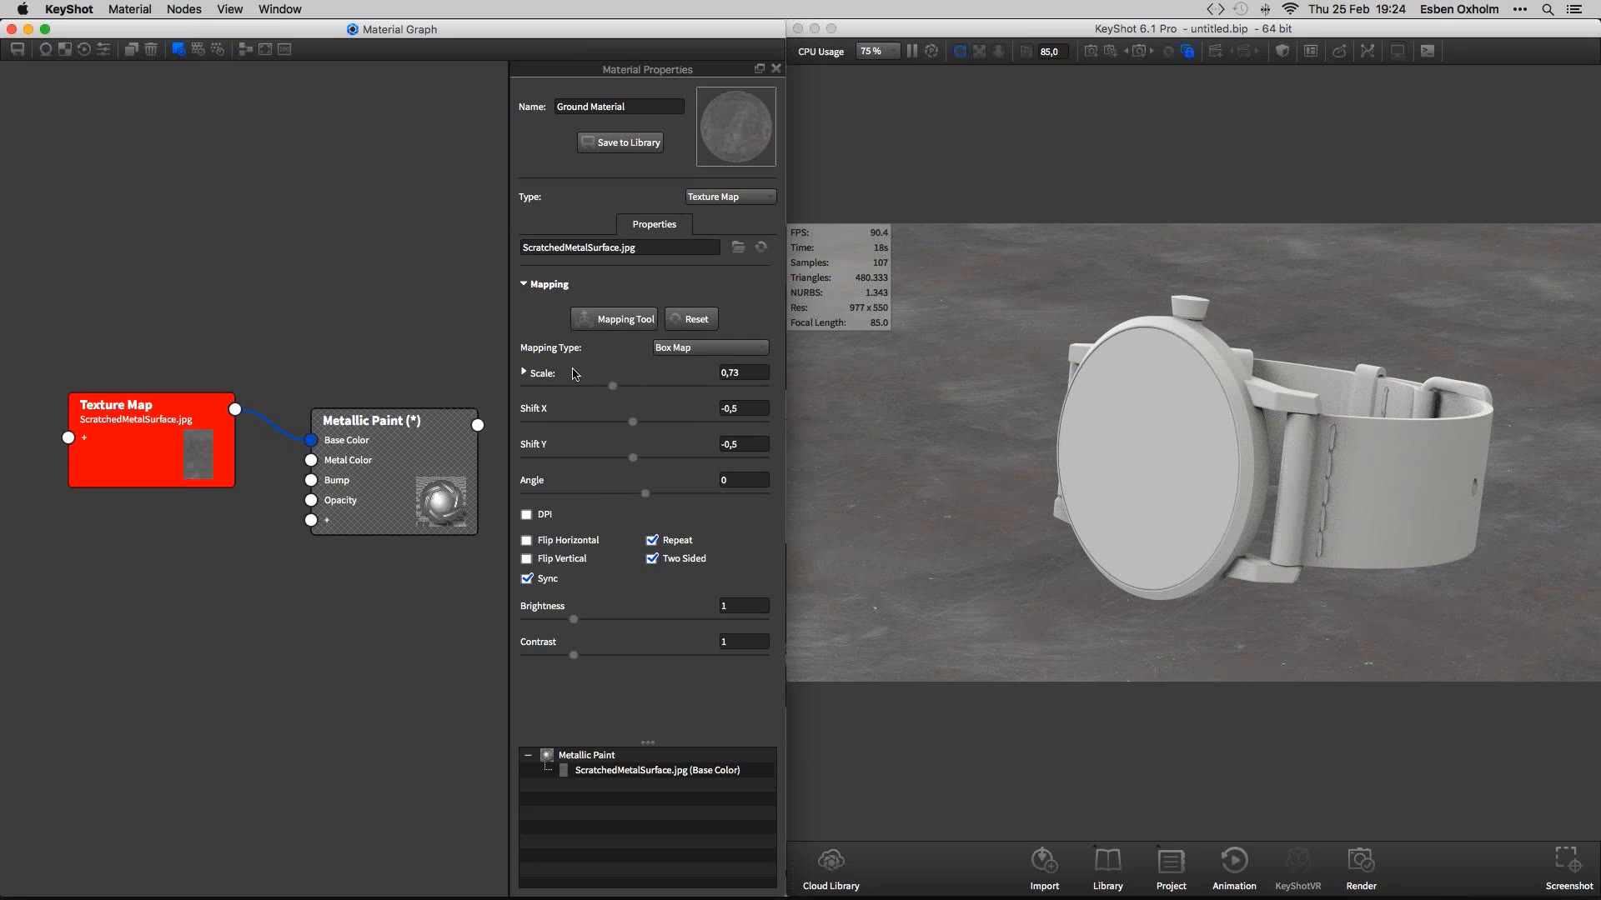
Set the base color texture's brightness to 0,965 and contrast to 1,265, and end the color preview
left_click(563, 619)
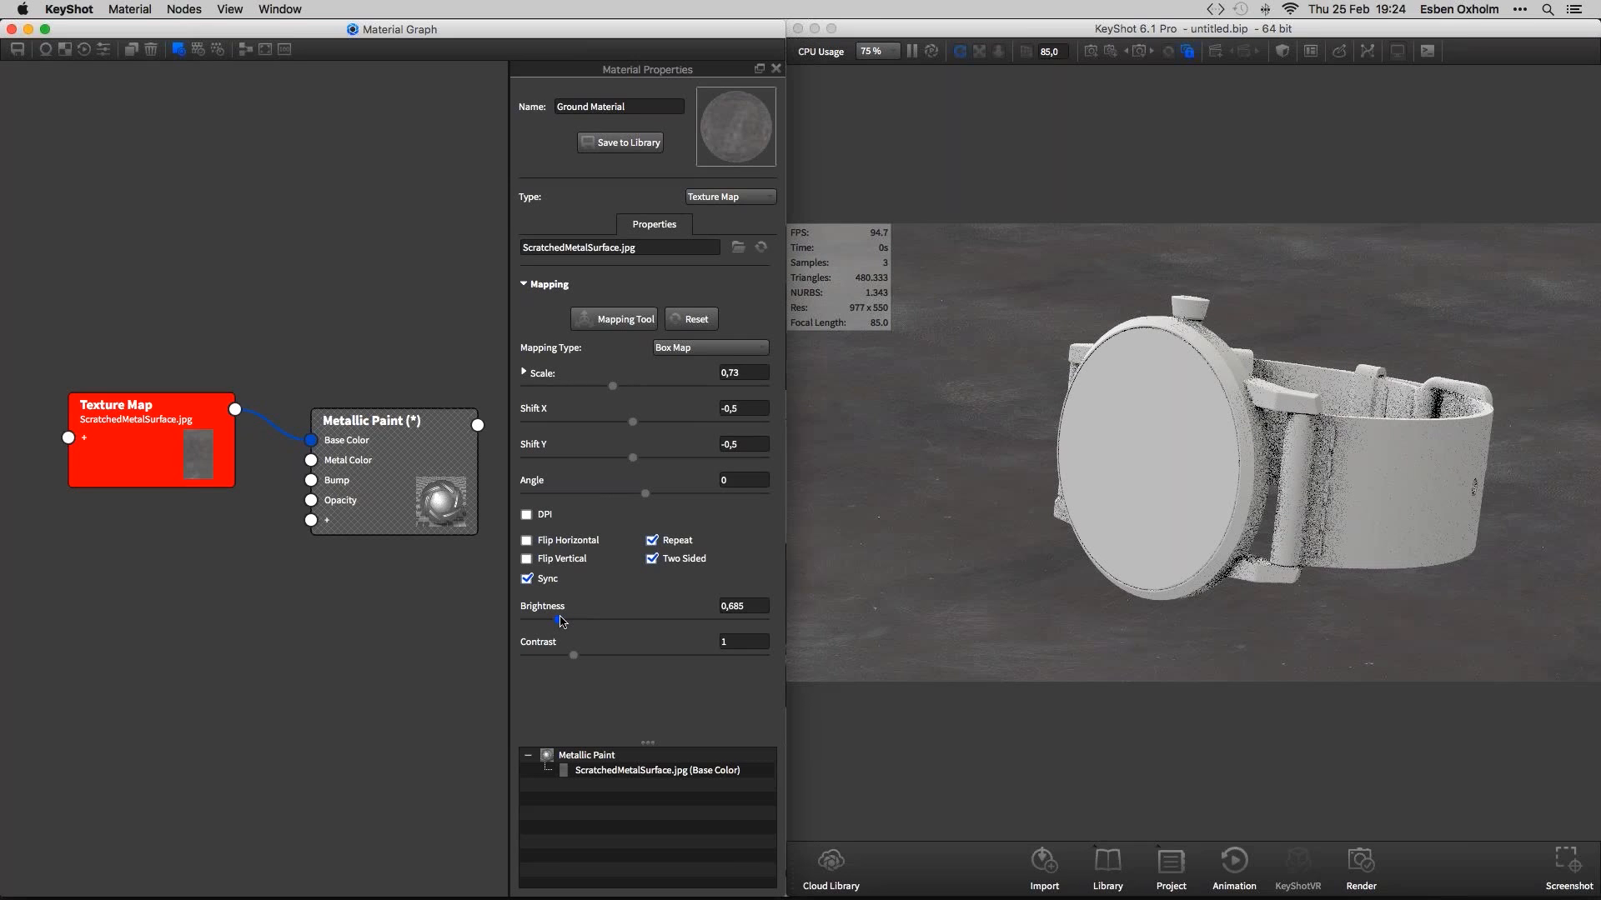
left_click(586, 655)
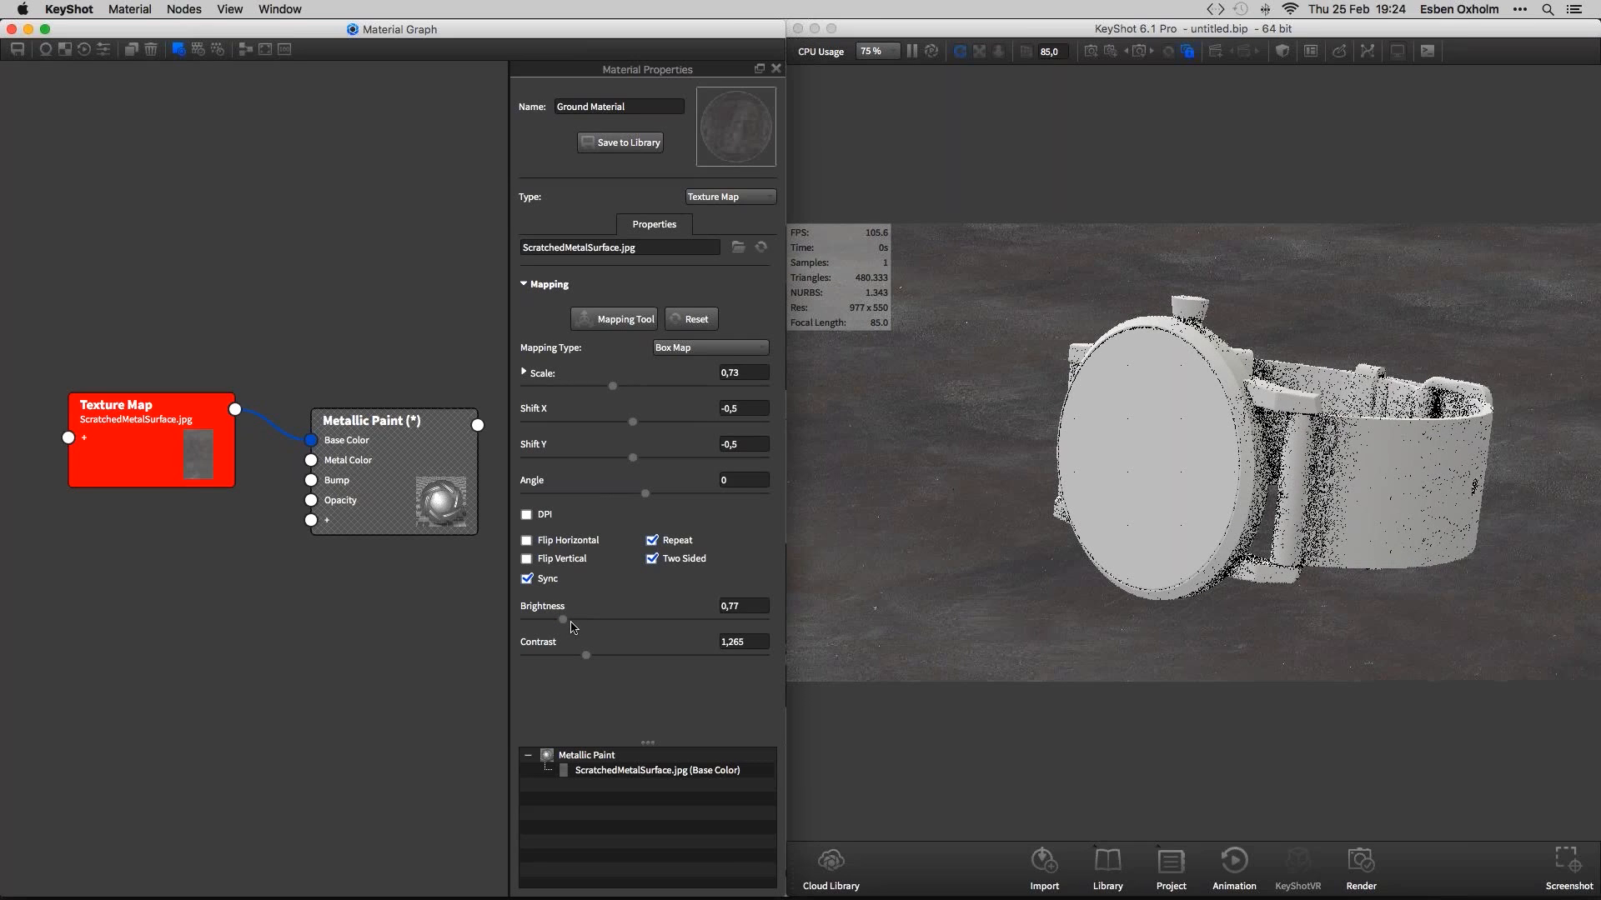
left_click(572, 619)
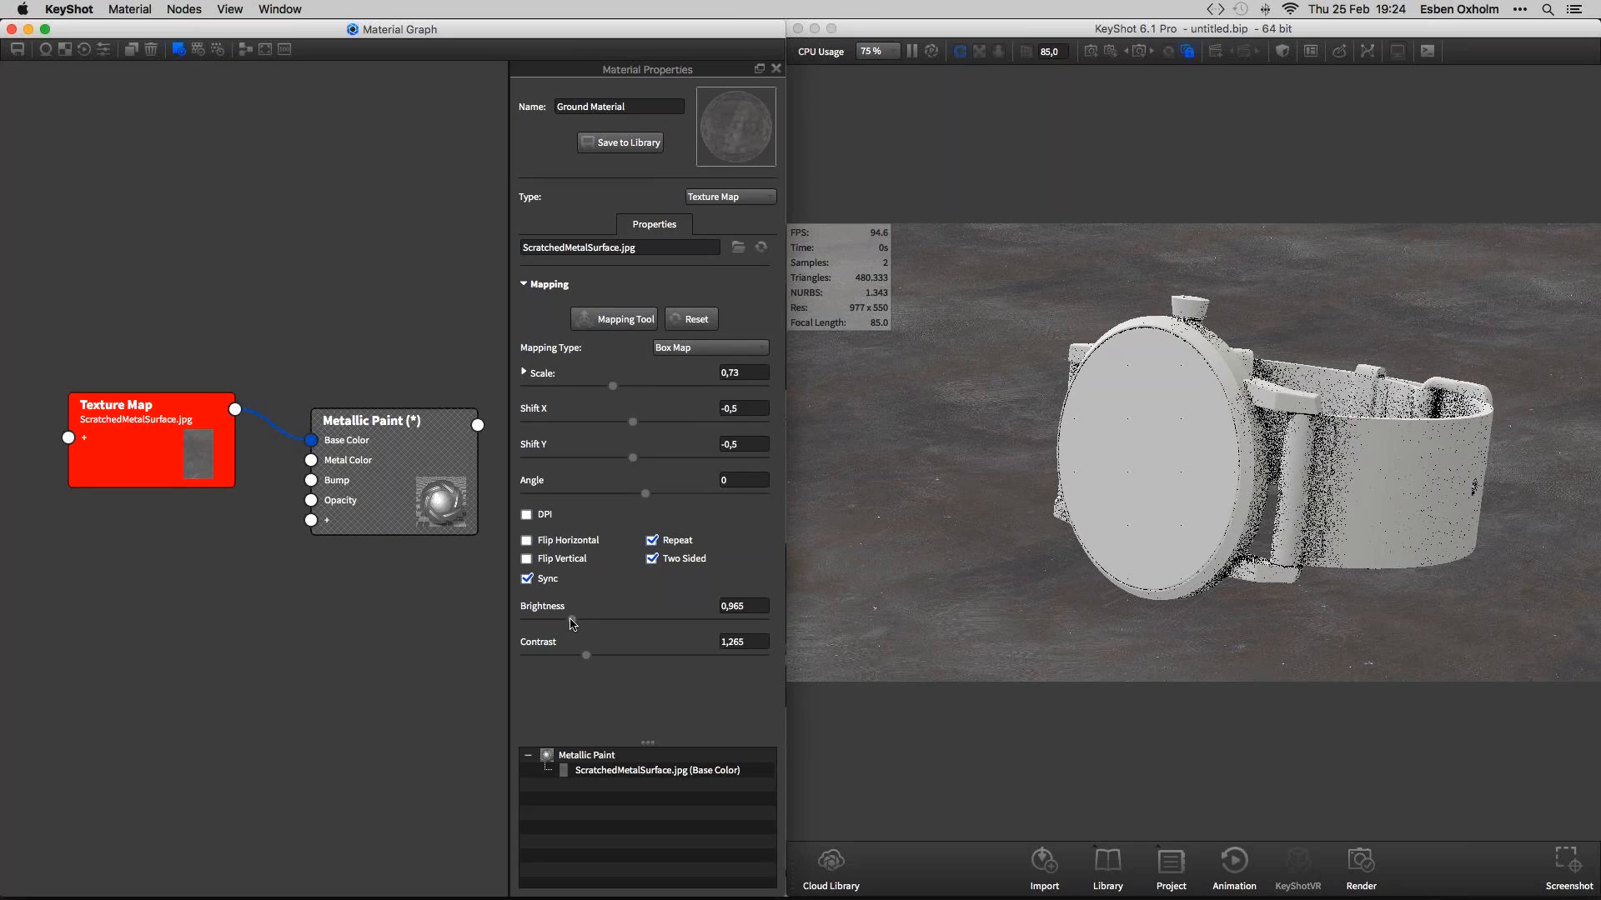
left_click(302, 564)
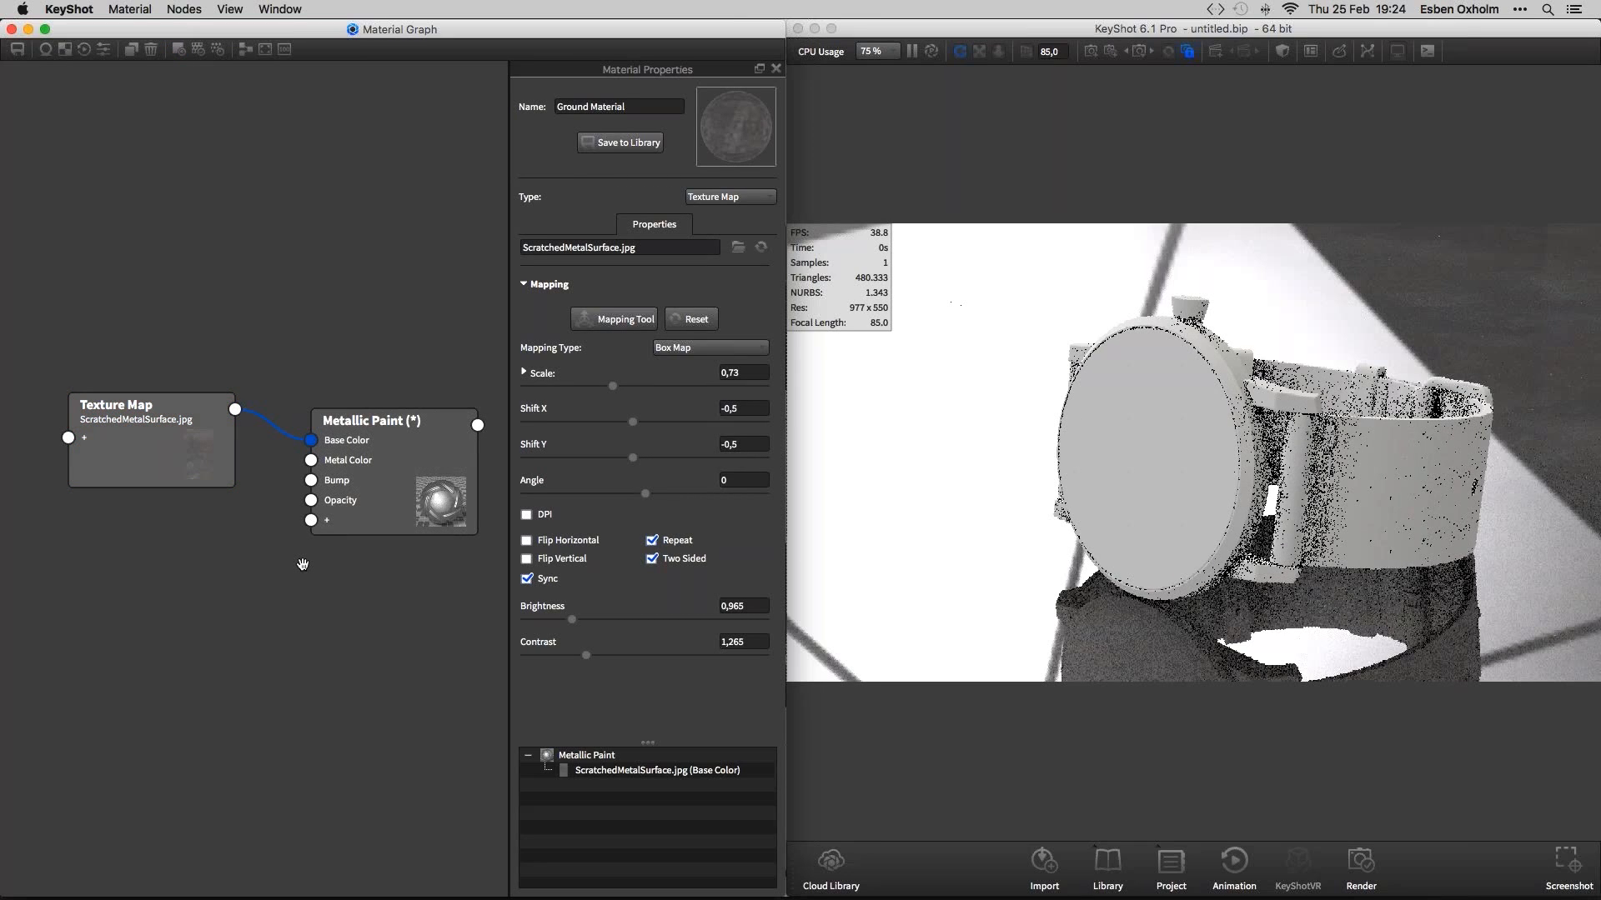
Duplicate the base color texture node and connect the copy to the Metallic Paint's Bump input
left_click_drag(174, 447, 159, 382)
right_click(158, 382)
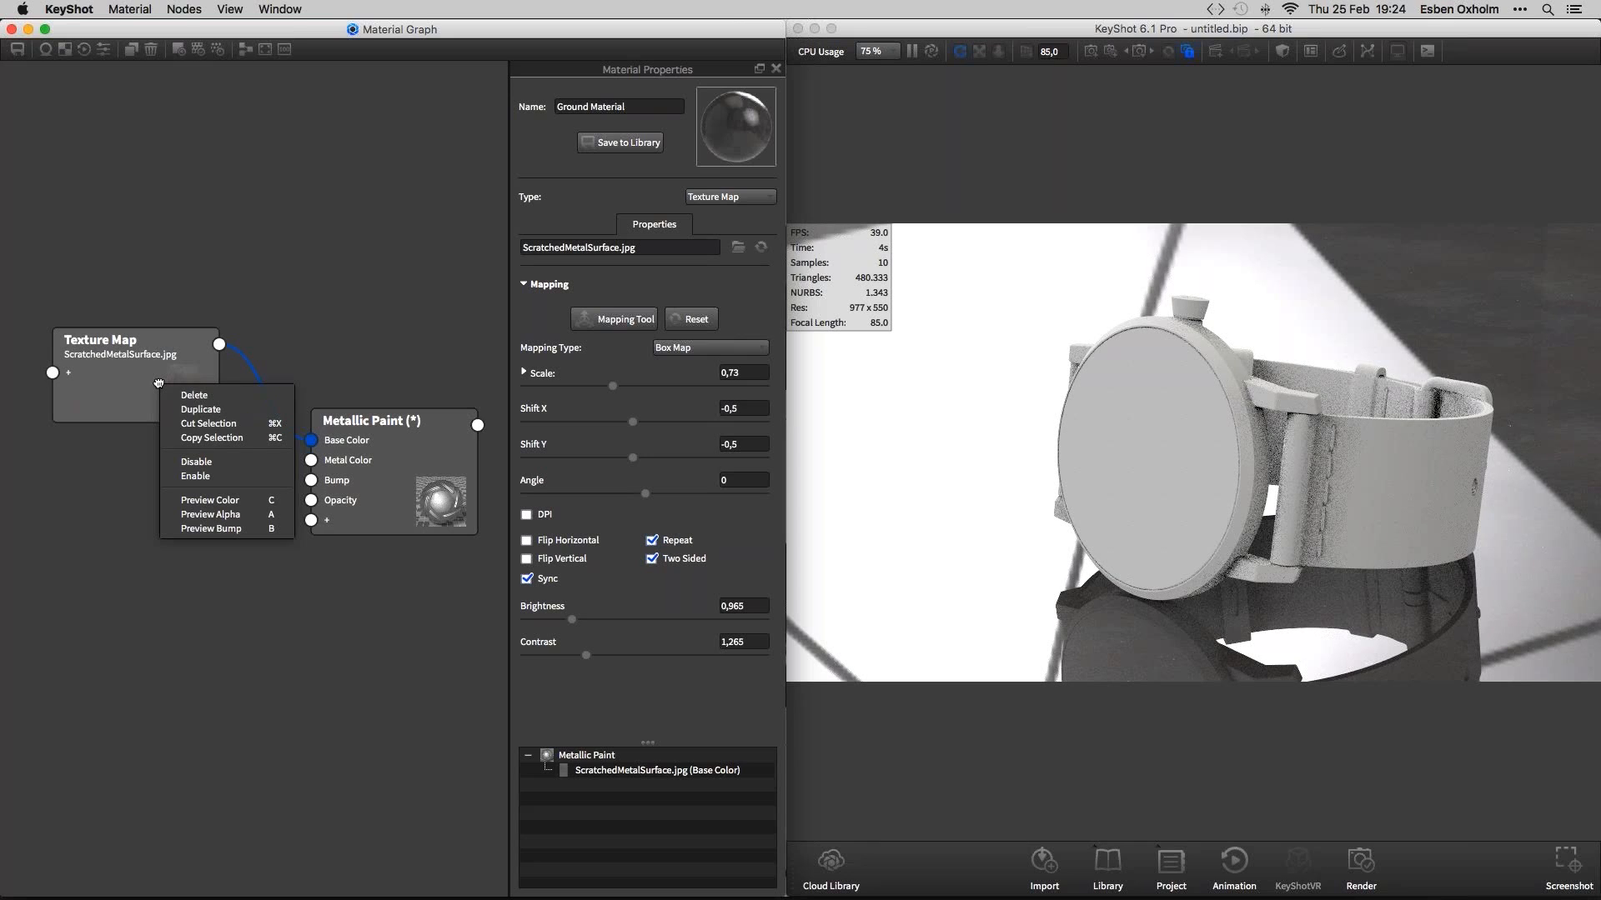
left_click(201, 409)
left_click_drag(192, 423, 95, 479)
mouse_move(226, 456)
left_mouse_down()
mouse_move(249, 480)
mouse_move(312, 481)
left_mouse_up()
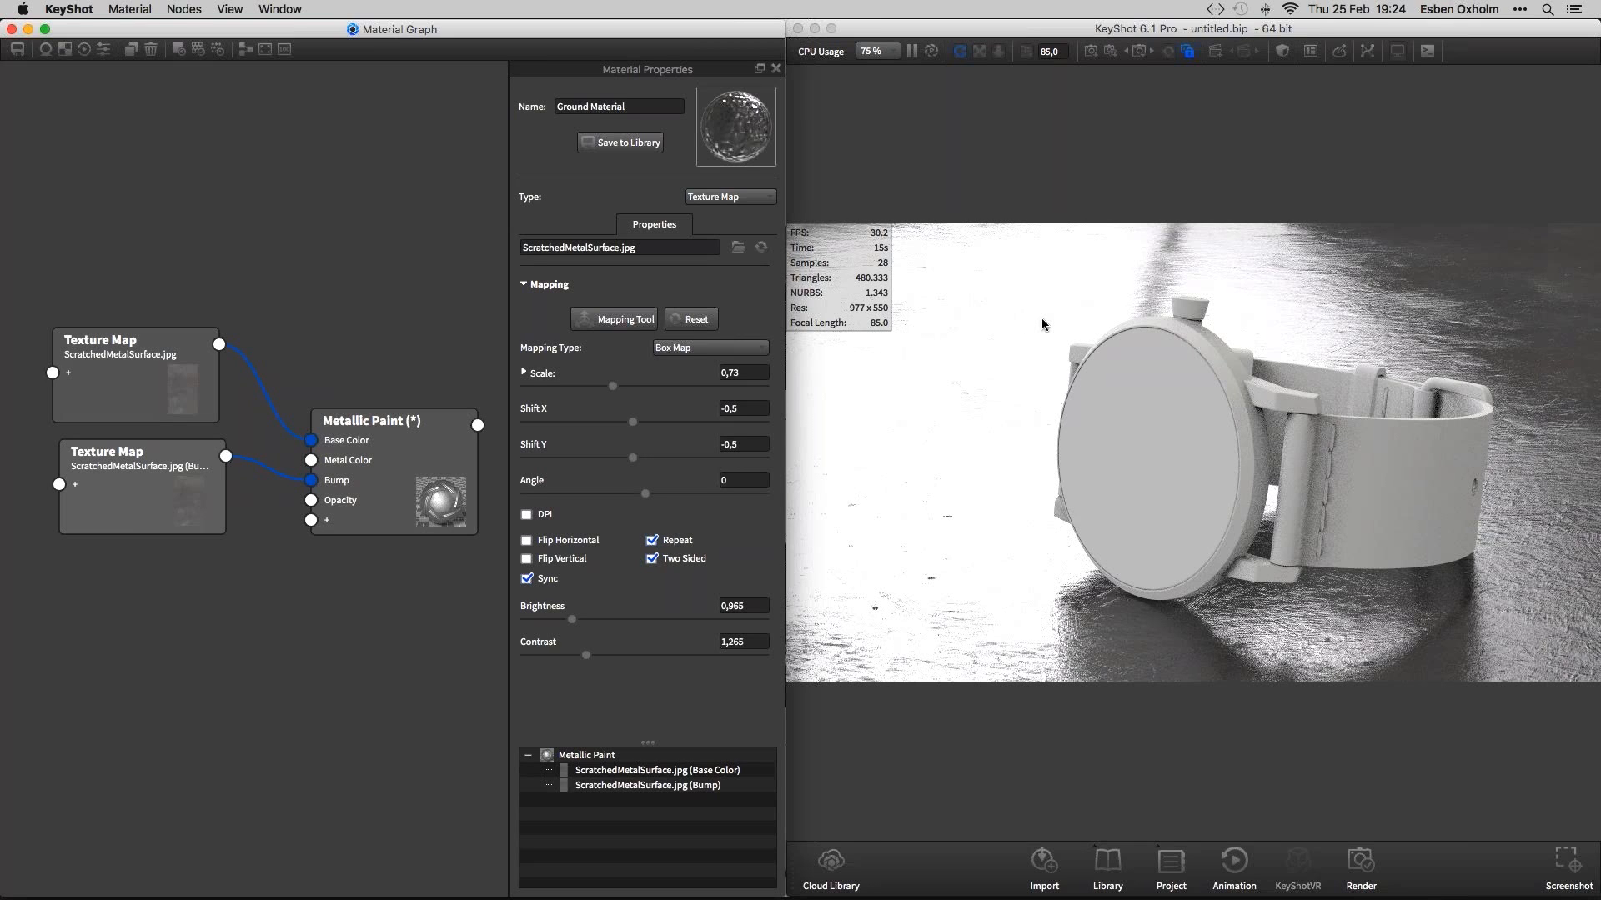
Change the lighting direction on the scene and set the bump texture's Bump Height to -0,5
left_click(914, 329)
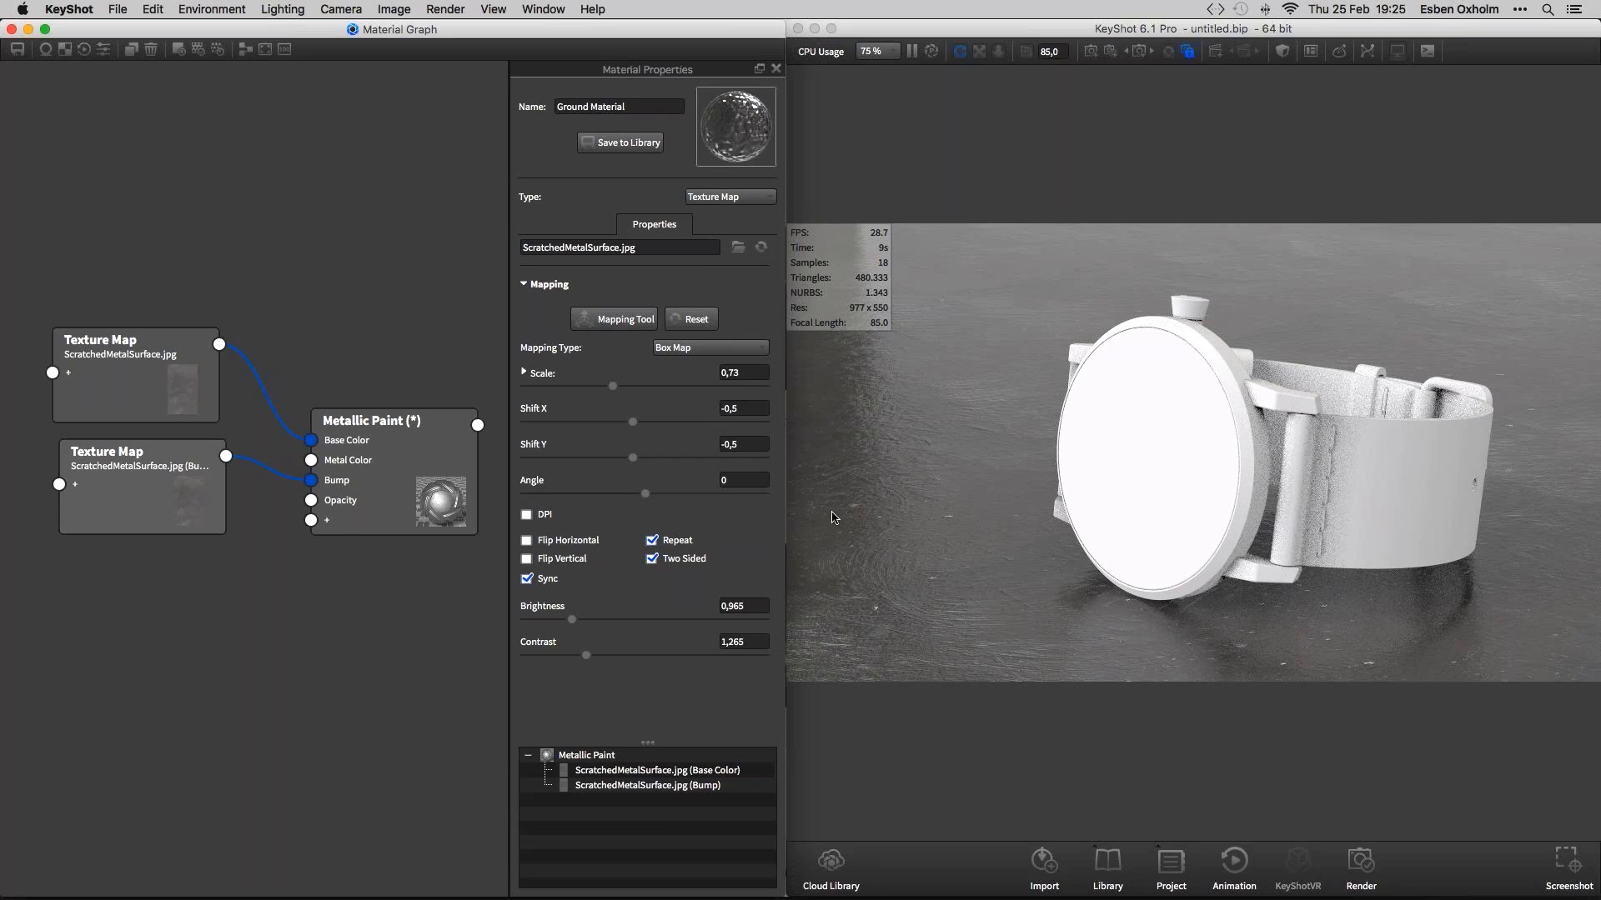
left_click_drag(125, 501, 129, 523)
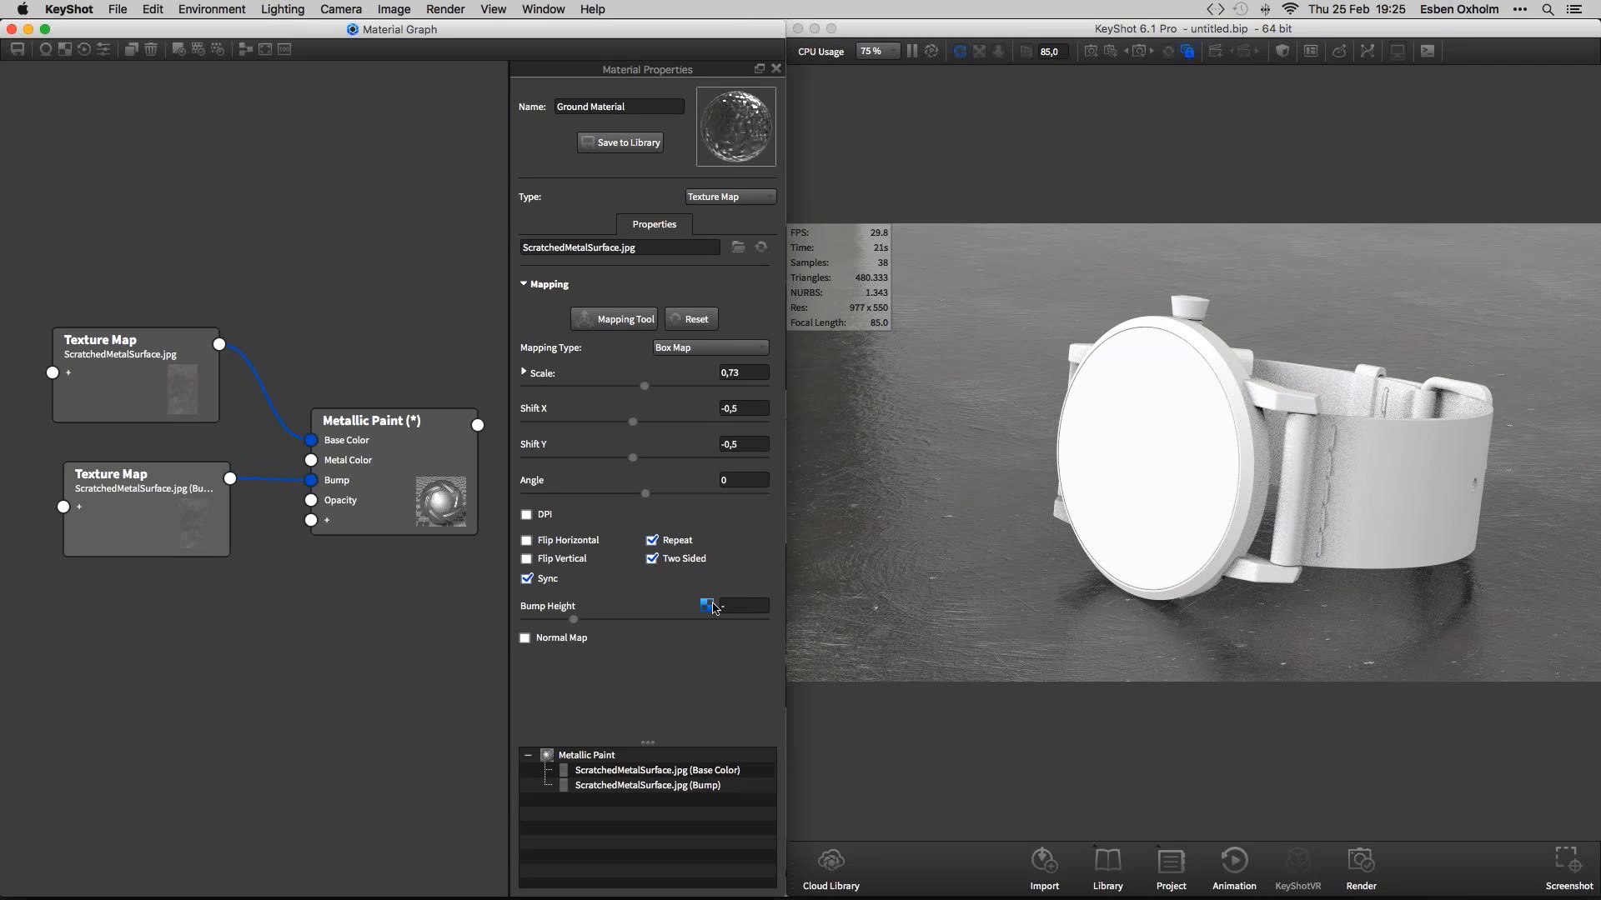
type("-0,5")
key("Return")
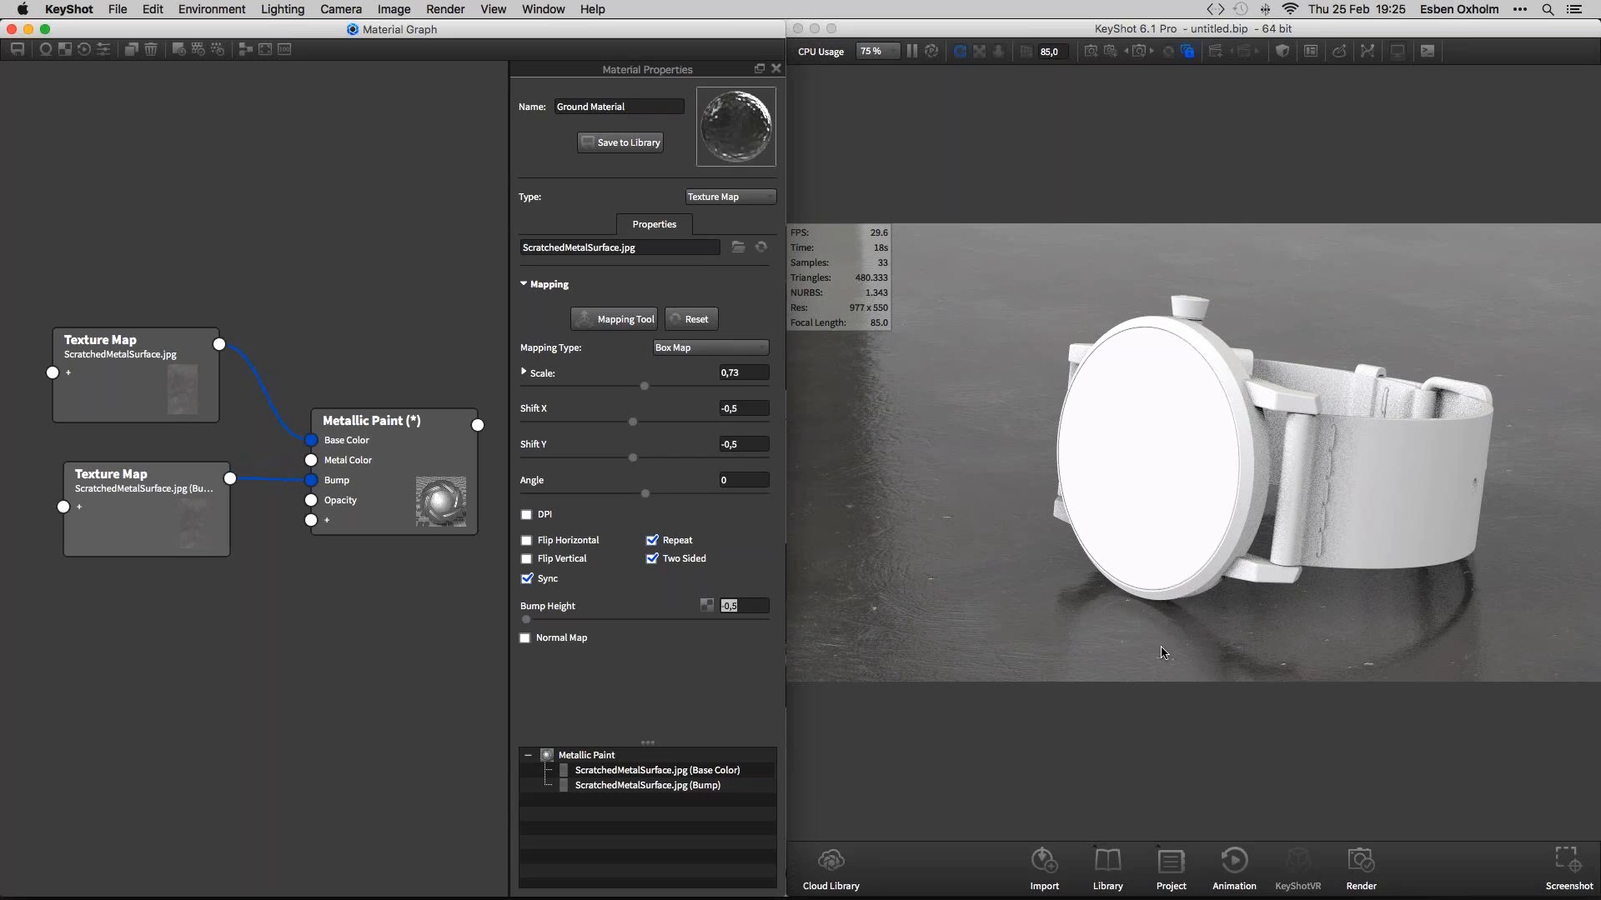
Duplicate the bump texture node, place the copy below it, and try connecting it to an additional Metallic Paint input
left_click(188, 522)
left_click_drag(188, 521, 166, 489)
right_click(168, 479)
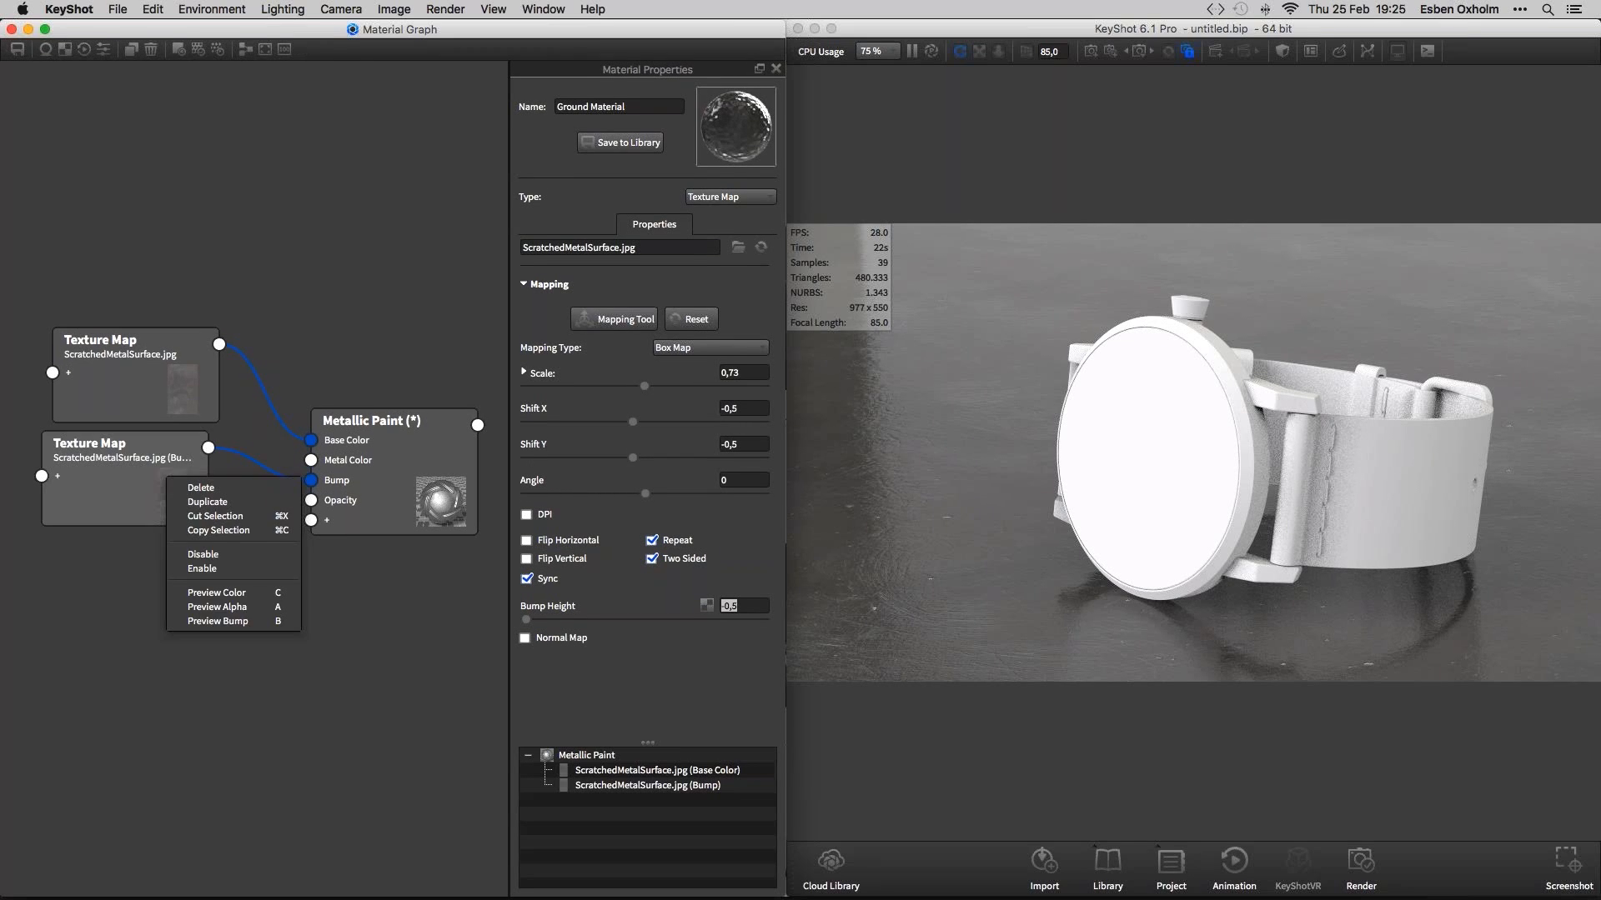
left_click(201, 501)
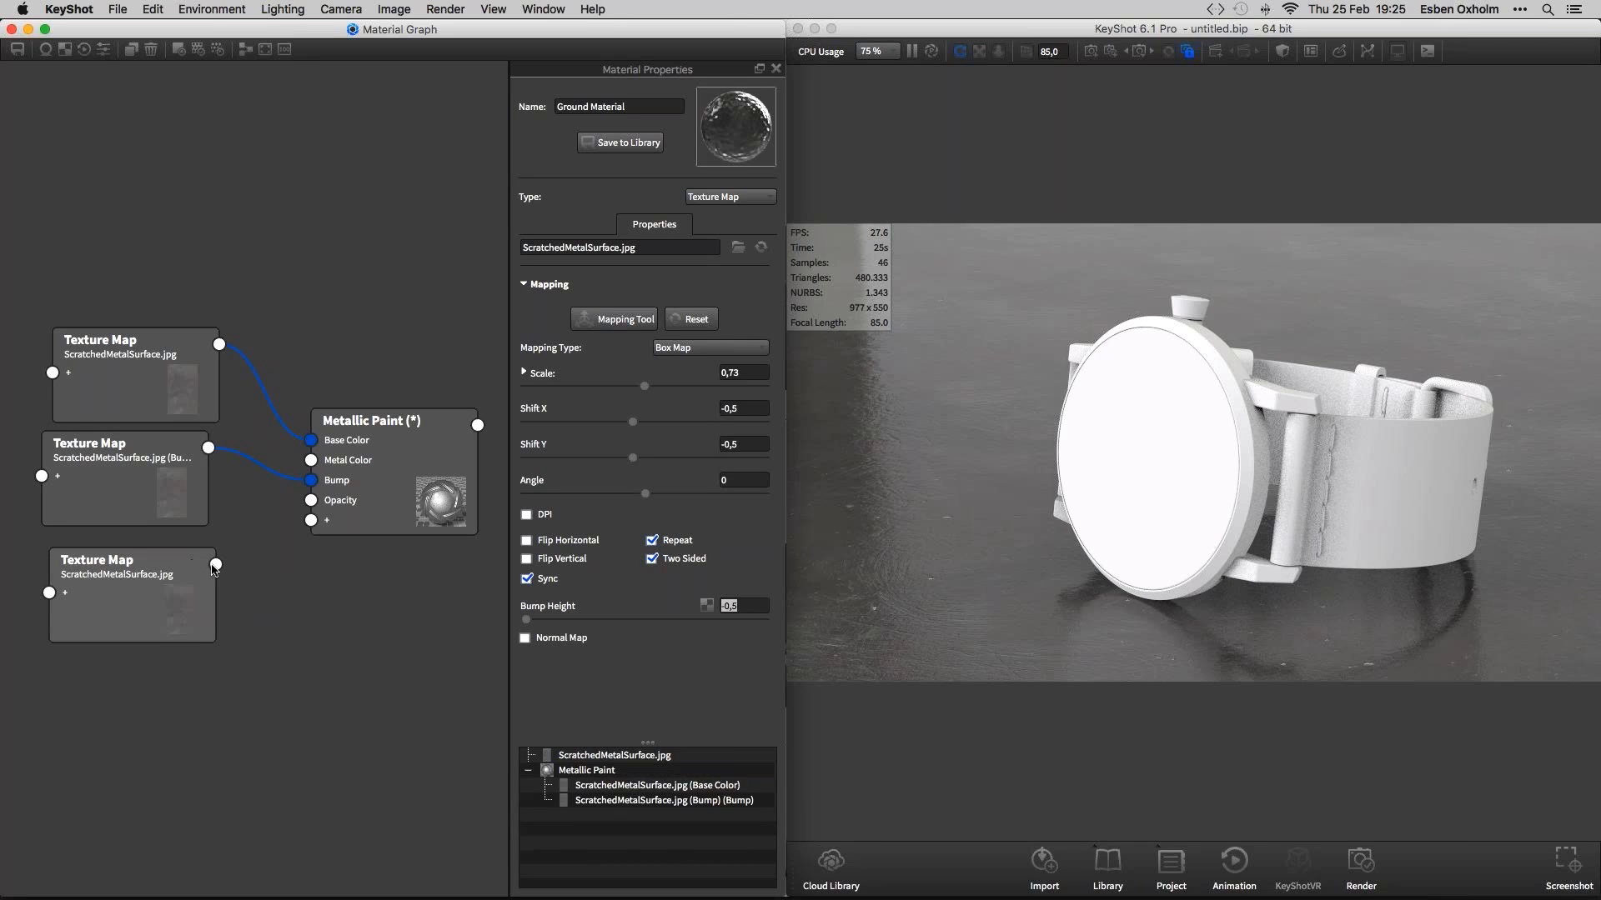
mouse_move(215, 569)
left_mouse_down()
mouse_move(181, 577)
mouse_move(311, 521)
left_mouse_up()
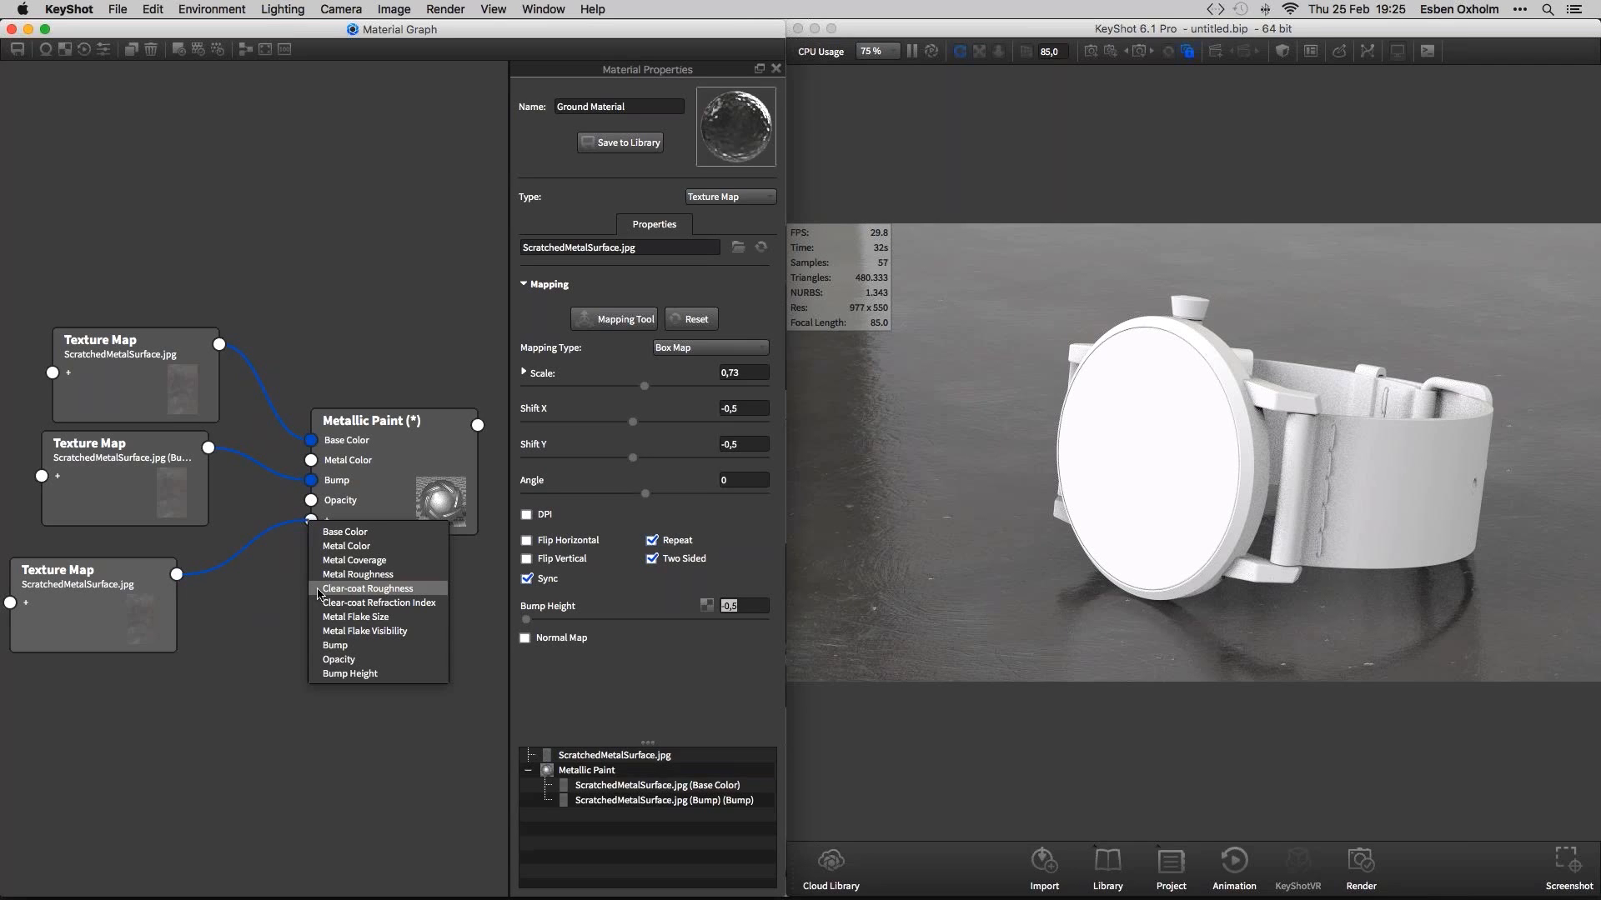
left_click(239, 592)
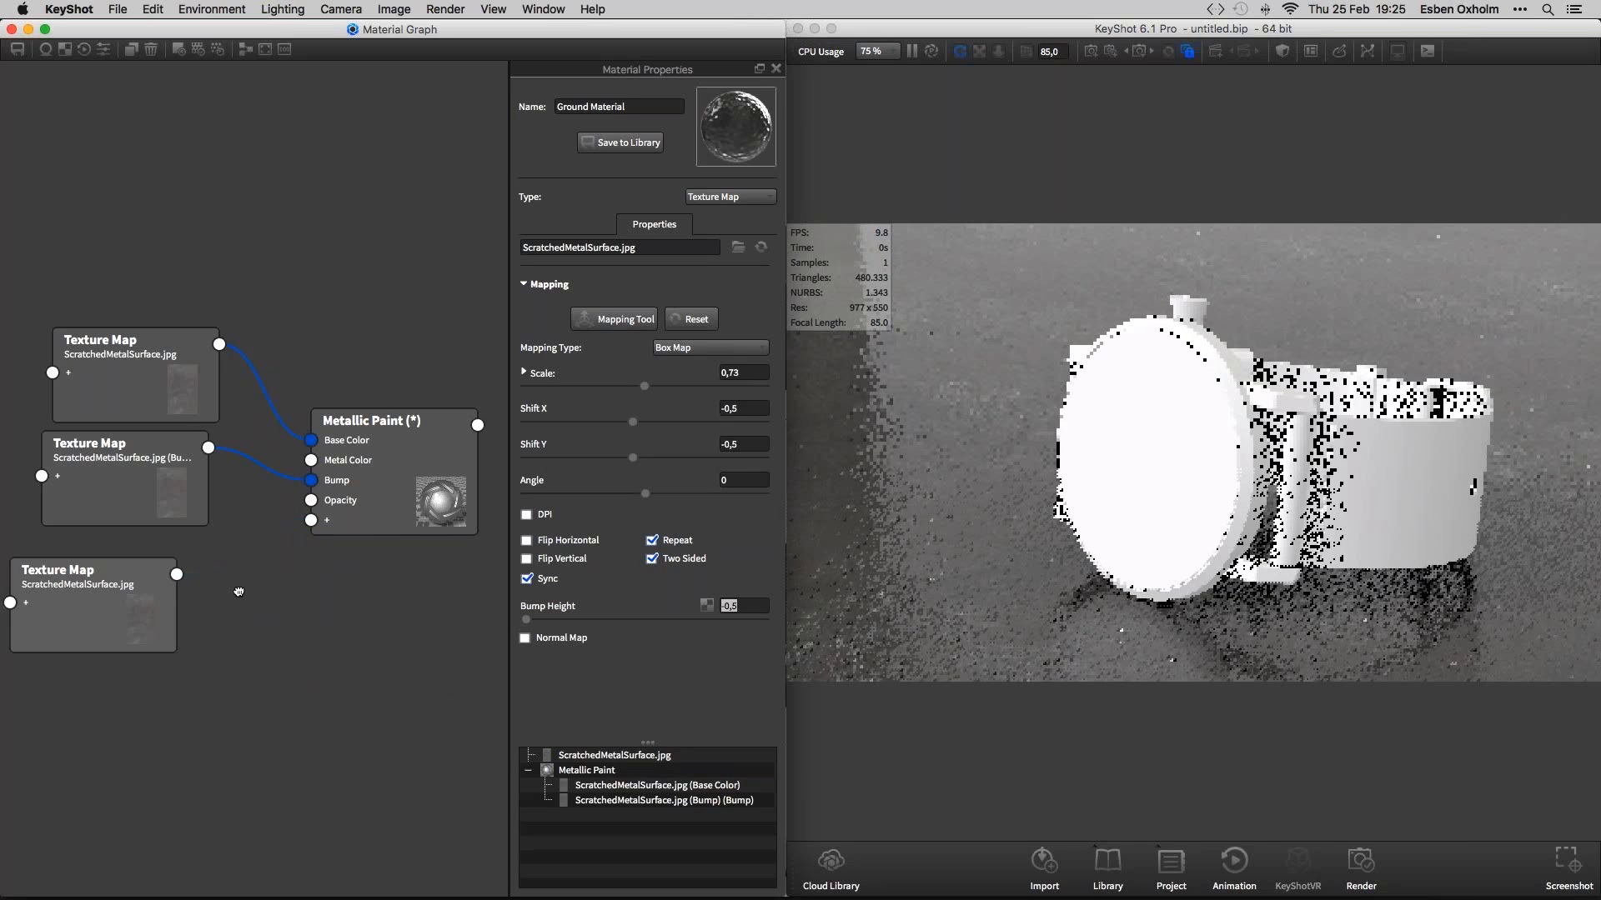
left_click_drag(83, 571, 75, 568)
Add a Color Adjust utility node beside the third texture node and move the Metallic Paint node away to make room
right_click(251, 598)
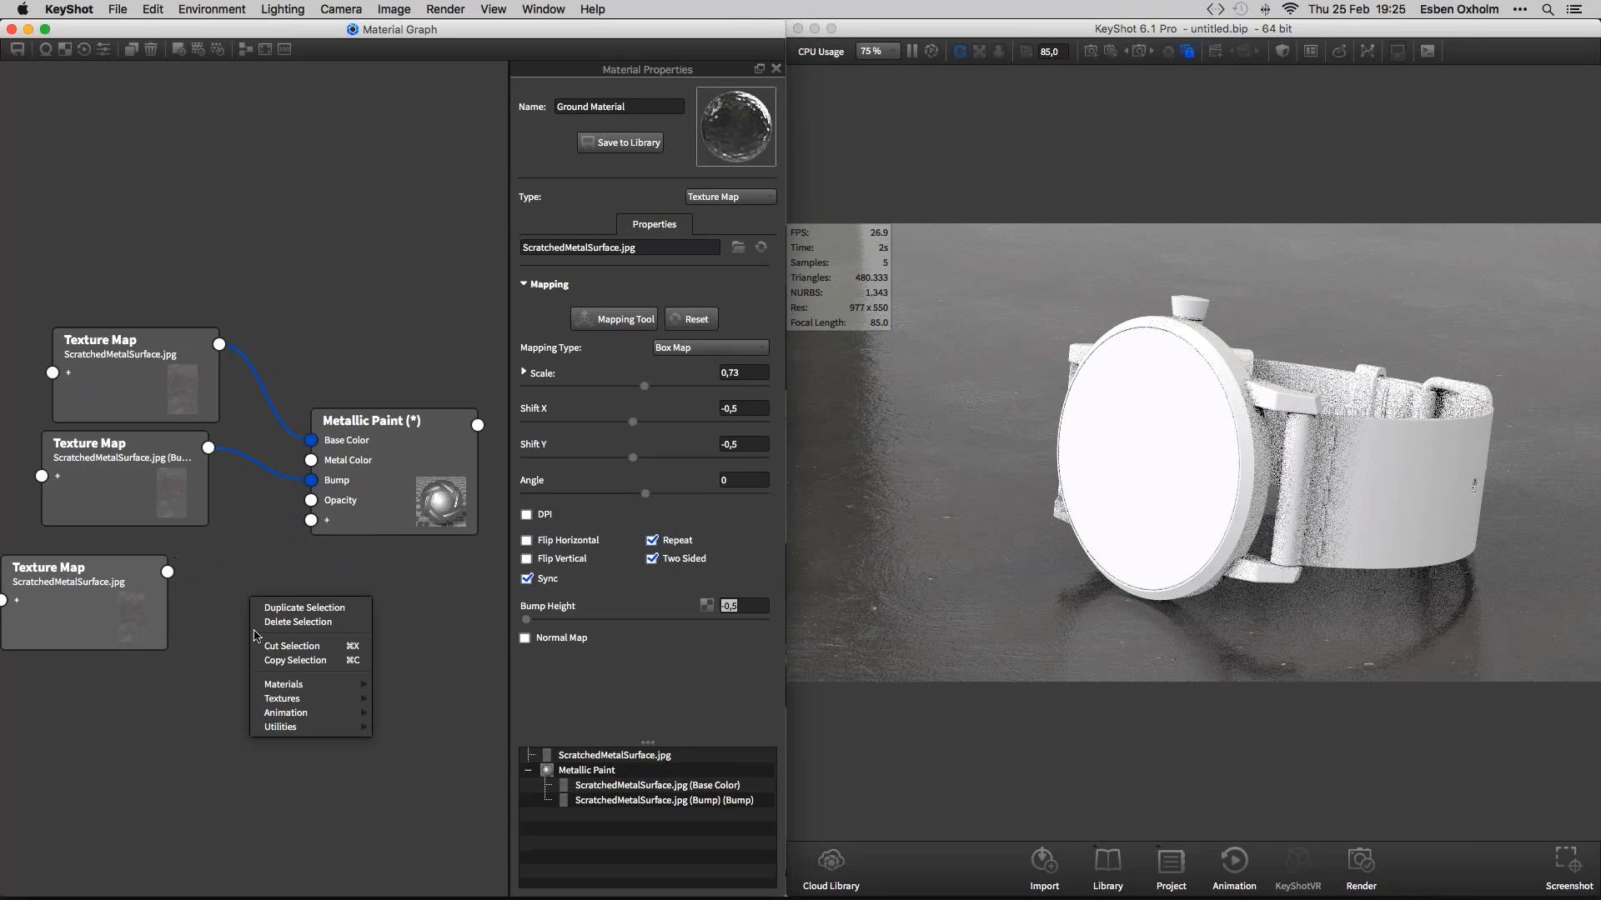
mouse_move(284, 727)
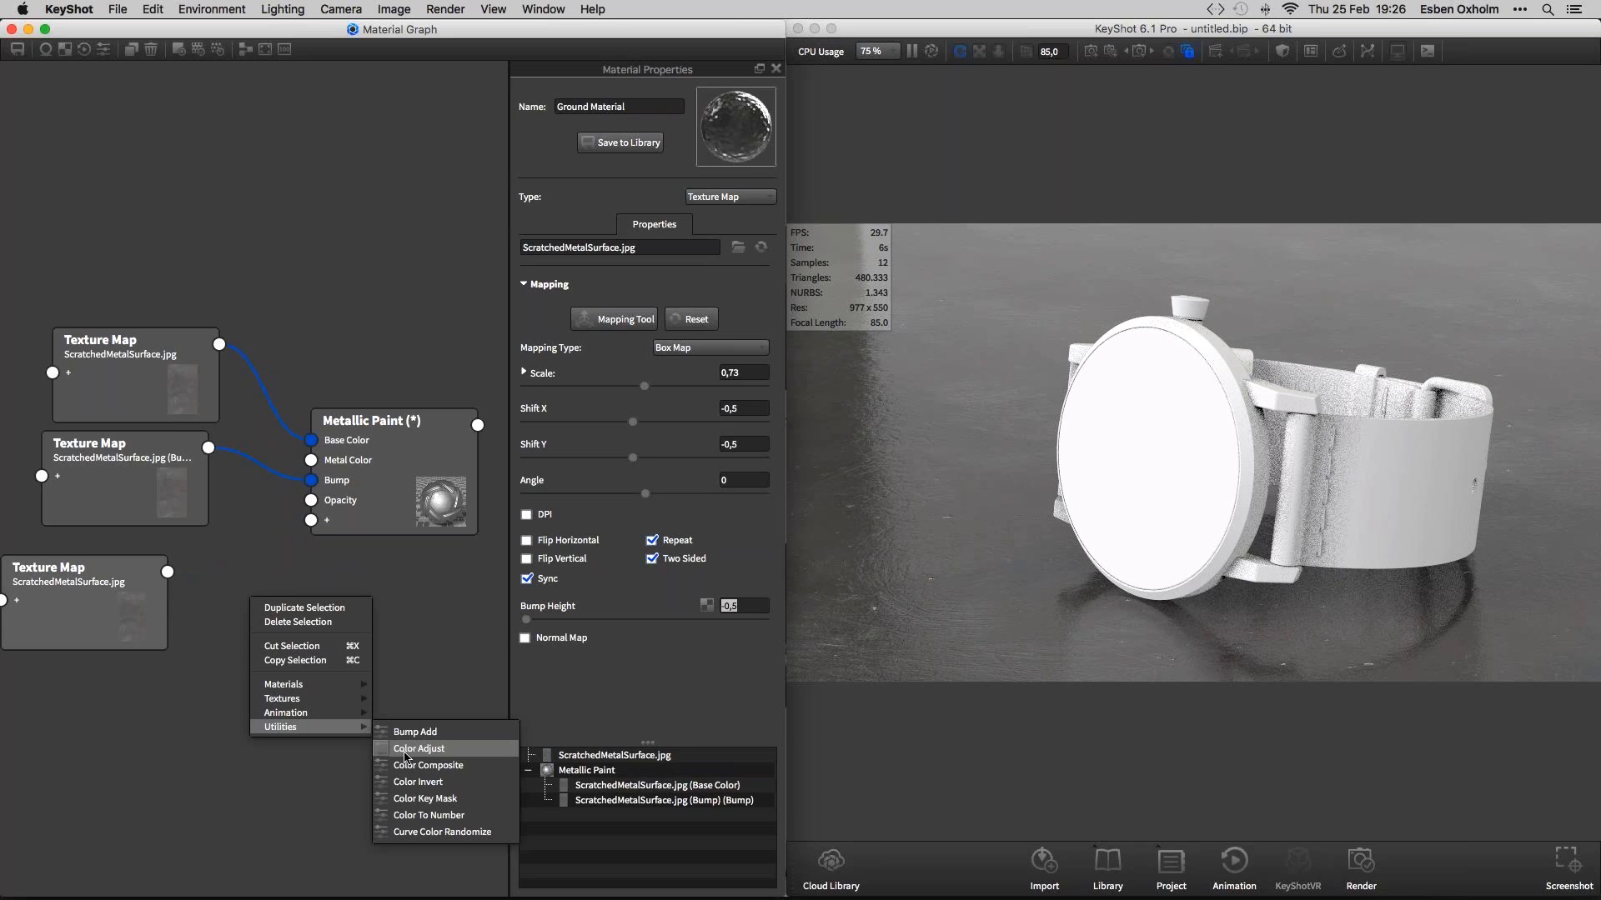
right_click(234, 588)
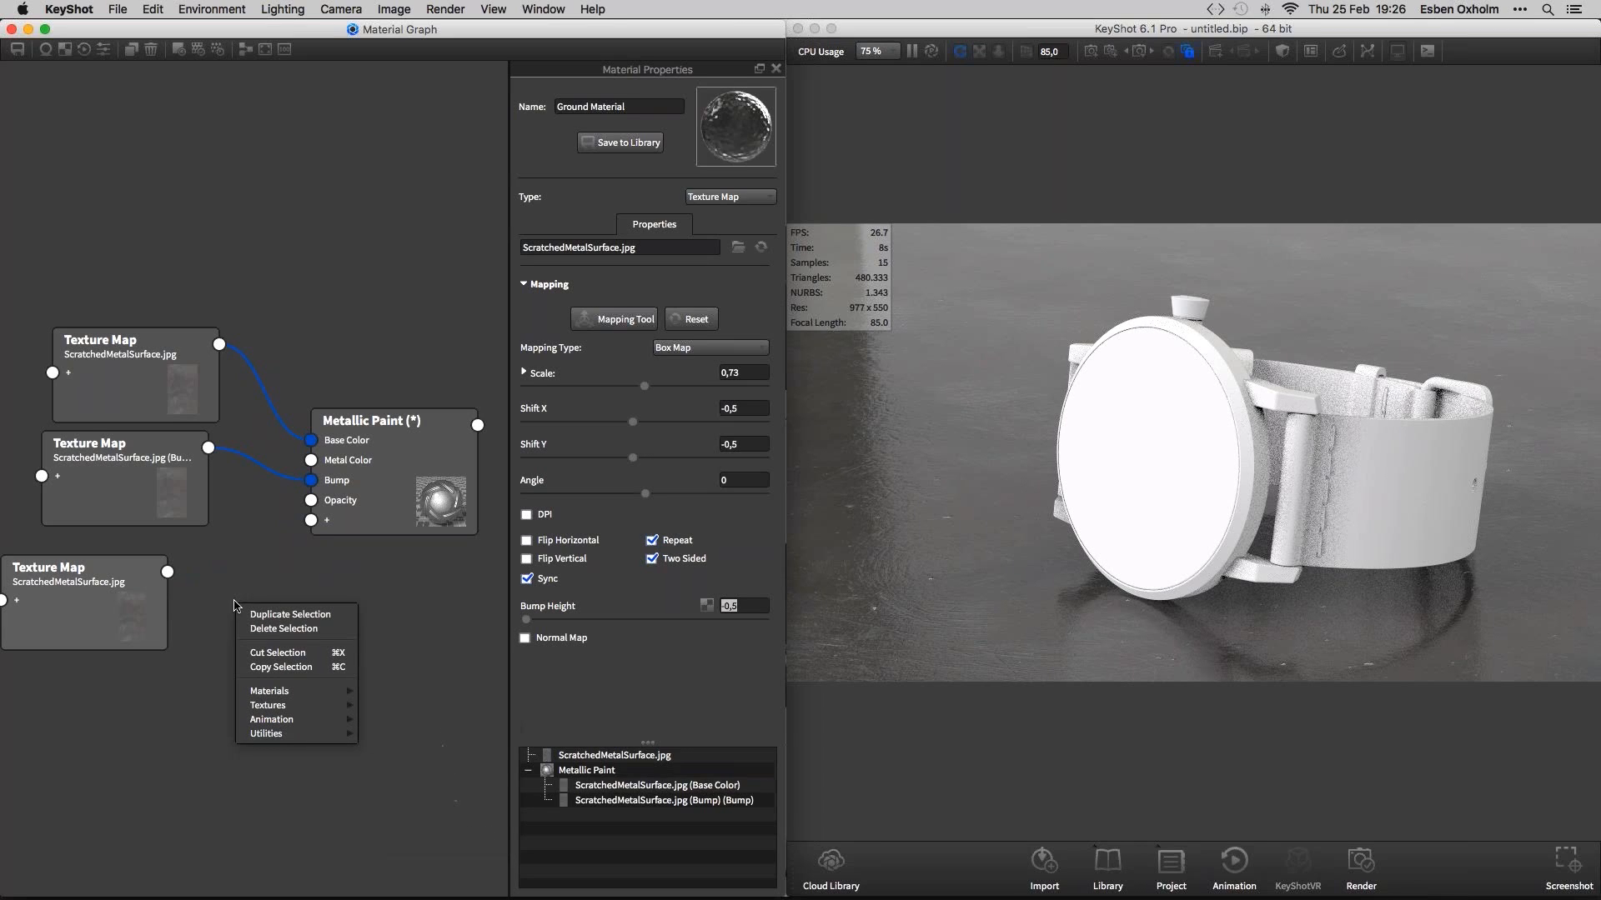
mouse_move(284, 733)
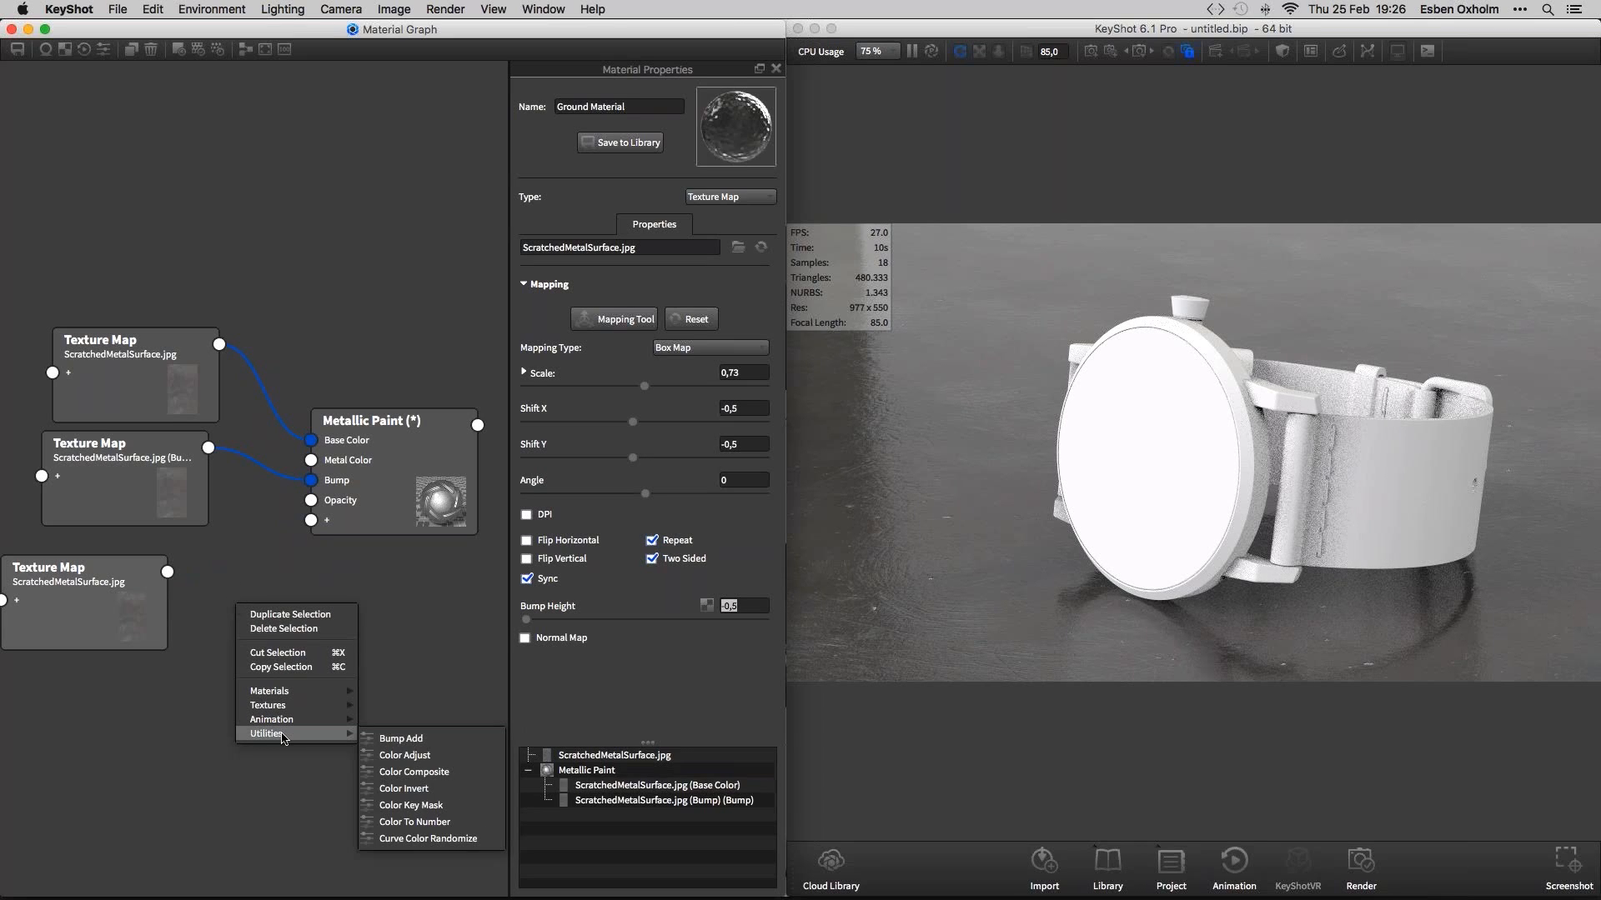
left_click(404, 756)
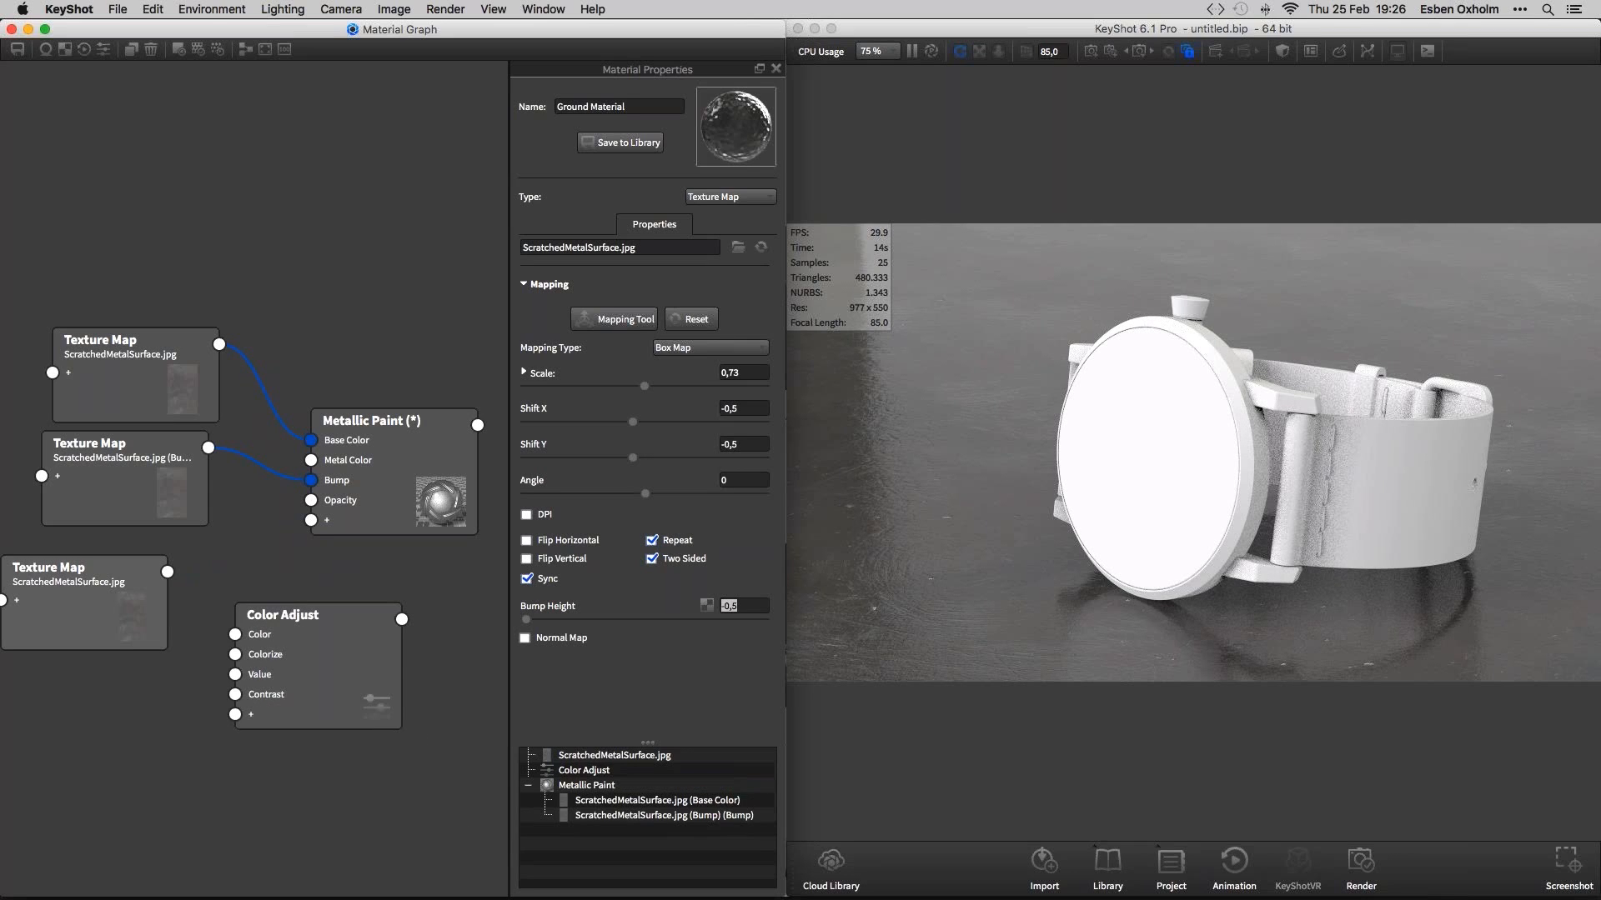
left_click_drag(368, 690, 316, 667)
left_click_drag(371, 420, 451, 420)
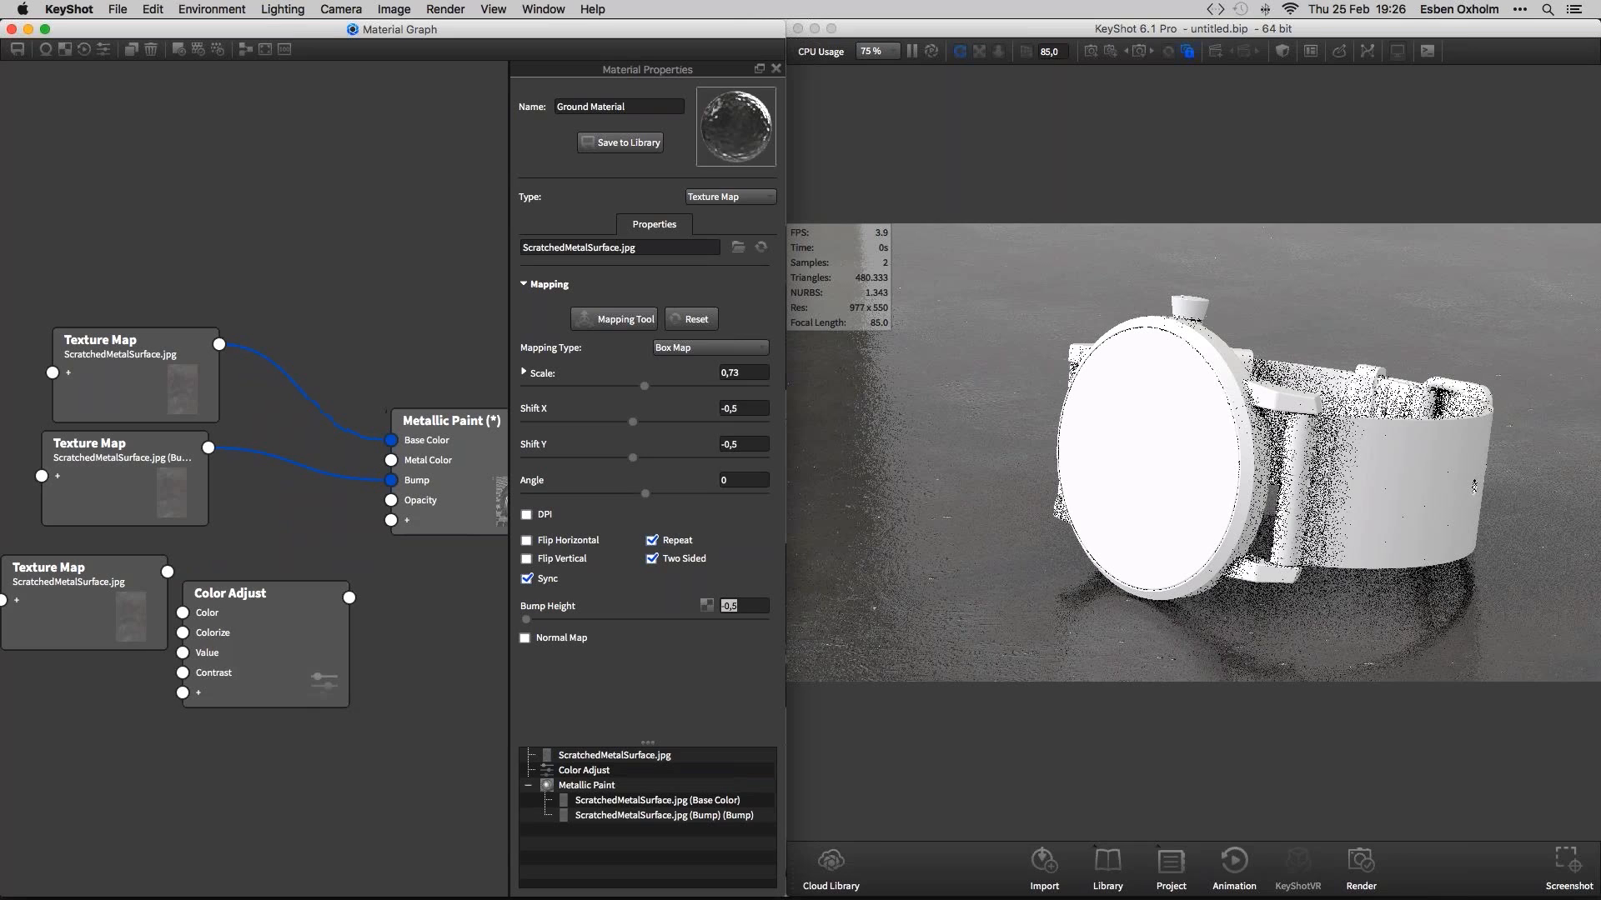
Route the third texture node through Color Adjust's Color input into the Metallic Paint's Clear-coat Roughness
left_click_drag(302, 635, 322, 621)
left_click_drag(167, 574, 202, 598)
mouse_move(351, 581)
left_mouse_down()
mouse_move(361, 524)
mouse_move(391, 521)
left_mouse_up()
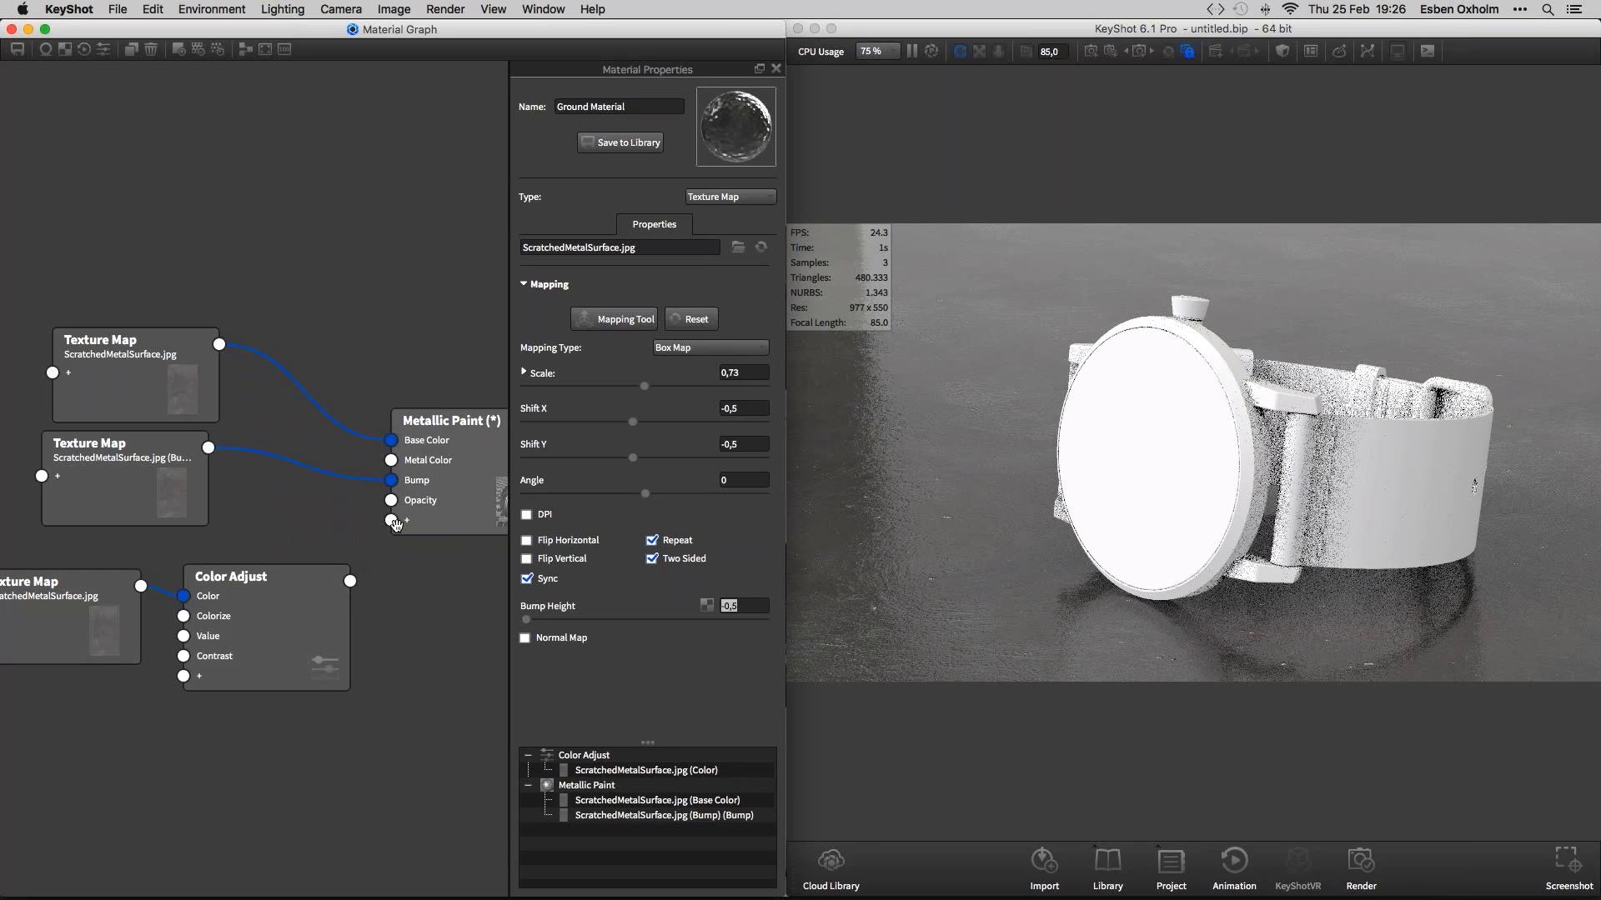
mouse_move(350, 584)
left_mouse_down()
mouse_move(375, 552)
mouse_move(390, 567)
mouse_move(357, 575)
mouse_move(391, 520)
left_mouse_up()
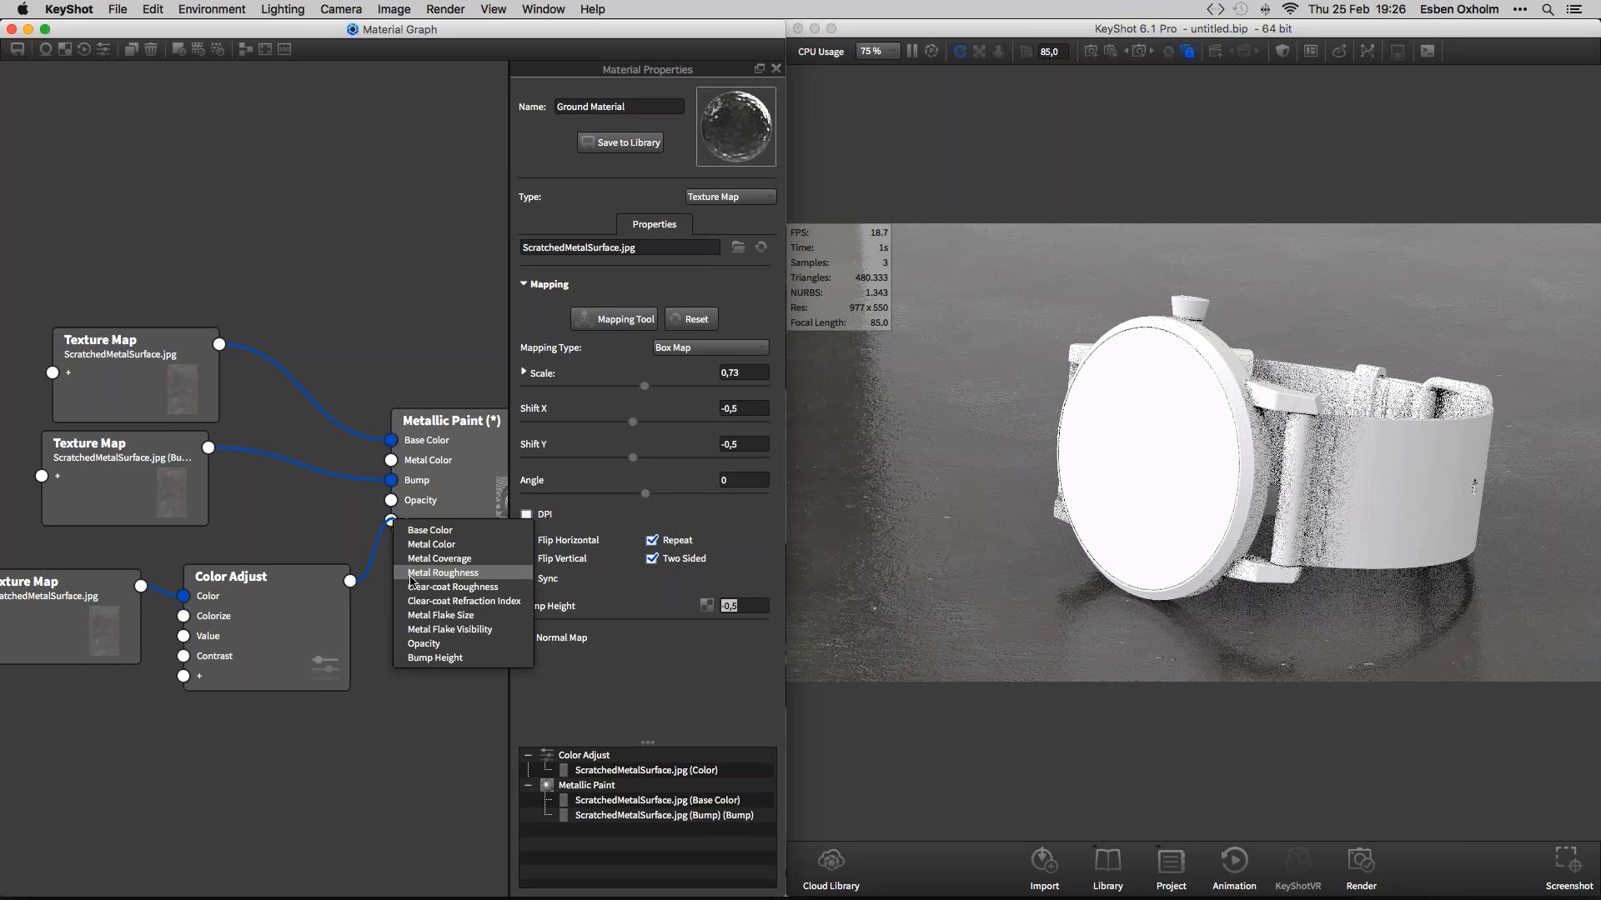
left_click(412, 587)
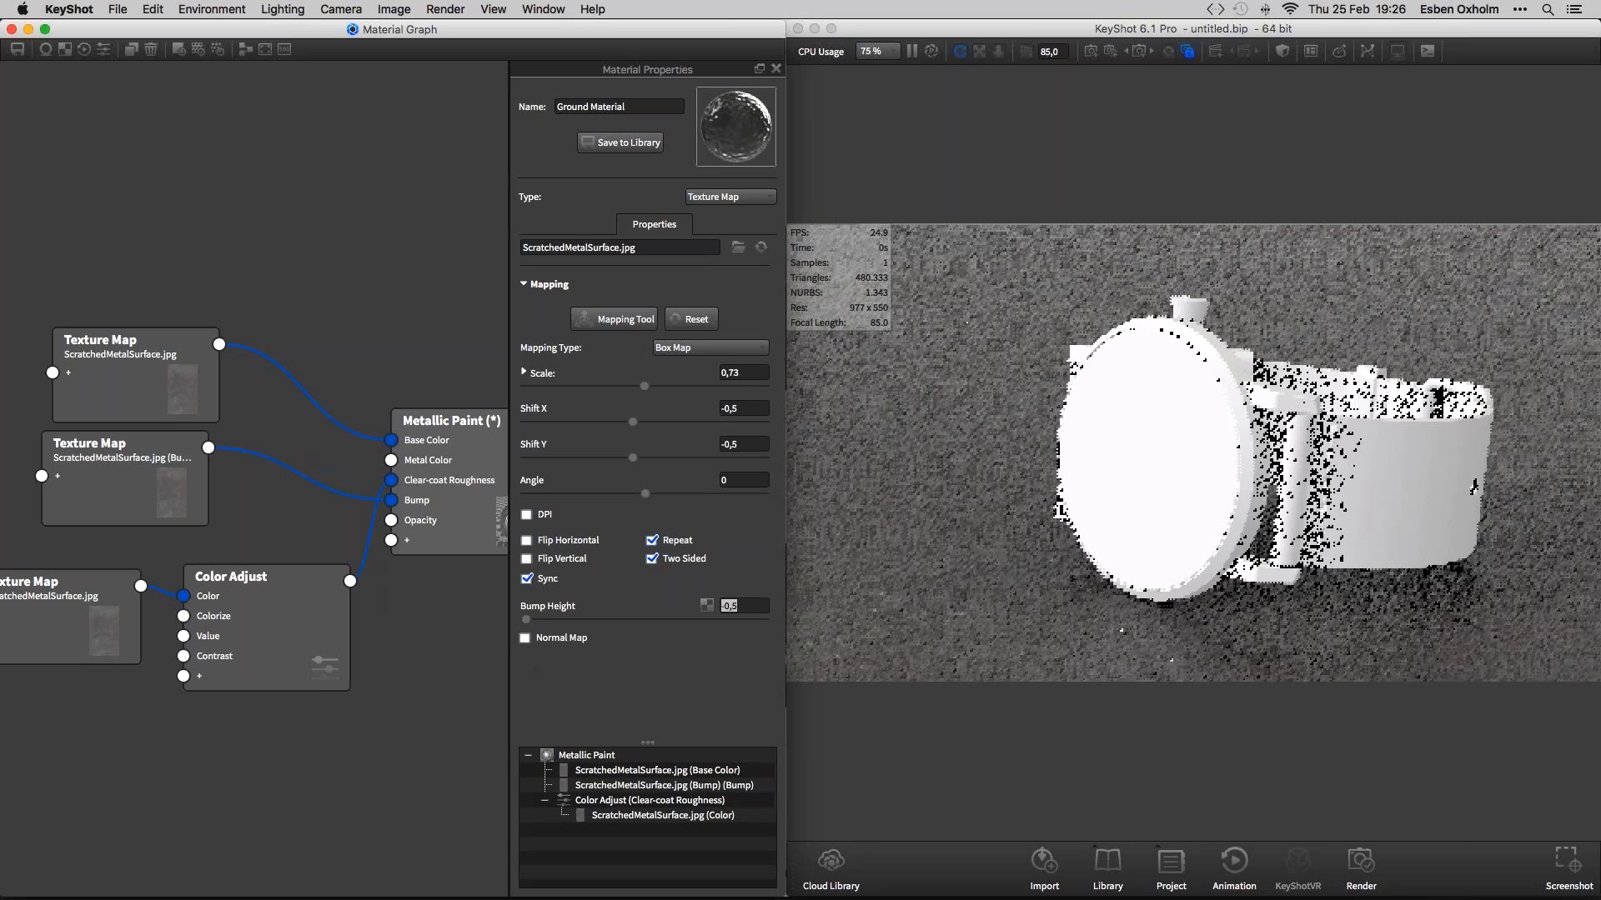
left_click_drag(311, 616, 318, 610)
Disable the Bump and Base Color texture connections and rearrange the graph nodes to isolate the clear-coat roughness
right_click(308, 479)
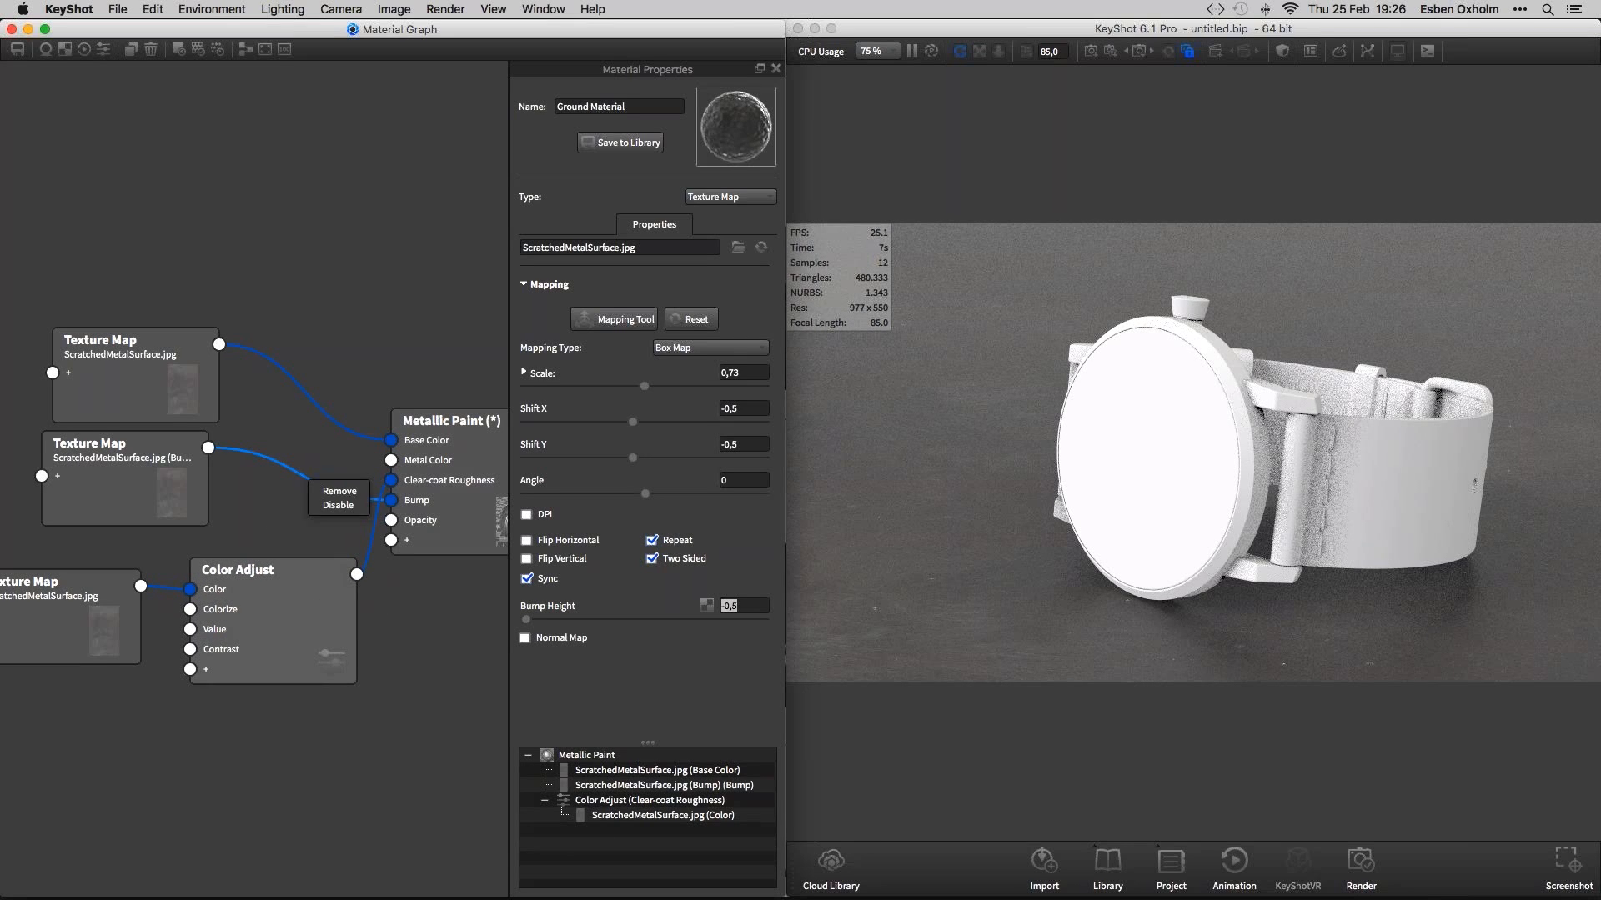
left_click(336, 505)
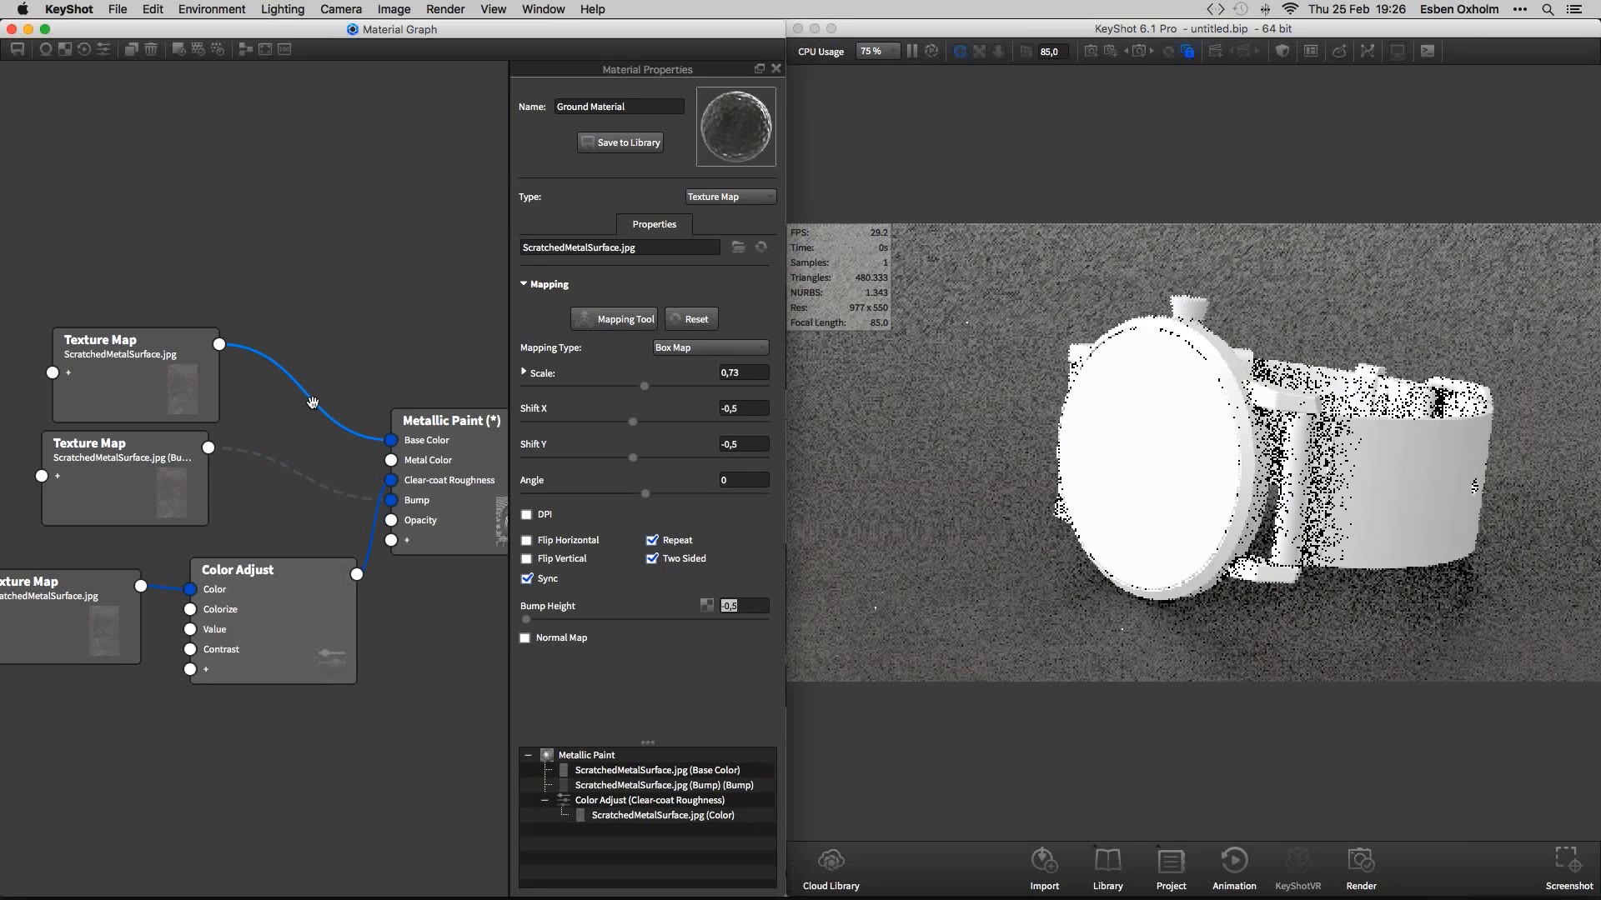
right_click(312, 404)
left_click(344, 428)
left_click_drag(137, 379, 156, 365)
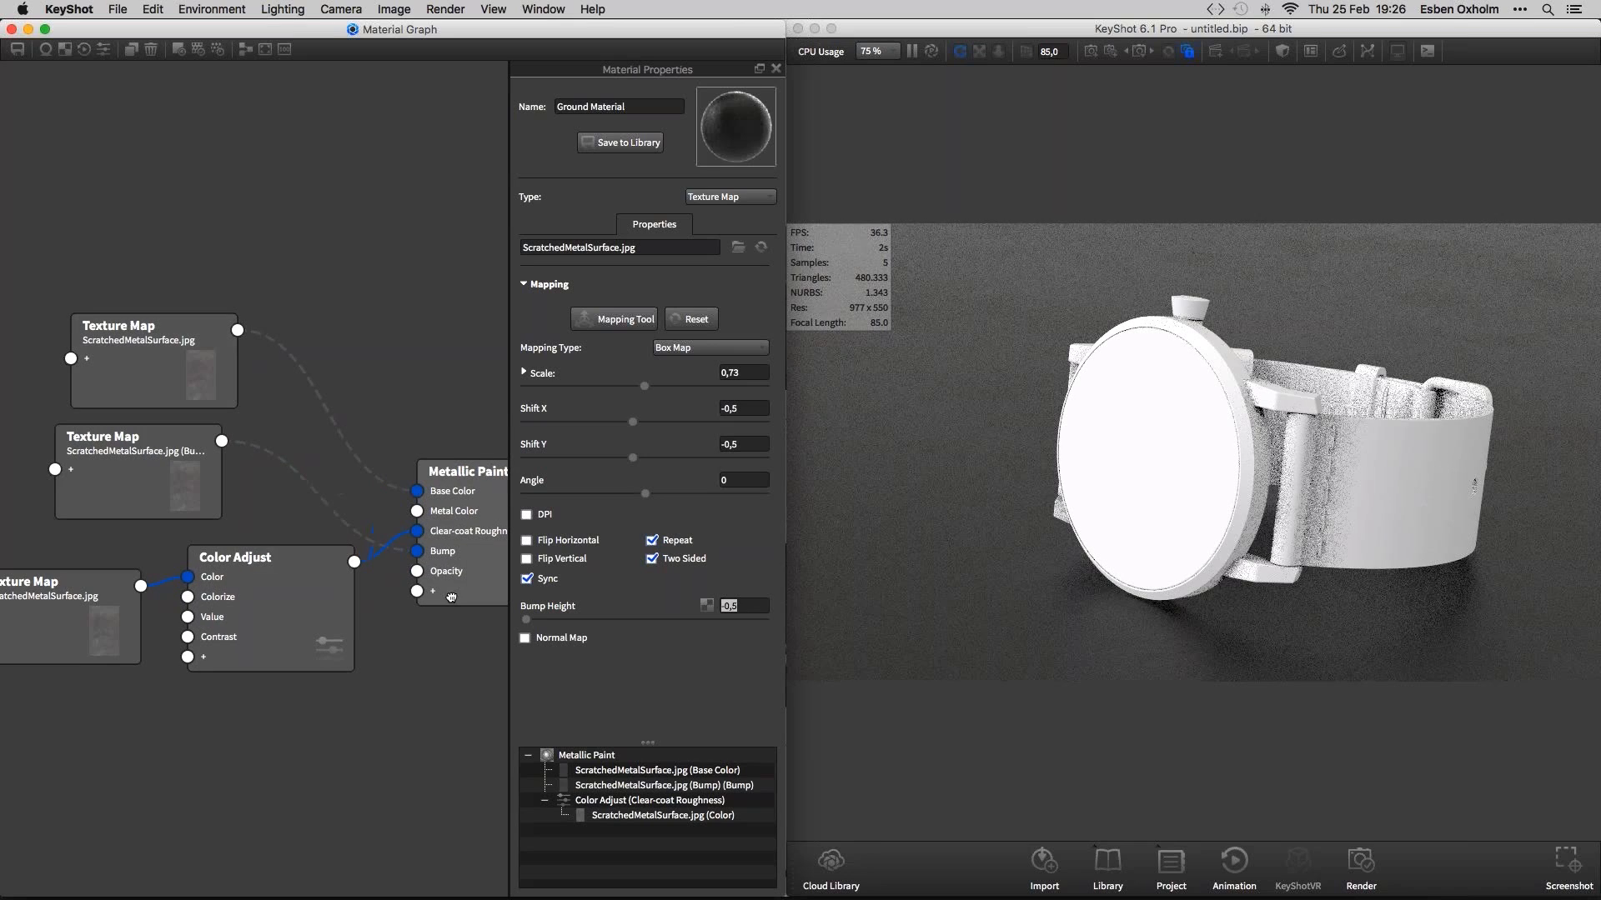
left_click_drag(451, 597, 317, 595)
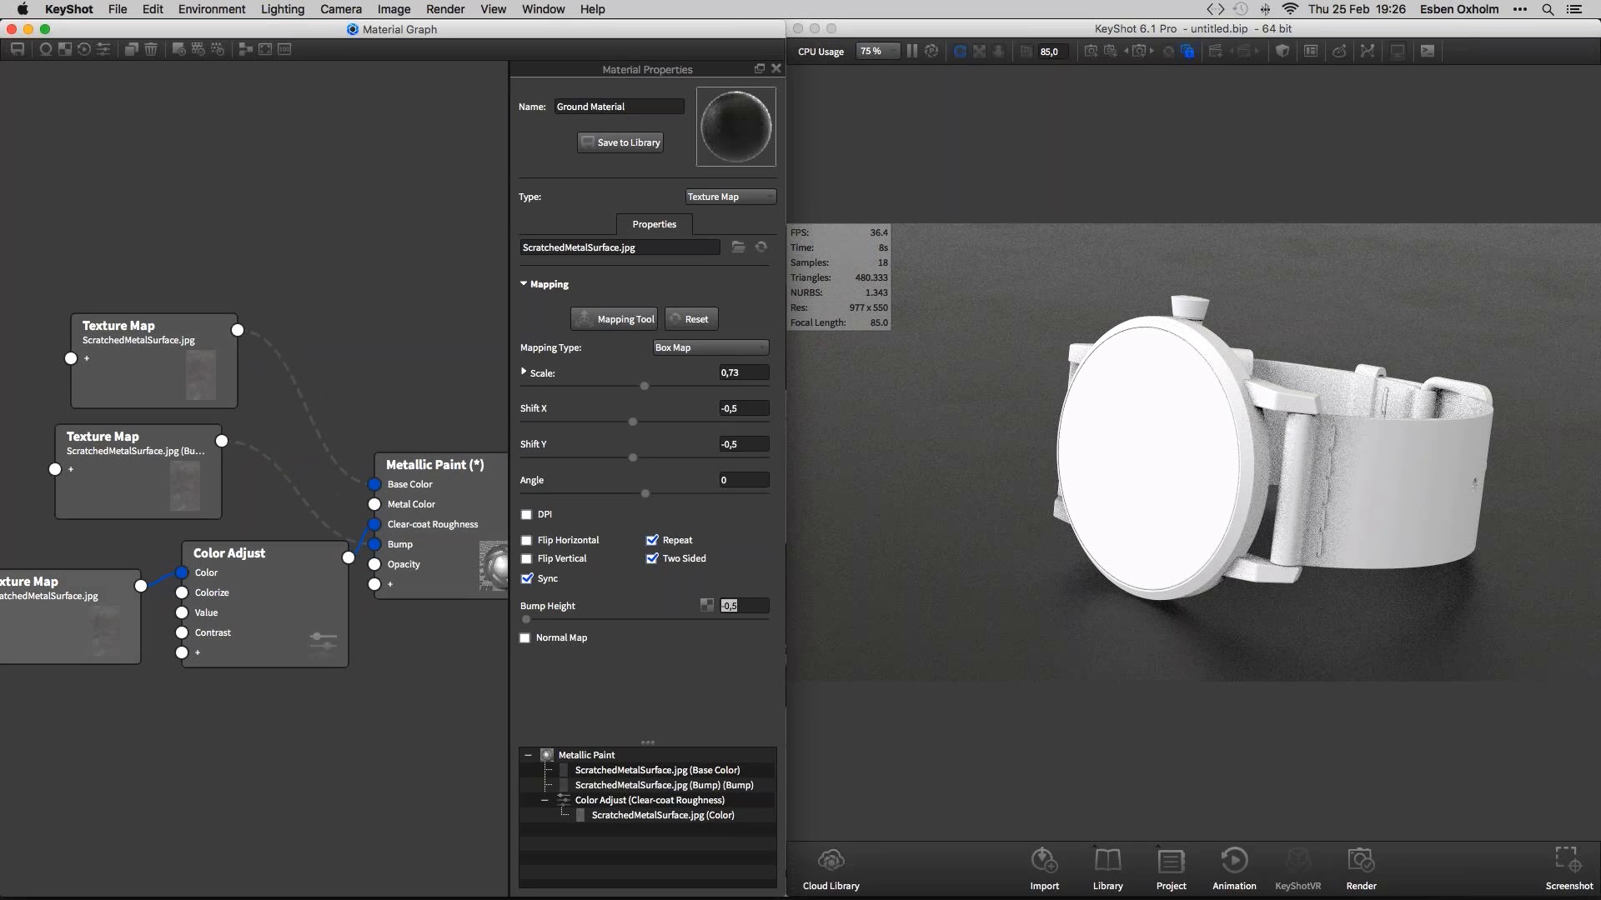
Open the Color Adjust node's properties, preview its output on the ground, and space the node apart from Metallic Paint
left_click_drag(265, 592, 265, 566)
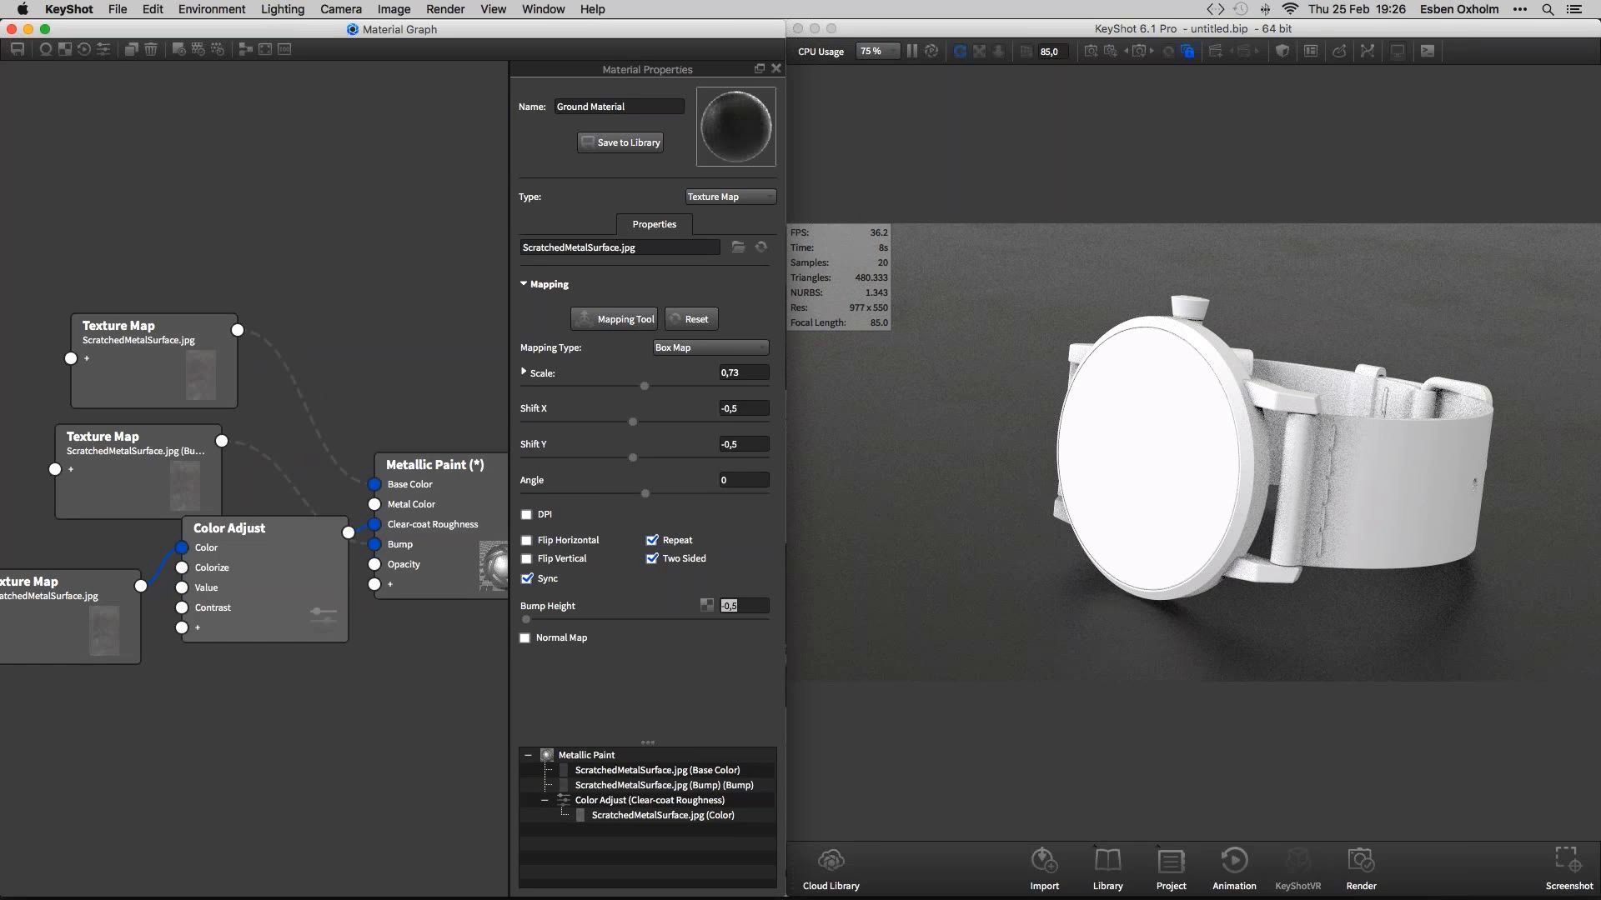
left_click_drag(317, 581, 320, 605)
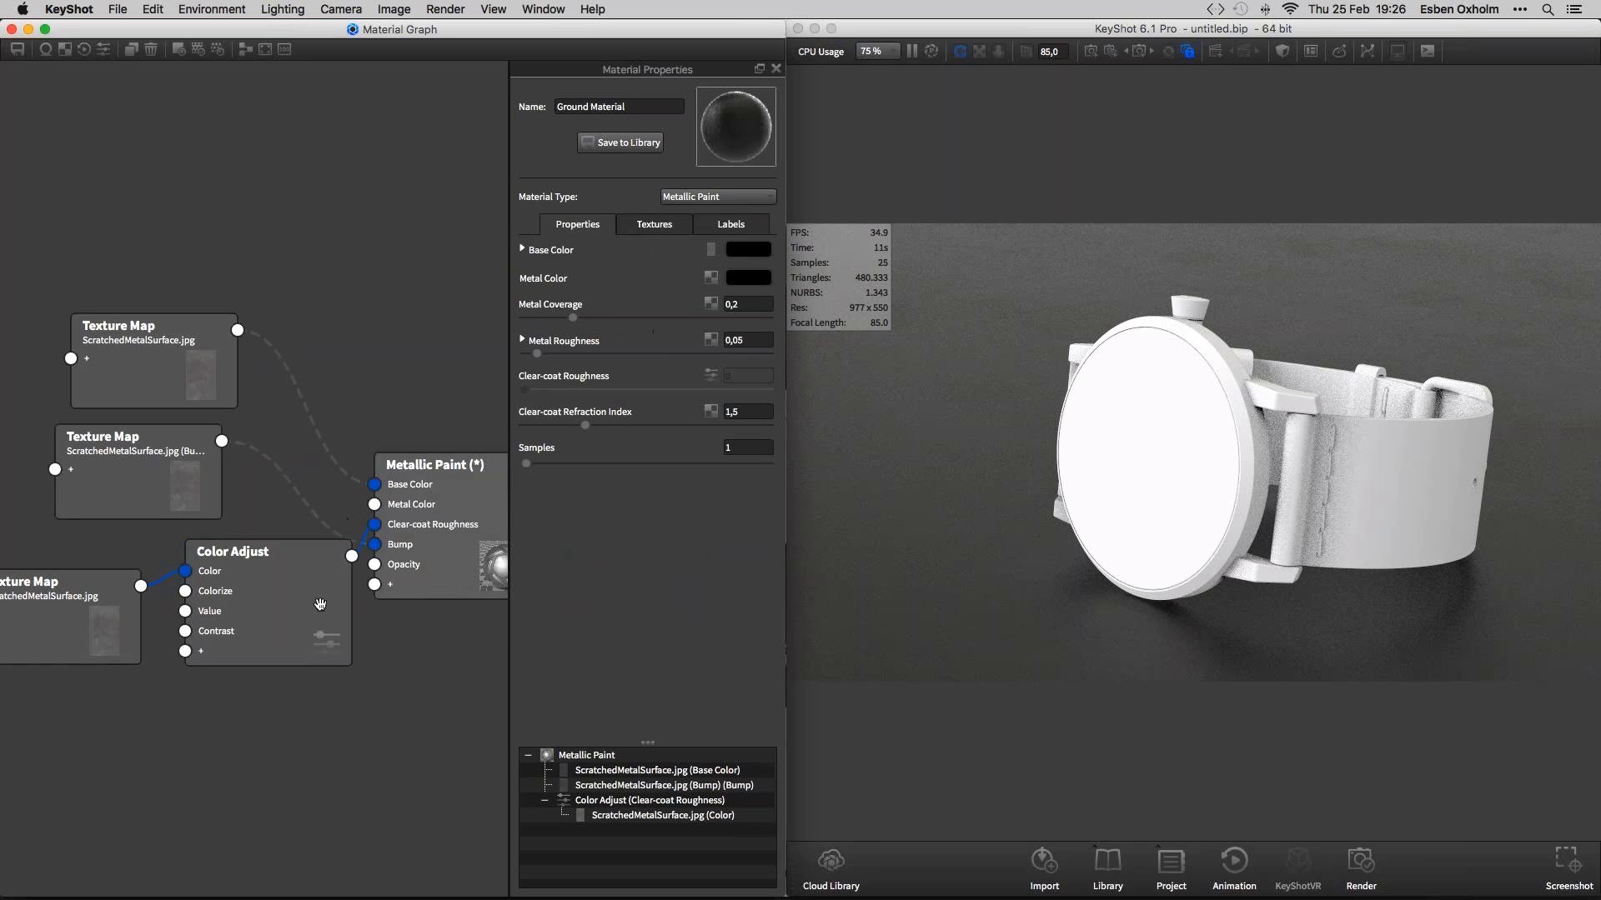
left_click(320, 604)
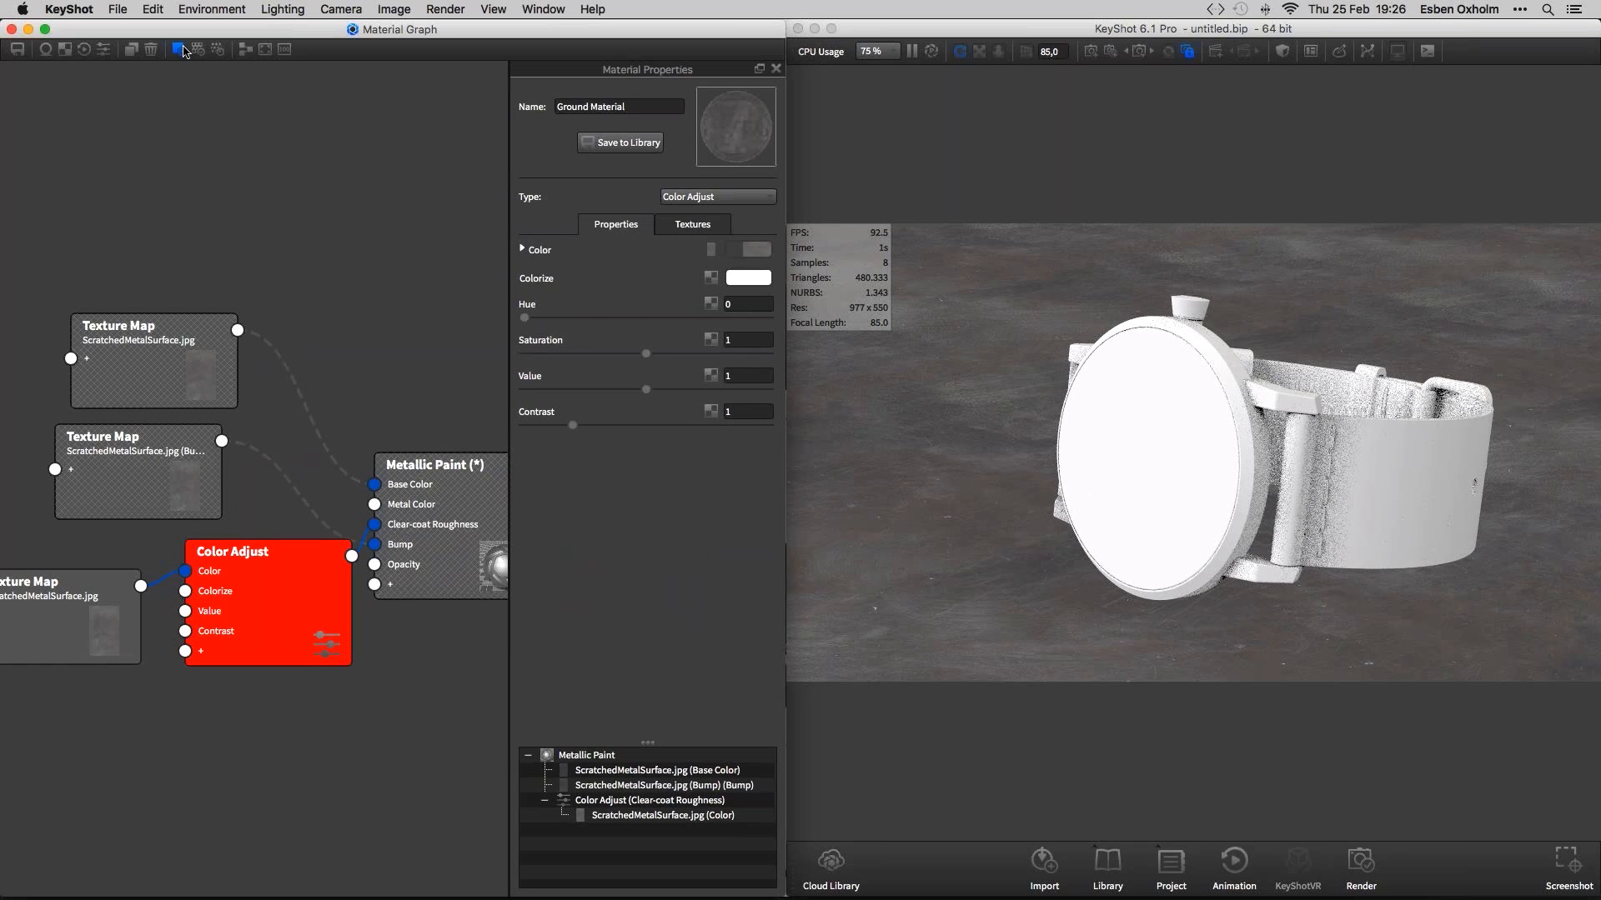
left_click_drag(408, 508, 444, 547)
left_click_drag(315, 573, 316, 587)
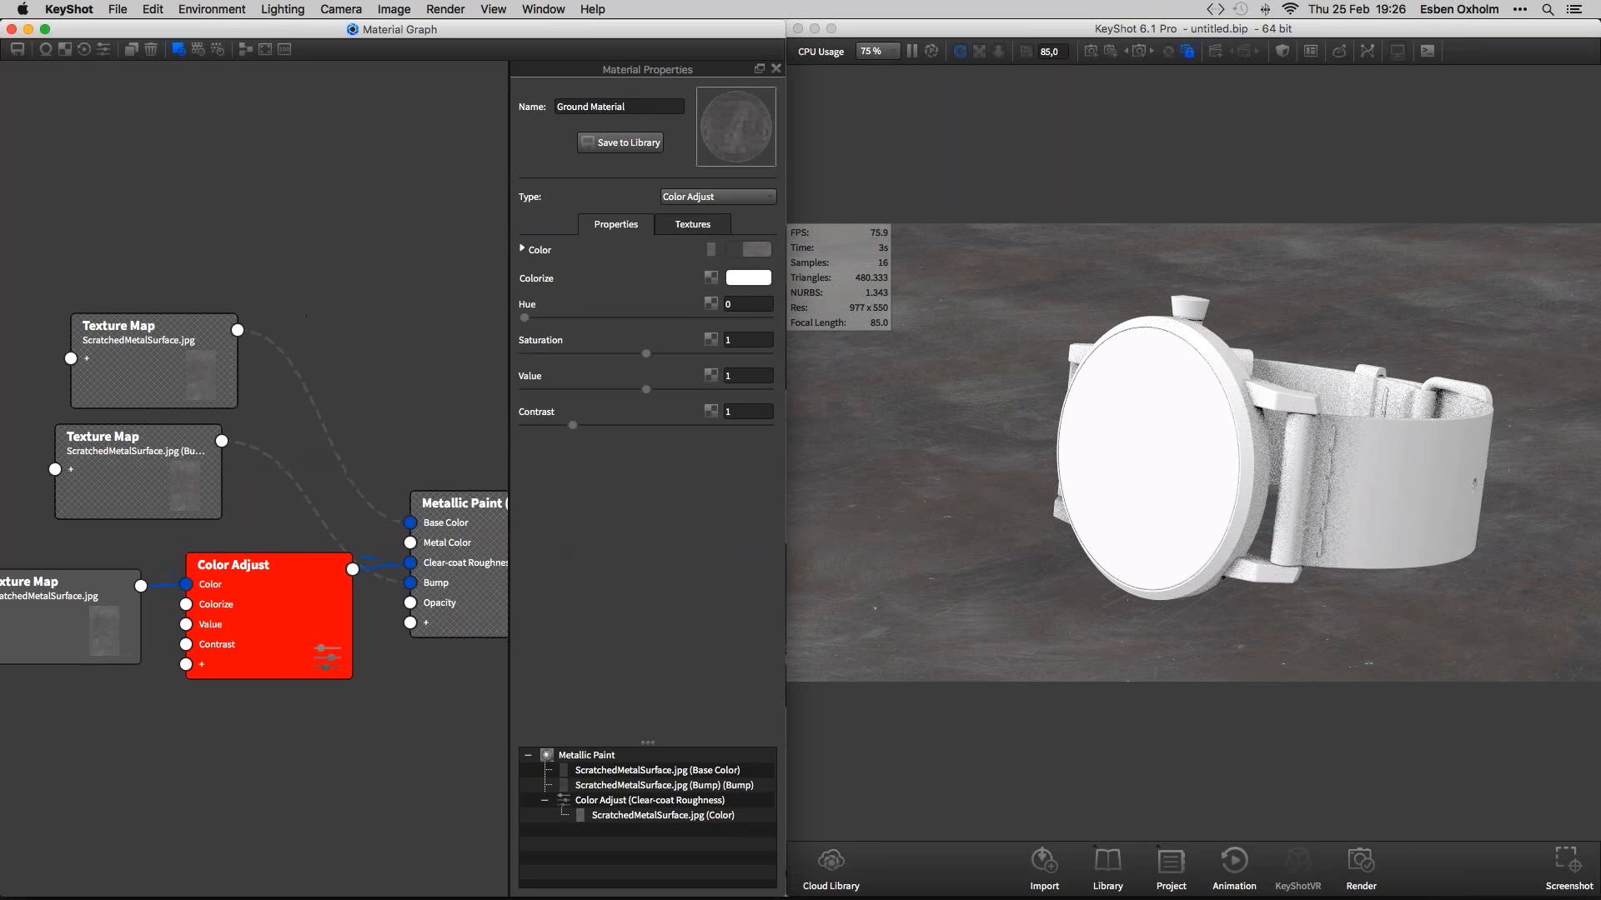
Set the Color Adjust saturation to 0, value to 1,76 and contrast to 2,515, and end its color preview
left_click_drag(646, 354, 523, 353)
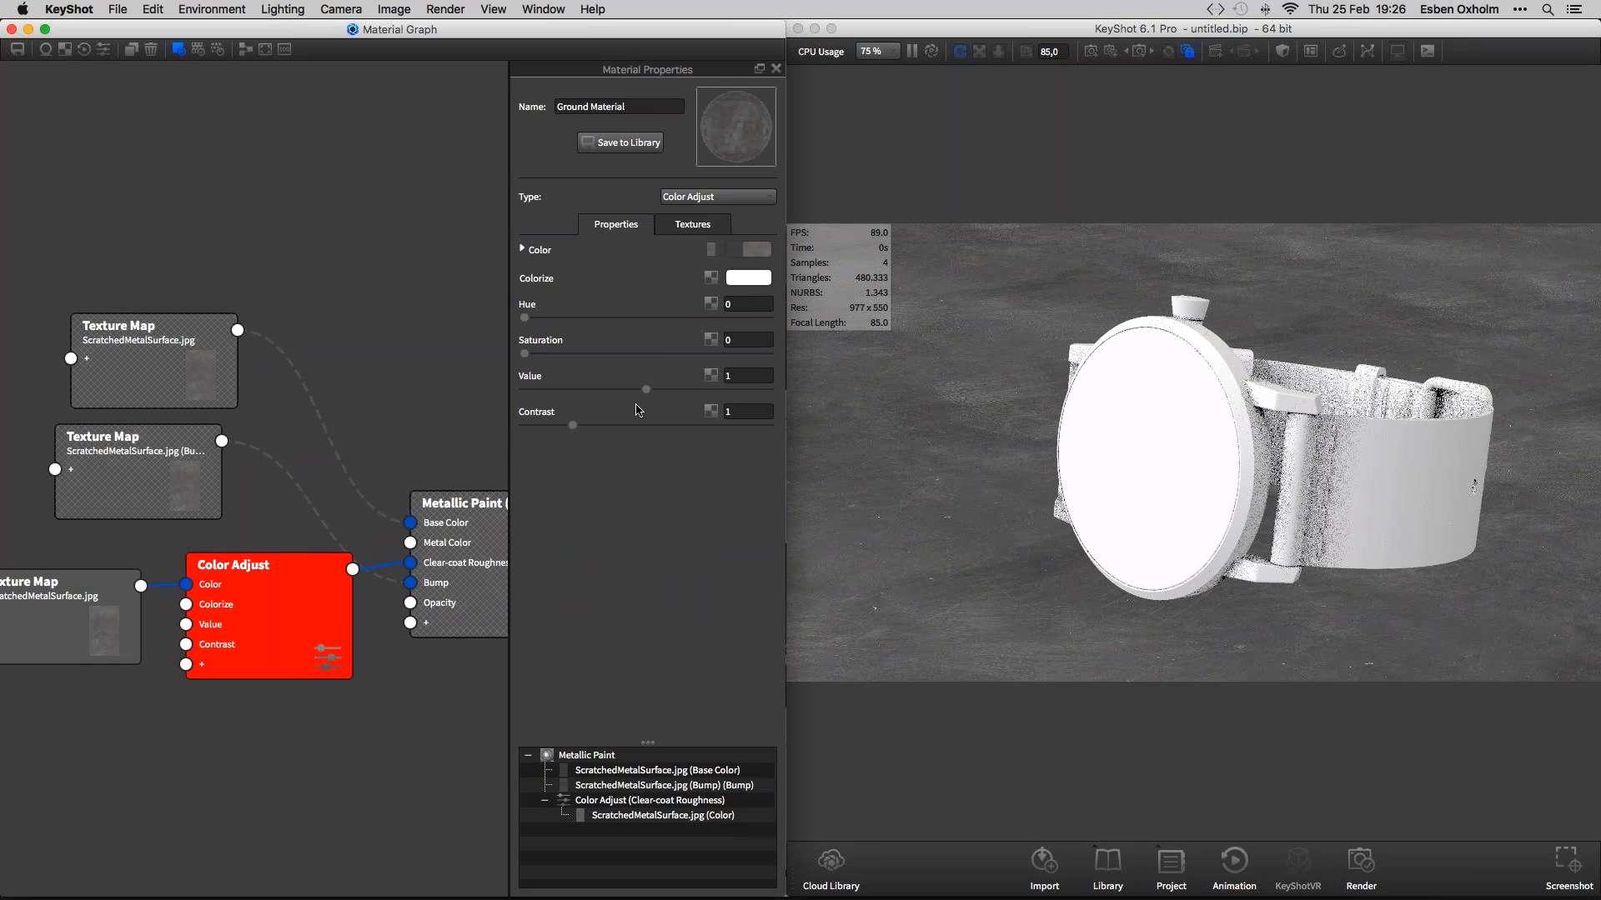
left_click_drag(646, 389, 686, 389)
left_click_drag(686, 393, 614, 391)
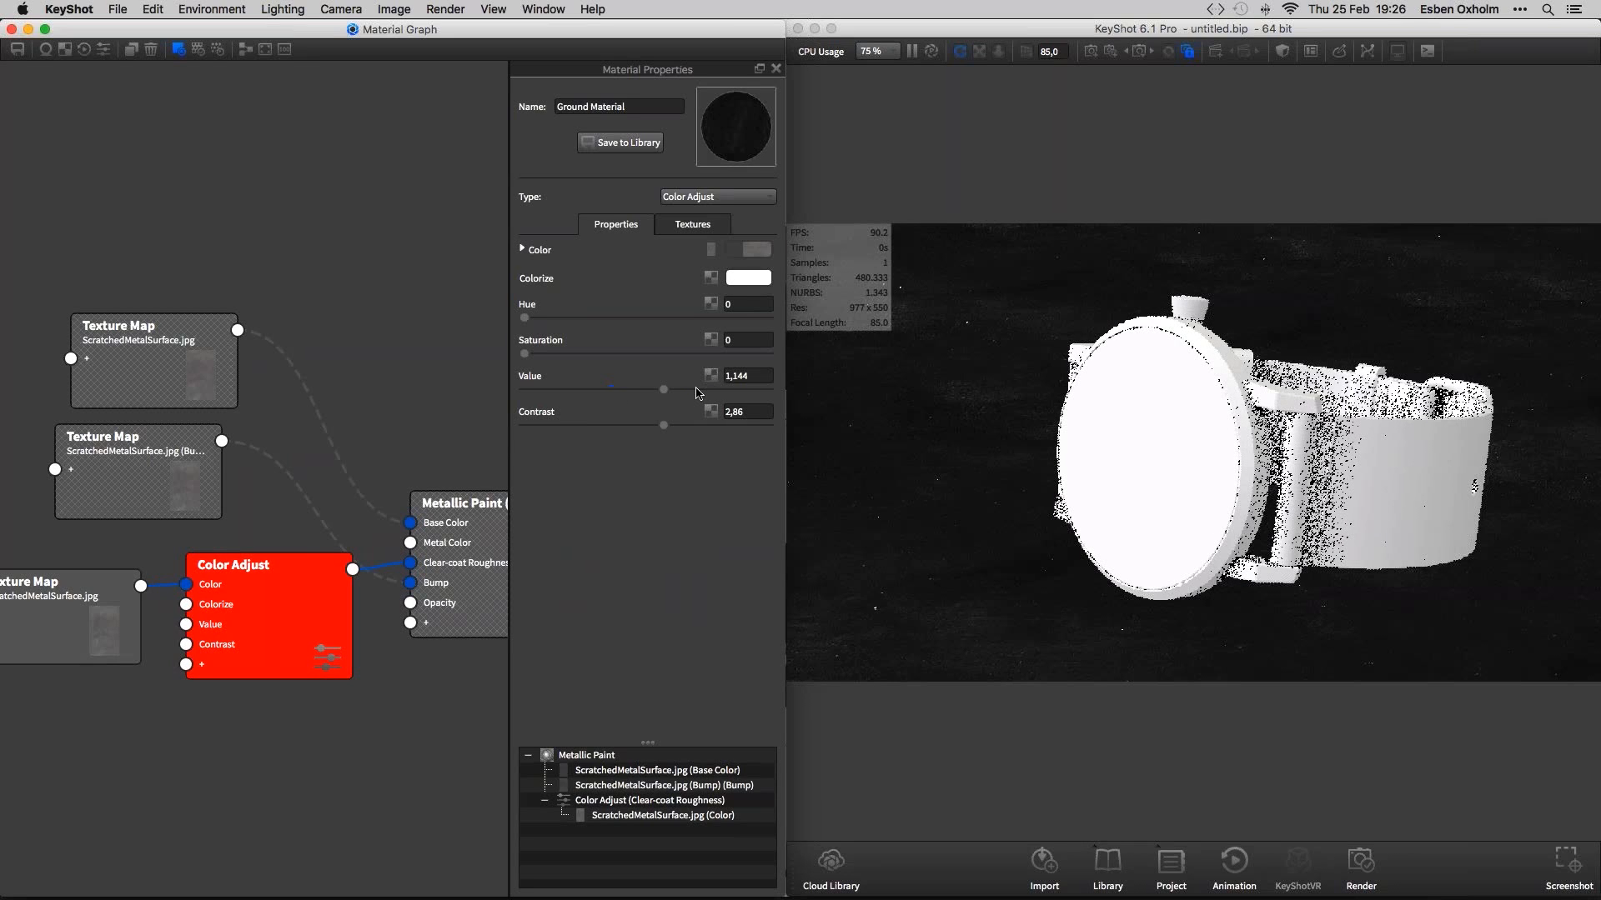
left_click_drag(699, 393, 725, 393)
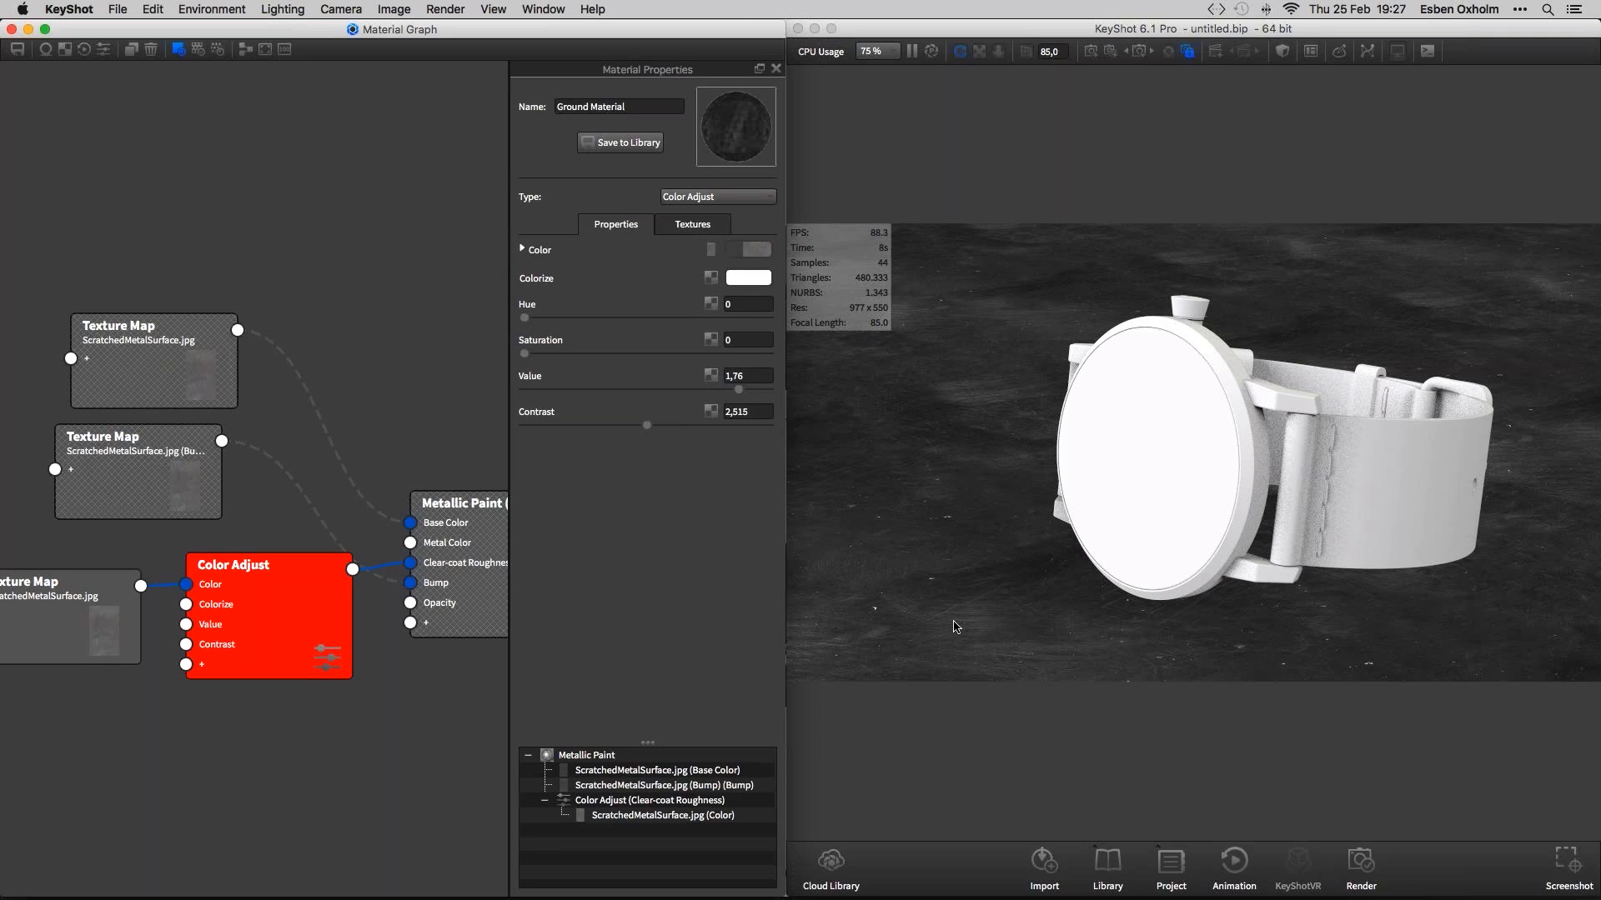
left_click_drag(254, 589, 254, 578)
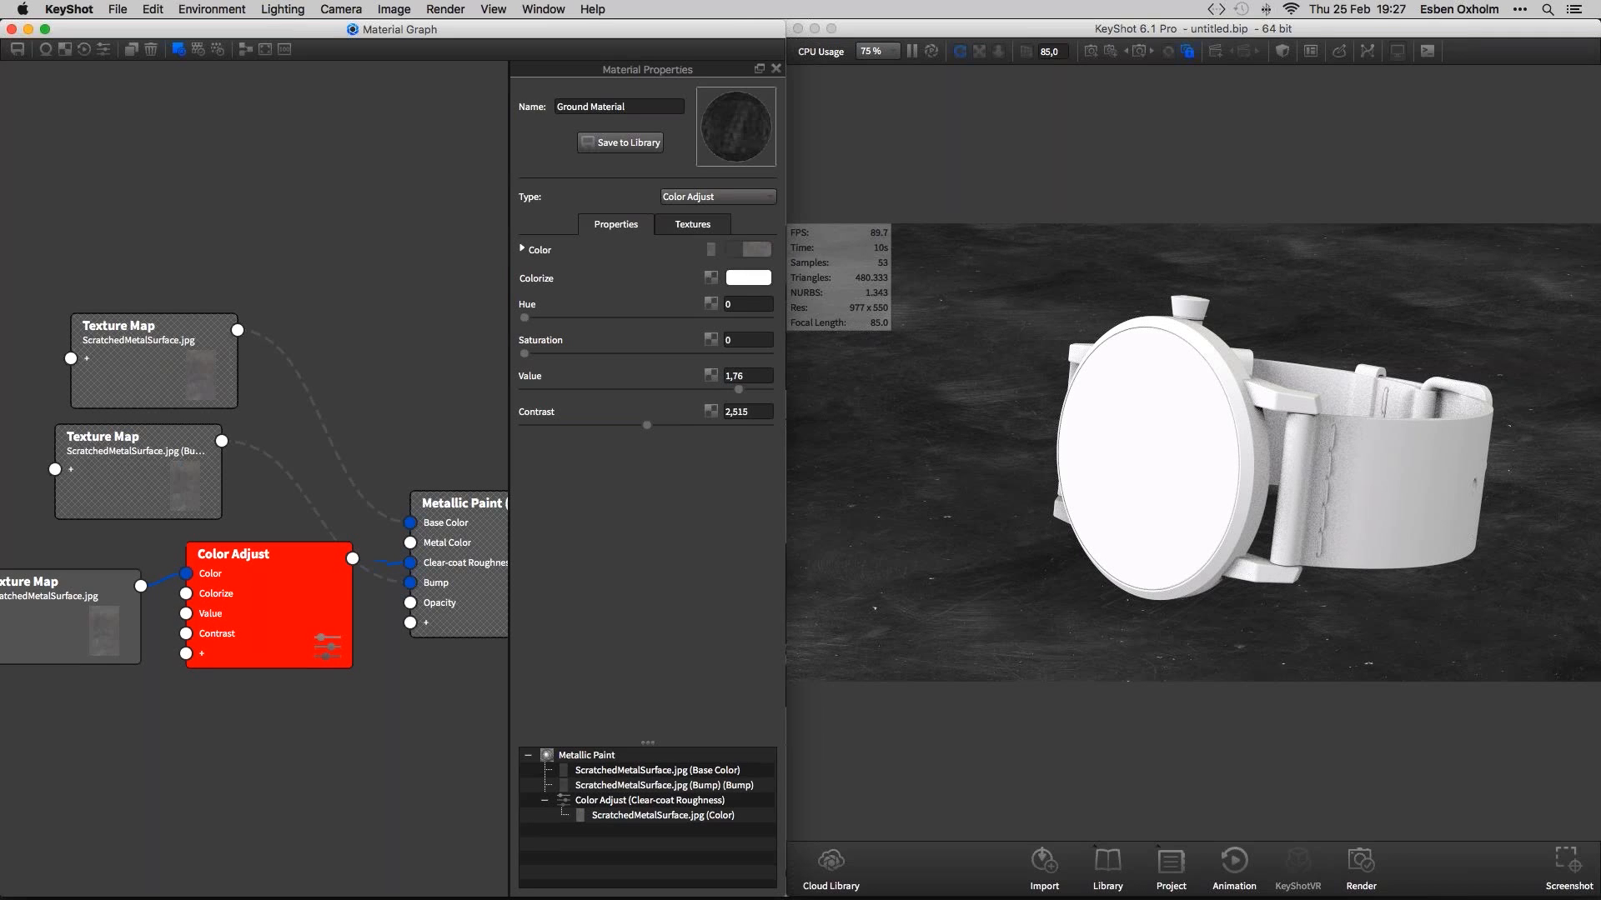
left_click(192, 62)
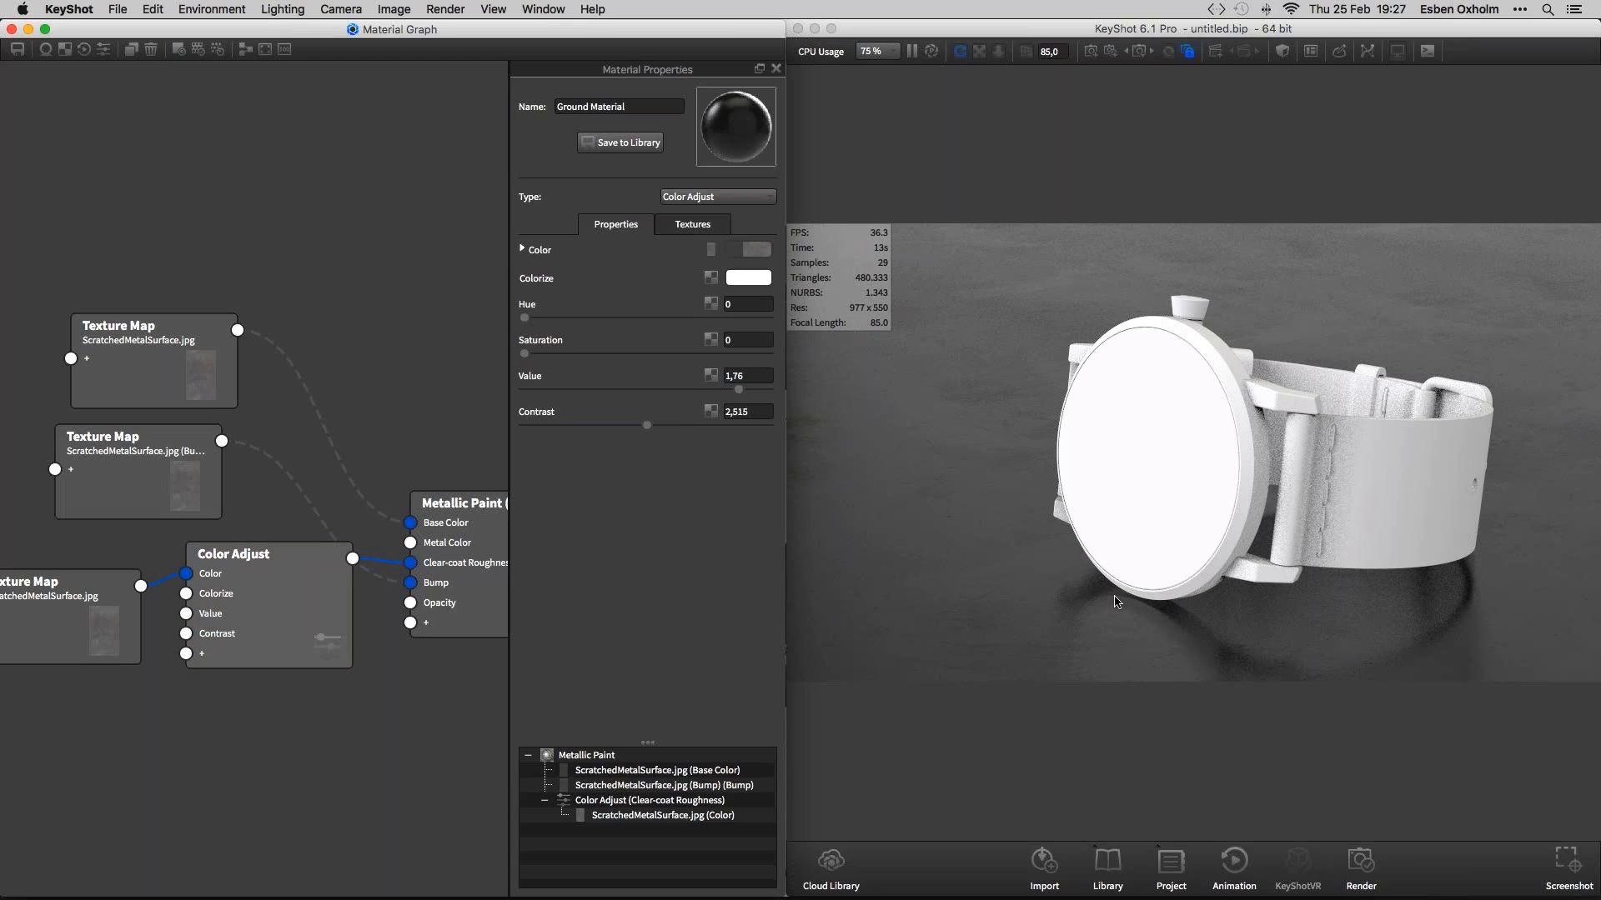
Set the Color Adjust value to 2,304, comparing its color preview with the full ground material
left_click_drag(345, 587, 344, 597)
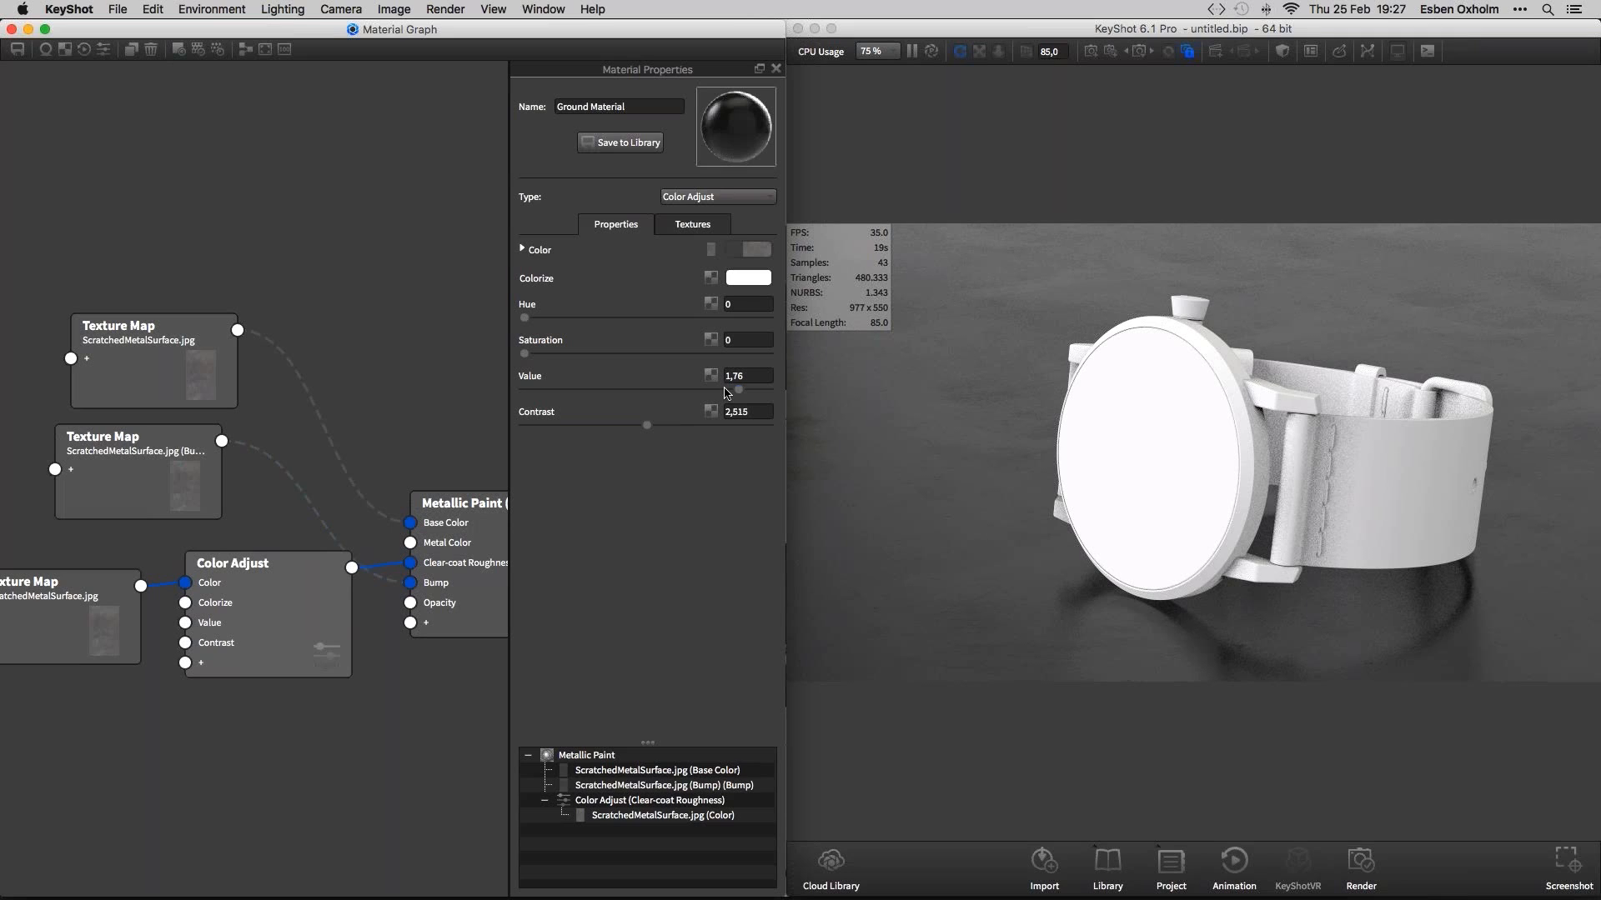
left_click_drag(744, 393, 763, 394)
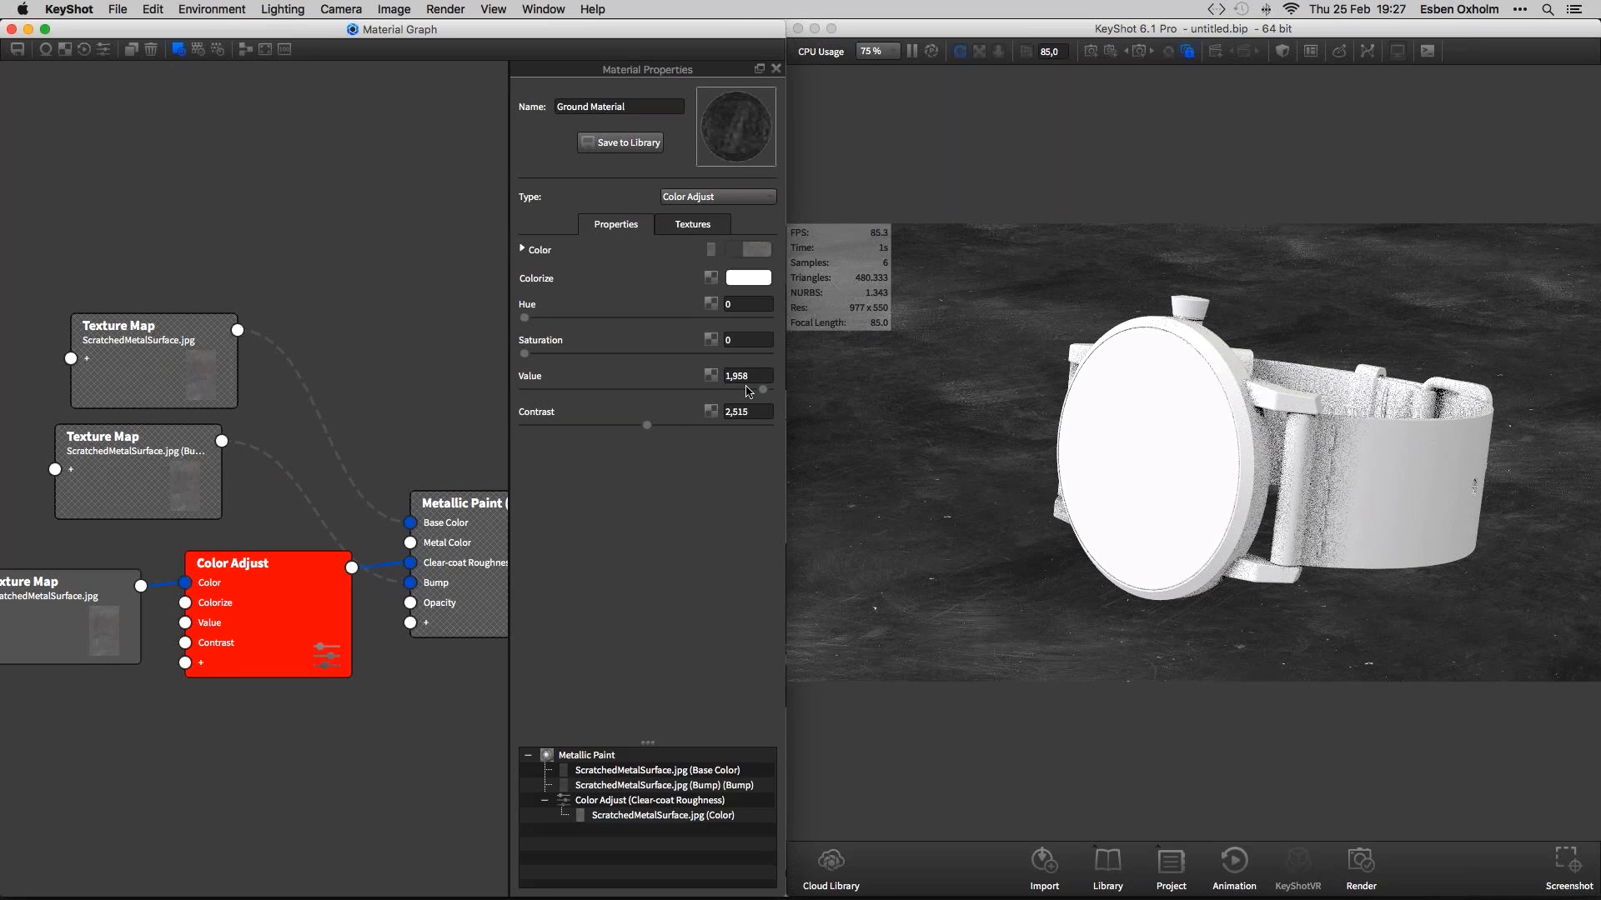
left_click_drag(763, 390, 772, 394)
type("1")
key("Return")
left_click_drag(646, 389, 621, 392)
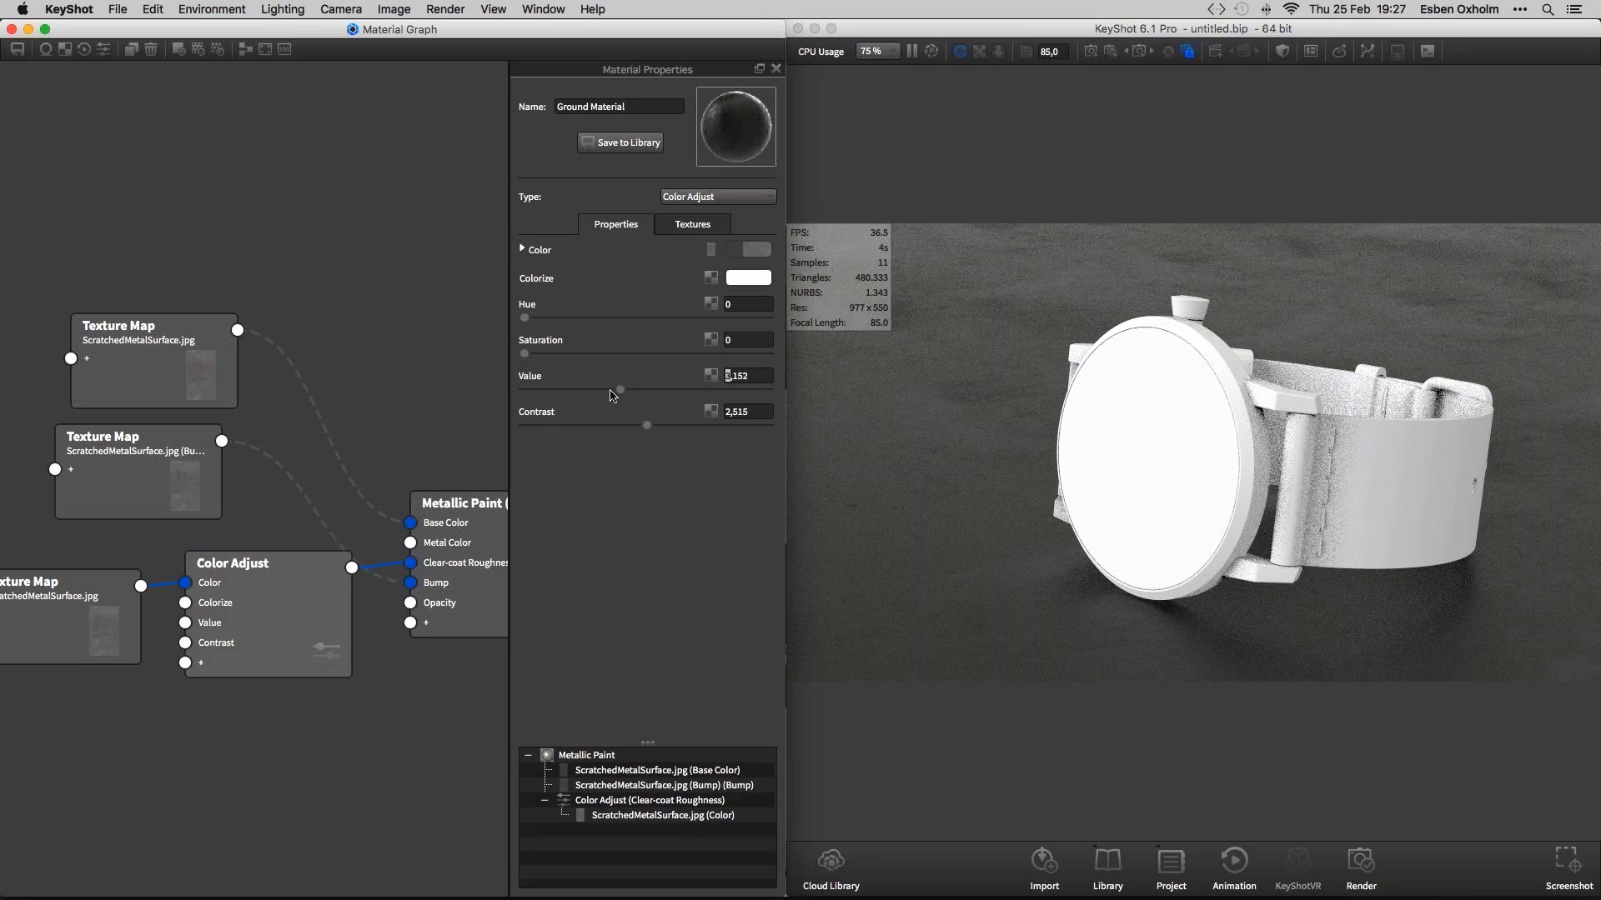
left_click_drag(611, 390, 604, 388)
left_click(597, 390)
left_click_drag(596, 389, 595, 393)
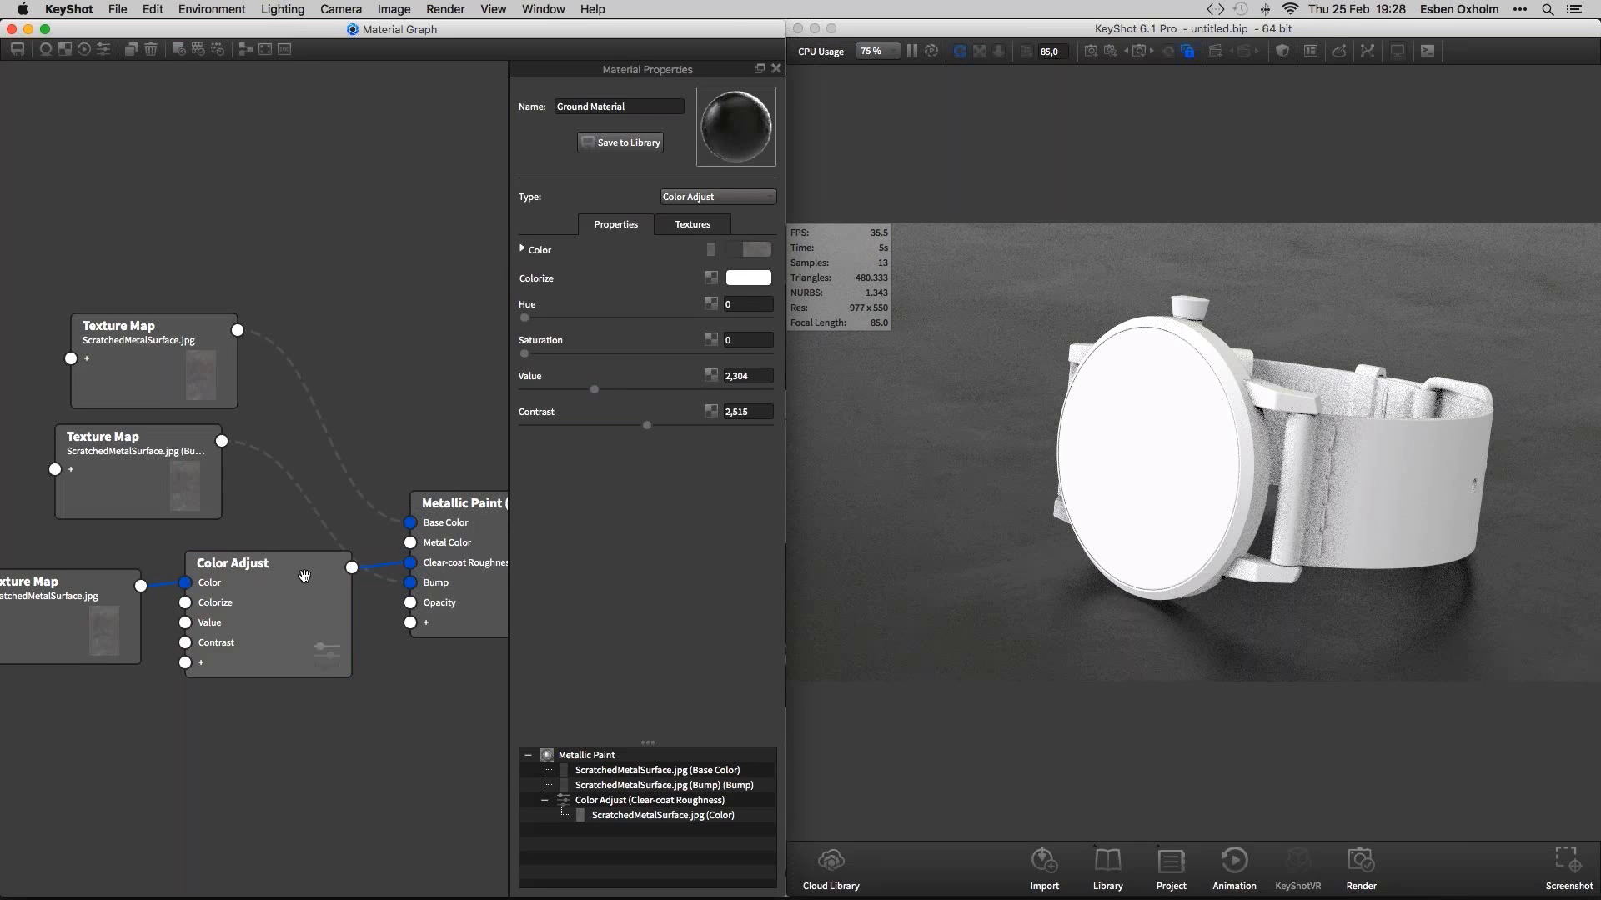
Re-enable the Bump and Base Color texture connections and rearrange the graph nodes around Metallic Paint
left_click_drag(305, 576, 312, 632)
right_click(312, 526)
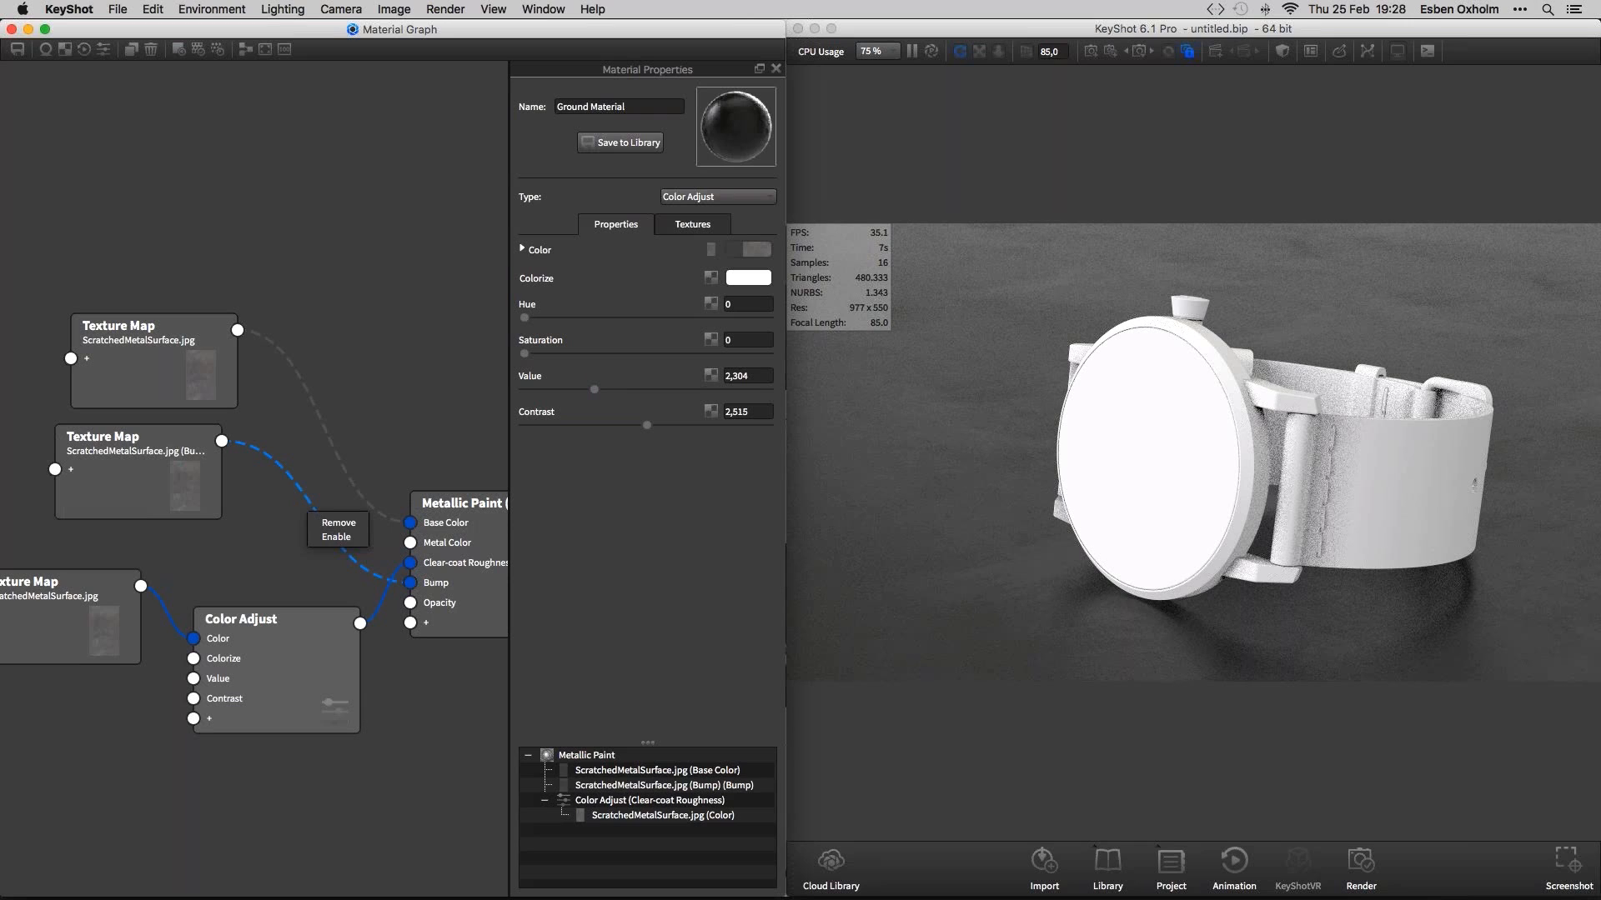
left_click(336, 536)
right_click(338, 464)
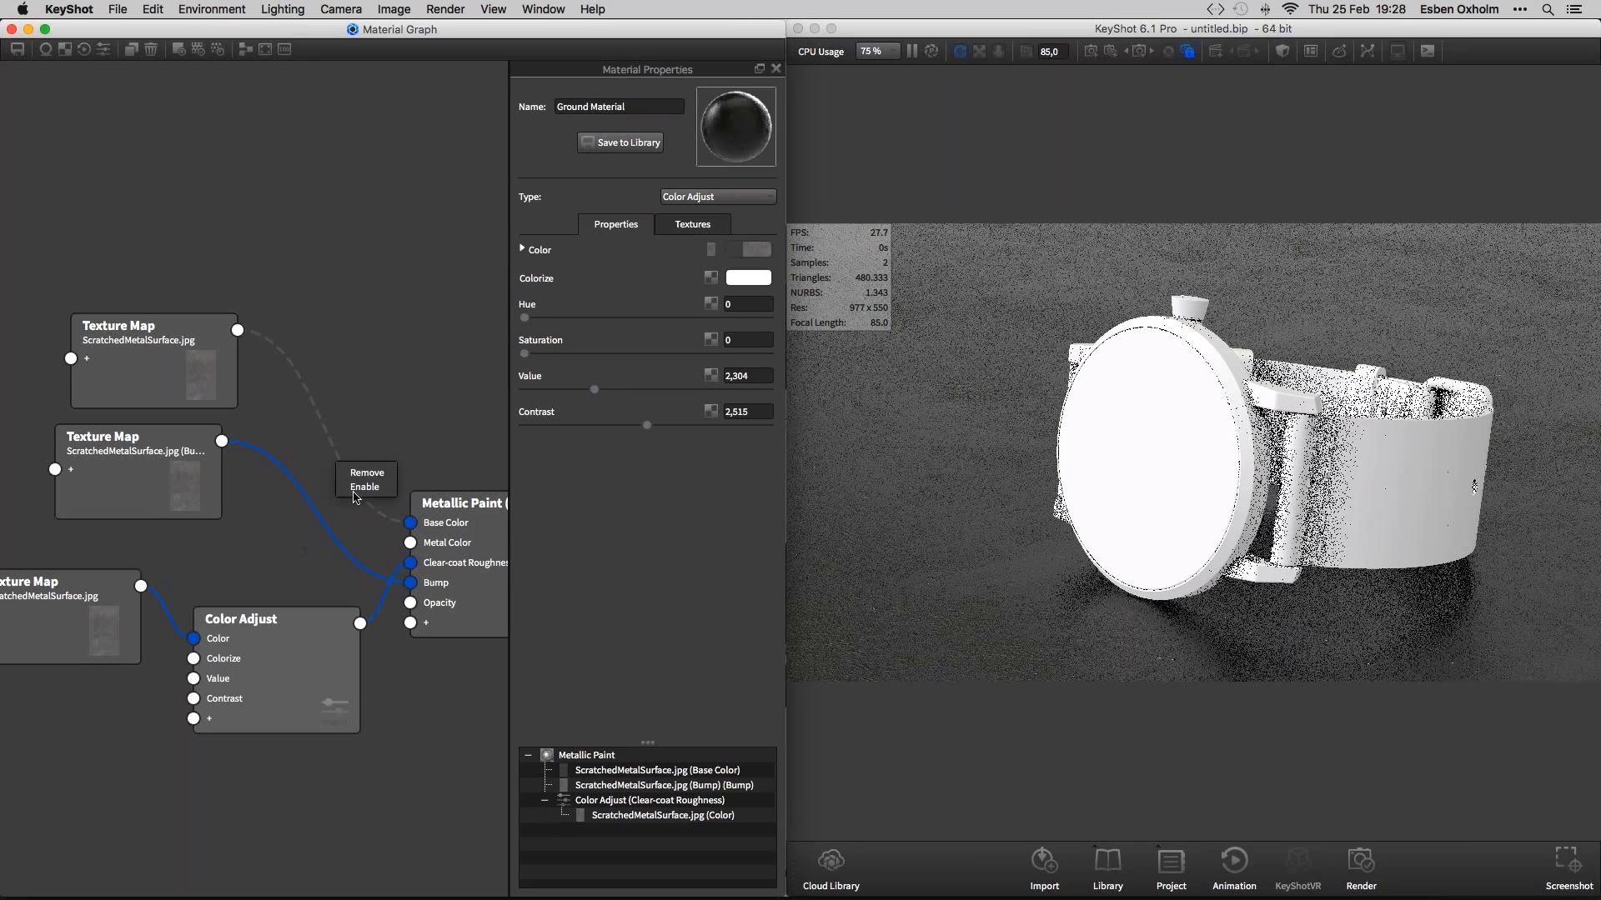
left_click(358, 488)
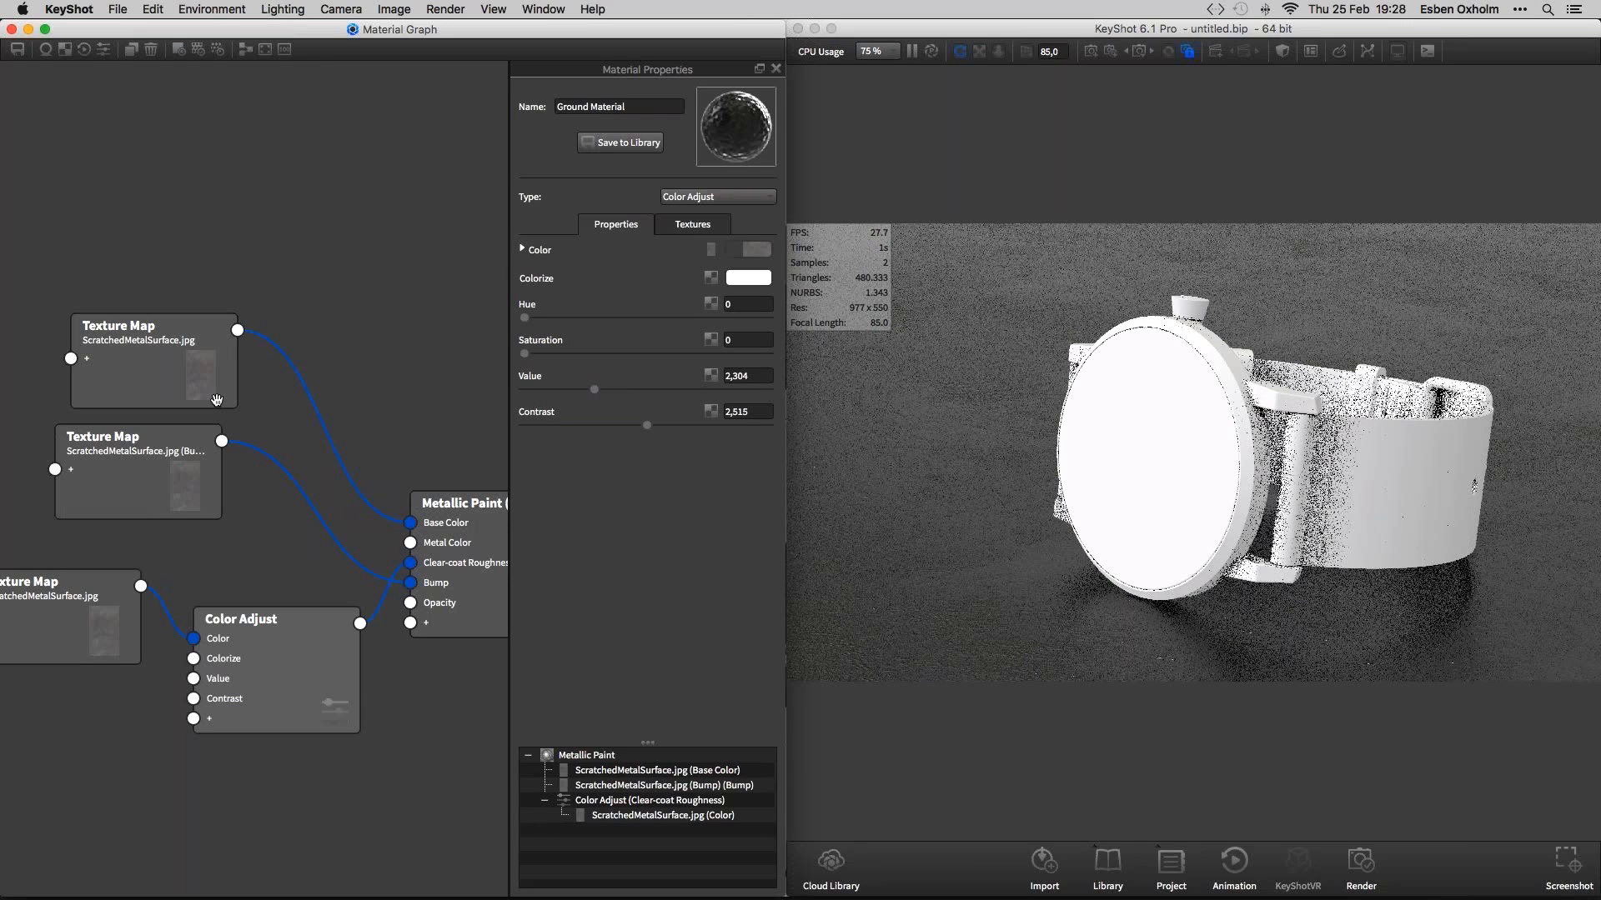
left_click_drag(217, 400, 215, 392)
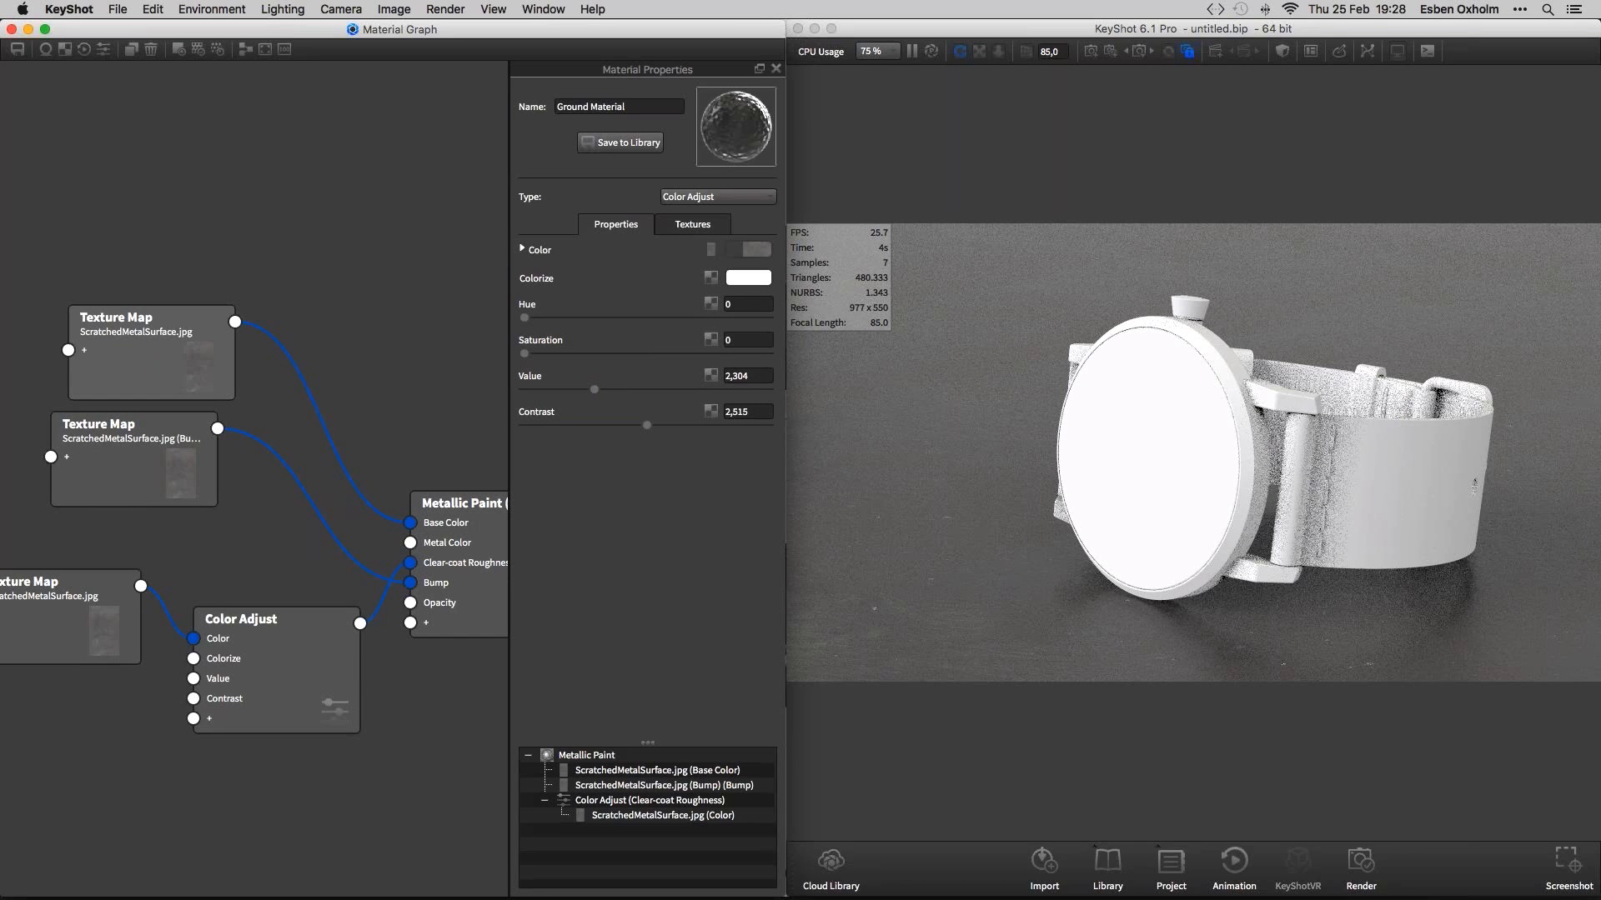
mouse_move(484, 515)
left_mouse_down()
mouse_move(486, 534)
mouse_move(477, 479)
left_mouse_up()
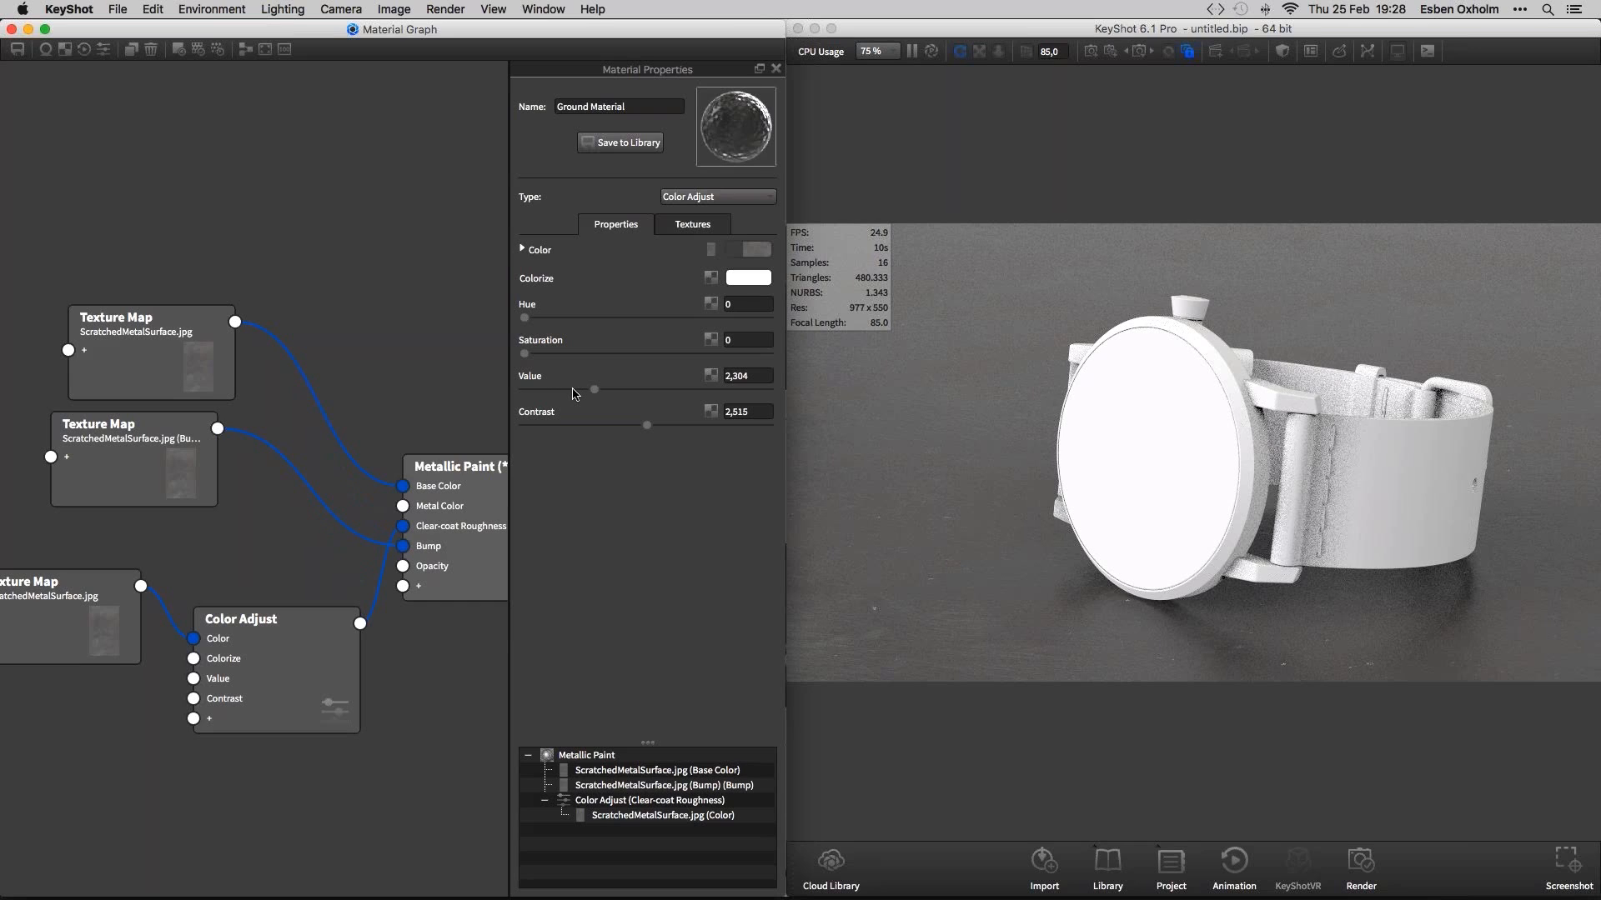
Set the Color Adjust value to 1,92 and close the Material Graph
mouse_move(594, 389)
left_mouse_down()
mouse_move(666, 393)
mouse_move(581, 391)
left_mouse_up()
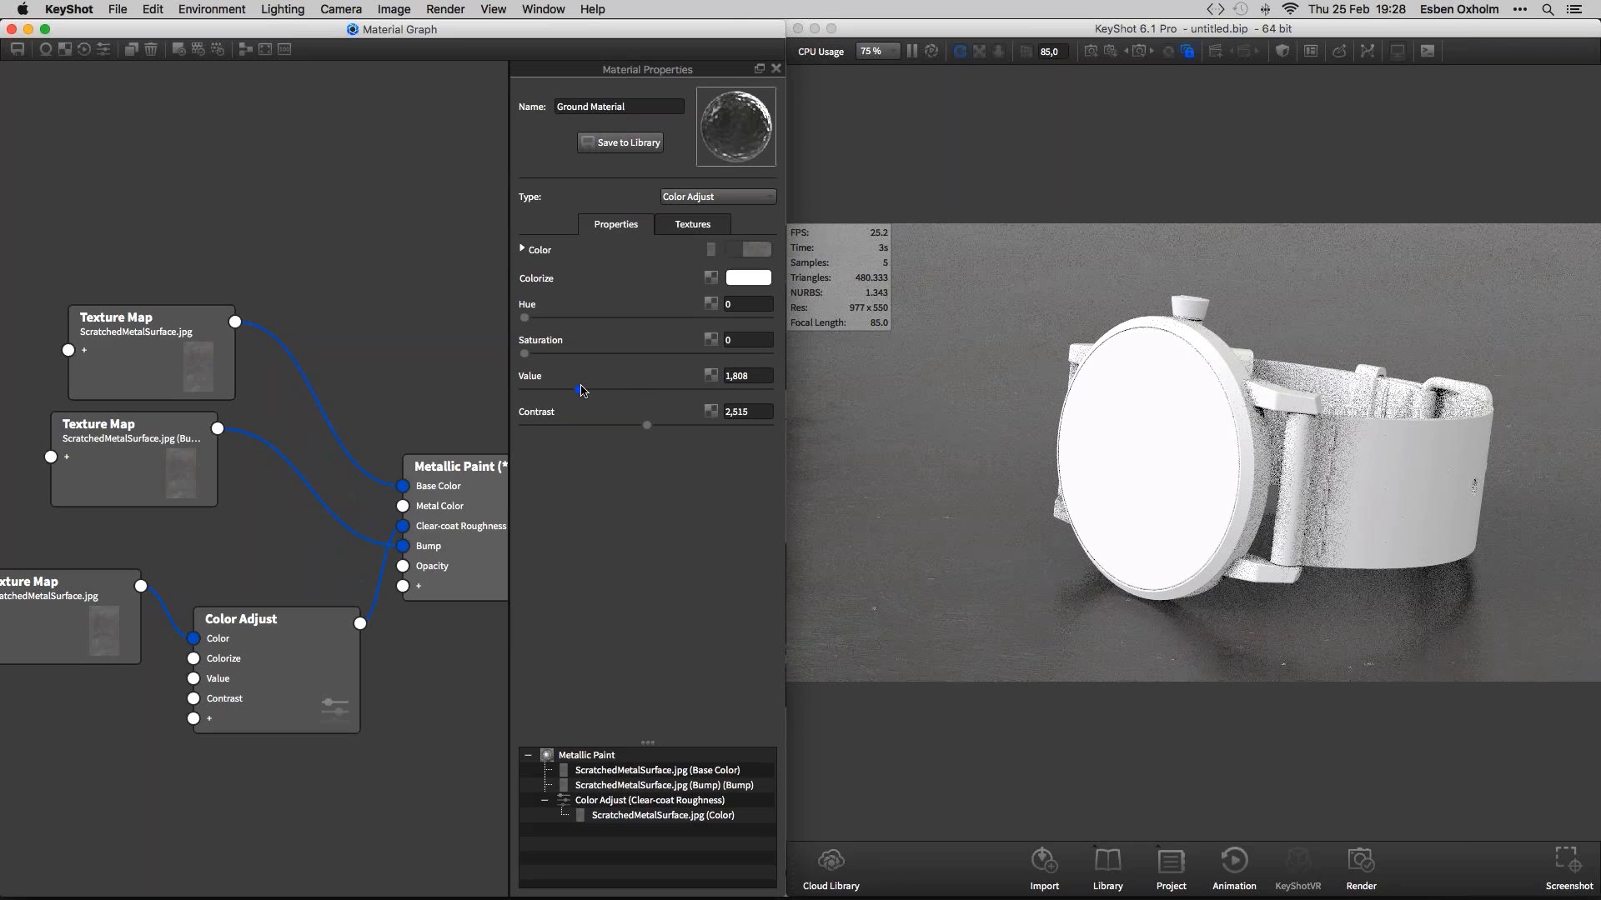
left_click_drag(581, 391, 582, 392)
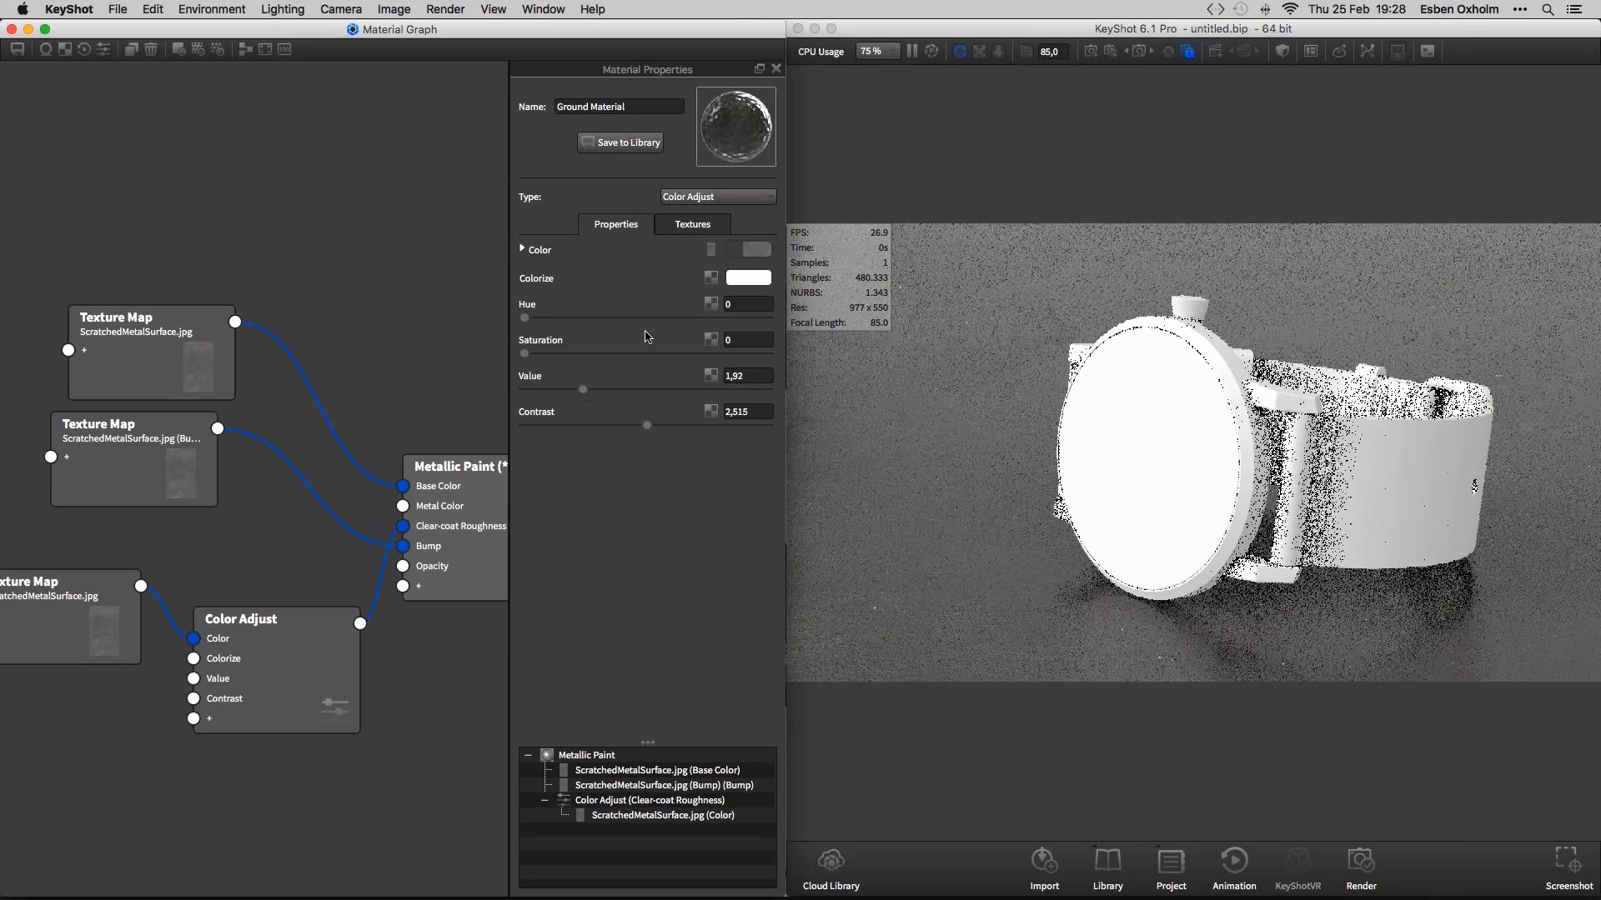
left_click(860, 172)
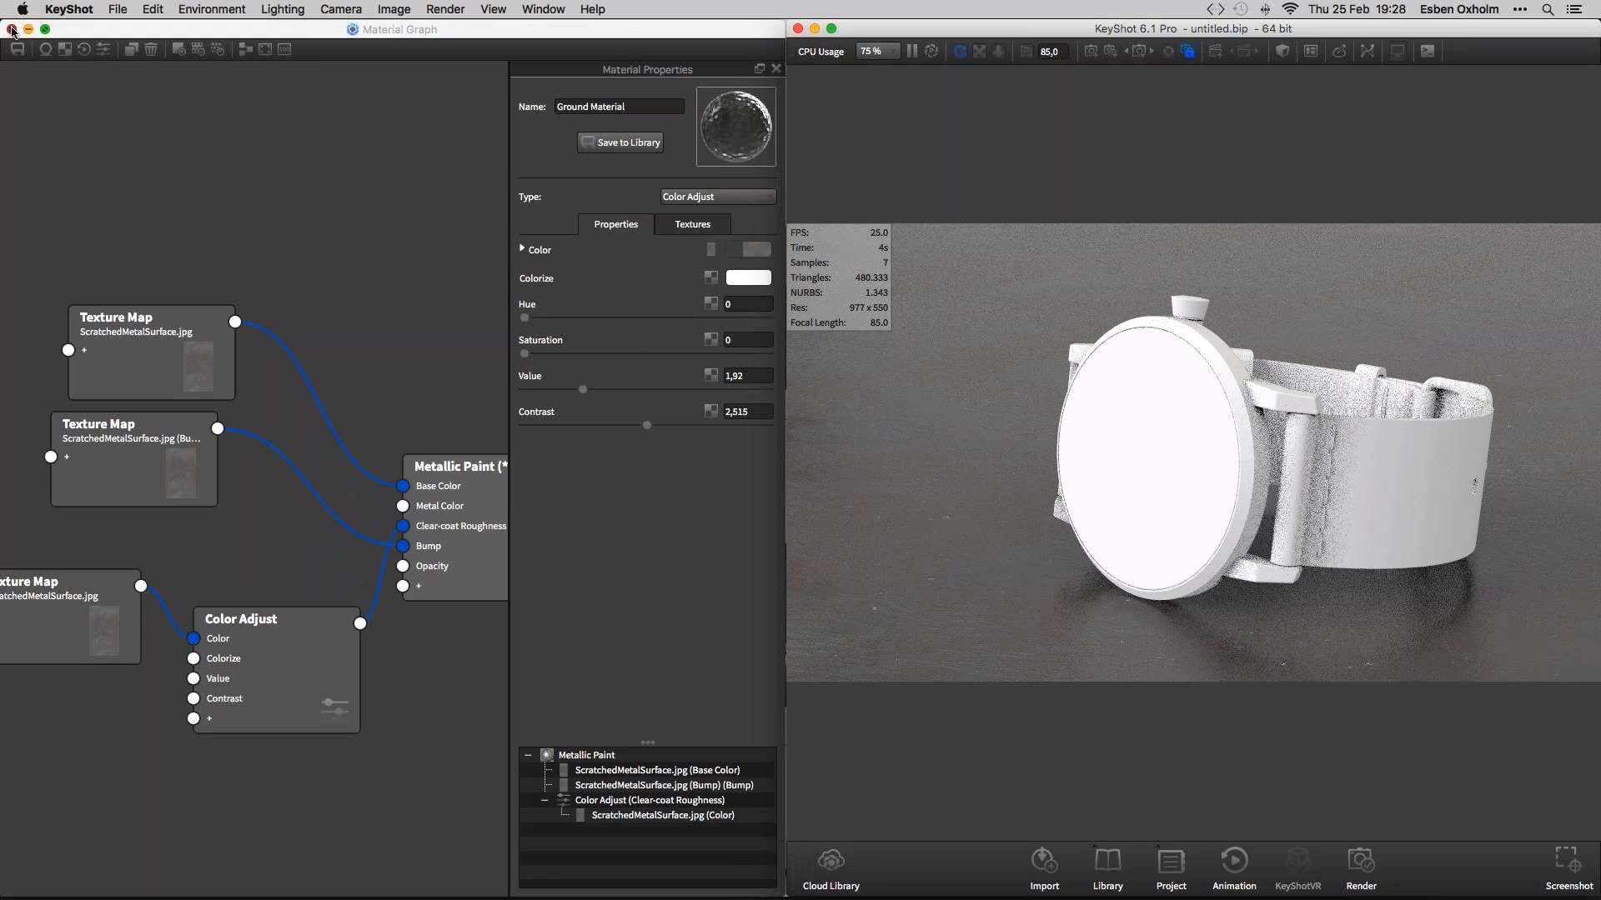
left_click(12, 30)
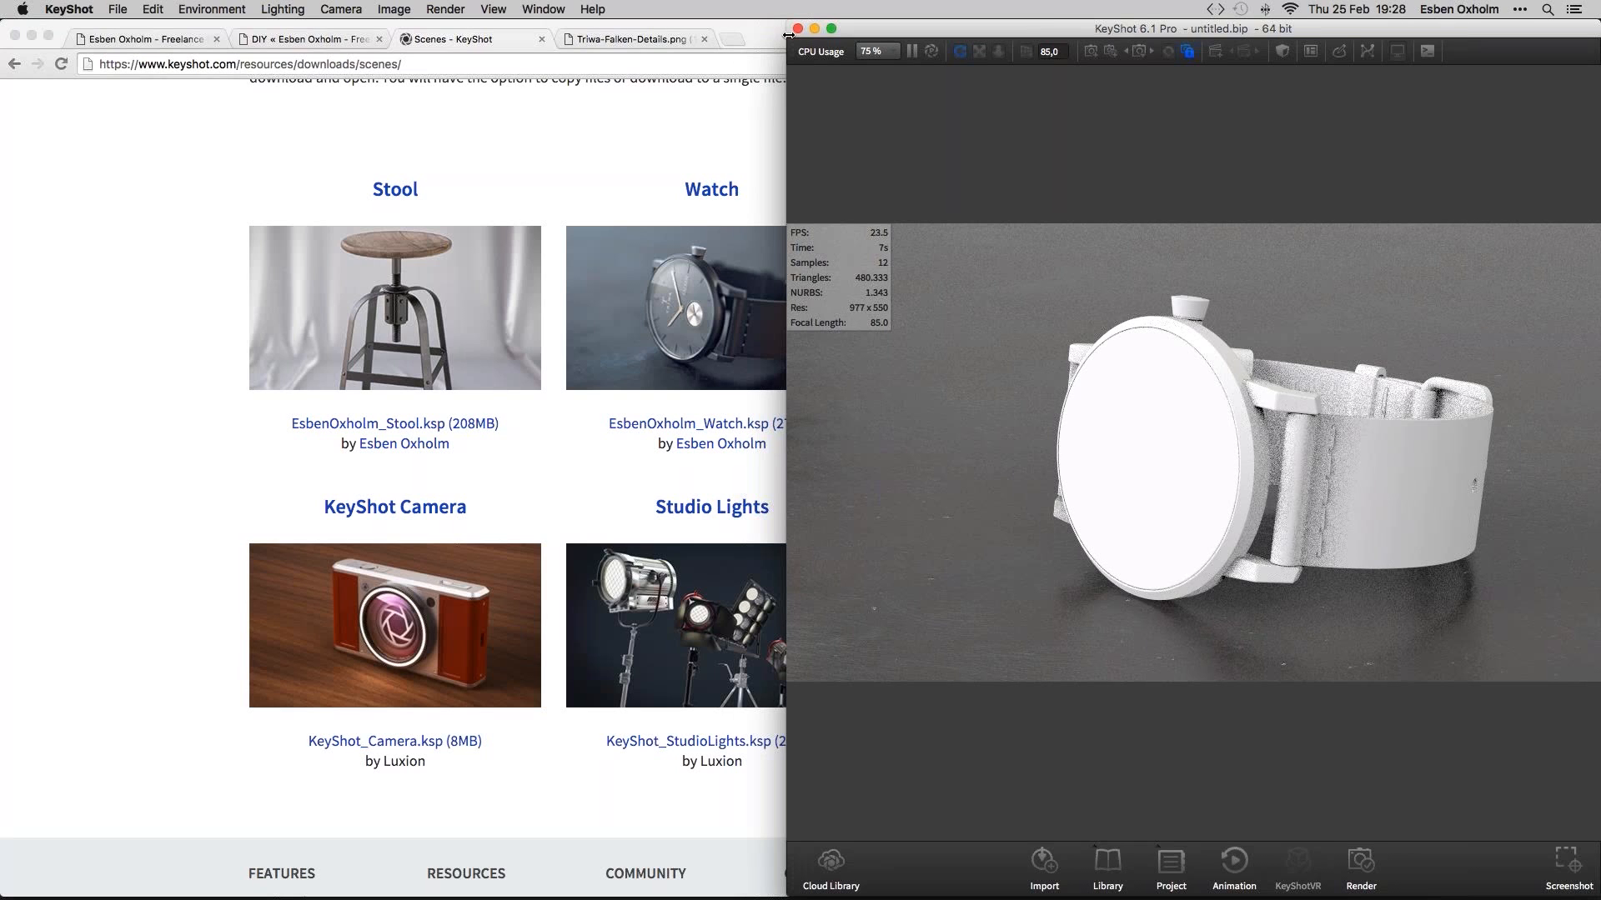
Widen the main KeyShot window to fill the full width of the screen
left_click_drag(788, 35, 732, 35)
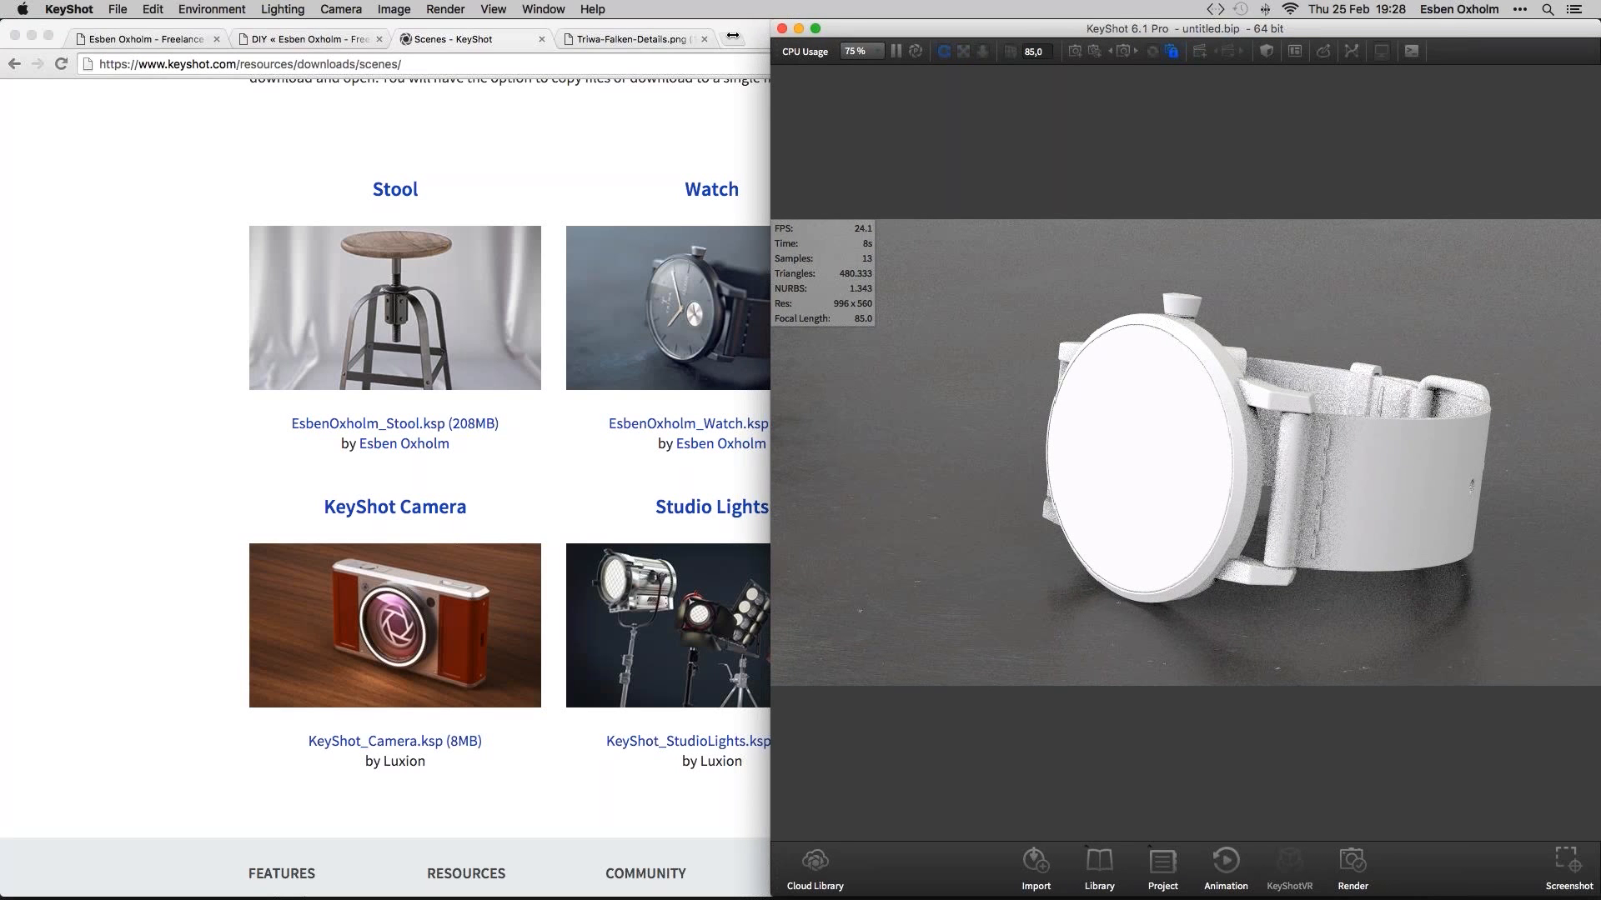
left_click_drag(732, 35, 7, 32)
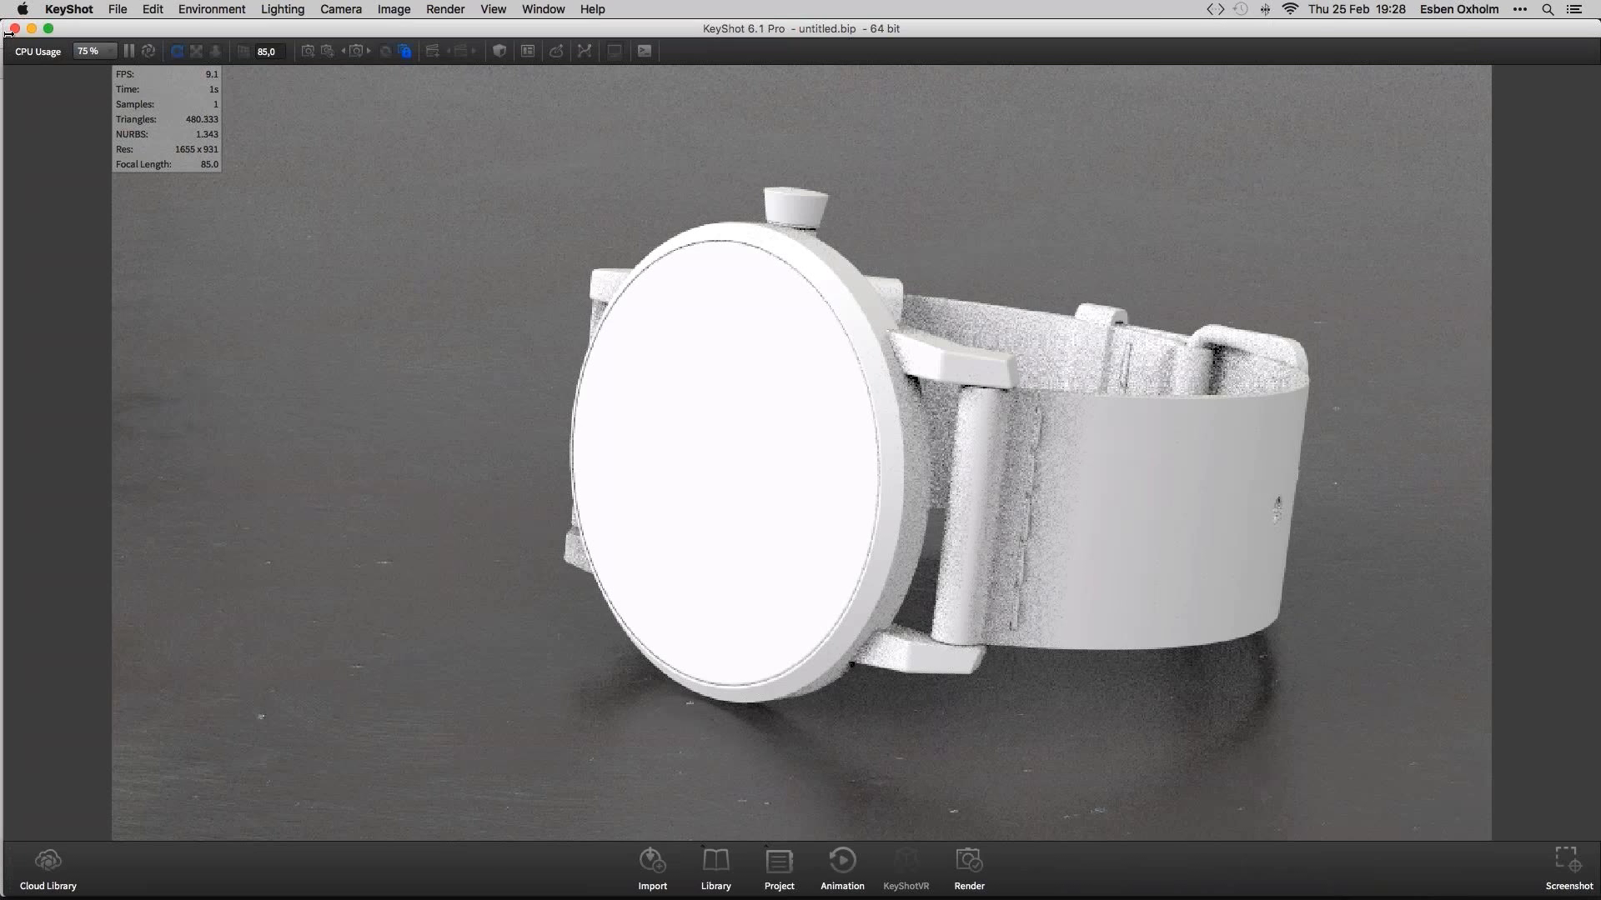
left_click_drag(7, 32, 4, 31)
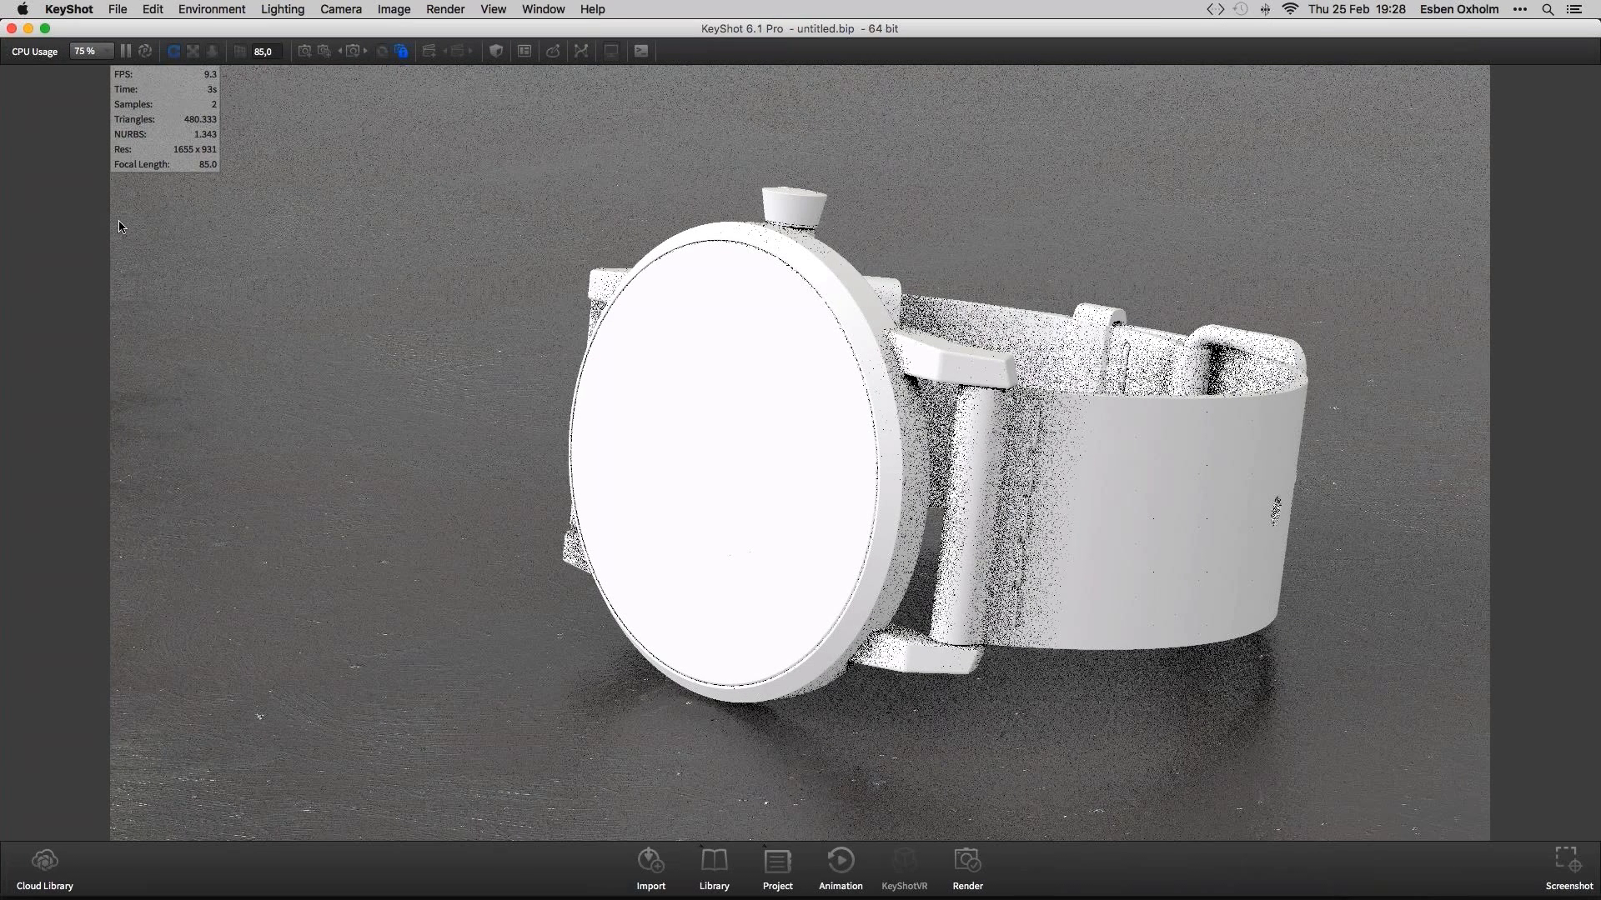
Show the Library and Project panels beside the real-time view
key("m")
key("space")
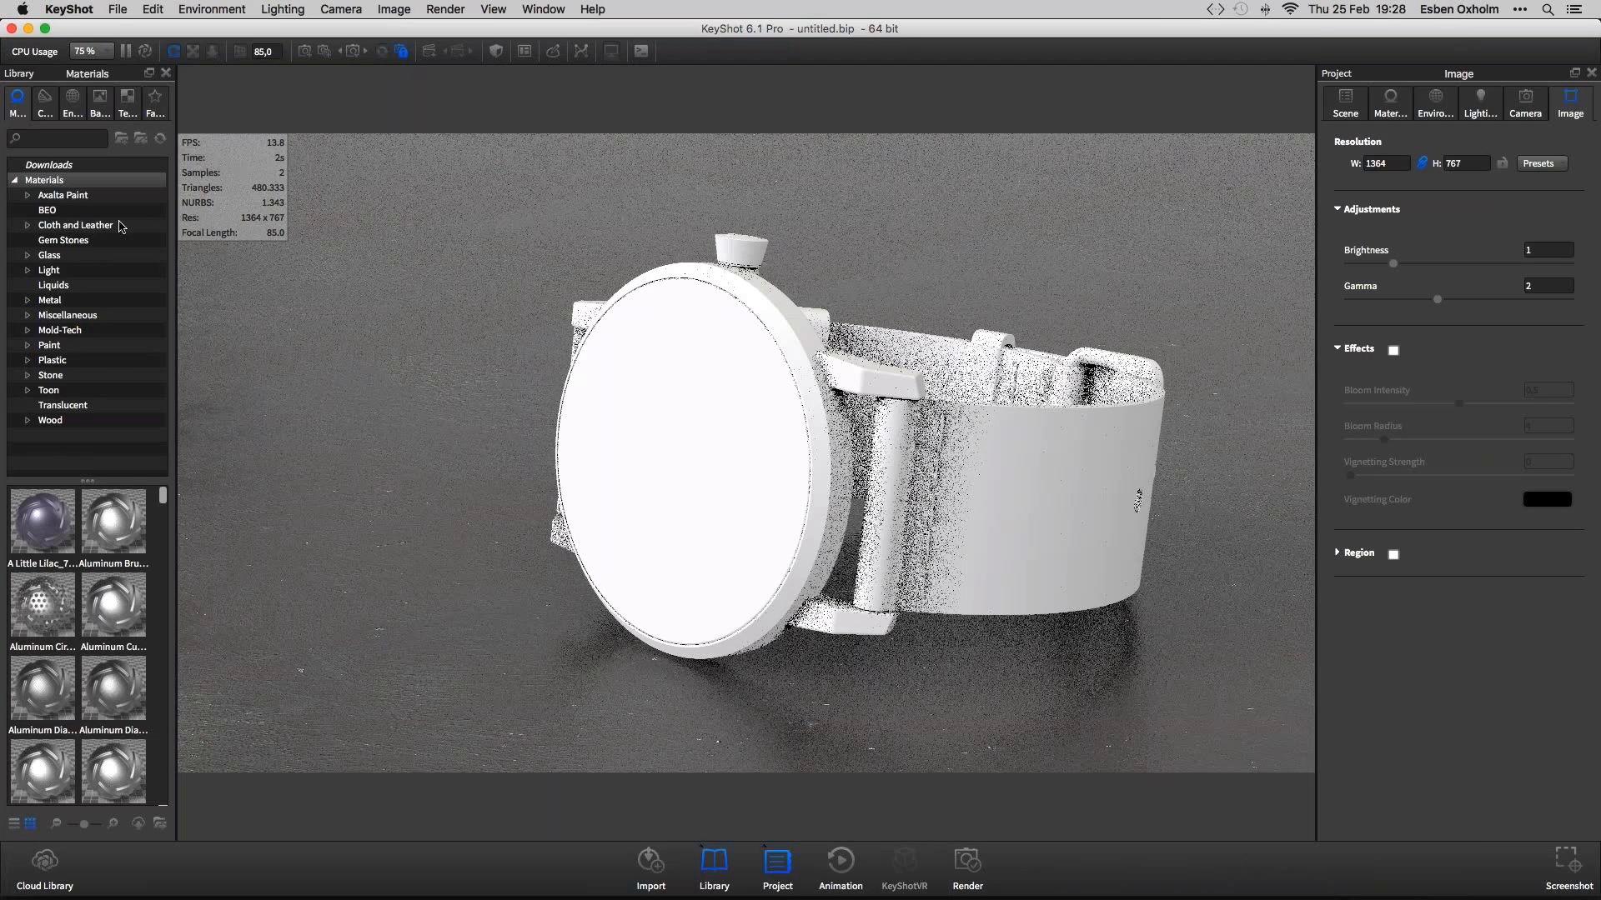
key("m")
key("space")
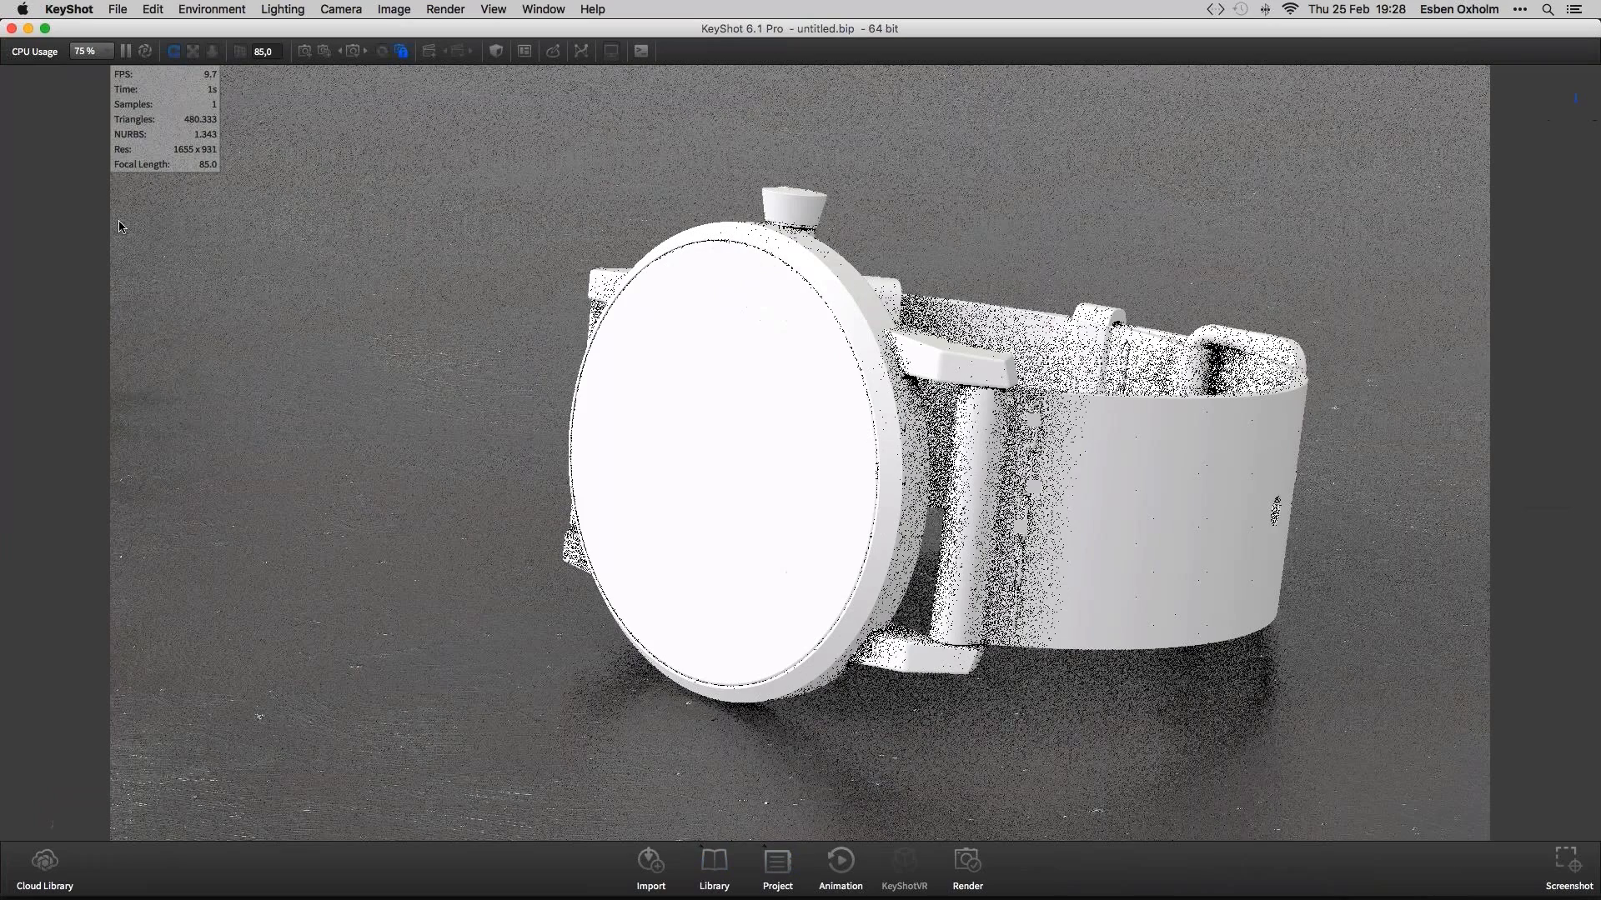
key("m")
key("space")
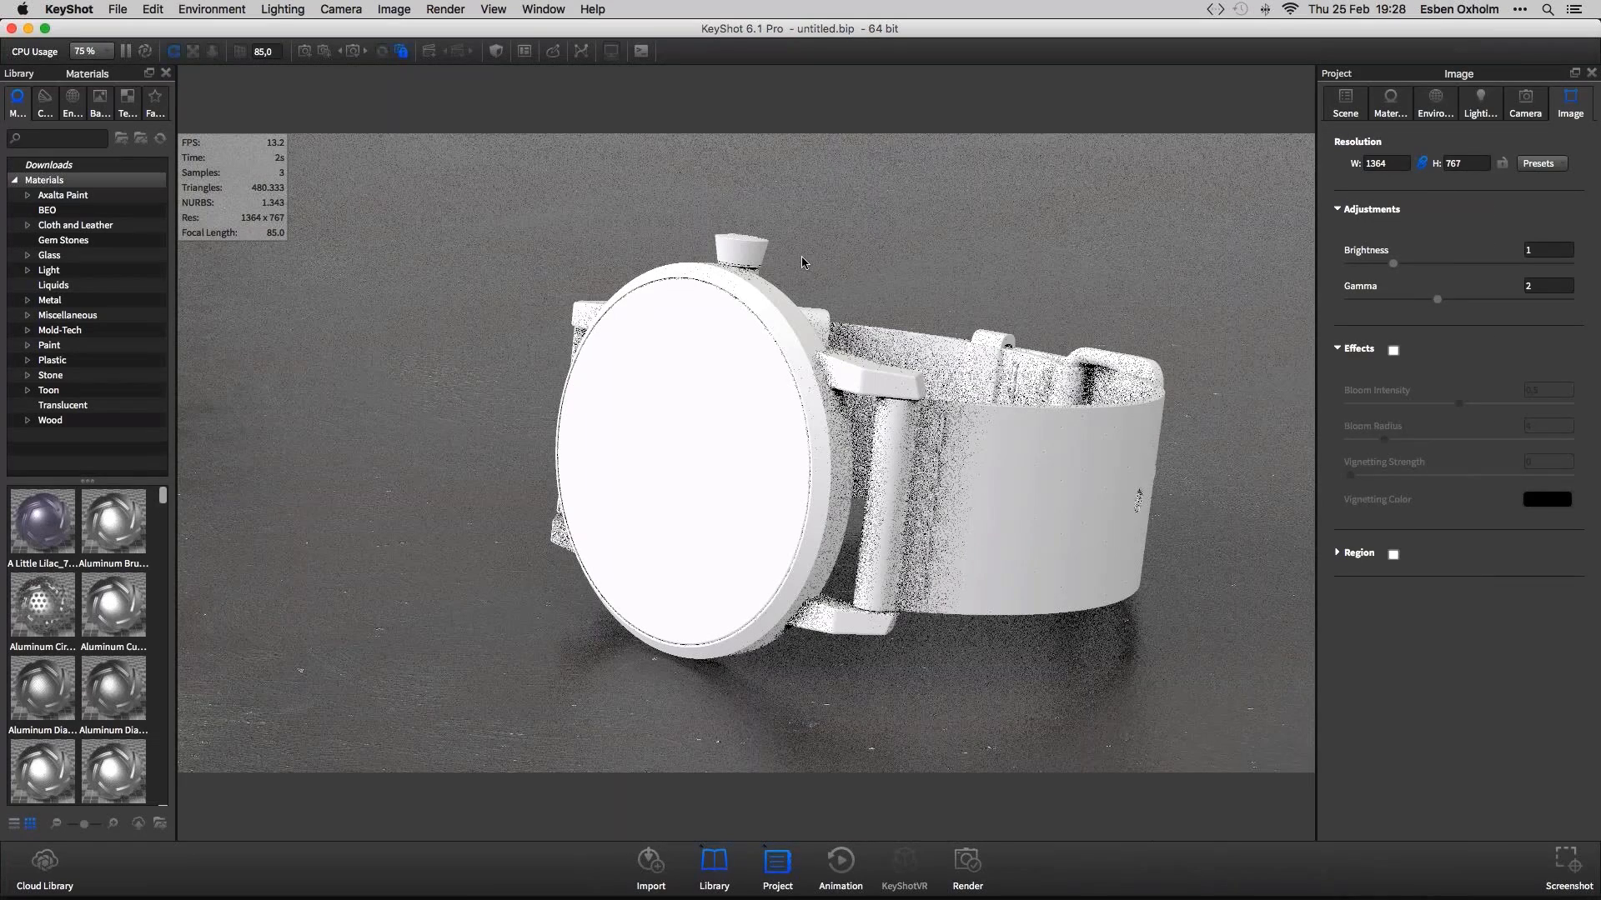
Unlock the Final camera and enable Depth of Field in its lens effects
left_click(1538, 106)
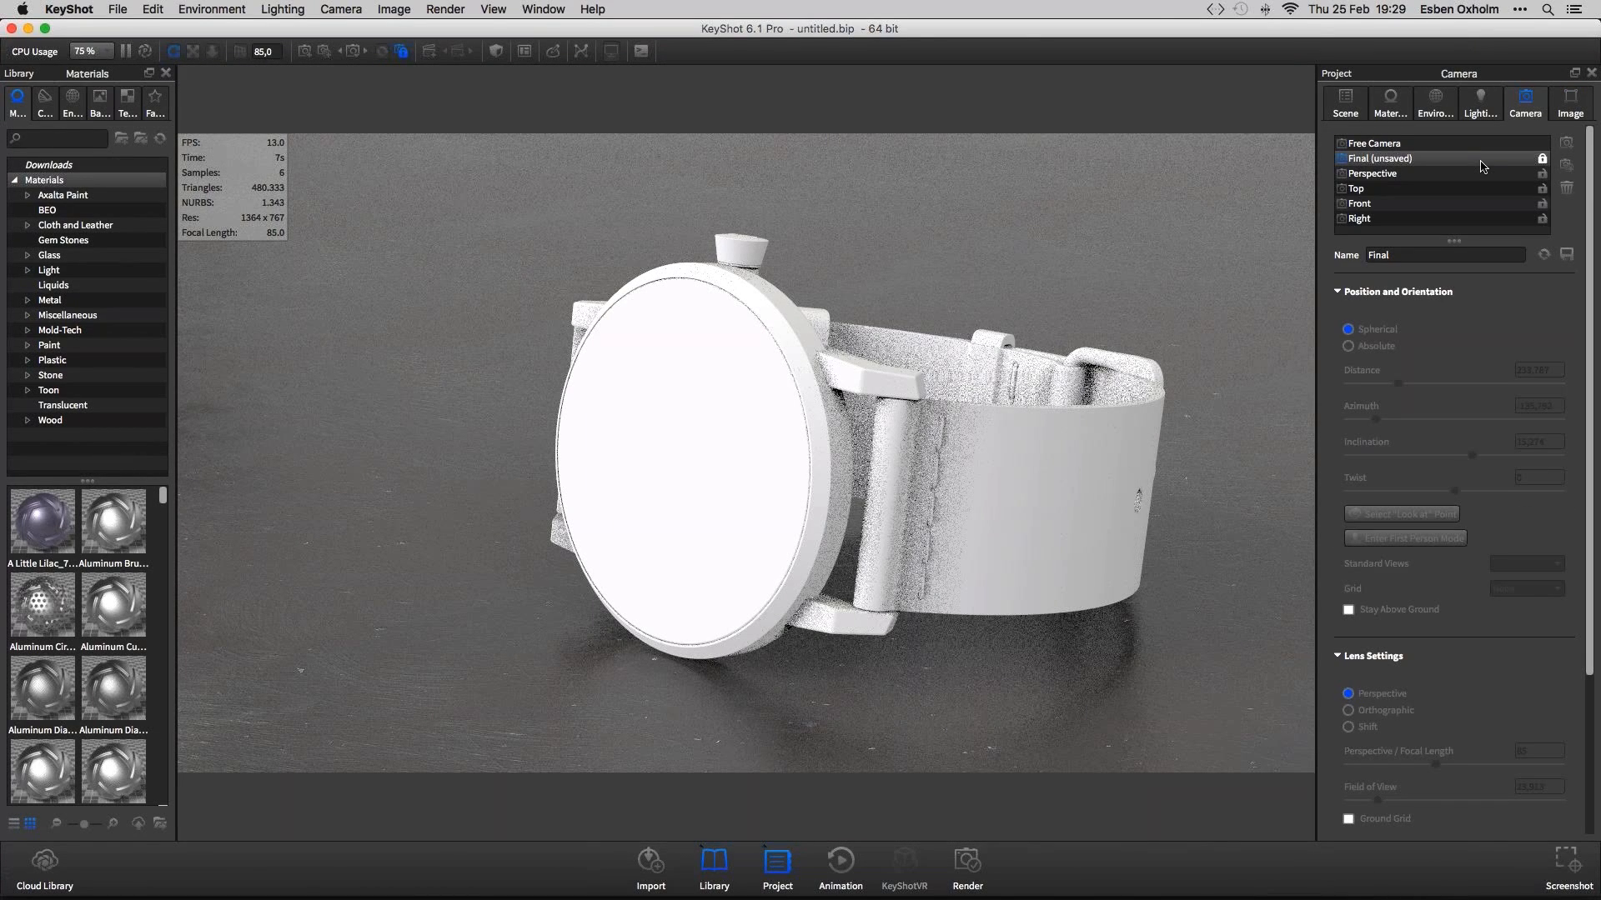
left_click(1542, 160)
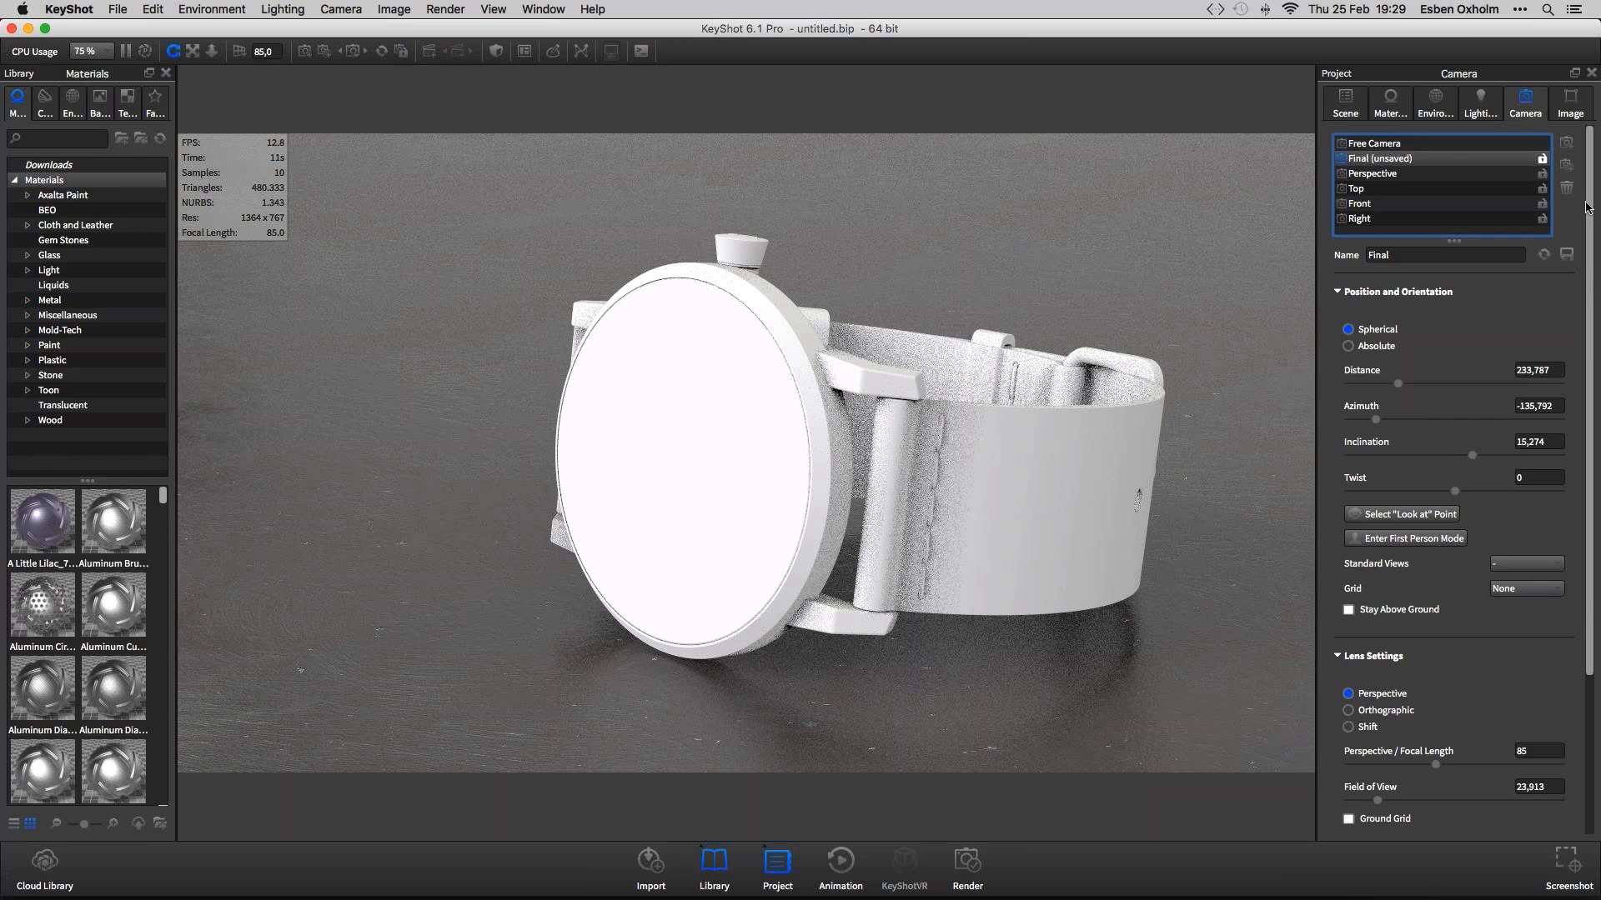
left_click_drag(1588, 204, 1587, 375)
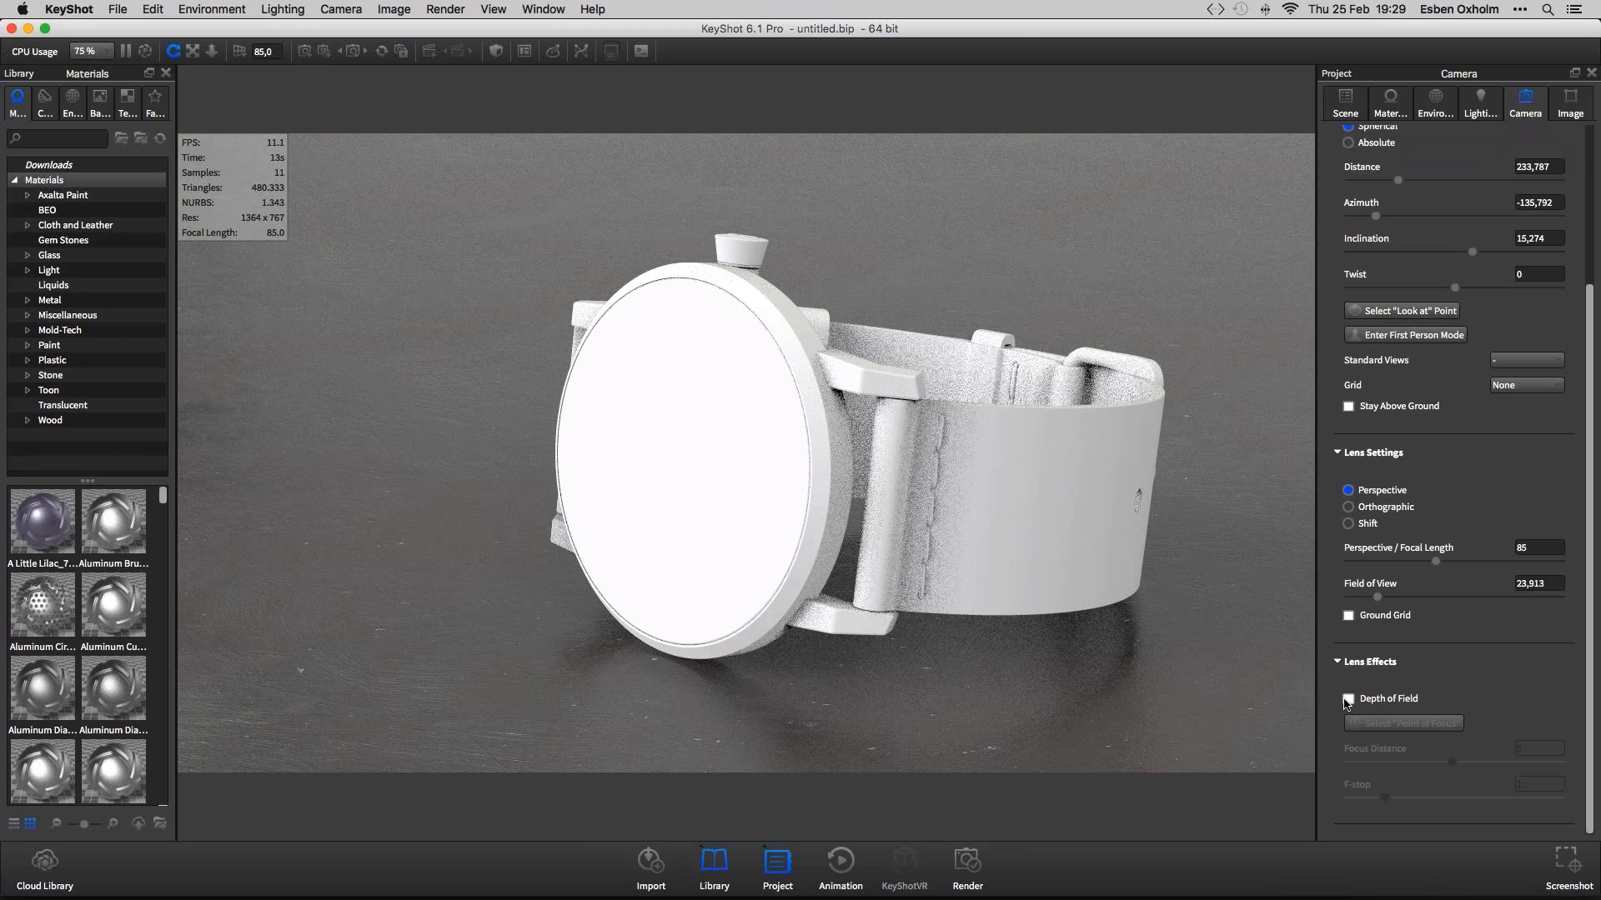
left_click(1348, 699)
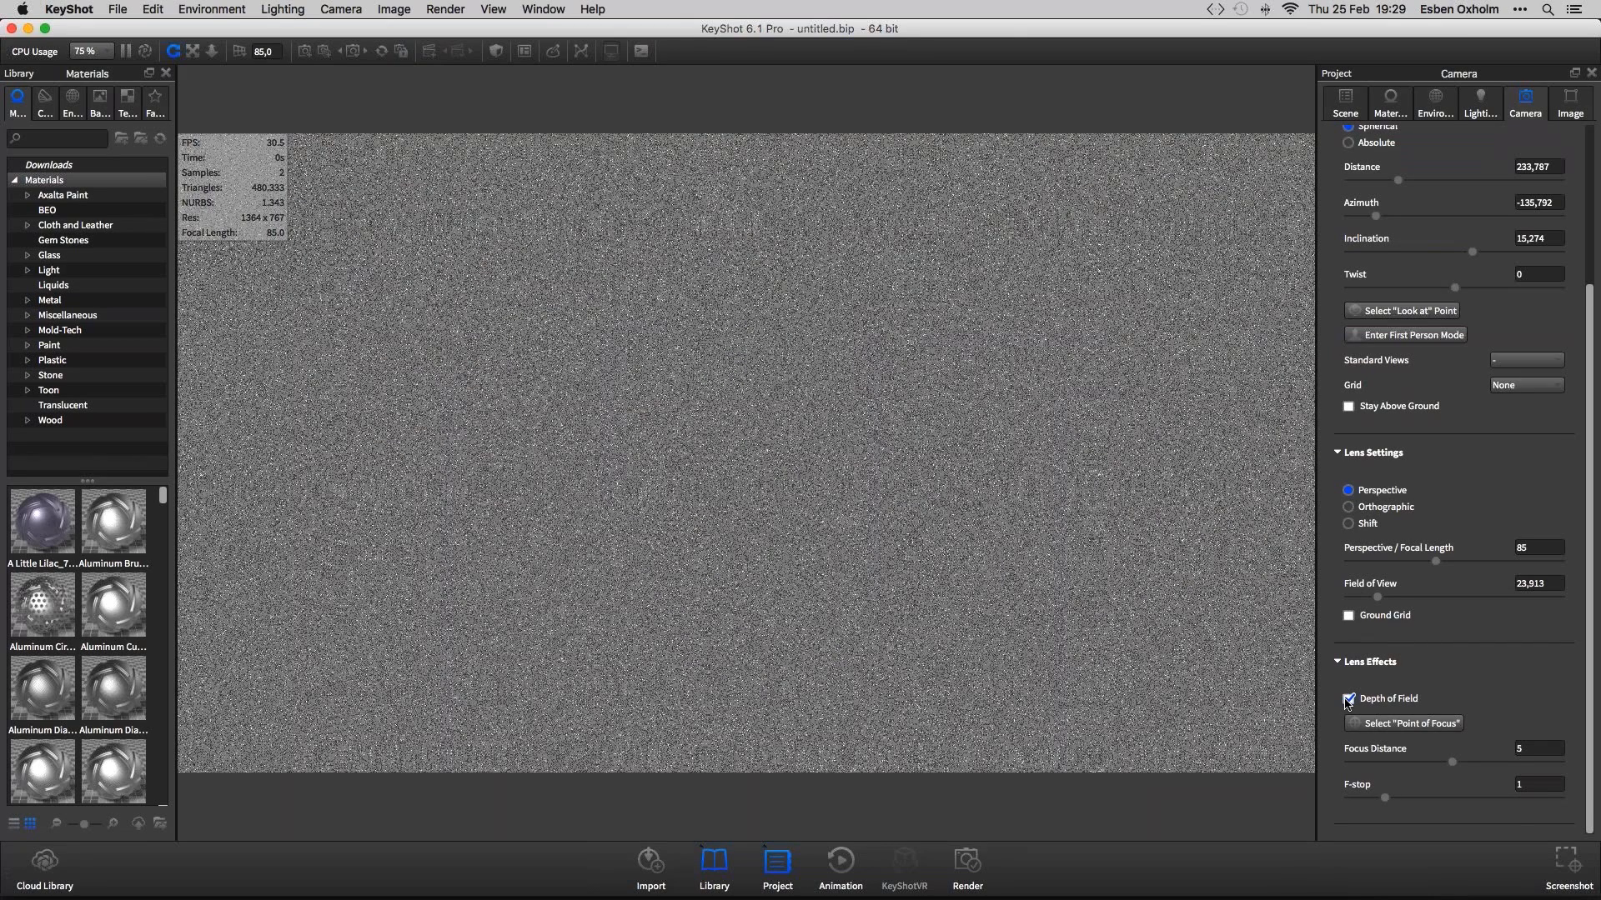
Set the depth of field's point of focus on the upper rim of the watch face and finish picking
scroll(1334, 796, "up", 1)
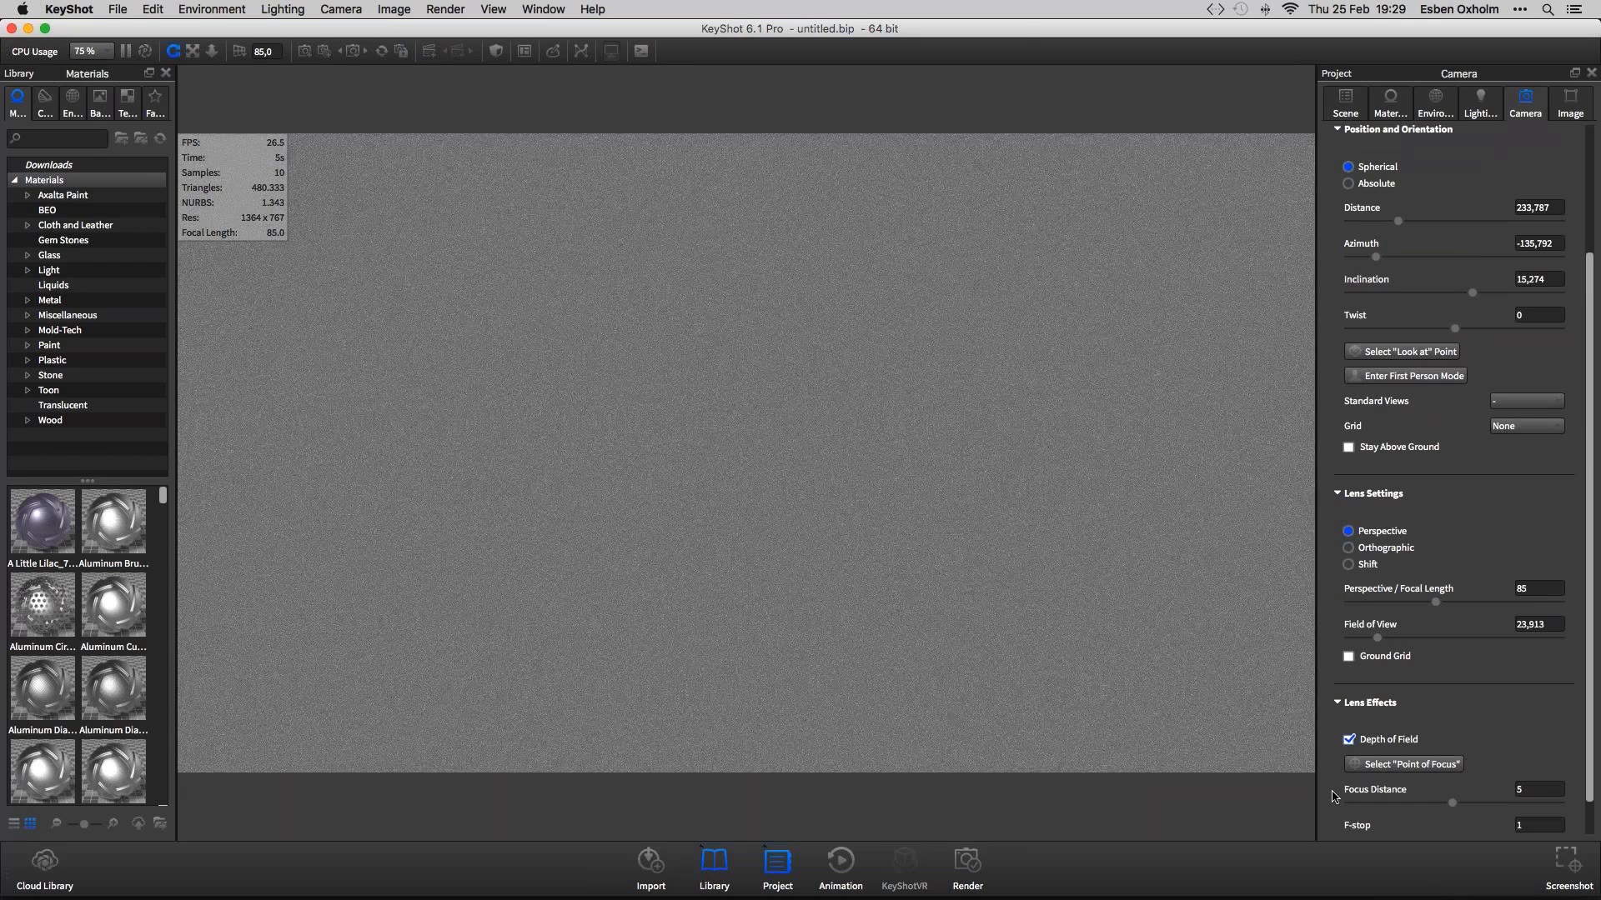
scroll(1333, 797, "down", 1)
left_click(1409, 723)
left_click(763, 523)
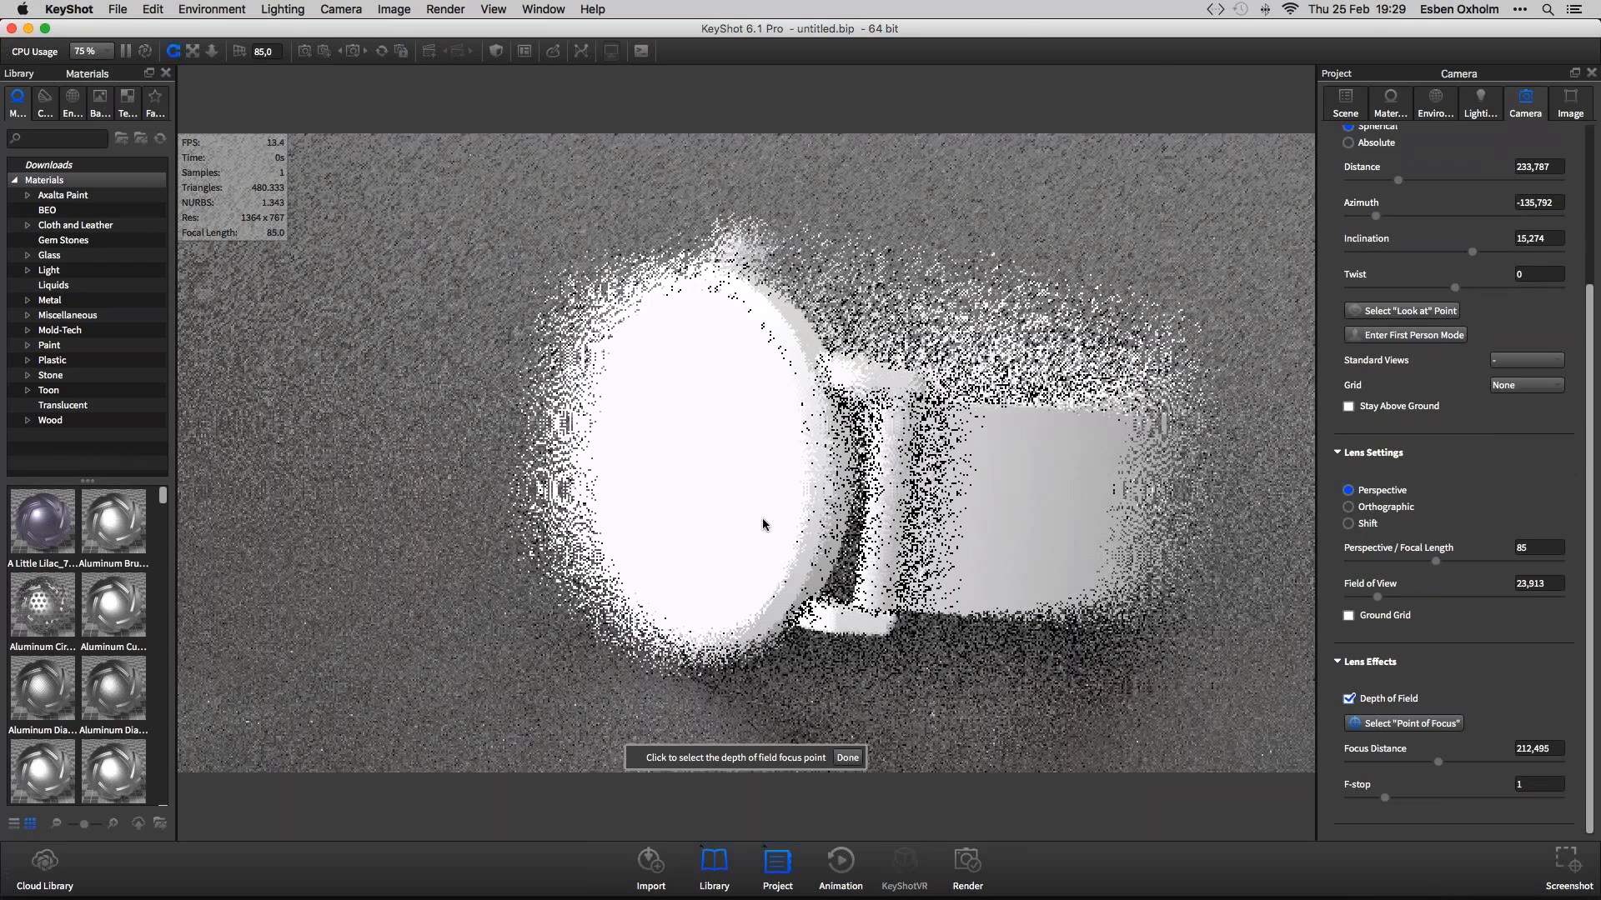
left_click(724, 270)
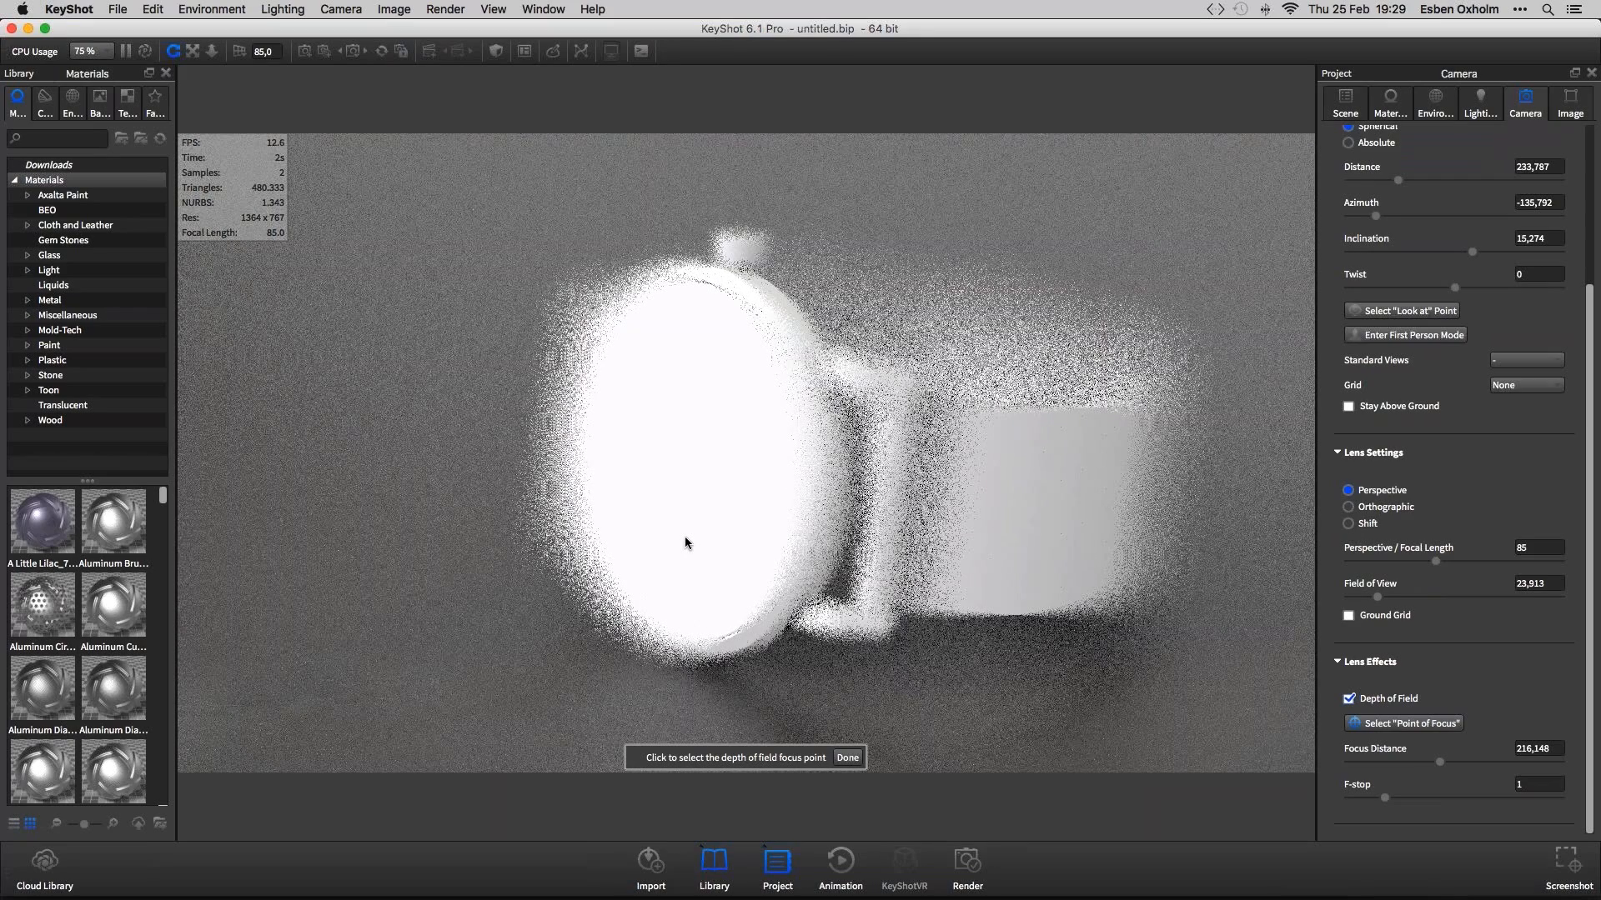
left_click(702, 281)
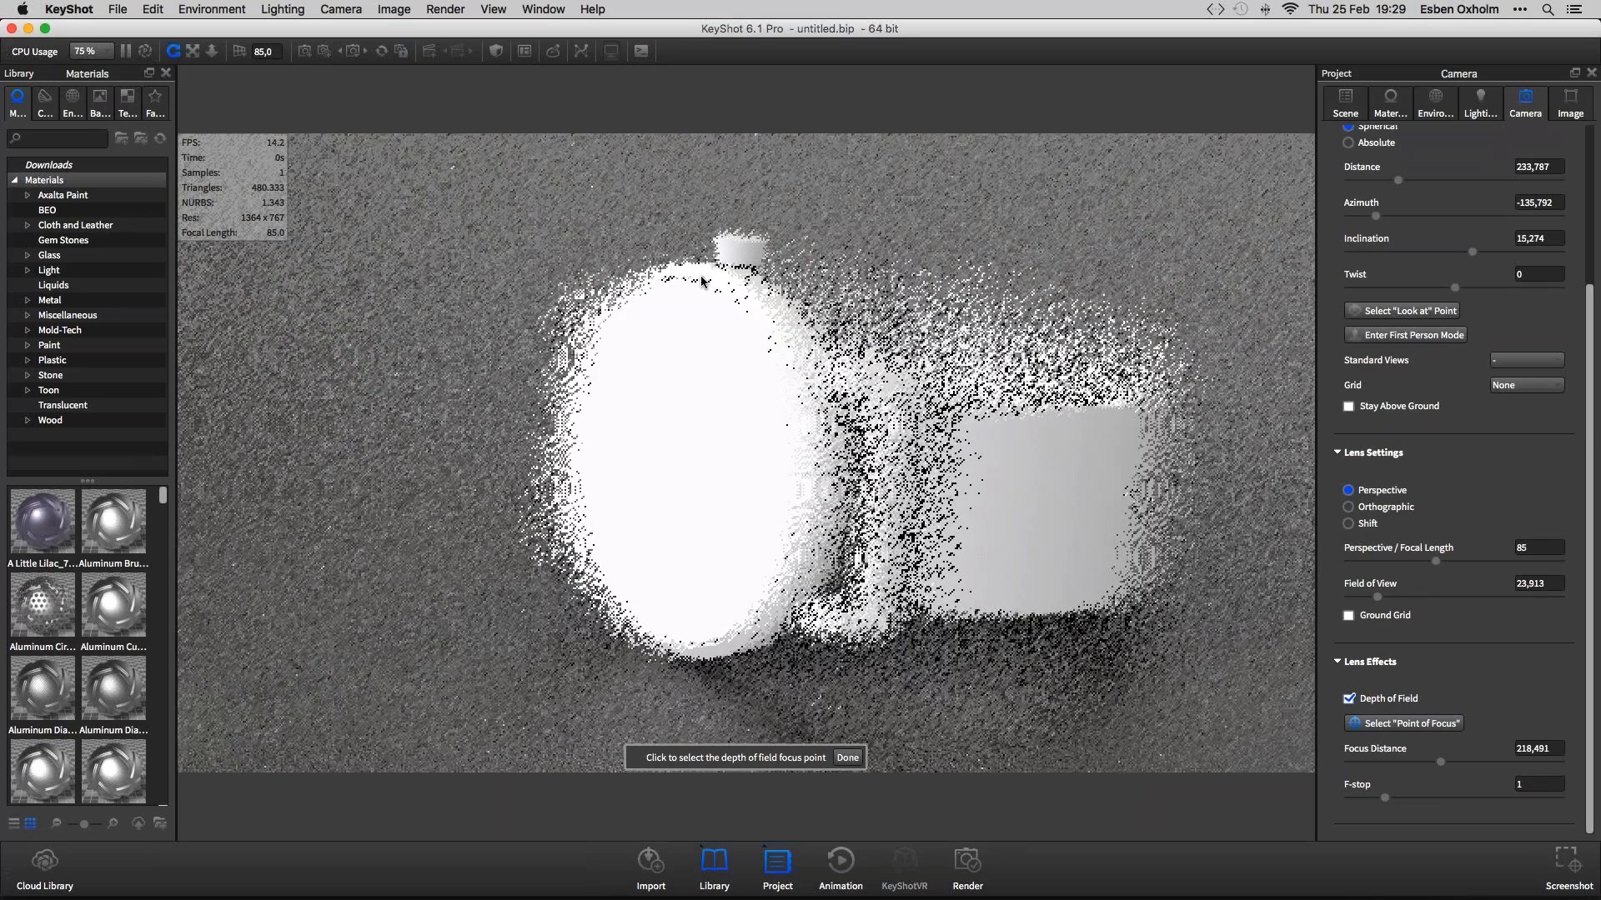
left_click(702, 282)
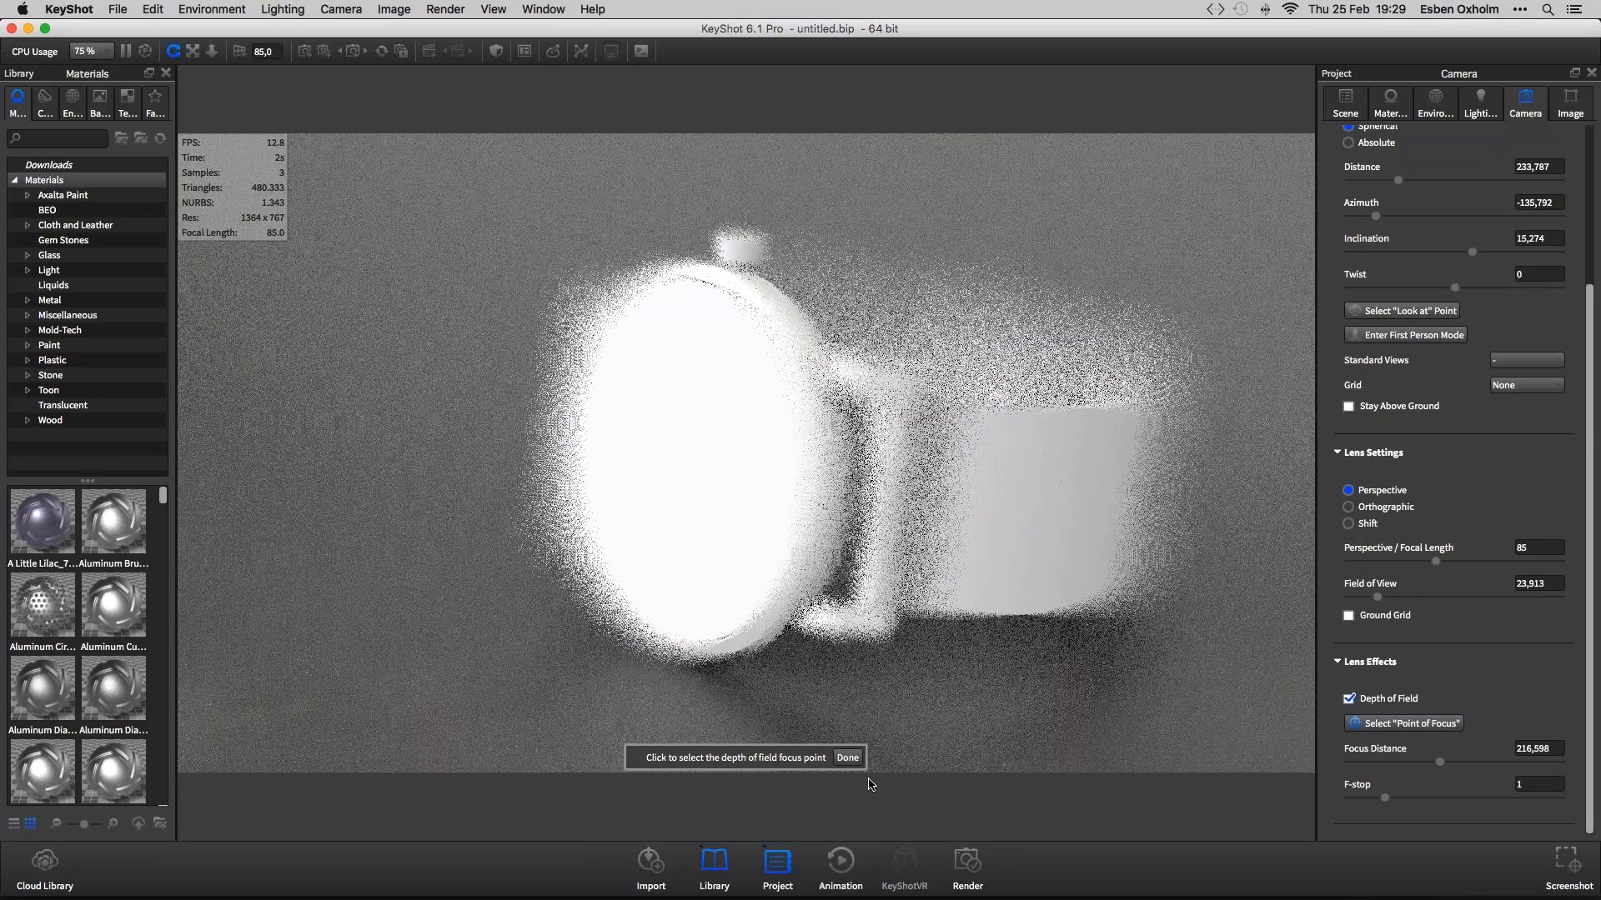
left_click(847, 757)
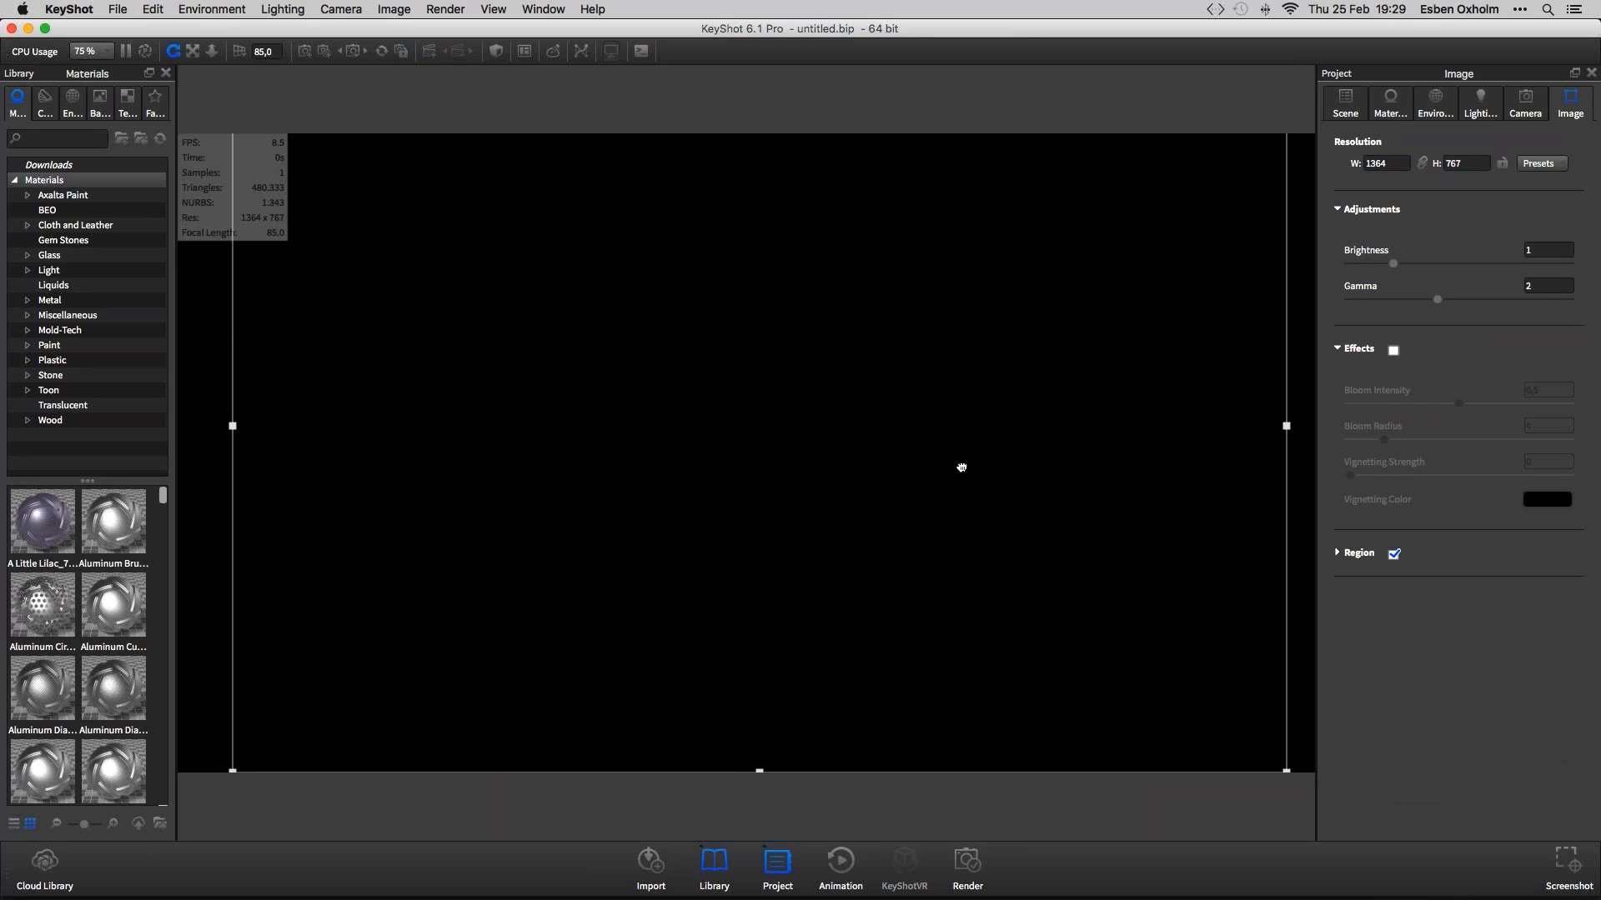
Restrict the real-time render region to a full-height strip over the watch face, comparing it with the full image
left_click_drag(961, 467, 573, 414)
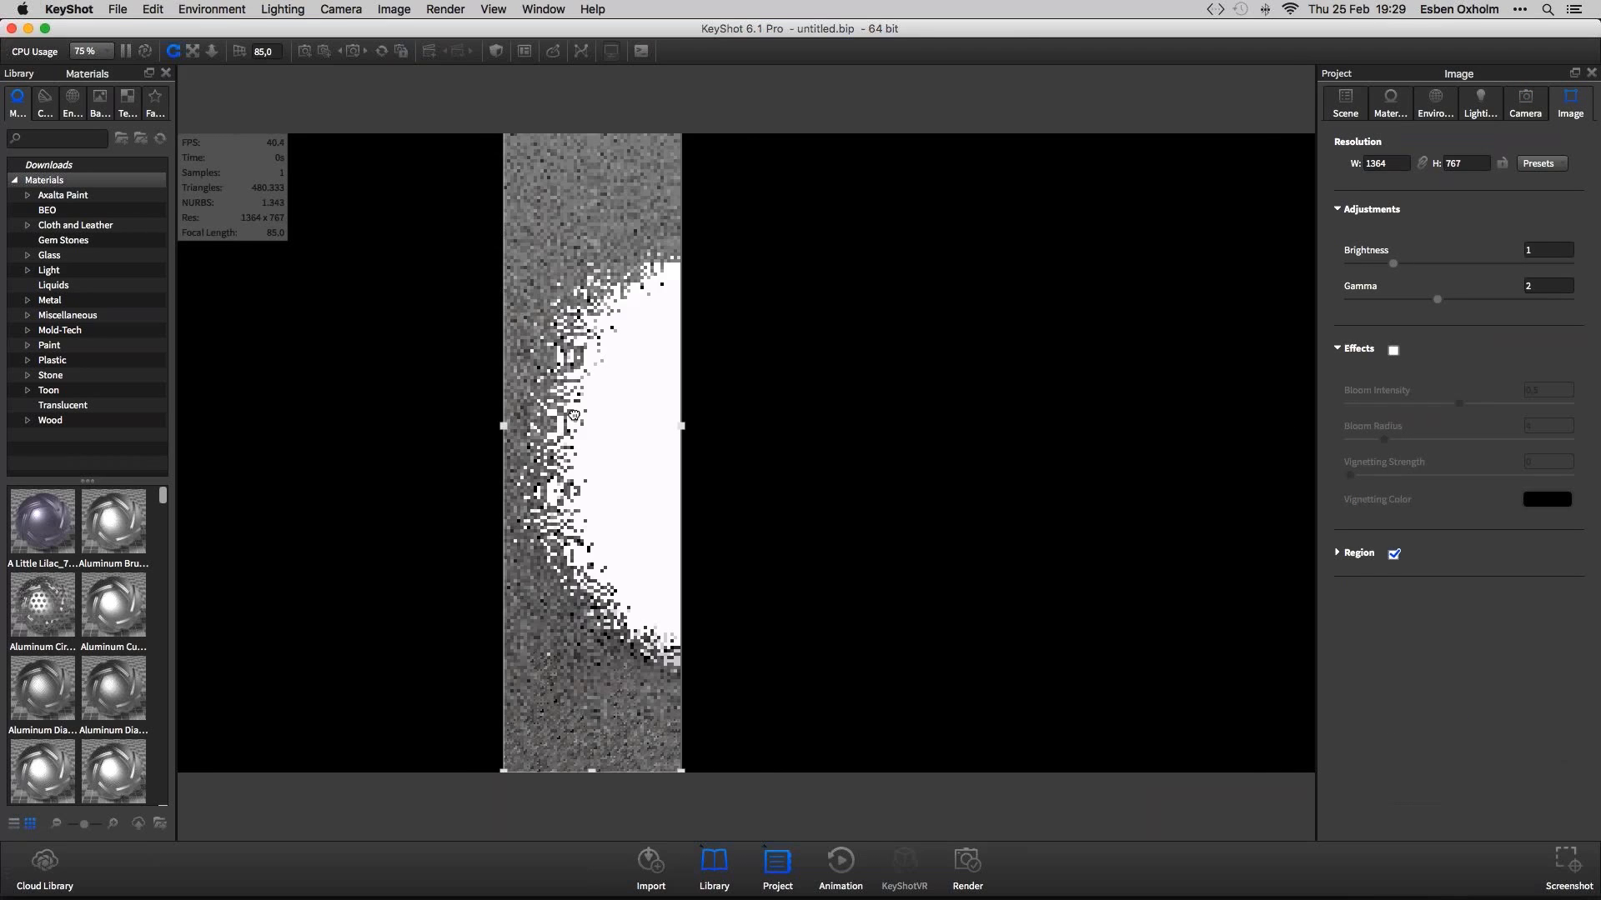
left_click_drag(681, 425, 782, 426)
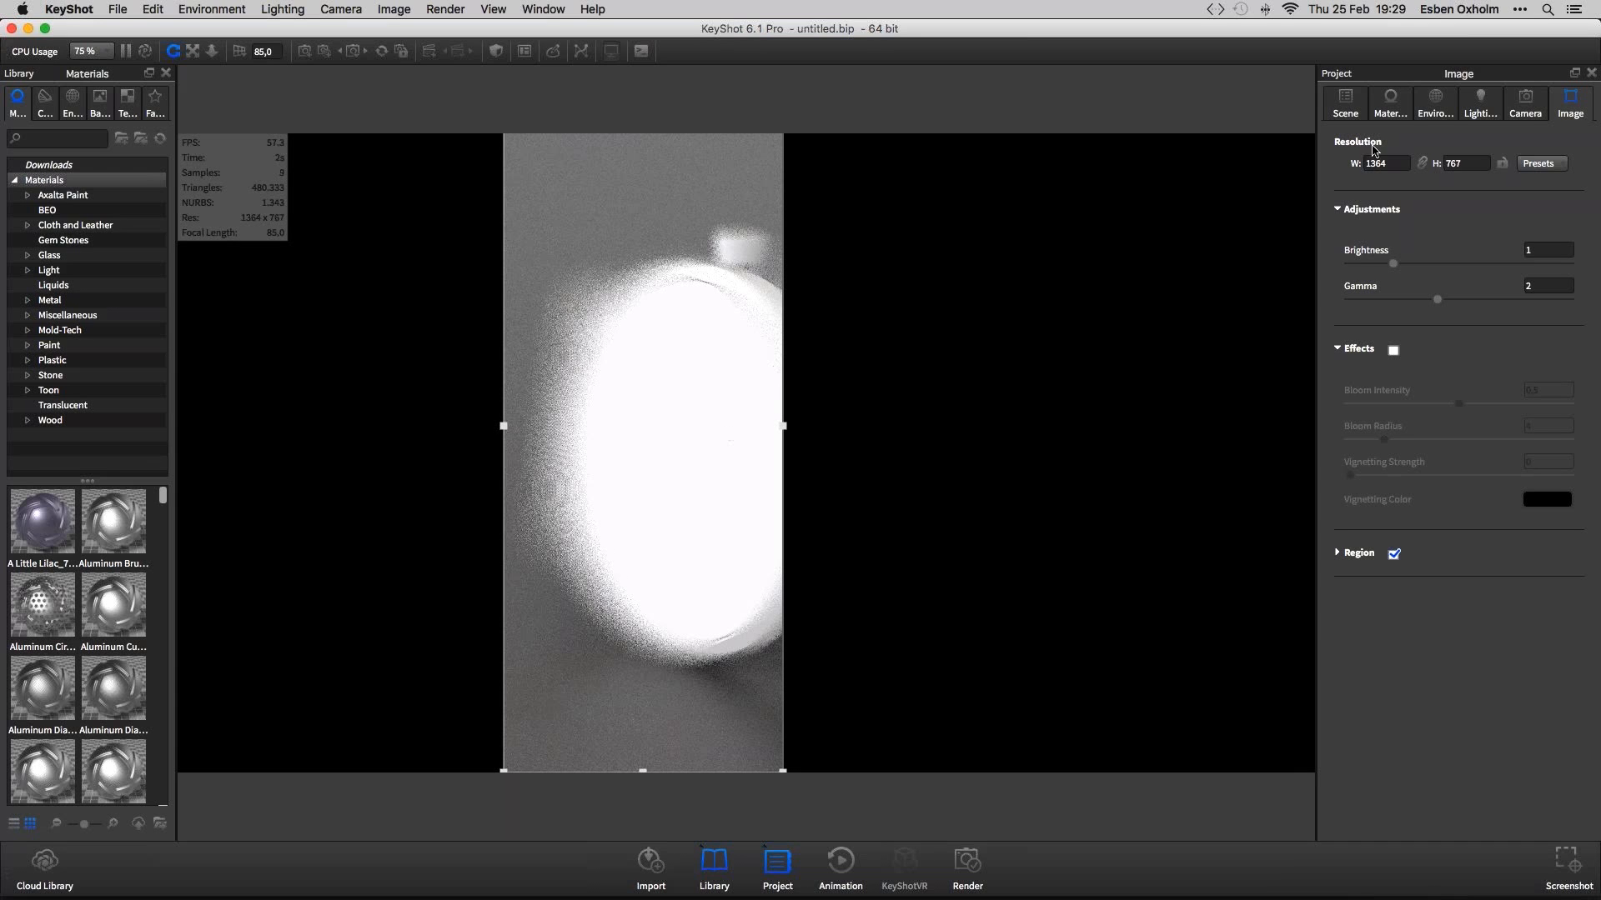
left_click(1523, 107)
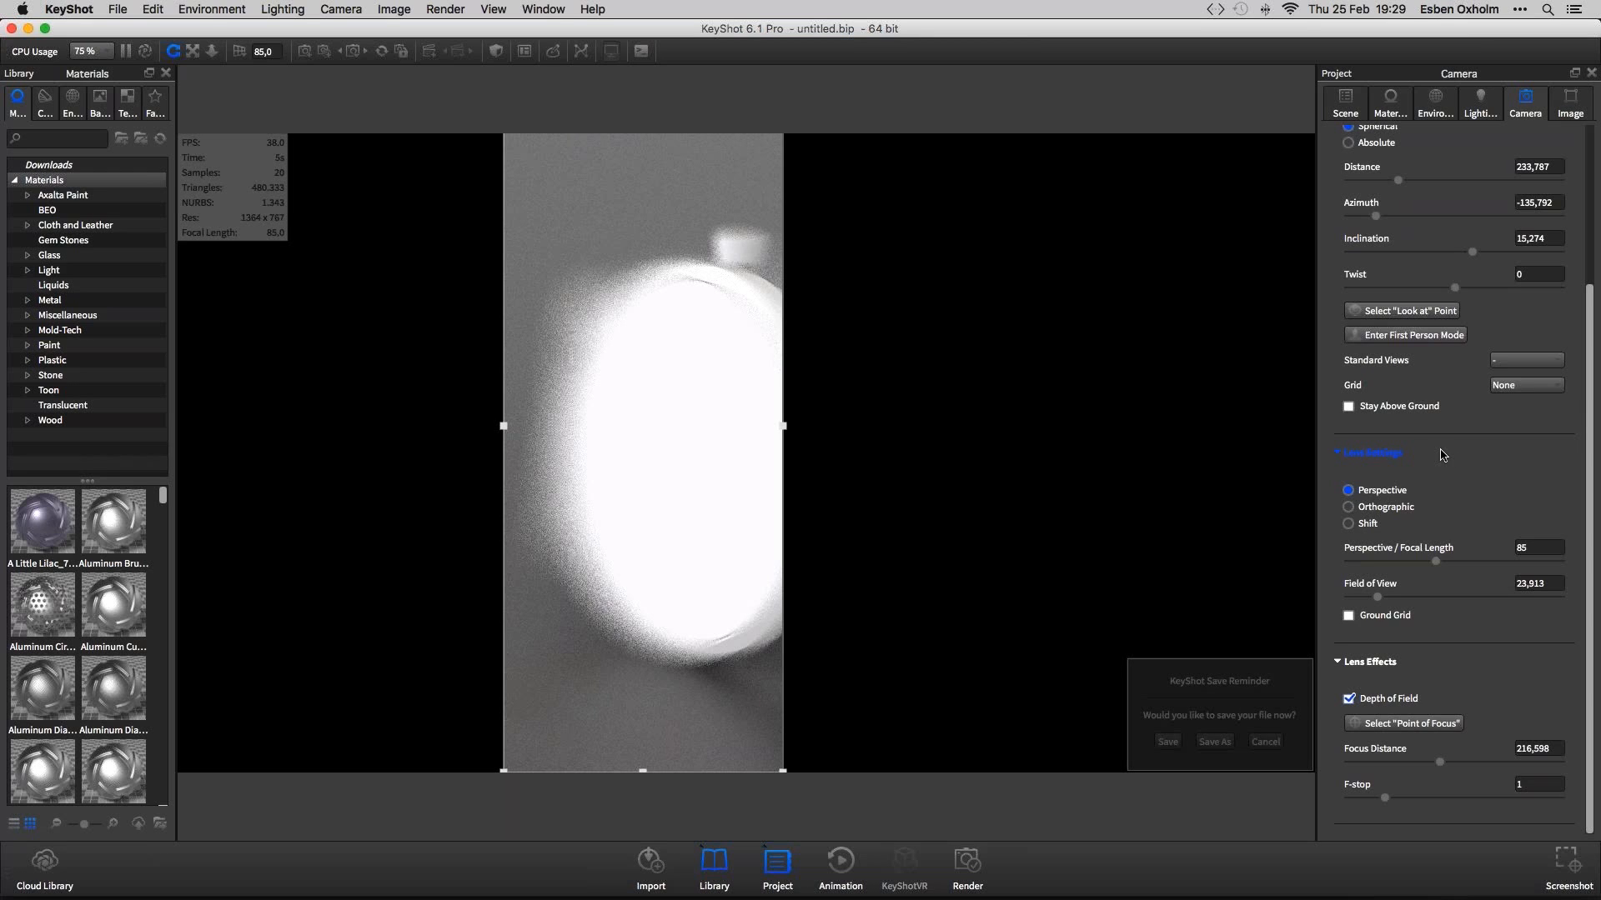
left_click_drag(707, 436, 709, 437)
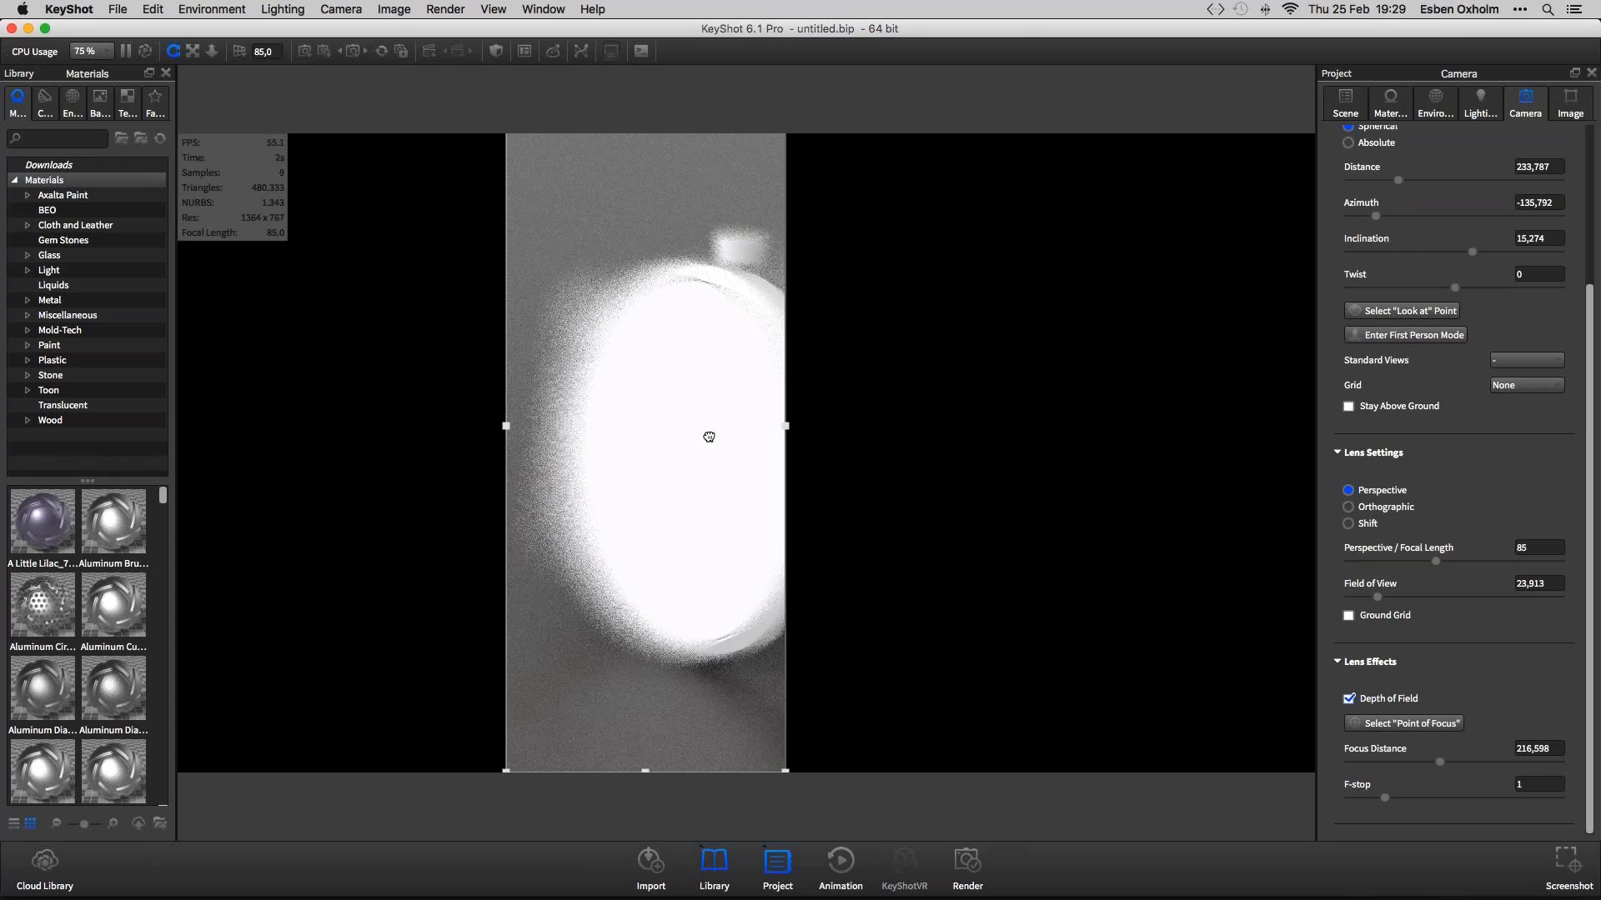
left_click(1569, 104)
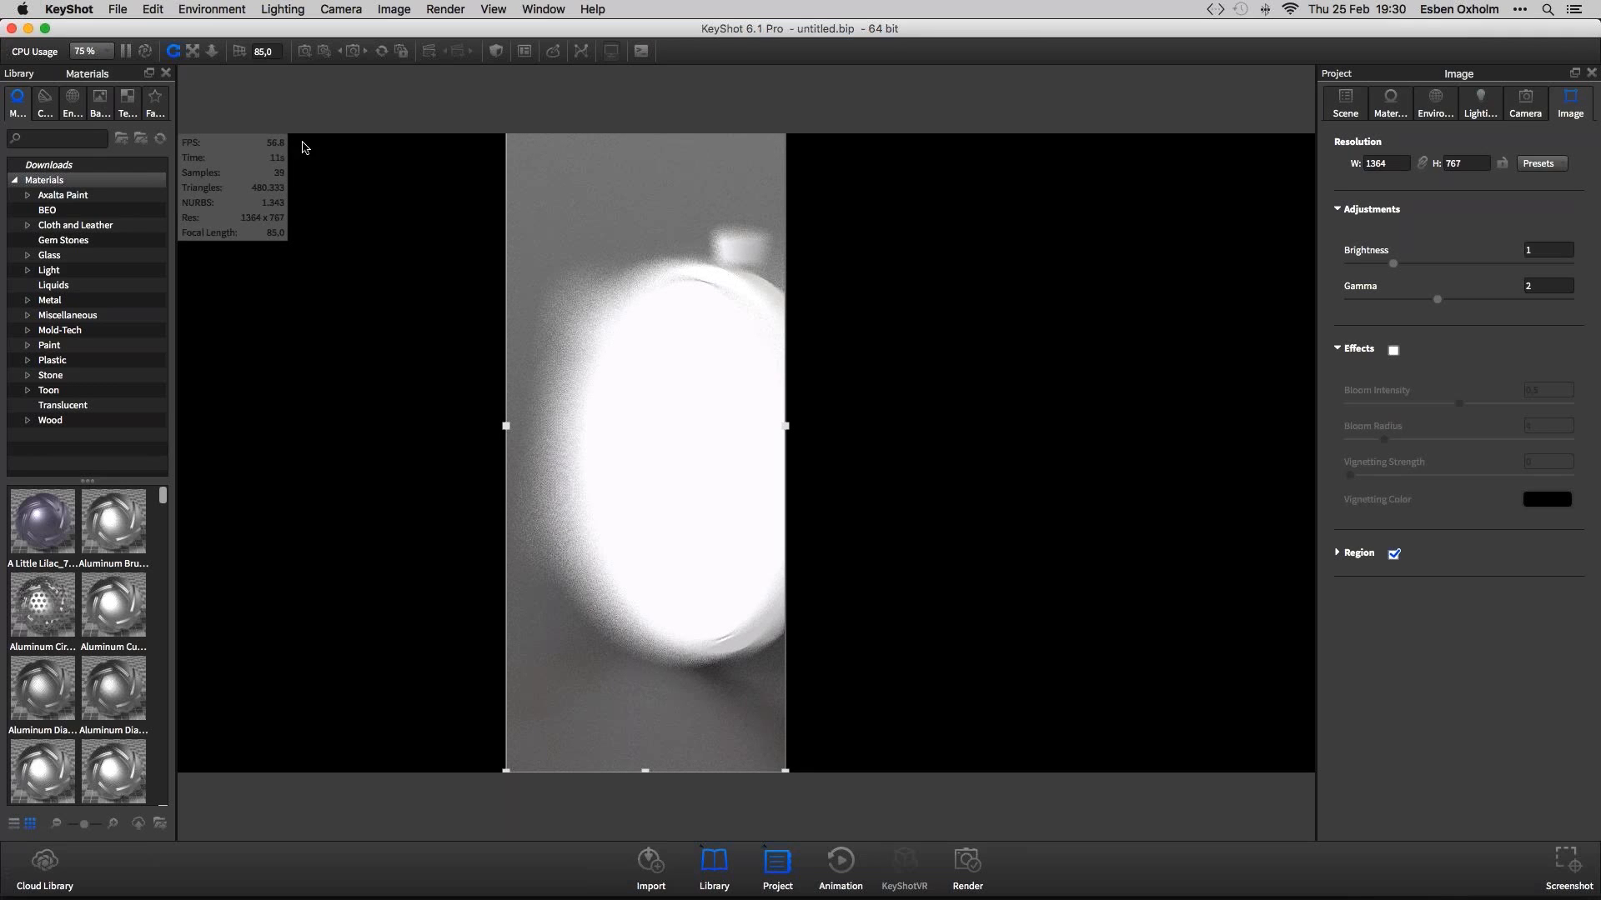
left_click(1393, 554)
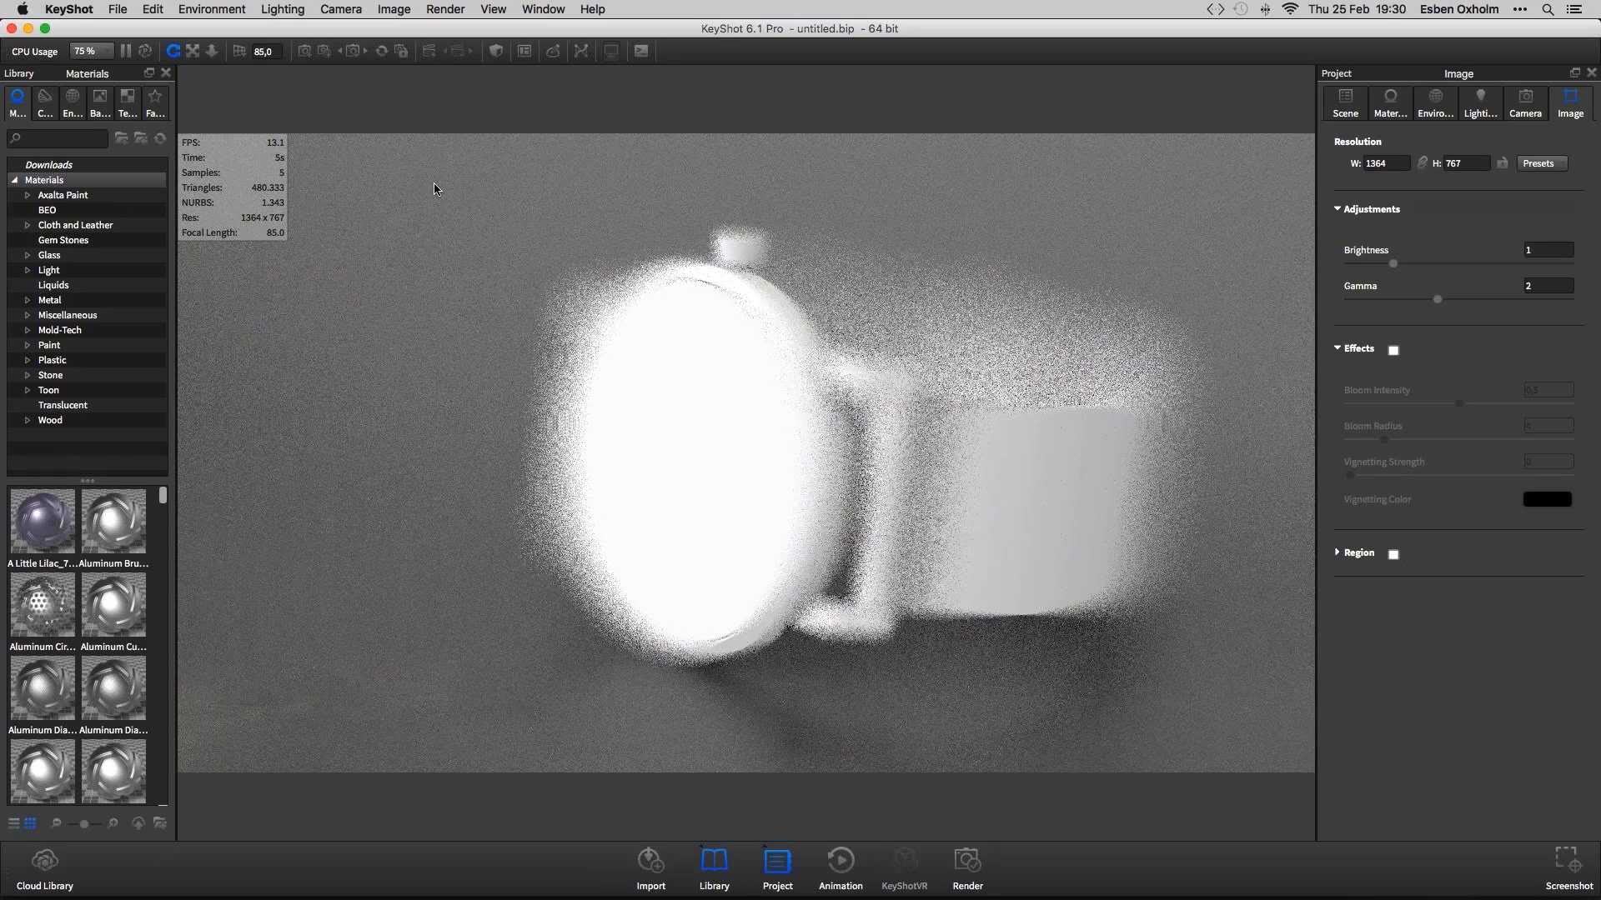
left_click(1394, 556)
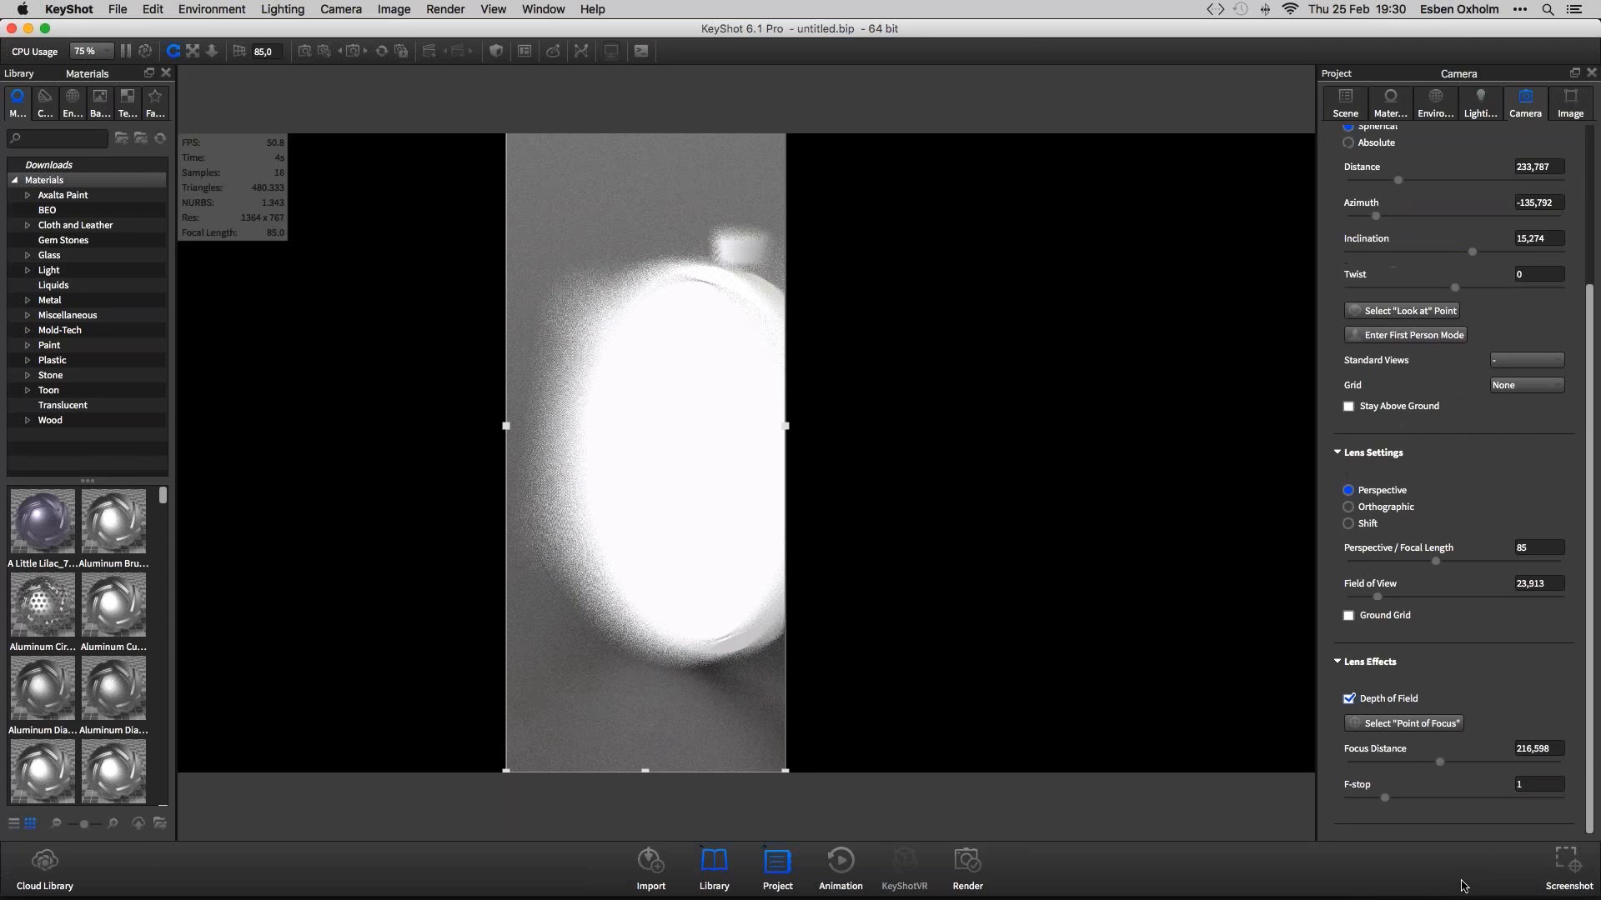
Set the camera's F-stop to 8 and shift the render region slightly to take in more ground beside the watch
double_click(1519, 784)
type("8")
key("Return")
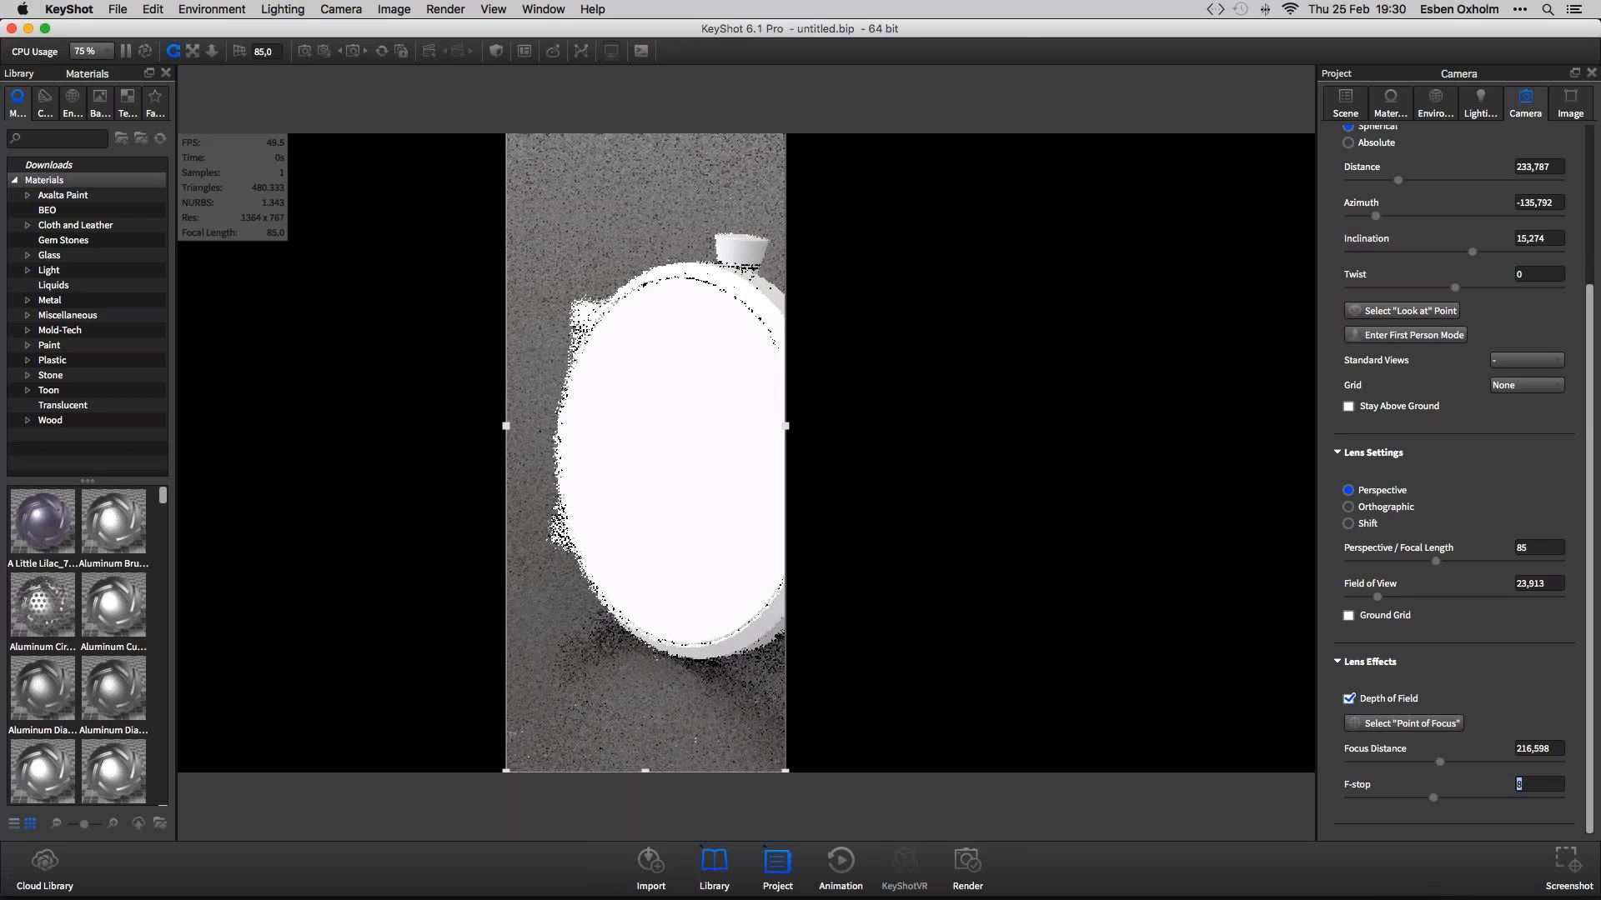
left_click_drag(684, 570, 598, 566)
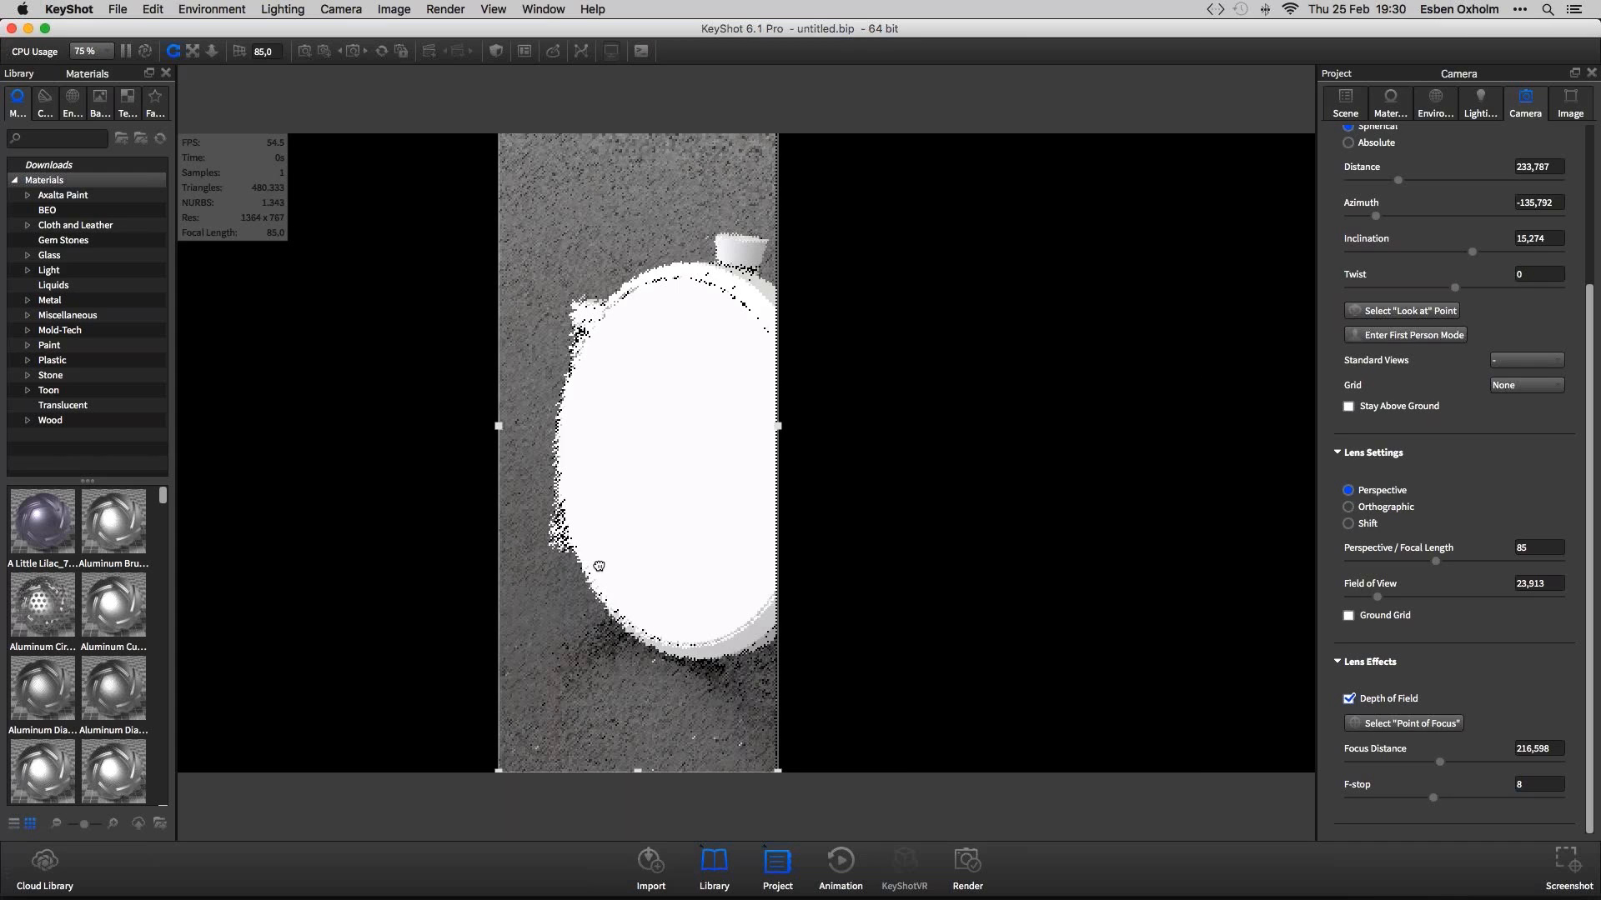
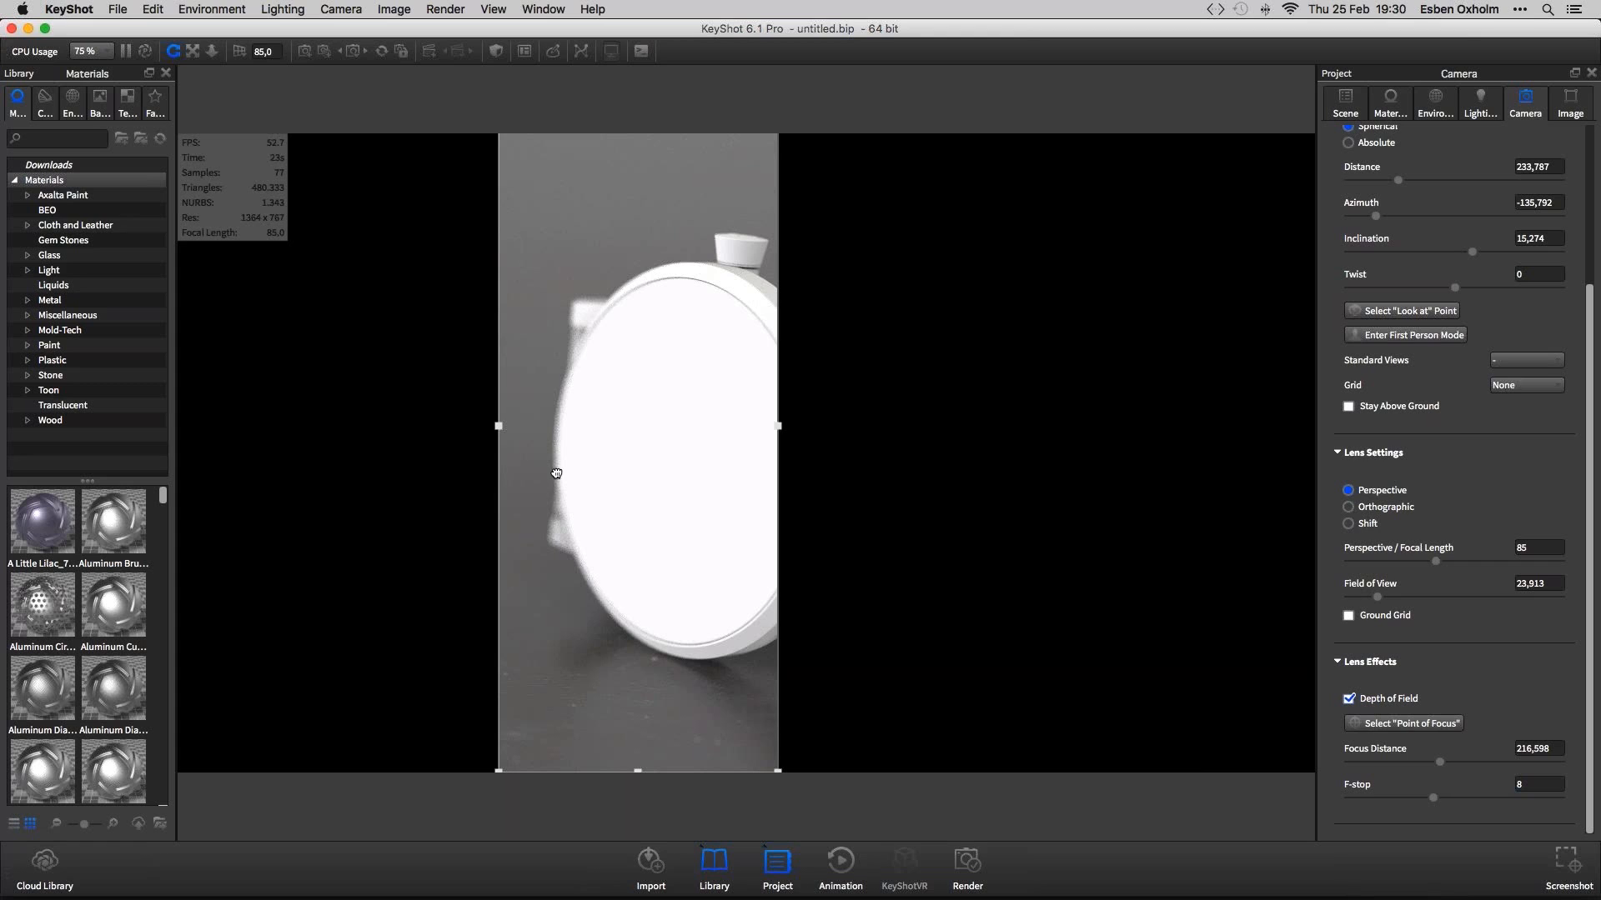
Try an F-stop of 12 for the depth of field, and settle on 15
left_click_drag(1540, 798, 1463, 800)
type("12")
key("Return")
type("15")
key("Return")
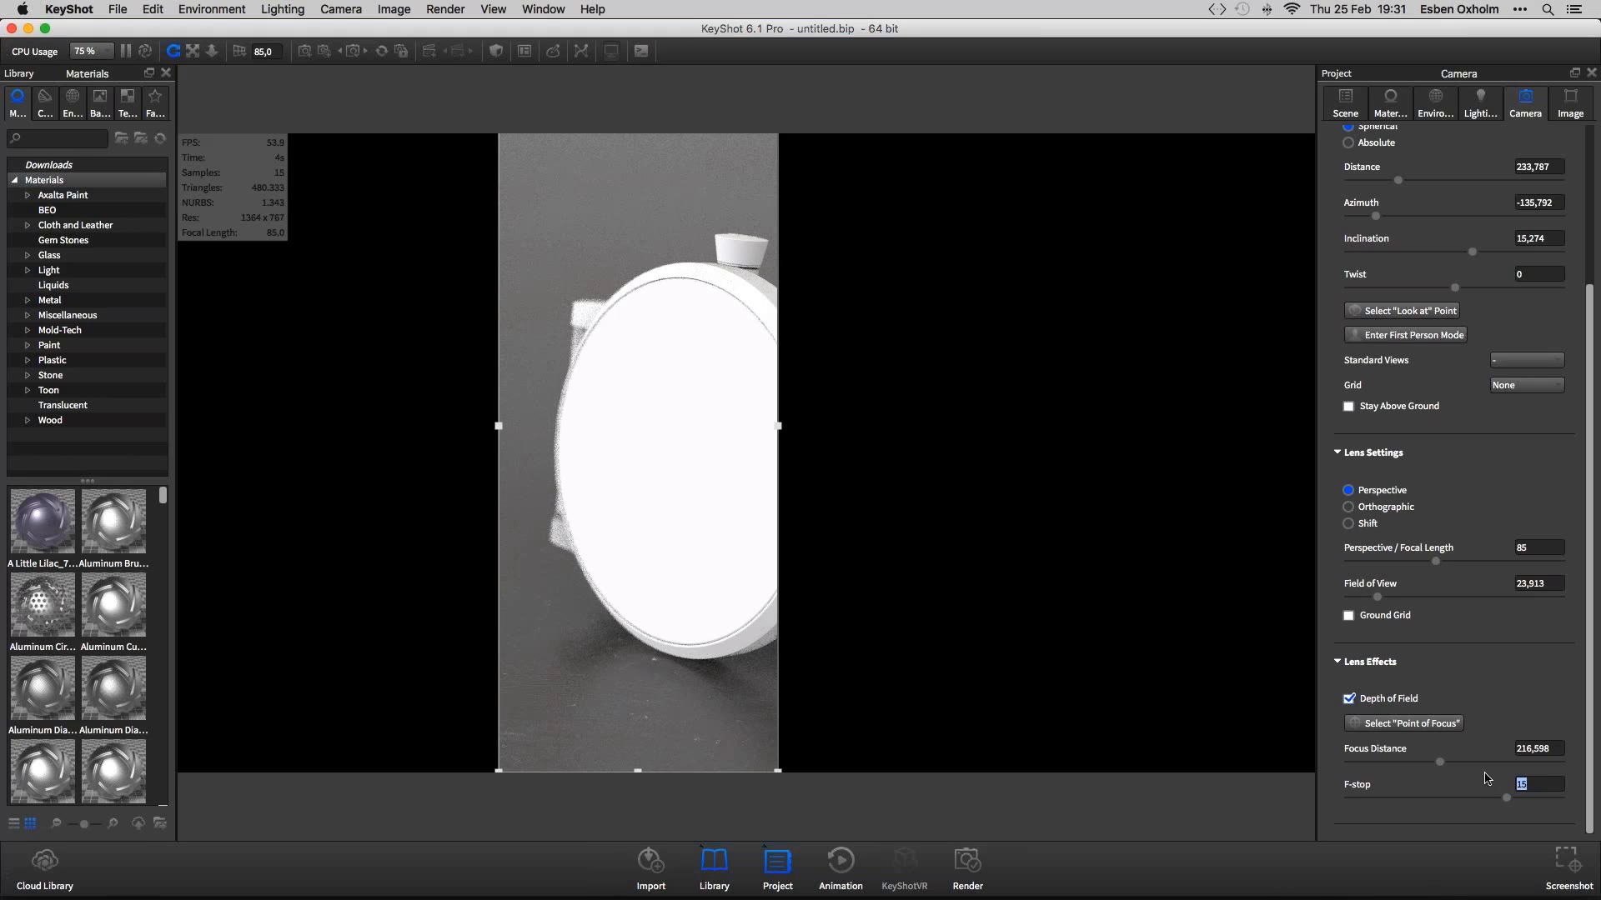
Turn off the render region and lock the image resolution's aspect ratio
left_click(1569, 104)
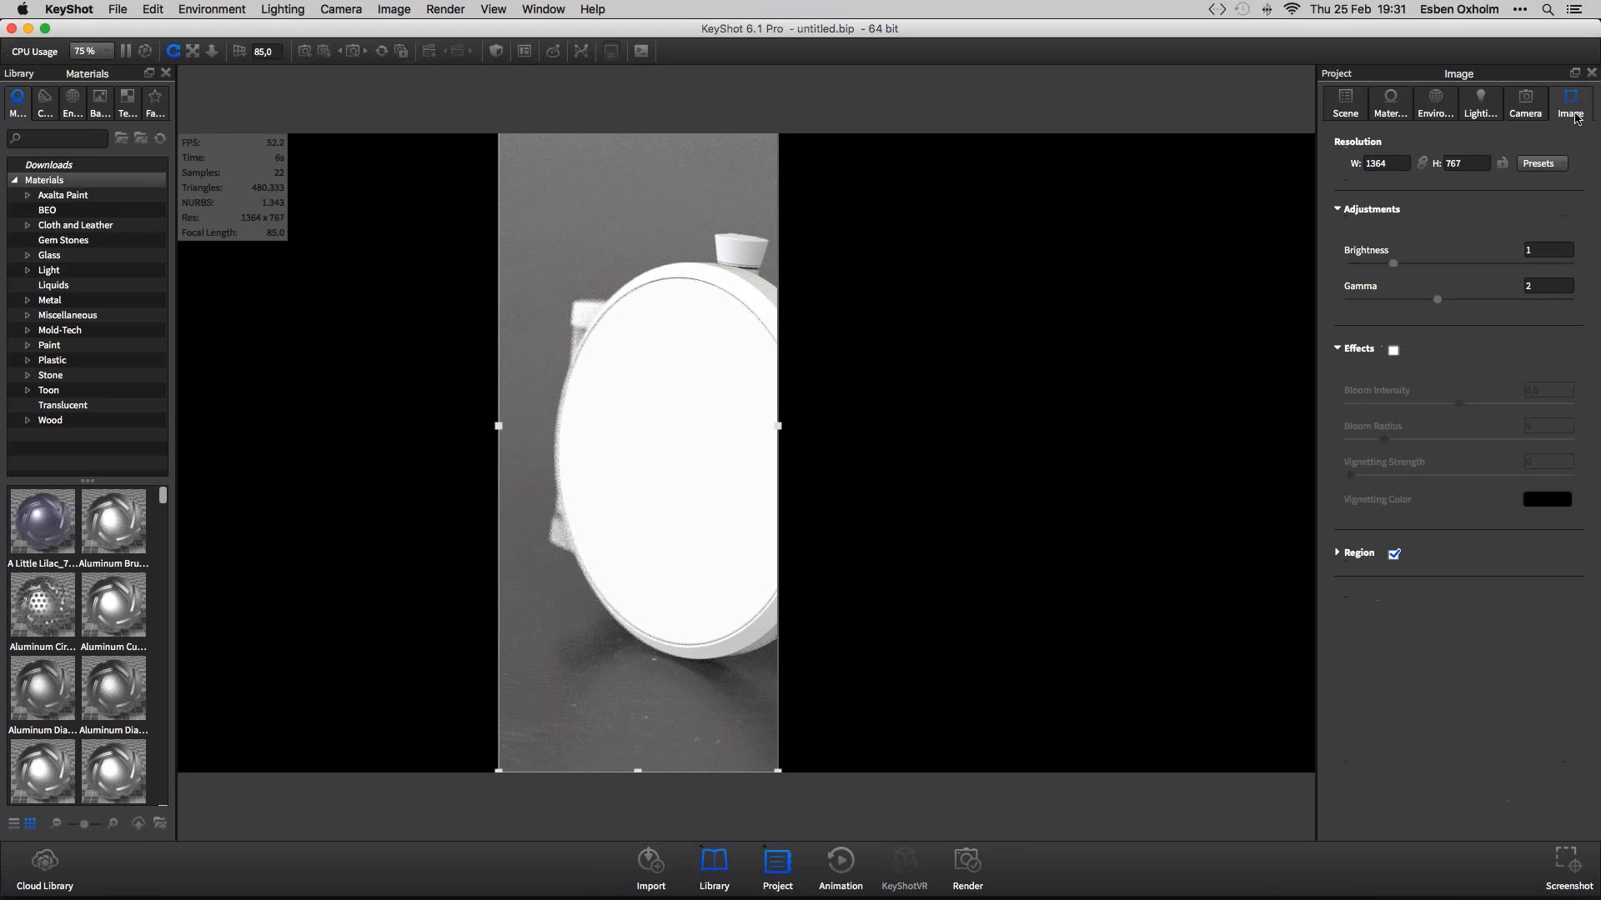
left_click(1392, 556)
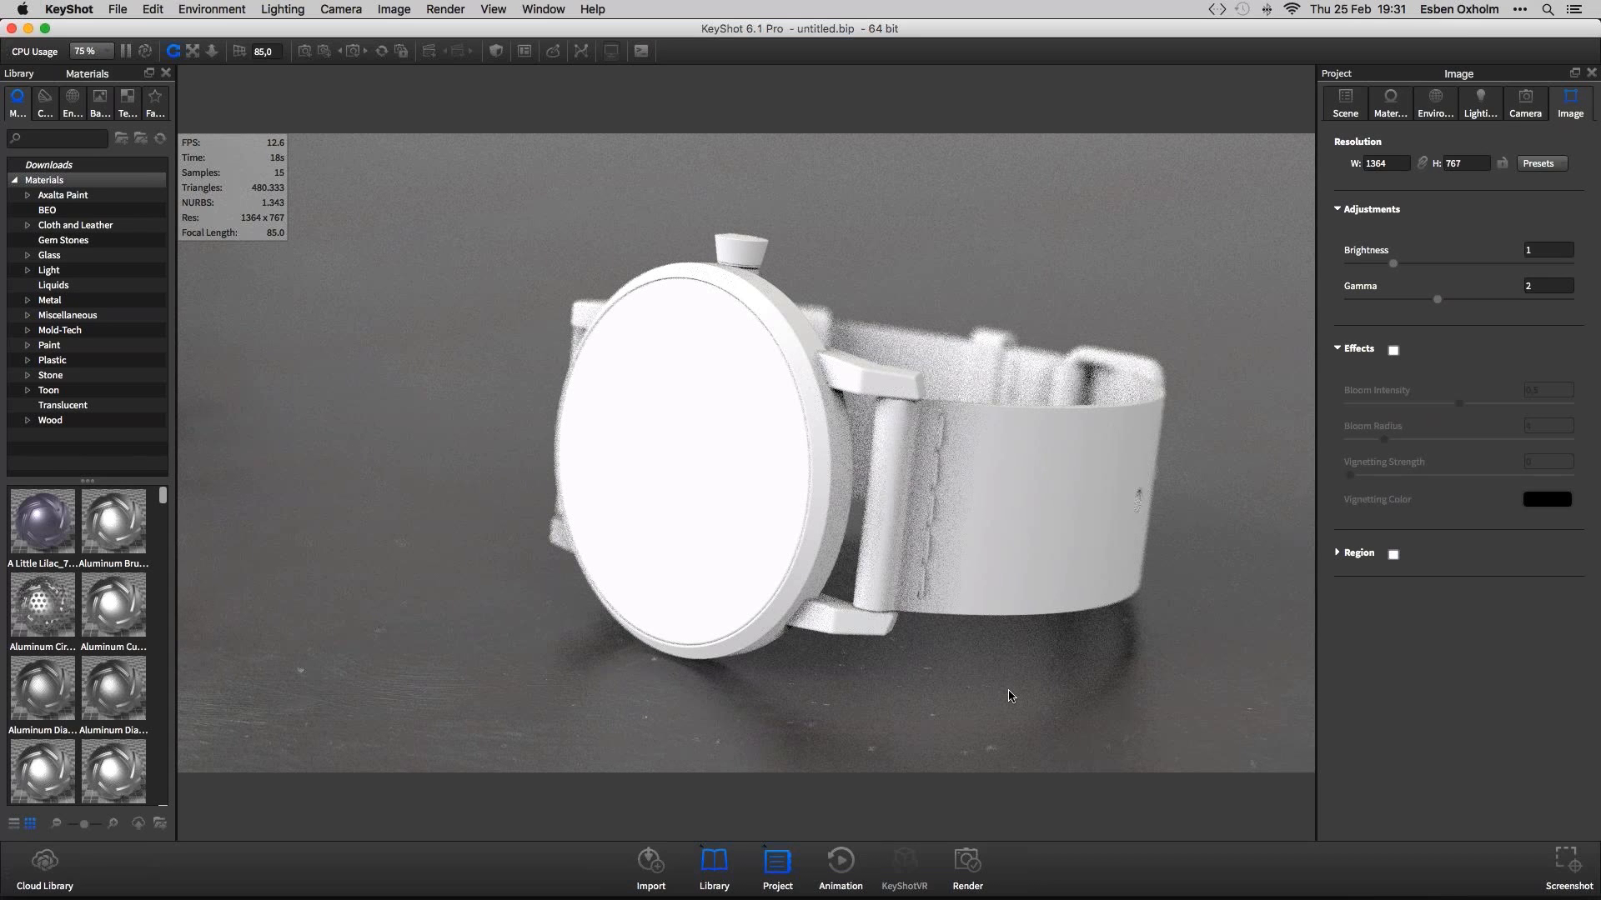
left_click(1422, 163)
Narrow the KeyShot window to expose the desktop files and select TriwaFalken_watchOnly.bip there
left_click_drag(1599, 20, 1437, 12)
left_click(1513, 107)
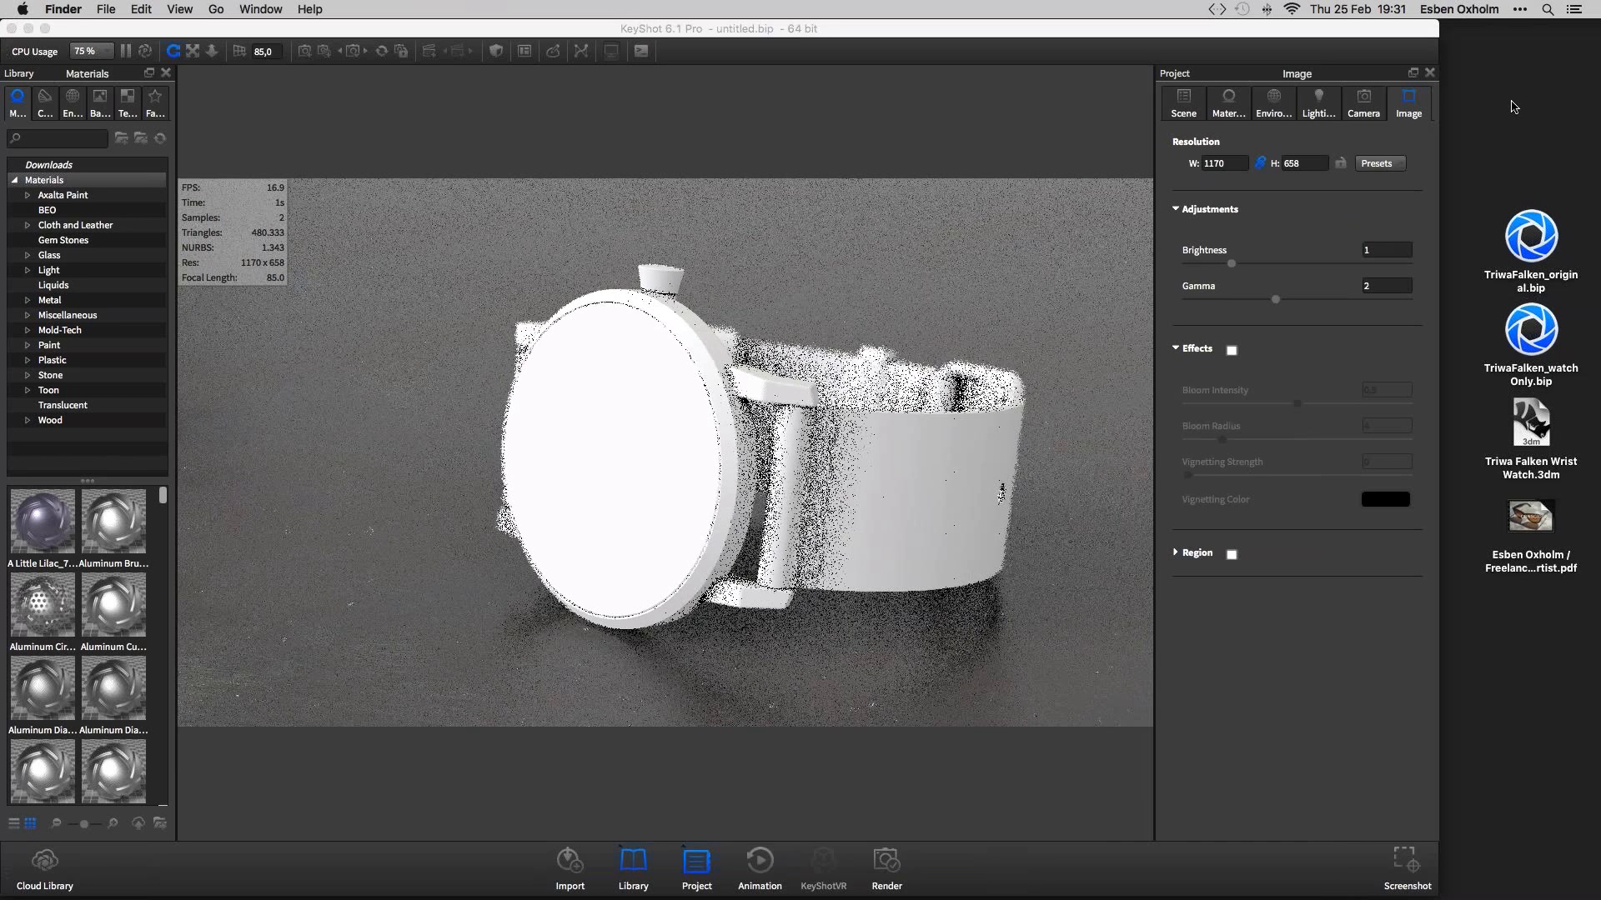
left_click(1533, 336)
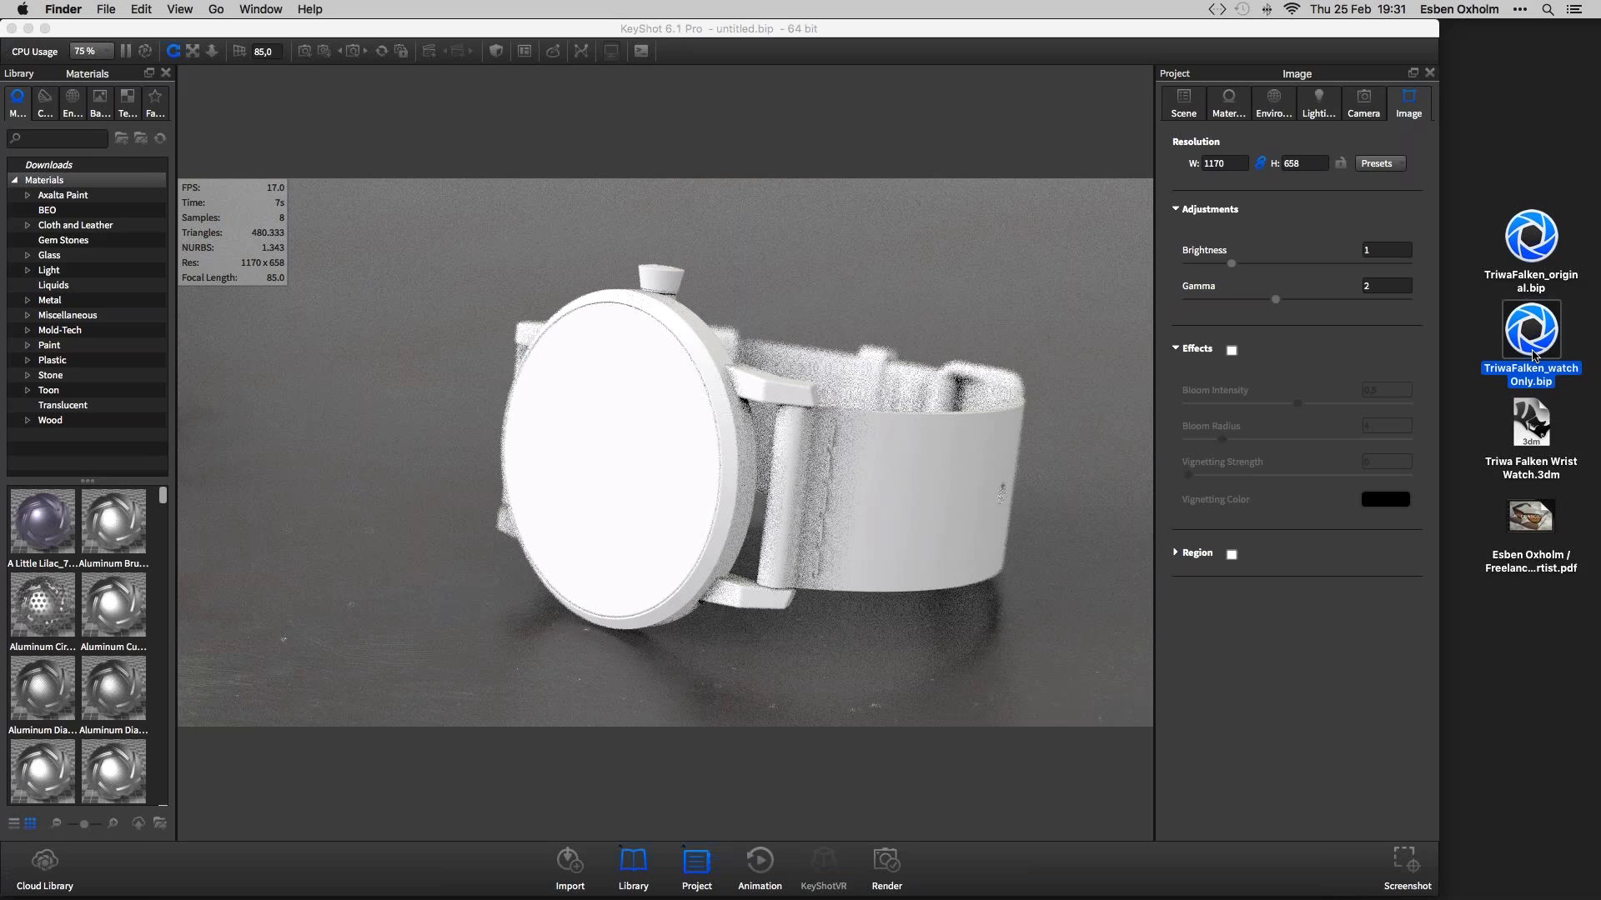
Import TriwaFalken_watchOnly.bip into the current scene without adjusting the camera to the geometry or importing cameras
left_click_drag(1532, 350, 1002, 345)
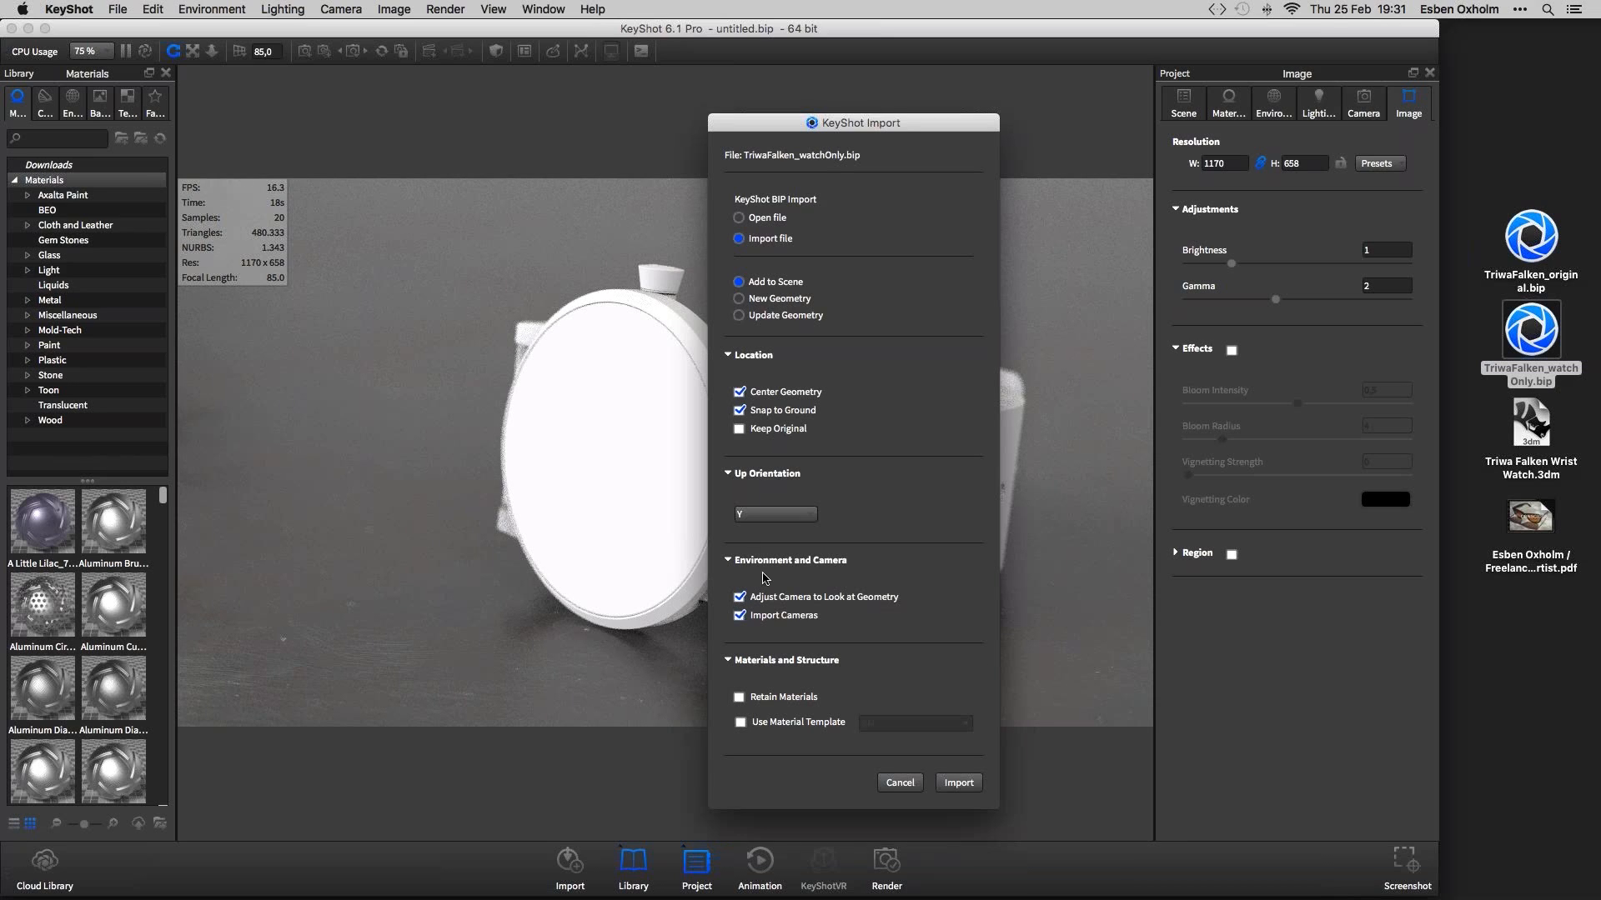
left_click(739, 597)
left_click(741, 617)
left_click(959, 782)
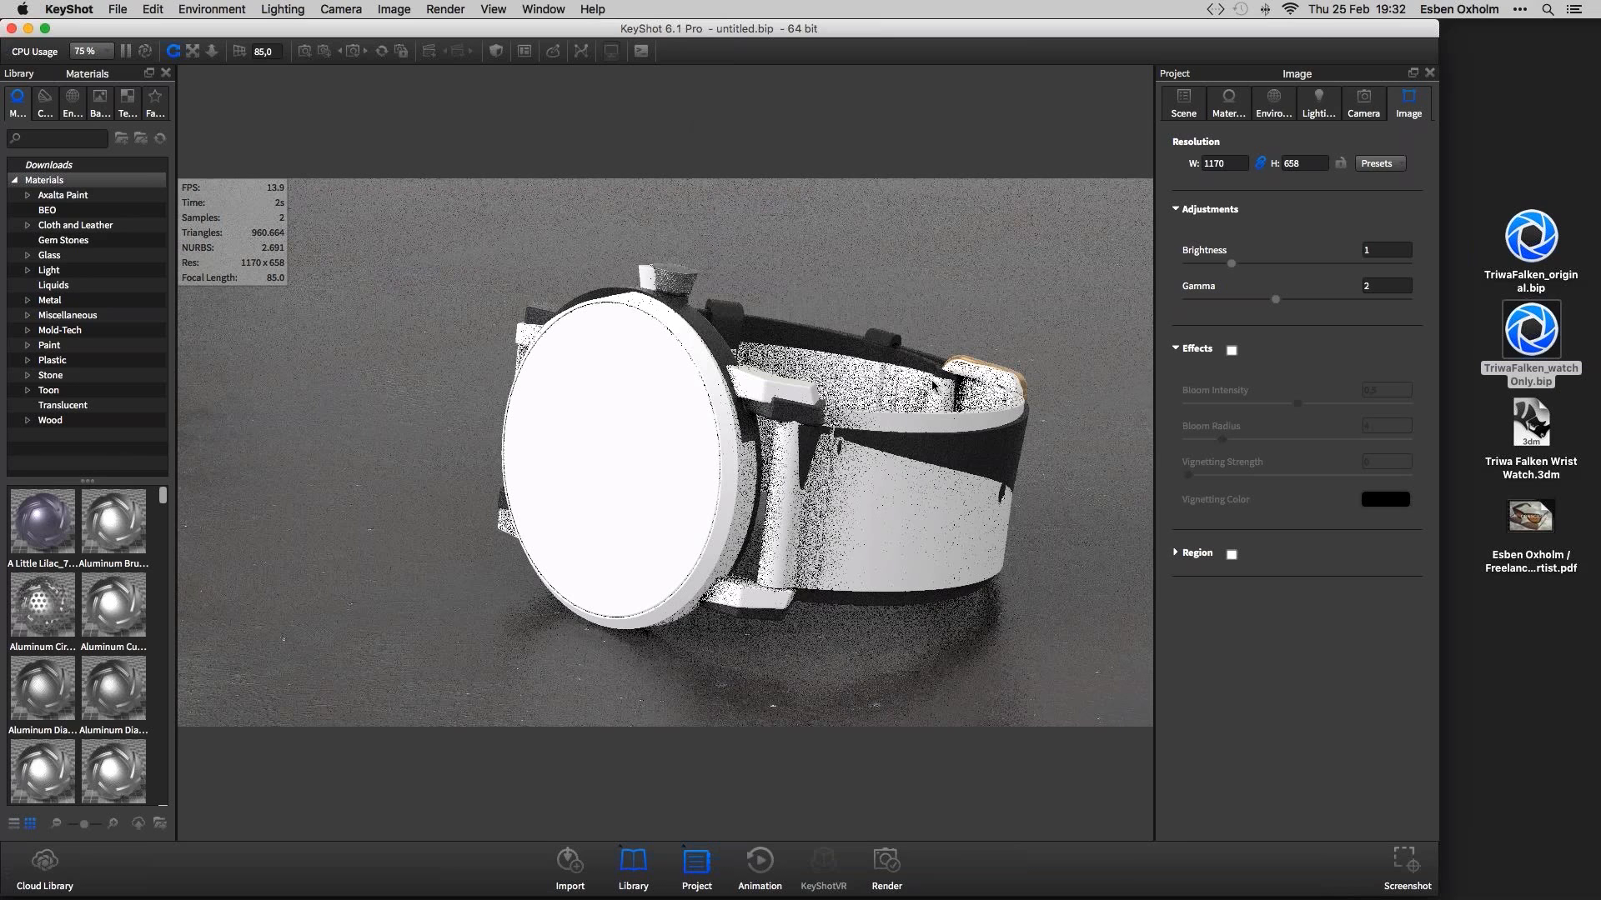
Collapse and hide the Triwa Falken Wrist Watch model in the scene tree
left_click(1196, 109)
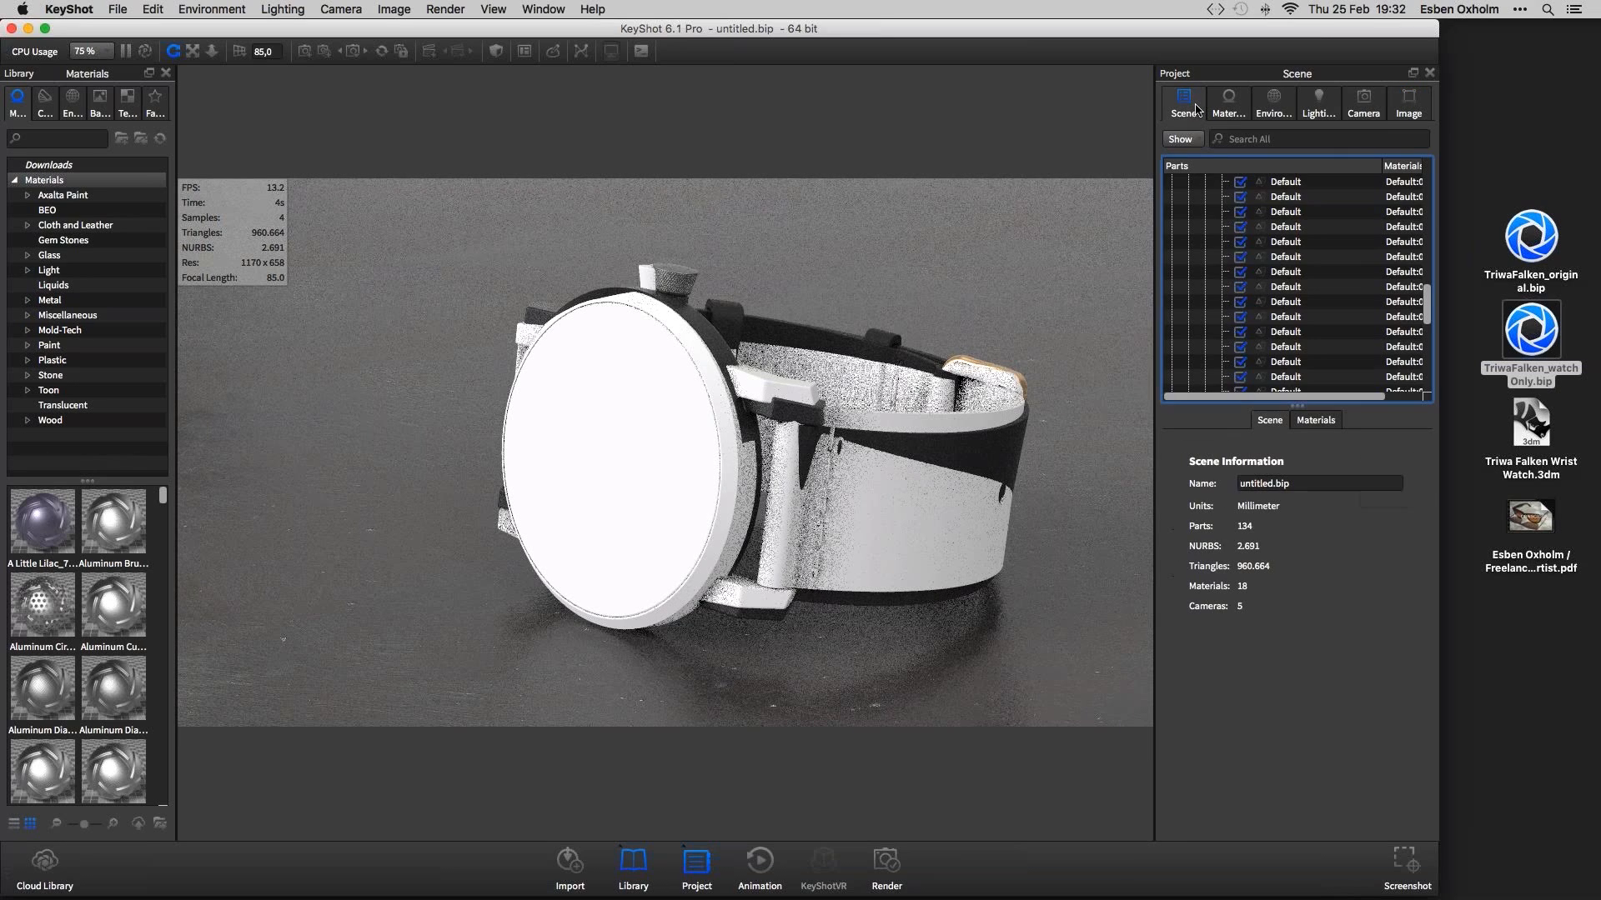
scroll(1184, 223, "up", 10)
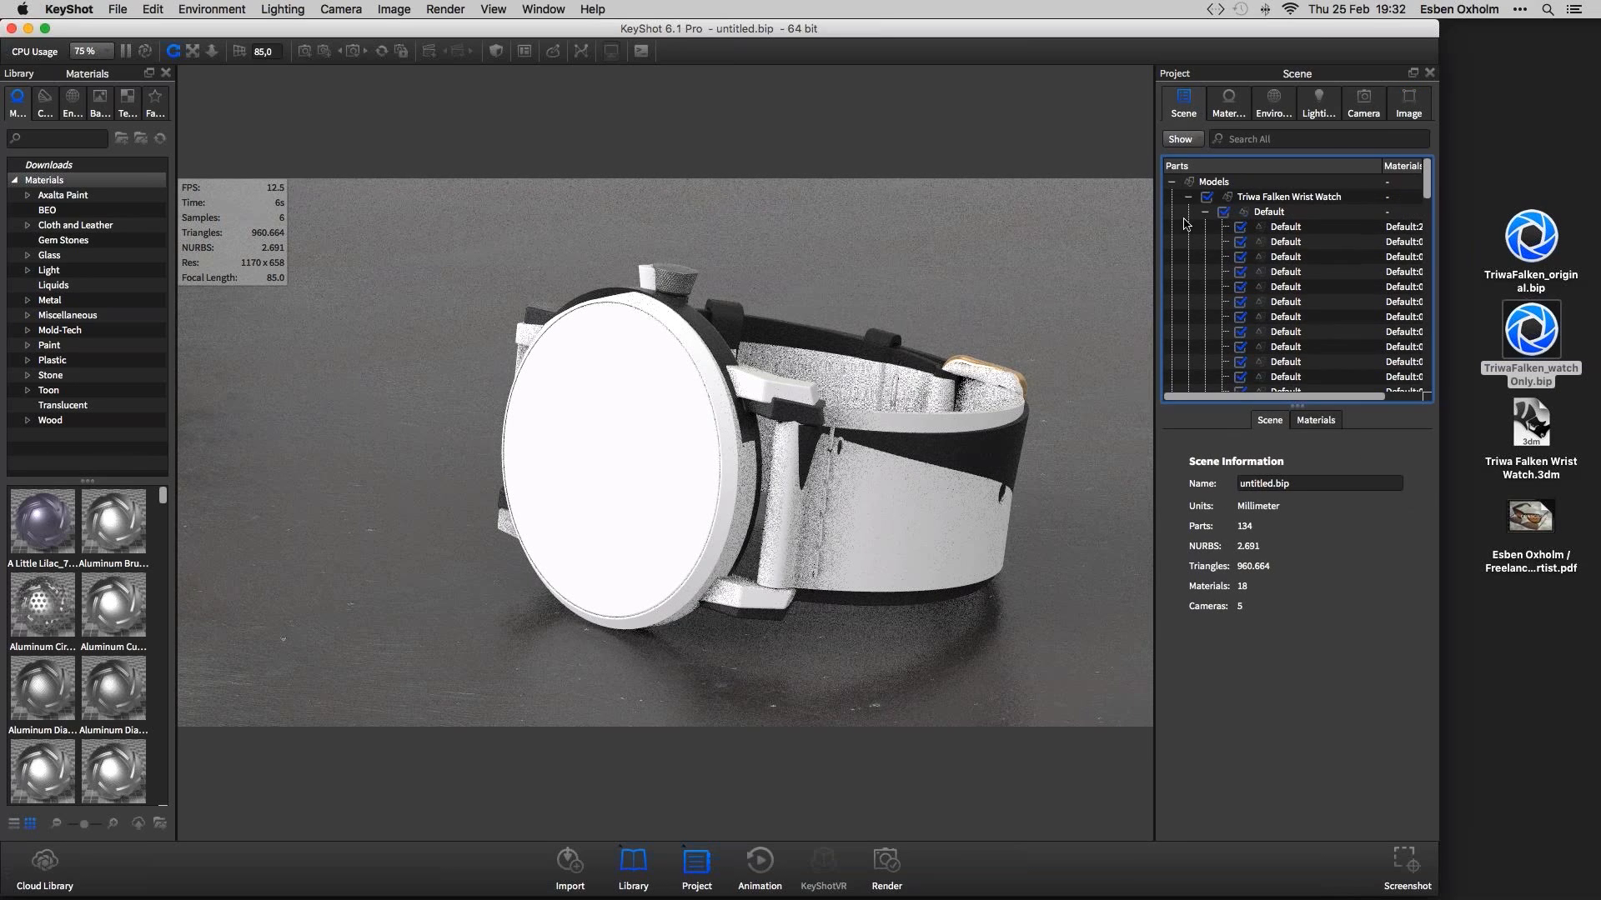
left_click(1188, 197)
left_click(1206, 197)
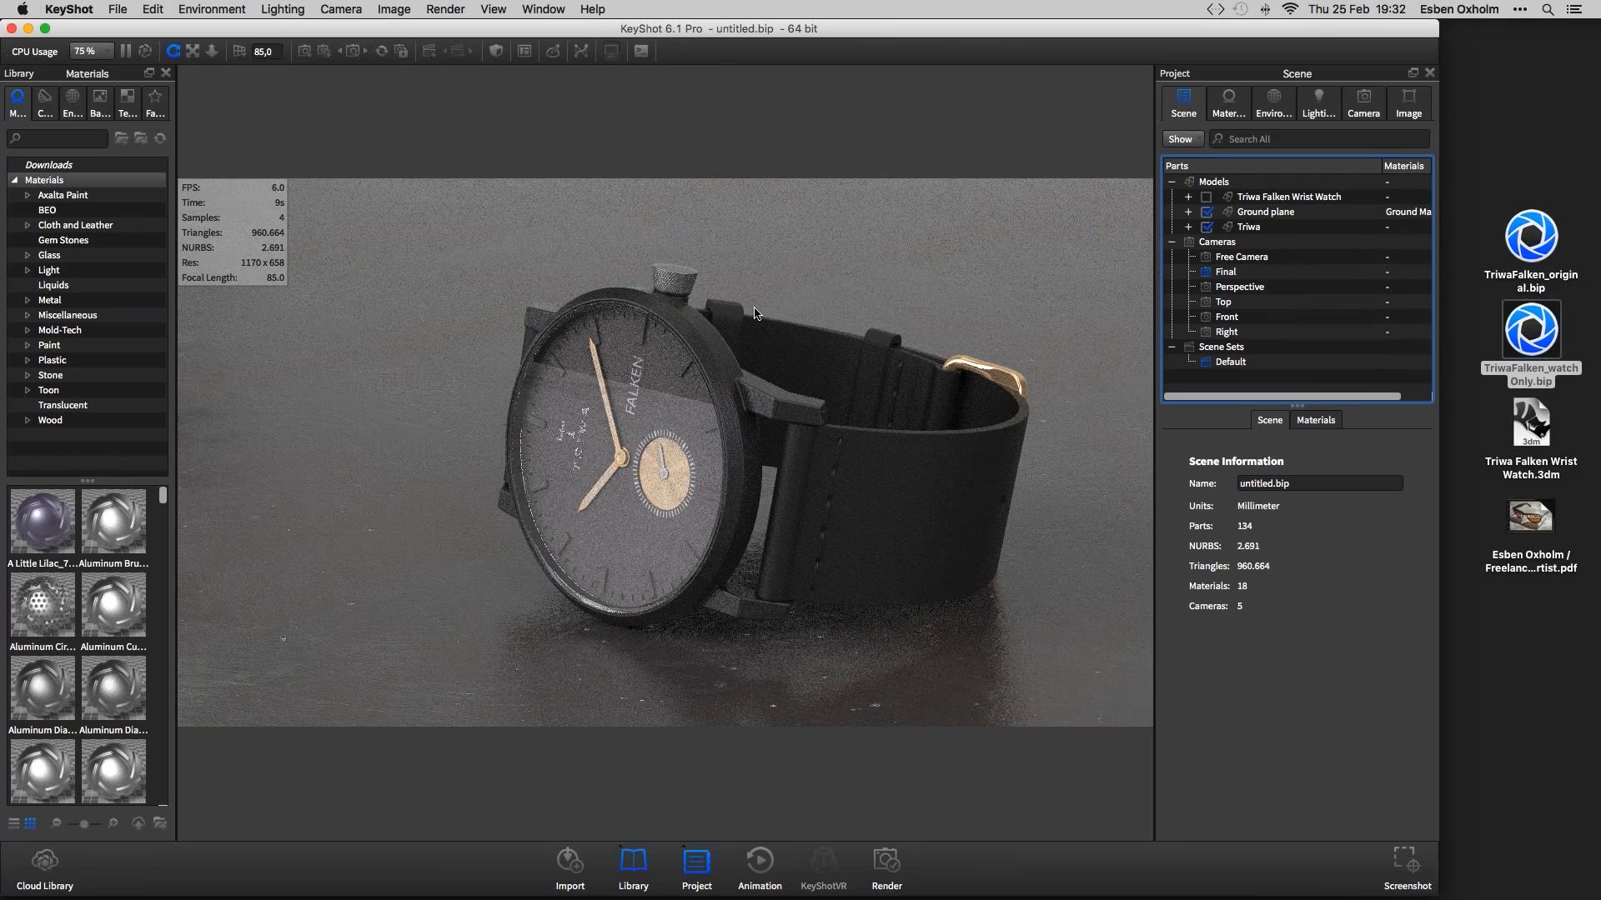
Widen the application window and light the scene with the Black Ceiling Gradient environment from the Studio Basic presets
left_click_drag(1438, 31, 1599, 31)
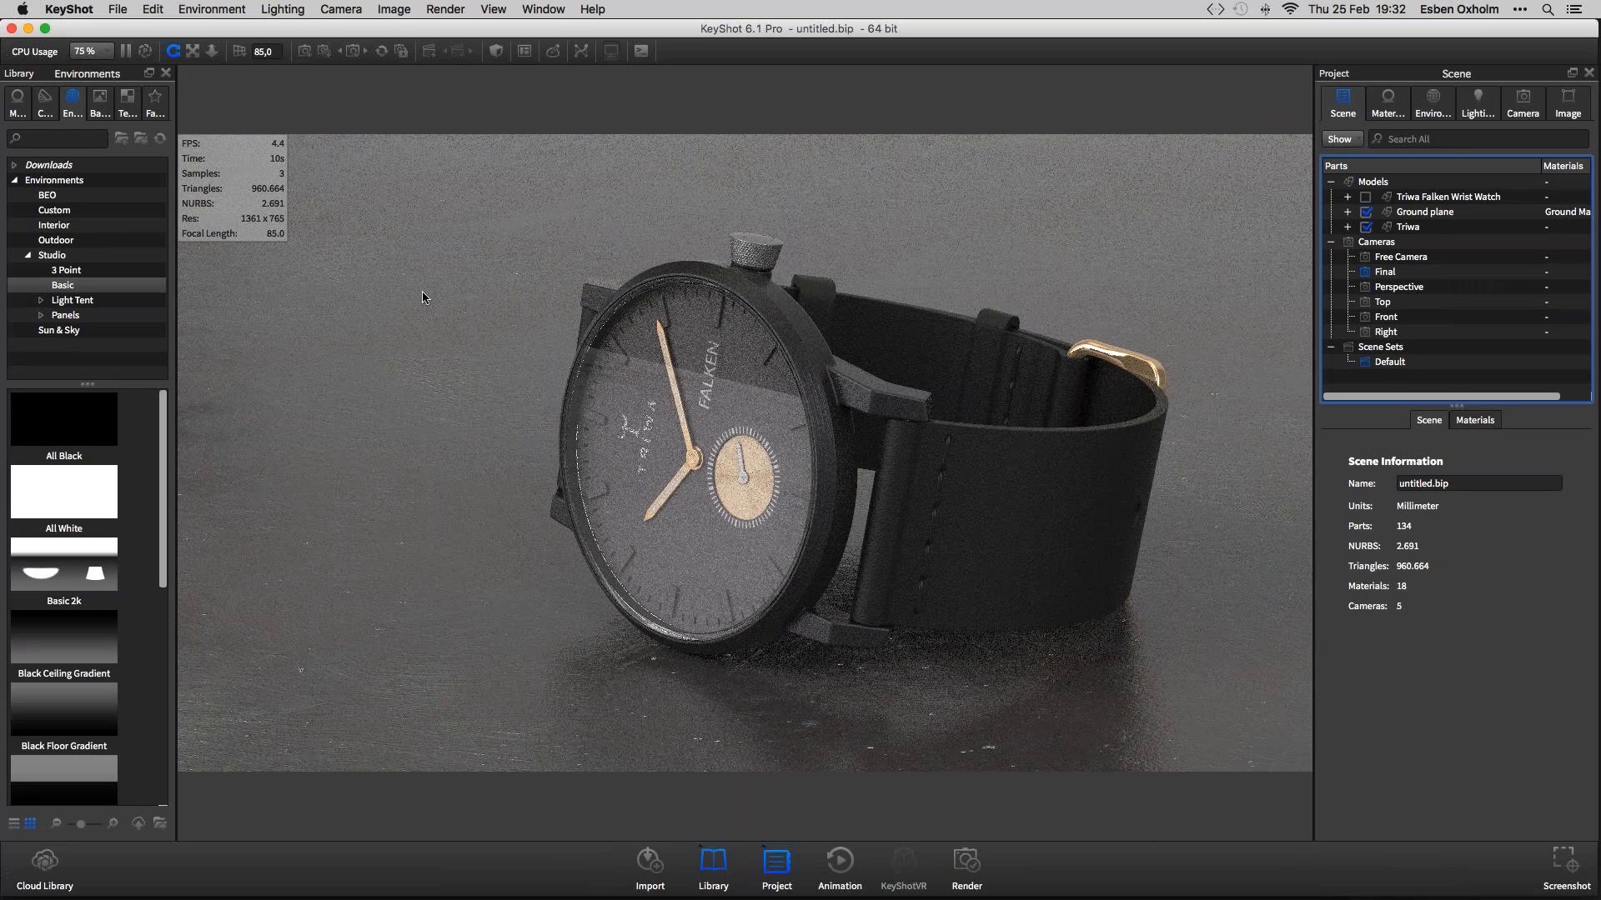
double_click(73, 429)
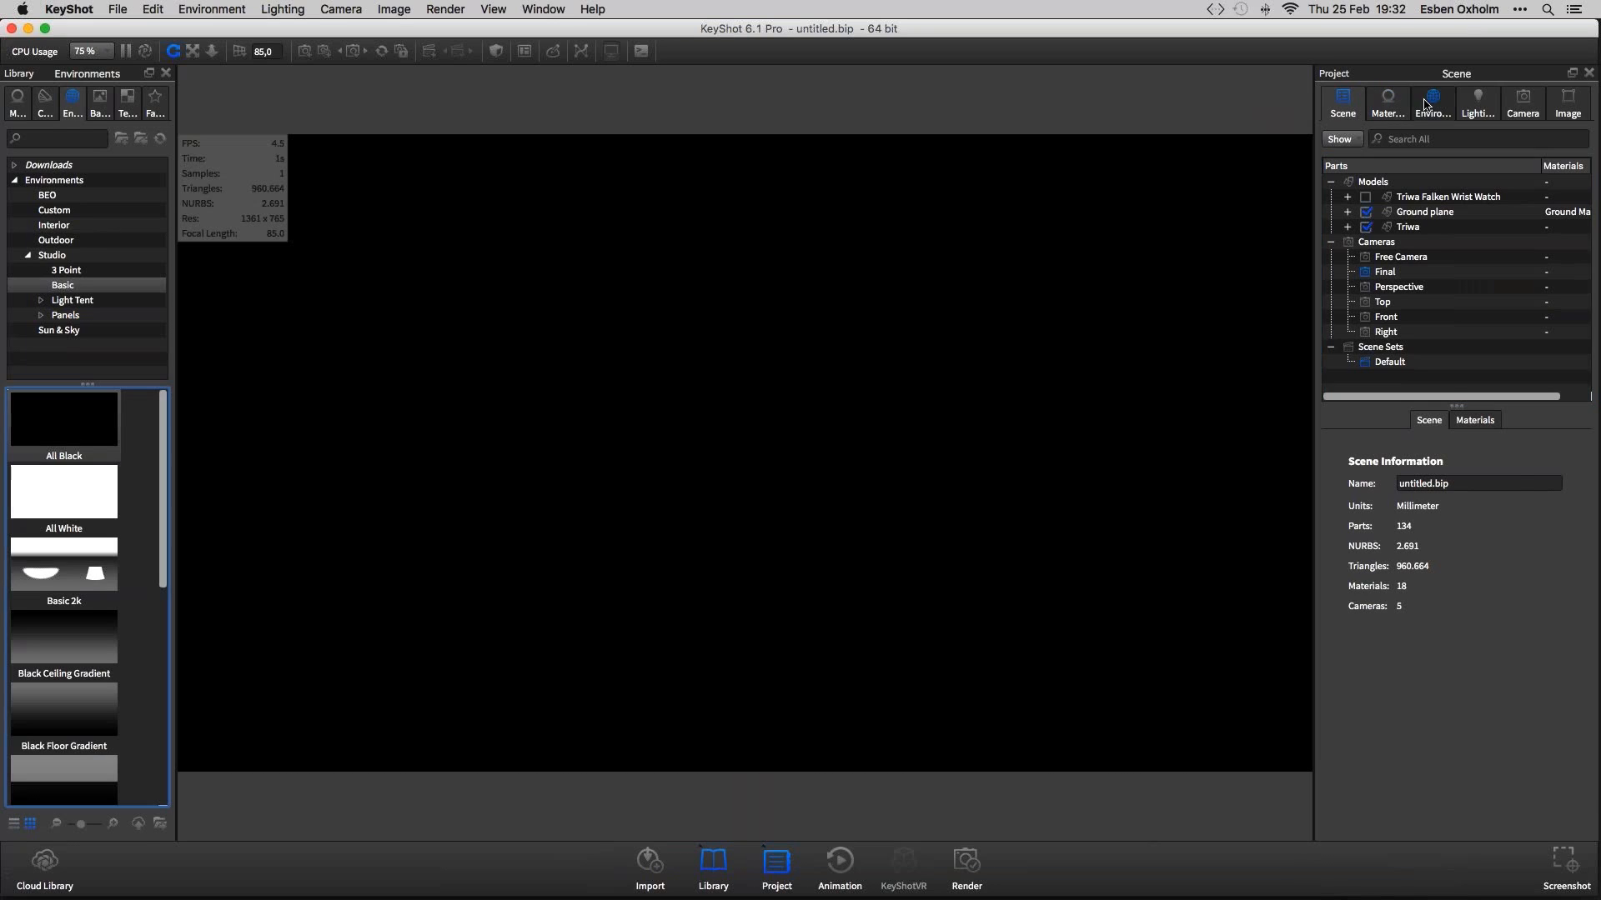
scroll(164, 426, "down", 3)
left_click_drag(70, 542, 358, 534)
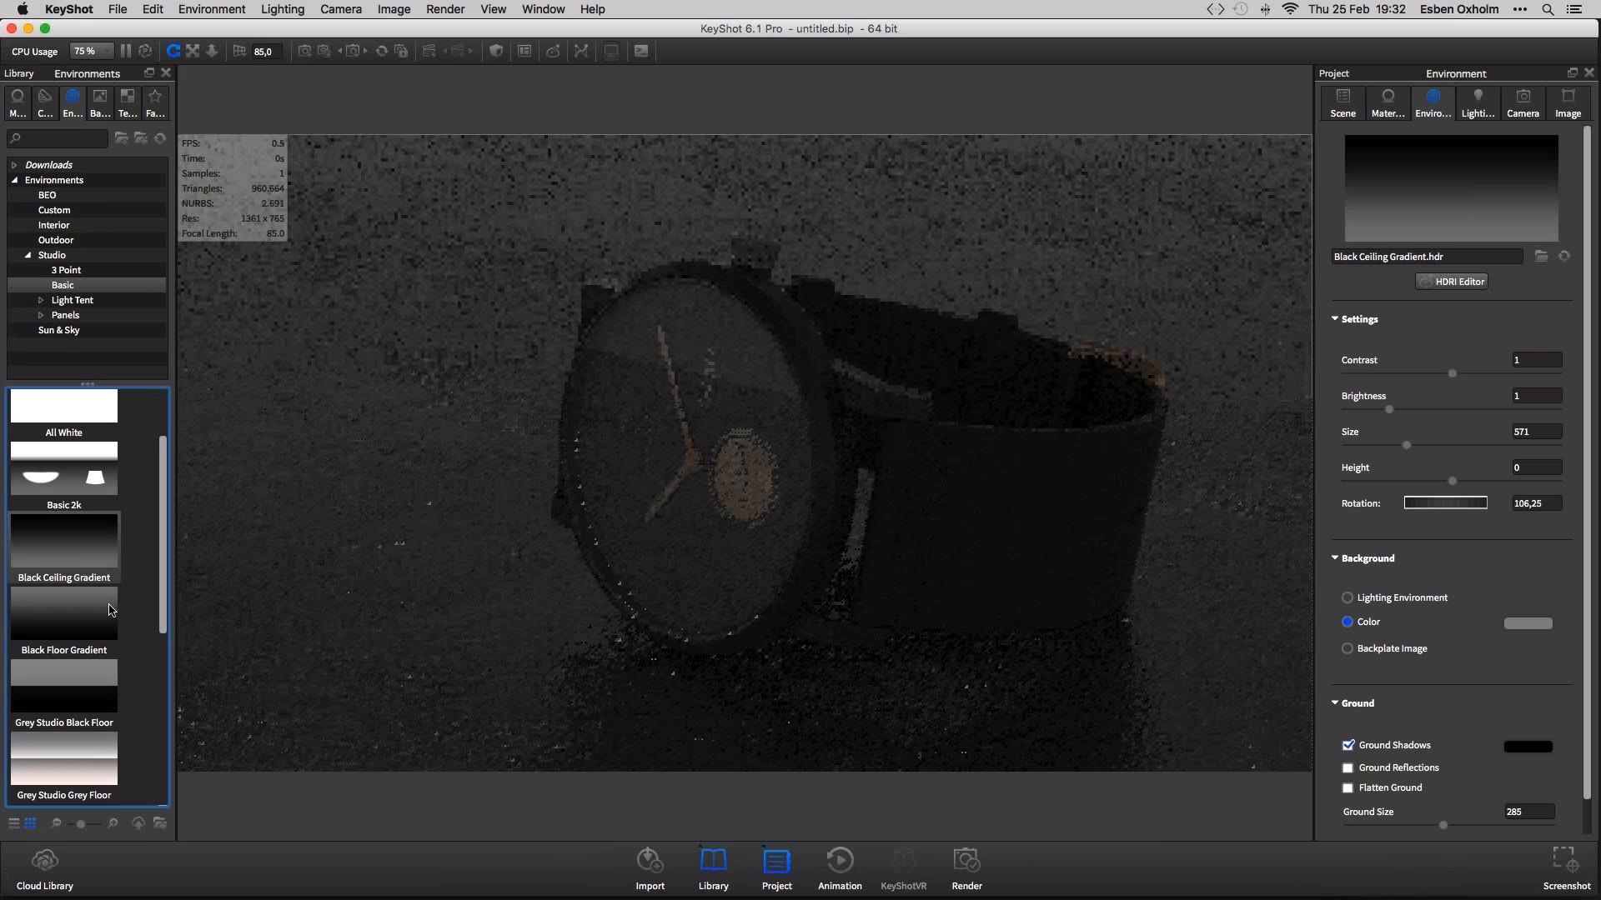
left_click_drag(111, 610, 246, 580)
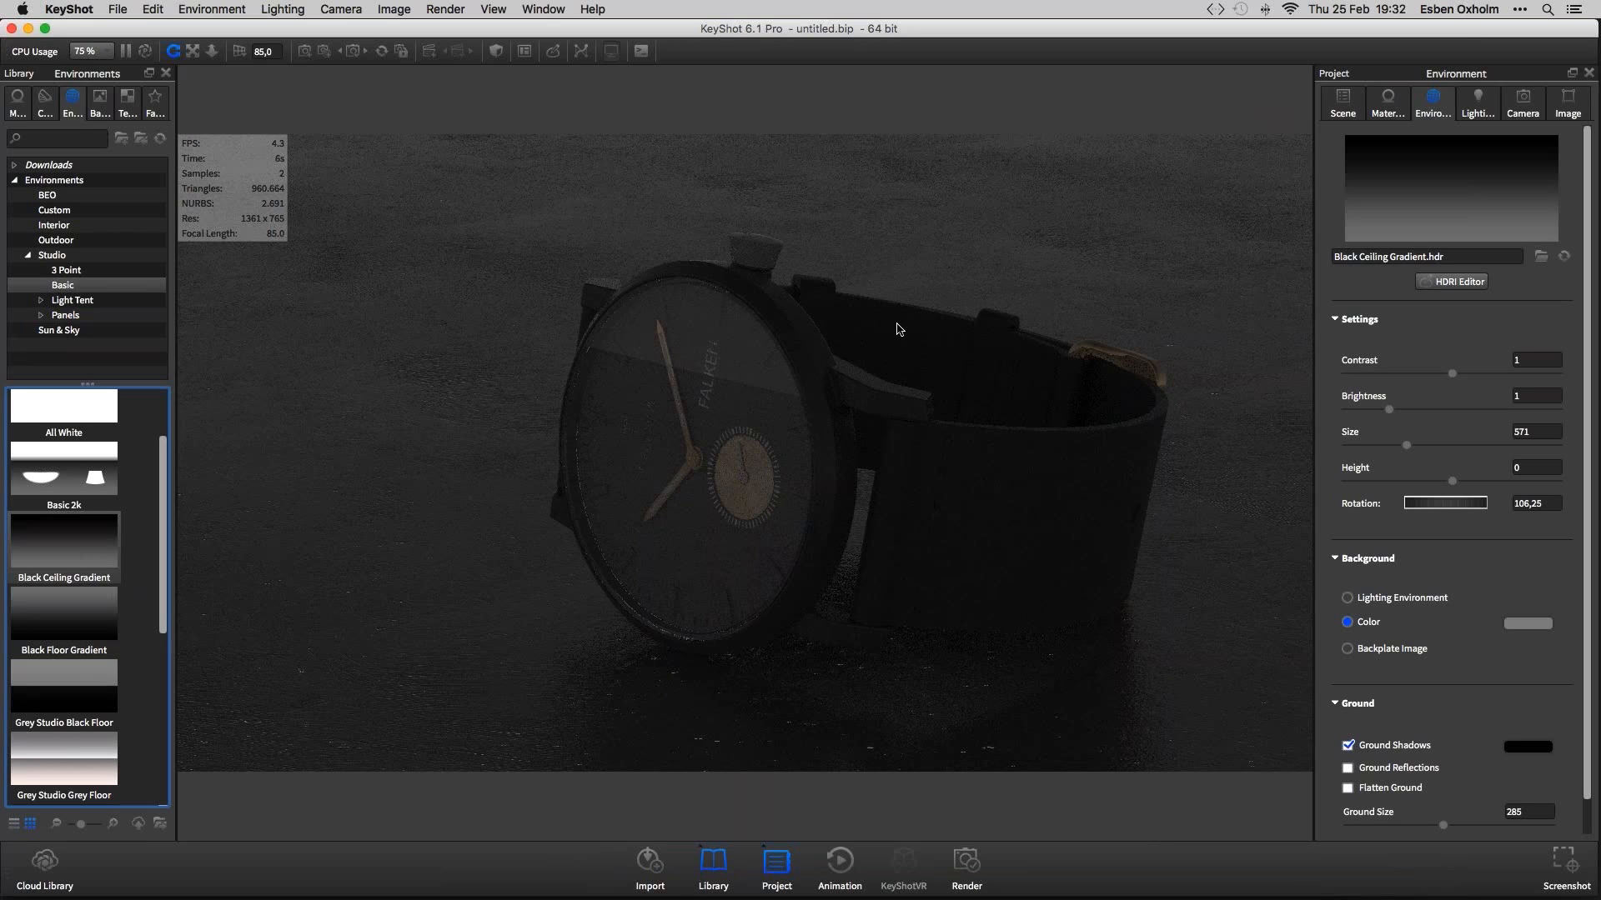
Open the environment in the HDRI Editor and shrink the main window so the watch and the editor are both in view
left_click(1437, 282)
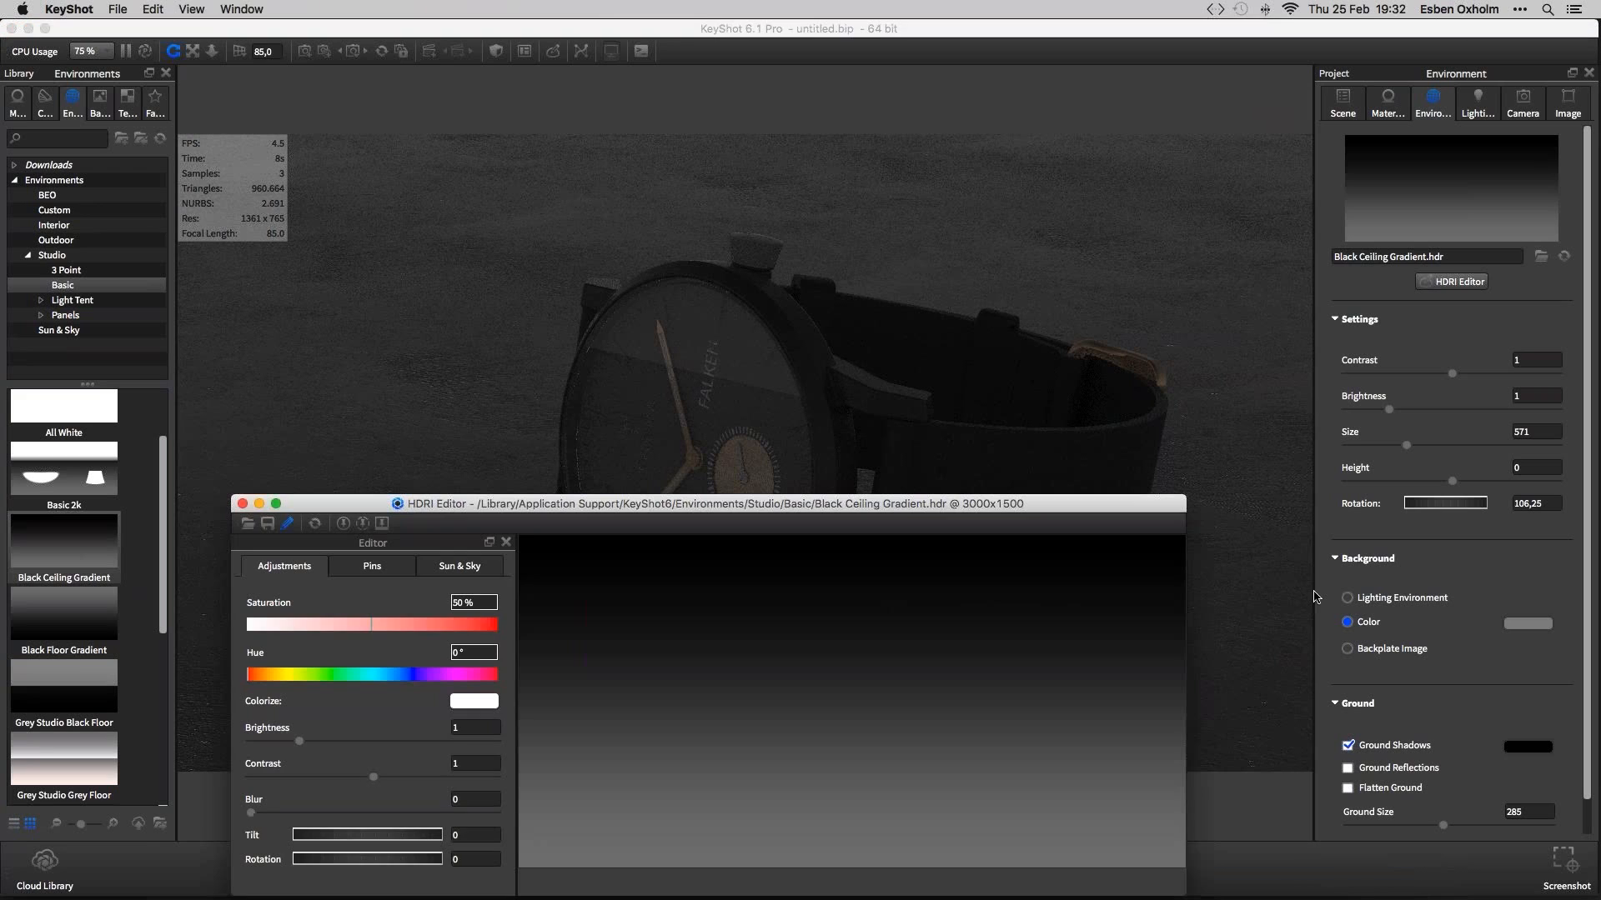
left_click(1315, 597)
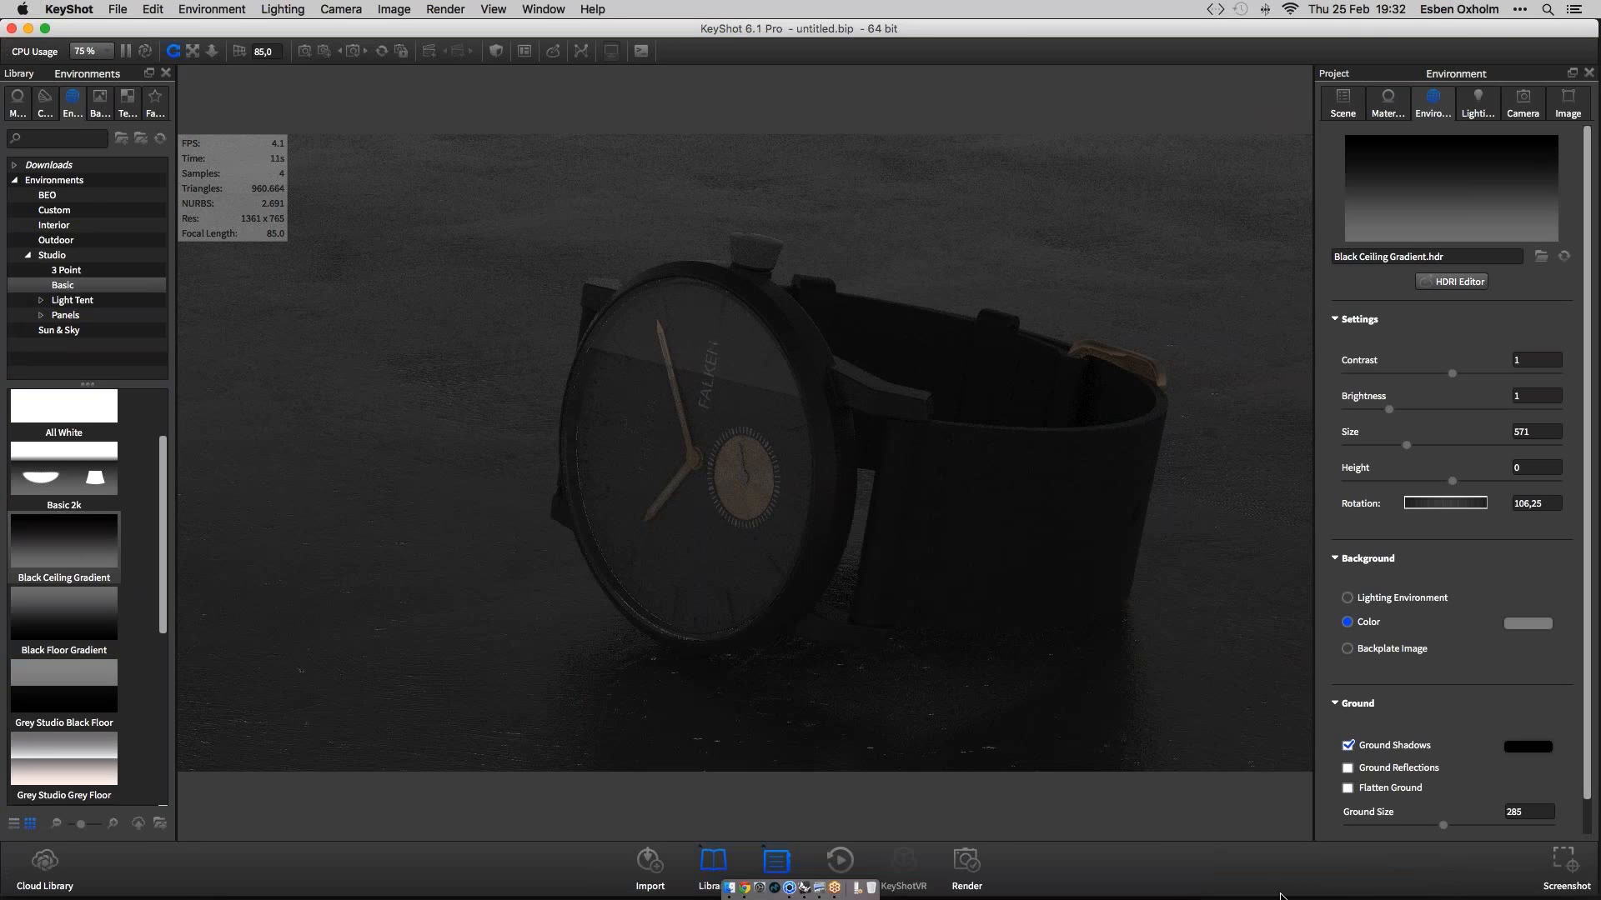
left_click_drag(1280, 889, 1250, 538)
left_click(851, 504)
left_click_drag(851, 504, 853, 501)
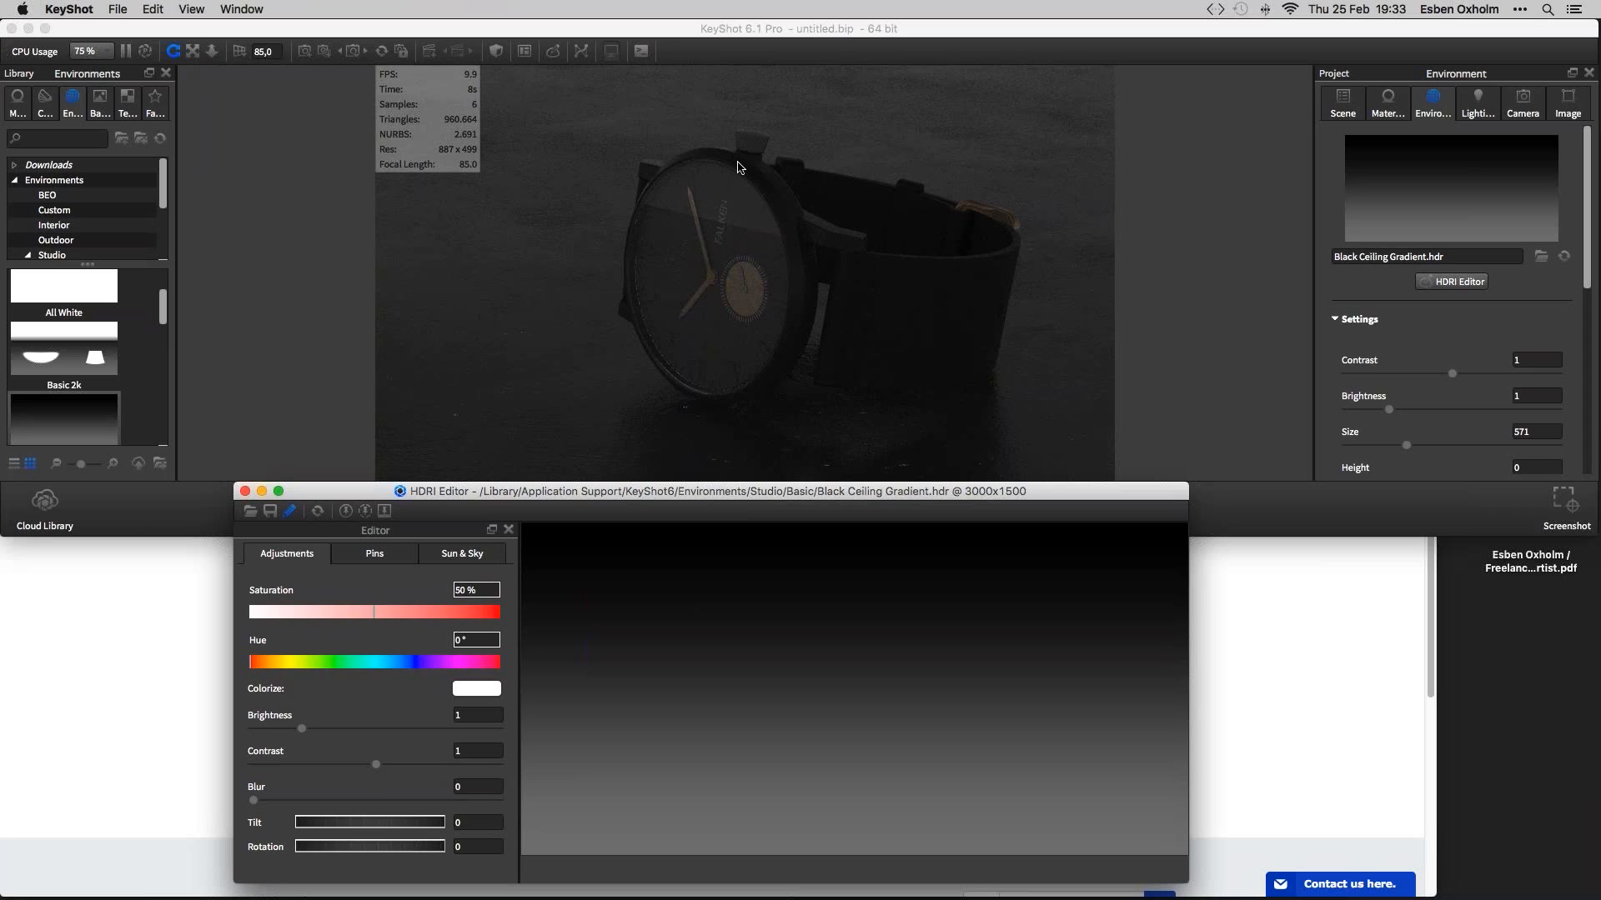
Add a highlight pin by targeting the centre of the watch face, and shift it slightly on the environment map
left_click(365, 557)
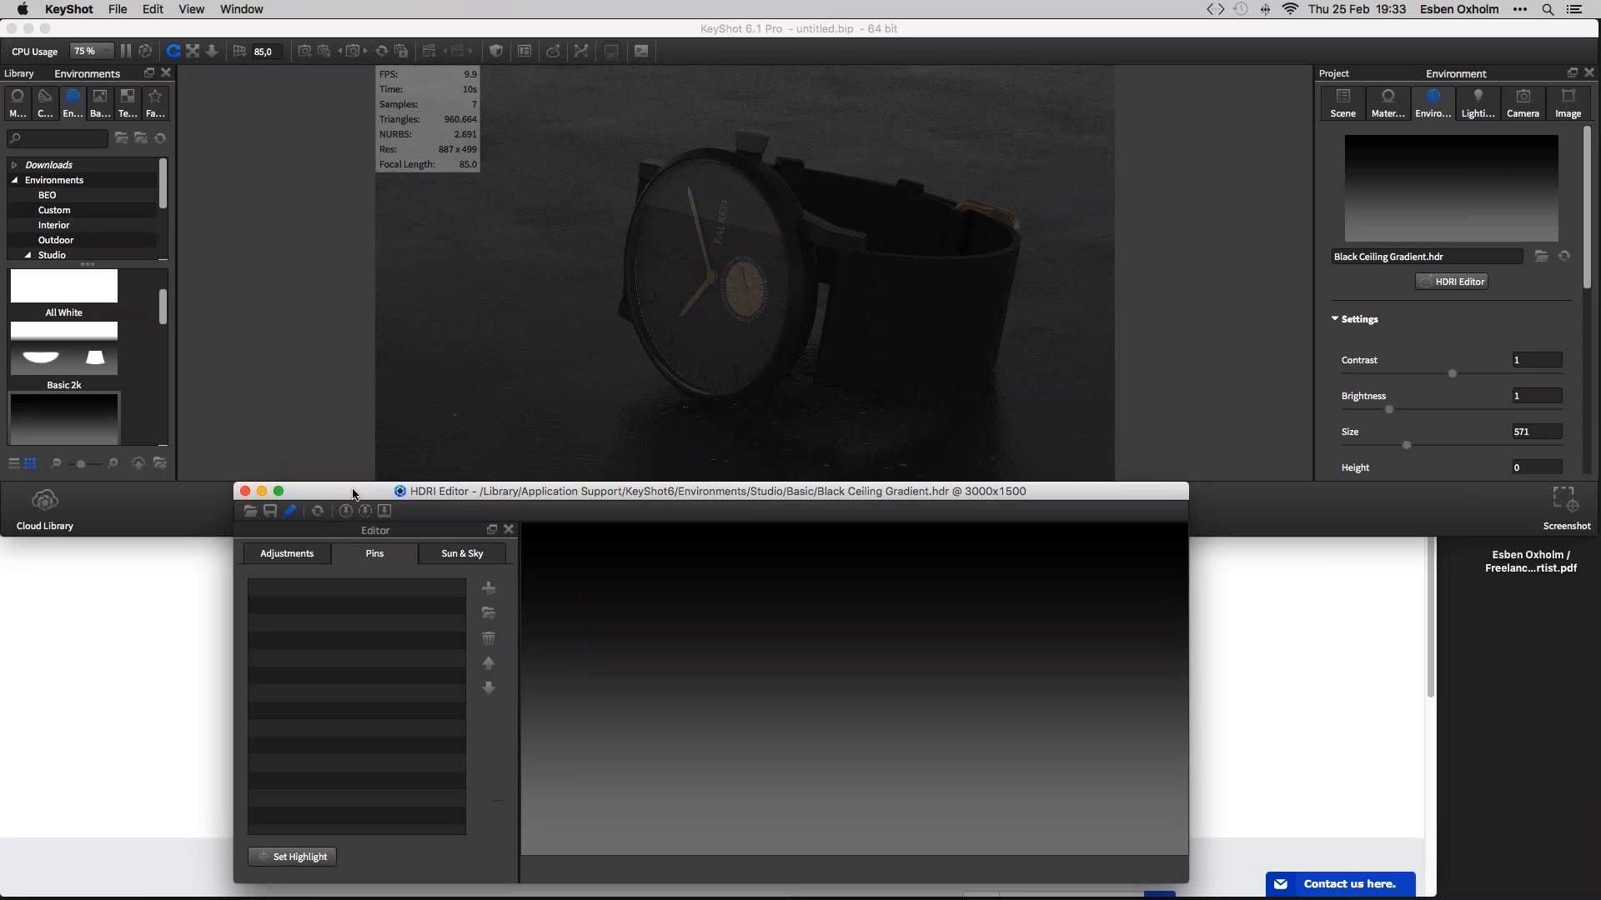
left_click_drag(354, 481, 355, 449)
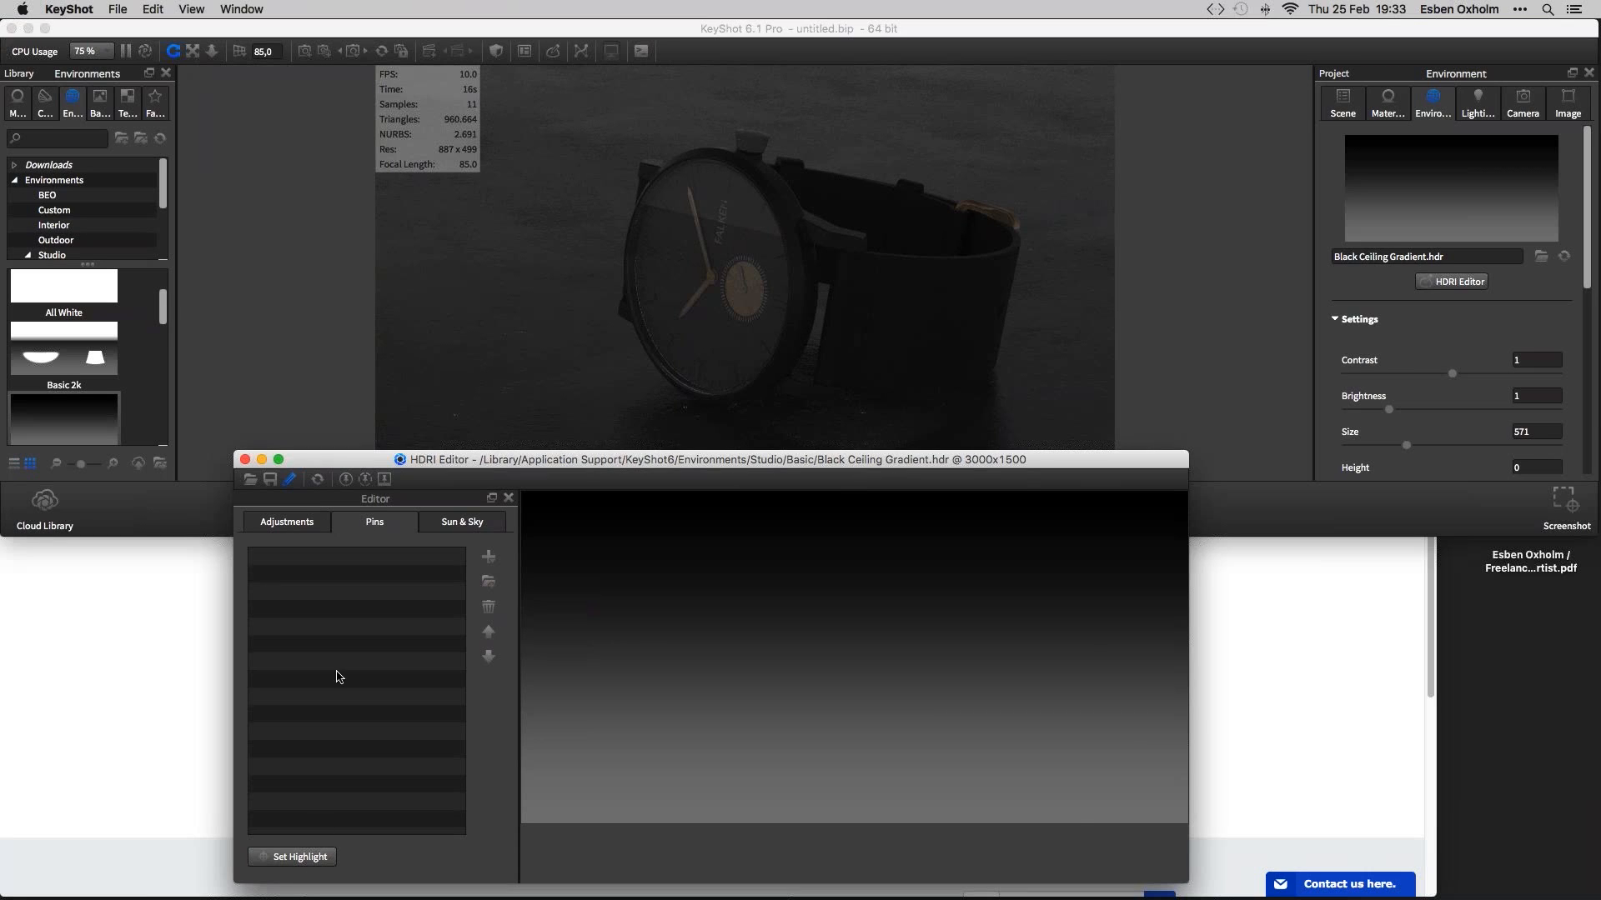
left_click(294, 857)
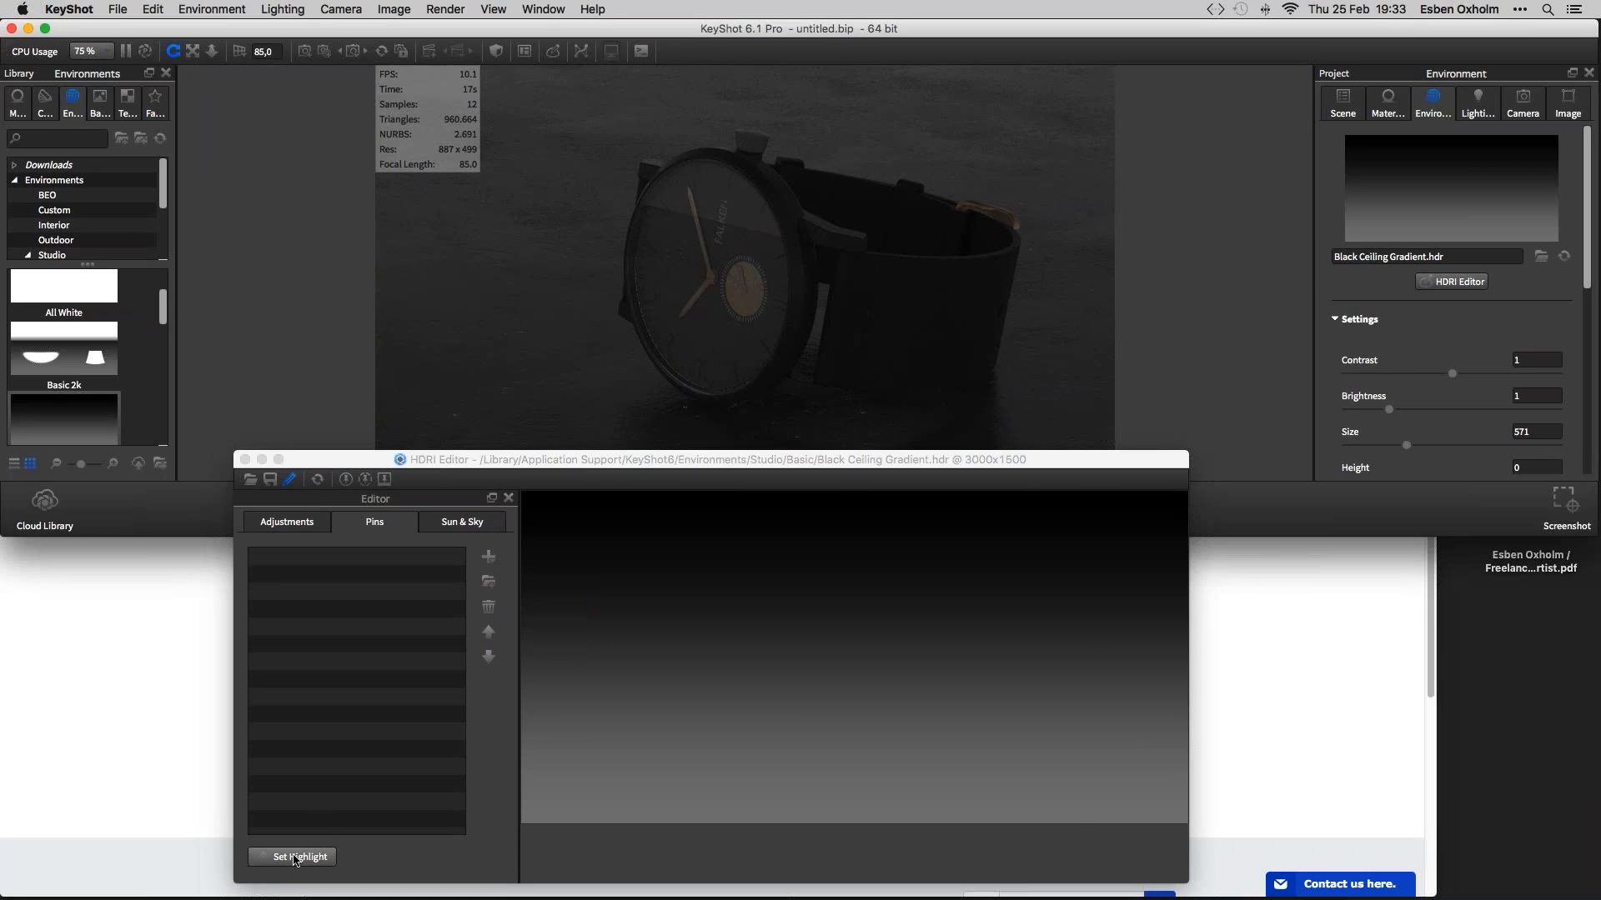
left_click(293, 857)
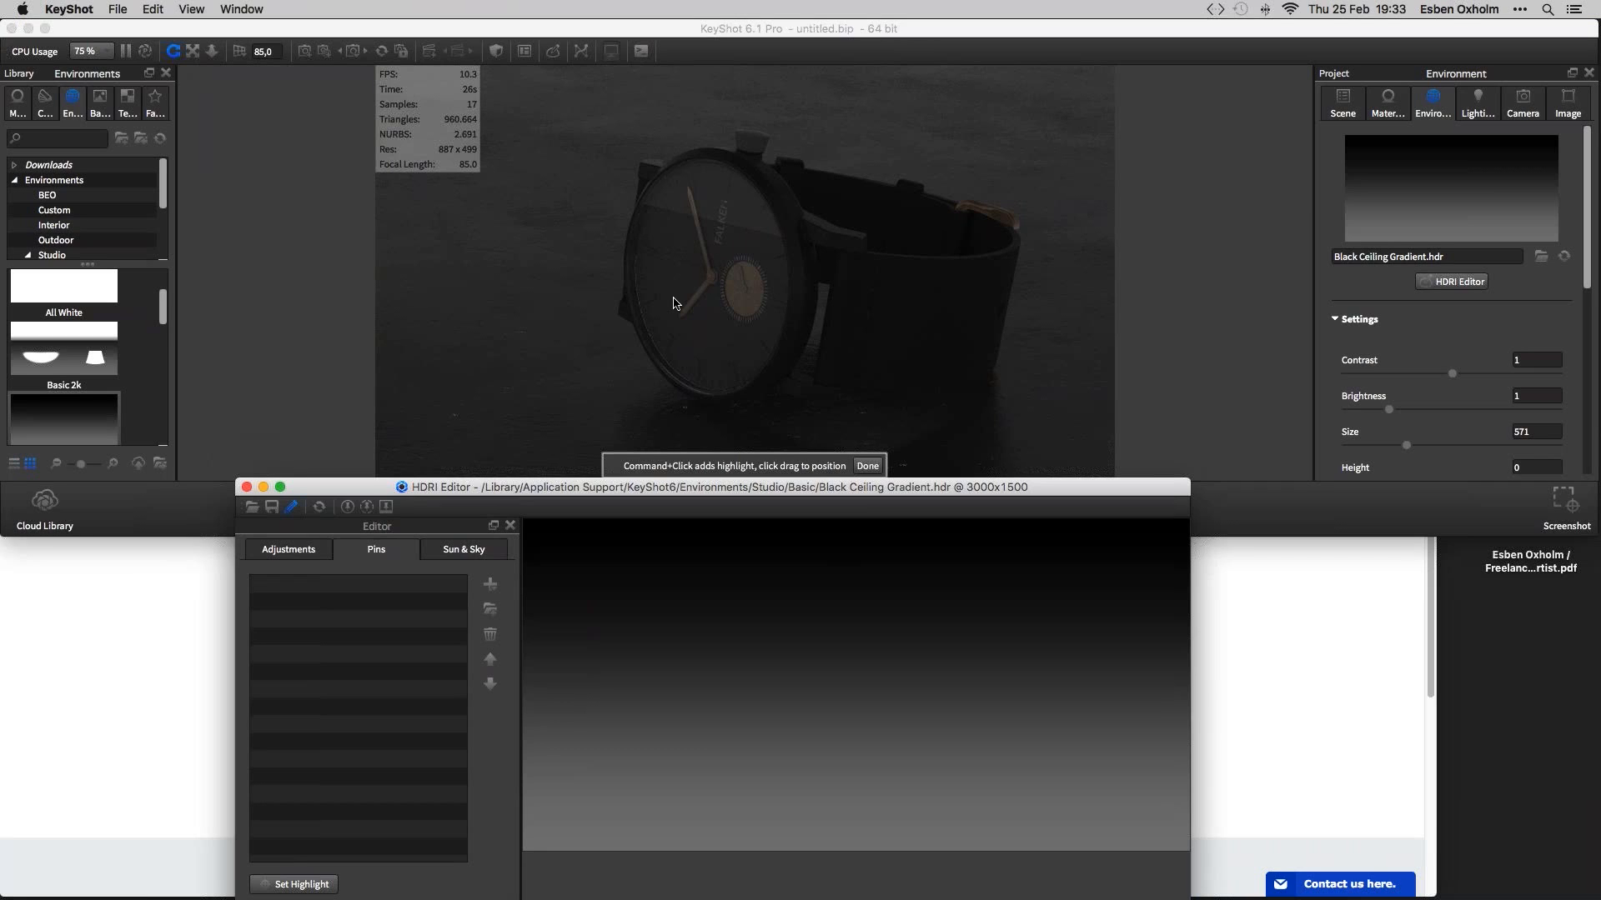
left_click(706, 277, "super")
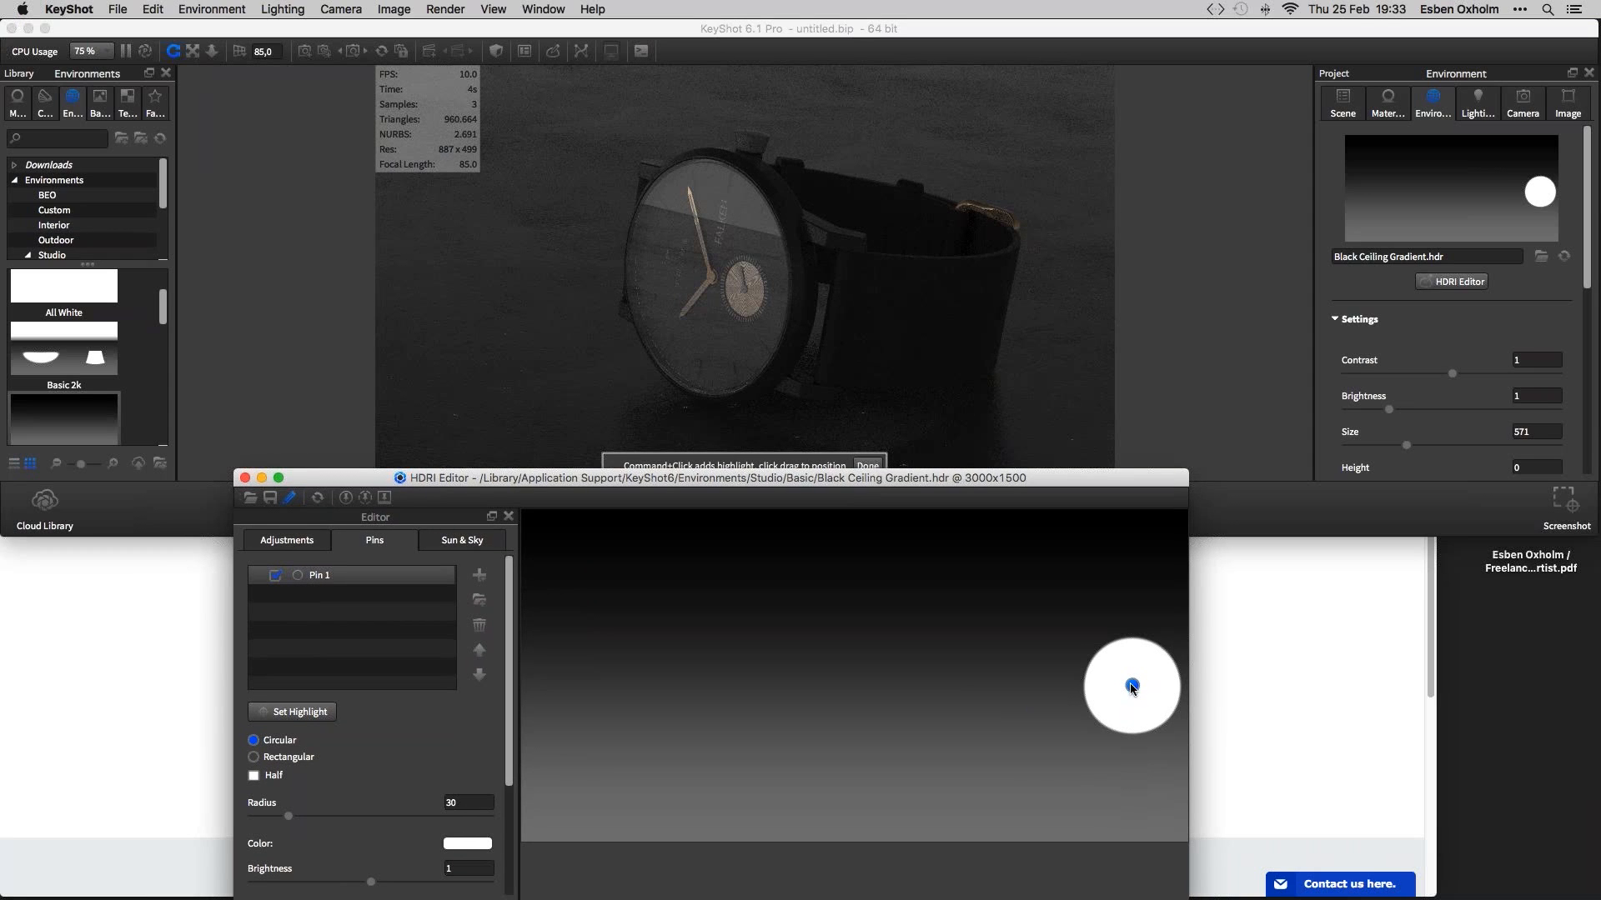
left_click_drag(1131, 688, 1112, 686)
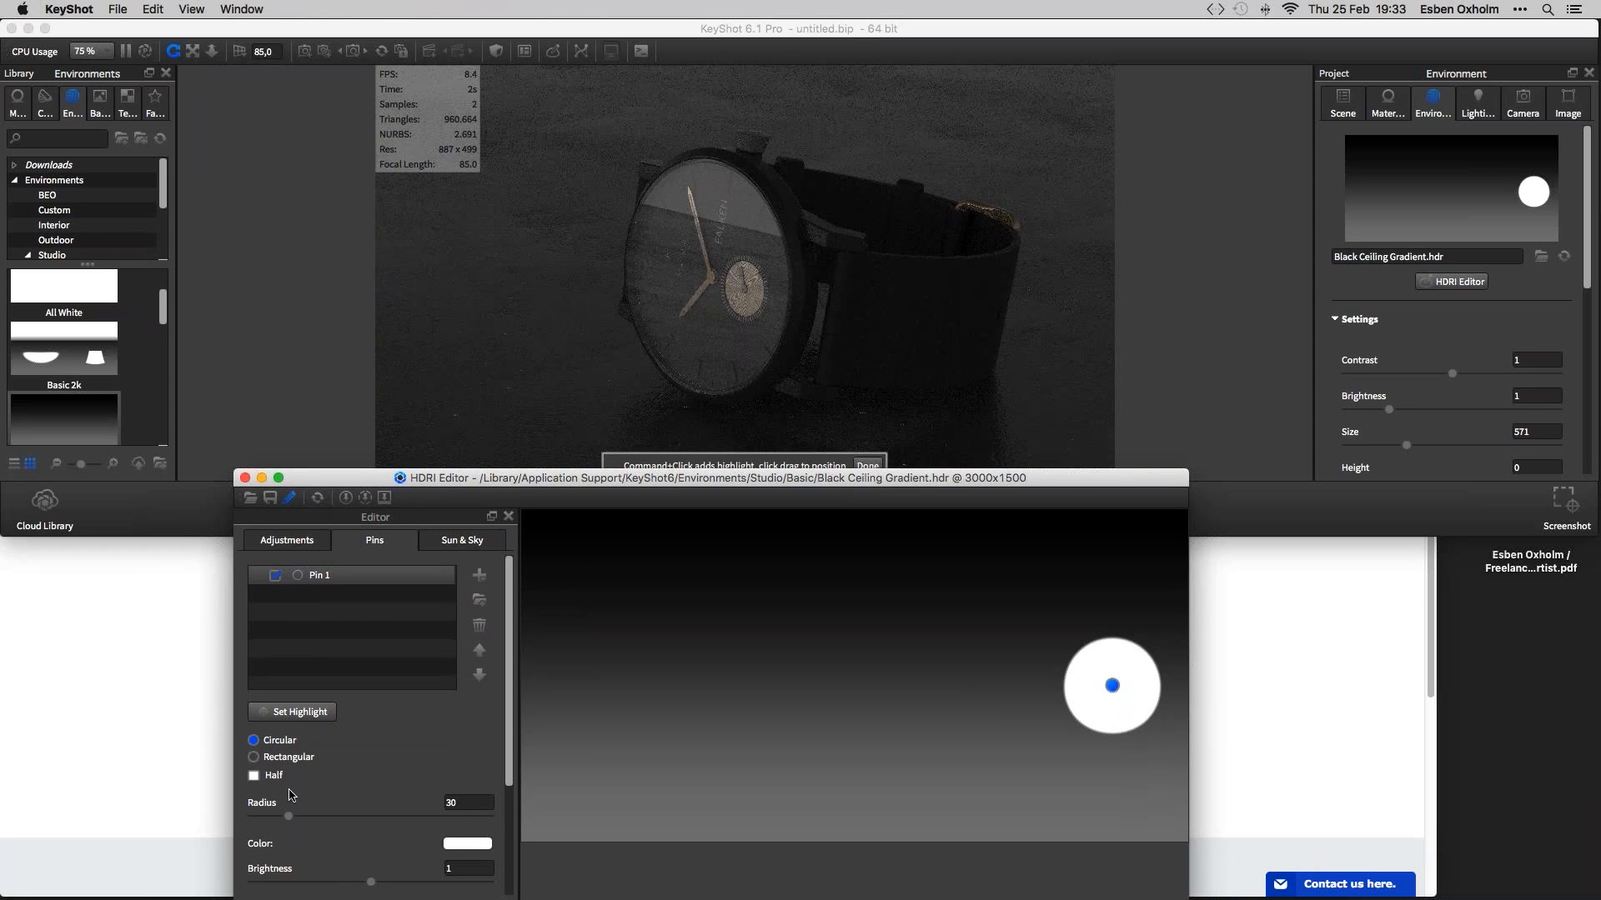
Enlarge the watch-face highlight pin to a radius of about 73.8 and set its falloff mode to Linear
left_click(315, 816)
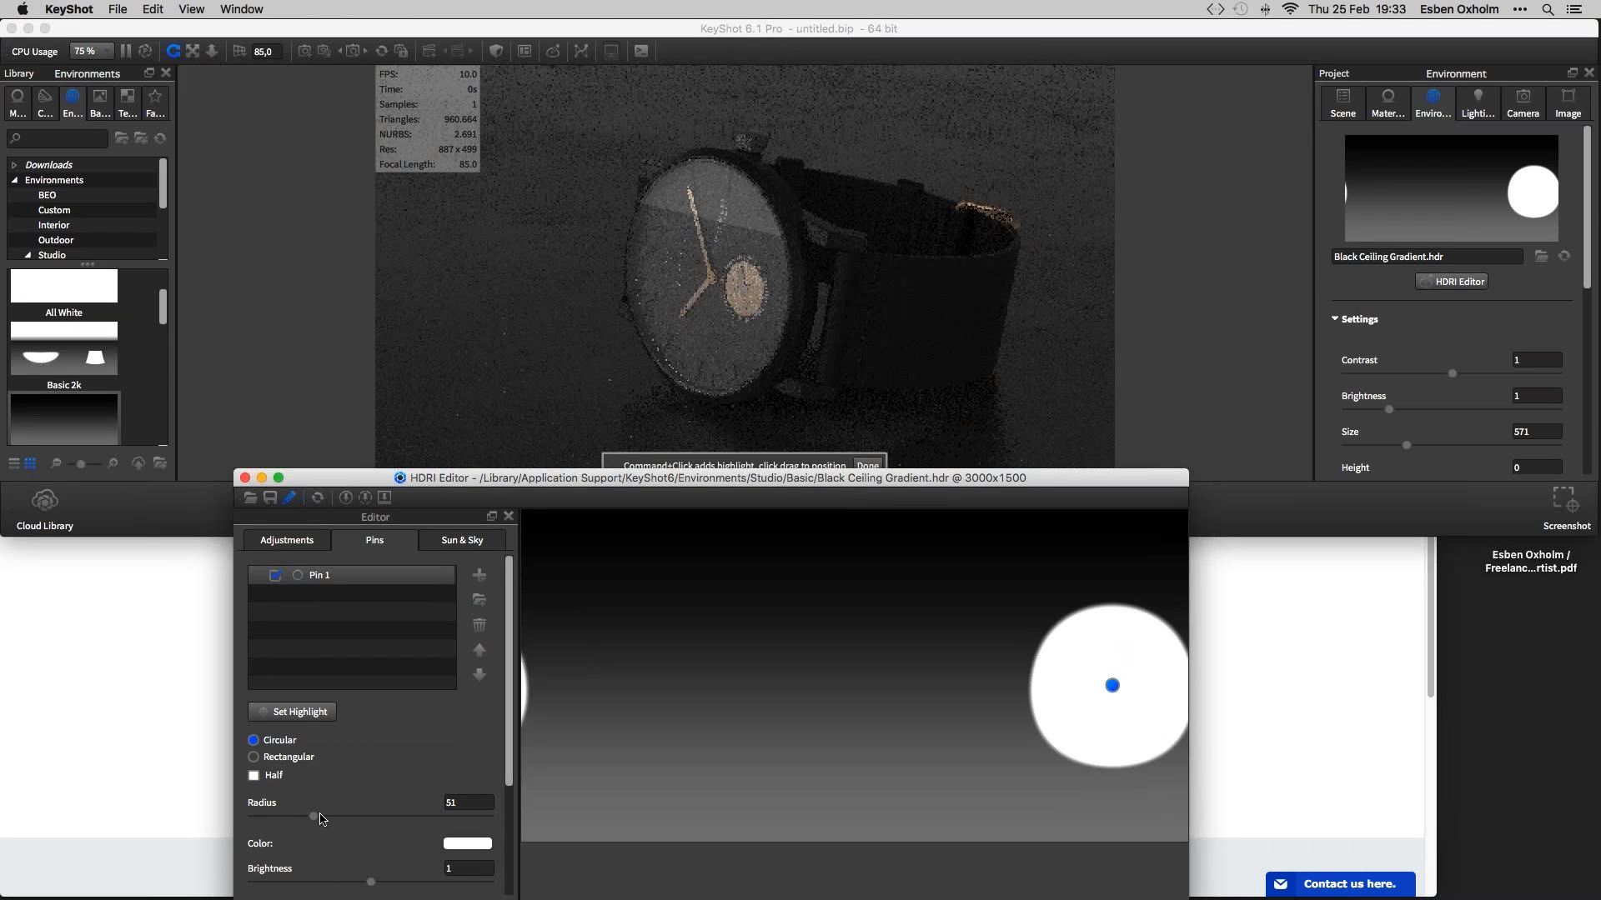
left_click_drag(320, 819, 333, 821)
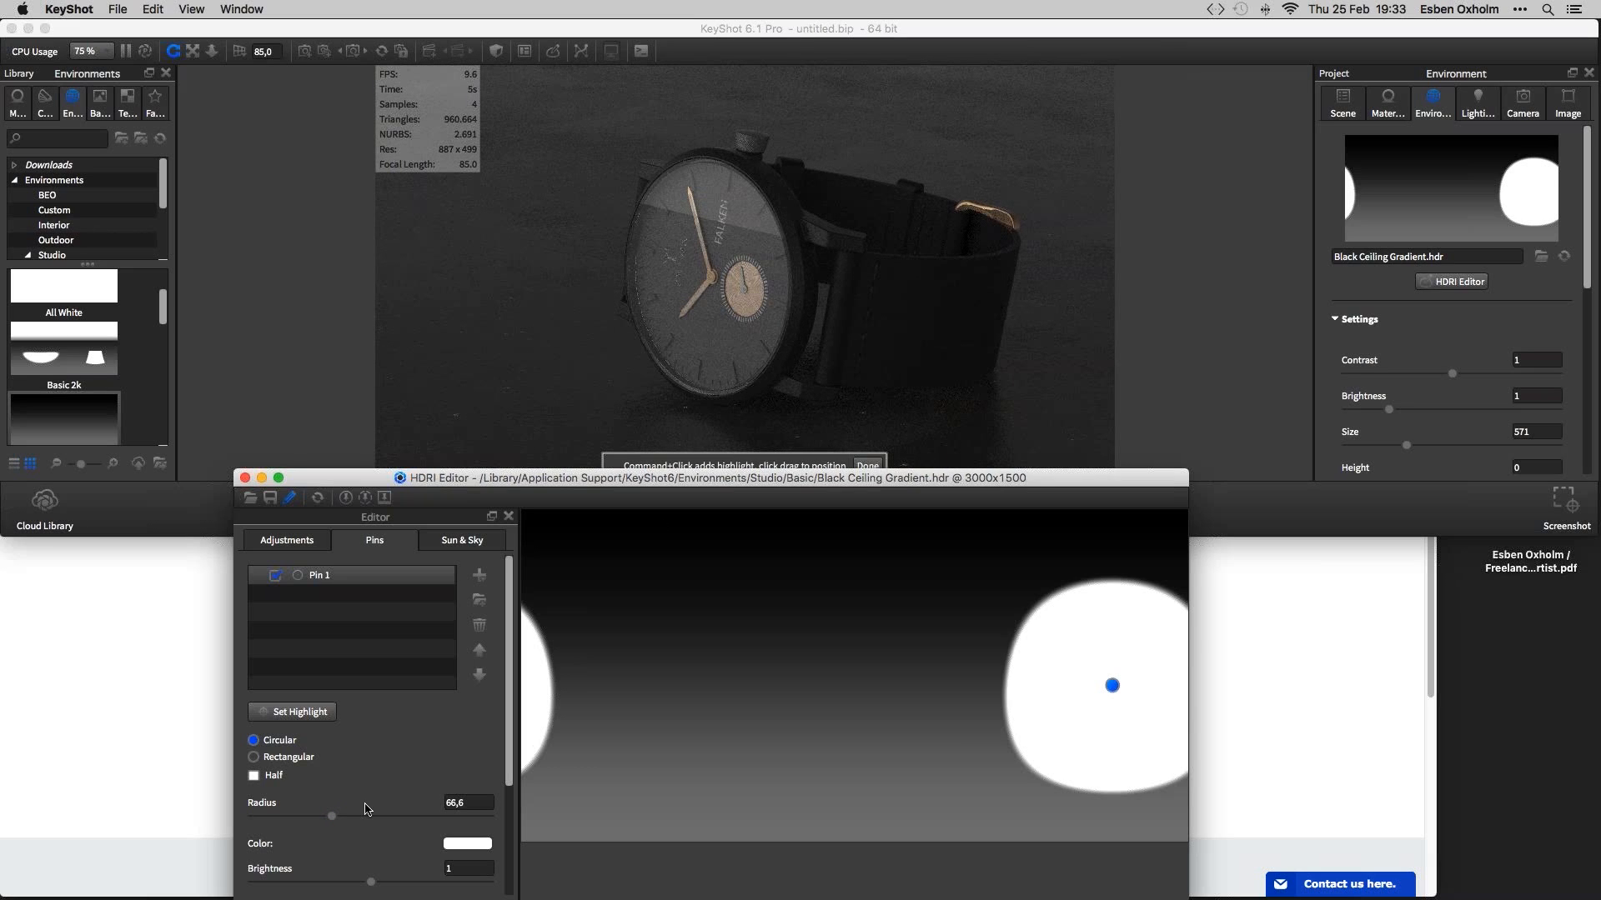
left_click_drag(332, 817, 342, 821)
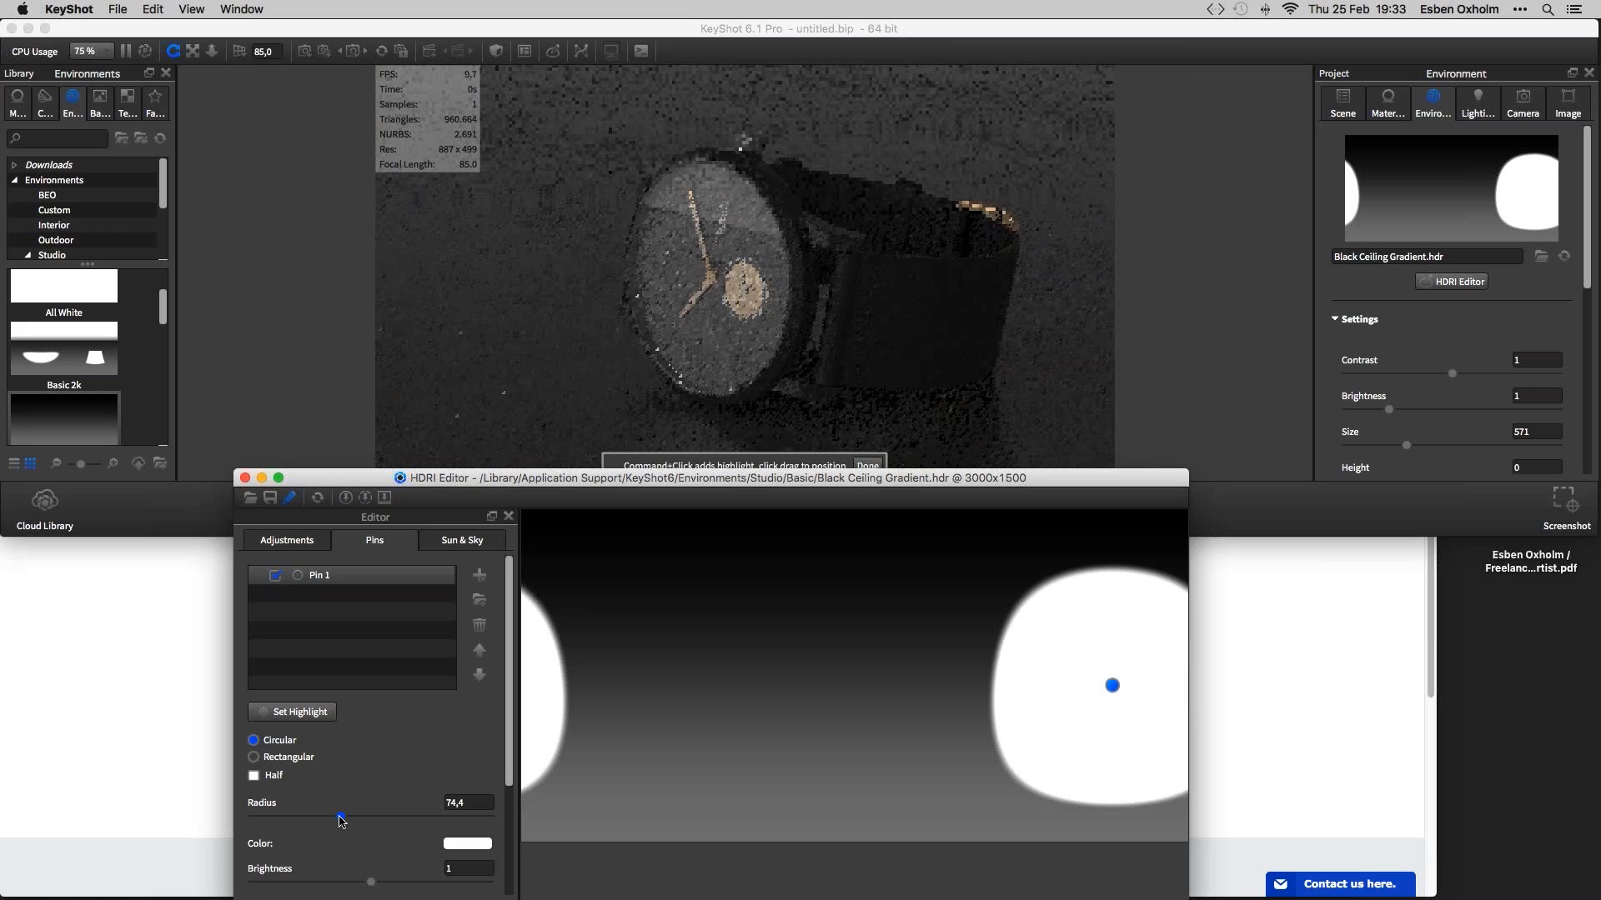
scroll(342, 821, "down", 2)
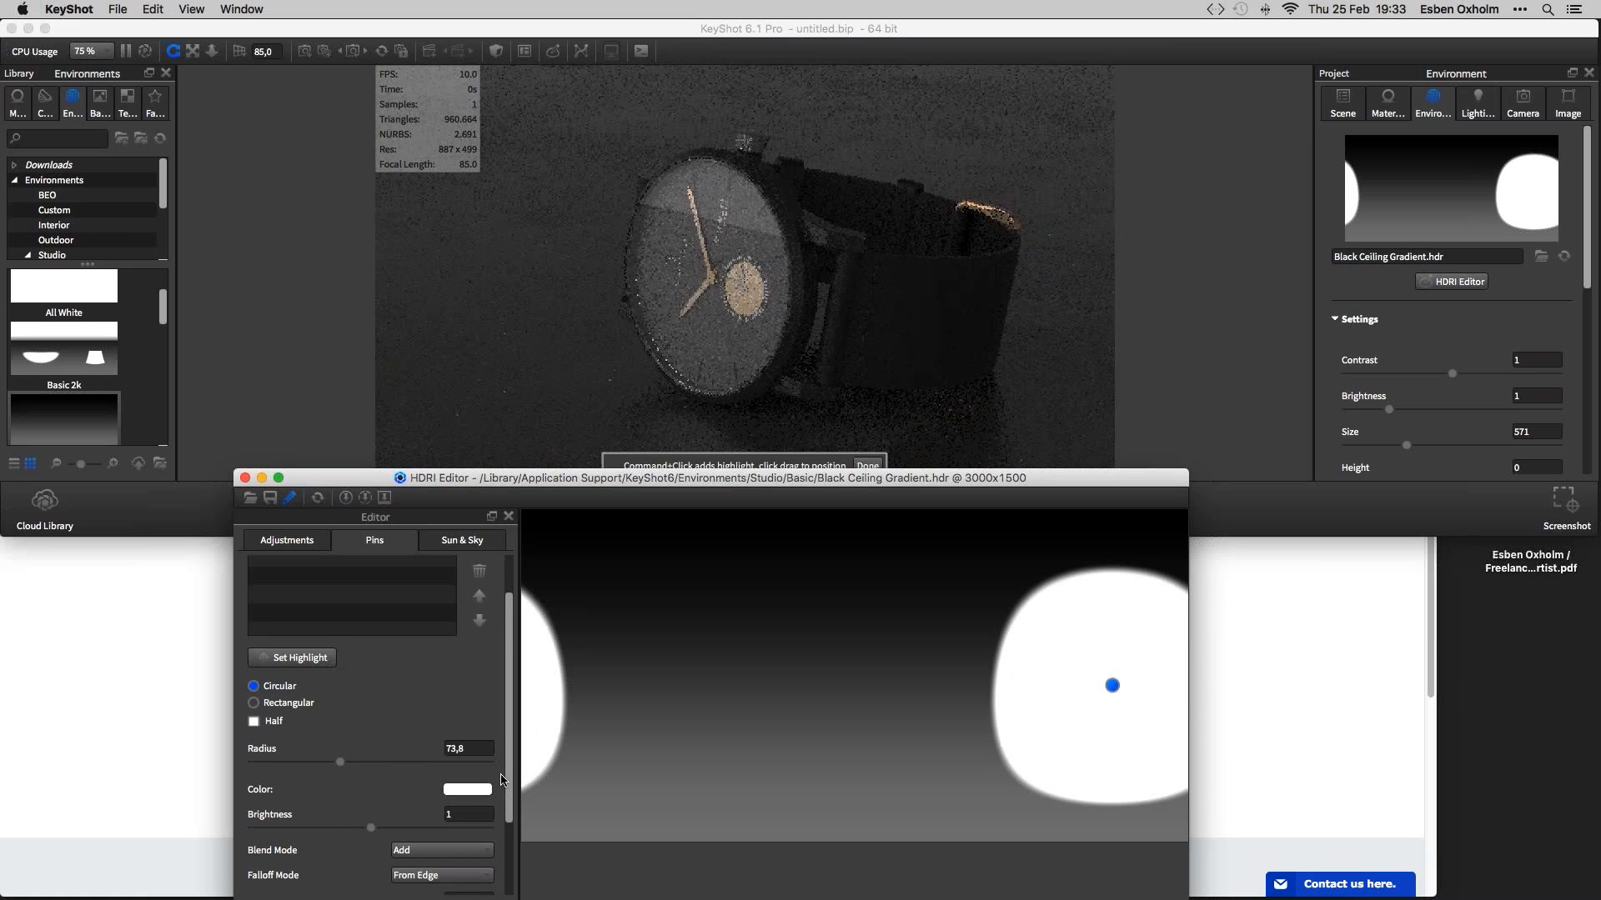
scroll(503, 780, "down", 3)
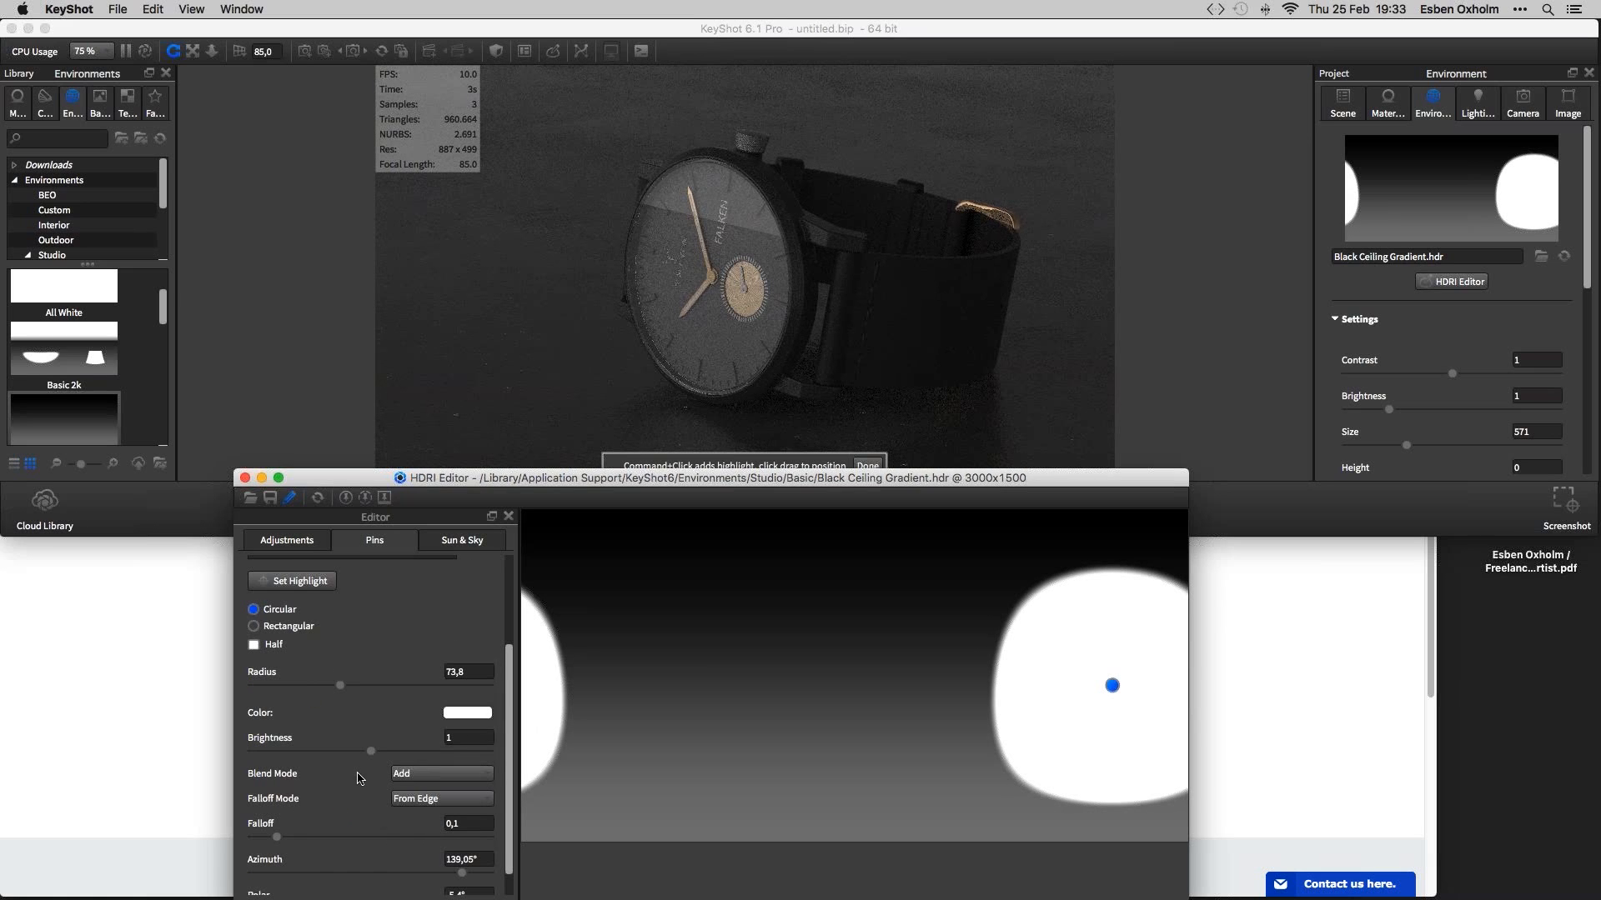
left_click(403, 799)
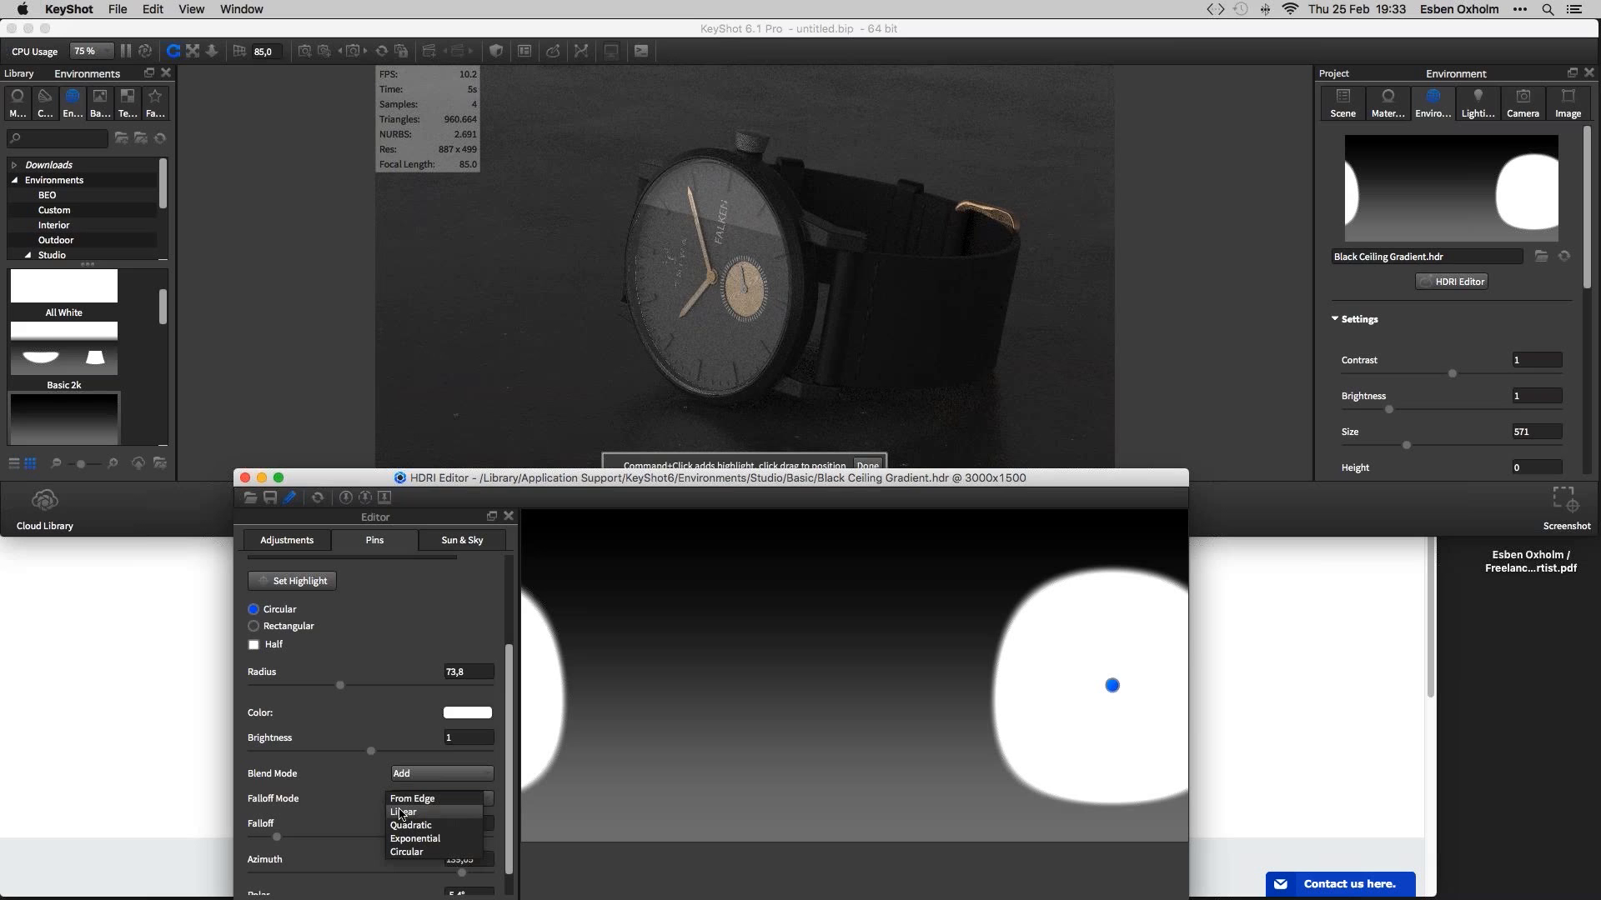
left_click(402, 812)
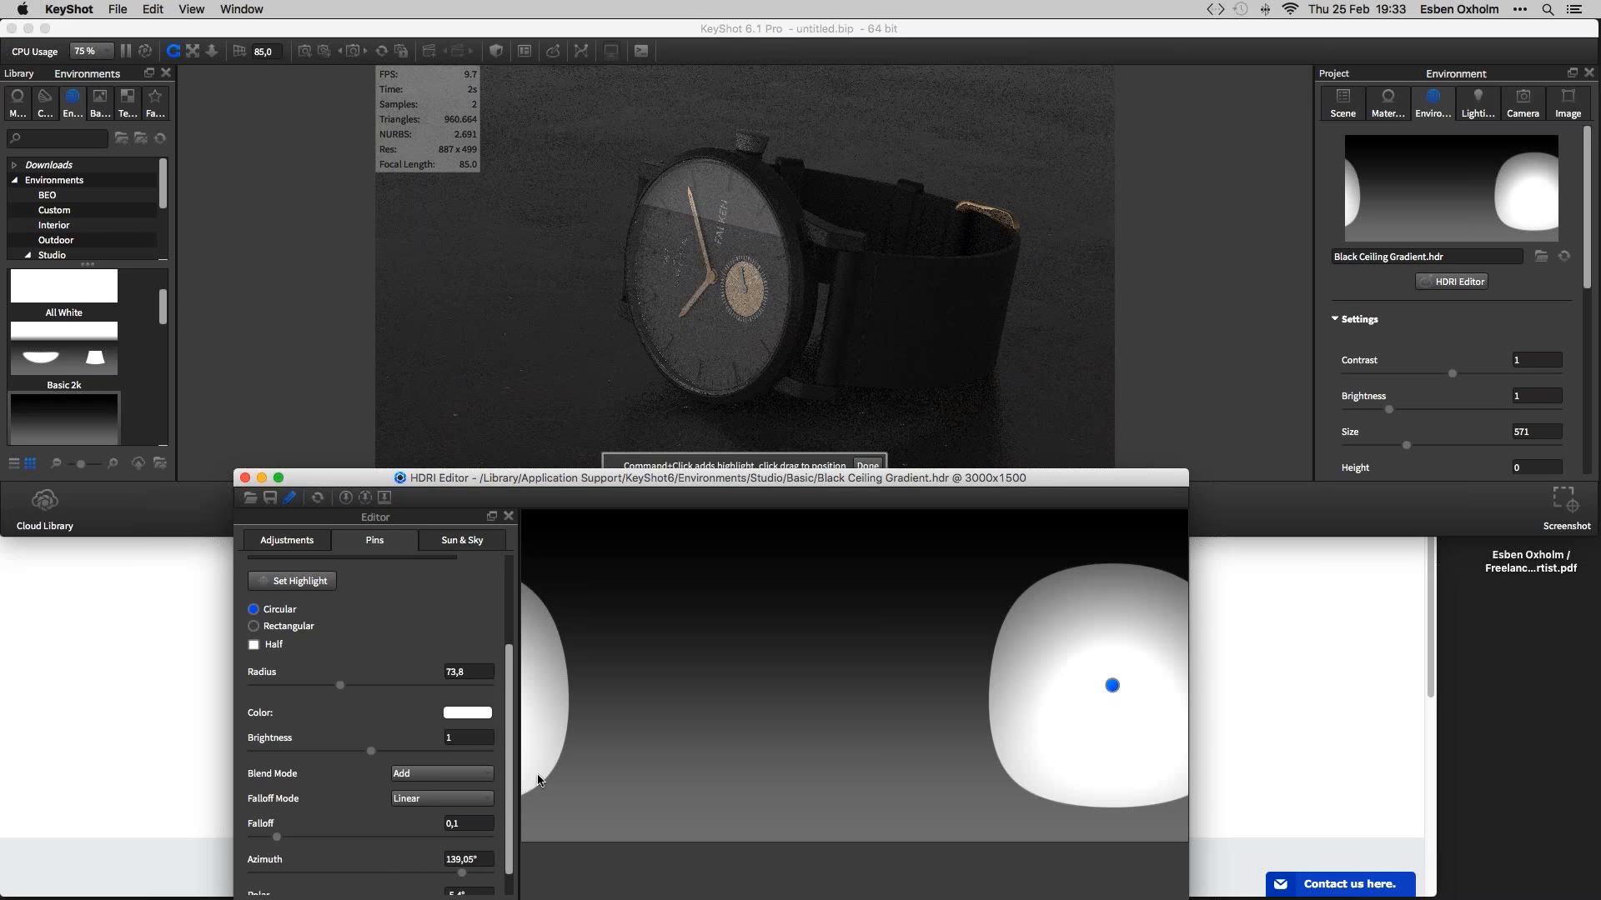
Raise the brightness of the watch-face highlight pin to about 1.198
scroll(510, 728, "up", 3)
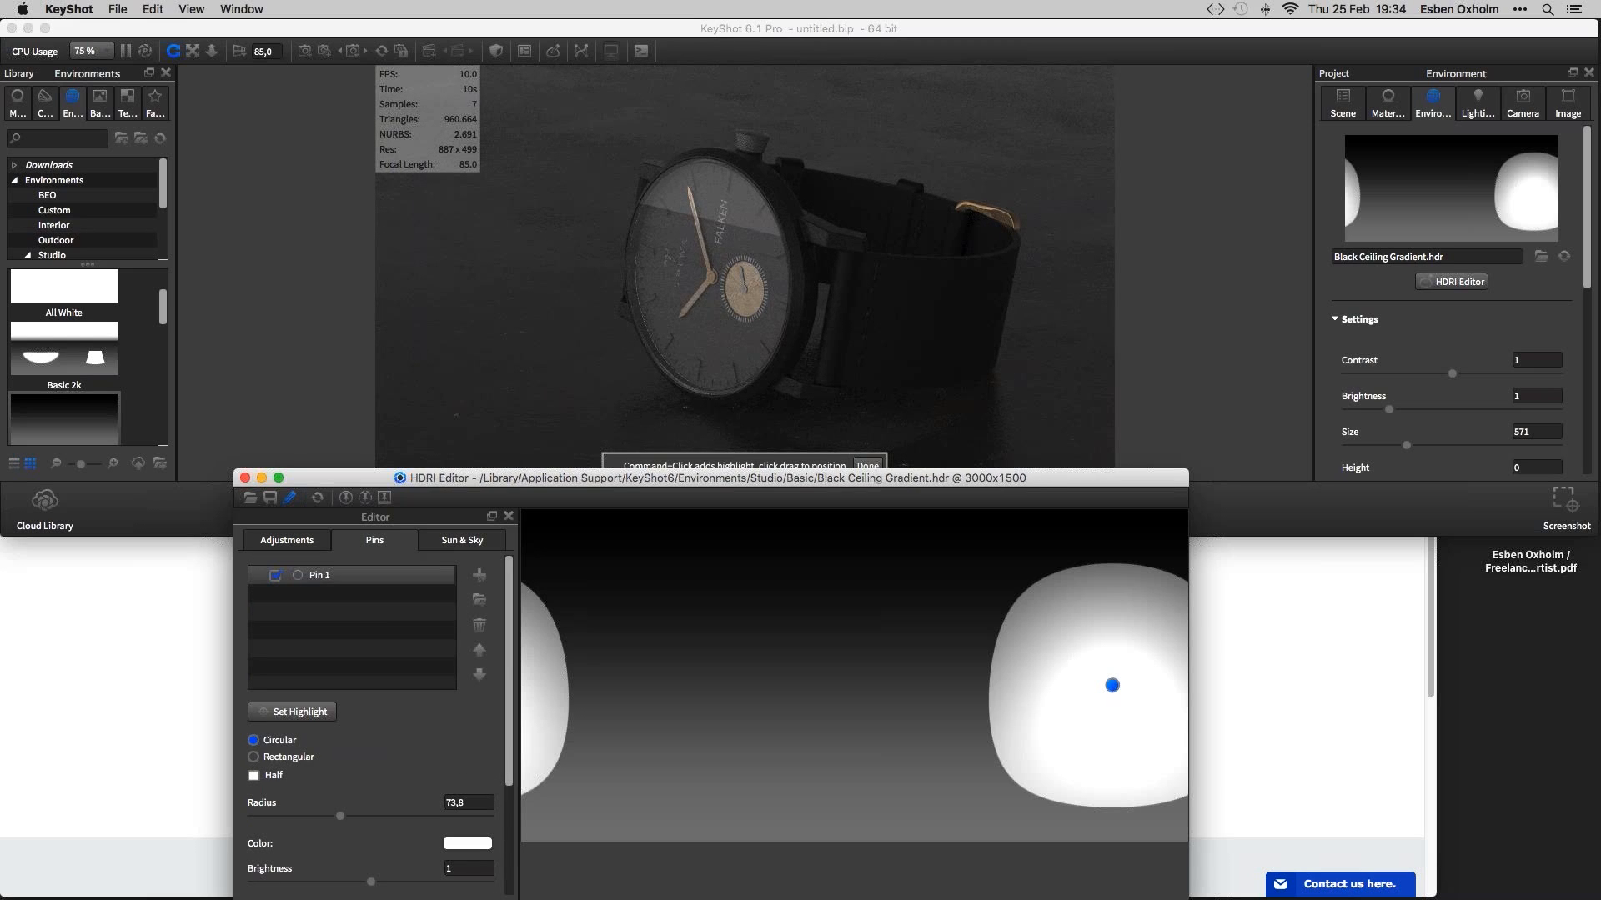
scroll(498, 765, "down", 1)
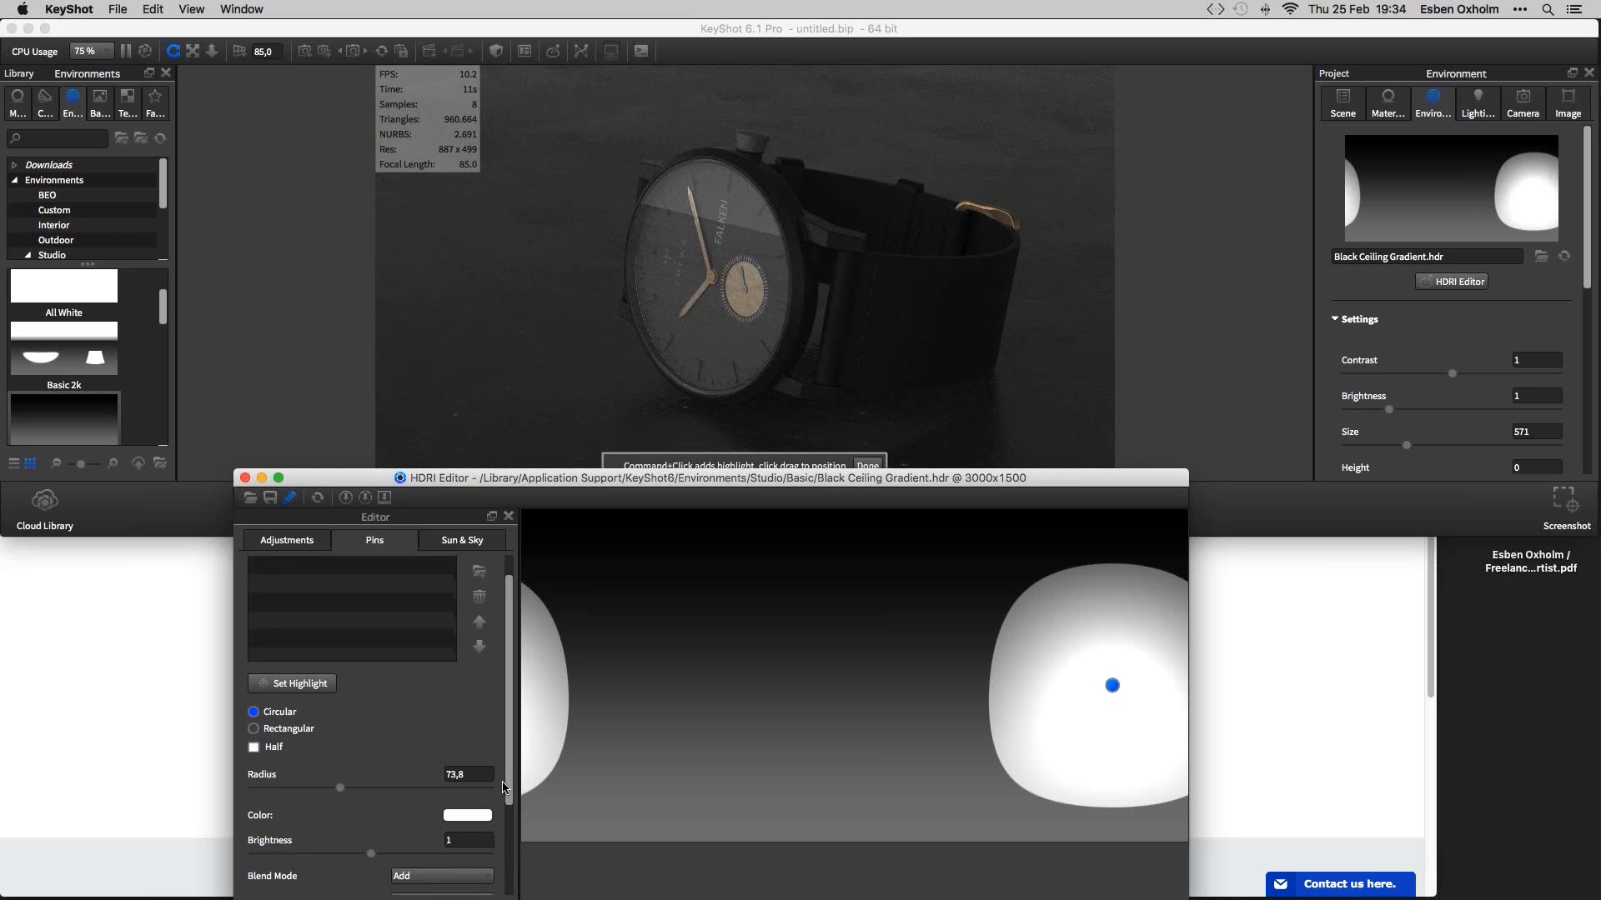
left_click_drag(371, 852, 393, 854)
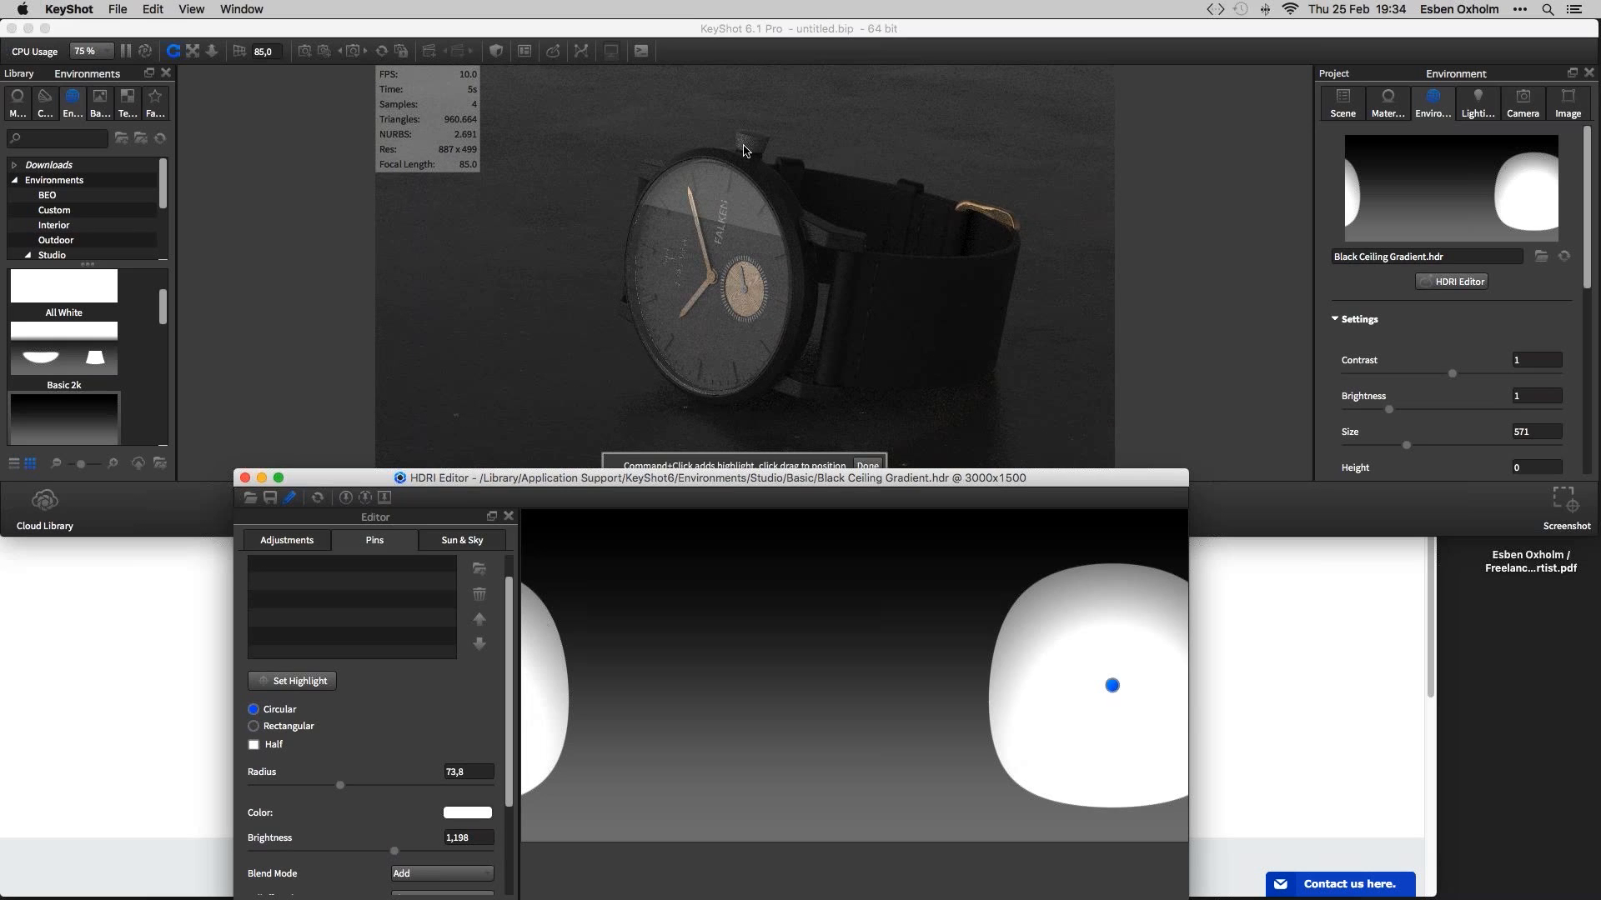
Add a second highlight pin targeting the watch crown, adjust its position slightly, and set its brightness to about 1.32
left_click(745, 148, "super")
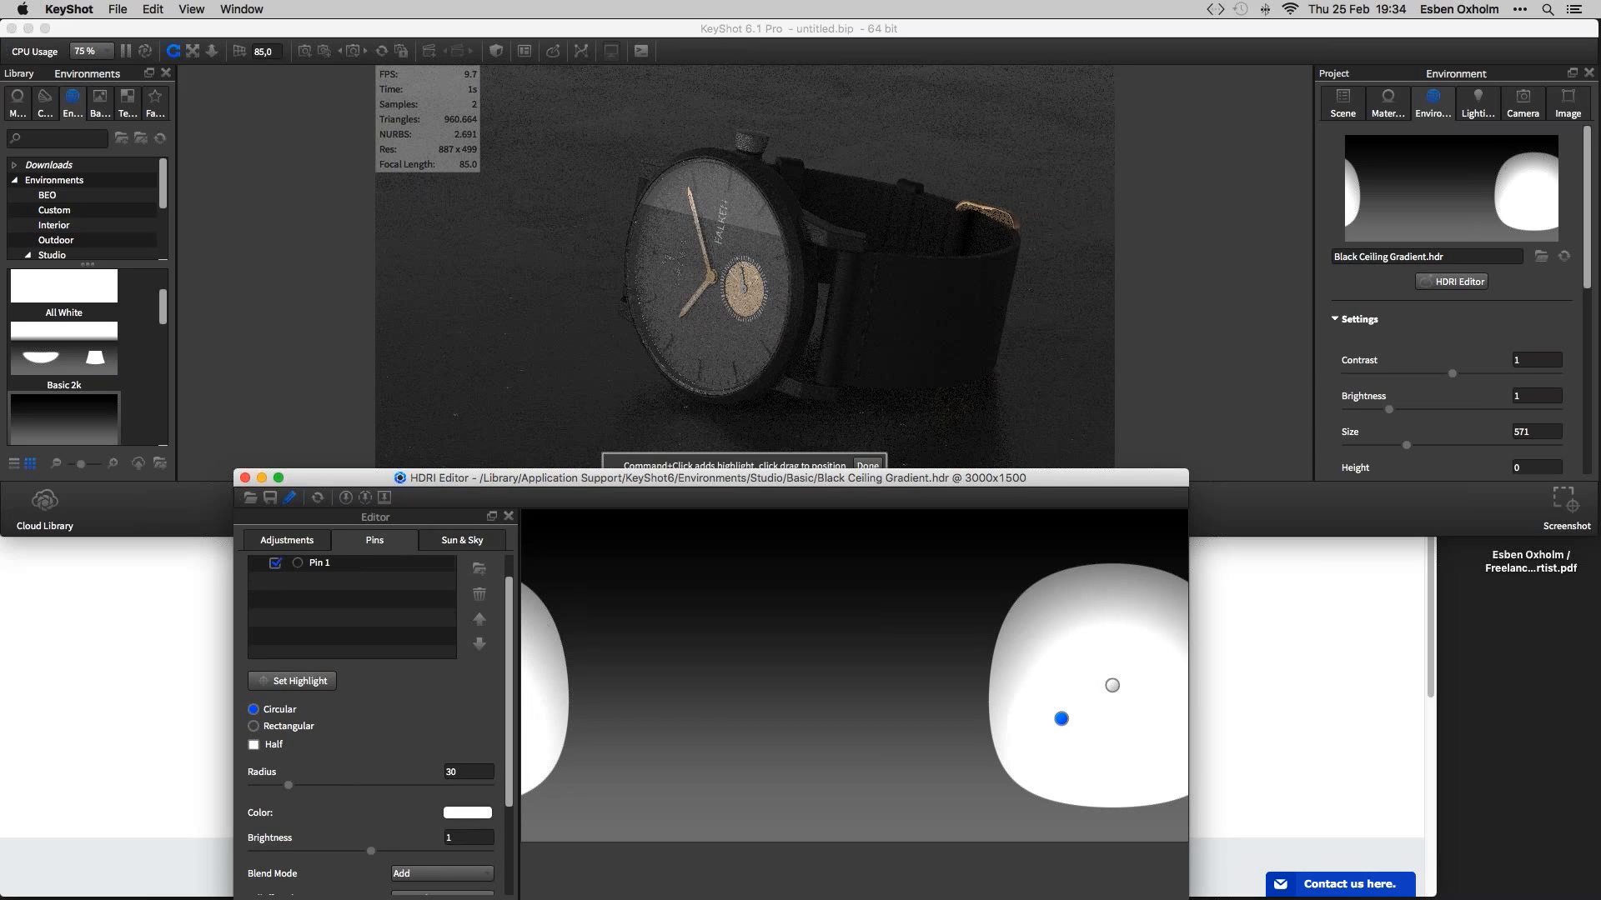
left_click(1053, 719)
left_click_drag(1055, 718, 1061, 724)
scroll(411, 741, "down", 3)
scroll(410, 741, "down", 3)
left_click_drag(370, 751, 410, 755)
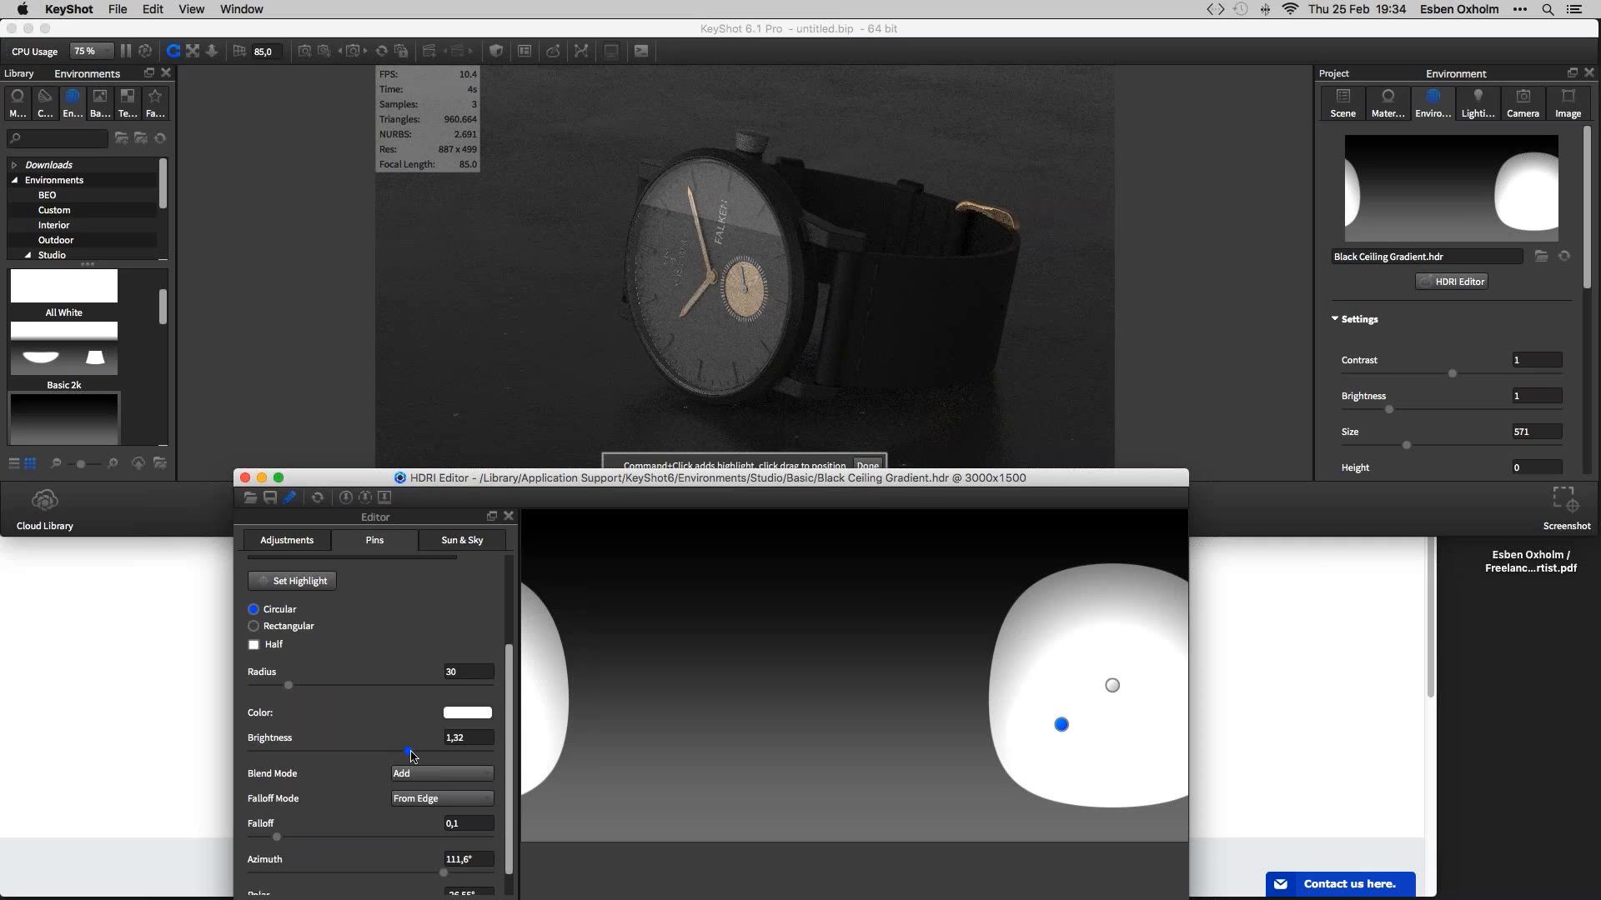
Add a third highlight pin targeting the ground surface behind the watch
scroll(428, 657, "up", 5)
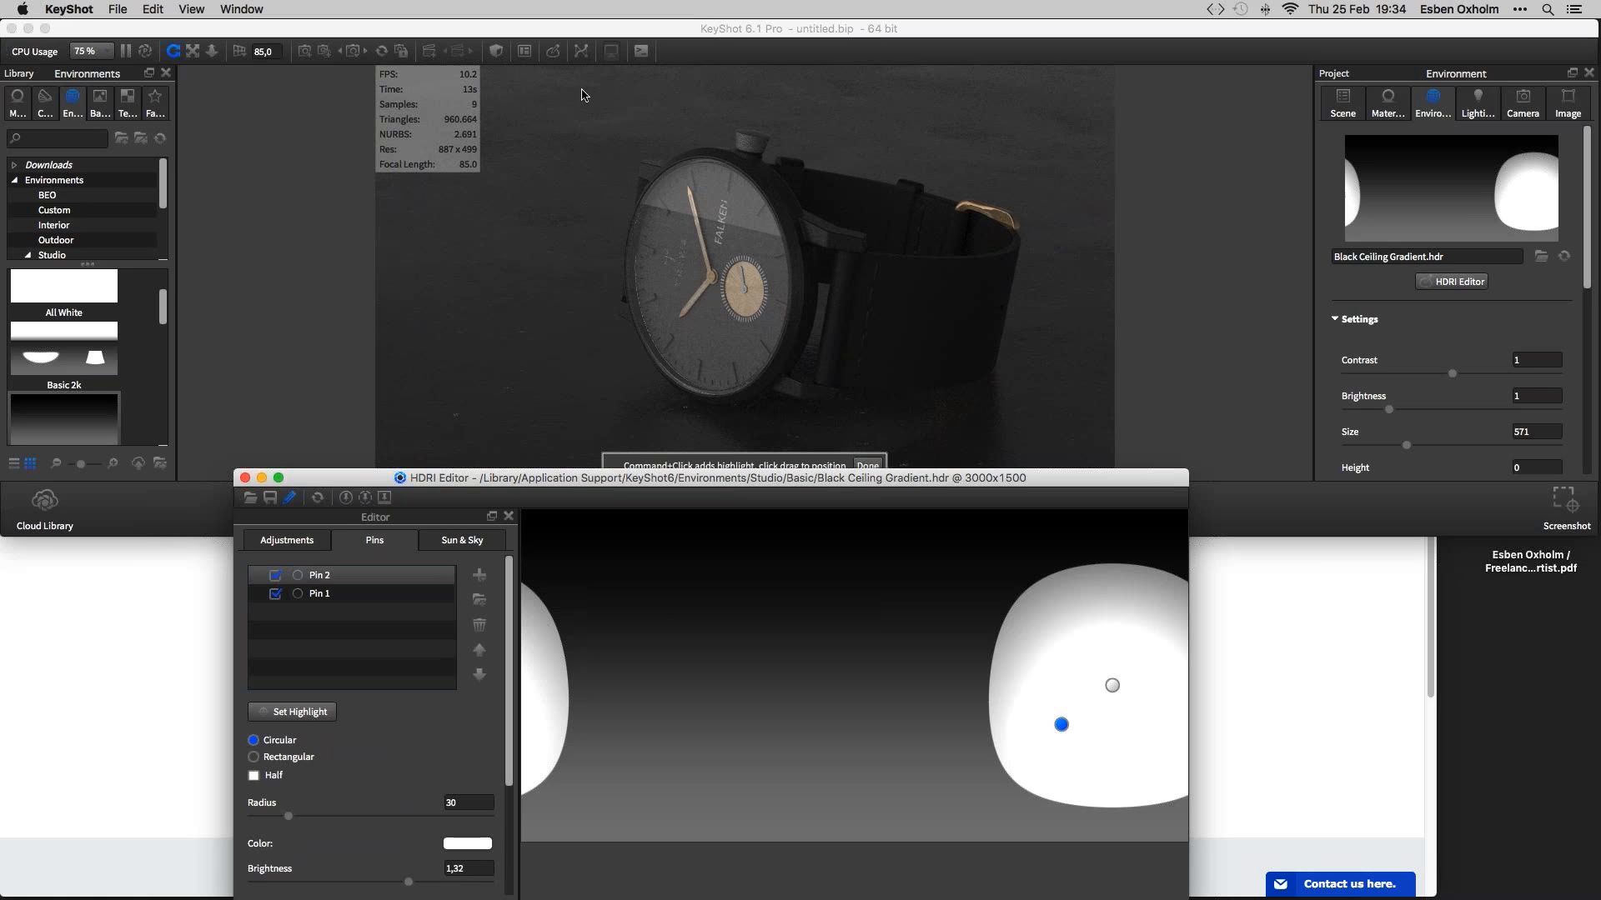
left_click(556, 134, "super")
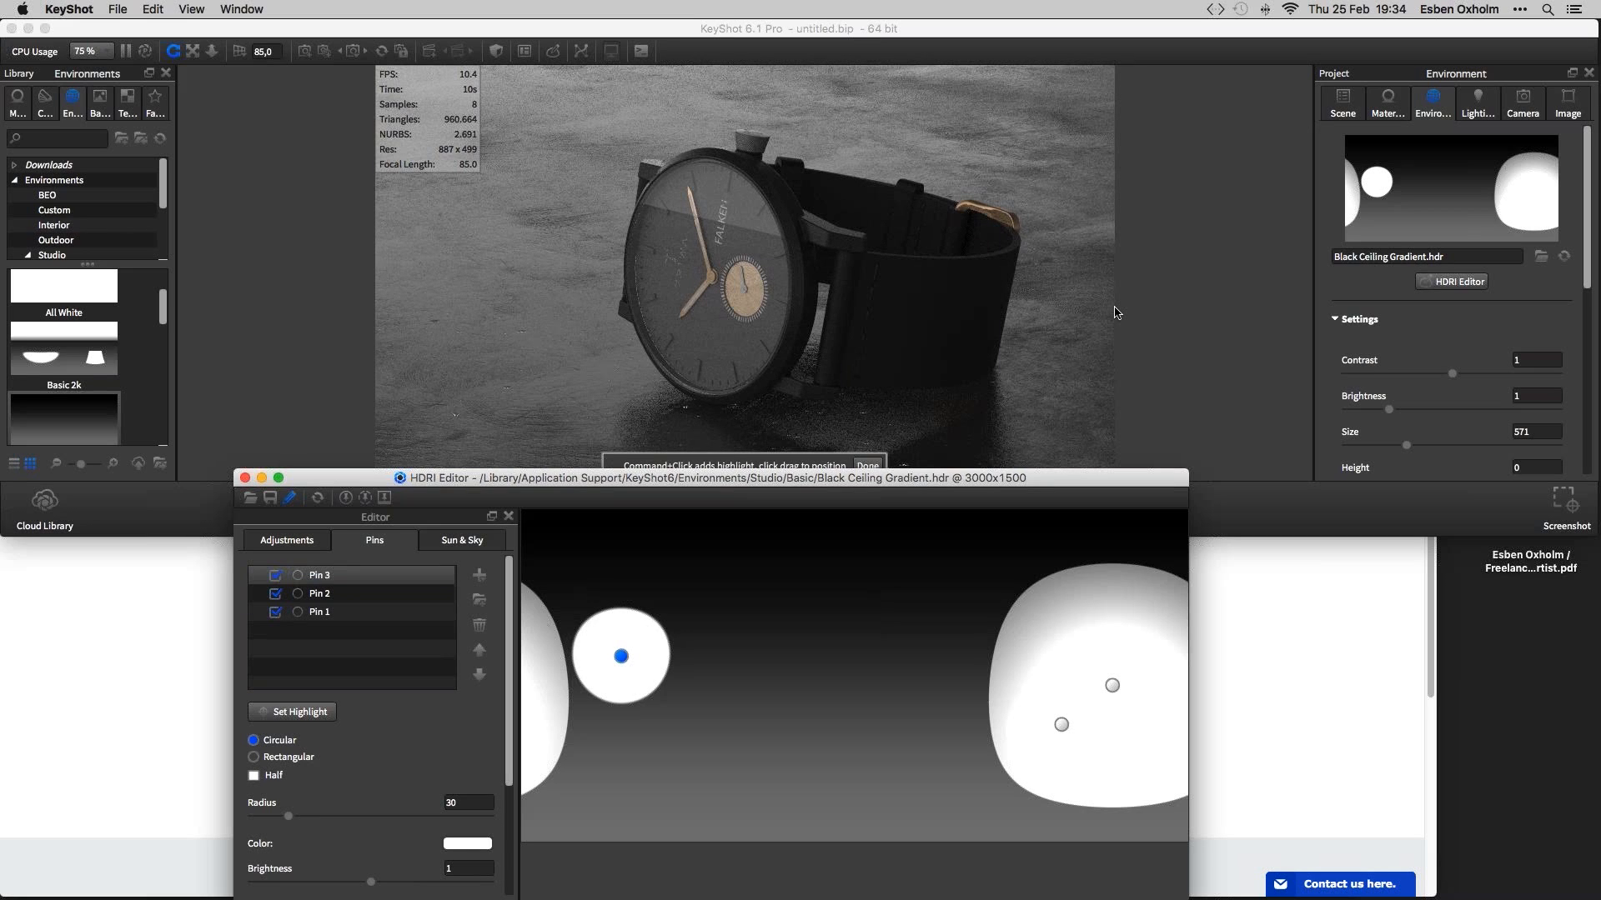
Set the metal roughness of the ground plane's Metallic Paint material to about 0.285
double_click(1078, 313)
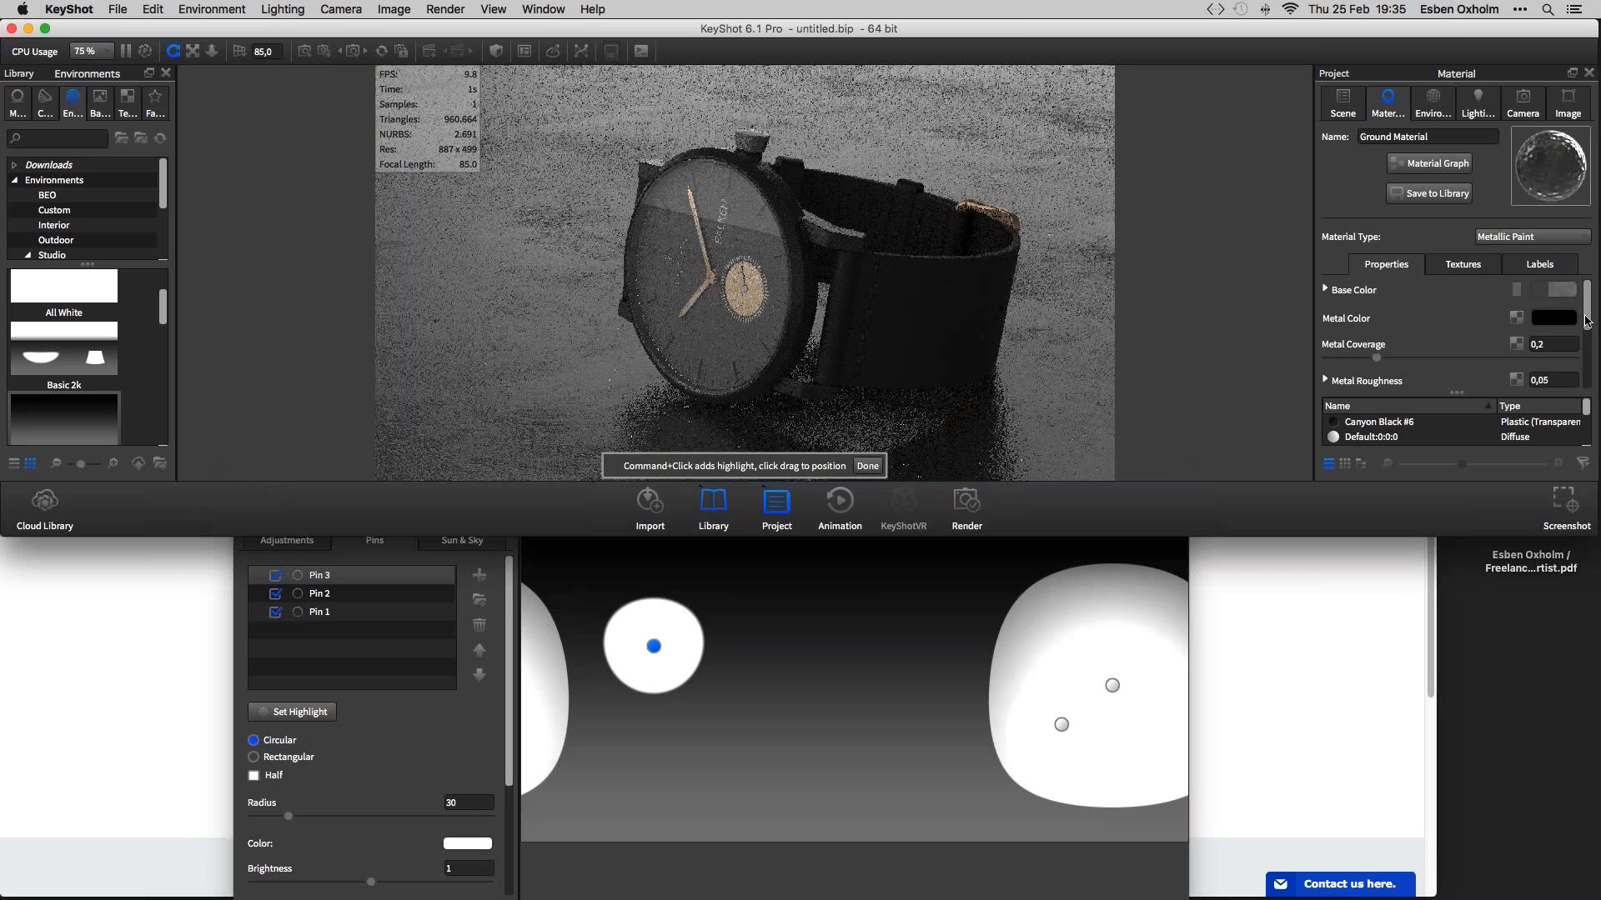
scroll(1588, 321, "down", 2)
left_click_drag(1339, 341, 1357, 344)
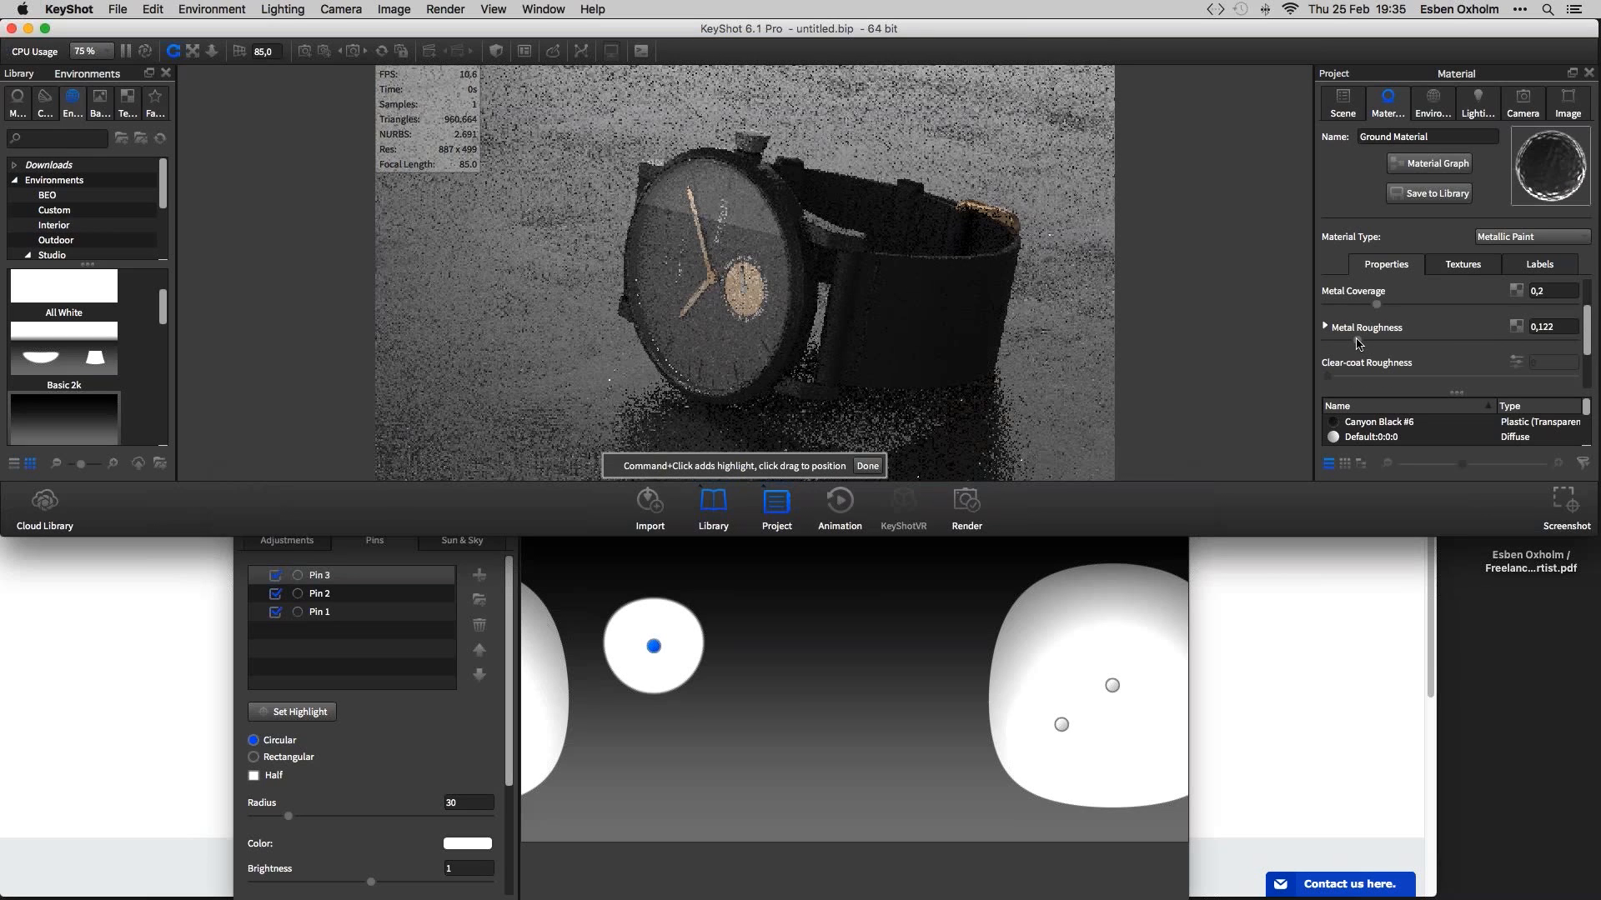
left_click_drag(1359, 343, 1397, 343)
scroll(1538, 318, "up", 2)
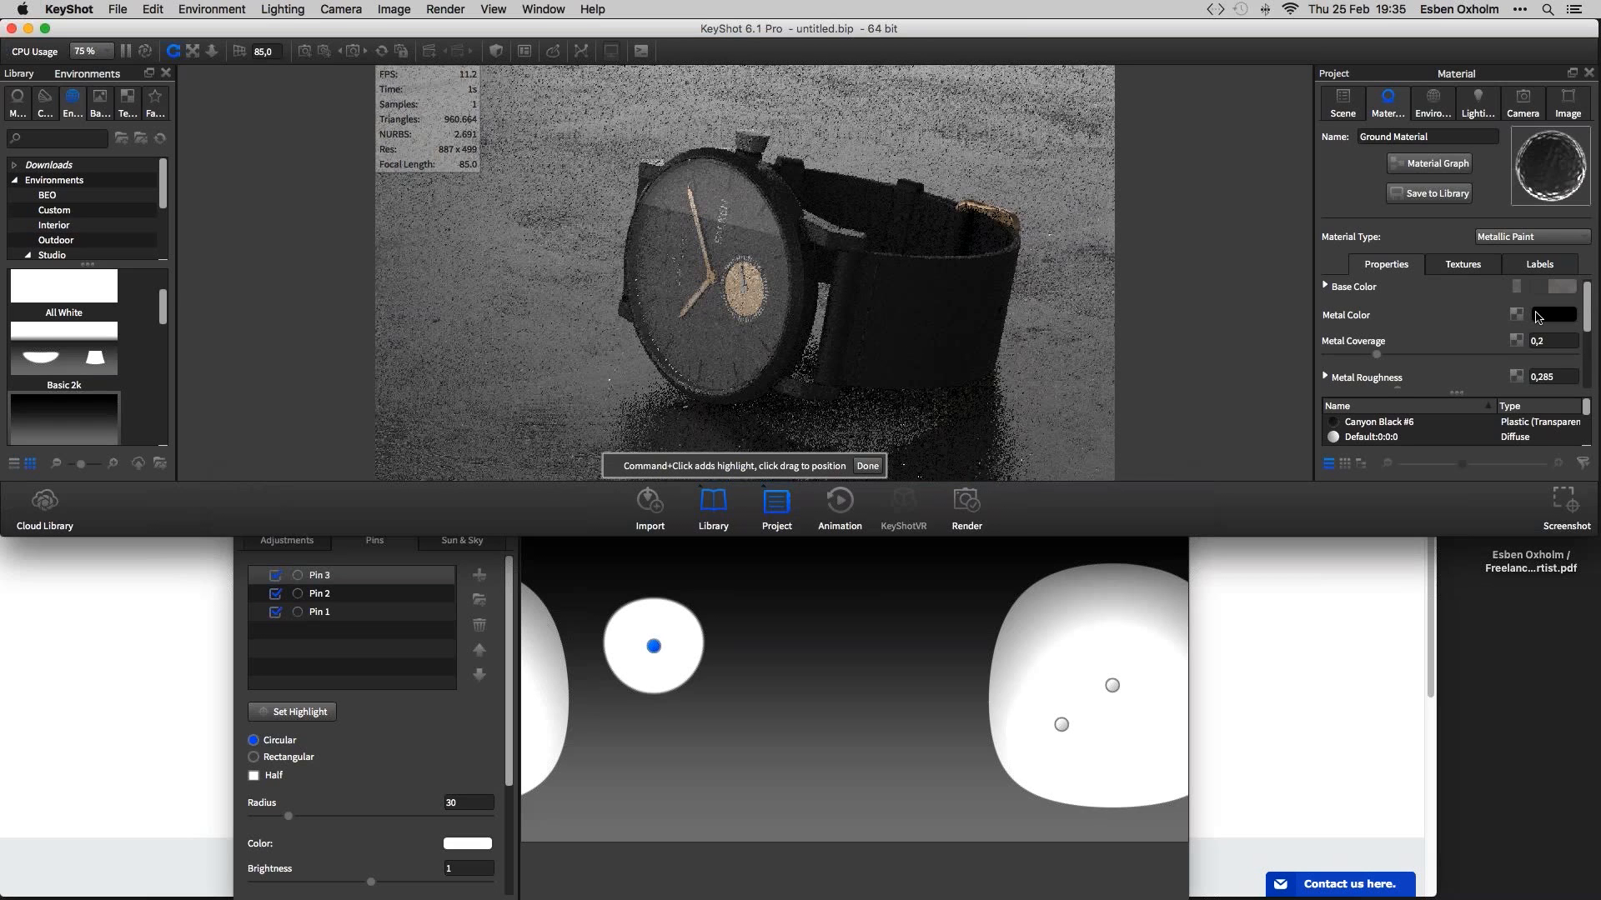
Set the ground material's metal color to near-white and its metal coverage to about 0.203
left_click(1538, 315)
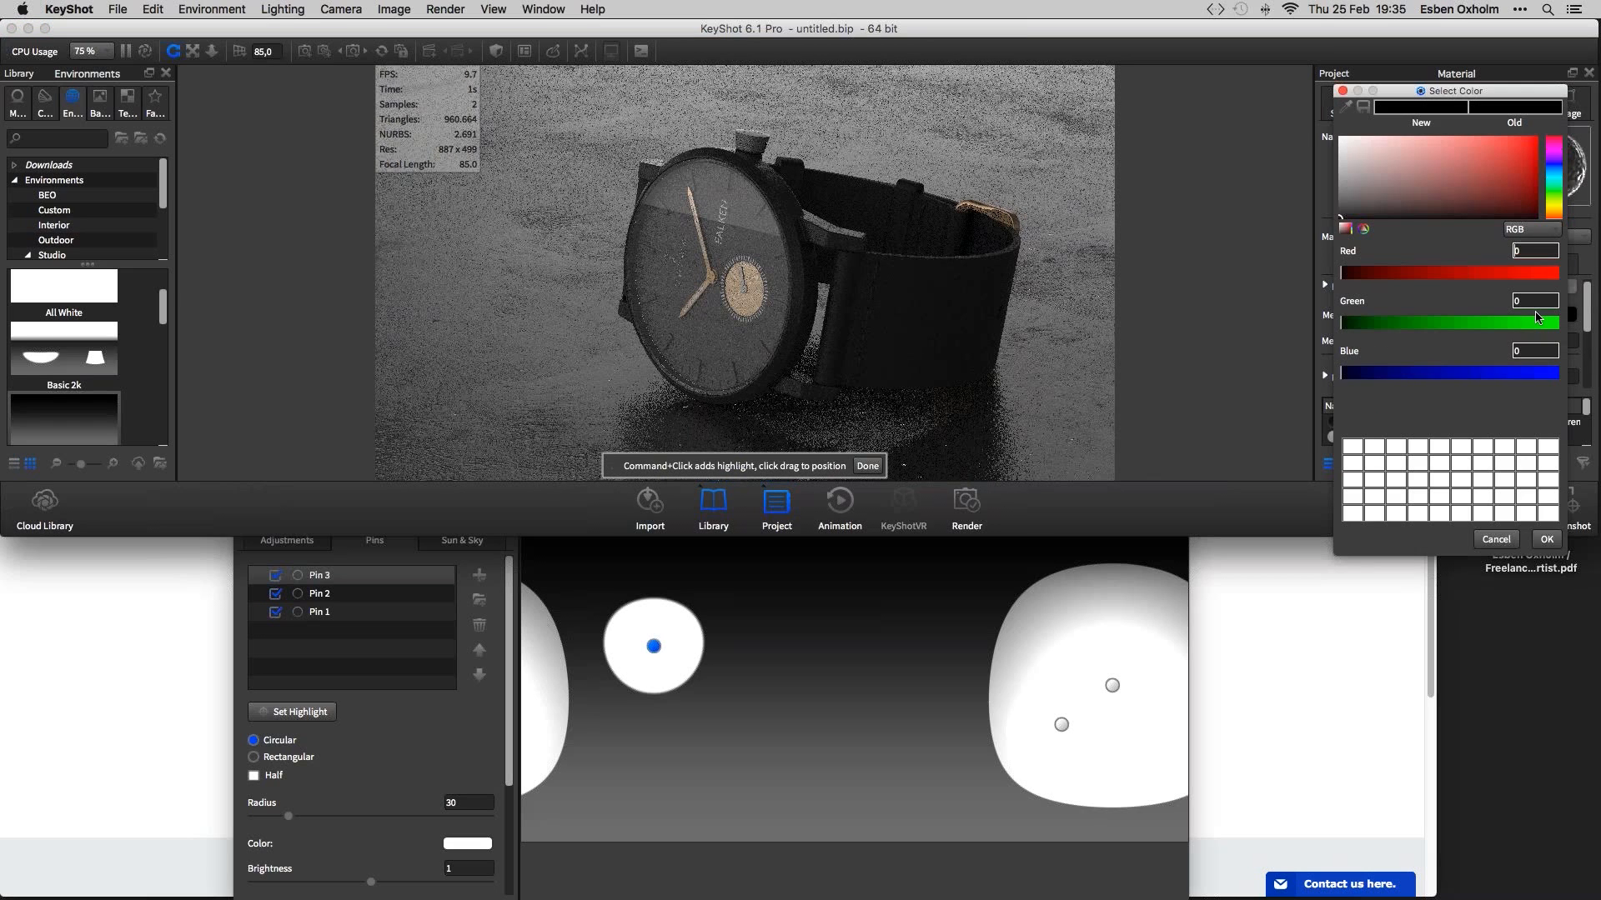
key("Escape")
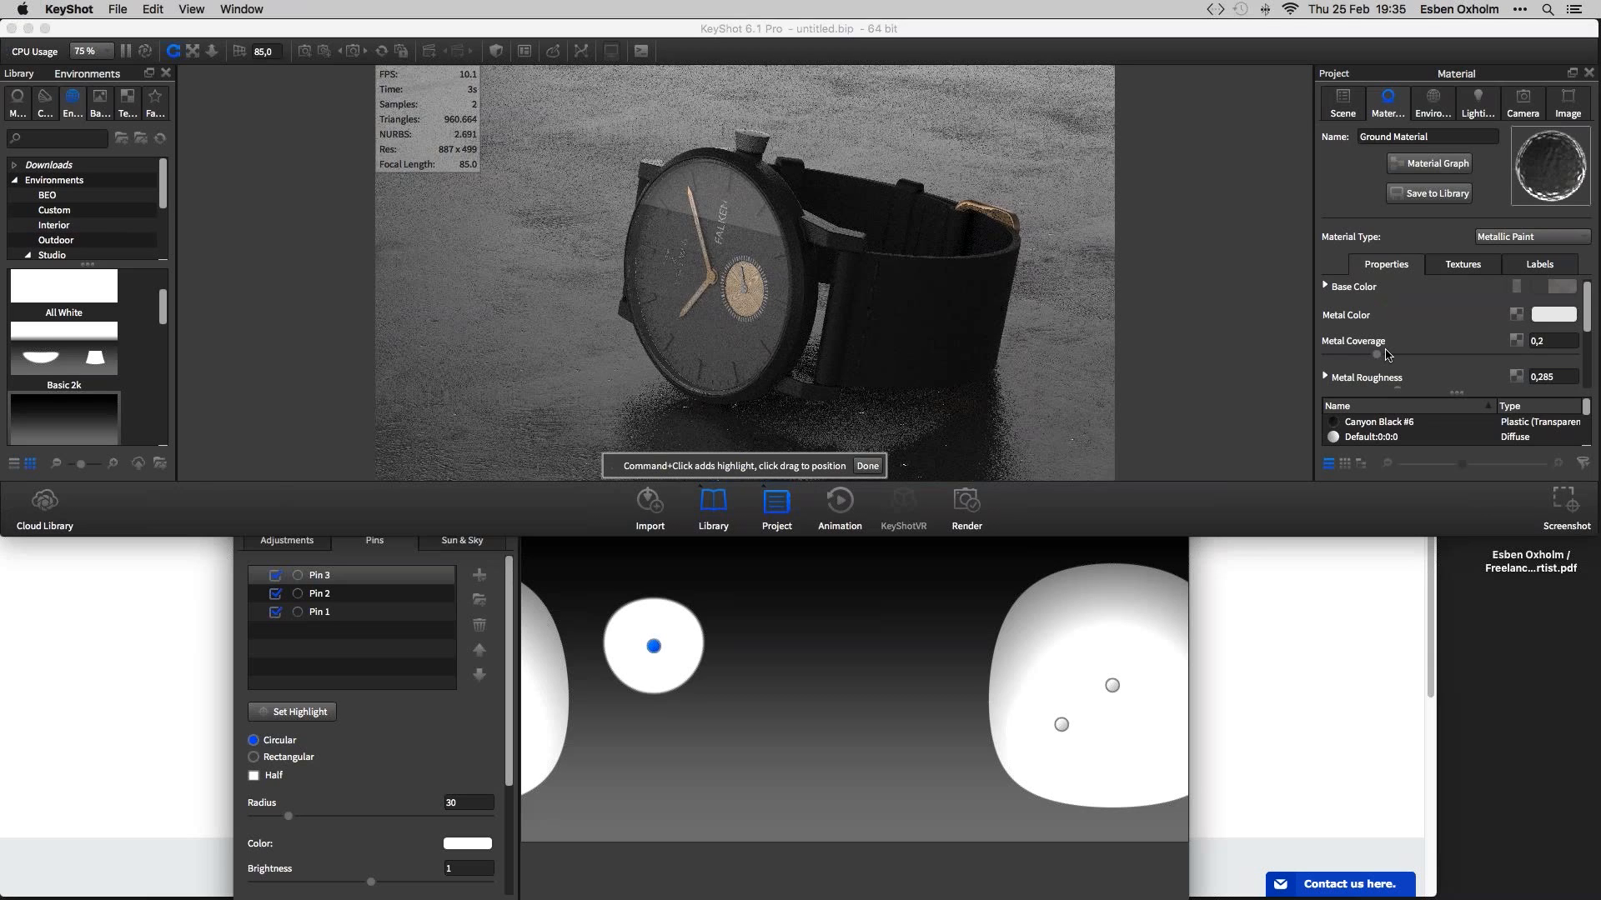
mouse_move(1390, 354)
left_mouse_down()
mouse_move(1418, 354)
mouse_move(1337, 354)
mouse_move(1402, 354)
mouse_move(1379, 355)
left_mouse_up()
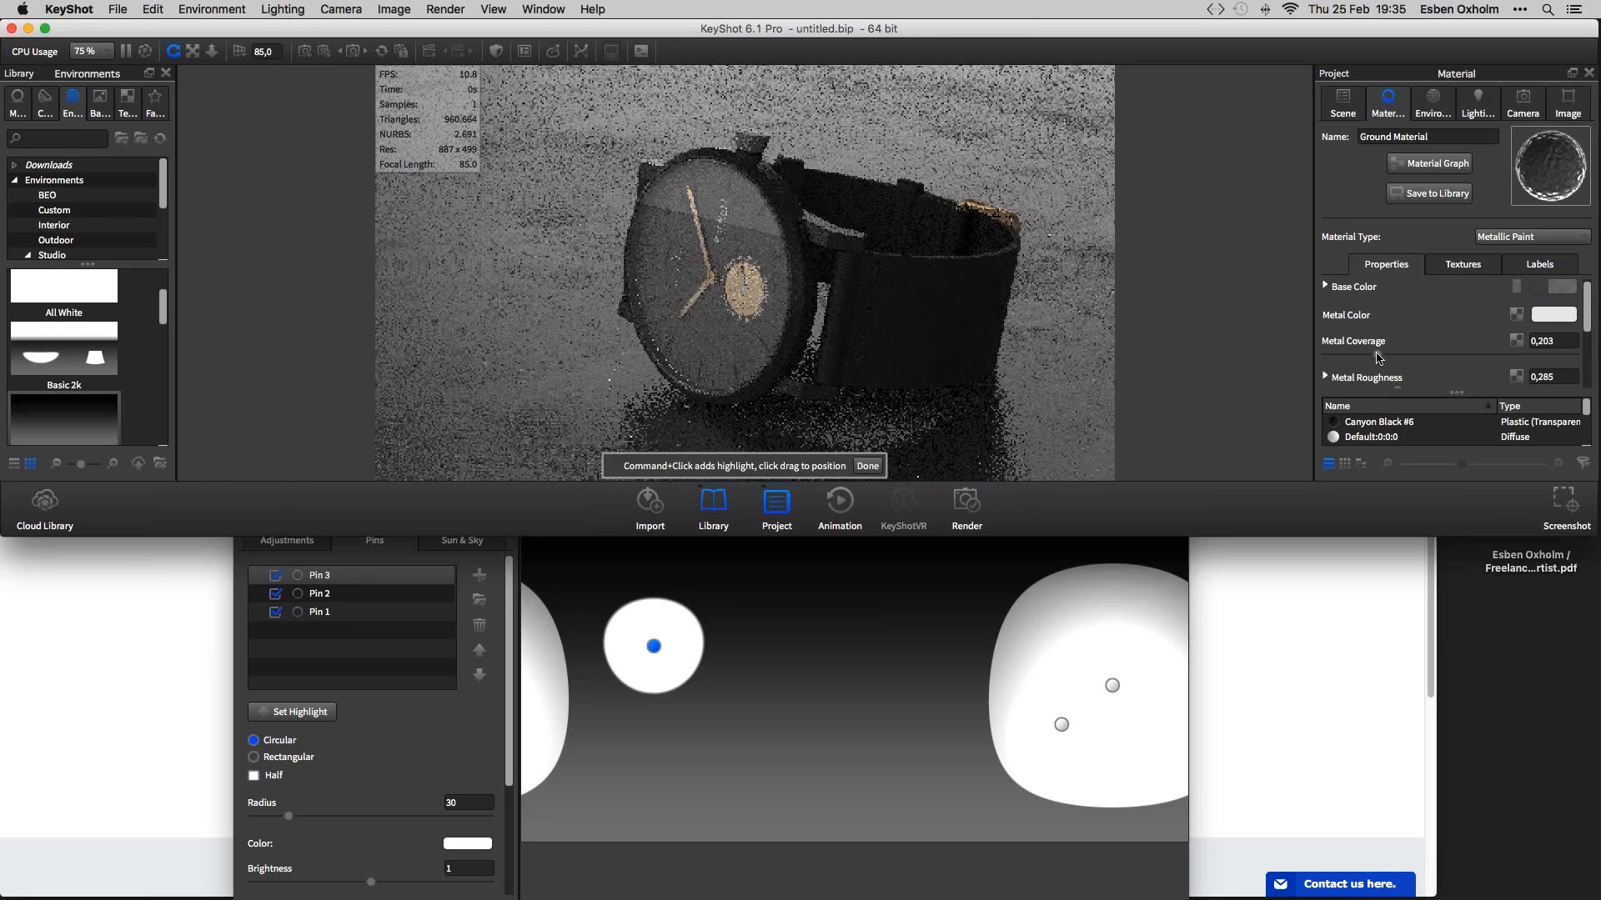
Reposition the third highlight pin in the HDRI to an azimuth of about -128.7° and a polar angle of about 20.7°
left_click(932, 561)
left_click_drag(932, 490, 931, 507)
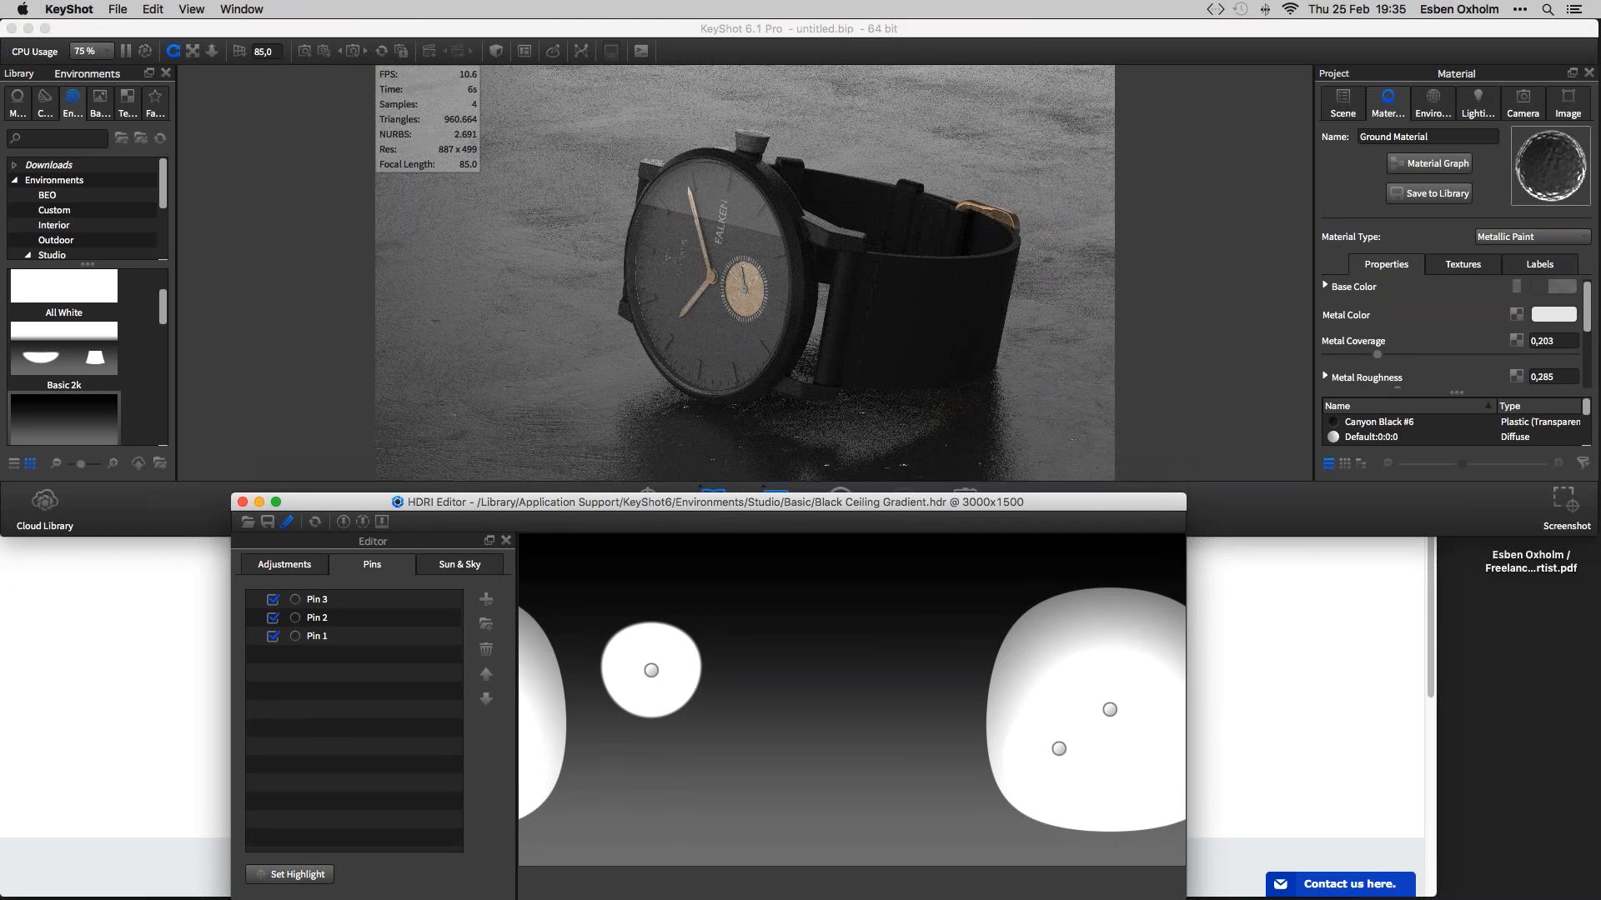
left_click(651, 671)
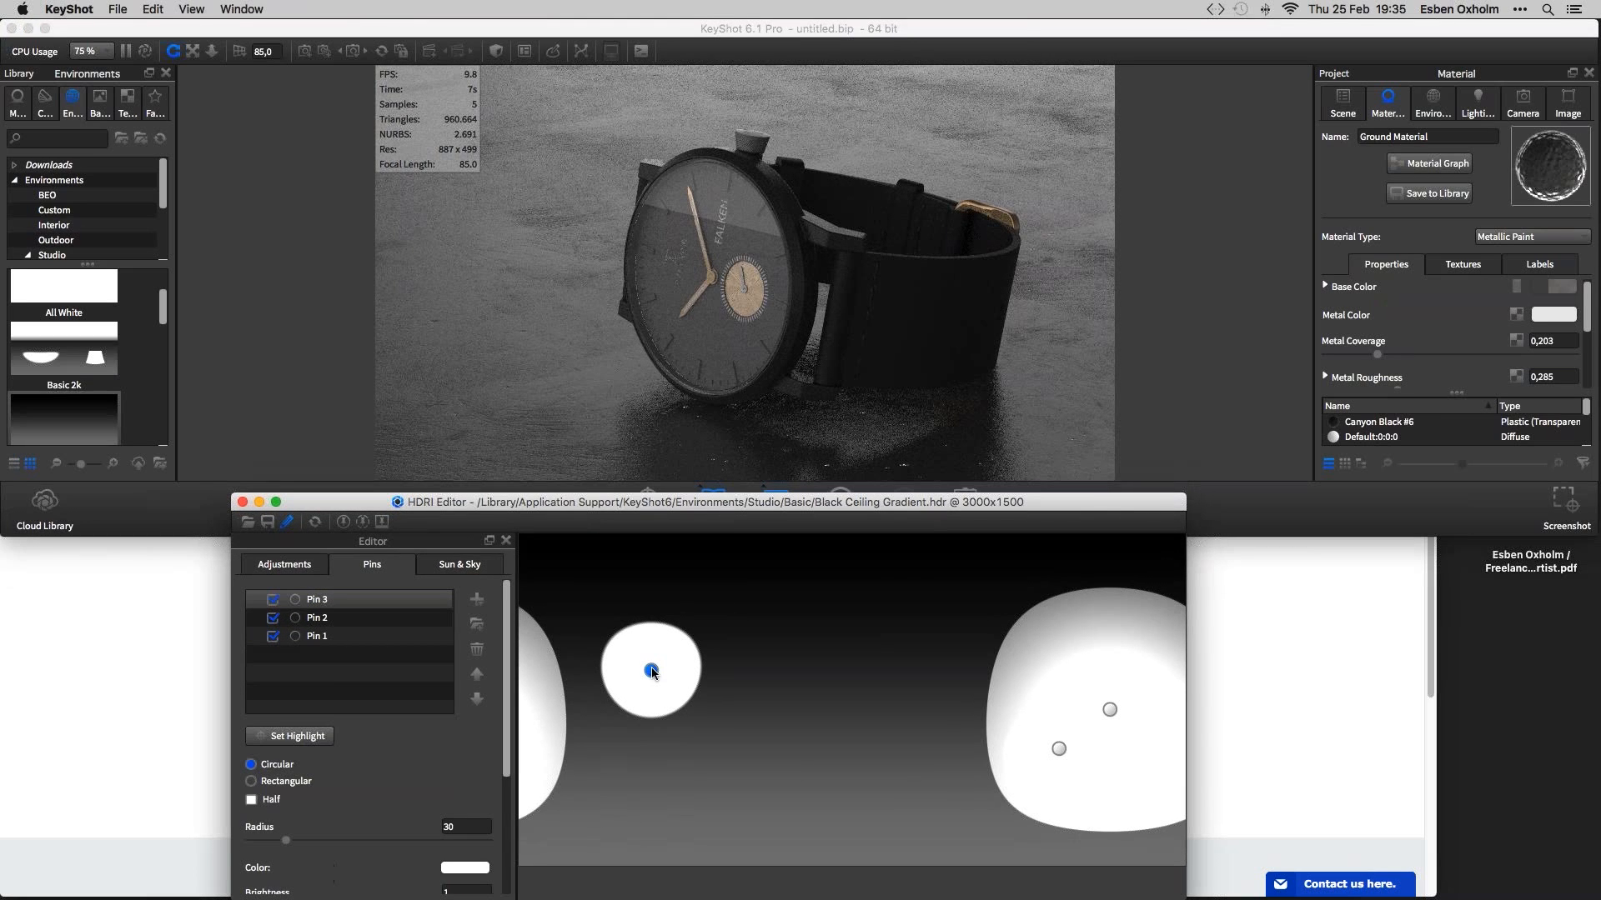
left_click_drag(651, 671, 613, 665)
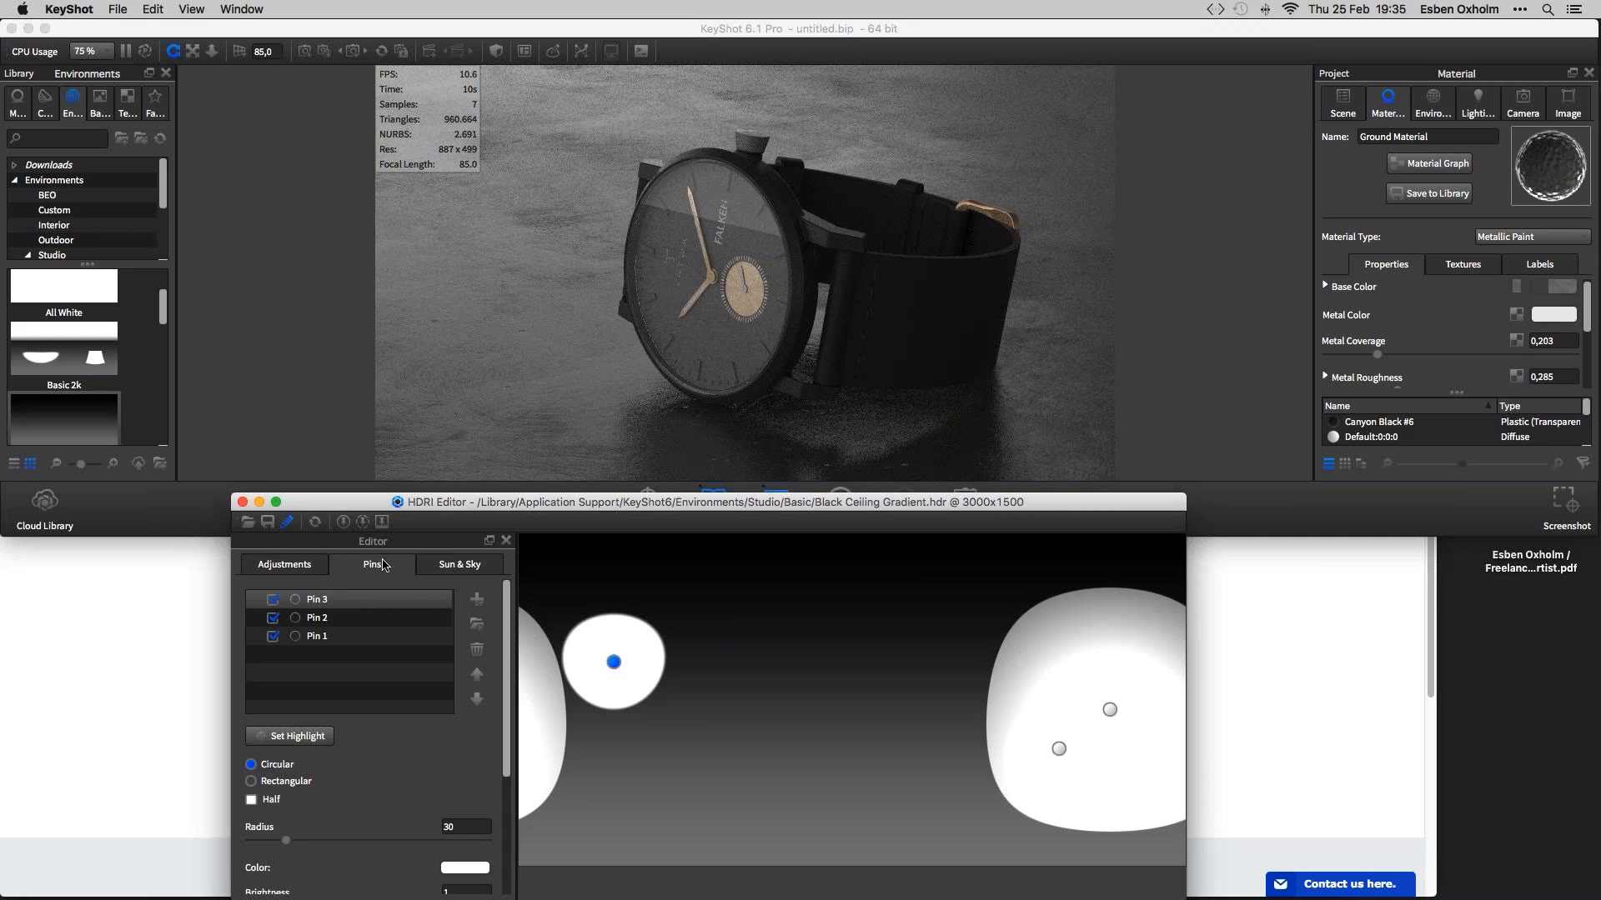
Enable depth of field on the camera, with the focus point on the upper edge of the watch face and an f-stop of 15
left_click(1523, 102)
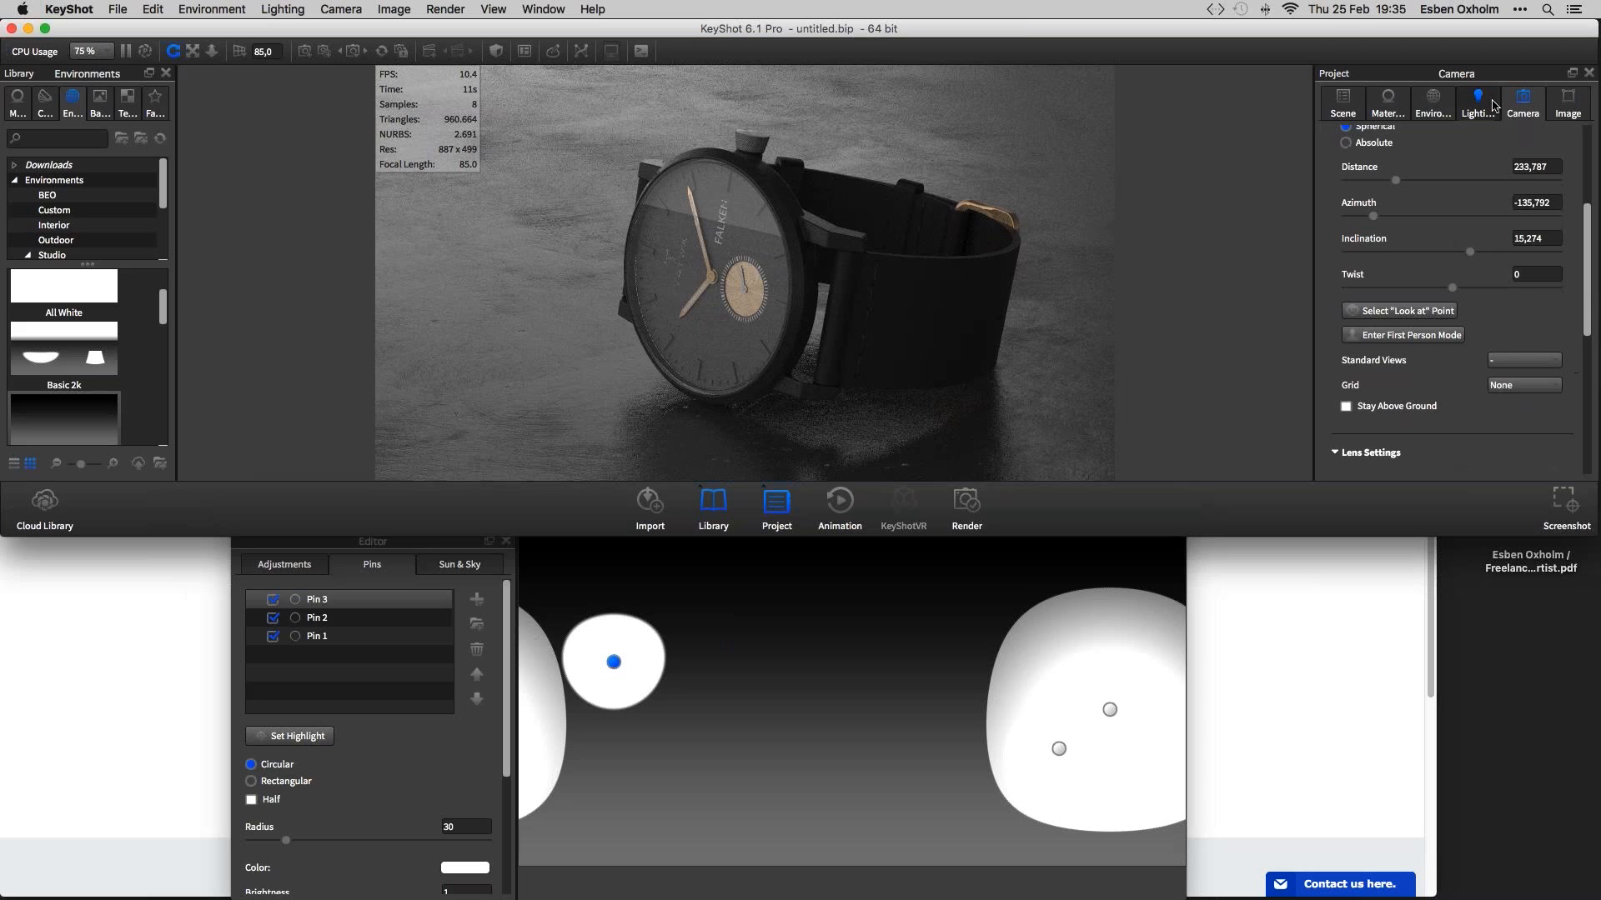
scroll(1394, 347, "down", 5)
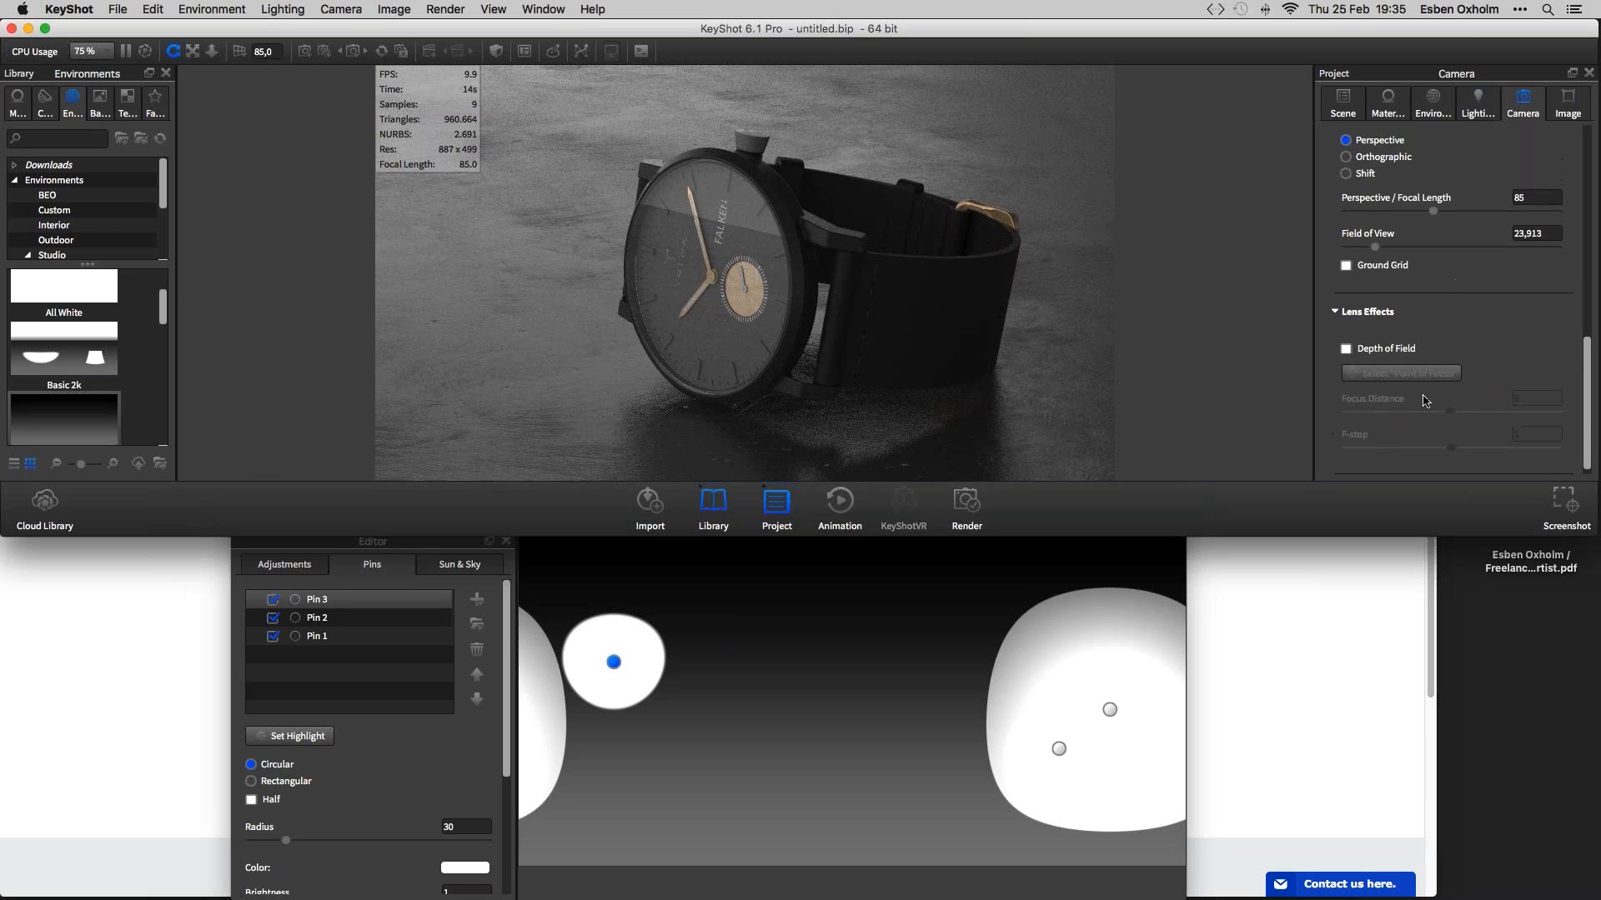
left_click(1391, 342)
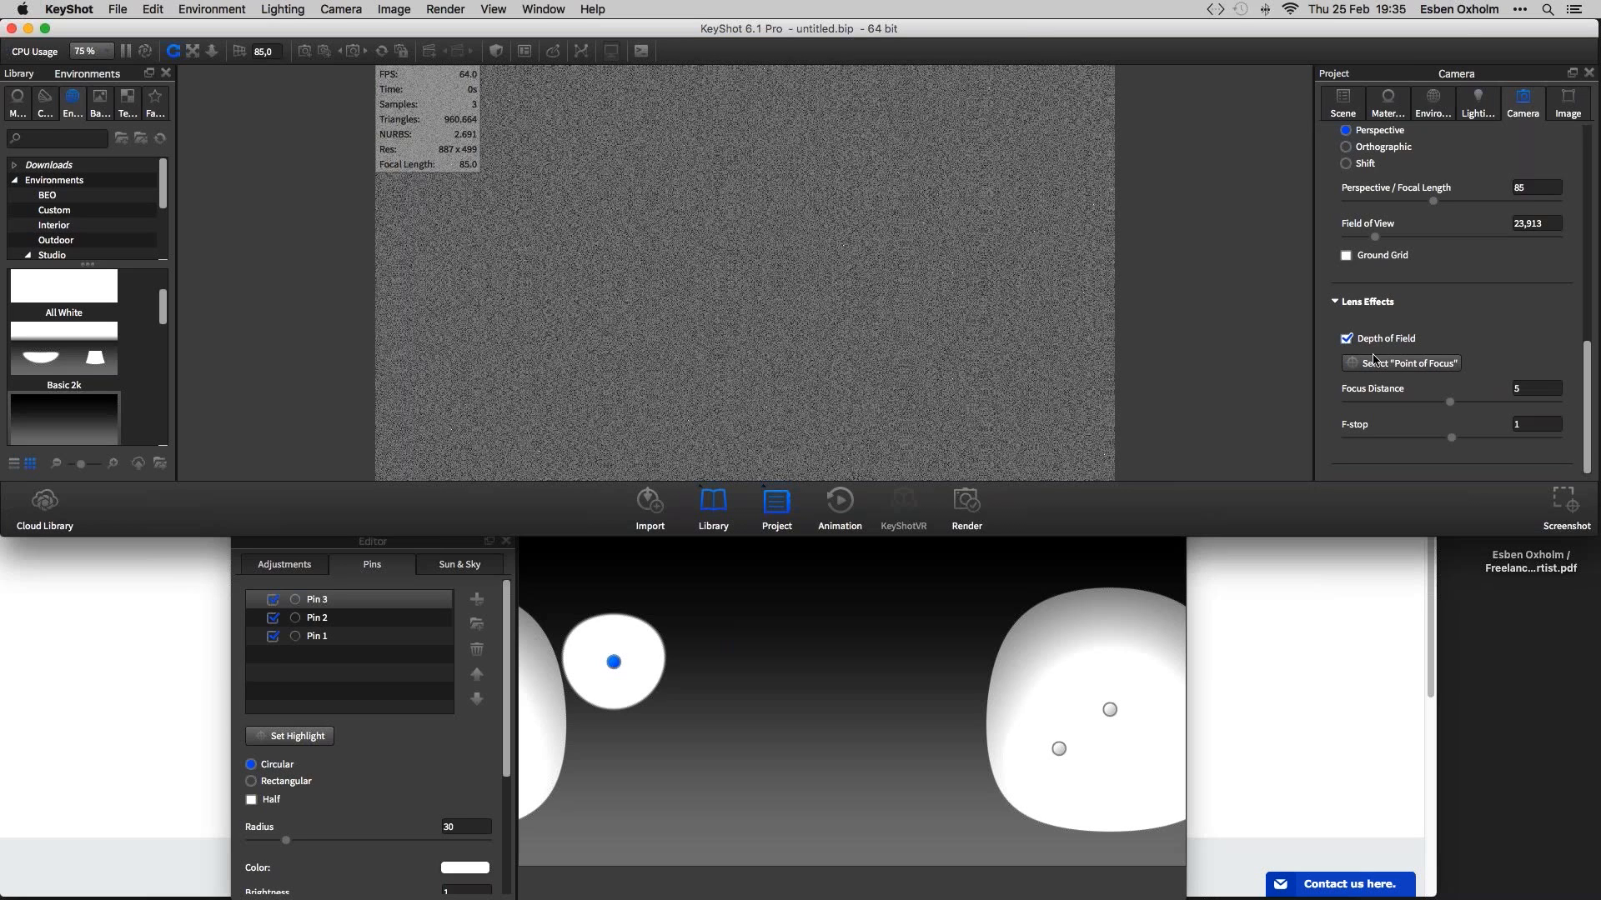
left_click(1374, 361)
left_click(725, 159)
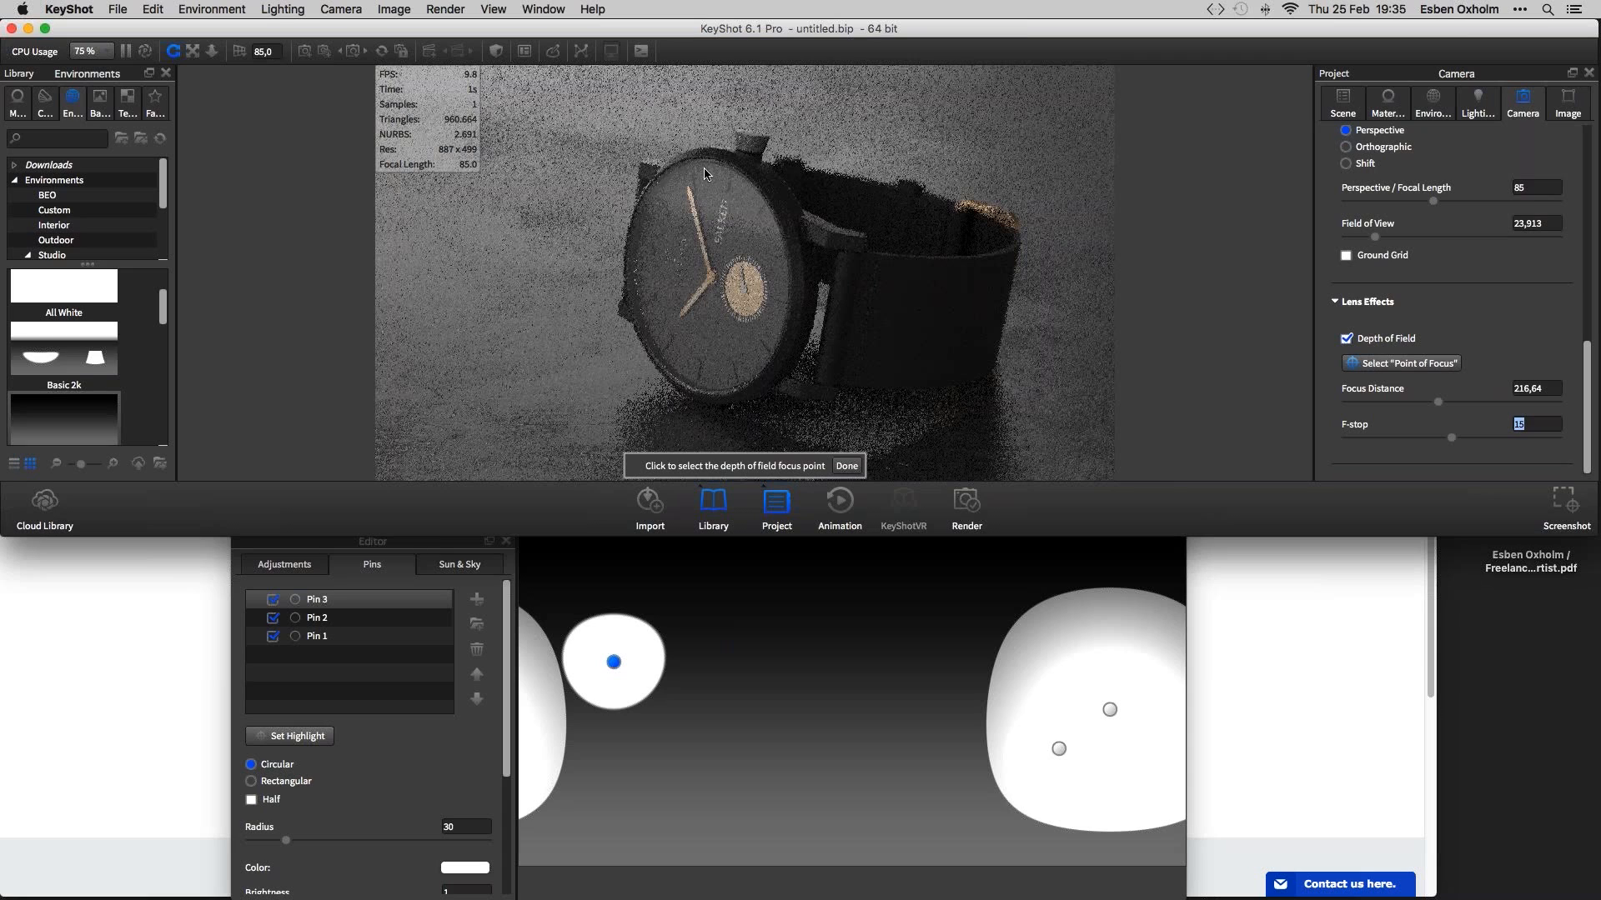
left_click(847, 467)
Tint the third highlight pin pale blue (RGB 217, 236, 255) and raise its brightness to about 1.064
left_click(607, 664)
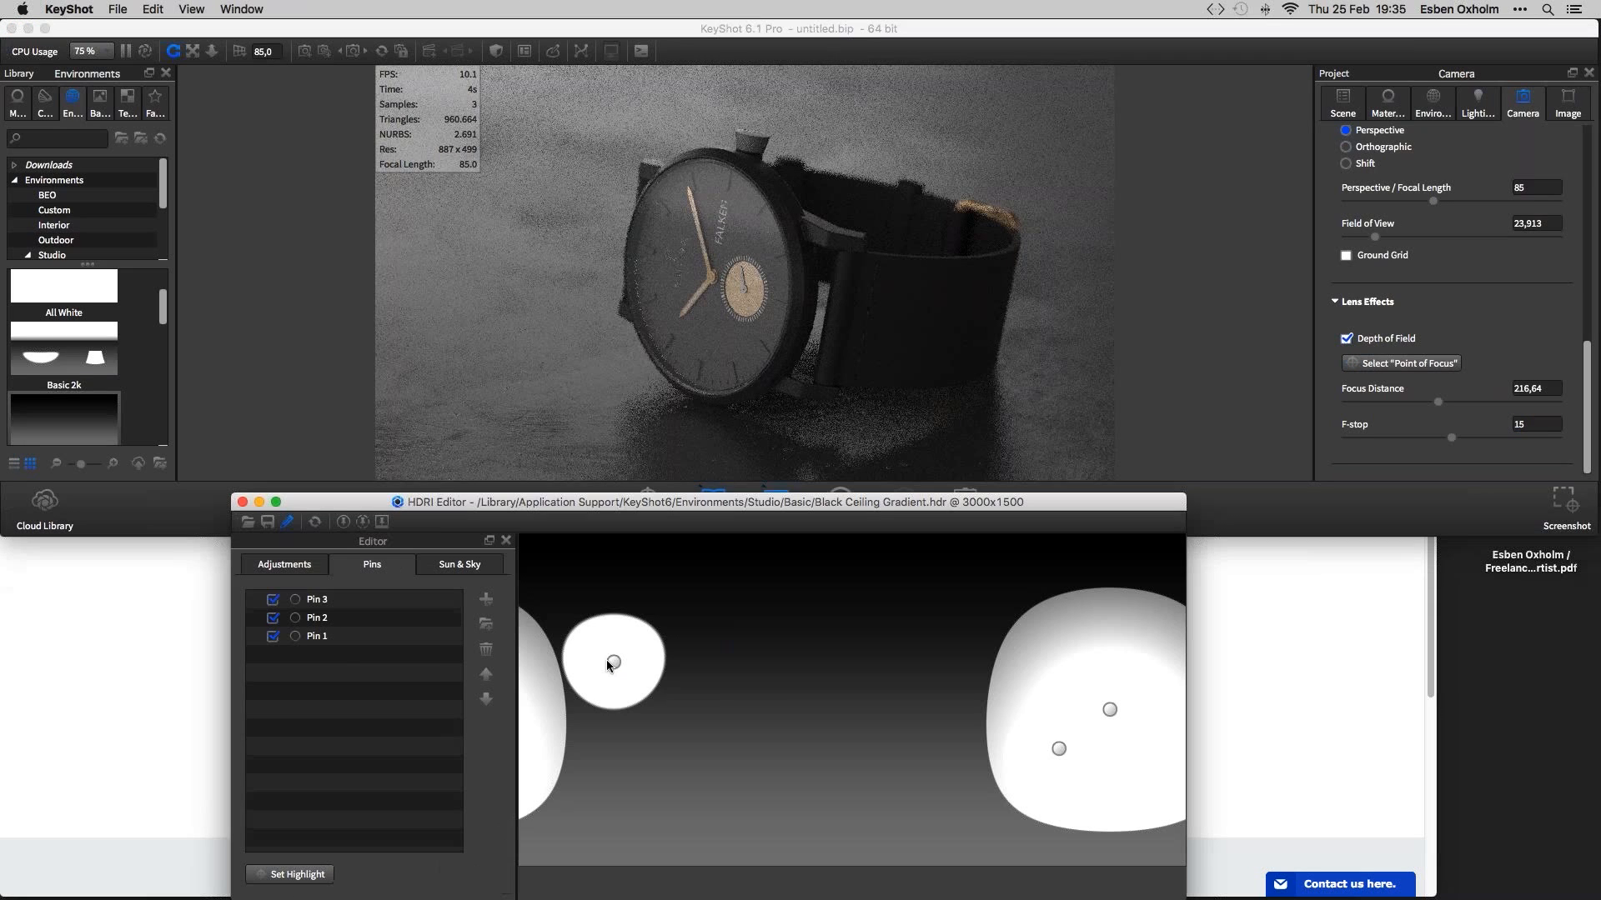
left_click(614, 662)
scroll(500, 761, "down", 5)
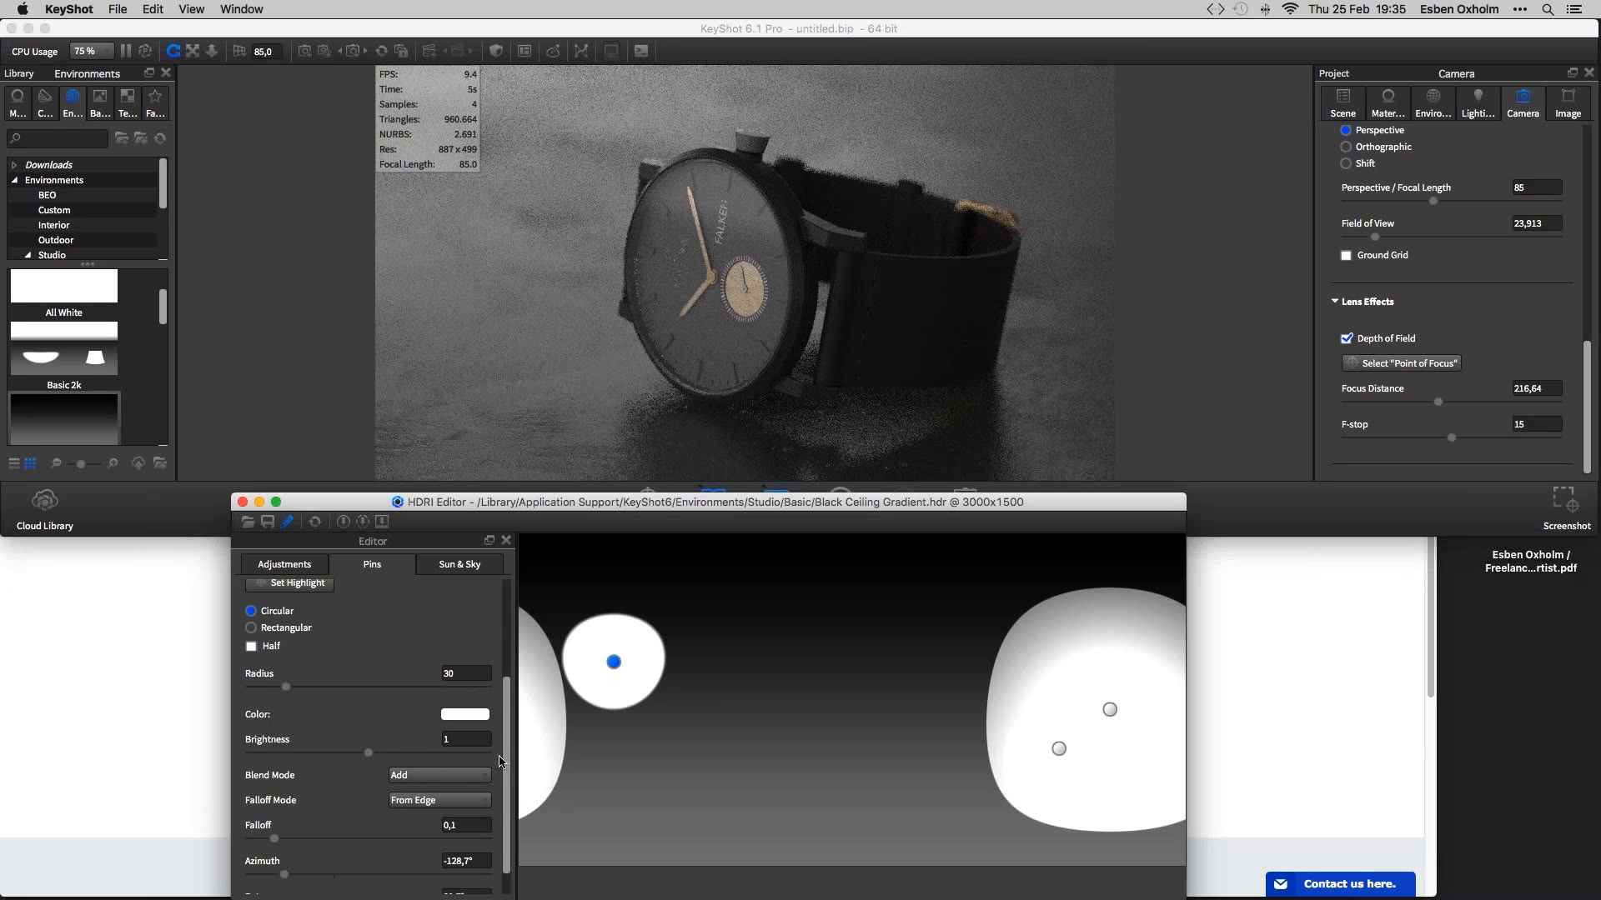
scroll(500, 761, "down", 2)
left_click(464, 685)
left_click(471, 513)
mouse_move(344, 500)
left_mouse_down()
mouse_move(333, 473)
mouse_move(292, 483)
left_mouse_up()
left_click(291, 480)
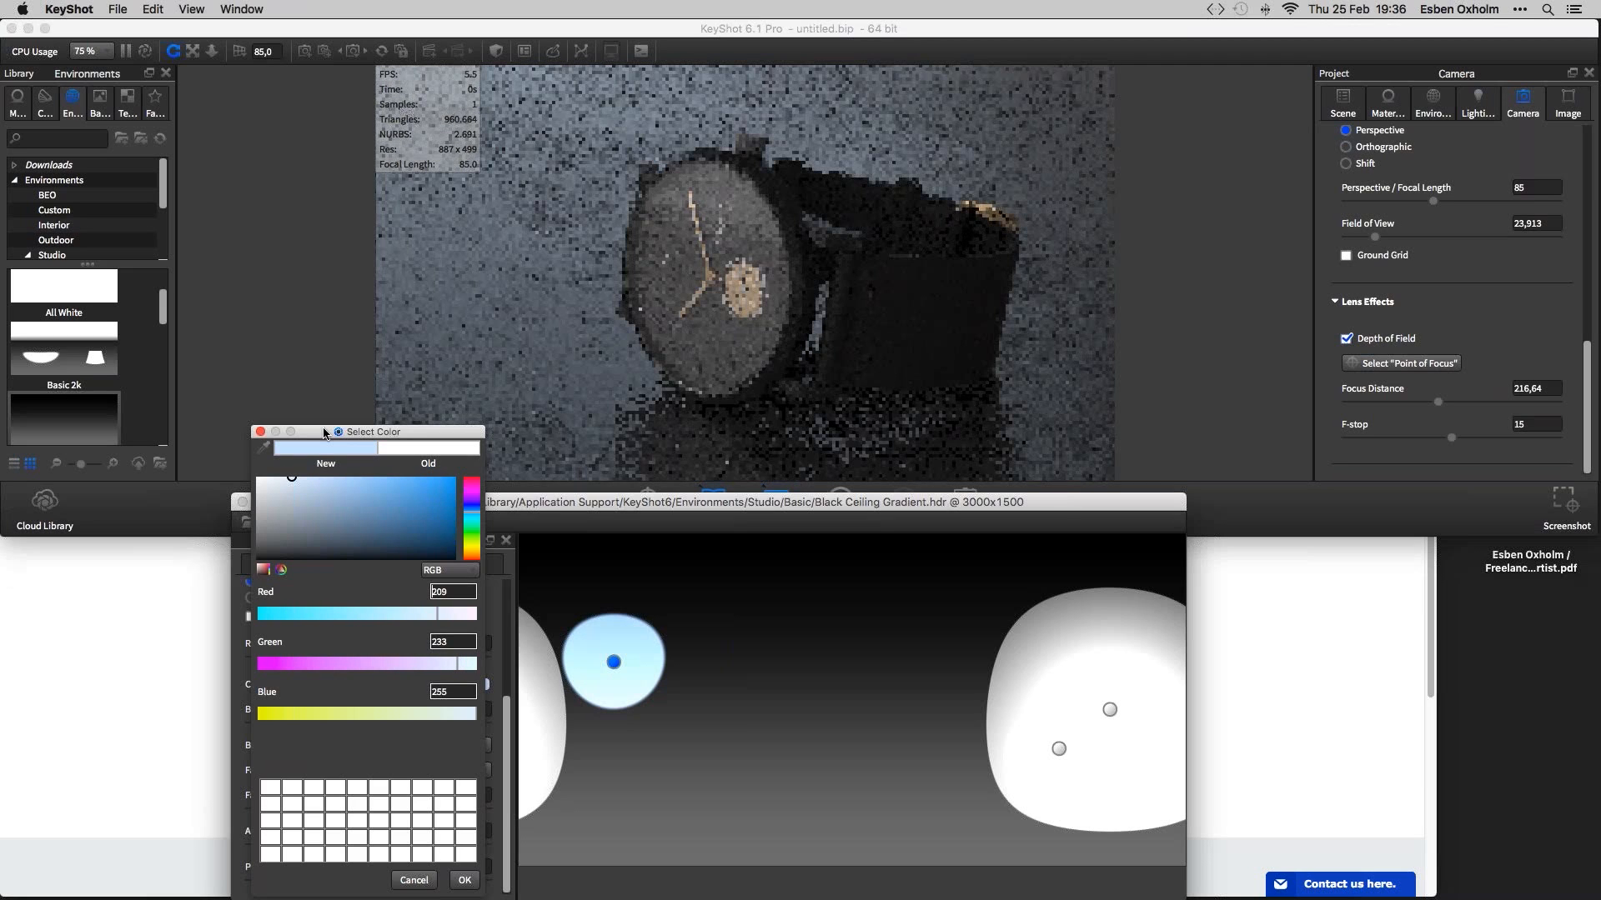
left_click_drag(325, 434, 275, 386)
left_click(236, 429)
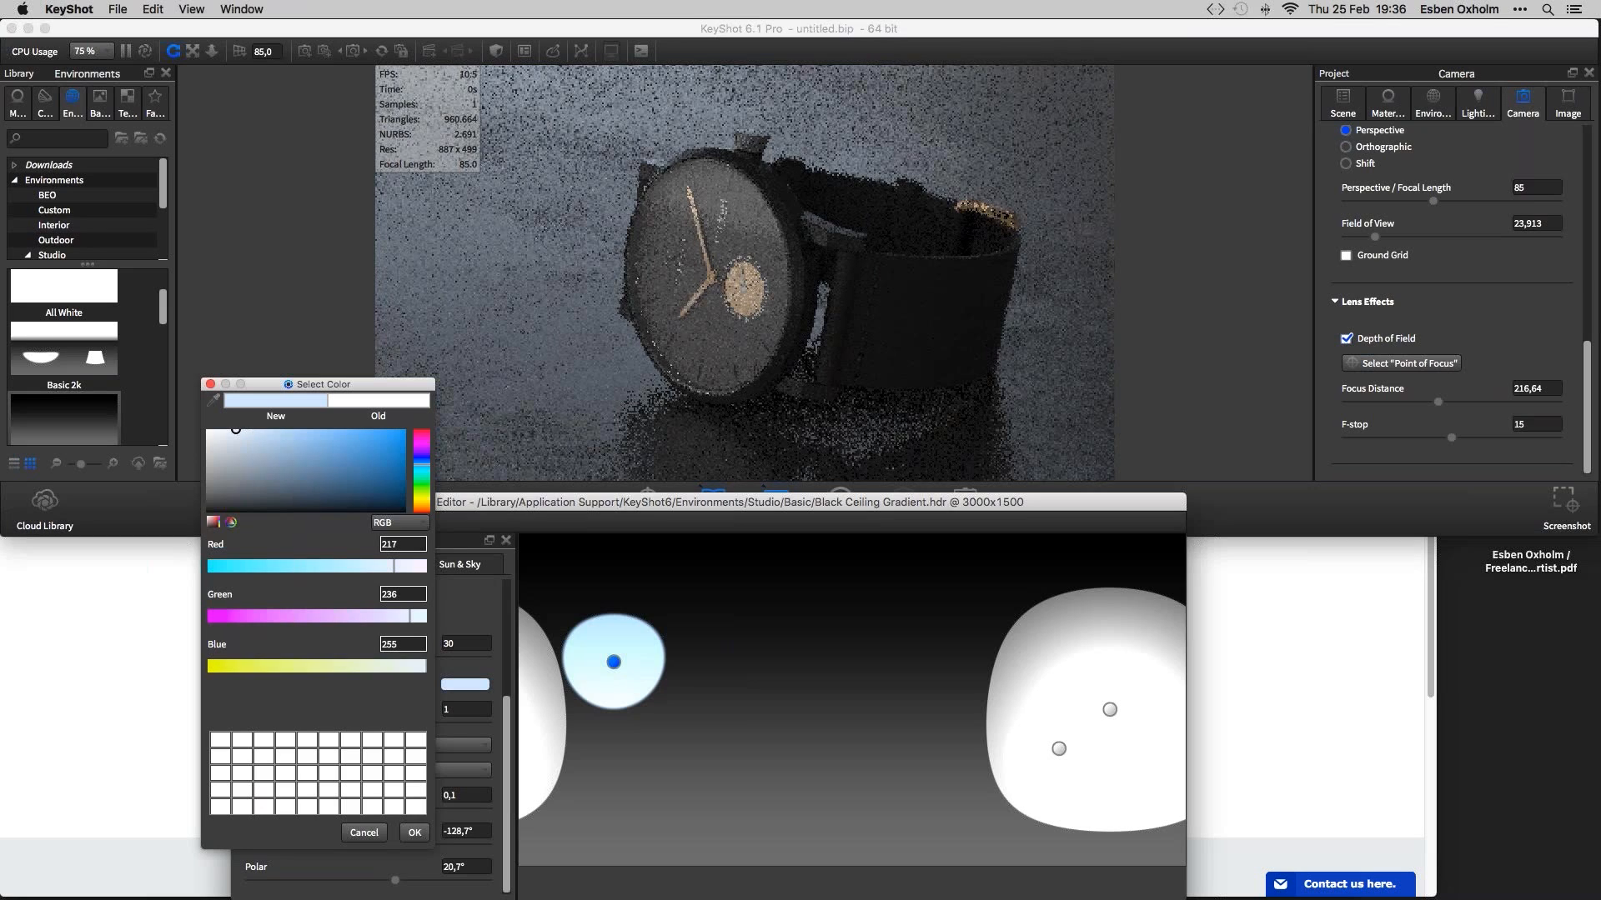
left_click_drag(299, 377, 295, 372)
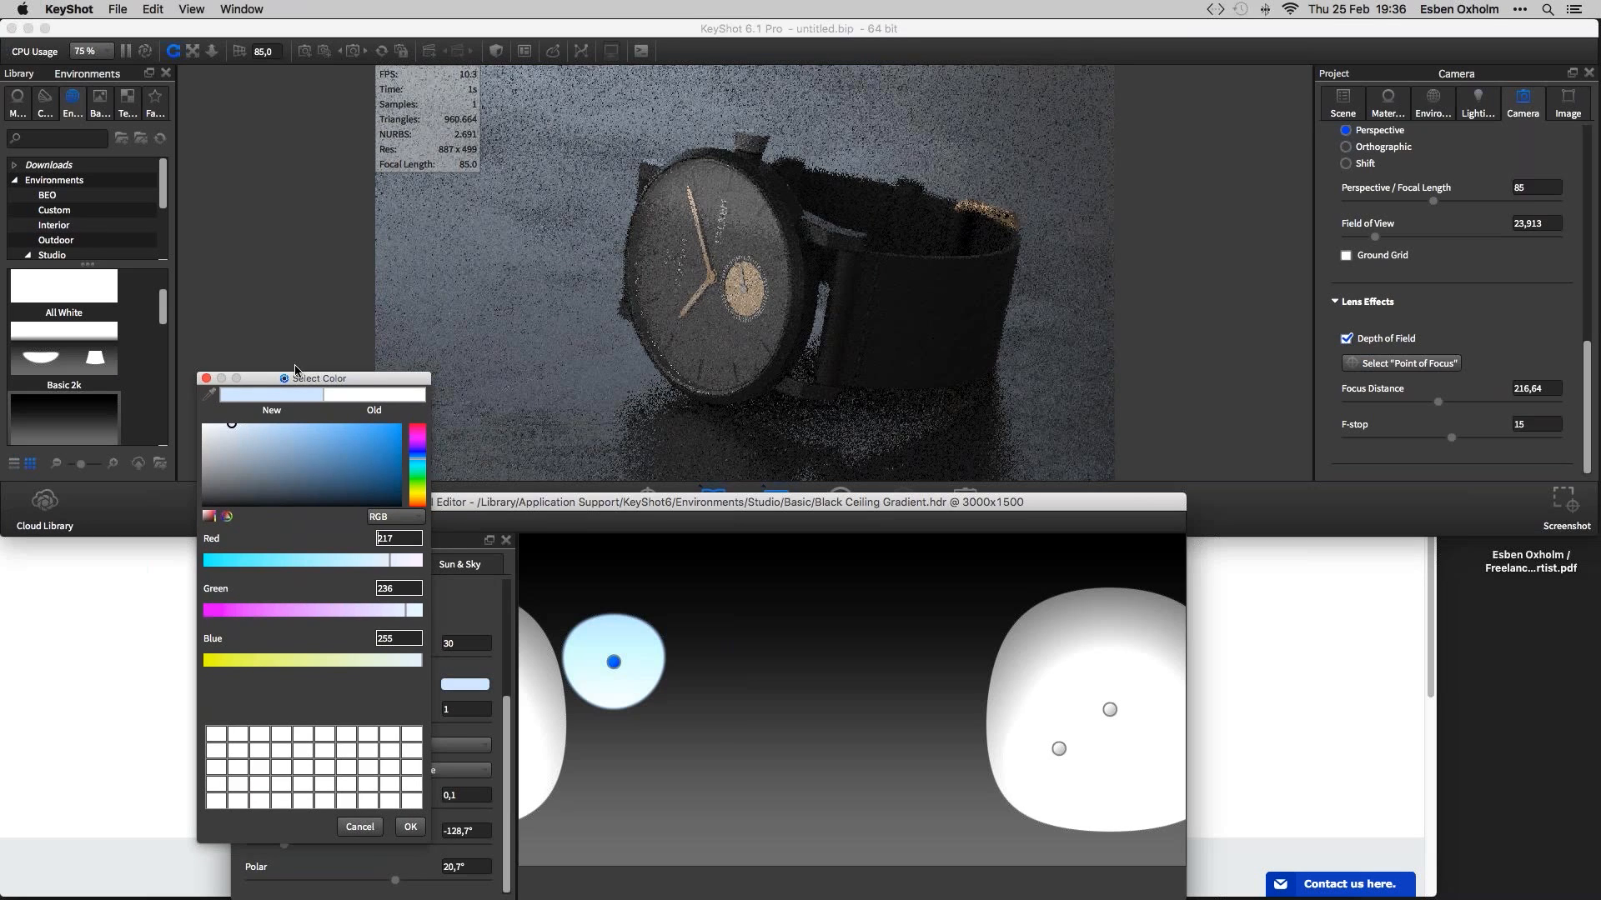
left_click(410, 827)
left_click_drag(369, 723, 377, 724)
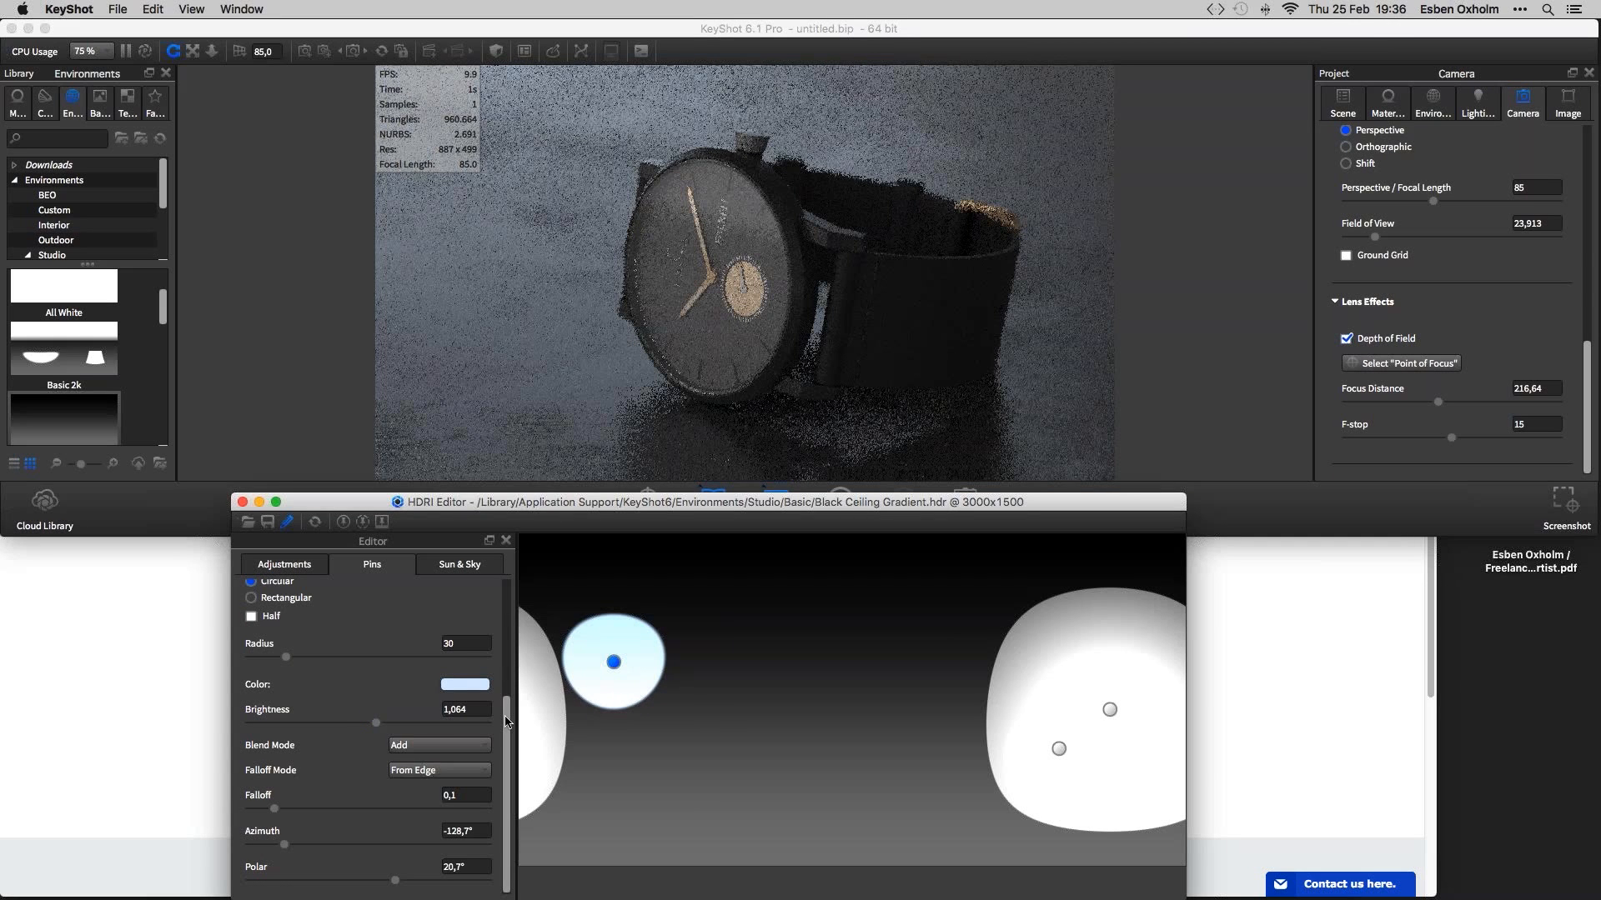
left_click_drag(506, 722, 849, 185)
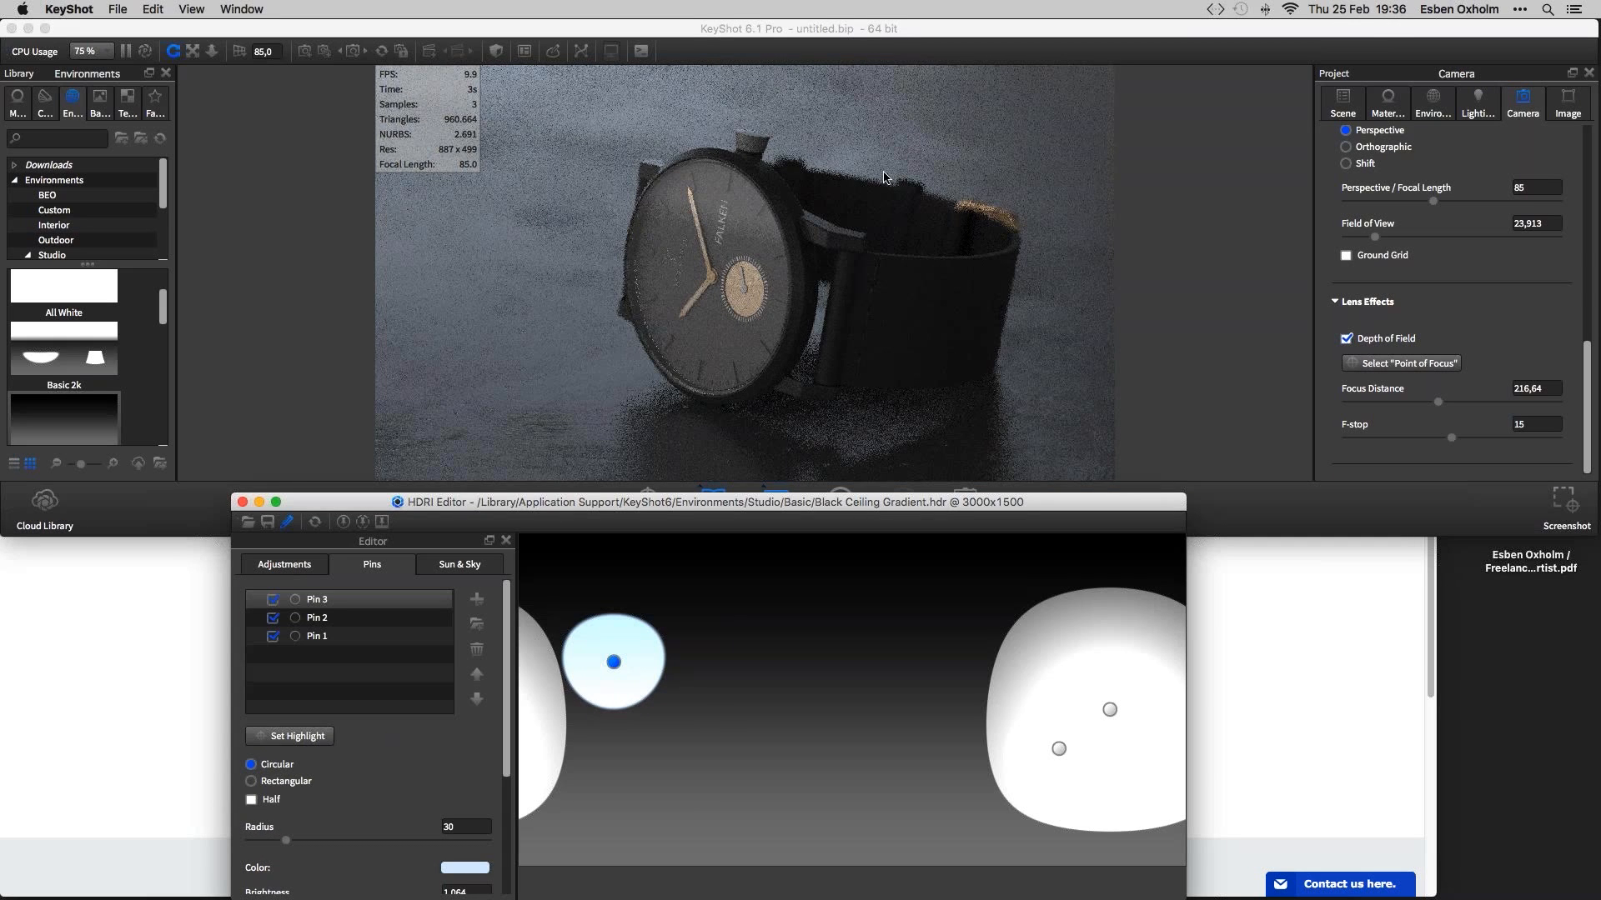
Switch the third highlight pin off and back on to compare the lighting with and without it
left_click(273, 599)
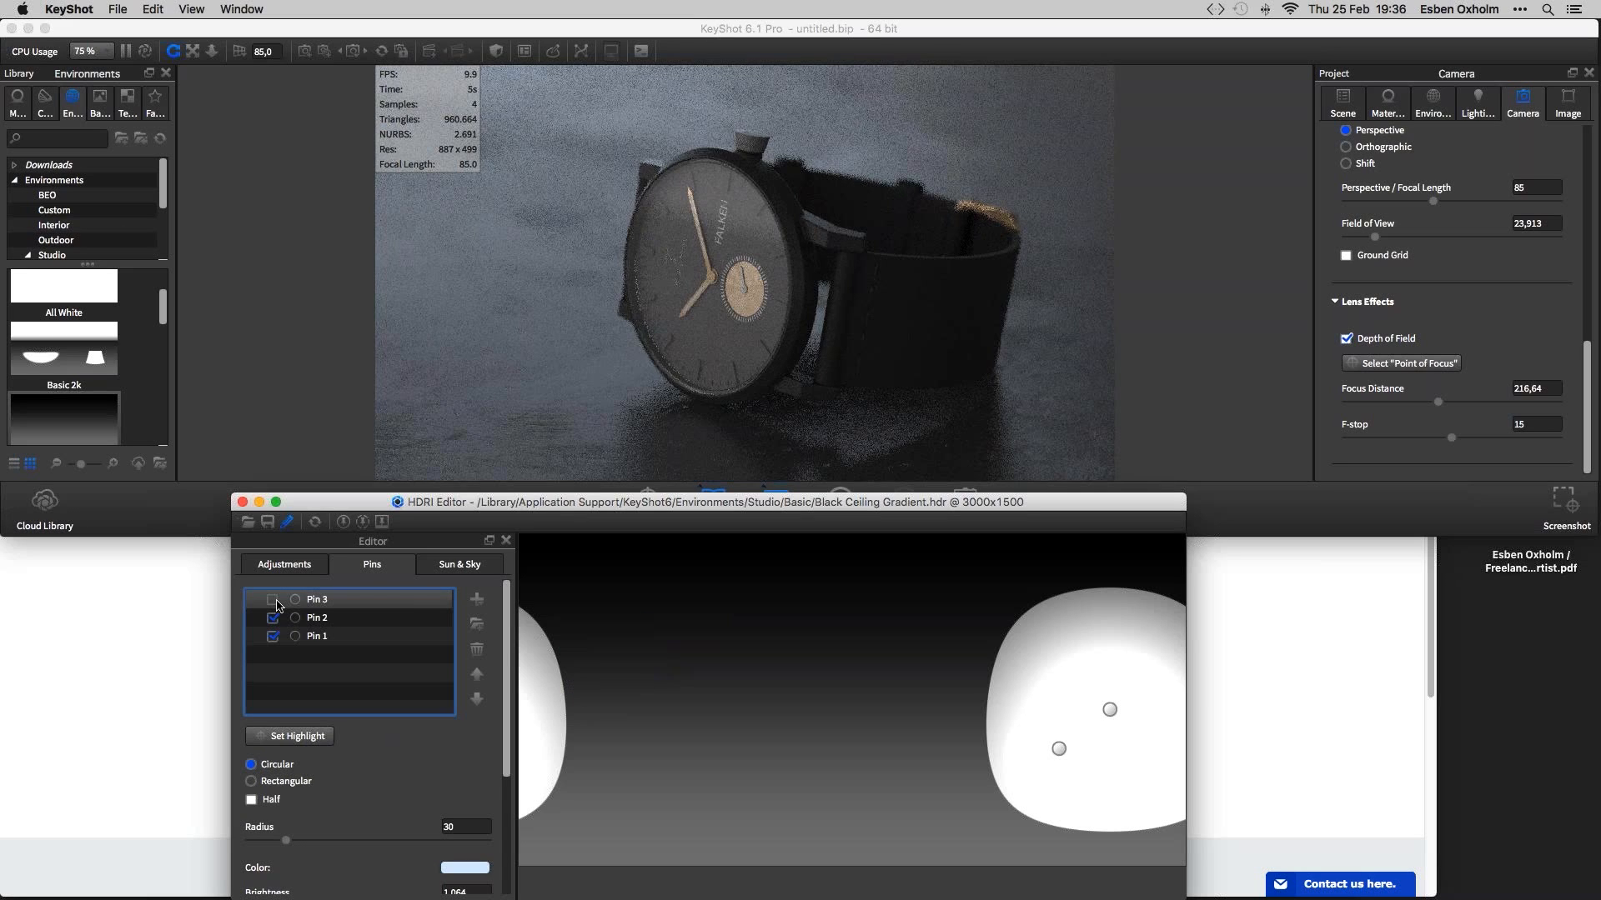
left_click(321, 619)
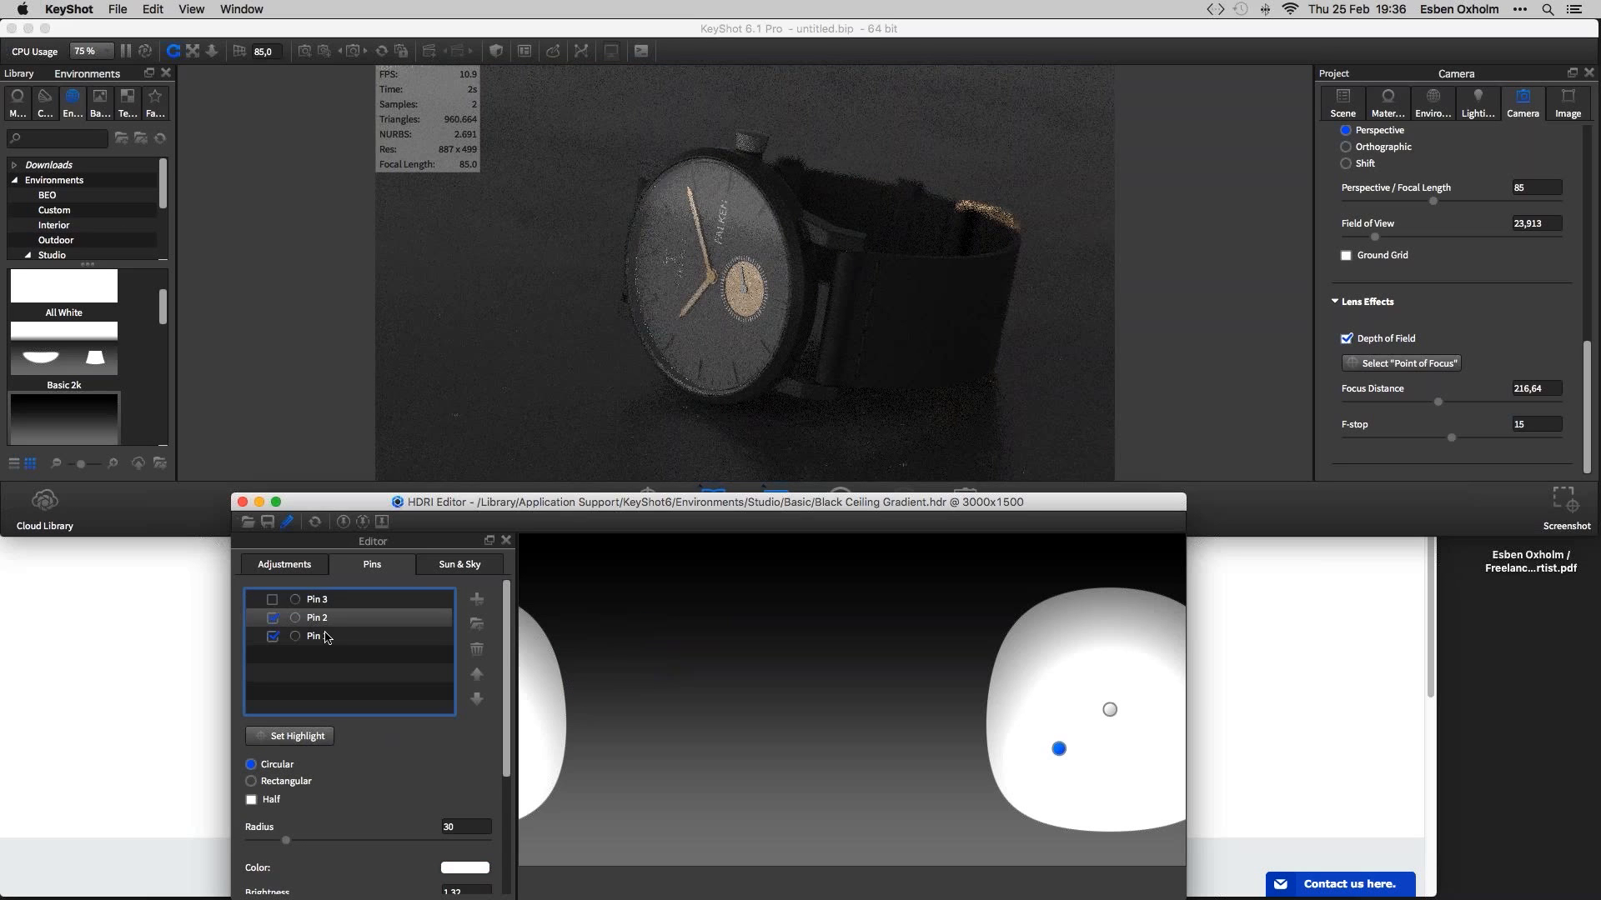
left_click(268, 602)
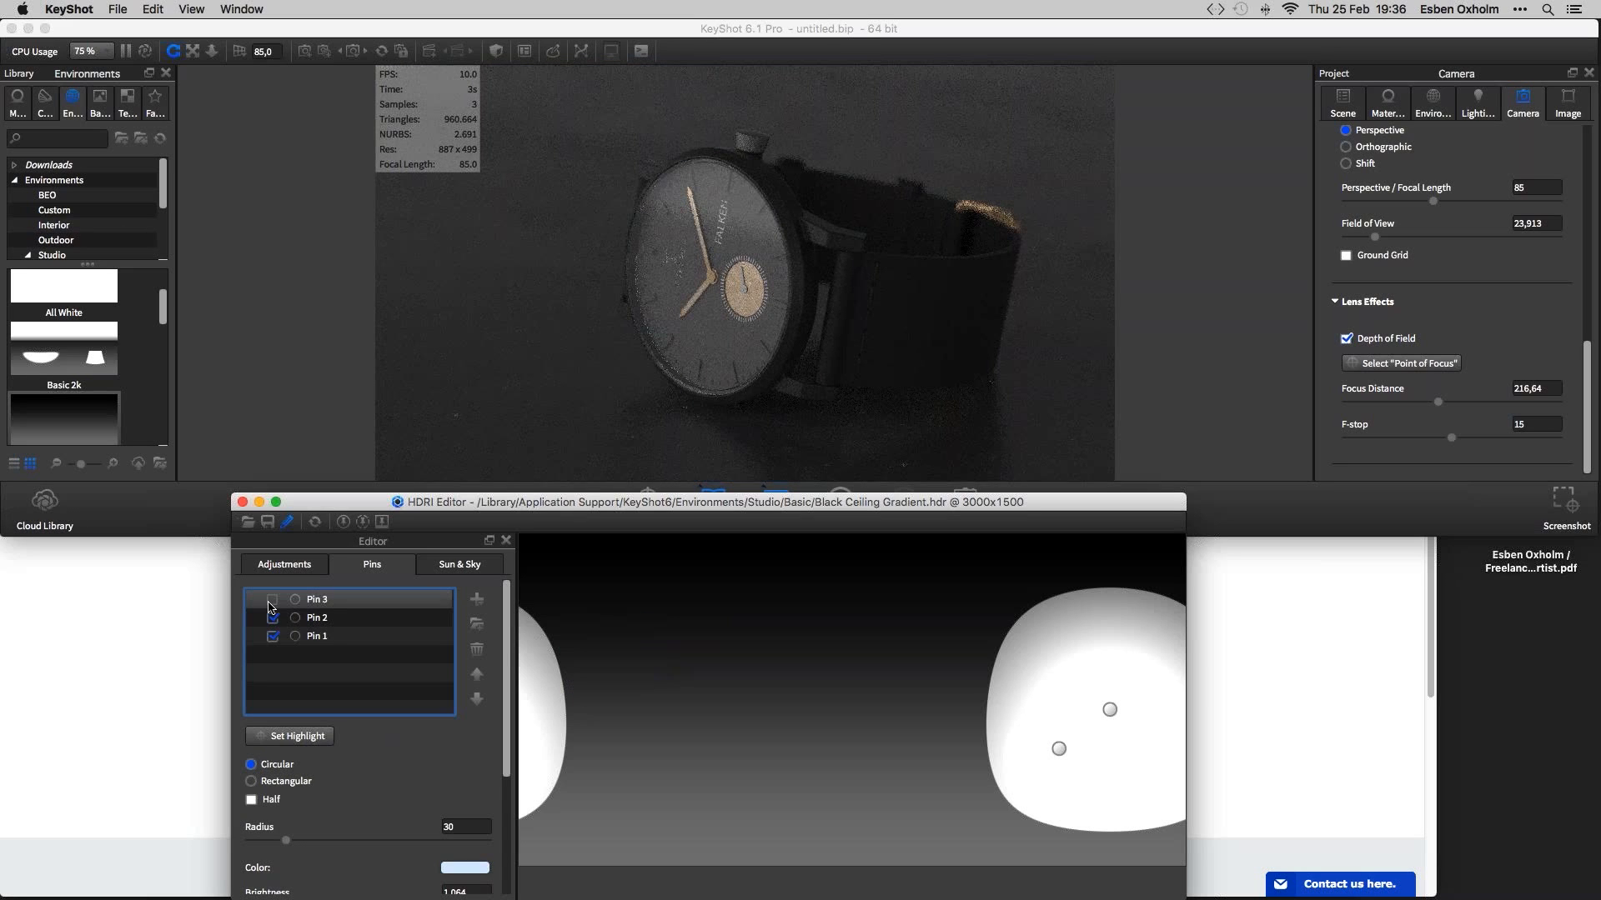
left_click(271, 600)
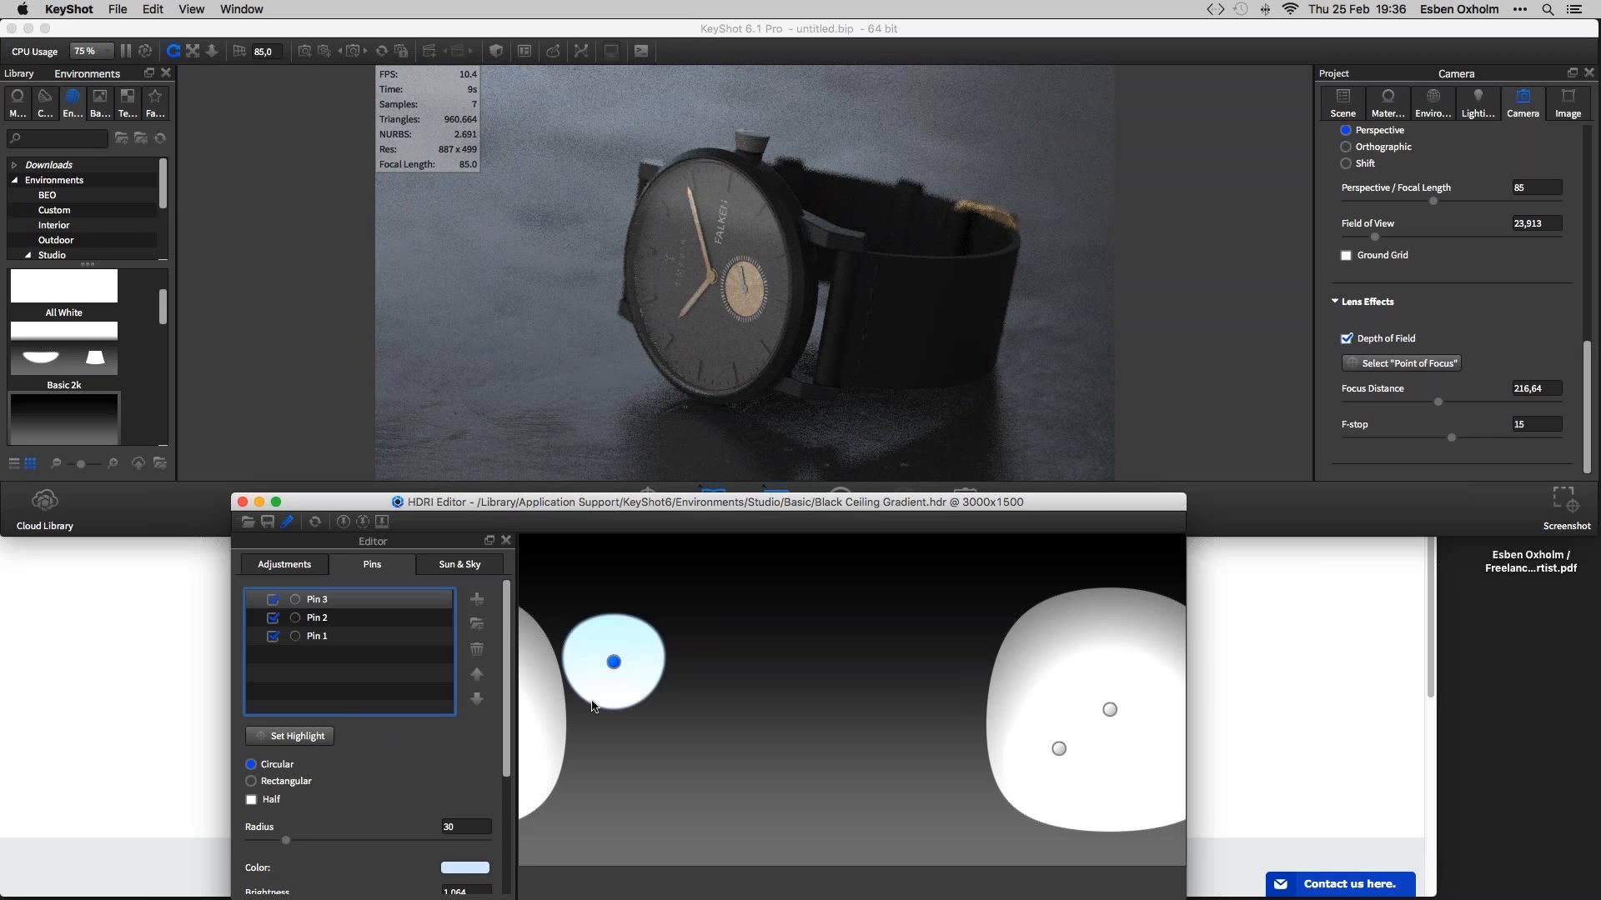
Add a slightly repositioned fourth highlight pin targeting the watch strap, with a radius of about 54.6 and a brightness of 3
left_click(329, 738)
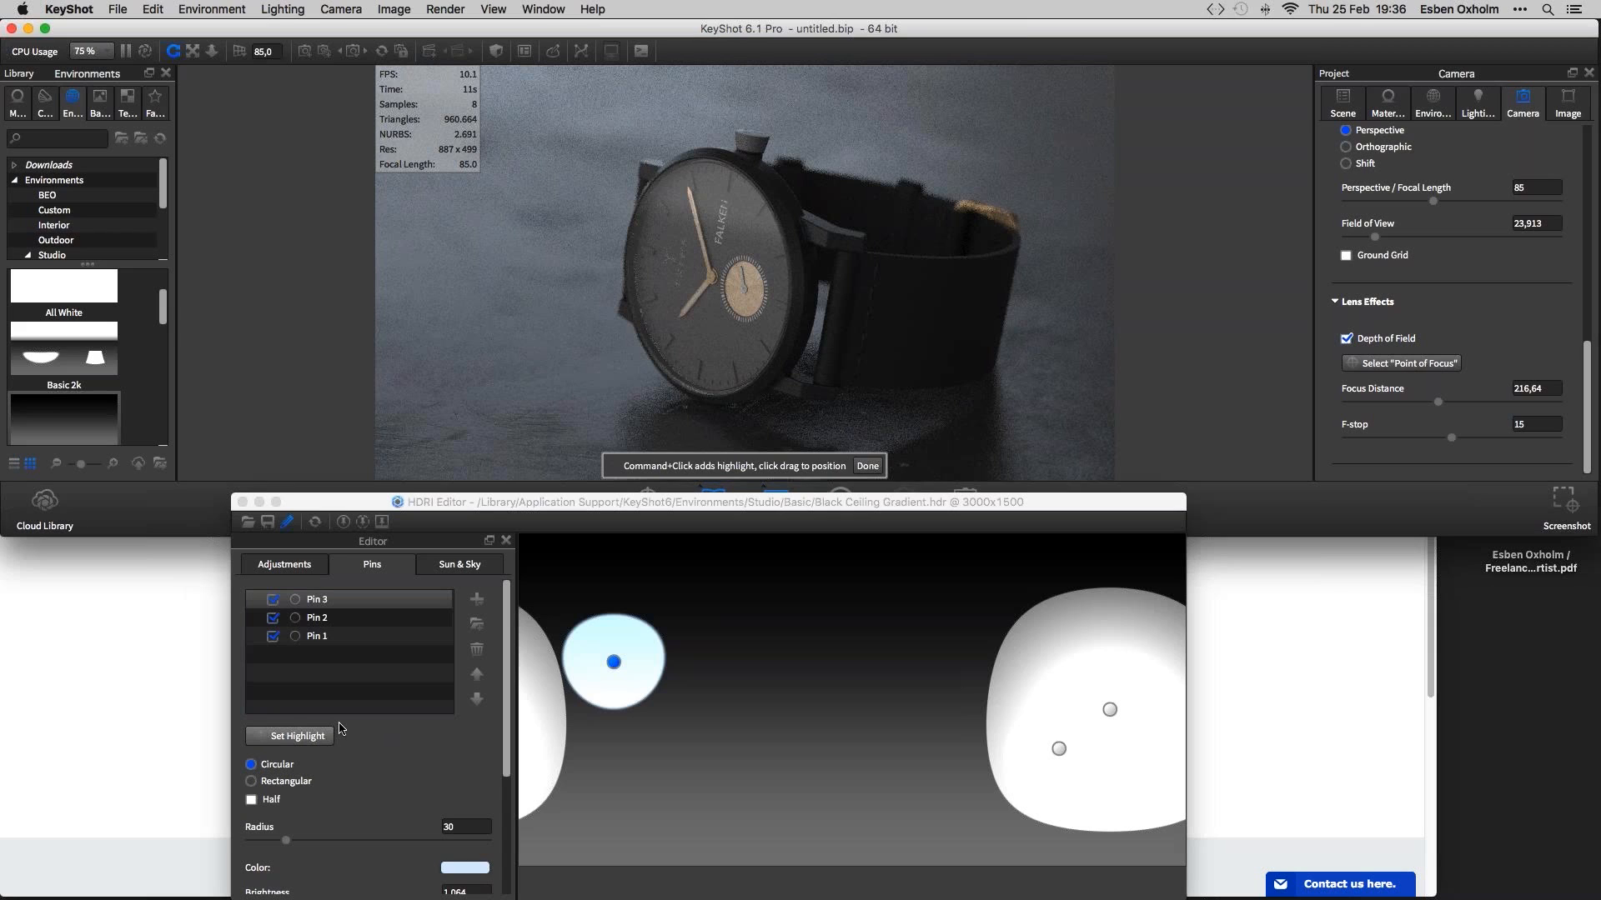
left_click(946, 316, "super")
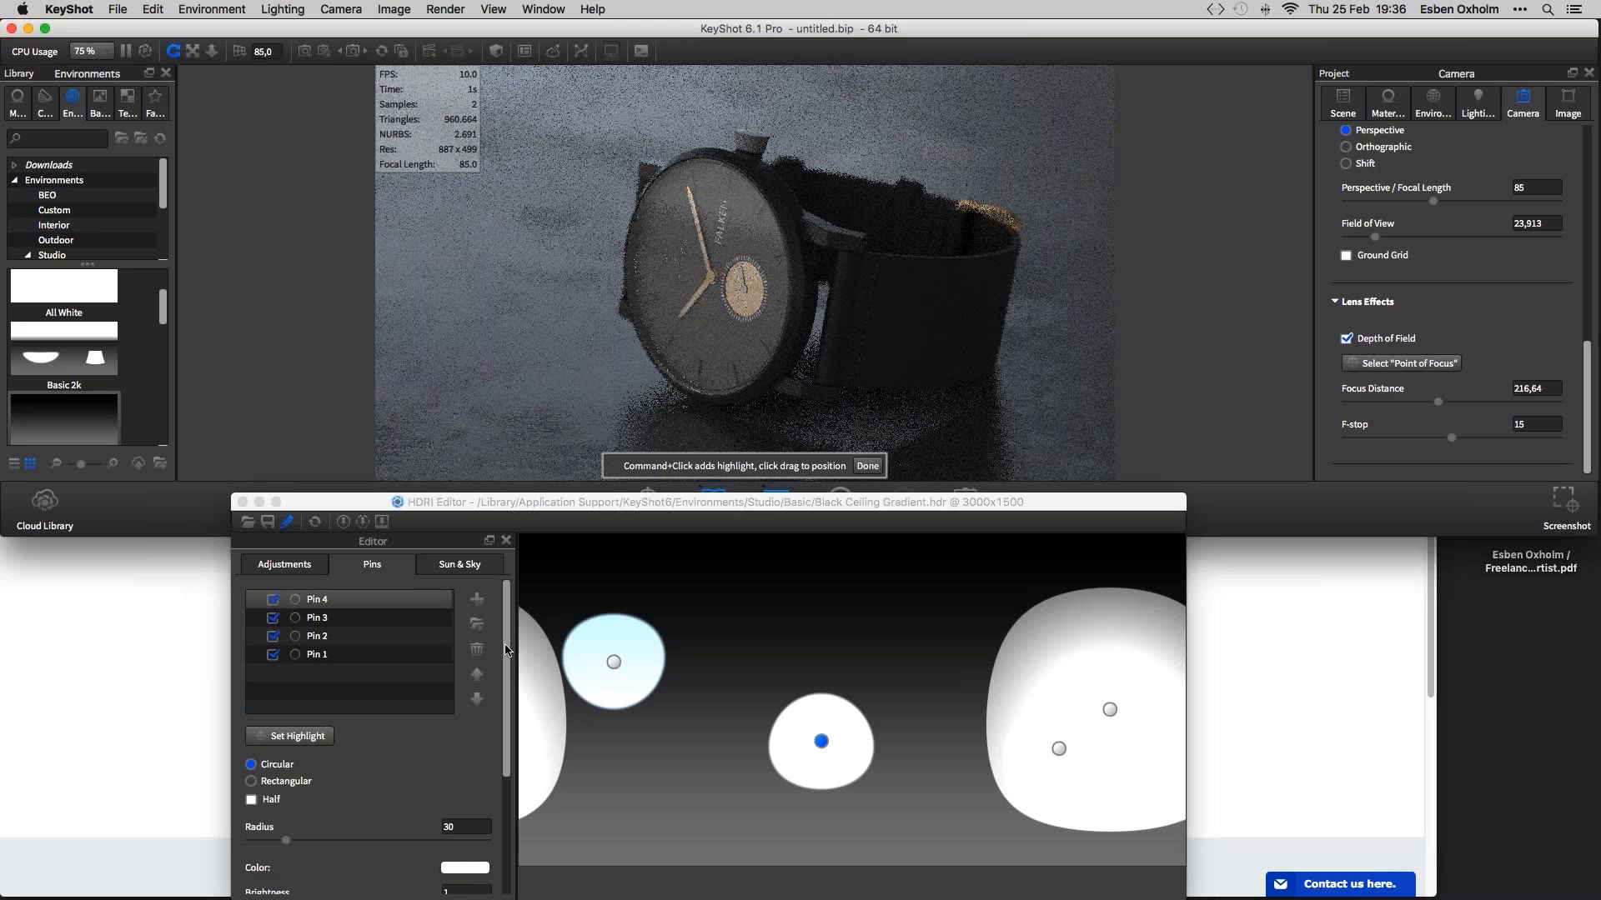
left_click_drag(506, 650, 506, 675)
scroll(417, 741, "down", 1)
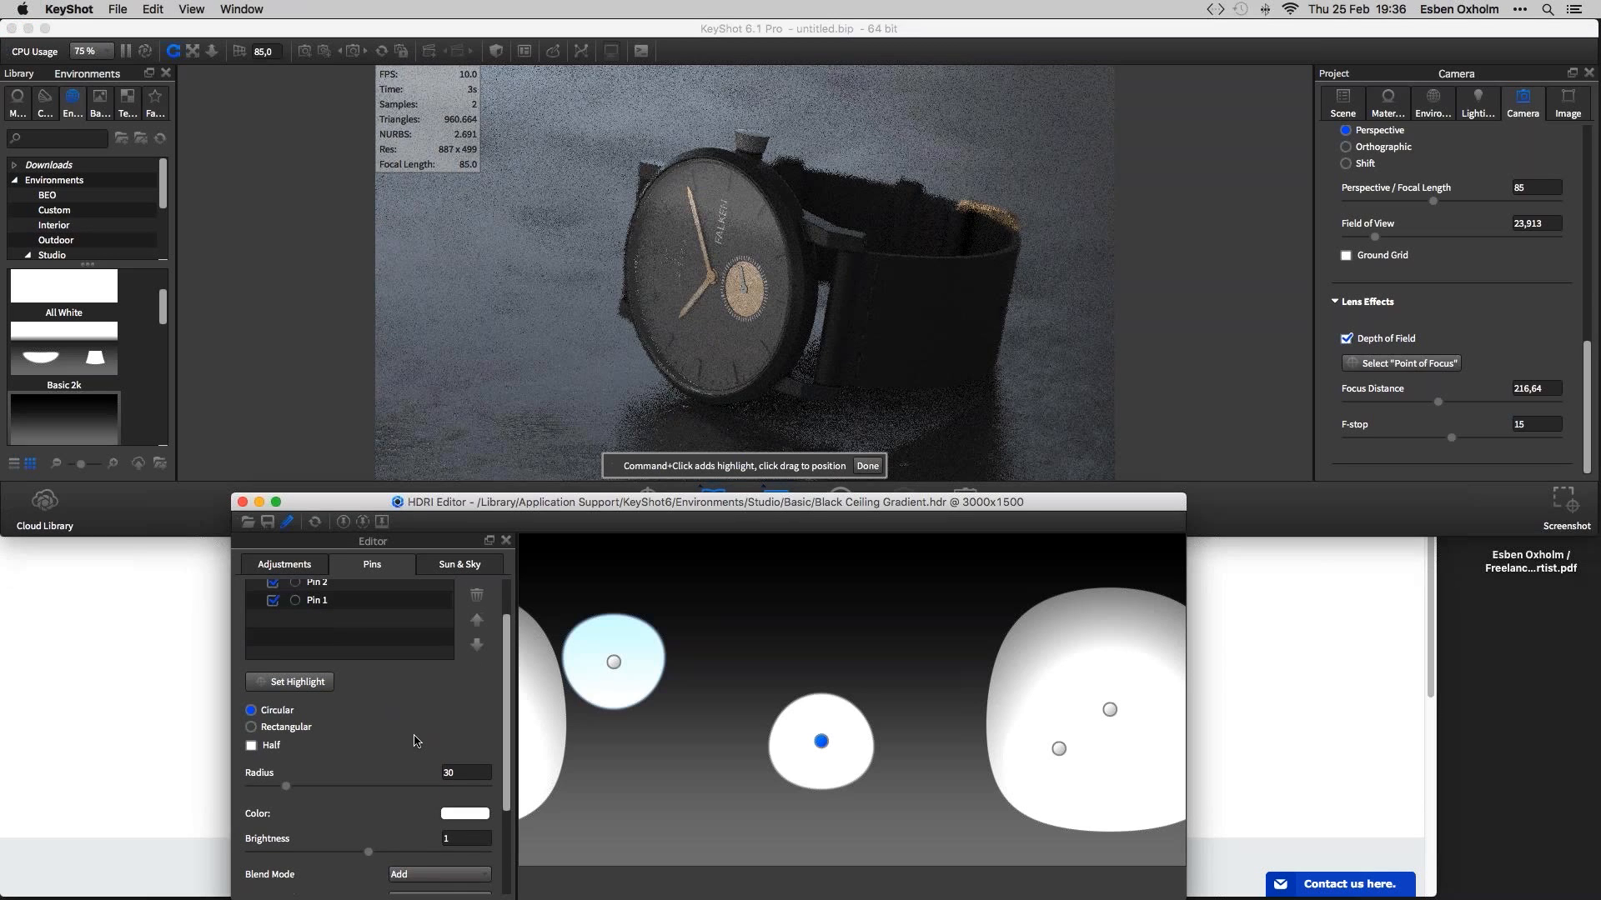
left_click_drag(286, 786, 315, 786)
left_click_drag(367, 852, 434, 857)
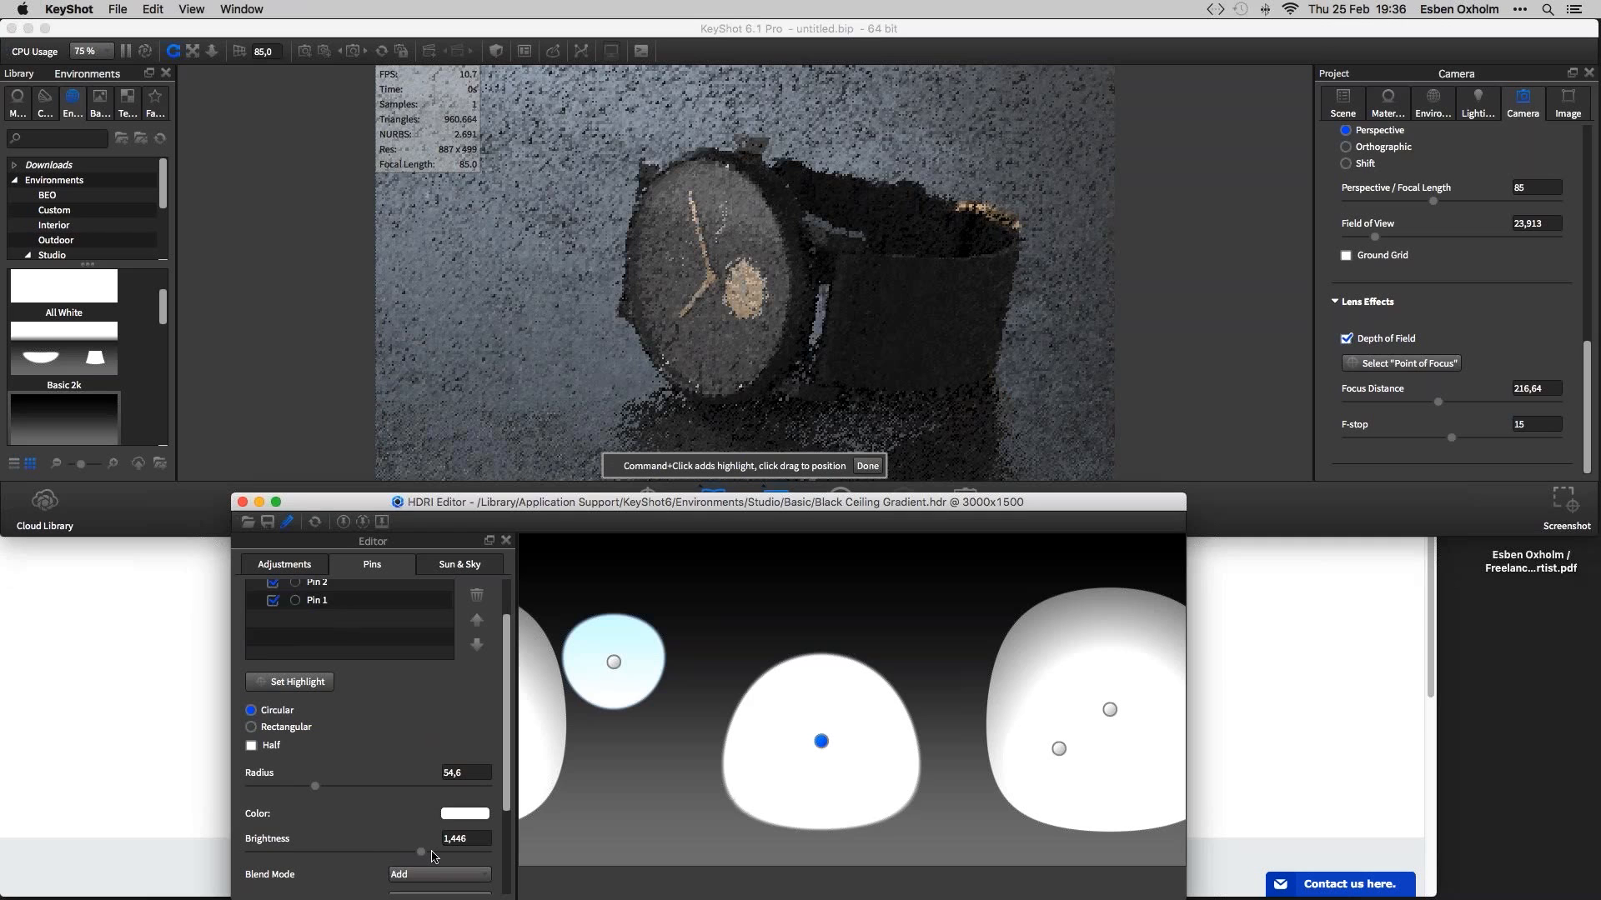
key("Return")
mouse_move(820, 743)
left_mouse_down()
mouse_move(748, 743)
mouse_move(887, 740)
mouse_move(774, 749)
mouse_move(820, 746)
left_mouse_up()
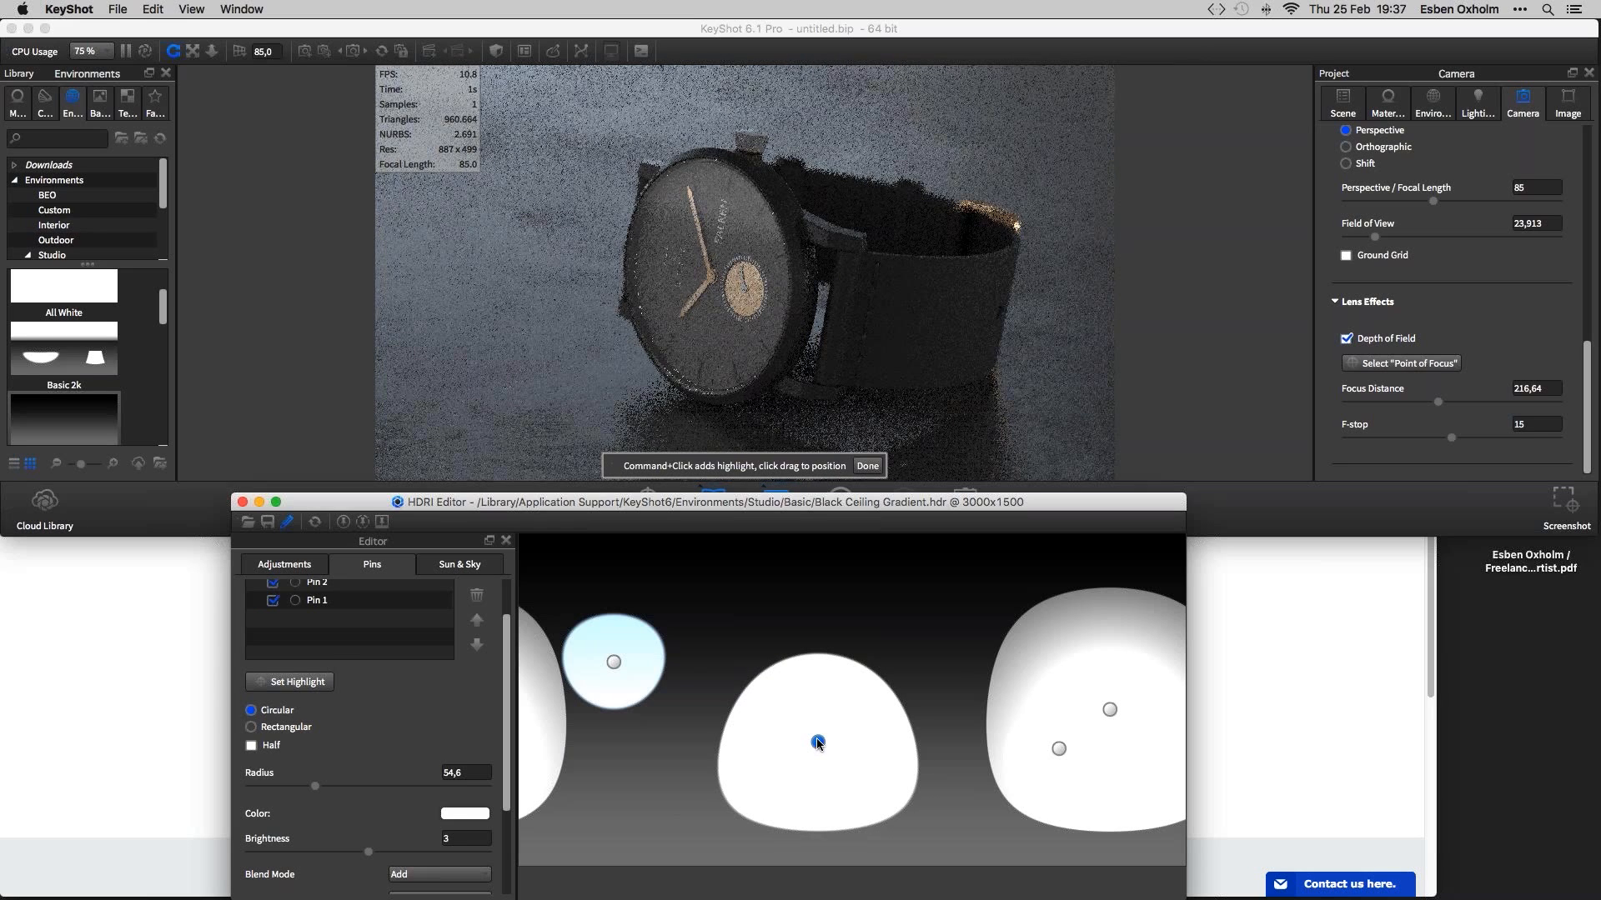
Tint the fourth highlight pin a warm pale orange (RGB 255, 230, 201)
scroll(465, 725, "down", 3)
left_click(464, 718)
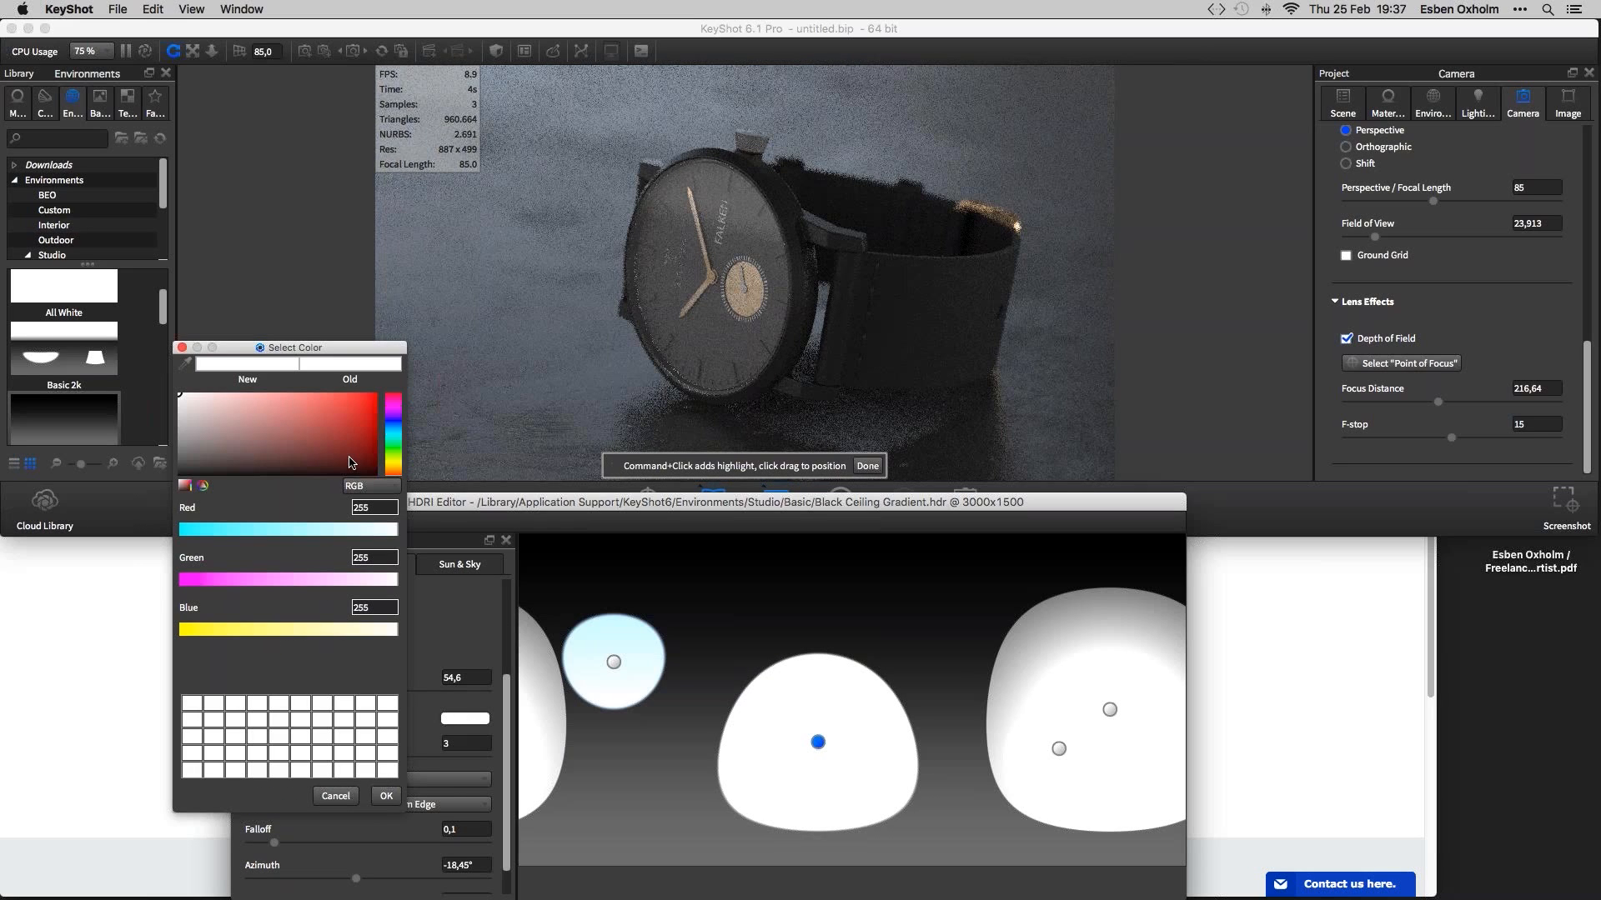
left_click(356, 413)
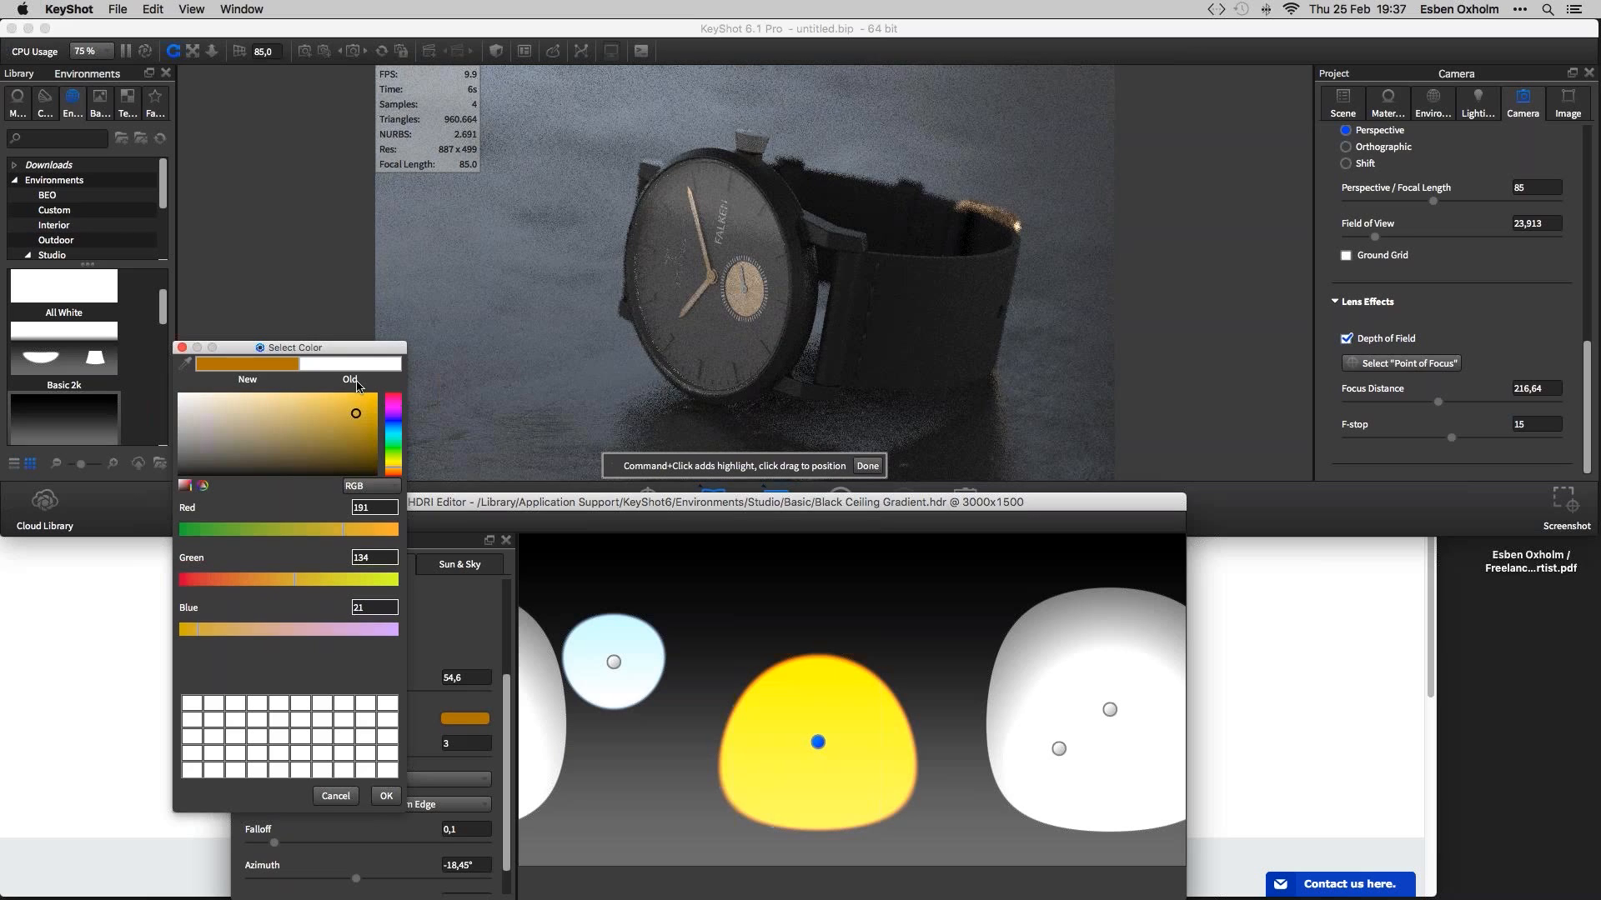
left_click(322, 393)
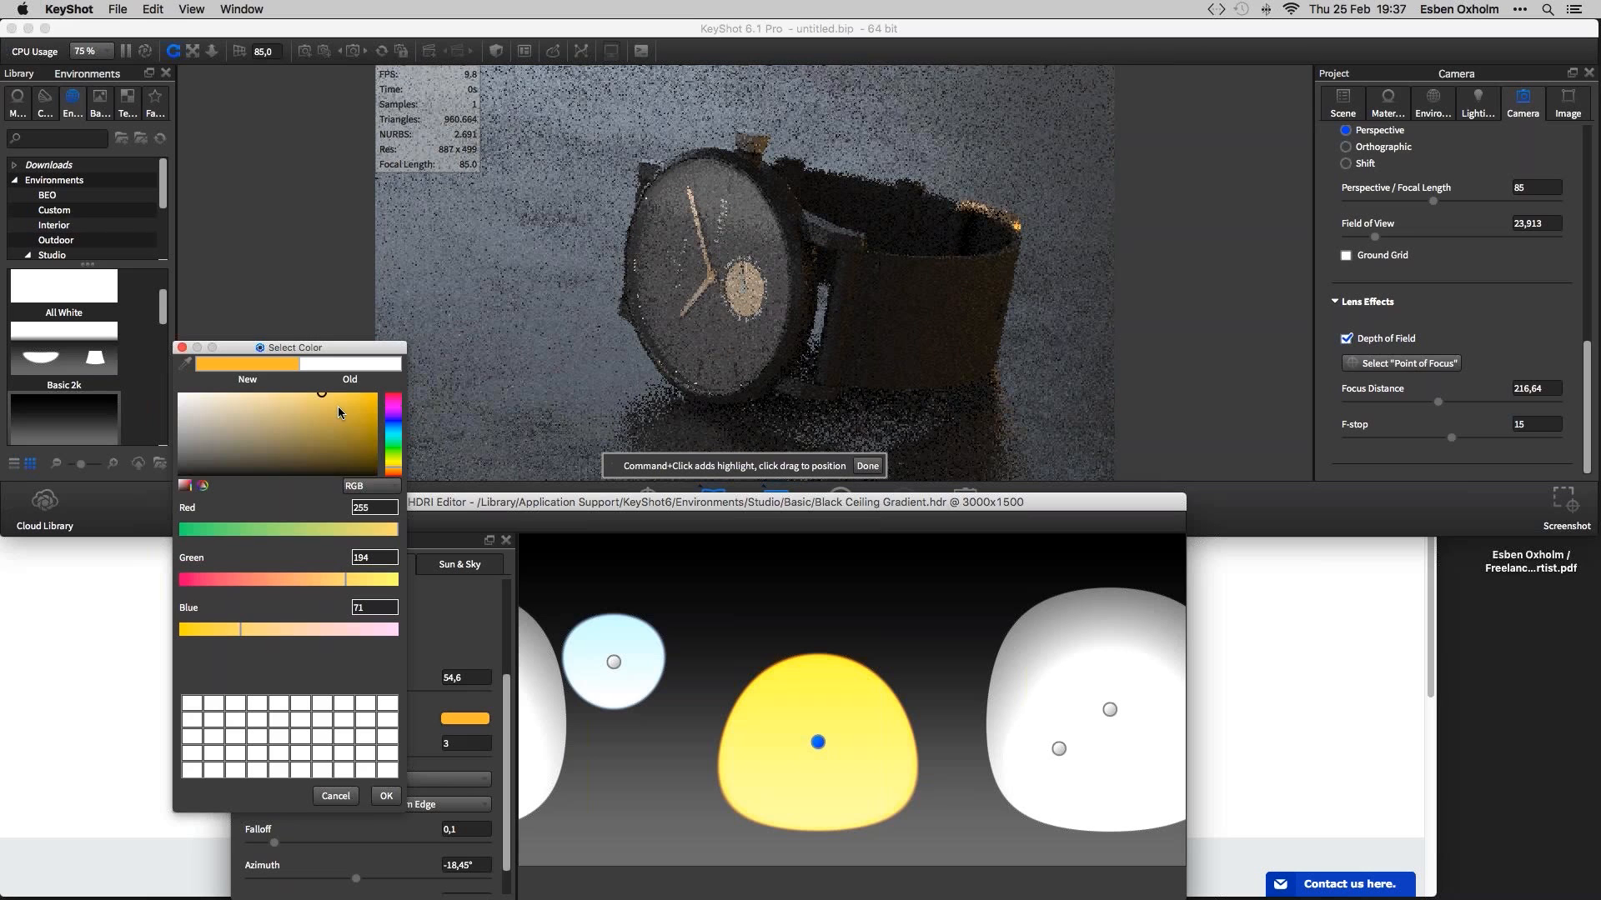
left_click(392, 471)
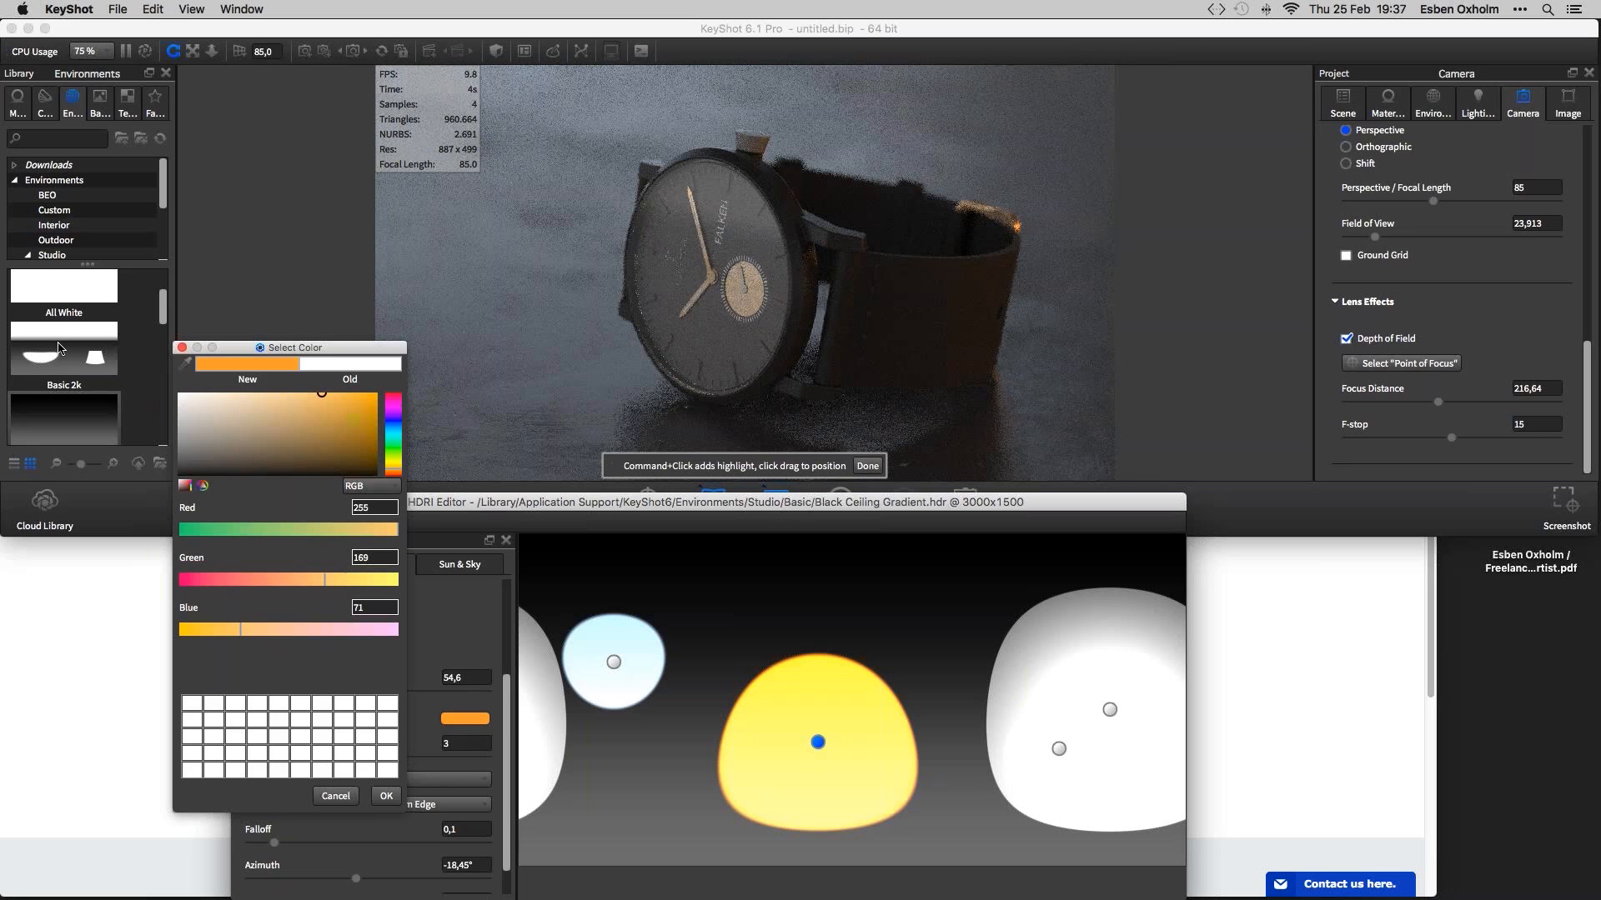
left_click_drag(214, 408, 232, 392)
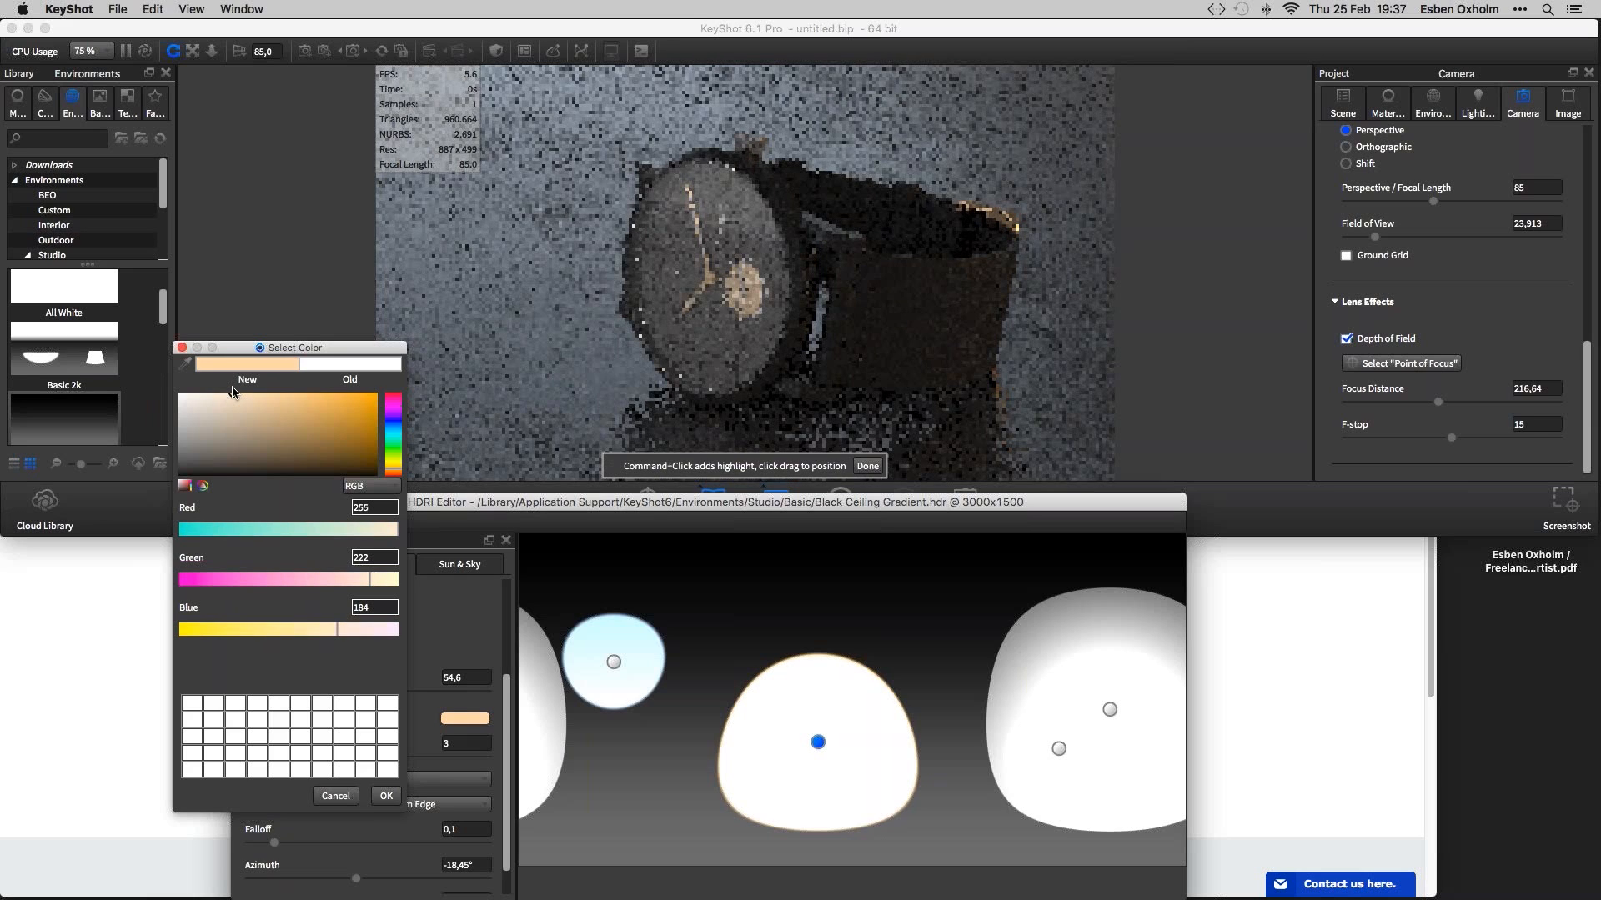
left_click_drag(227, 410, 220, 386)
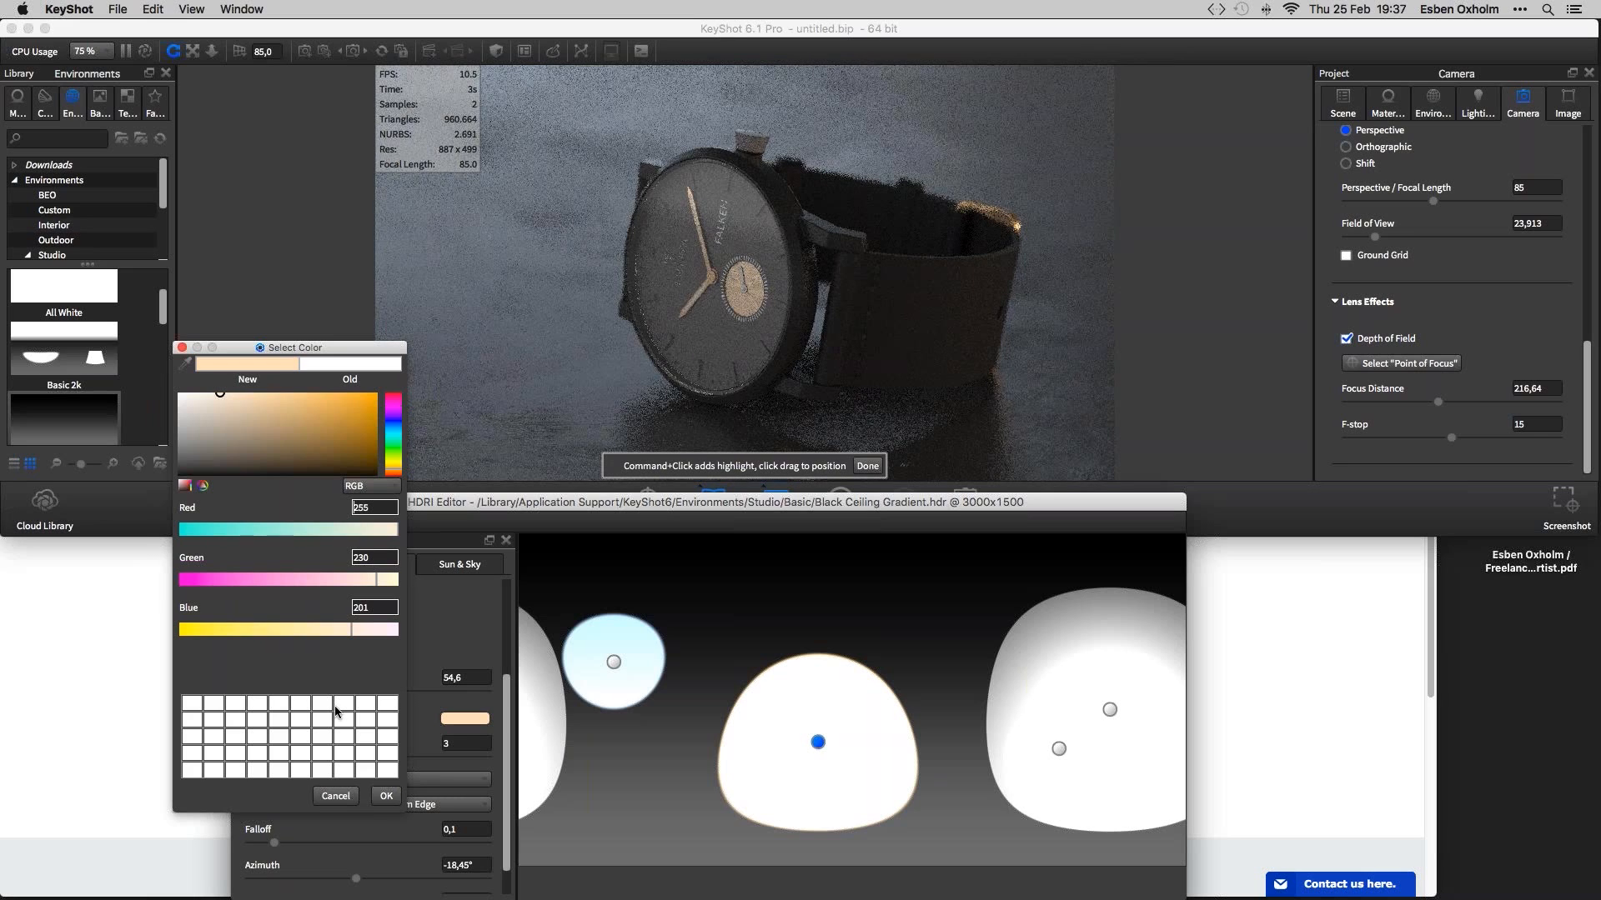
left_click(387, 797)
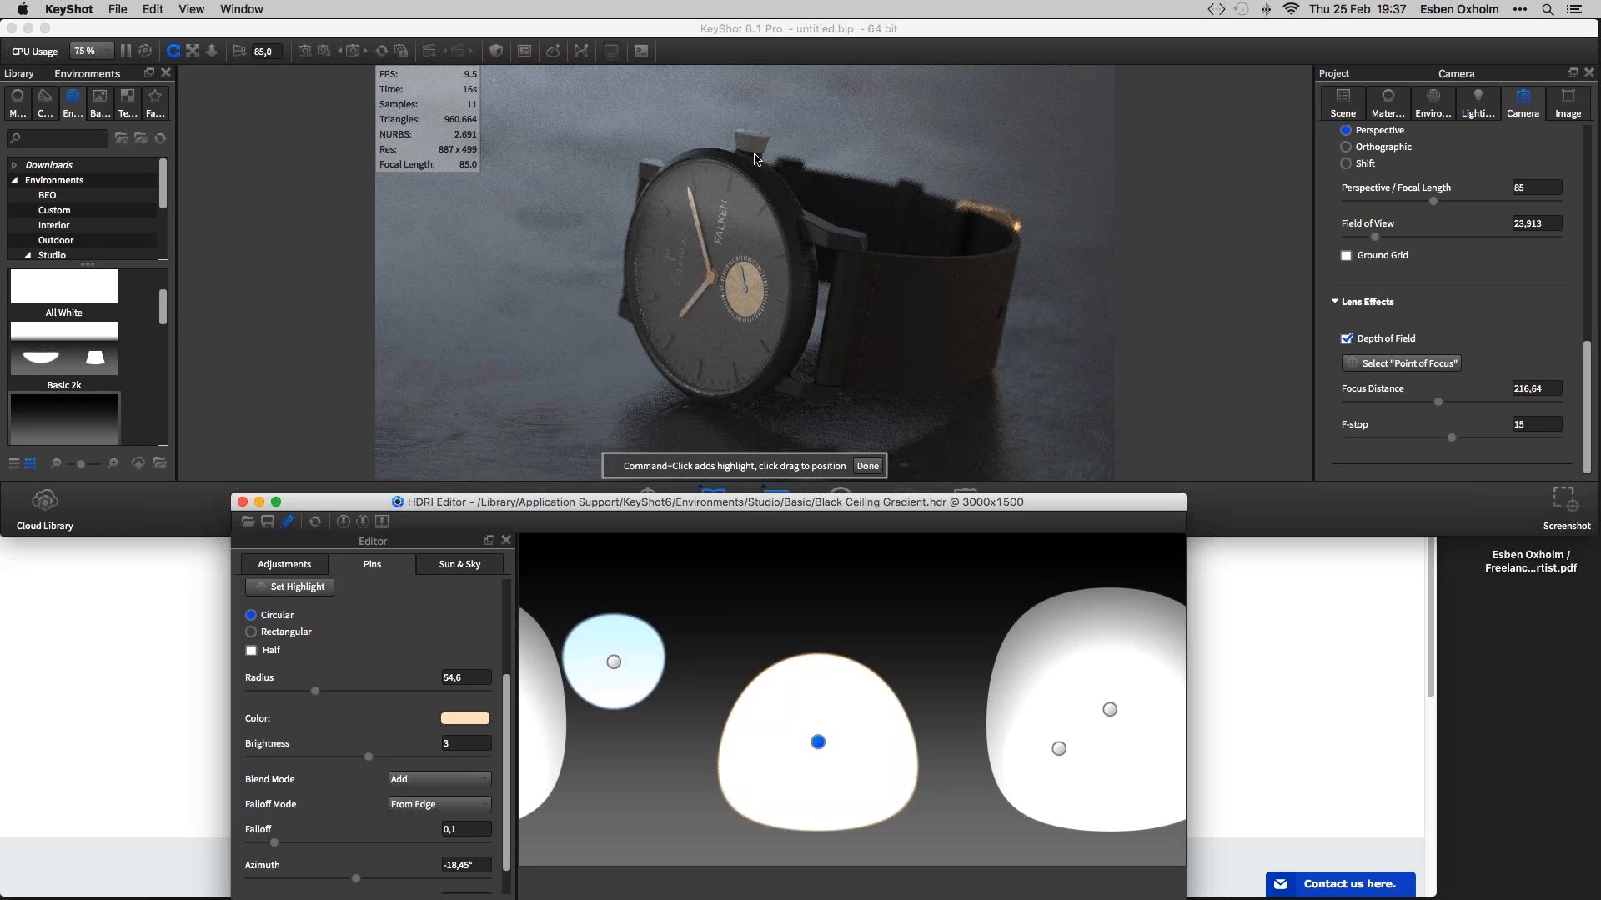
Add a fifth highlight pin aimed at the watch's upper face, with an azimuth of about 90.9° and a radius of about 48.2
left_click(774, 200, "super")
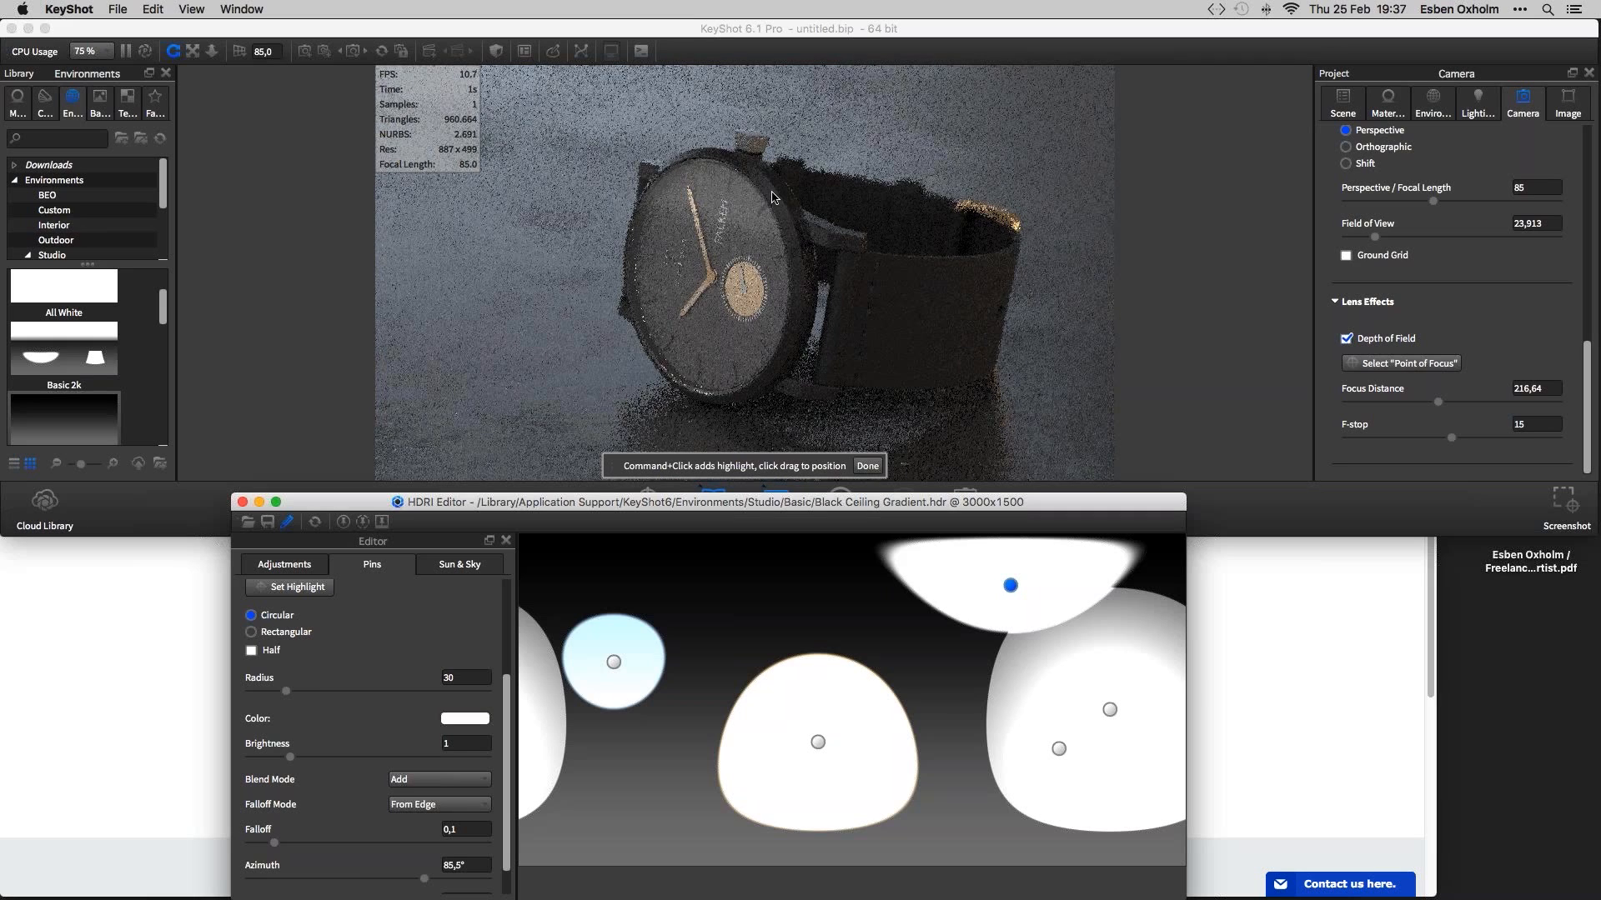
left_click_drag(717, 157, 765, 194)
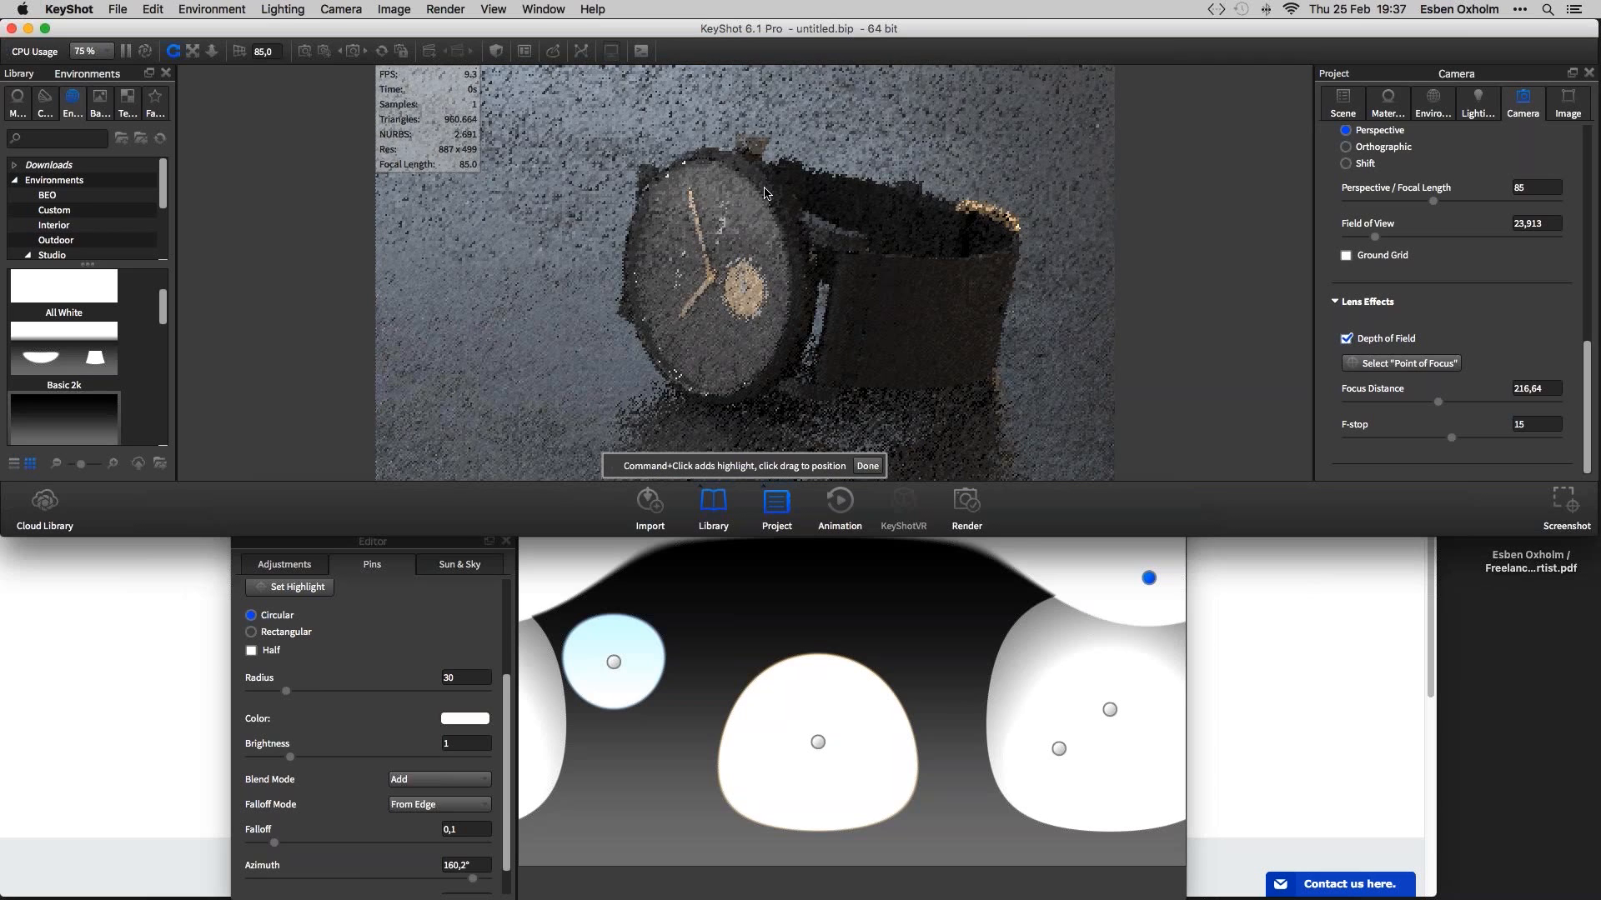
left_click_drag(764, 194, 717, 192)
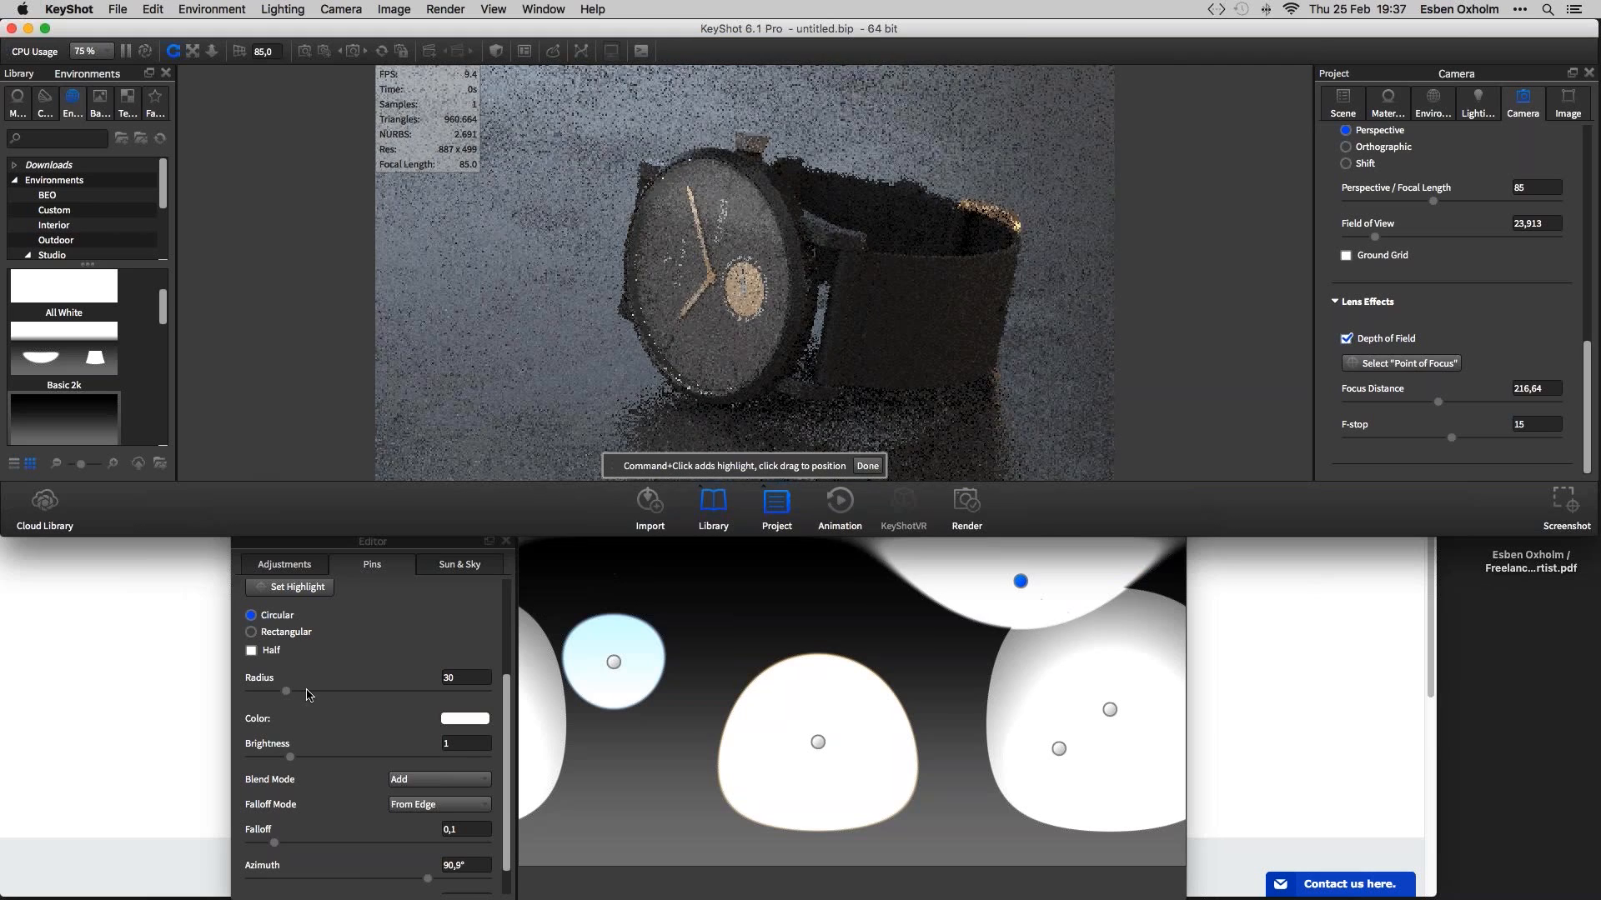
left_click_drag(286, 691, 309, 694)
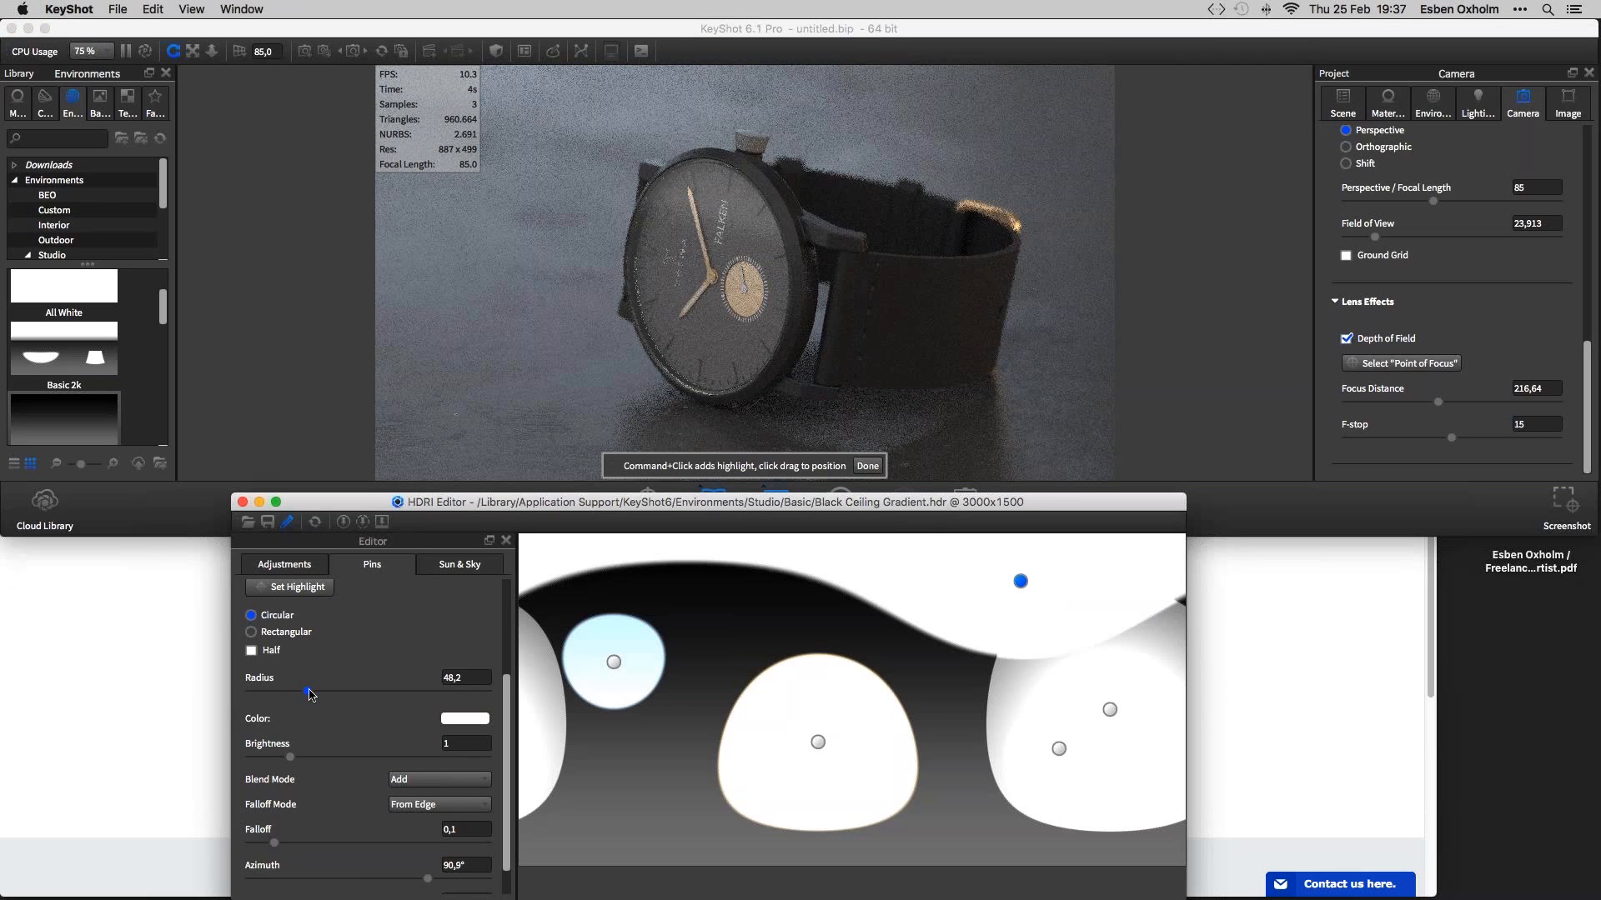
Switch off all five highlight pins to view the watch lit only by the background gradient
scroll(429, 656, "up", 5)
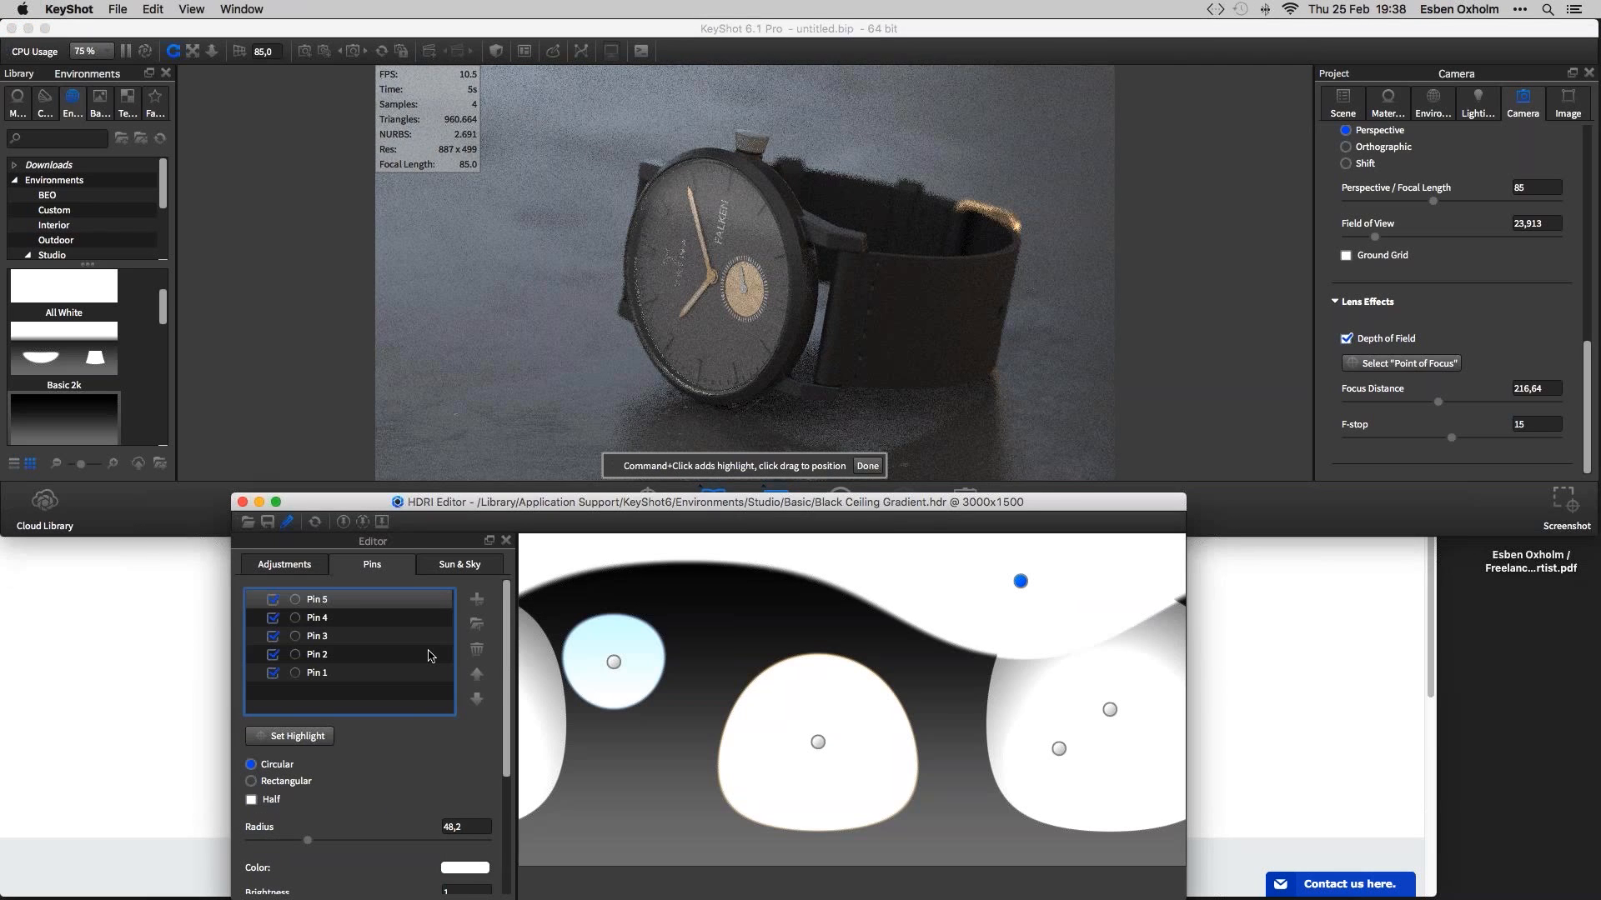
left_click(386, 670)
left_click(276, 605)
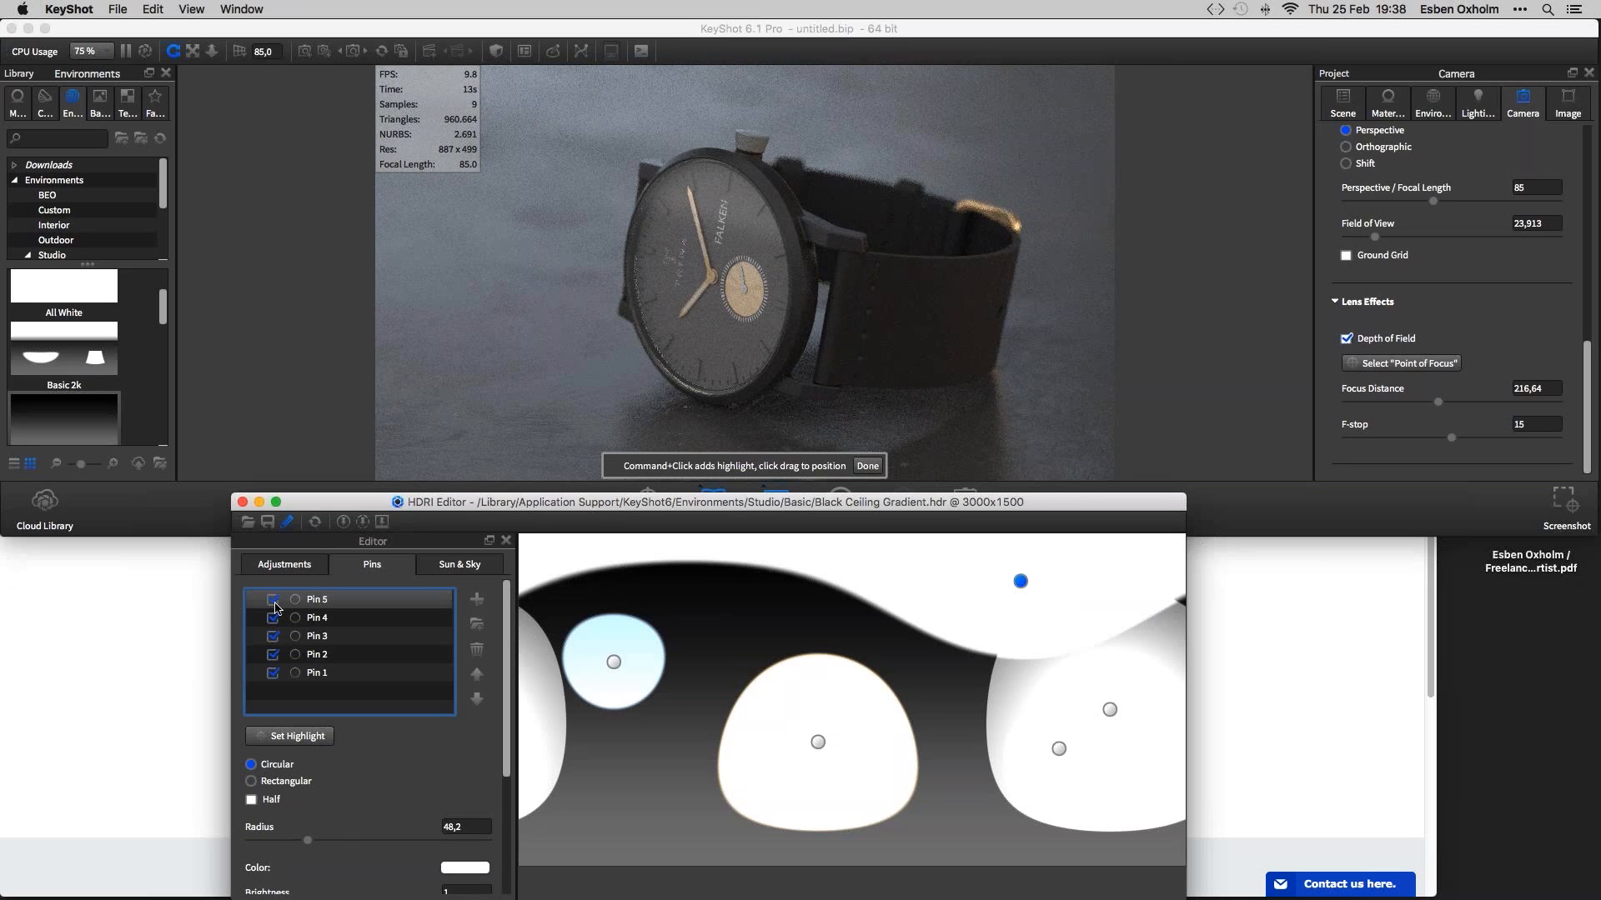
left_click(272, 599)
left_click(272, 618)
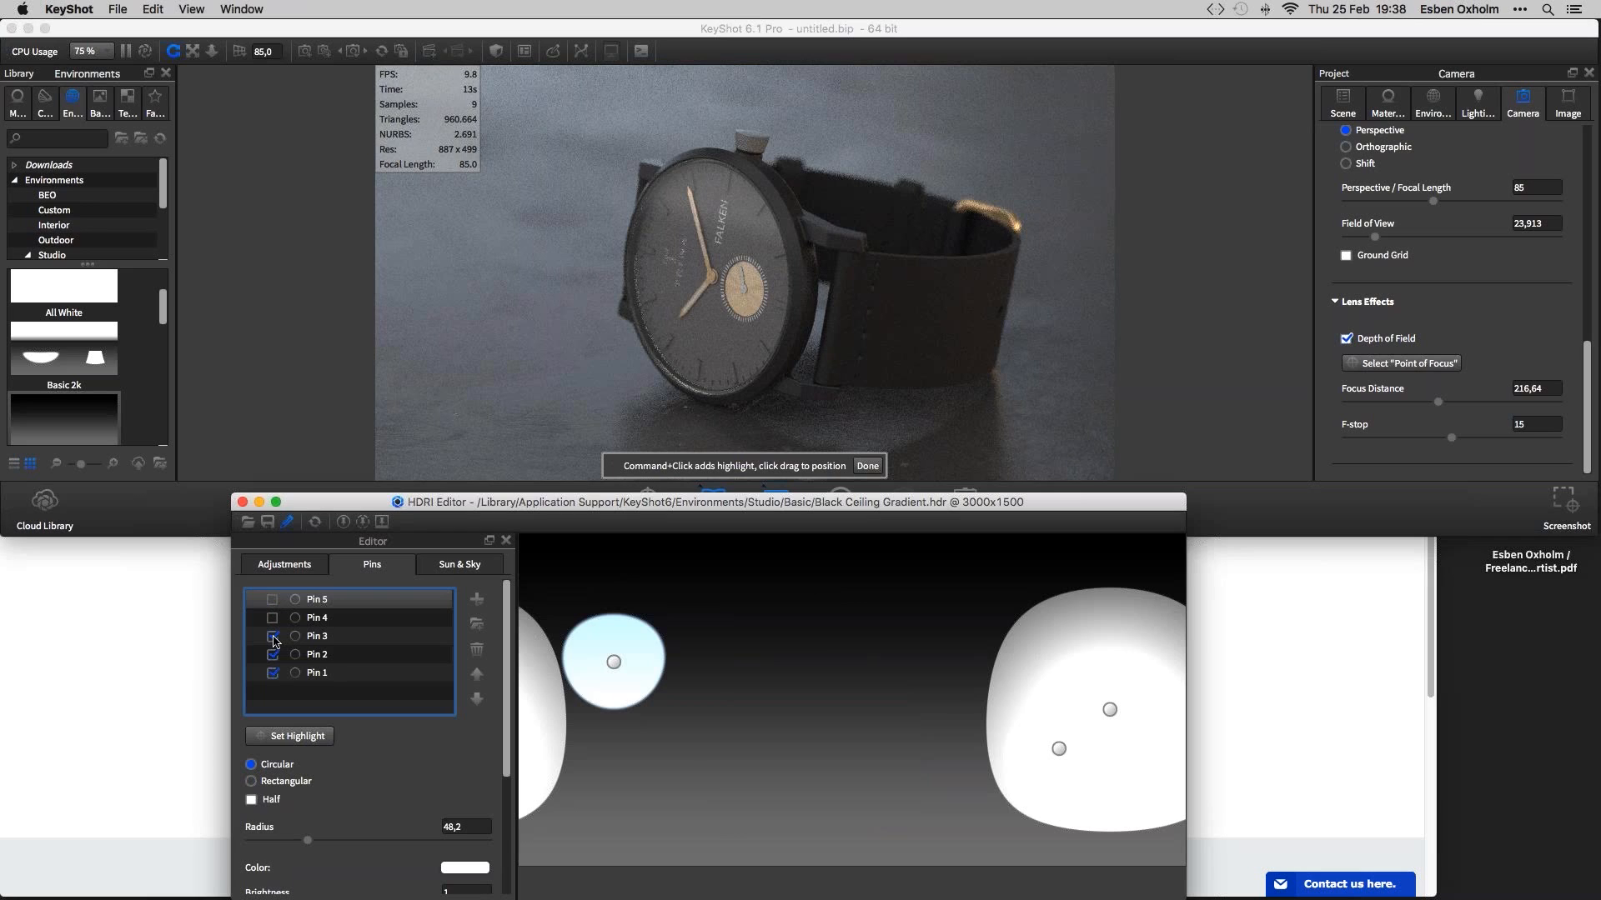
left_click(274, 637)
left_click(273, 655)
left_click(274, 674)
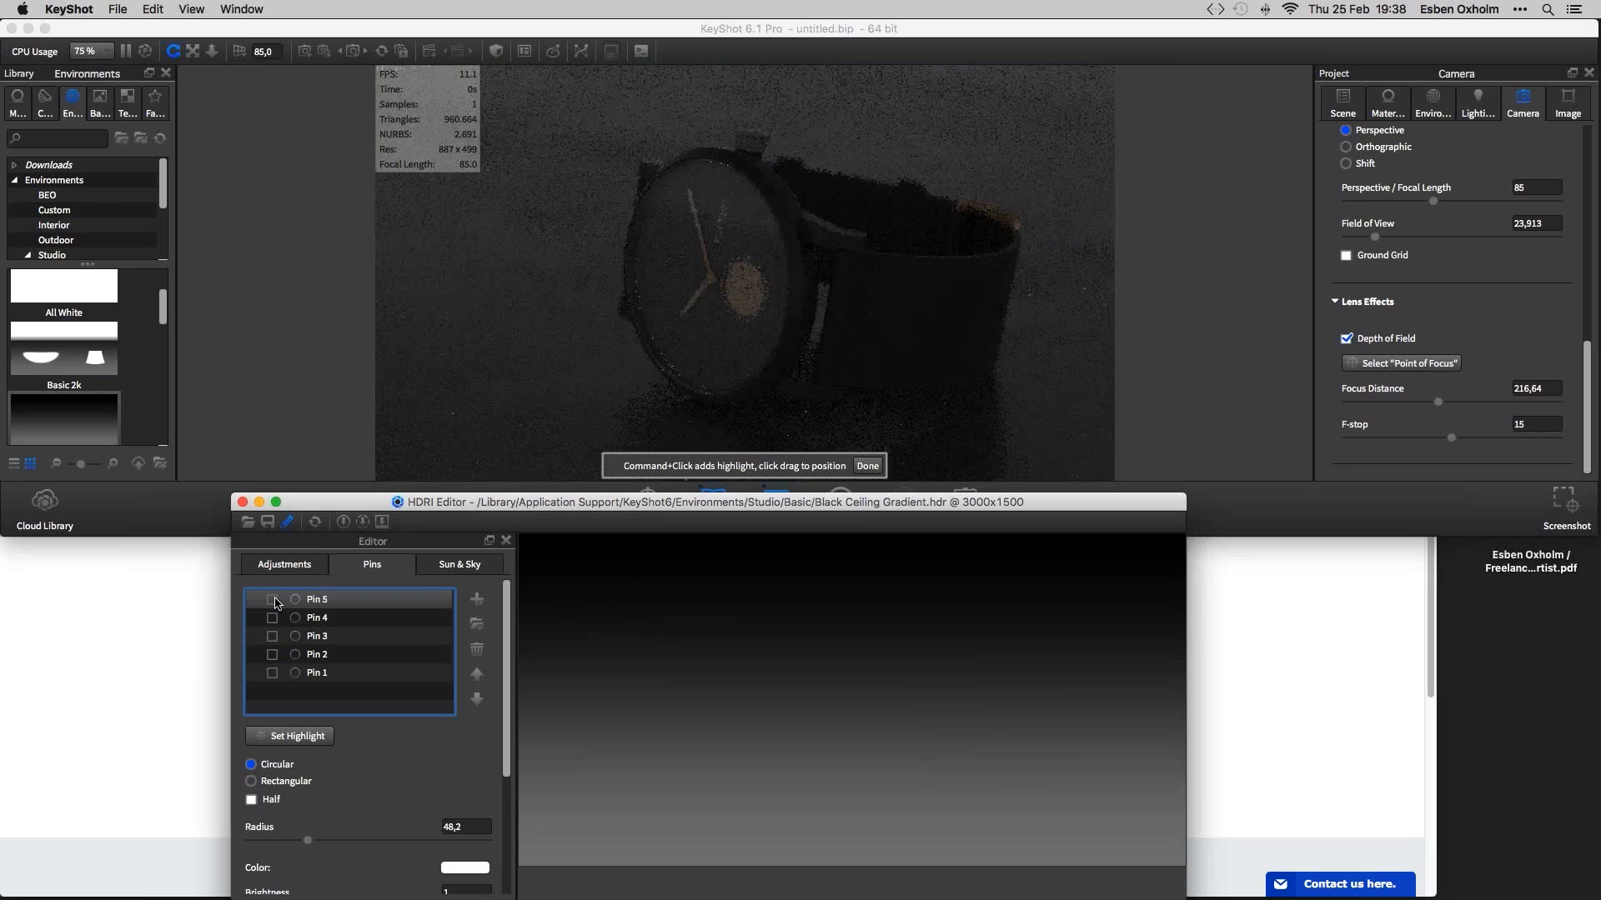
Enable the fifth, fourth and third highlight pins one at a time to examine each light's individual contribution
left_click(273, 599)
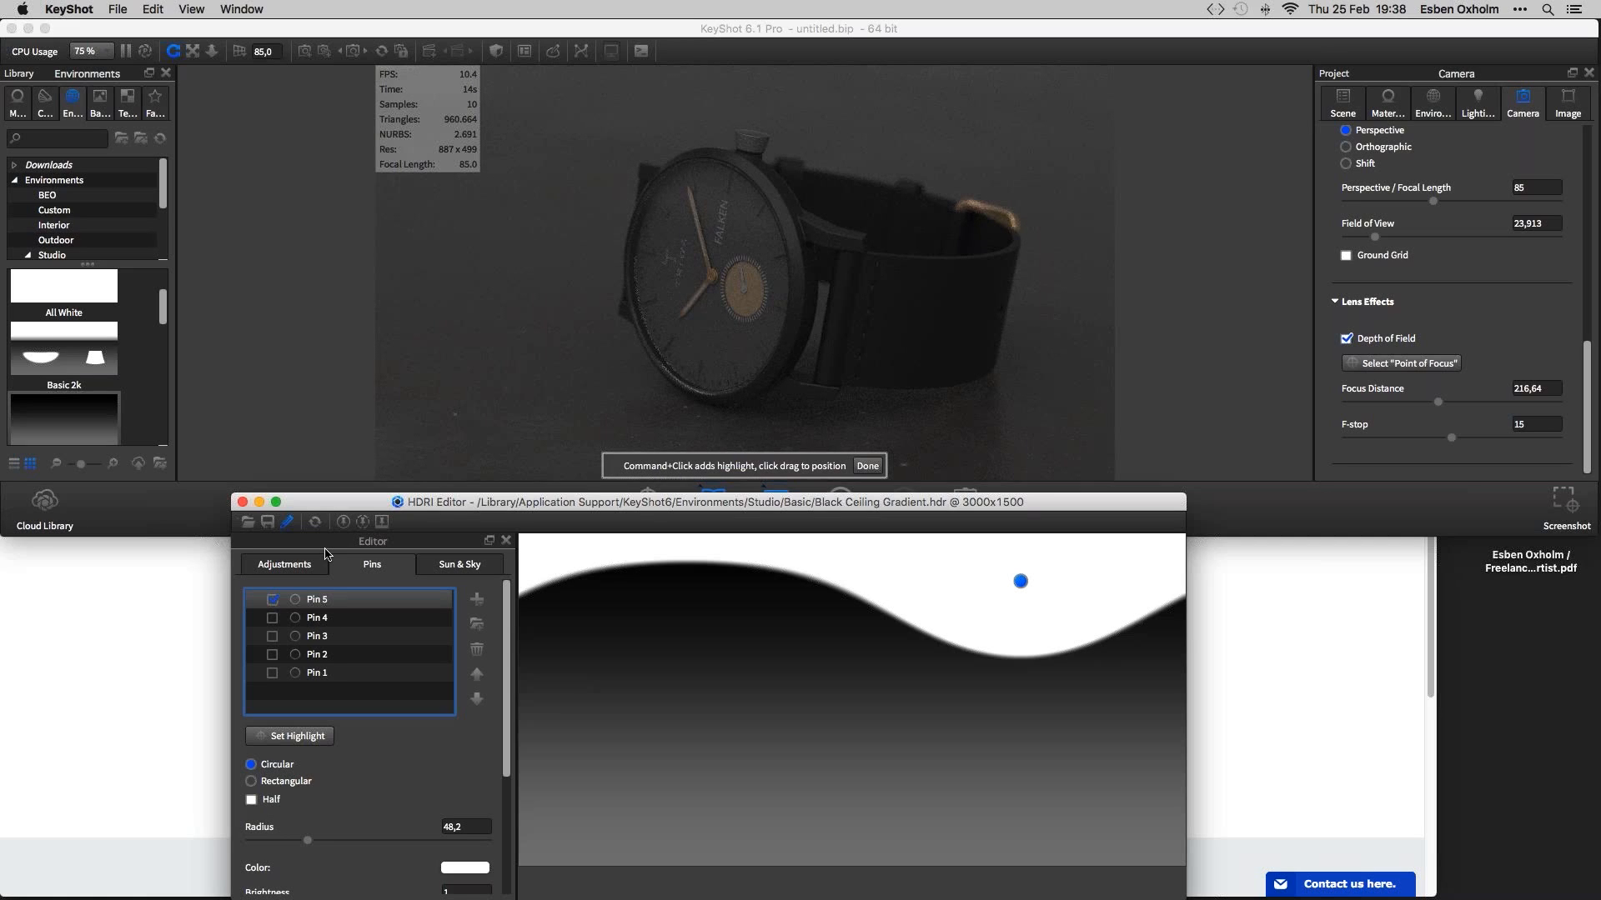
left_click(272, 617)
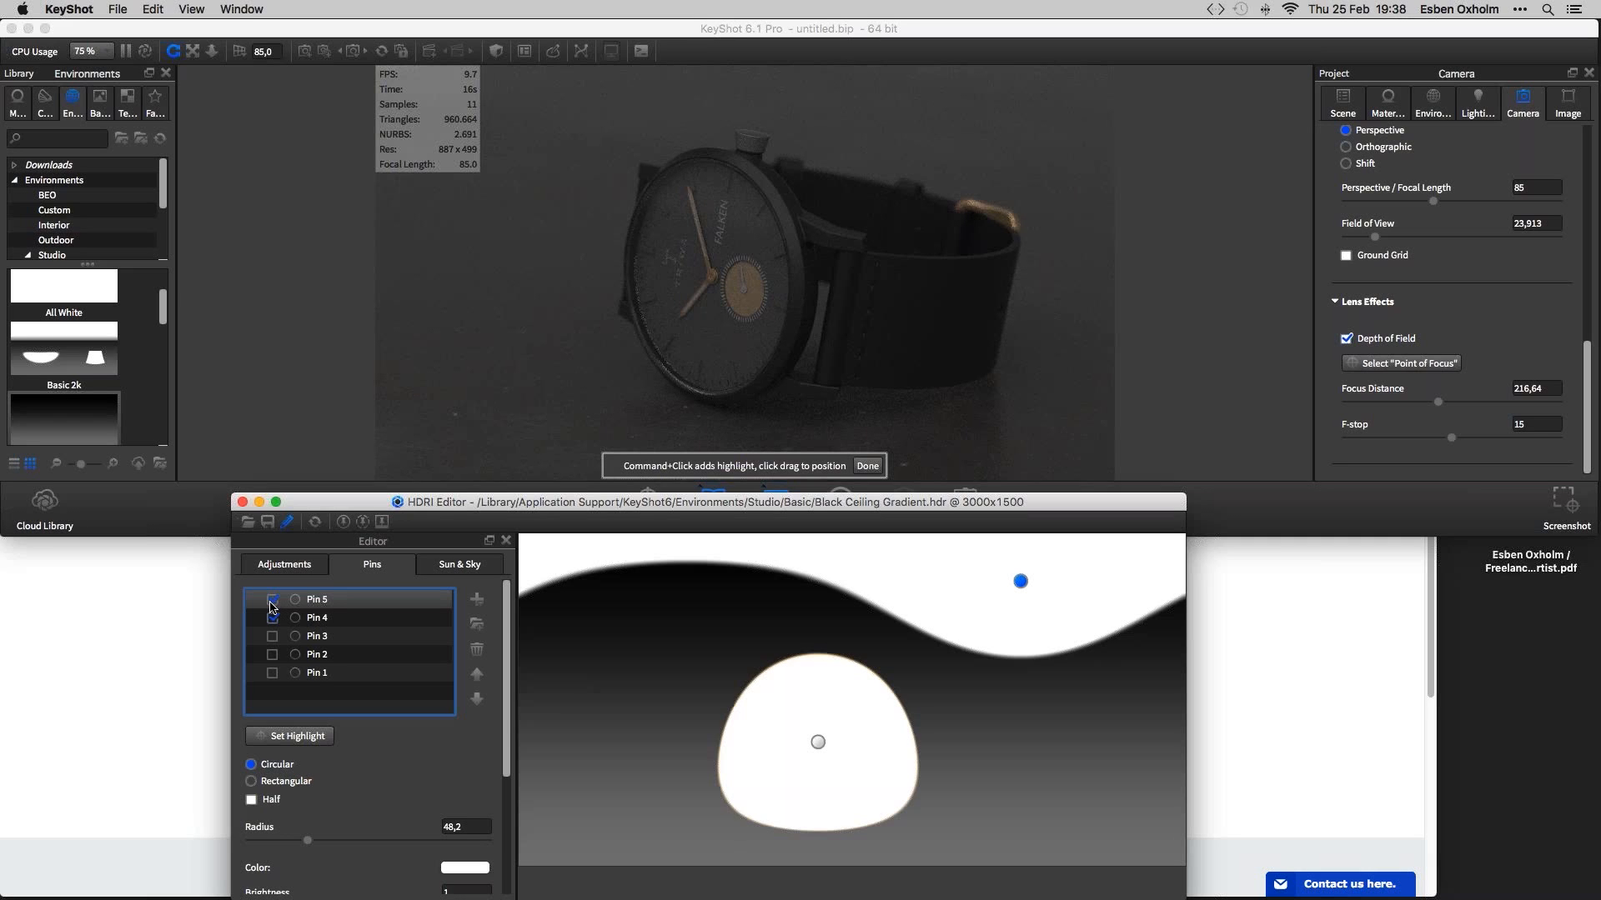
left_click(272, 600)
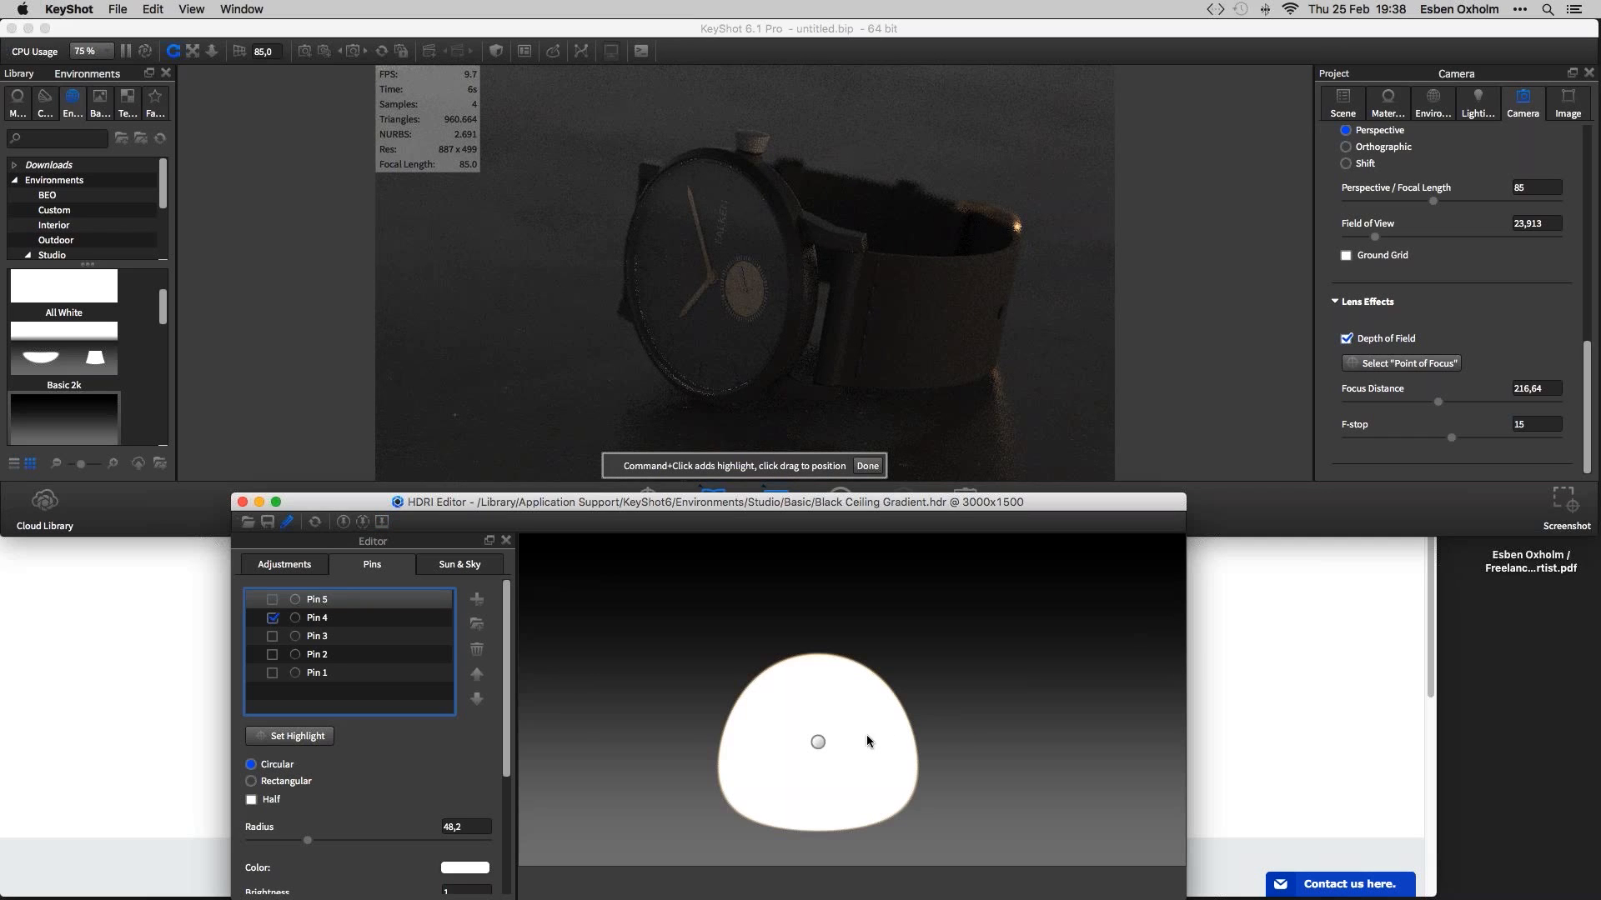
left_click(818, 742)
left_click(273, 617)
left_click(273, 636)
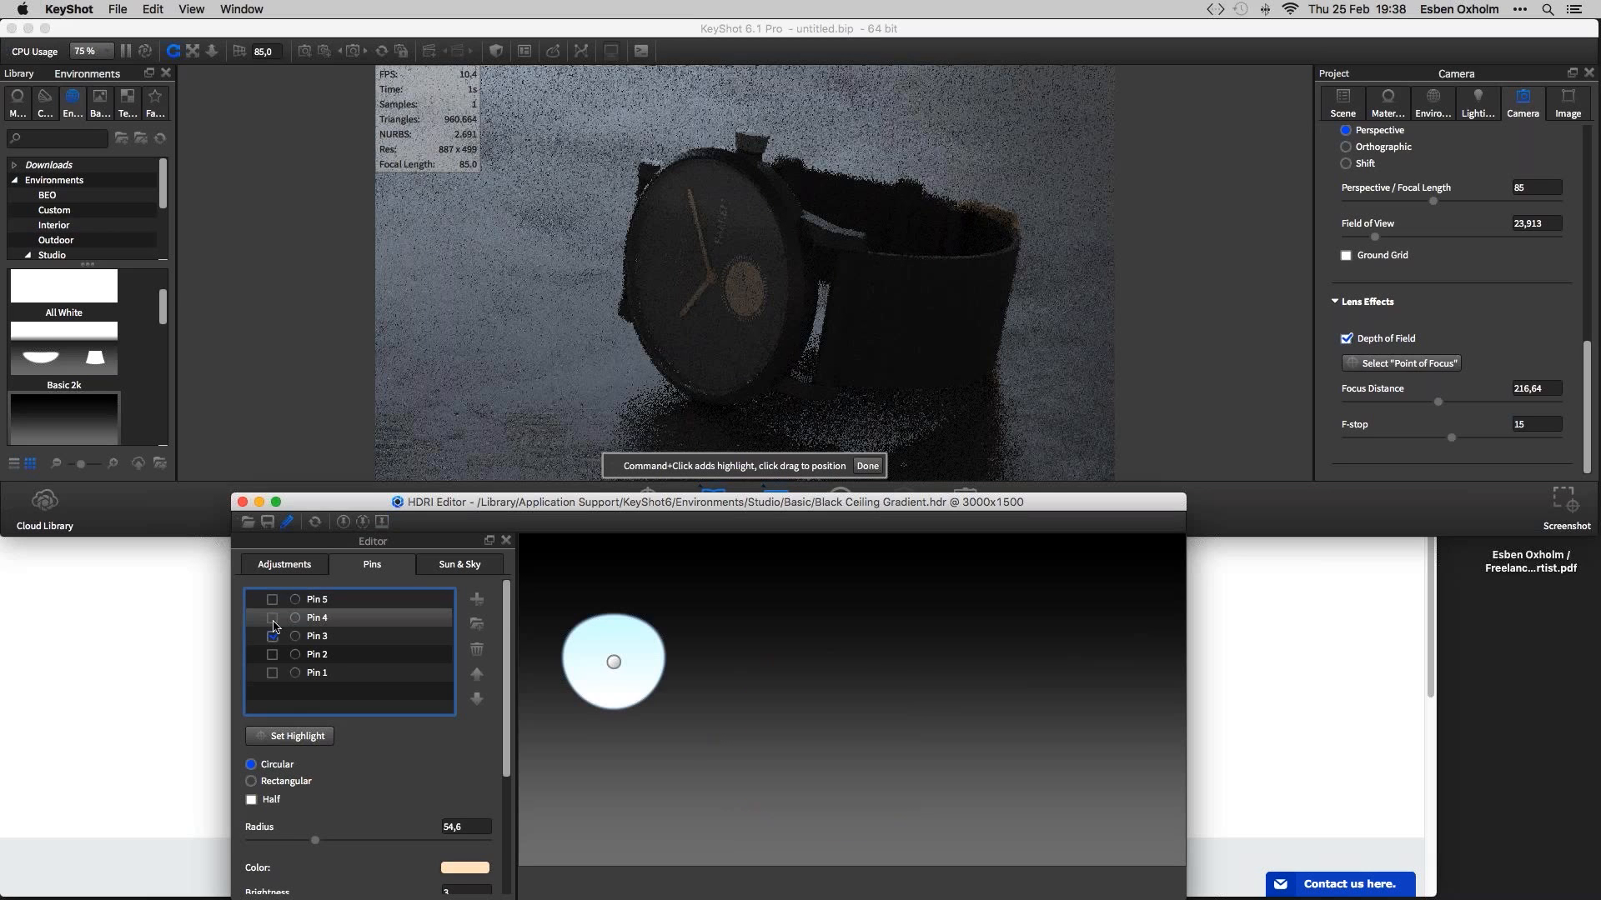
Toggle the fourth pin for comparison with the third, and switch all five highlight pins back on
left_click(272, 618)
left_click(273, 617)
left_click(273, 600)
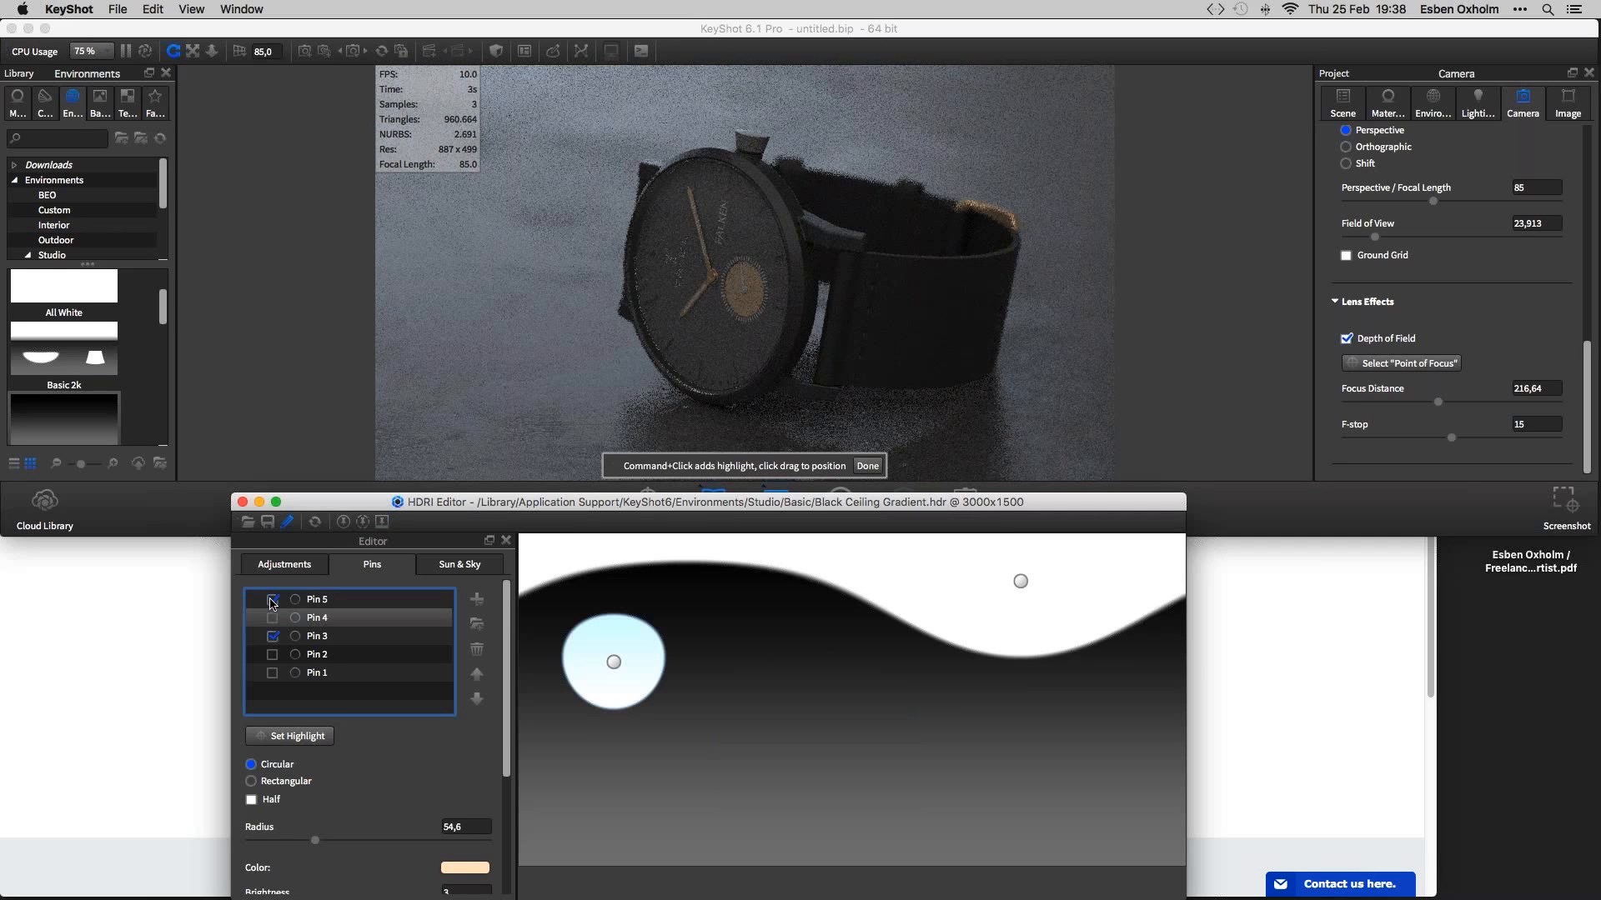
left_click(273, 618)
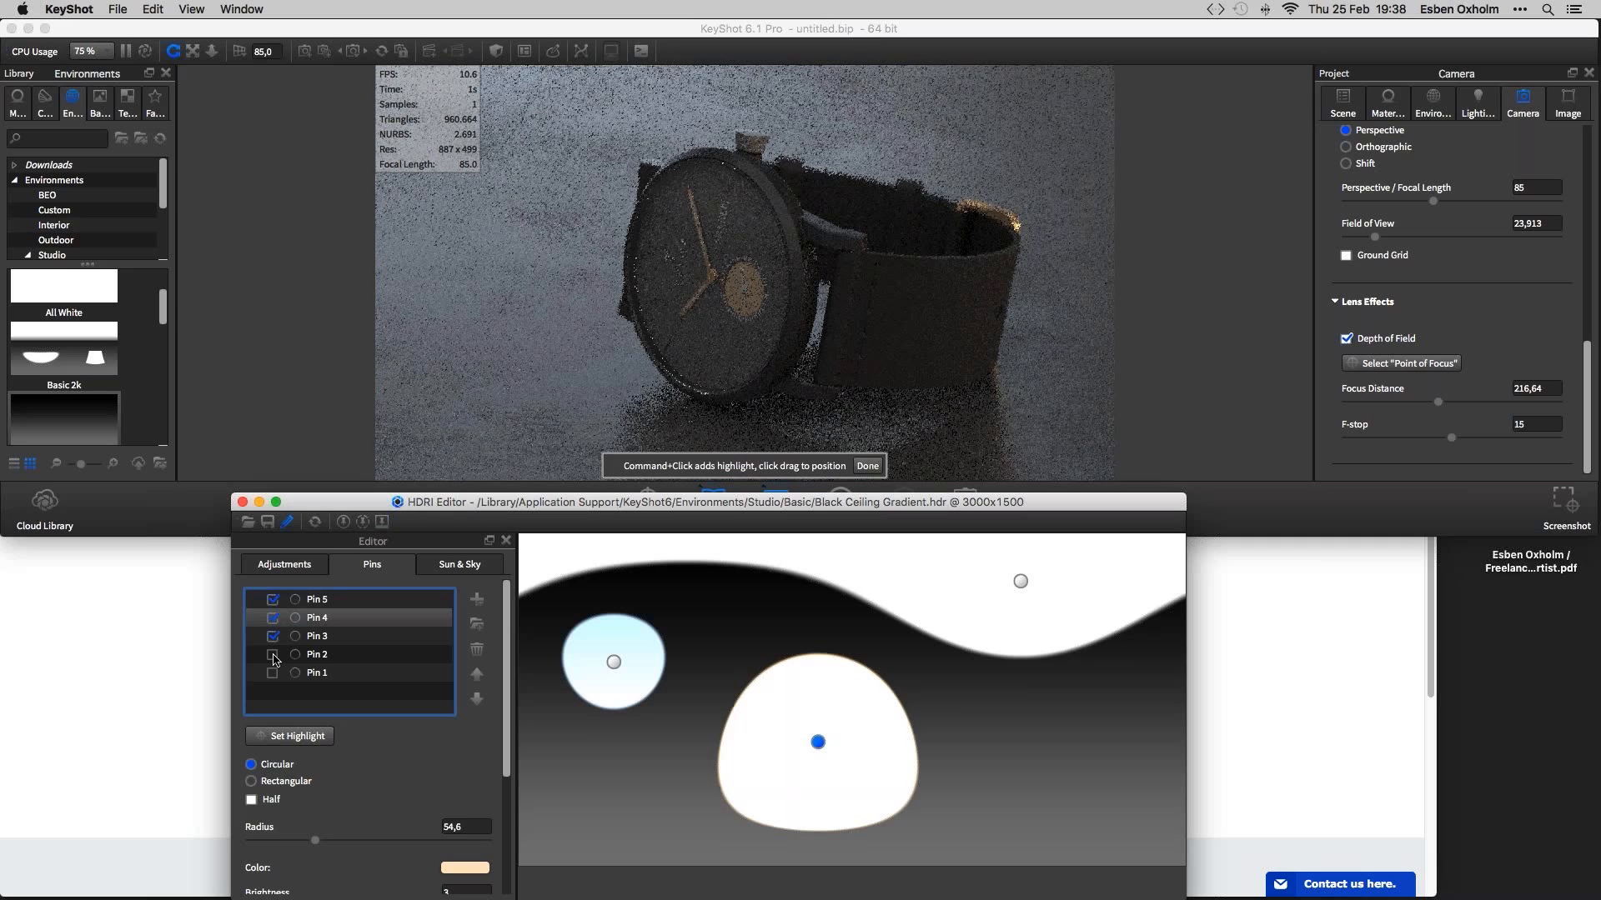
left_click(273, 654)
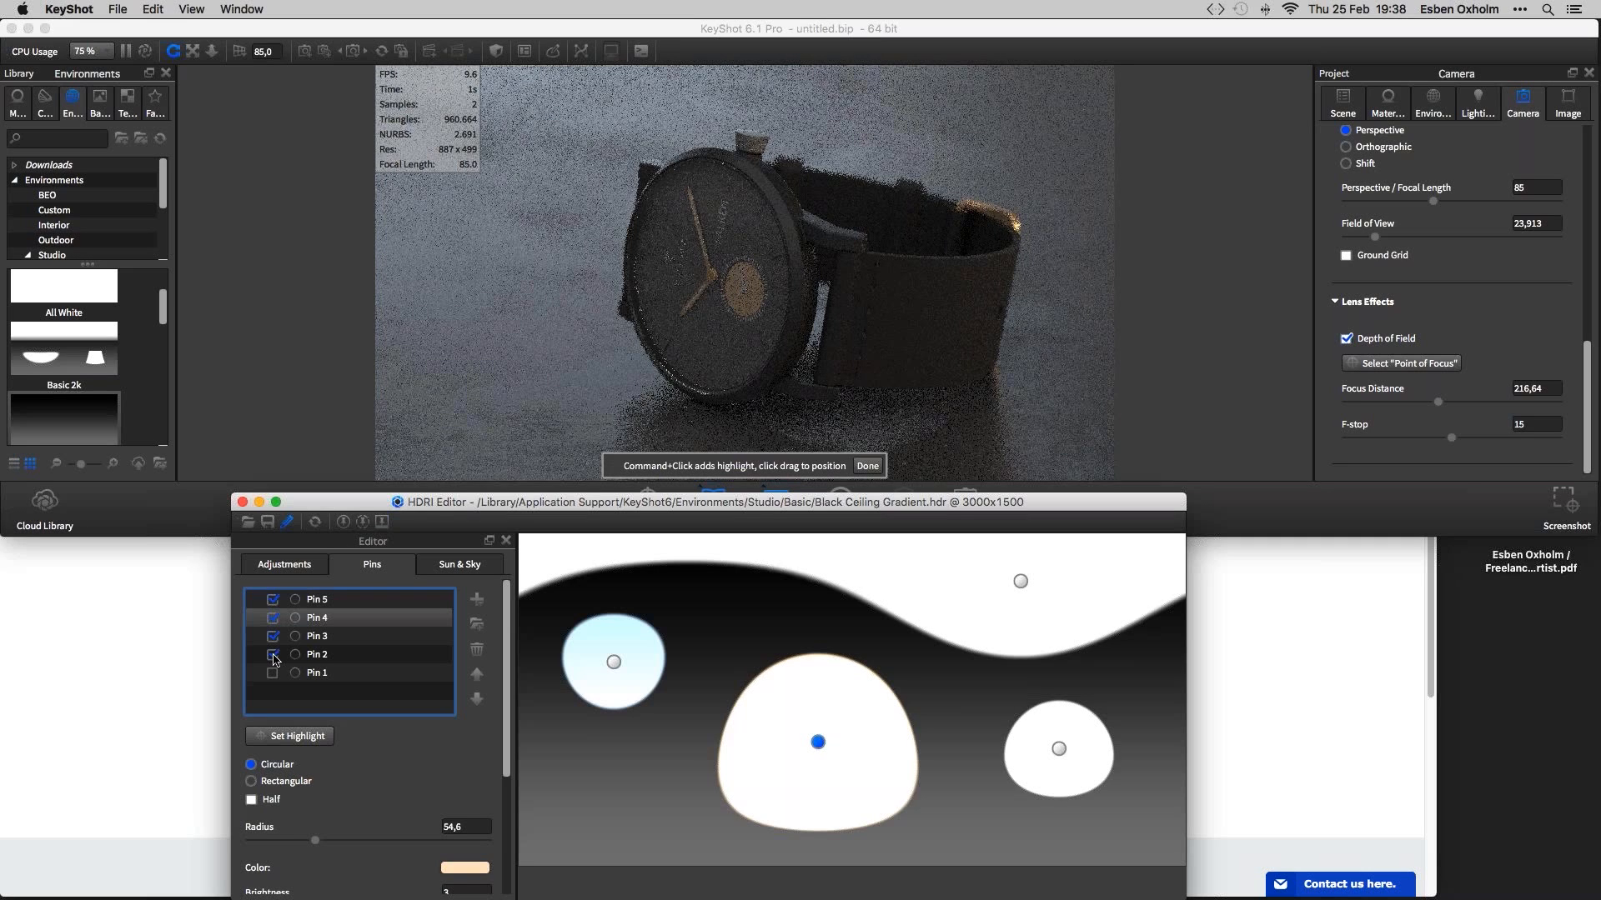
left_click(272, 672)
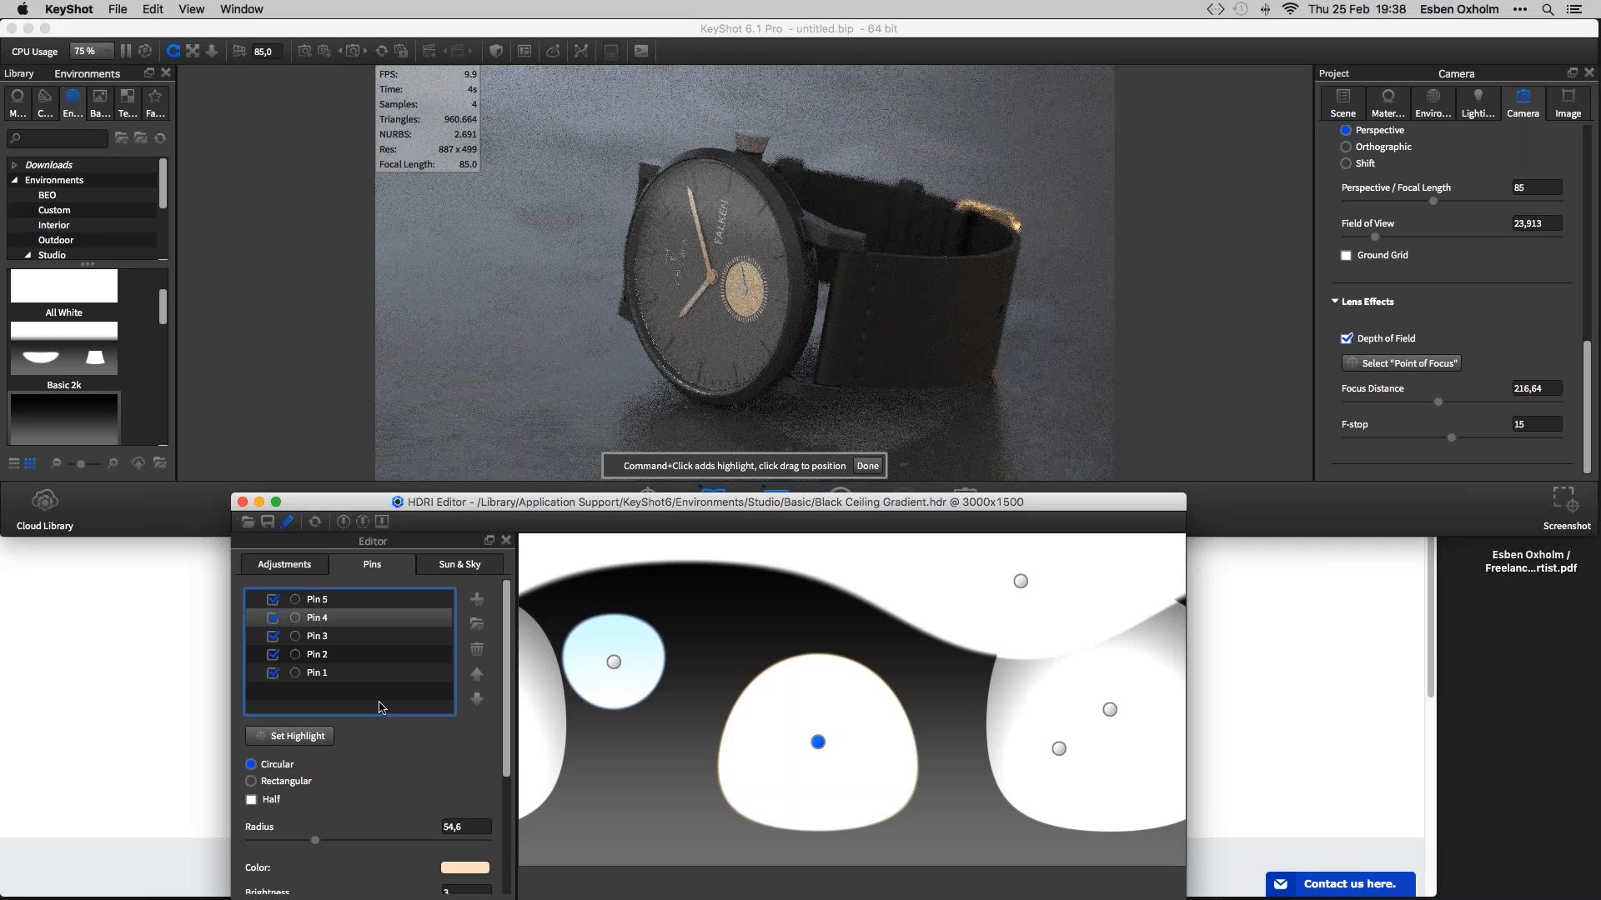
Select the individual highlight pins in turn to review their settings, ending on the fifth pin
left_click(506, 690)
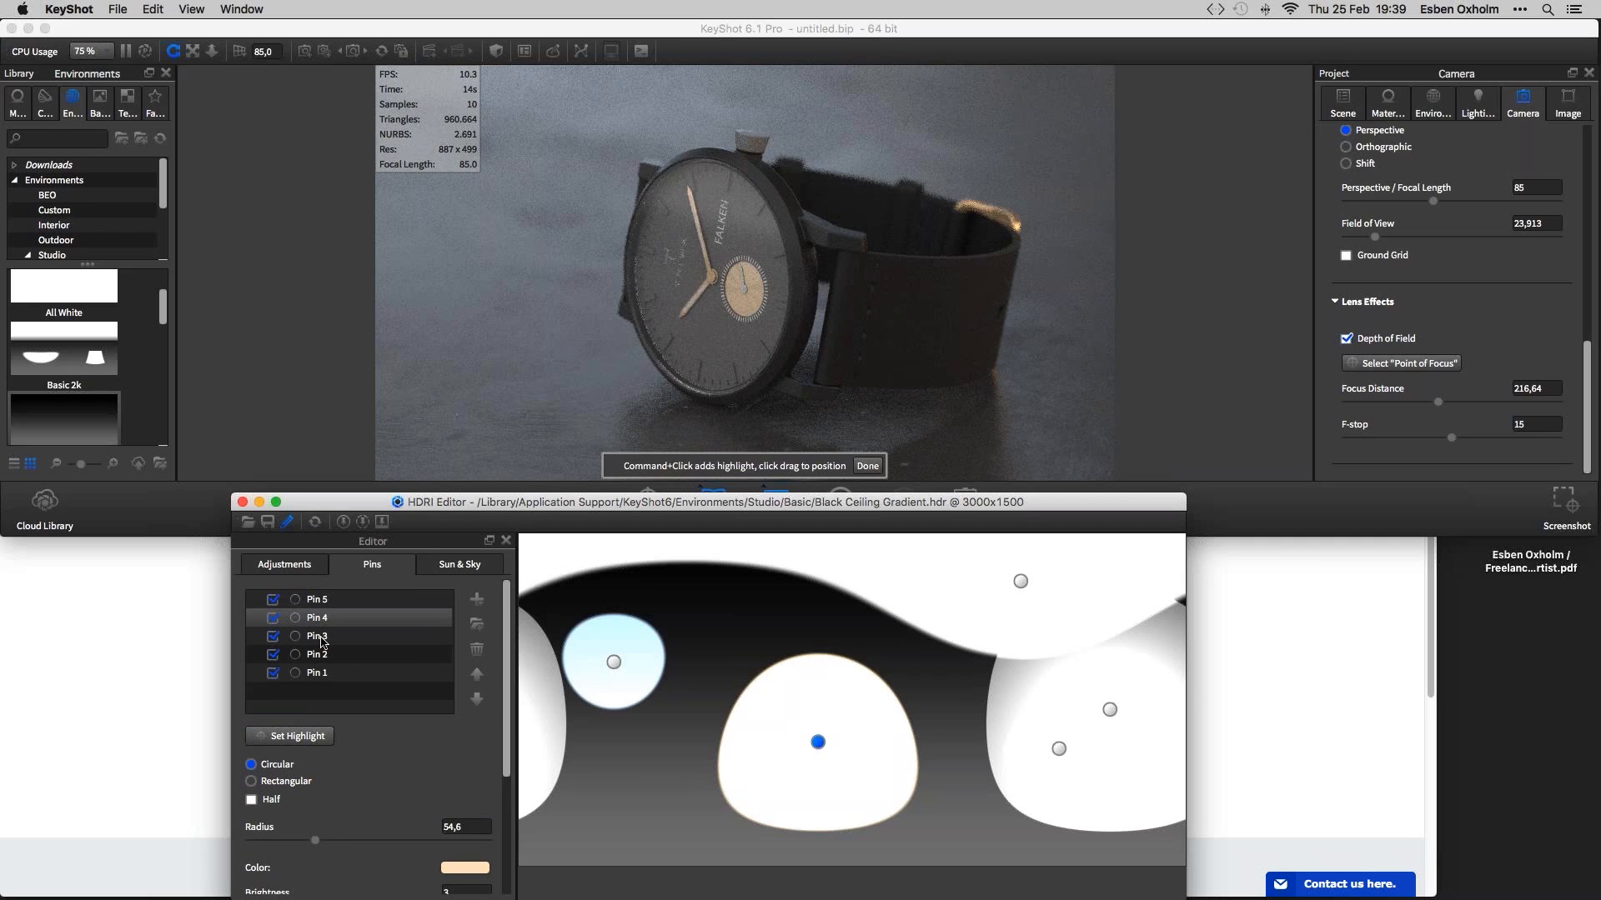
left_click(334, 599)
left_click(333, 671)
left_click(334, 654)
left_click(348, 617)
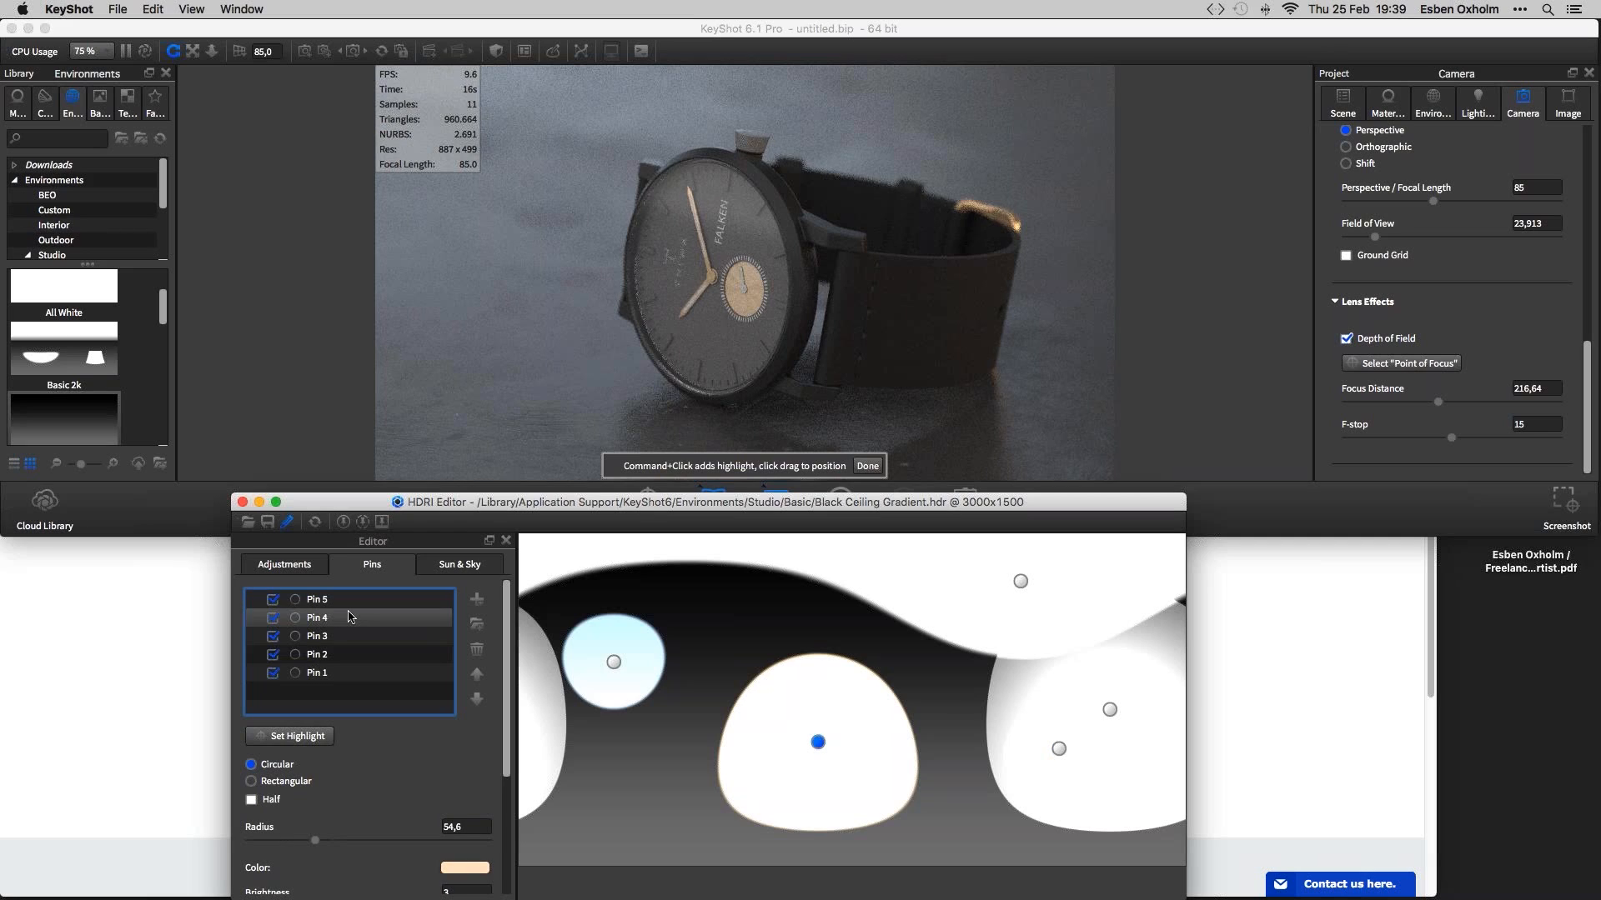
left_click(351, 602)
left_click(352, 637)
left_click(354, 618)
left_click(350, 601)
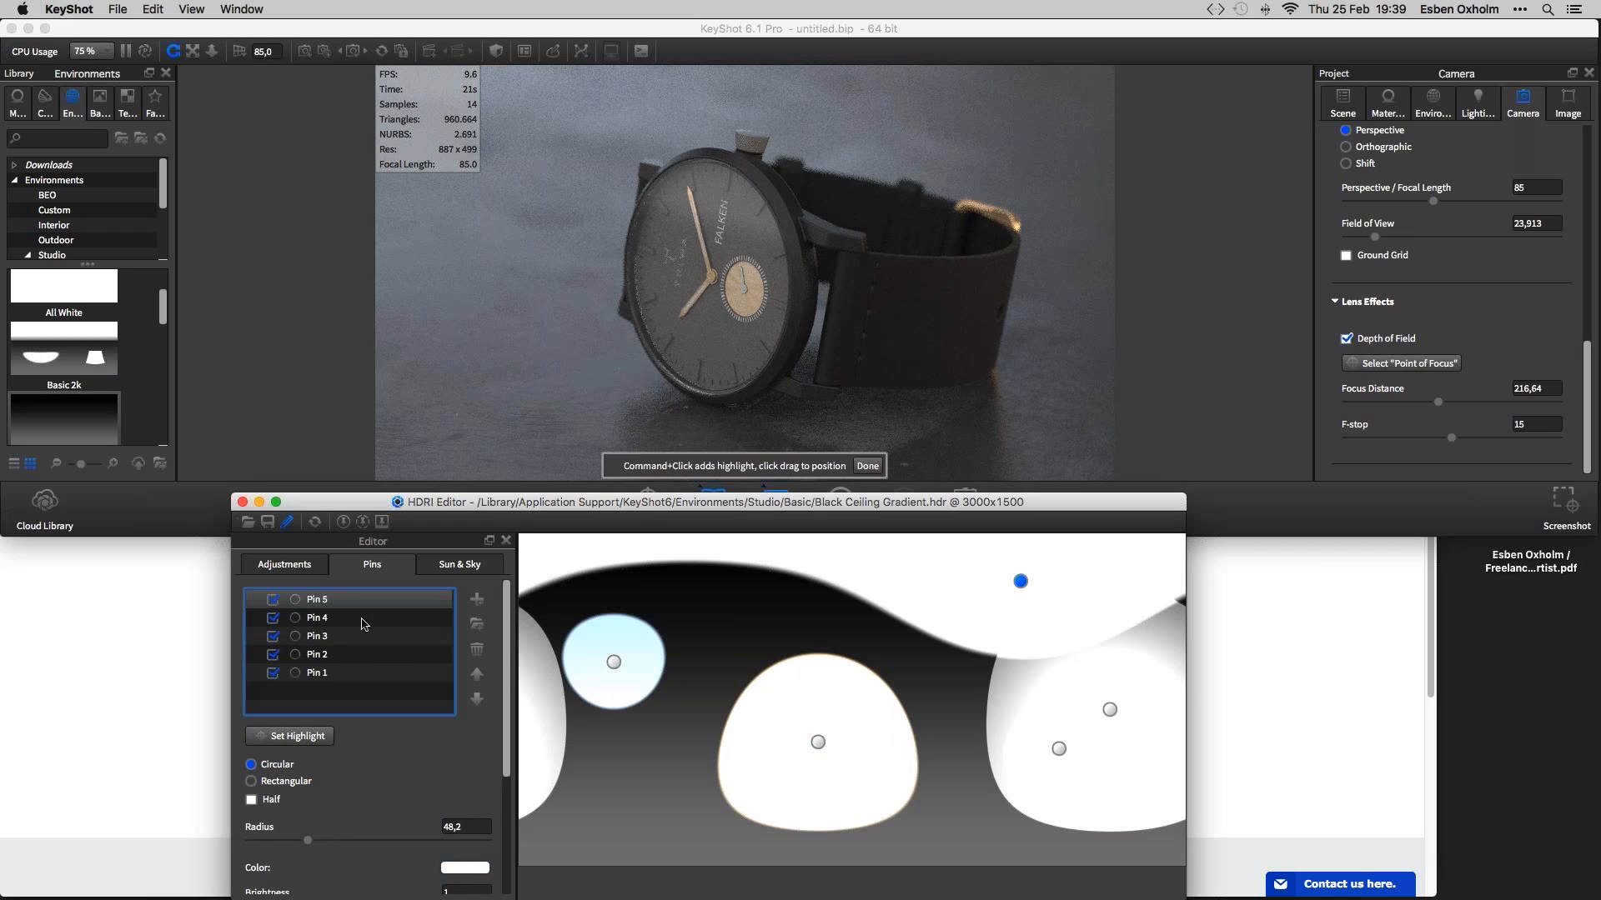
left_click(363, 638)
left_click(364, 654)
left_click(364, 637)
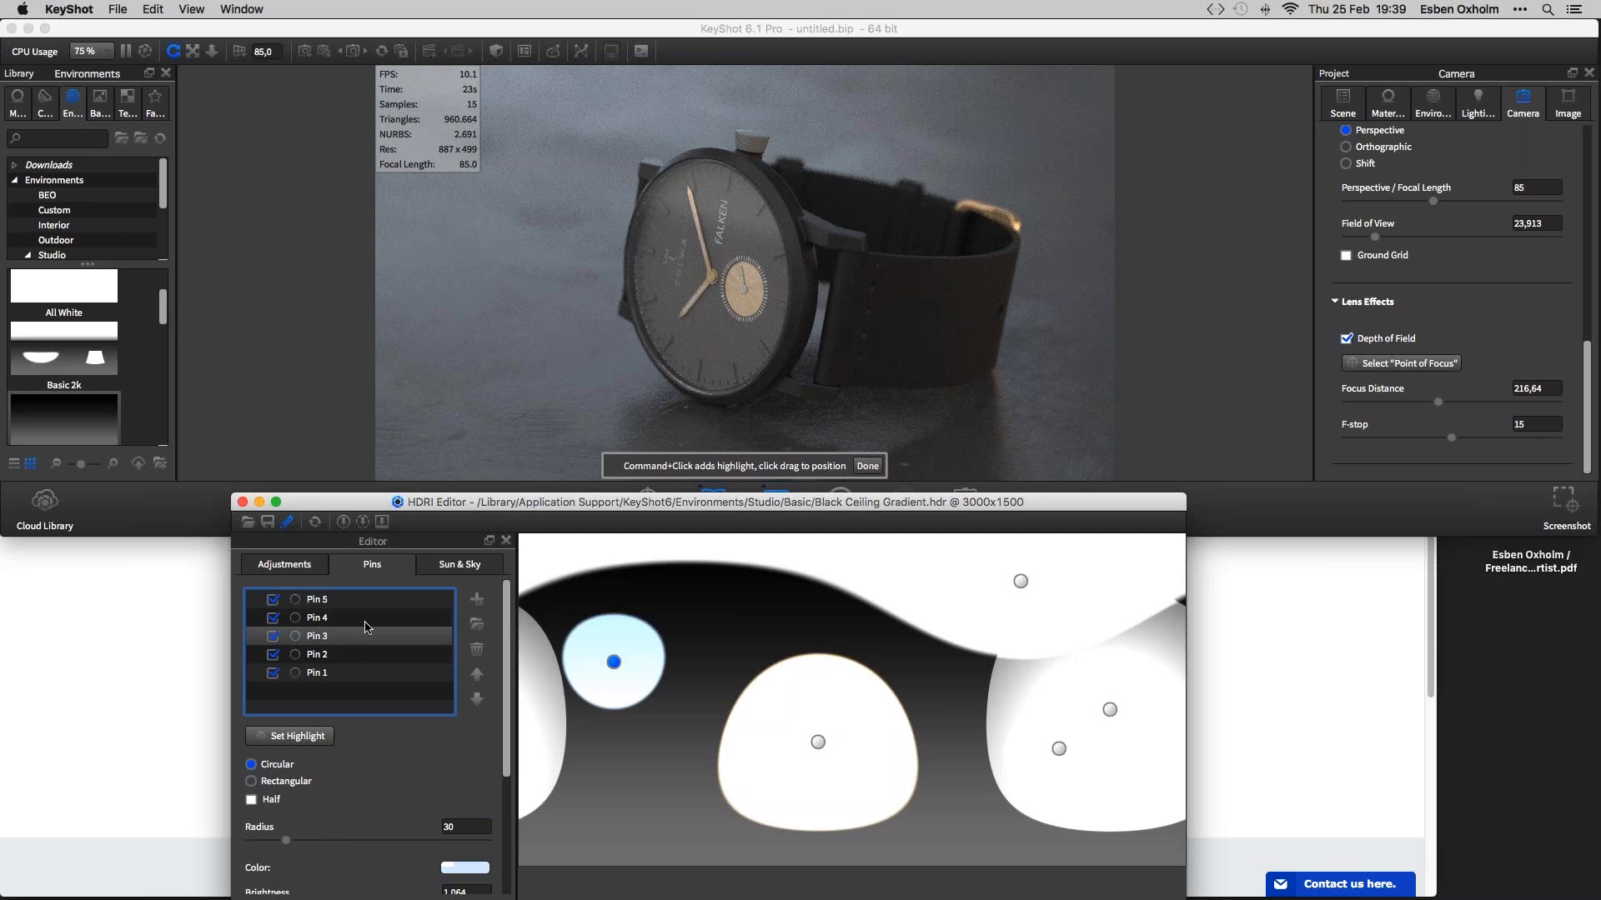
left_click(366, 601)
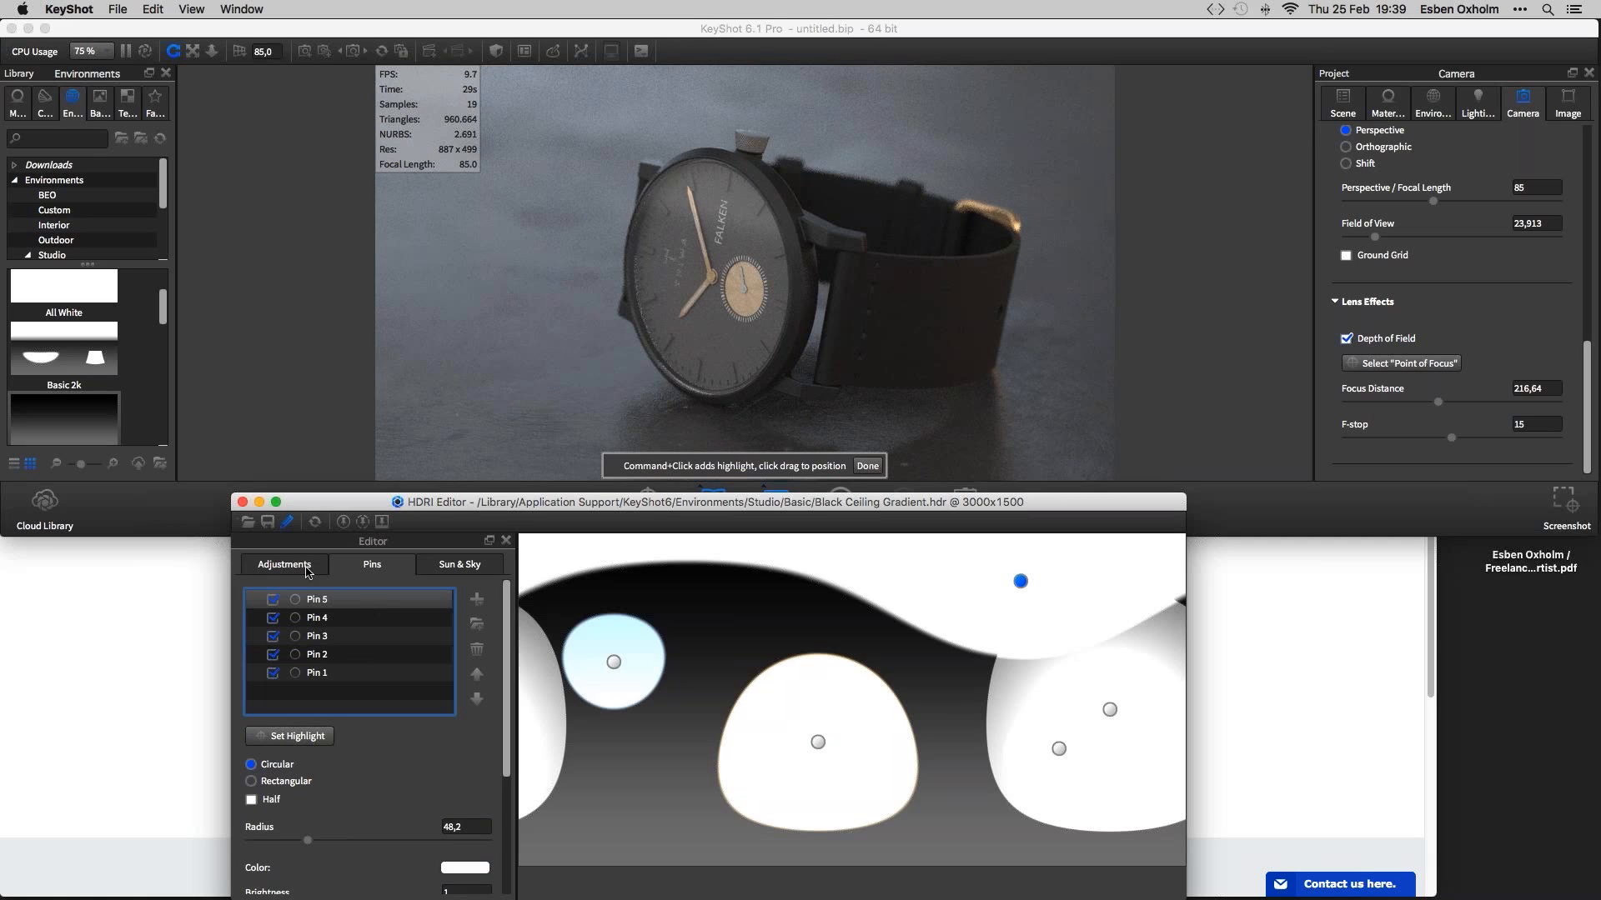
Save the edited HDRI under the name Triwa2.hdz in the KeyShot6 Environments/Custom folder
left_click_drag(303, 506, 311, 483)
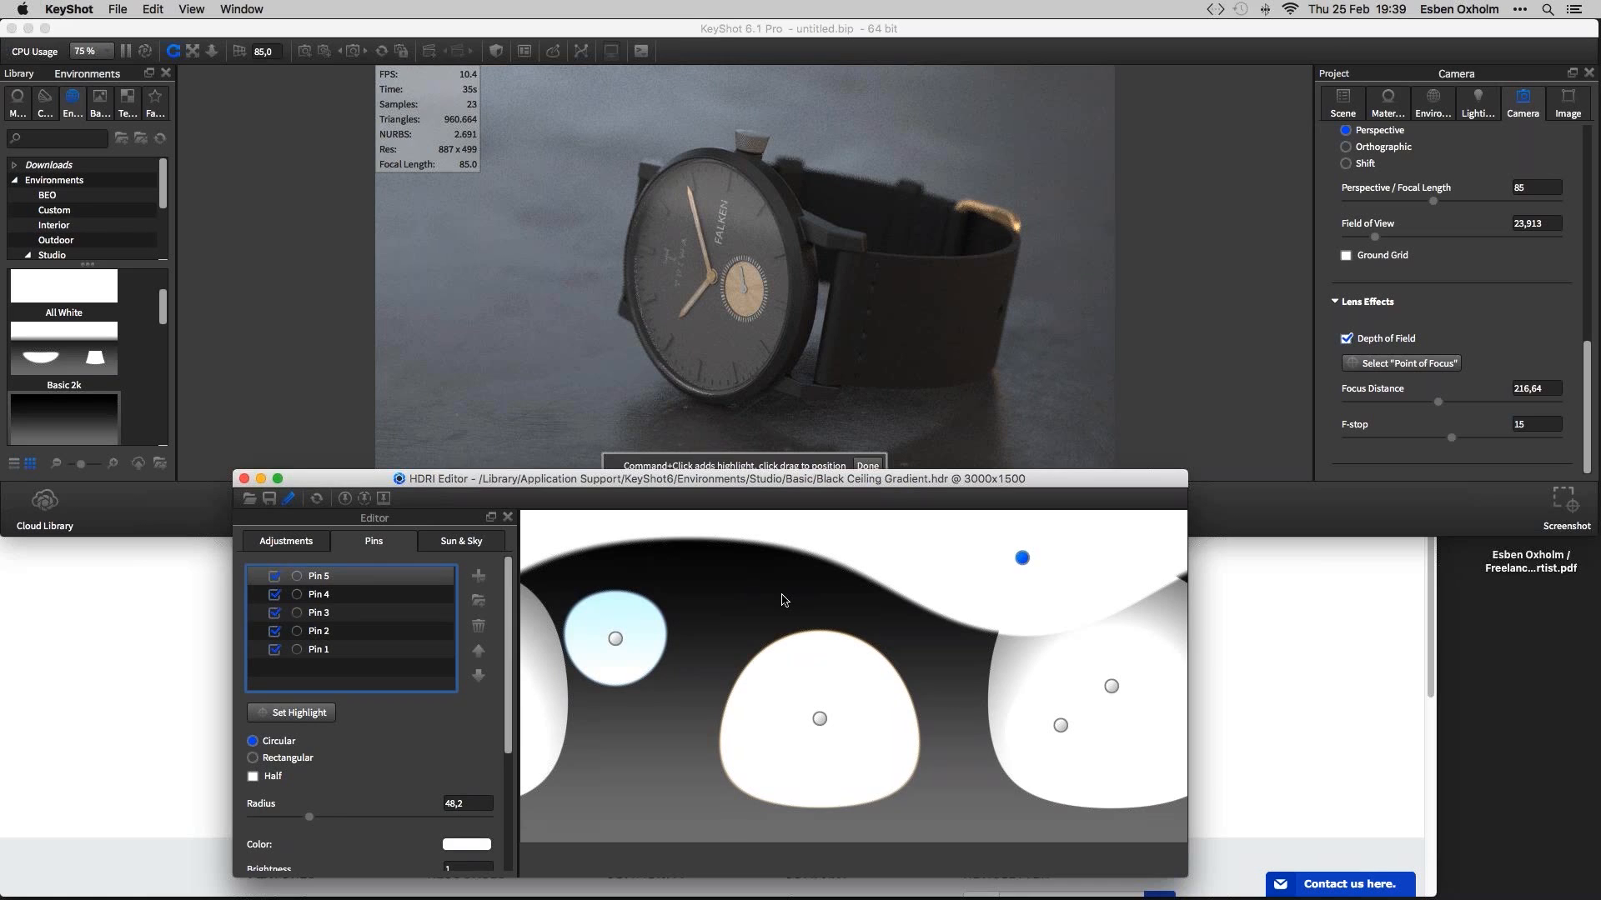
left_click(114, 11)
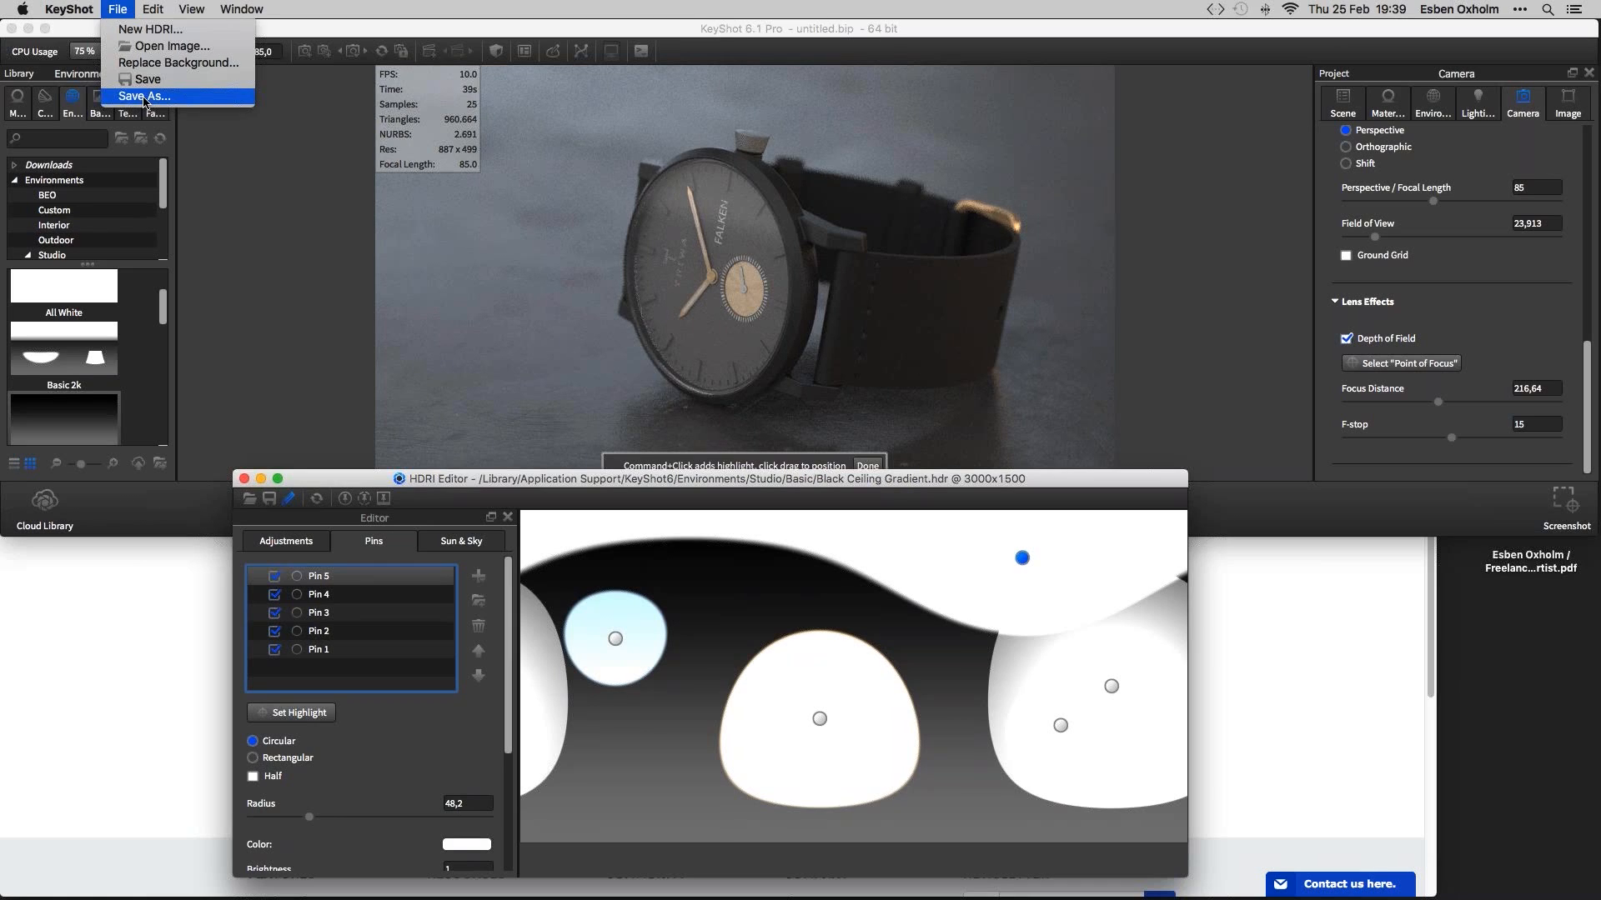
left_click(144, 97)
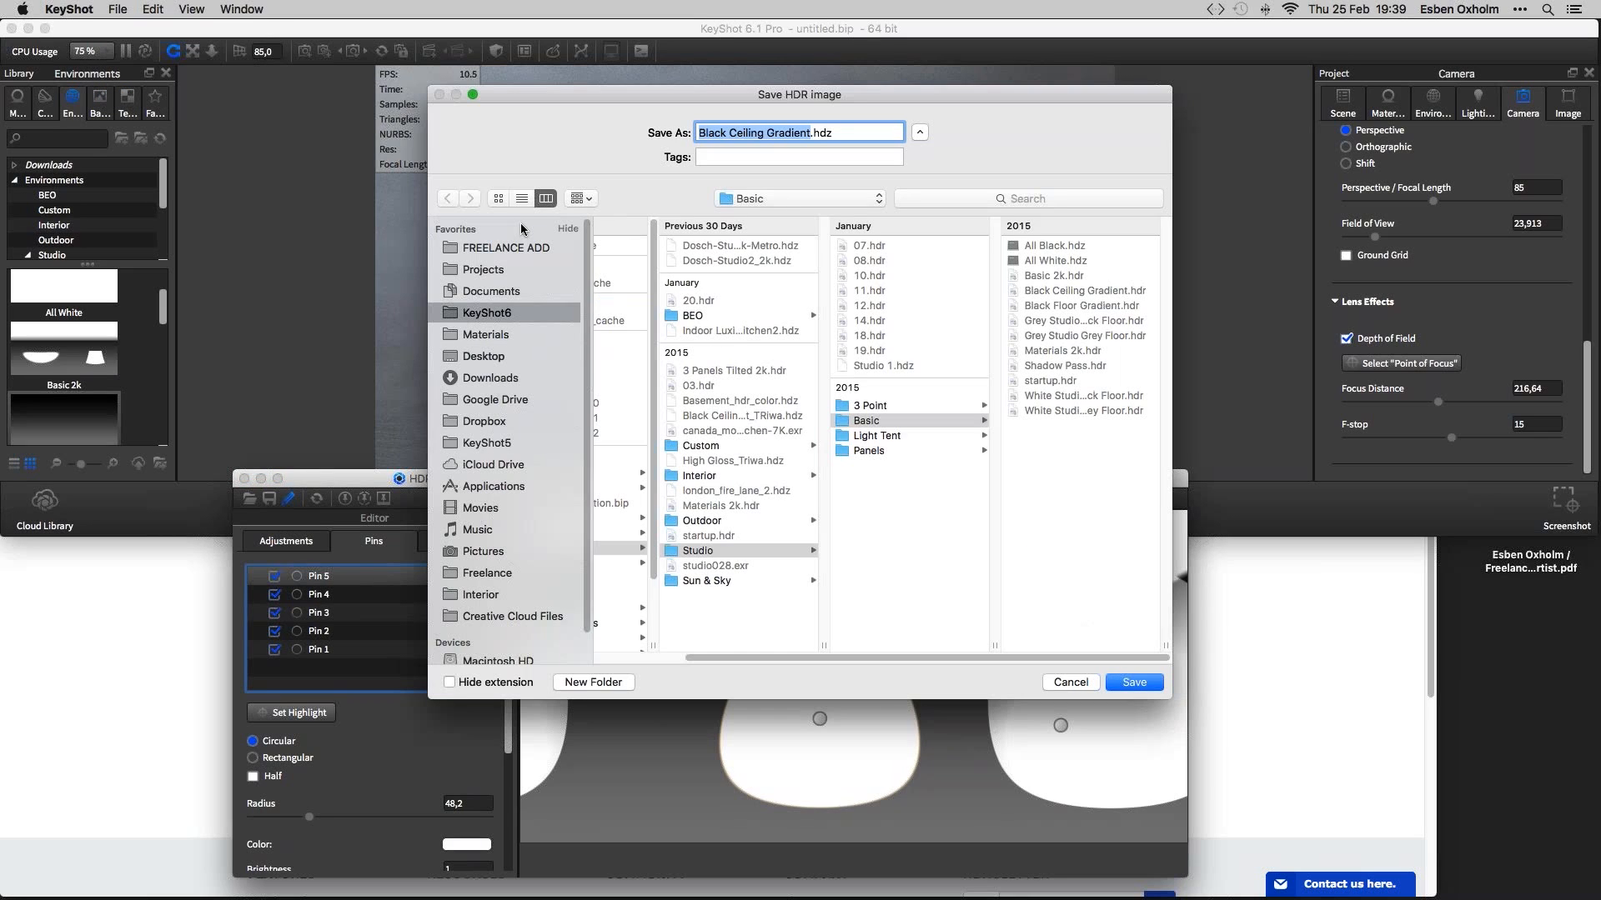
left_click(562, 318)
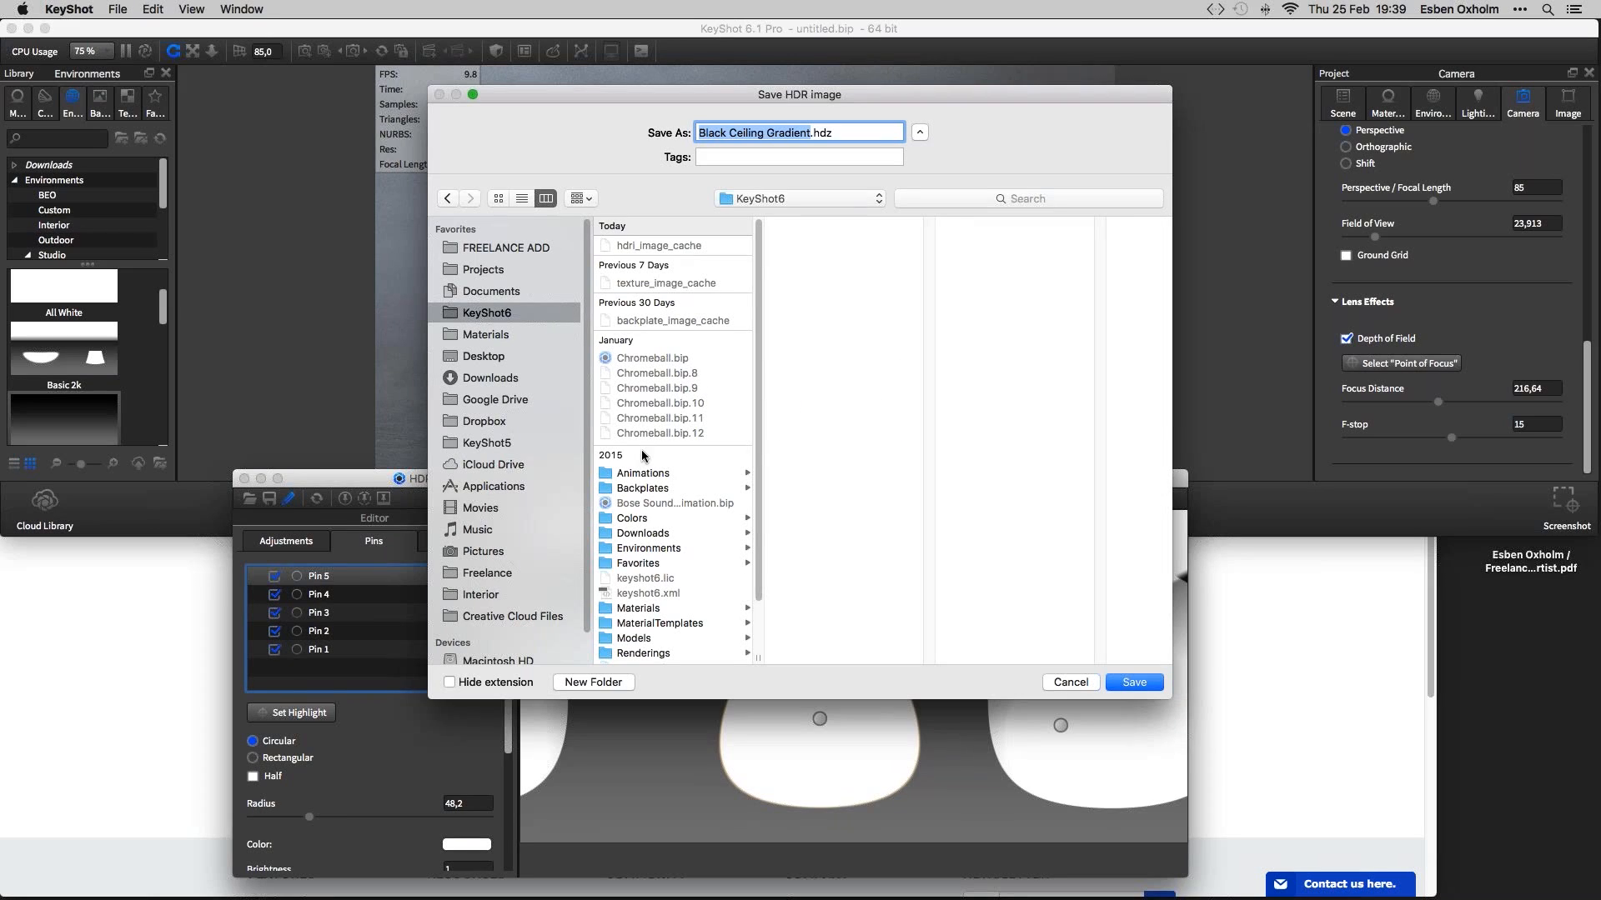
scroll(752, 561, "down", 3)
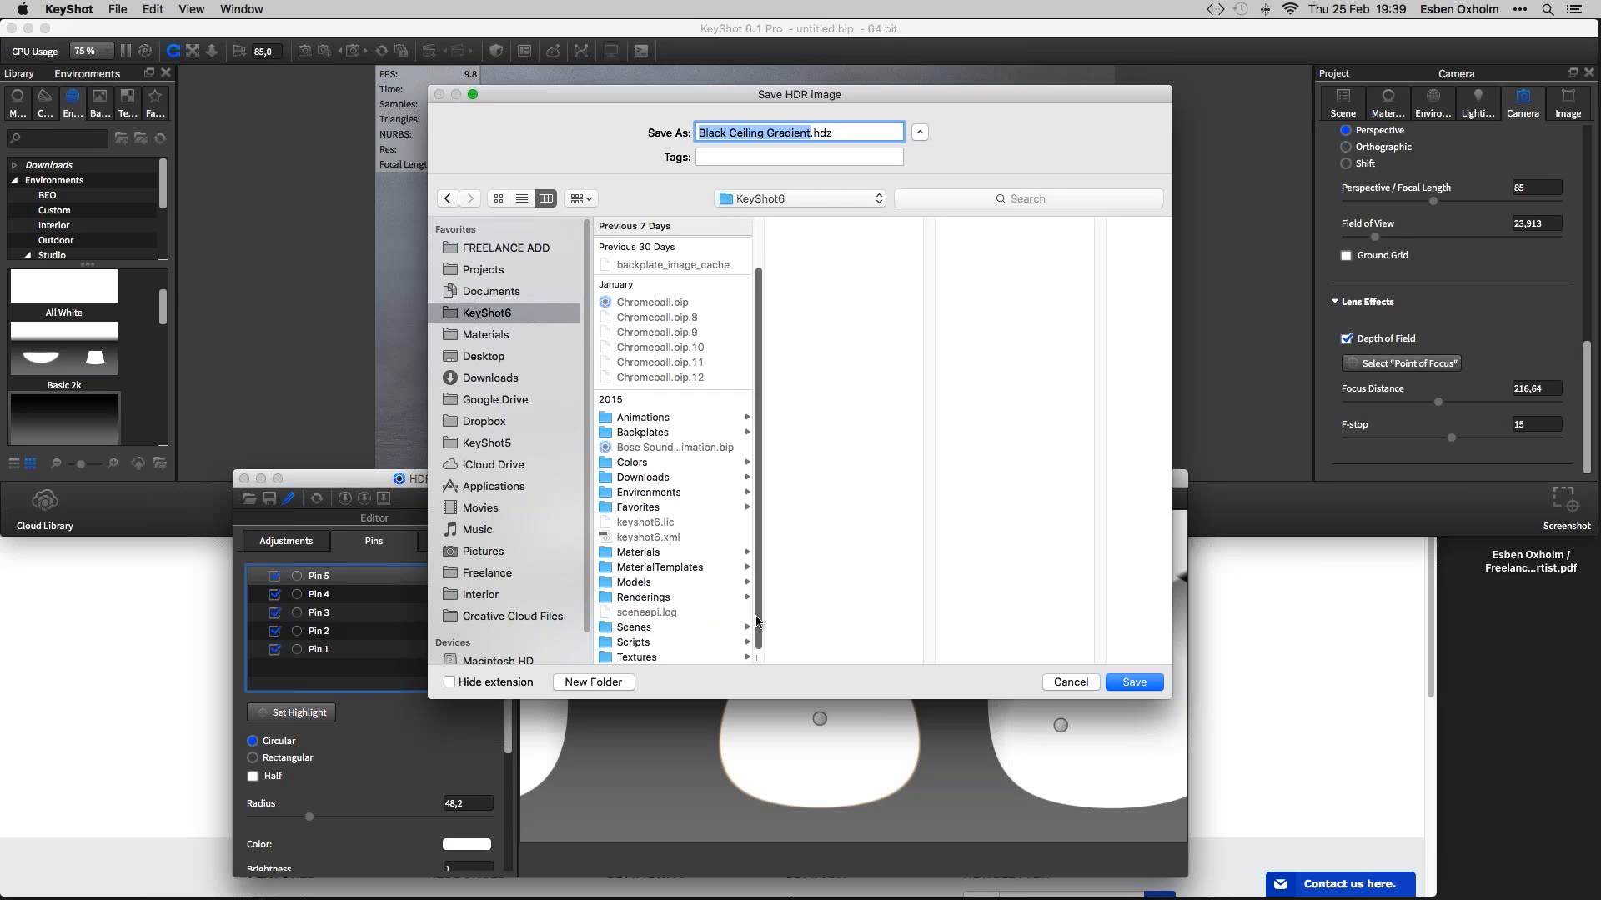
left_click(650, 493)
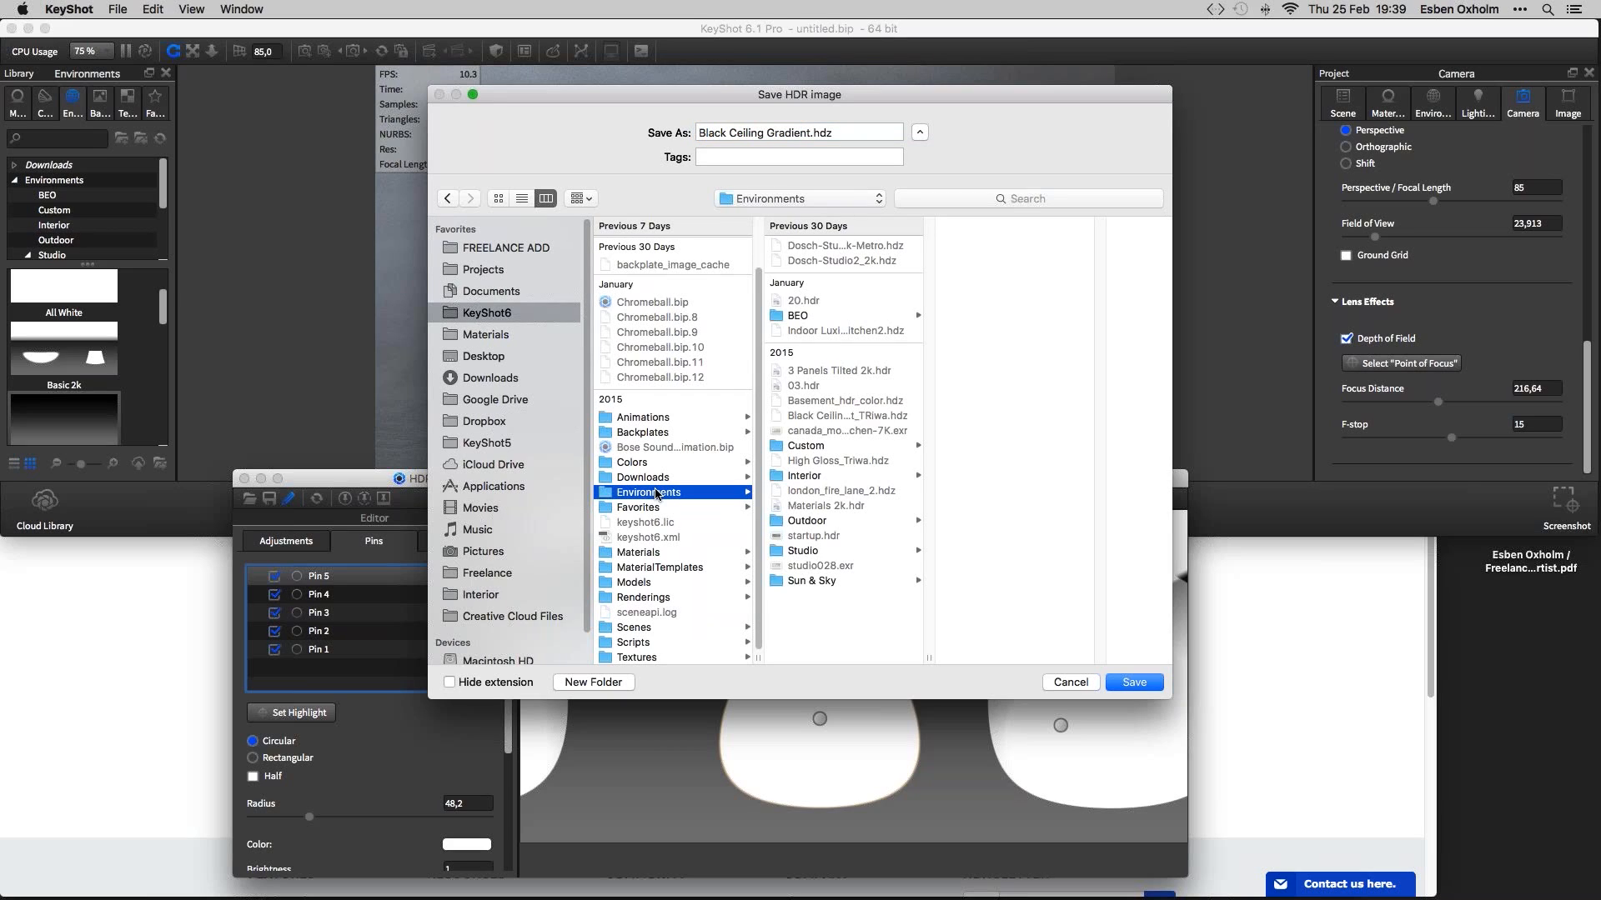
left_click(783, 447)
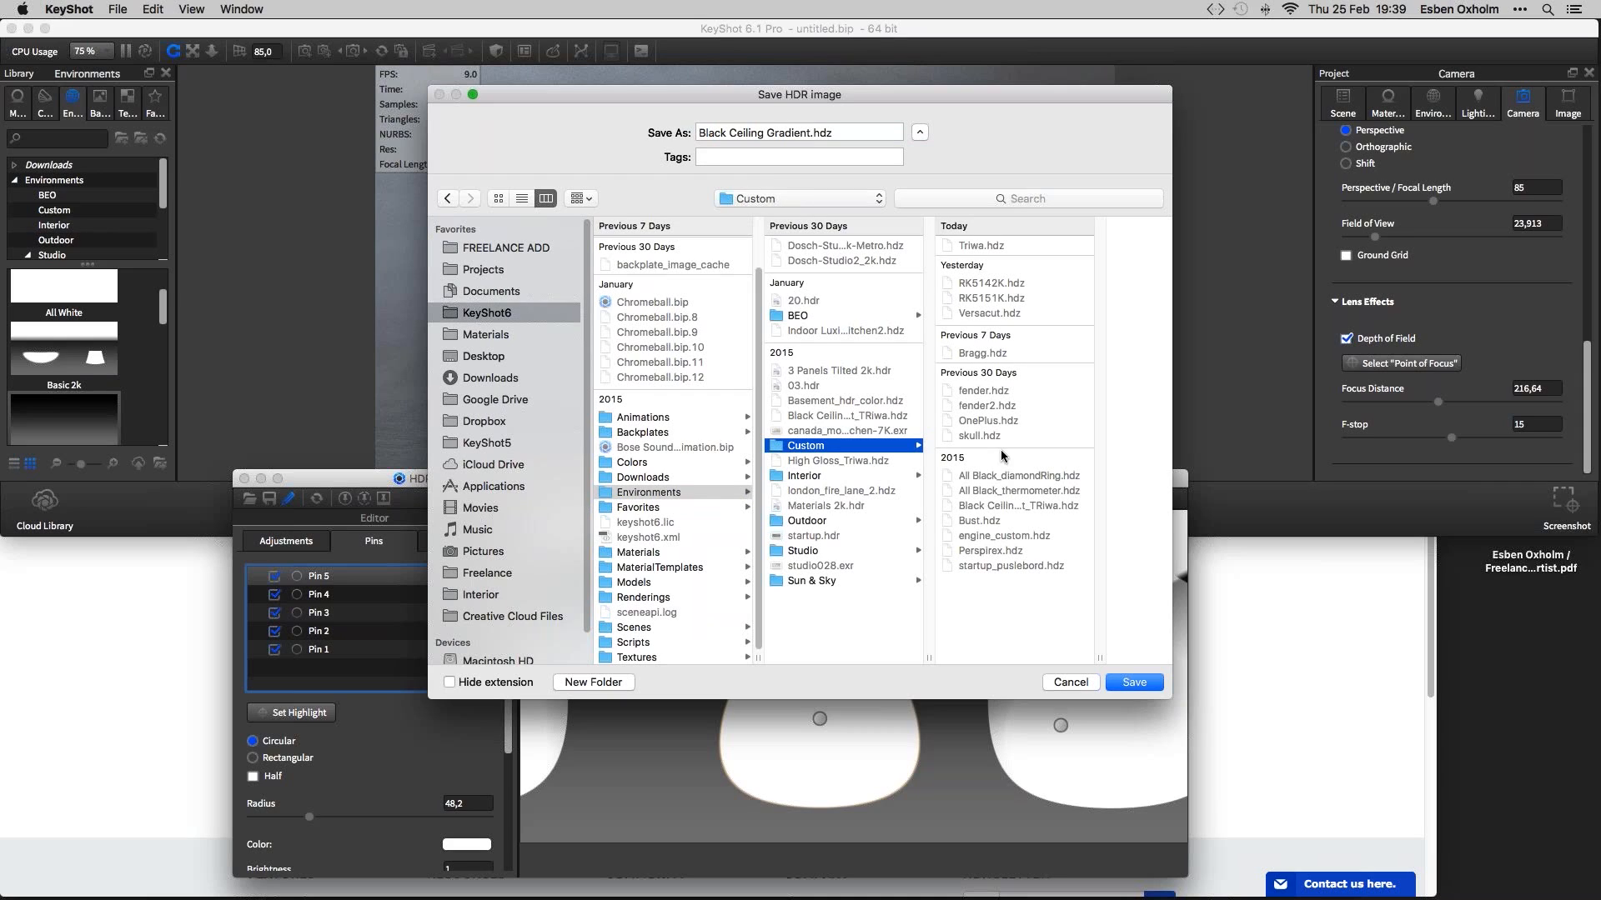
left_click_drag(808, 132, 654, 140)
type("Triwa2")
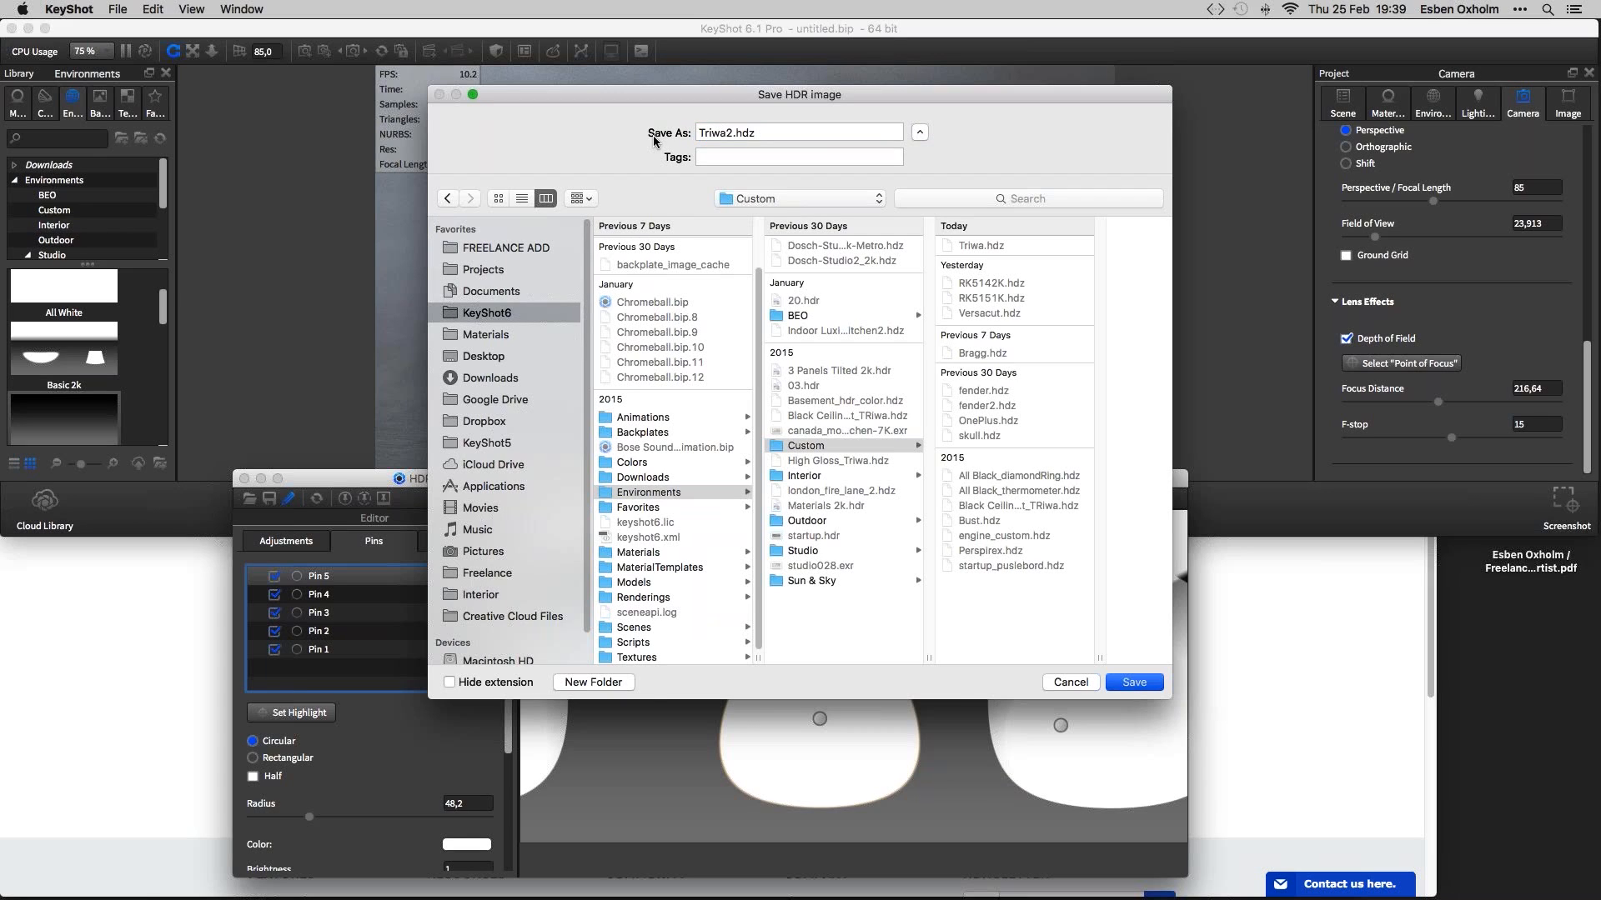
key("Return")
Close the HDRI Editor and enlarge the main window to nearly the full screen height
left_click(423, 478)
left_click_drag(423, 478, 420, 455)
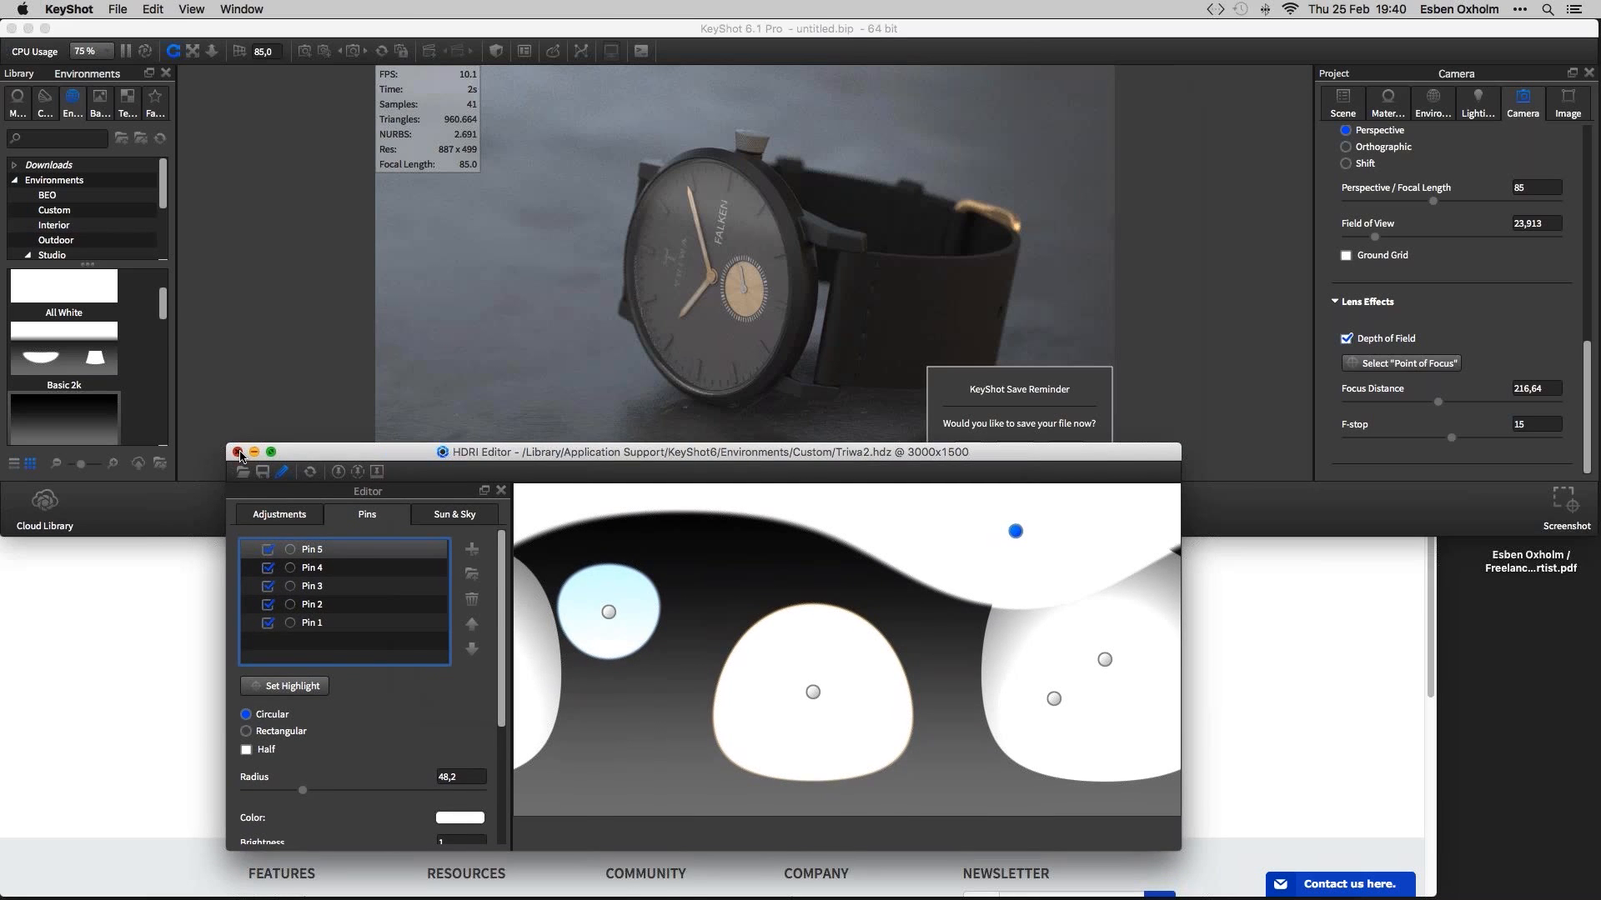
left_click(239, 452)
left_click_drag(1059, 541, 1084, 847)
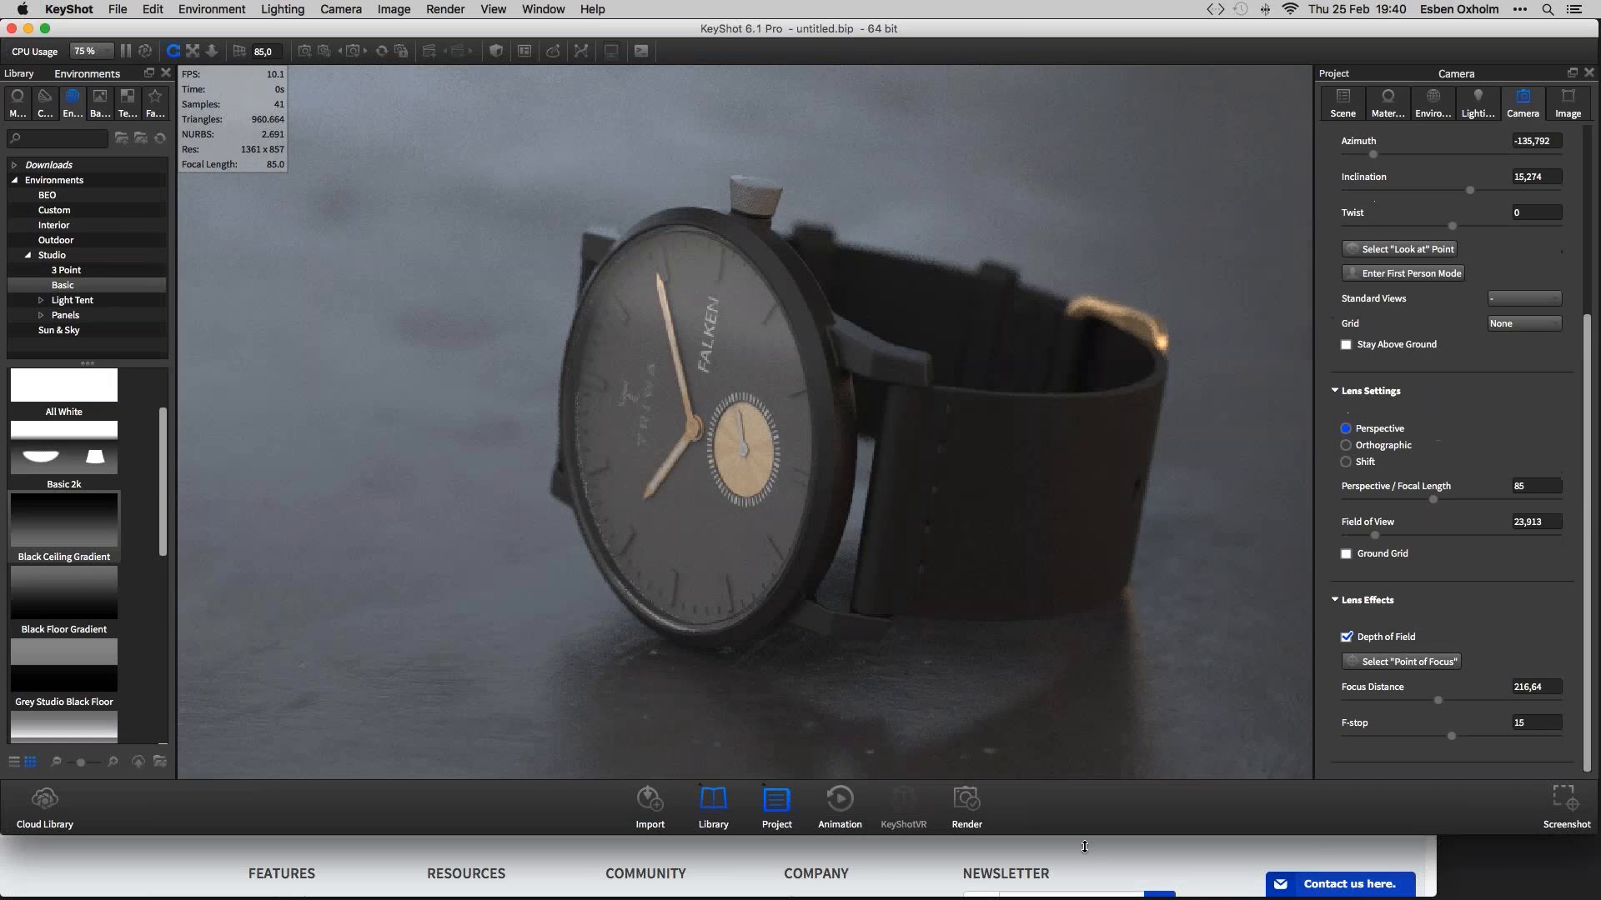
left_click_drag(1084, 847, 1083, 896)
Set the image resolution to the landscape preset 1280 x 720 and enlarge the window vertically to show the whole frame
left_click(1567, 105)
left_click(1538, 163)
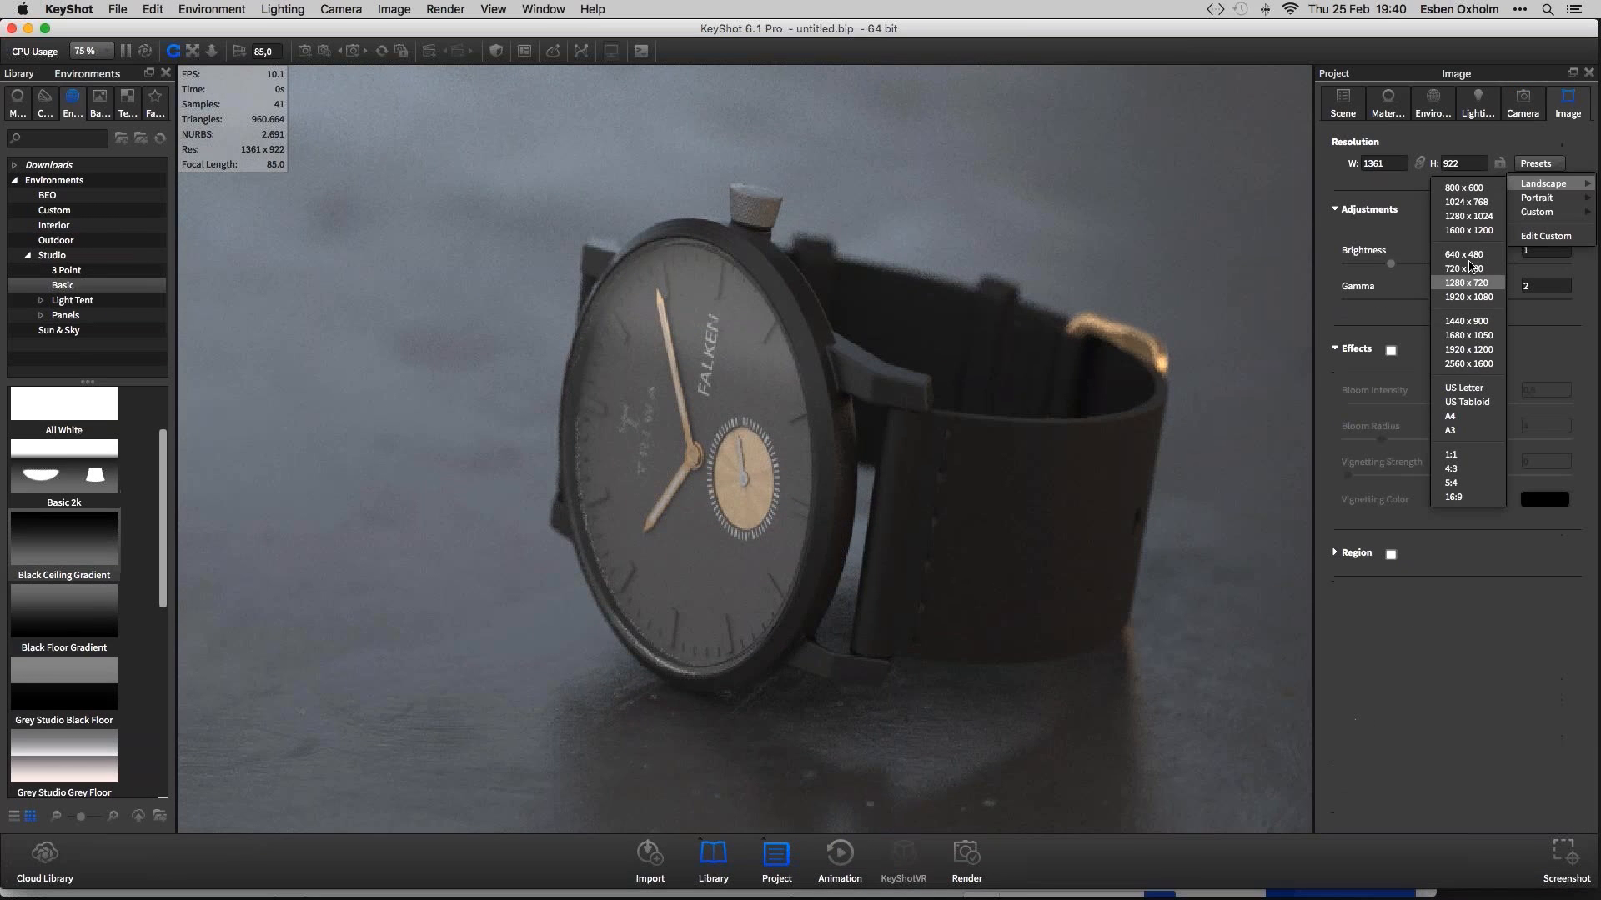
left_click(1467, 283)
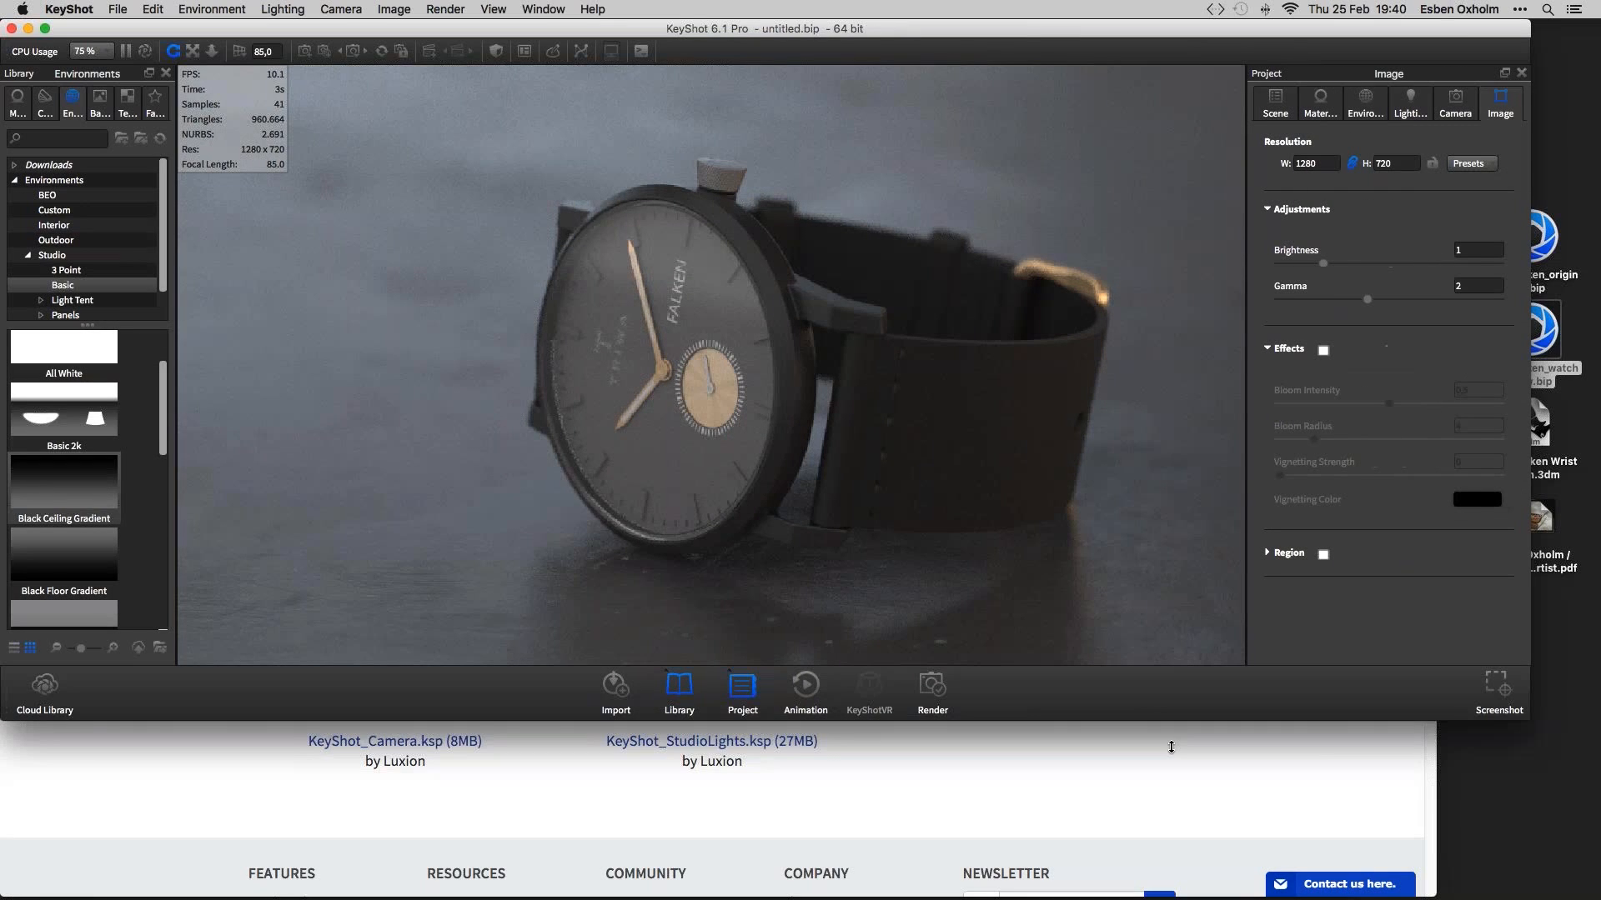
left_click_drag(1175, 721, 1188, 878)
left_click_drag(724, 34, 723, 34)
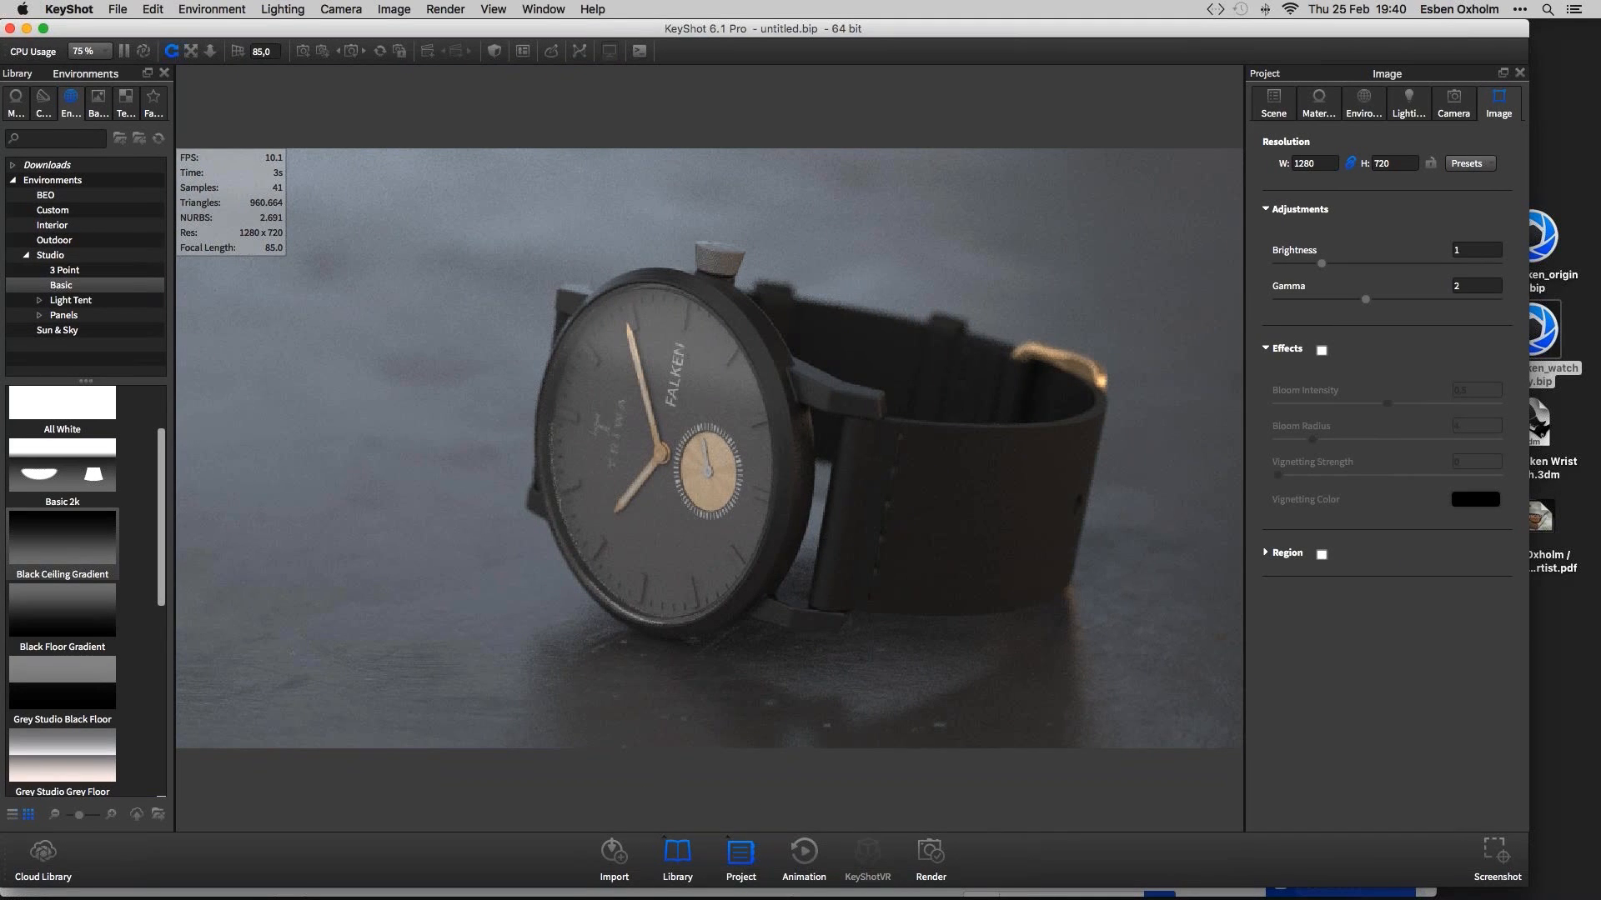
Switch to Preview, examine the sheet of annotated engine lighting iterations, and return to KeyShot
key("super+Tab")
key("super+Tab")
key("super+Tab")
key("super+Tab")
key("super+Tab")
key("super+Tab")
key("super+Tab")
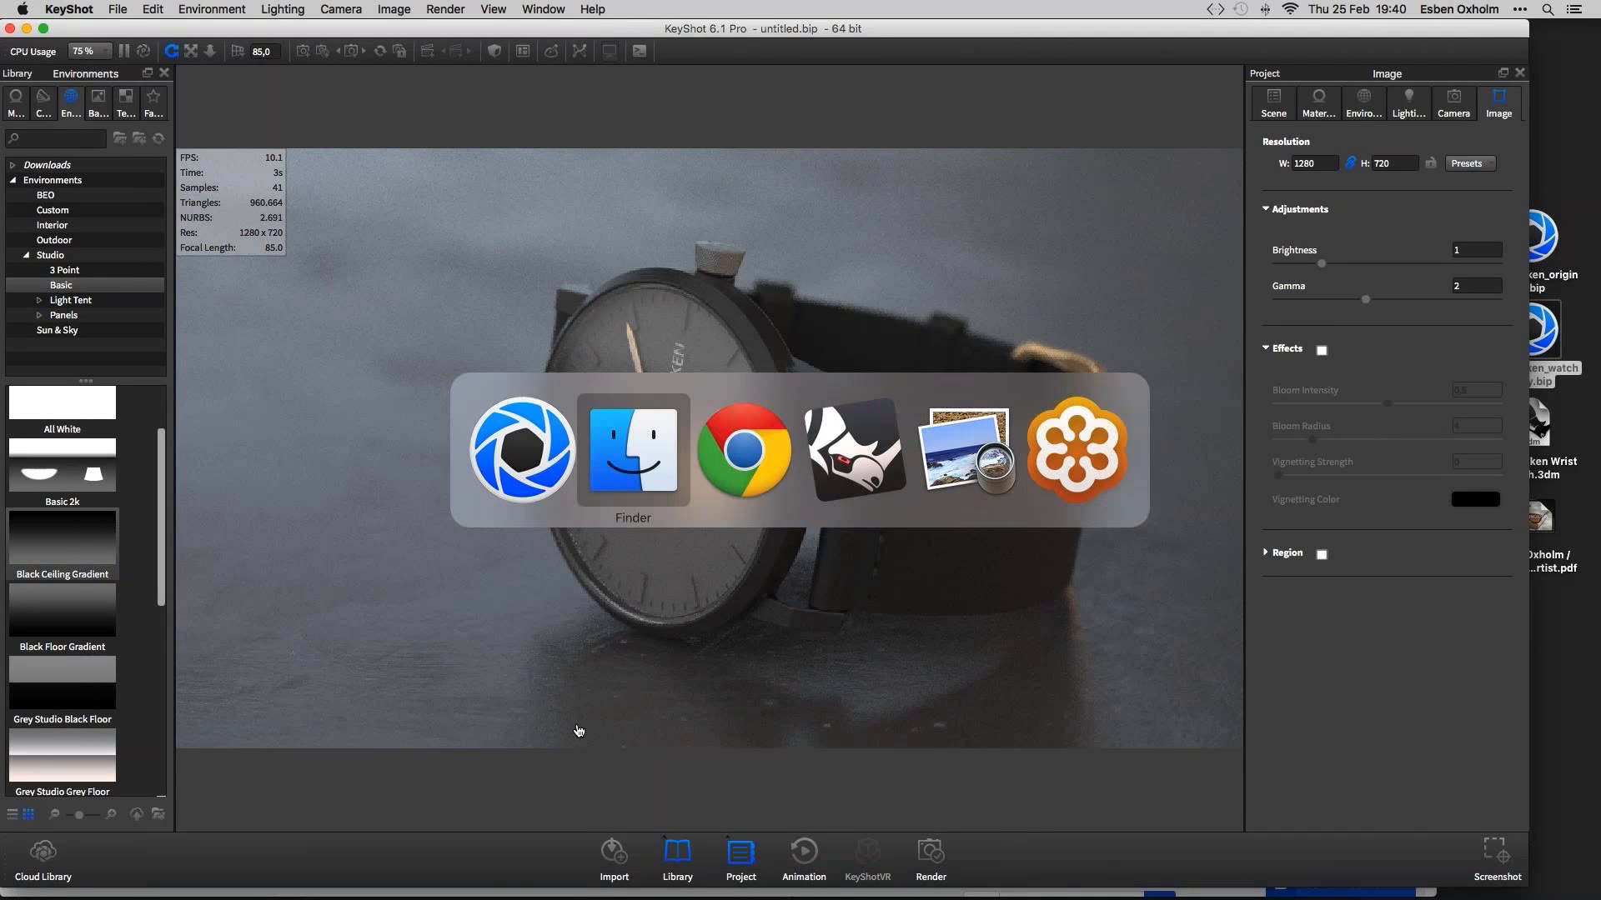
key("super+Tab")
key("super+Tab")
key("super+Tab")
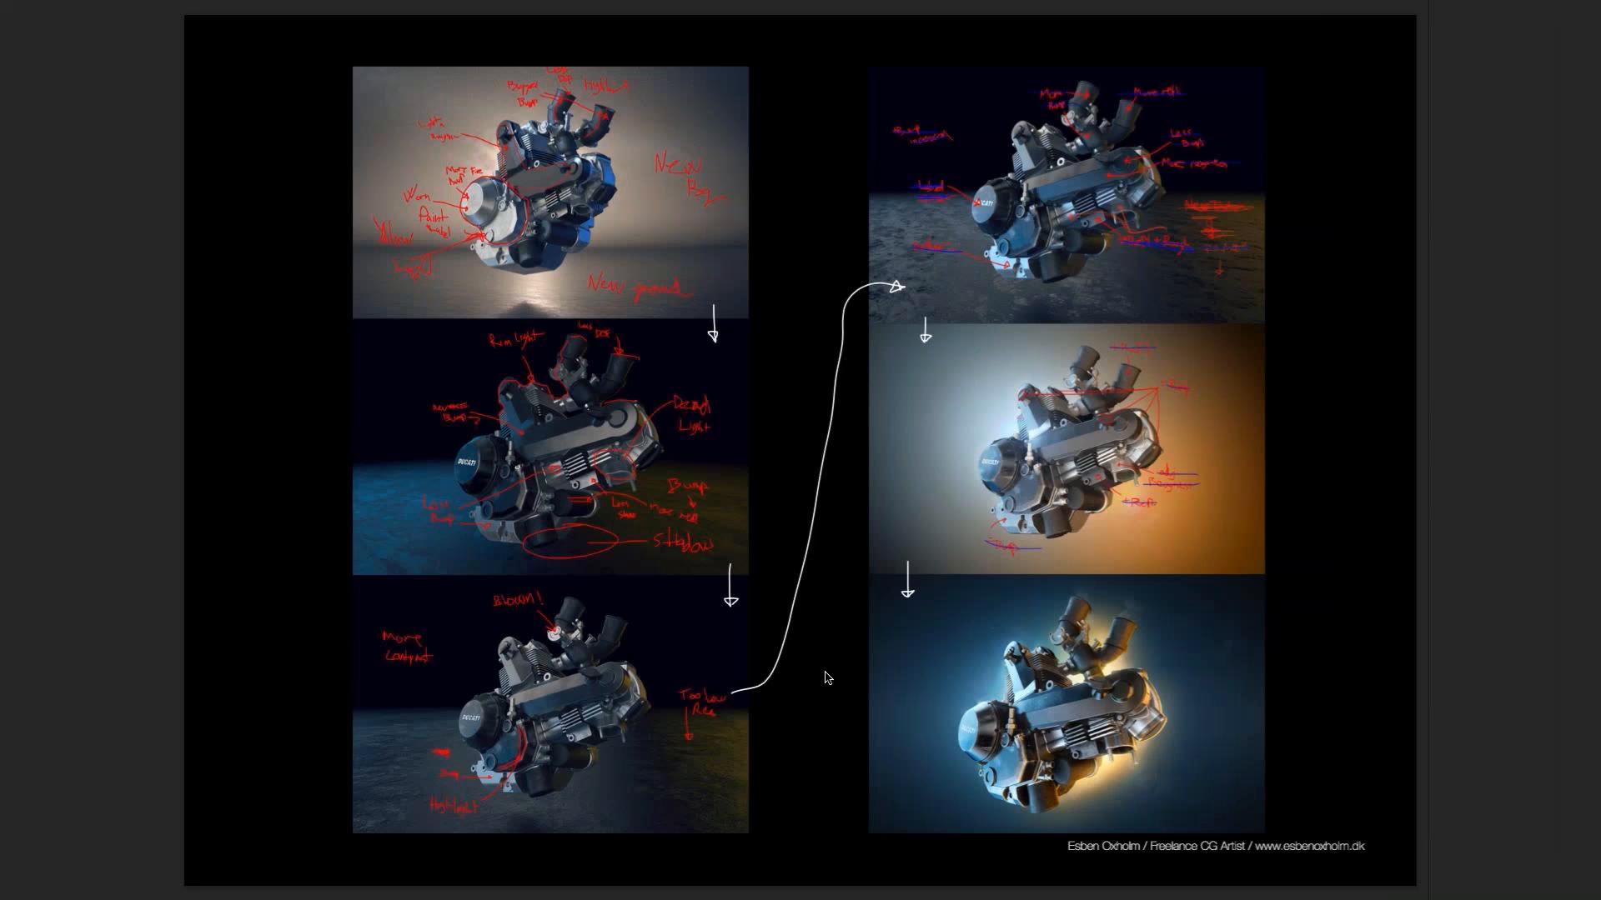
key("super+Tab")
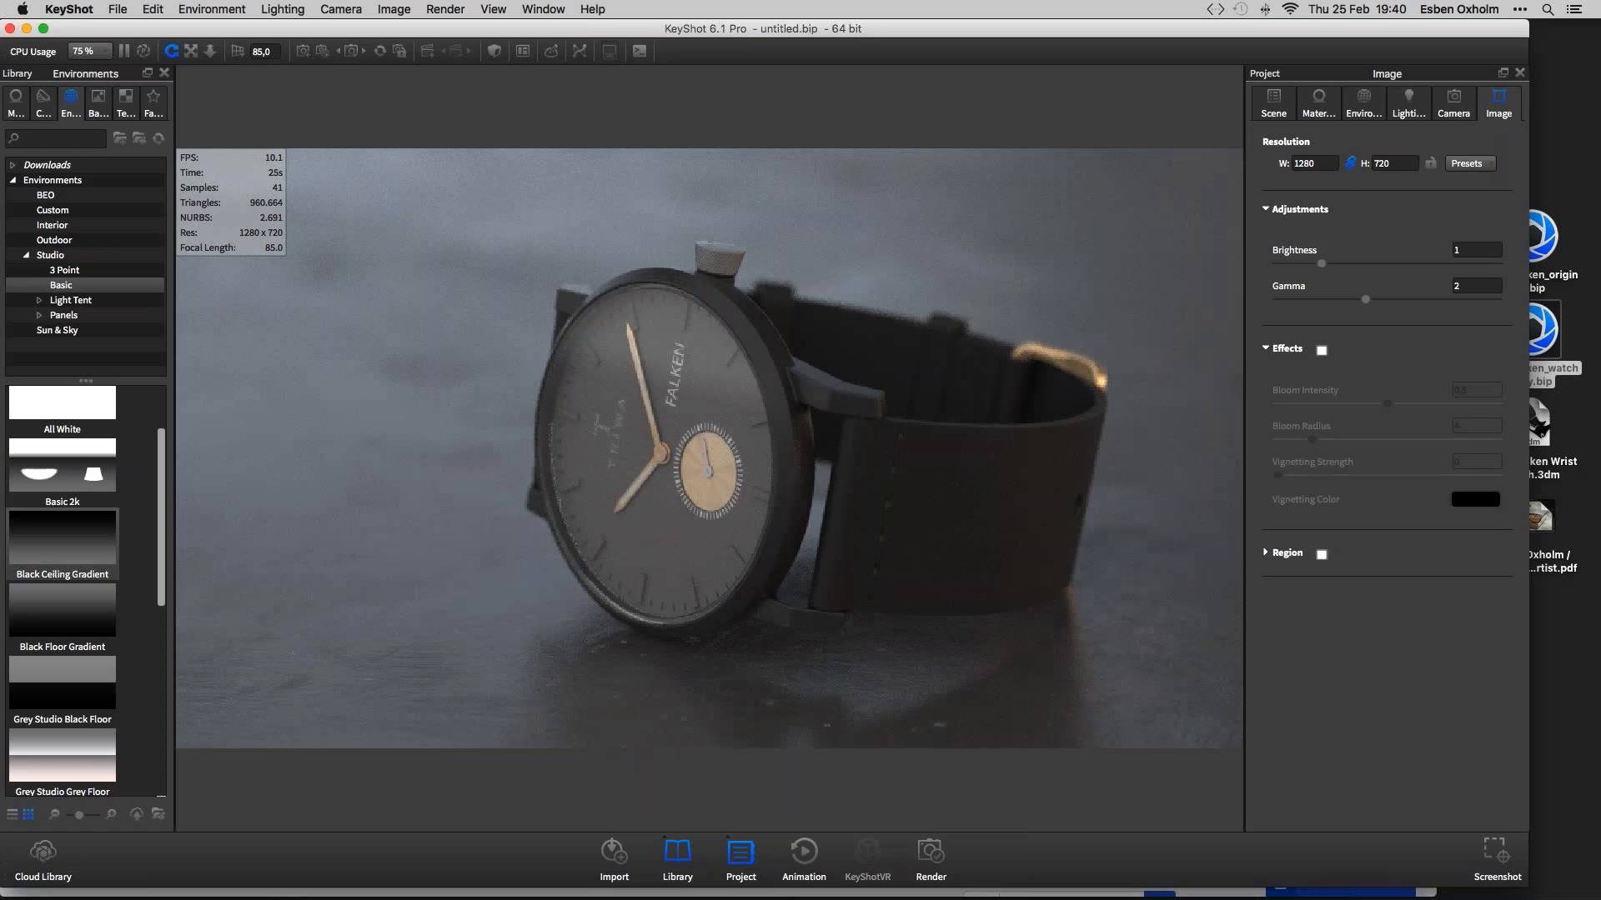
key("super+Tab")
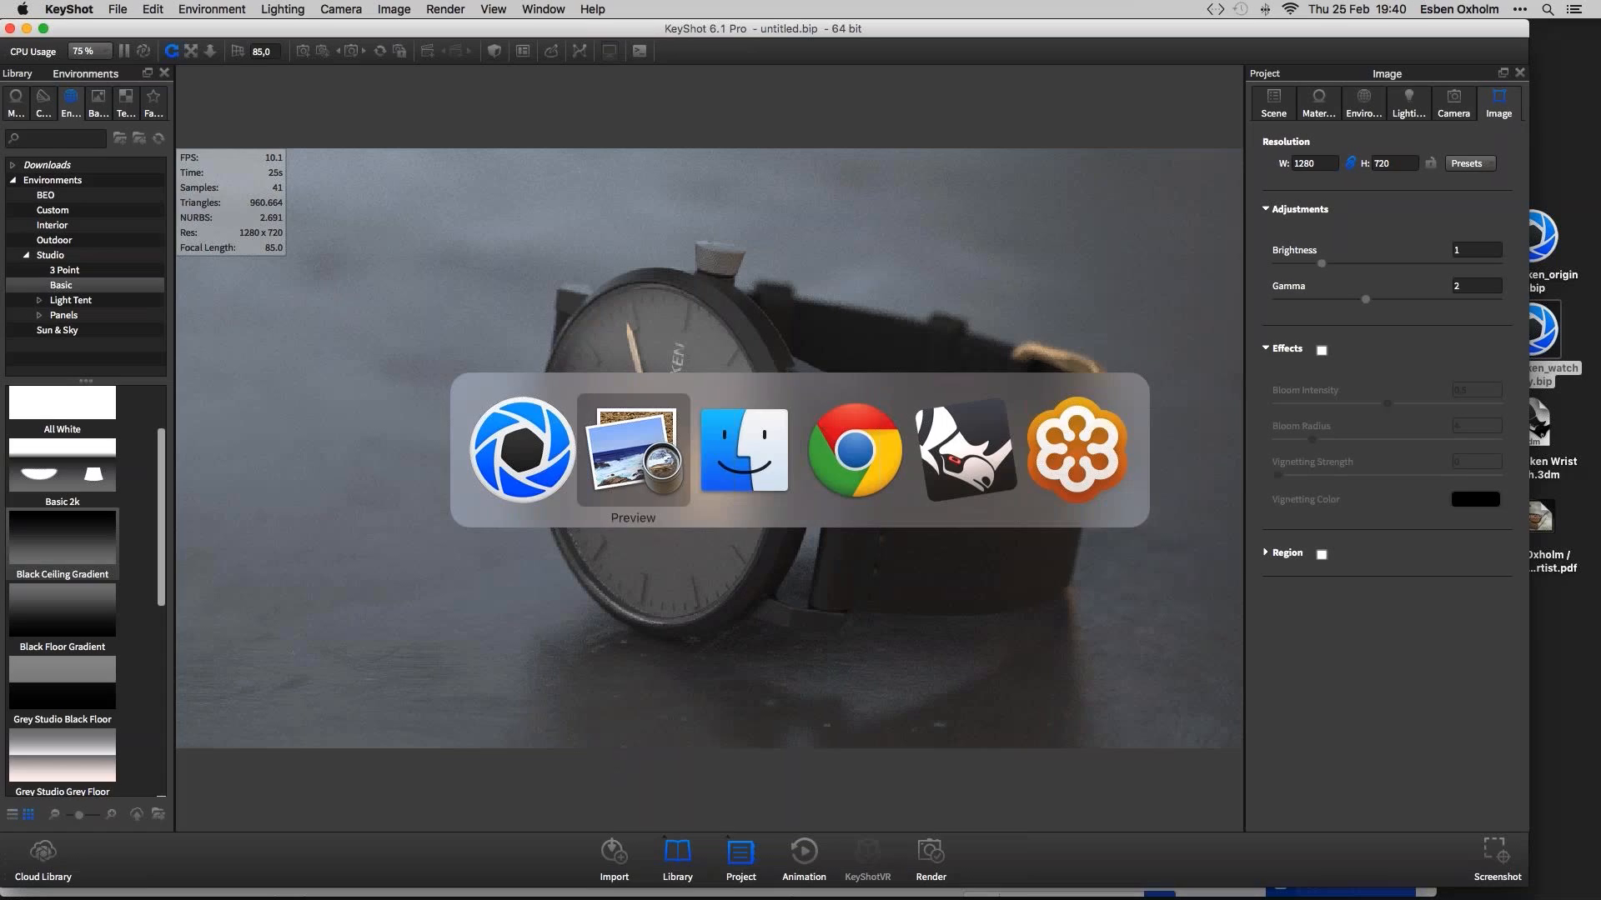
key("super+Tab")
key("super+Tab")
key("super+Tab")
key("super+Tab")
key("super+Tab")
key("super+Tab")
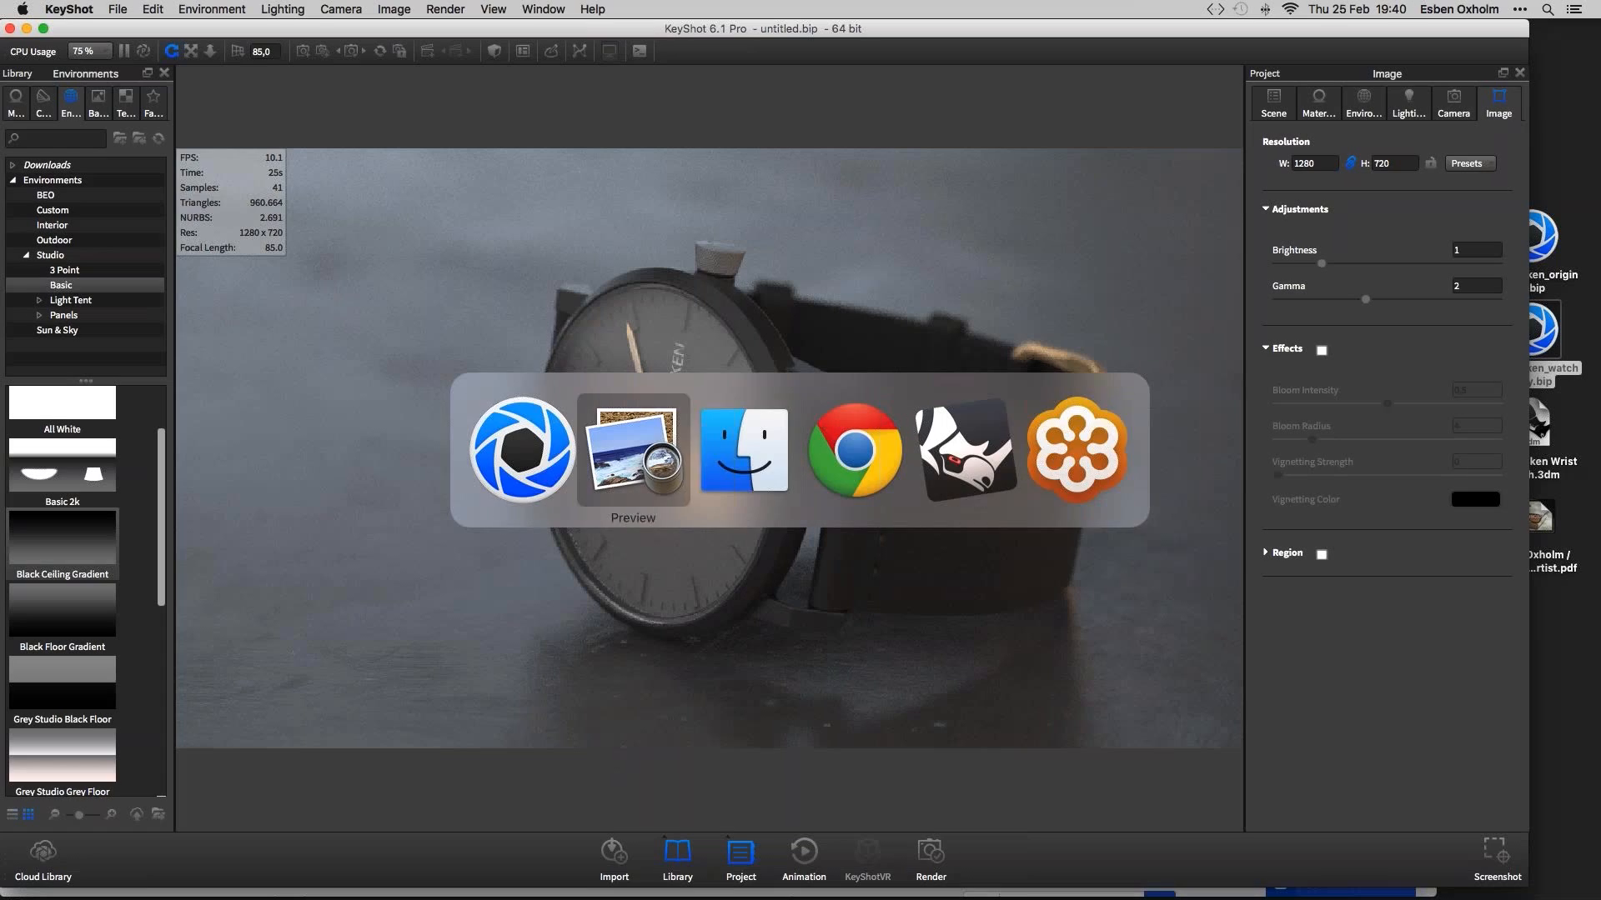
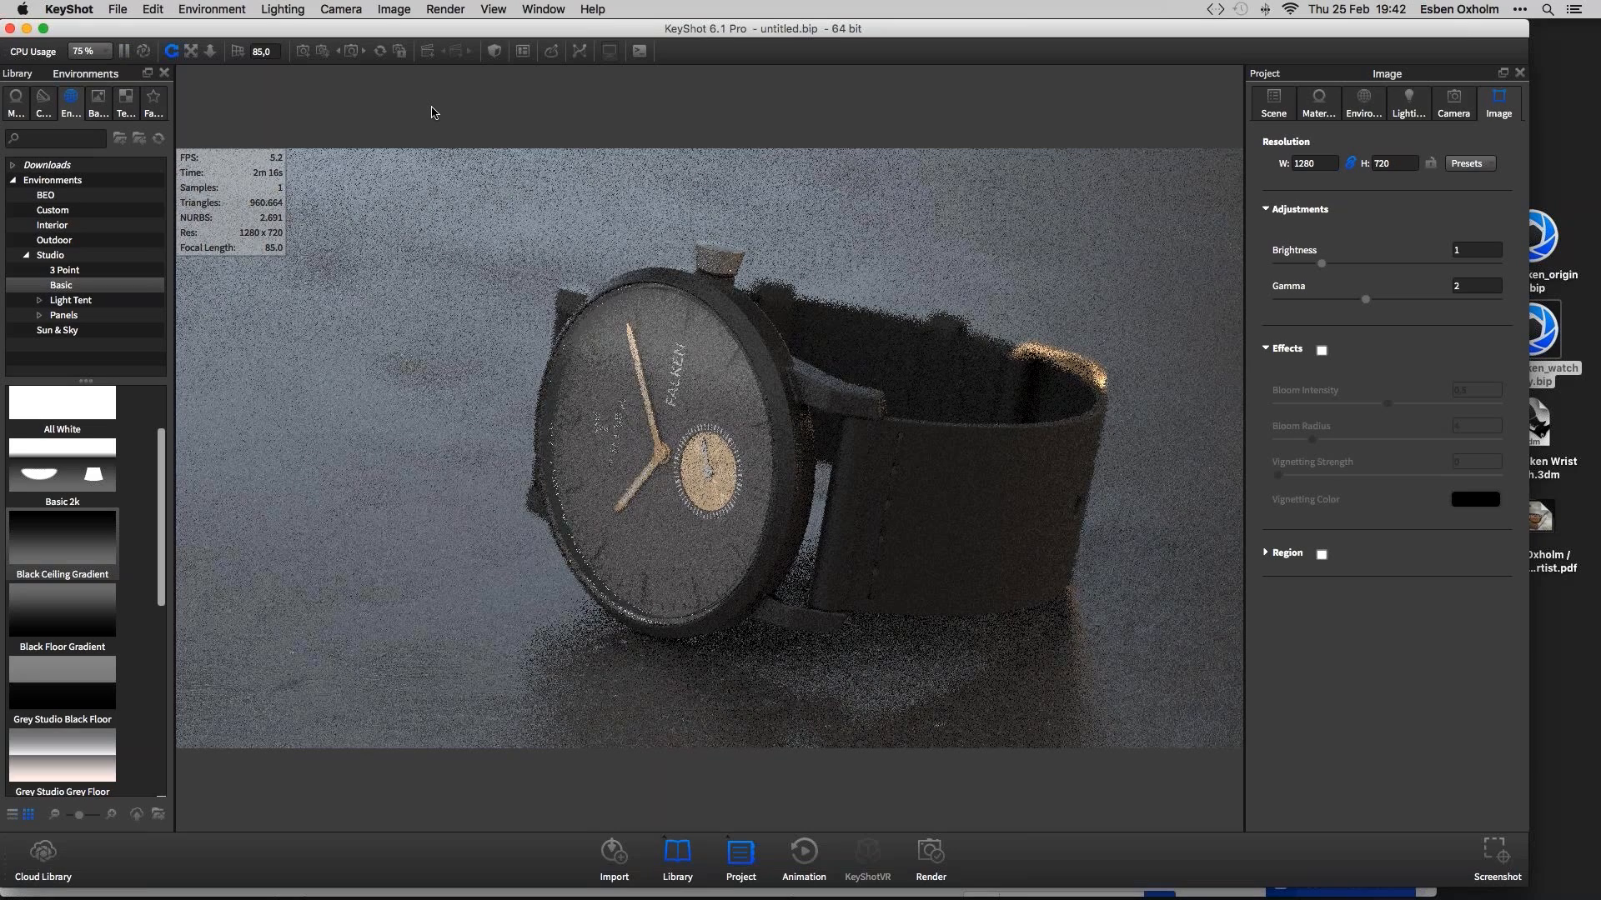
Widen the main window to the full screen width, enlarging the image to 1366 x 768
left_click_drag(1529, 20, 1590, 24)
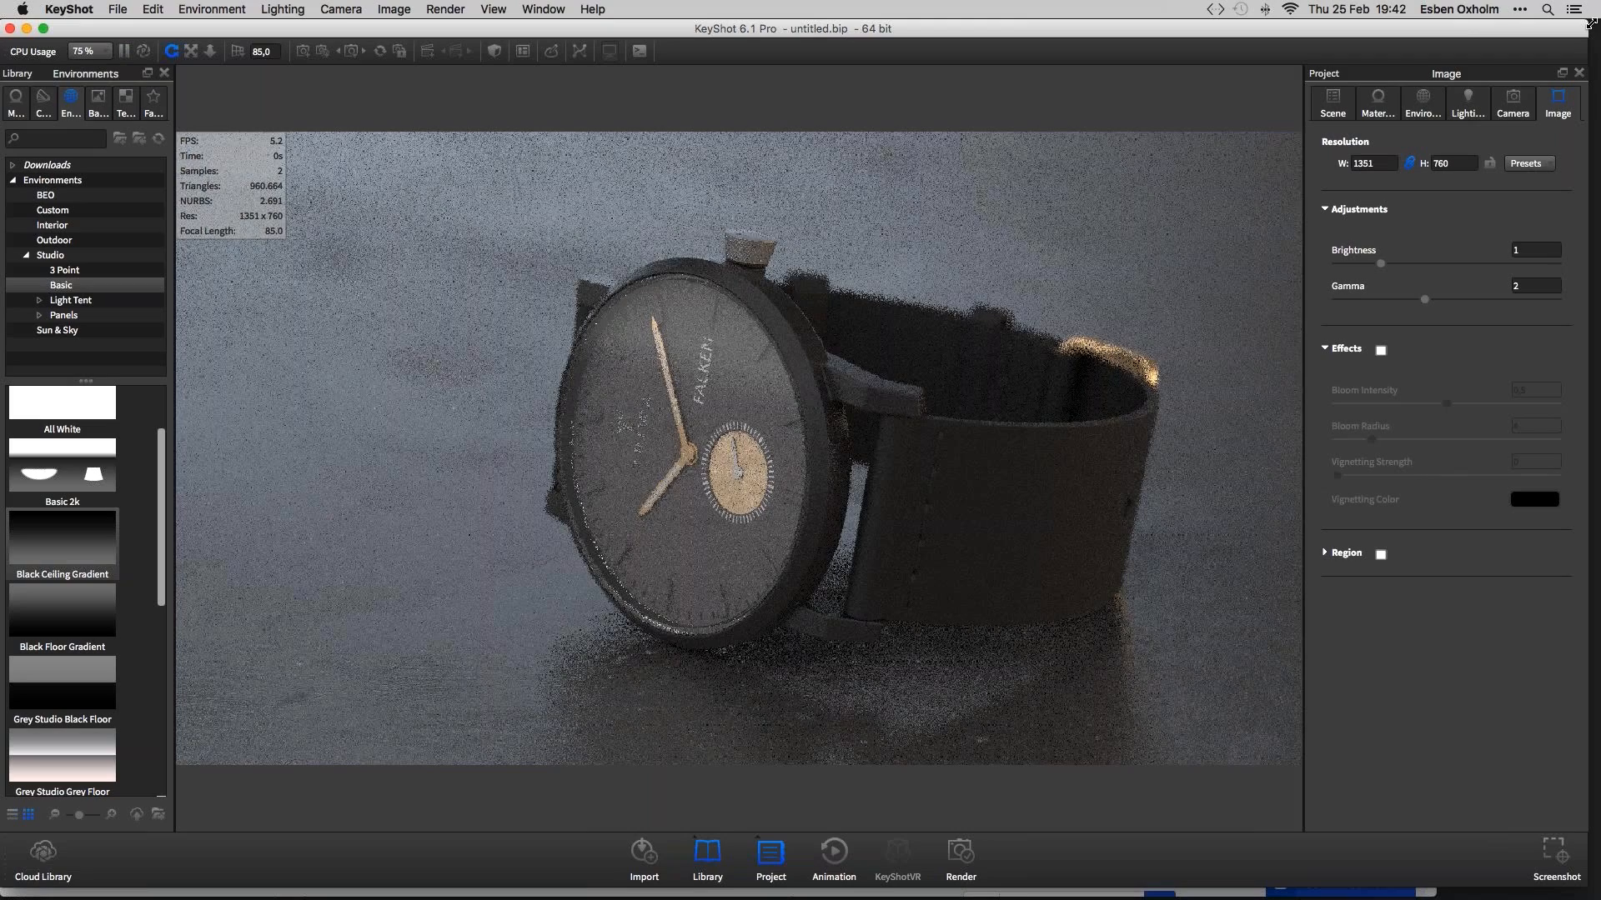
left_click_drag(1590, 23, 1599, 24)
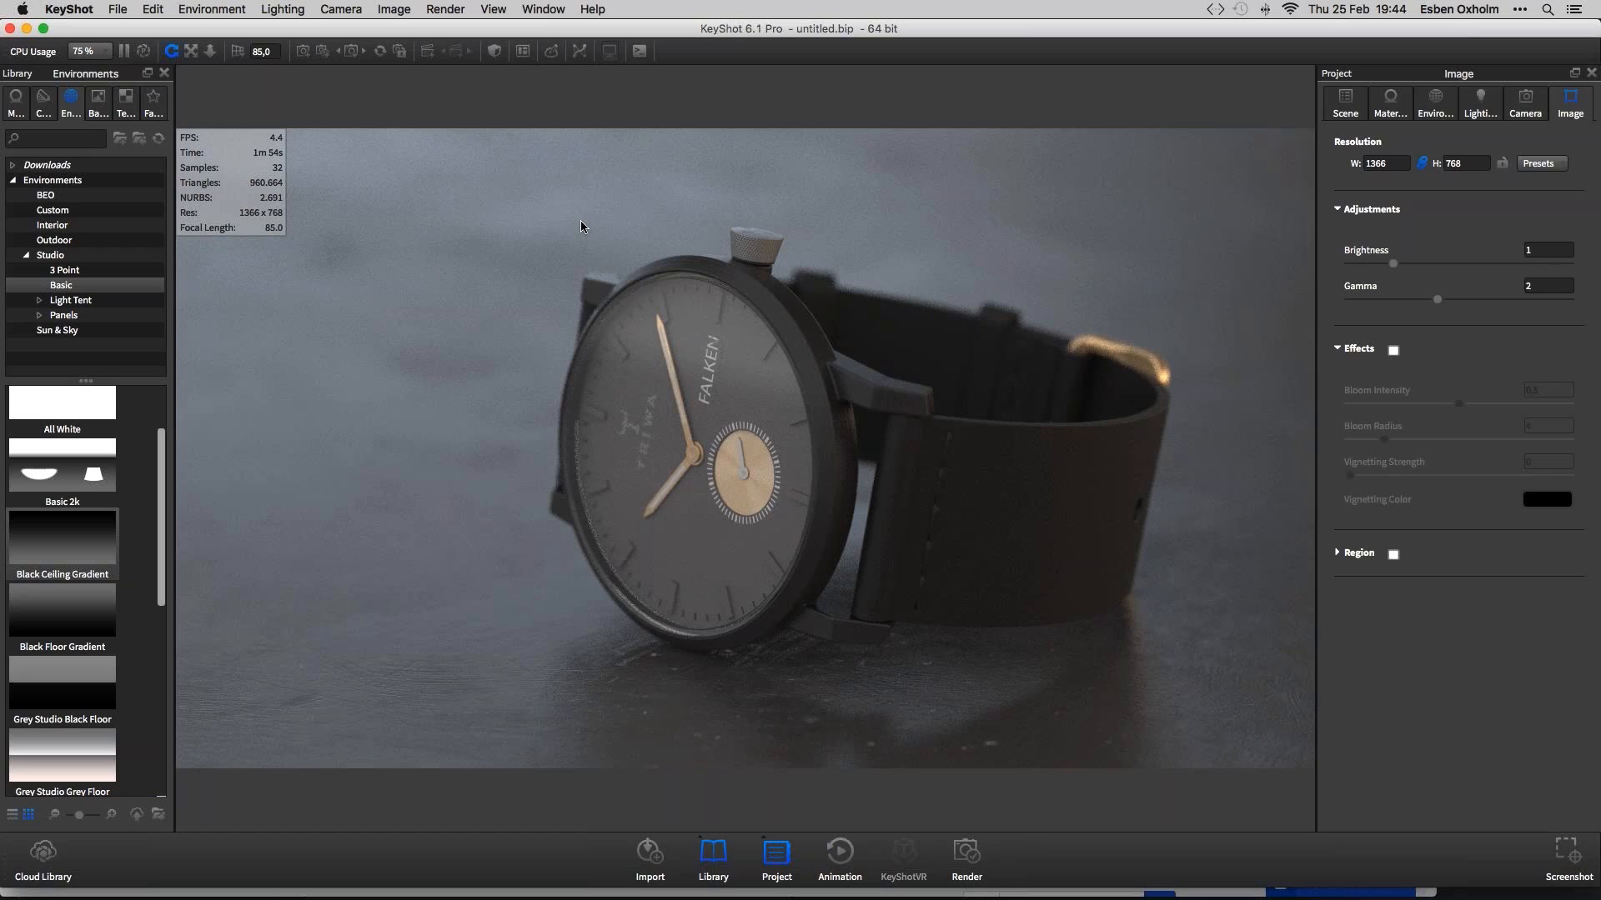
Open the render settings and set the still image output format to PNG without alpha transparency
left_click(967, 857)
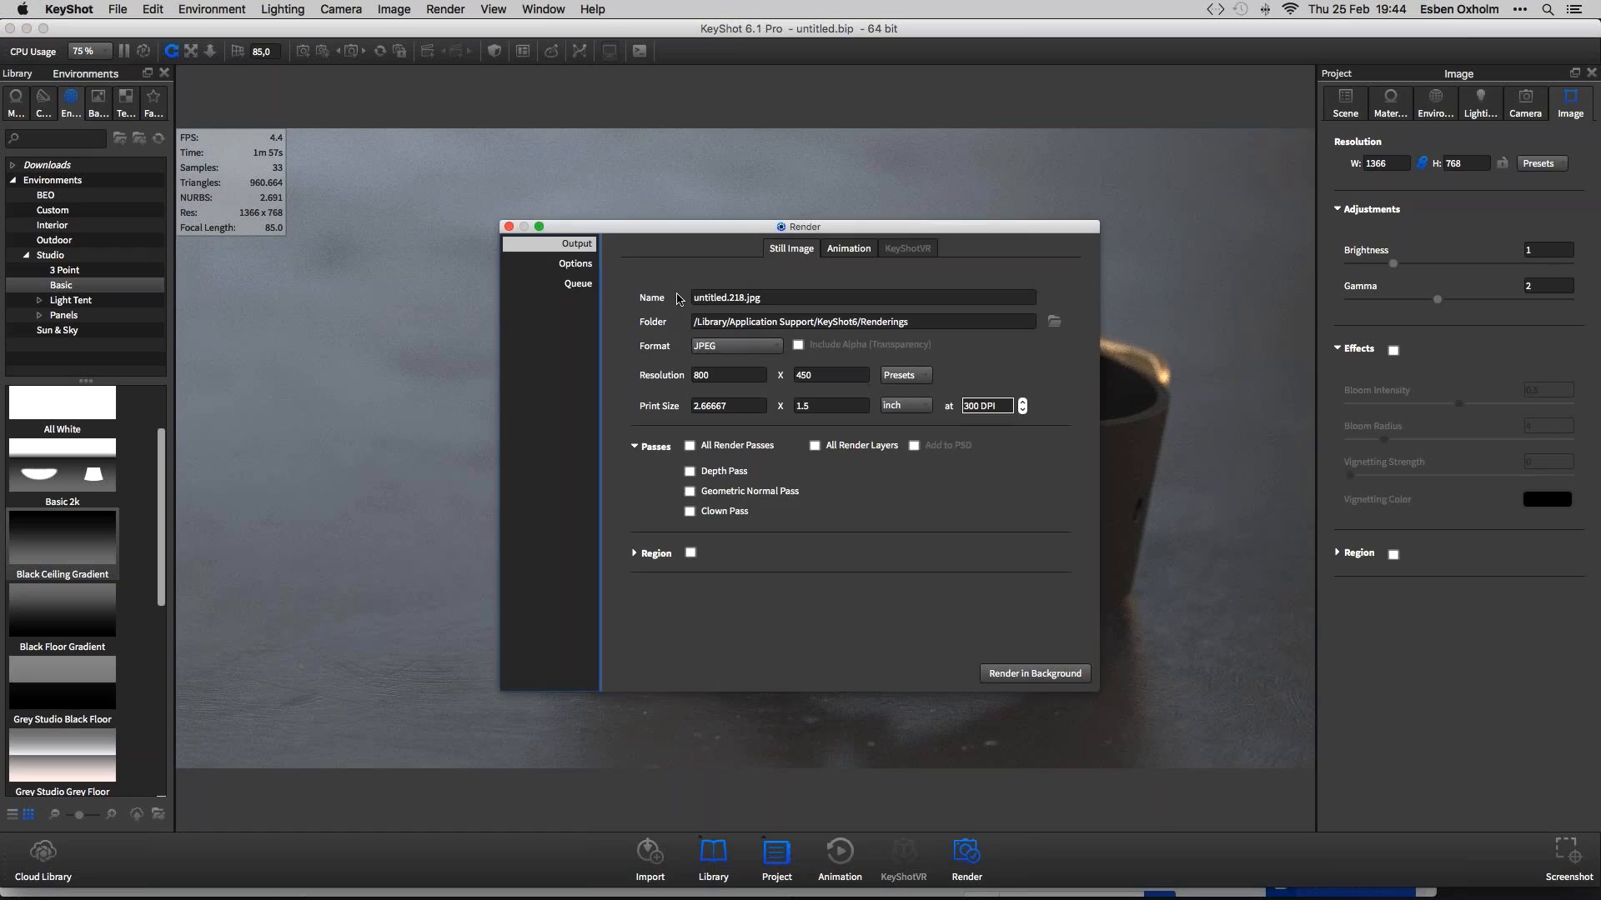
left_click(715, 347)
left_click(712, 399)
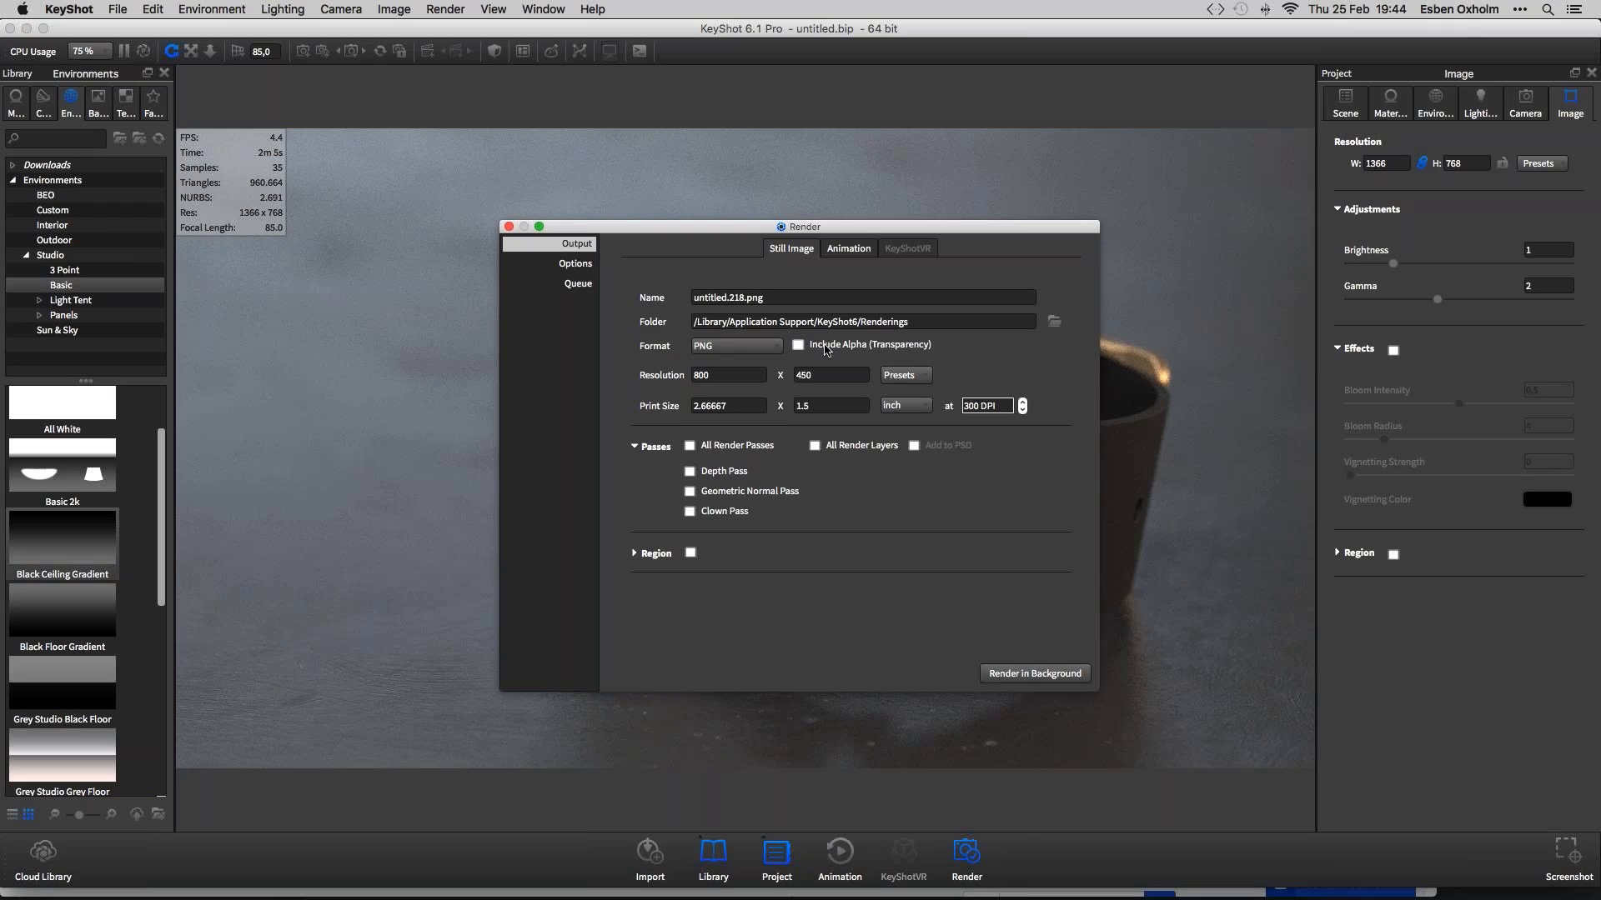
left_click(798, 346)
left_click(763, 346)
left_click(771, 373)
left_click(801, 346)
left_click(799, 346)
left_click(773, 347)
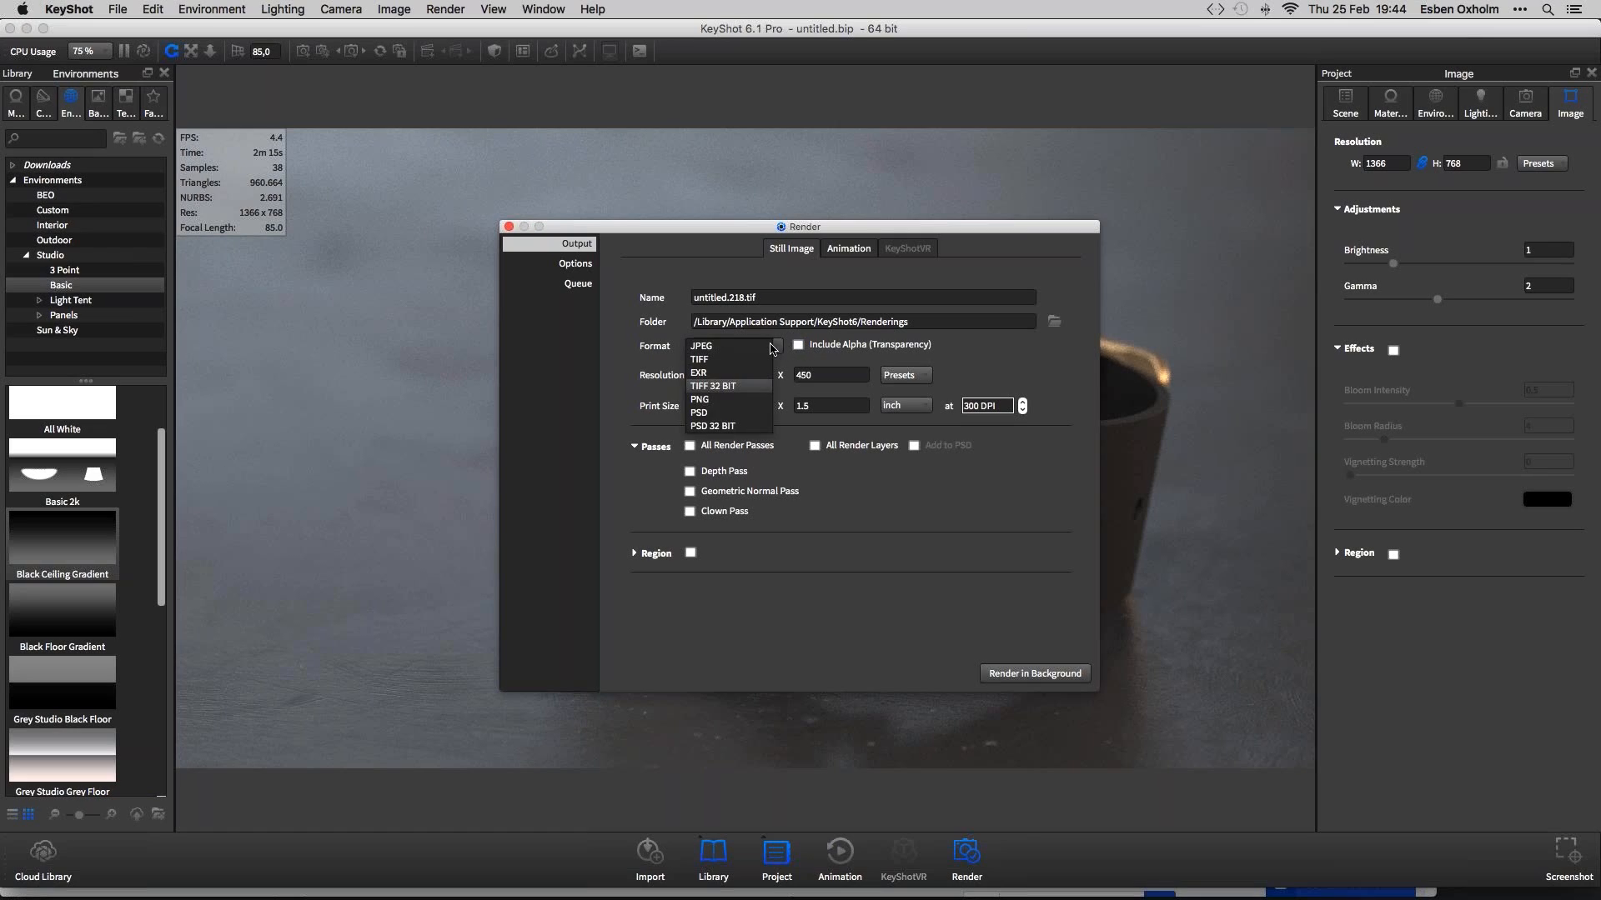
left_click(757, 402)
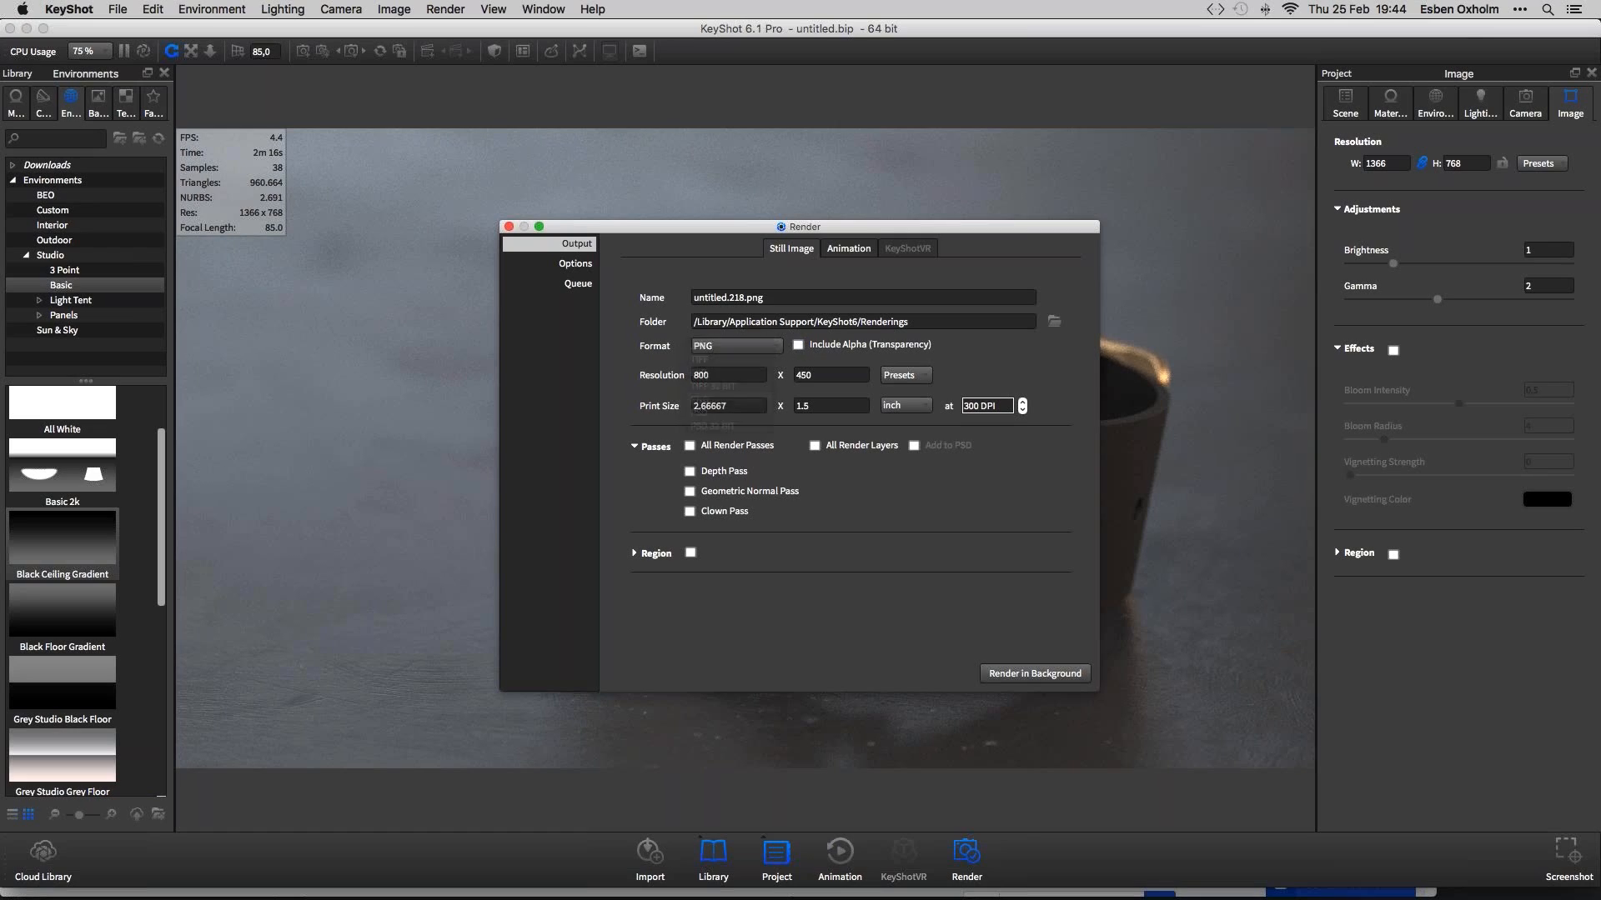
Review the output resolution presets, the width value and the Clown Pass option for the still image
left_click(905, 375)
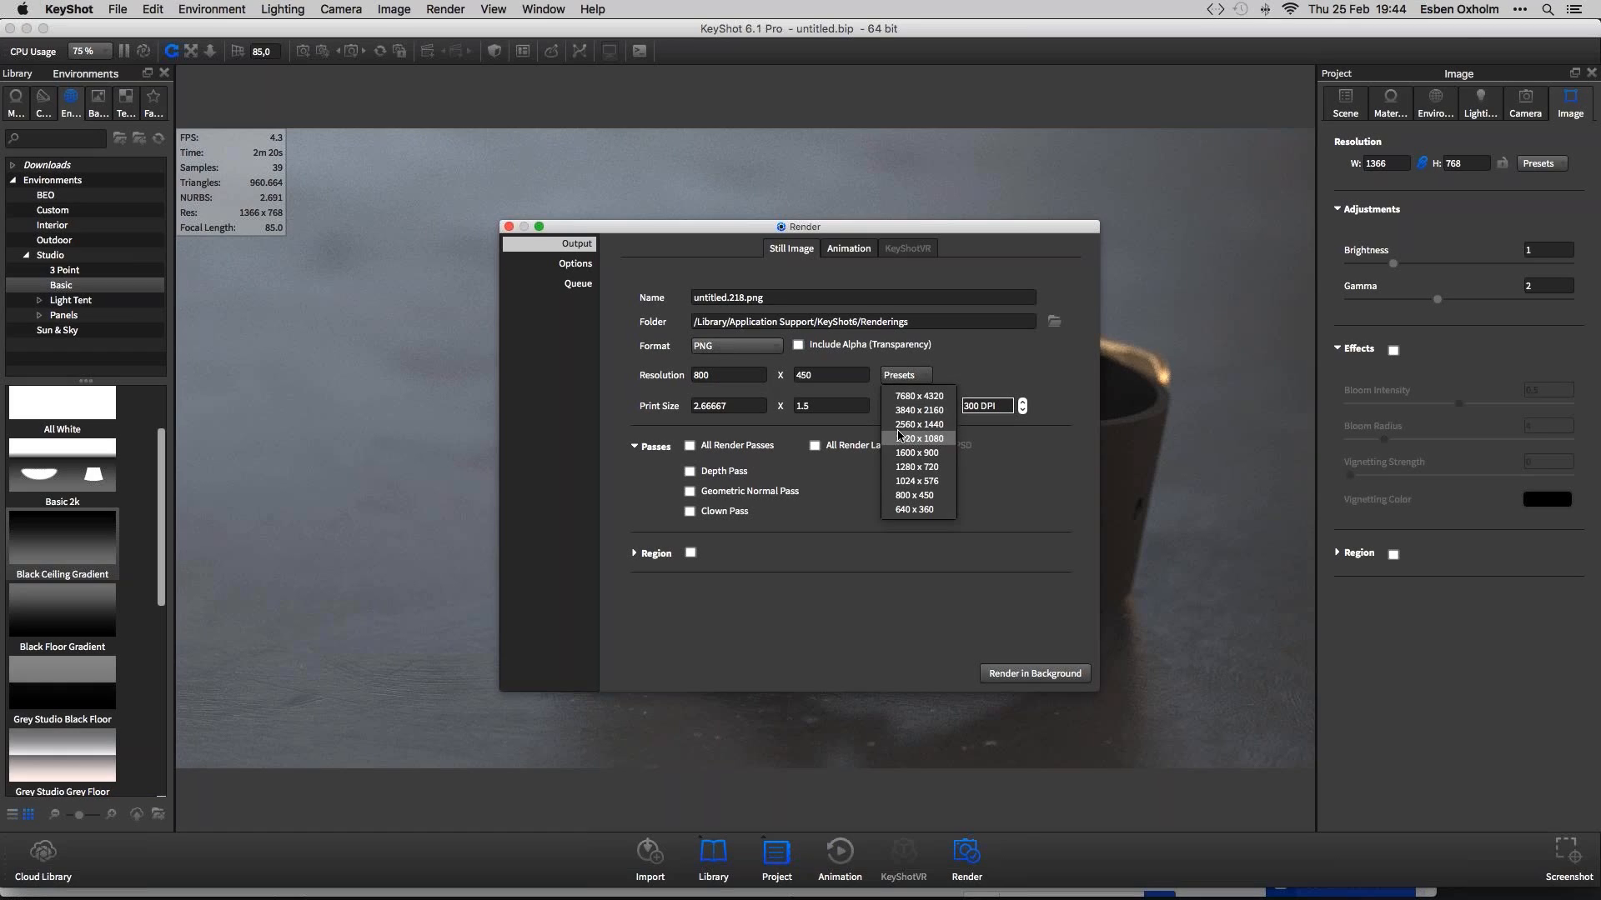
left_click(754, 385)
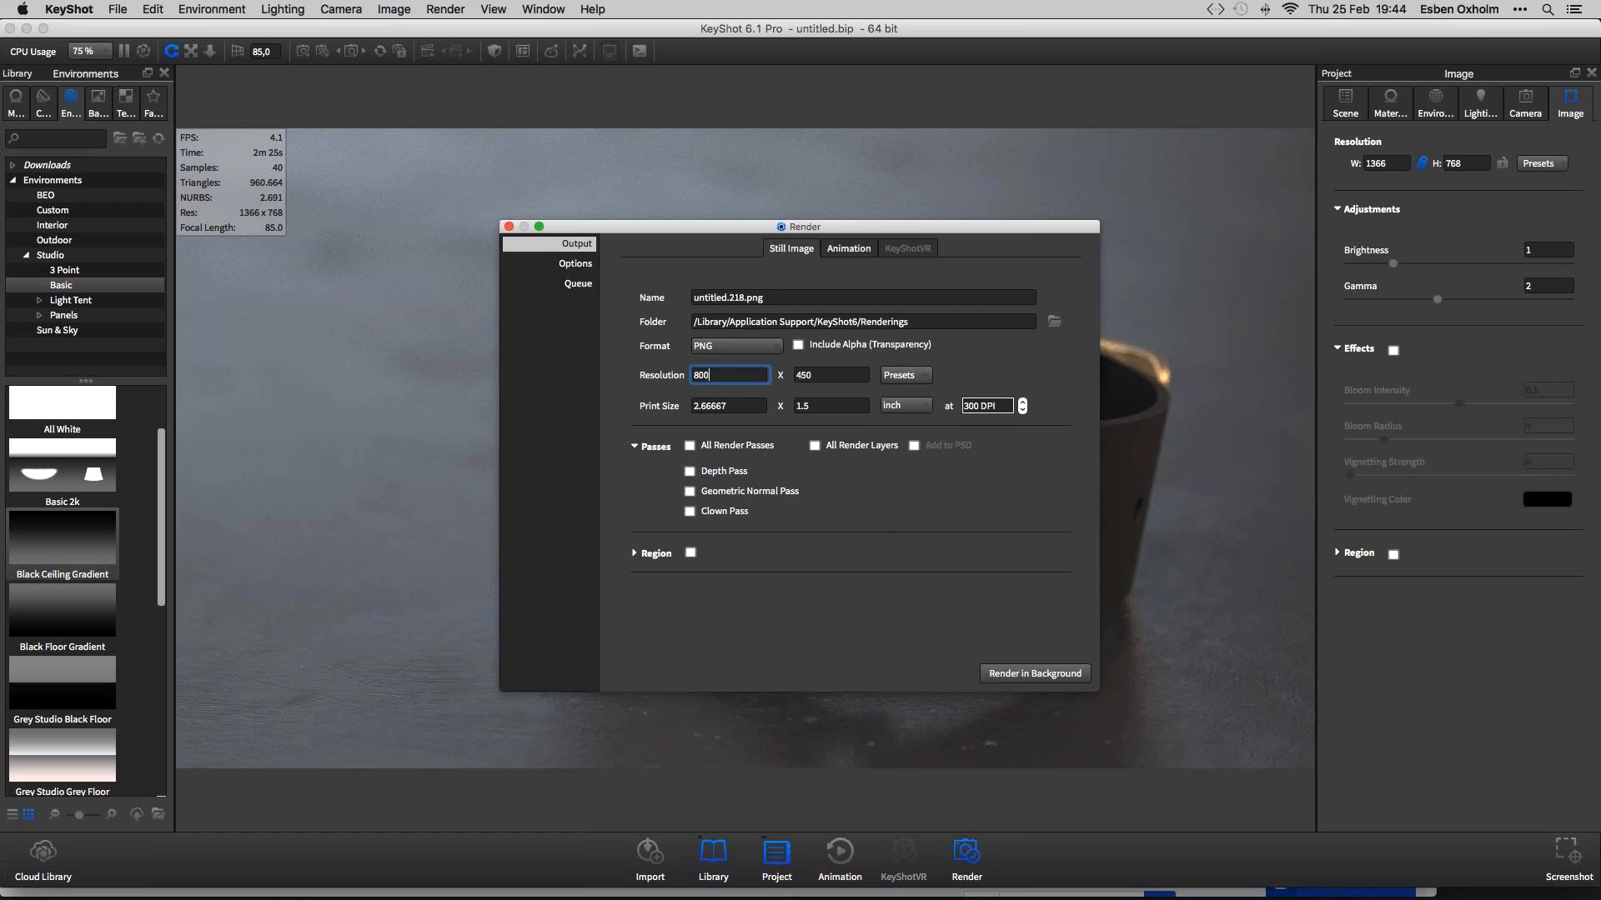
left_click(726, 511)
left_click(740, 516)
Set the render quality option to Maximum Samples with 1000 samples
left_click(558, 256)
left_click(559, 263)
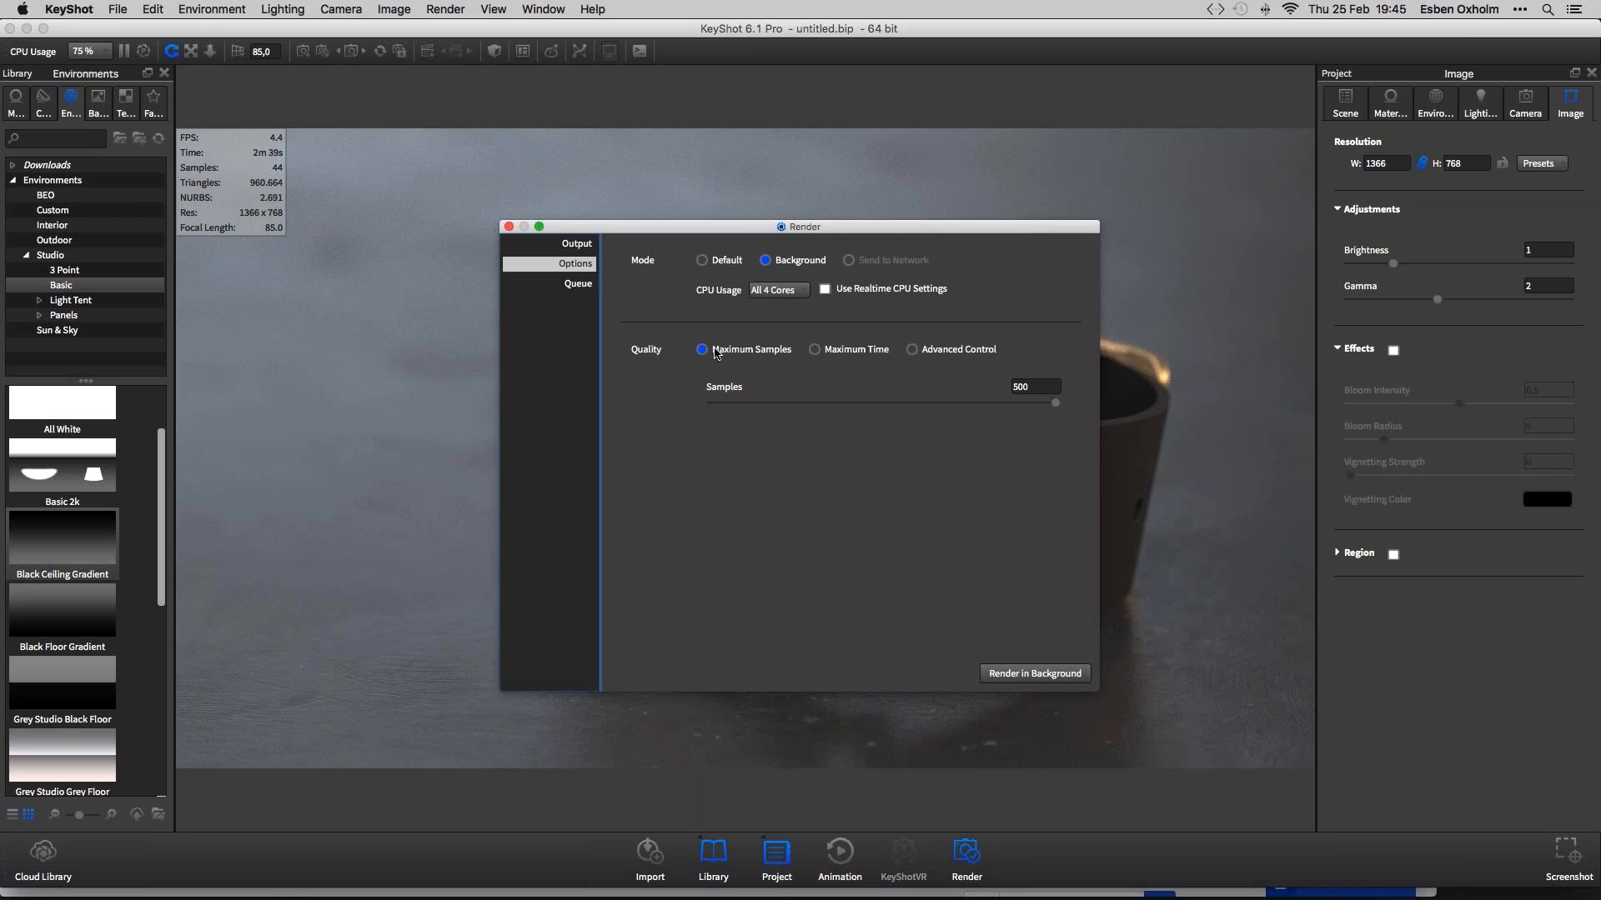
left_click(814, 351)
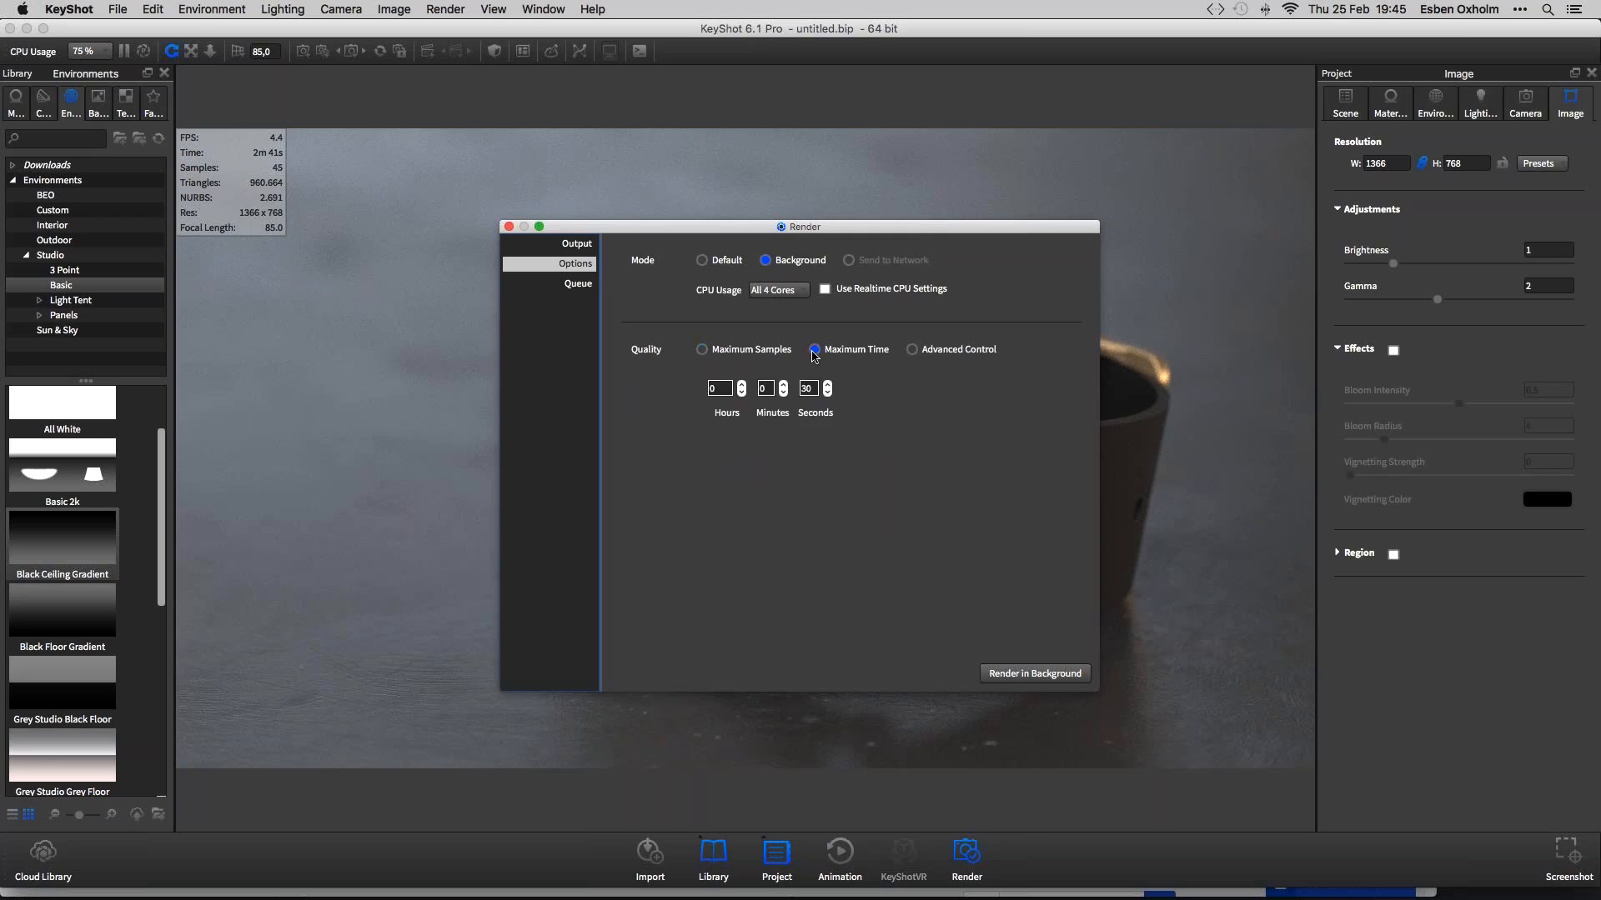
left_click(740, 350)
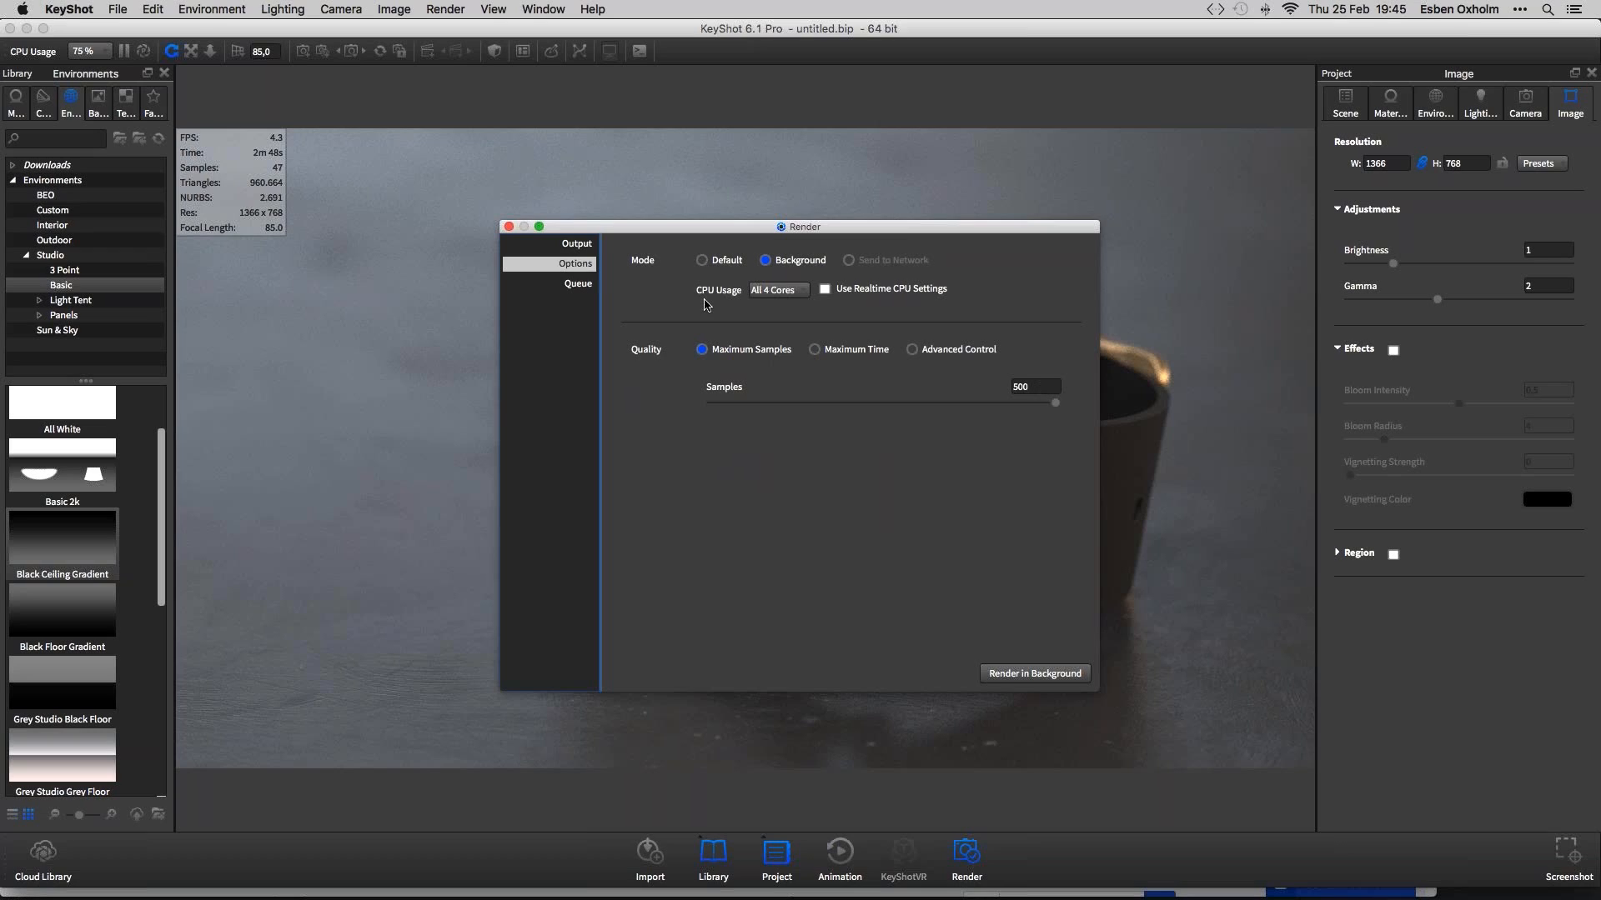
double_click(1017, 387)
type("1")
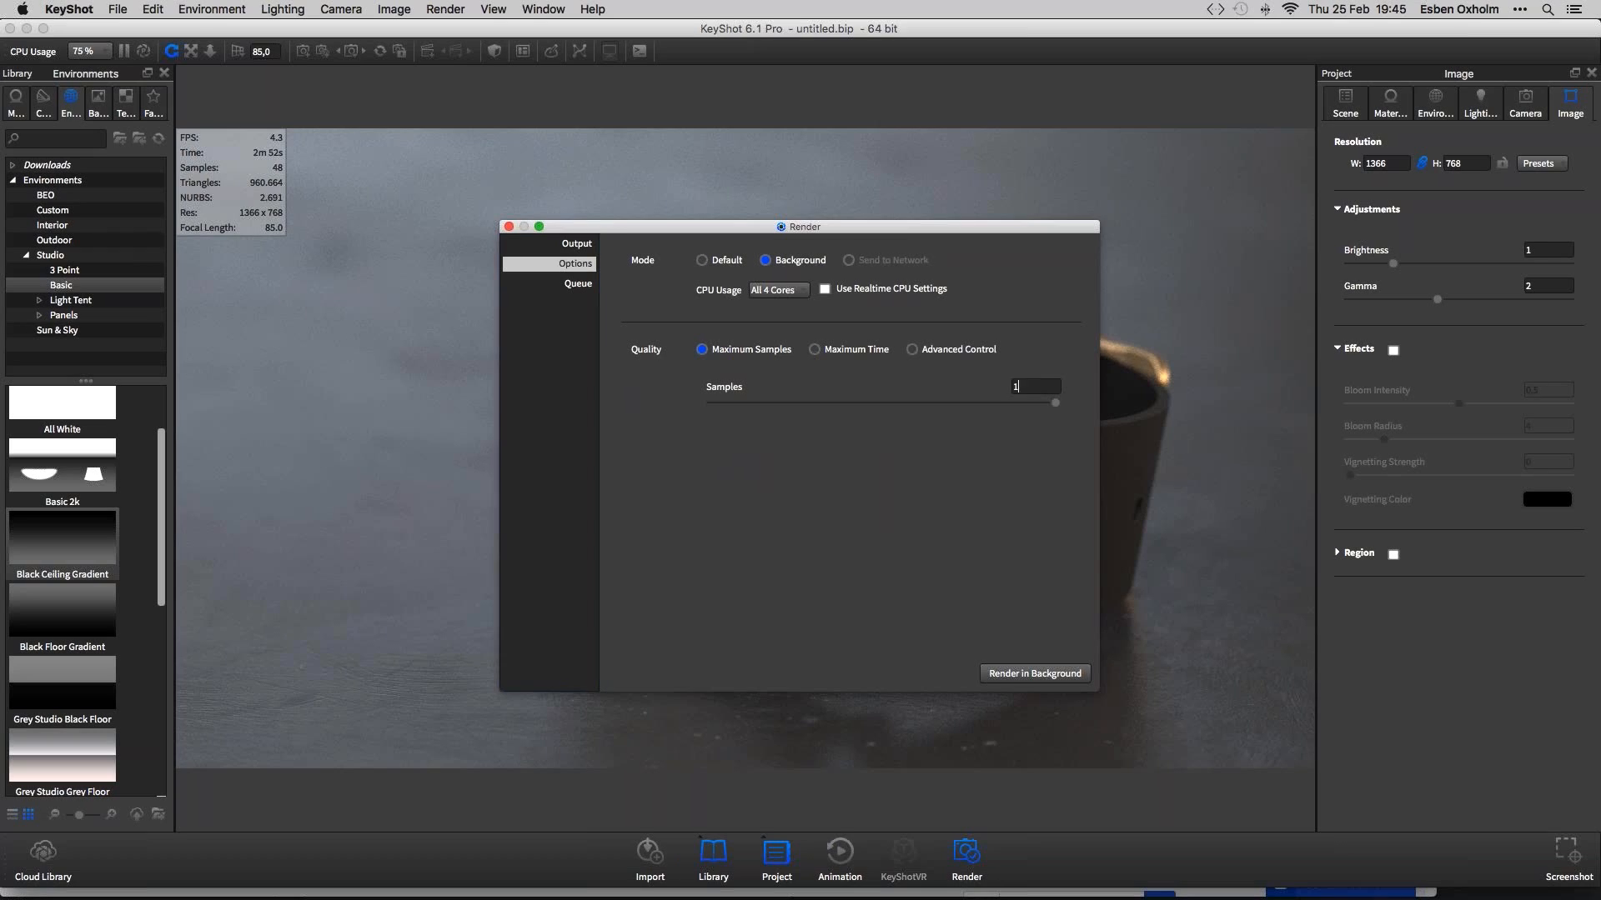
type("000")
left_click_drag(677, 231, 674, 235)
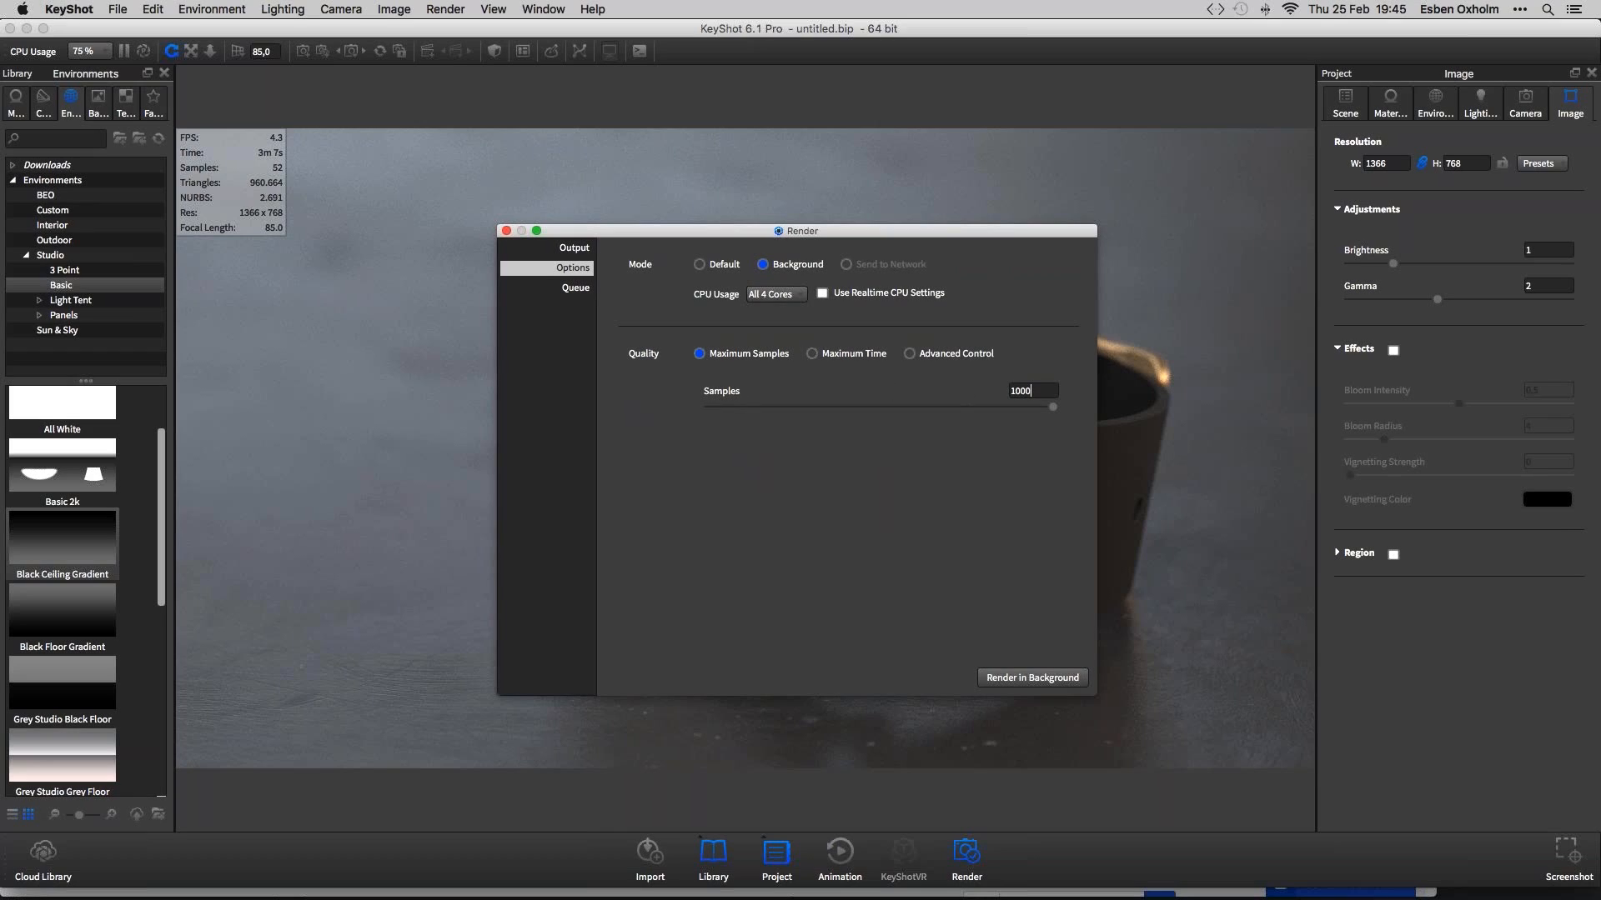
Review the Advanced Control and Maximum Time quality modes, return to Maximum Samples, and close the render settings
left_click_drag(1032, 391, 1008, 392)
left_click(937, 359)
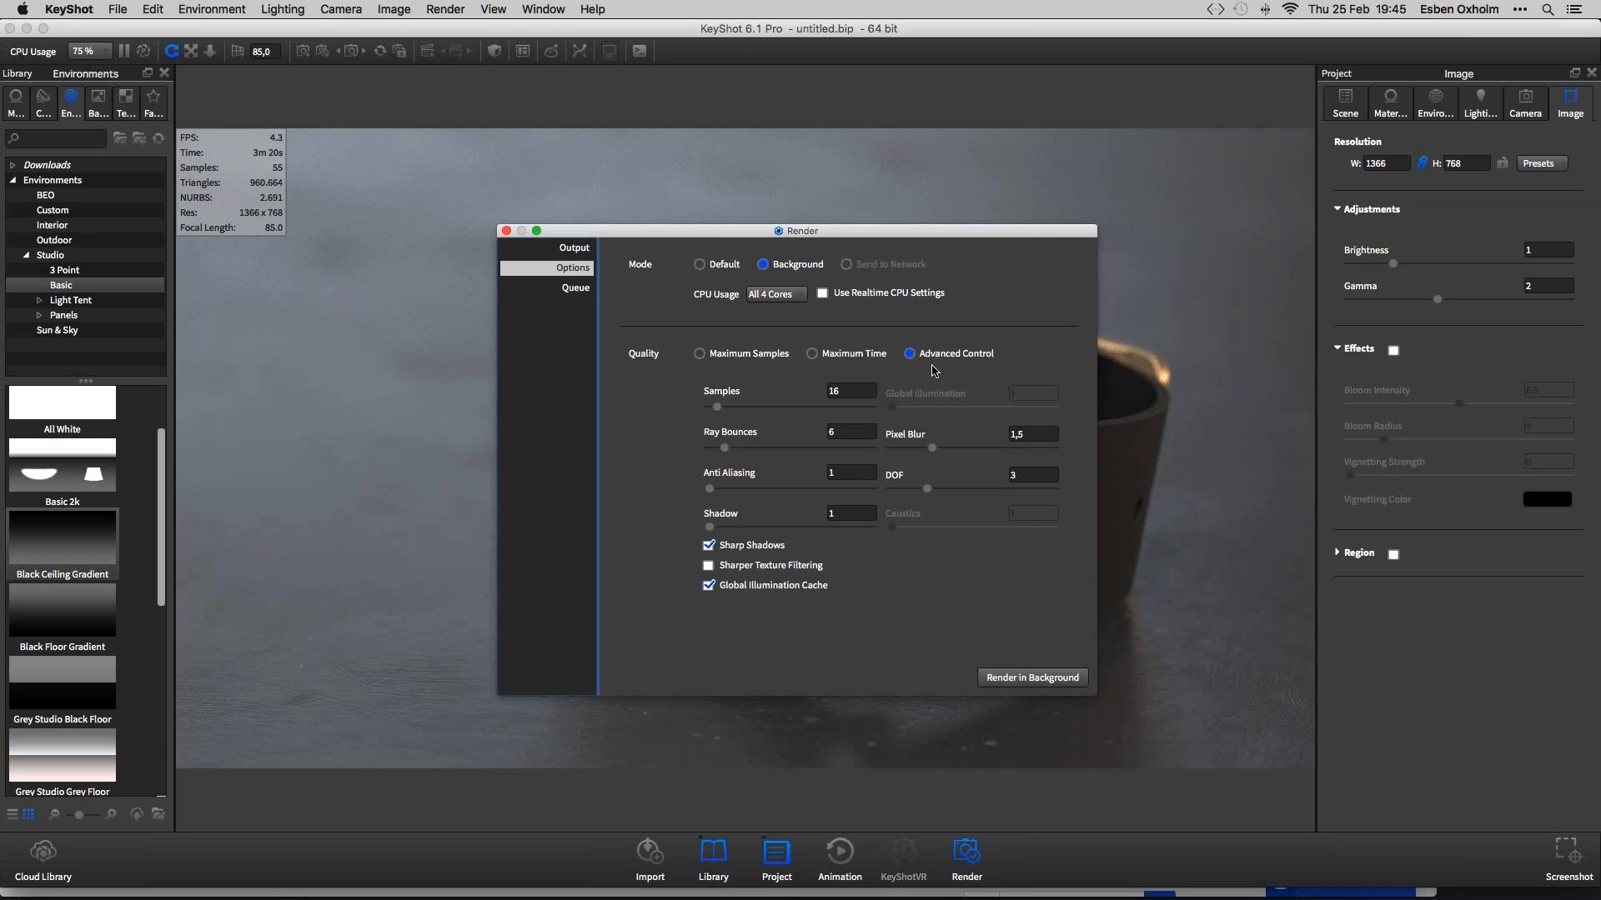
left_click(699, 355)
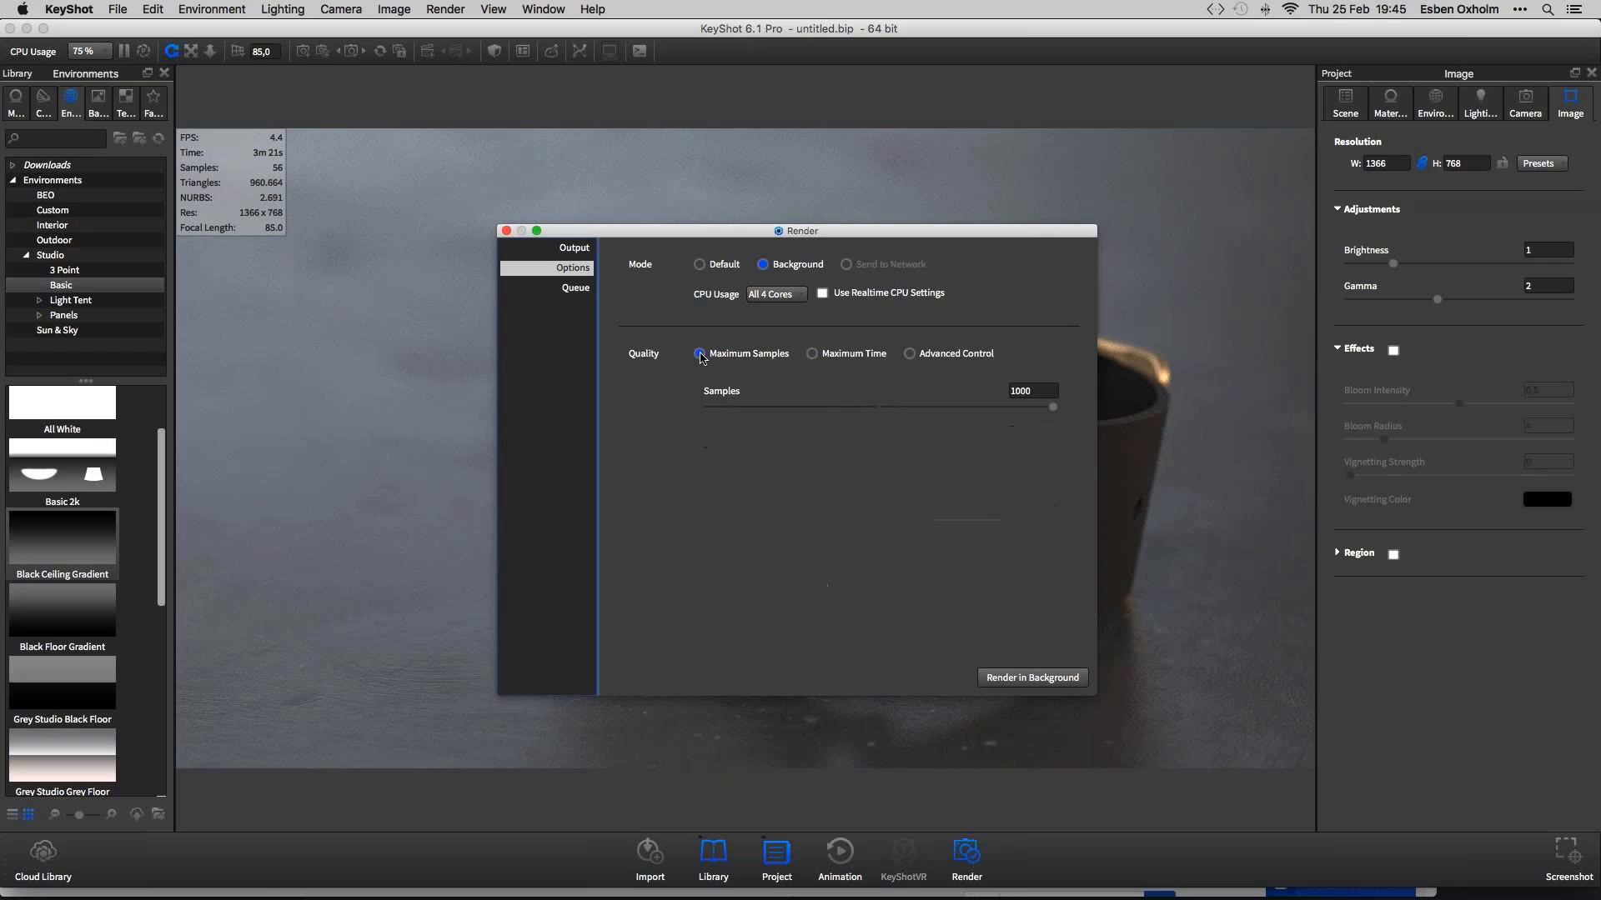
left_click(811, 353)
left_click(700, 353)
left_click_drag(581, 237, 476, 209)
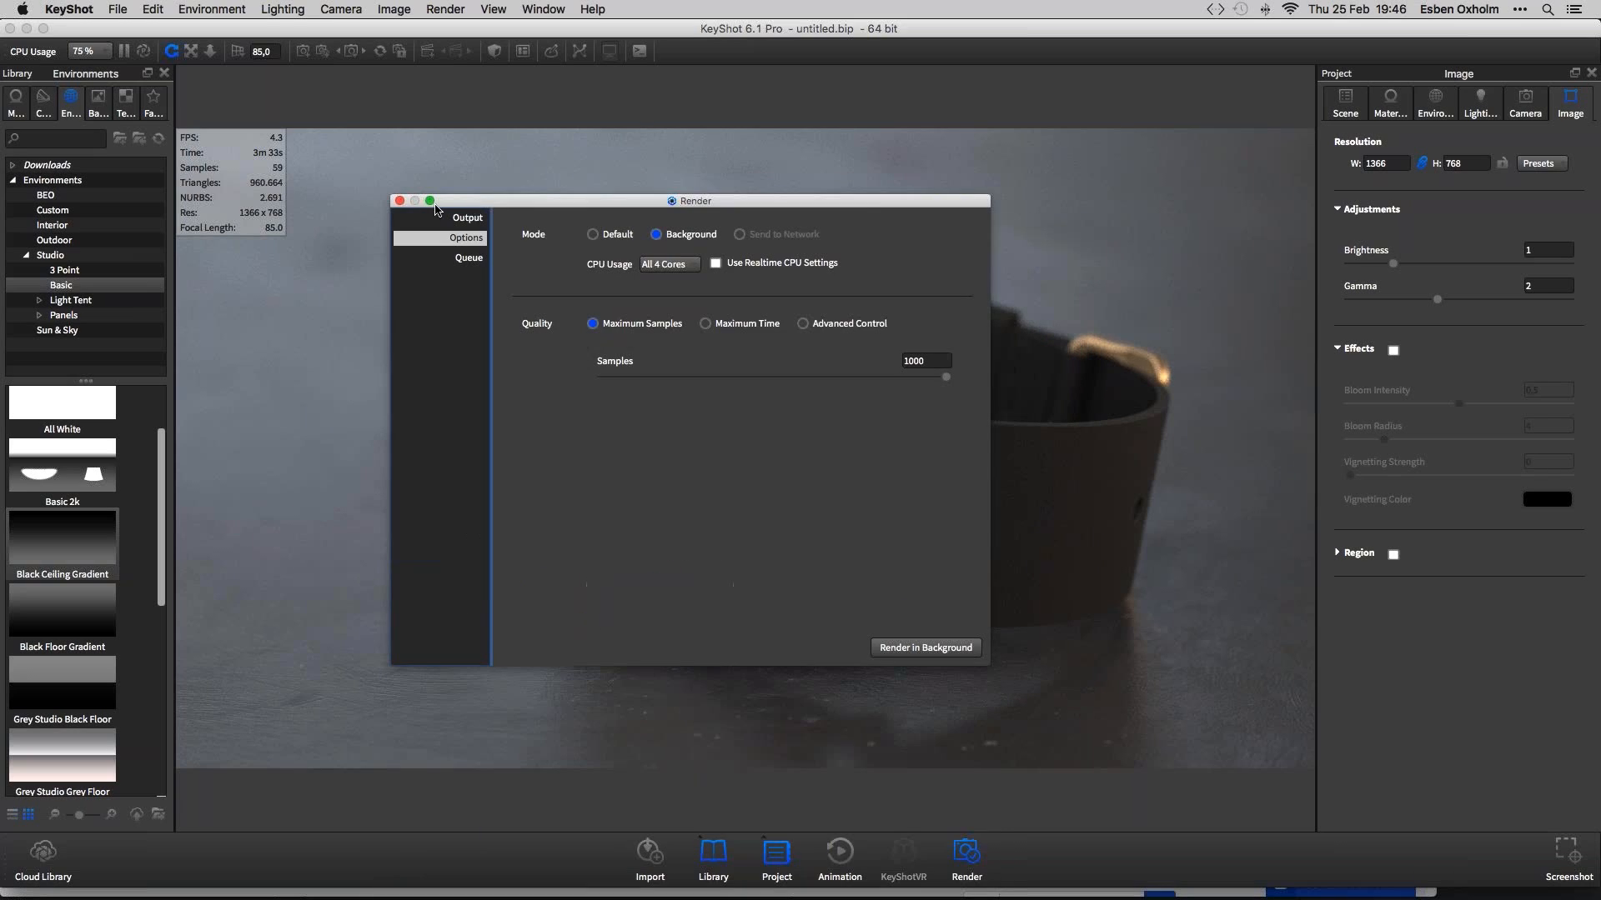
left_click(400, 202)
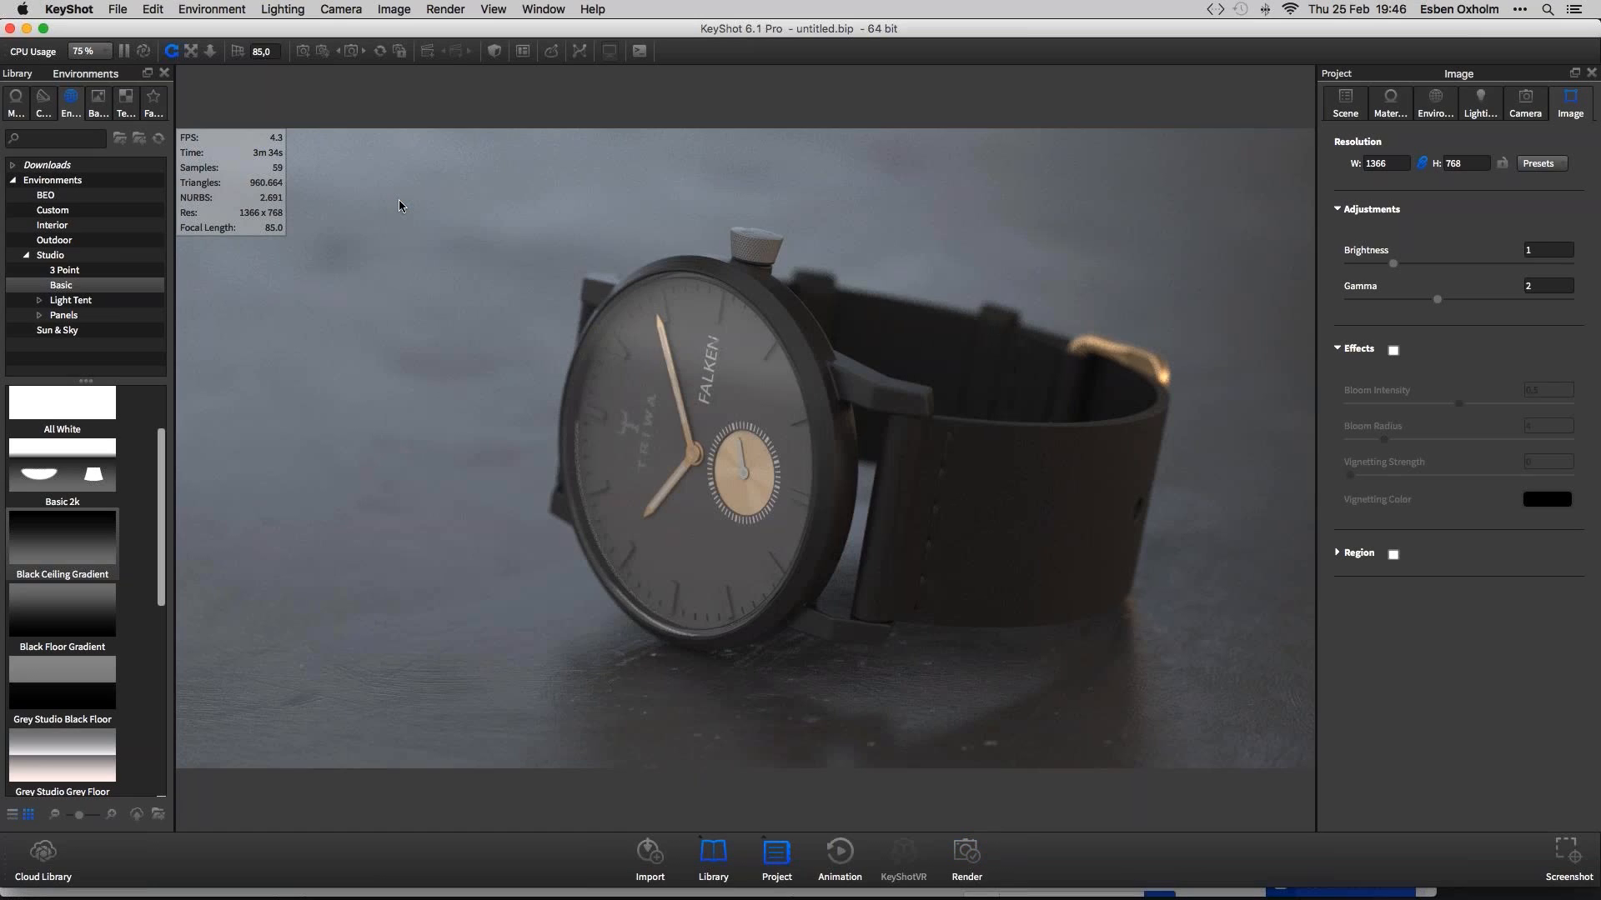
Turn off Depth of Field in the lens effects of the Final camera
left_click(1516, 104)
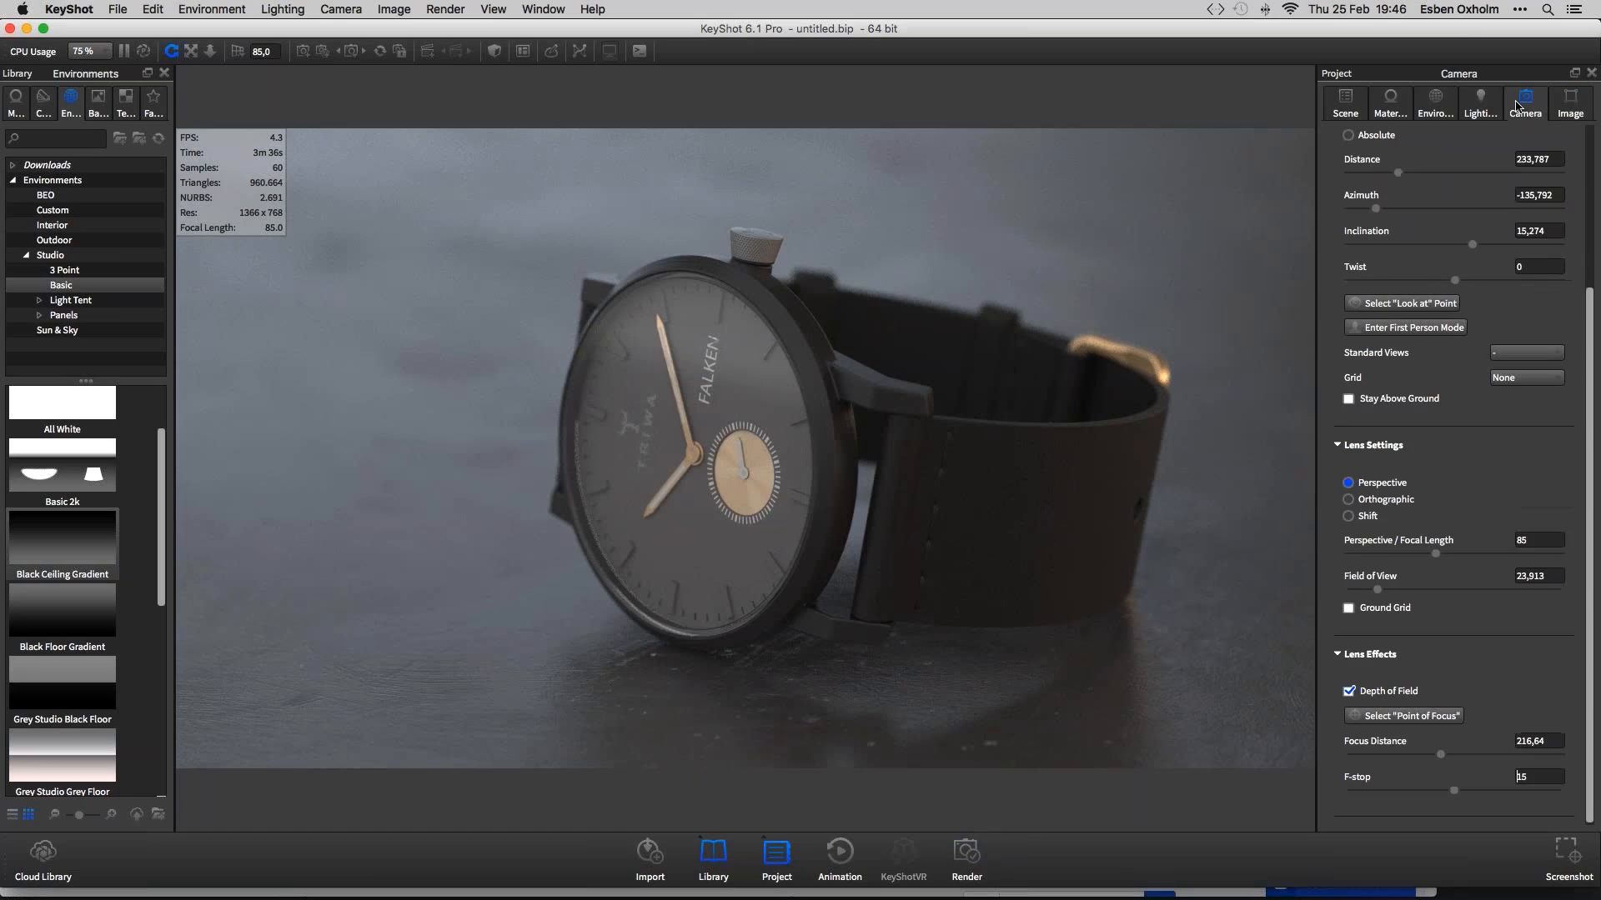
left_click(1486, 105)
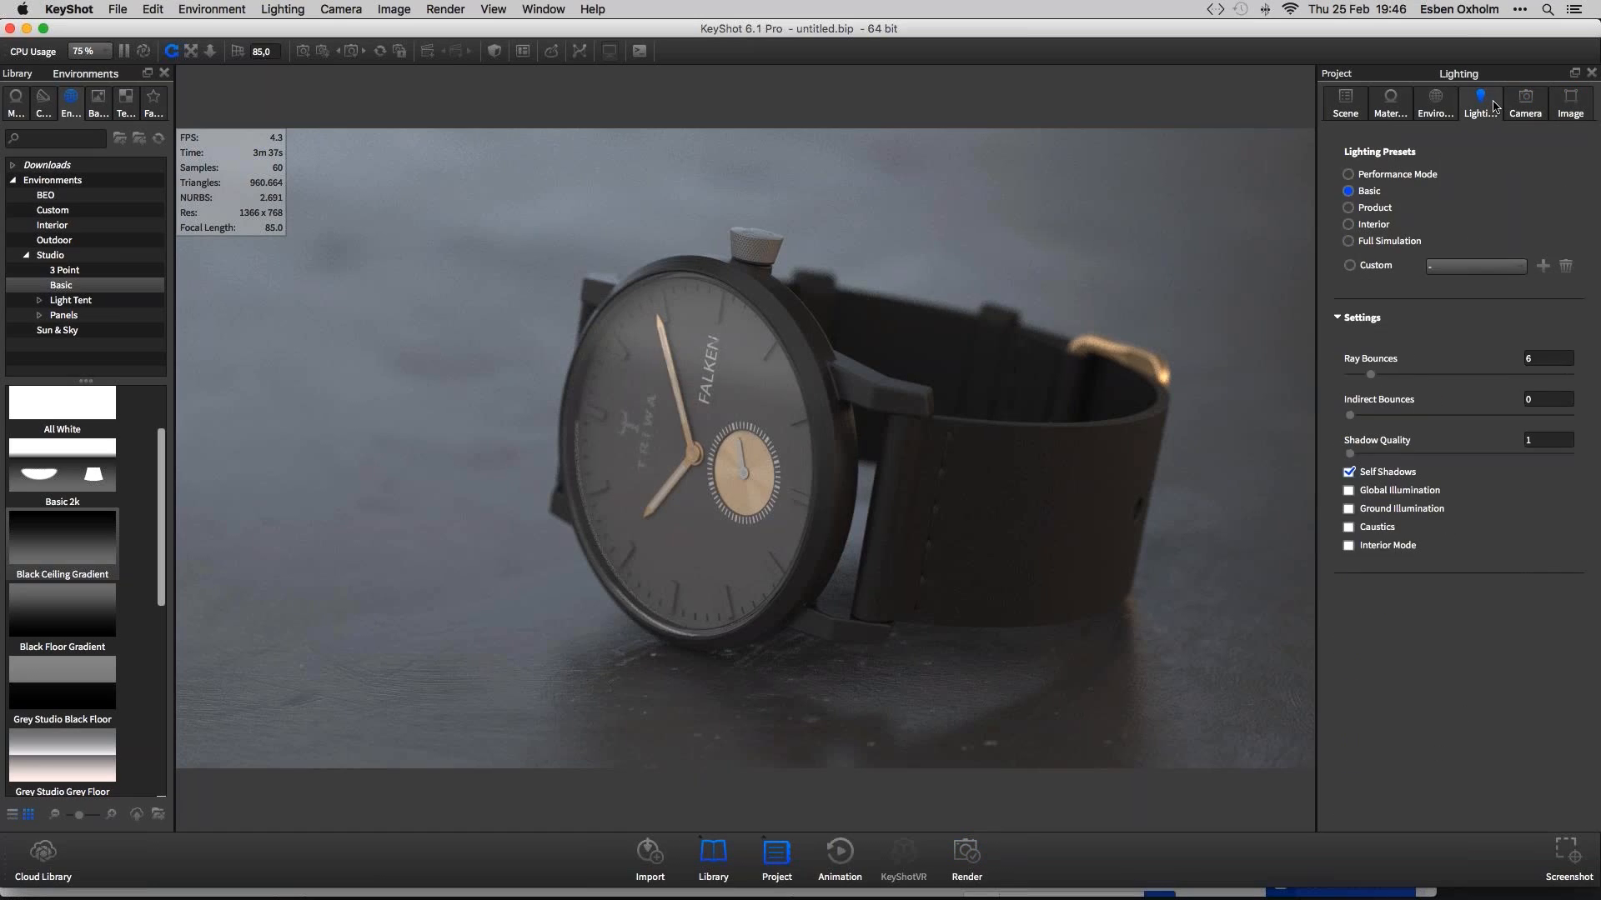
left_click(1525, 104)
scroll(1593, 136, "up", 5)
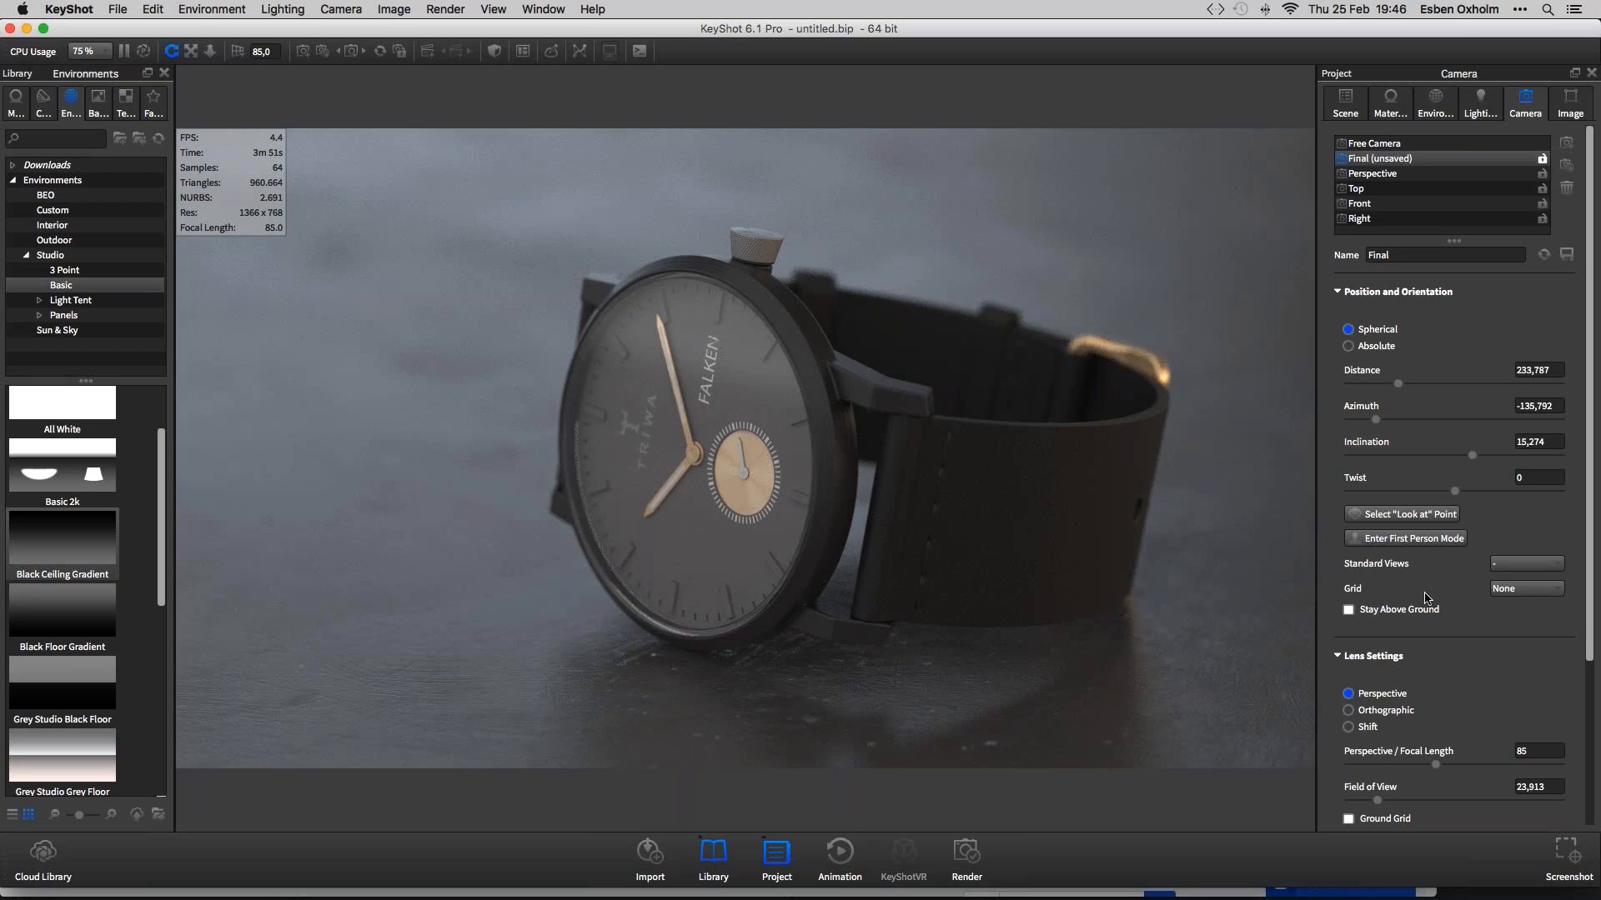
scroll(1428, 638, "down", 4)
left_click(1398, 754)
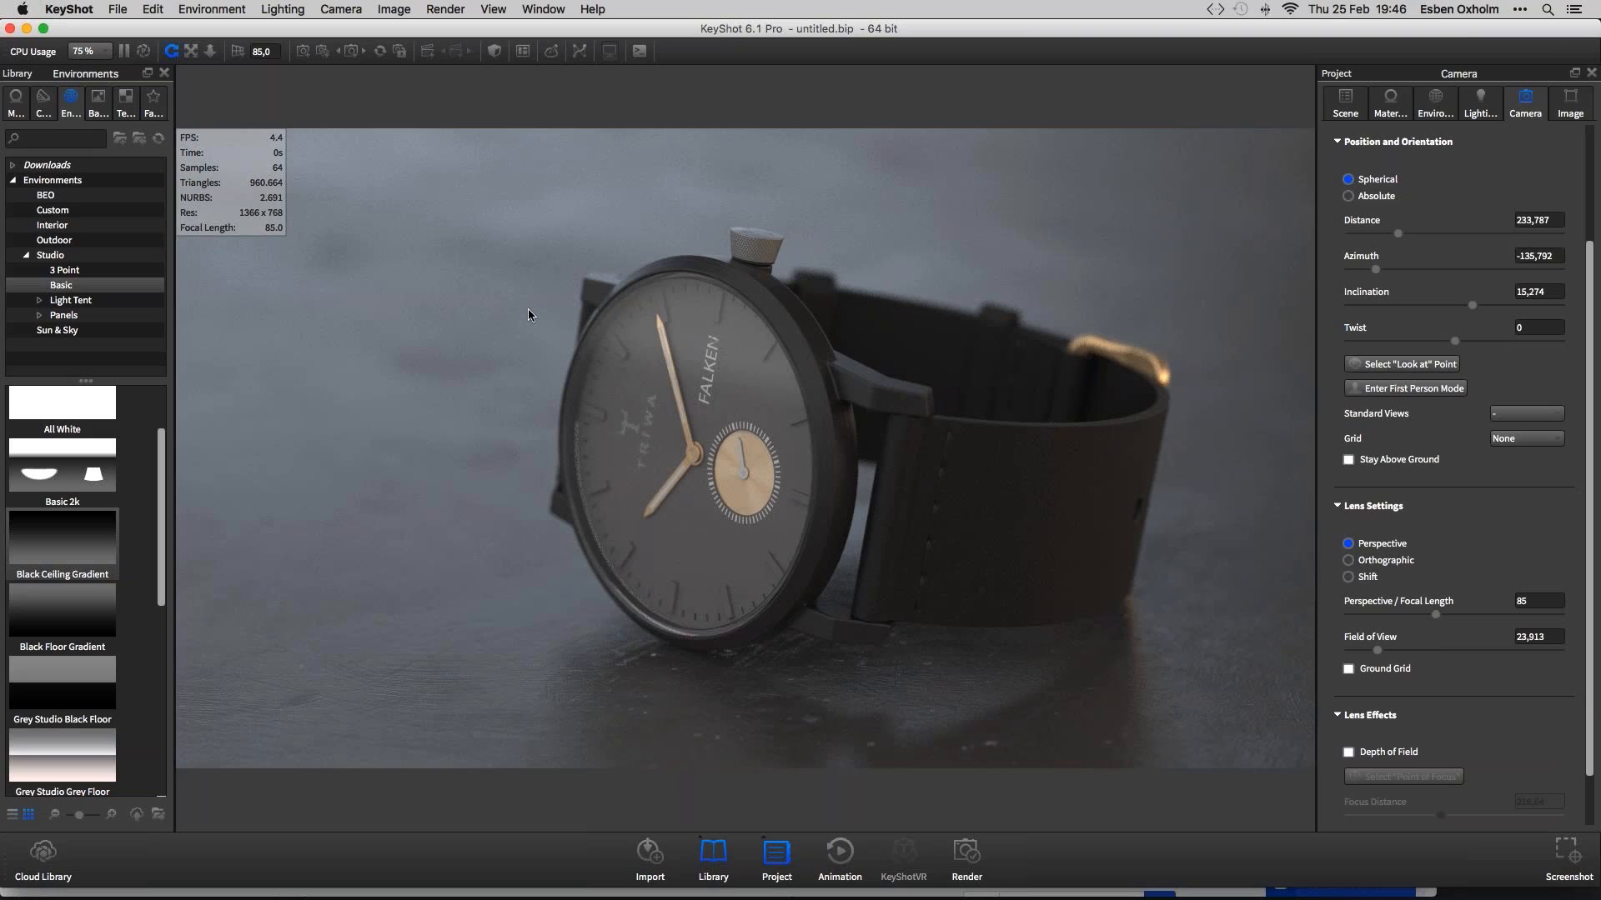
Orbit the camera around the watch to the strap's other side, at azimuth about -47 and inclination about 19
left_click_drag(527, 309, 733, 311)
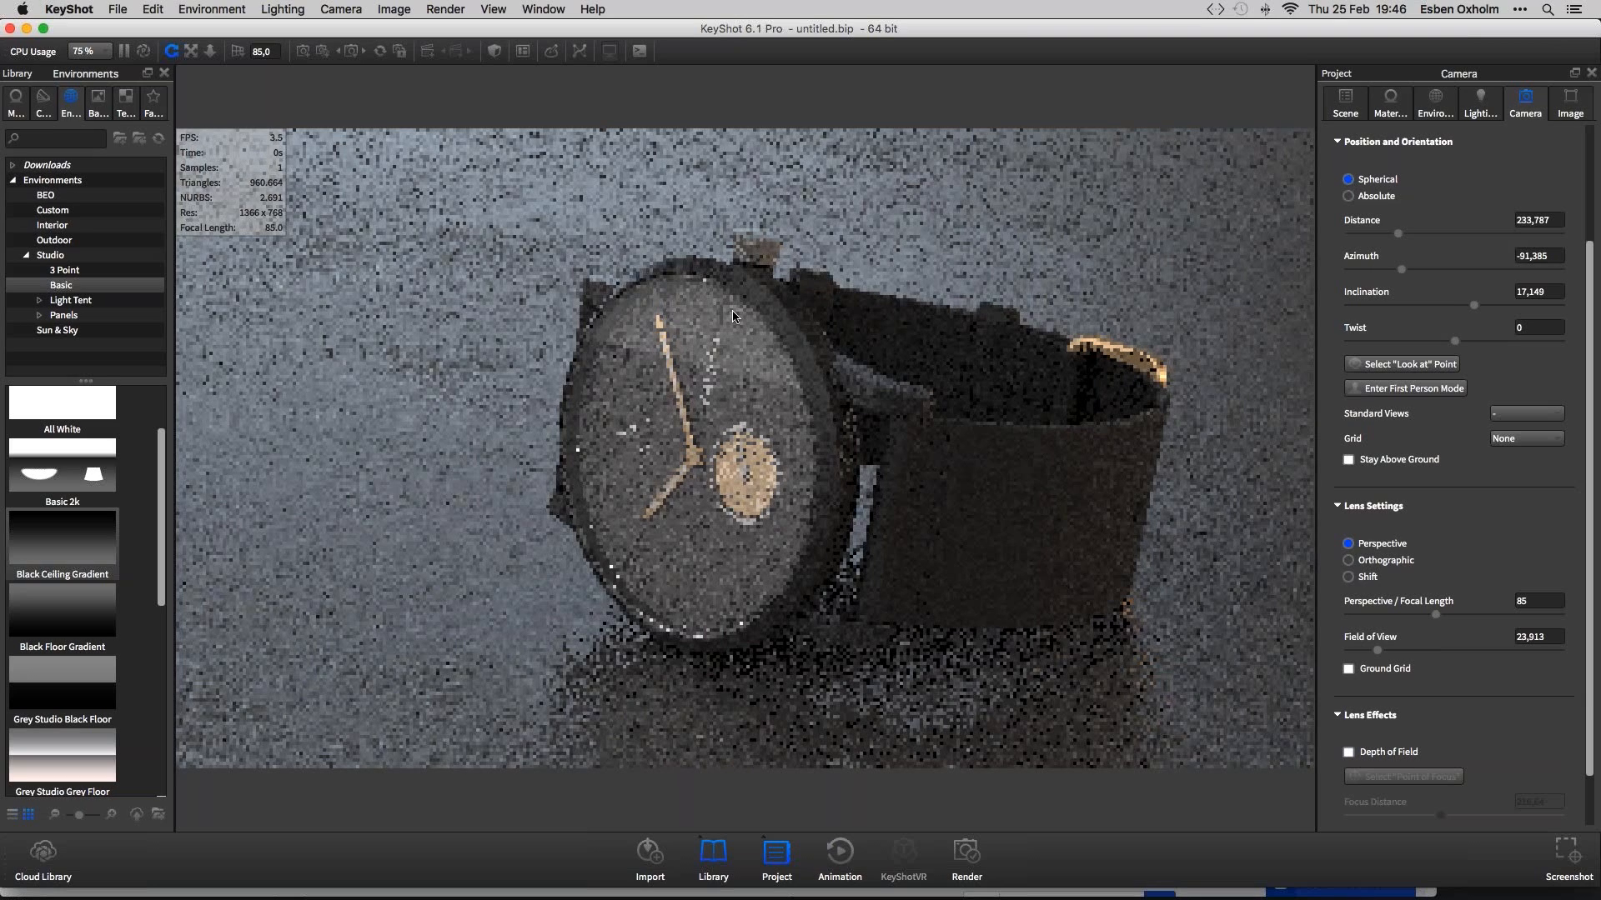
left_click_drag(733, 315, 907, 213)
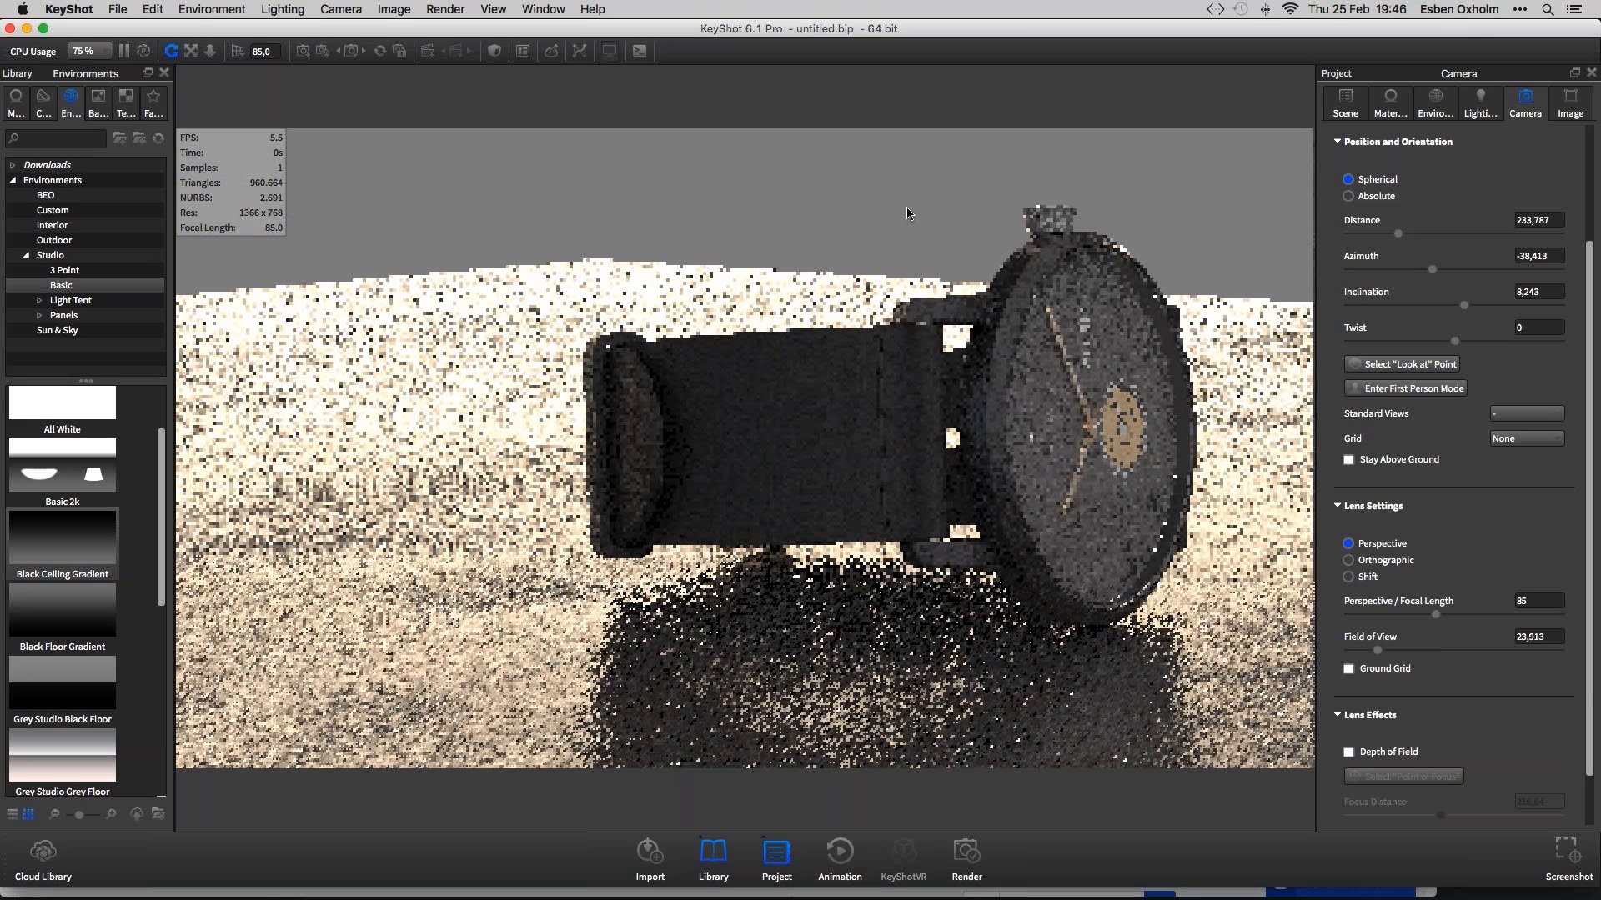
left_click_drag(907, 214, 852, 250)
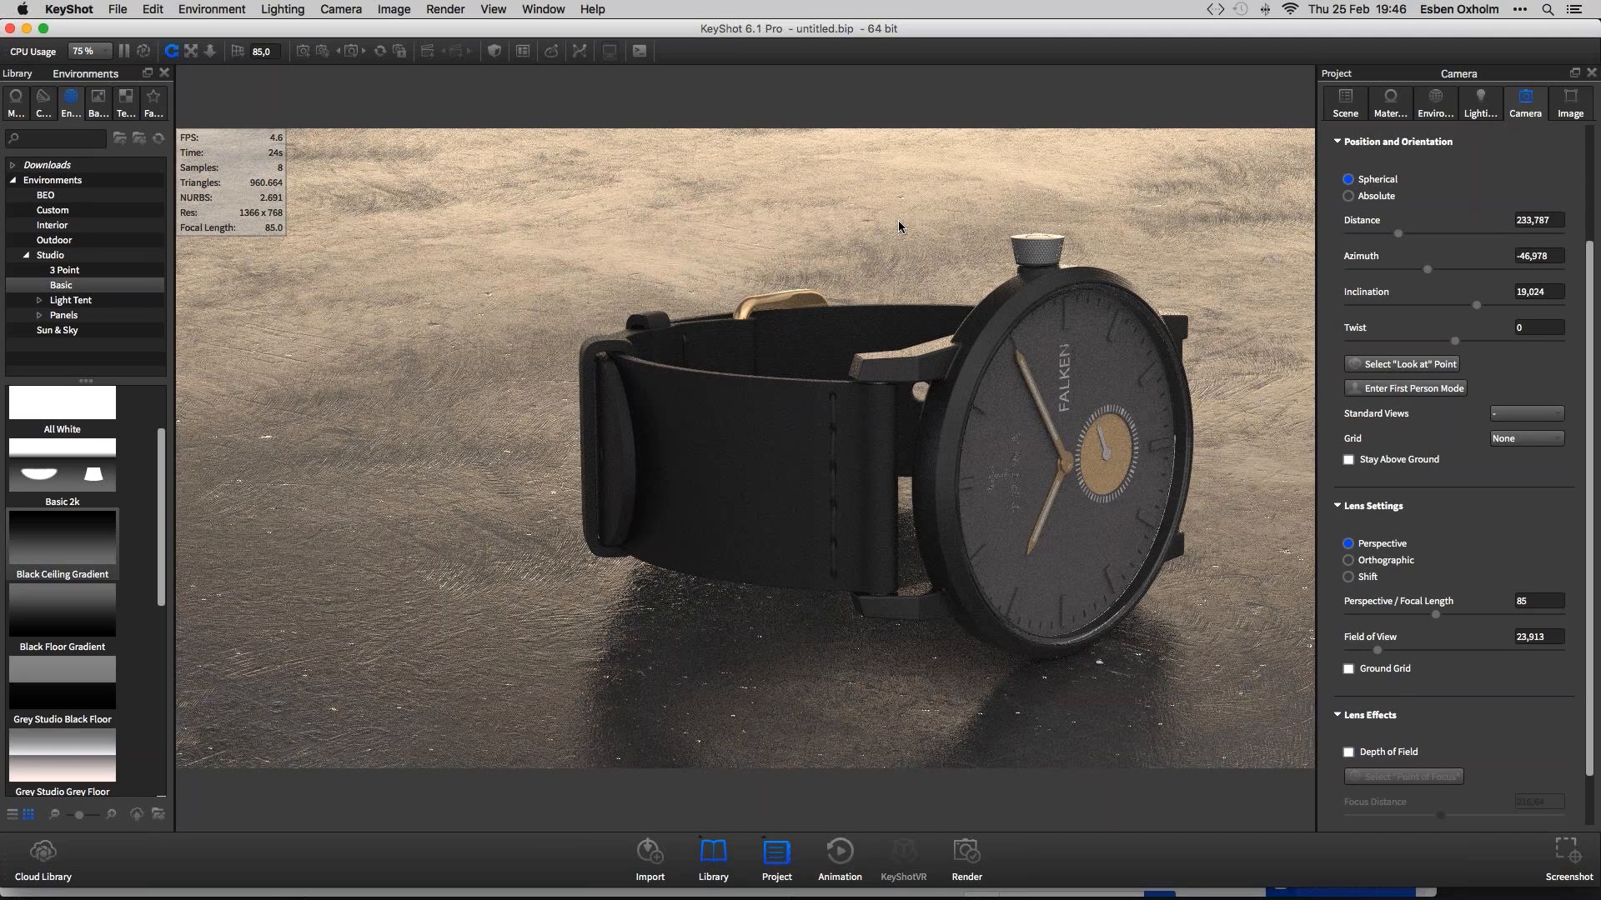
Switch to Chrome and examine the practice scene downloads and e-mail sign-up section on the artist's DIY page
key("super+Tab")
key("super+Tab")
key("super+Tab")
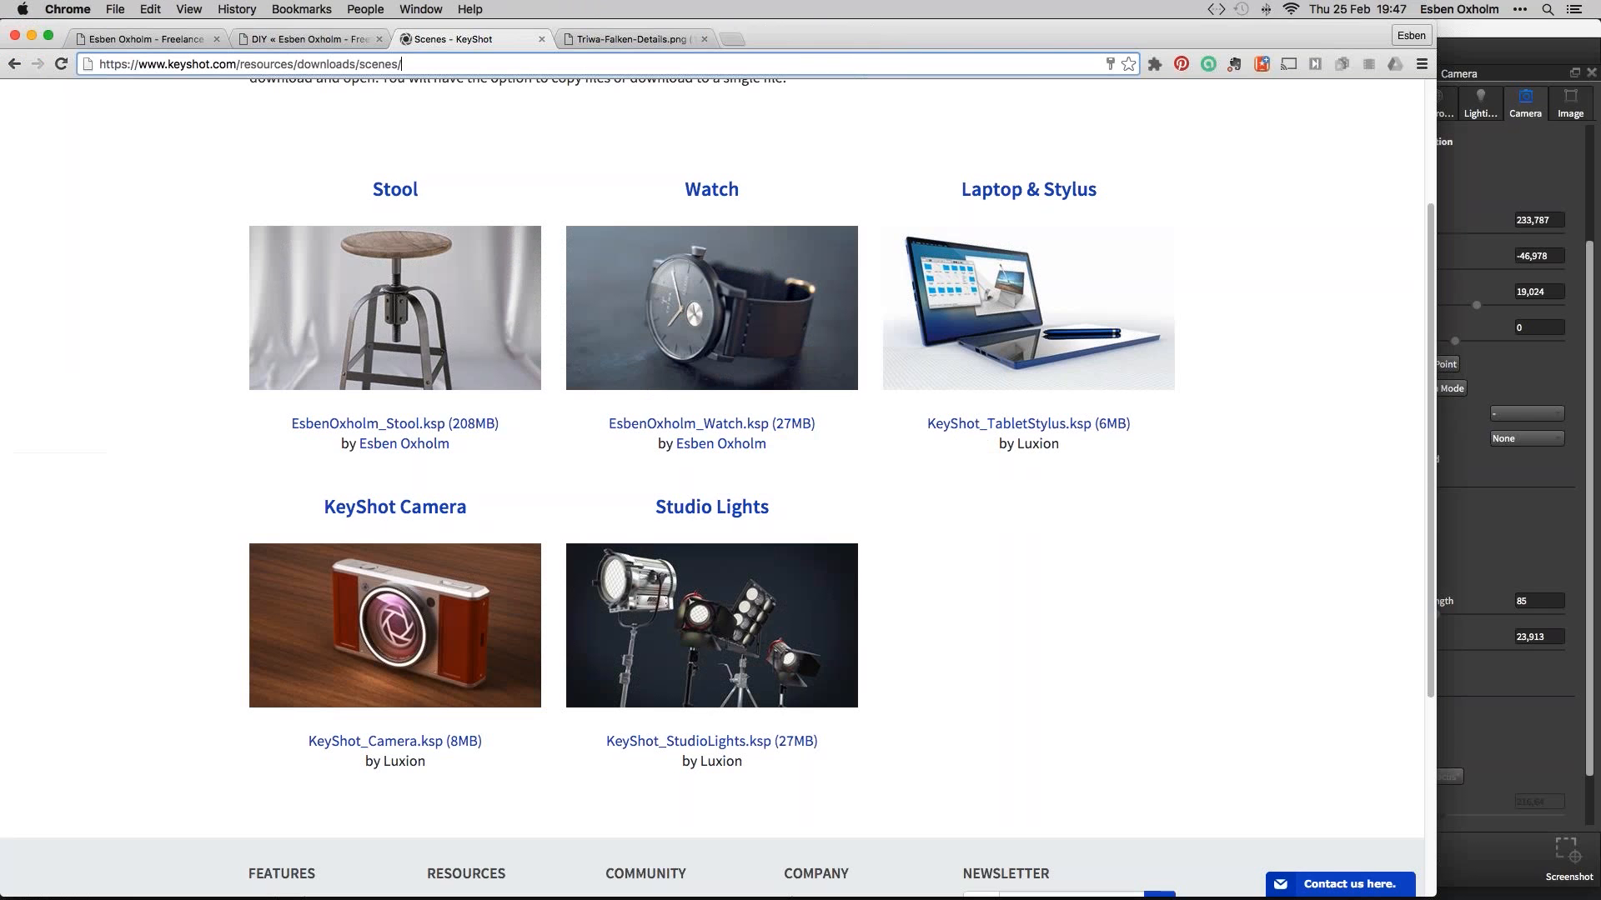
key("ctrl+shift+Tab")
left_click_drag(211, 64, 193, 64)
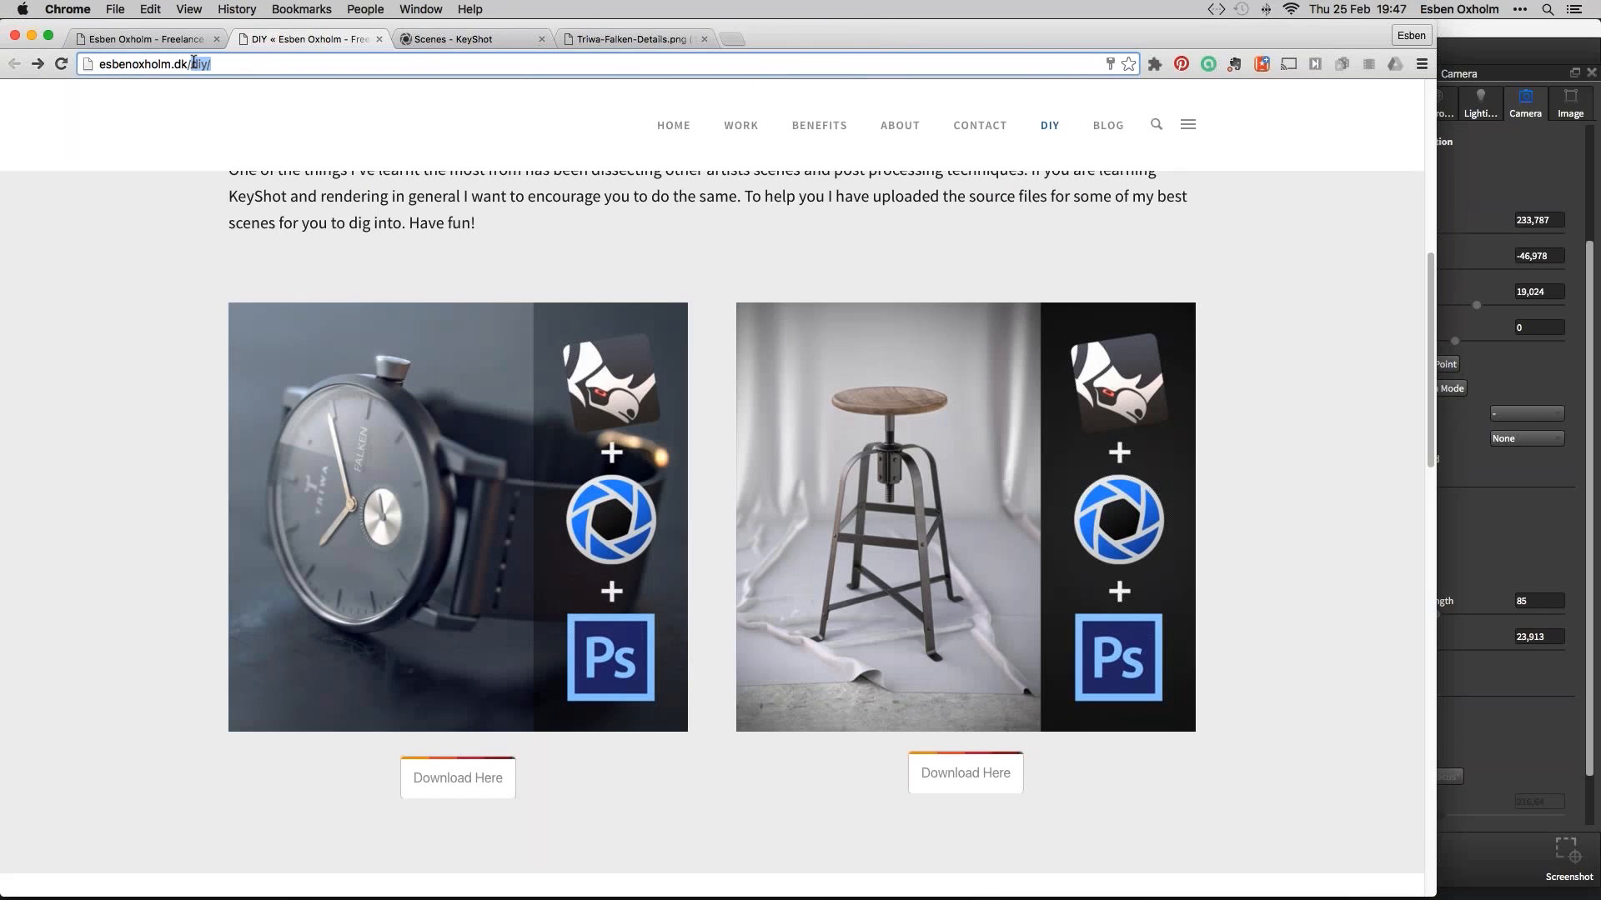
left_click(220, 64)
scroll(656, 239, "down", 1)
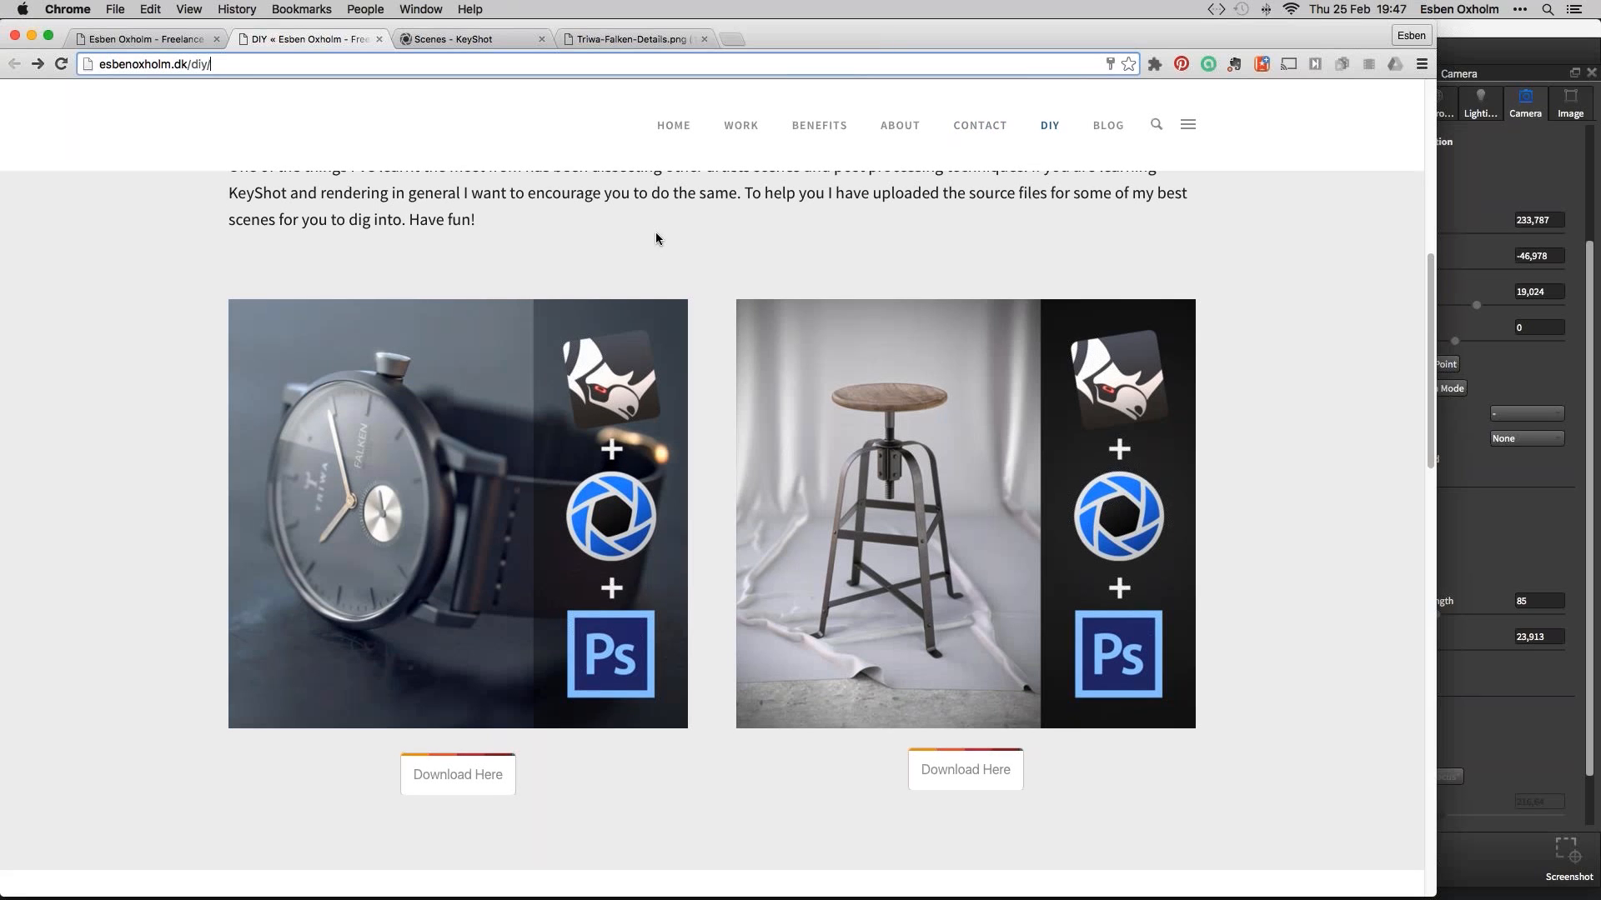
scroll(655, 239, "up", 1)
scroll(655, 238, "up", 2)
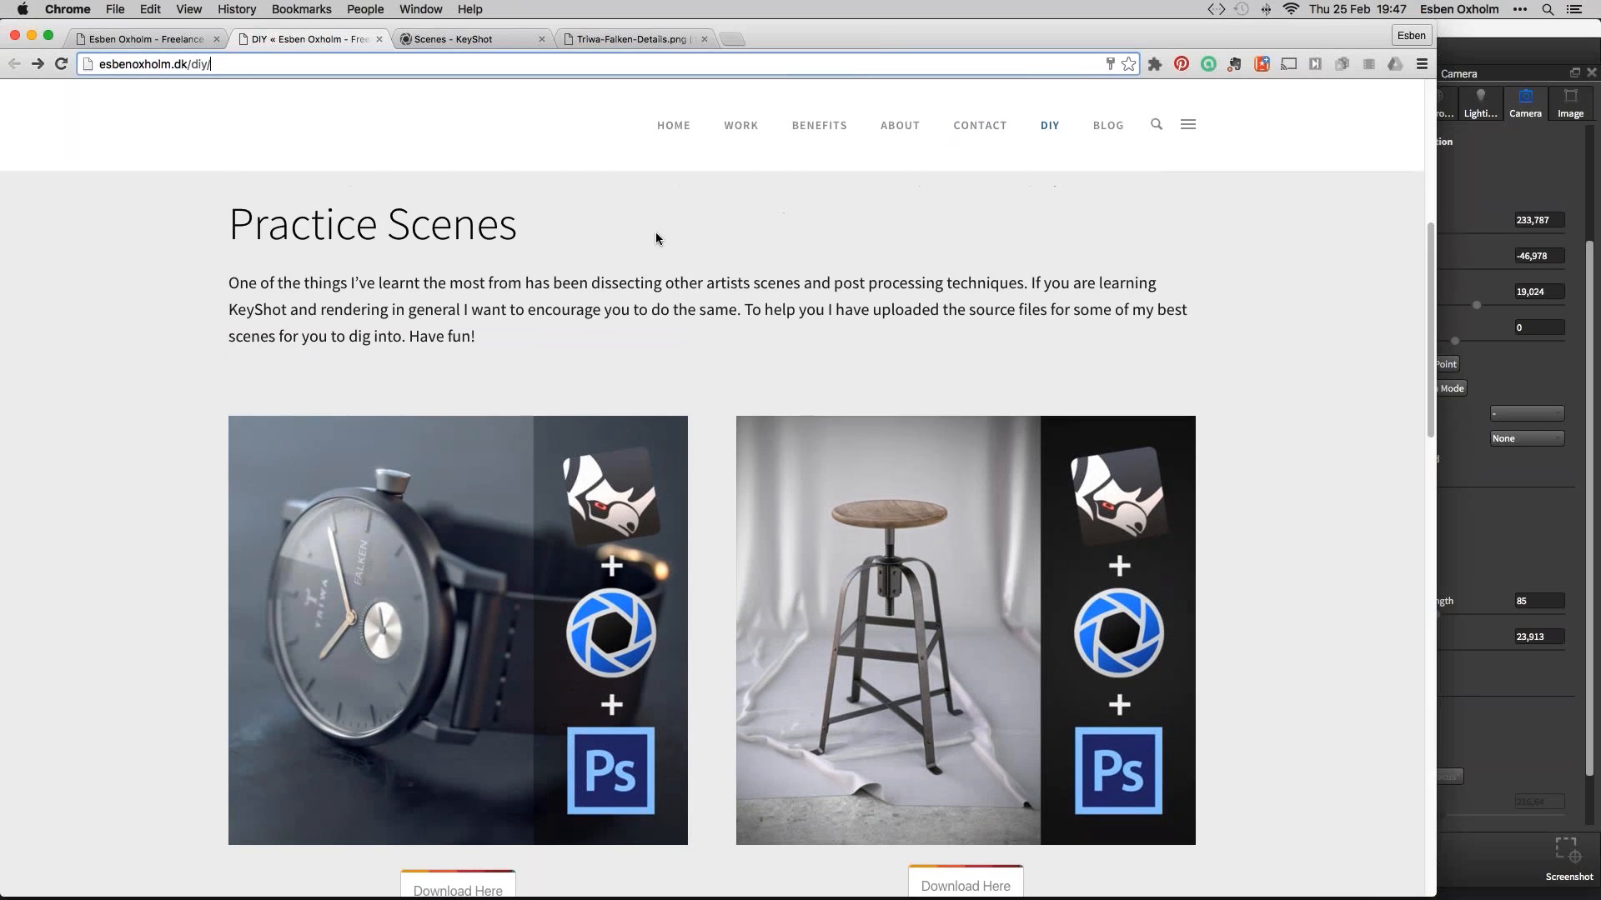
scroll(656, 238, "up", 6)
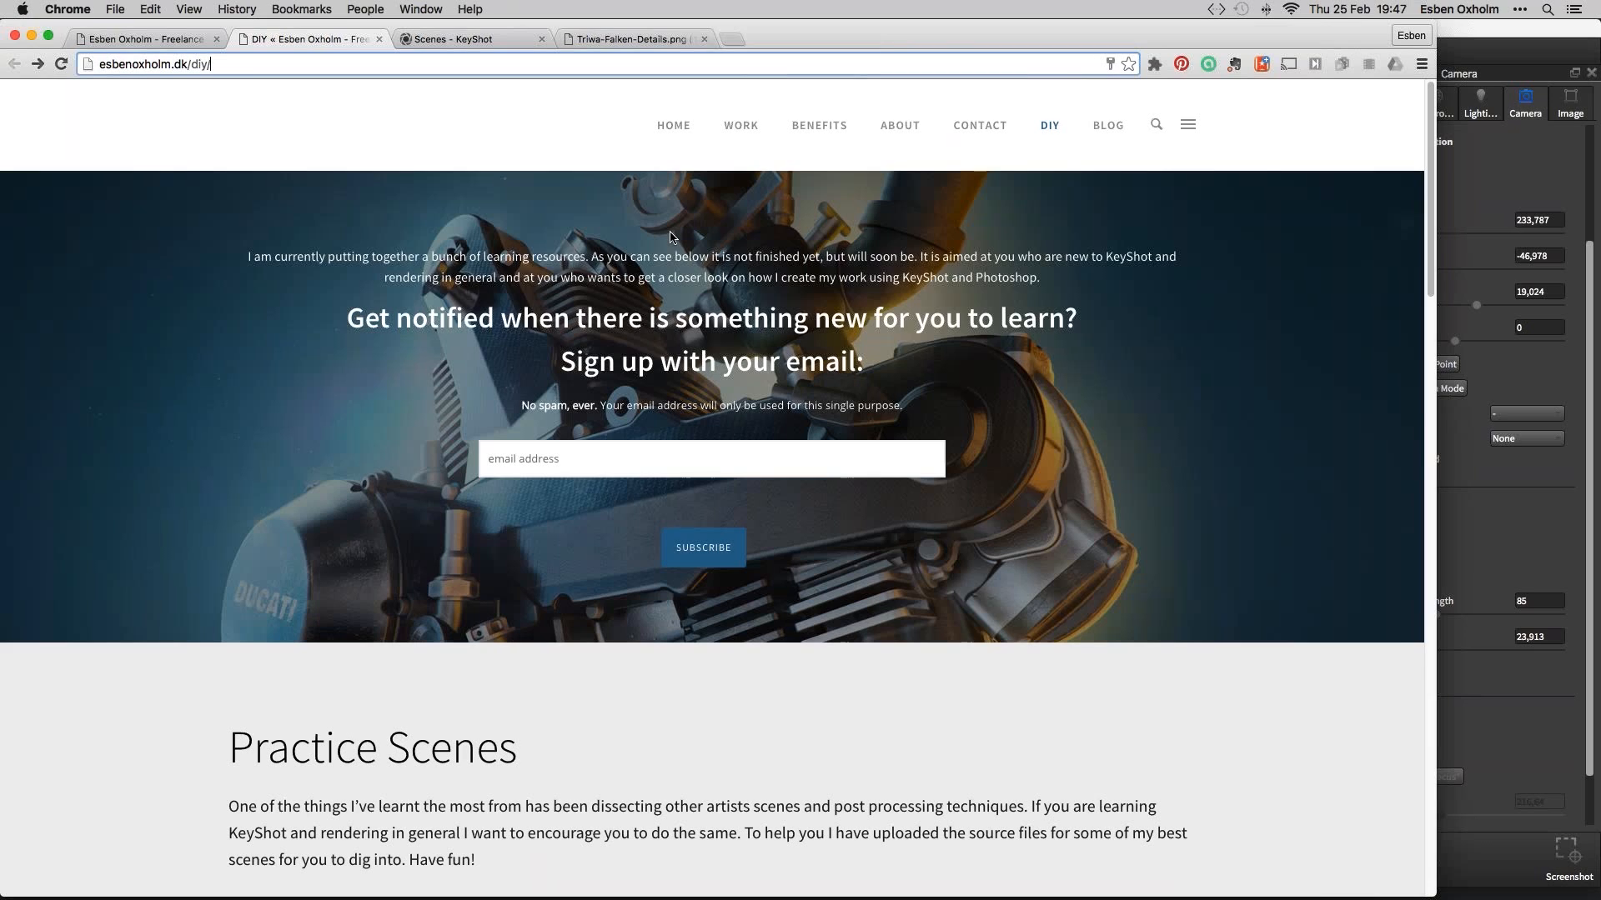
Browse the practice scenes on the DIY page and open the watch scene's Gumroad download page
scroll(523, 368, "down", 9)
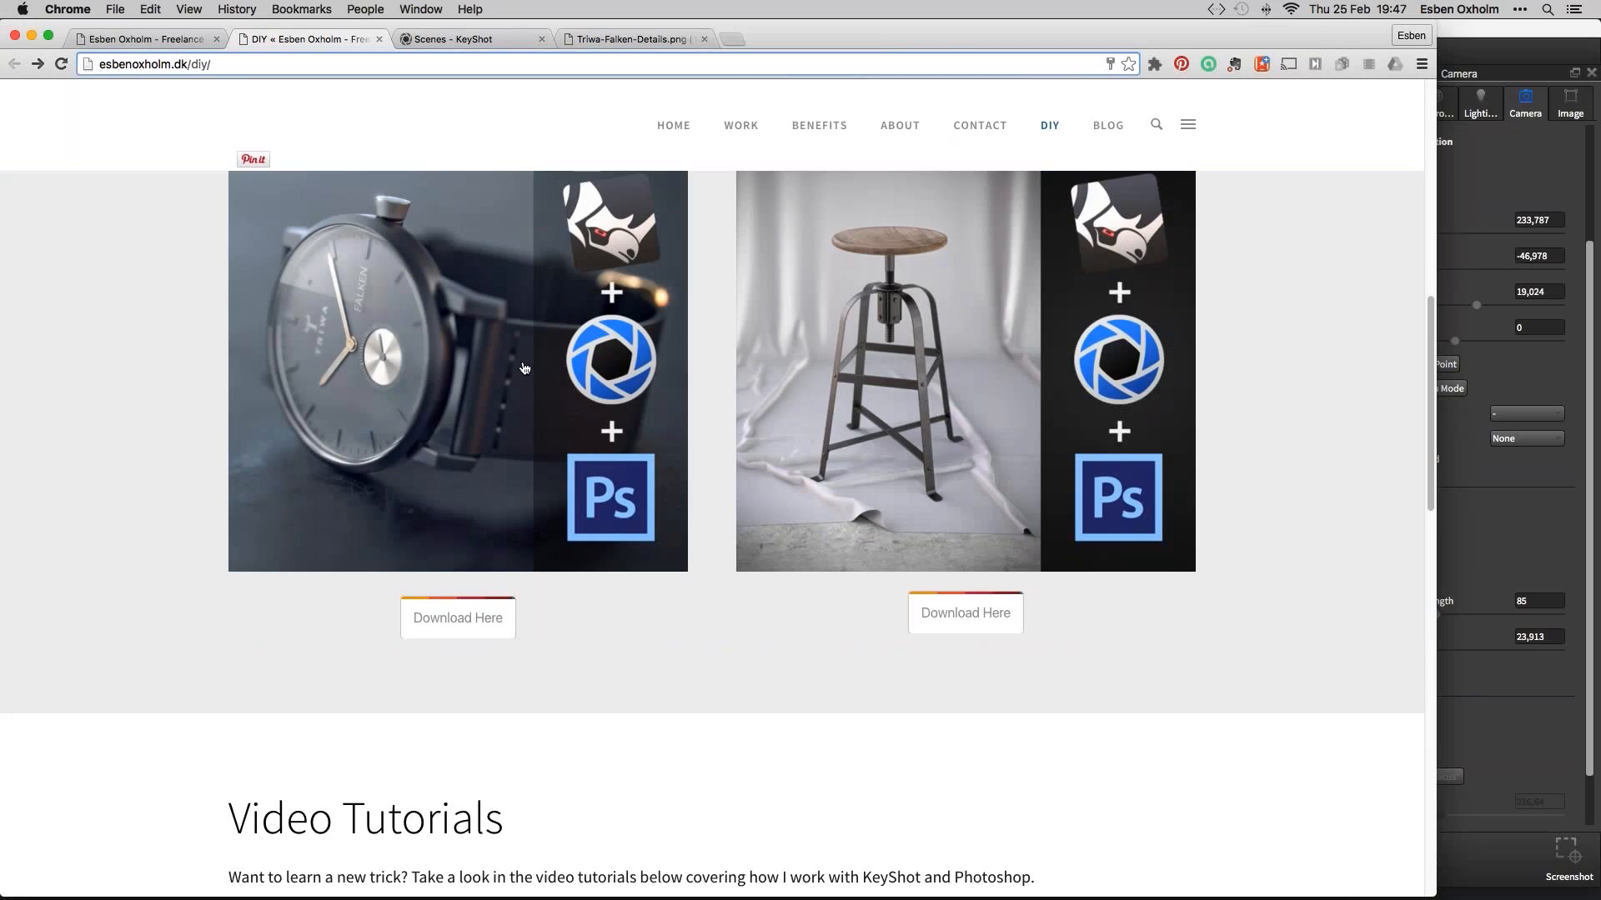
scroll(523, 368, "up", 2)
left_click(497, 796)
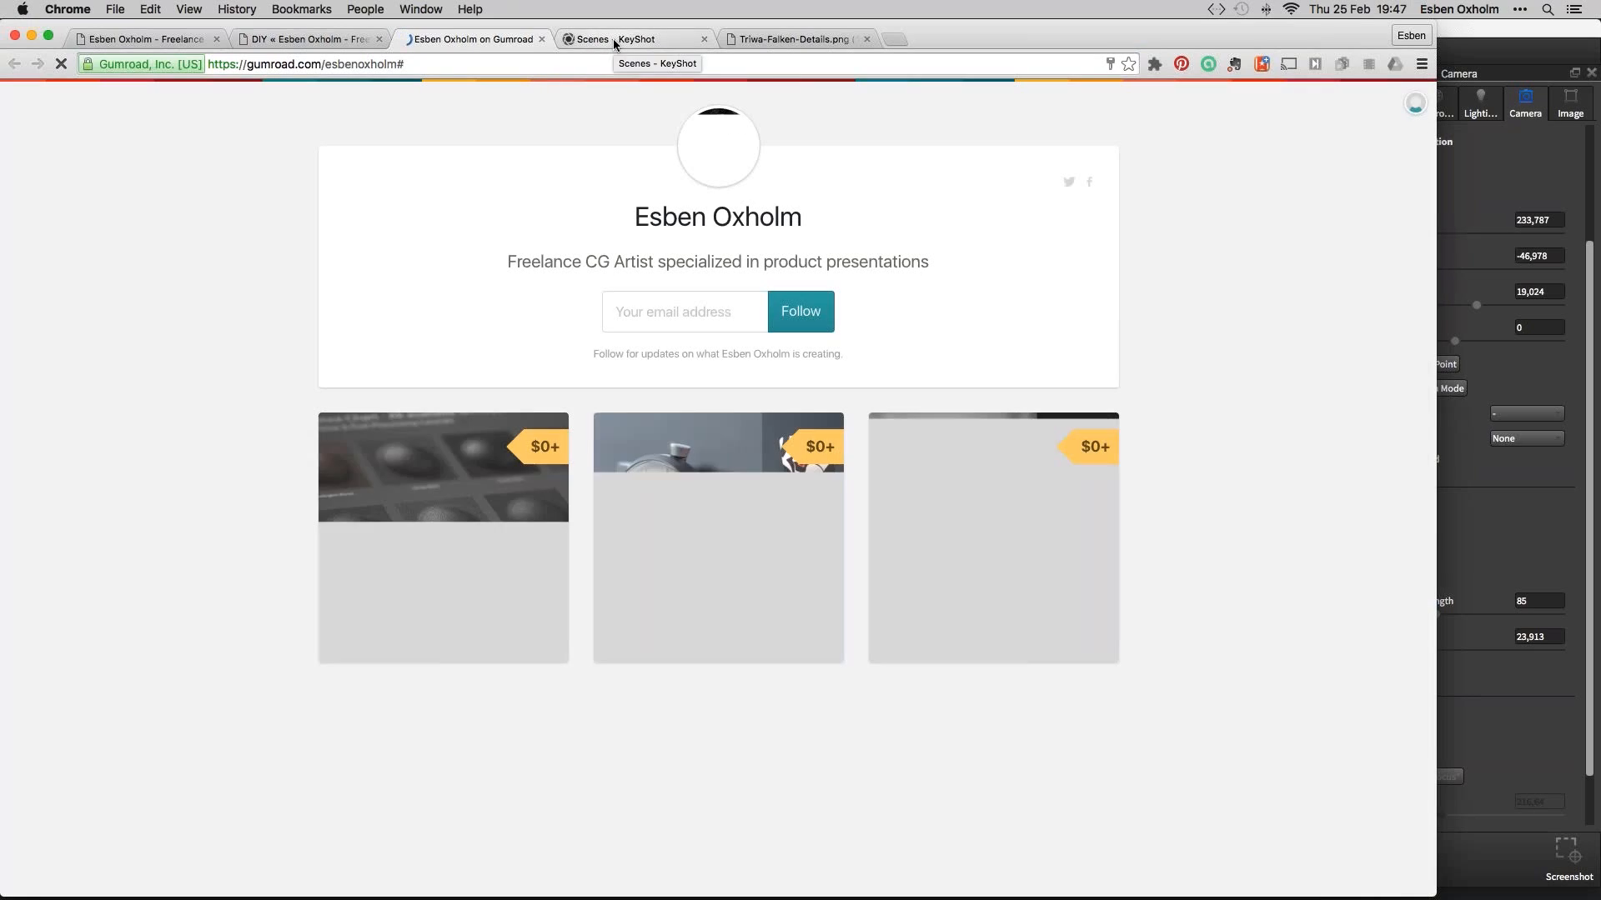
Check the scene downloads page on the KeyShot website and return to the Gumroad page
left_click(612, 38)
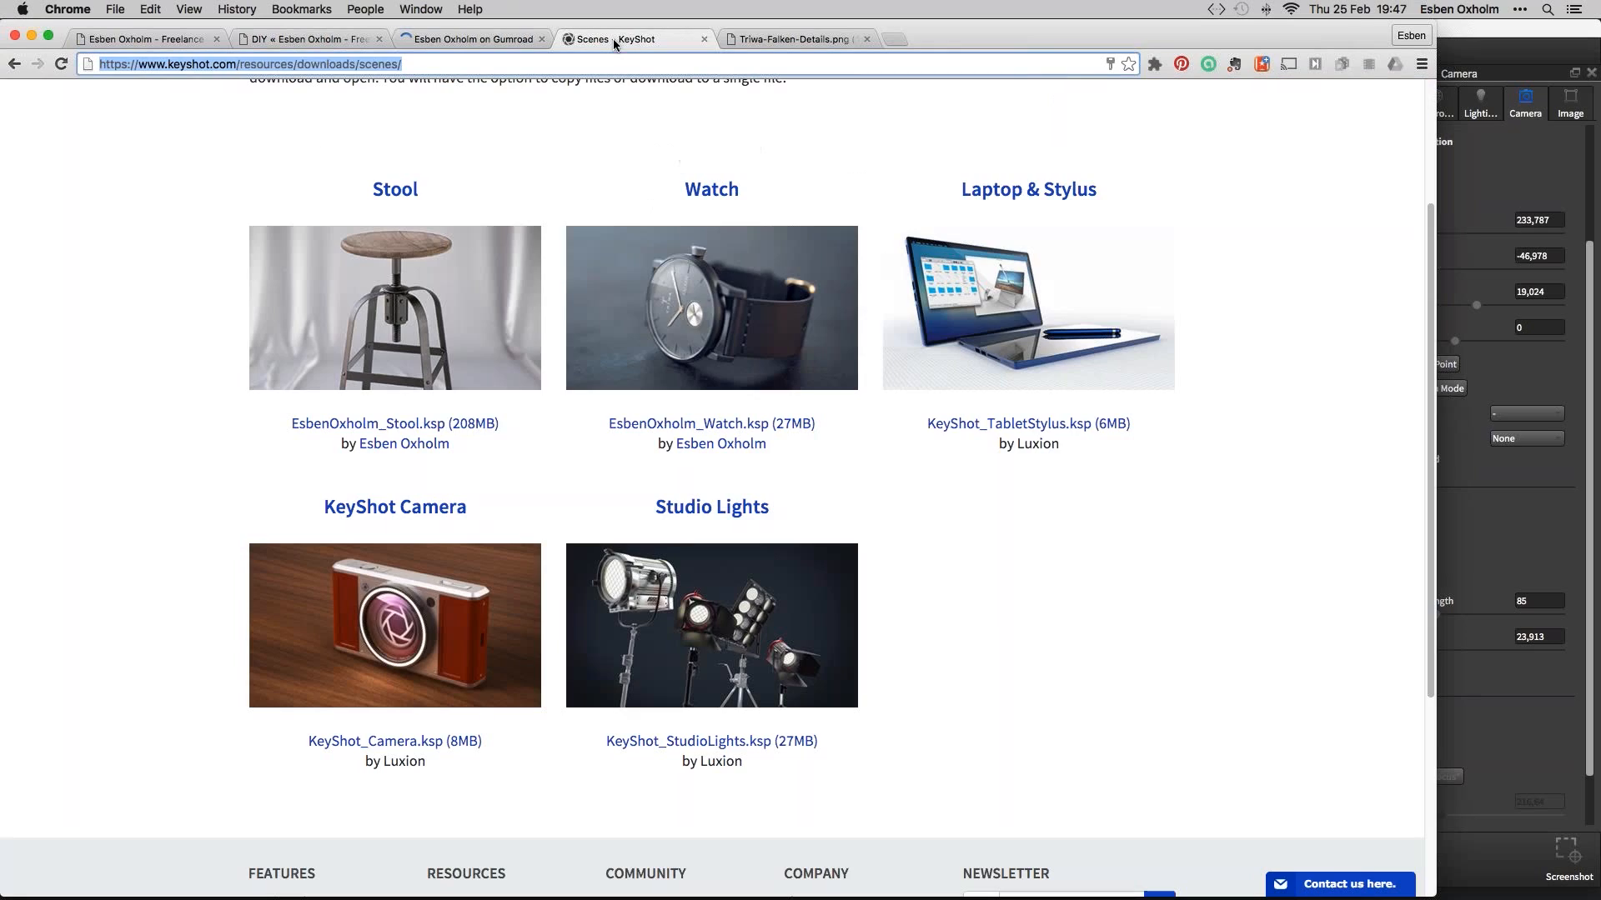
left_click(421, 66)
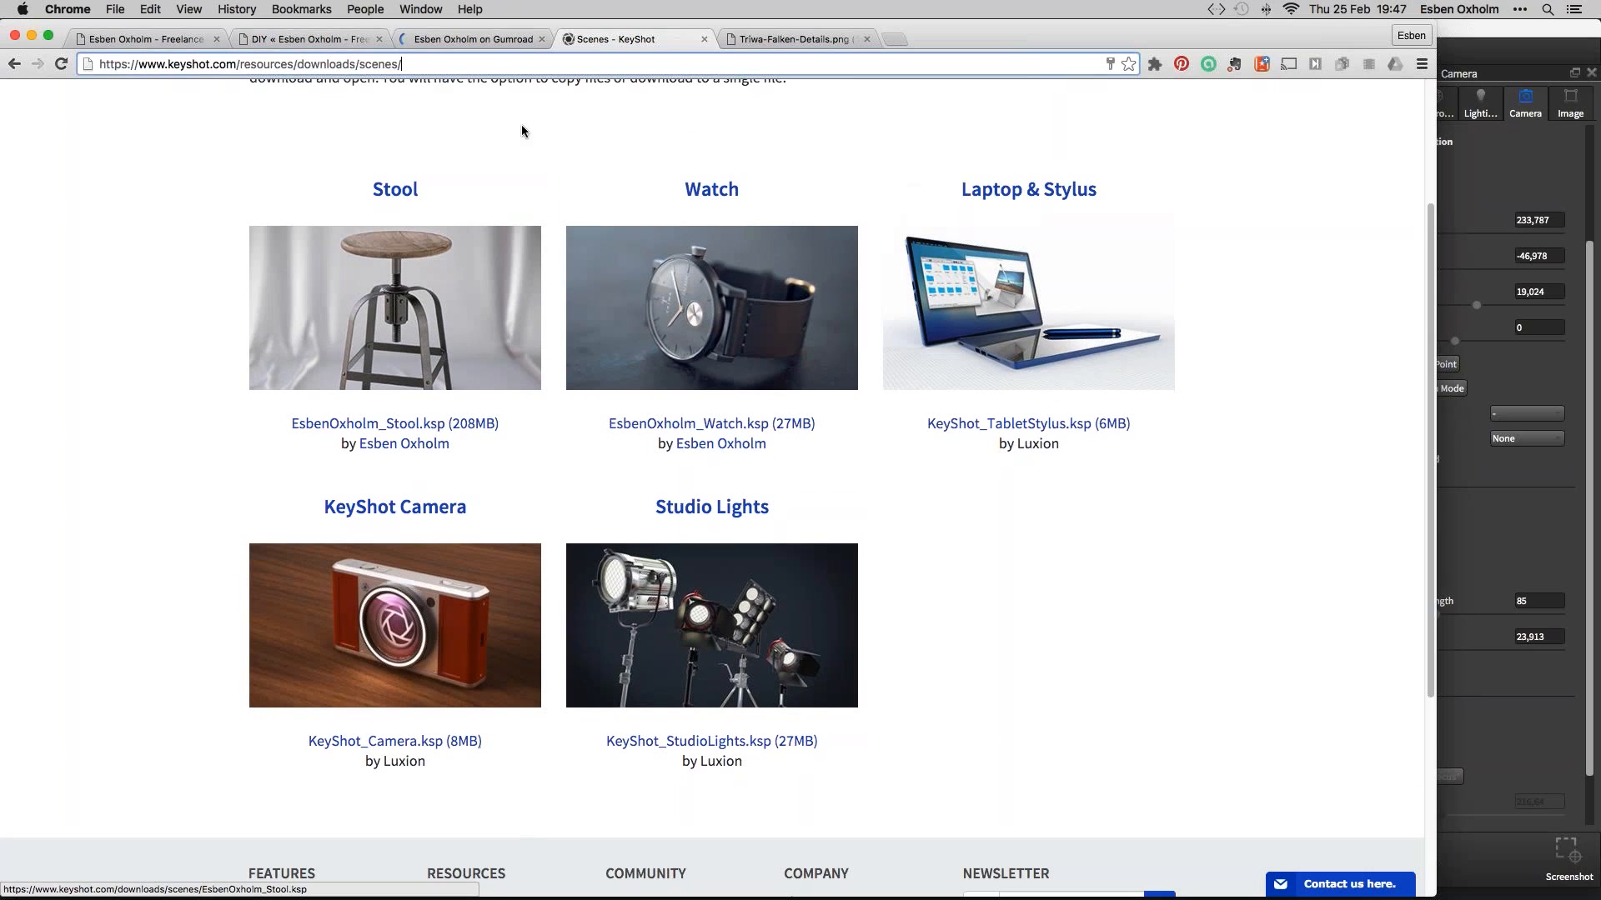
left_click(487, 38)
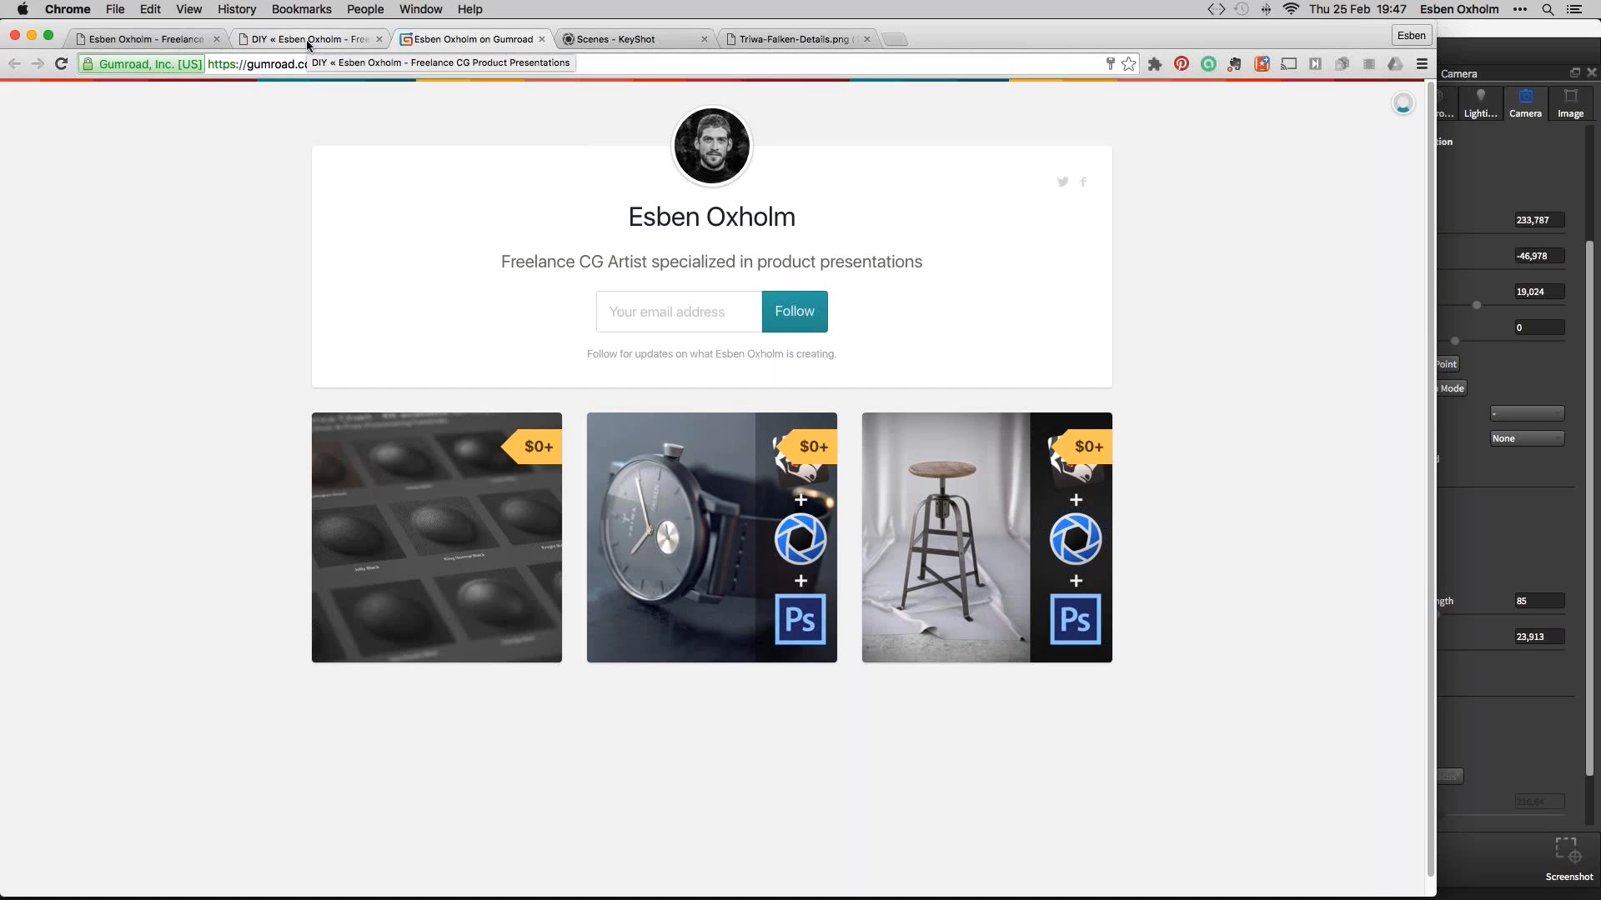
Switch to Rhinoceros and hide the Raw Model layer of the wristwatch file
key("super+Tab")
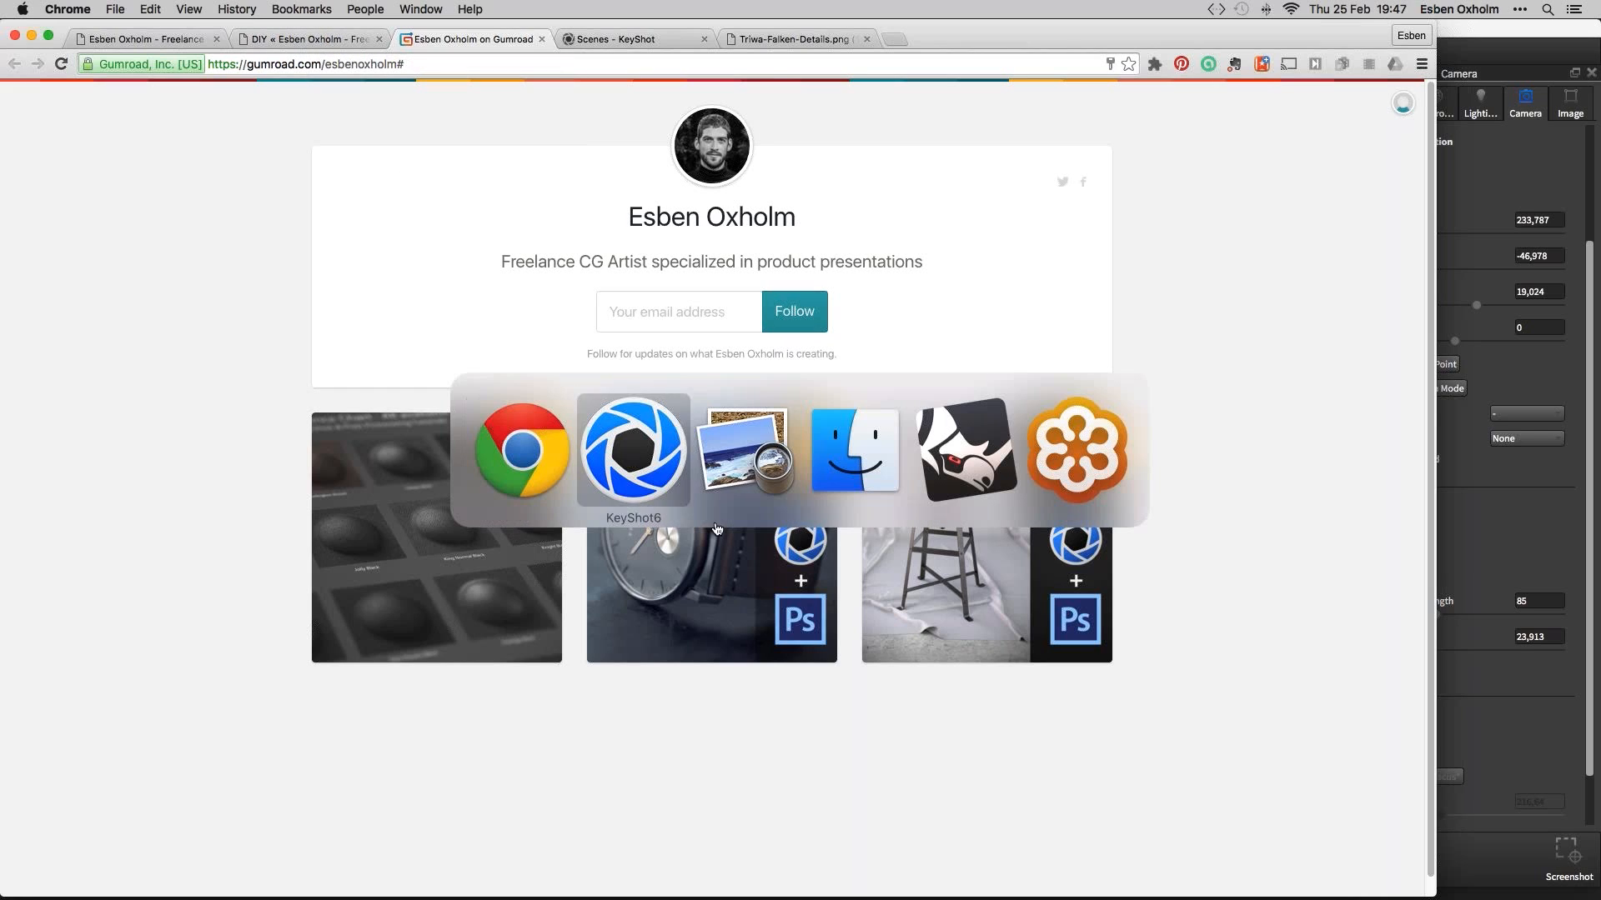
key("super+Tab")
key("super+Tab")
key("super+Tab")
key("super+Tab")
key("super+Tab")
key("super+Tab")
key("super+Tab")
key("super+Tab")
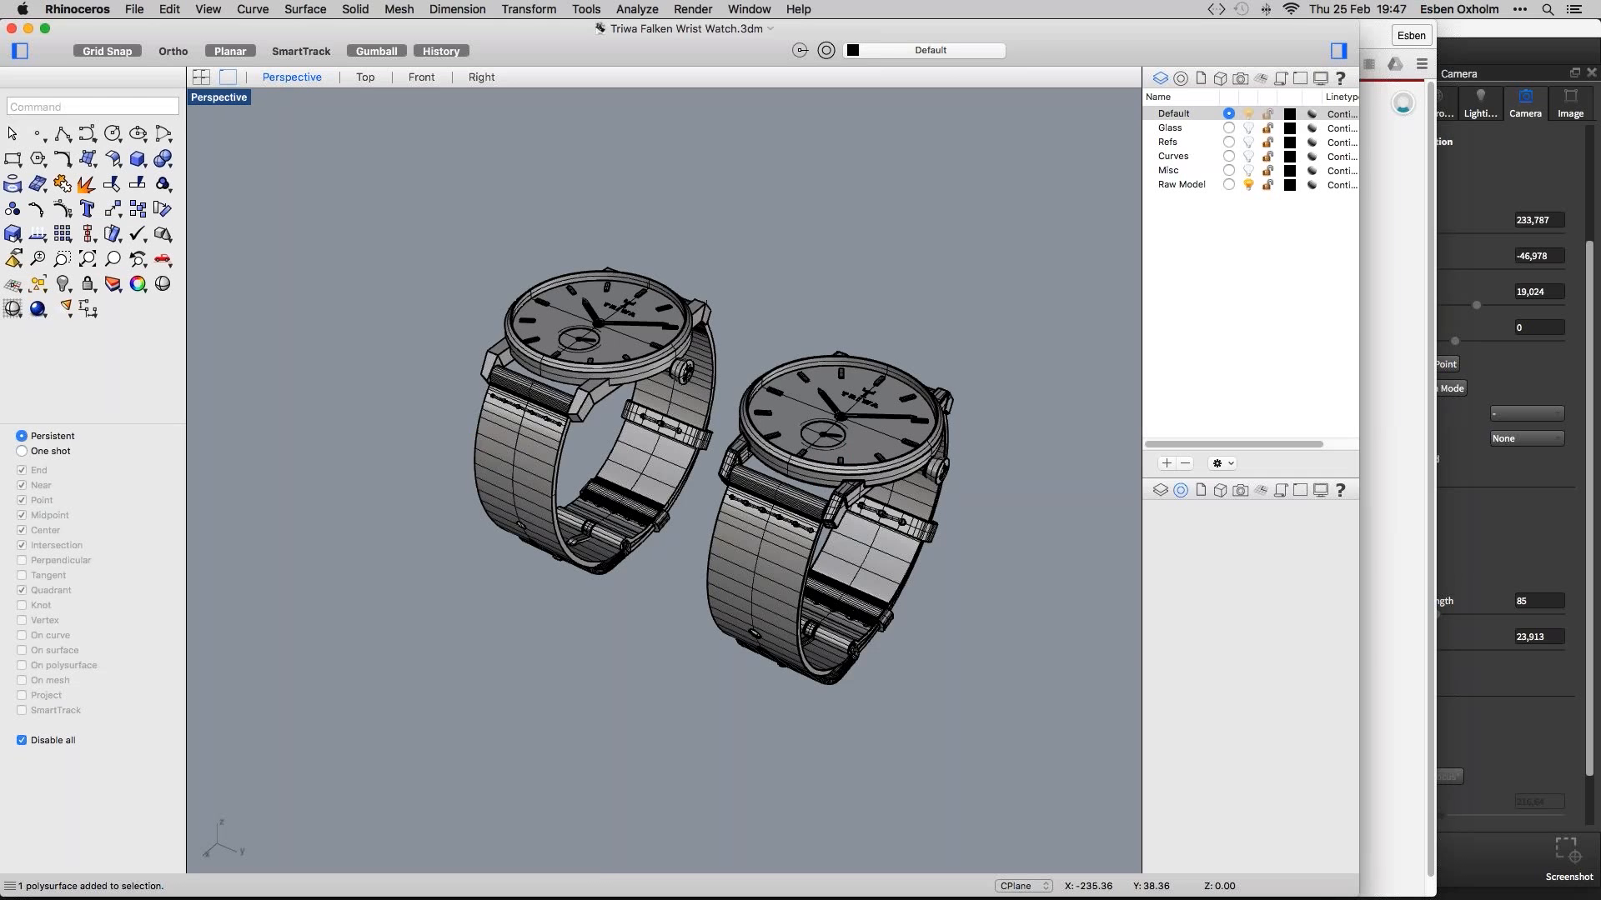
right_click_drag(772, 481, 821, 459)
left_click(1248, 186)
left_click(915, 293)
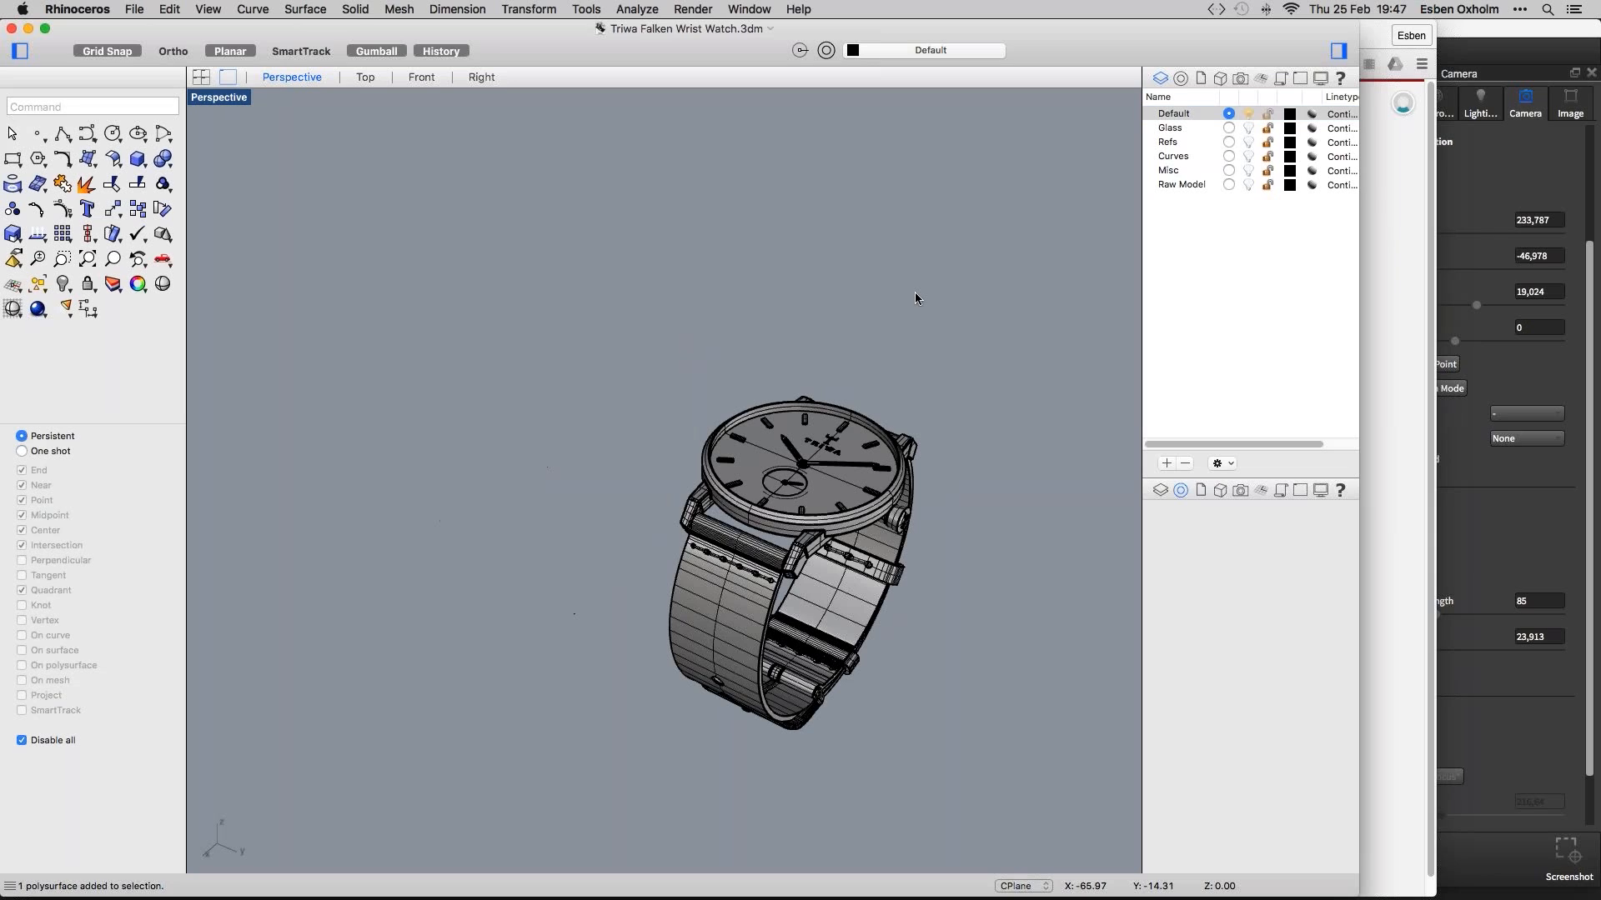
Examine the modelled TRIWA logo and lettering on the watch dial up close, and the dial as a whole
scroll(911, 322, "down", 5)
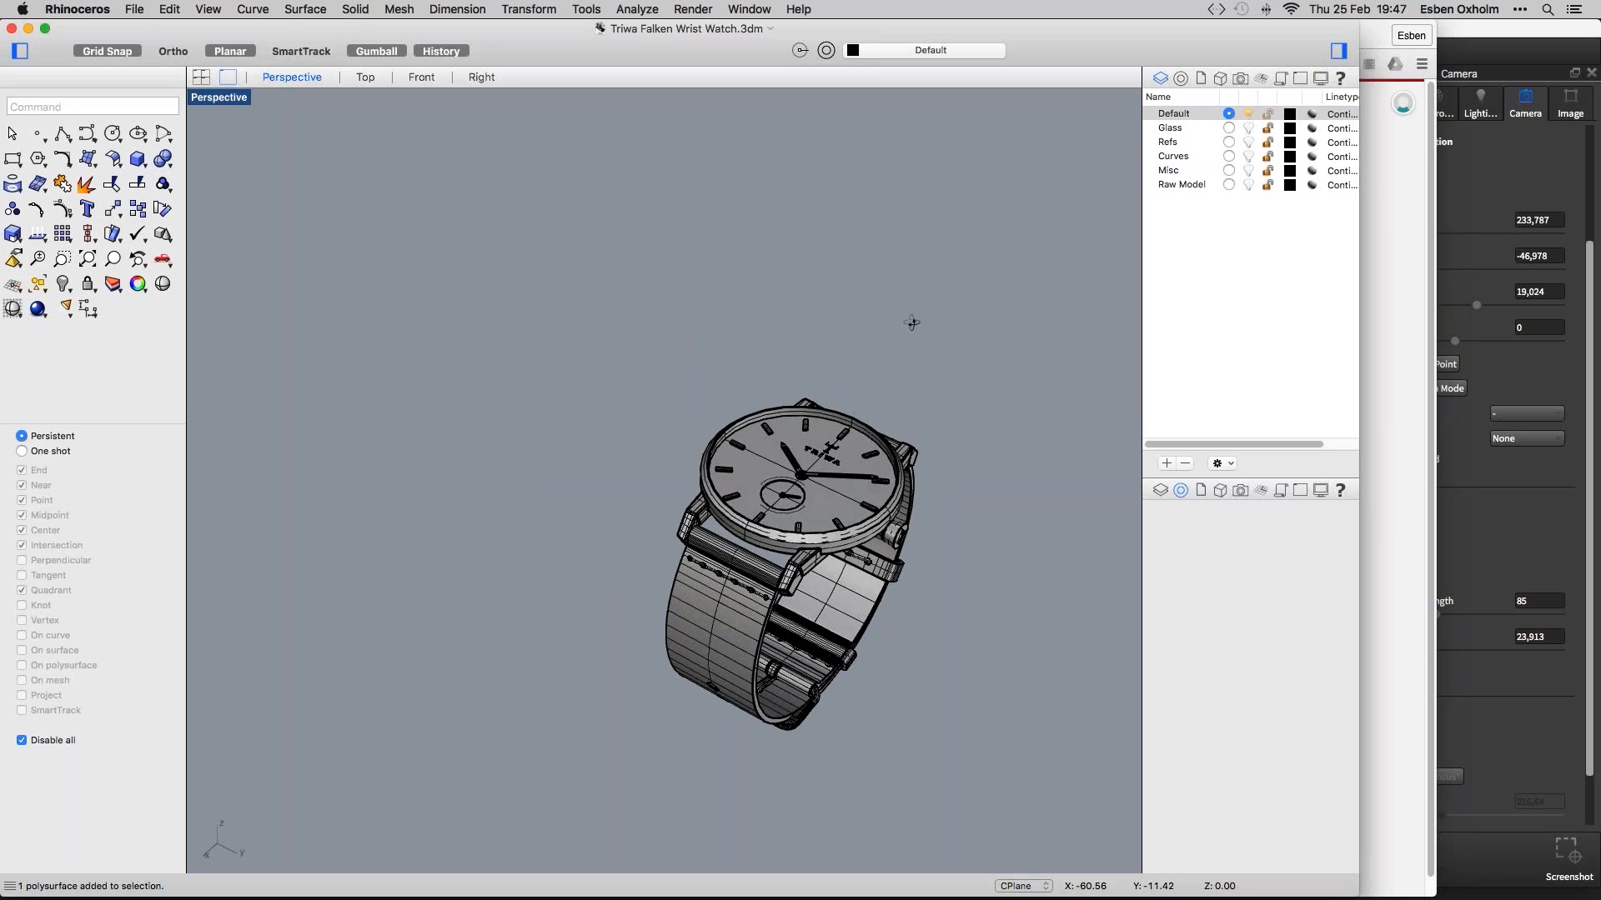
scroll(912, 448, "up", 6)
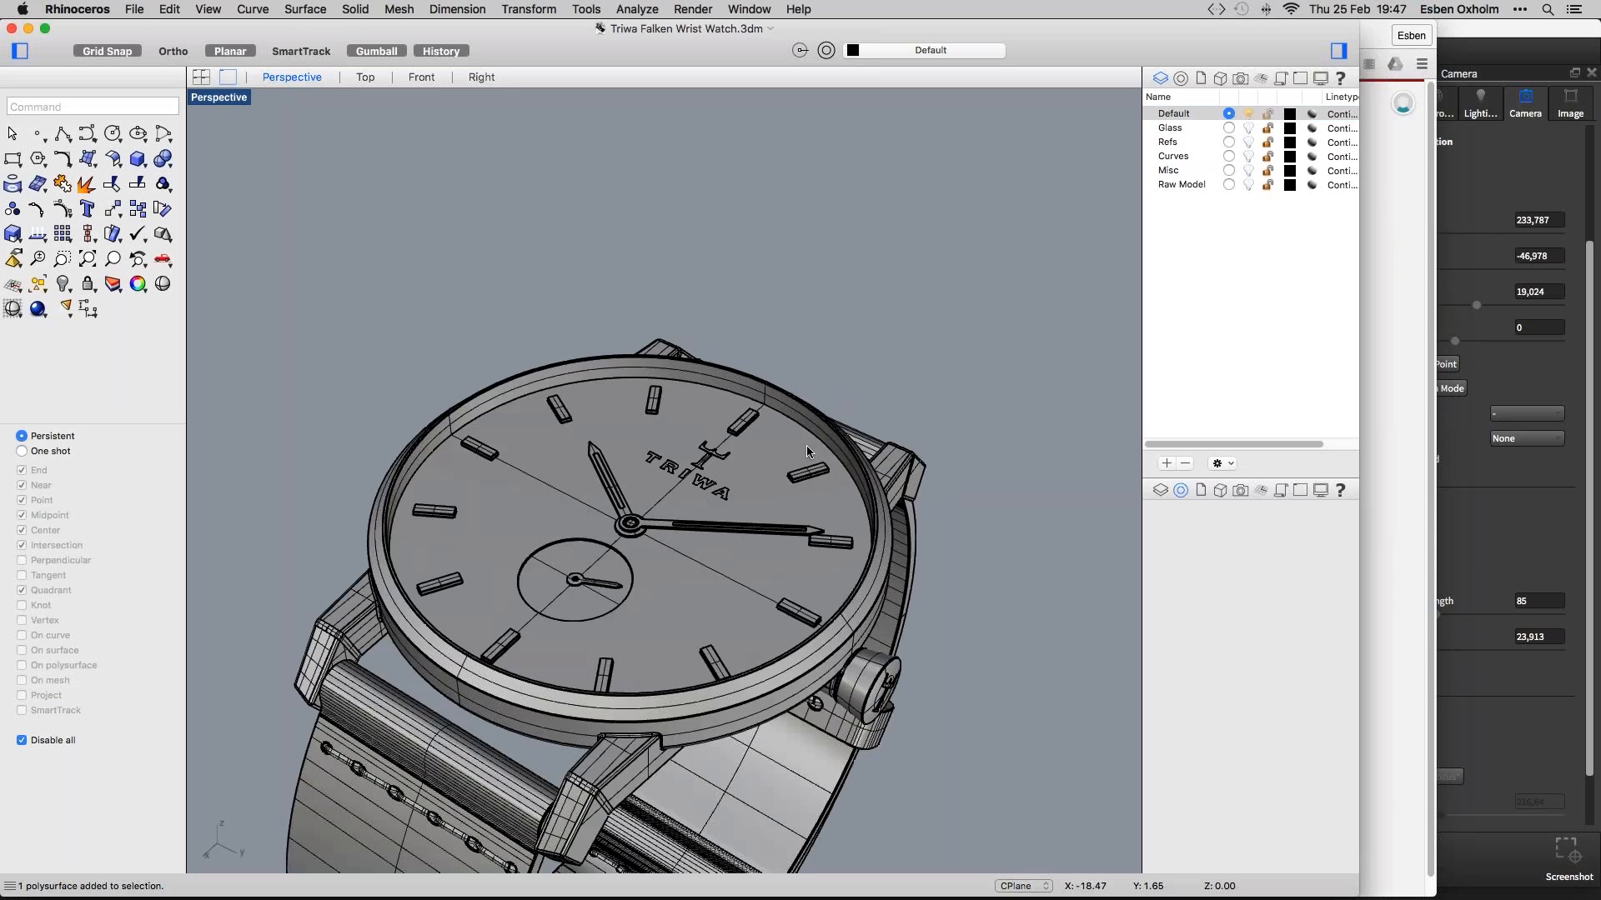
scroll(688, 469, "up", 5)
scroll(692, 470, "up", 3)
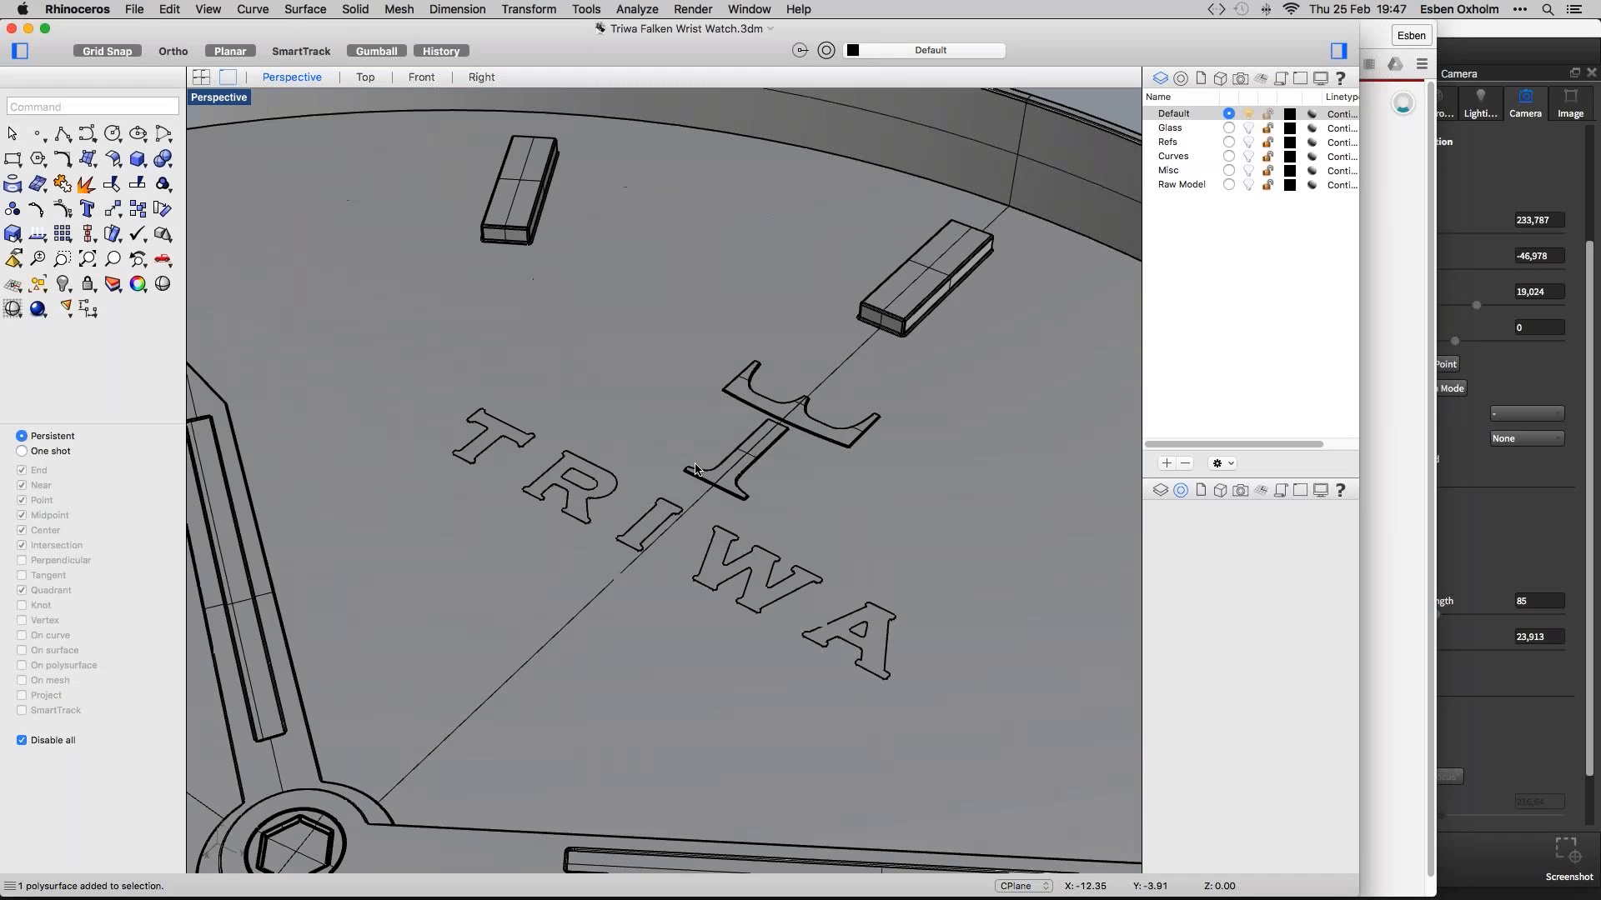
scroll(696, 469, "up", 2)
left_click(838, 382)
scroll(760, 444, "down", 2)
left_click(760, 443)
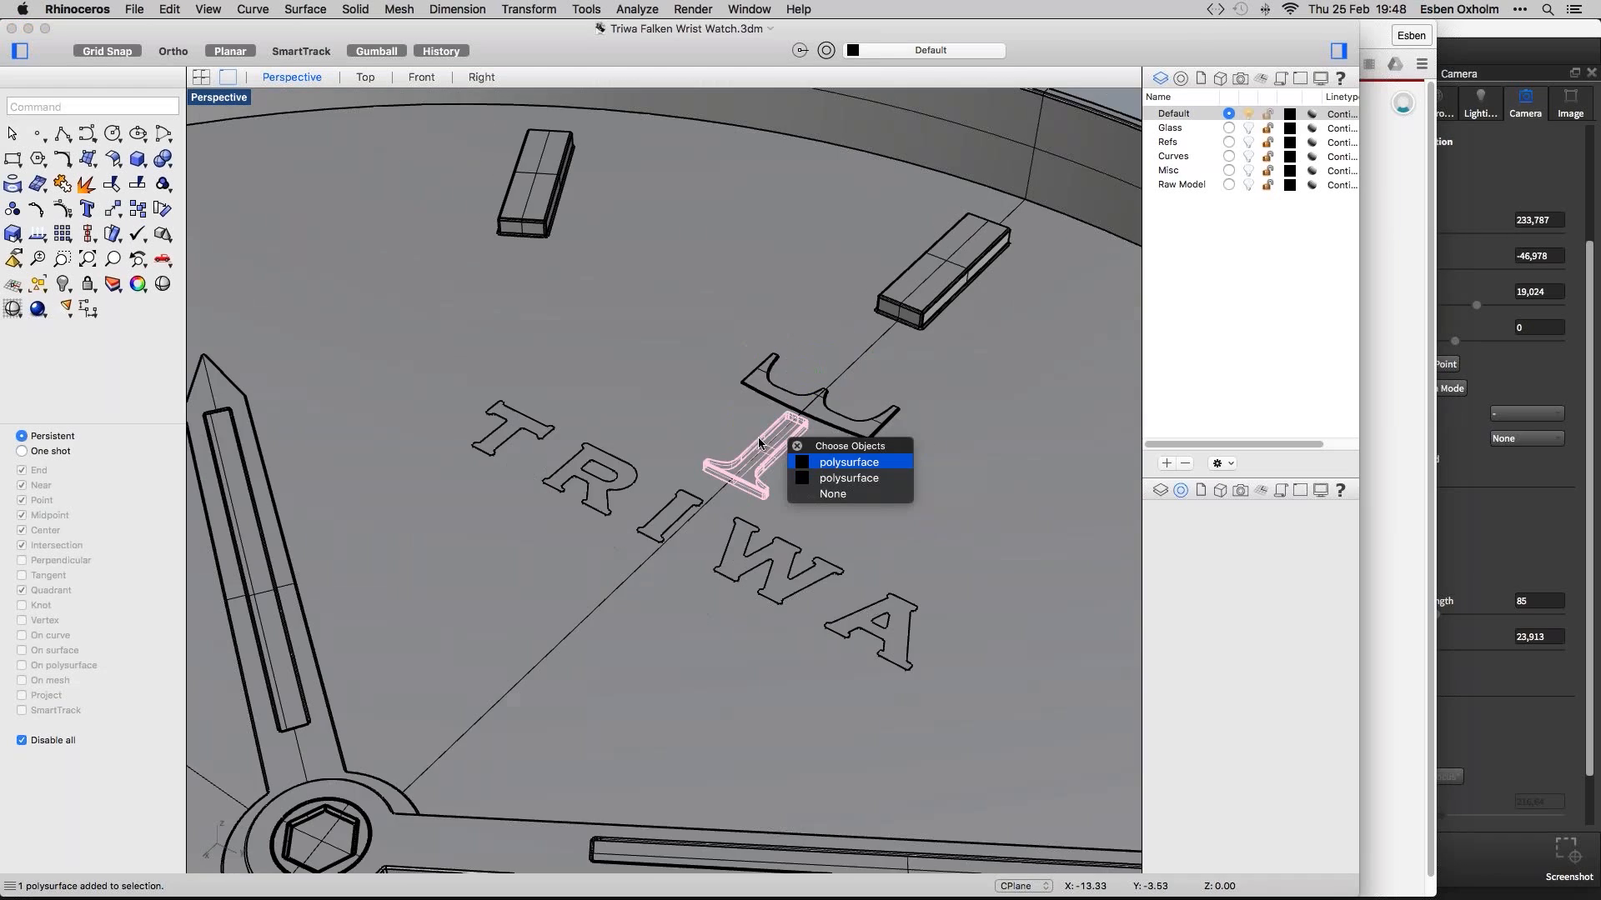
scroll(760, 443, "down", 2)
scroll(730, 401, "up", 2)
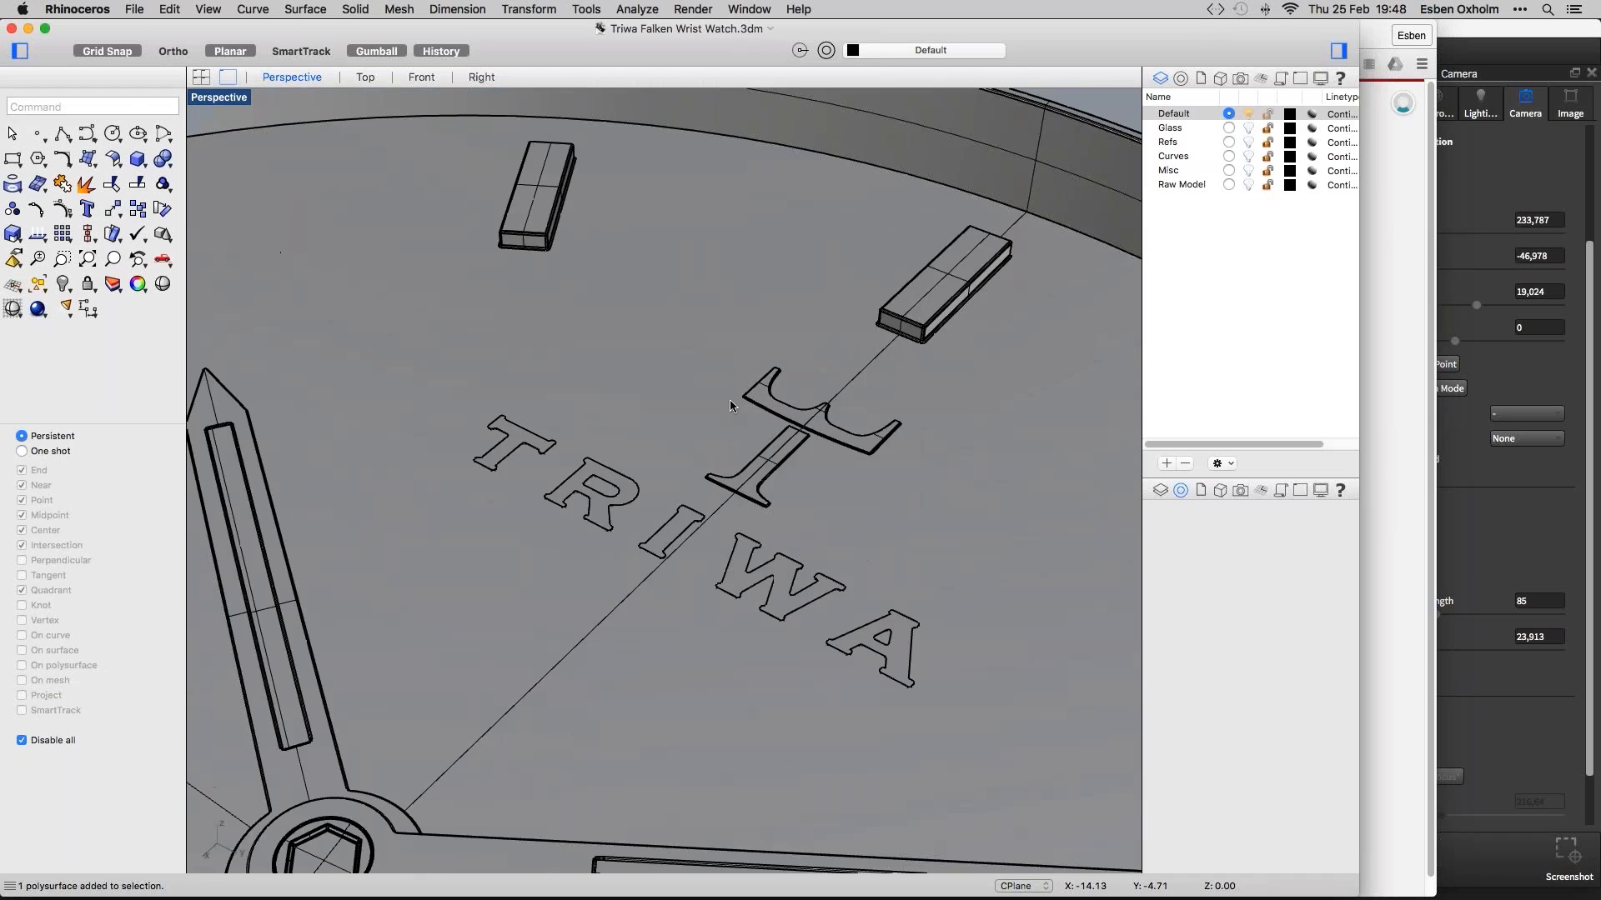
scroll(729, 399, "up", 2)
scroll(689, 371, "up", 2)
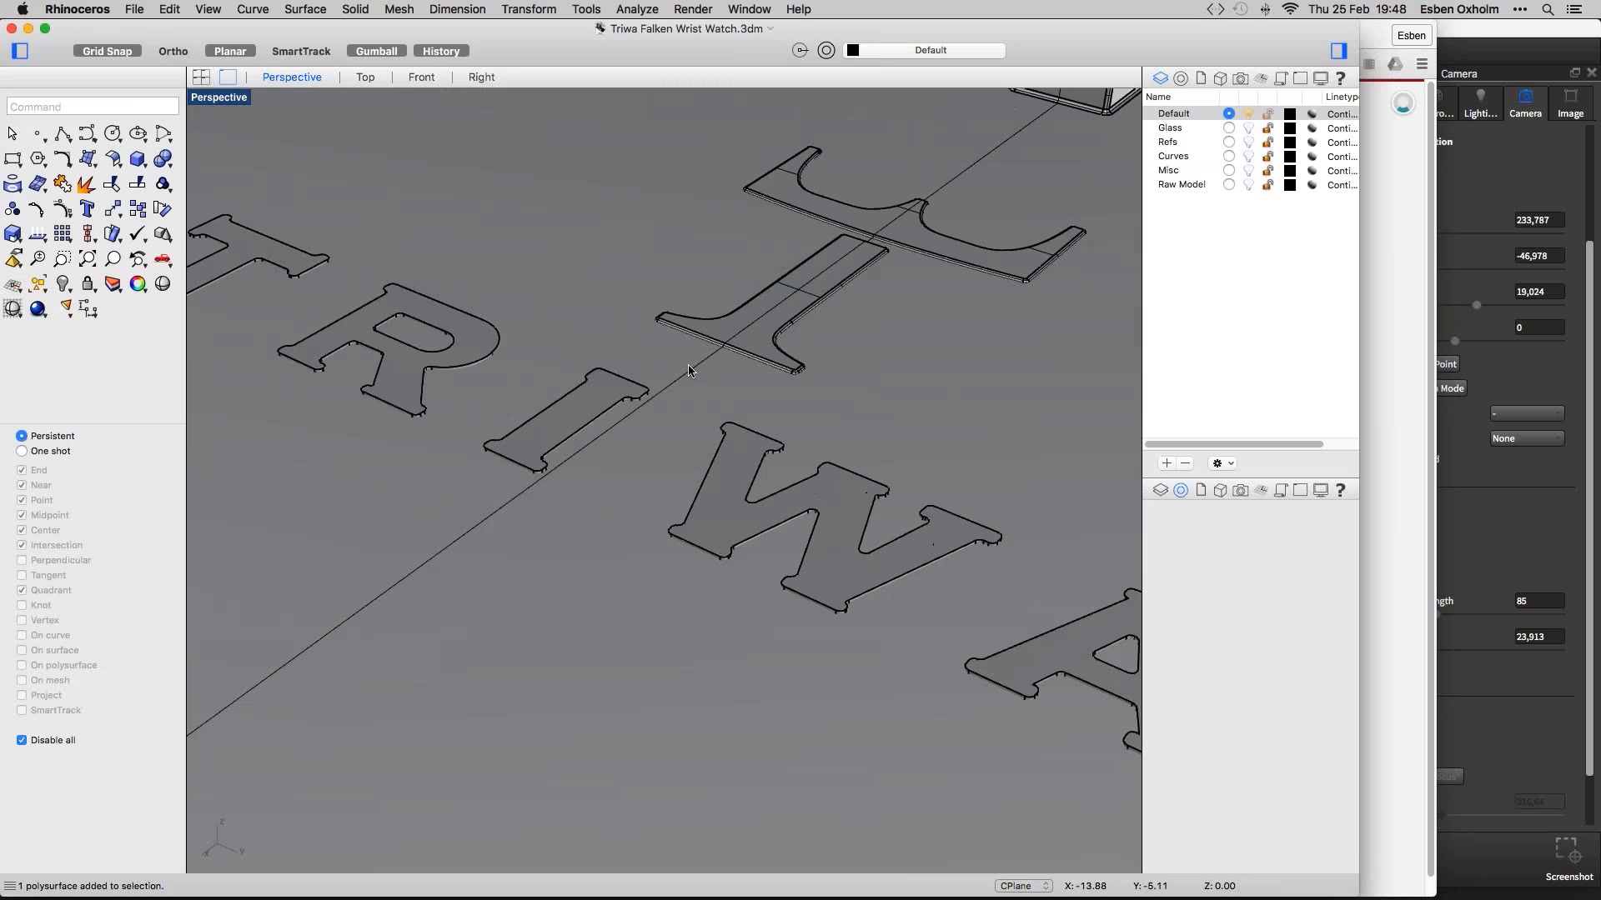
scroll(688, 370, "down", 3)
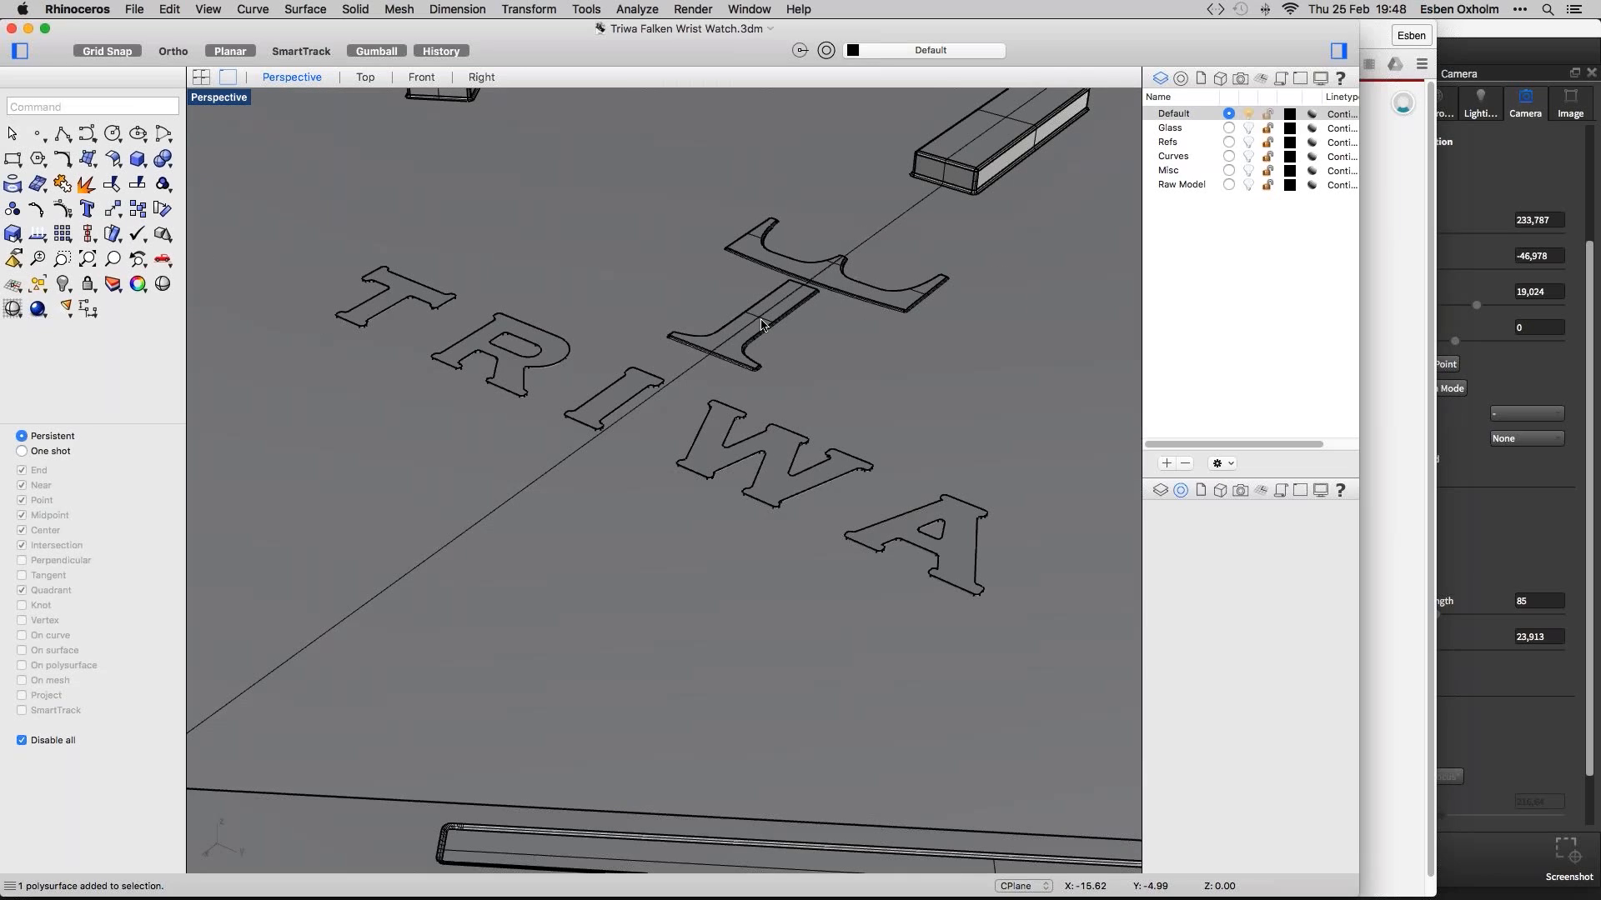
scroll(763, 325, "down", 2)
scroll(764, 325, "down", 2)
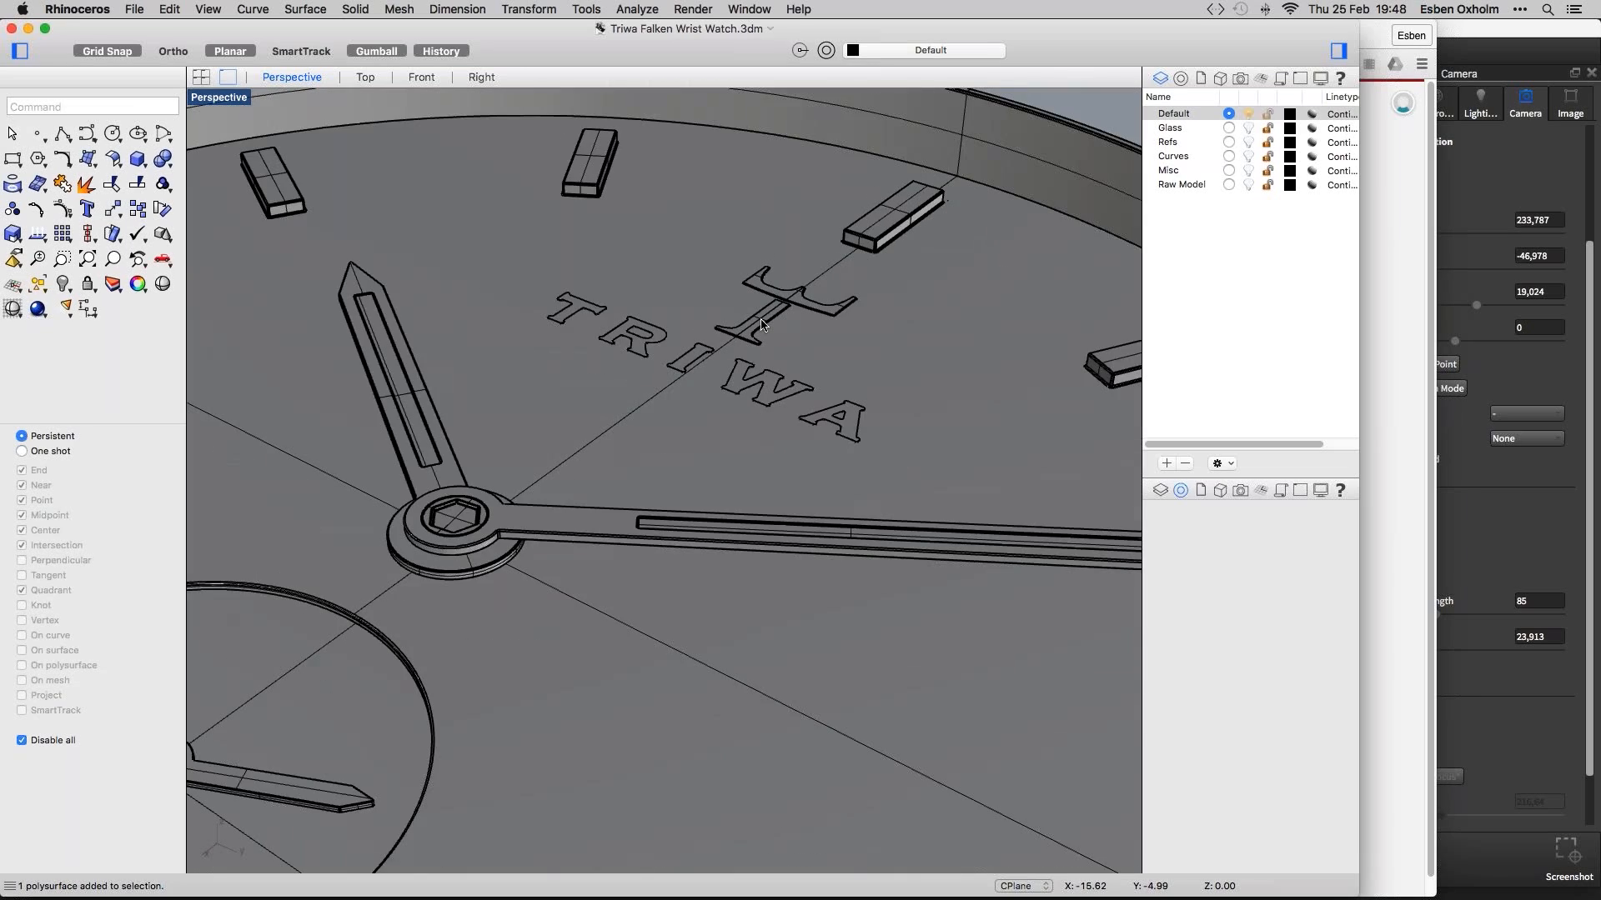
scroll(763, 325, "down", 5)
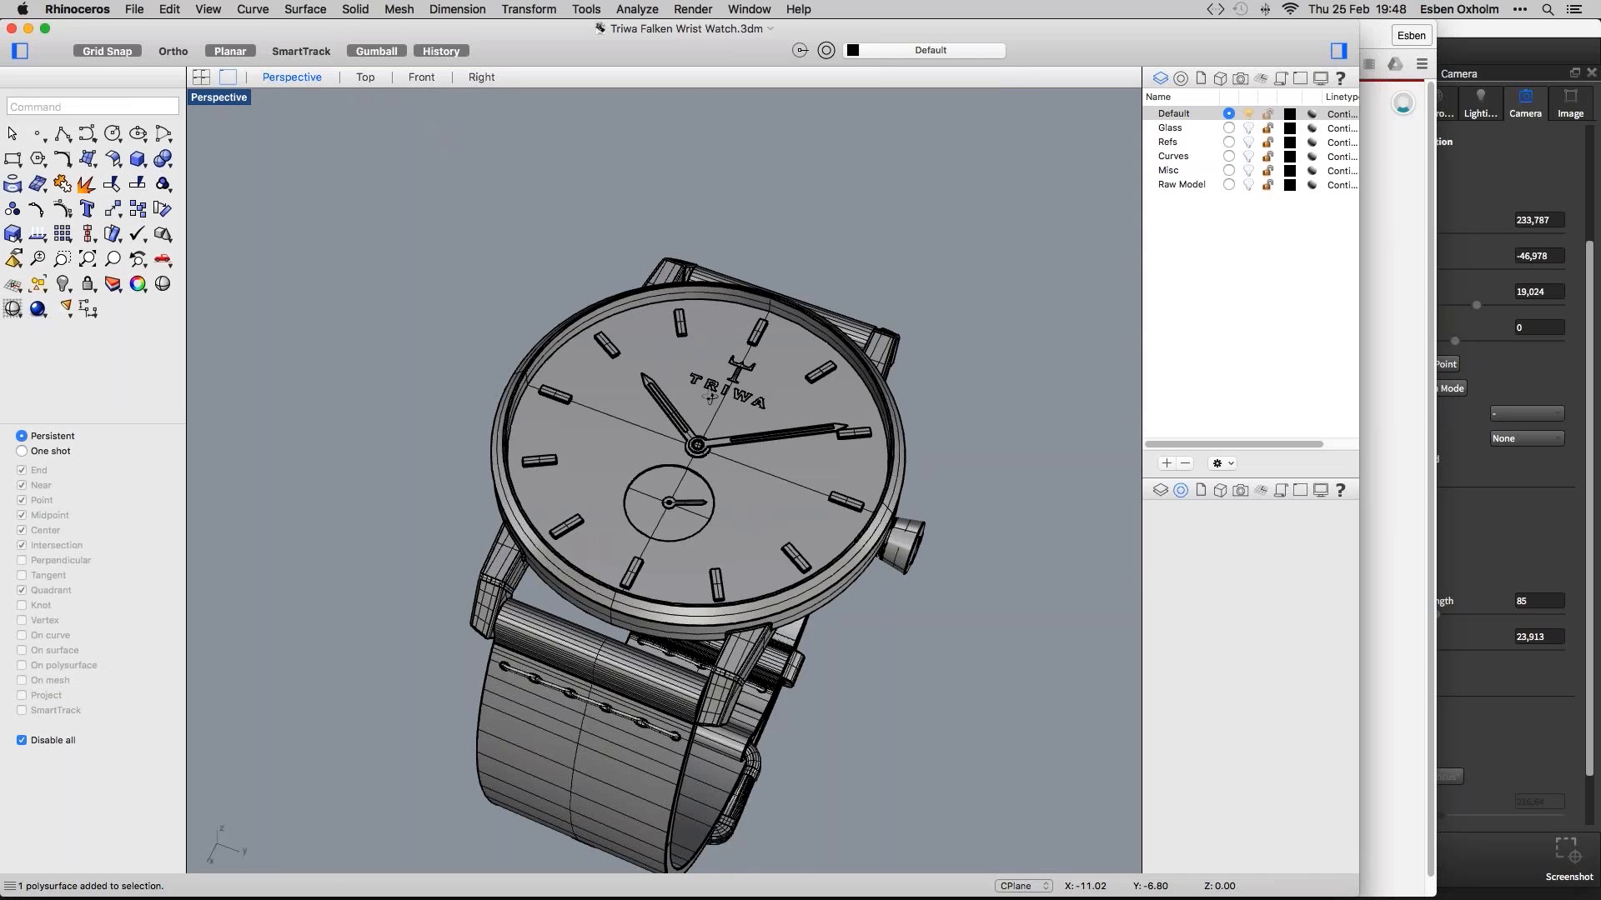
scroll(711, 396, "up", 2)
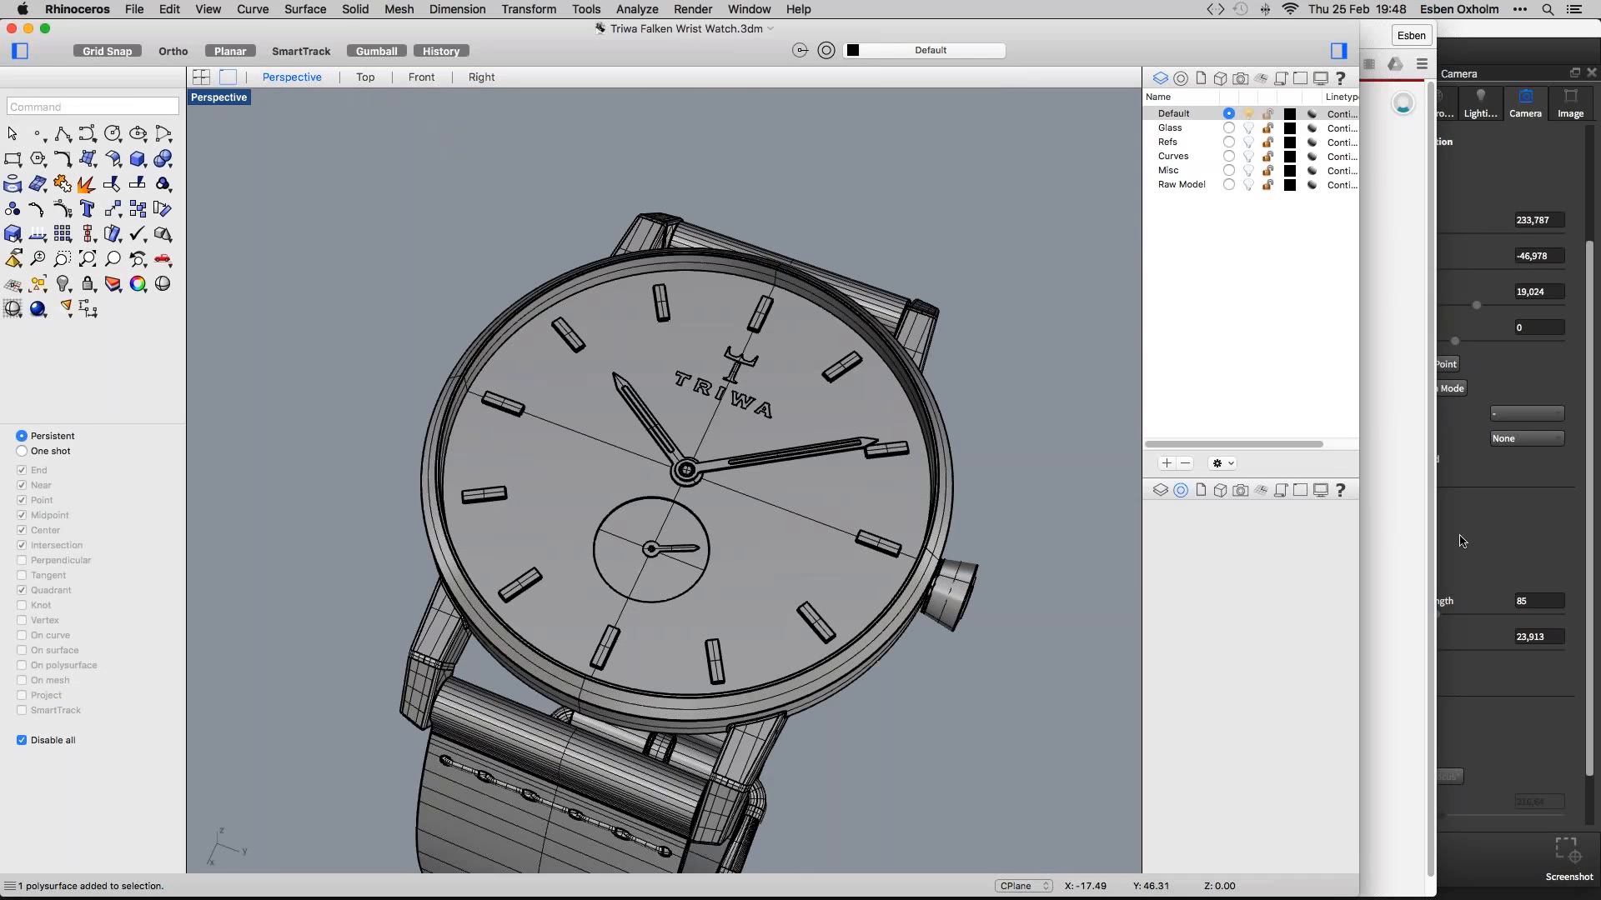
Switch to KeyShot and bring the camera closer to the dial, at azimuth about -79, inclination about 4 and distance about 166
left_click(1461, 540)
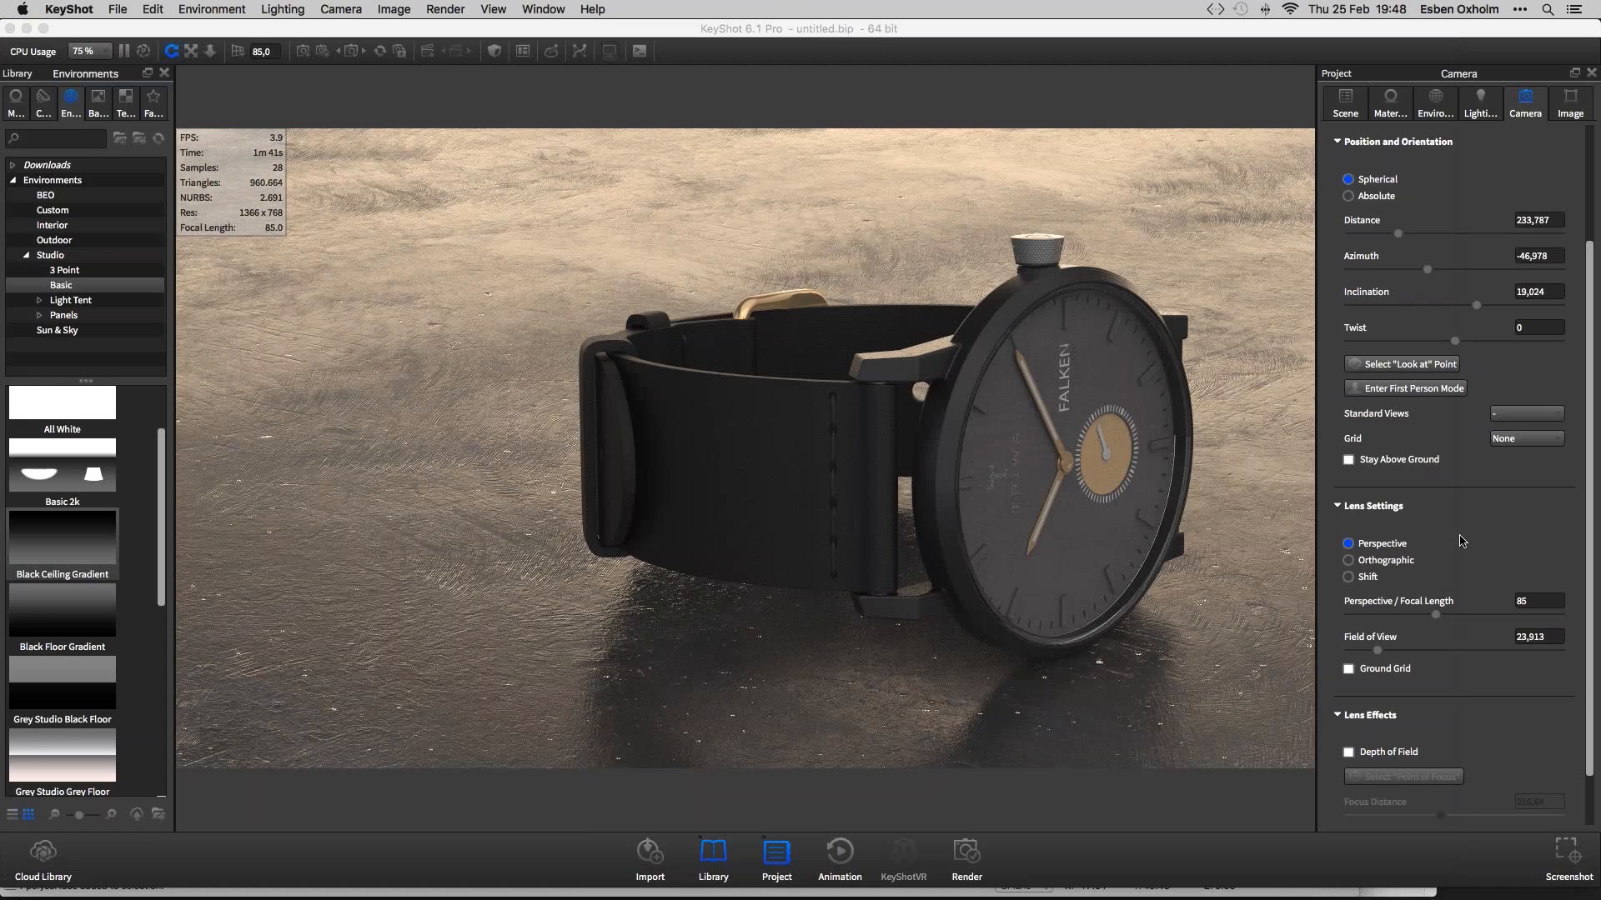
left_click_drag(1208, 540, 1024, 538)
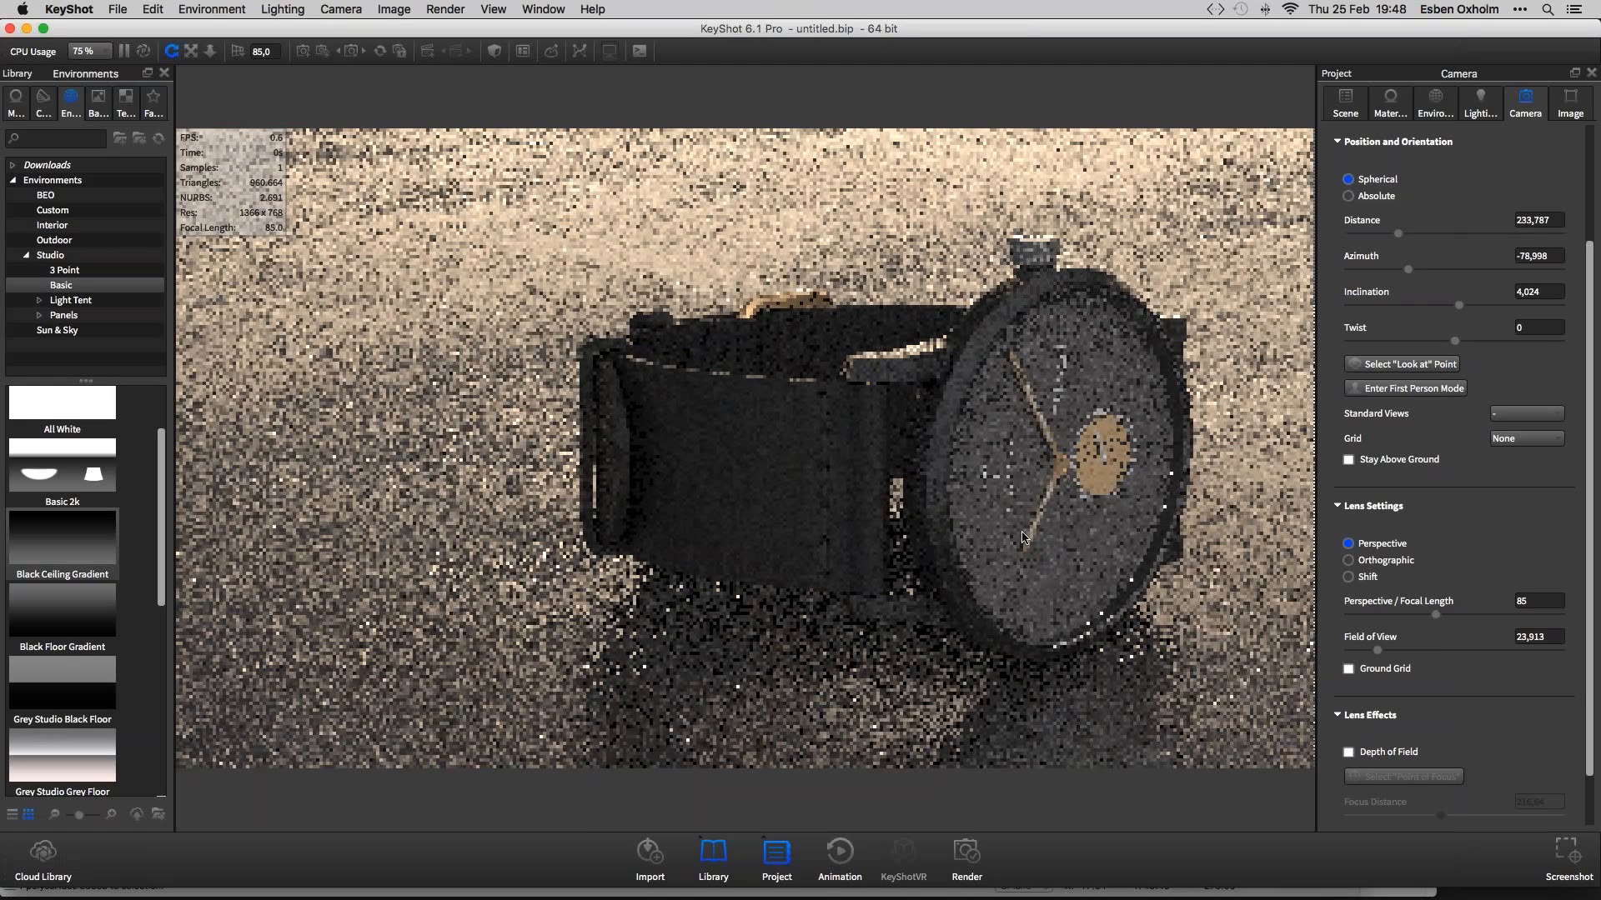
scroll(904, 327, "up", 3)
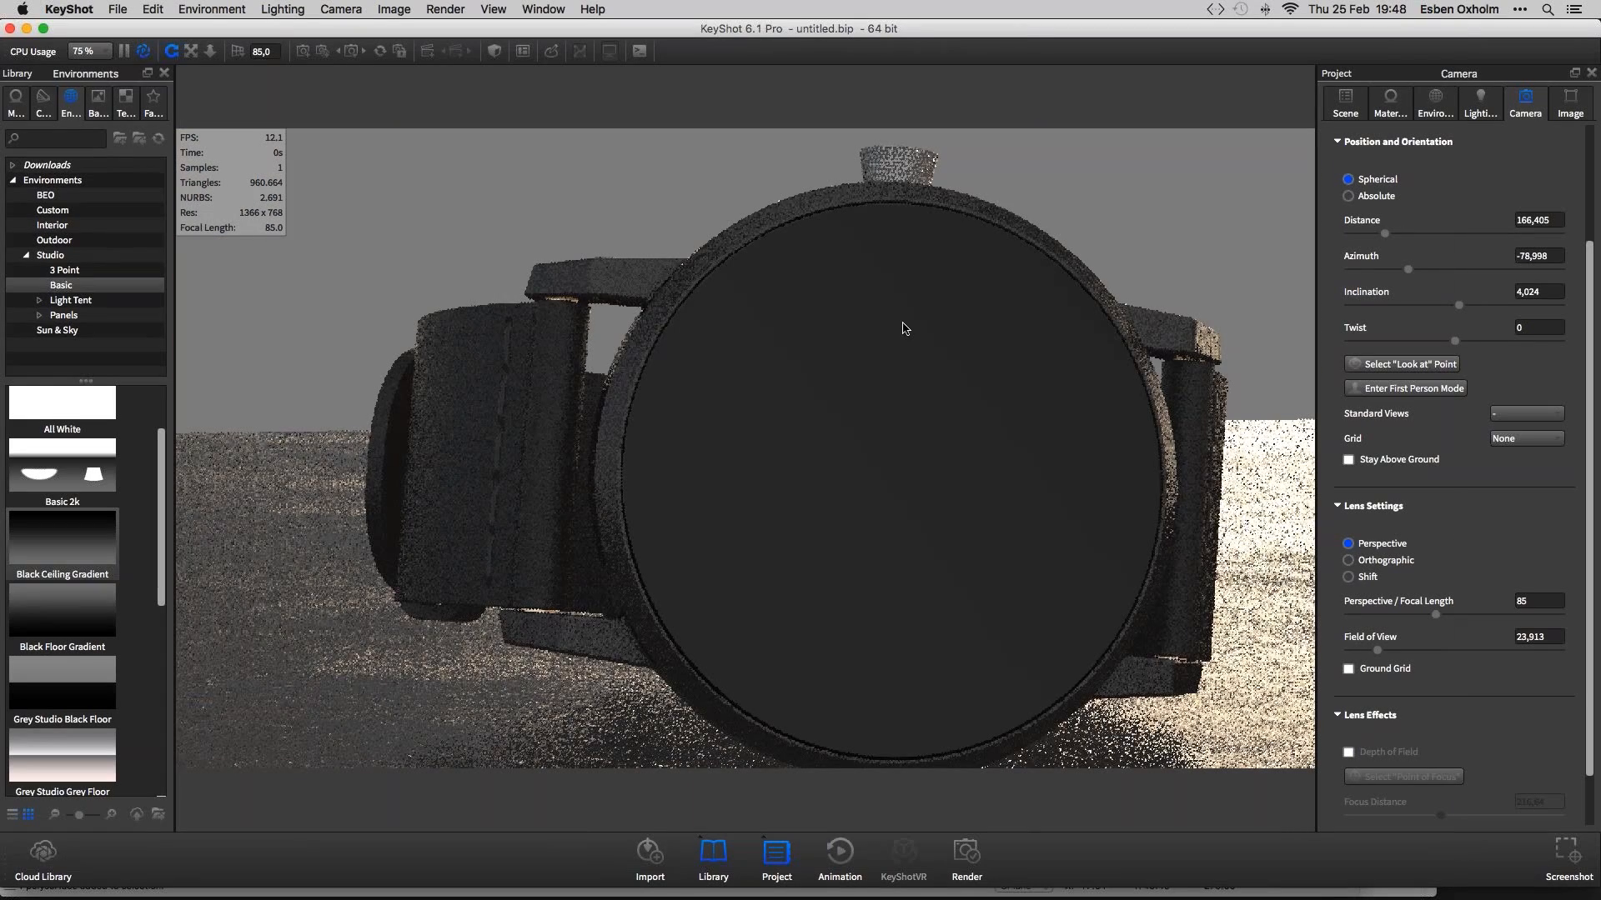
Hide the watch's Glass part and view the dial from the front at azimuth about -97 and distance about 186
left_click(1346, 100)
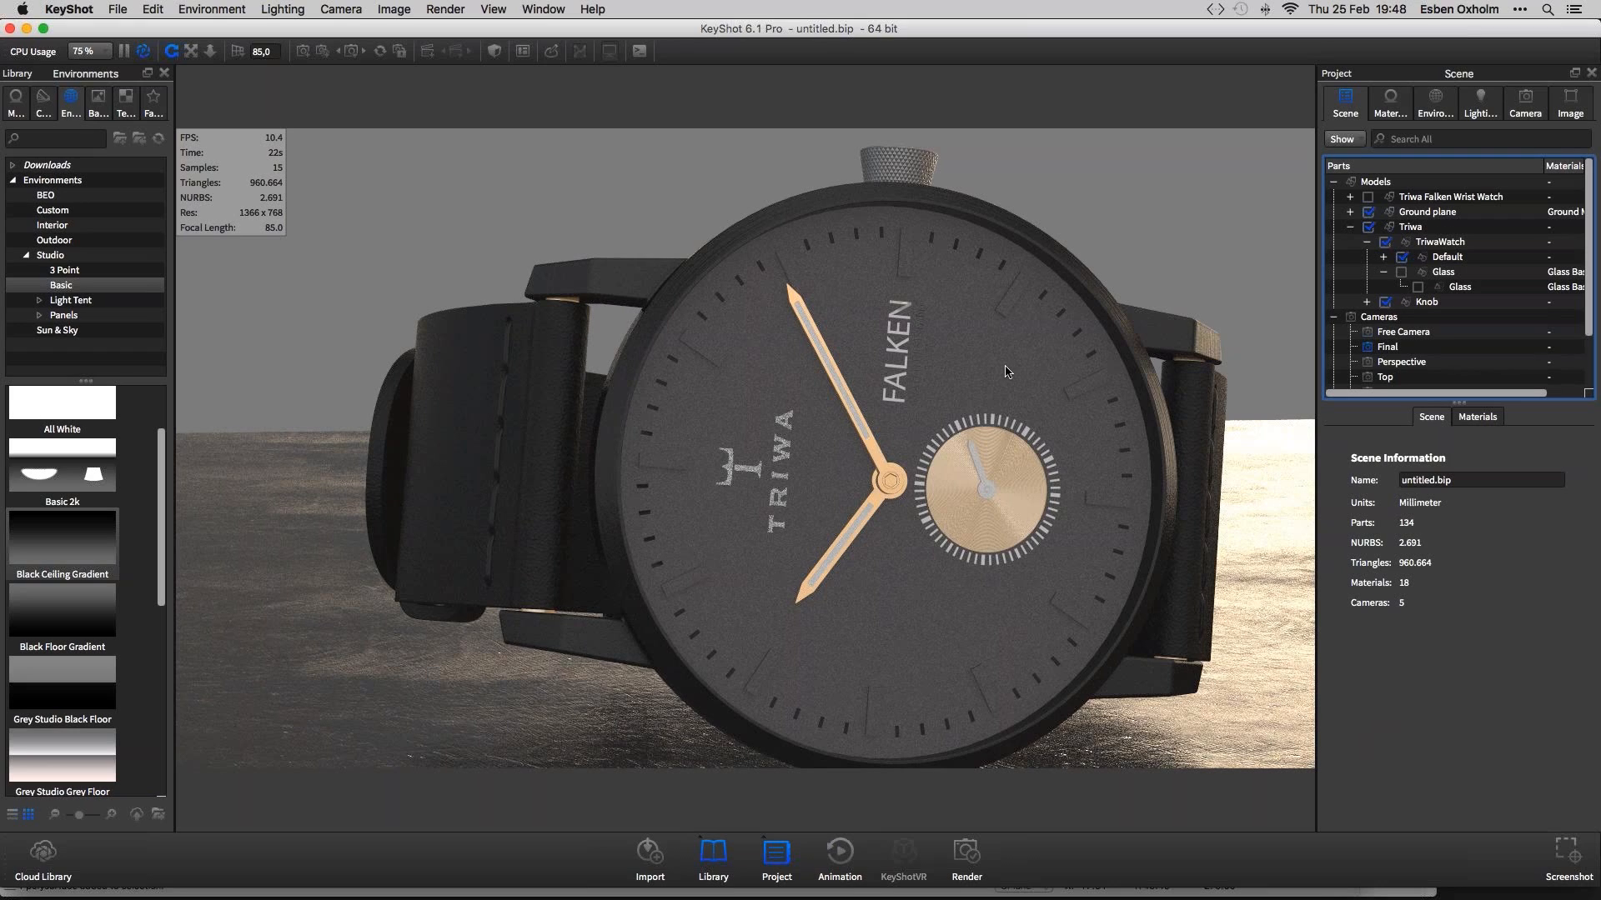
left_click_drag(1008, 230, 1004, 229)
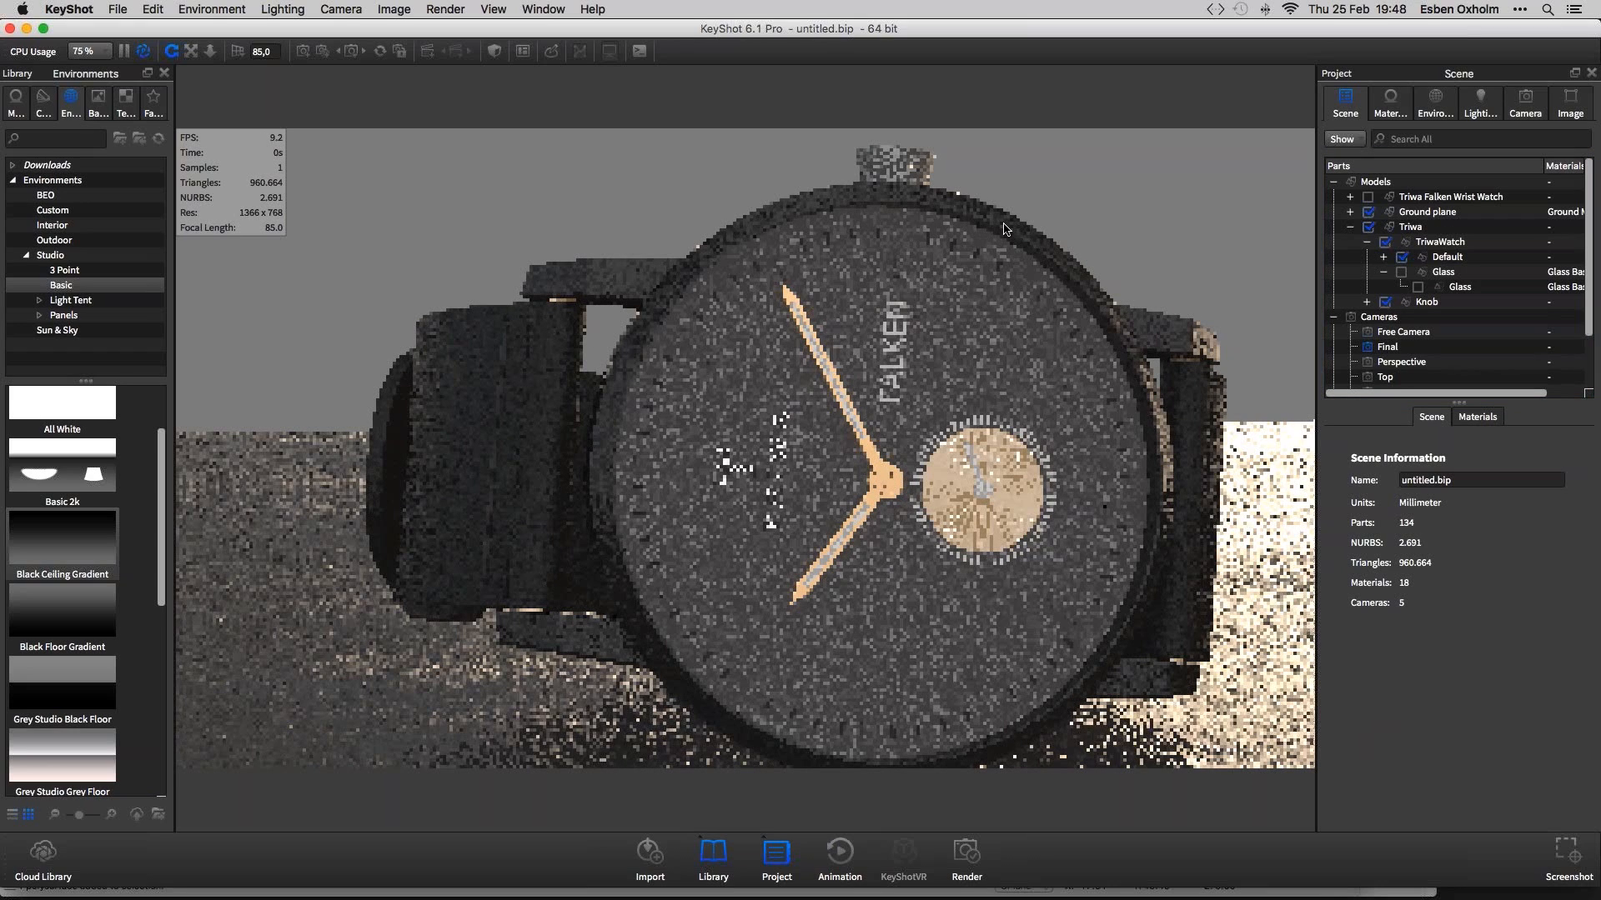
left_click_drag(1004, 228, 1004, 228)
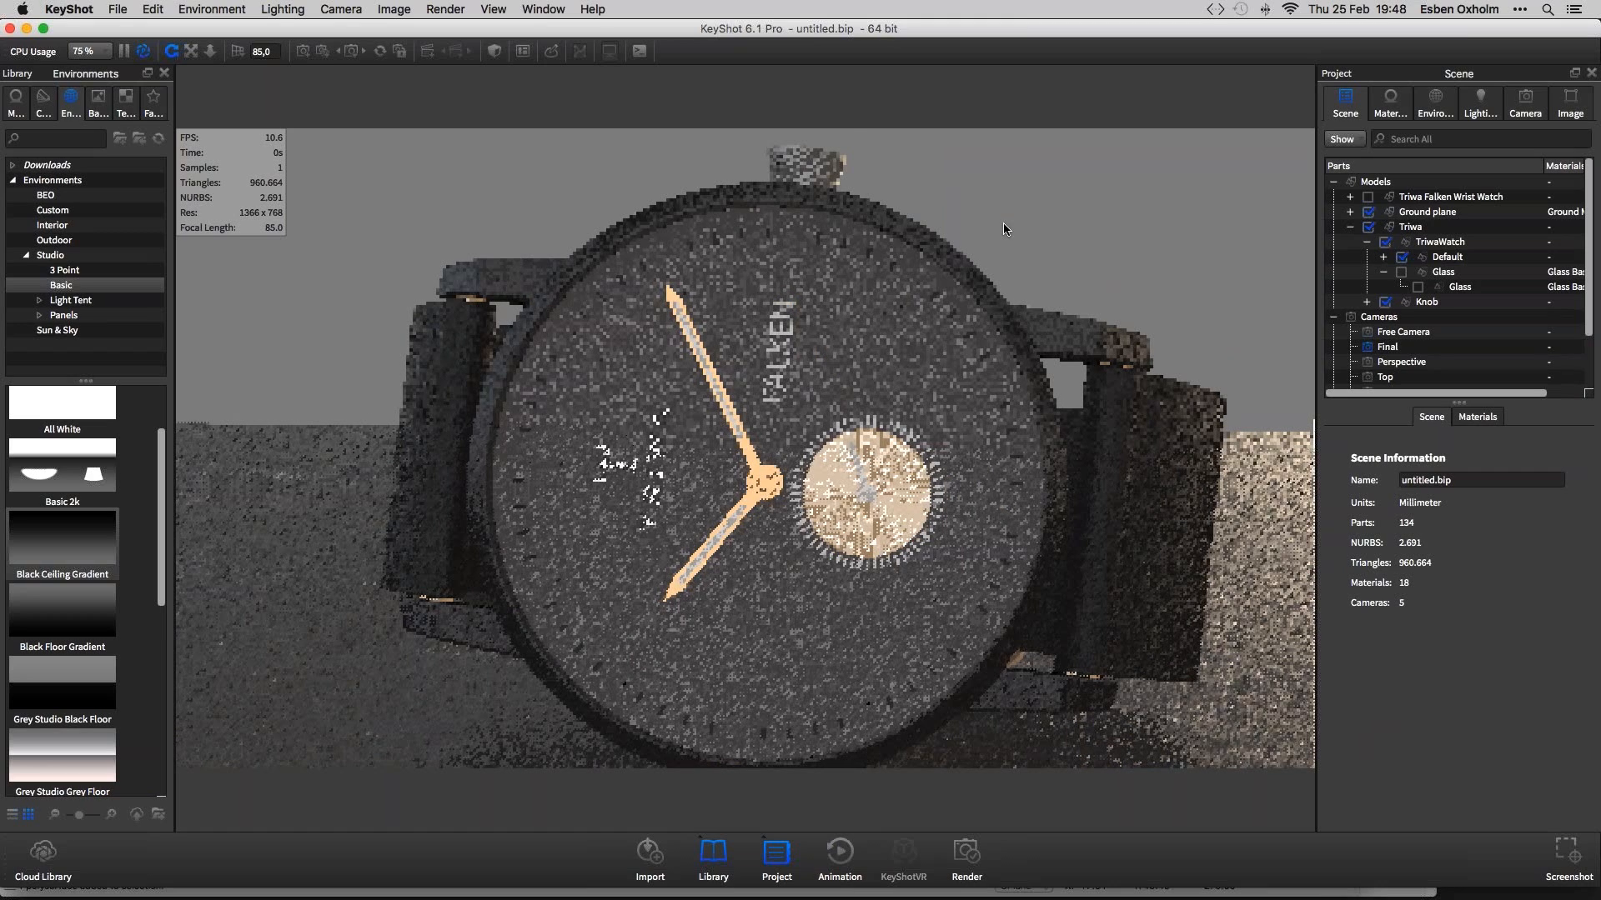
scroll(1004, 228, "up", 3)
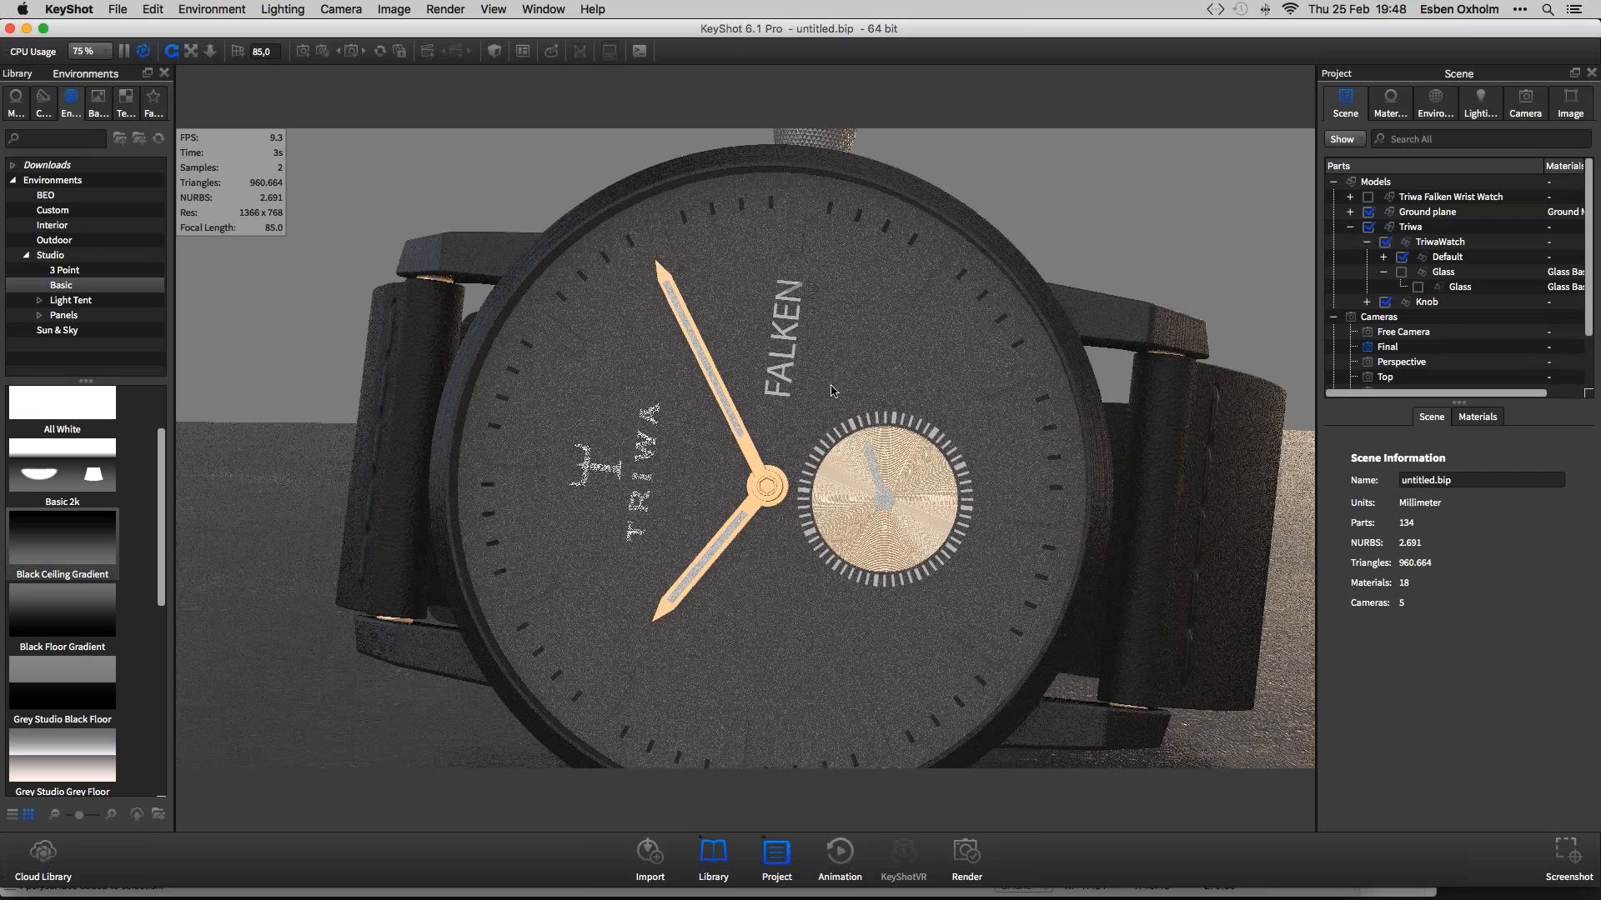
scroll(824, 418, "down", 3)
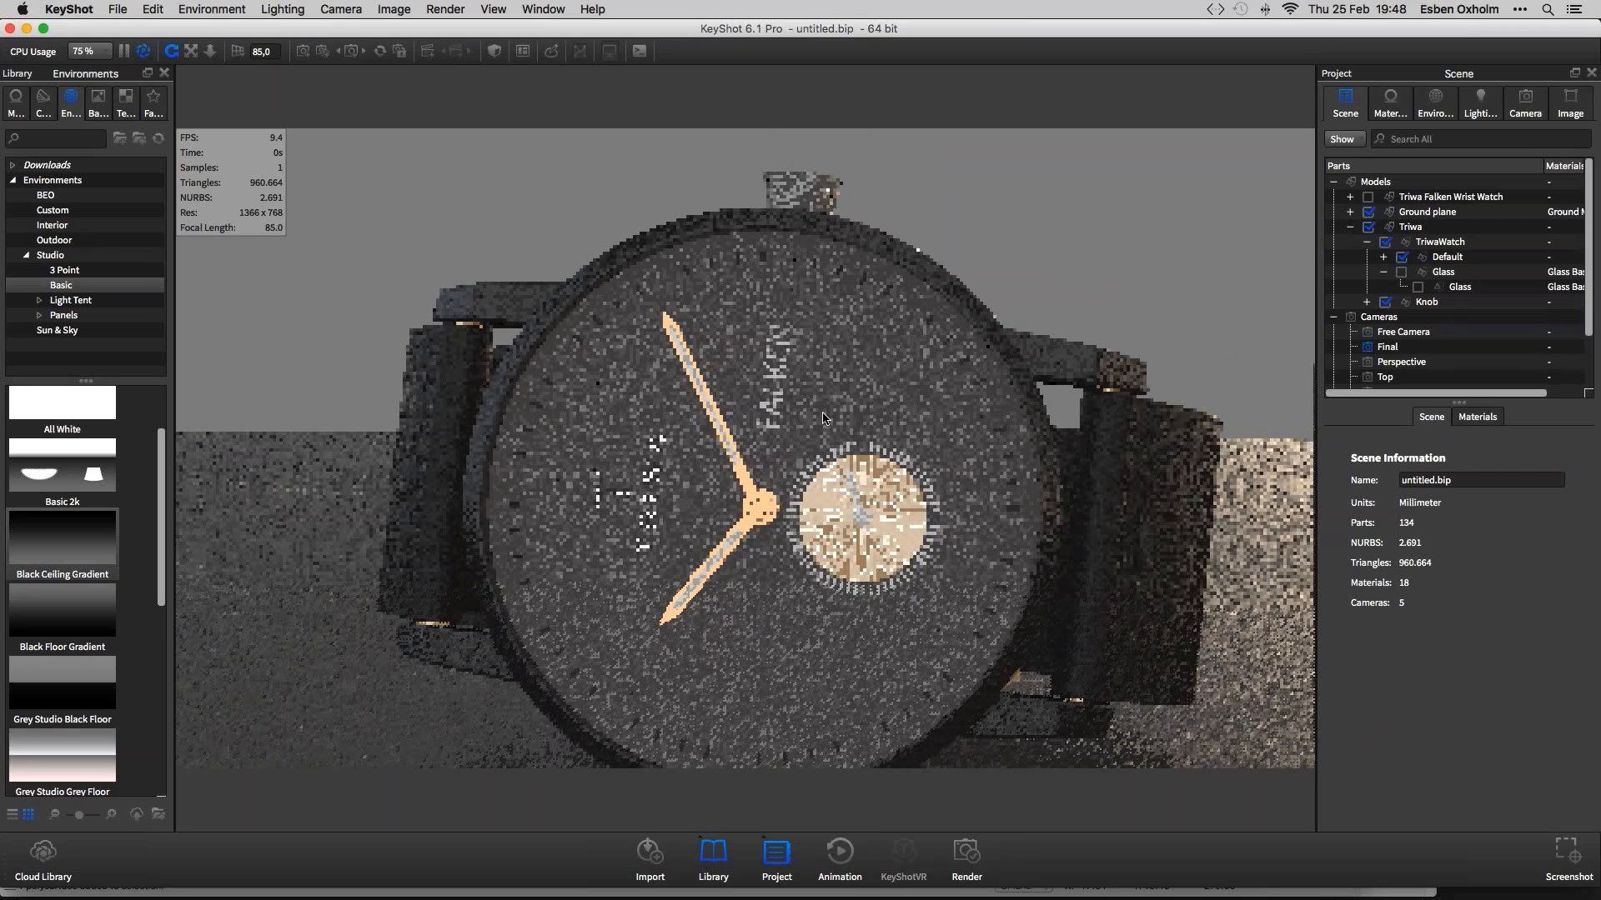
scroll(825, 400, "down", 2)
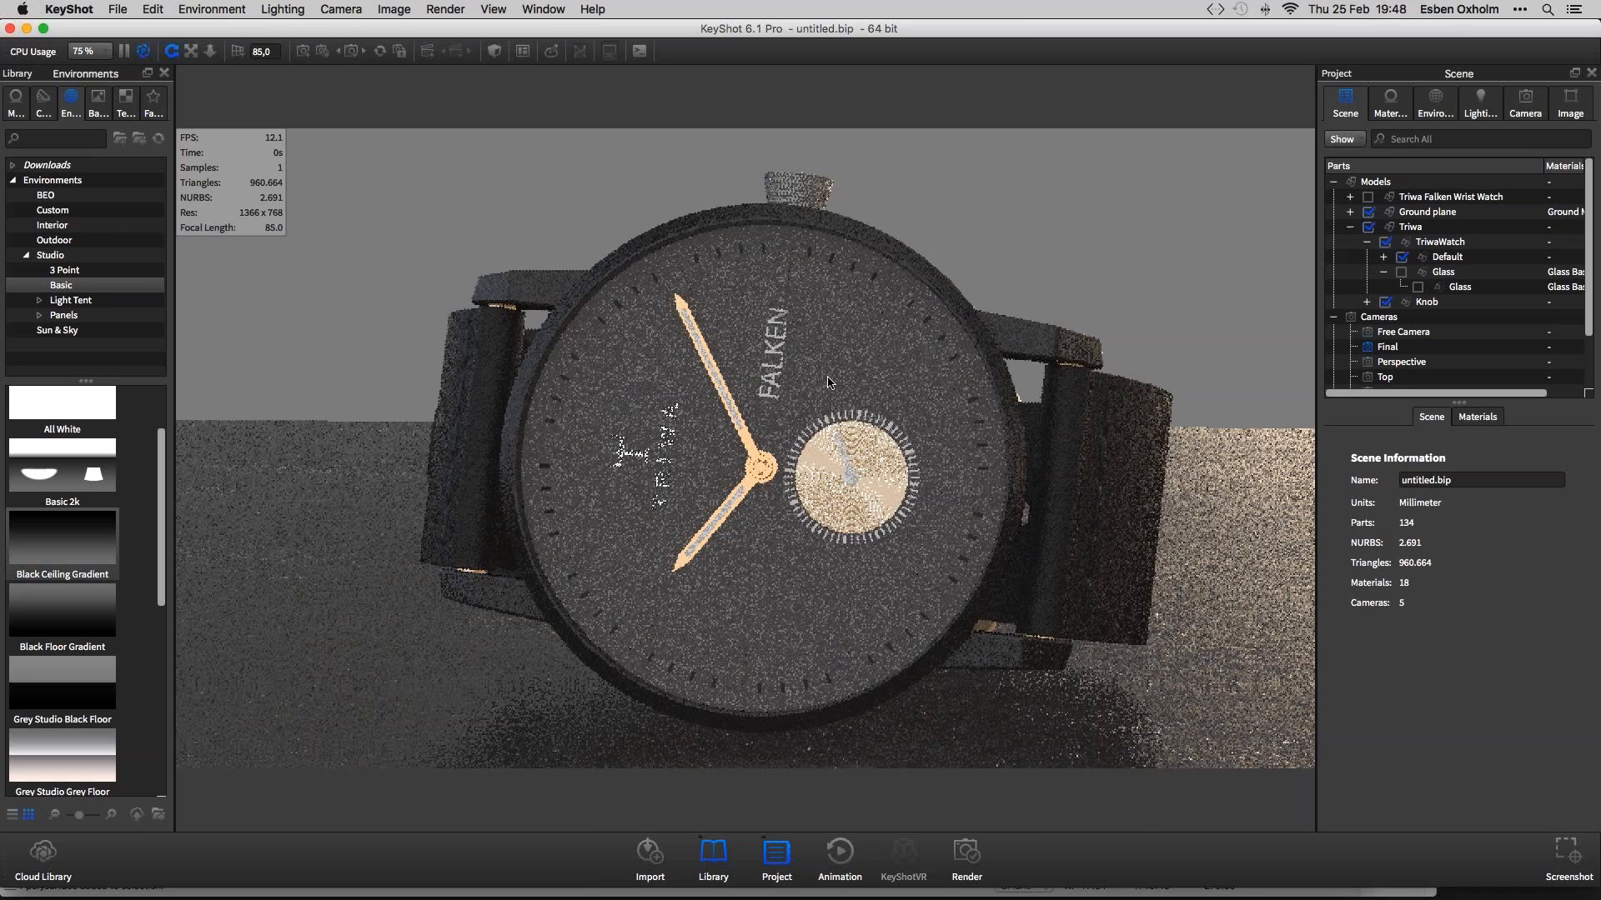
Restore the Final camera view and make the watch's Glass part visible again
left_click(1524, 102)
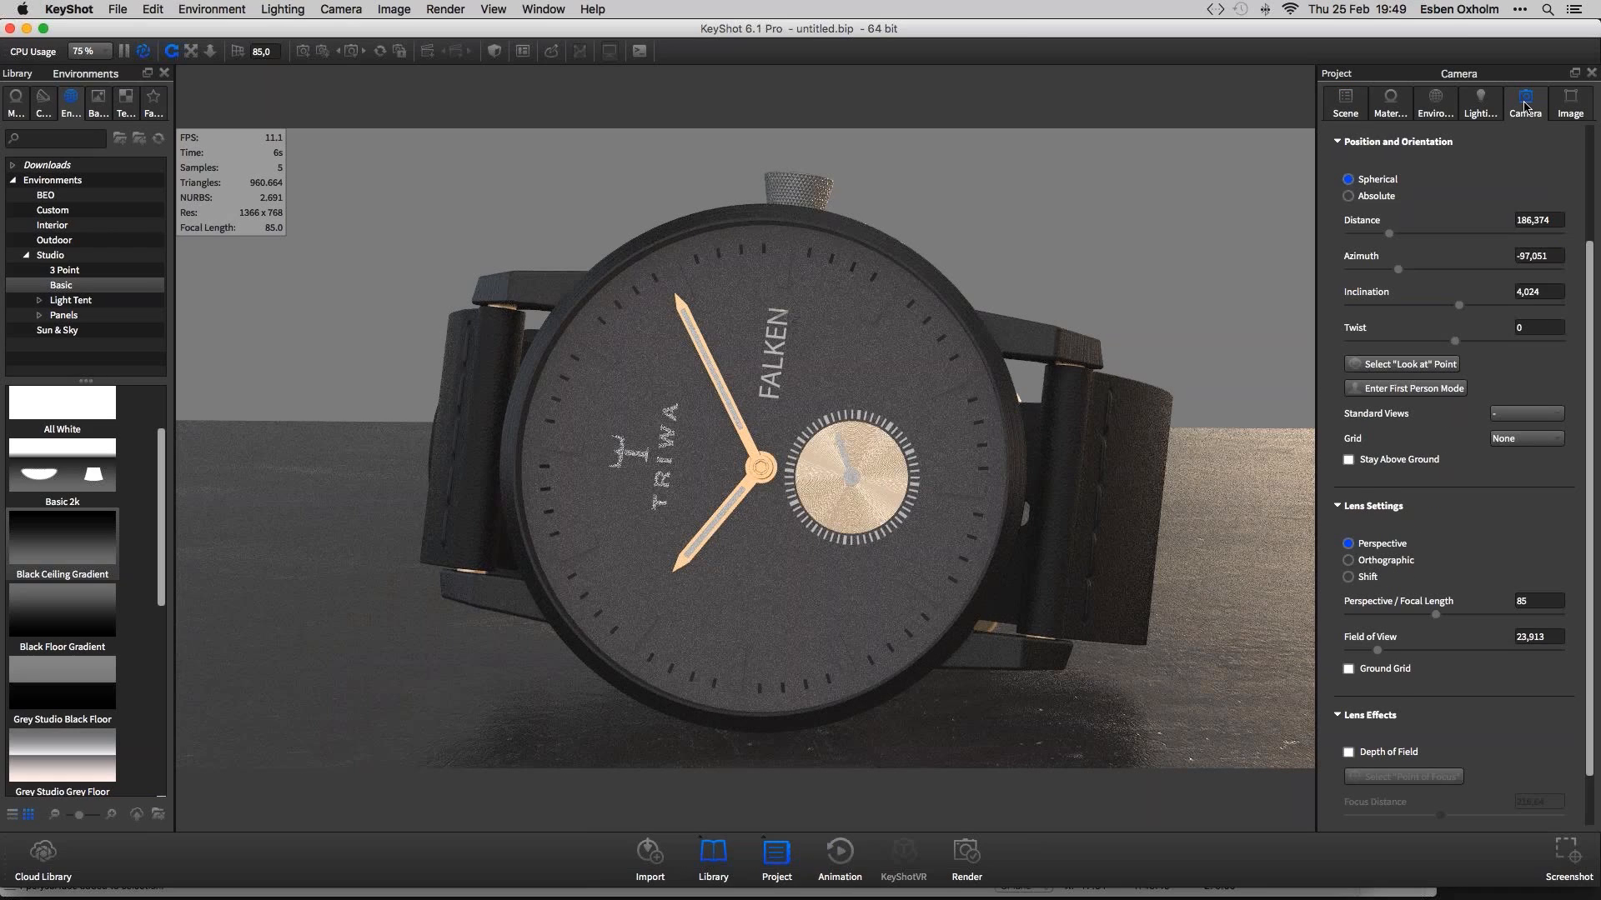
left_click(1400, 144)
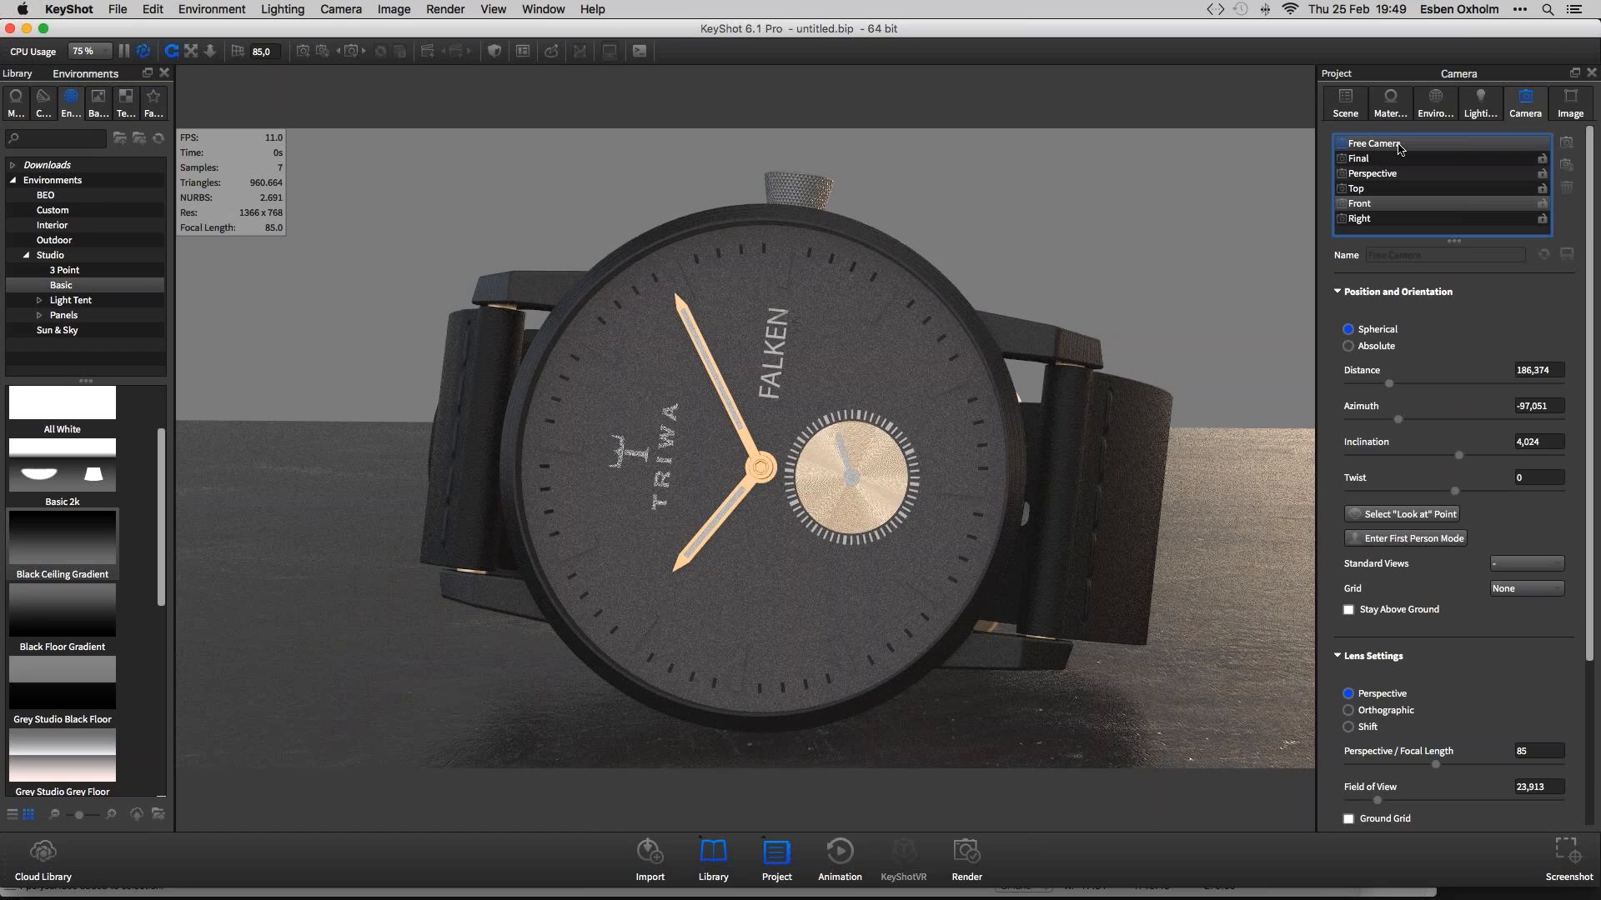
left_click(1387, 160)
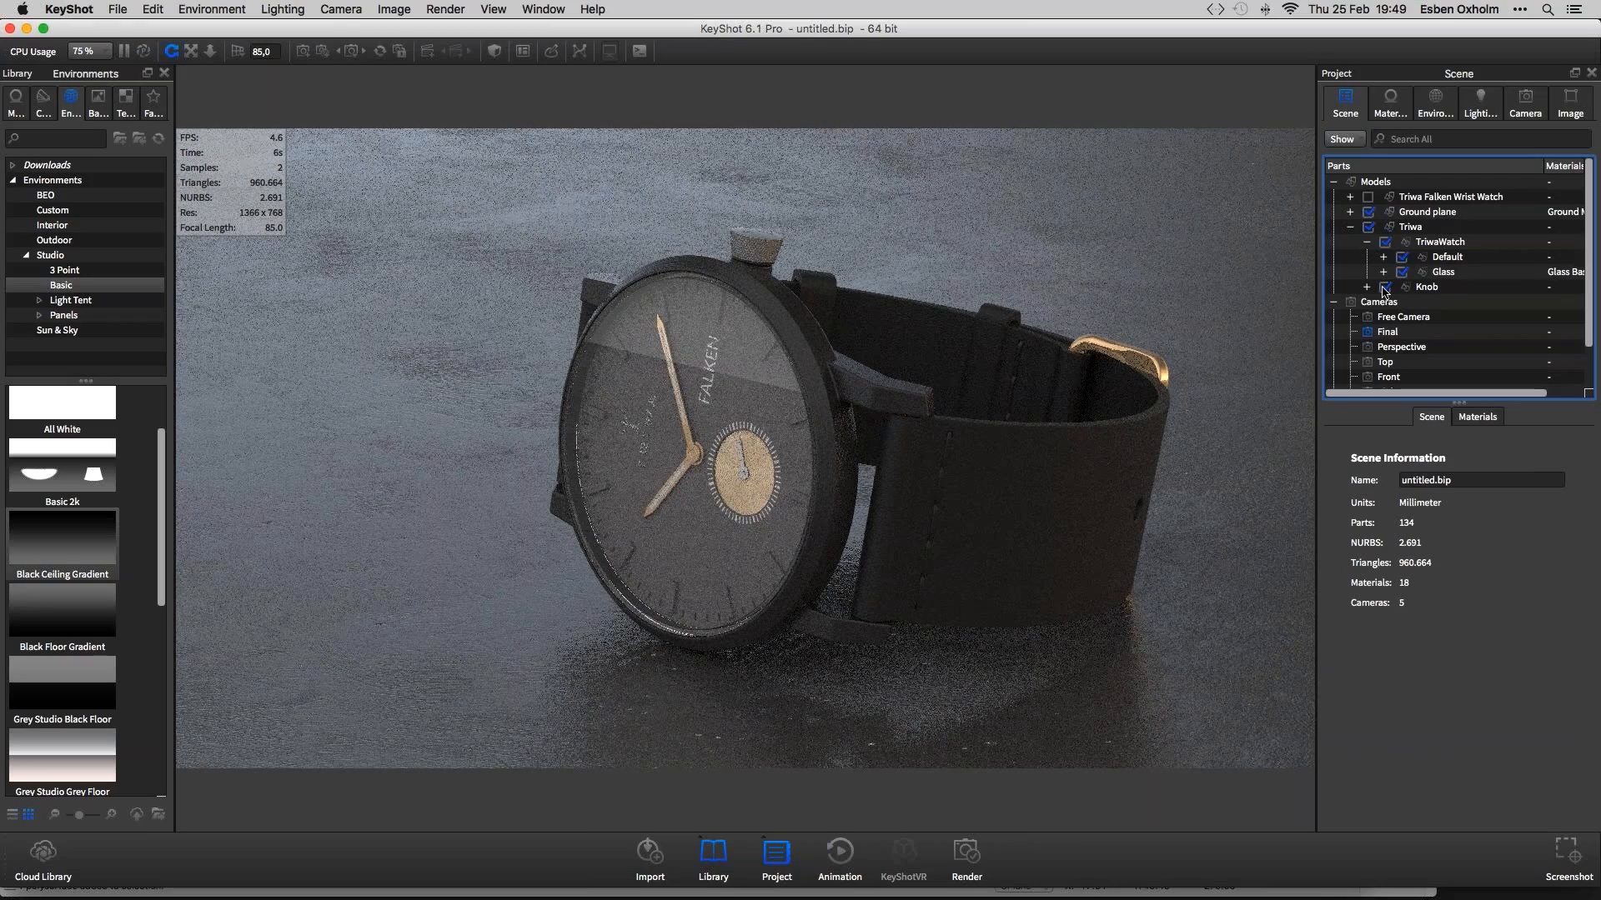
Collapse the Triwa model group and toggle the Ground plane's visibility to compare the watch with and without it
left_click(1350, 227)
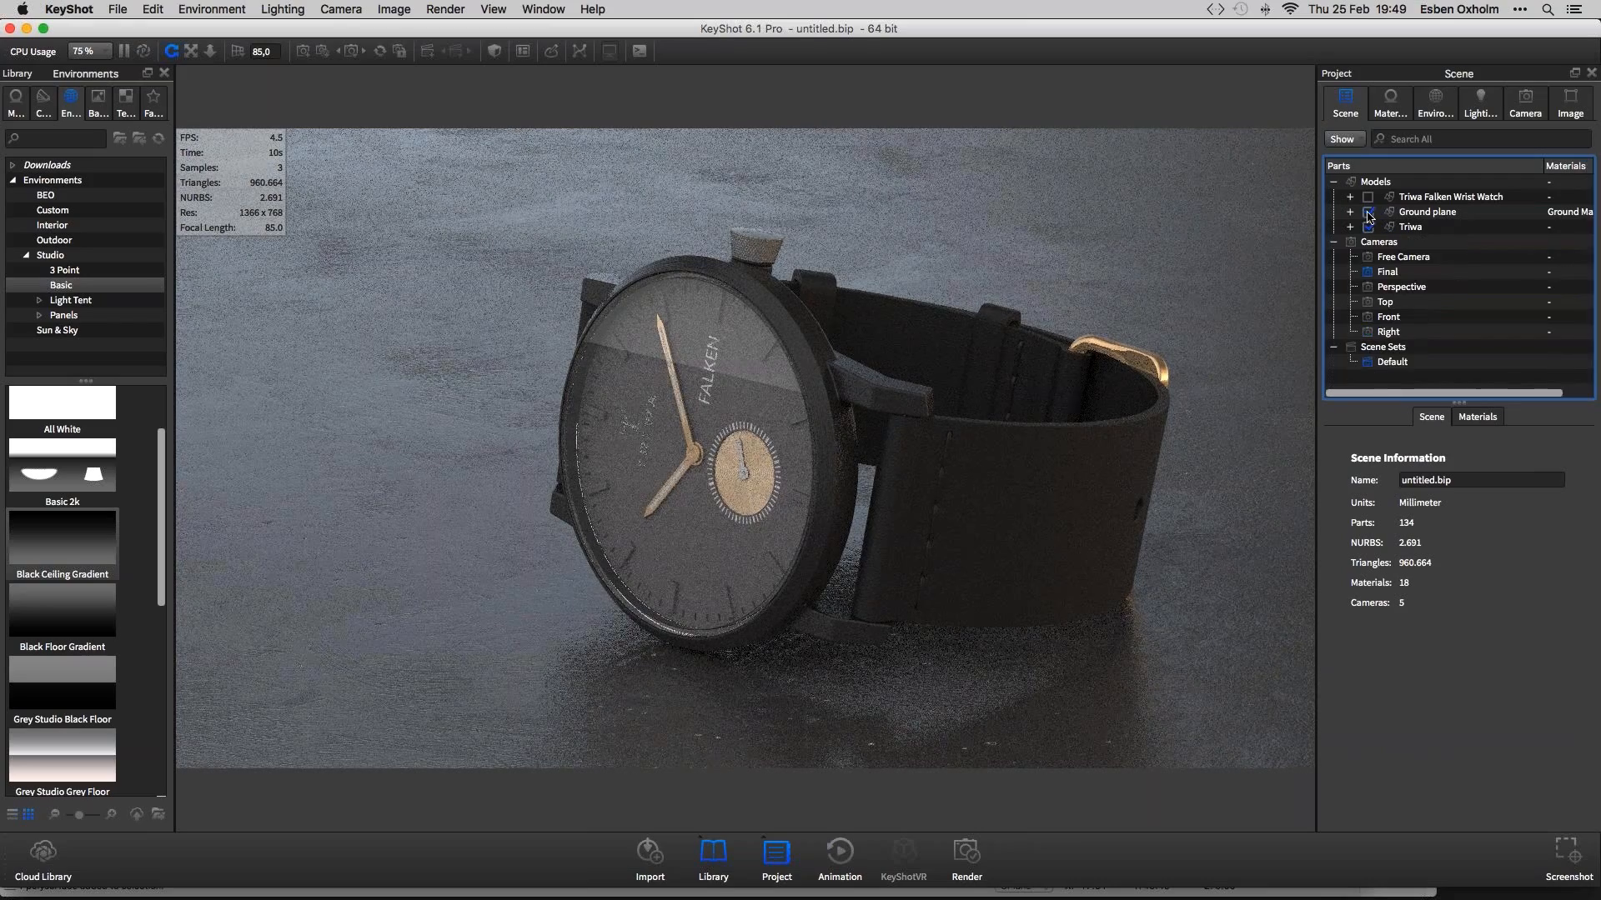
left_click(1368, 213)
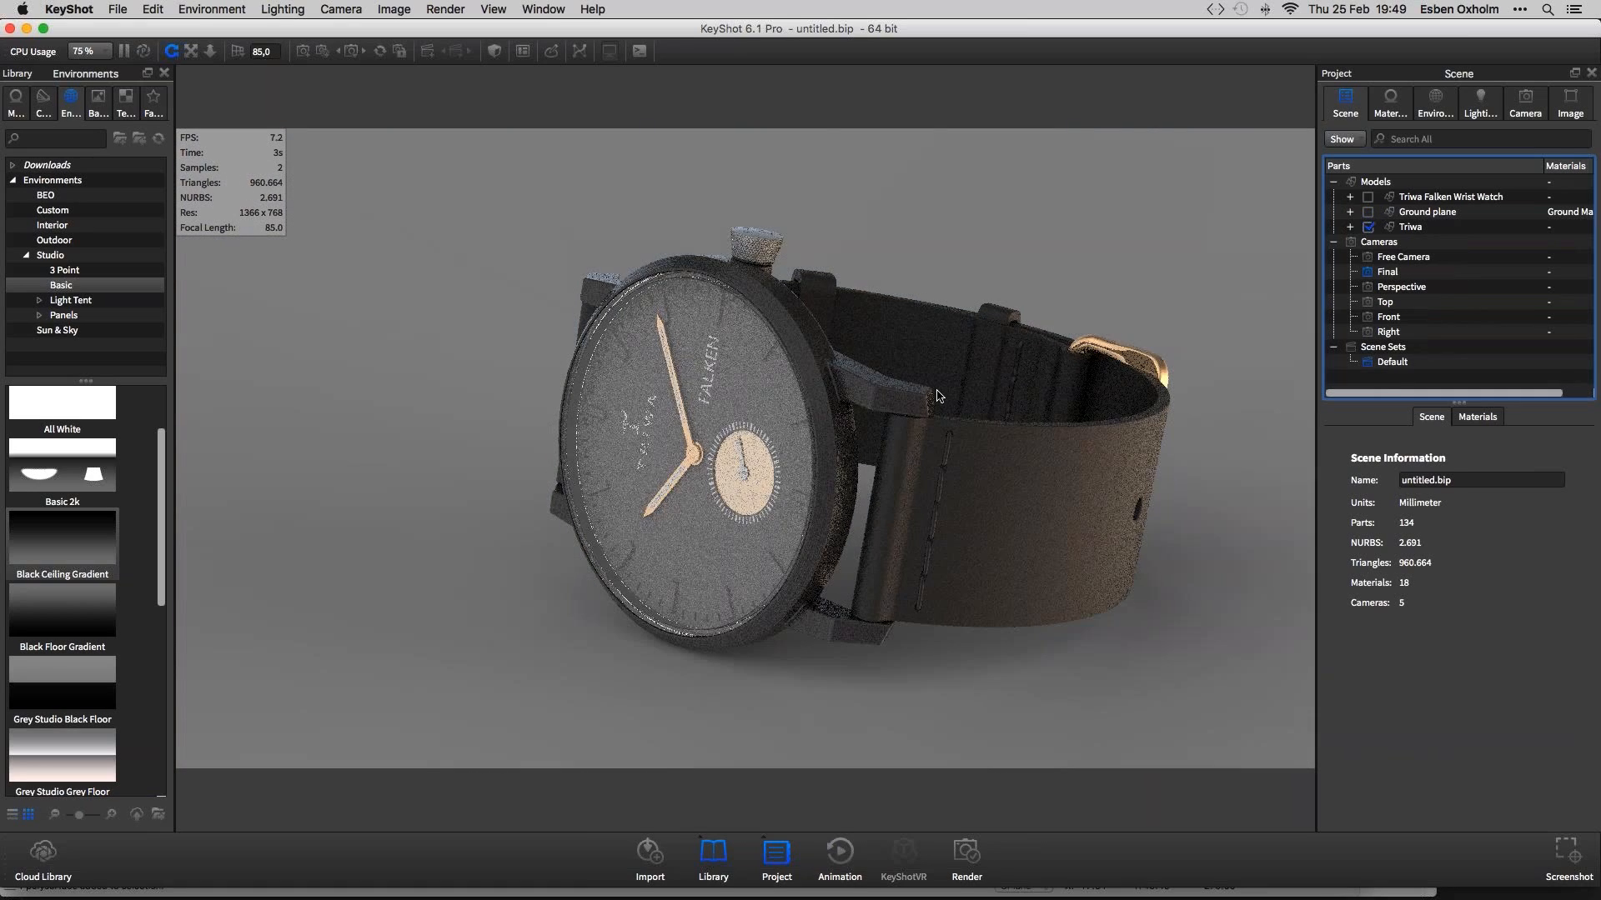
left_click(1367, 213)
left_click(1368, 213)
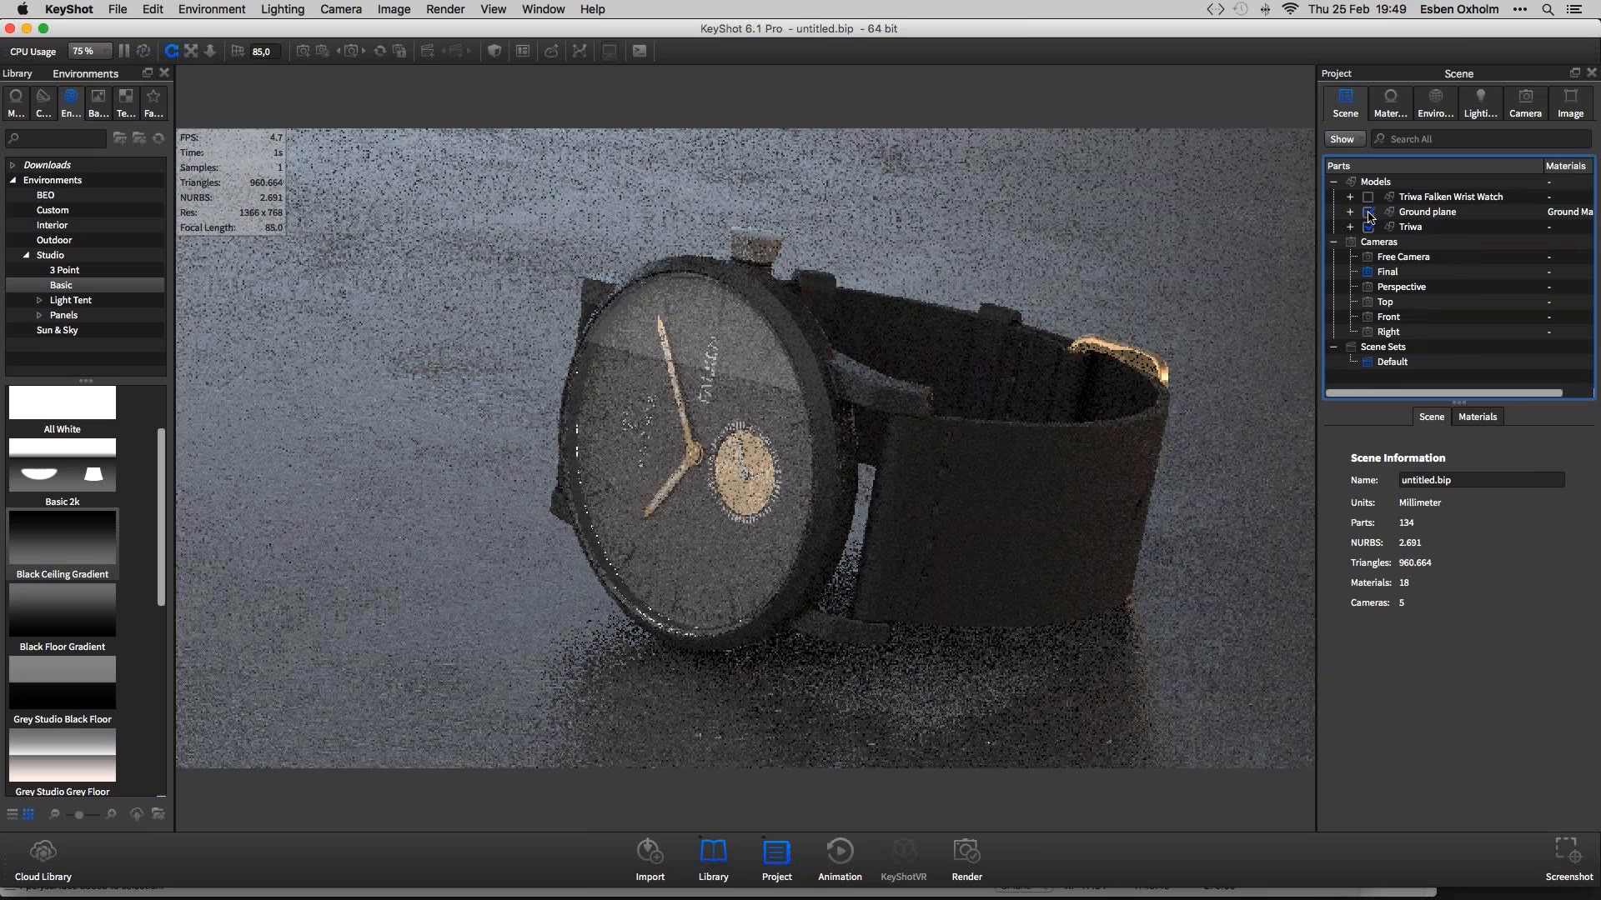
left_click(578, 349)
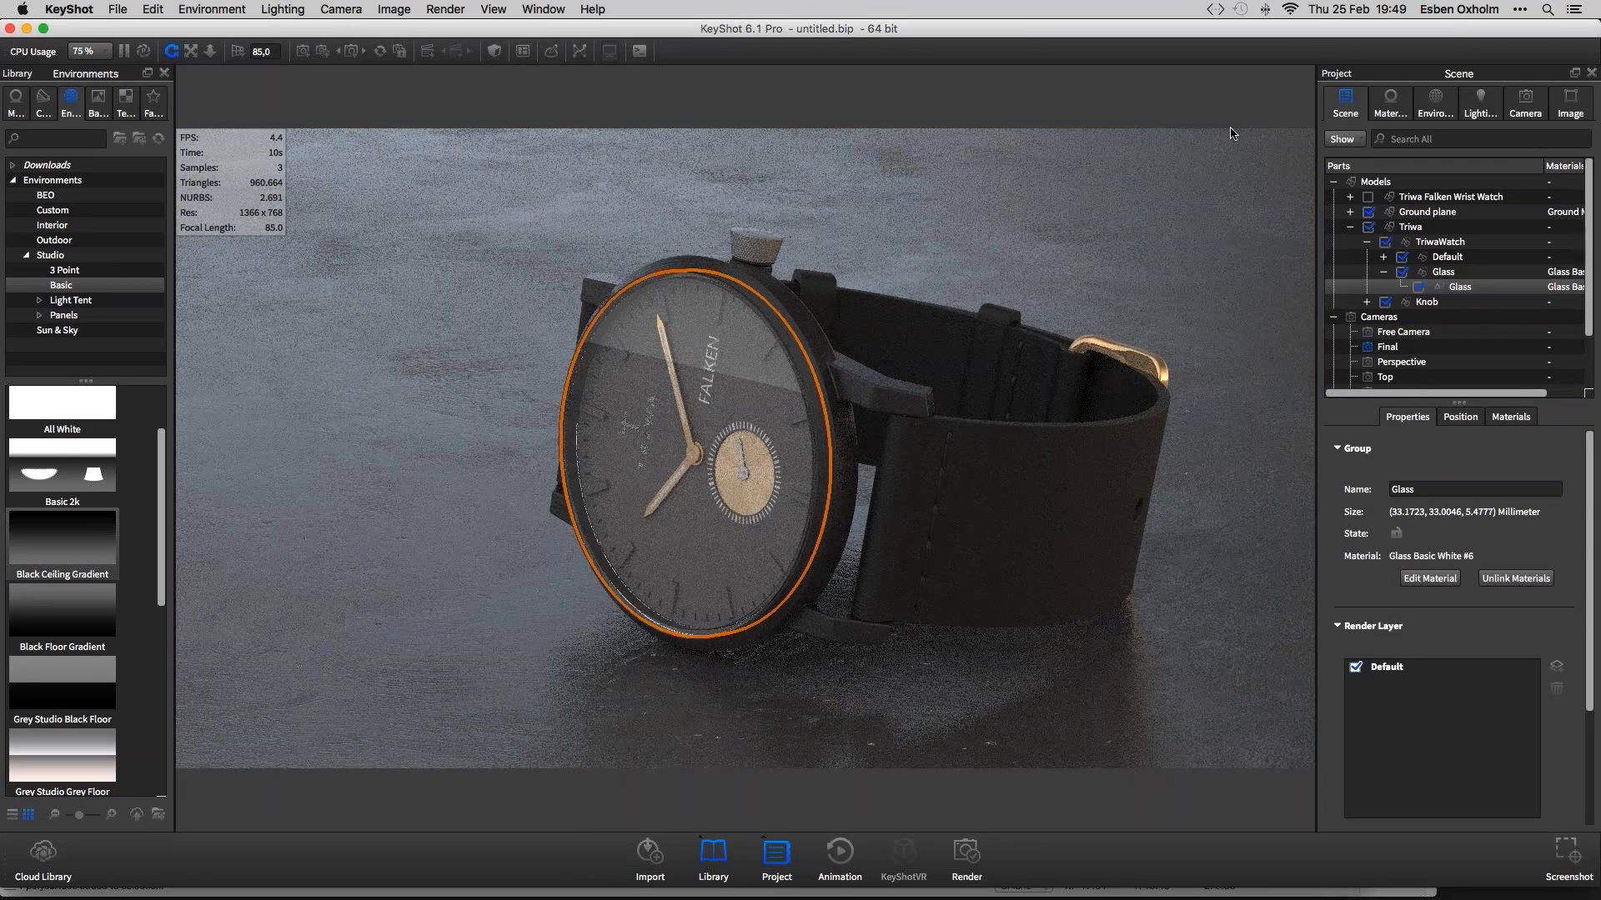
left_click(1368, 212)
left_click(1368, 213)
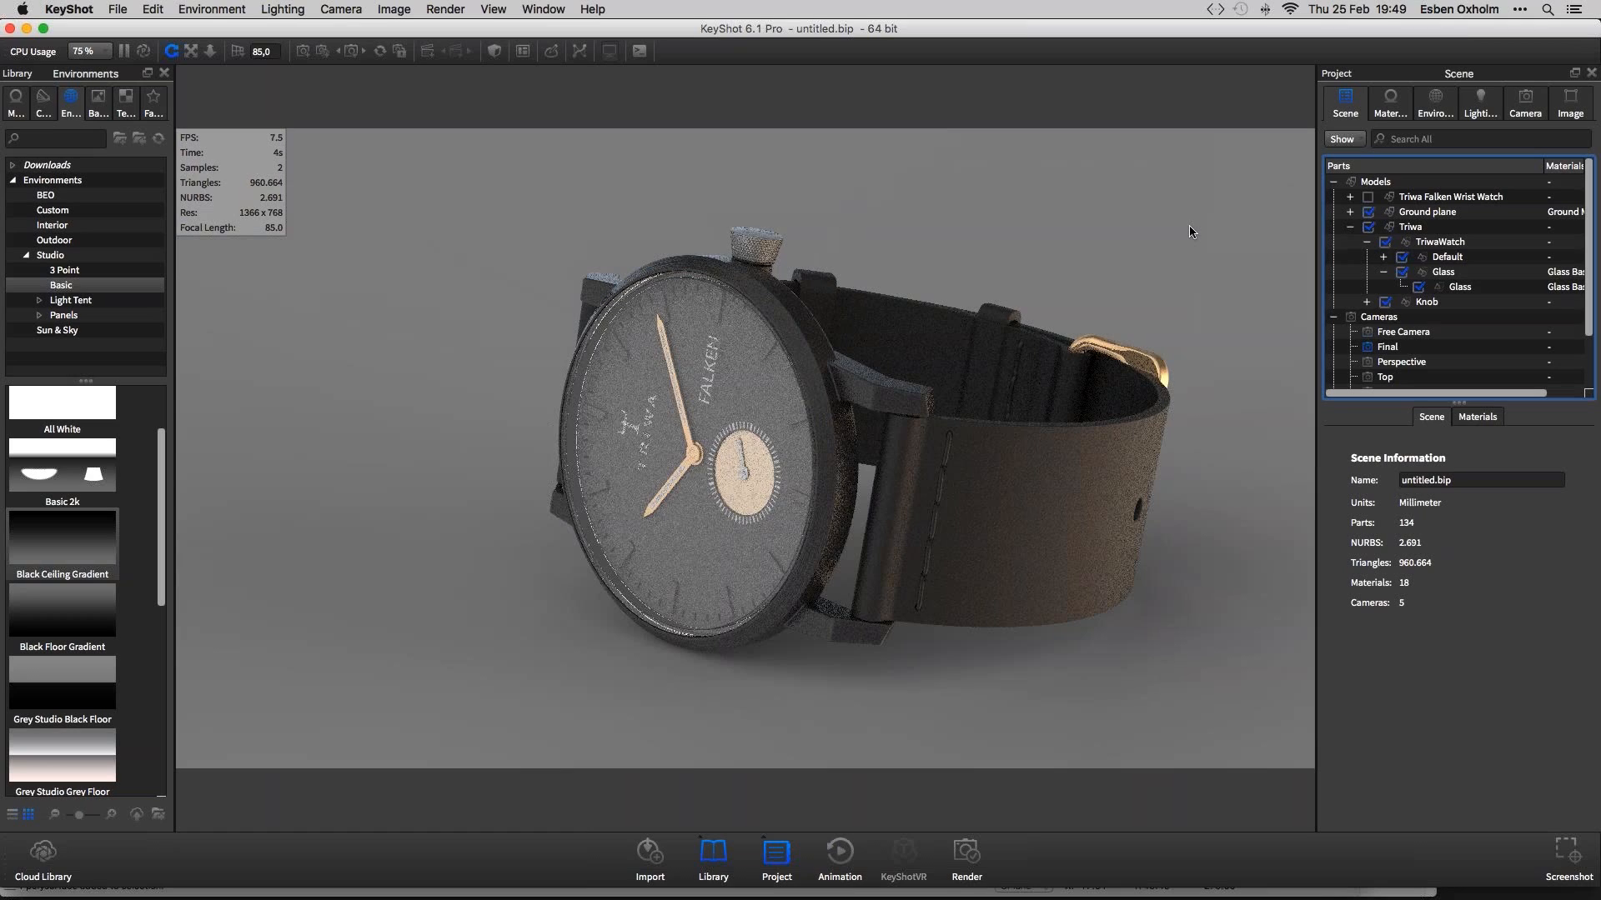
Rotate the lighting environment around the watch and review the Triwa2.hdz environment and Ground Material settings
left_click_drag(1189, 225, 597, 204, "ctrl")
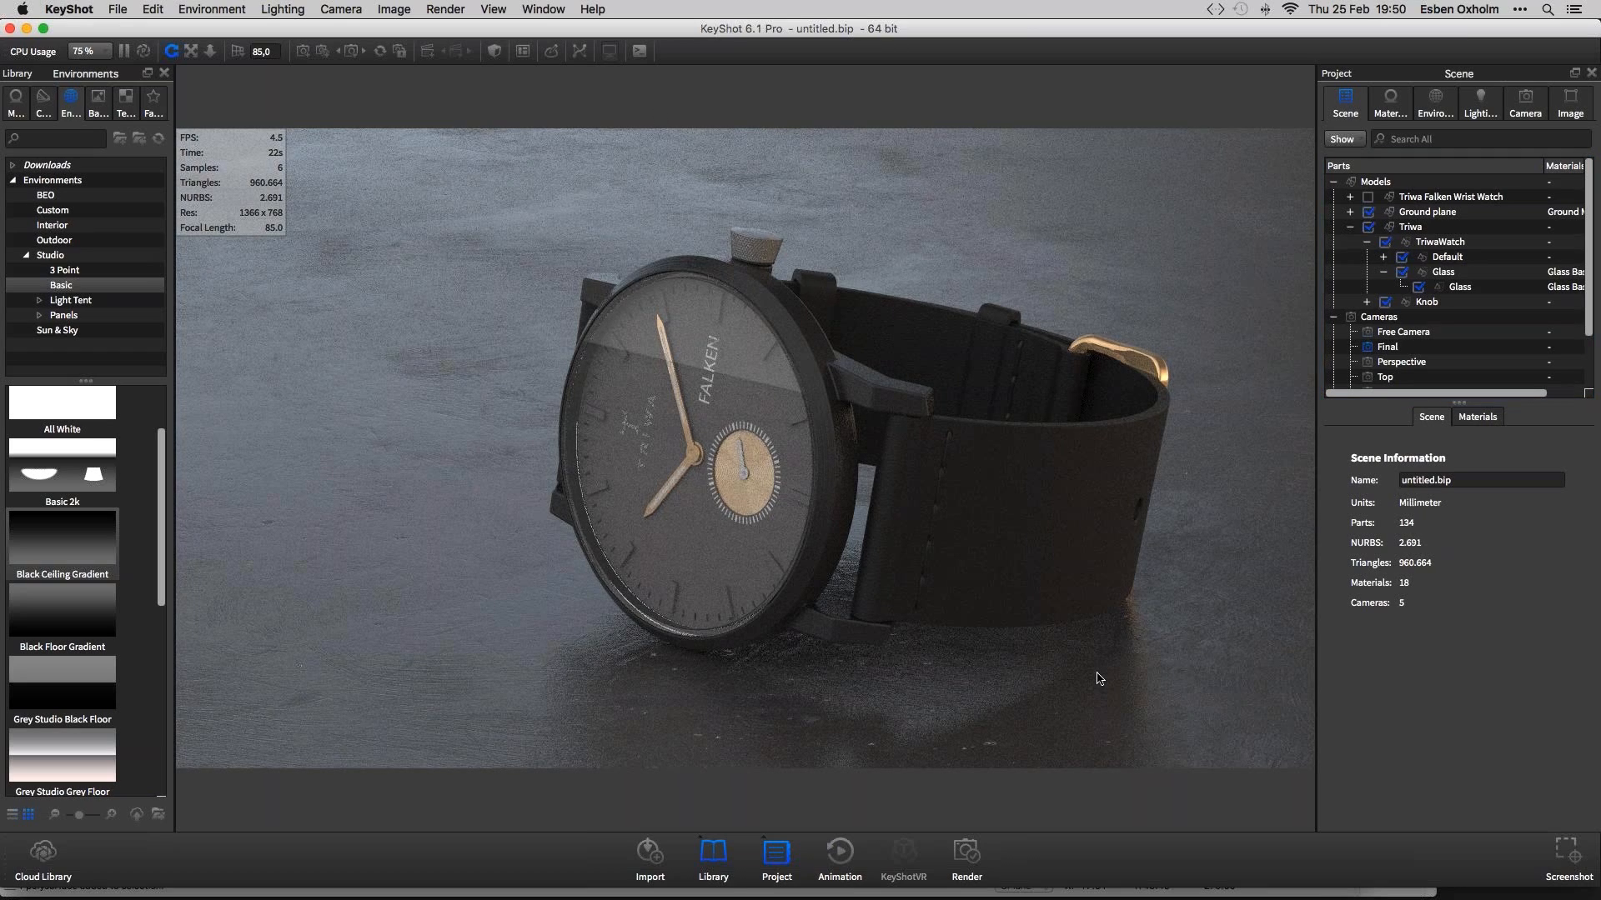
left_click(1513, 100)
left_click(1435, 100)
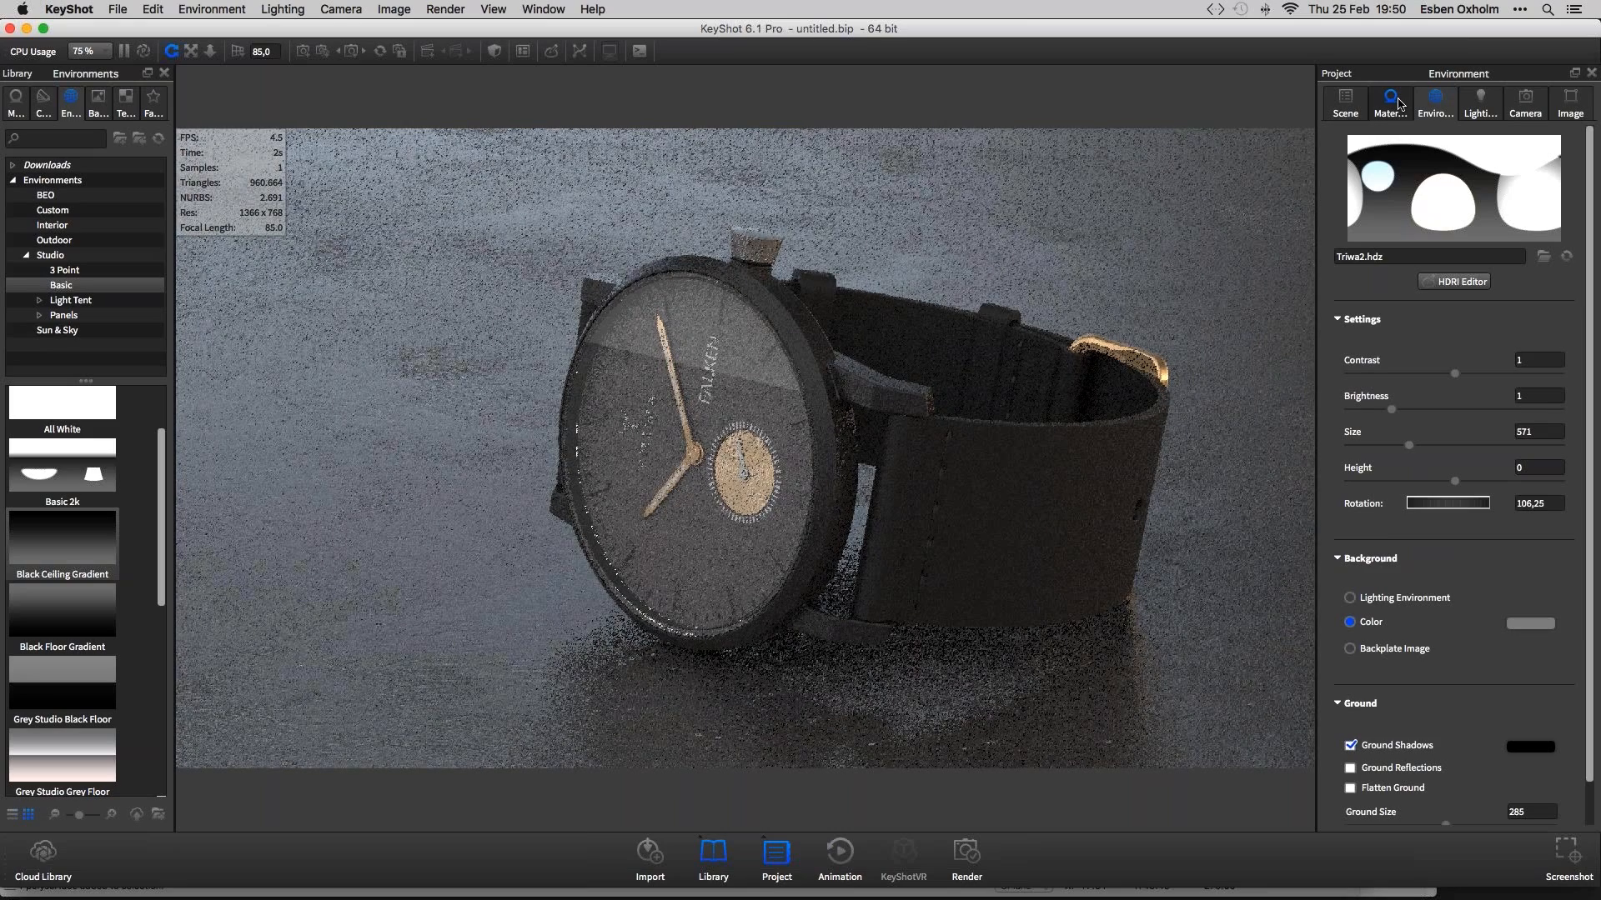
left_click(1400, 103)
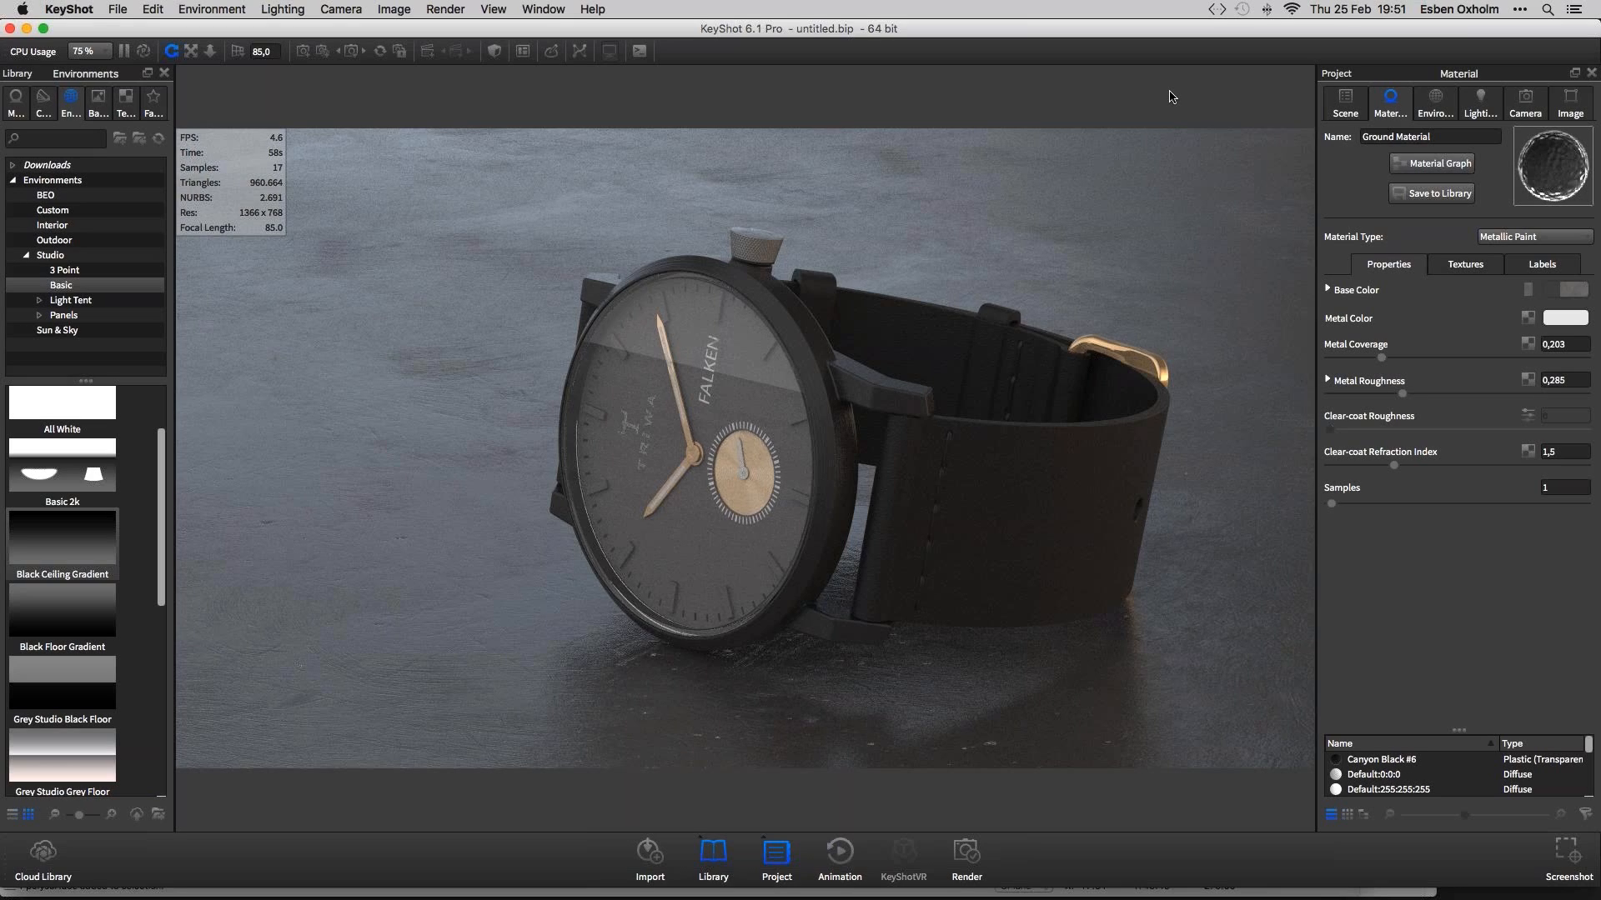
Enable Depth of Field for the Final camera and set the point of focus on the watch's upper rim beside the crown
left_click(1525, 104)
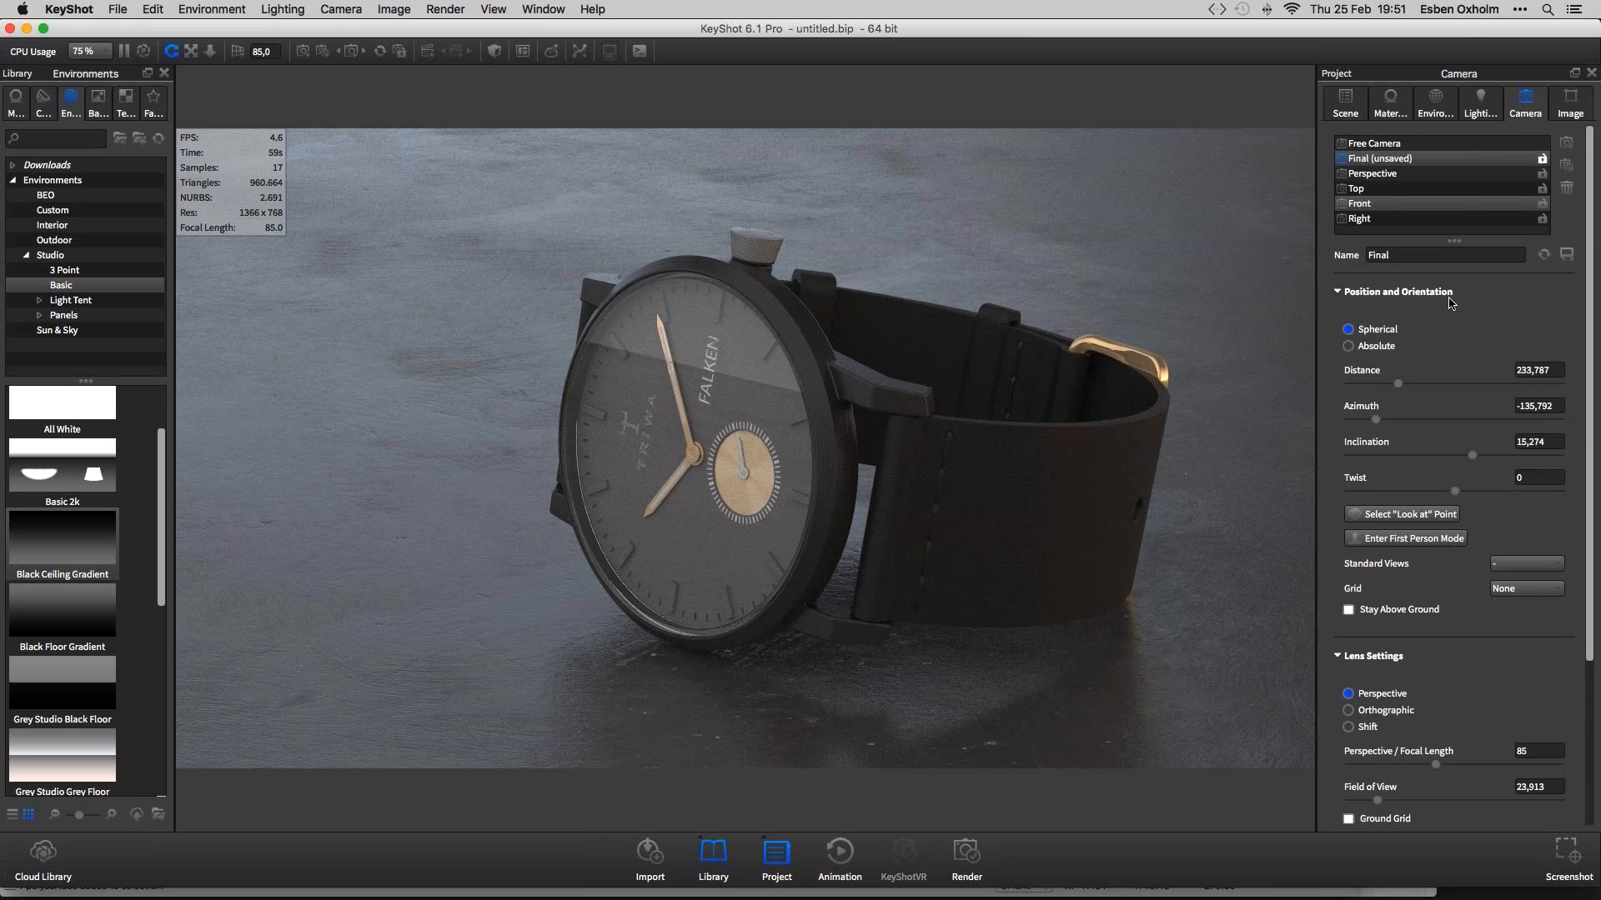
scroll(1430, 722, "down", 4)
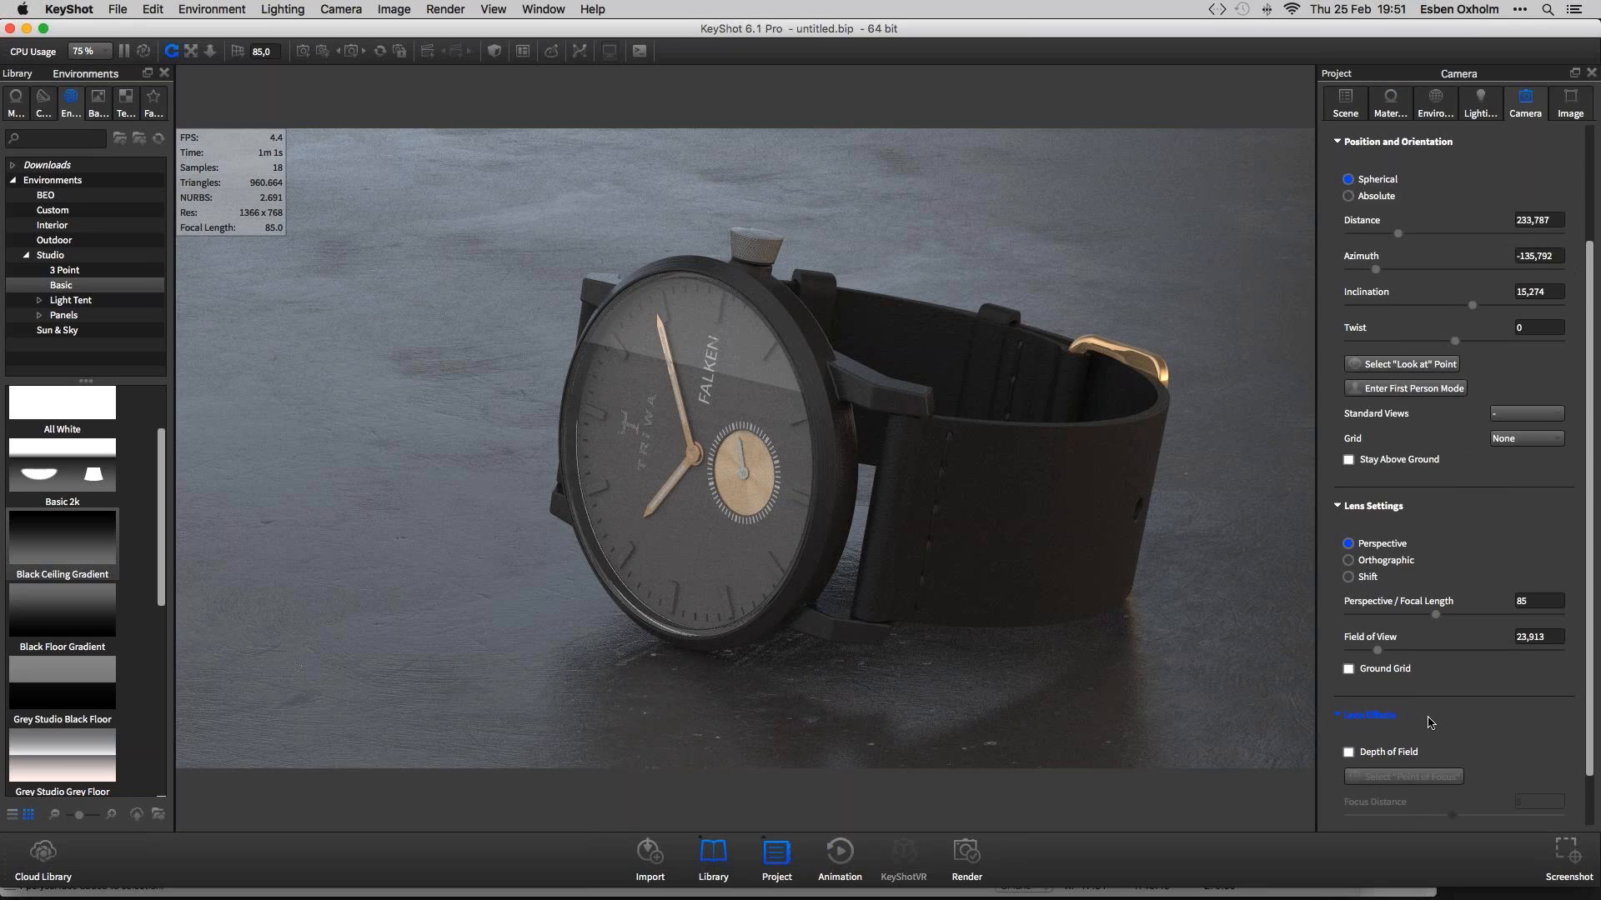
left_click(1383, 752)
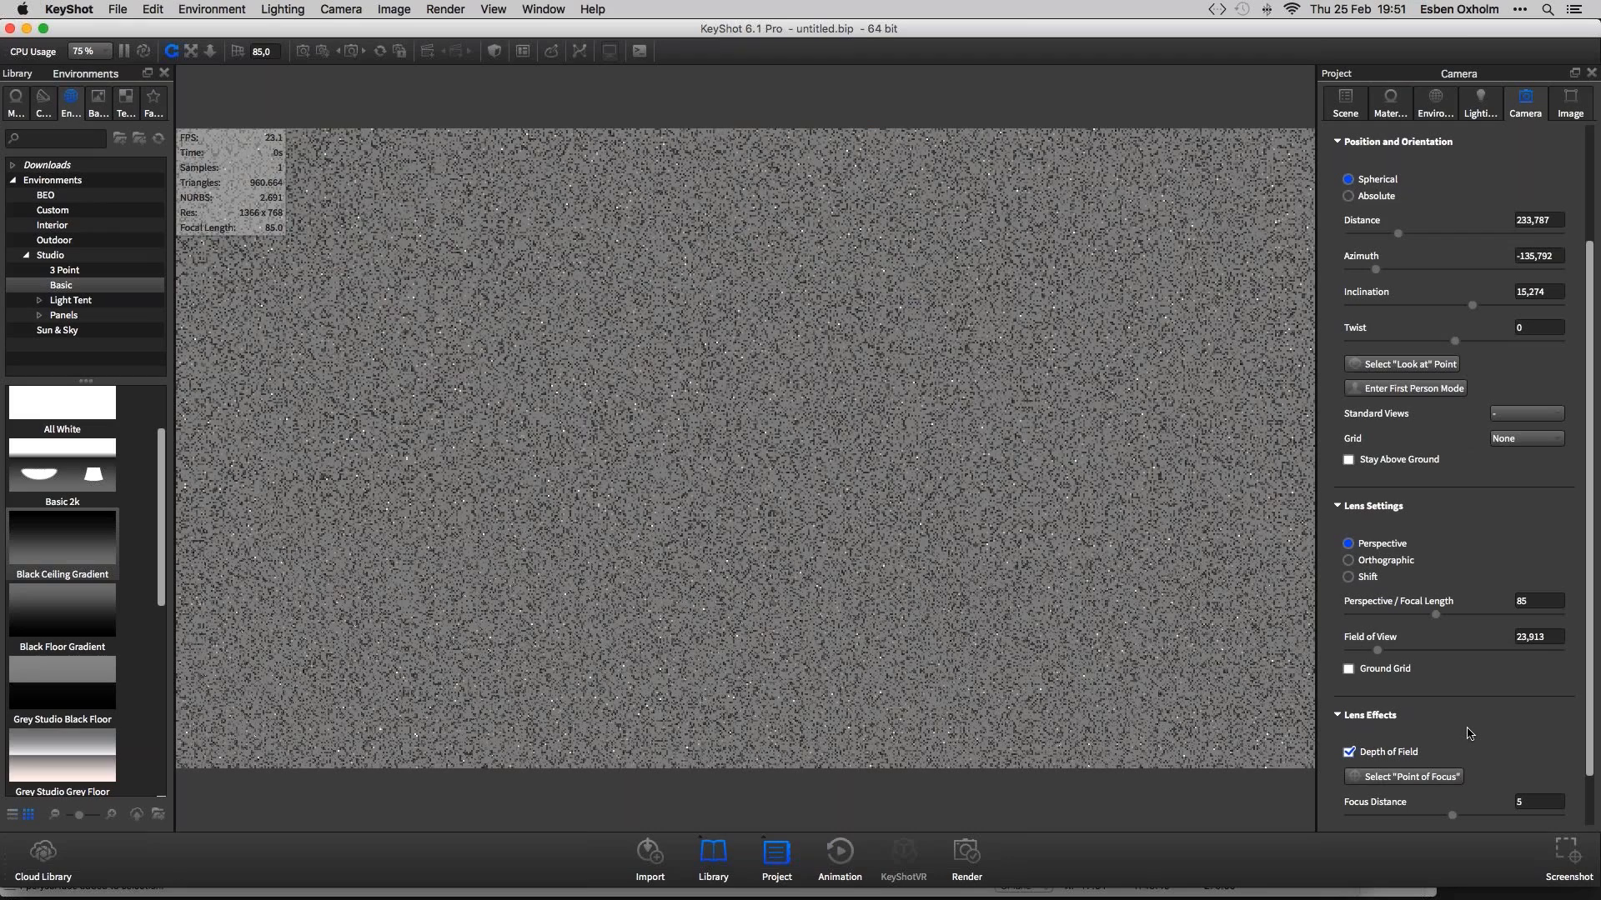
left_click(1409, 776)
left_click(732, 289)
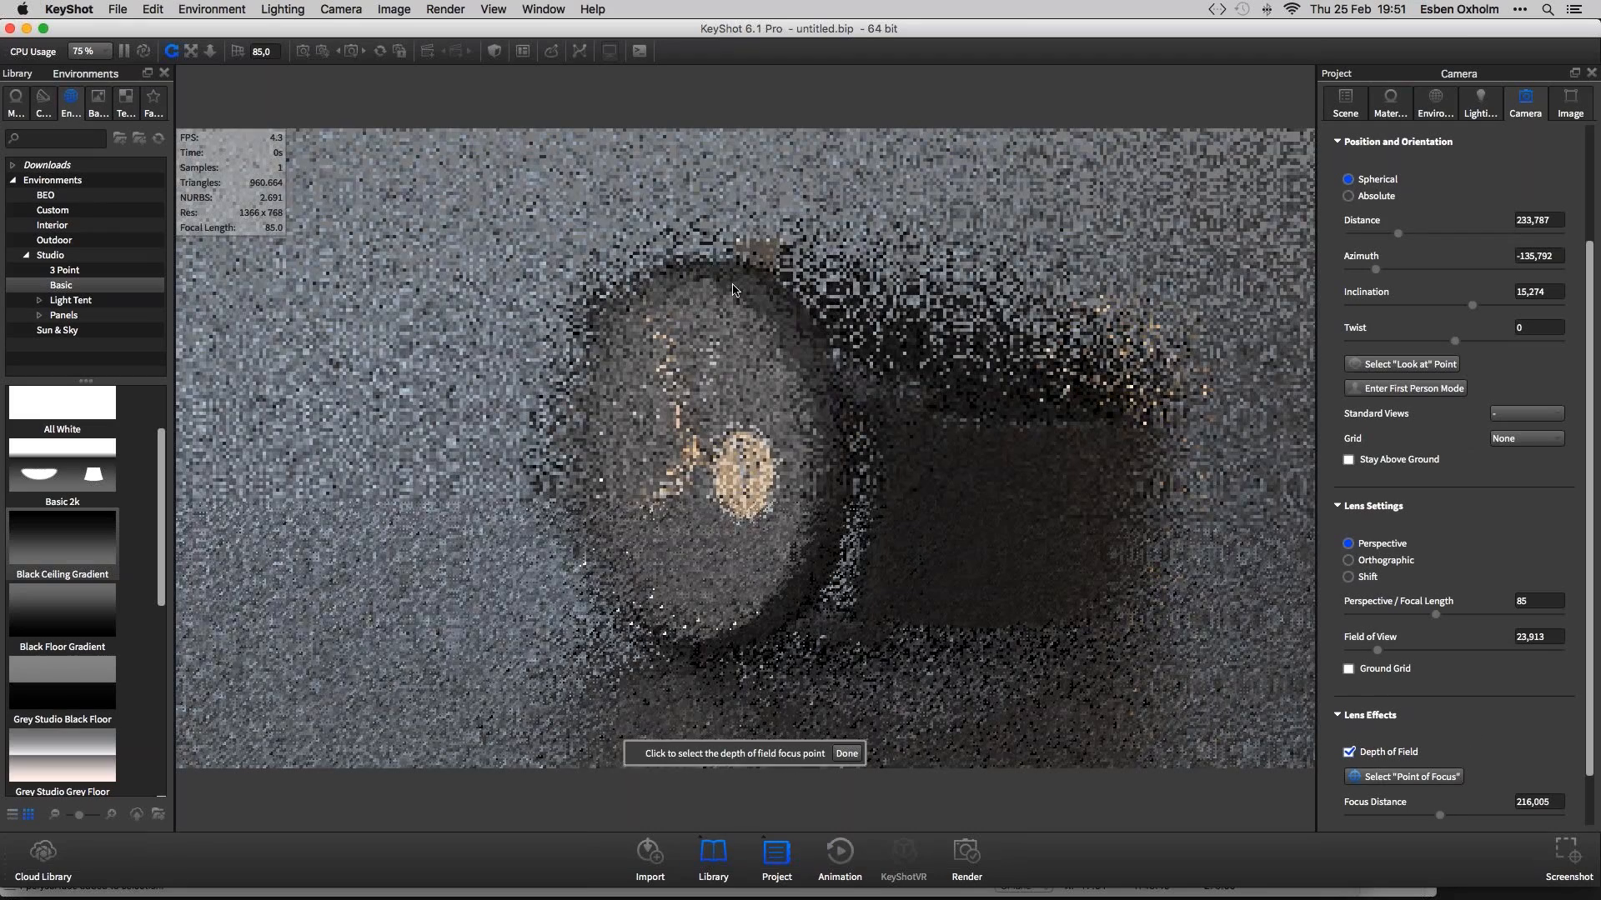
Set the depth-of-field F-stop to 15
scroll(1455, 750, "down", 3)
double_click(1519, 775)
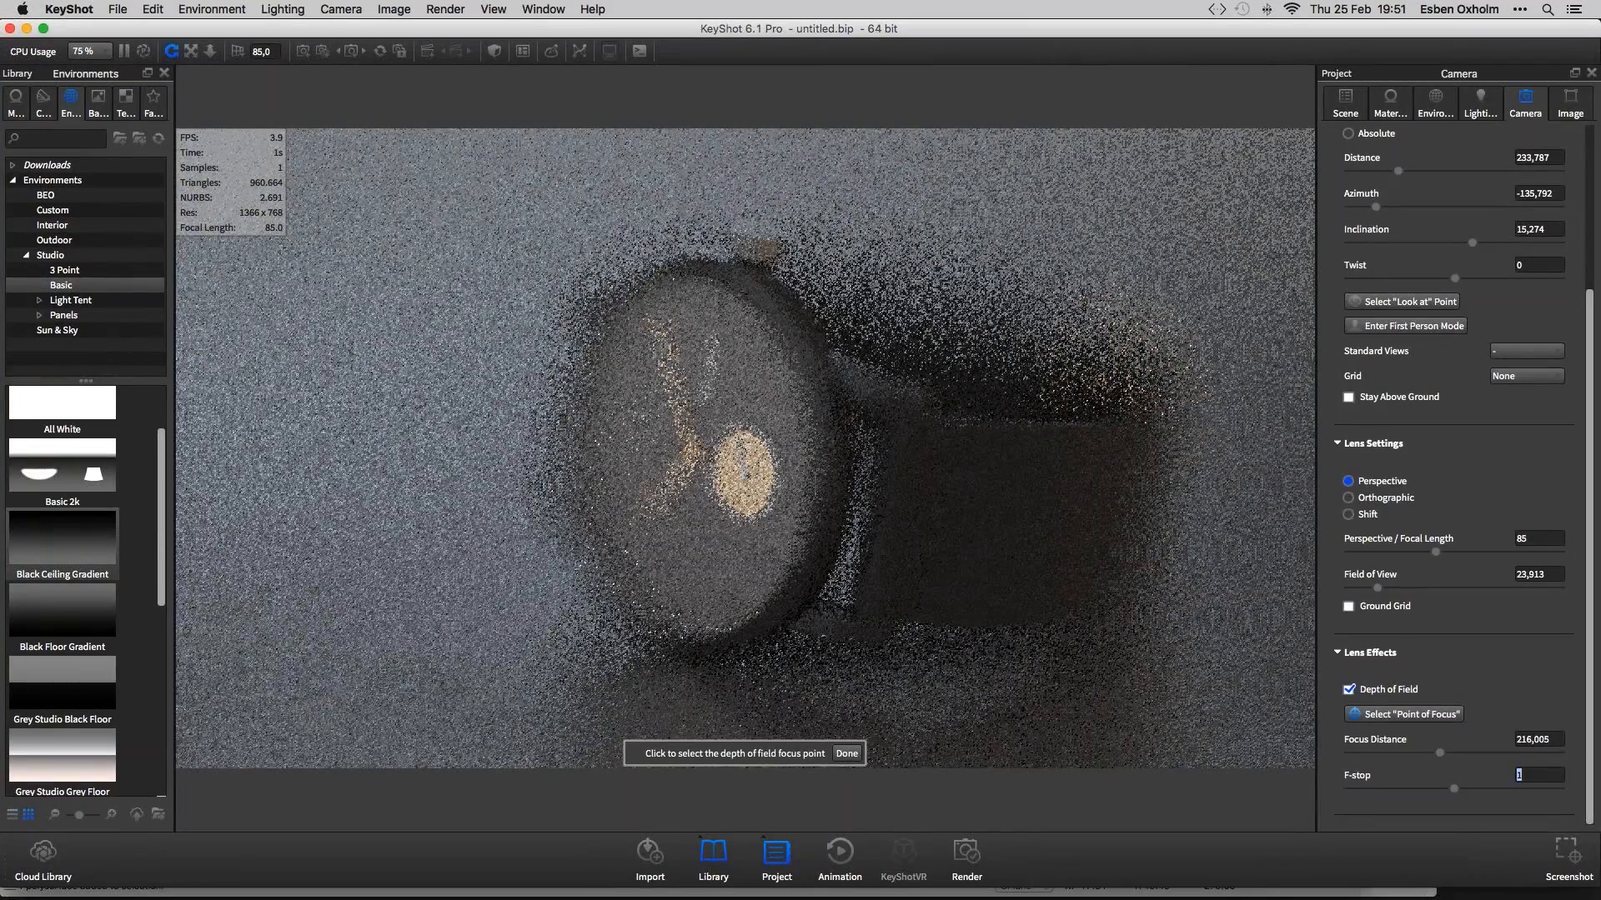
type("15")
key("Return")
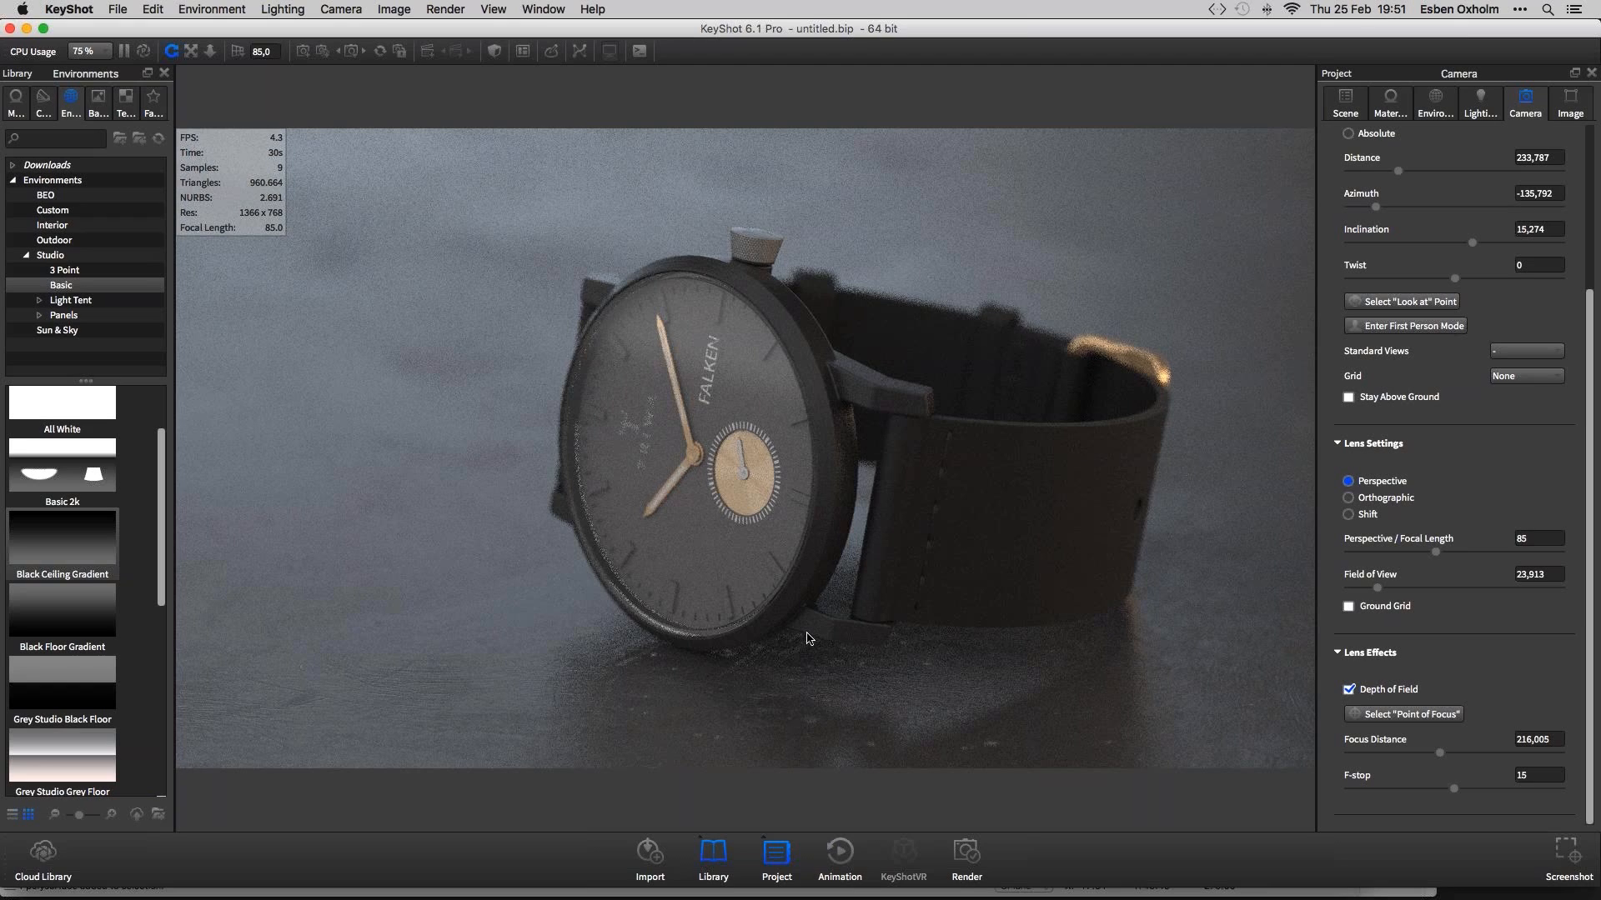
Switch to Chrome and open the Triwa Falken project from the portfolio website's home page
mouse_move(802, 899)
key("super+Tab")
key("super+Tab")
key("super+Tab")
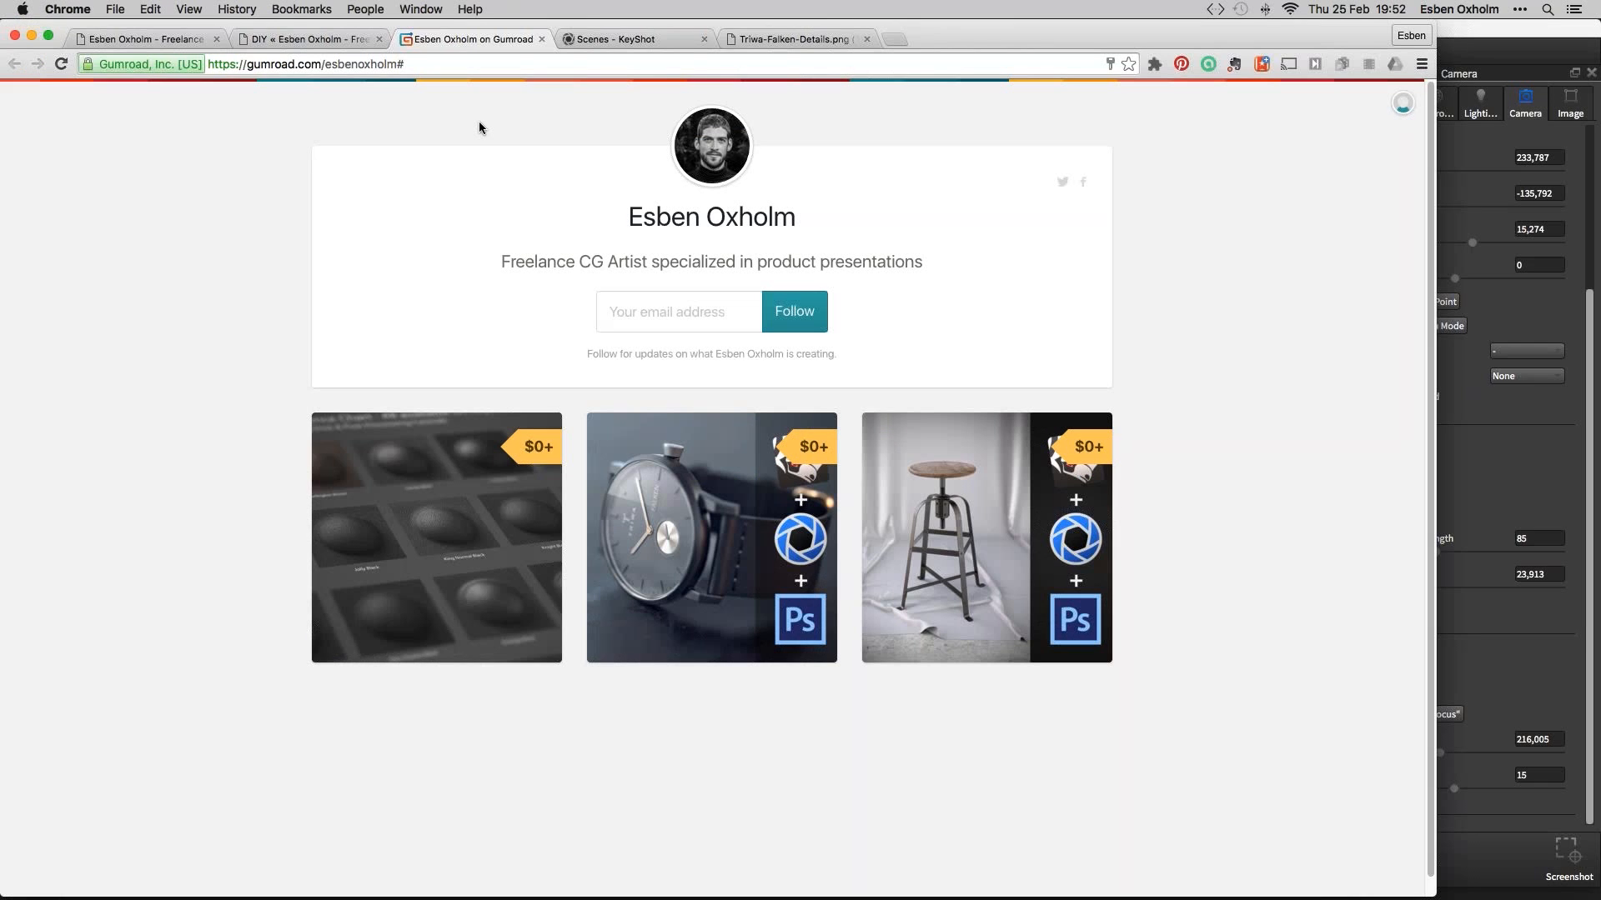
key("super+1")
scroll(417, 400, "up", 10)
left_click(409, 429)
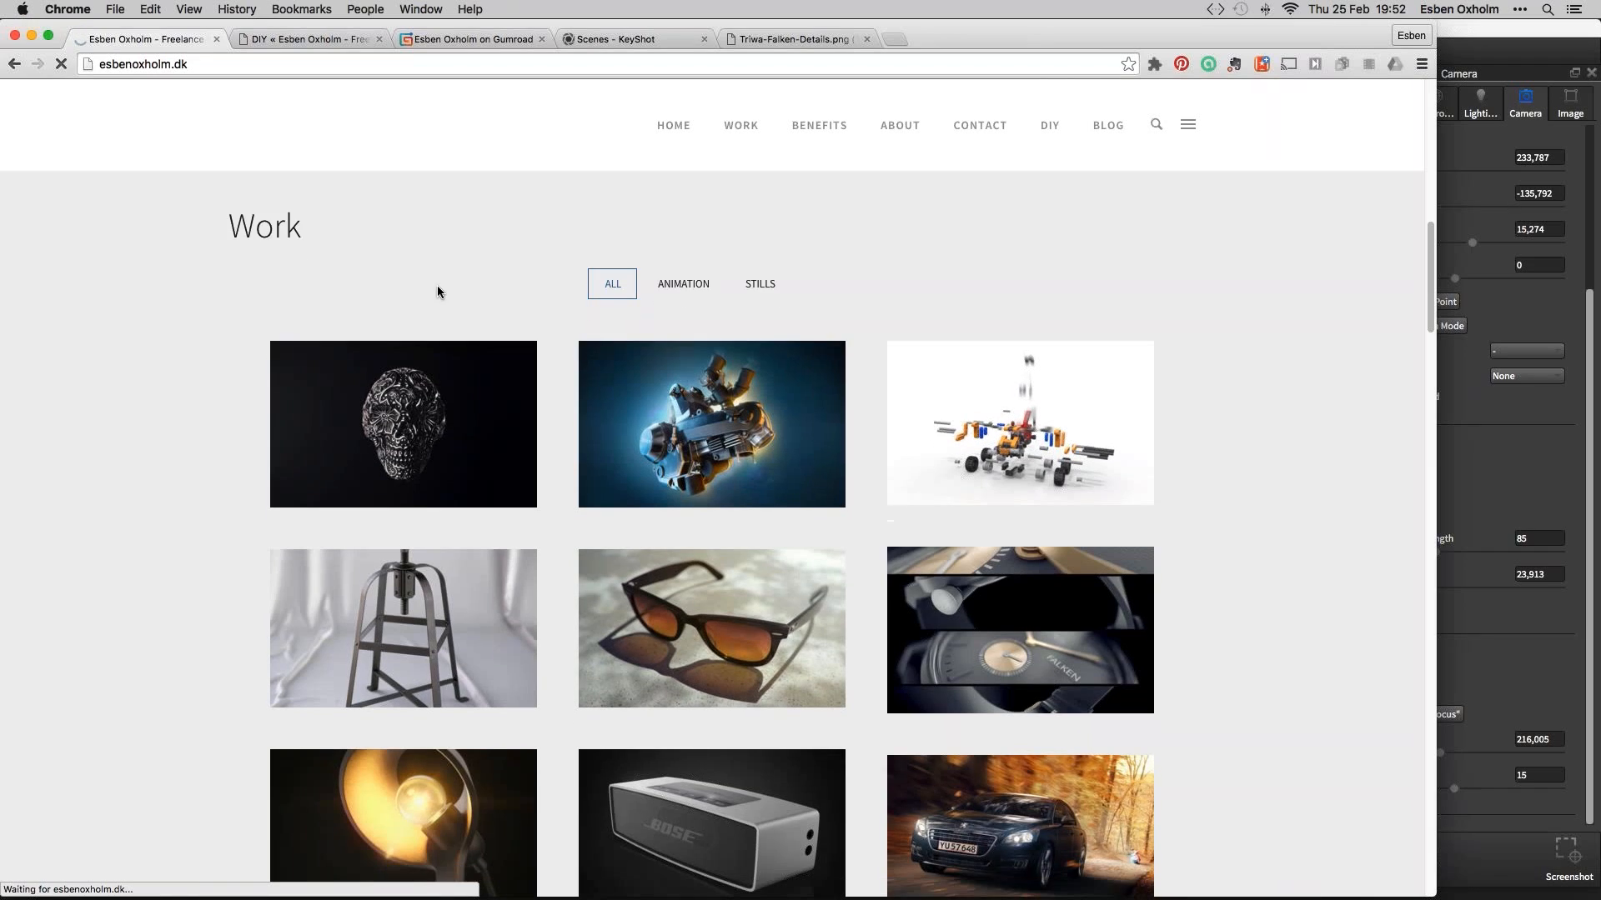
Open the project's final image Triwa_Falken_Final_2000px.jpg and examine its crown, dial and buckle at full size
scroll(436, 293, "down", 3)
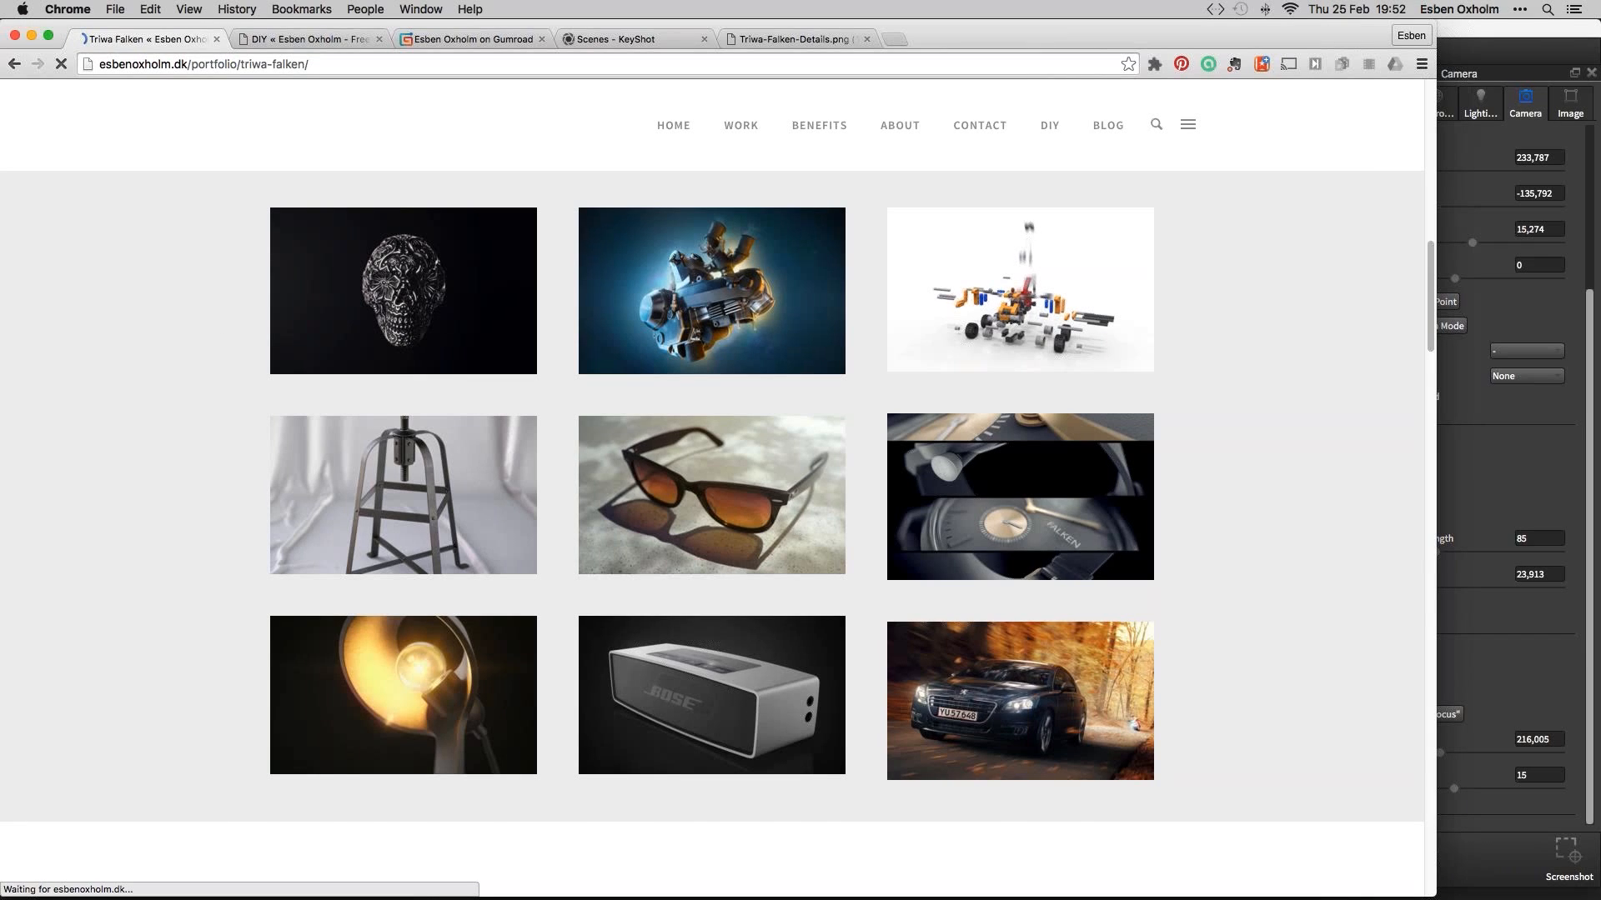
scroll(531, 472, "down", 2)
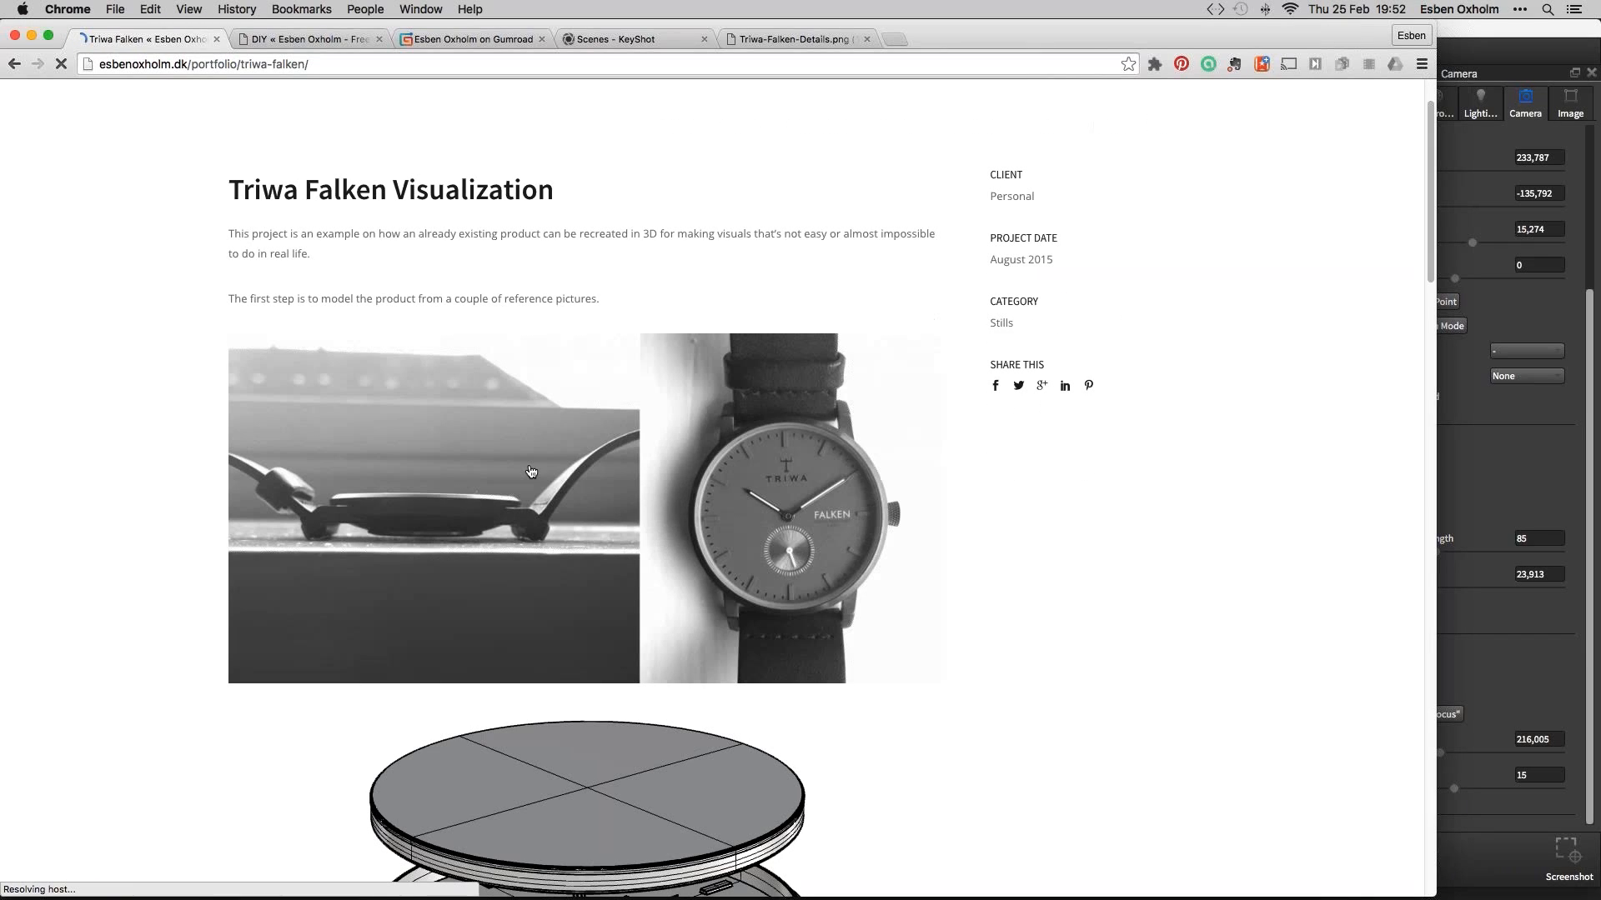
scroll(530, 471, "down", 20)
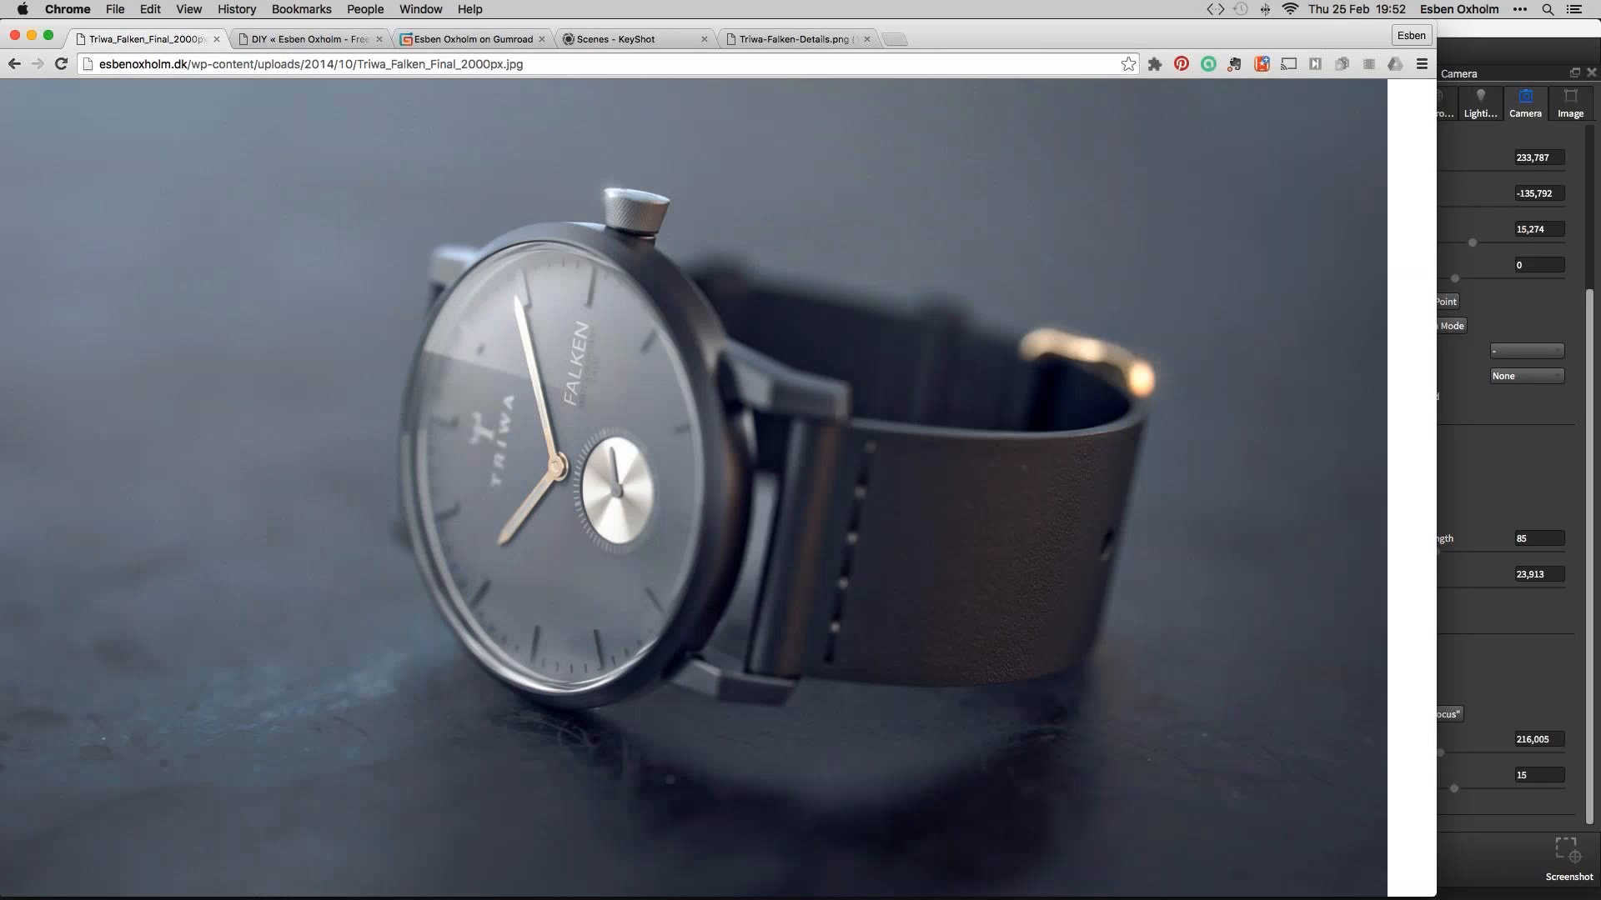
left_click(716, 221)
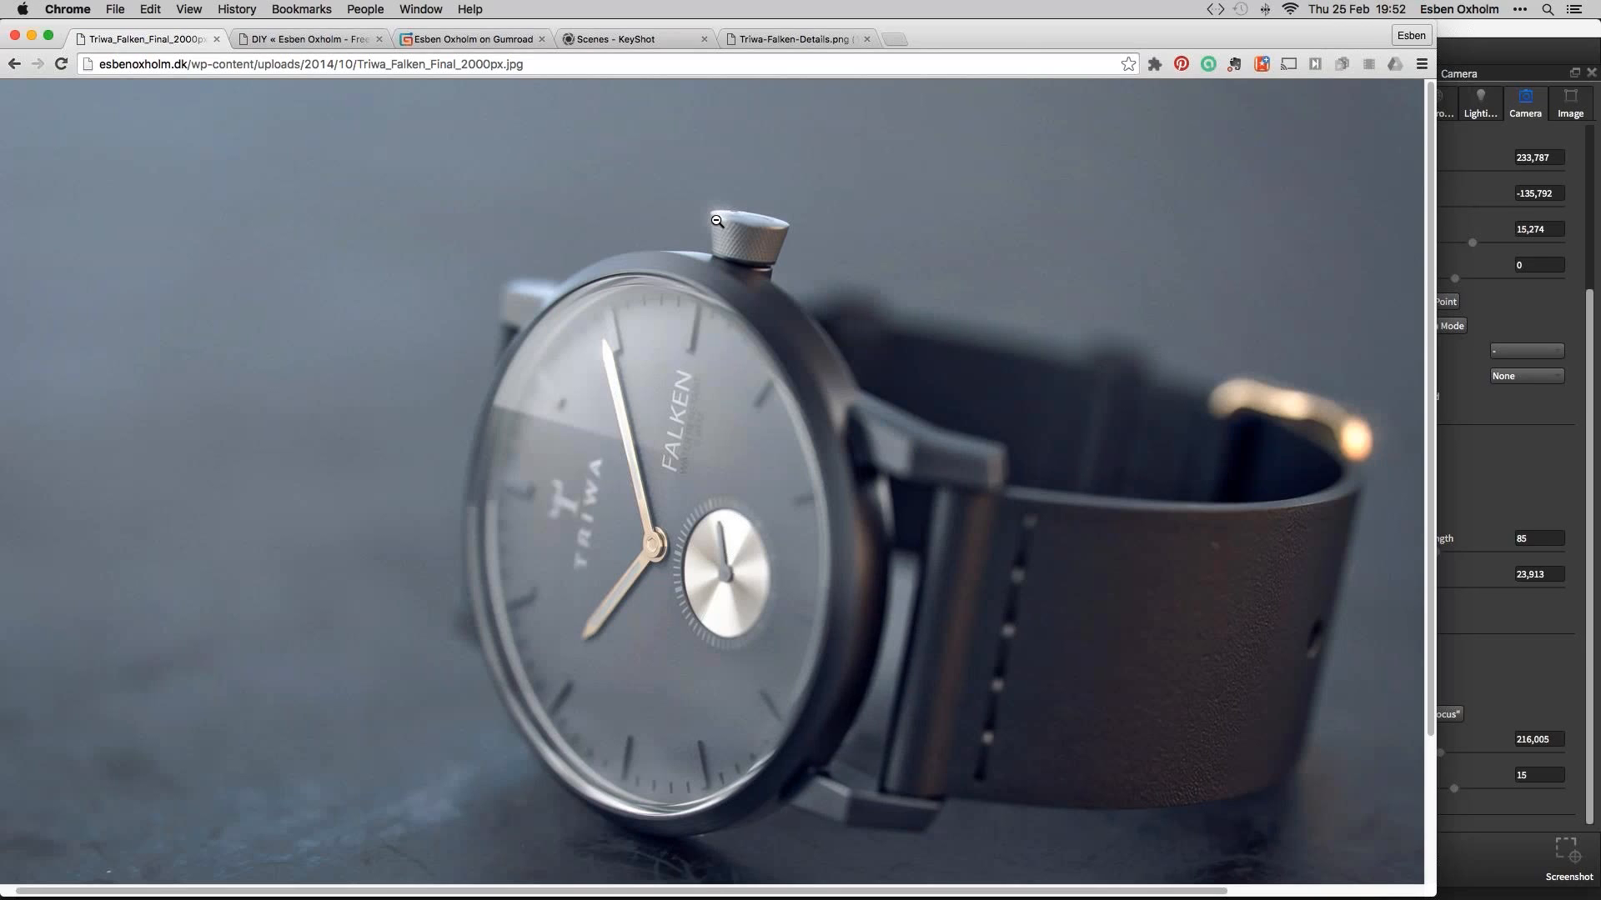
scroll(717, 221, "down", 1)
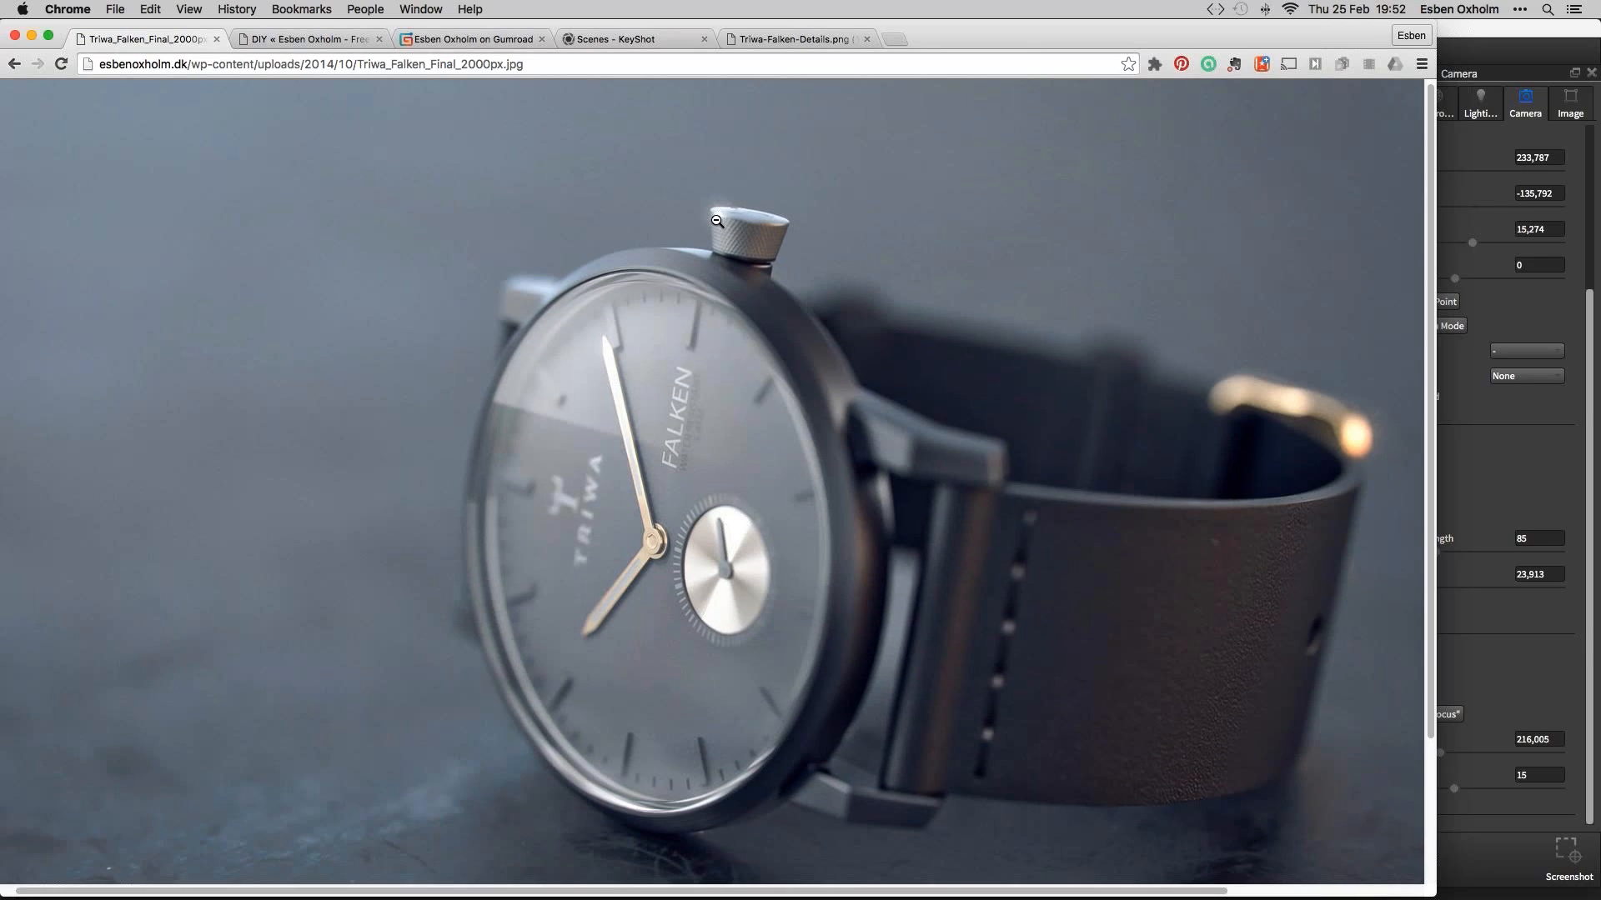
scroll(709, 542, "down", 2)
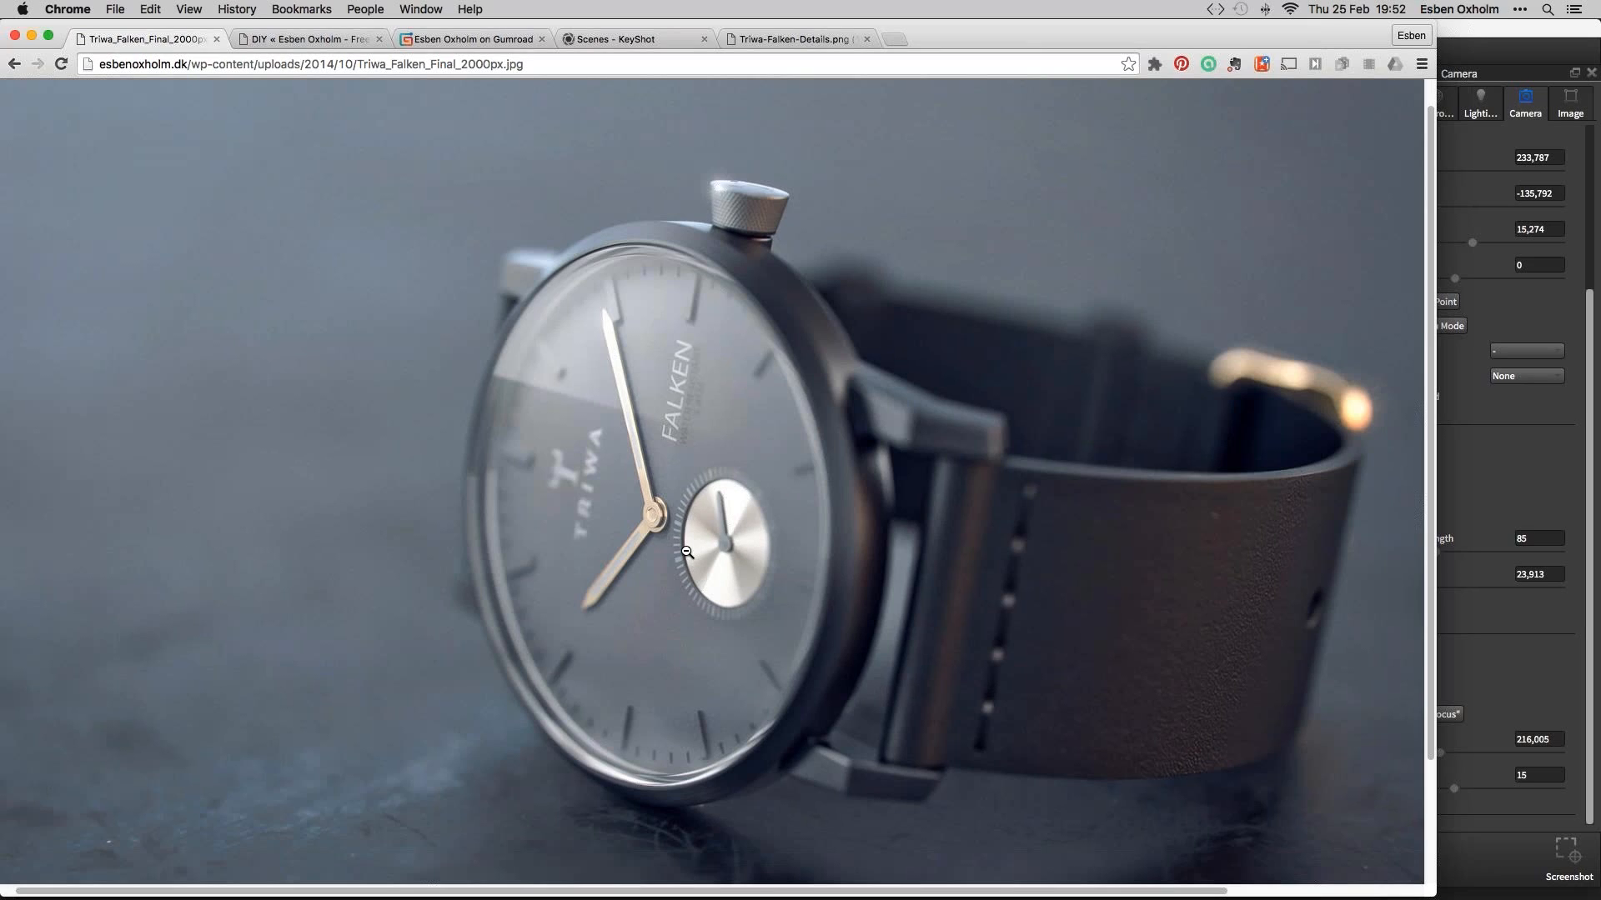
scroll(627, 504, "down", 1)
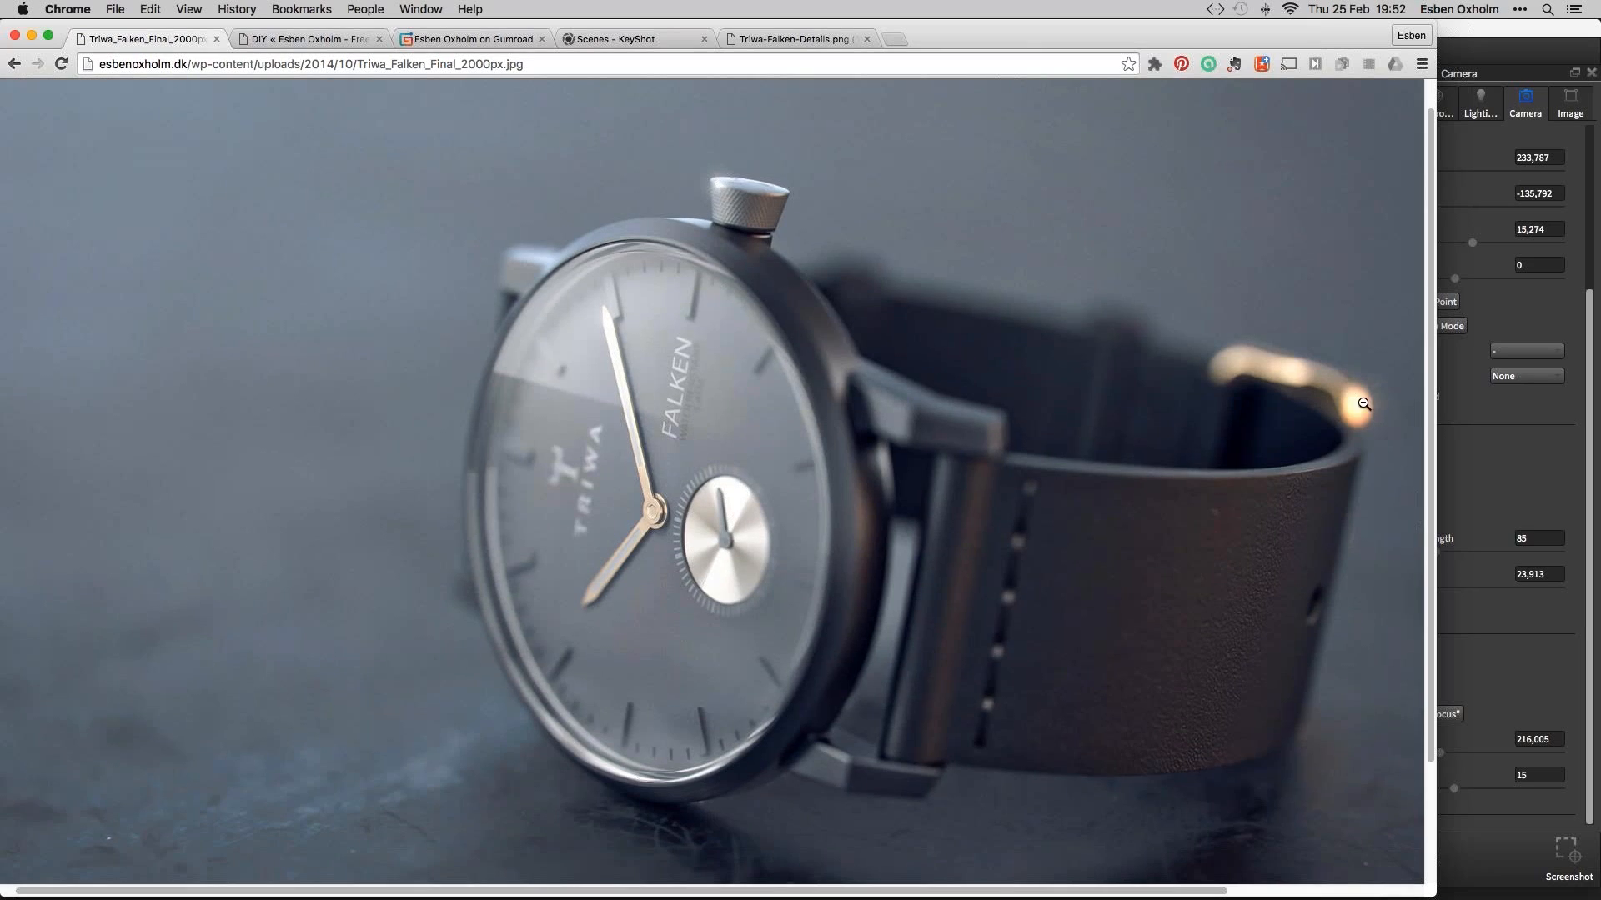
left_click(935, 427)
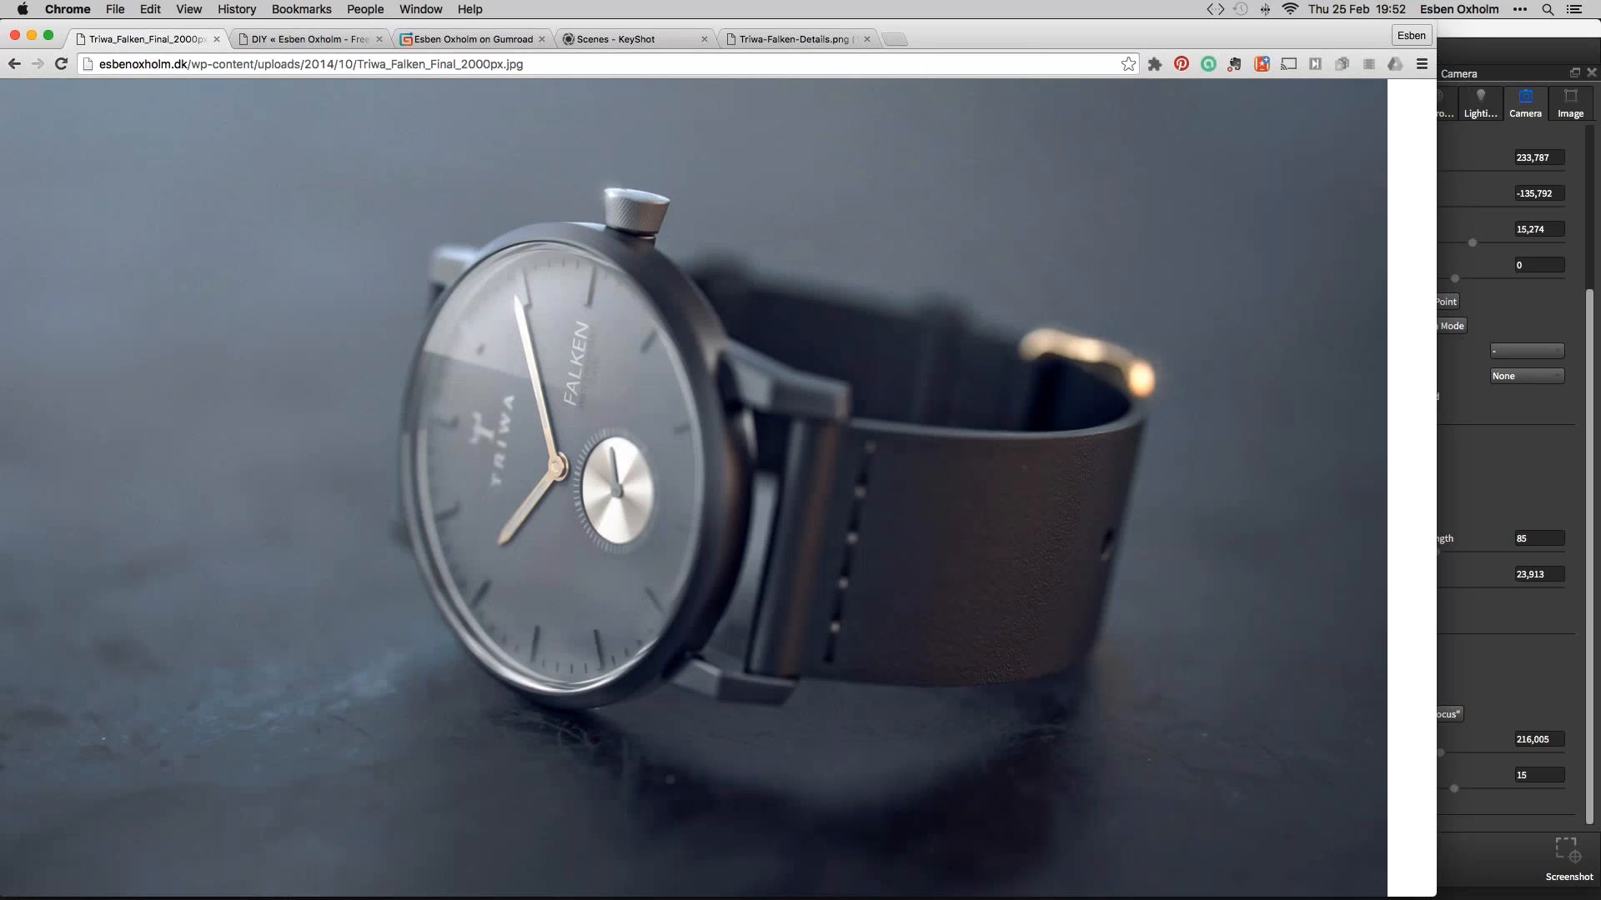
Examine the final image's strap, hands and dial at full size, returning to the whole picture between close-ups
left_click(741, 407)
scroll(742, 406, "down", 1)
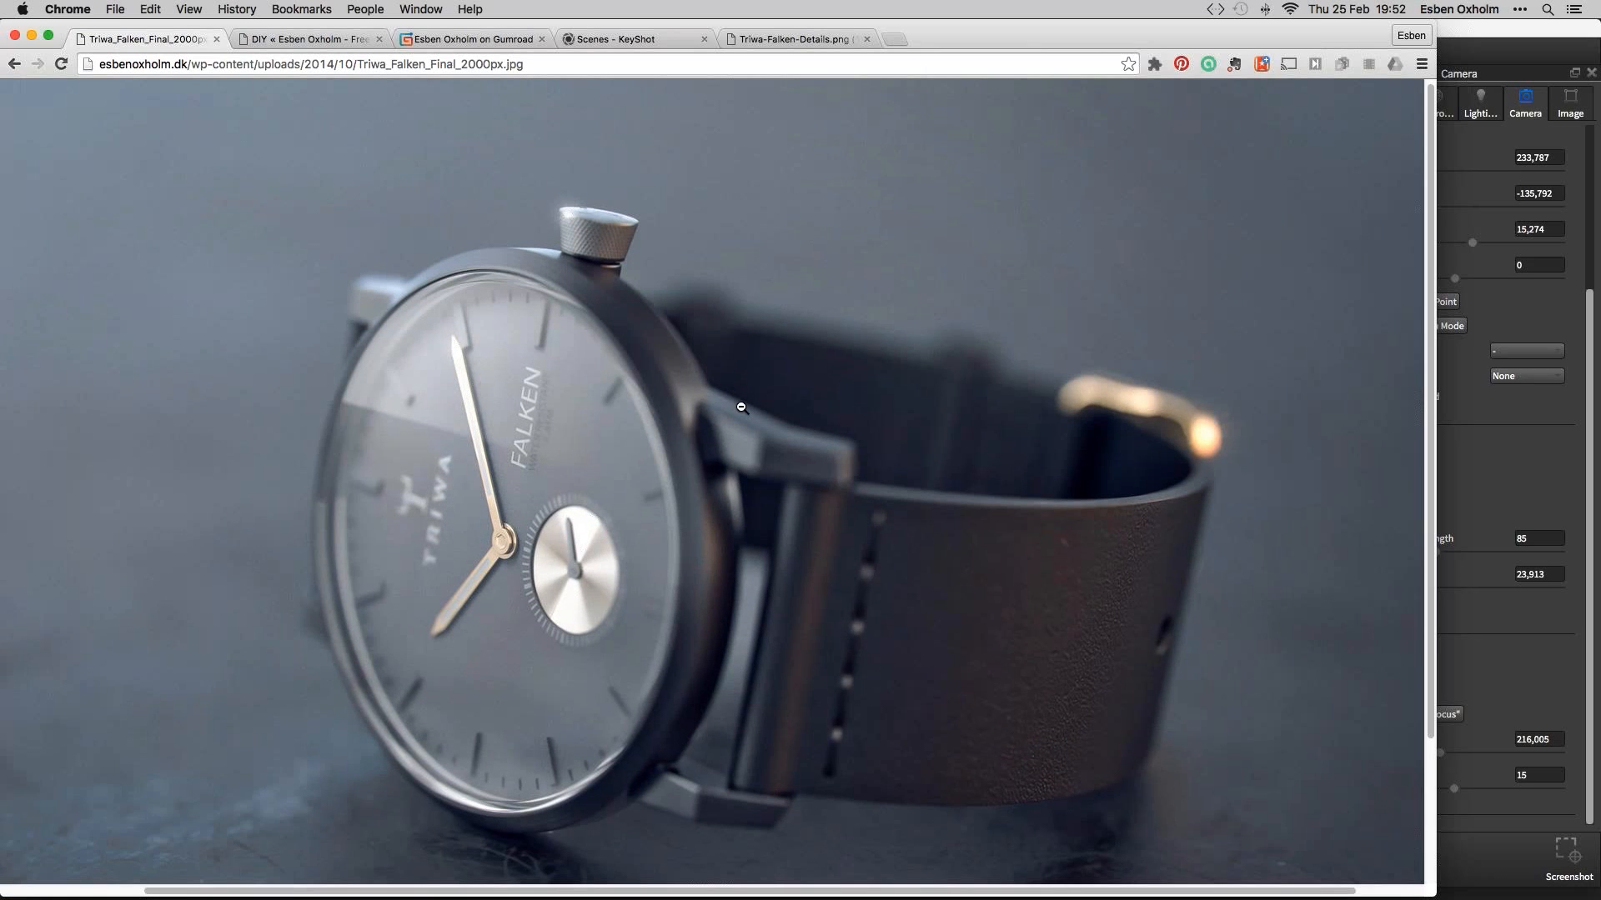
scroll(741, 407, "down", 2)
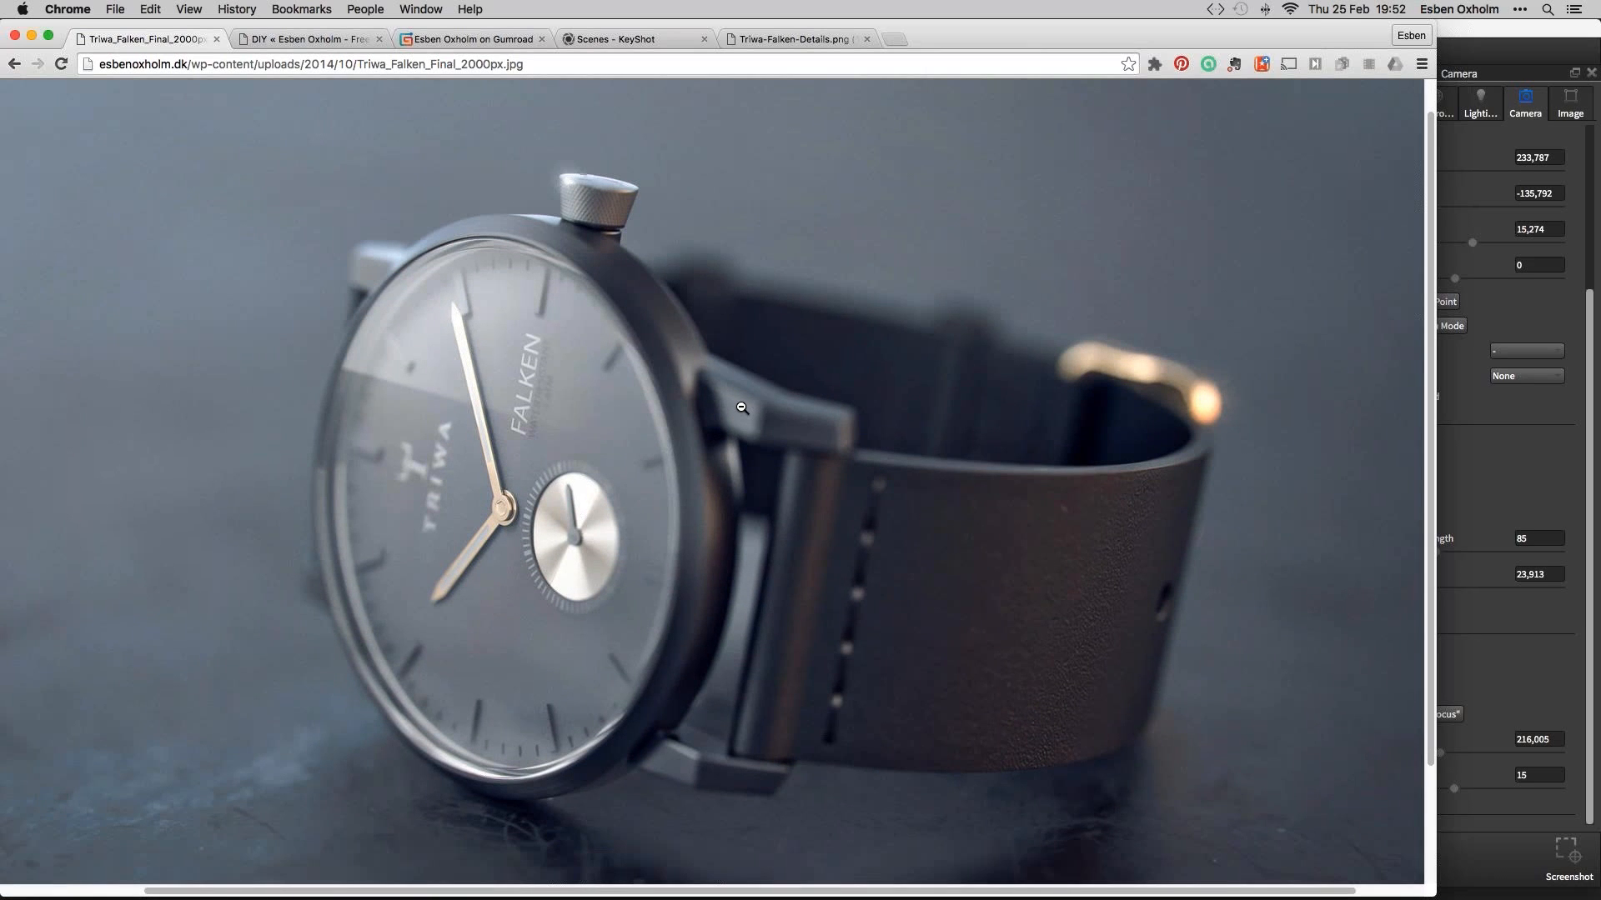
scroll(741, 407, "down", 2)
left_click(742, 407)
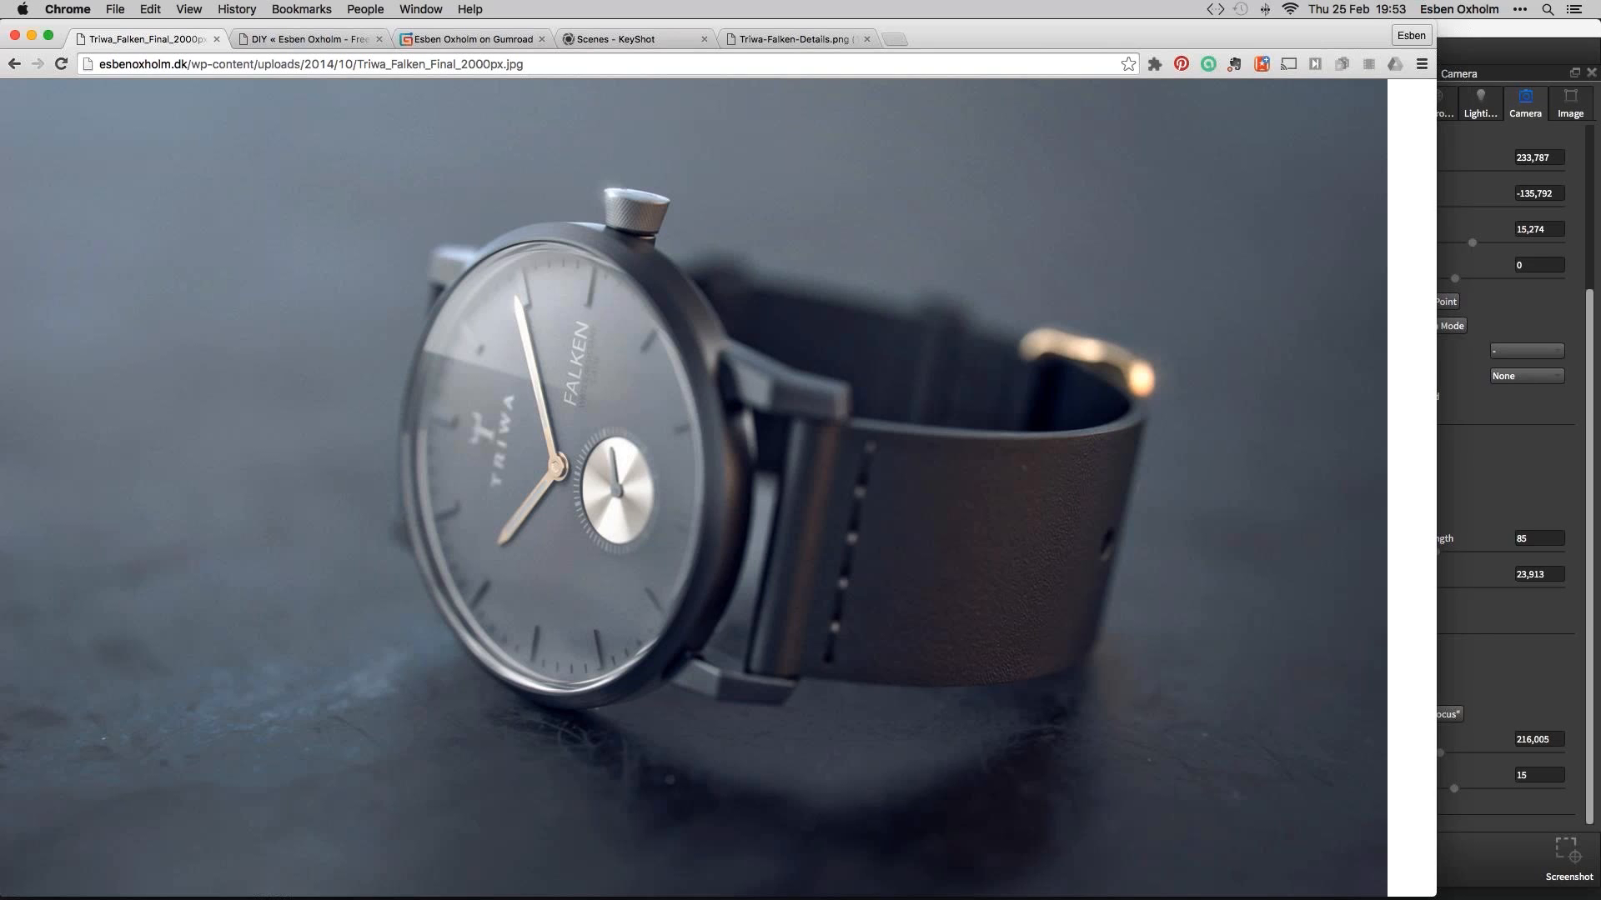
left_click(542, 456)
scroll(708, 484, "down", 1)
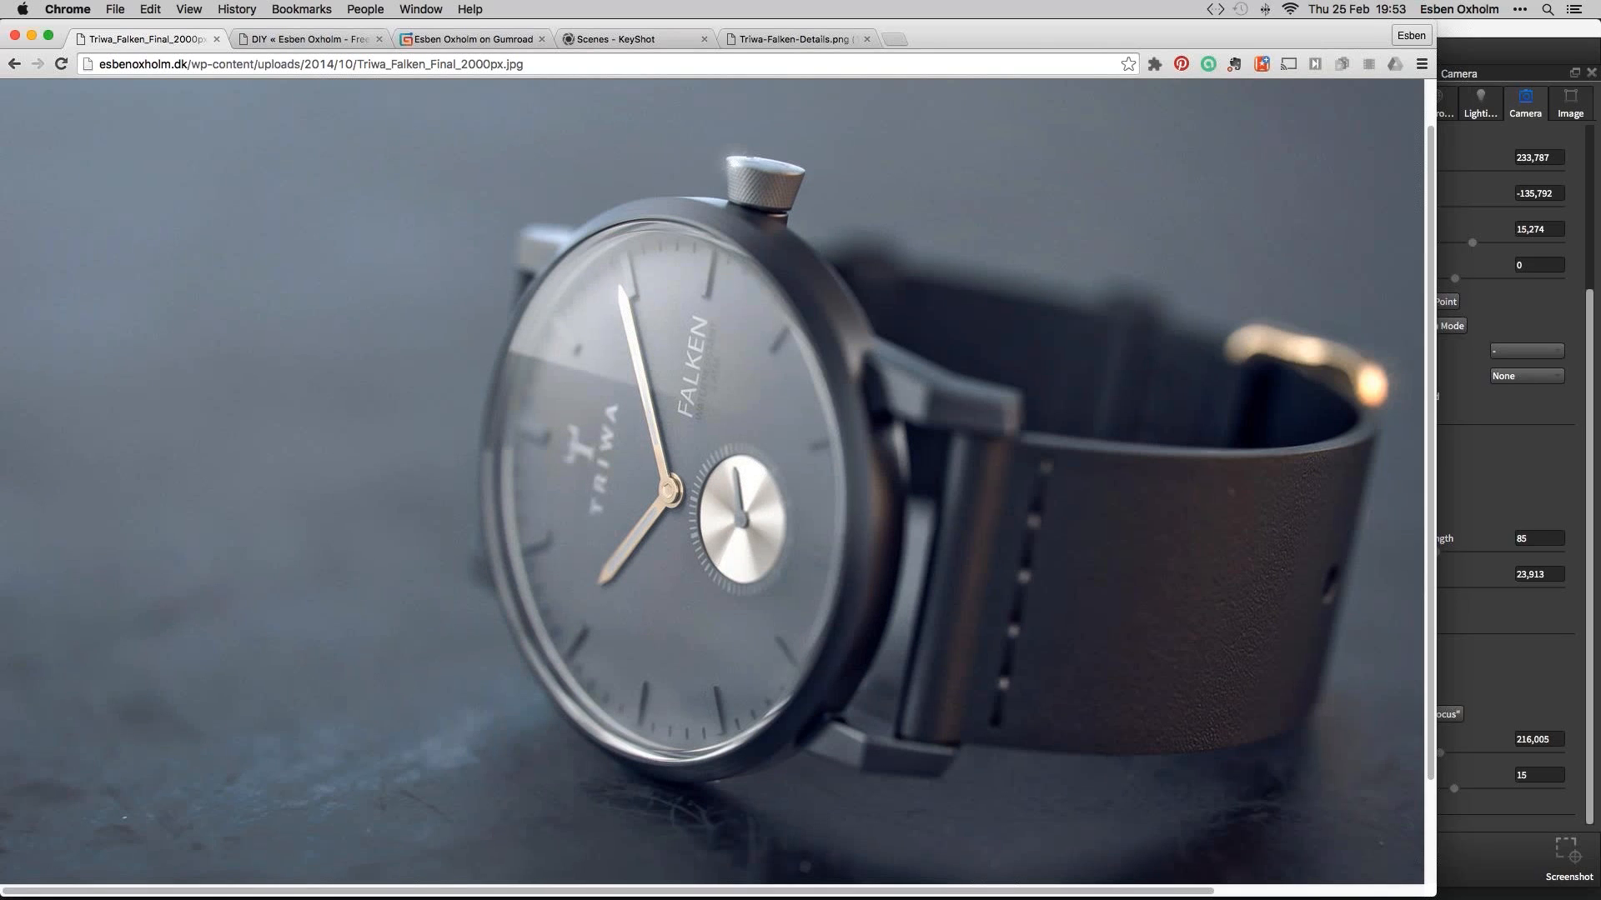
scroll(708, 483, "down", 3)
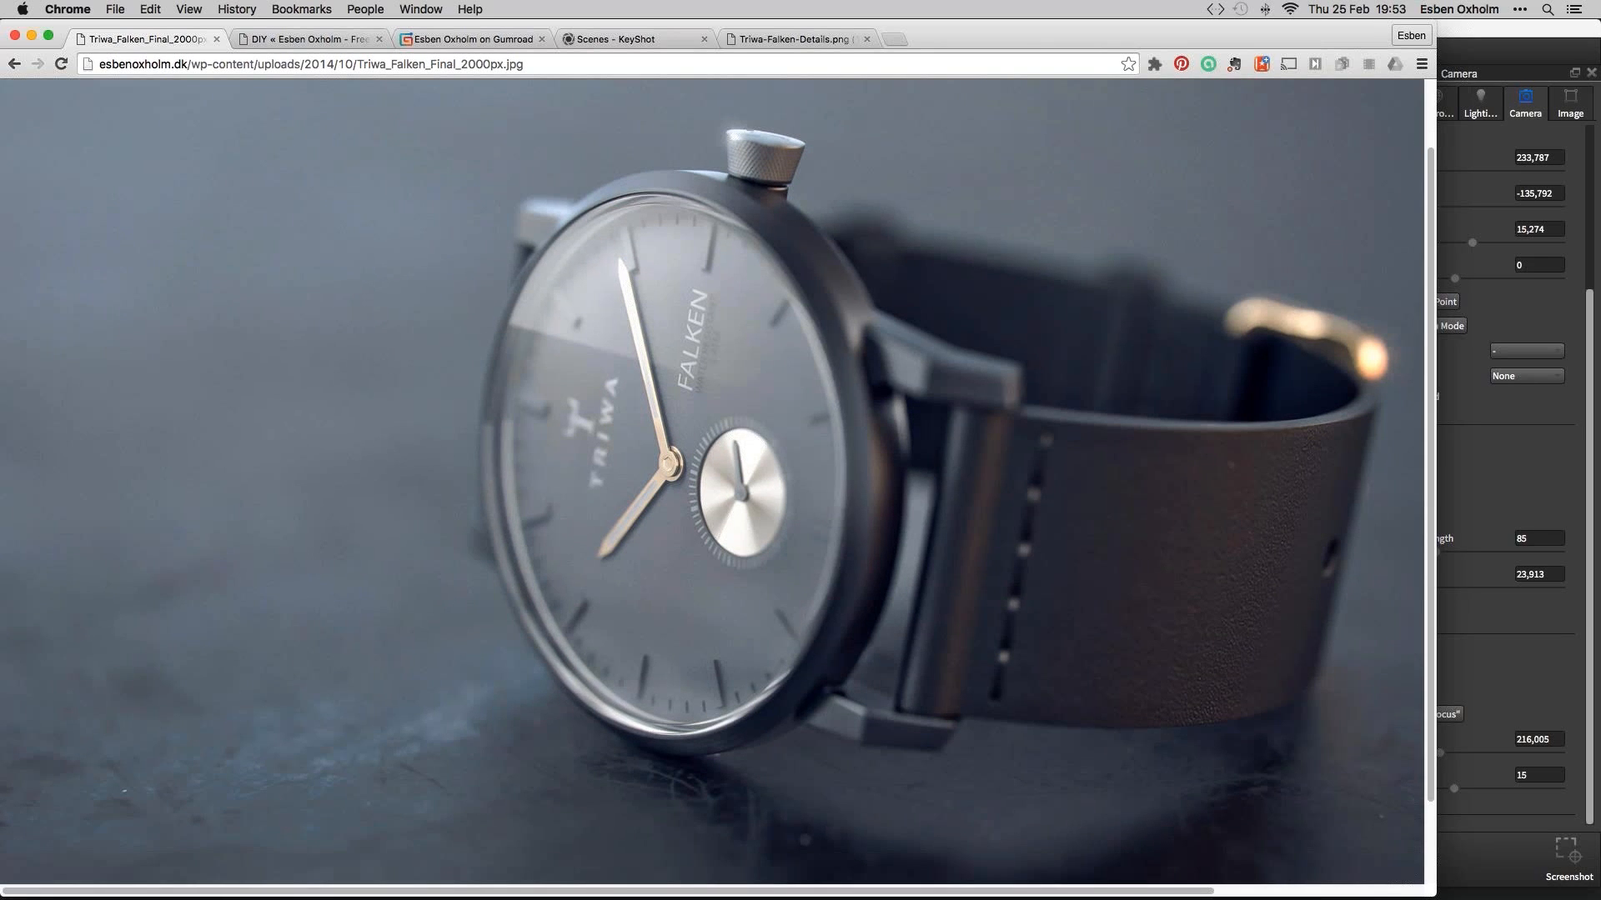
left_click(709, 483)
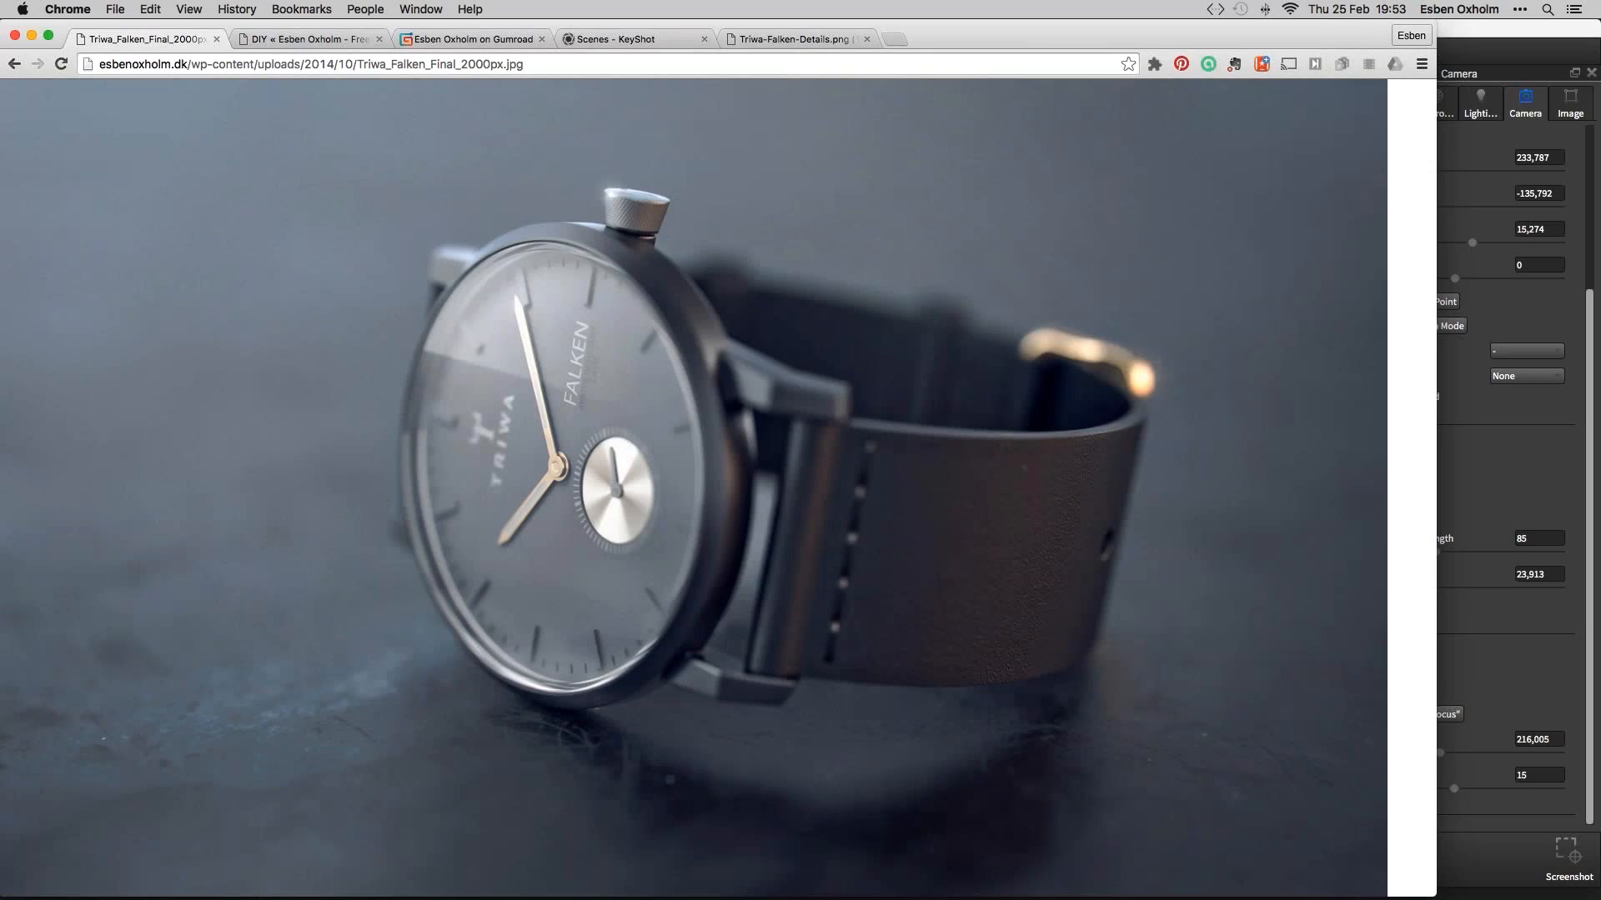
left_click(555, 336)
left_click(1291, 523)
Switch to KeyShot, view the knurled crown close up and open the Material Graph of Paint Metallic Dark Umber #21
key("super+Tab")
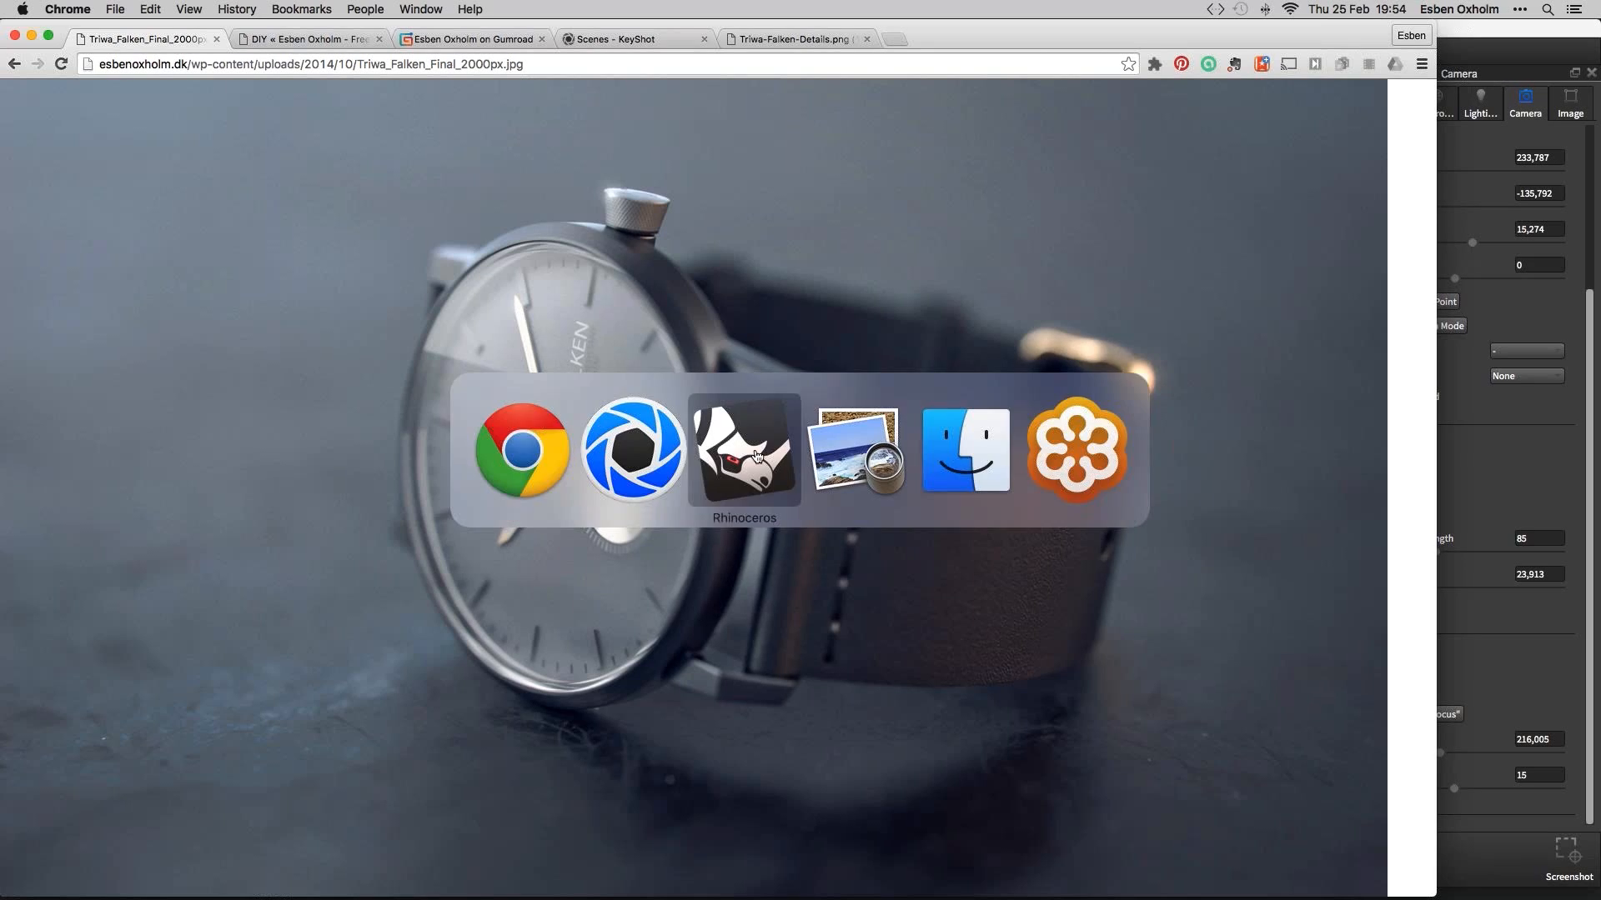
left_click(656, 453)
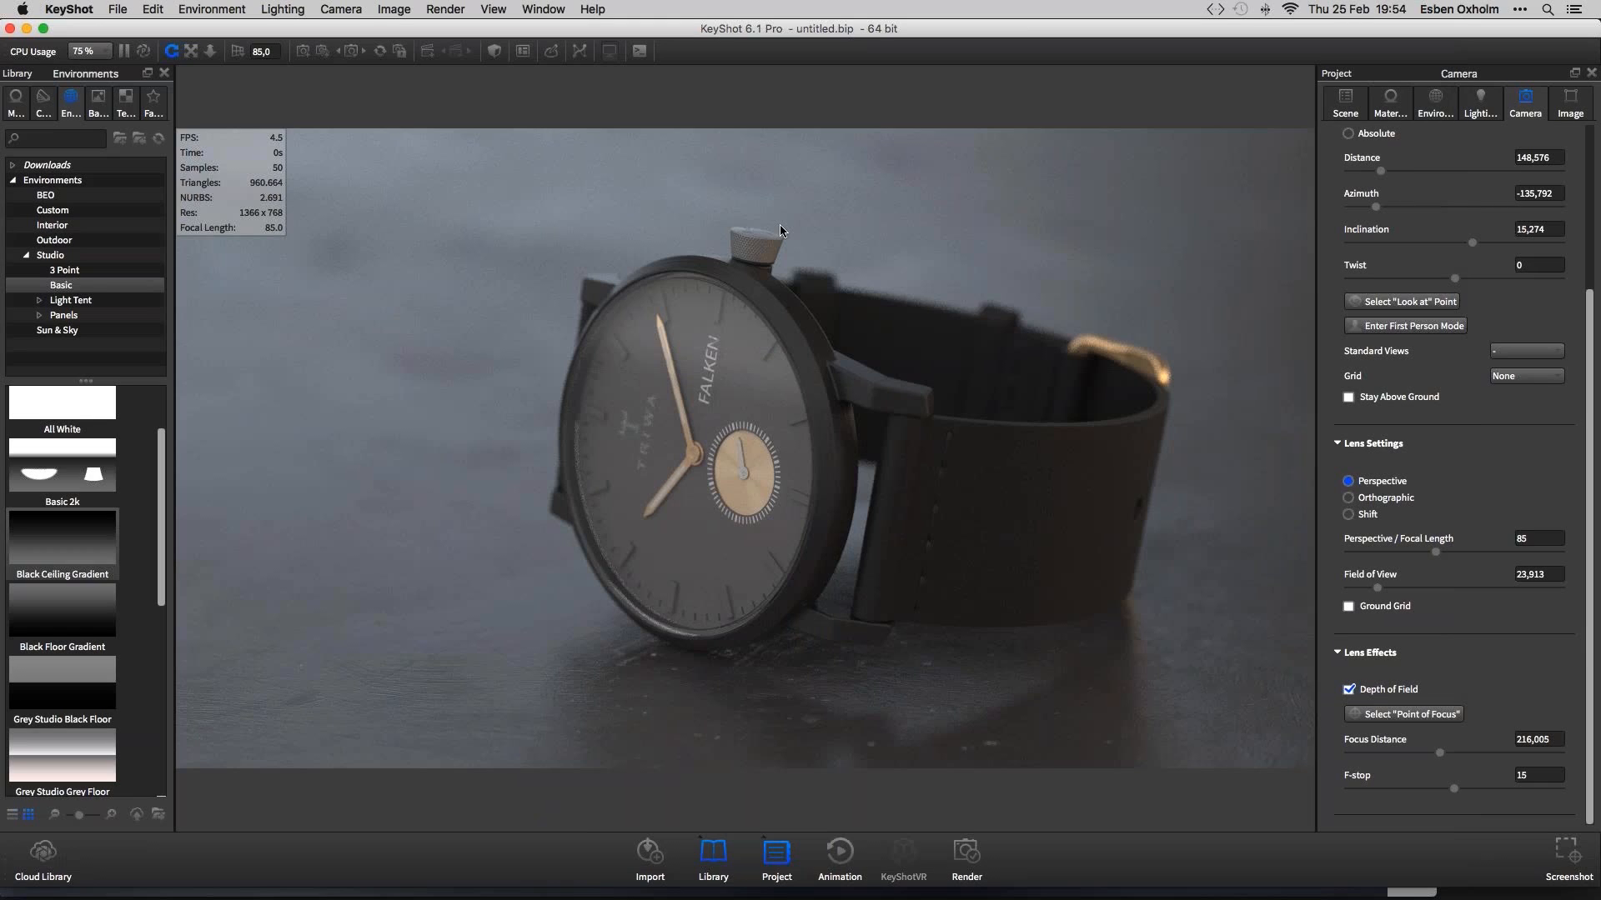
scroll(778, 224, "up", 5)
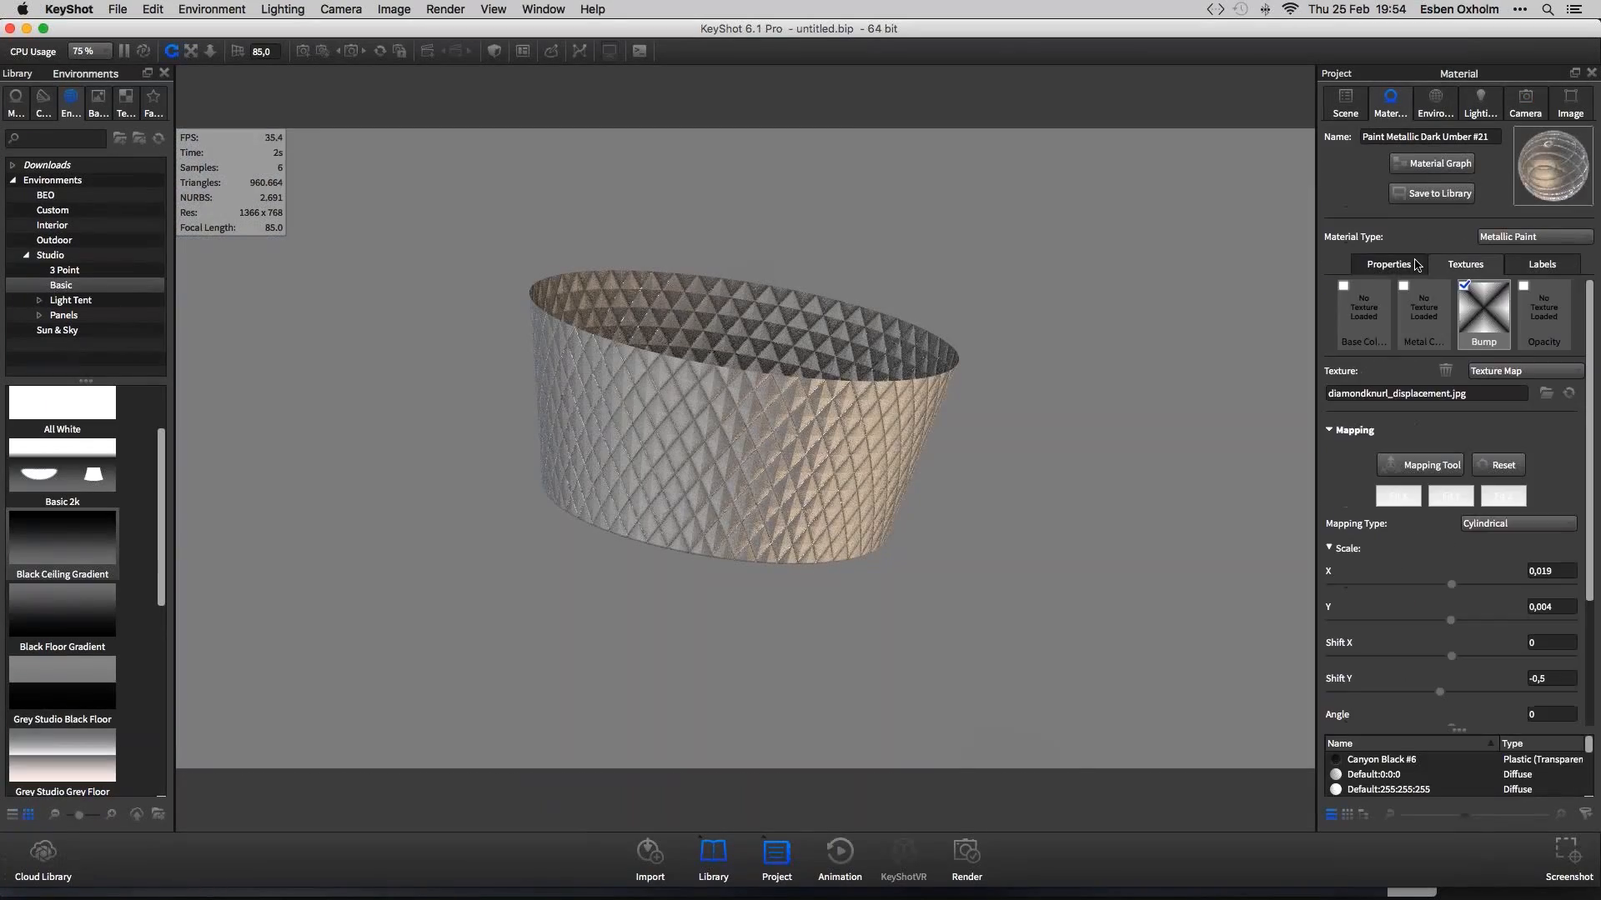
left_click(1431, 164)
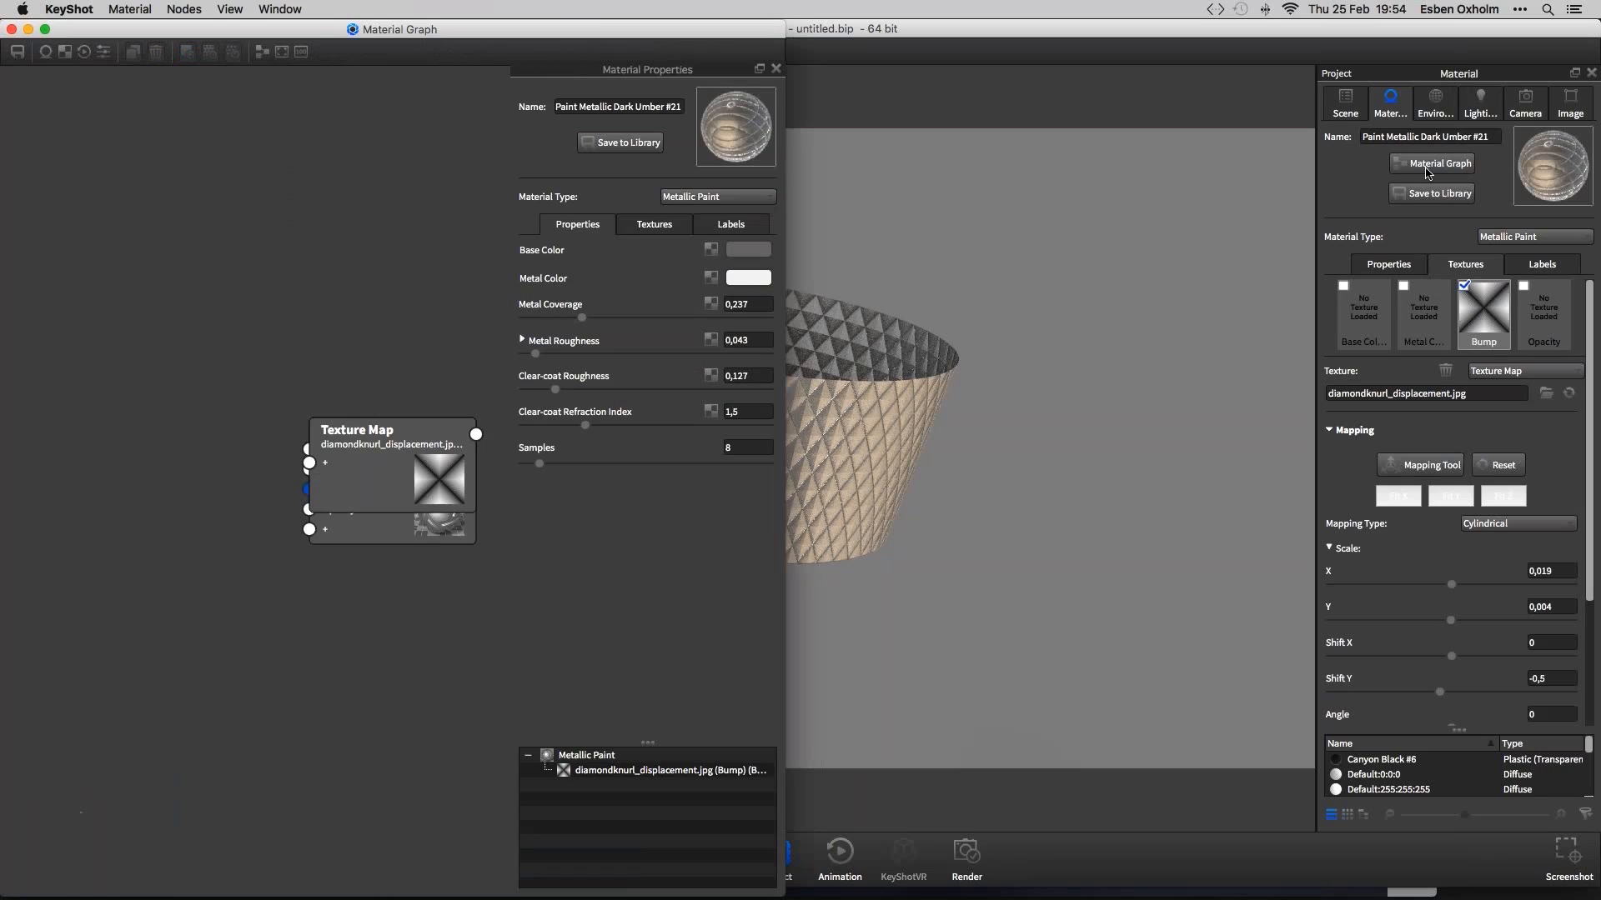
Narrow the Material Graph window, separate the Texture Map node from Metallic Paint and display the diamondknurl_displacement.jpg bump texture's properties
left_click_drag(782, 41, 606, 42)
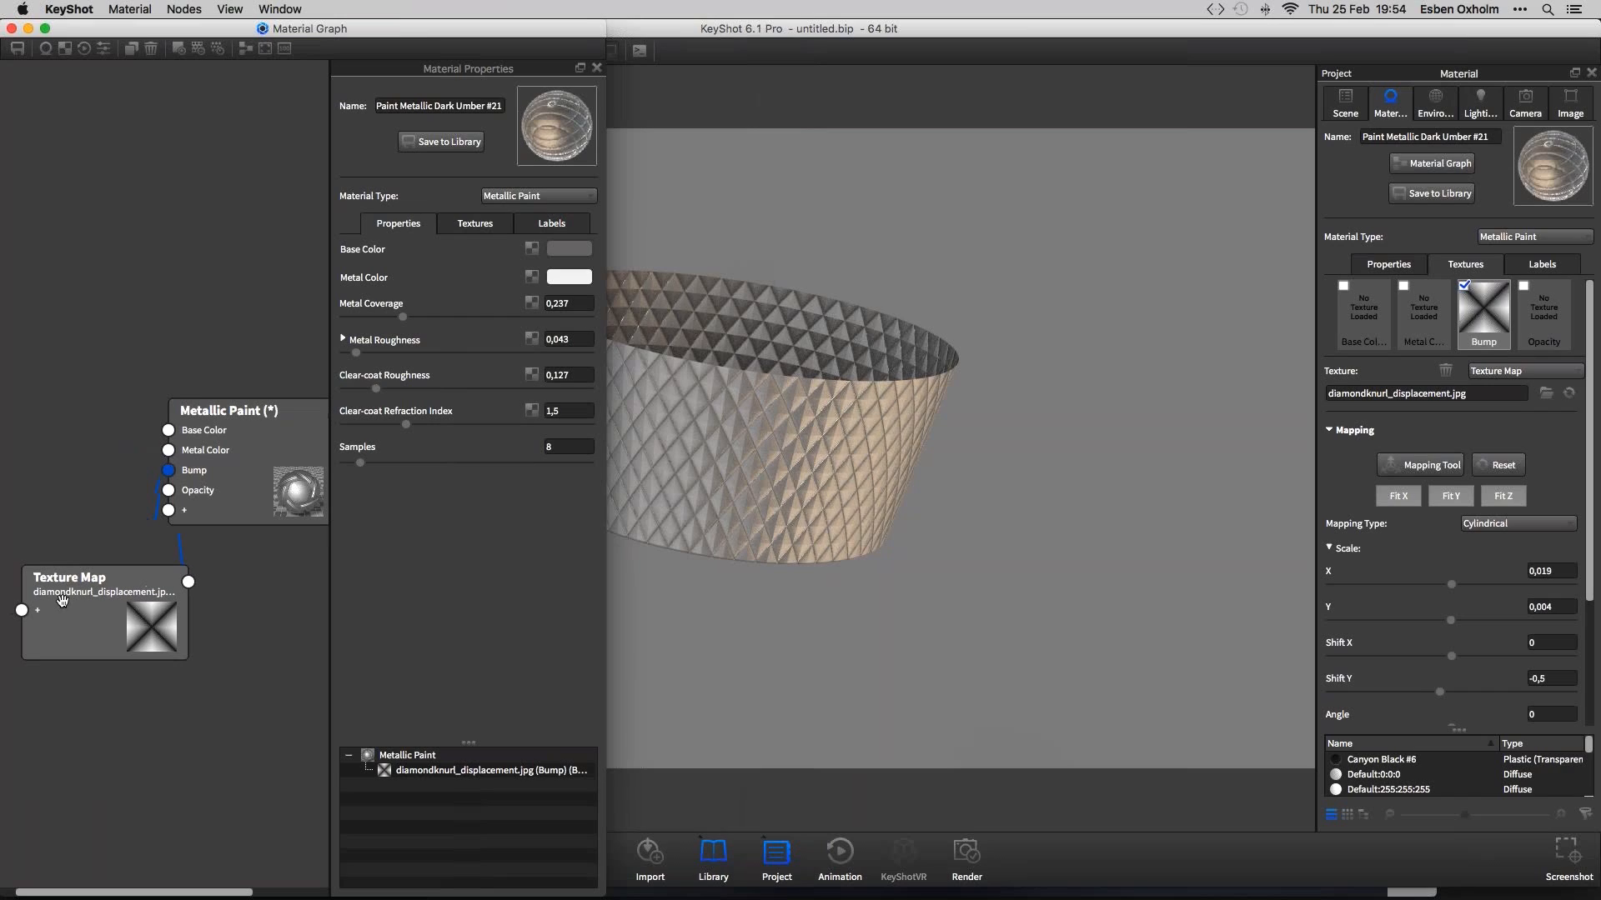
left_click_drag(142, 608, 106, 567)
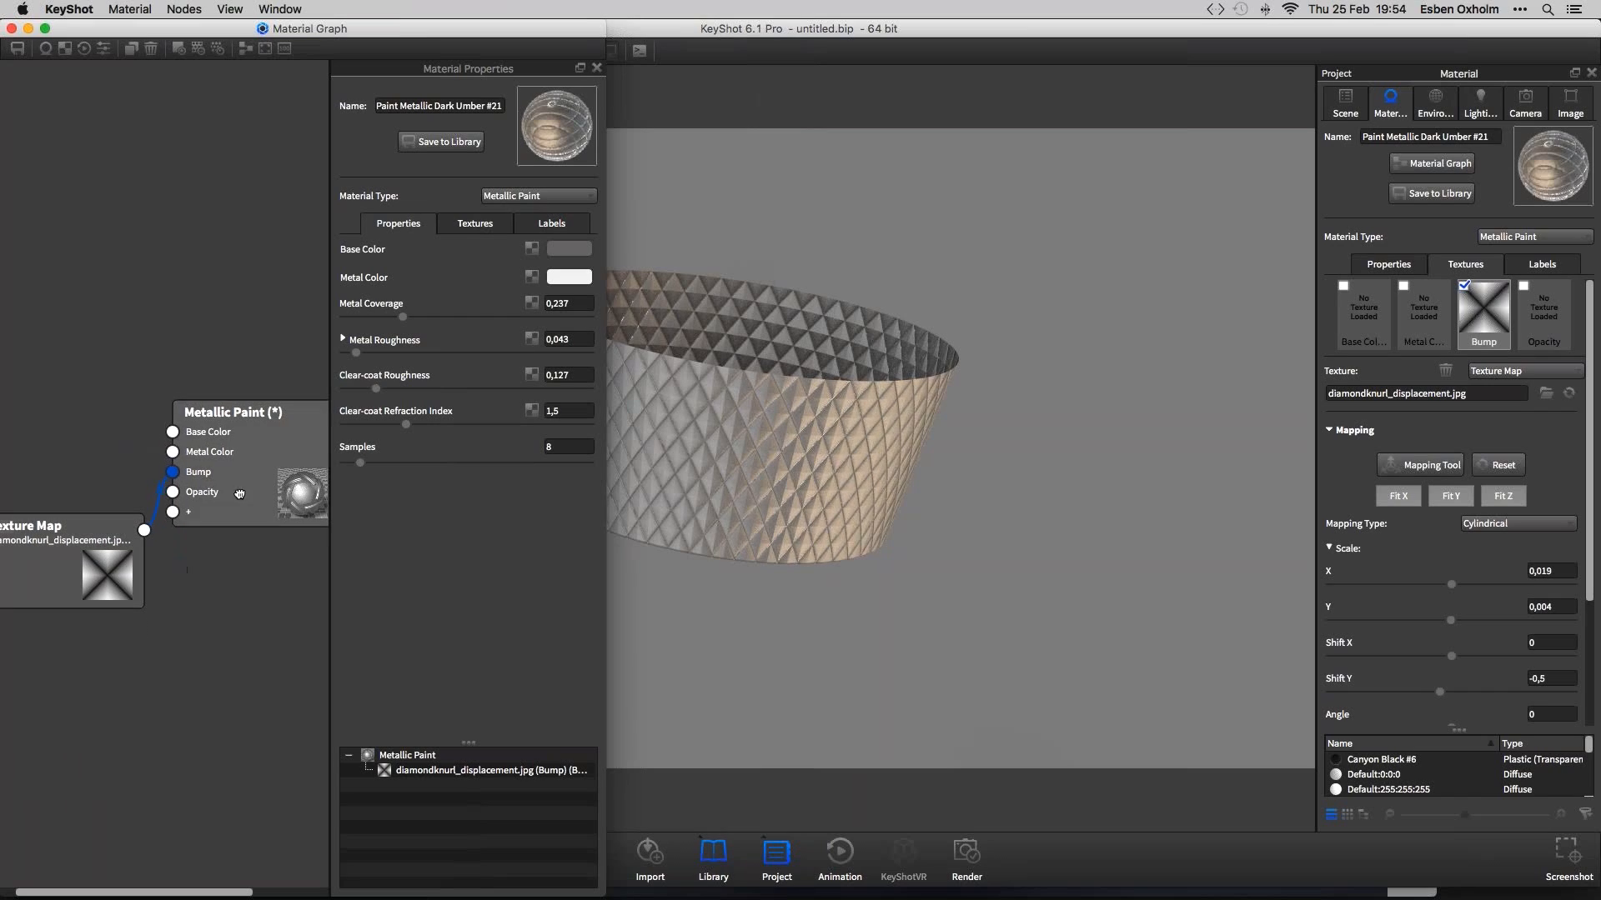
double_click(106, 563)
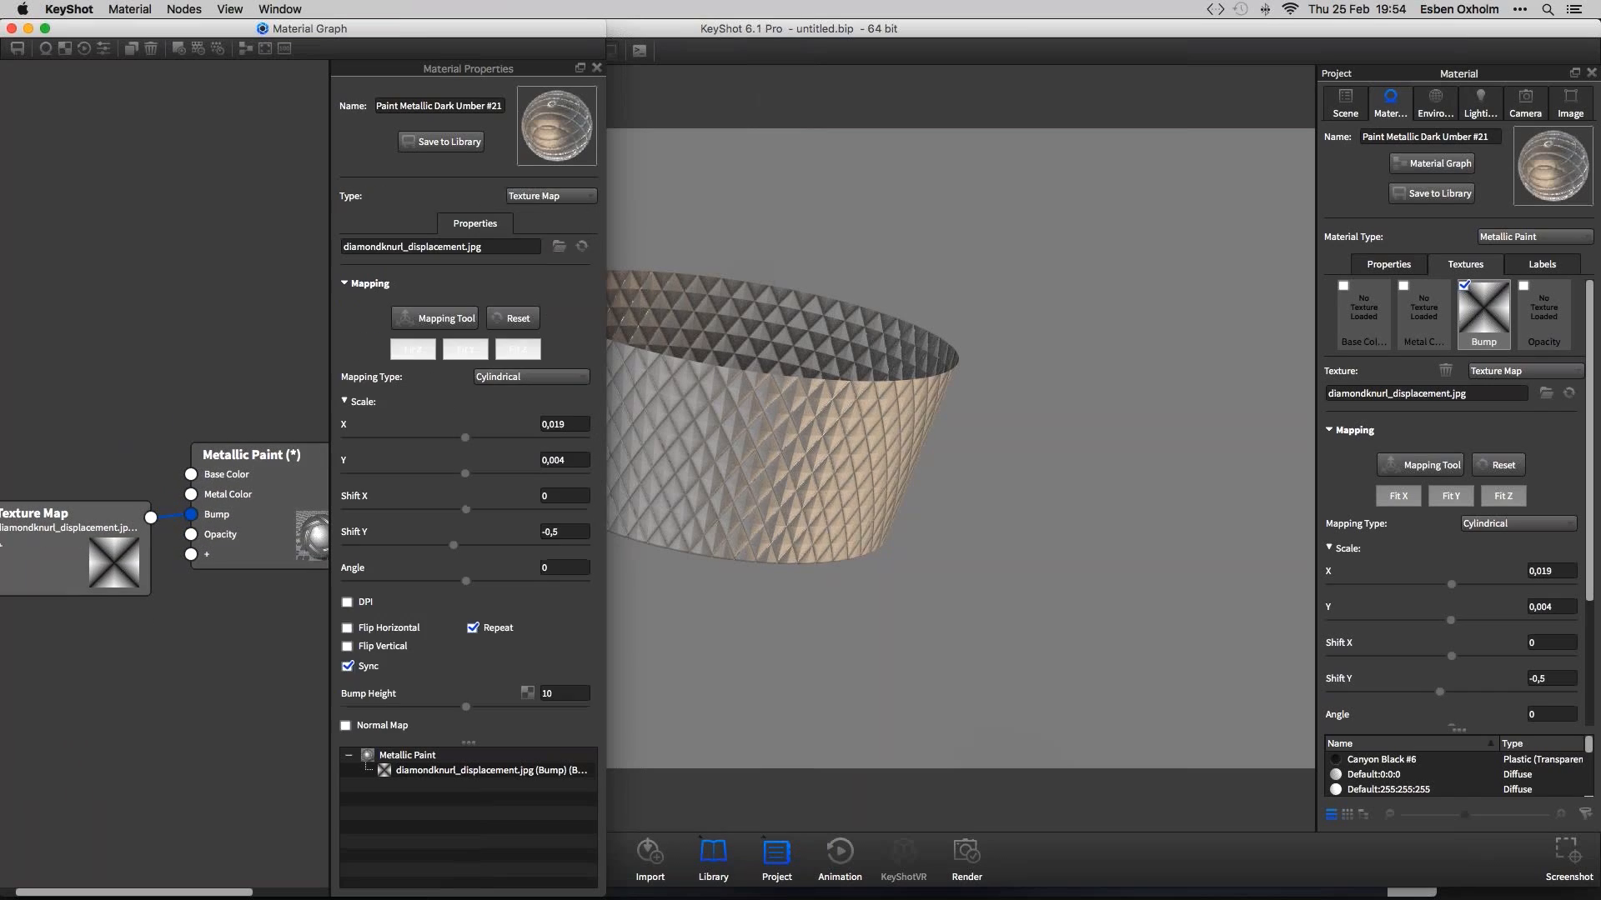
left_click_drag(122, 573, 119, 554)
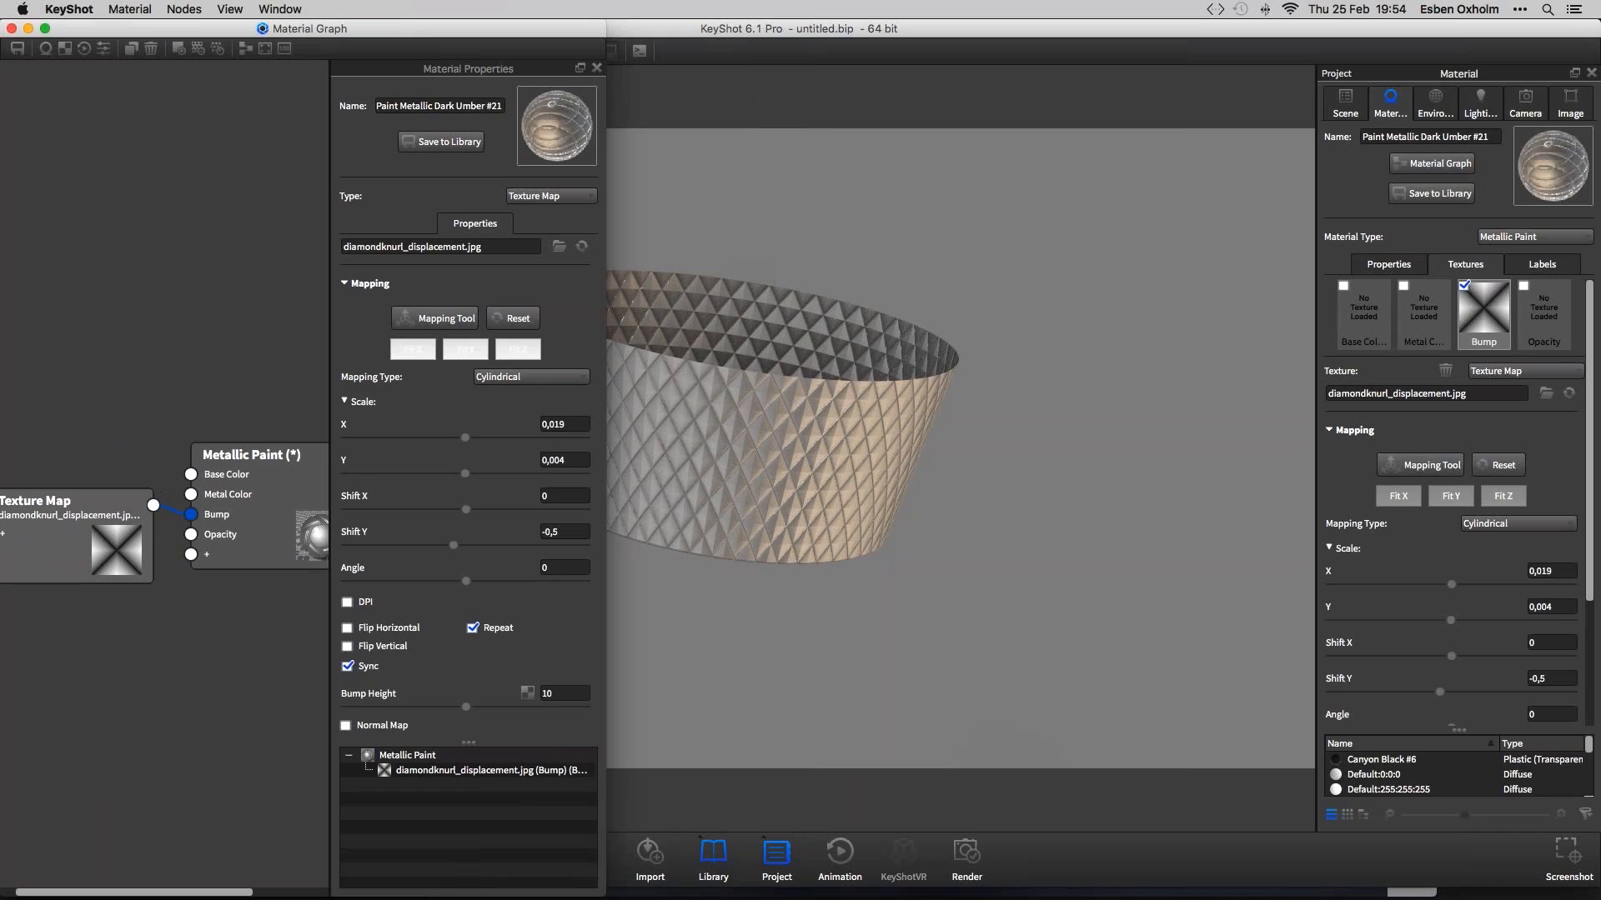
left_click_drag(111, 536, 112, 544)
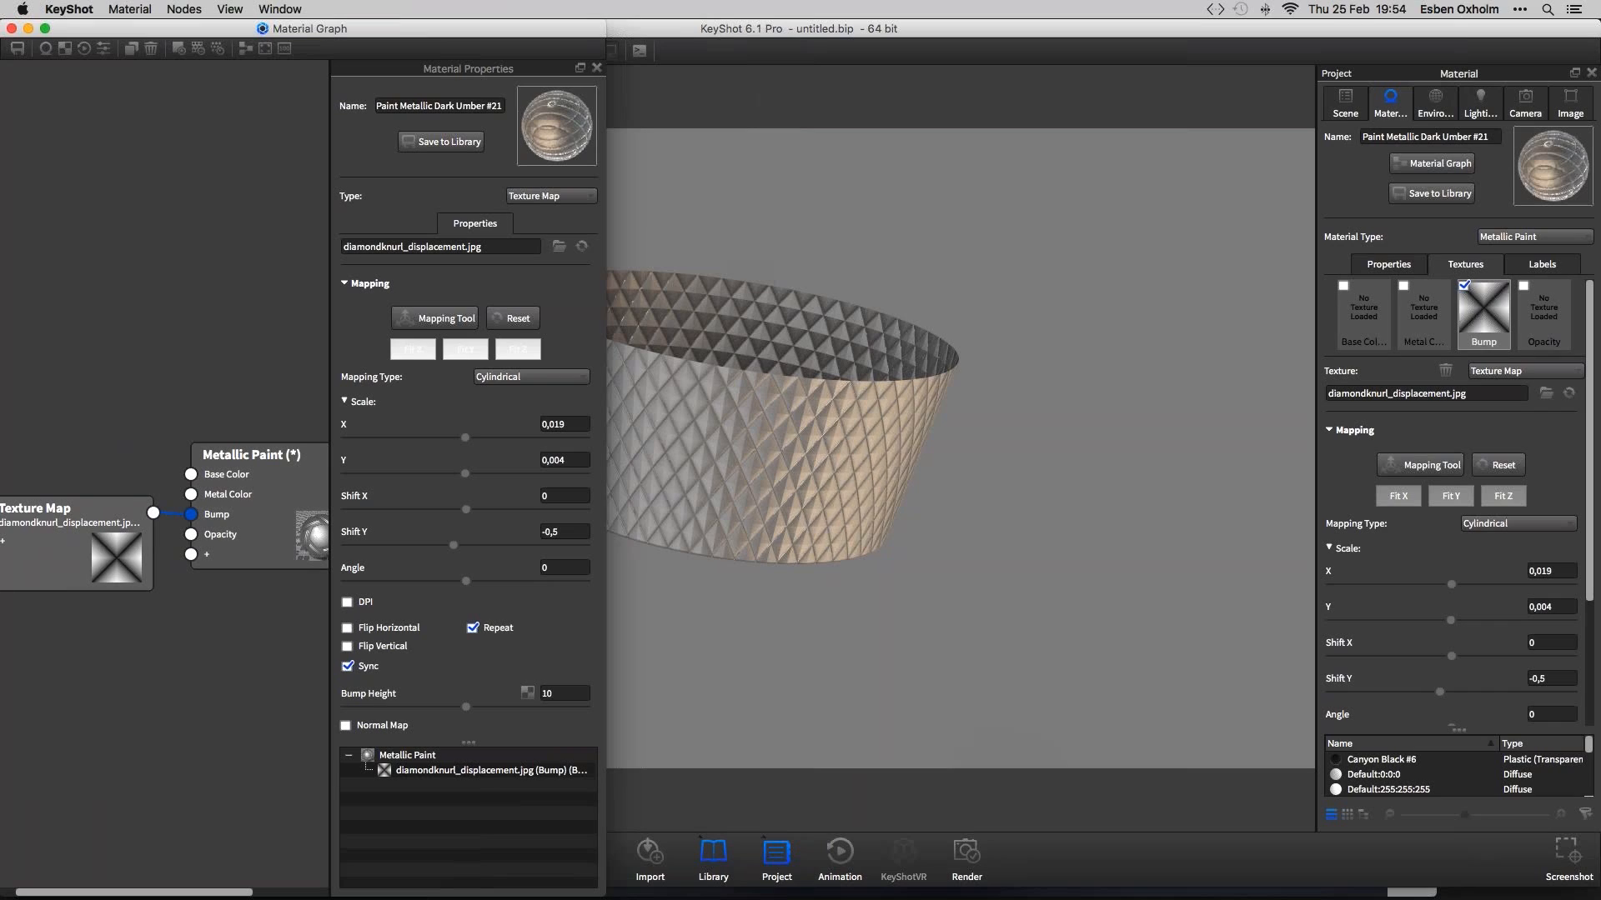
right_click(166, 515)
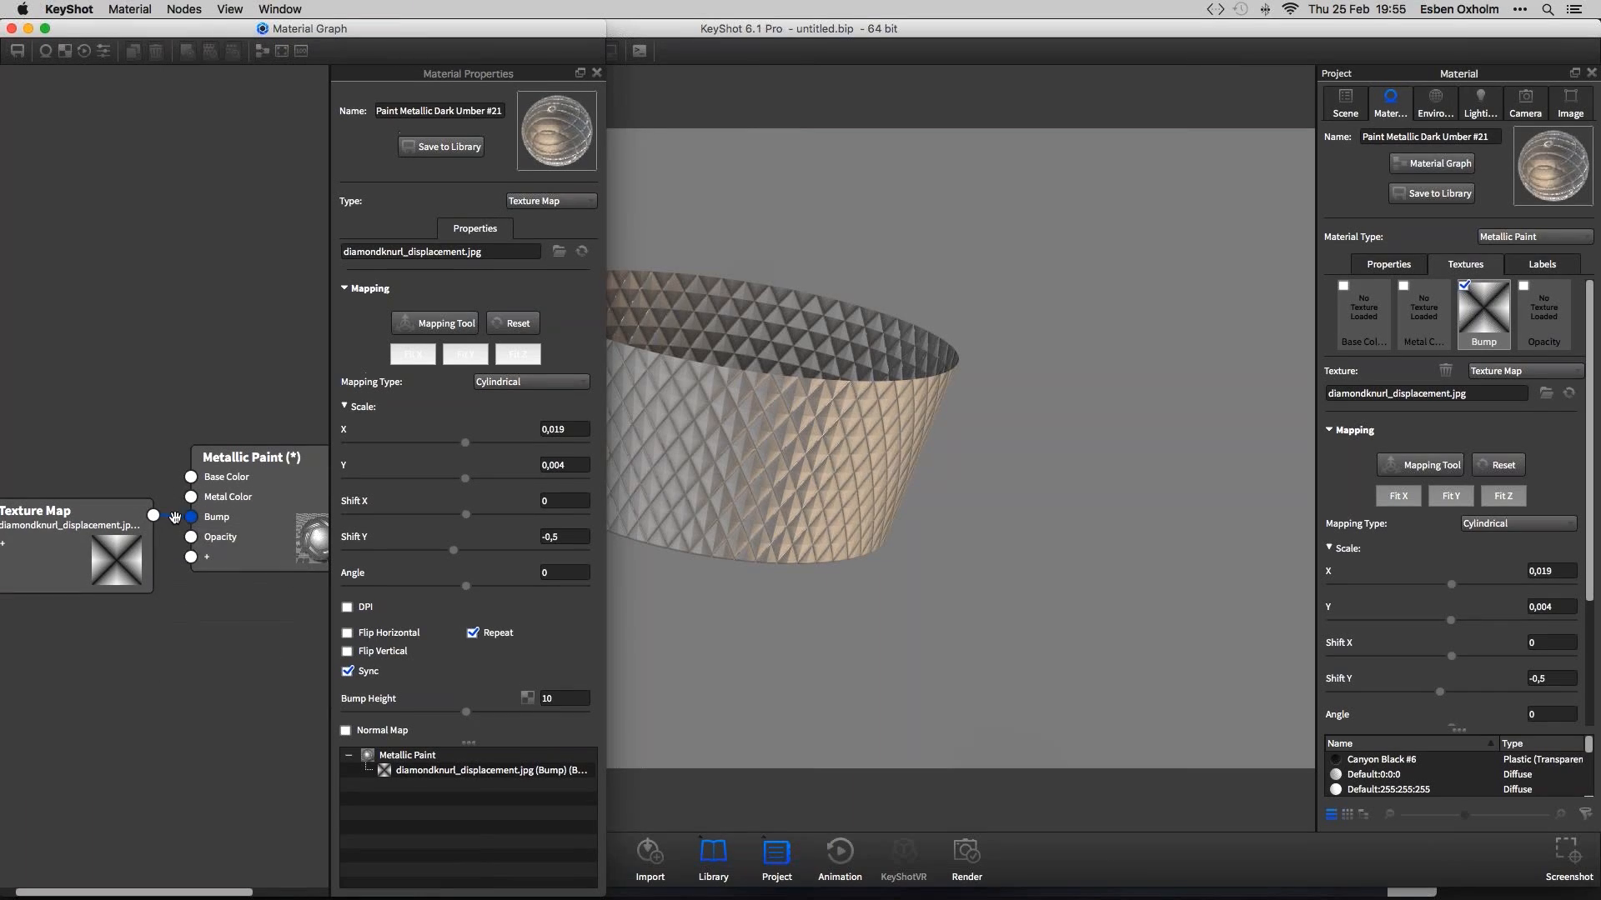
Disconnect the diamondknurl_displacement.jpg Texture Map from the Metallic Paint's Bump input, view the smooth crown, and reconnect the texture to Bump
left_click_drag(135, 514, 87, 515)
left_click(143, 514)
right_click(143, 514)
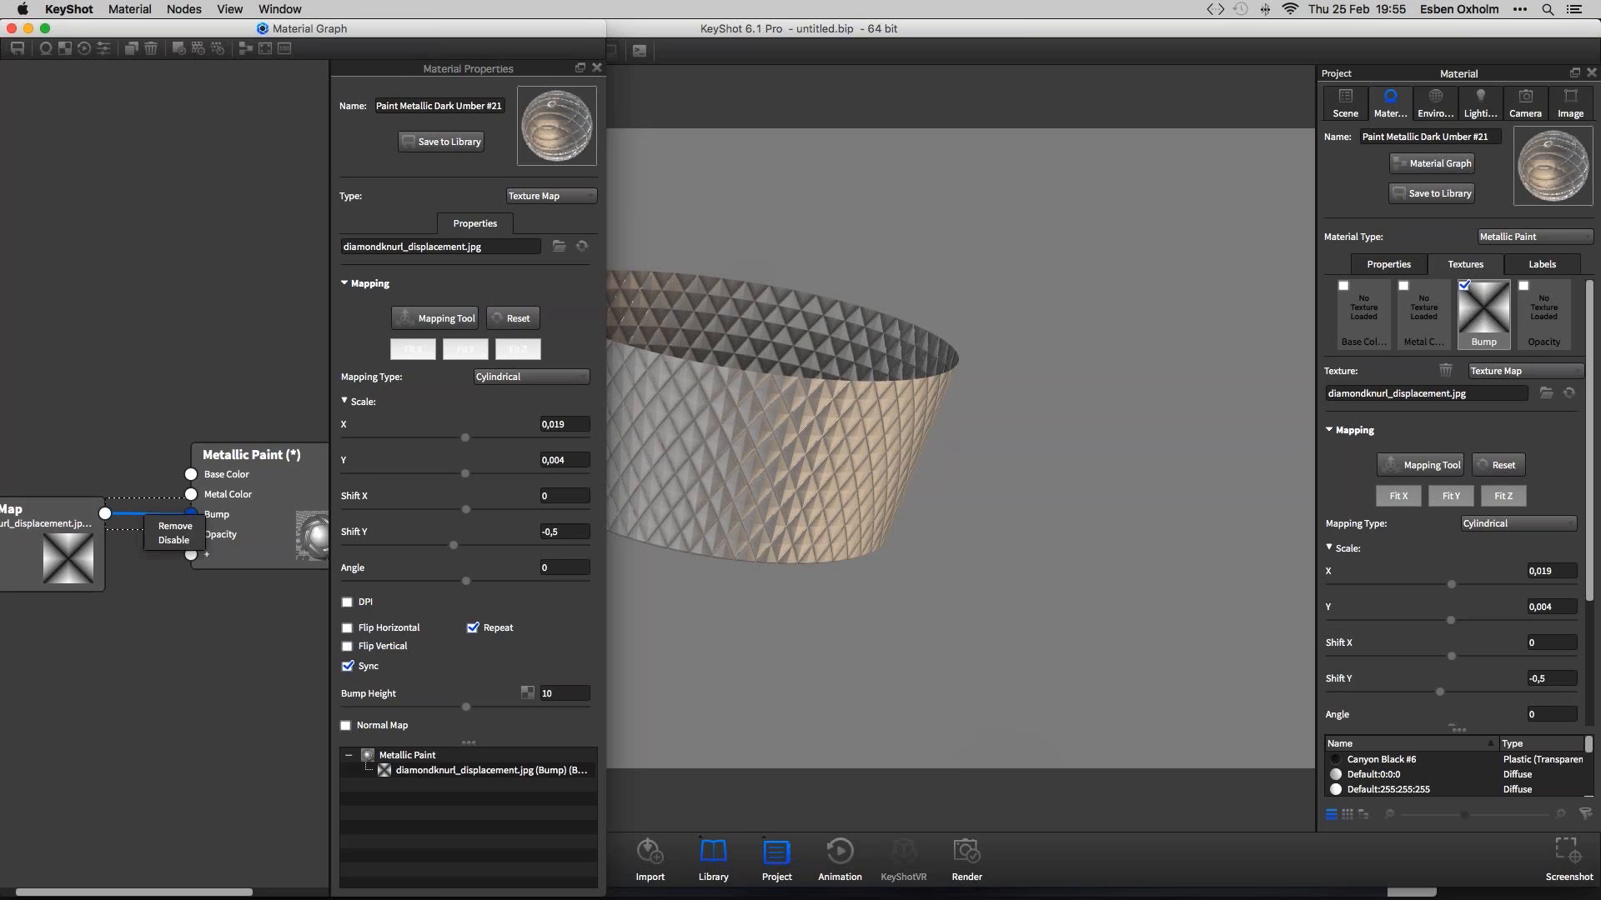
left_click(172, 526)
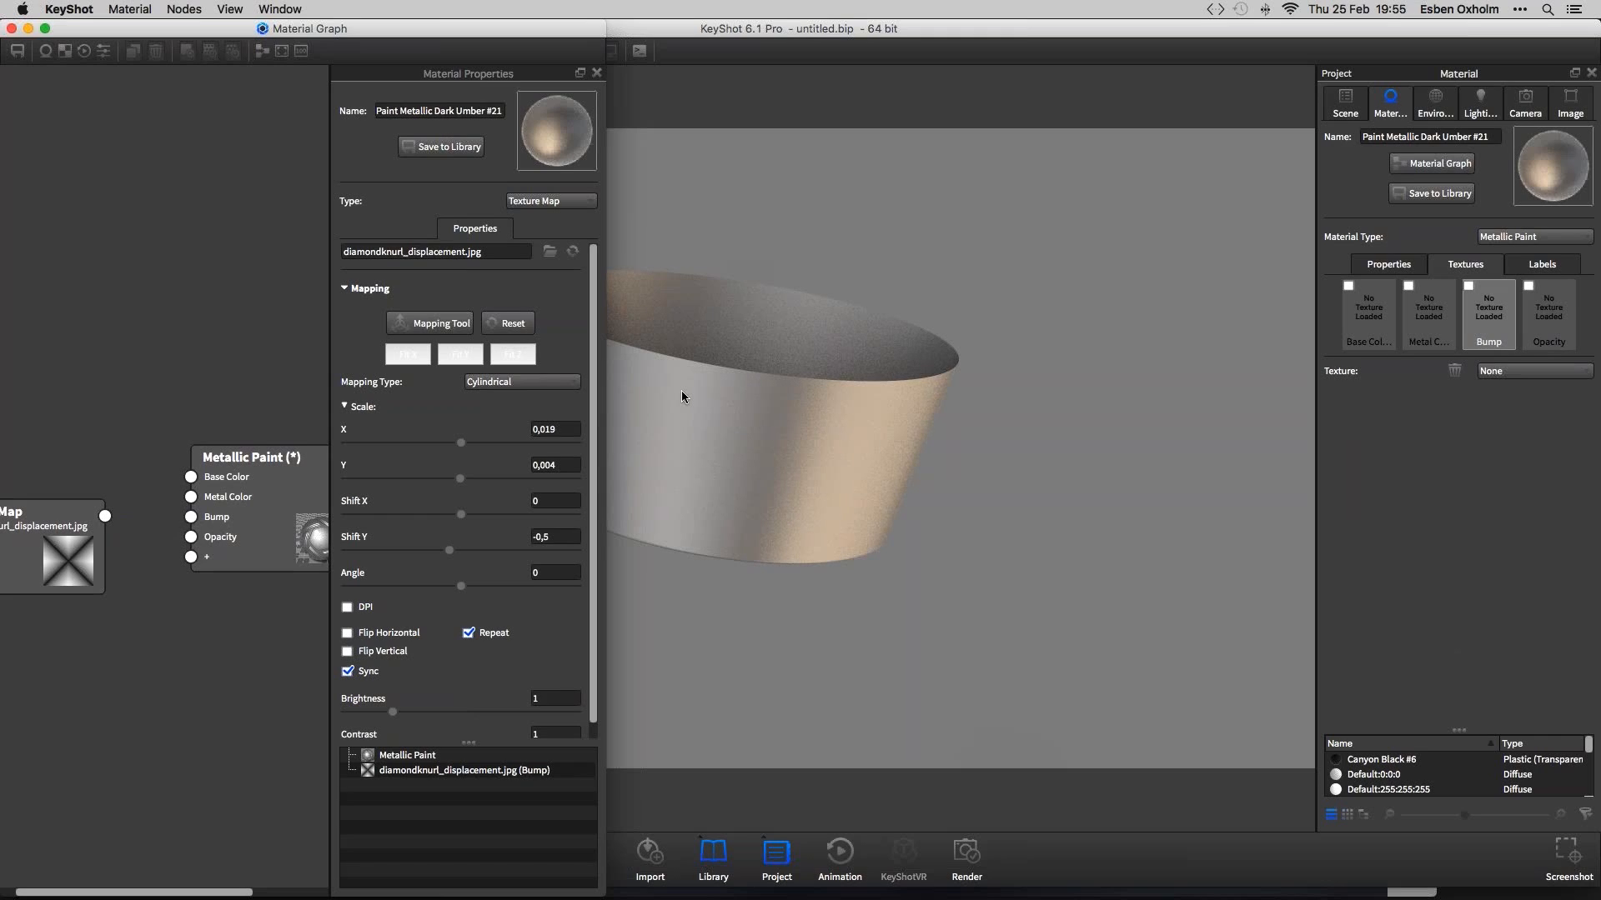
left_click(755, 629)
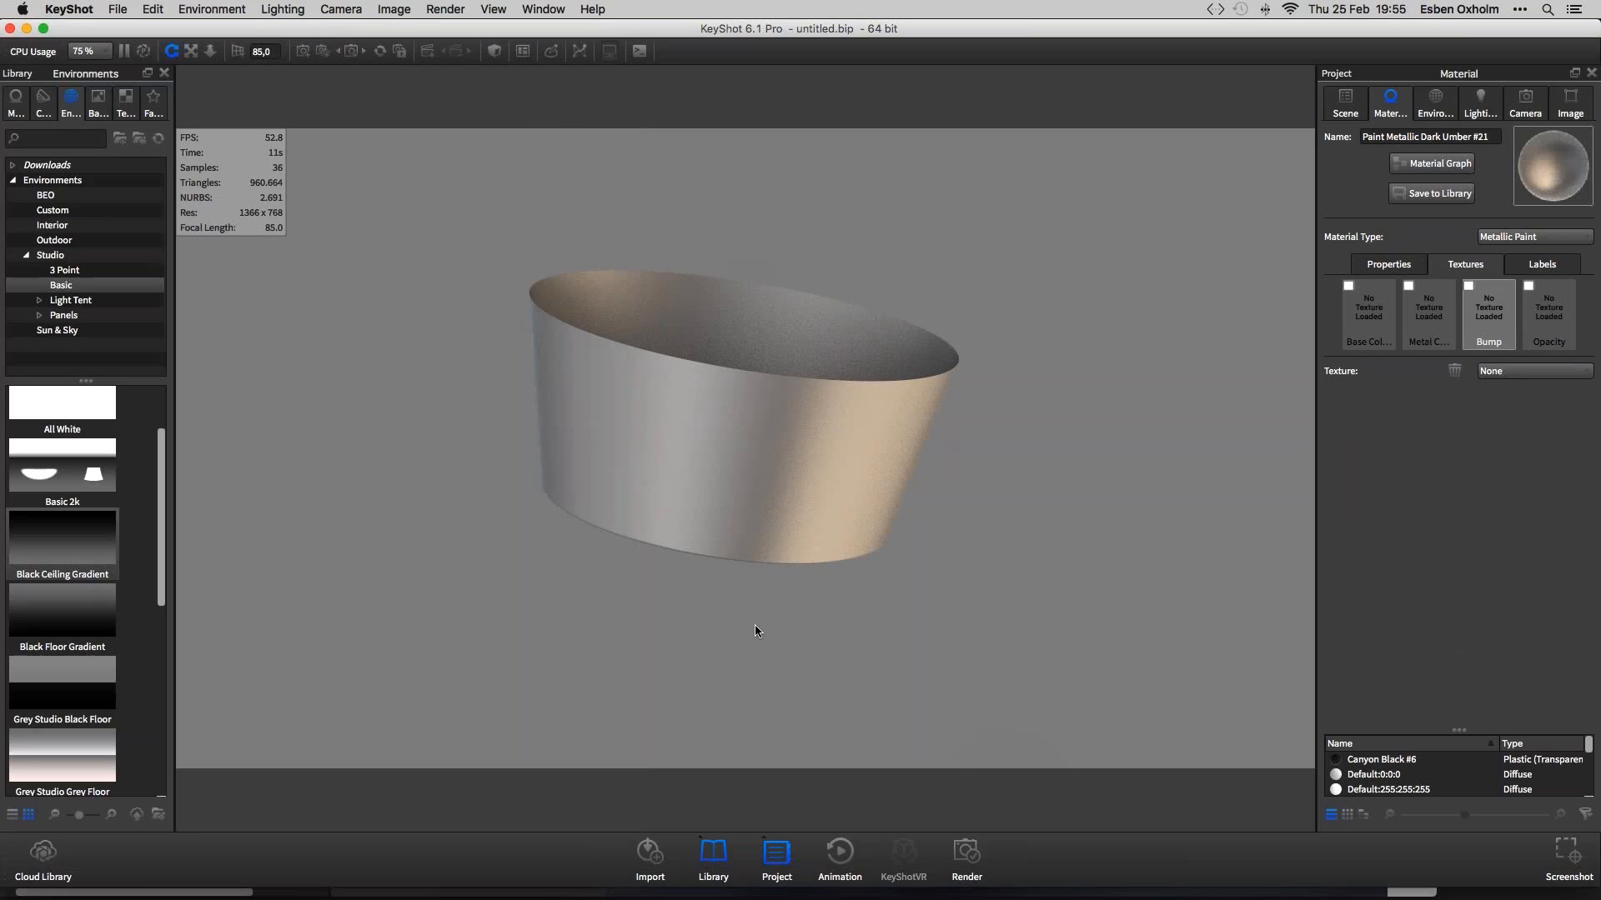
left_click(60, 855)
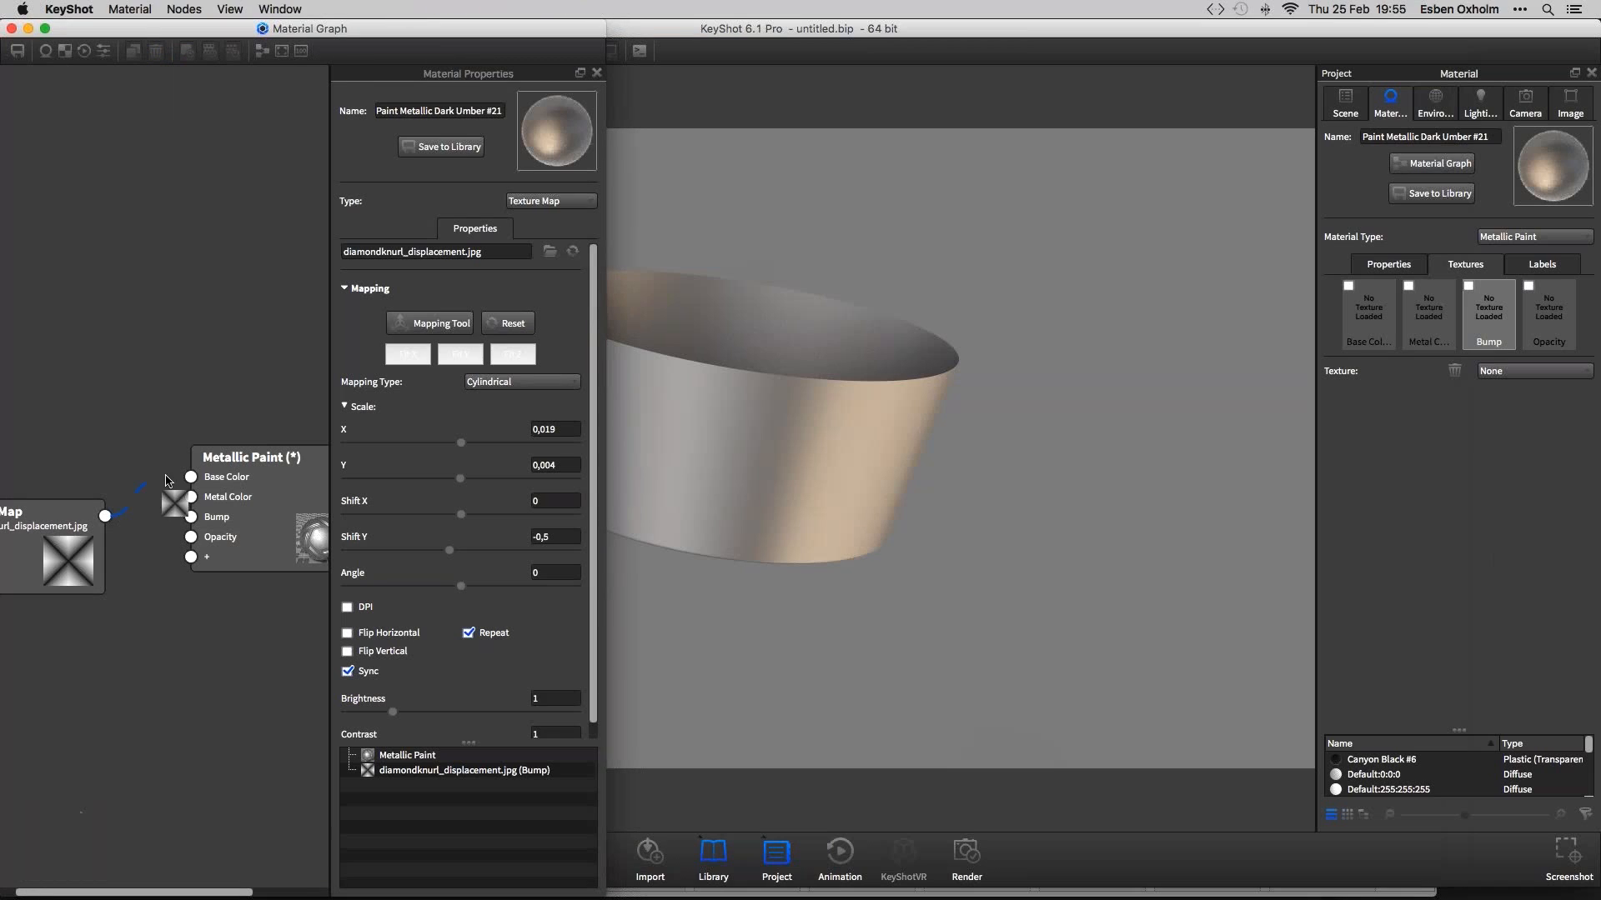
mouse_move(190, 516)
left_mouse_down()
mouse_move(191, 499)
mouse_move(191, 517)
left_mouse_up()
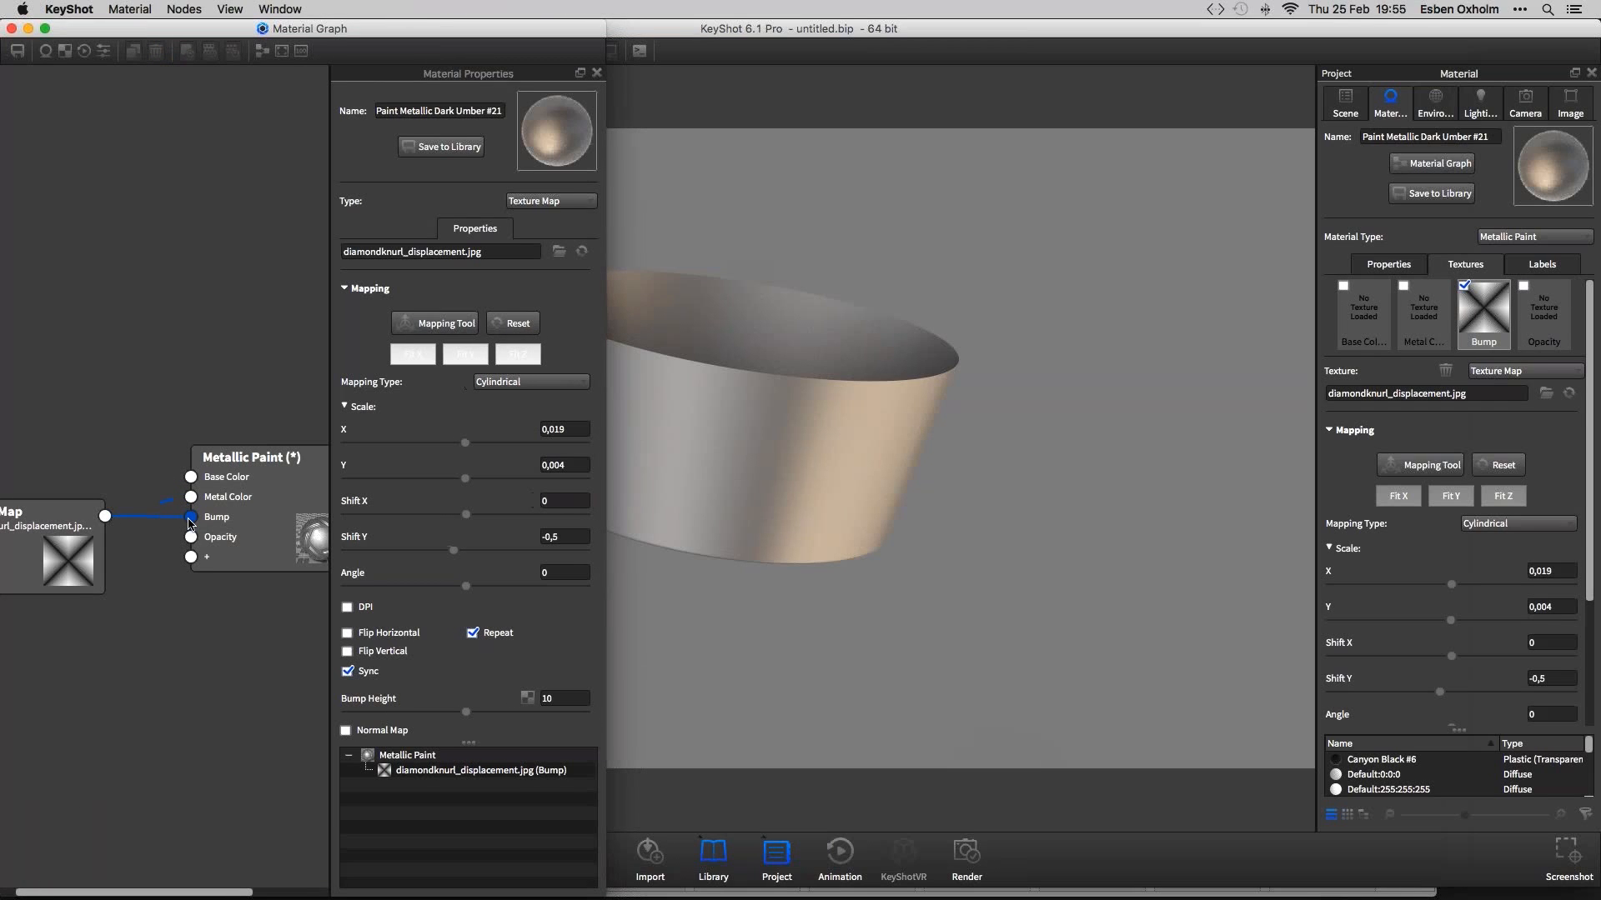
Close the Material Graph, zoom out from the crown and show all hidden parts of the scene
left_click(12, 30)
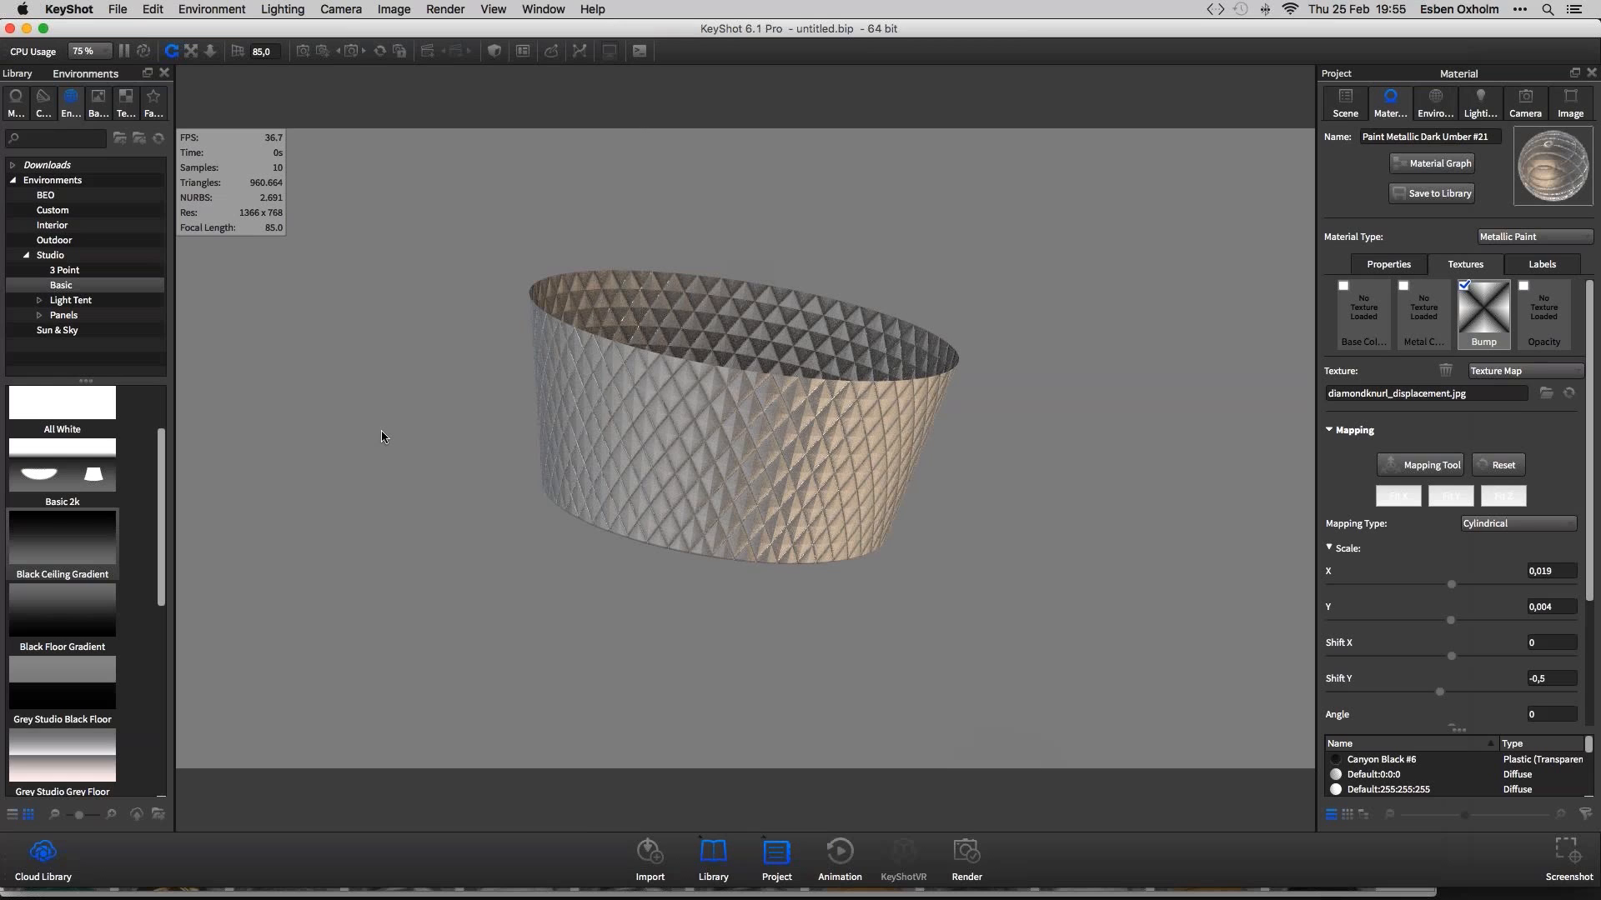
scroll(382, 430, "up", 3)
scroll(382, 430, "down", 10)
right_click(517, 438)
left_click(537, 453)
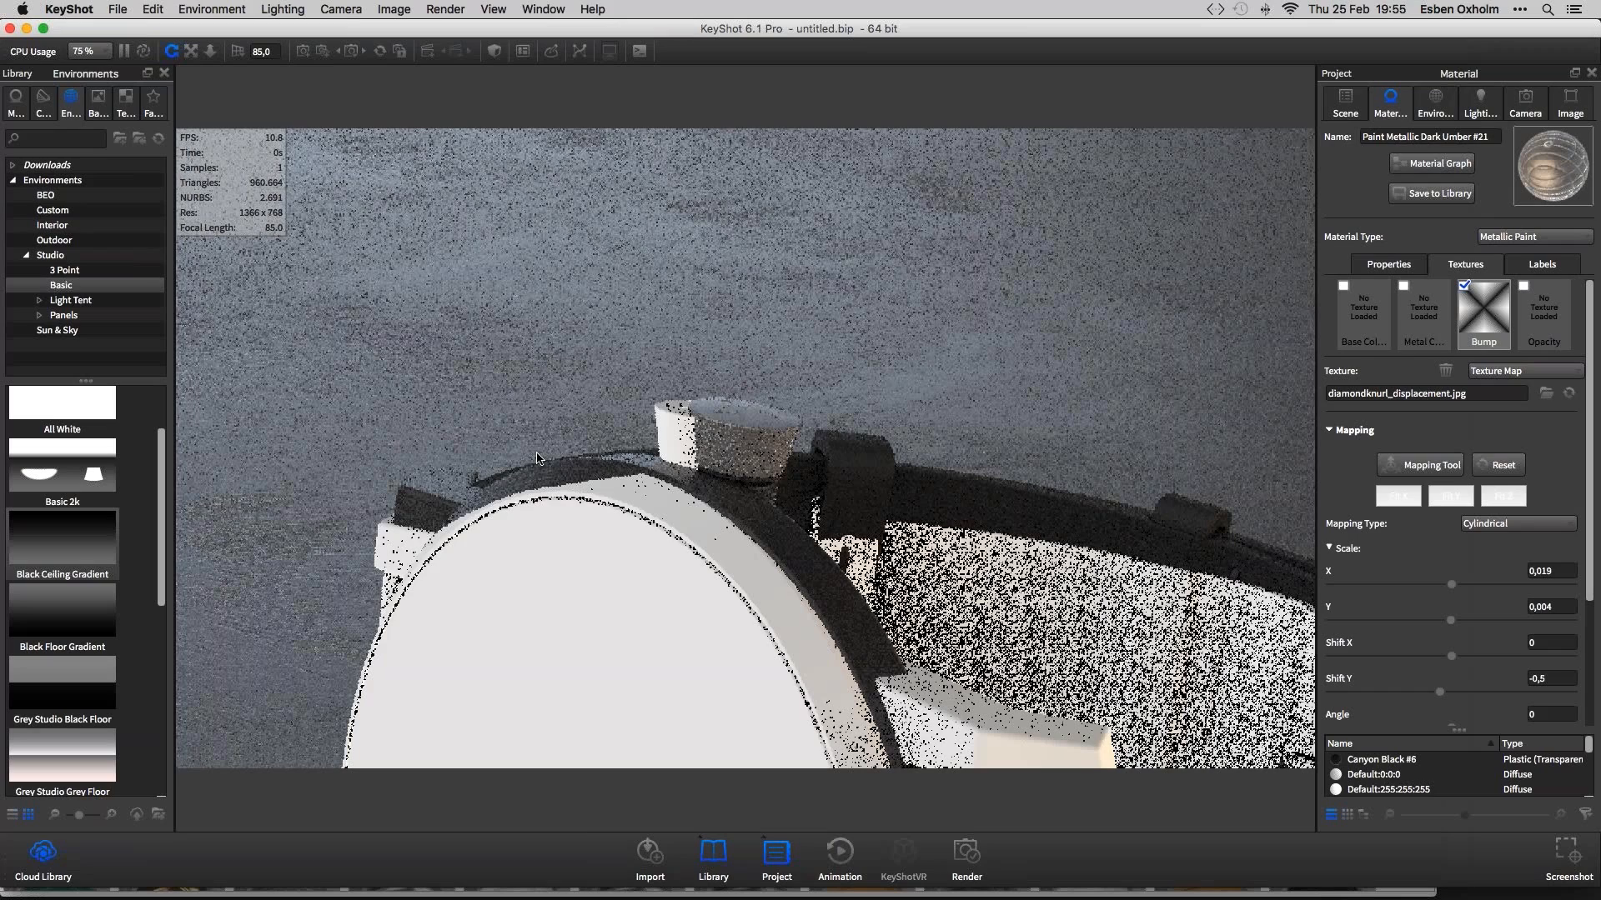
scroll(536, 458, "down", 4)
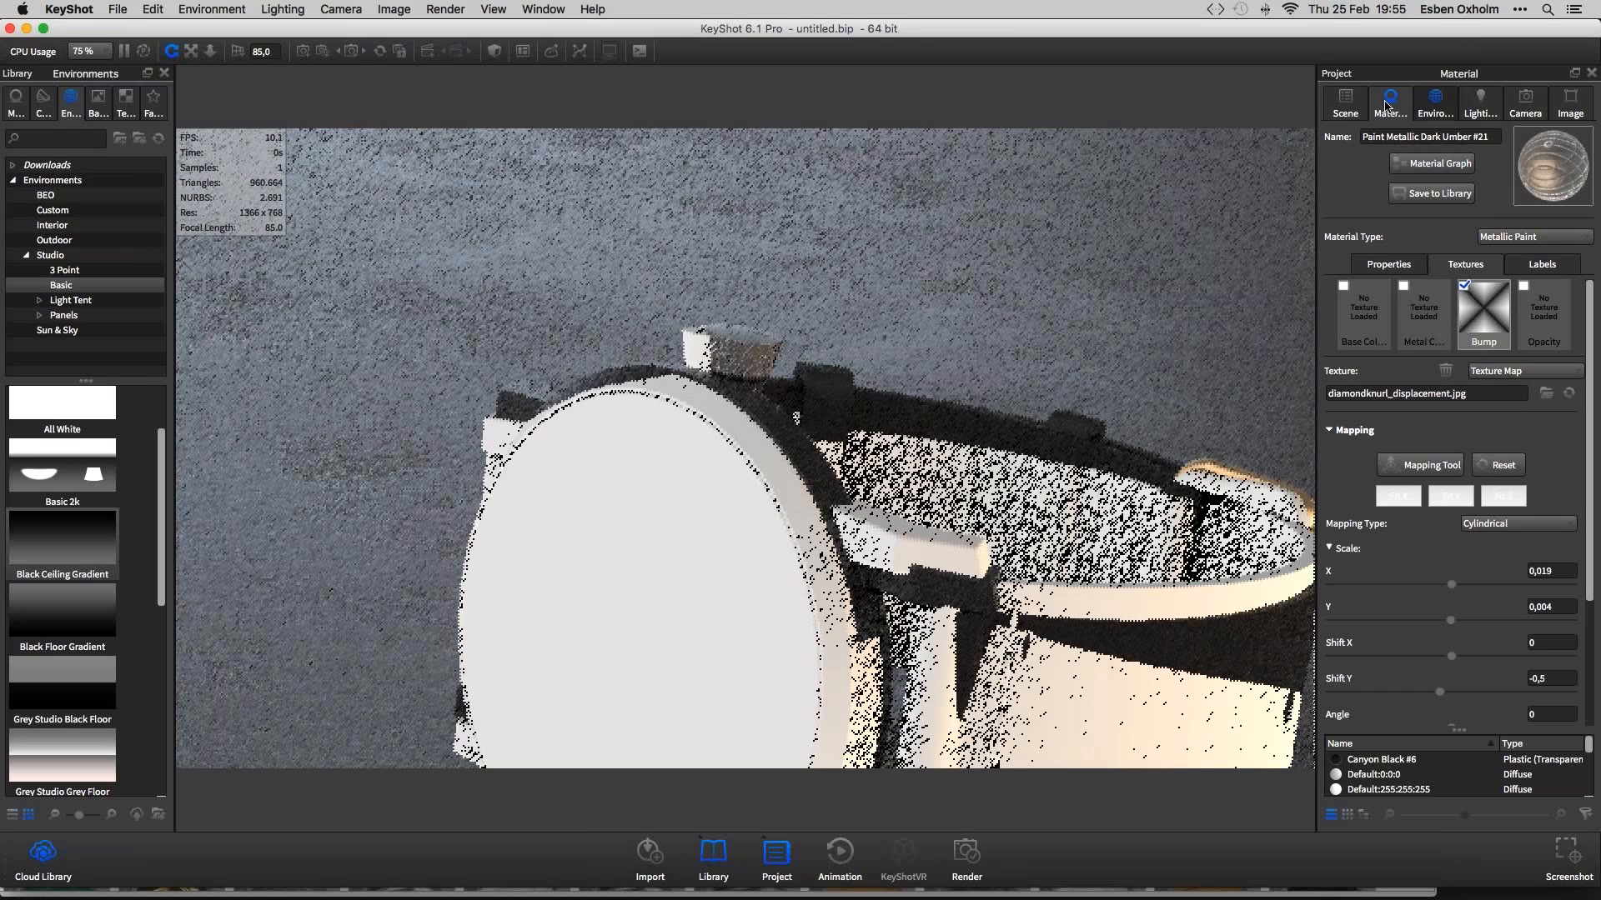
Collapse the TriwaWatch group in the scene tree, hide the Triwa Falken Wrist Watch model and frame the whole watch
left_click(1345, 101)
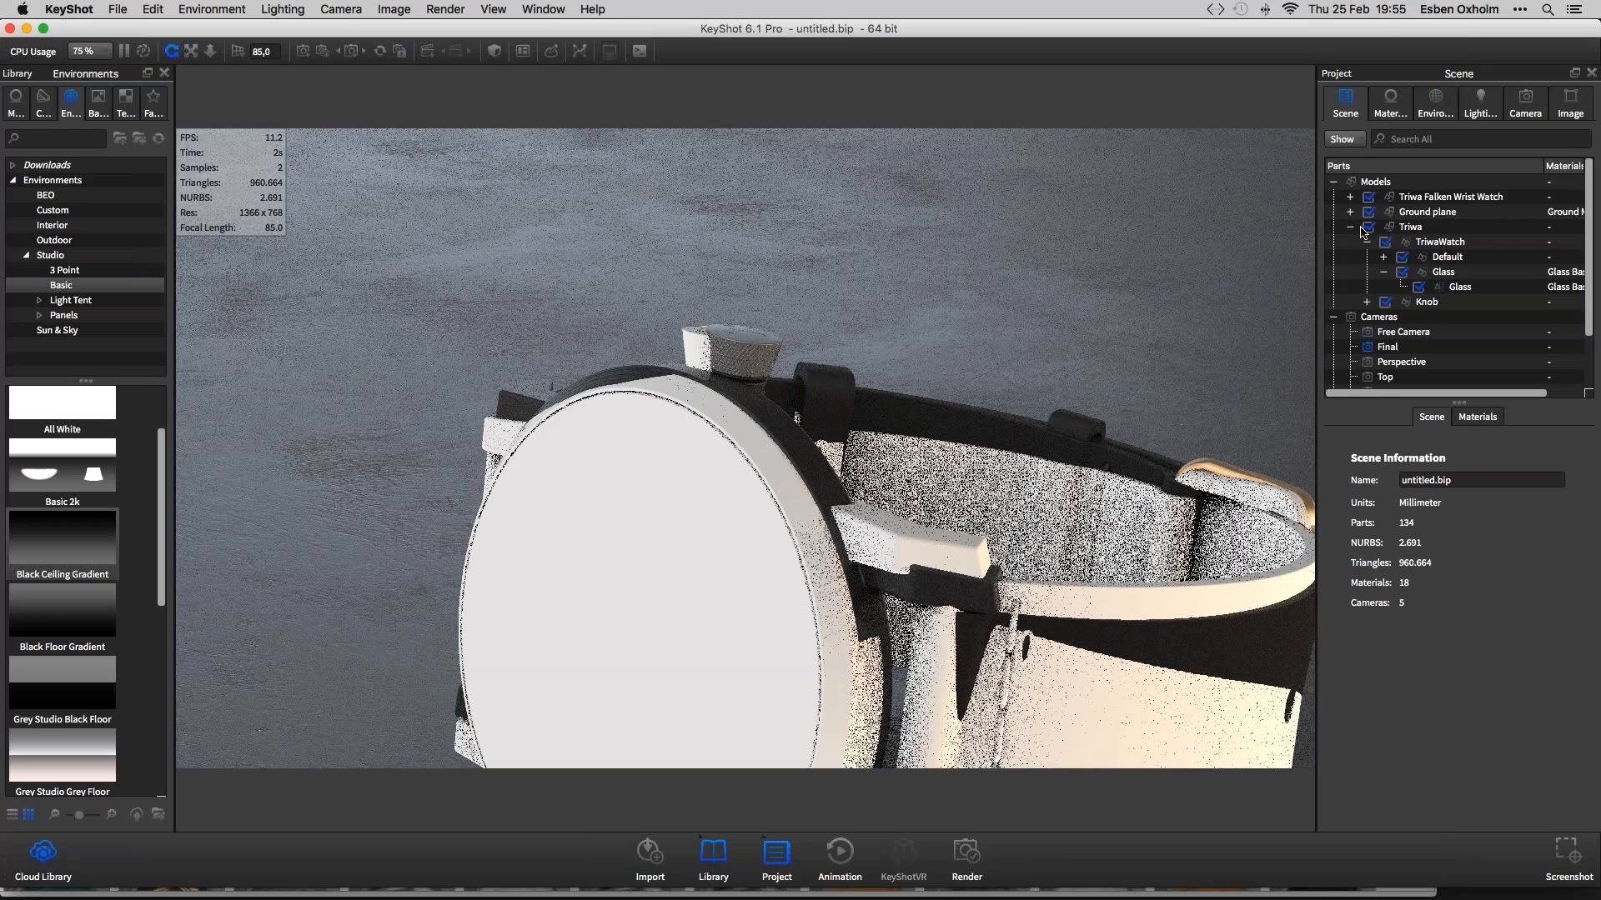
left_click(1367, 247)
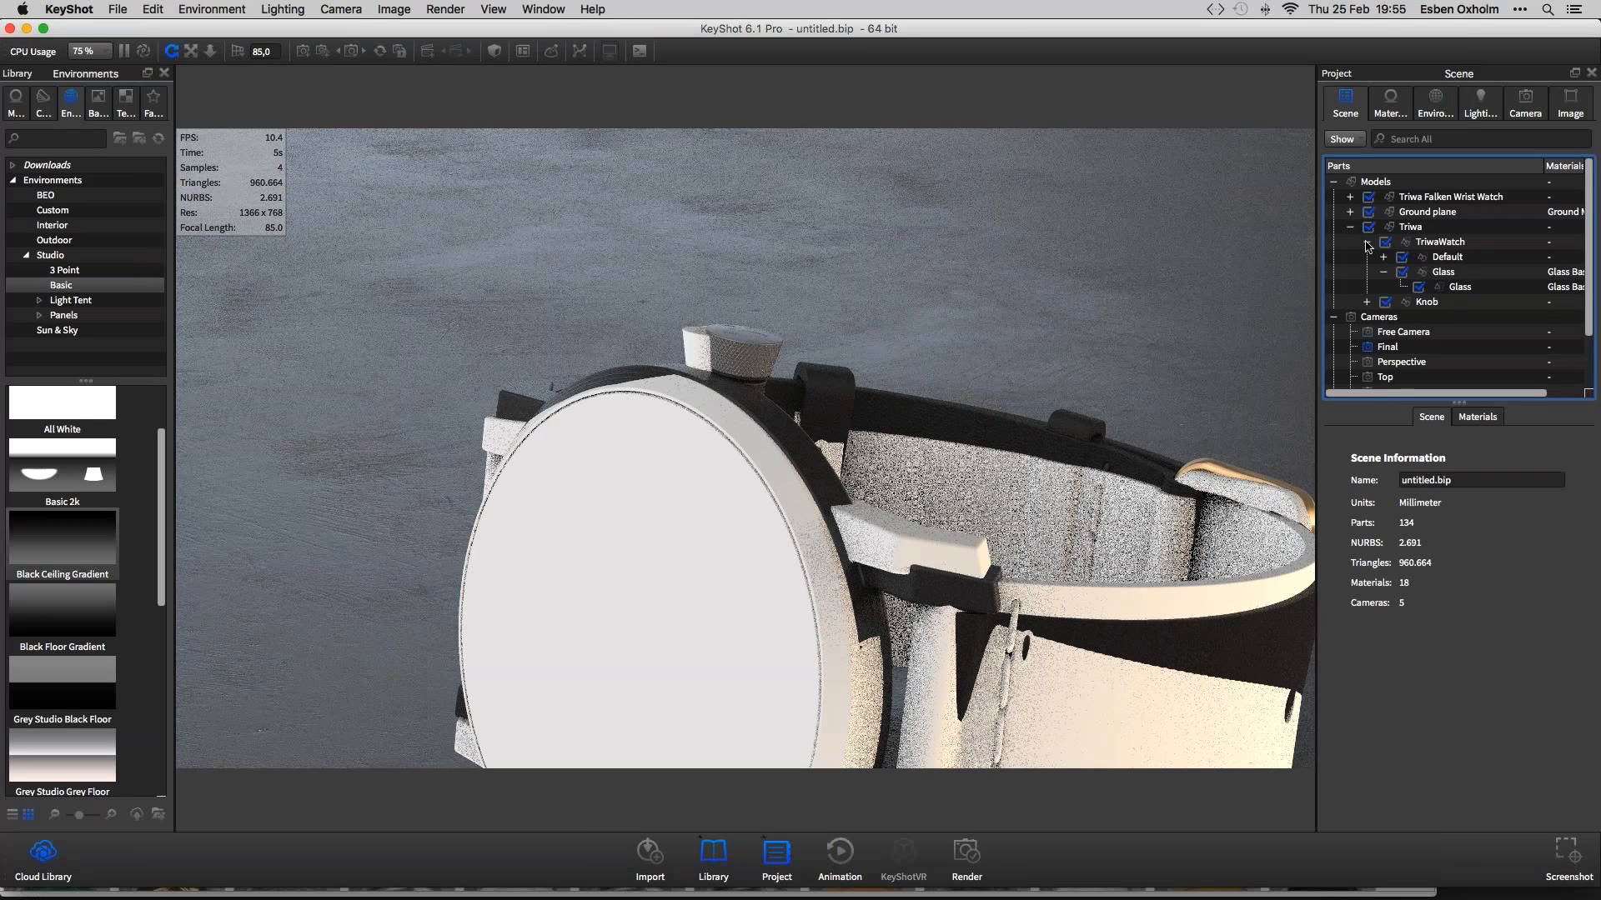
left_click(1366, 242)
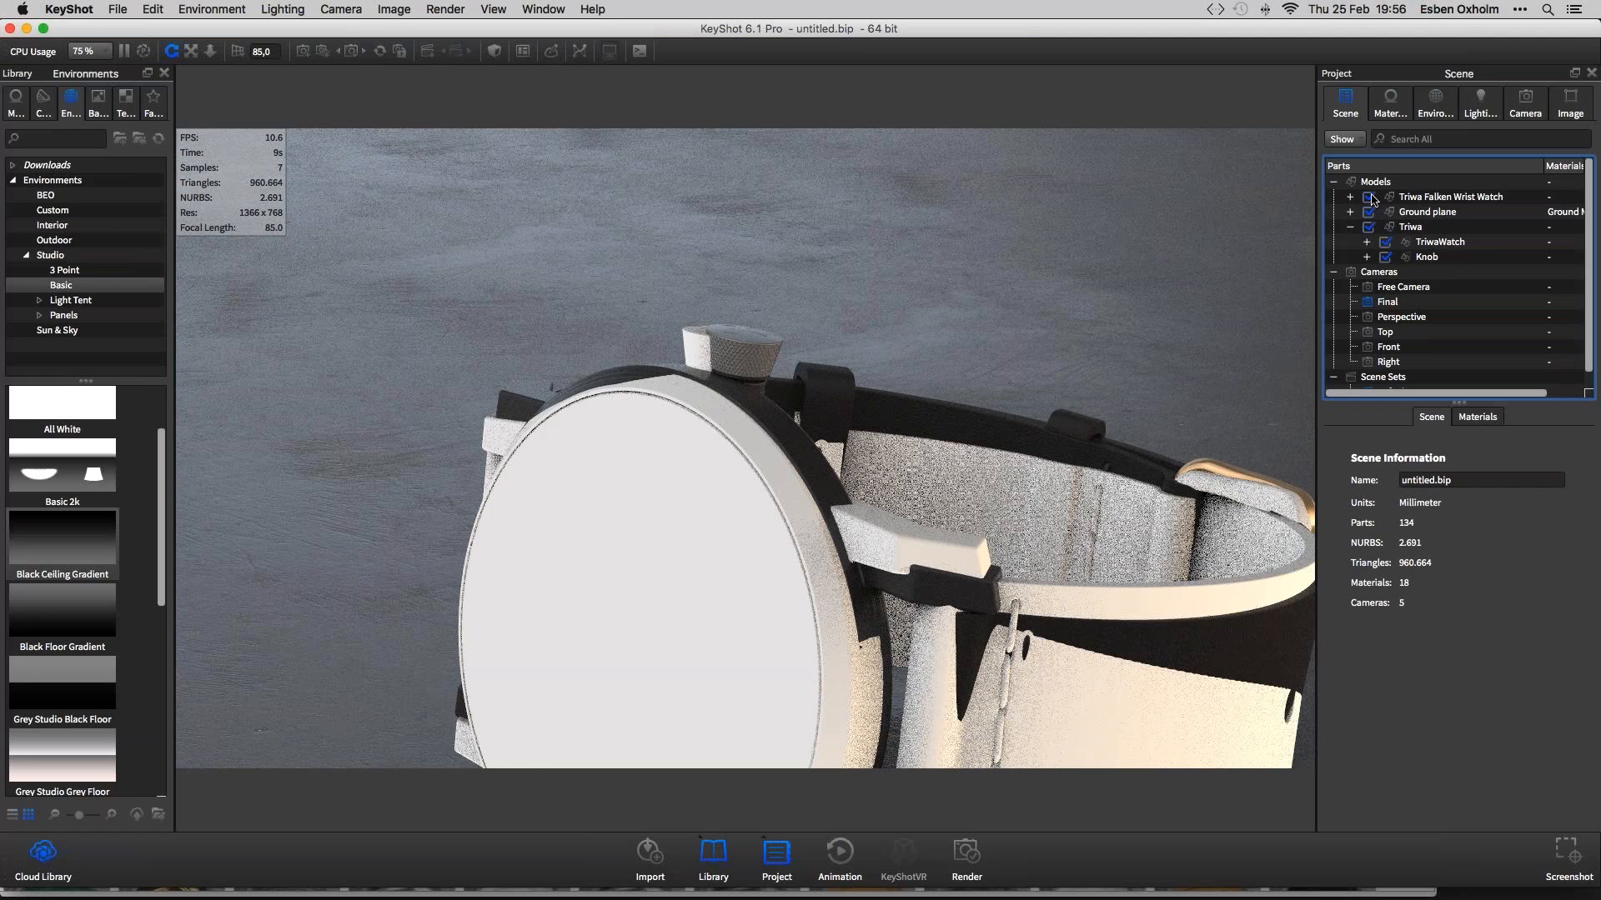
left_click(1368, 198)
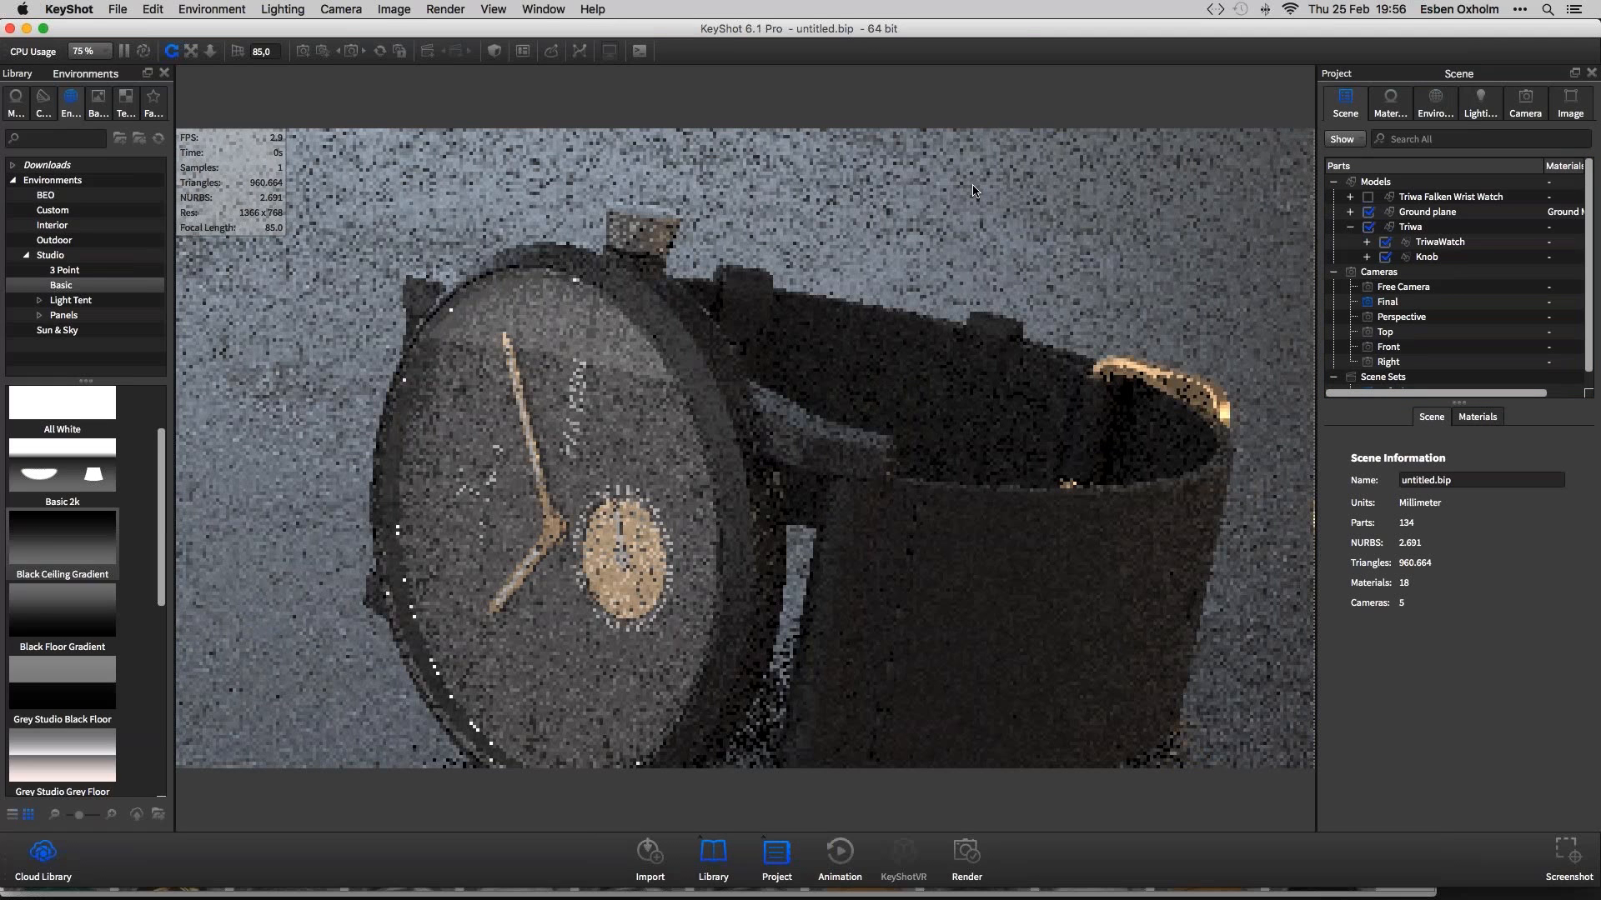
left_click_drag(972, 191, 996, 262)
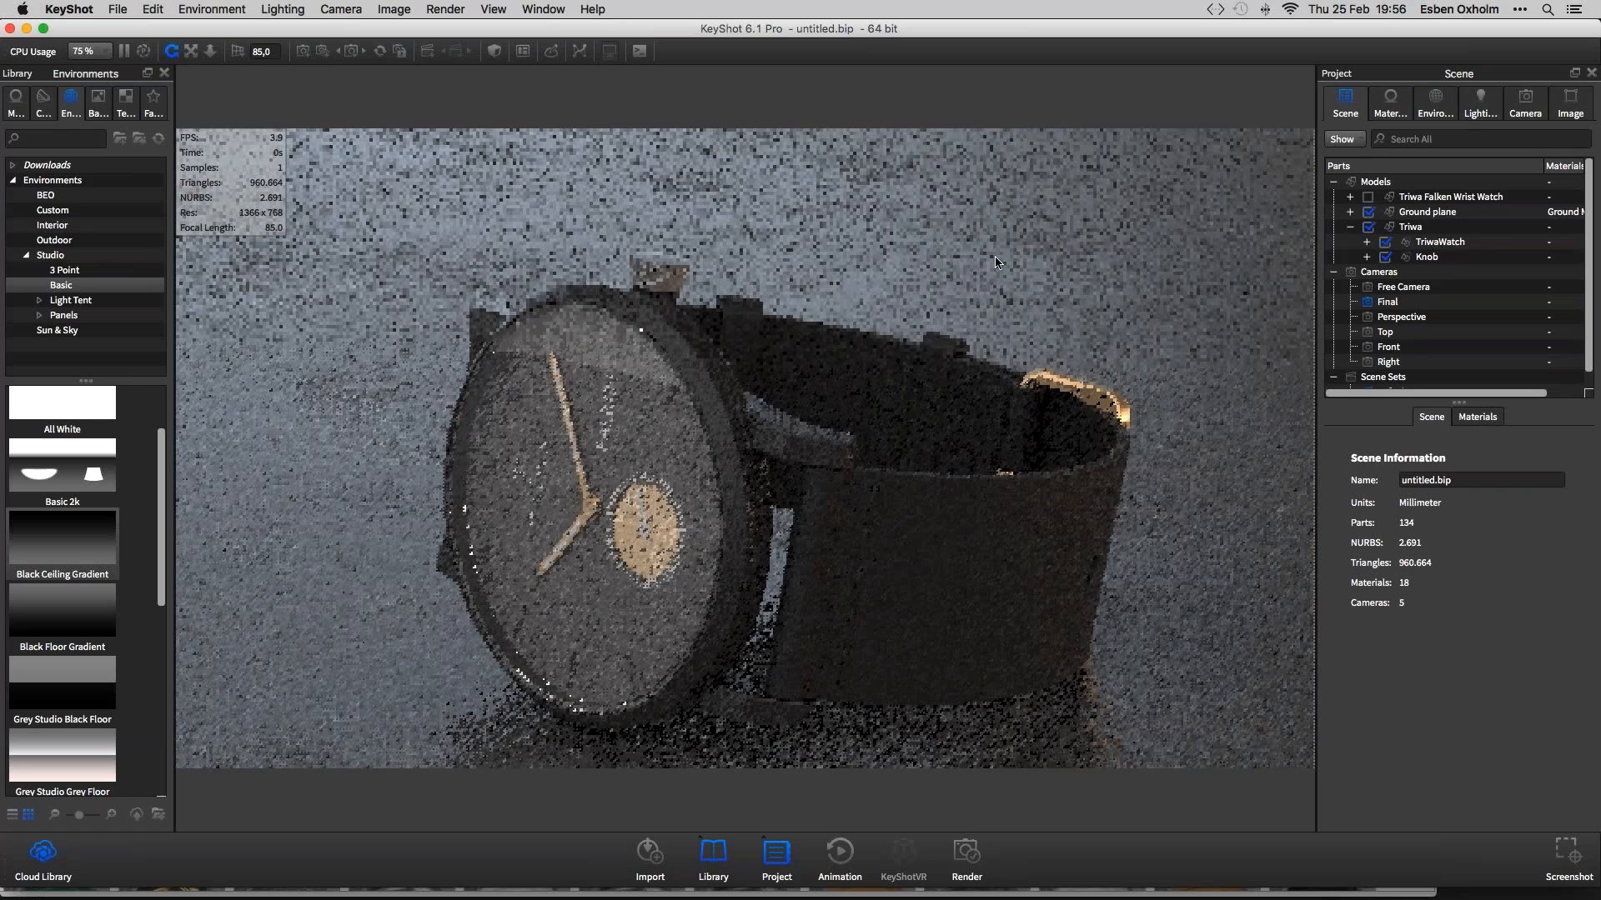
left_click_drag(995, 262, 1016, 230)
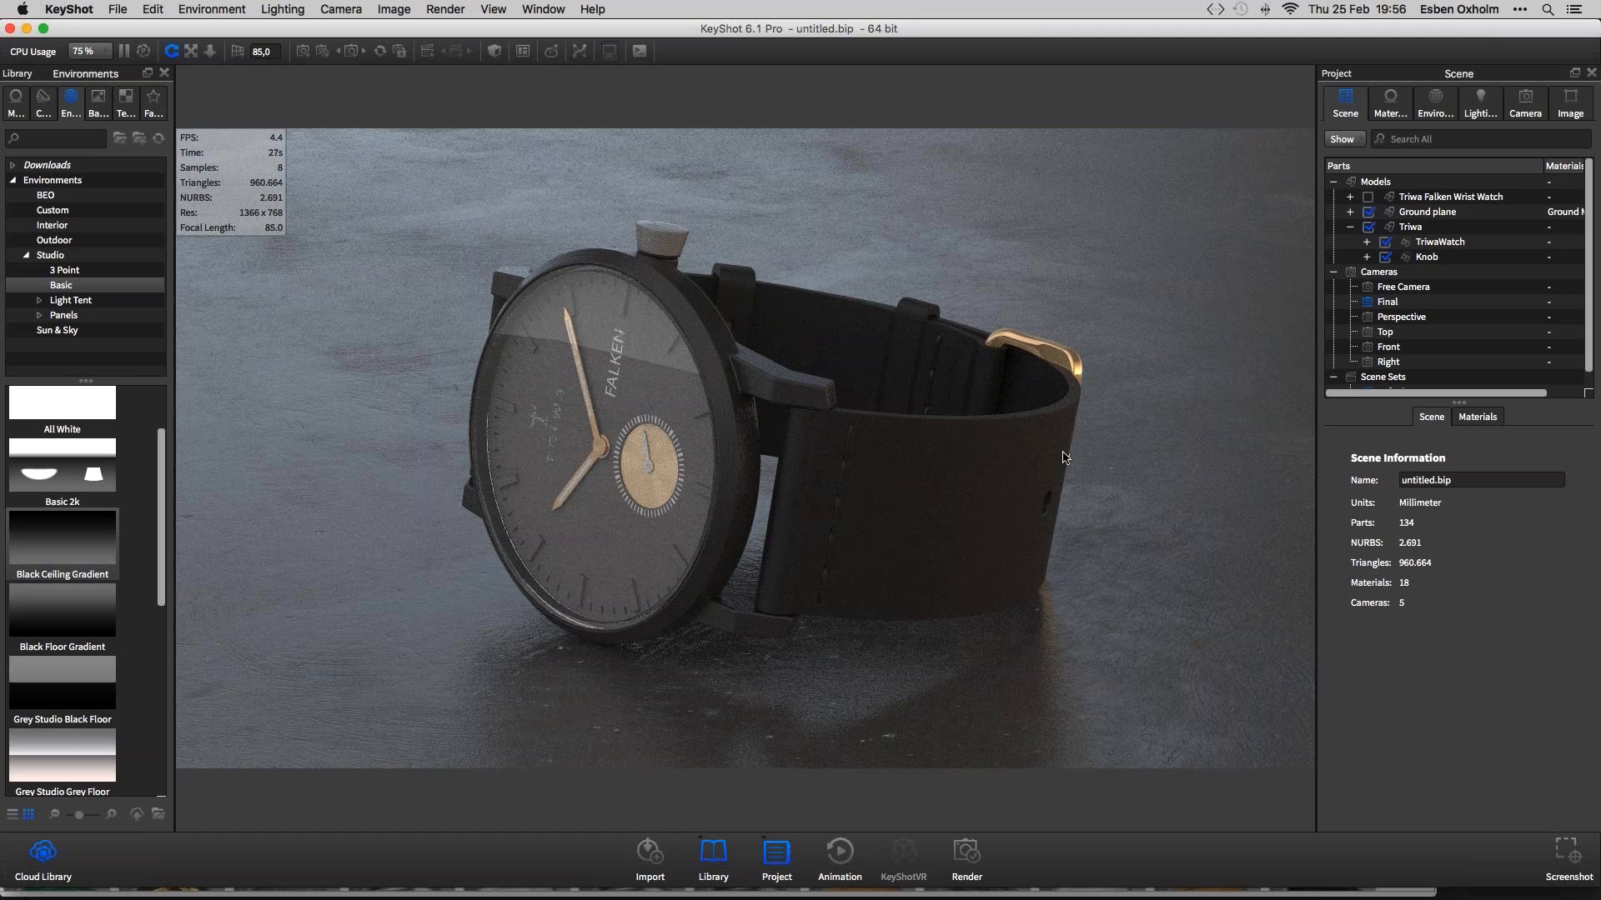
Open the Material Graph of the strap's Canyon Black #6 leather and set its diffuse texture scale to 1
double_click(934, 441)
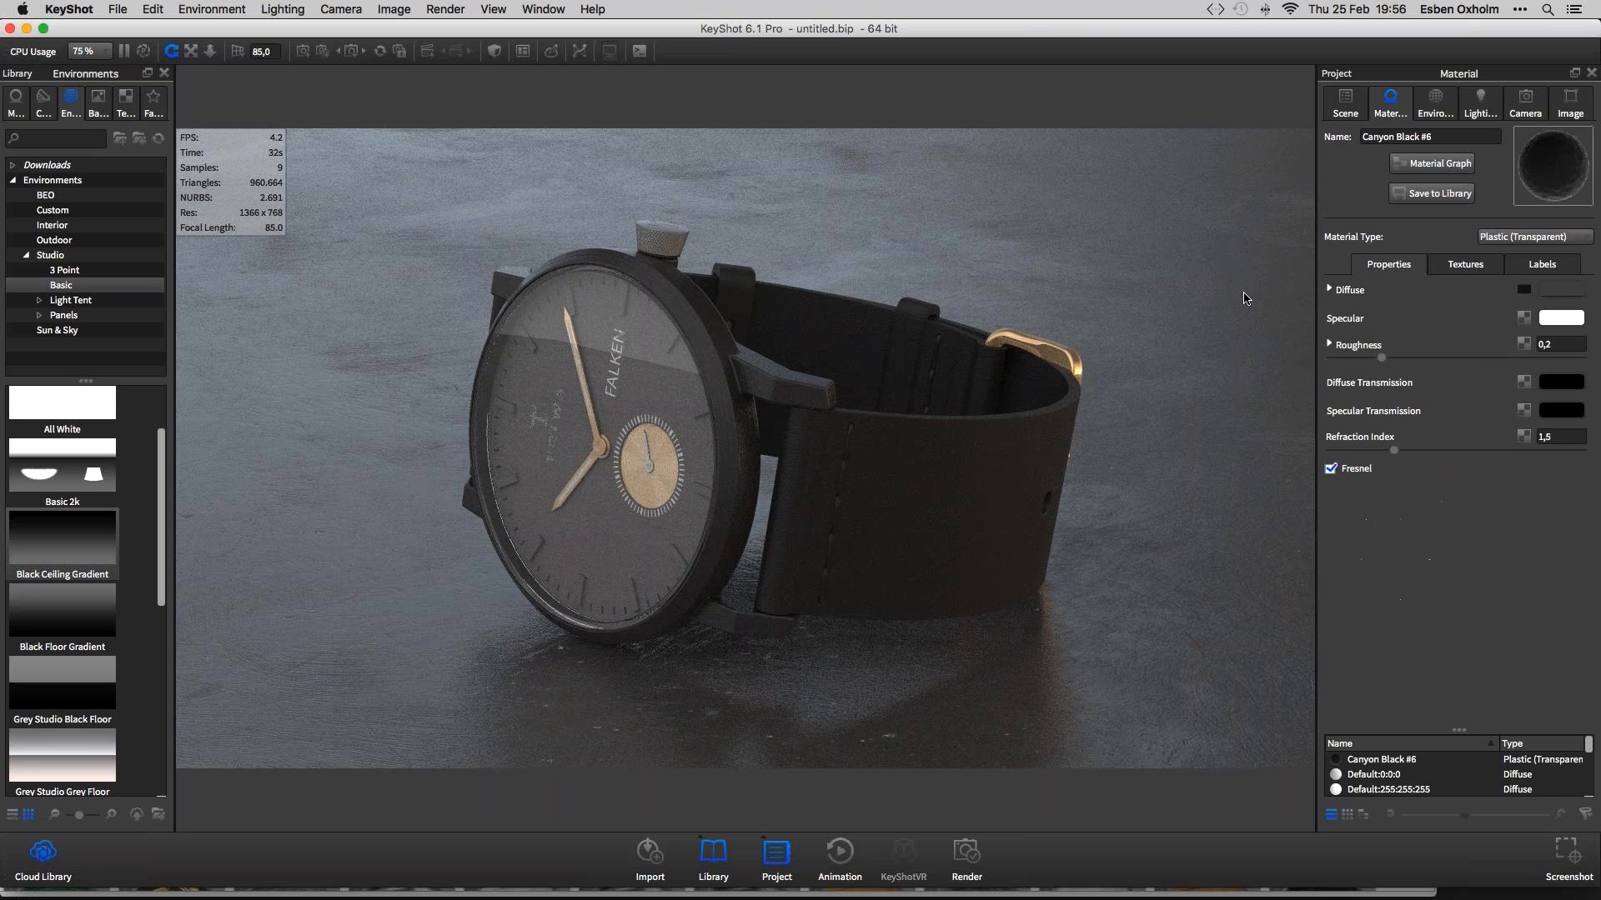
left_click(1415, 164)
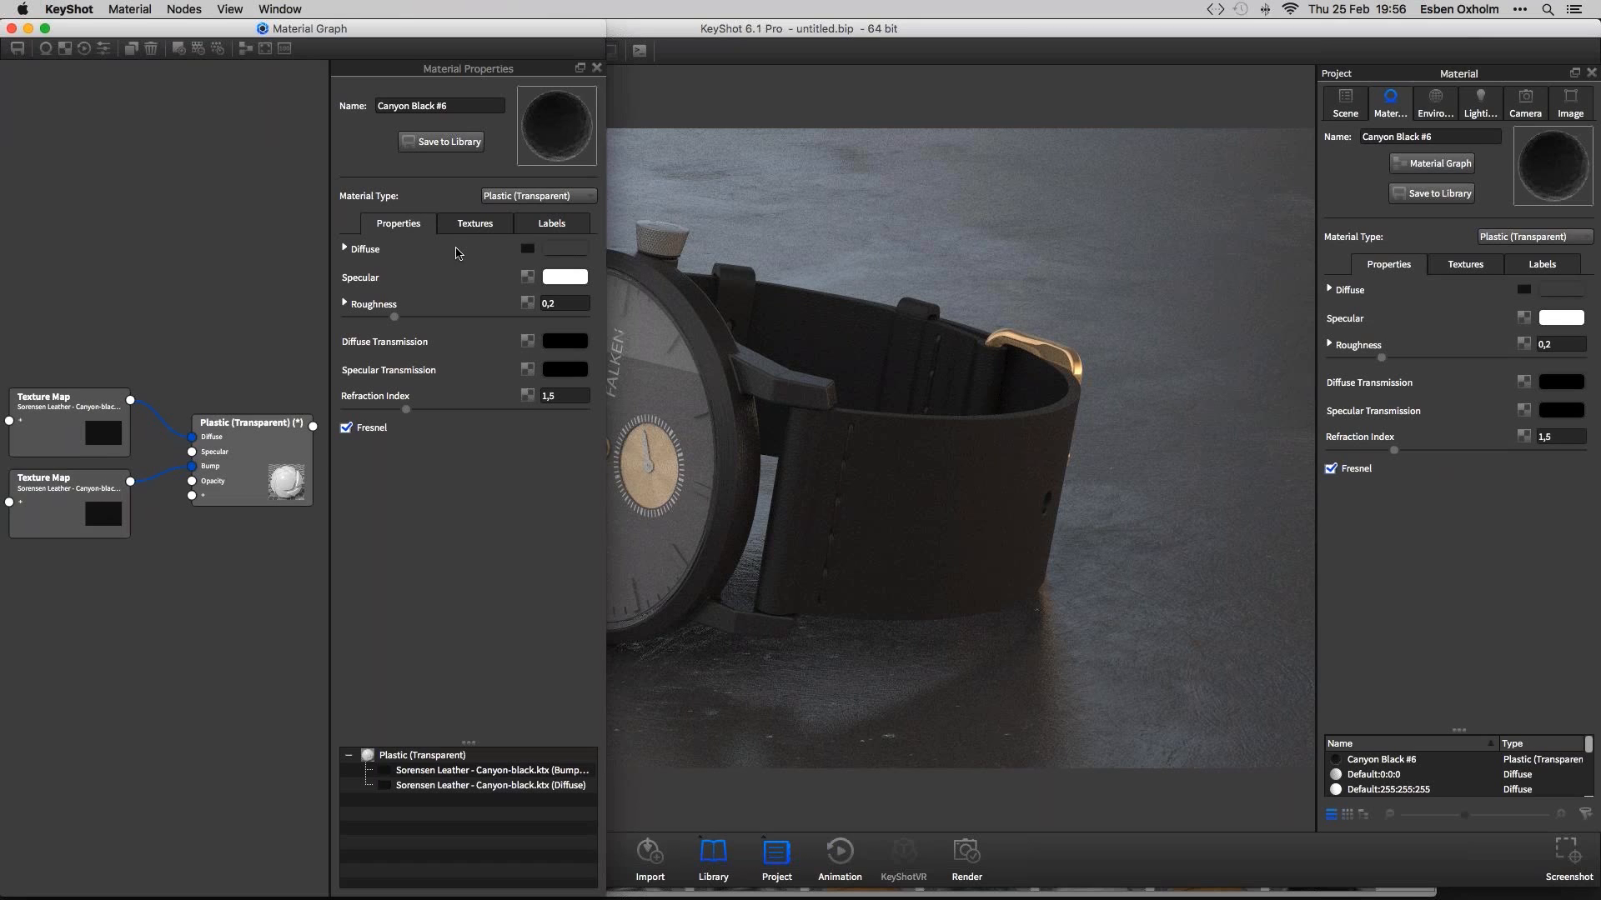
left_click(458, 252)
left_click(551, 477)
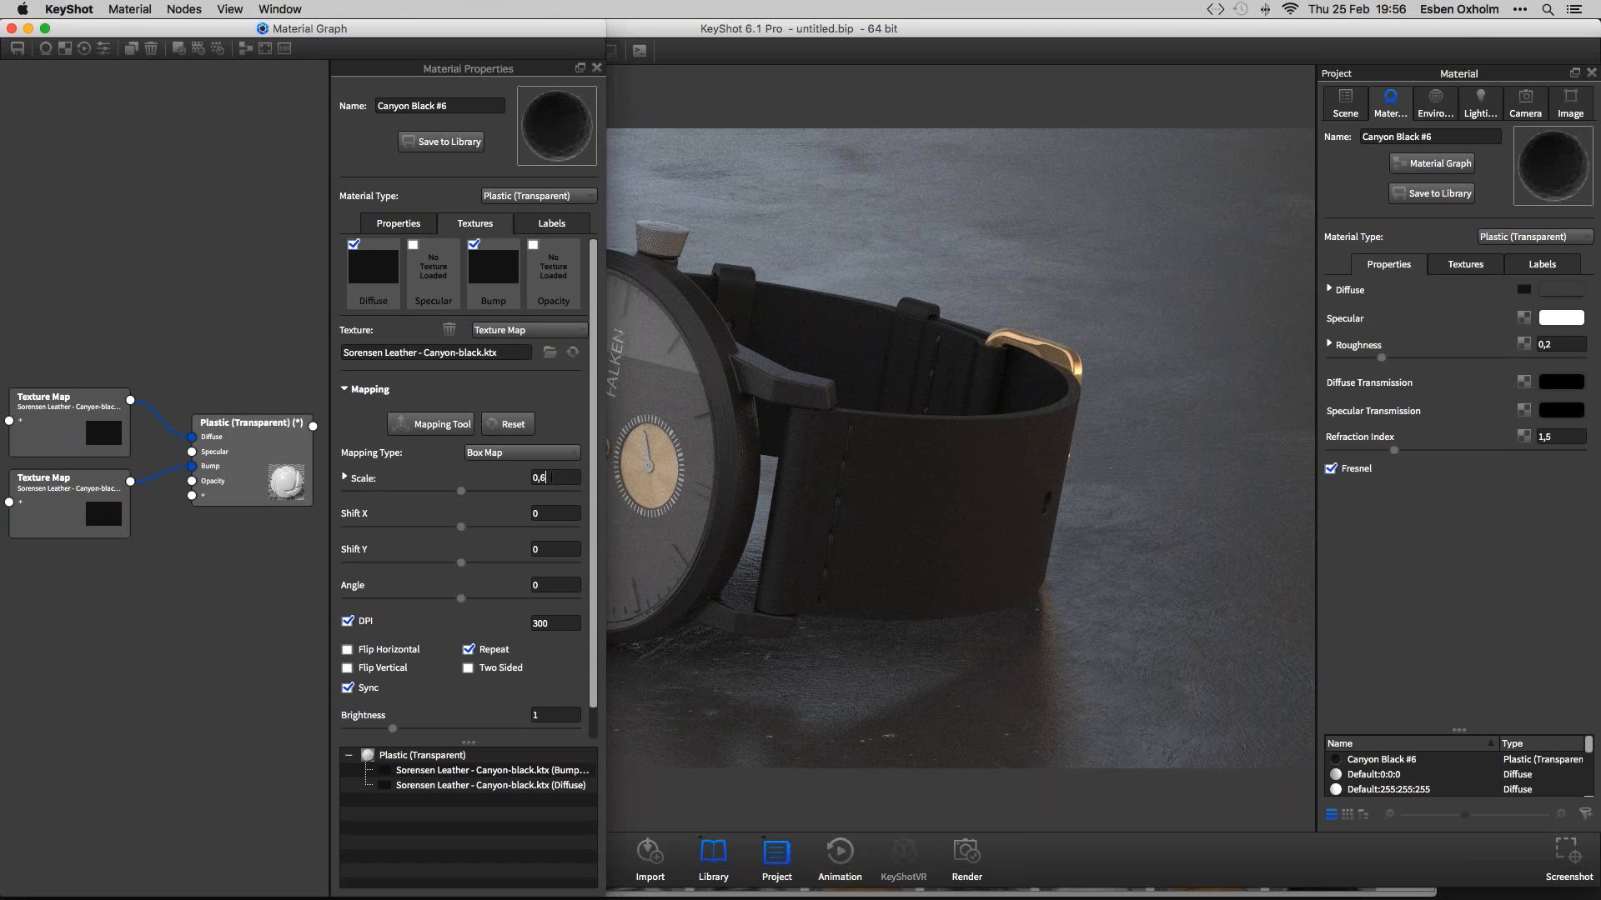
key("BackSpace")
key("BackSpace")
key("BackSpace")
type("1")
key("Return")
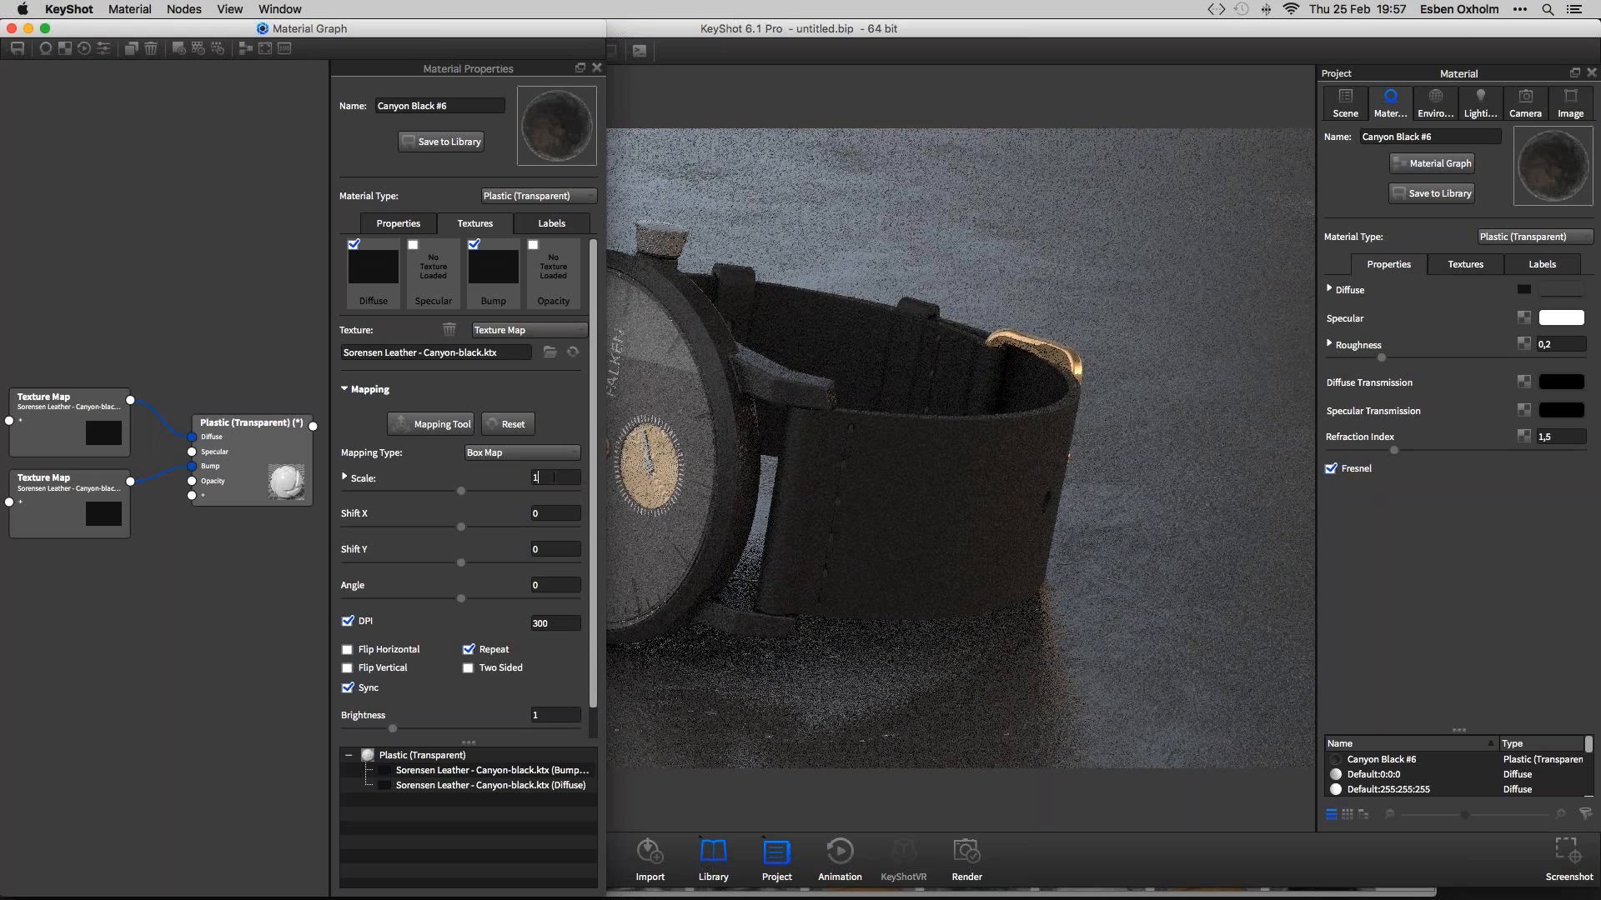
Close the Material Graph and set the Canyon Black #6 diffuse texture scale to 0,6
key("super+w")
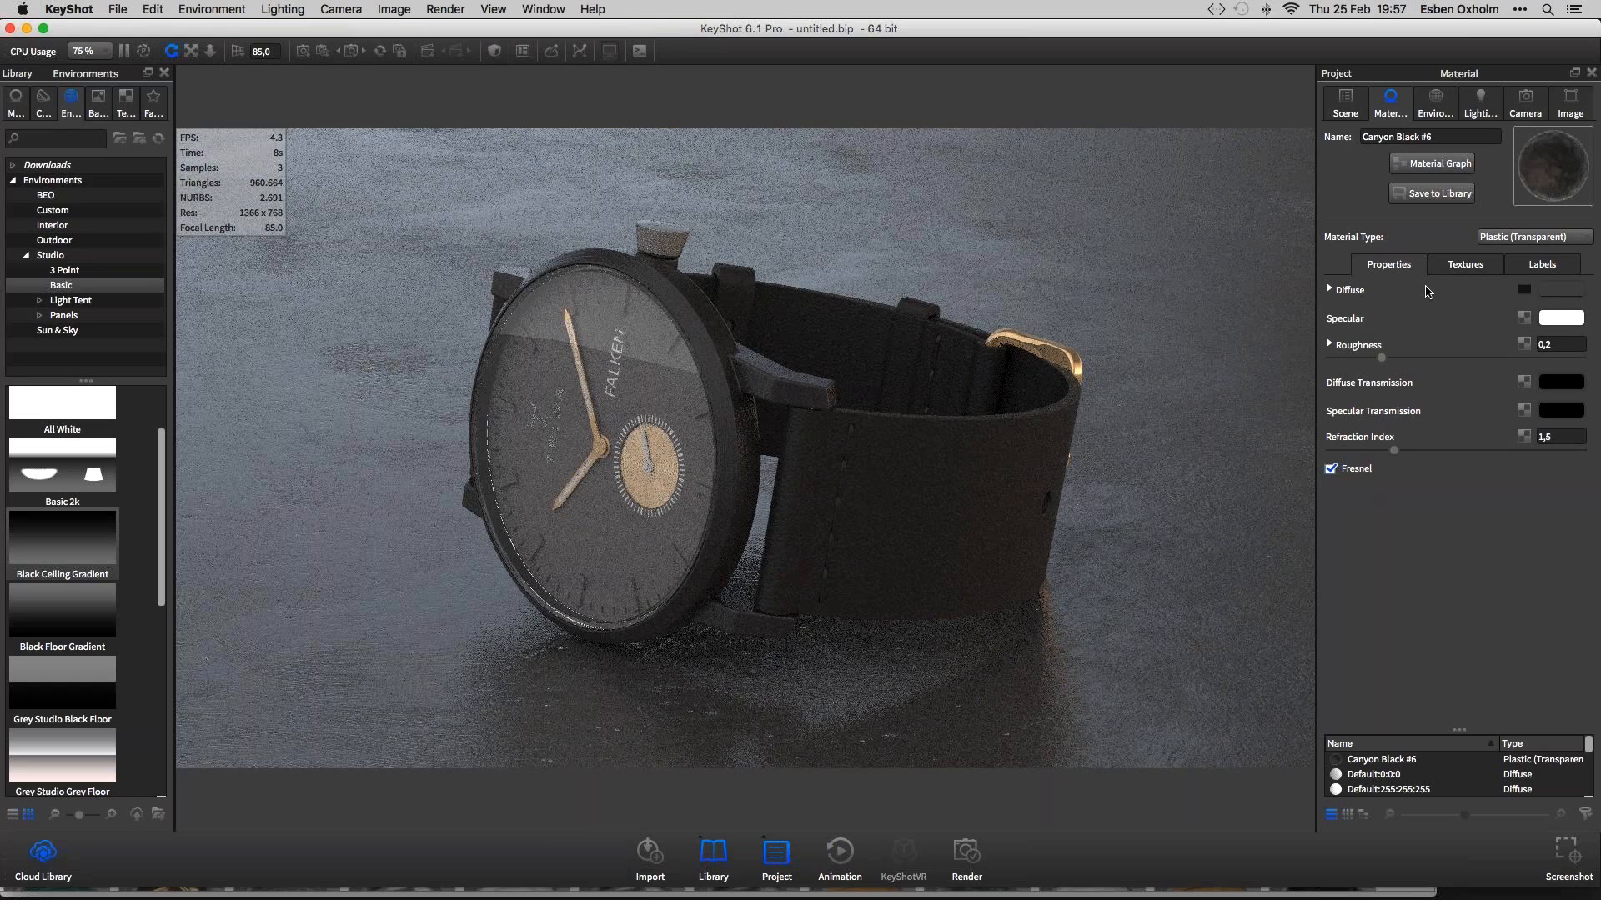
left_click(1465, 264)
left_click(1529, 519)
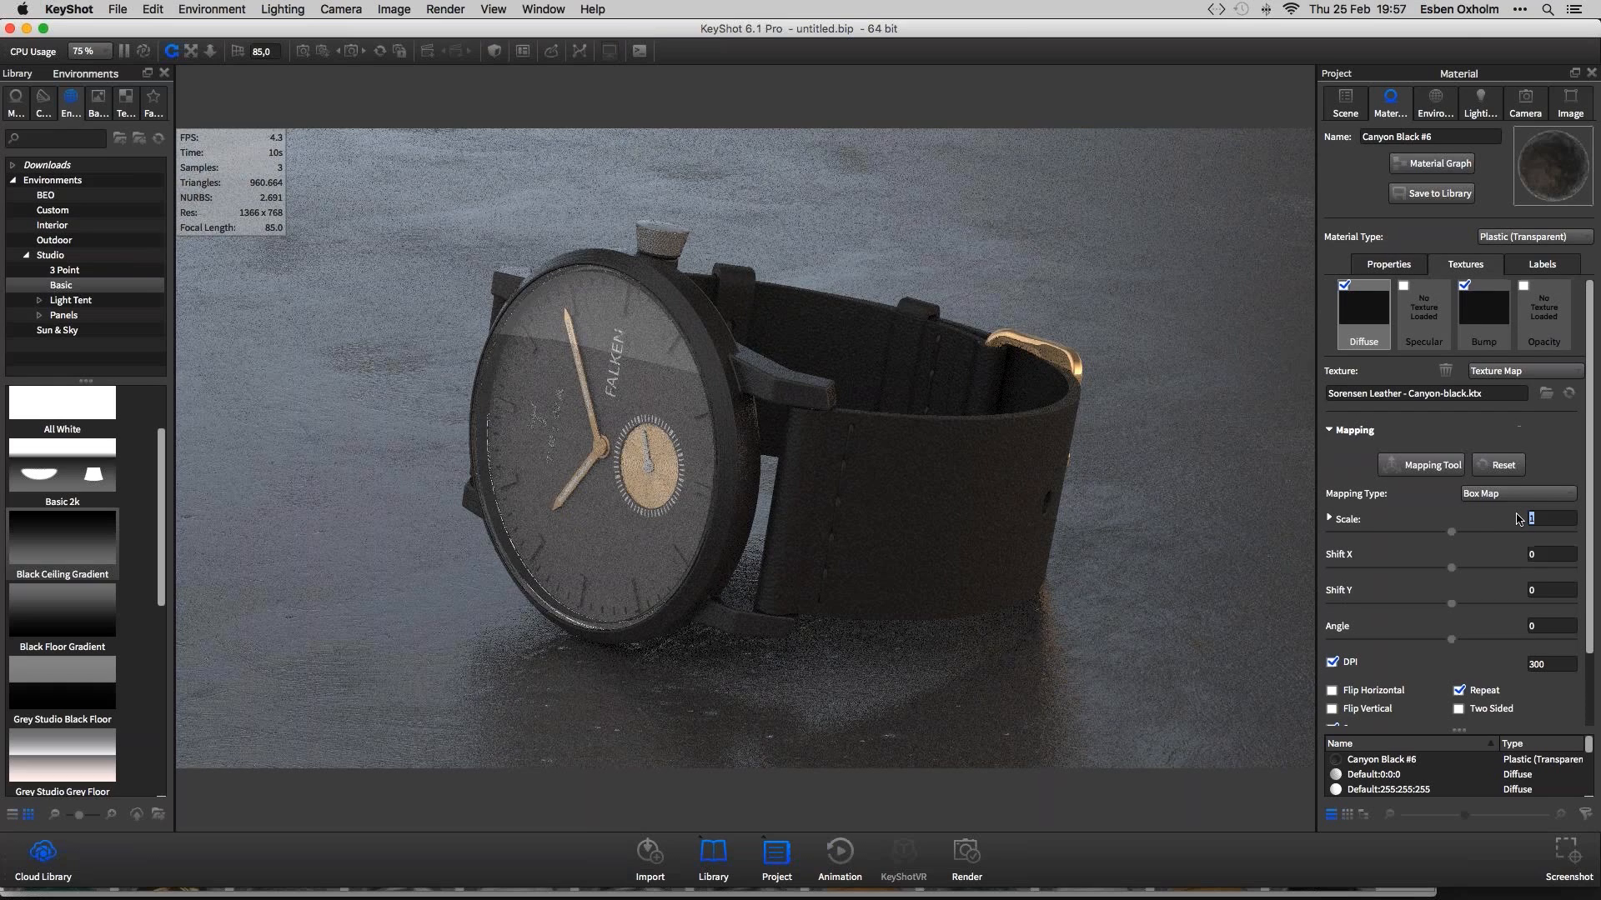
type("0,6")
key("Return")
Switch to Chrome, view the watch scene's download on the website's DIY page, and return to KeyShot
key("super+Tab")
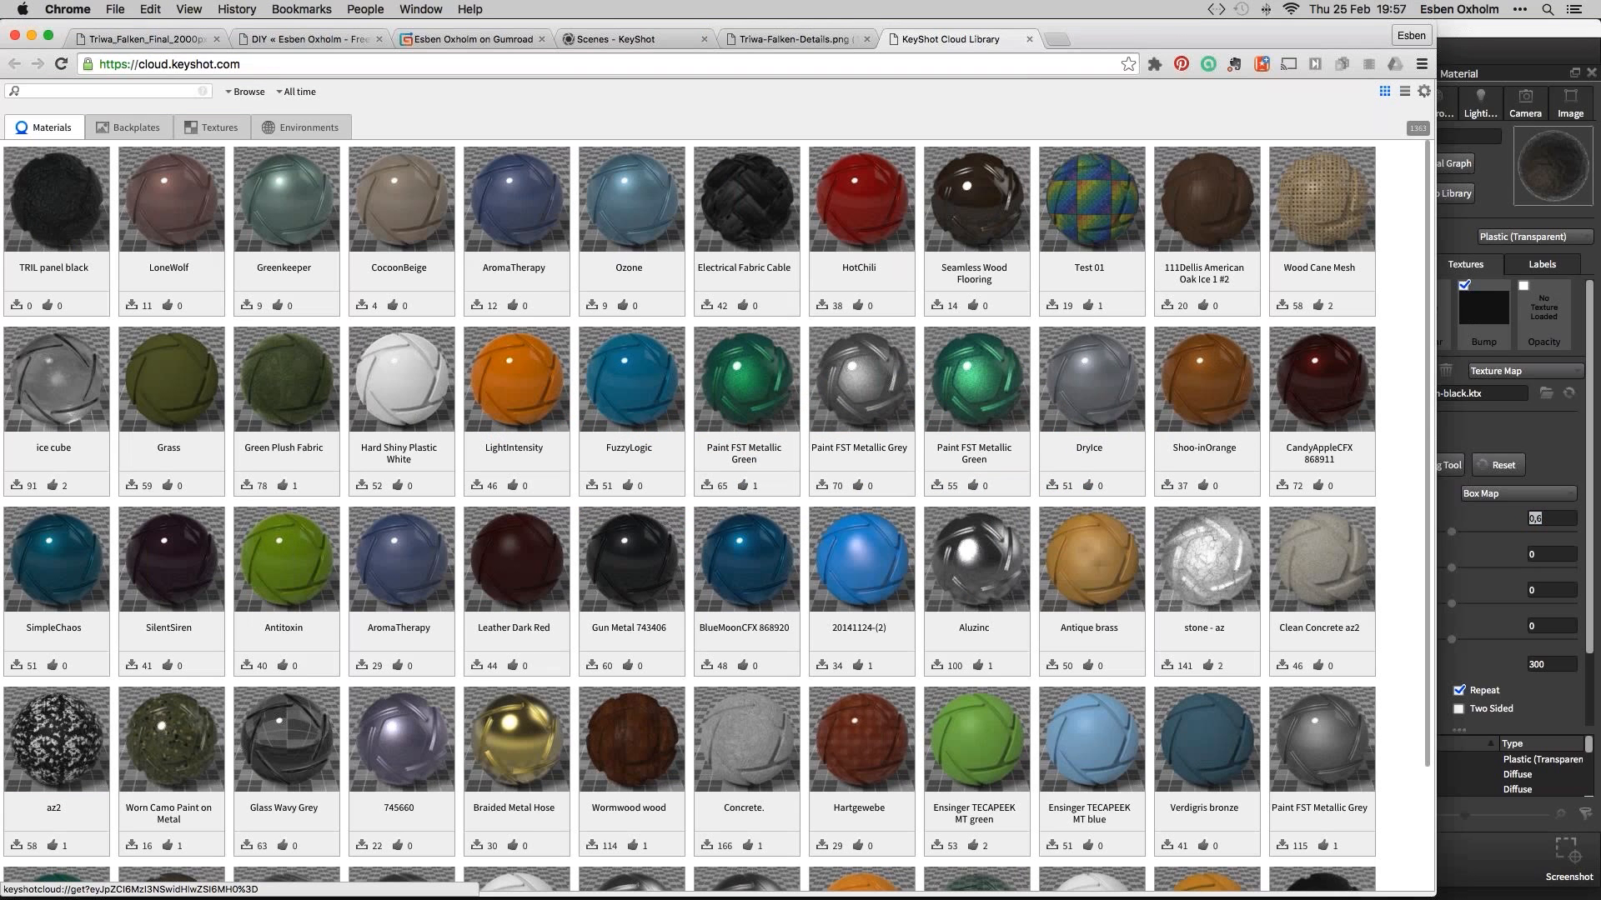
key("super+2")
scroll(454, 779, "down", 1)
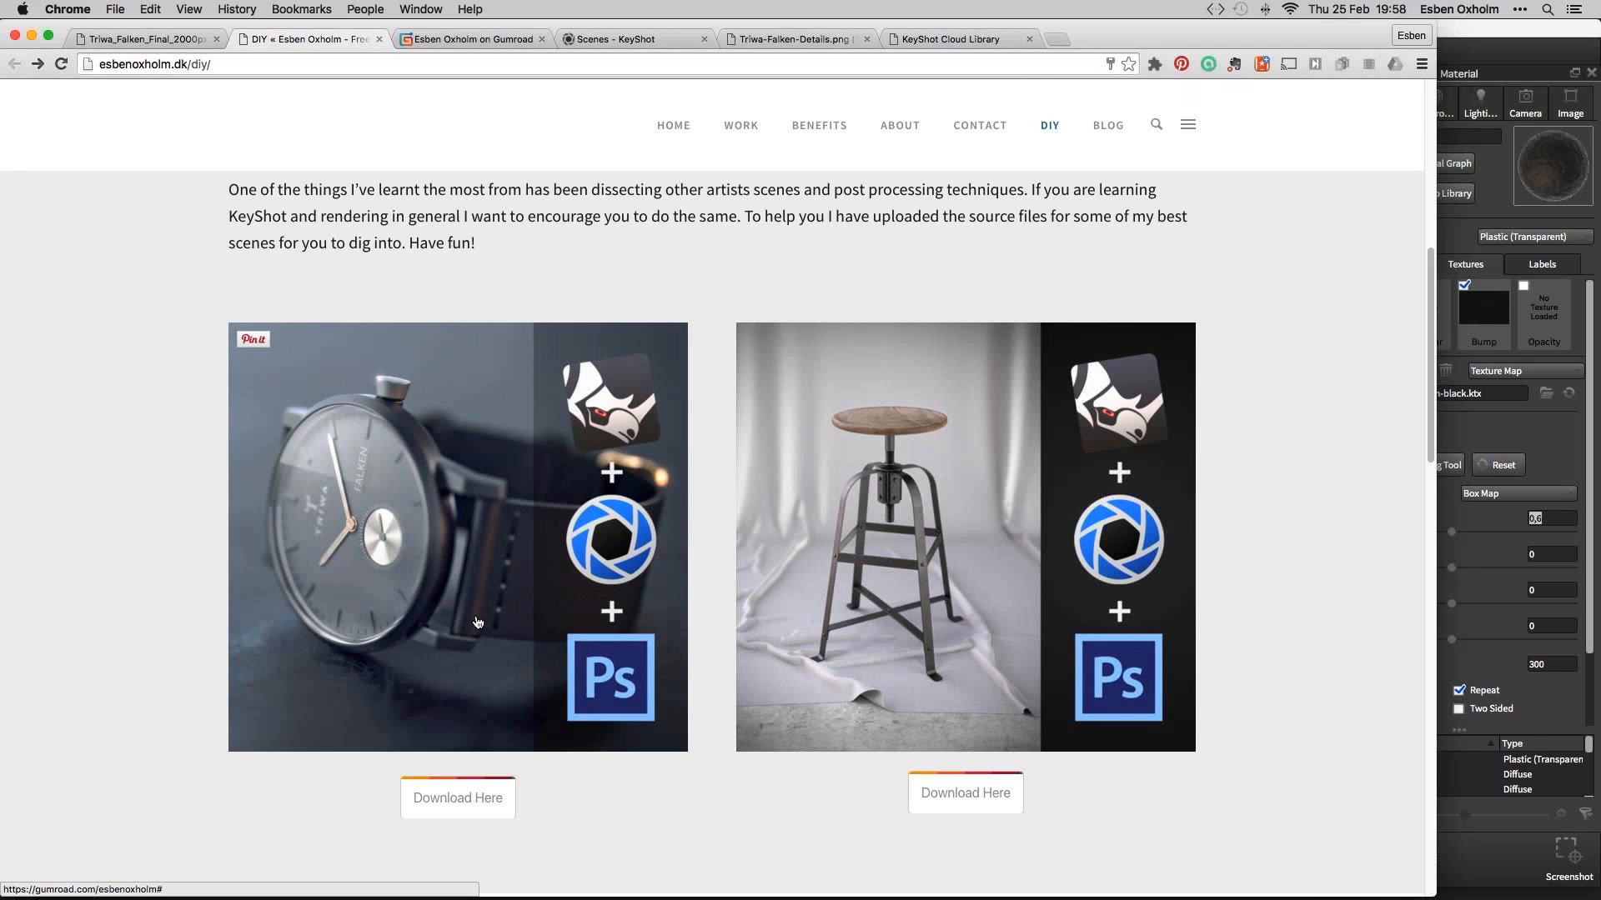
left_click(1470, 32)
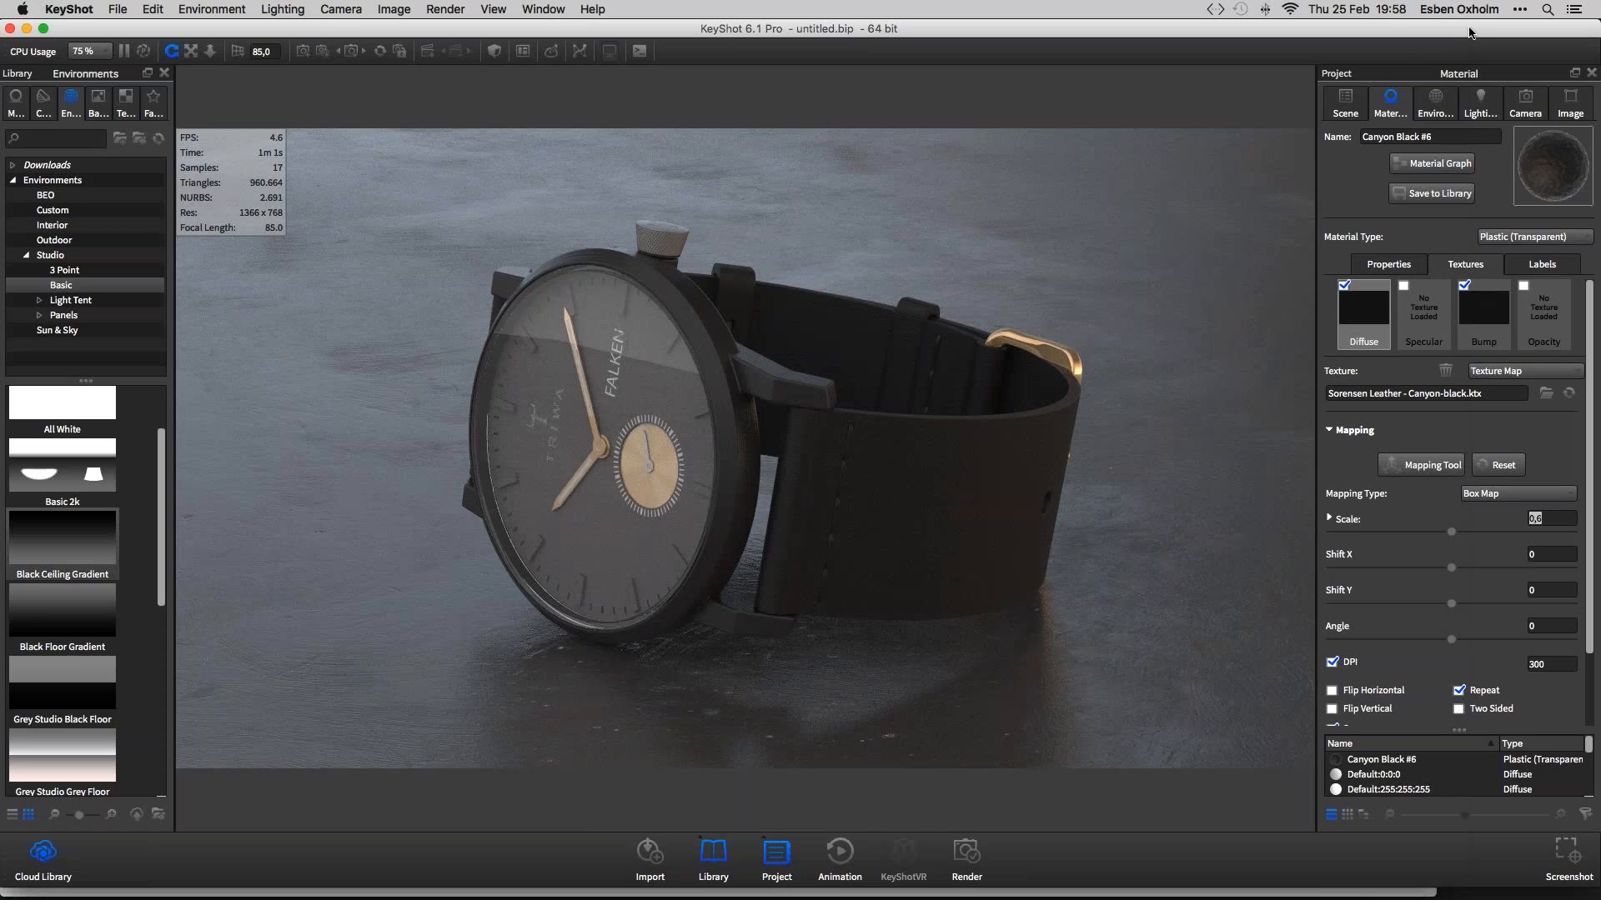
Open the Material Graph of the watch case's Paint Metallic Dark Umber #6 and narrow the main window to show both side by side
double_click(718, 323)
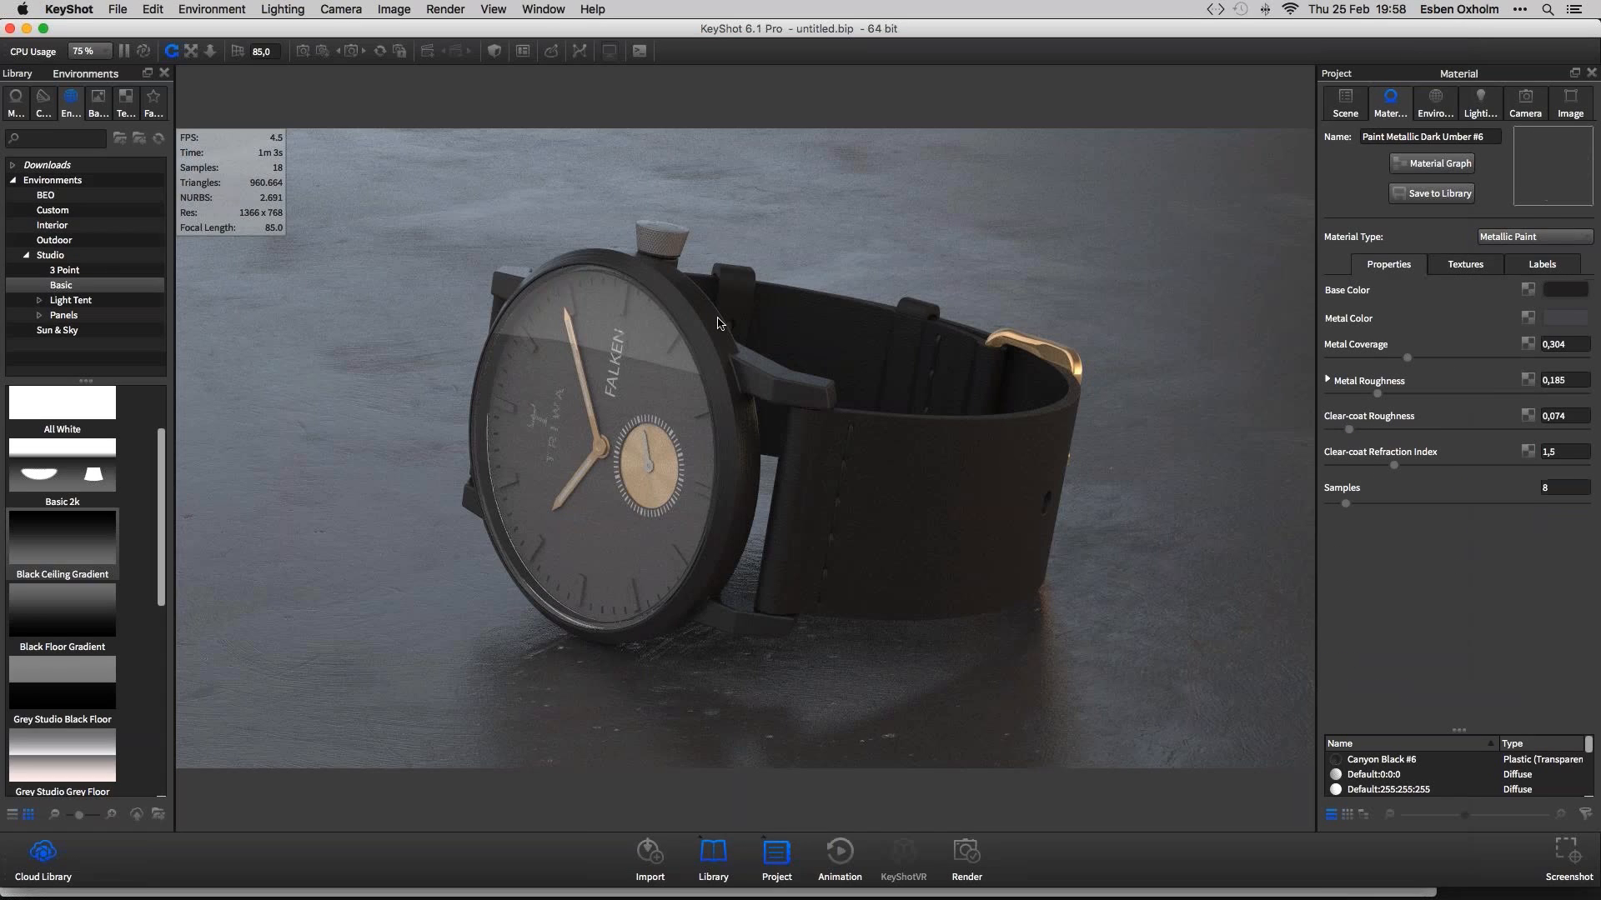
left_click(1434, 166)
left_click(29, 29)
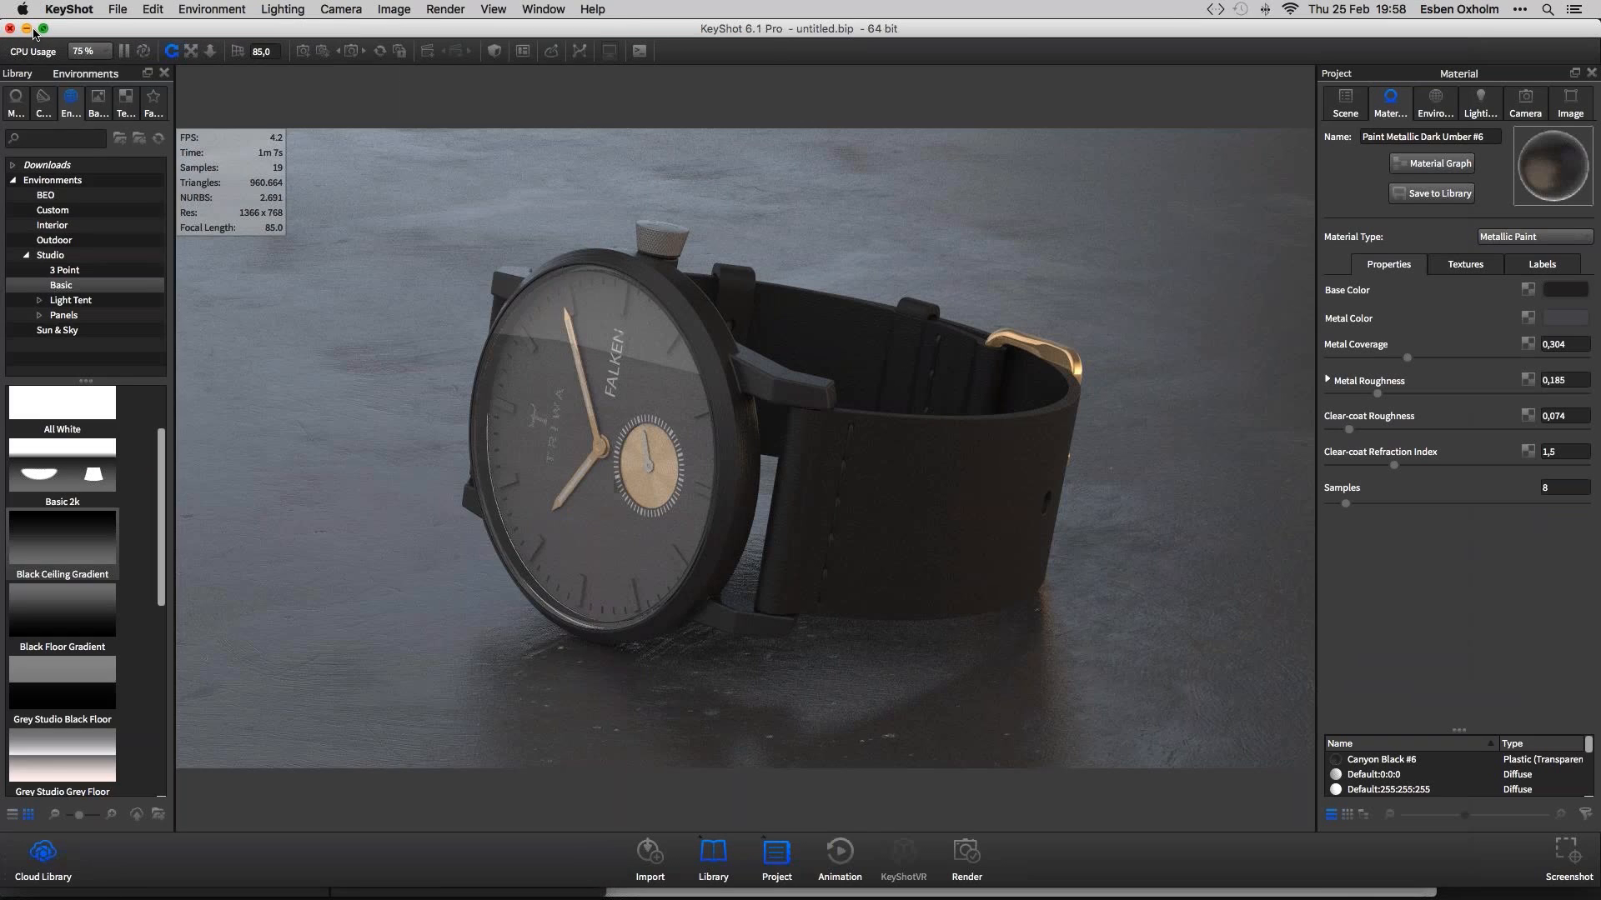
left_click_drag(1, 21, 473, 25)
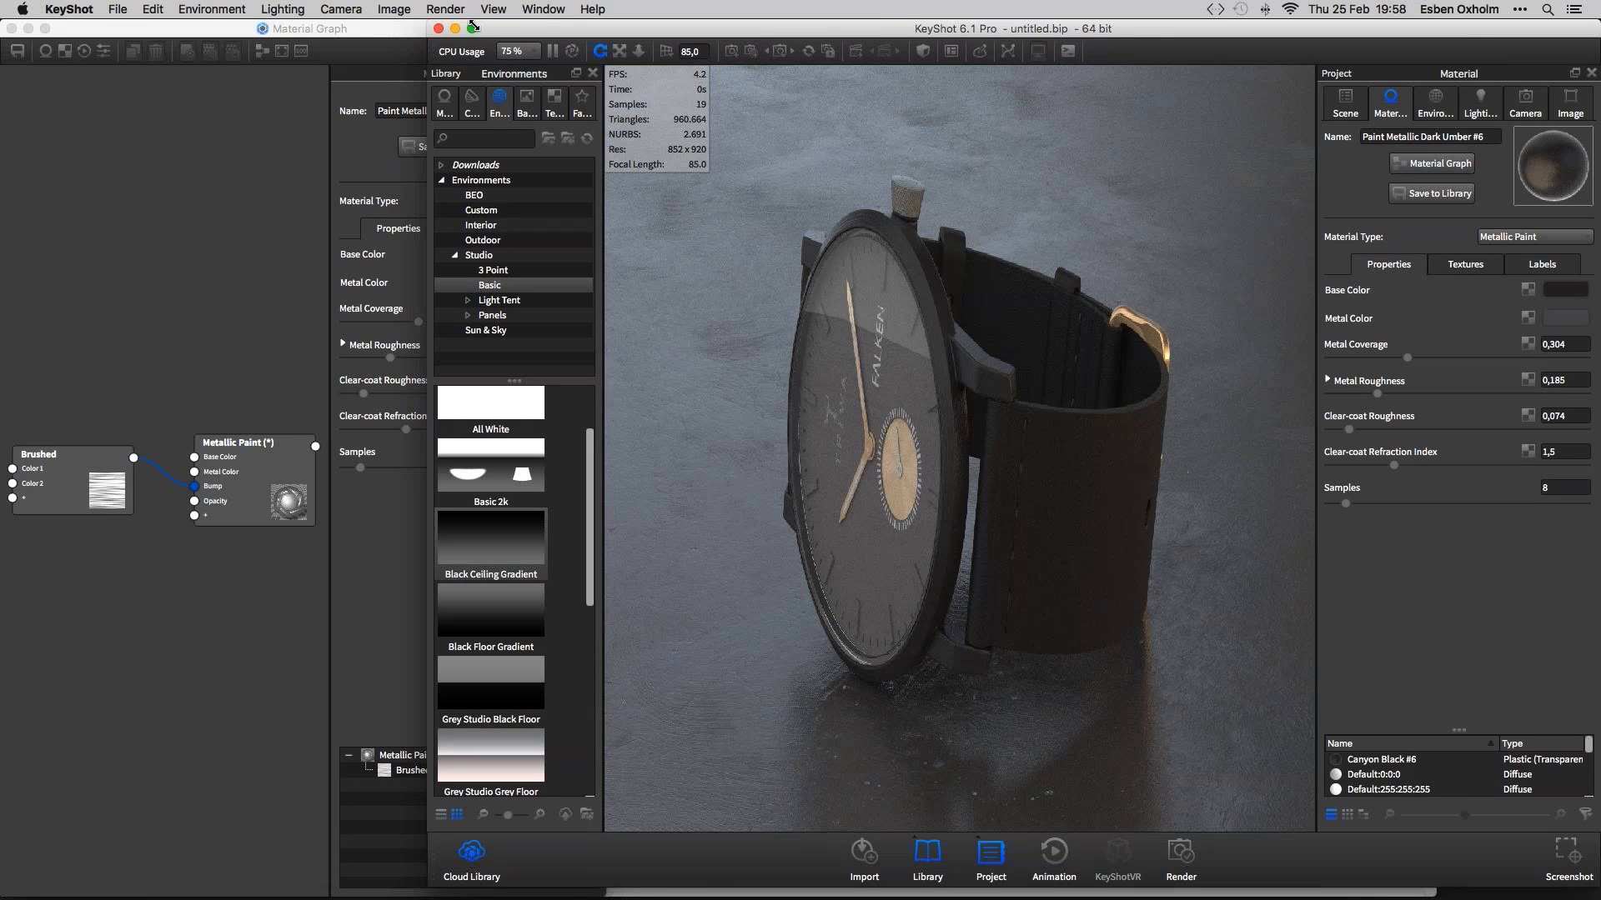
left_click_drag(473, 26, 582, 26)
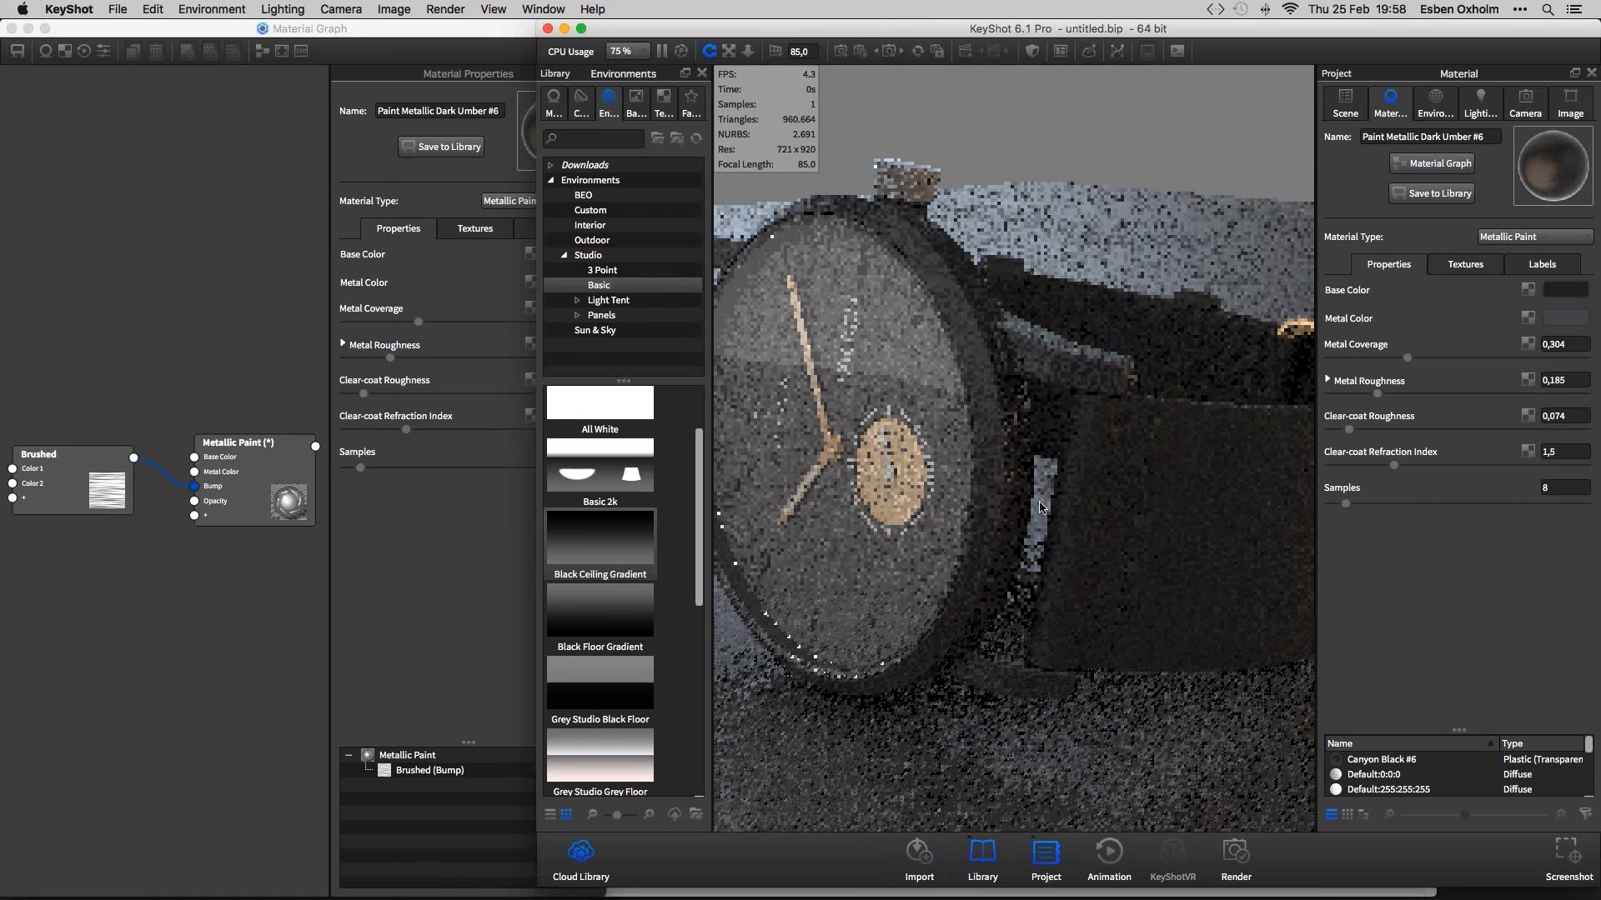
Show only the watch case, orbit around it, and display the properties of its Brushed bump texture node
right_click(1039, 507)
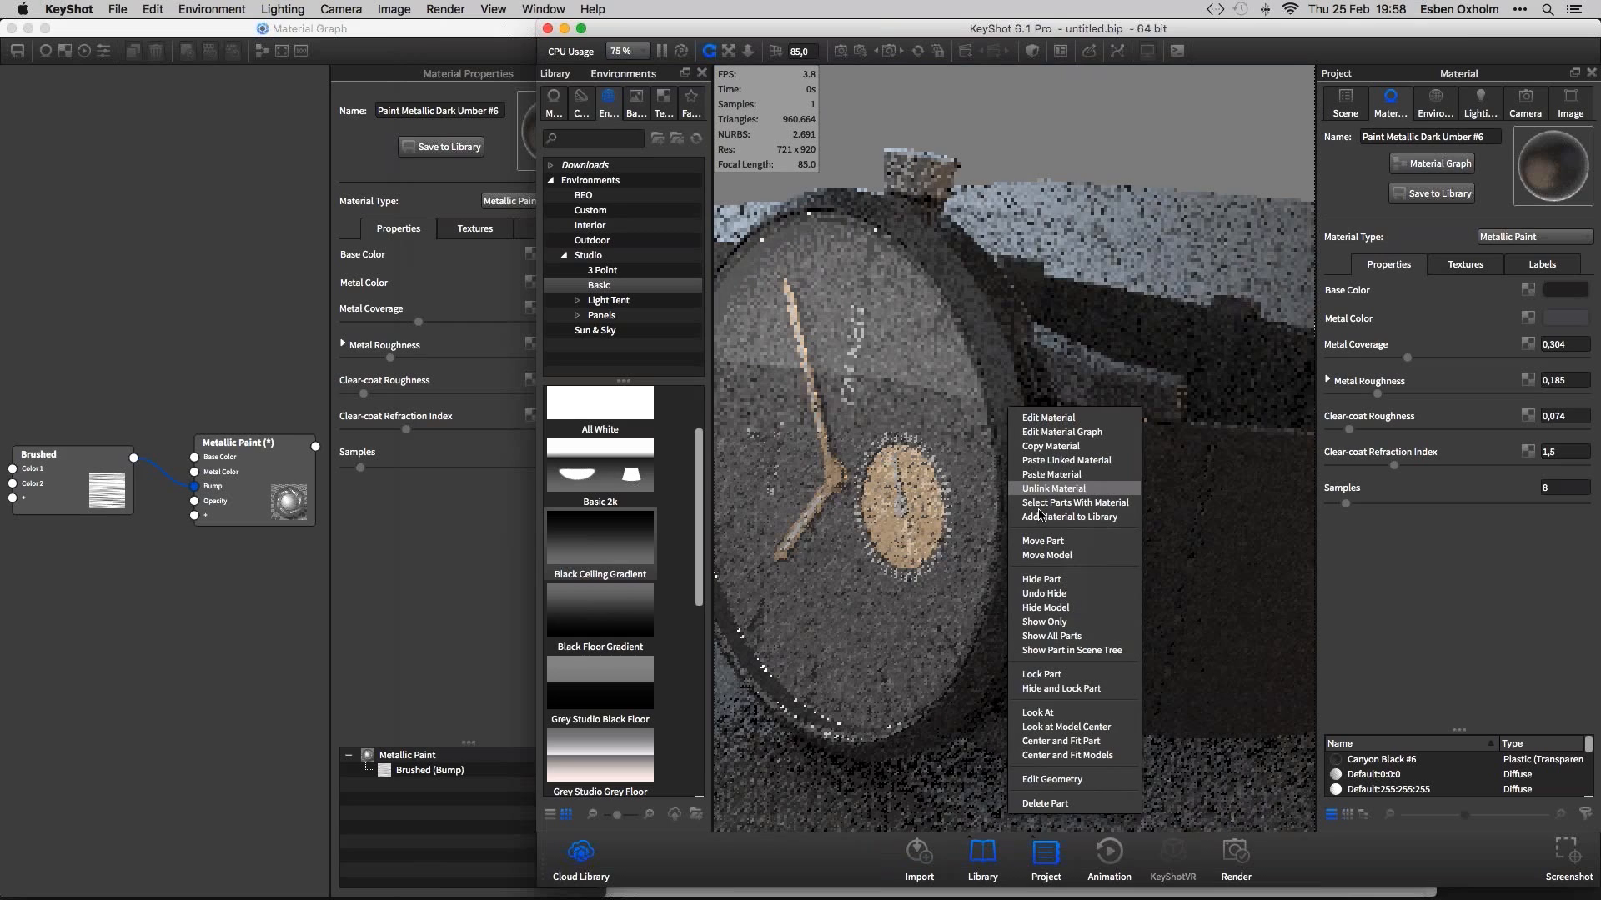
left_click(100, 496)
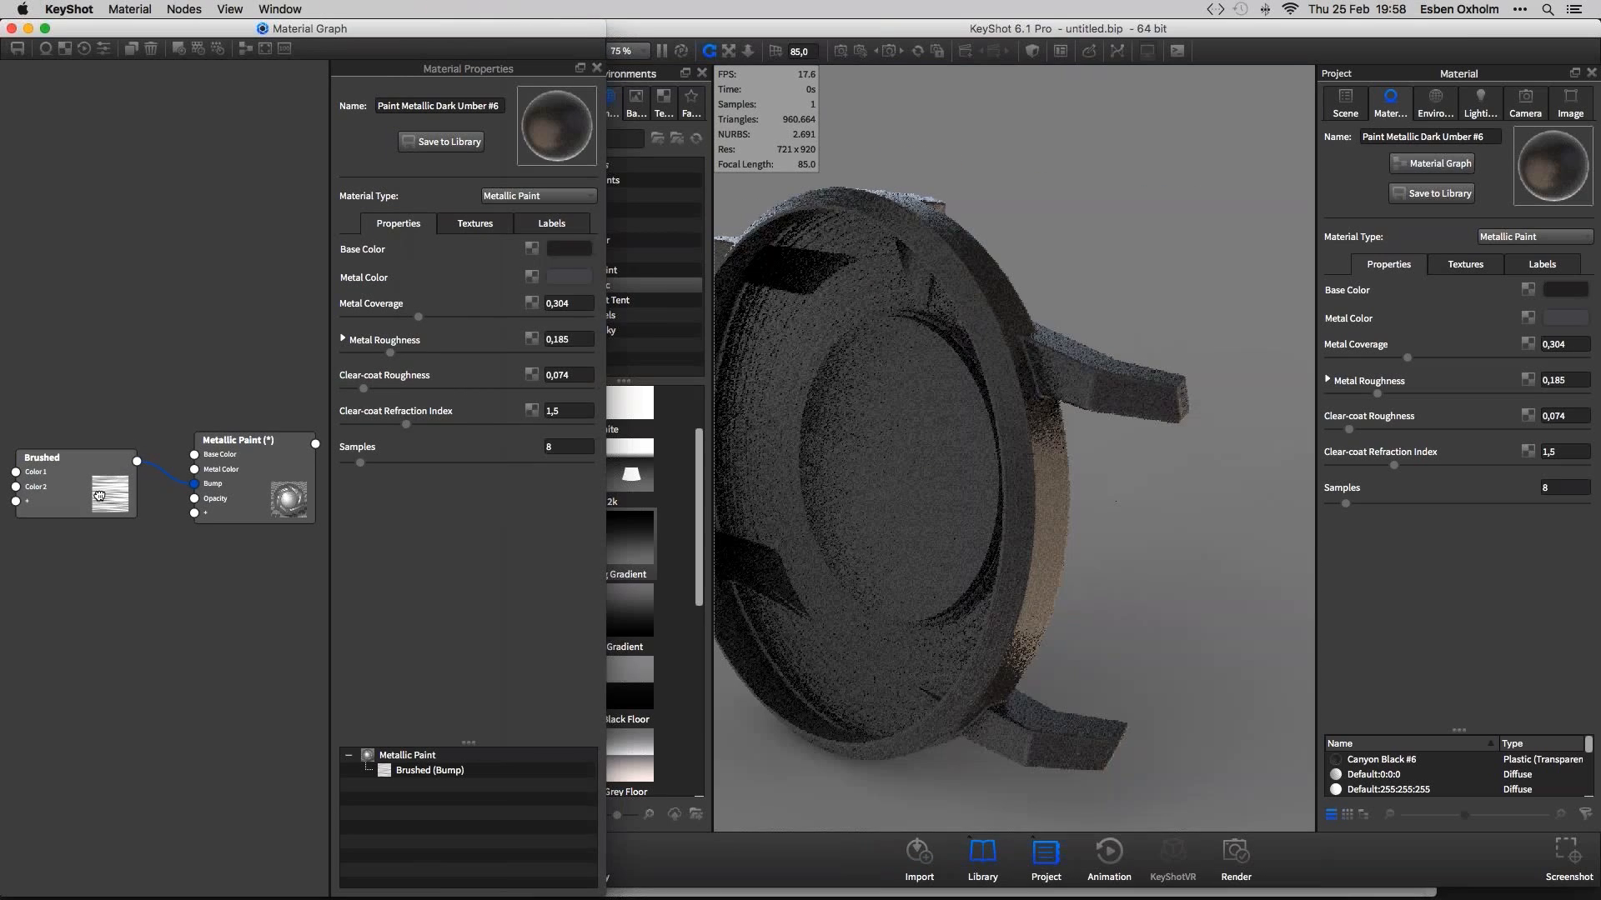
left_click_drag(100, 496, 115, 501)
left_click_drag(1052, 420, 998, 415)
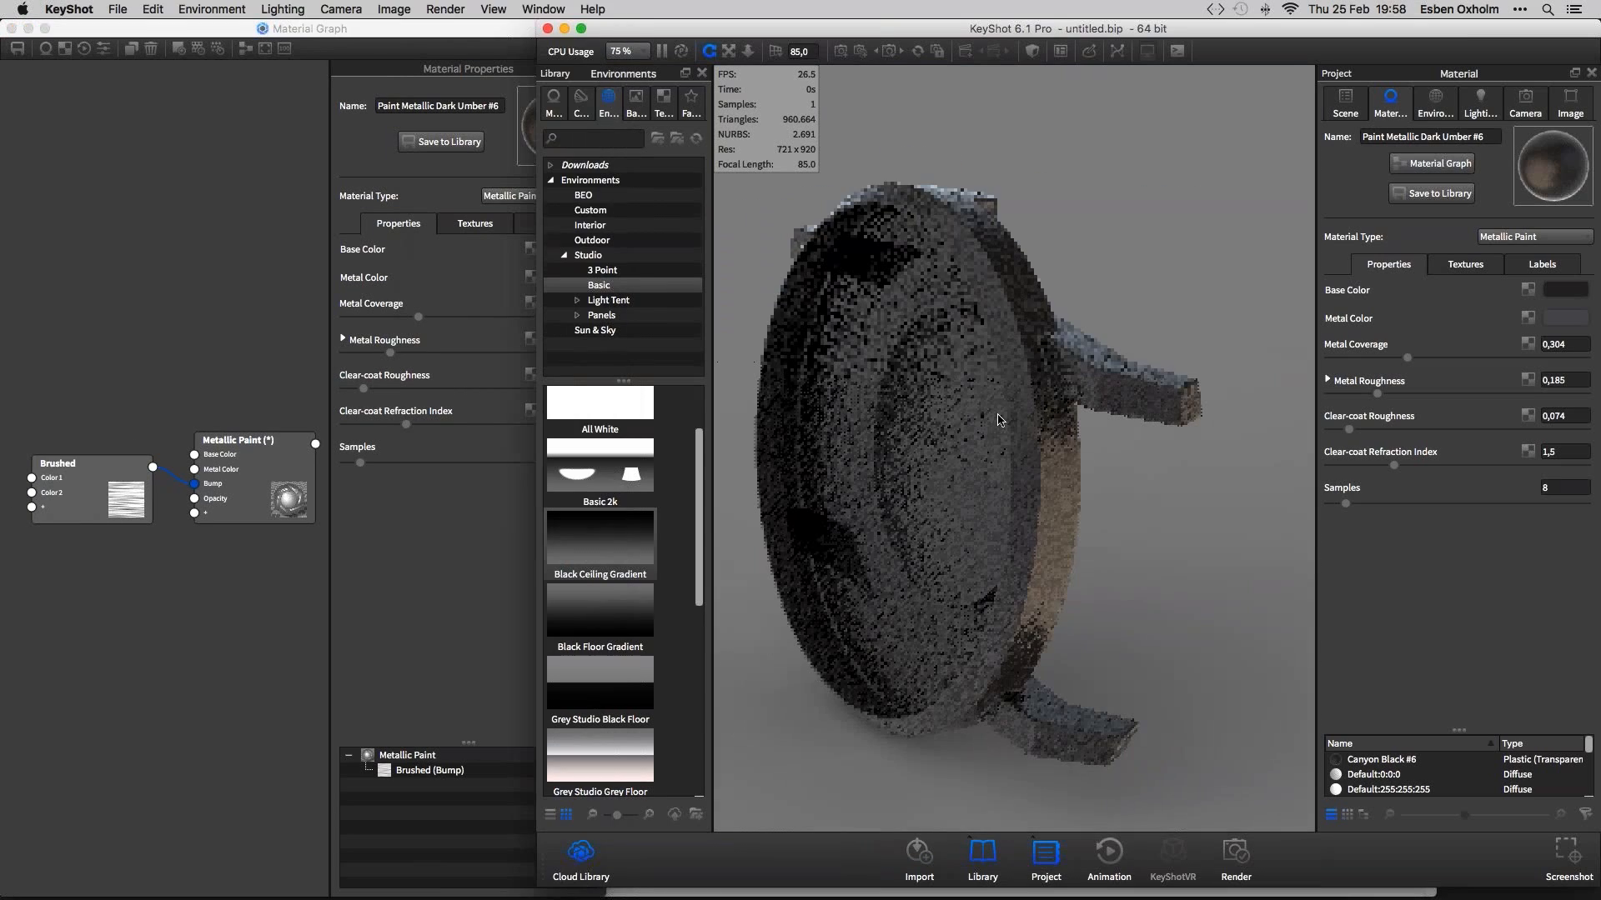
left_click(69, 482)
left_click_drag(68, 481, 66, 468)
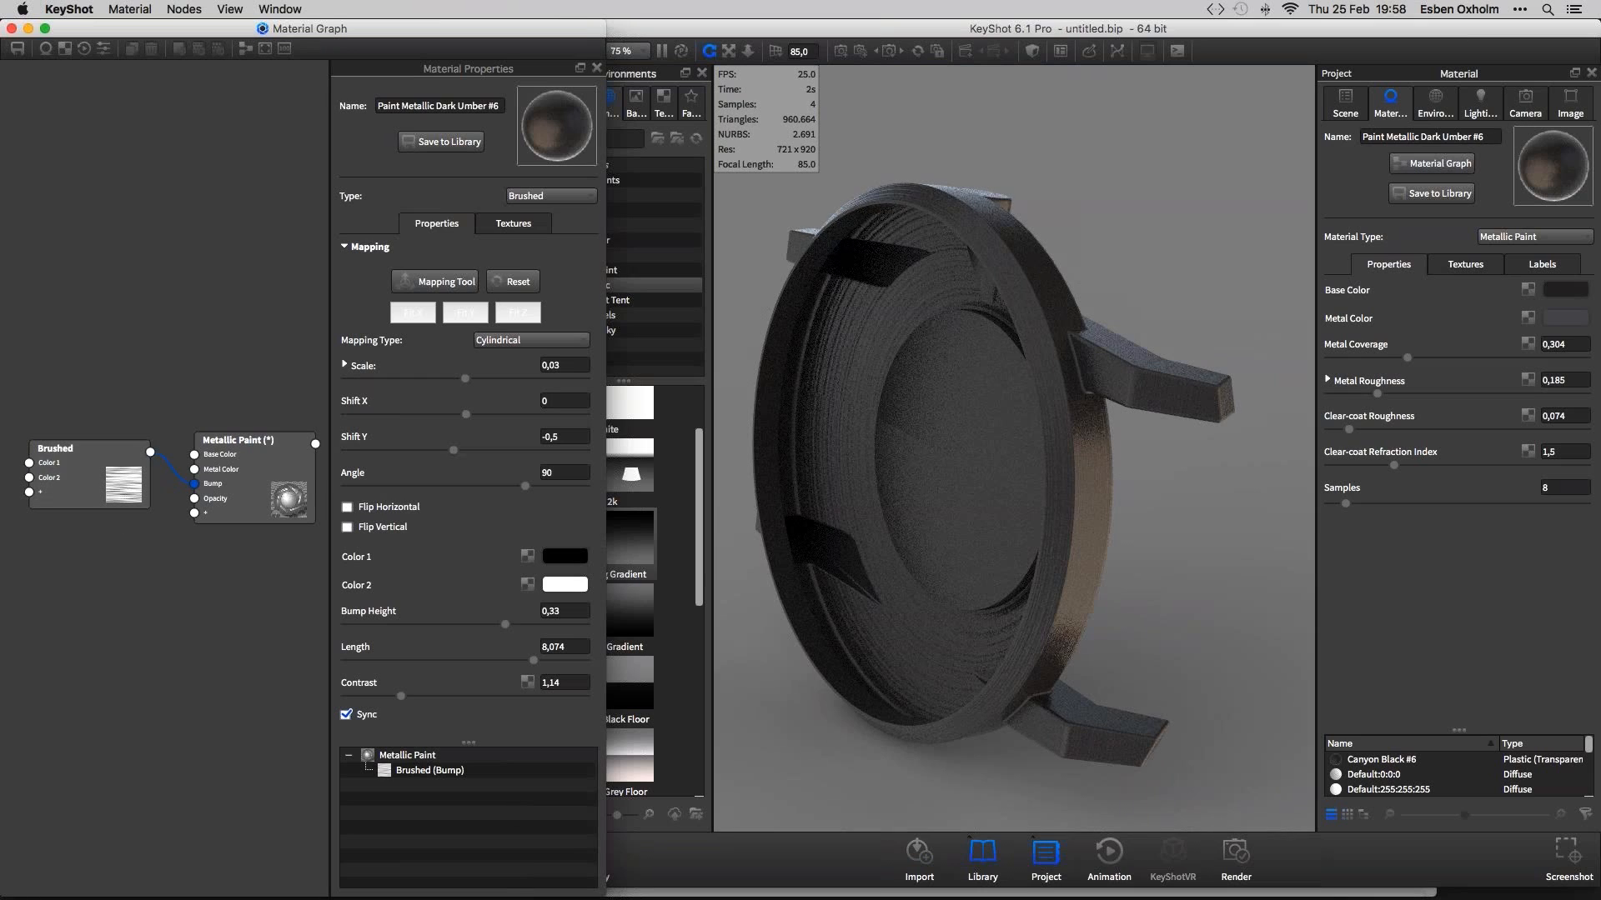
Try adding a second Brushed texture node below the existing one, and delete it
right_click(124, 554)
mouse_move(142, 562)
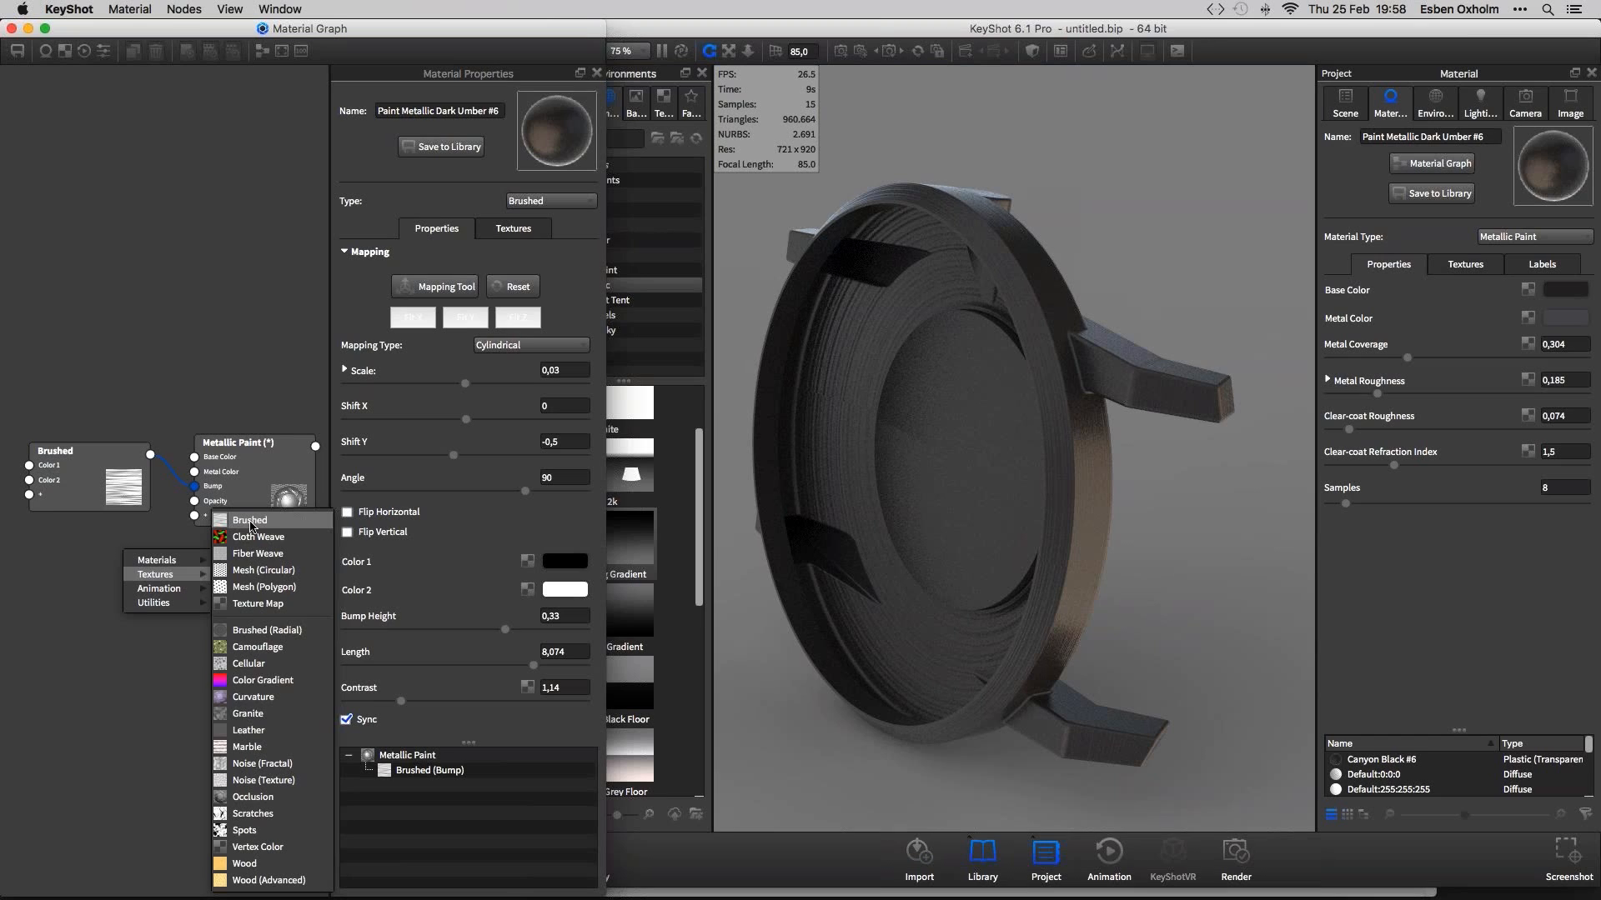
left_click(250, 522)
left_click_drag(225, 568, 147, 563)
right_click(147, 565)
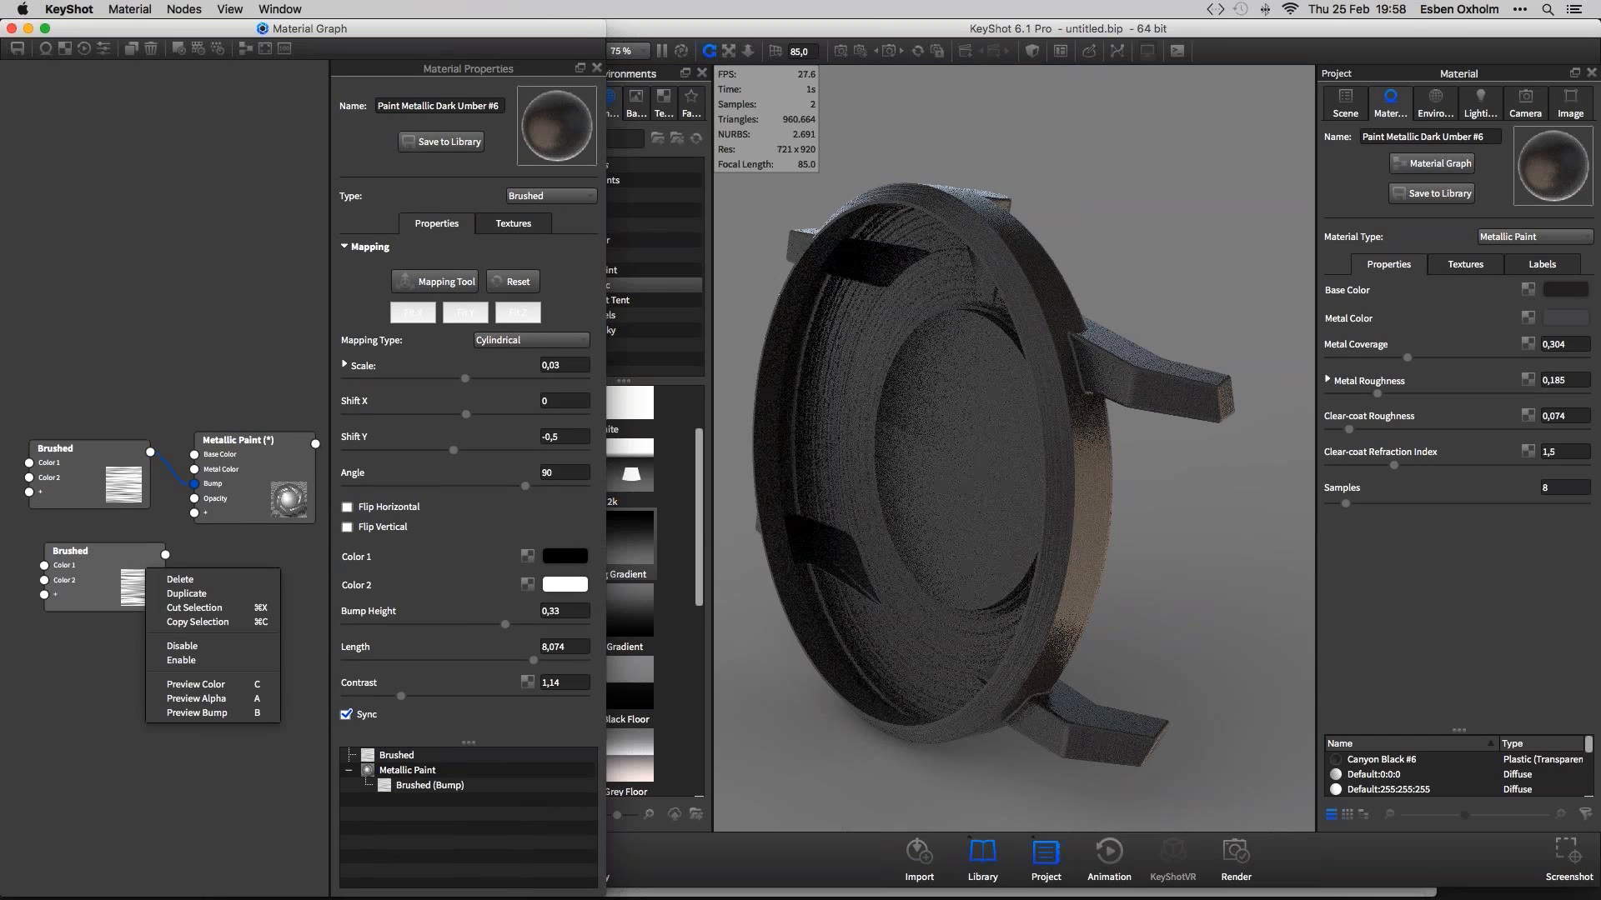
left_click(179, 579)
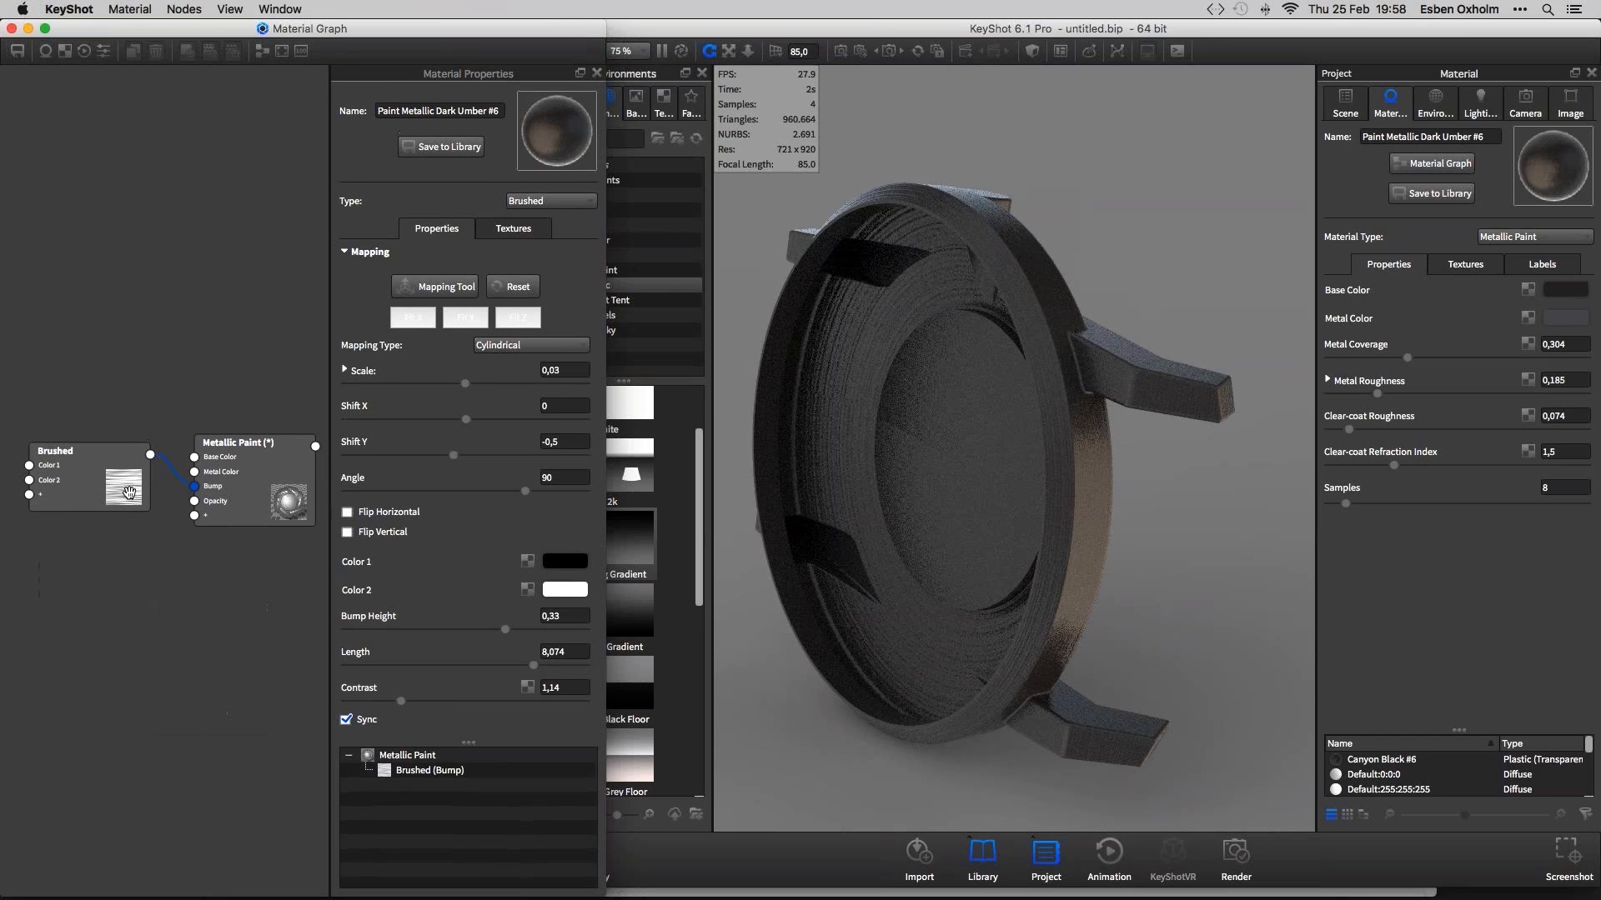
Set the Brushed texture's mapping type to Cylindrical and inspect its placement on the watch case with the Mapping Tool
left_click_drag(129, 492, 130, 504)
left_click(498, 346)
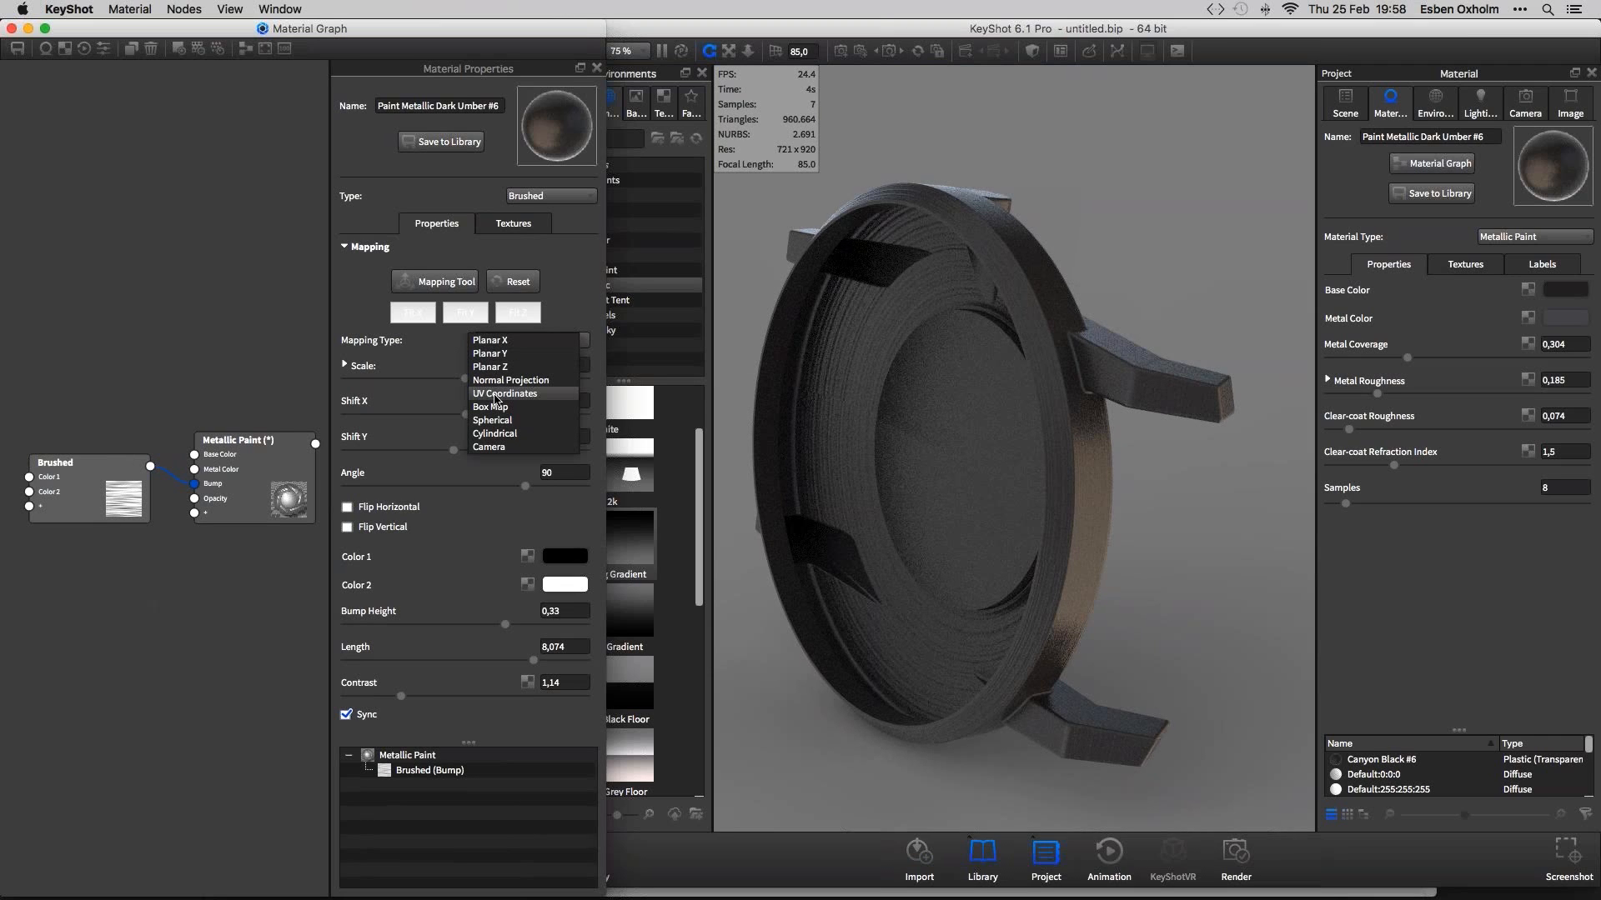
left_click(494, 433)
left_click(439, 285)
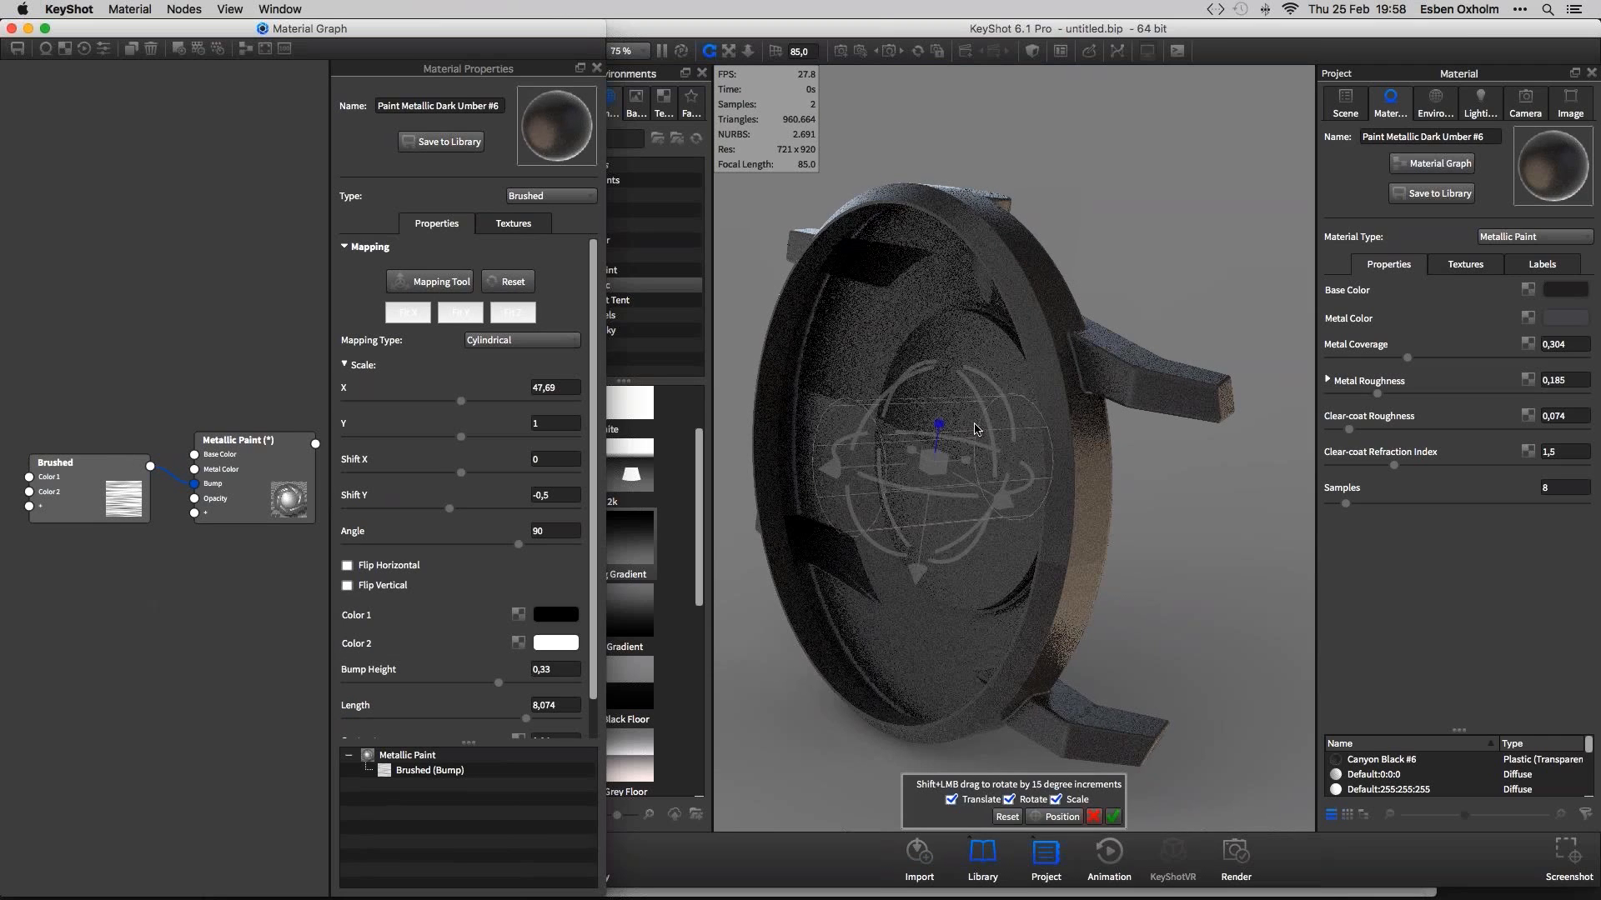
left_click_drag(977, 430, 1133, 368)
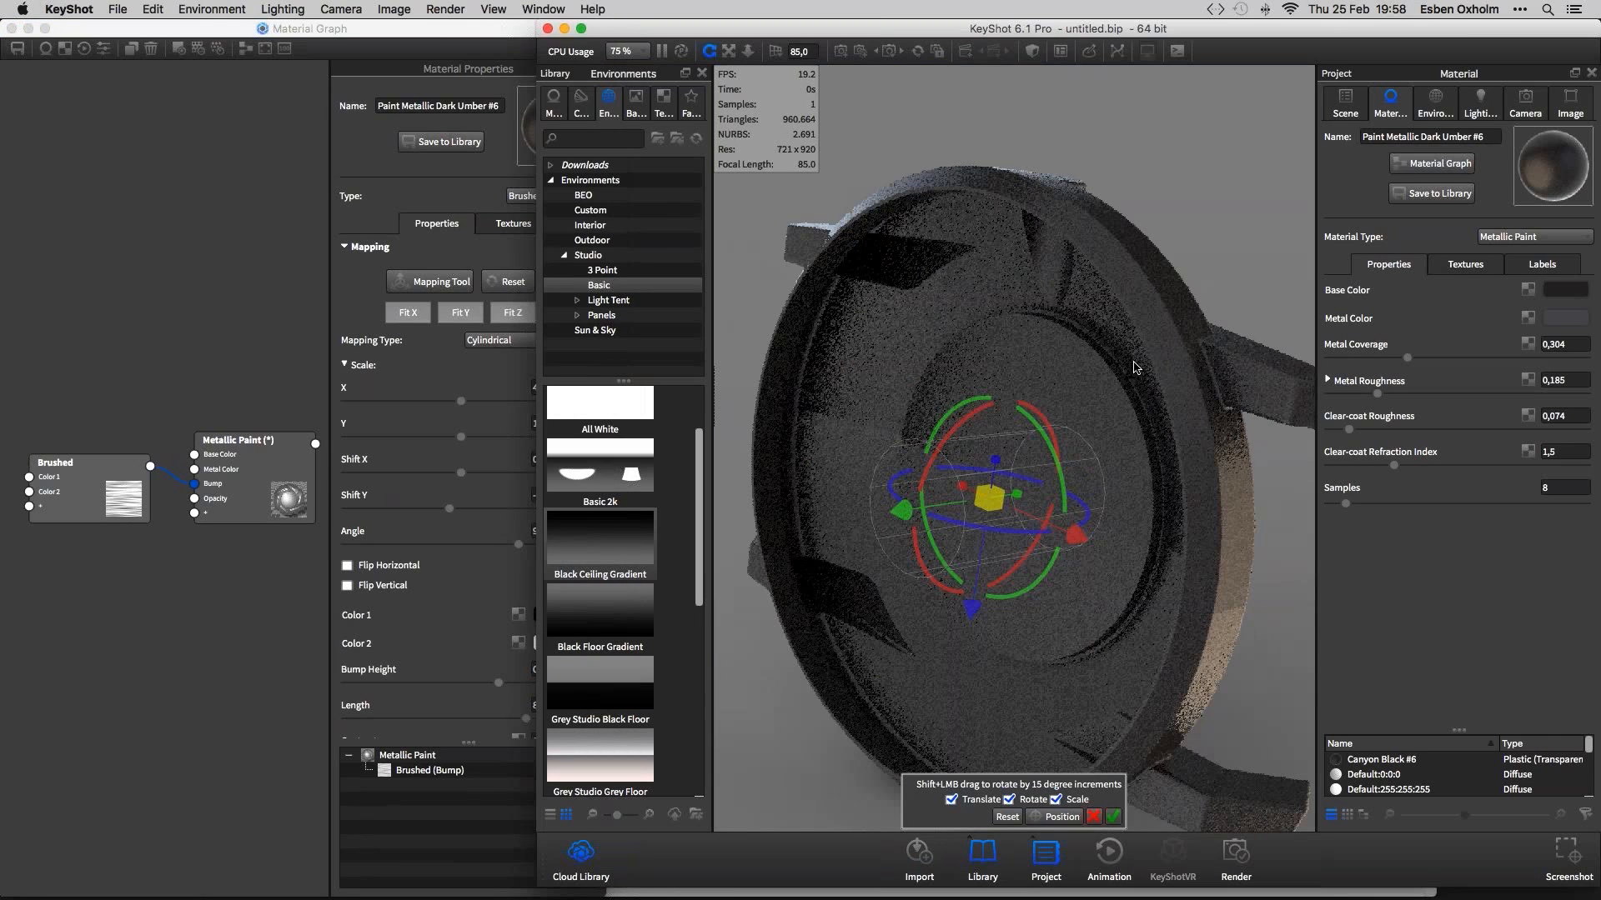
middle_click_drag(1134, 368, 1110, 395)
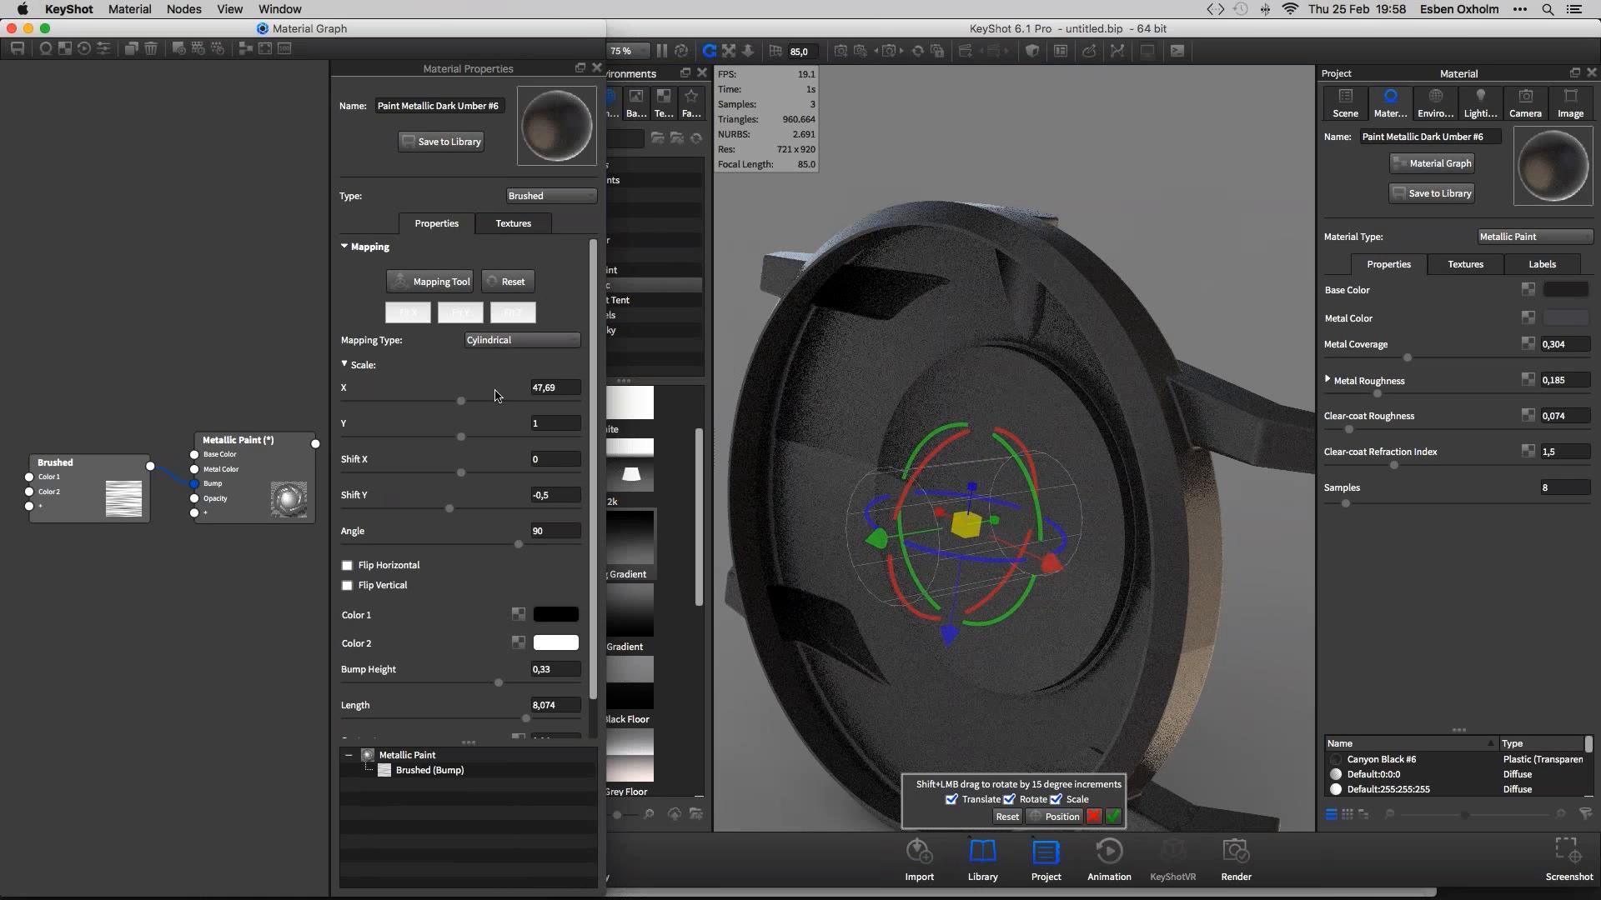
left_click(755, 737)
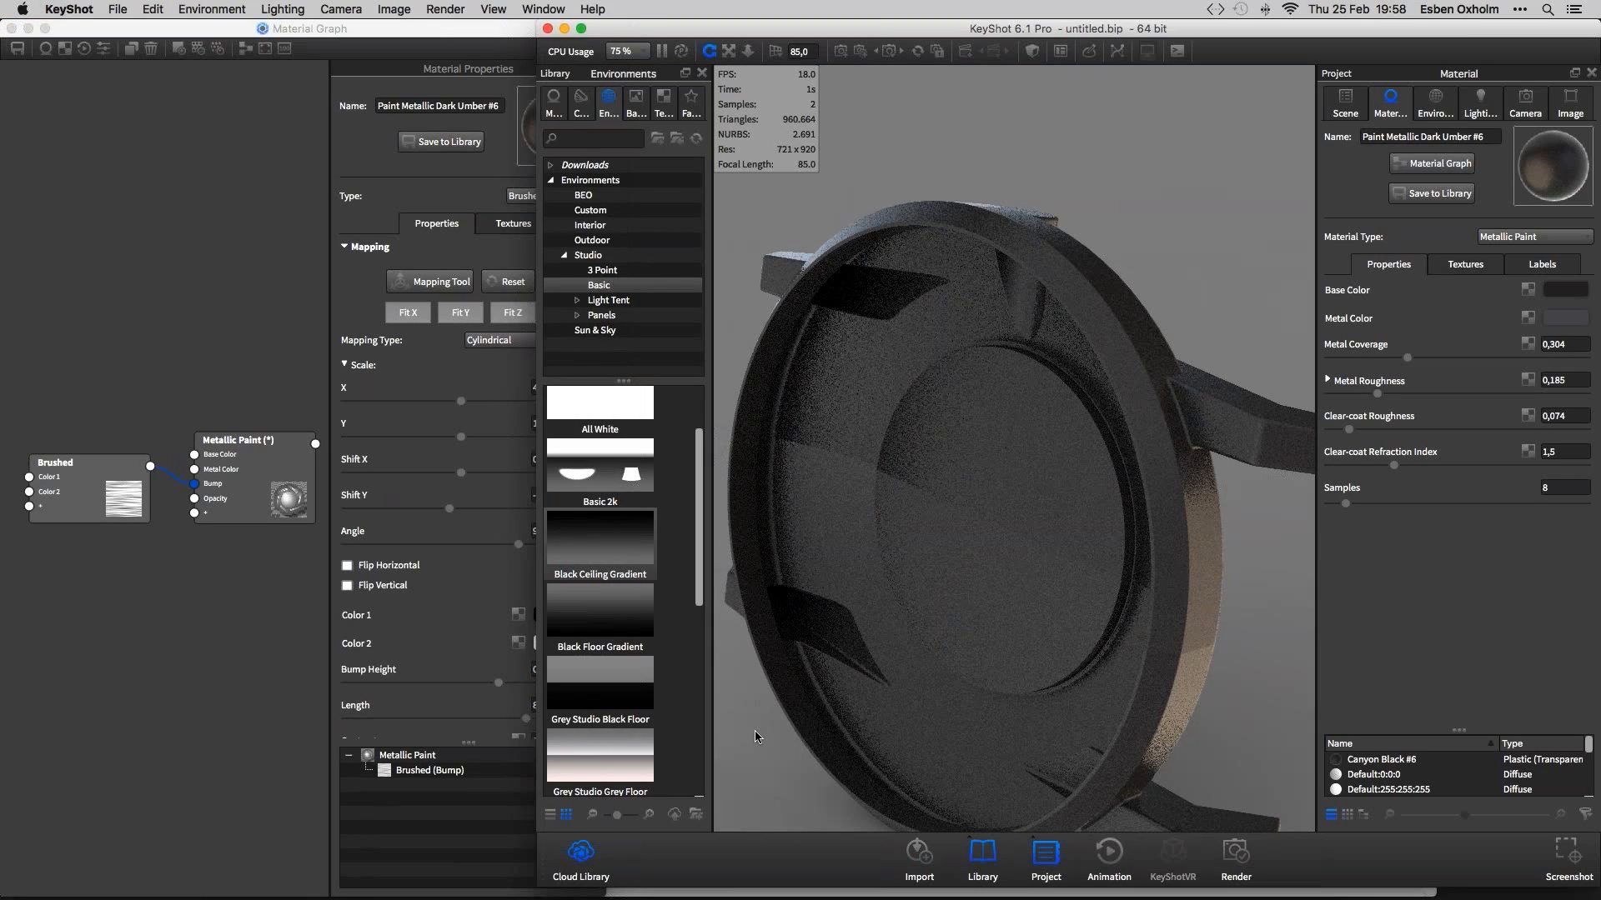
Set the Brushed texture's X scale to 1 and preview only its pattern on the watch case
left_click(534, 392)
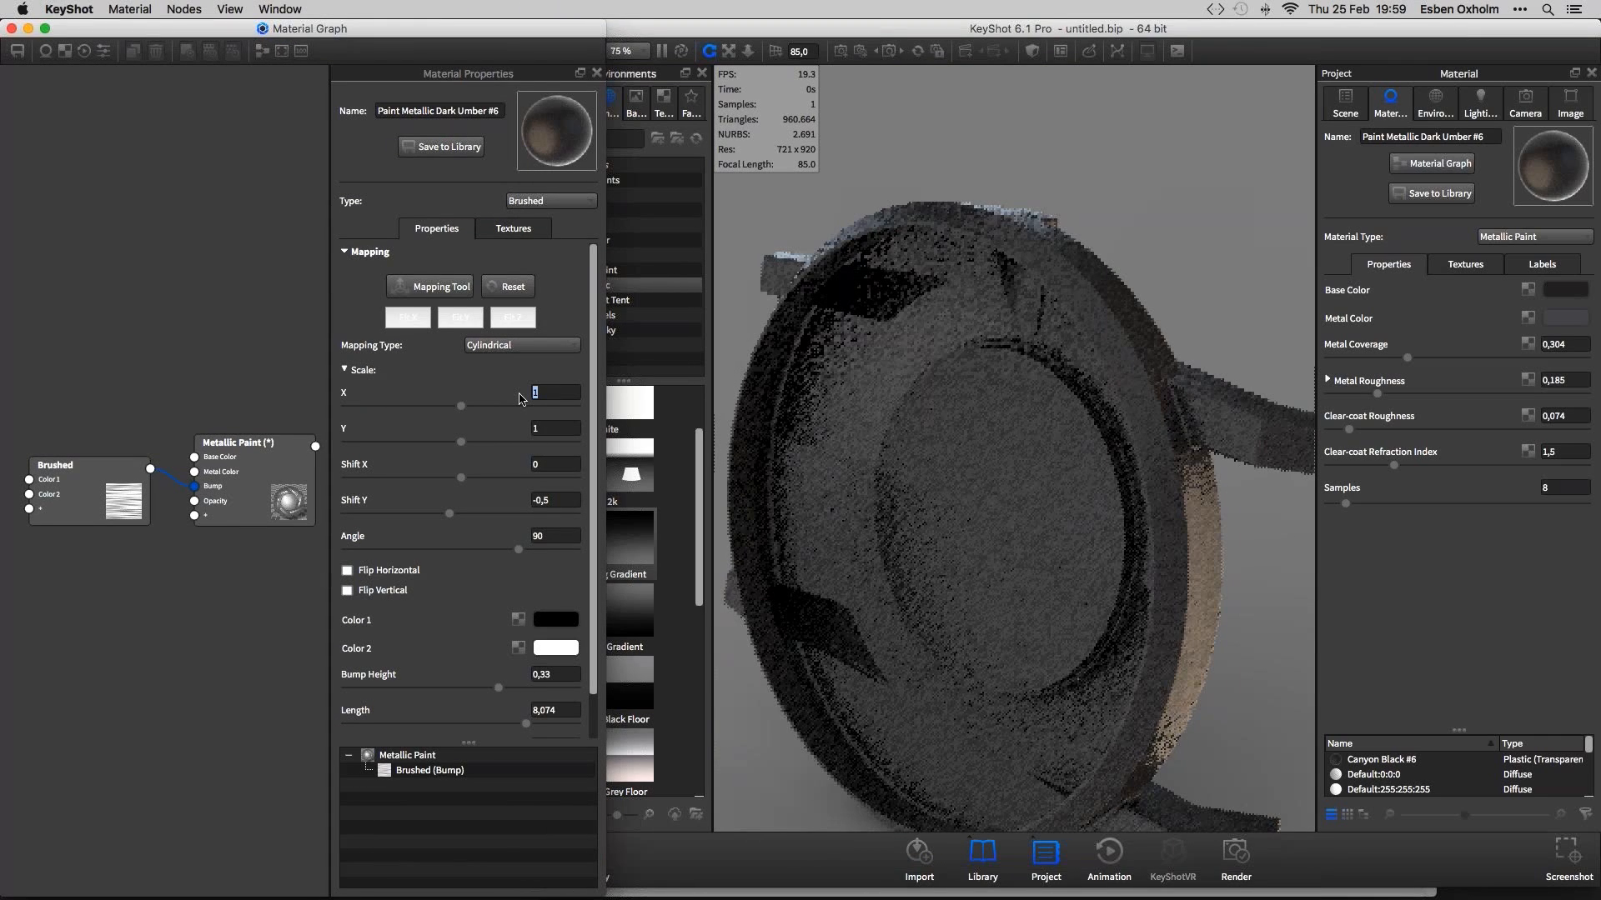
key("c")
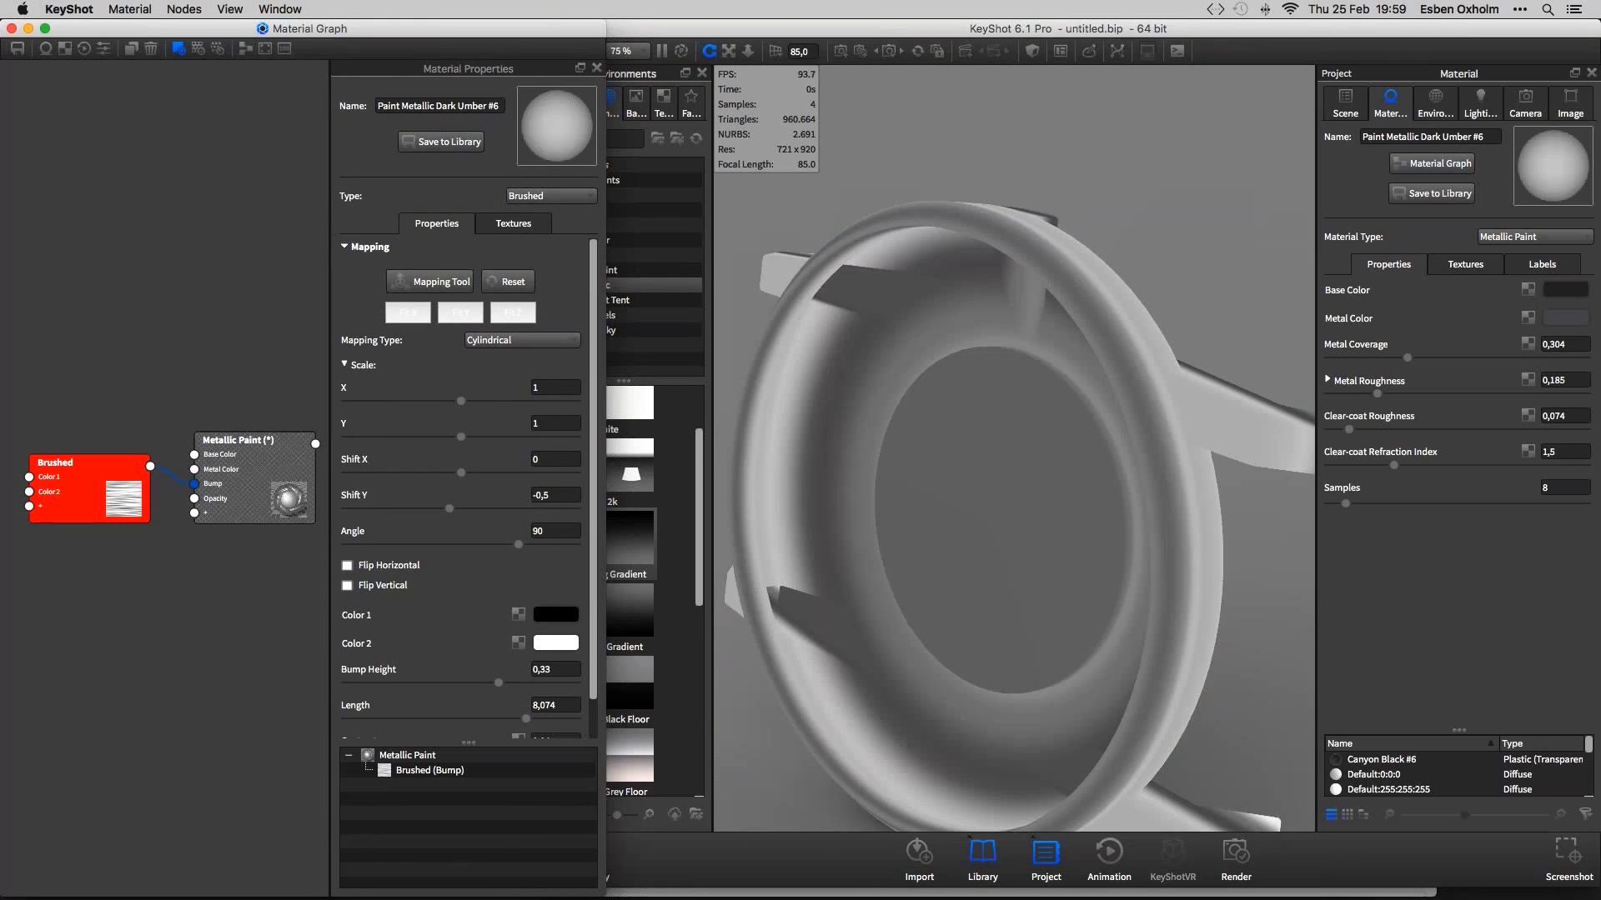
left_click_drag(104, 469, 104, 480)
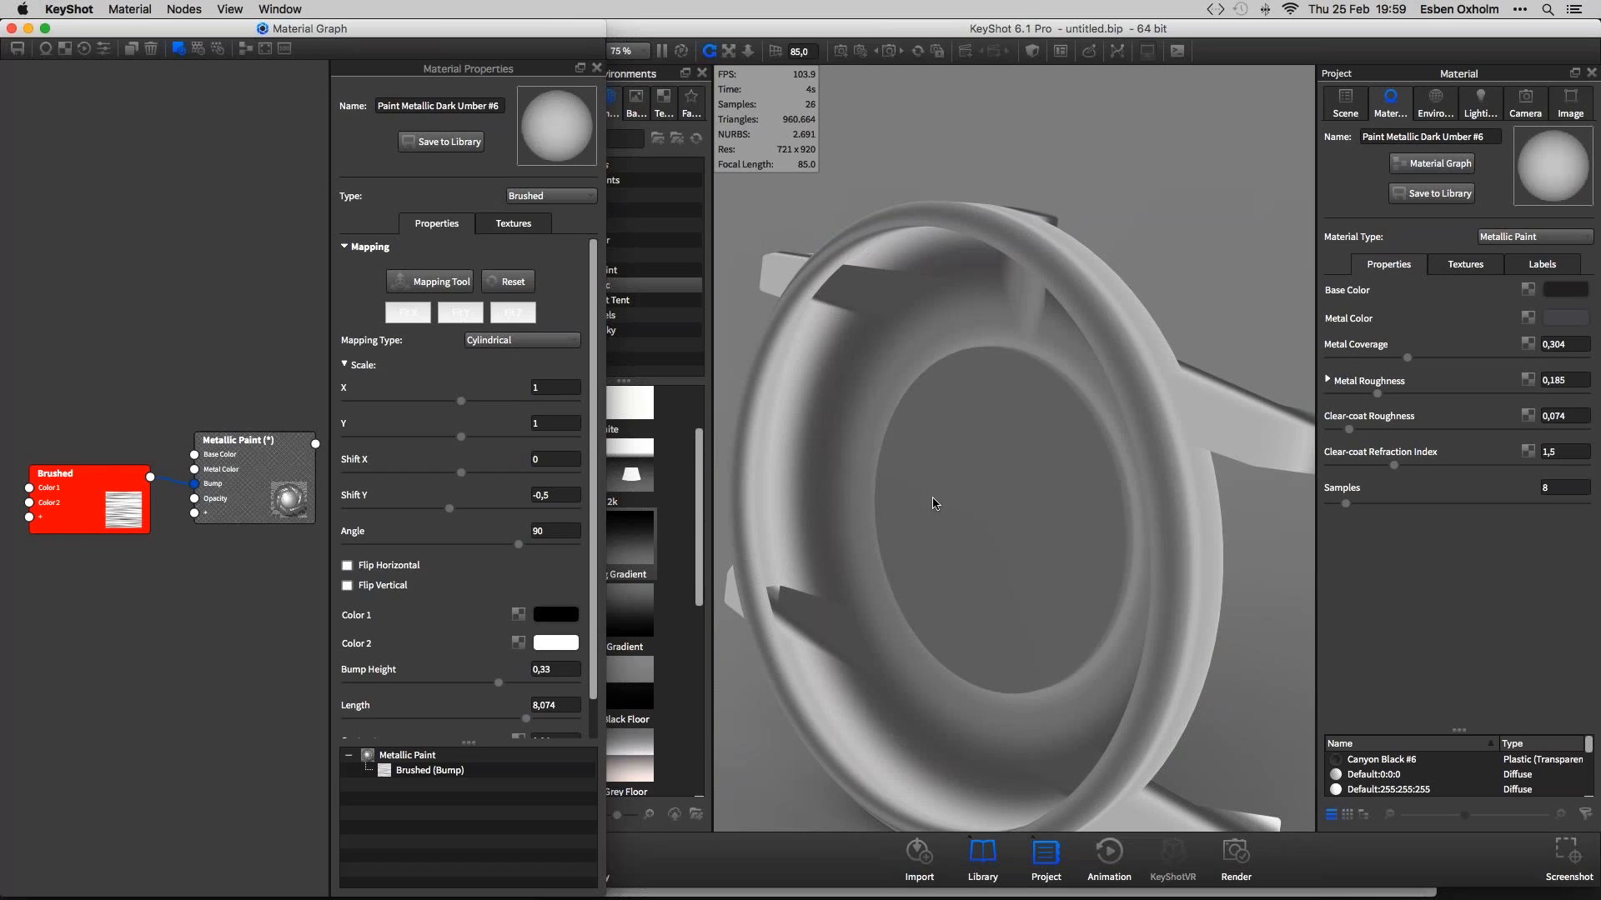
left_click_drag(934, 503, 967, 509)
left_click(343, 365)
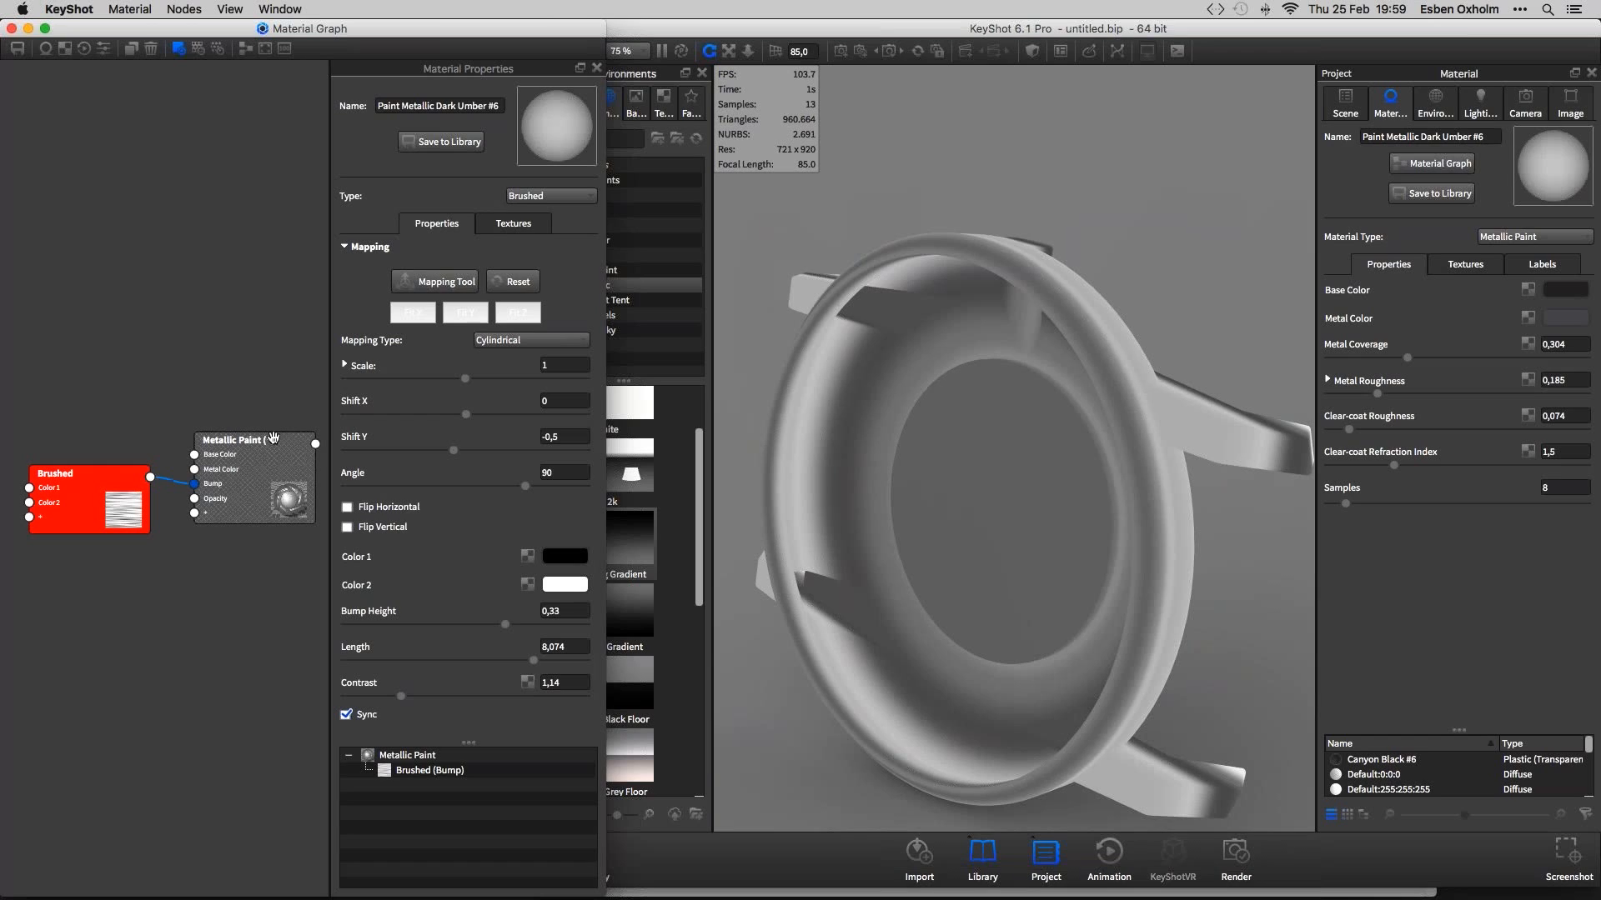
Try Brushed texture scales of 0,1 and 0,04, settle on 0,03, and end the node preview
double_click(546, 366)
type("0,1")
key("Return")
type(",")
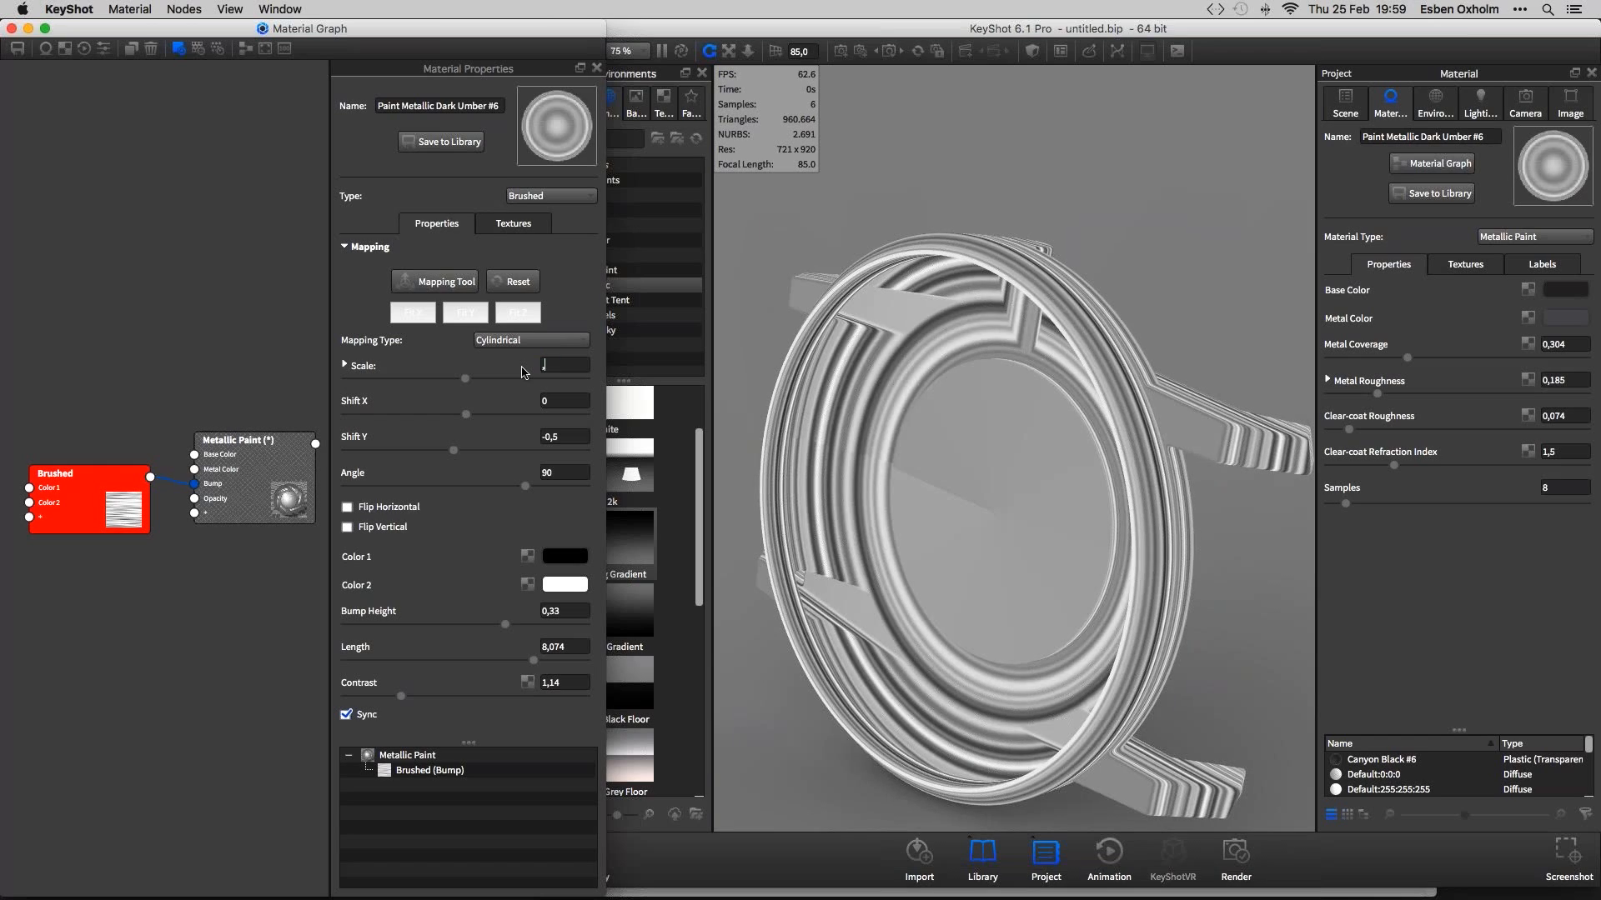
type("04")
key("Return")
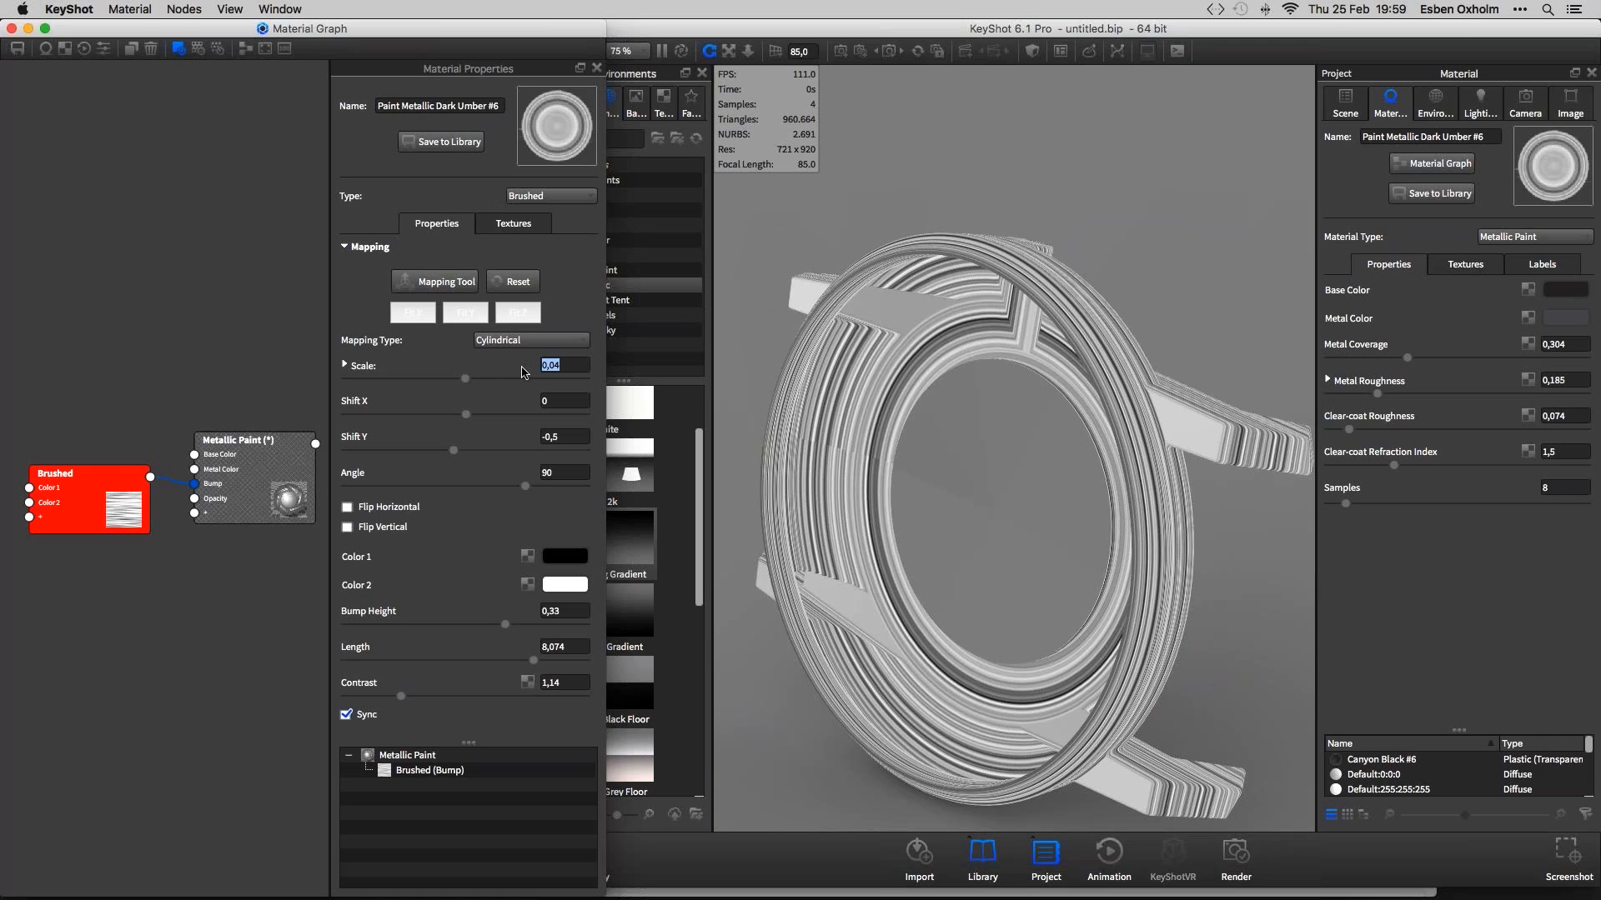
key("Down")
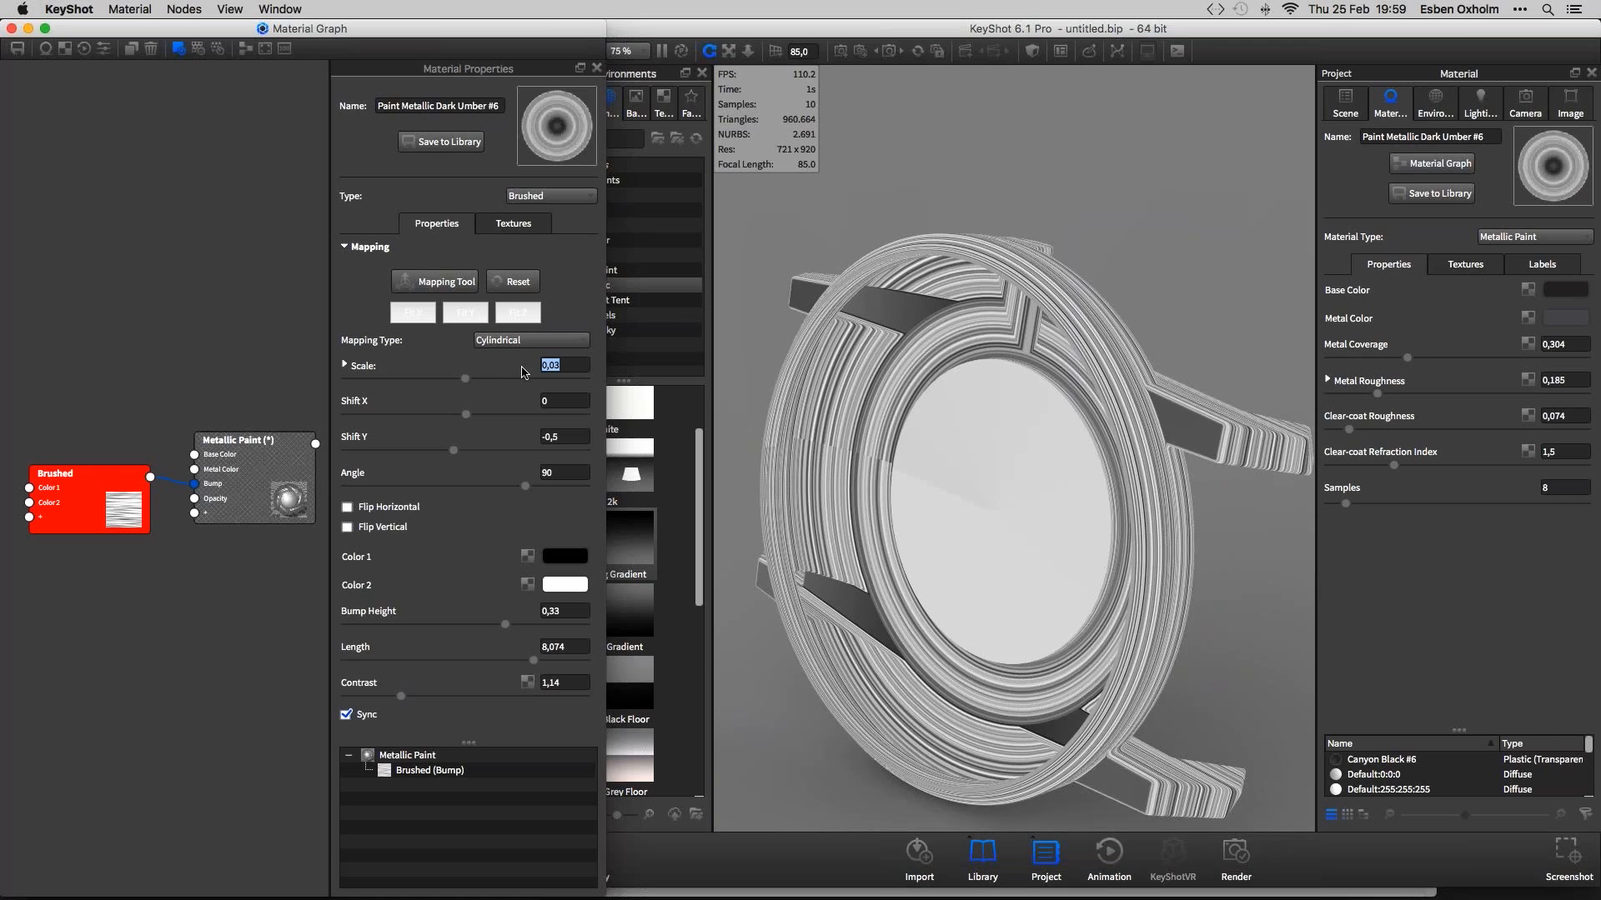
left_click(66, 488)
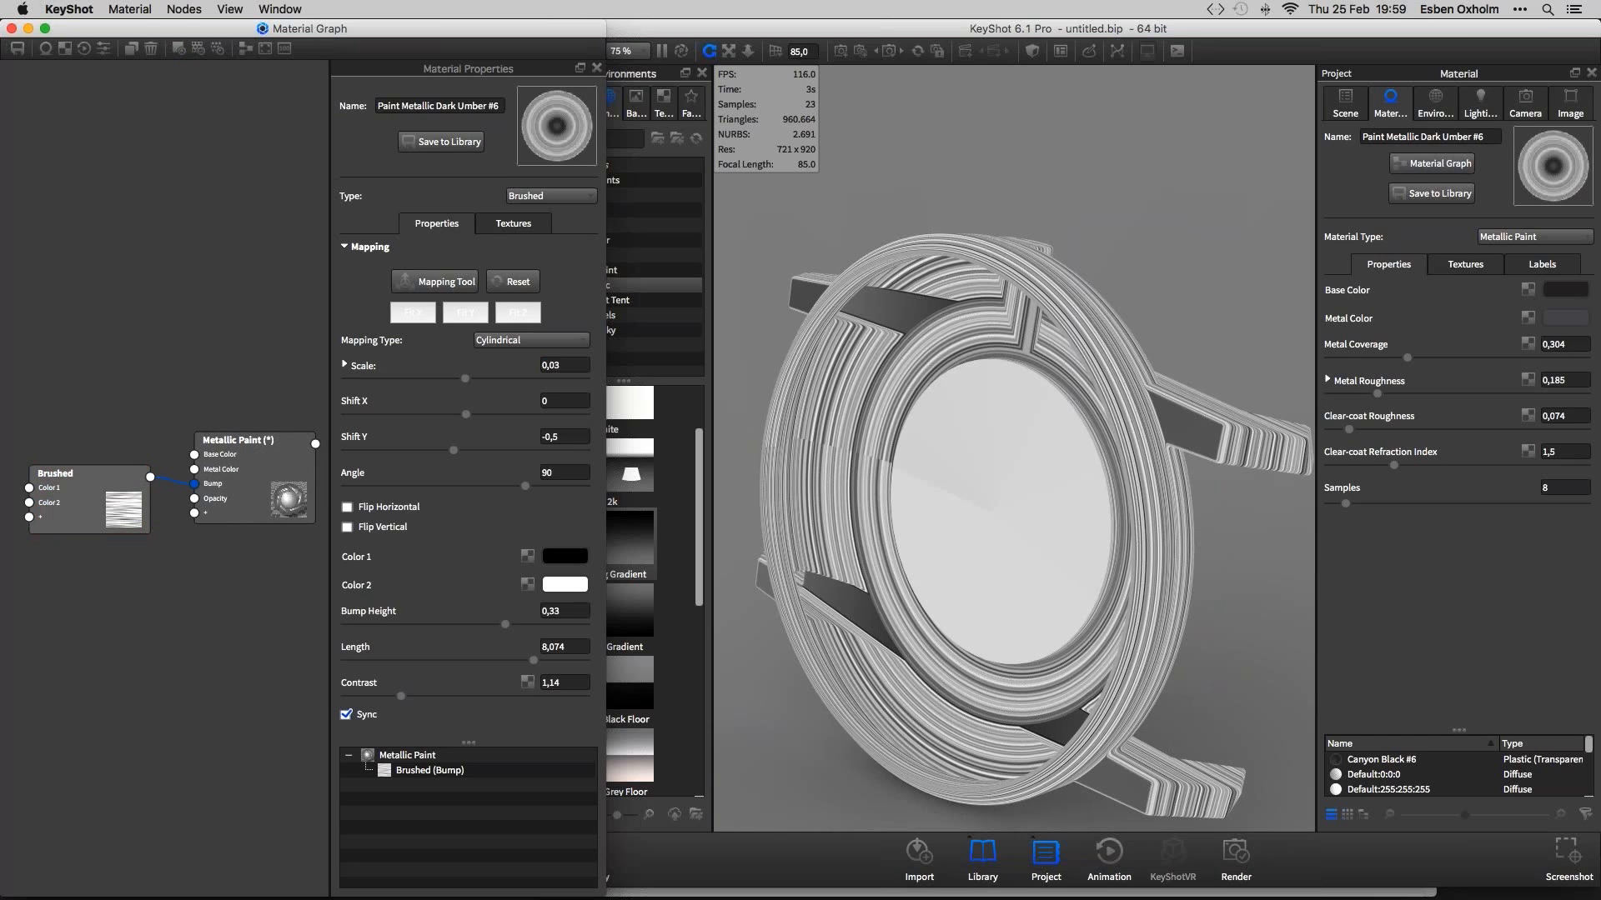
Examine the brushed finish around the watch case and the properties of its Metallic Paint and Brushed nodes
left_click(1203, 247)
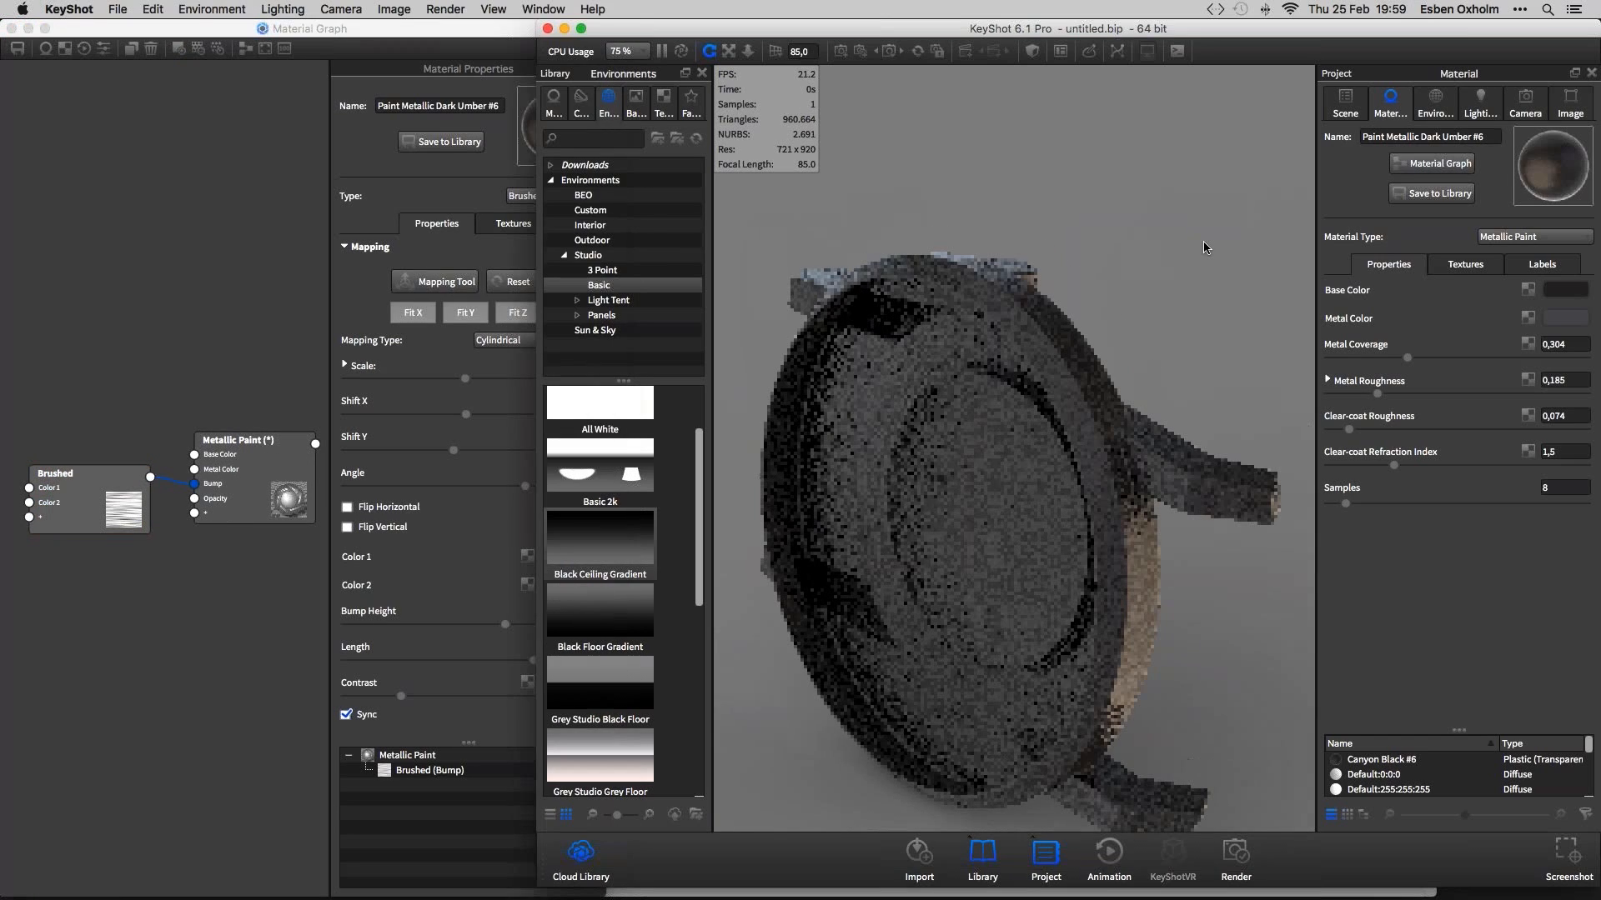
left_click_drag(1203, 245, 1081, 222)
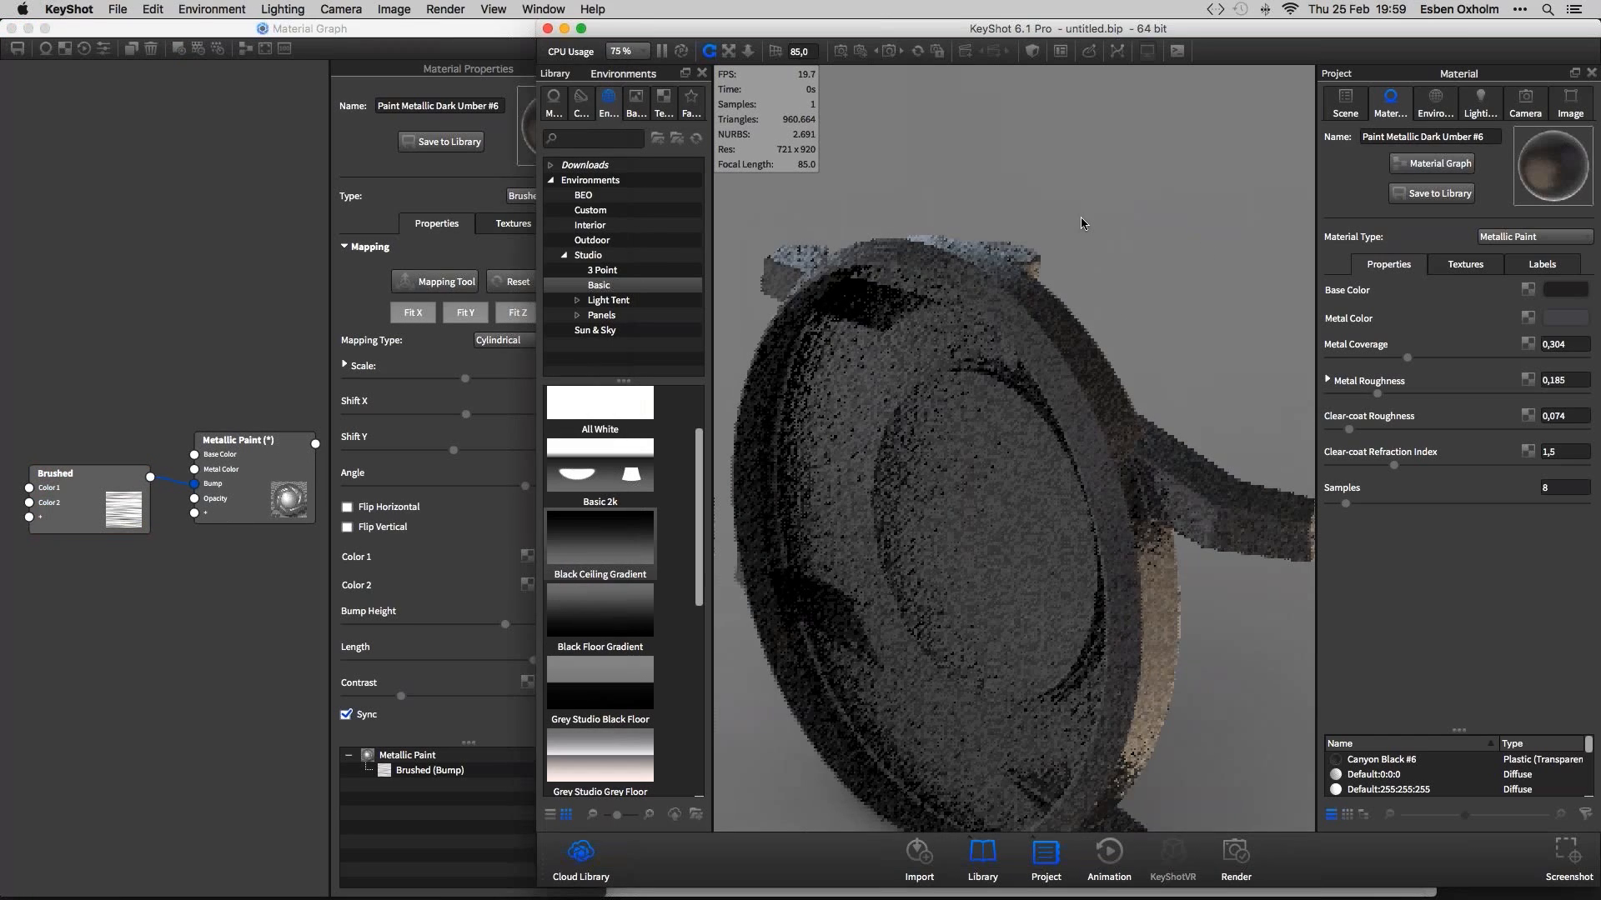
left_click(275, 498)
left_click(265, 485)
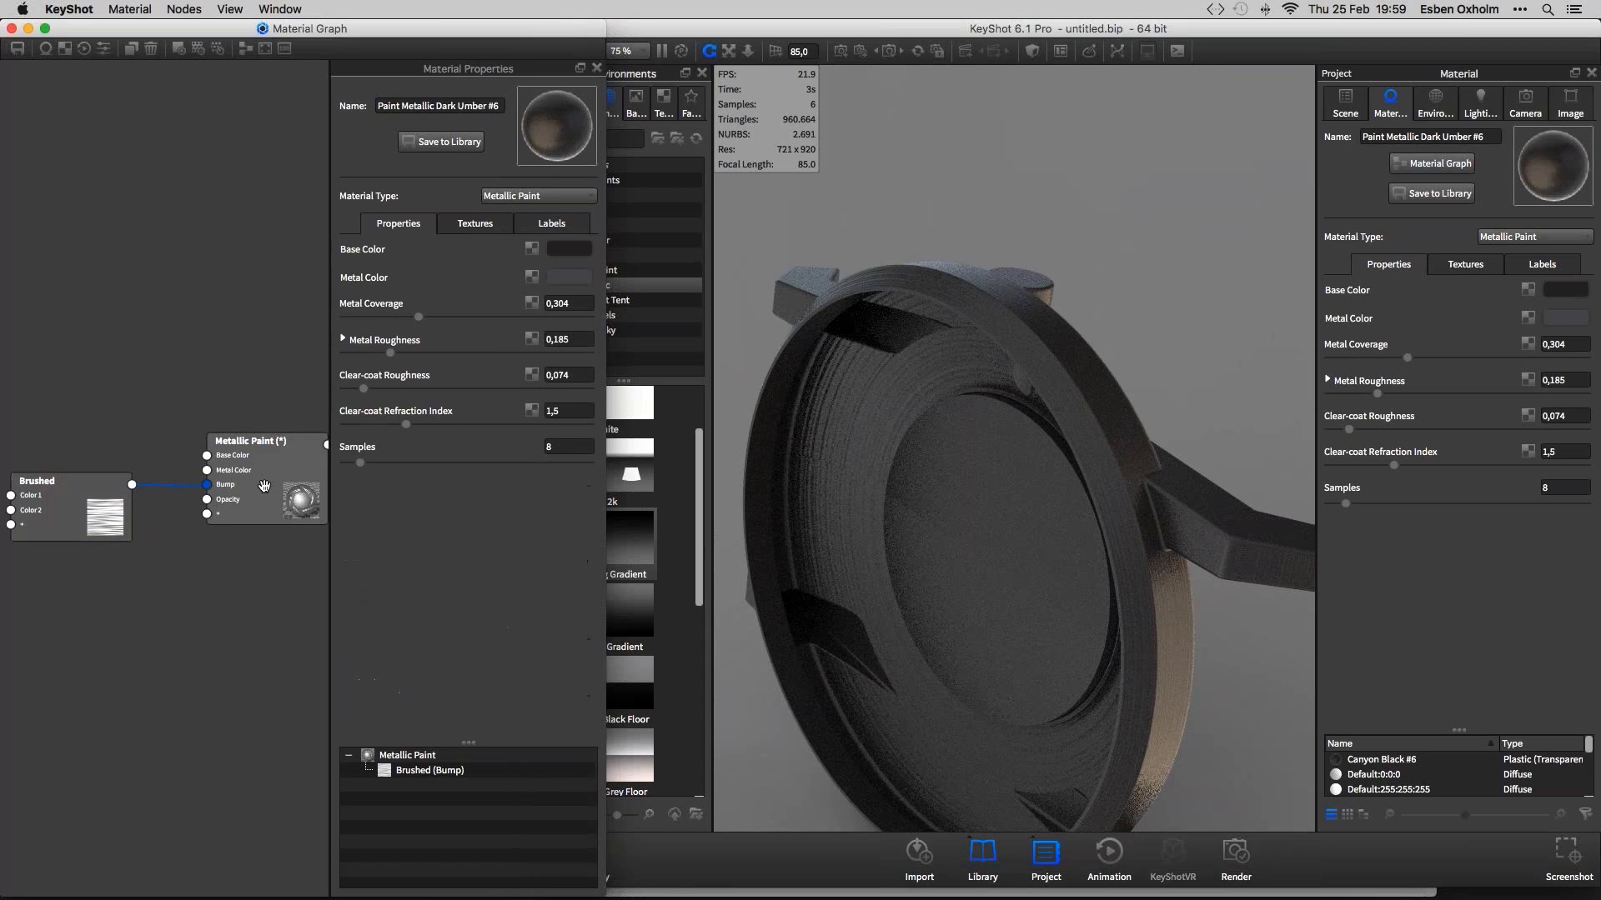
left_click(67, 507)
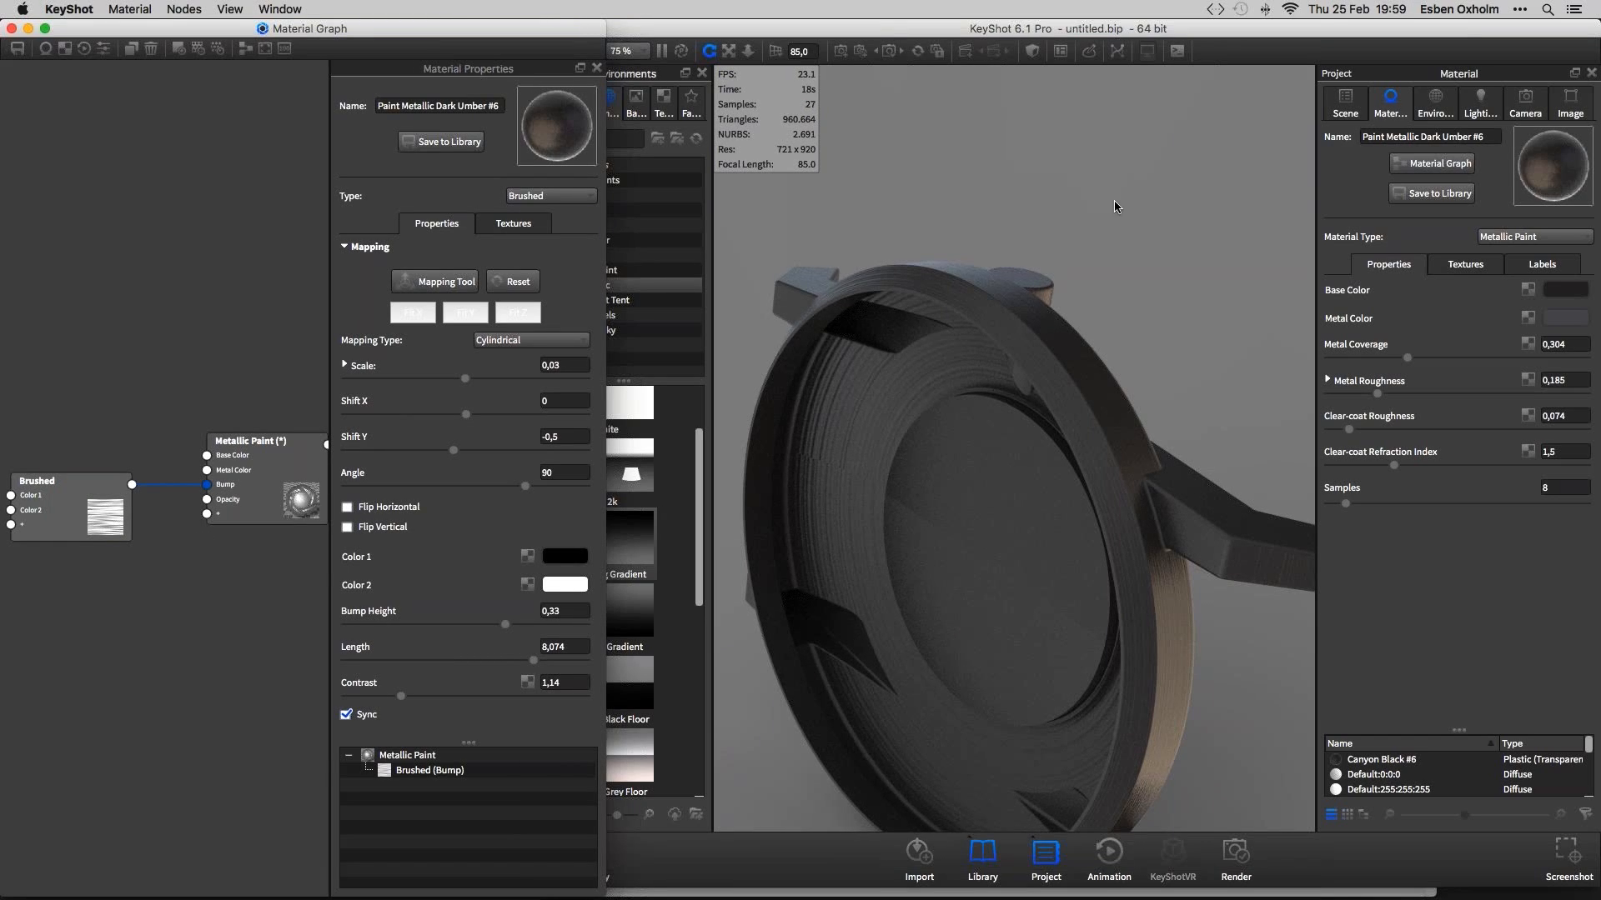
left_click(1039, 227)
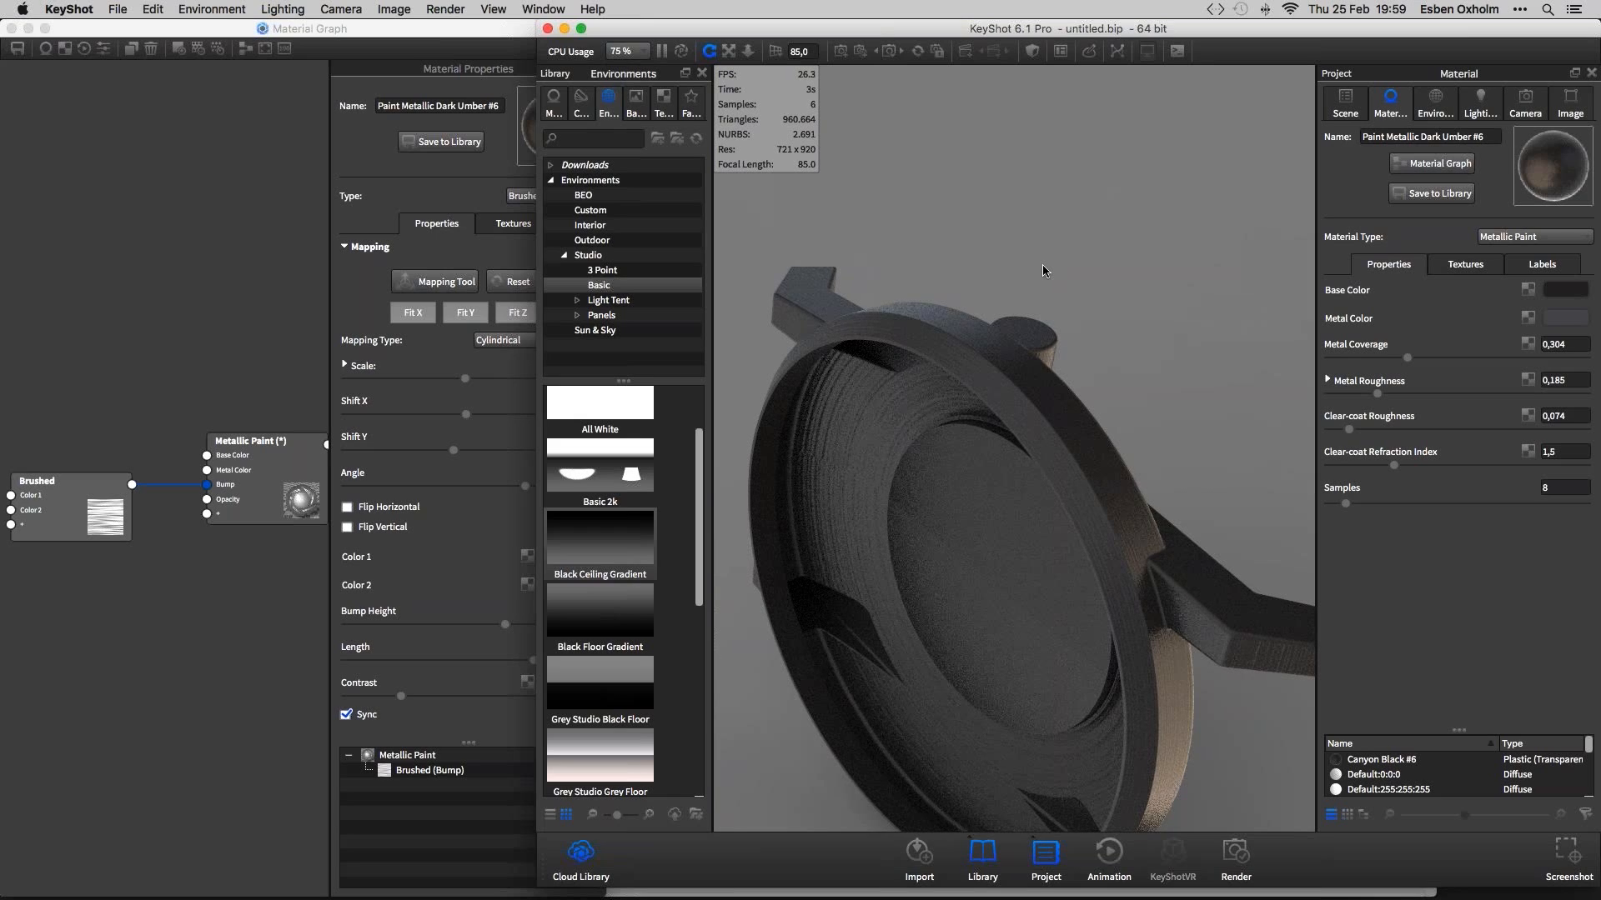
Show all parts of the watch scene again and select the watch strap
right_click(943, 233)
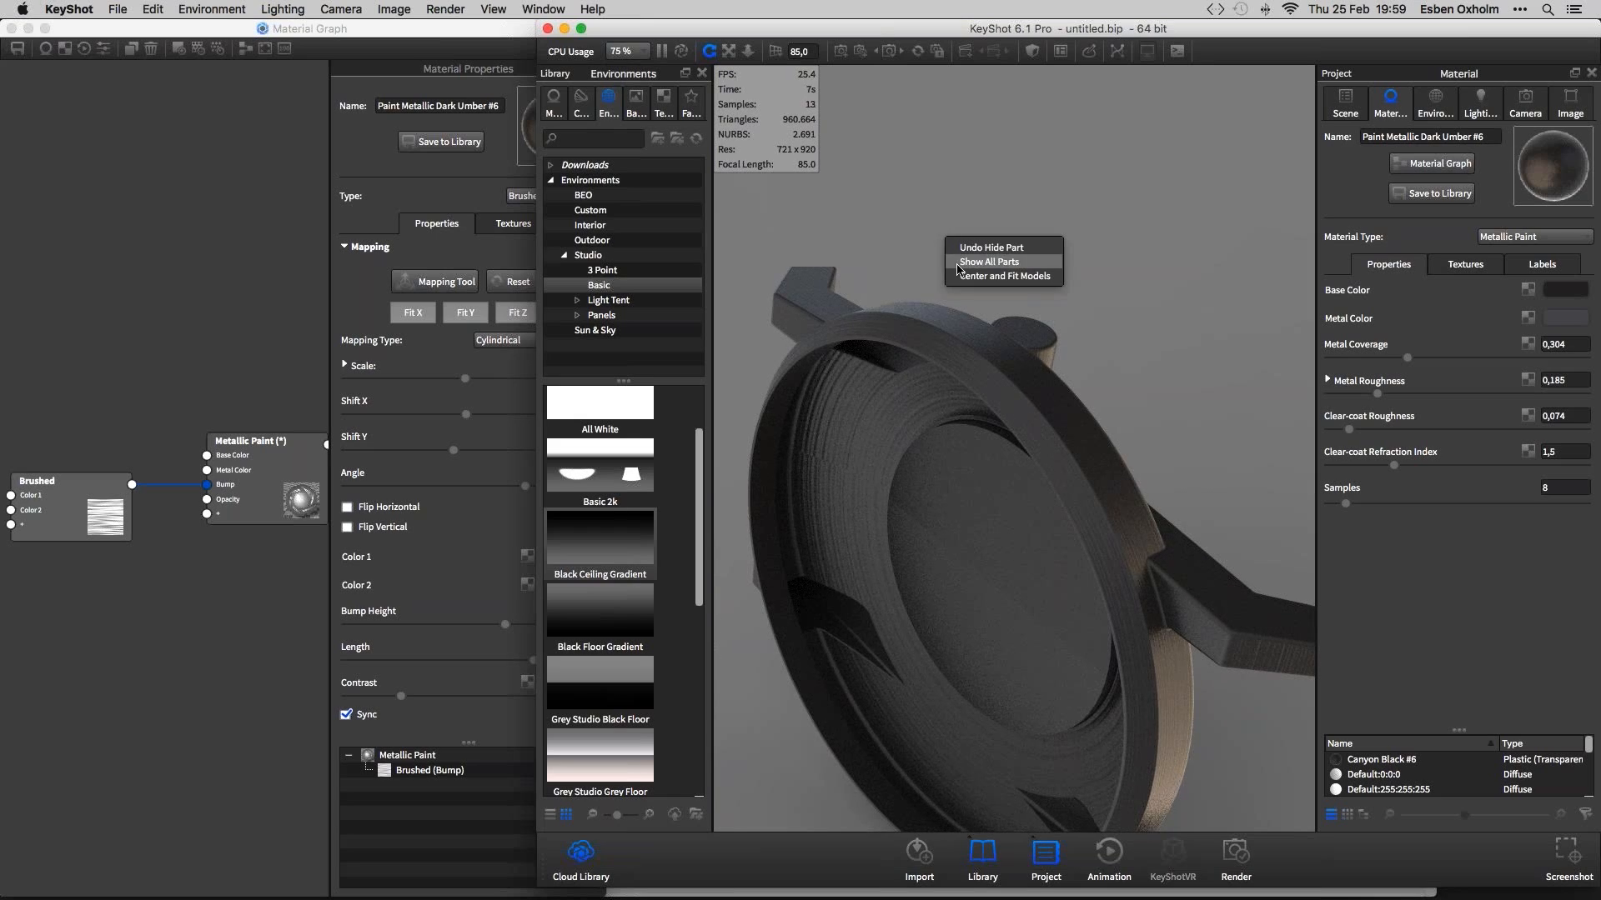
left_click(948, 257)
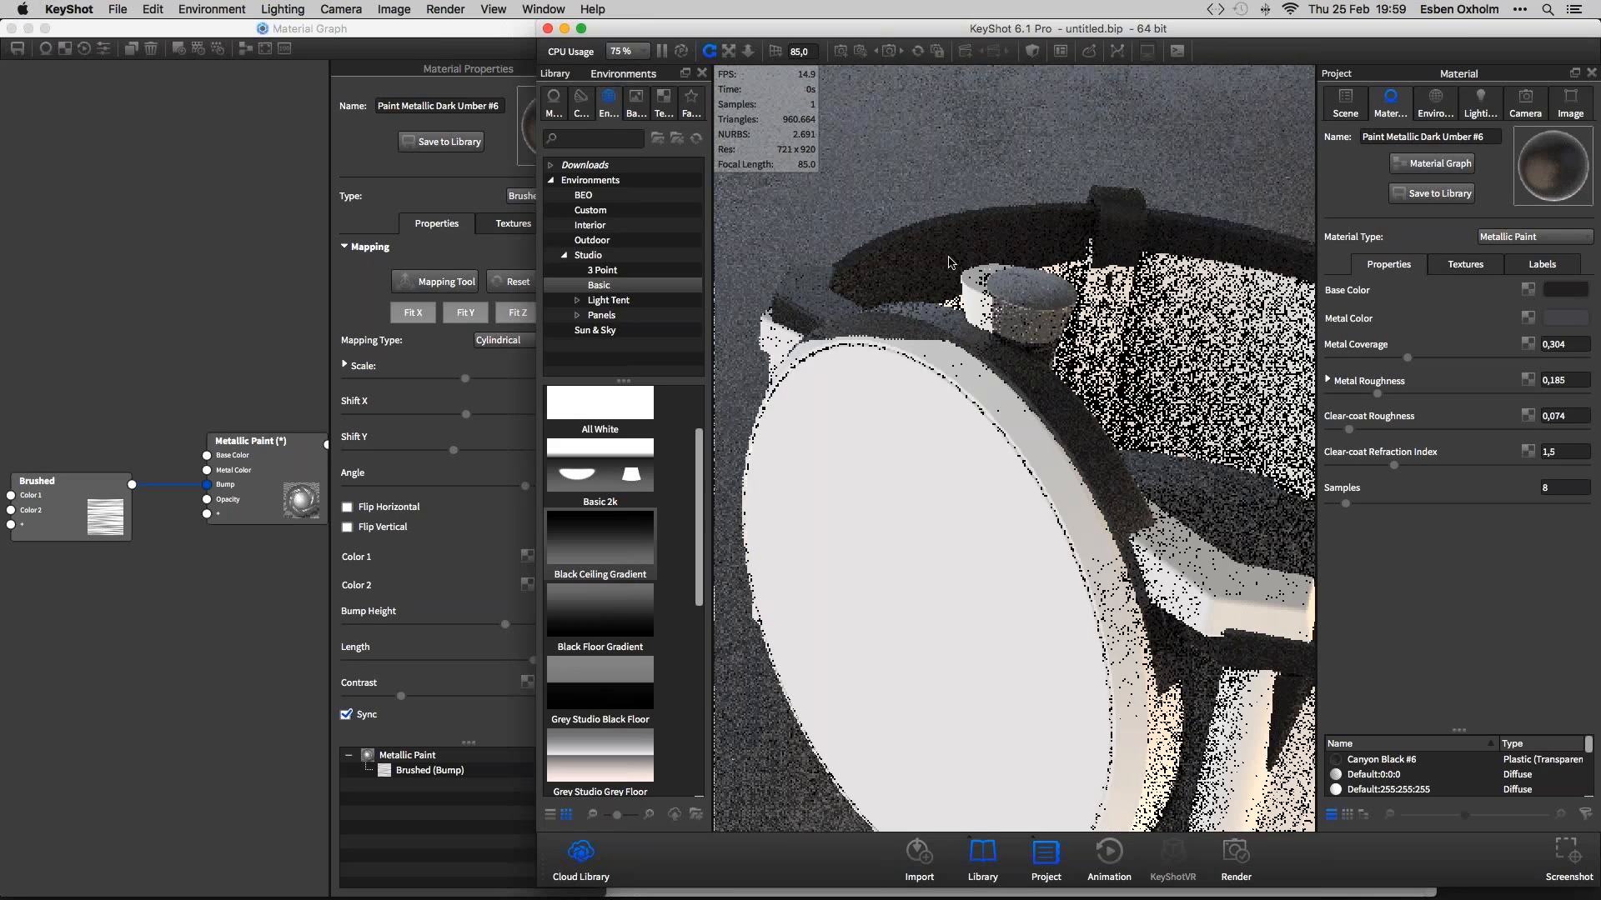
scroll(1085, 321, "down", 6)
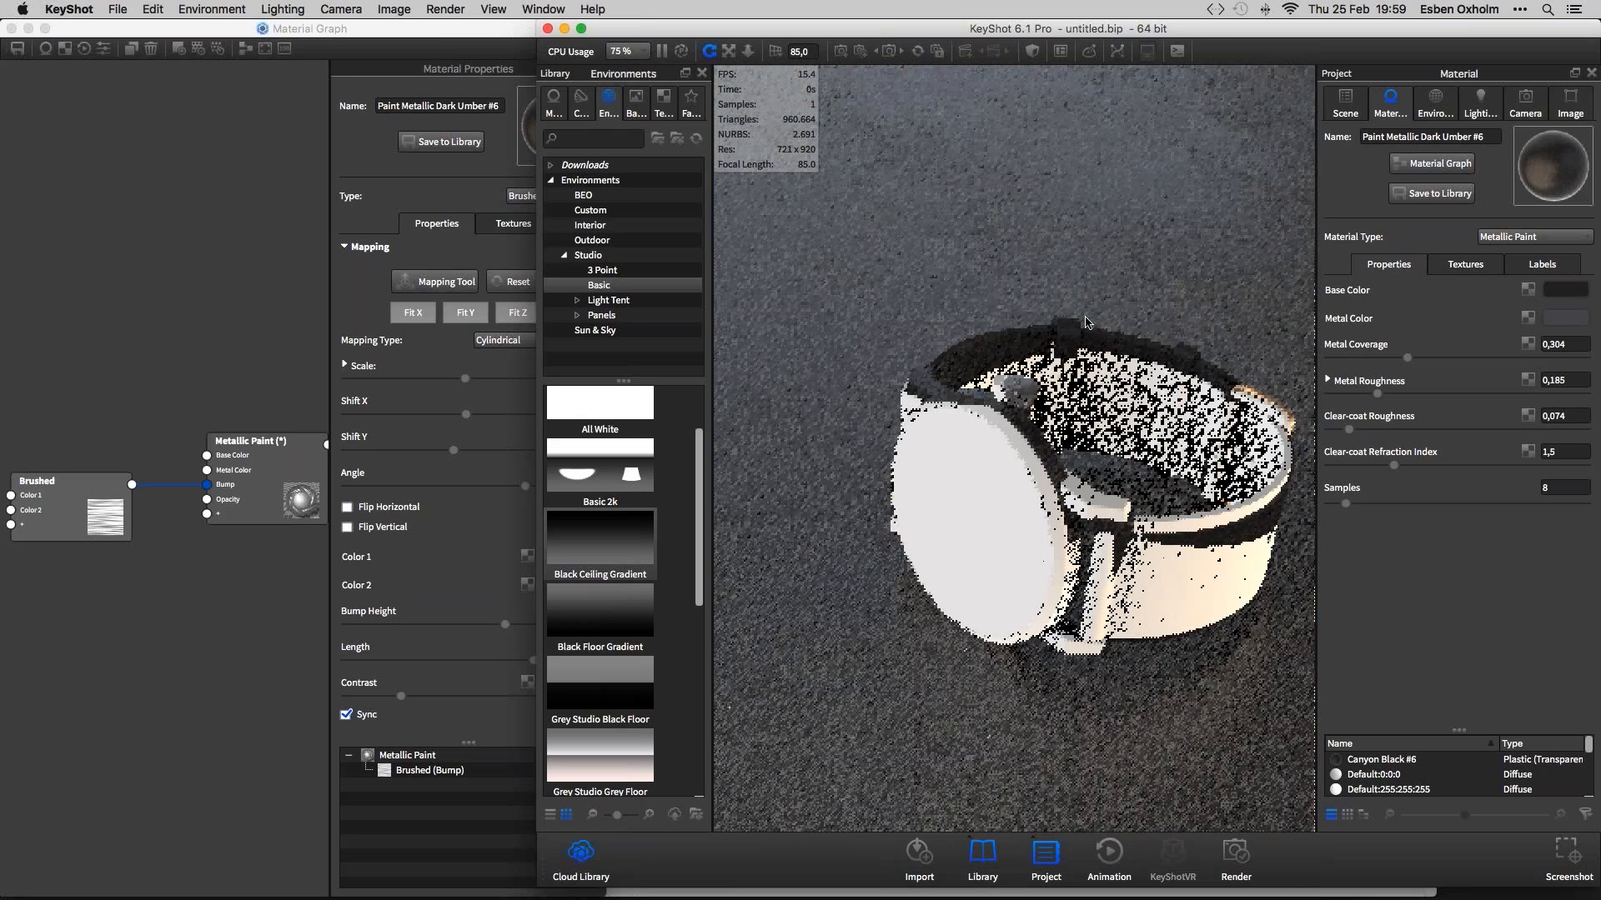
left_click(1085, 321)
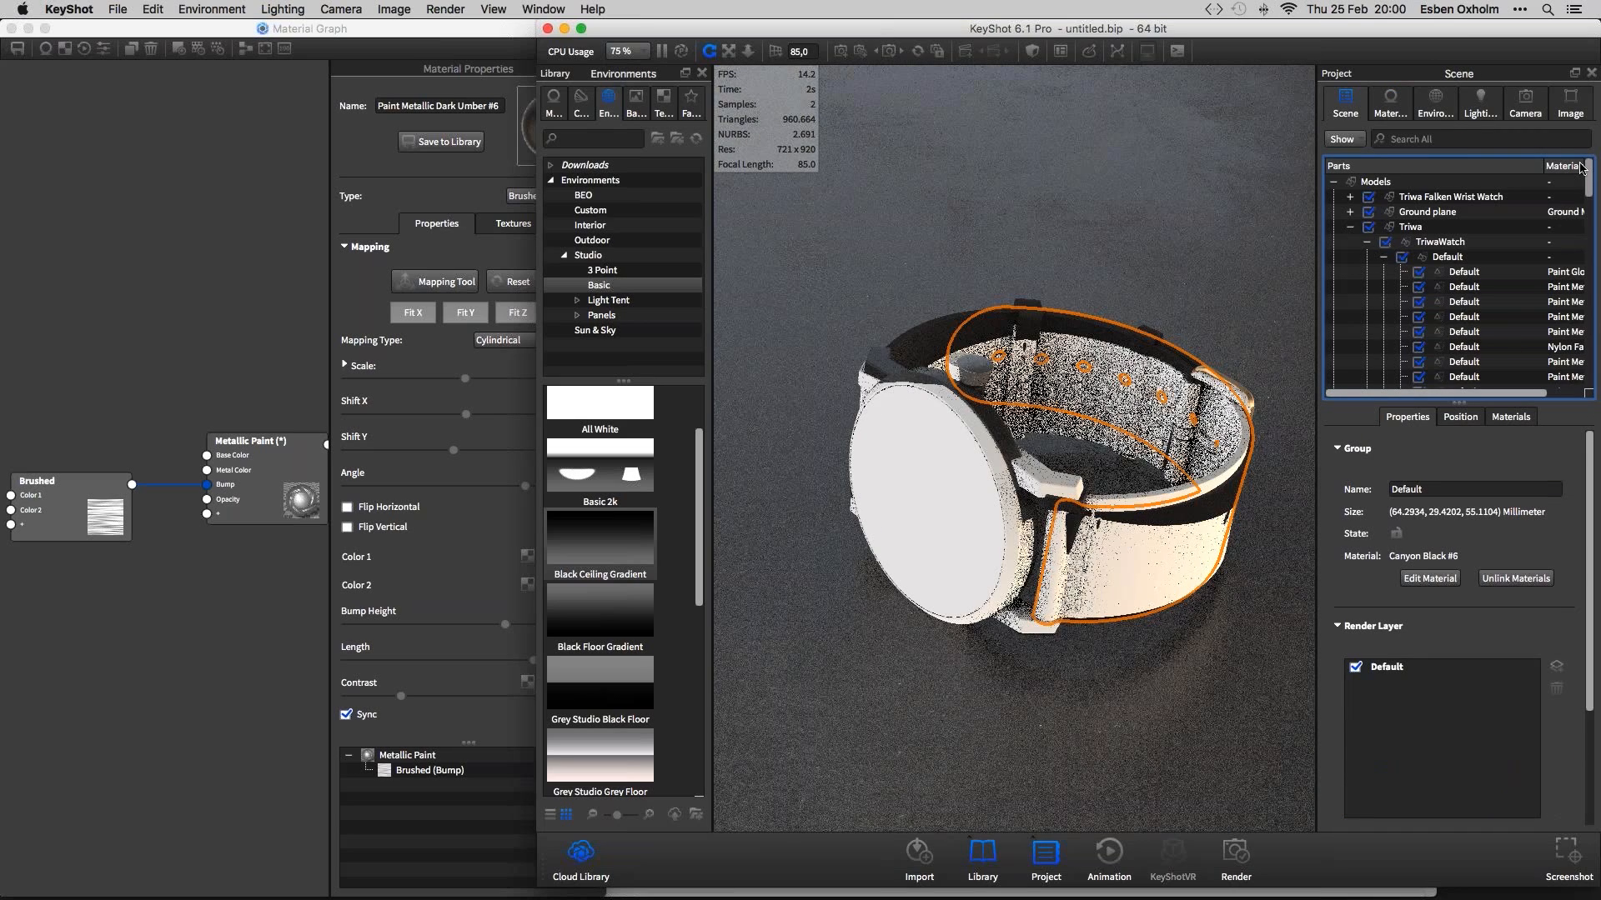